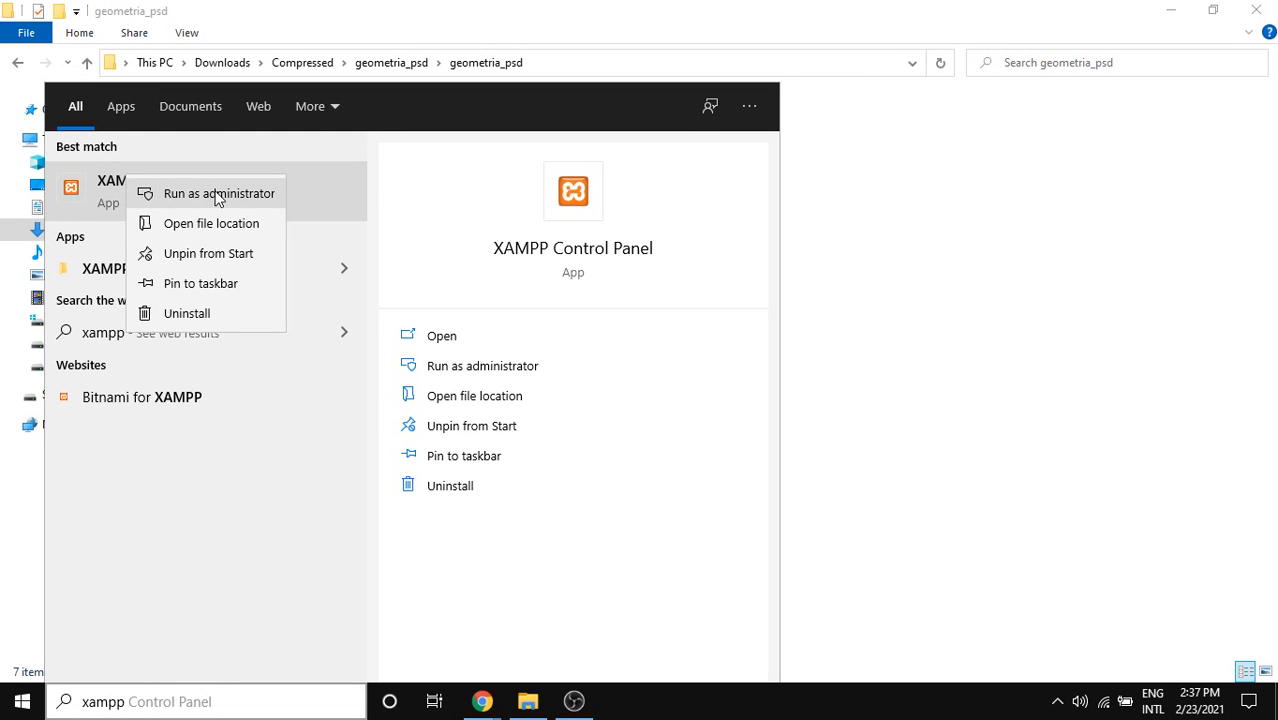
Launch the XAMPP Control Panel as administrator and check the system tray icons.
left_click(220, 193)
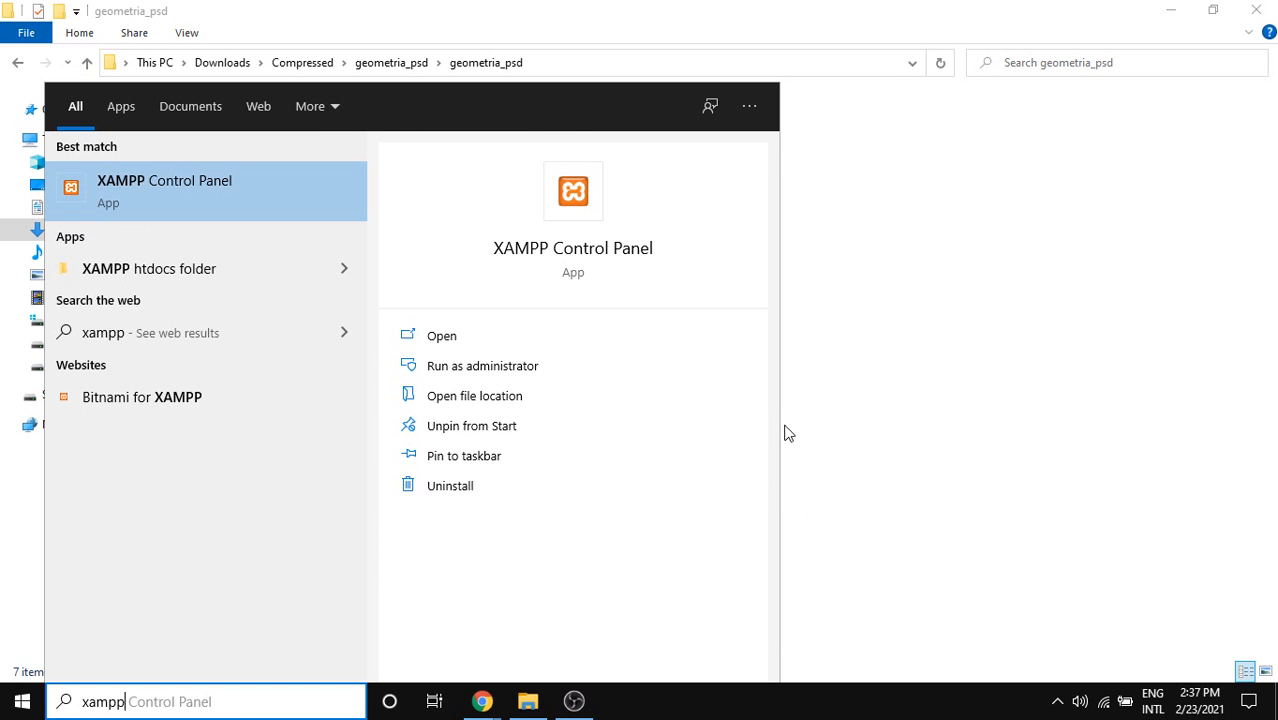
left_click(964, 257)
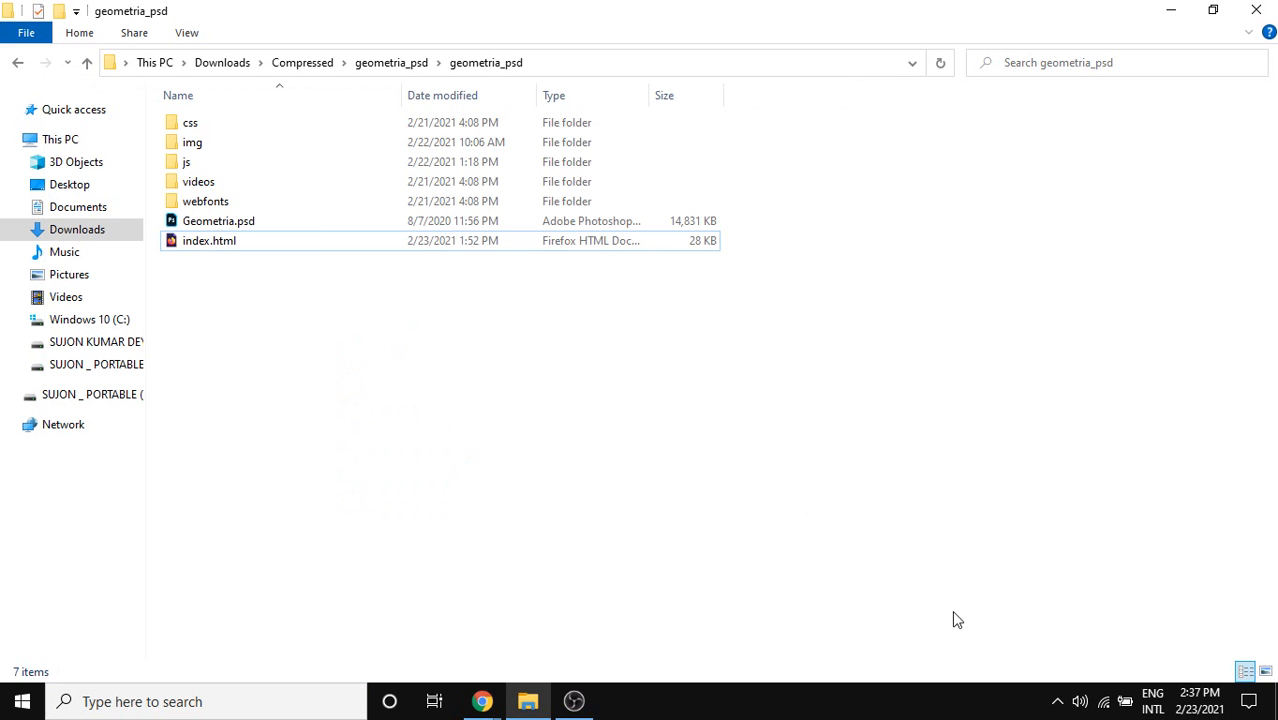
left_click(1057, 701)
left_click(474, 438)
Refresh the open Explorer folder and switch to Chrome's WordPress login page.
right_click(467, 430)
left_click(563, 218)
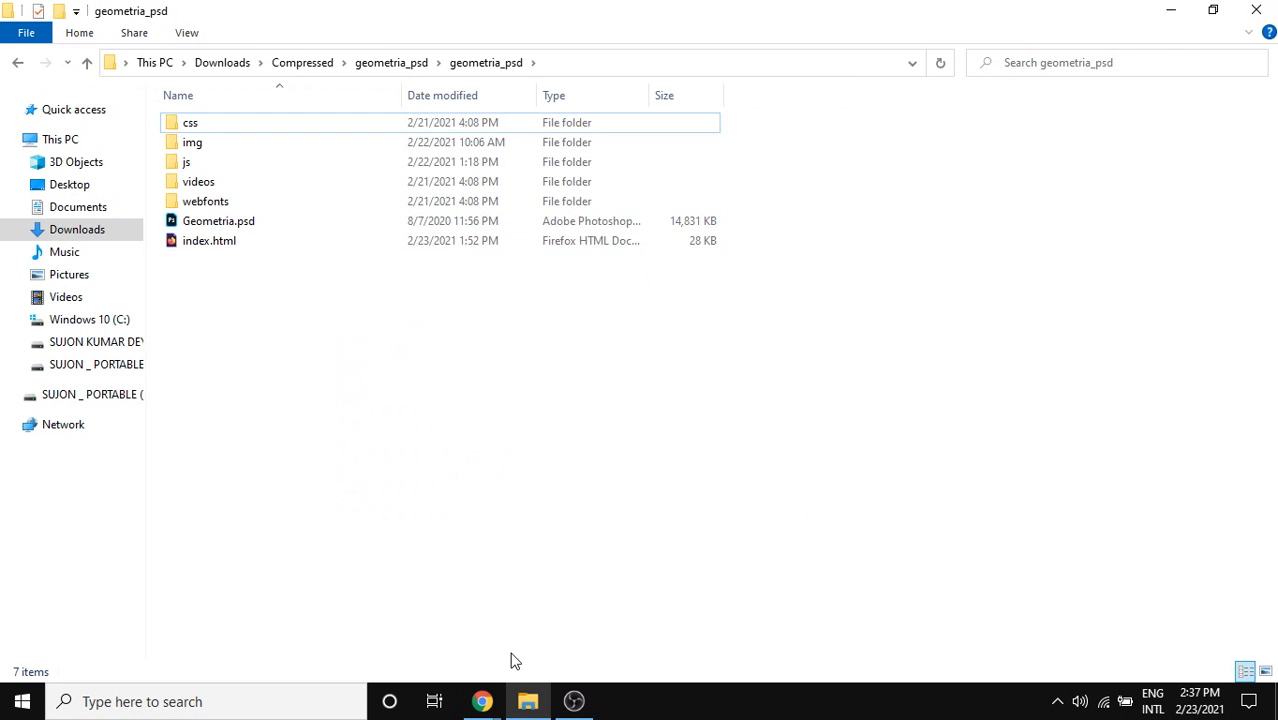
key("alt+Tab")
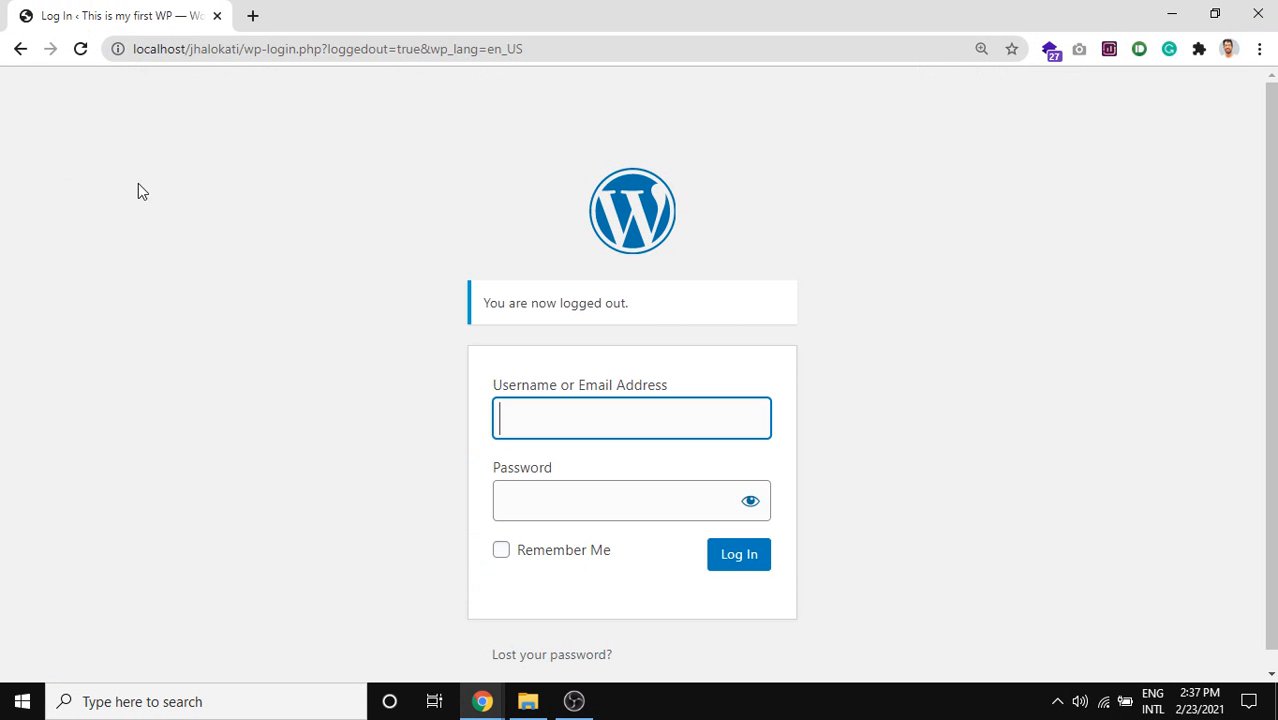
Sign in to the local site with the admin username and its password.
left_click_drag(245, 52, 194, 50)
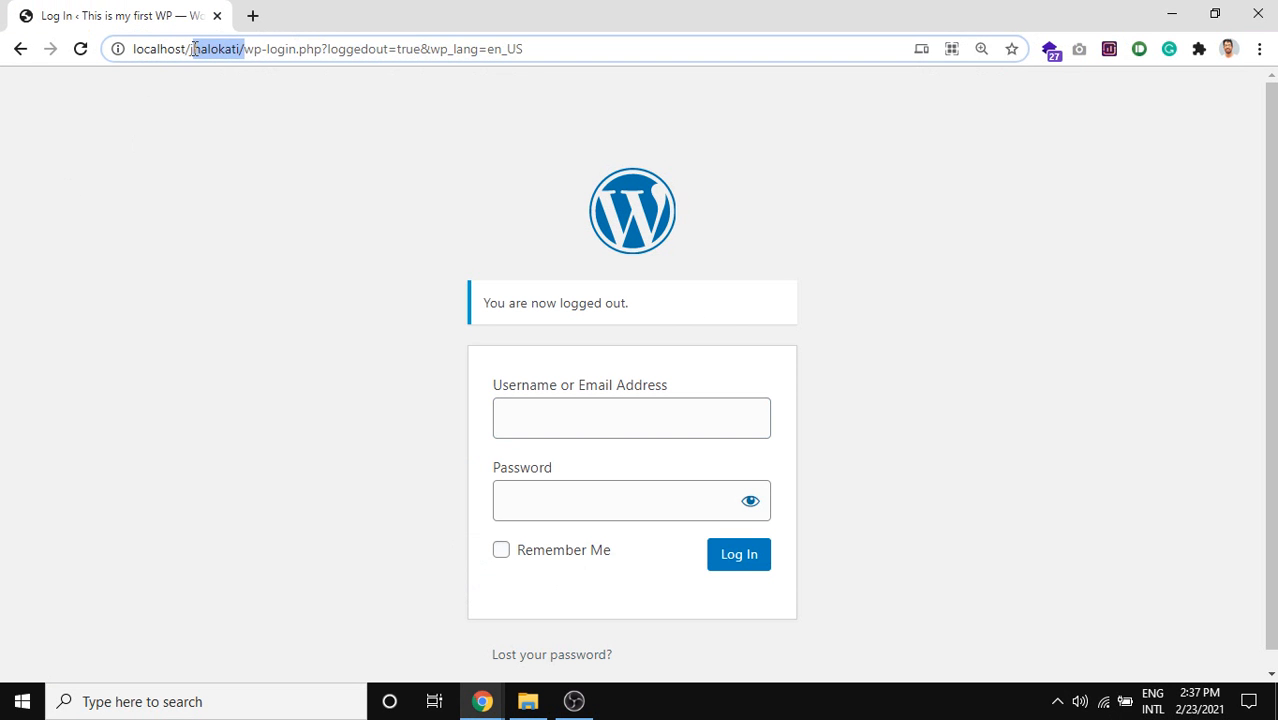
left_click(237, 159)
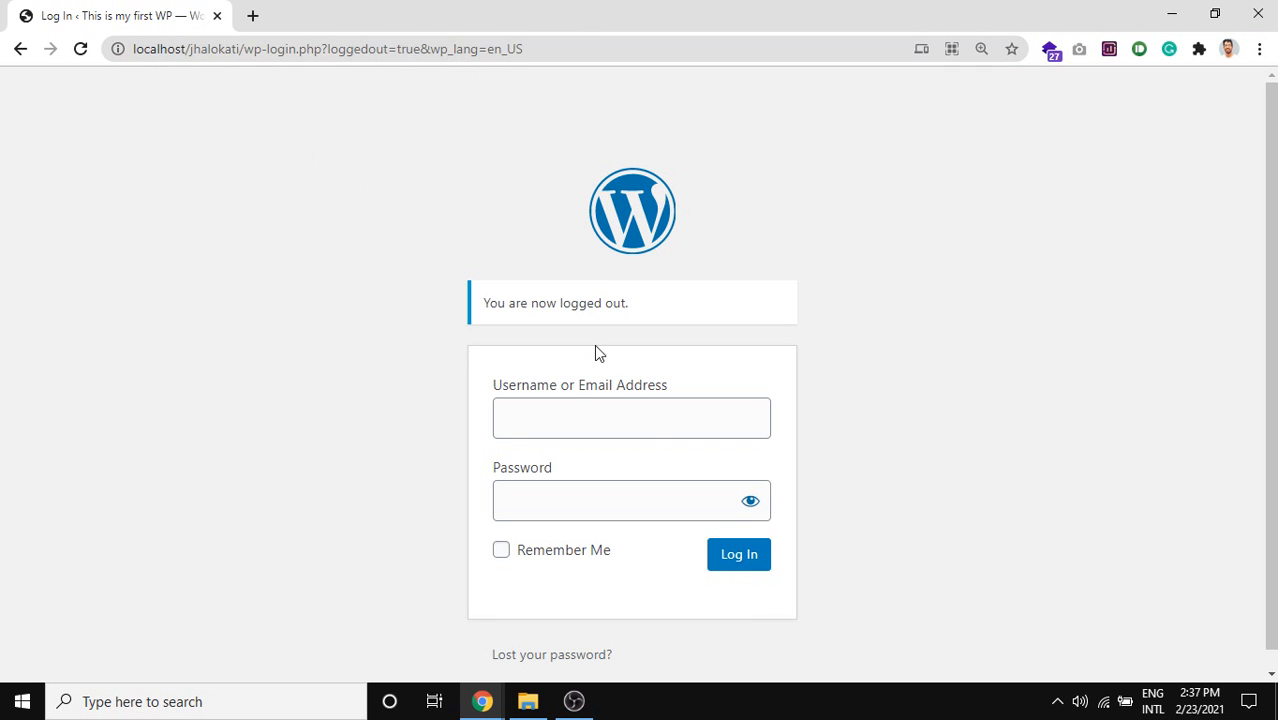
scroll(245, 257, "down", 1)
left_click(582, 411)
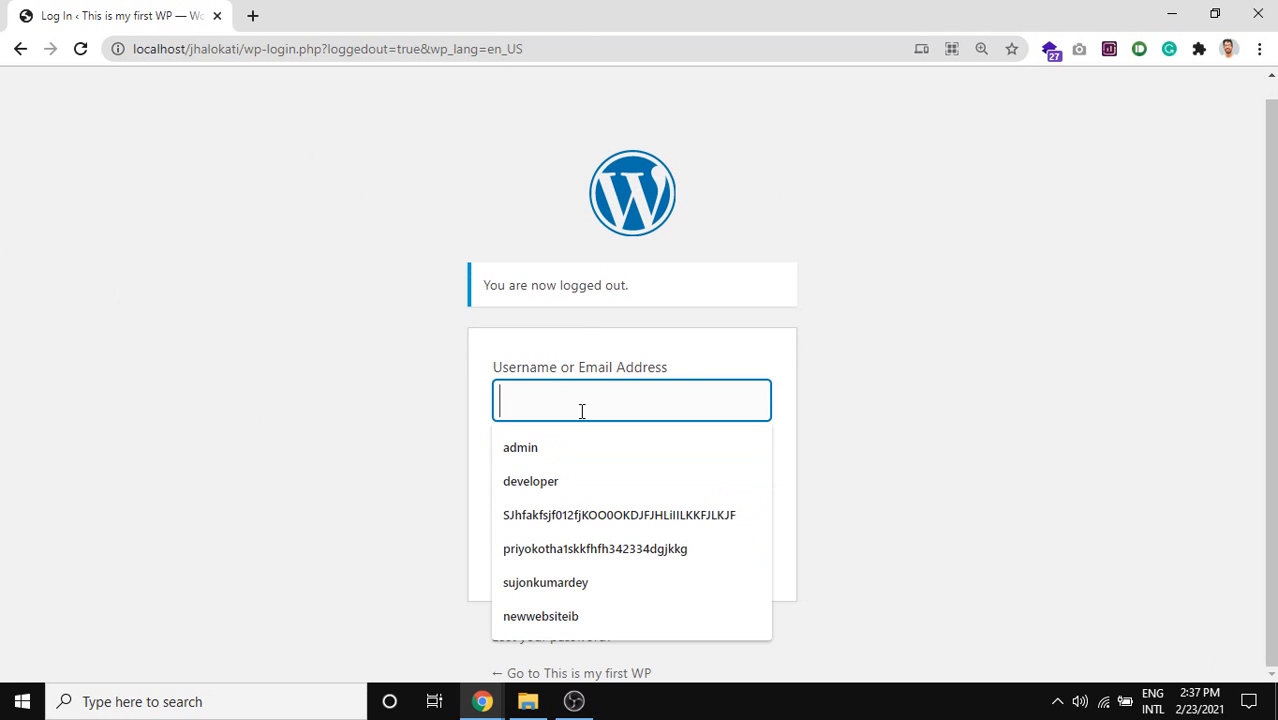
type("admin")
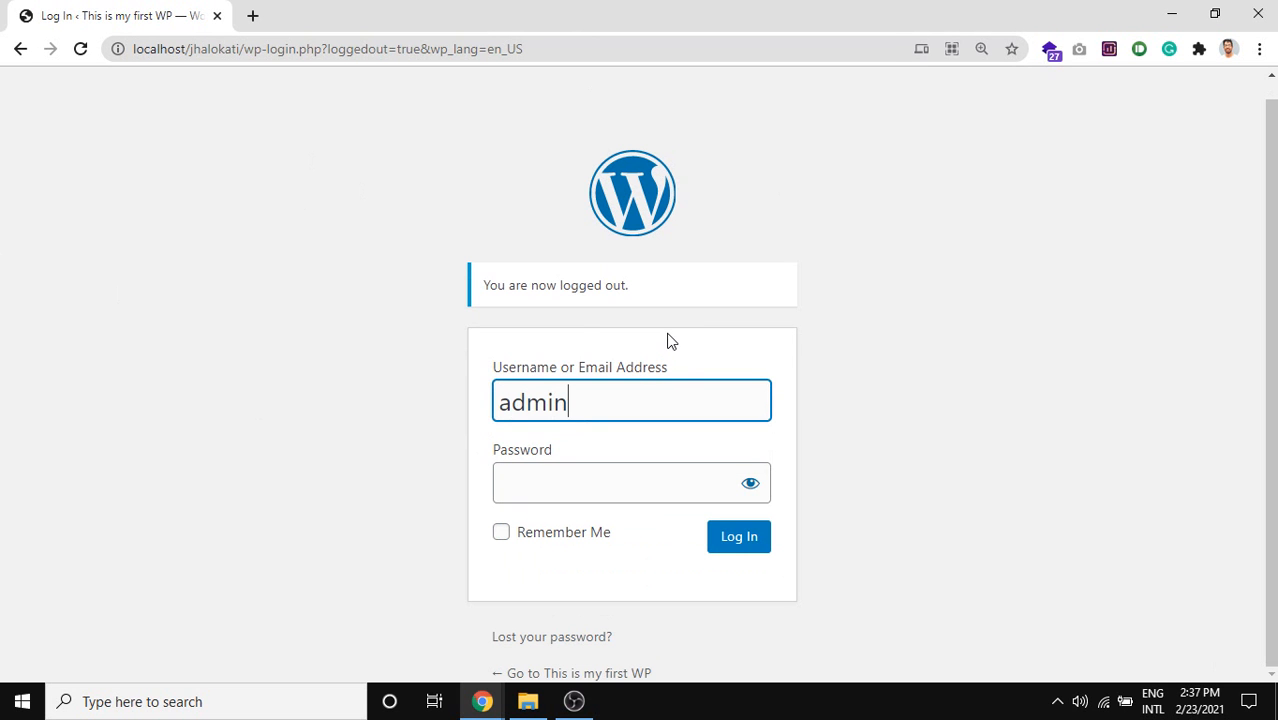
left_click(638, 476)
type("ad")
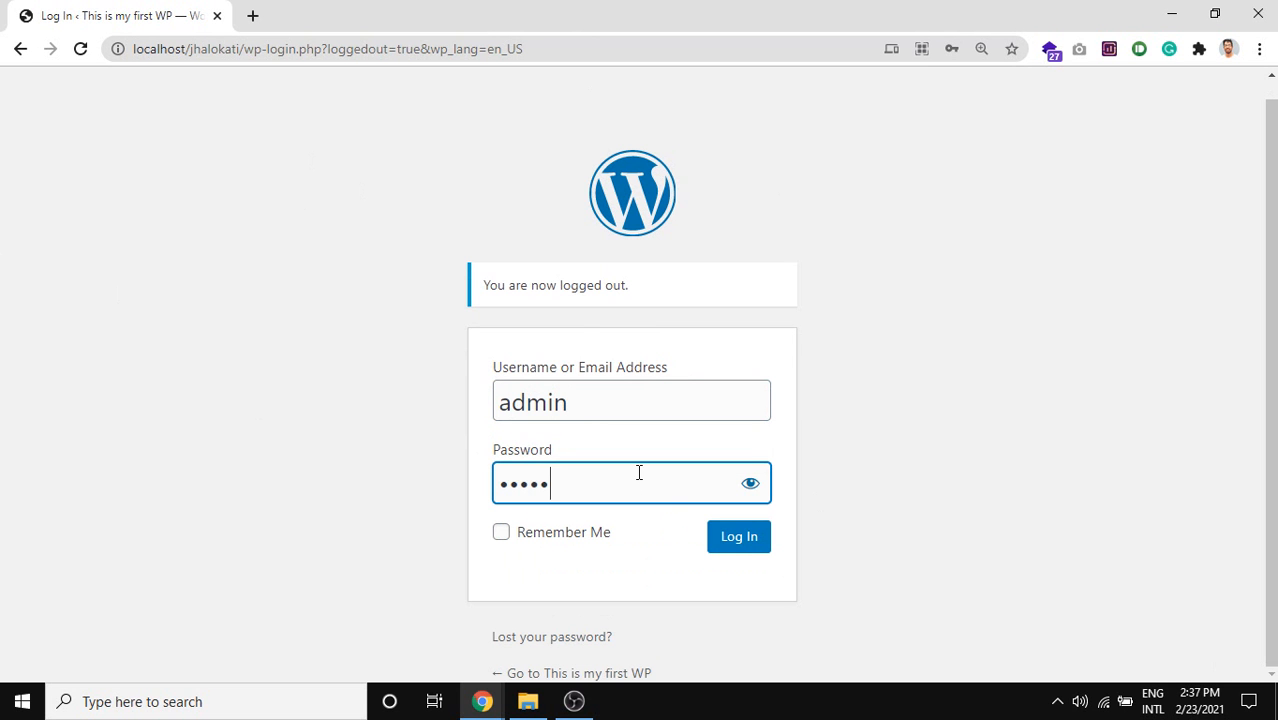
left_click(727, 552)
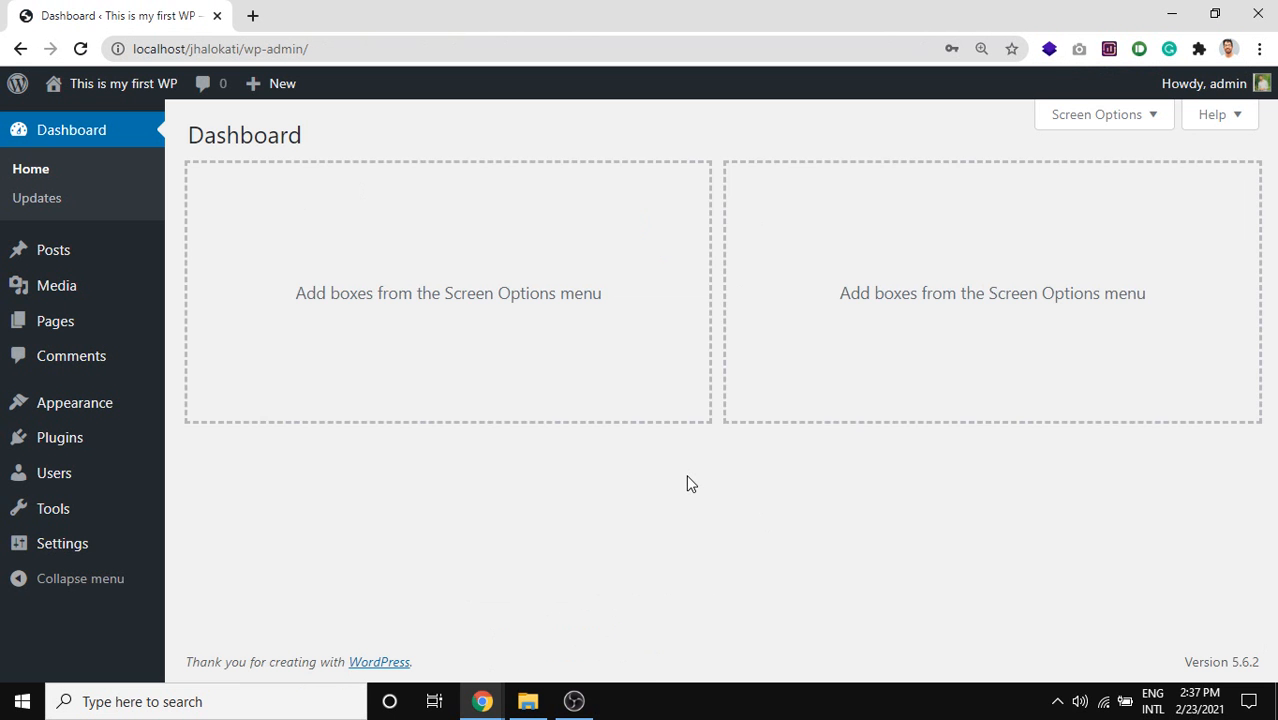
Dismiss the save-password prompt and go to Appearance > Themes > Add New.
left_click(803, 321)
mouse_move(54, 413)
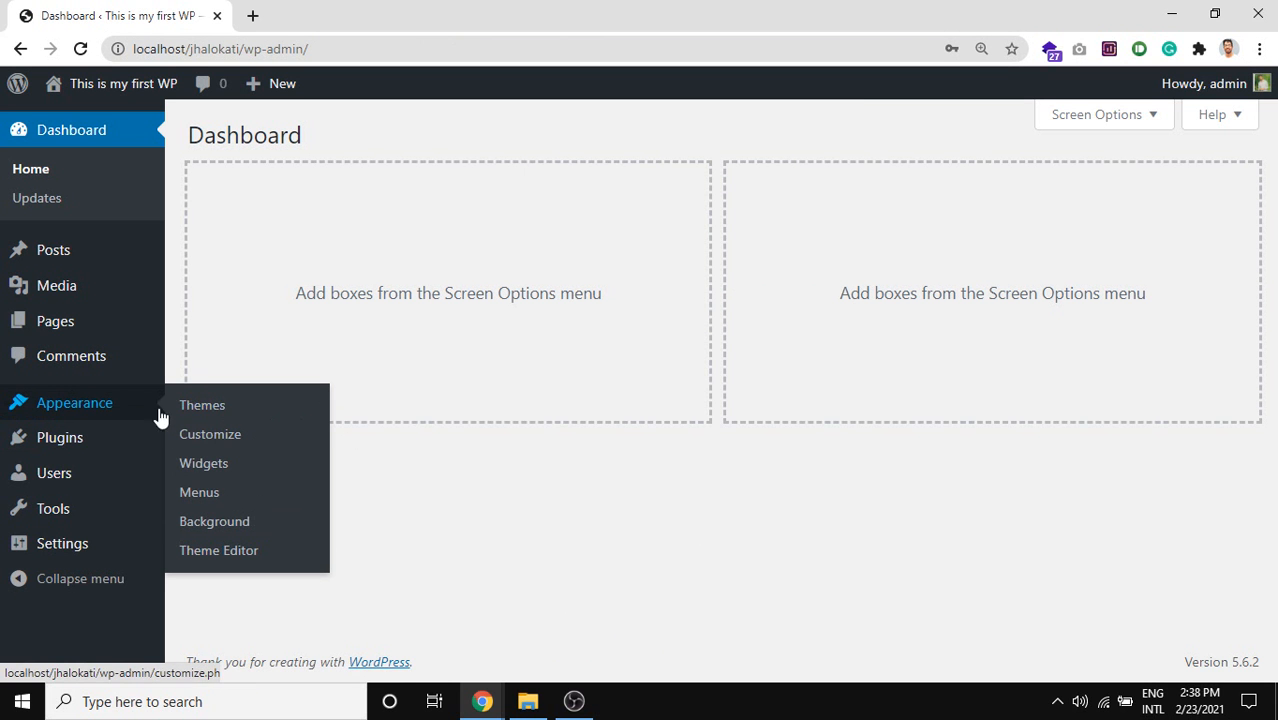
left_click(221, 414)
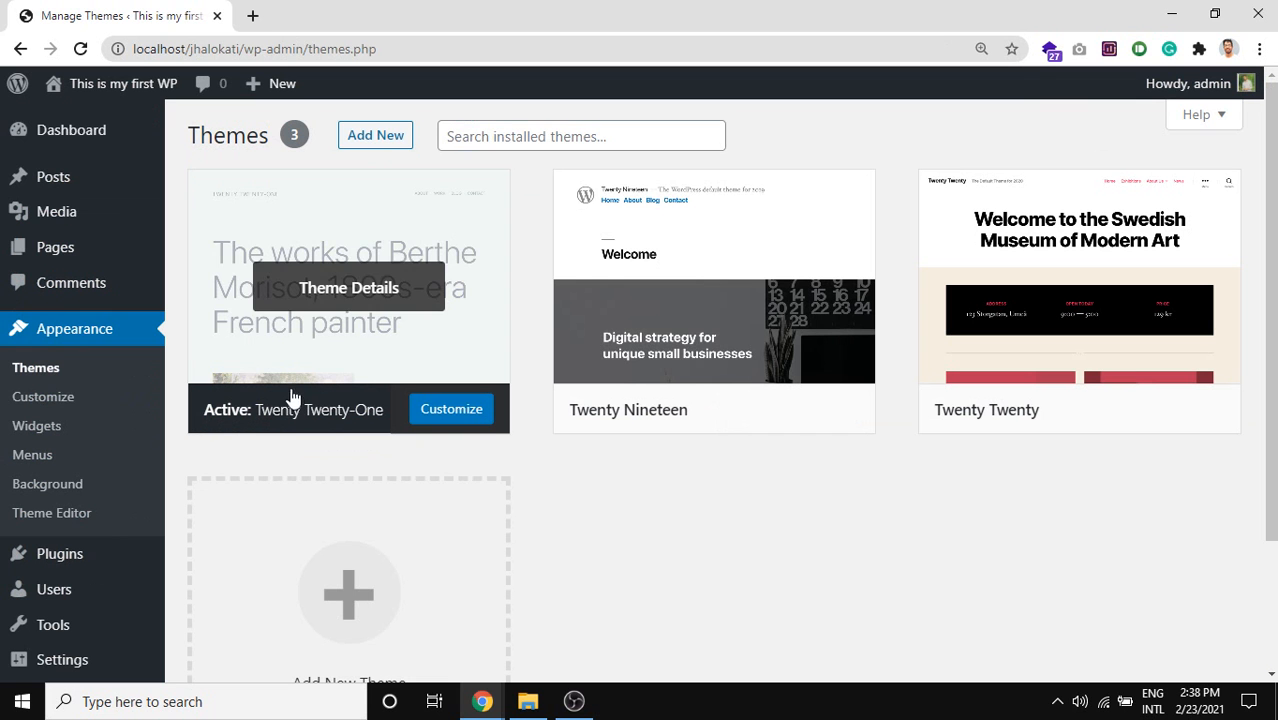
left_click(386, 142)
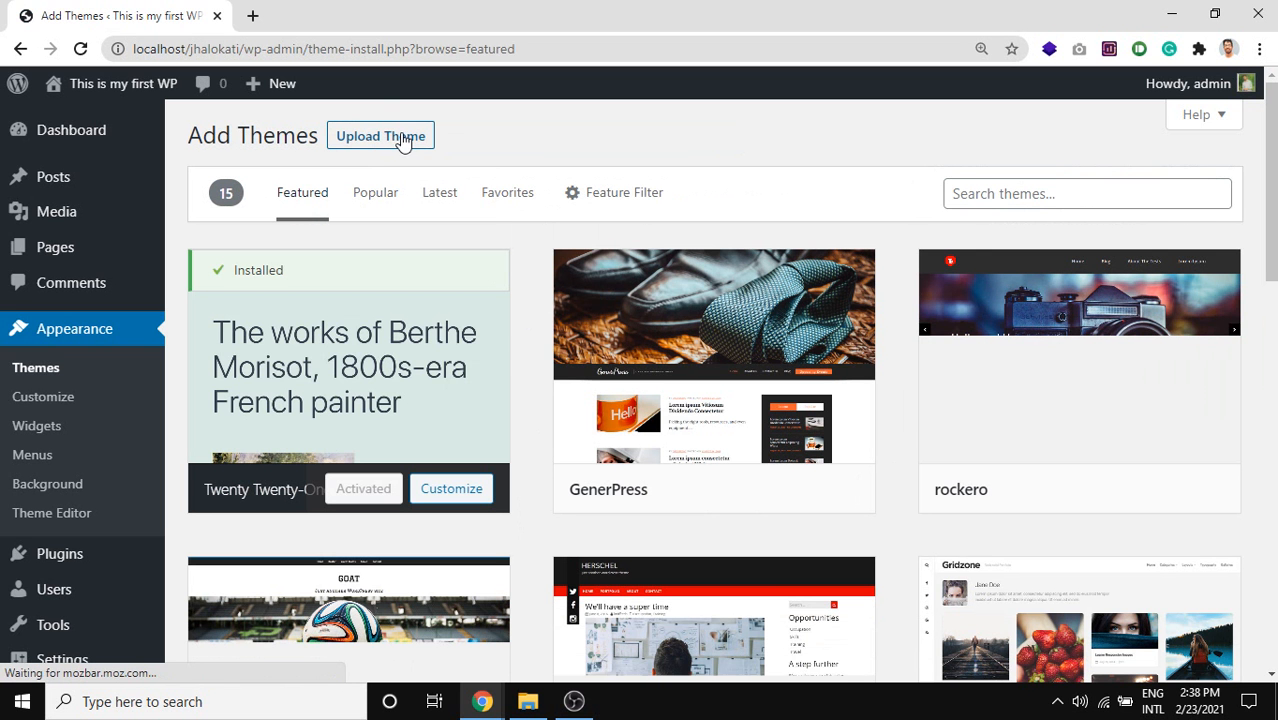
Show the Upload Theme form, opening and cancelling the file picker twice.
left_click(401, 140)
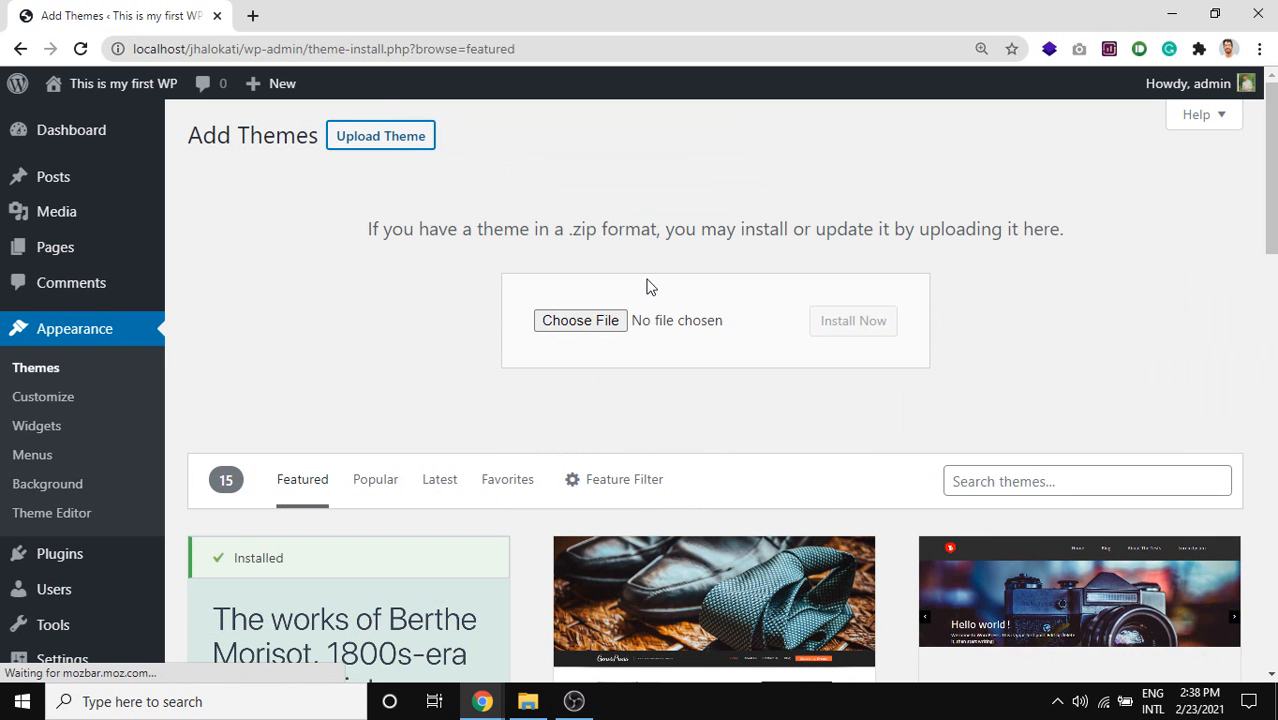
left_click(597, 326)
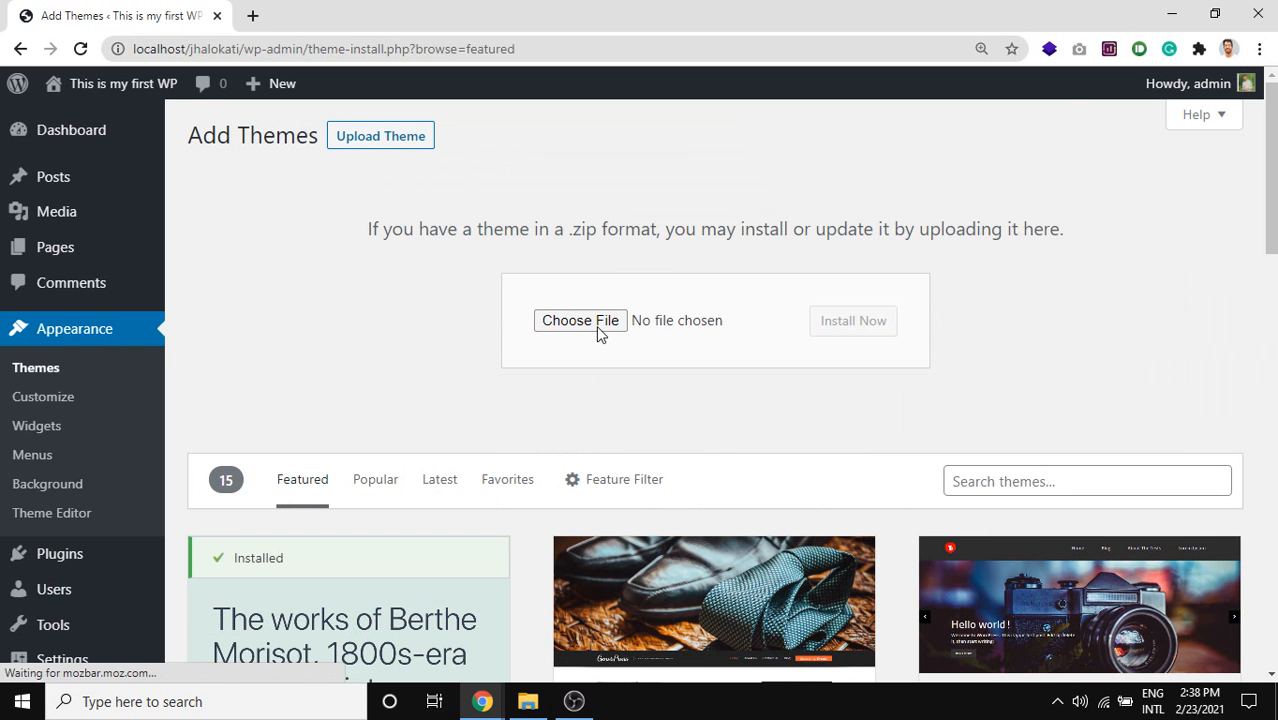
left_click(597, 326)
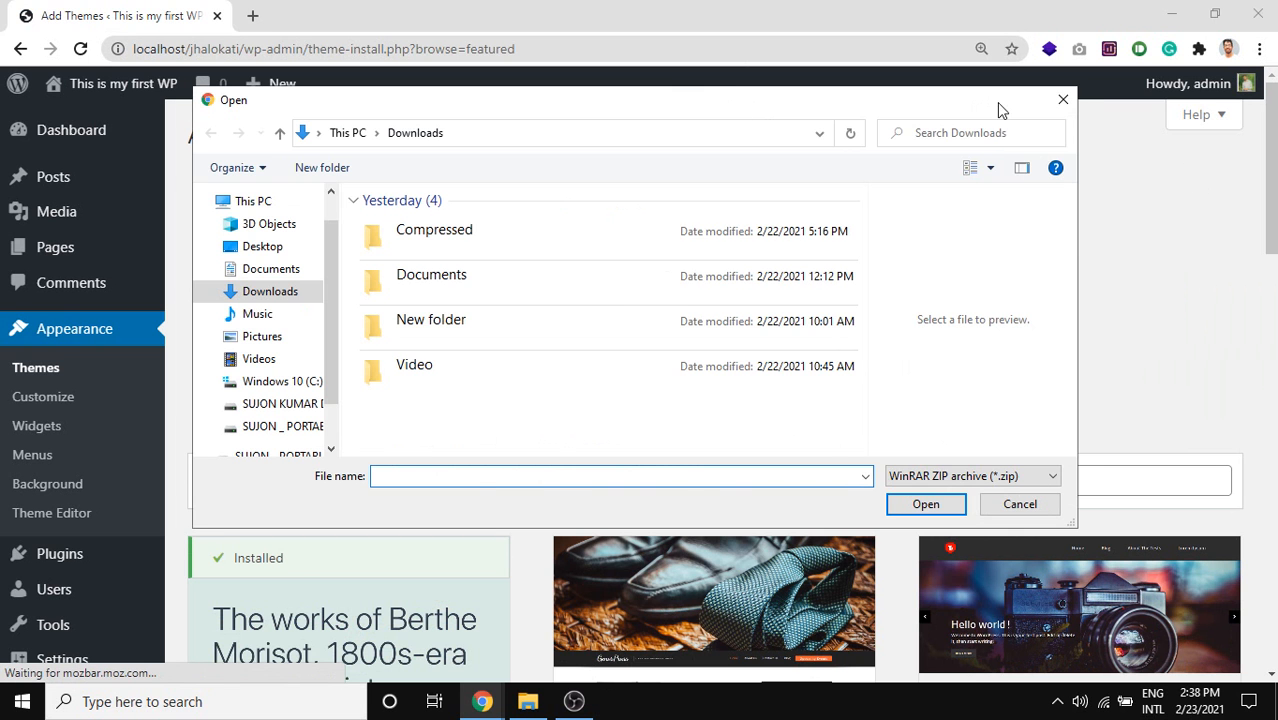
left_click(1047, 104)
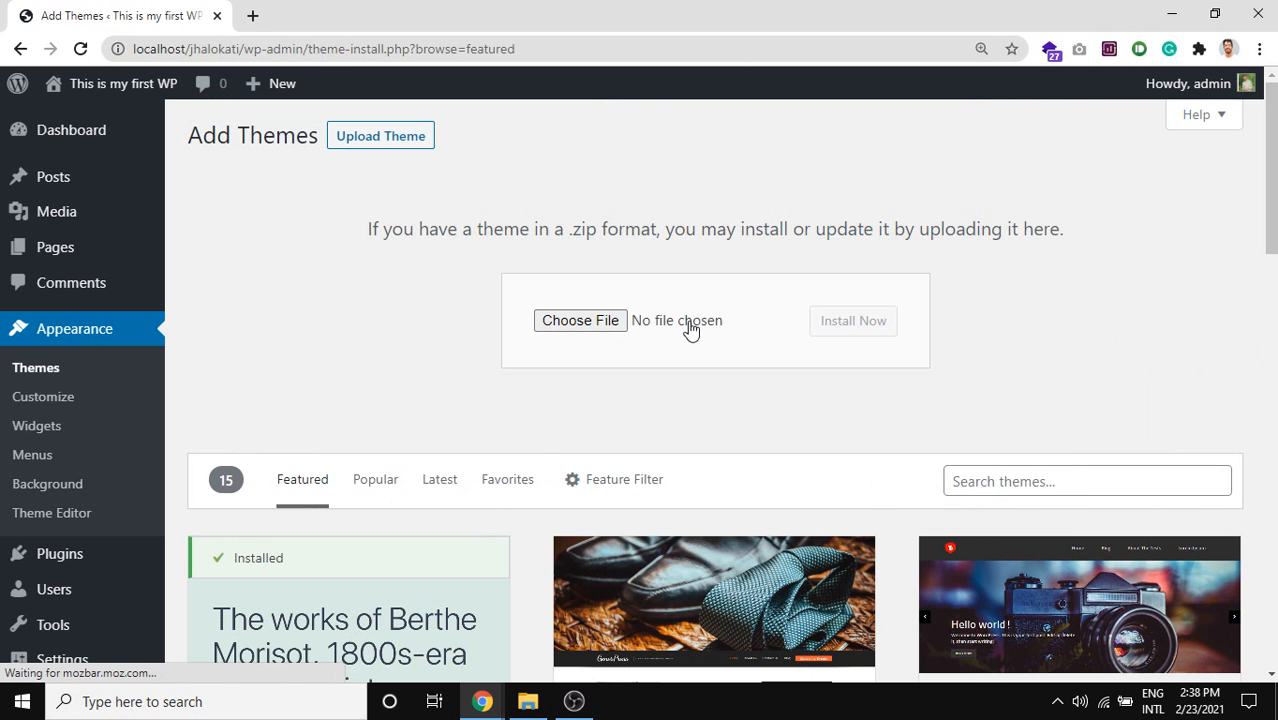
left_click(617, 322)
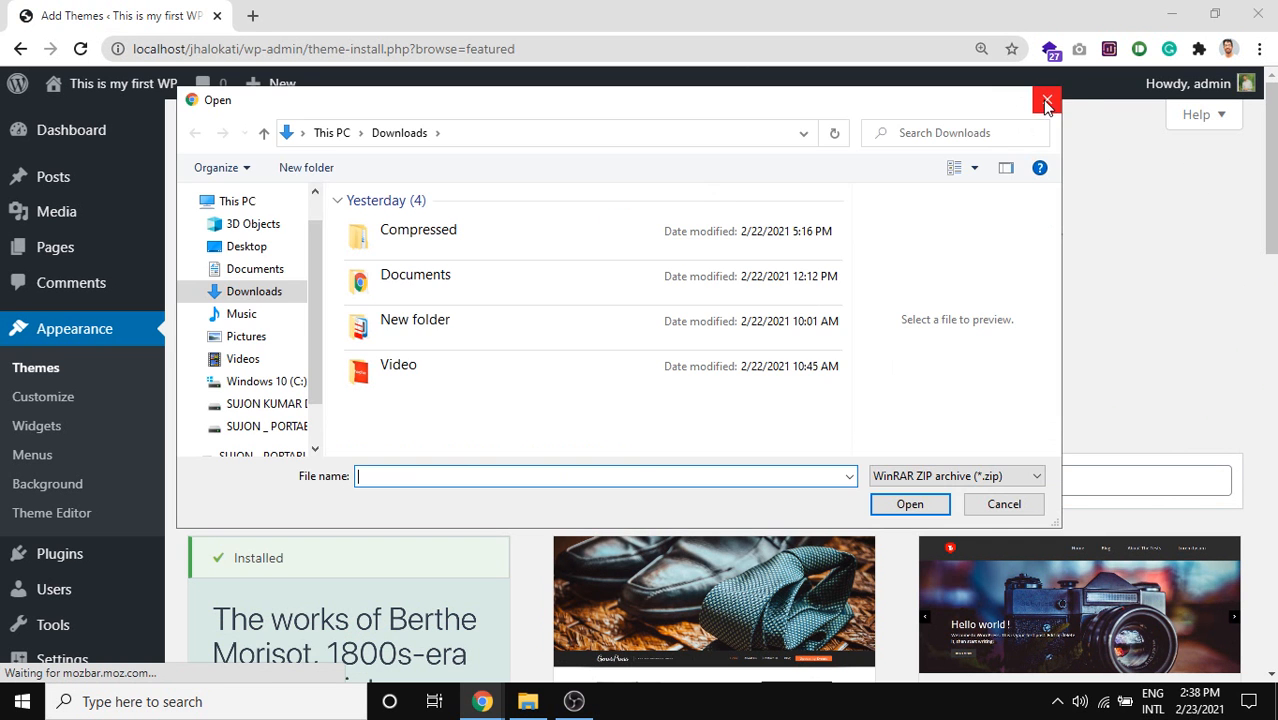
left_click(1045, 100)
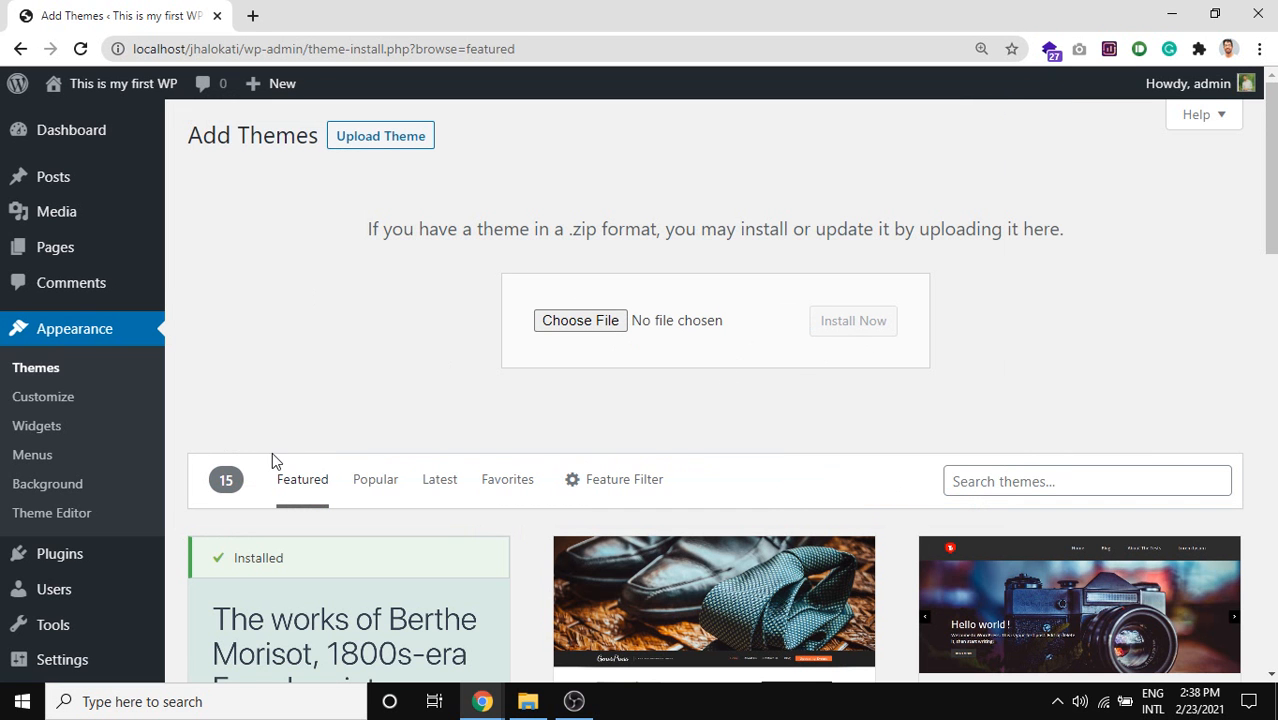
mouse_move(3, 122)
Open Appearance > Customize for Twenty Twenty-One and go to Site Identity.
left_click(44, 400)
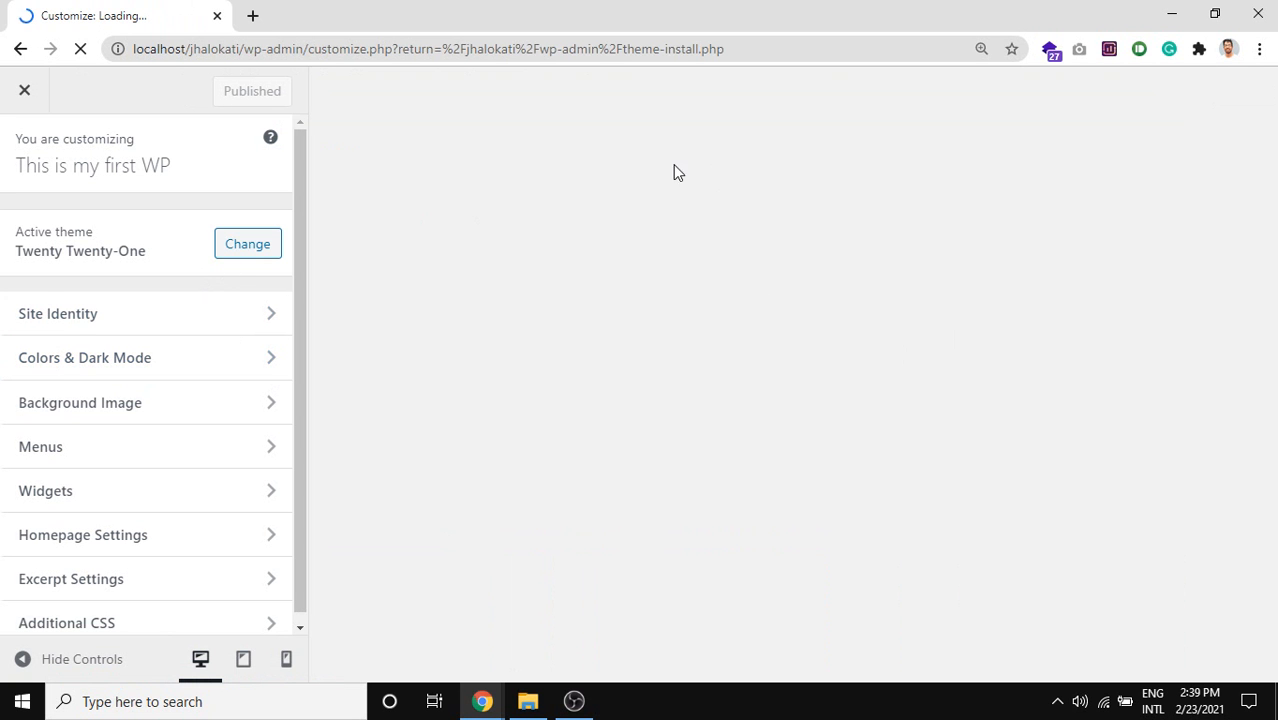
scroll(547, 298, "down", 2)
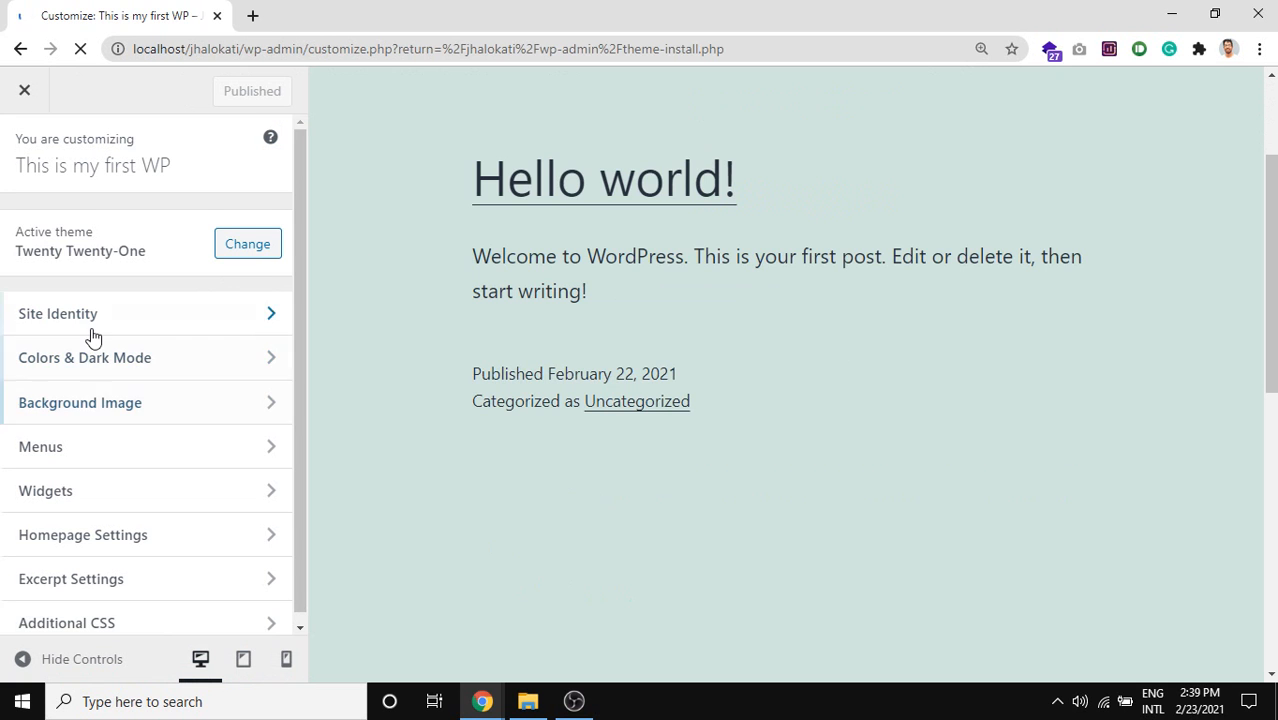
scroll(93, 337, "down", 1)
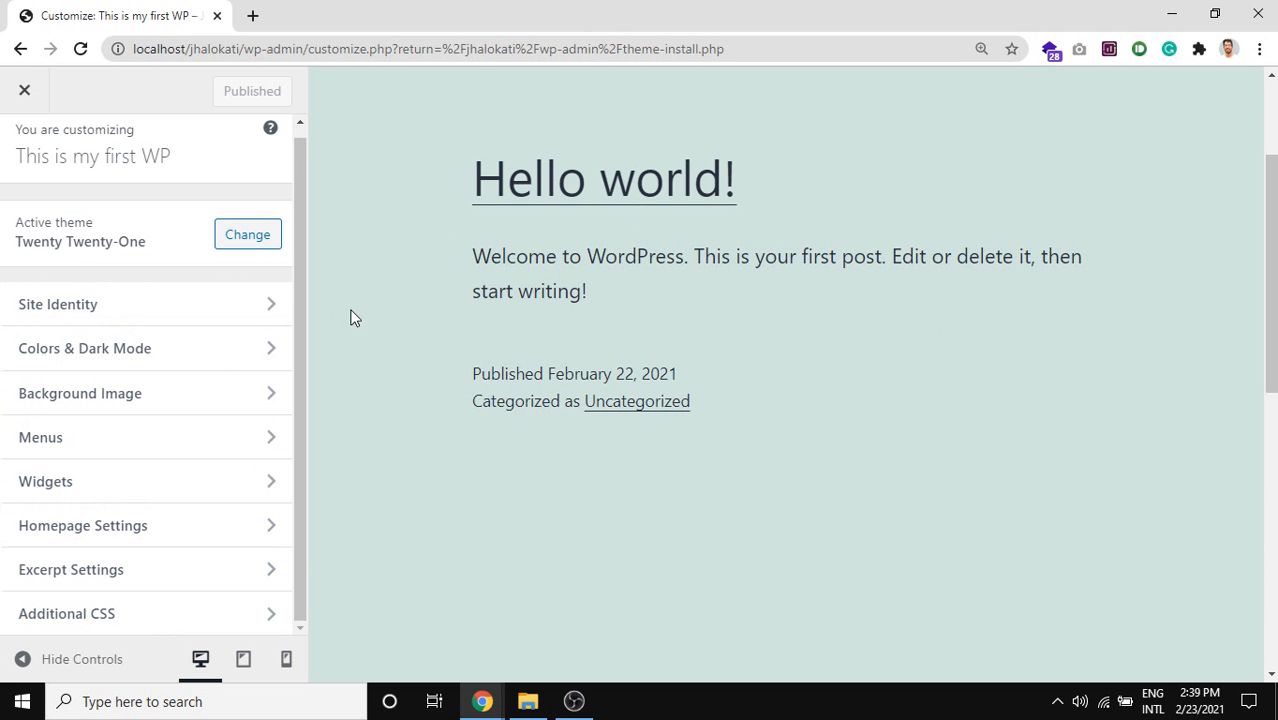
left_click(83, 316)
Change the site title to 'Jhalokati' and publish it.
left_click_drag(160, 336, 2, 338)
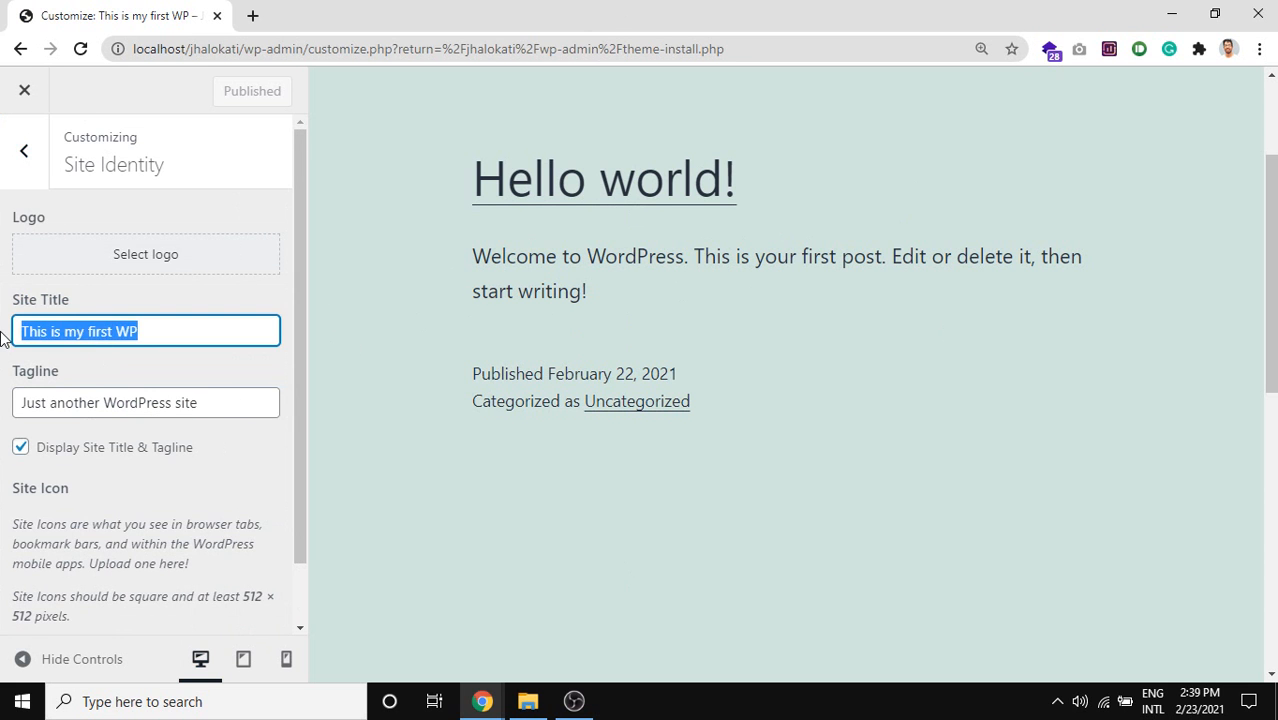
triple_click(123, 334)
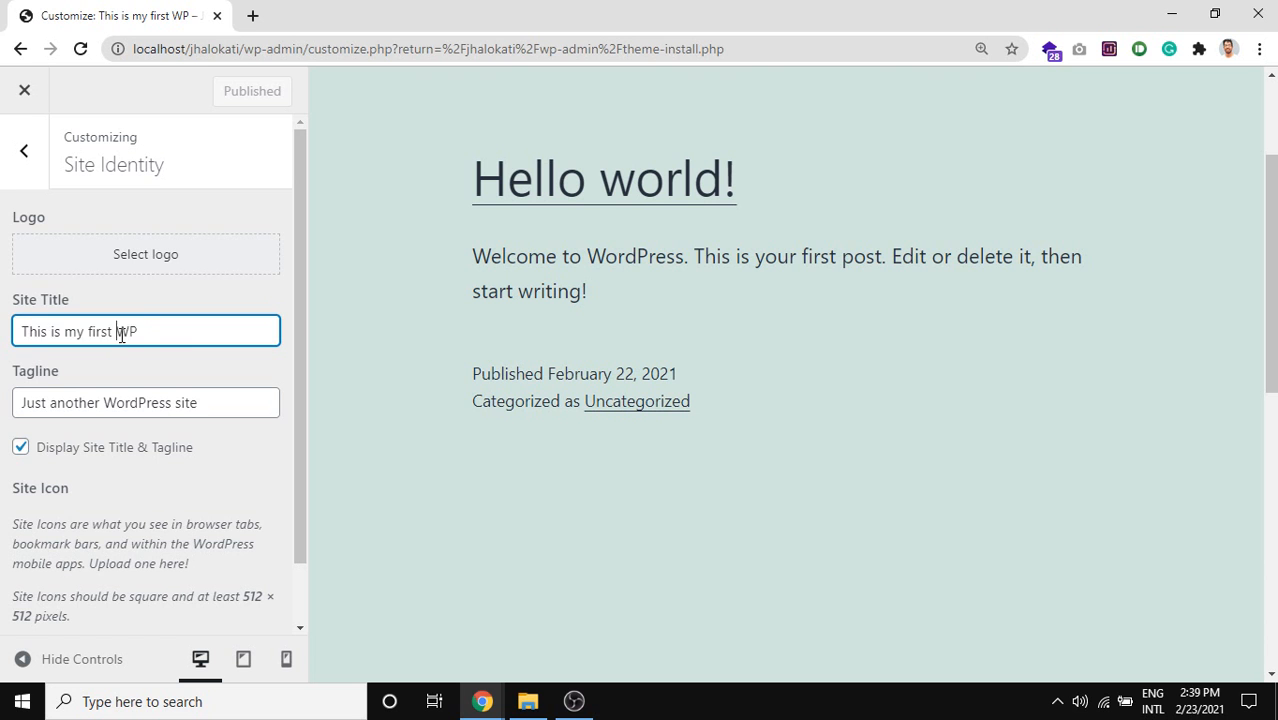
left_click(191, 335)
left_click_drag(213, 333, 14, 371)
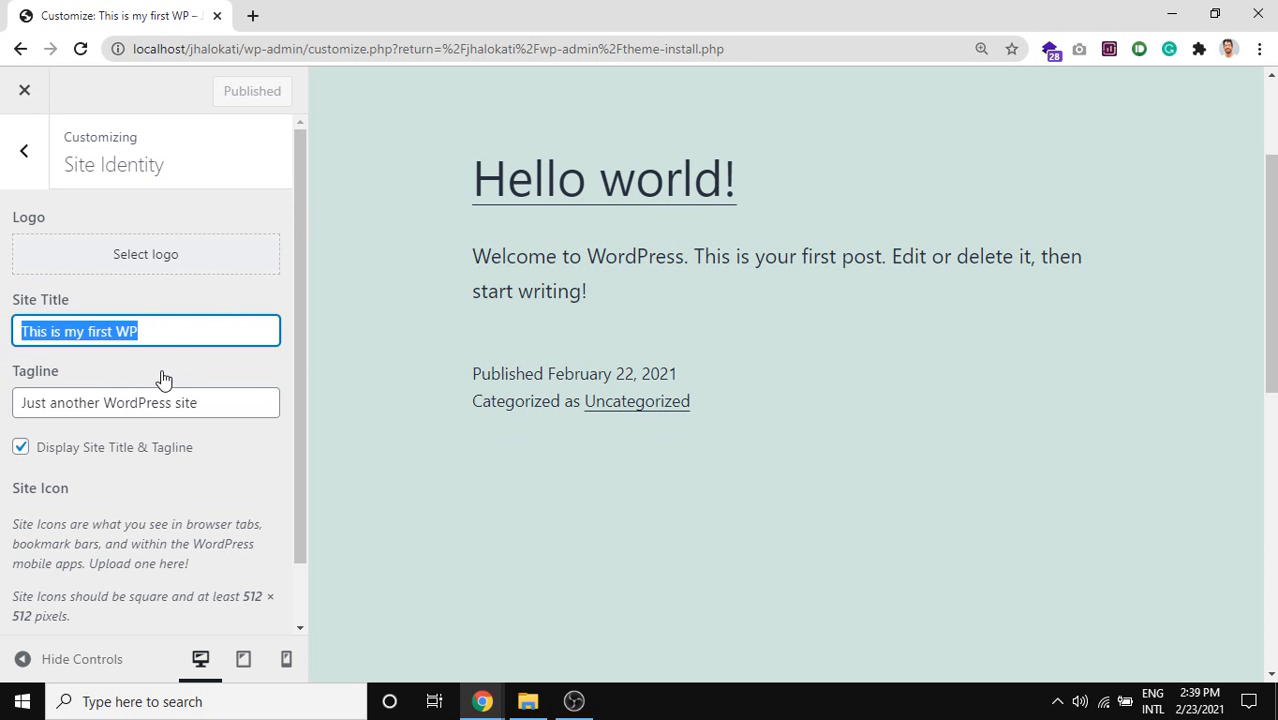
left_click(170, 340)
triple_click(169, 343)
type("Jhalokati")
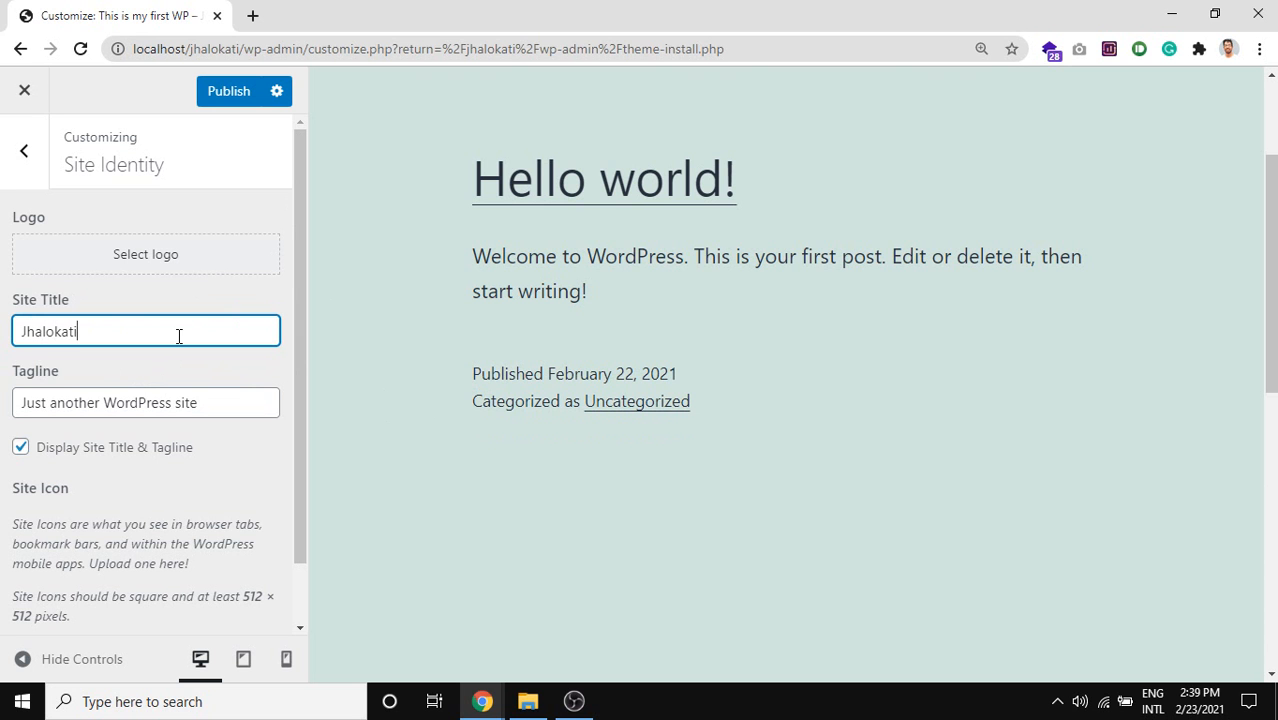
left_click(225, 91)
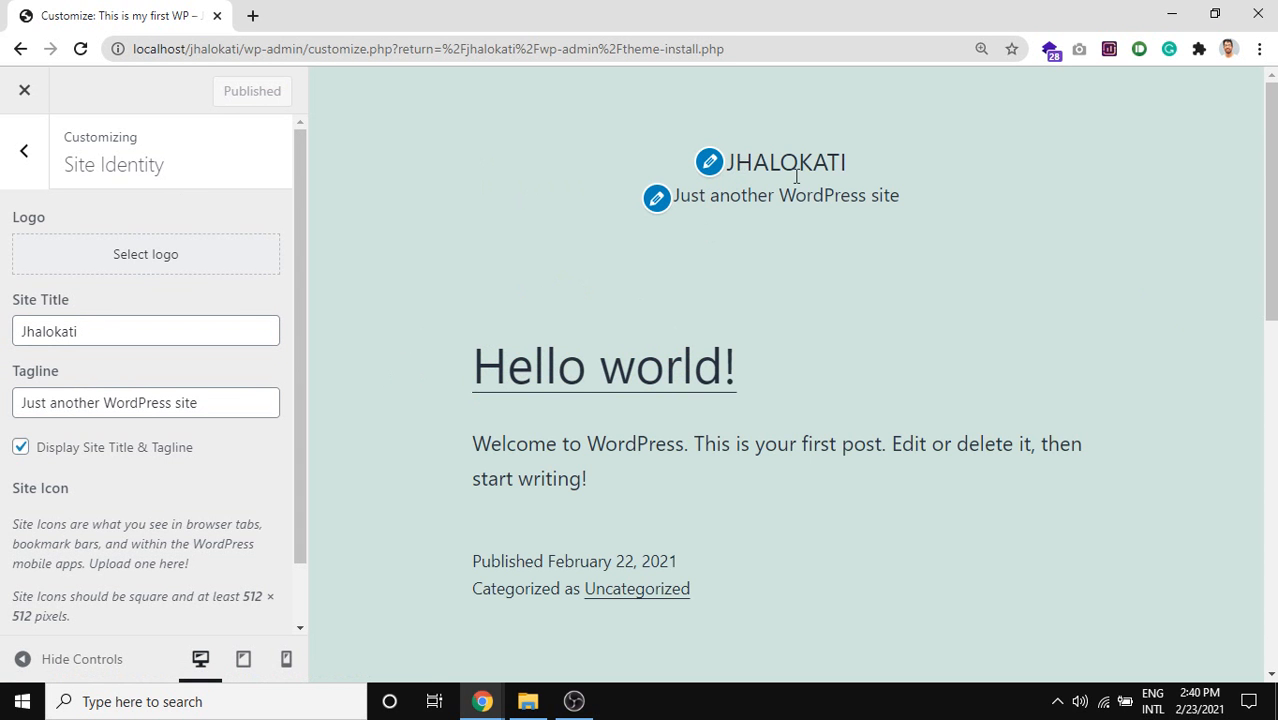
Replace the tagline with 'Jhalokati WD 403' and publish it.
left_click_drag(206, 402, 55, 382)
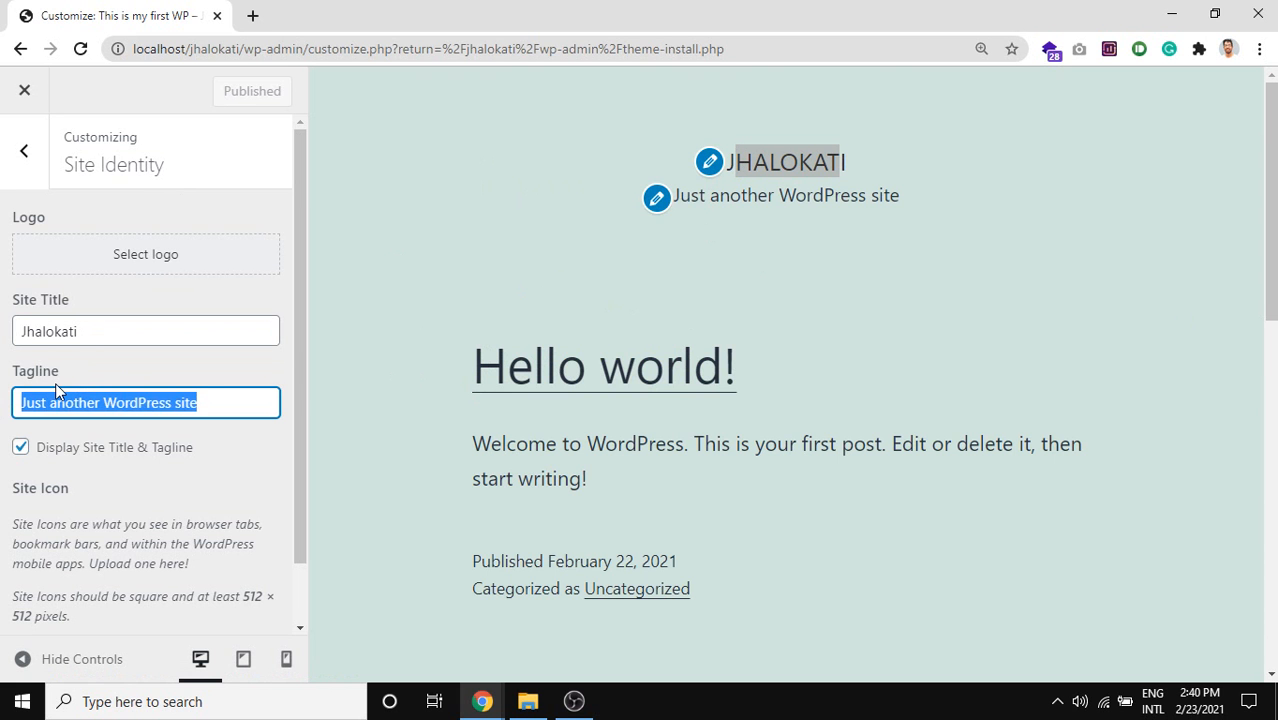
key("BackSpace")
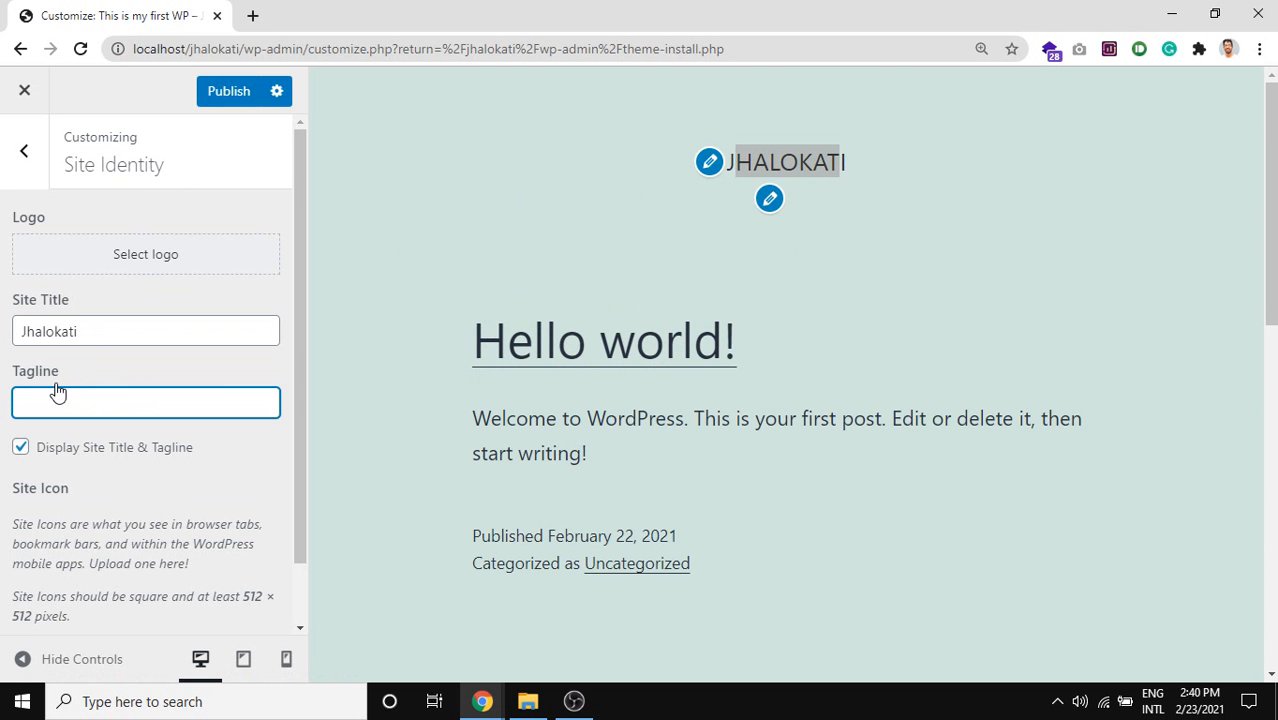
type("Jhalokati WD 403")
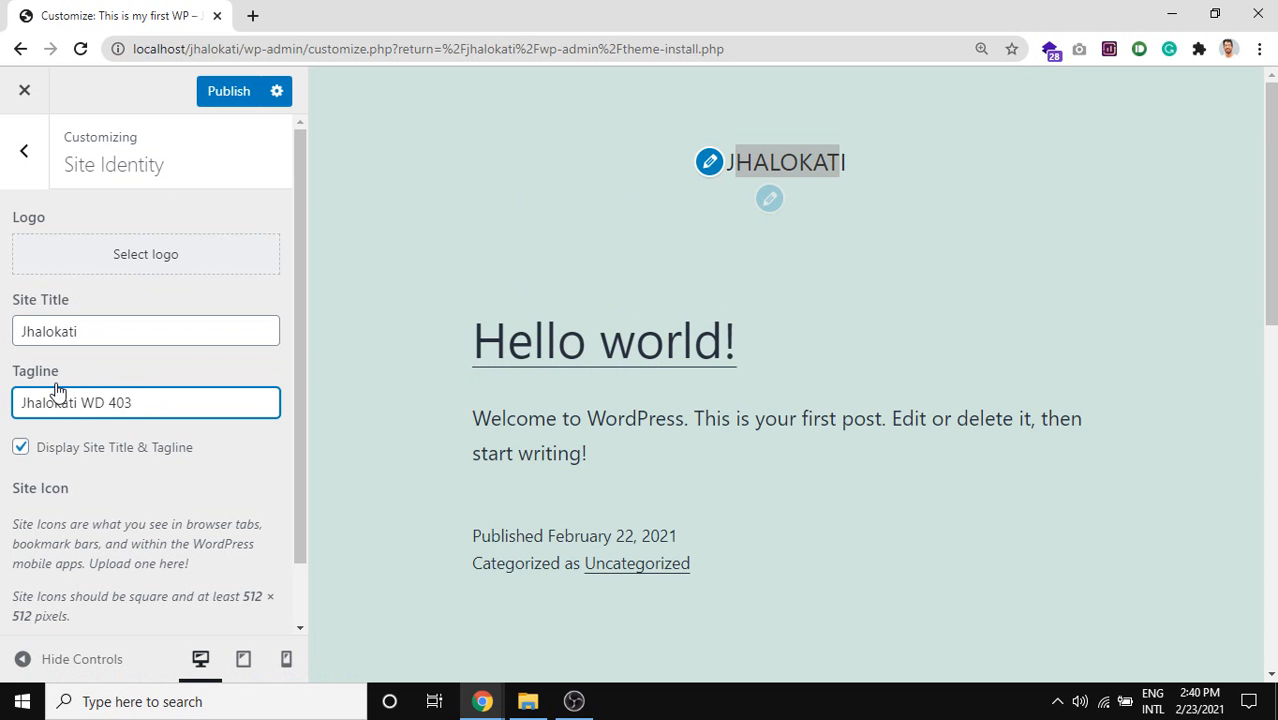
left_click(224, 92)
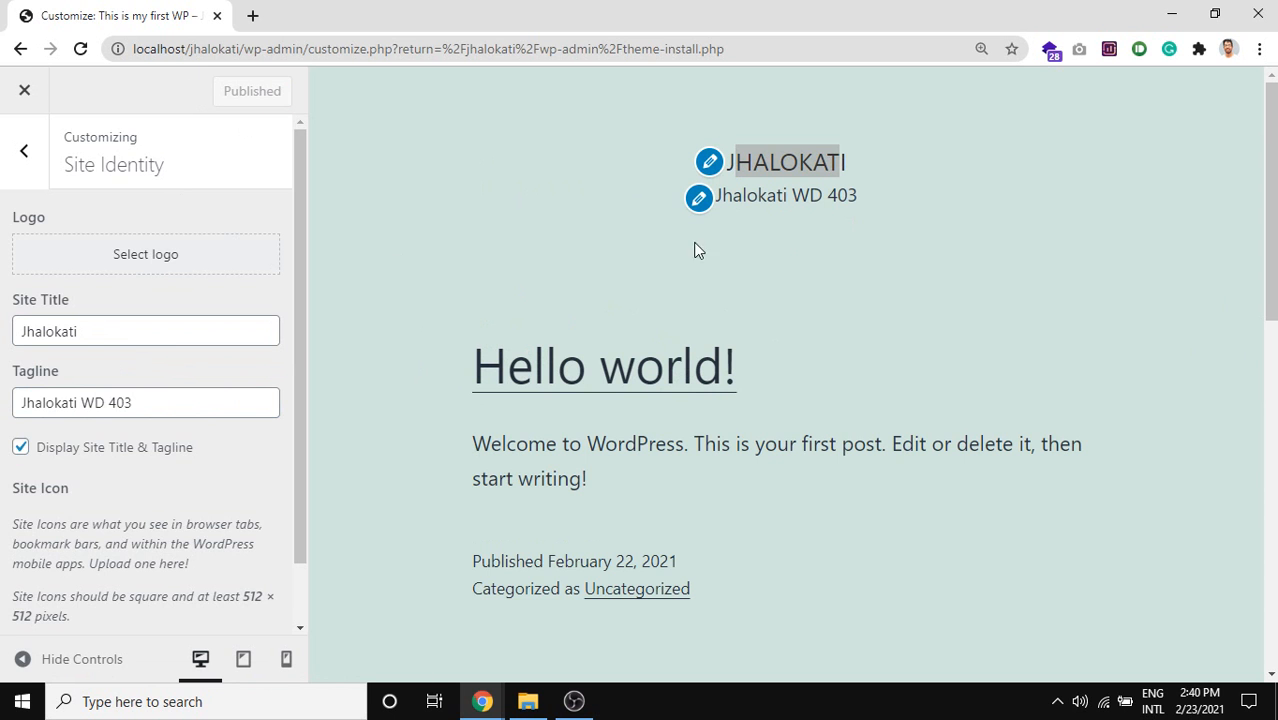
scroll(72, 396, "down", 1)
scroll(105, 340, "up", 1)
key("Print")
mouse_move(1, 1)
left_mouse_down()
mouse_move(270, 46)
mouse_move(216, 20)
left_mouse_up()
left_click_drag(208, 20, 209, 22)
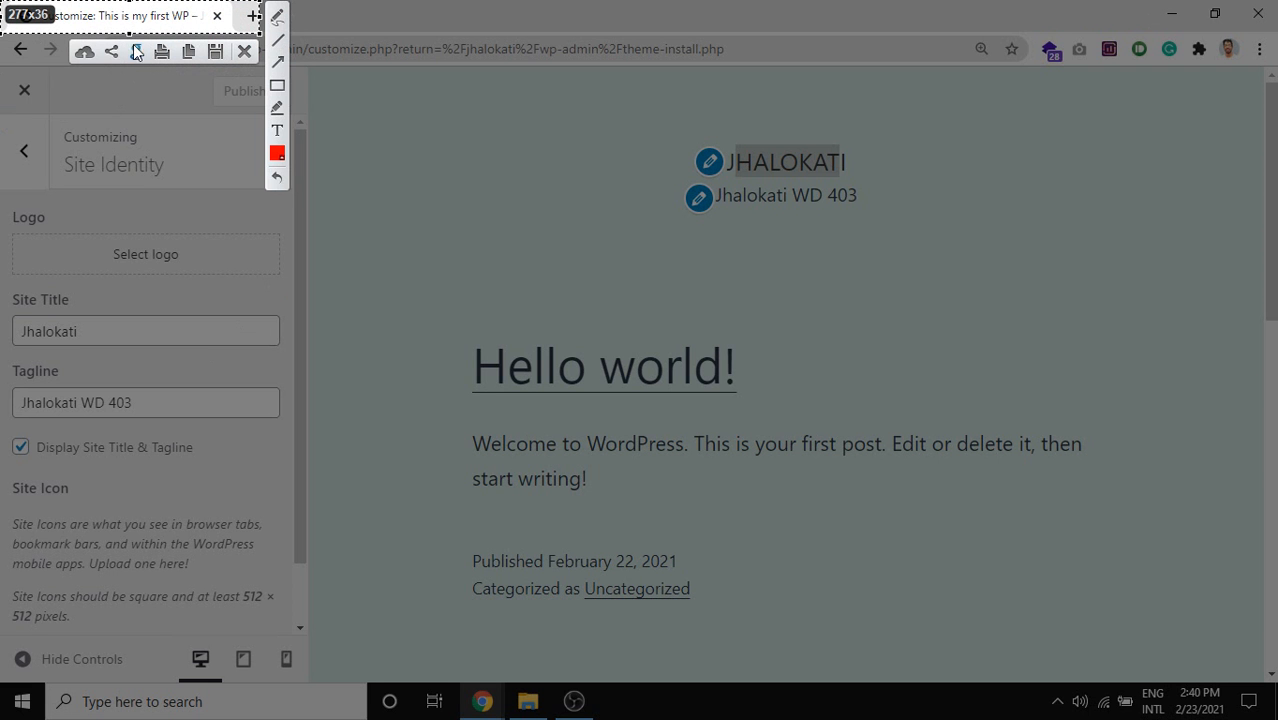
mouse_move(113, 24)
left_mouse_down()
mouse_move(134, 31)
mouse_move(62, 20)
mouse_move(122, 11)
left_mouse_up()
key("Escape")
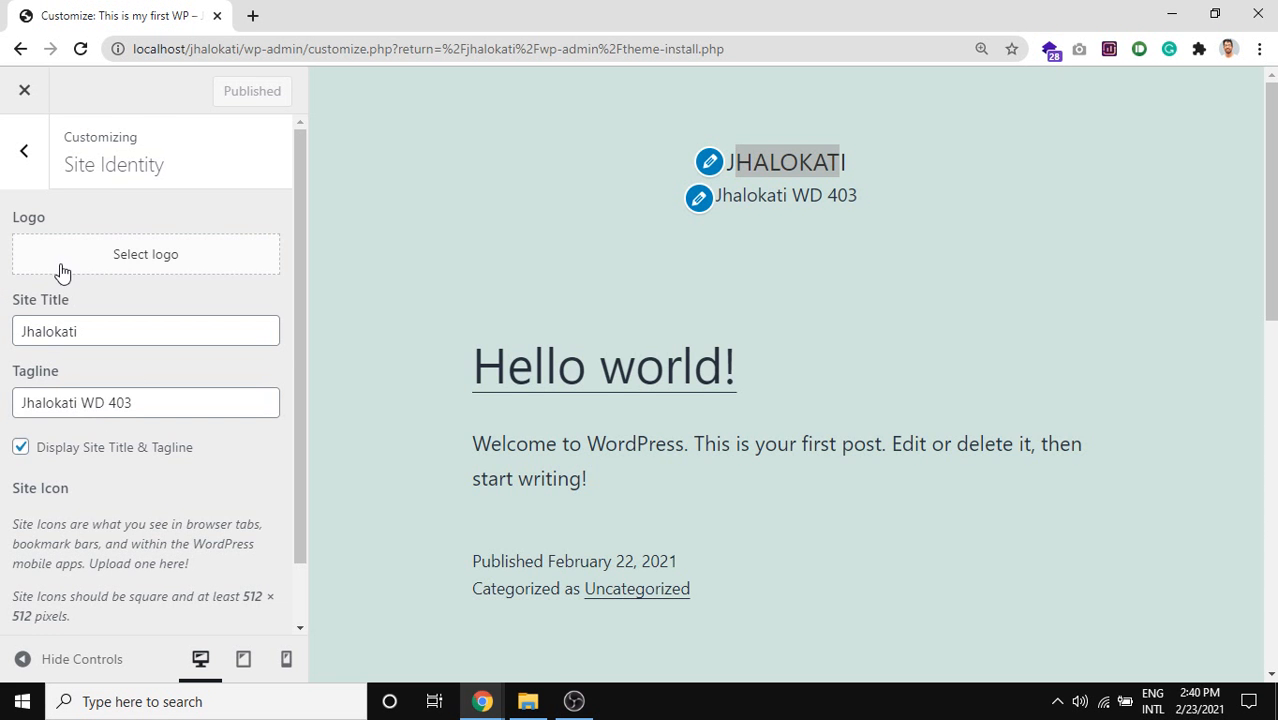
left_click(137, 254)
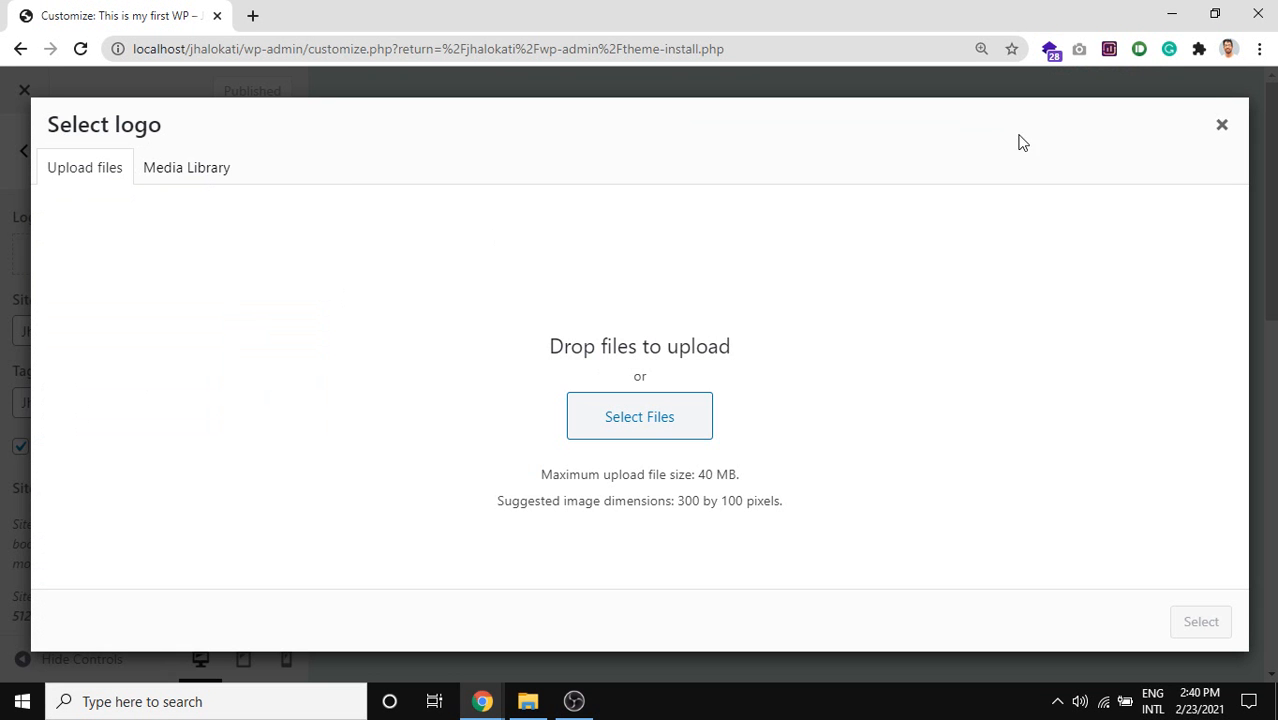
left_click(1222, 125)
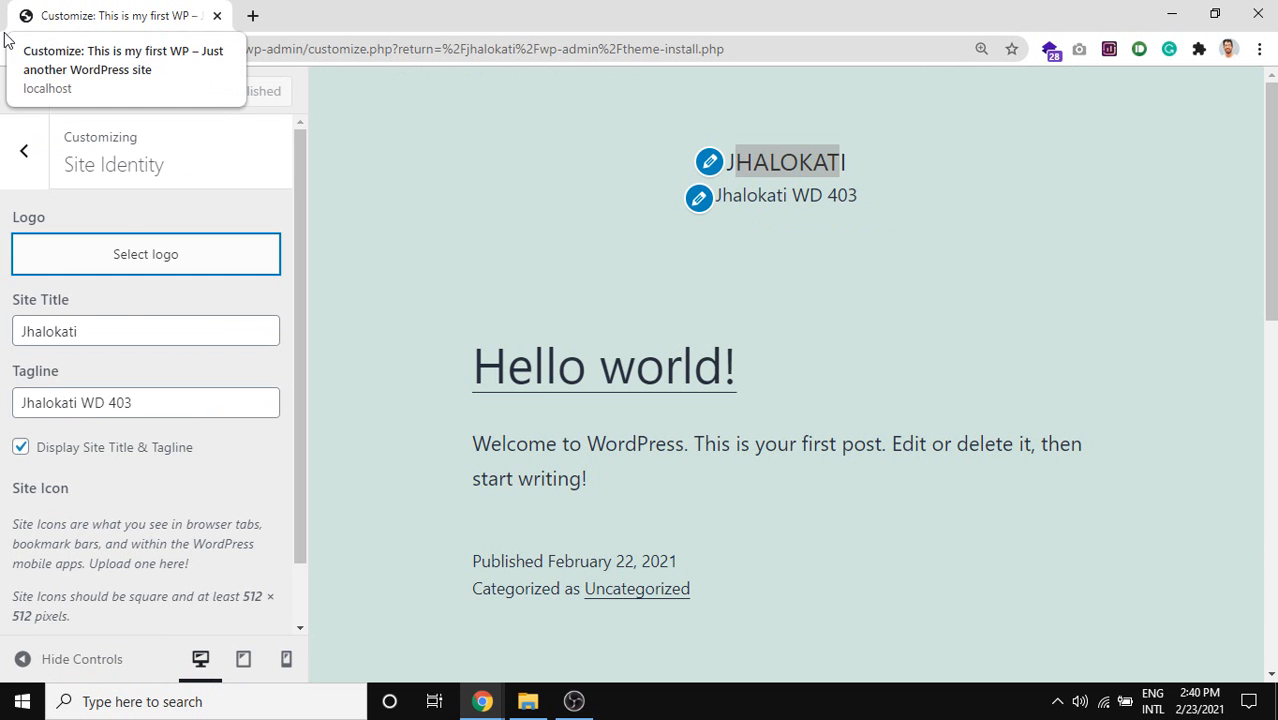
scroll(40, 385, "down", 1)
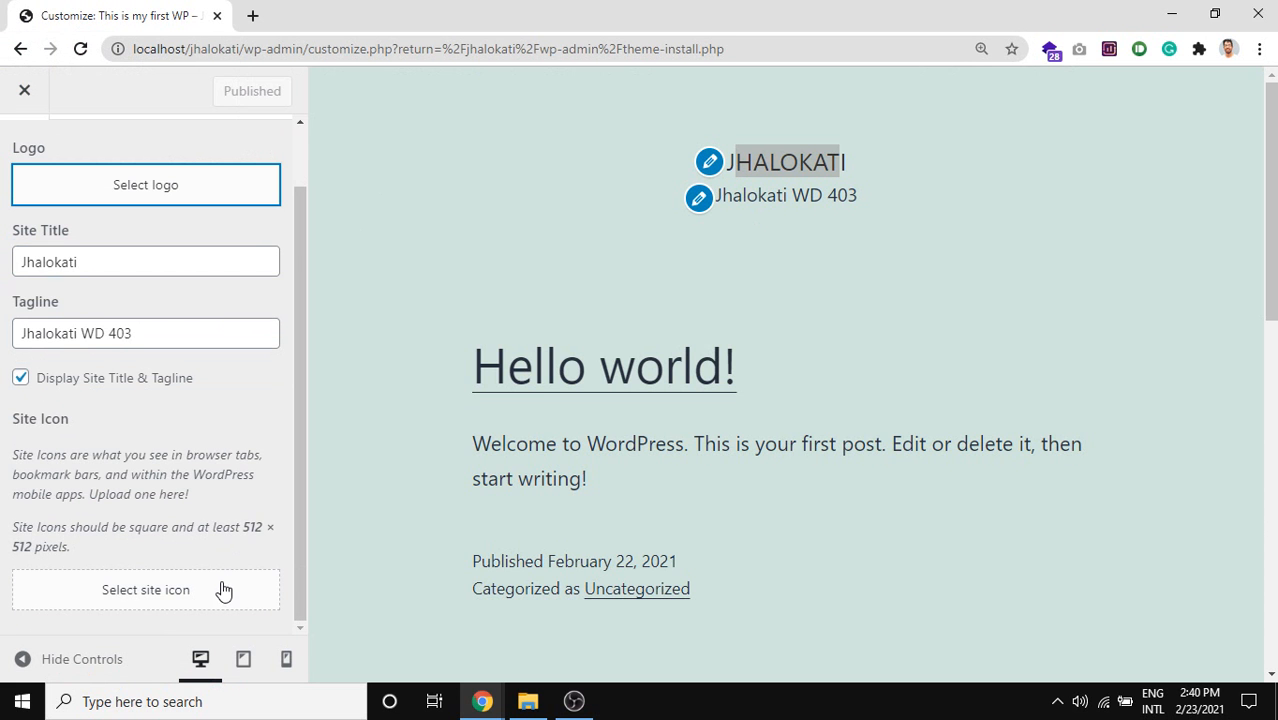
scroll(172, 520, "up", 1)
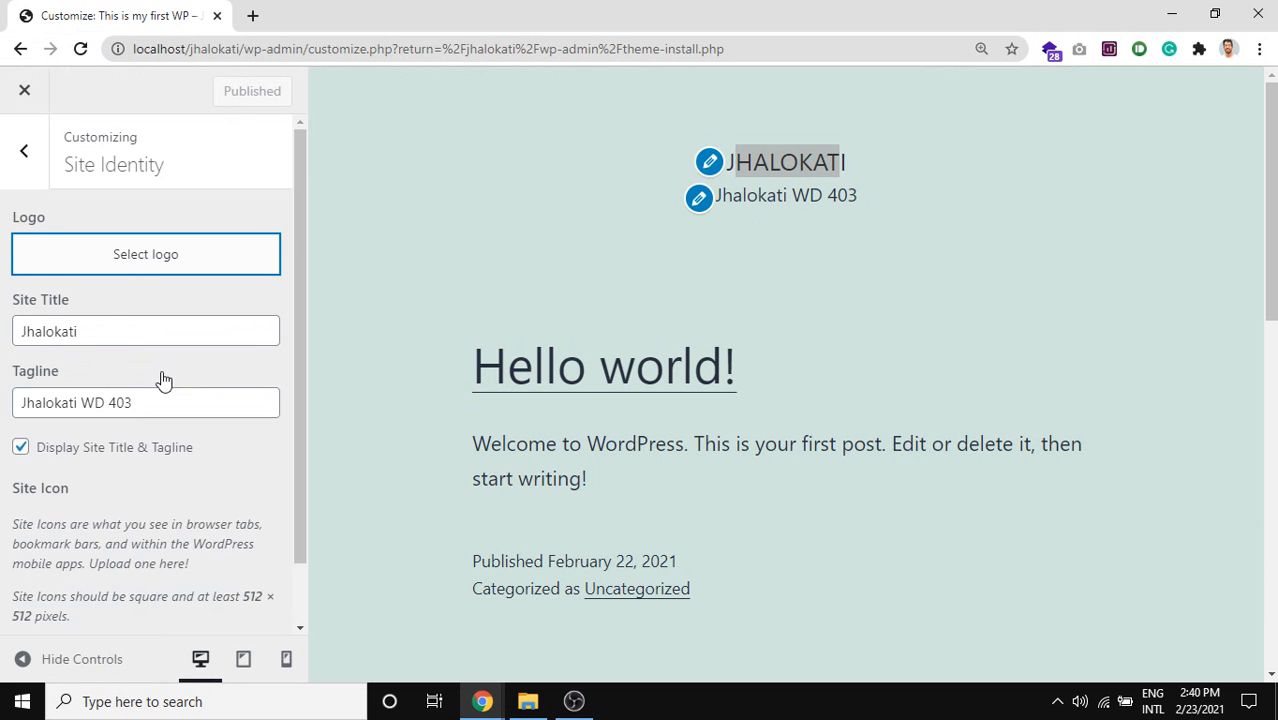
scroll(125, 295, "down", 1)
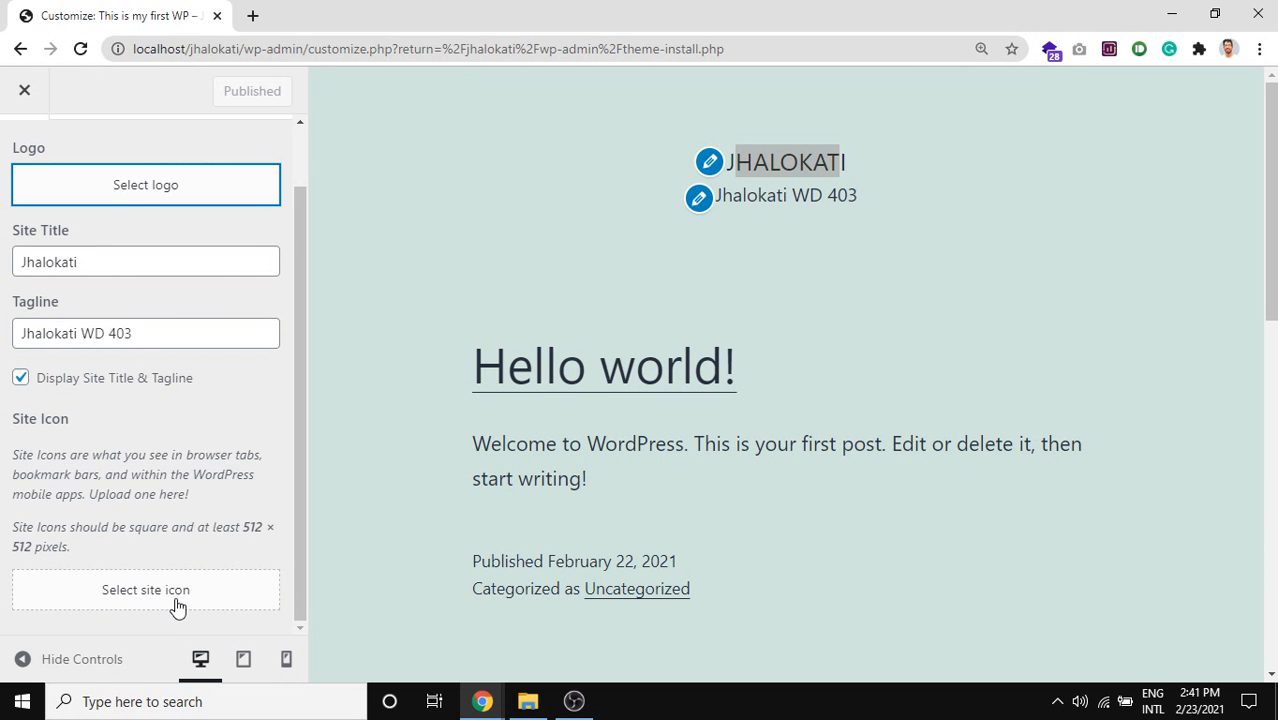
scroll(140, 450, "up", 1)
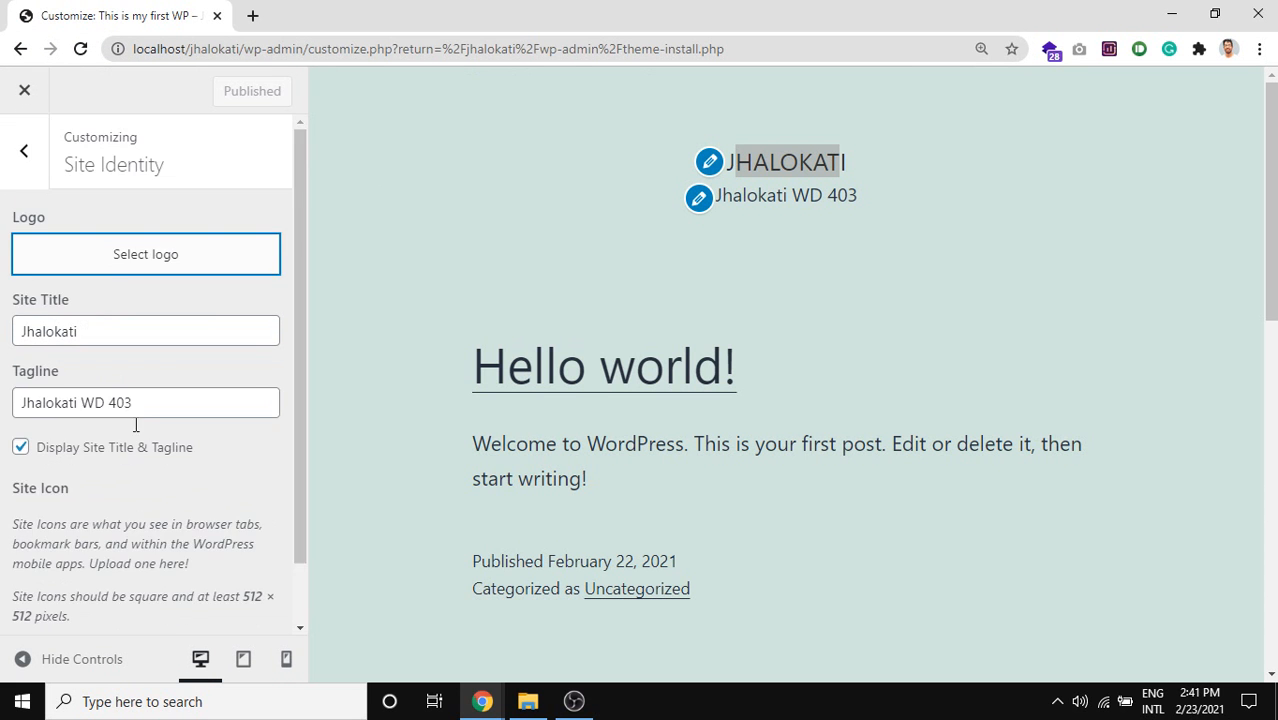
left_click(143, 266)
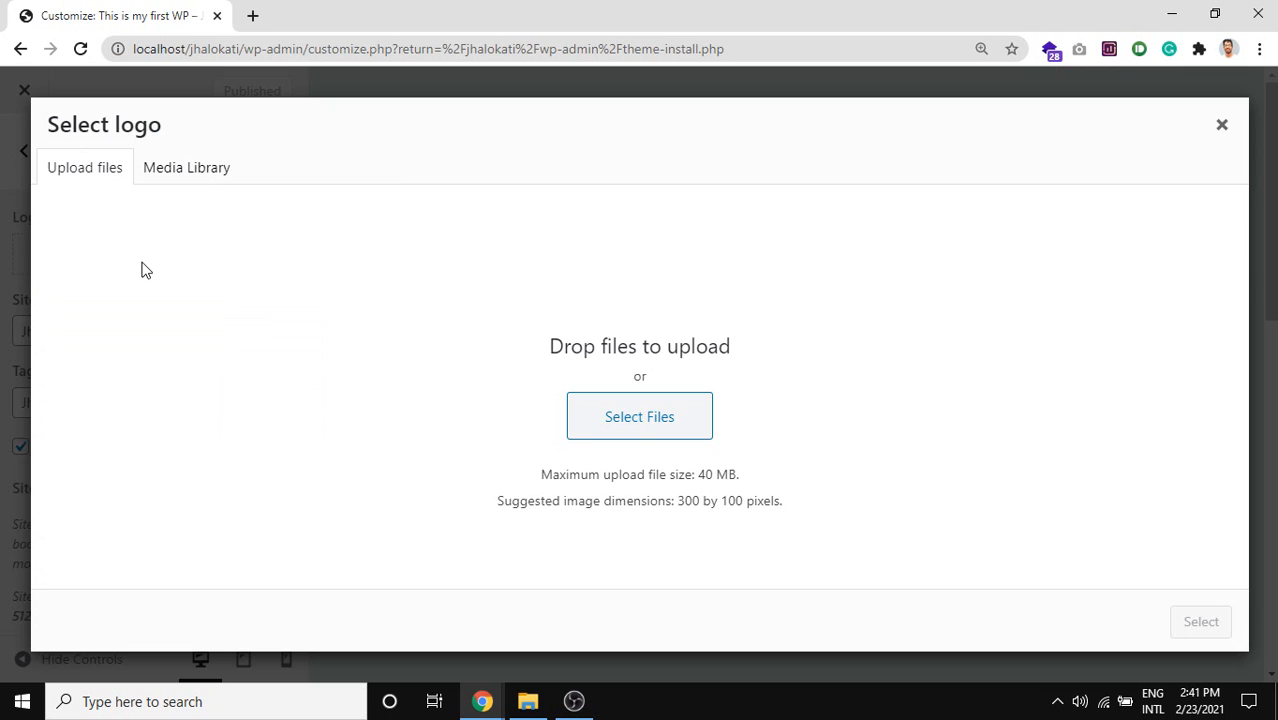
left_click(1221, 125)
scroll(177, 510, "down", 1)
left_click(146, 596)
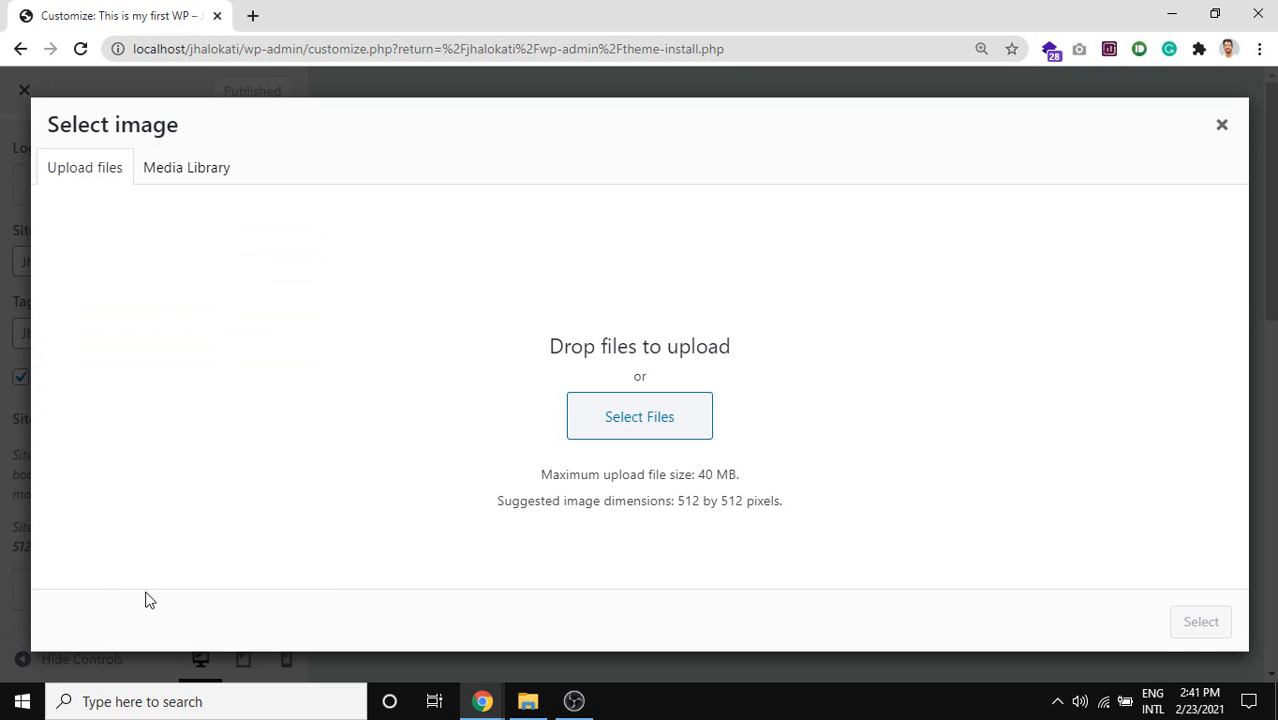
left_click(1223, 125)
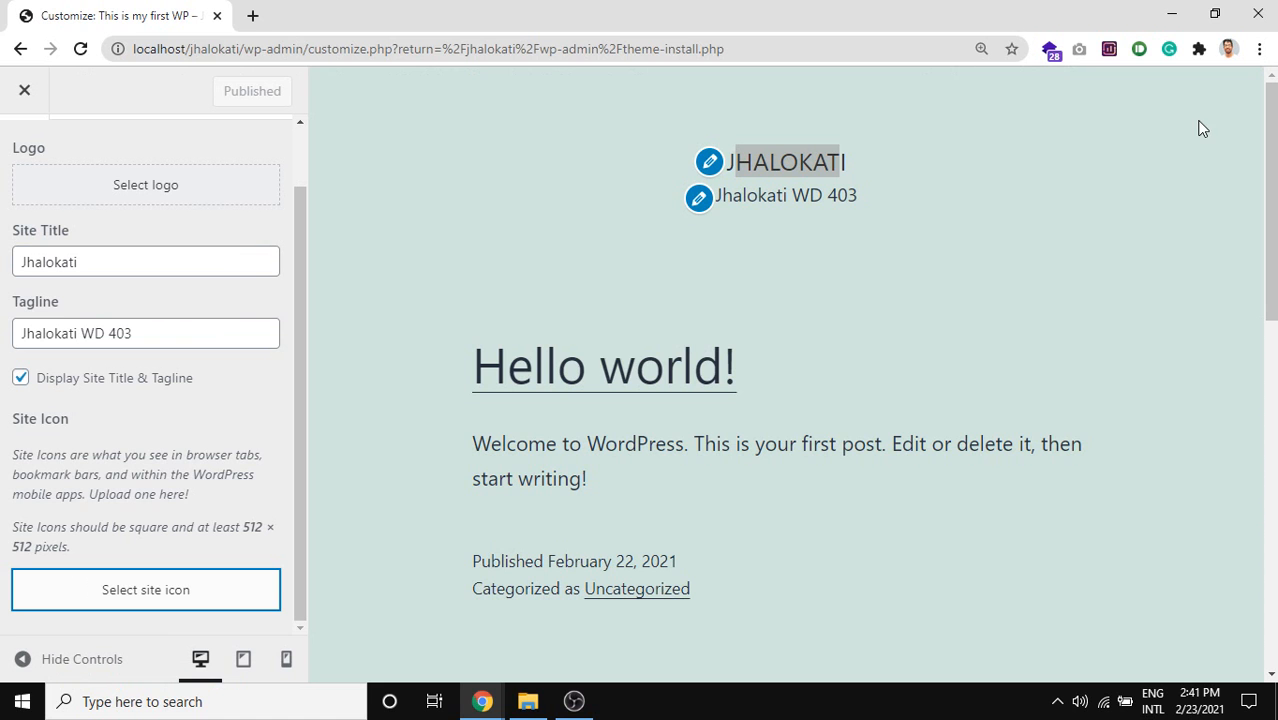
scroll(200, 235, "up", 1)
In Colors & Dark Mode, set the background to blue-grey #9da4aa, then go back.
left_click(24, 151)
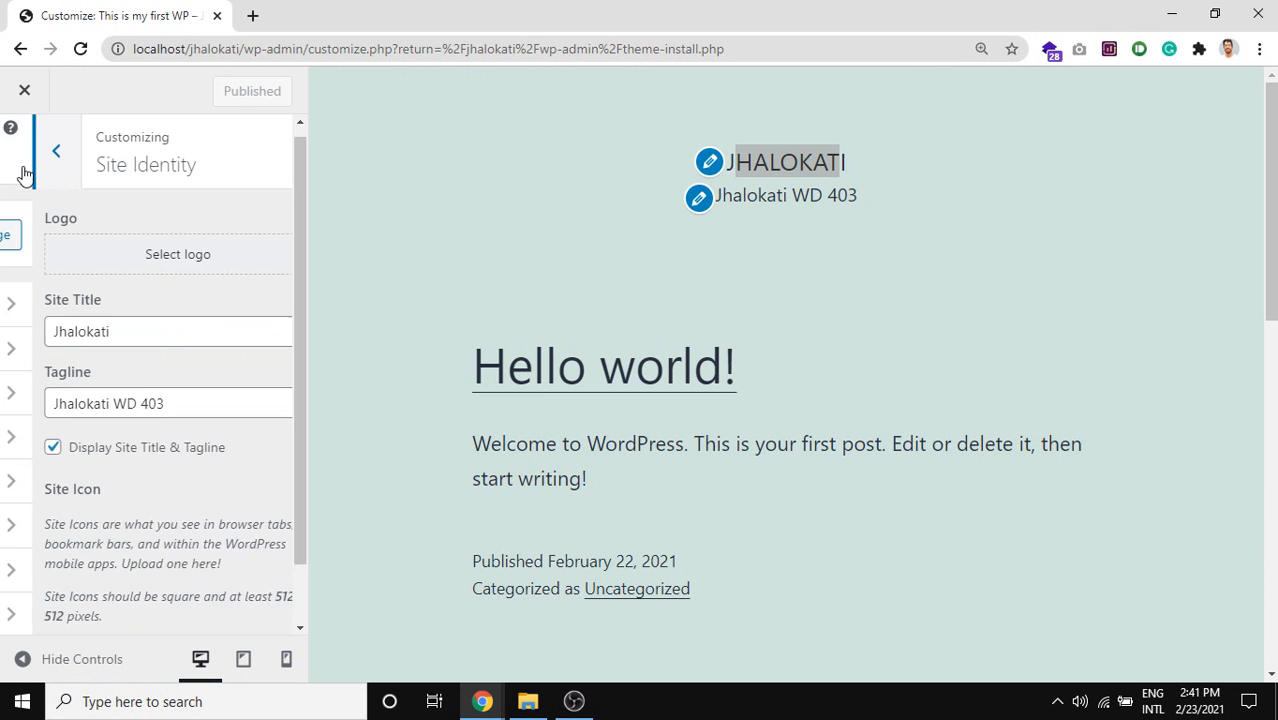
left_click(150, 360)
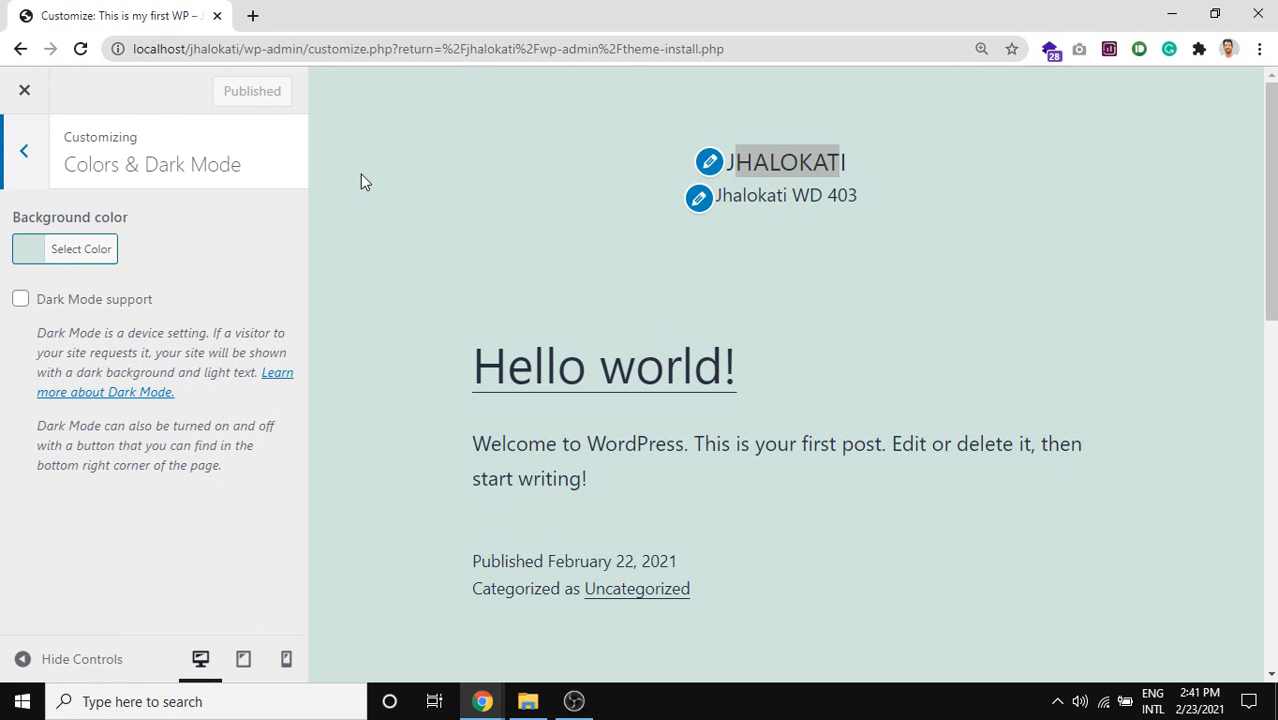
left_click(95, 250)
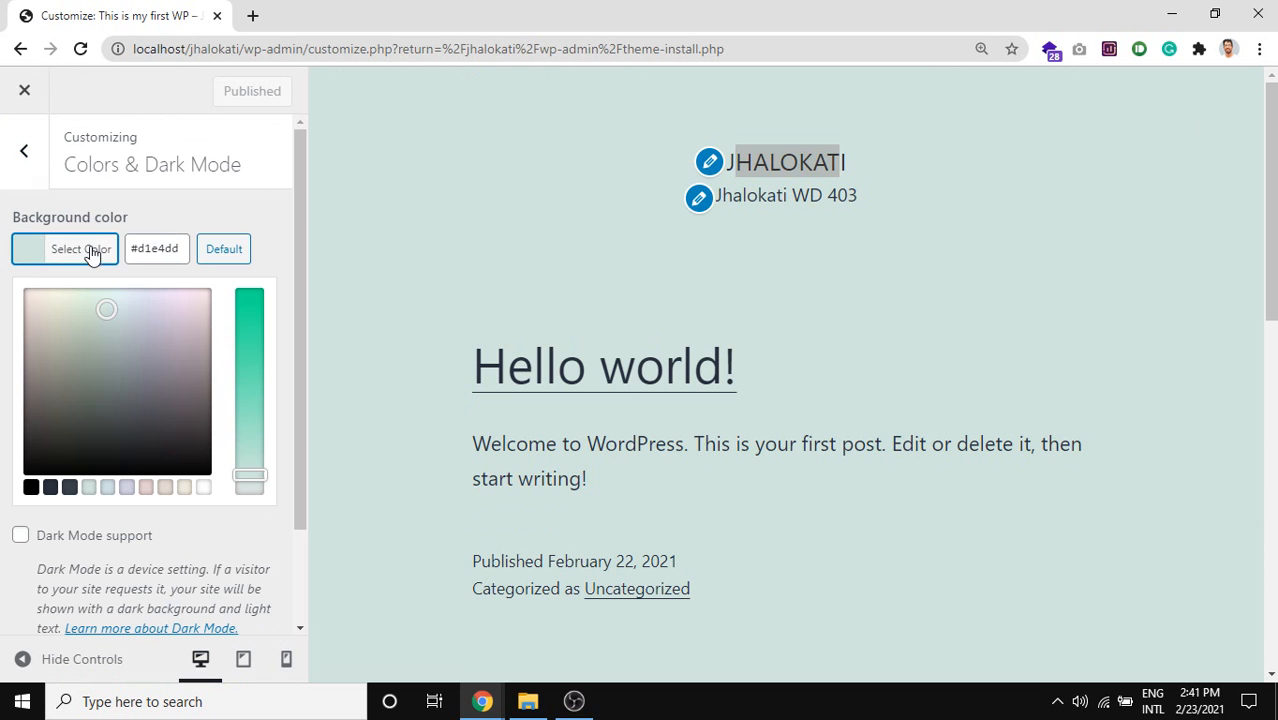
left_click(185, 405)
left_click_drag(153, 443, 130, 349)
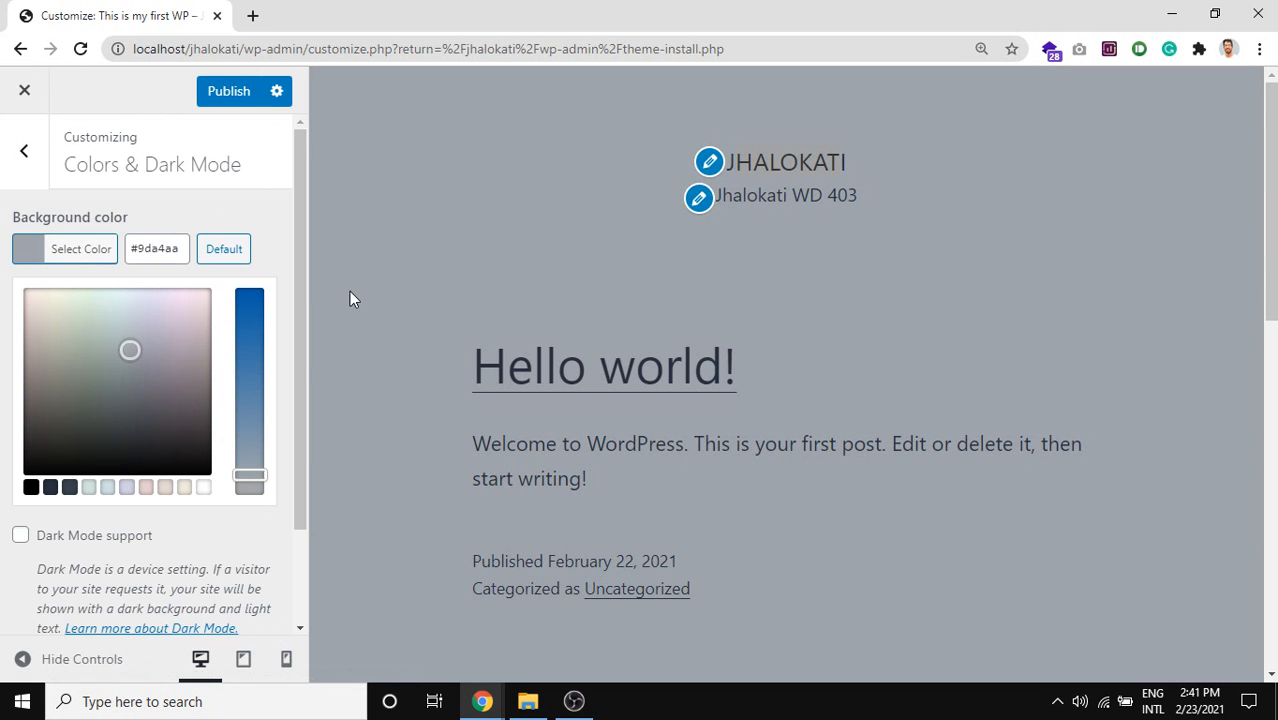
left_click(208, 214)
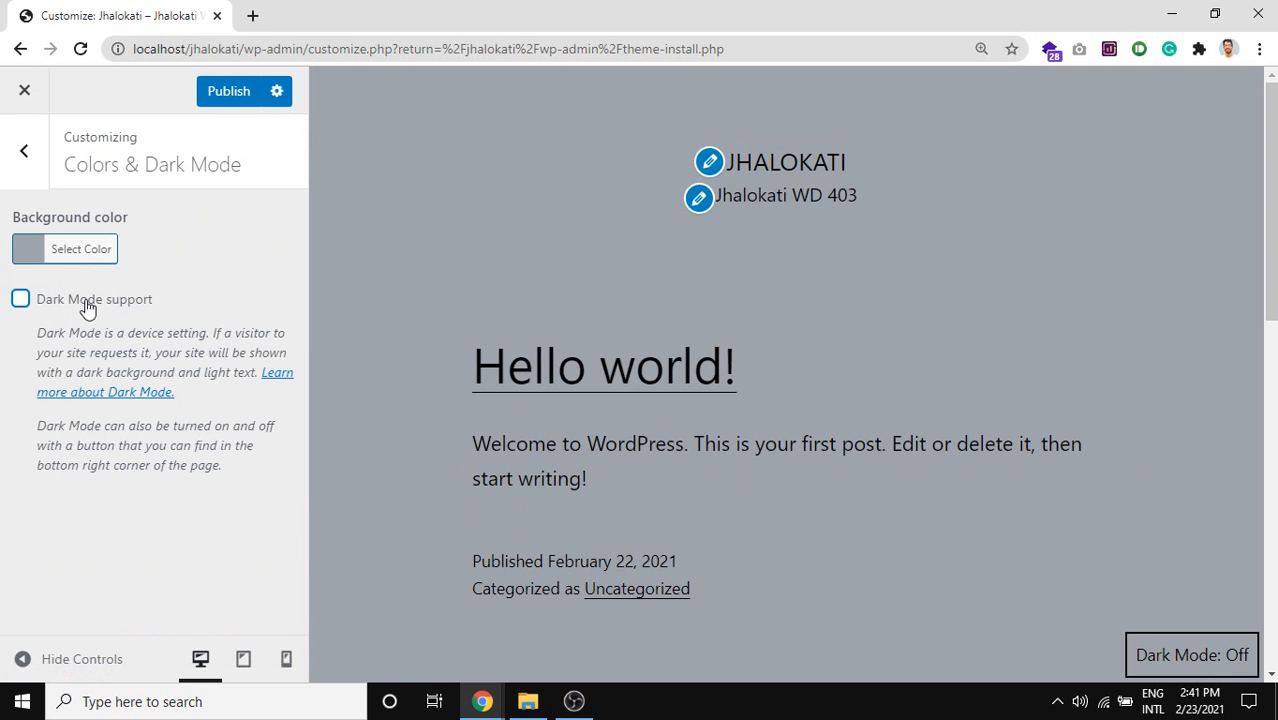
left_click(38, 178)
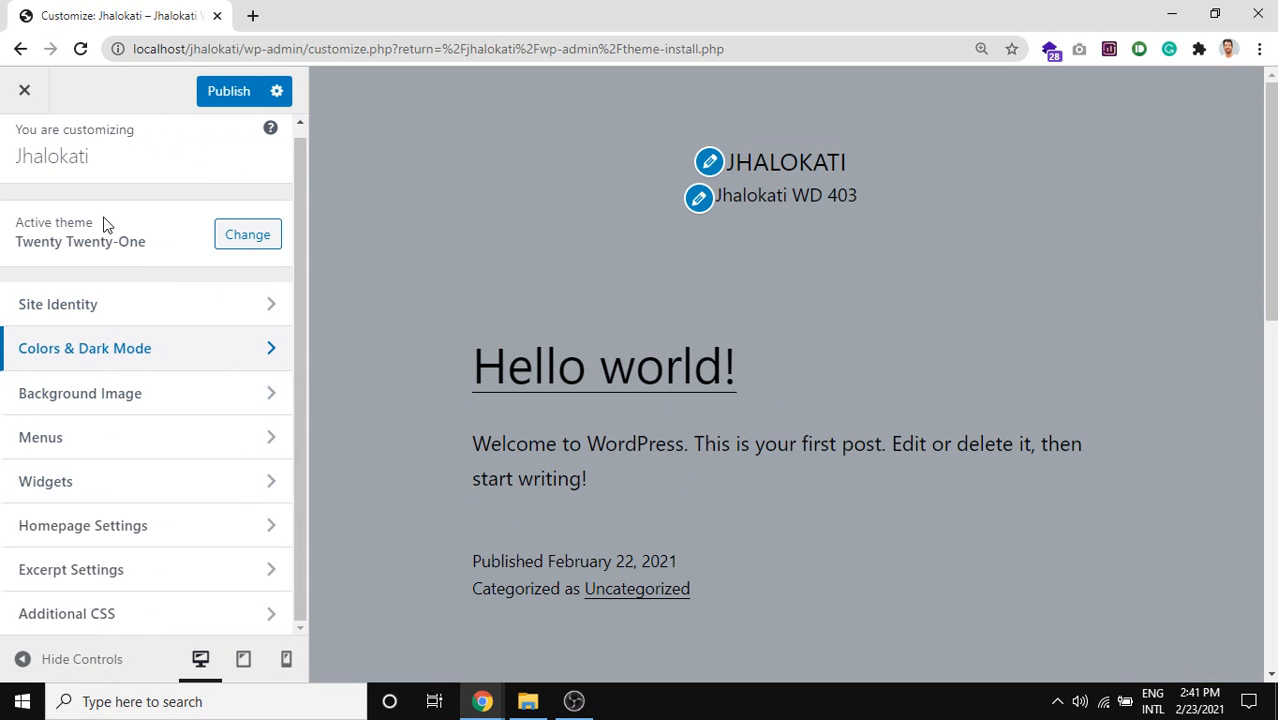
left_click(130, 405)
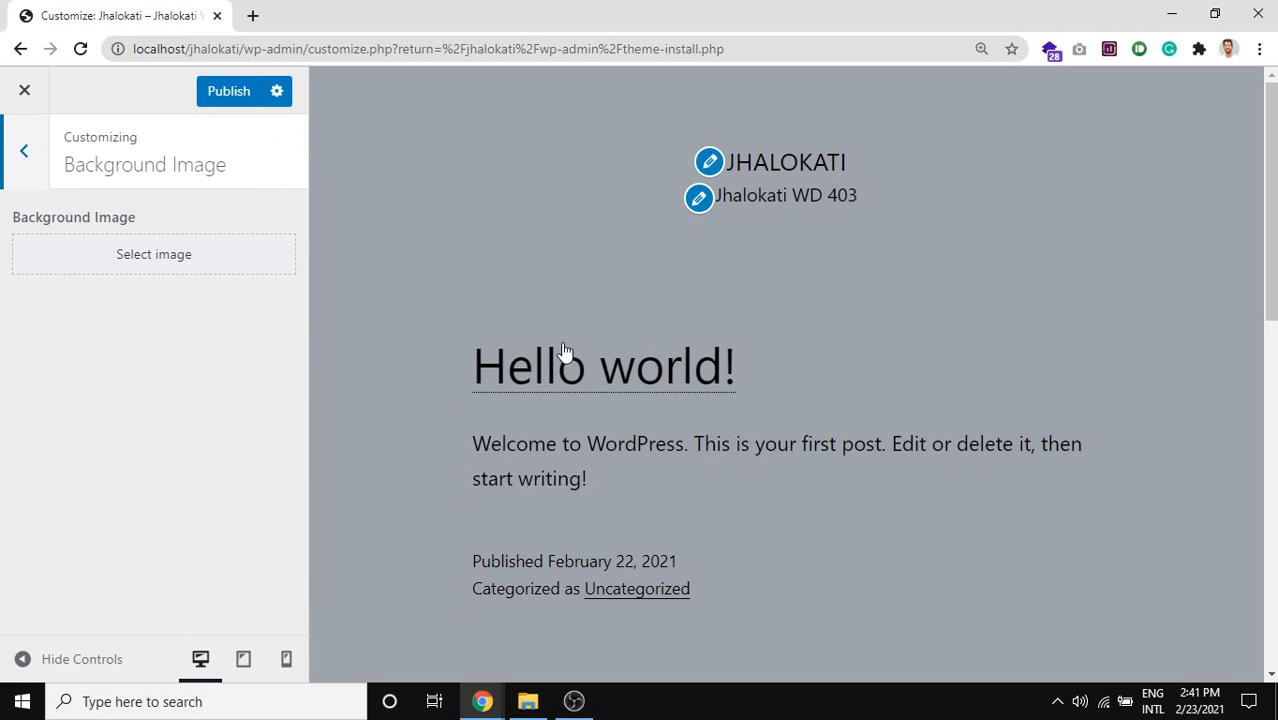
left_click(24, 152)
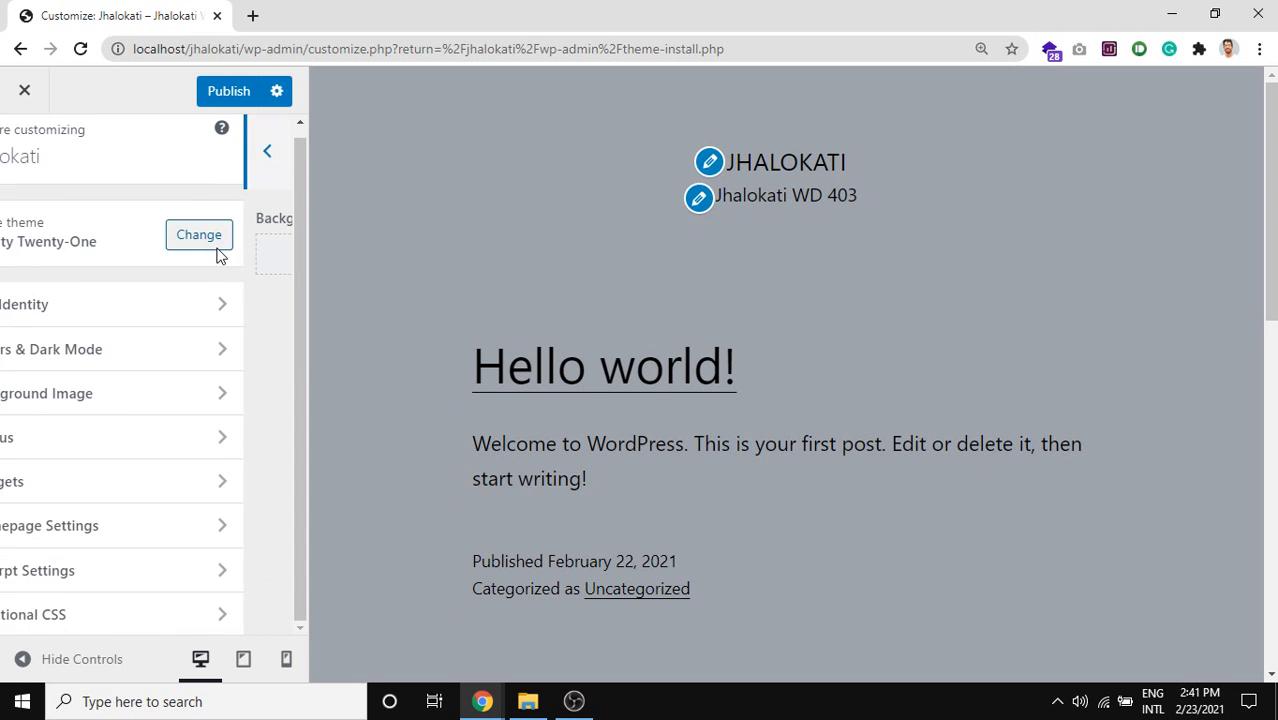
left_click(152, 437)
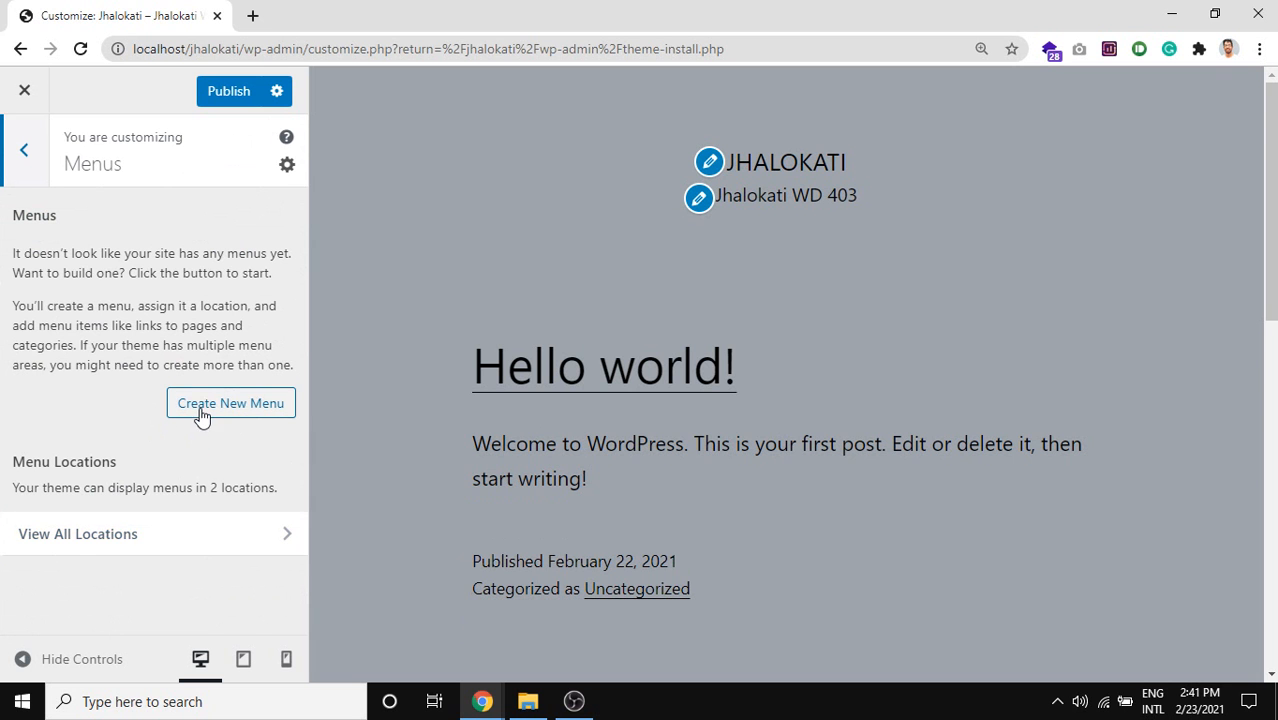
left_click(188, 537)
left_click(105, 408)
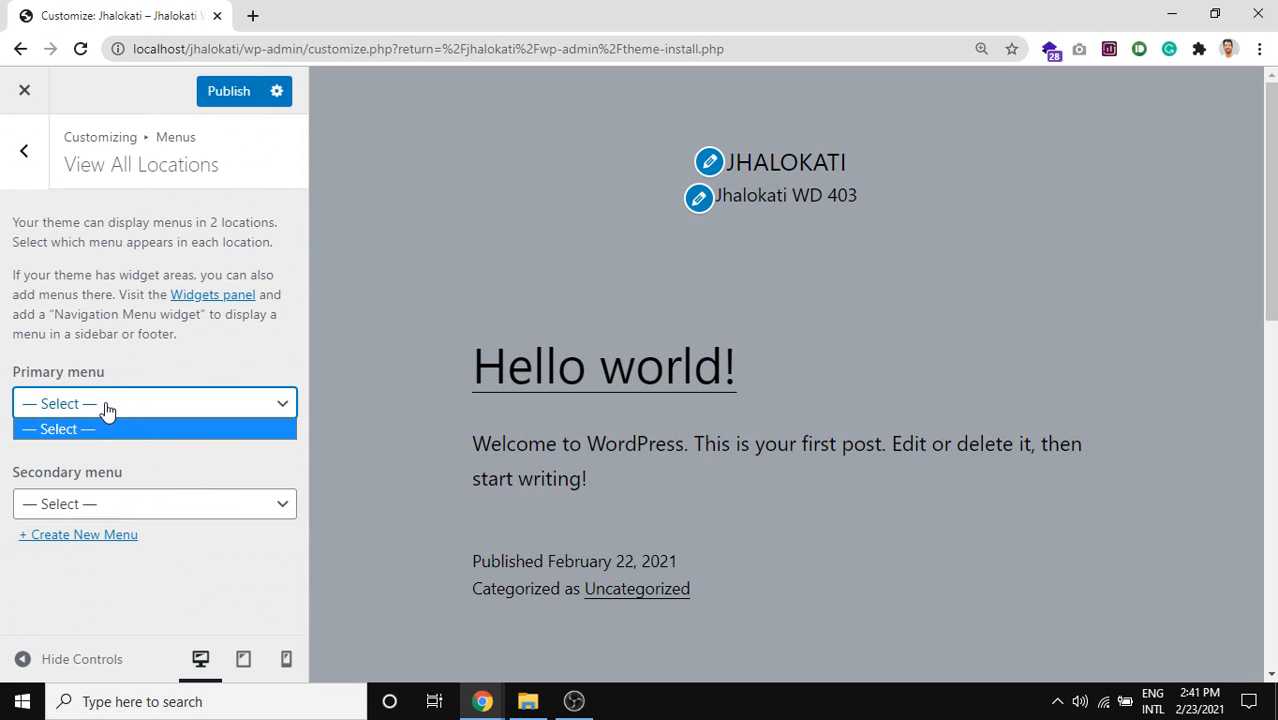
left_click(108, 413)
left_click(120, 508)
left_click(120, 403)
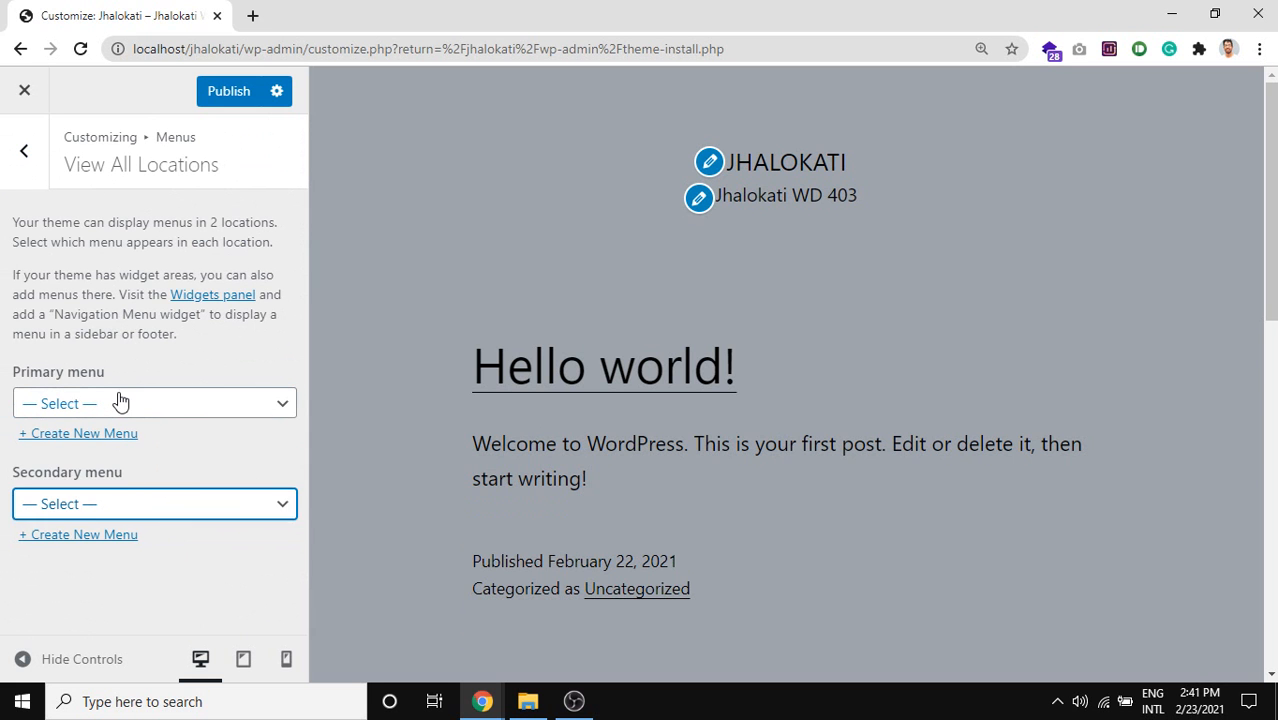
left_click(120, 403)
left_click(118, 500)
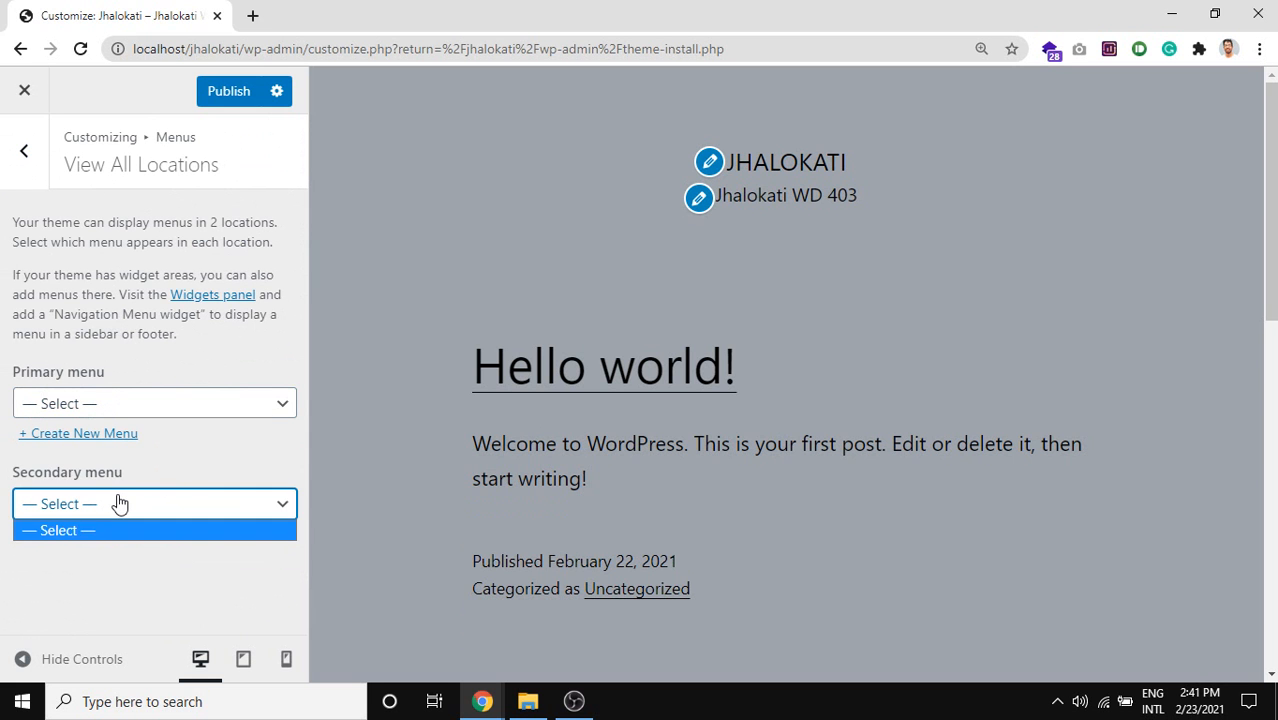
left_click(210, 358)
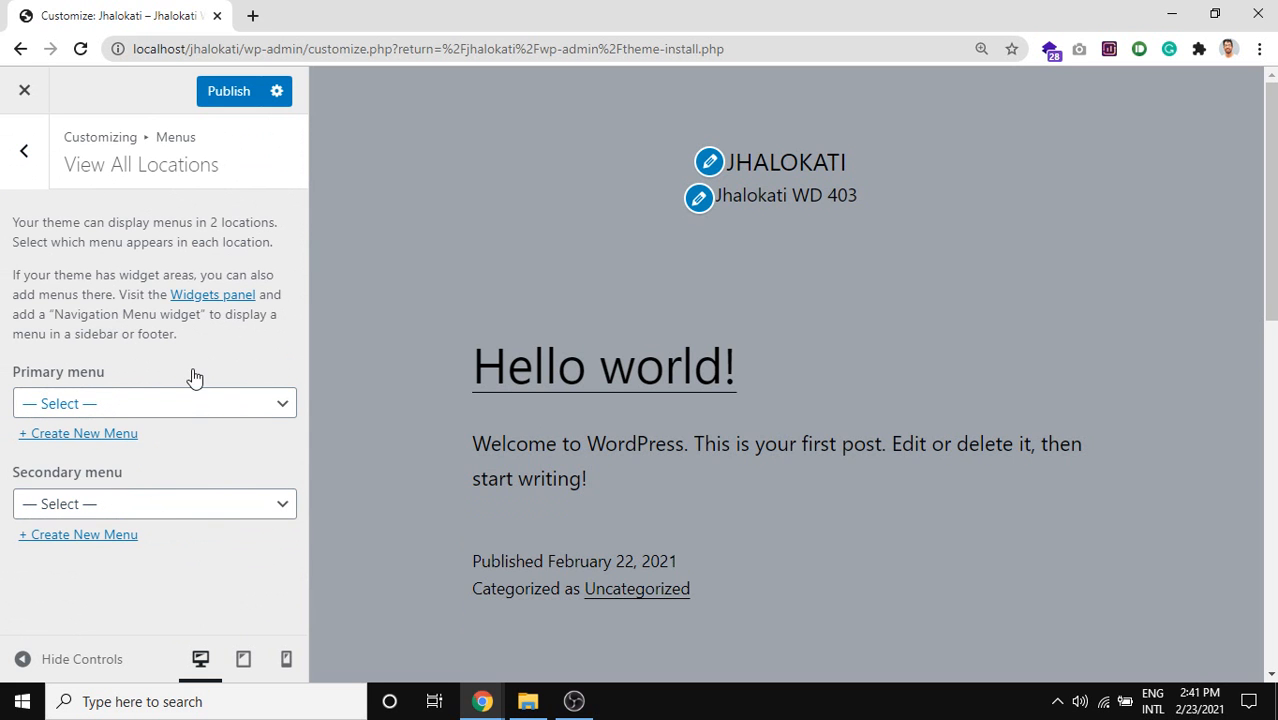
left_click(25, 160)
left_click(20, 152)
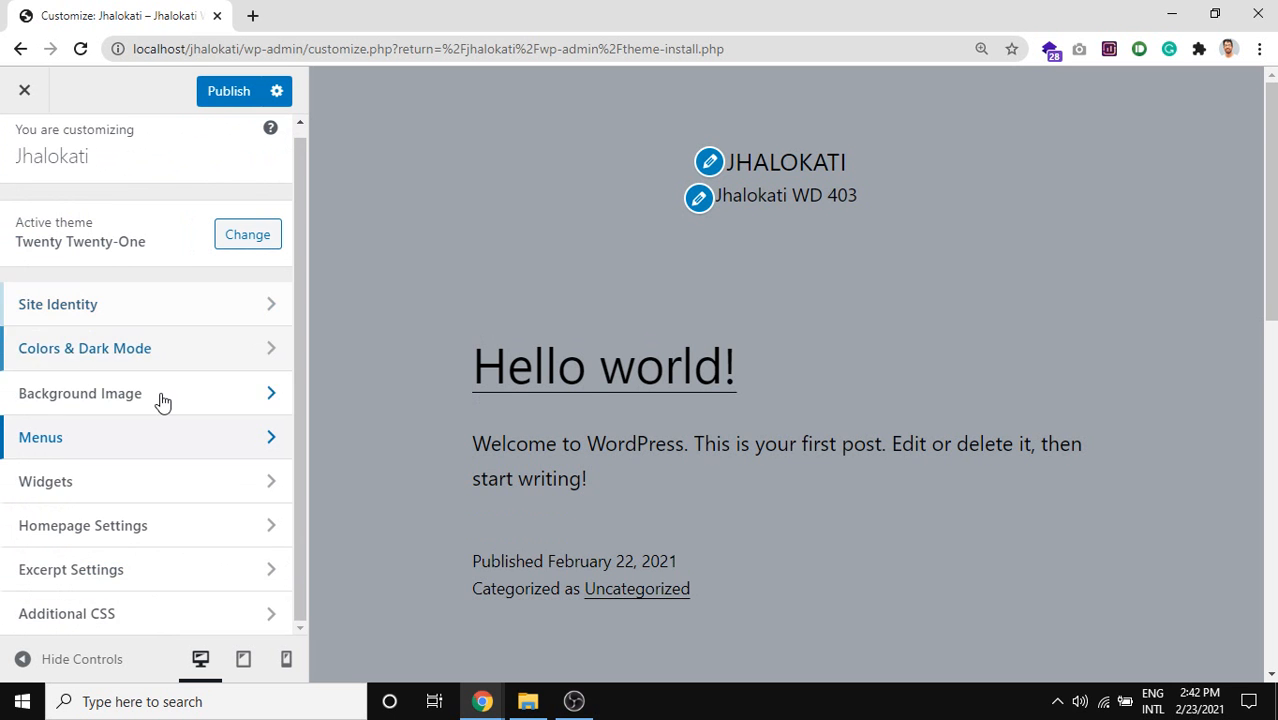
Open the Footer widget area and start a screen capture of the preview.
left_click(137, 484)
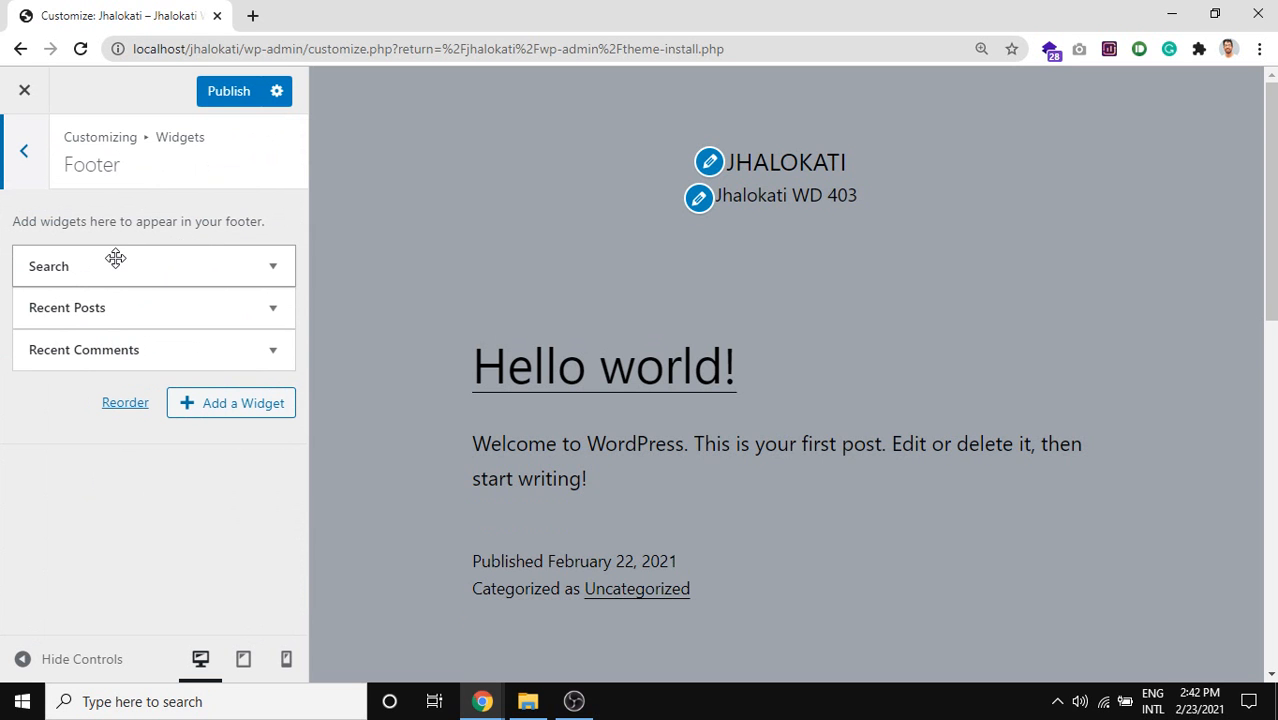
key("Print")
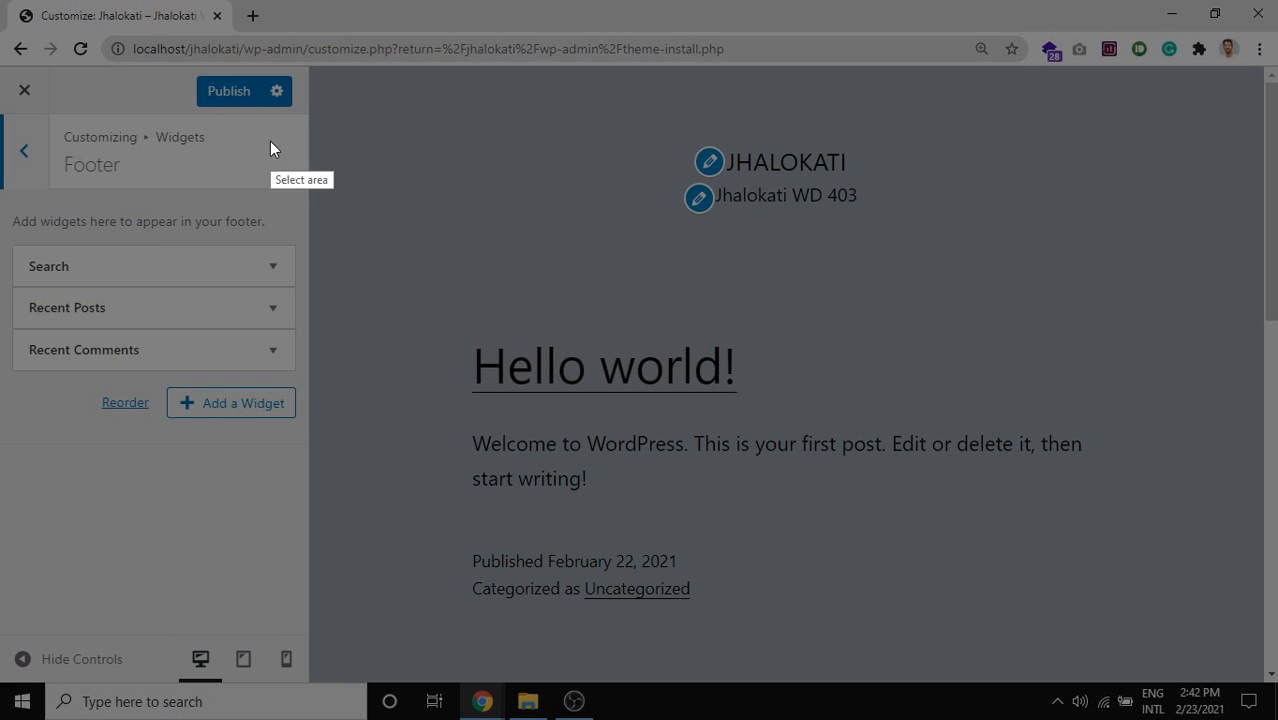
left_click_drag(322, 153, 919, 688)
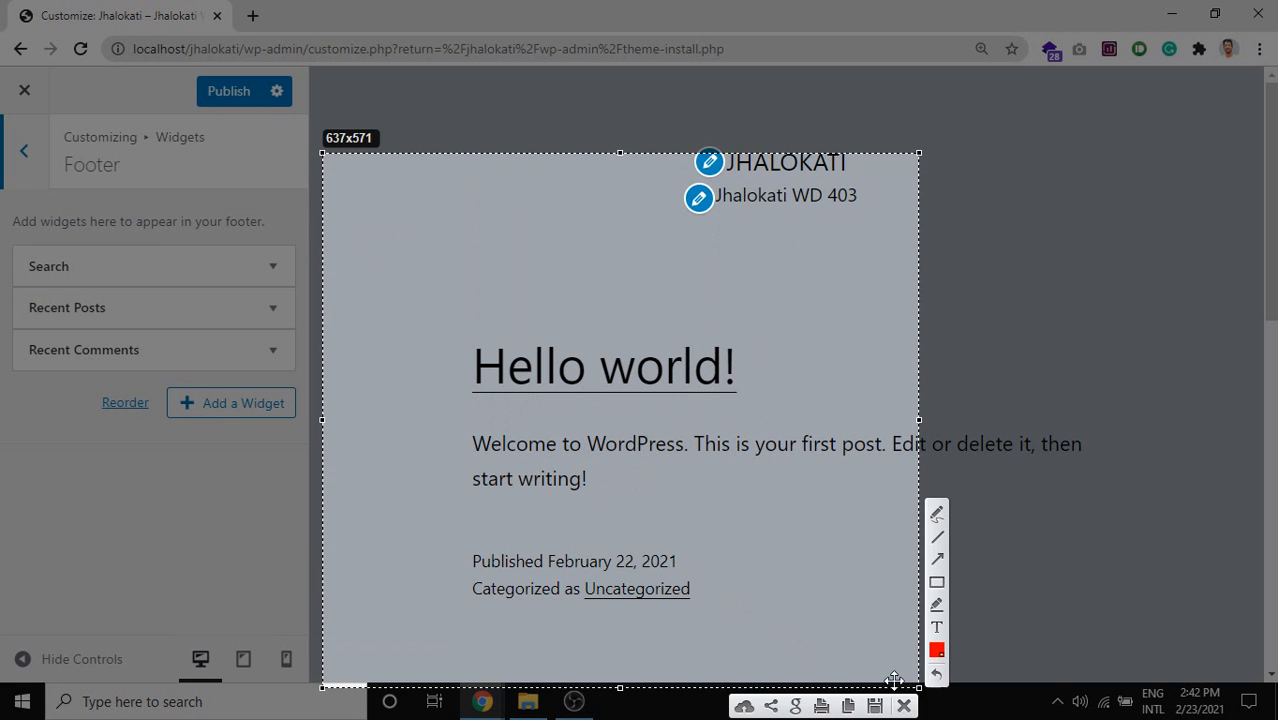
left_click_drag(760, 594, 1190, 603)
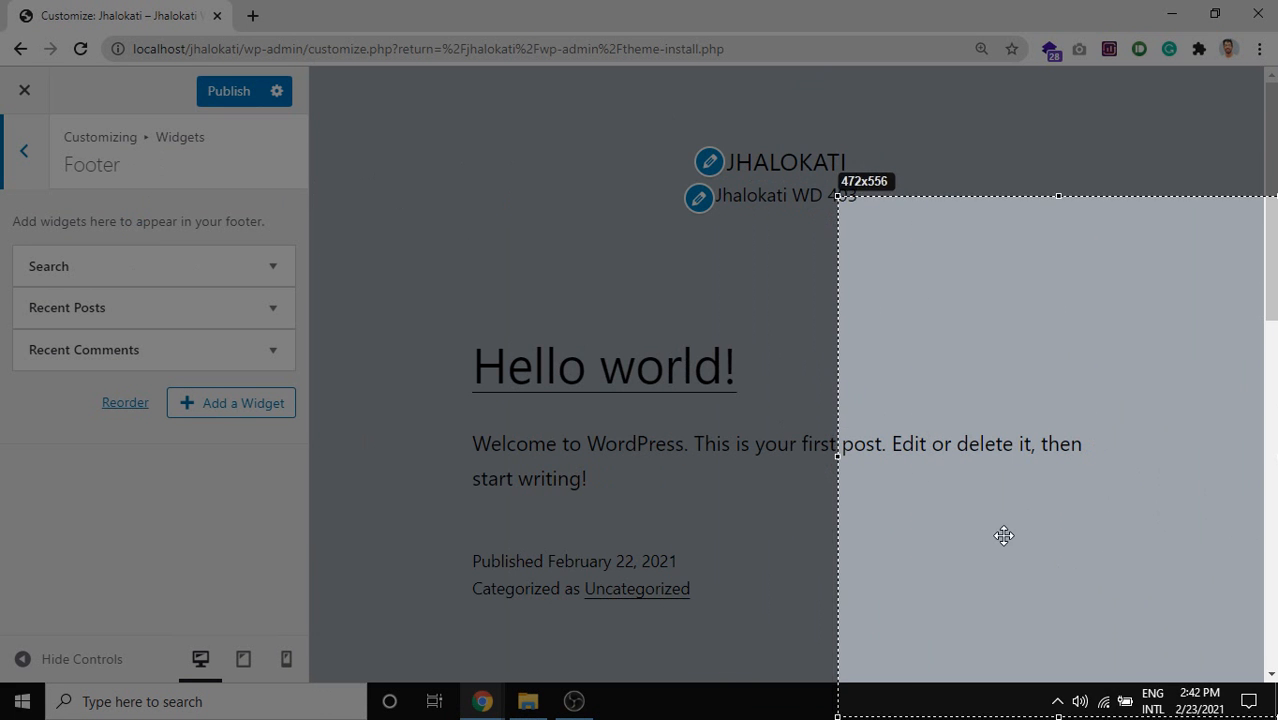
Cancel the capture and open the Hello world! post in a new tab.
left_click_drag(1001, 534, 1092, 515)
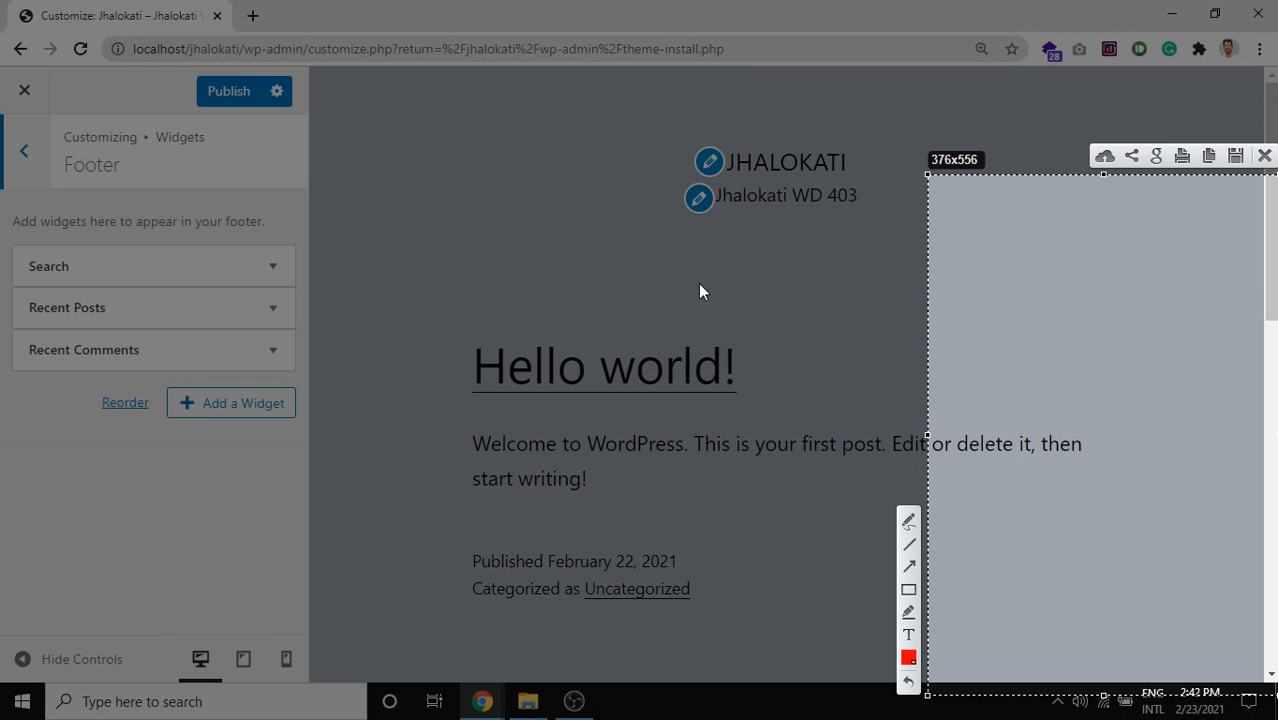
mouse_move(1244, 349)
left_mouse_down()
mouse_move(973, 320)
mouse_move(1248, 337)
left_mouse_up()
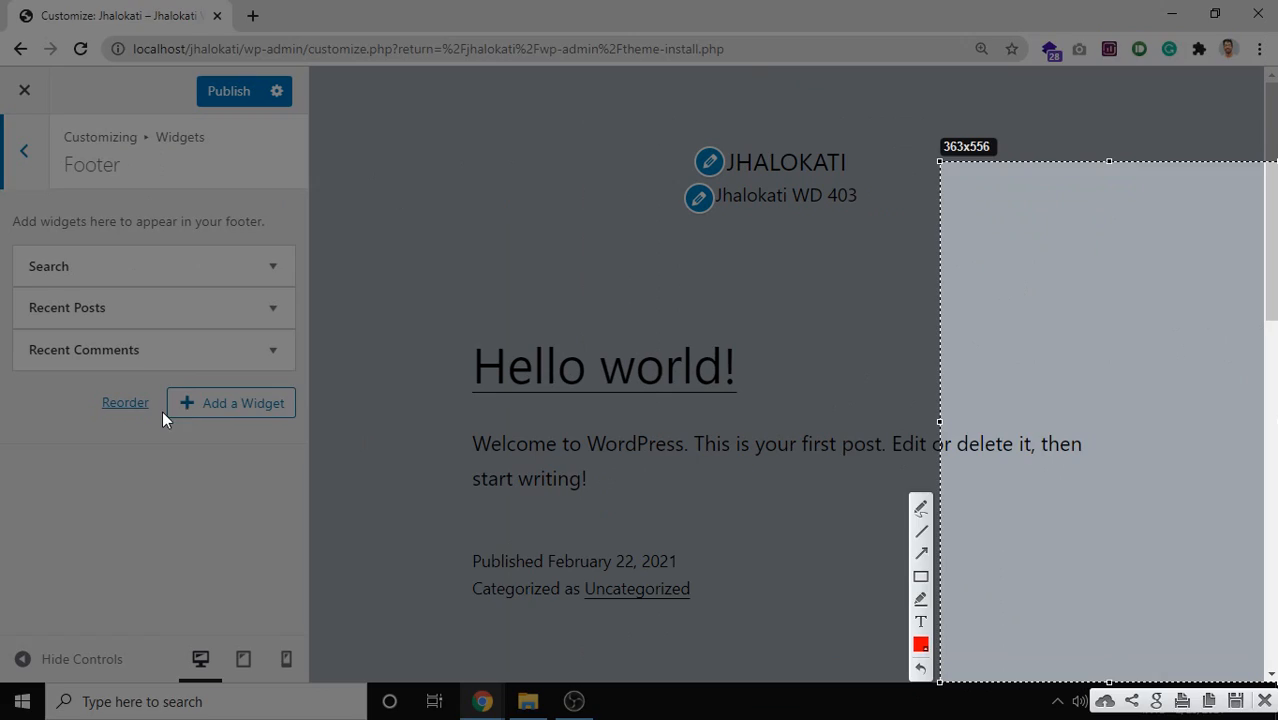
key("Escape")
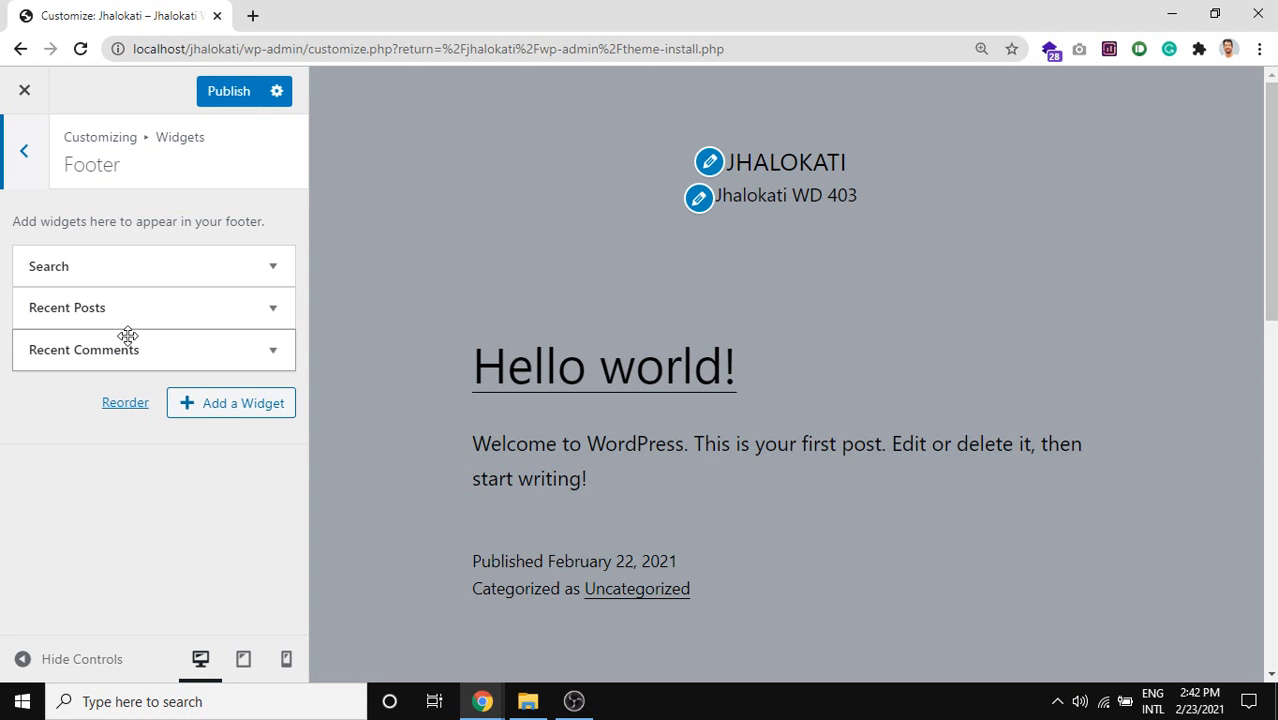
scroll(868, 425, "down", 1)
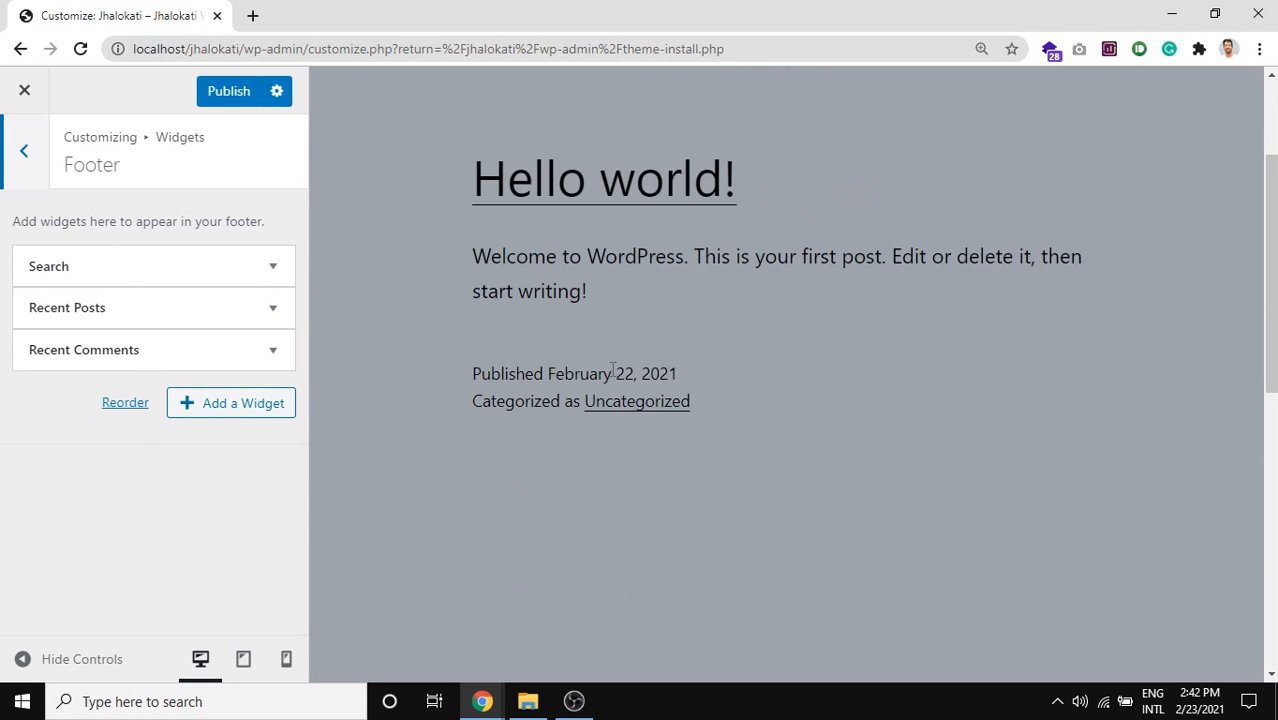
middle_click(558, 300)
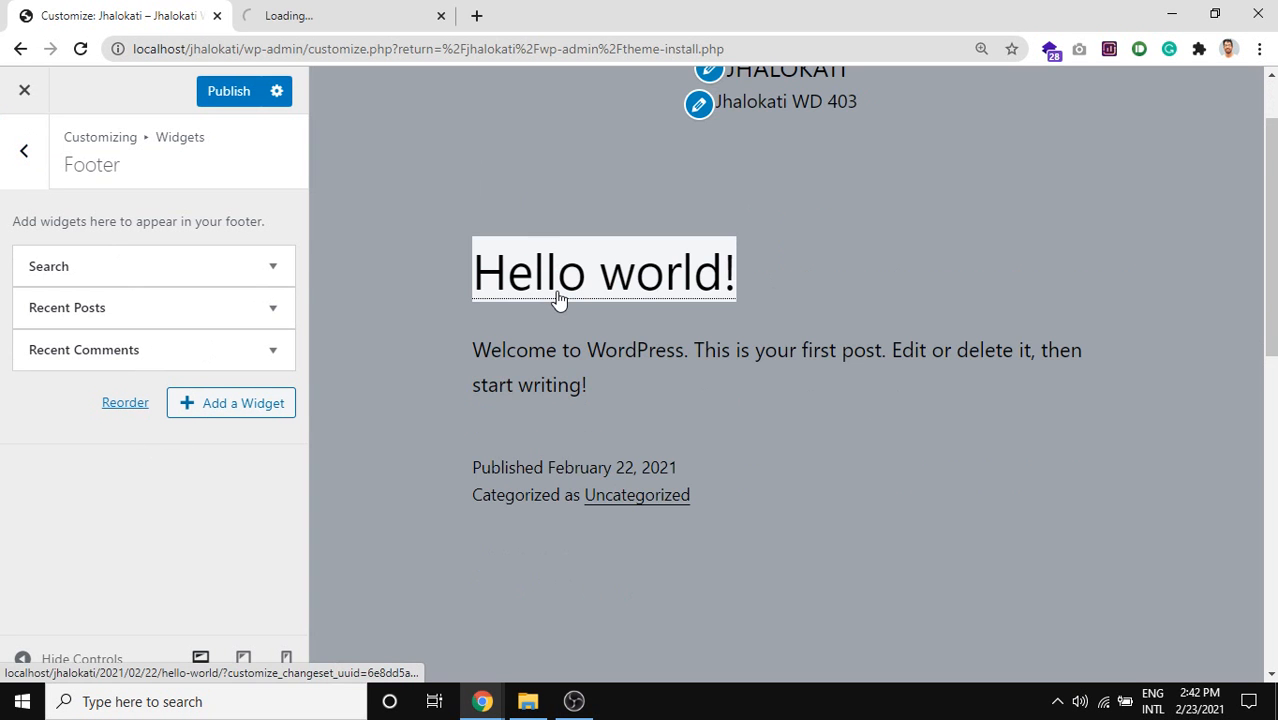
View the Hello world! post down to its footer, briefly checking the Customizer tab.
left_click(376, 12)
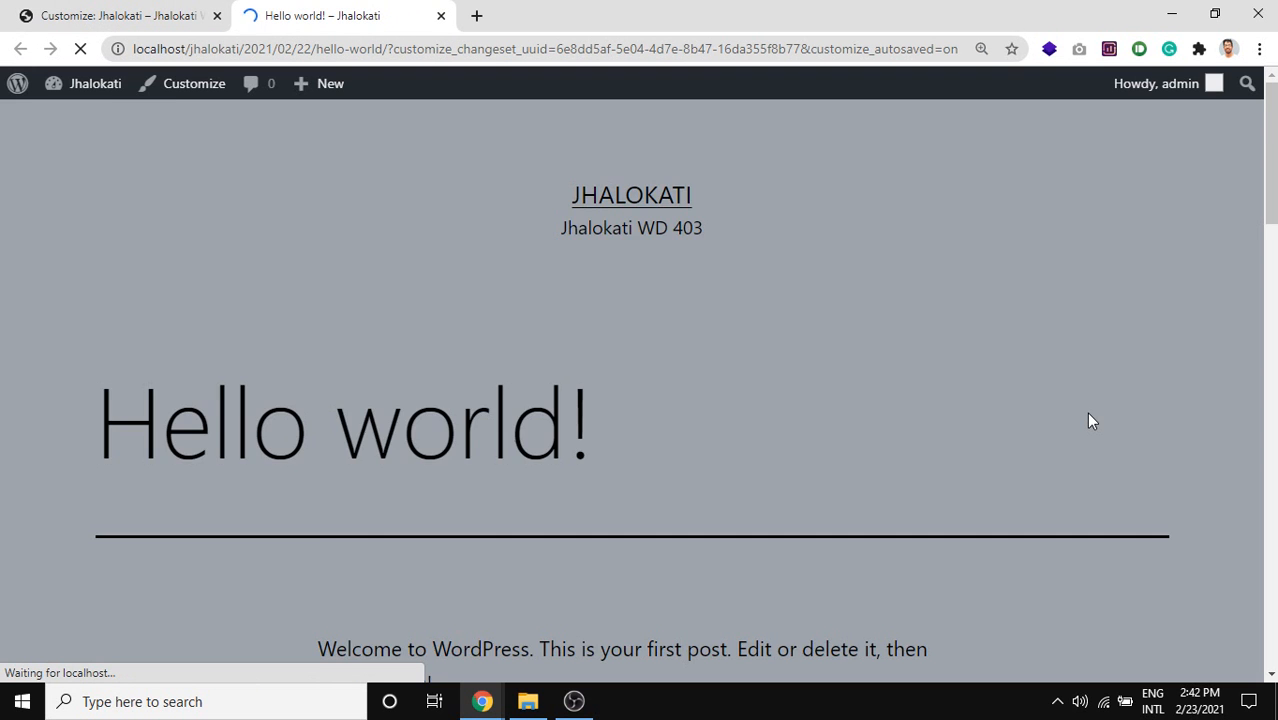
scroll(858, 466, "down", 3)
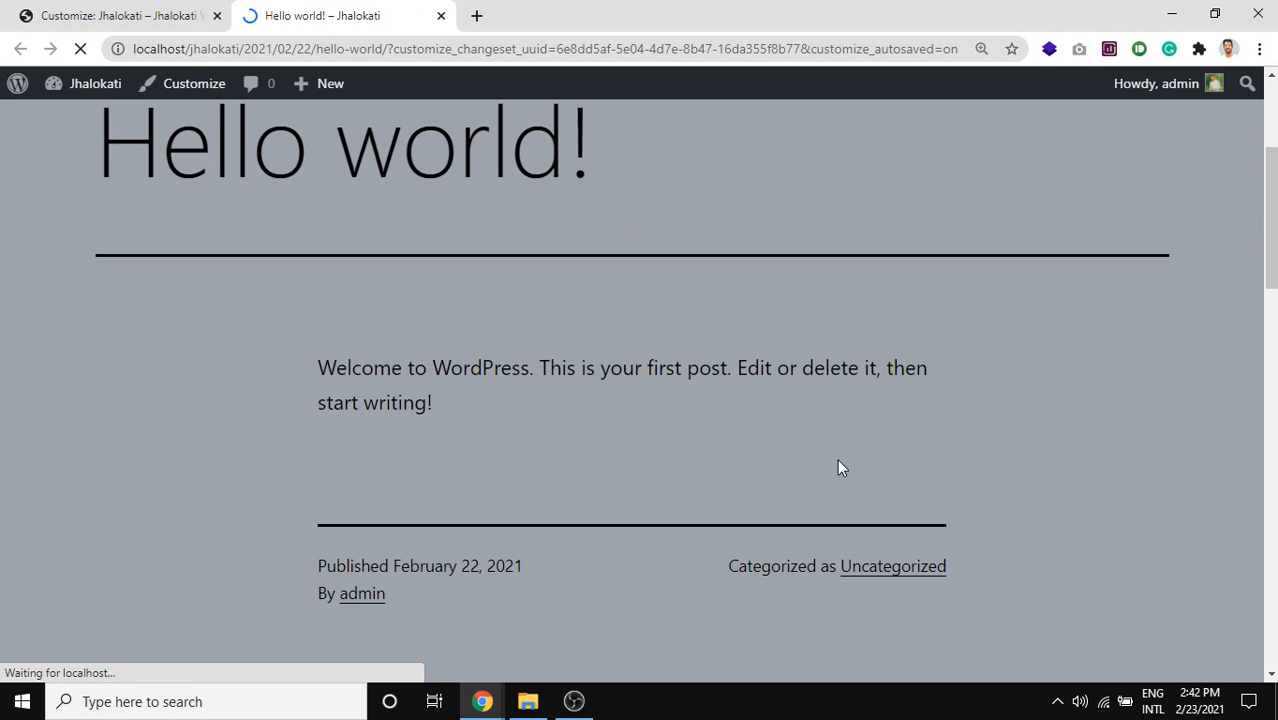
scroll(838, 460, "up", 3)
scroll(688, 427, "down", 5)
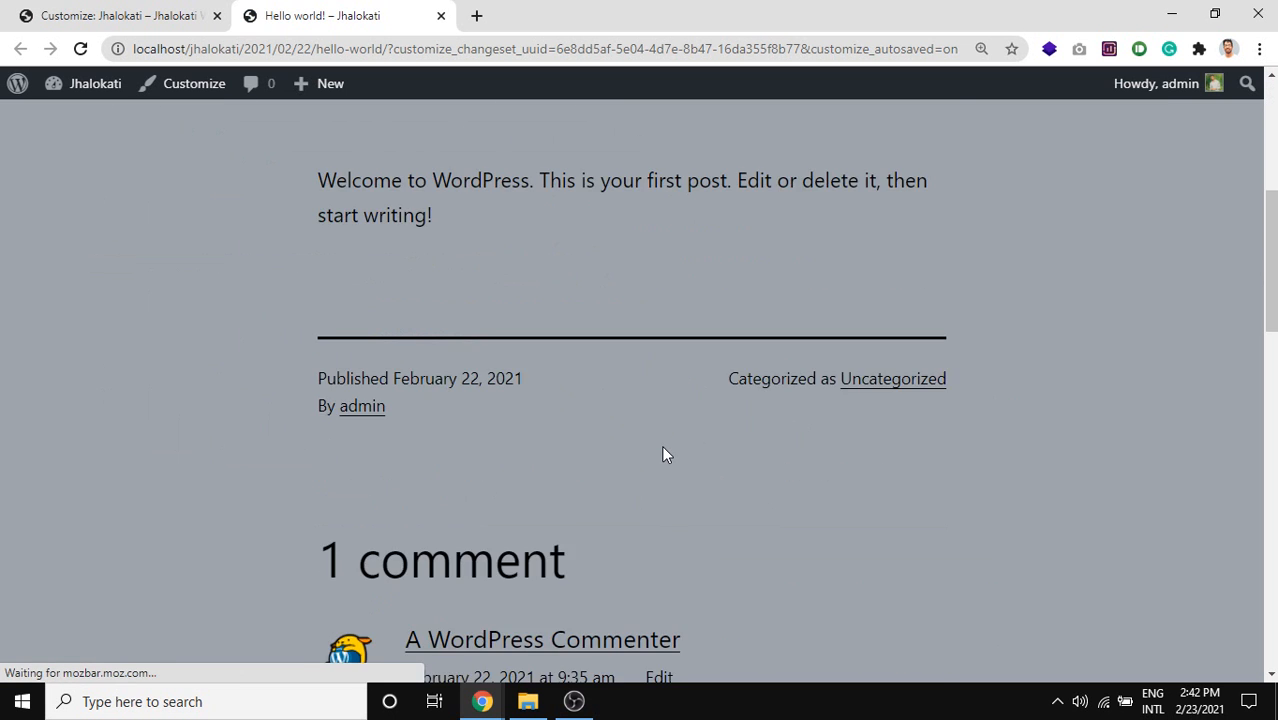
scroll(661, 450, "down", 10)
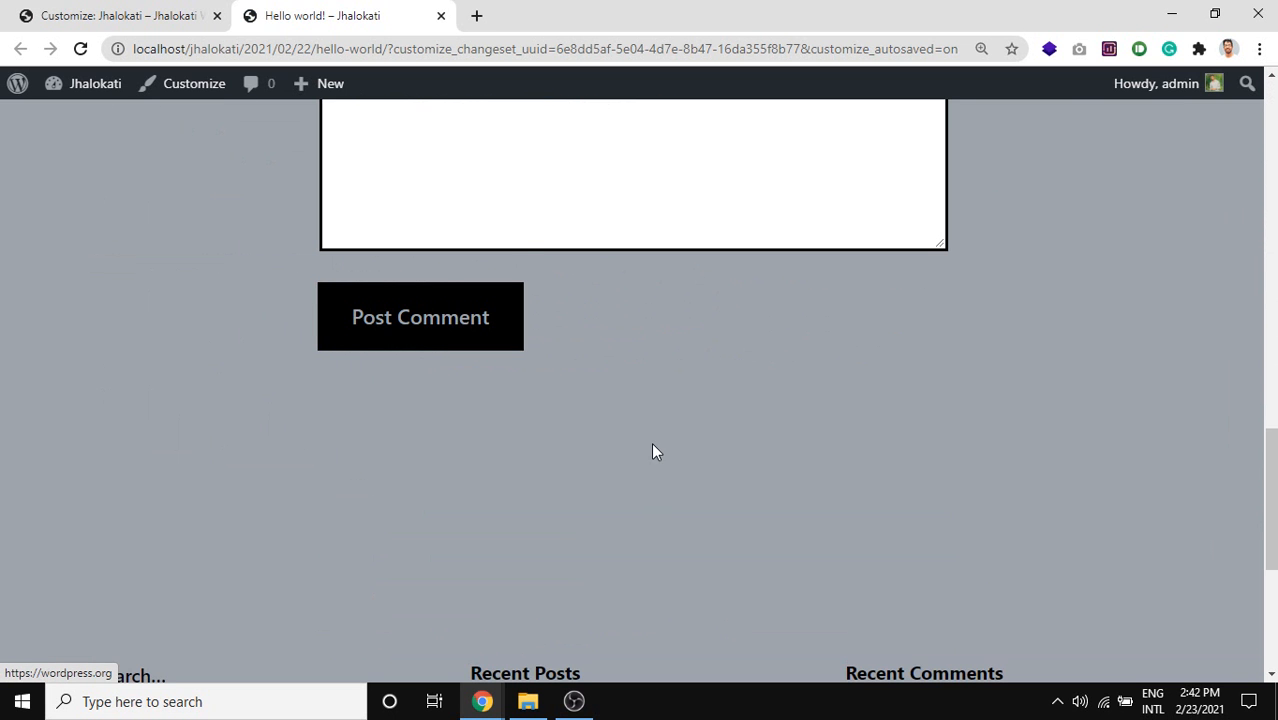
scroll(650, 450, "down", 4)
left_click(30, 10)
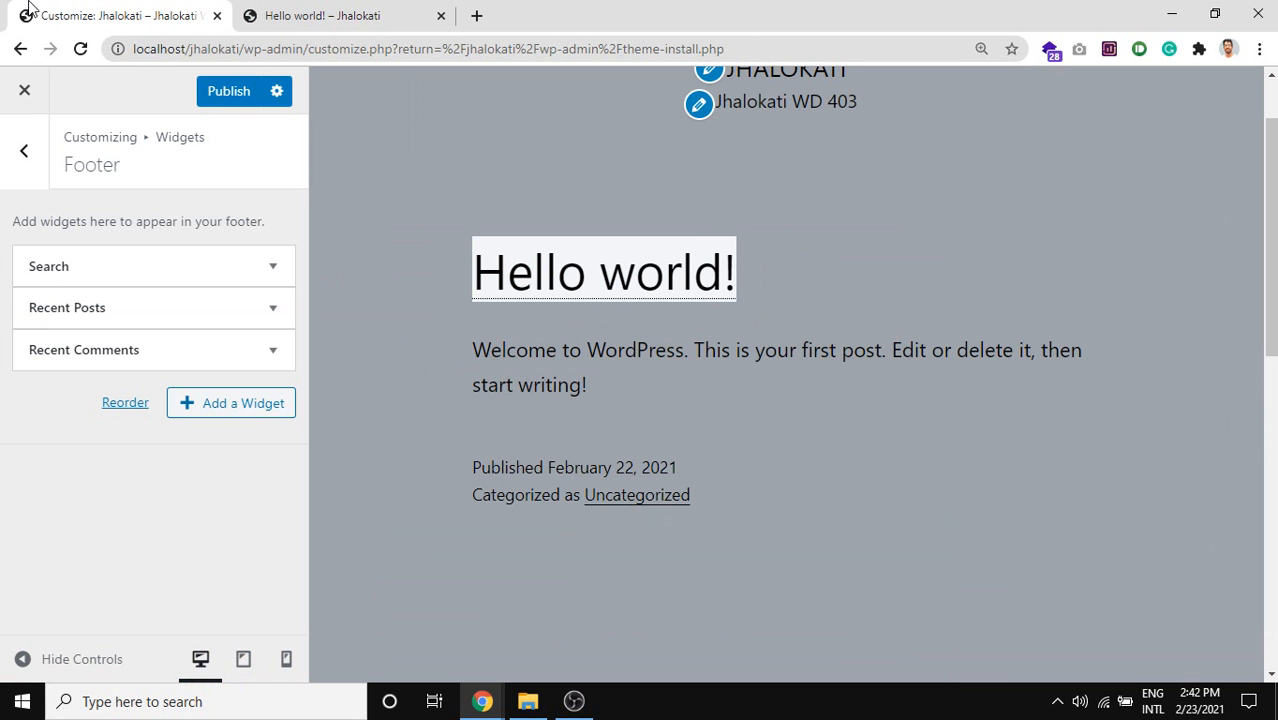
left_click(370, 18)
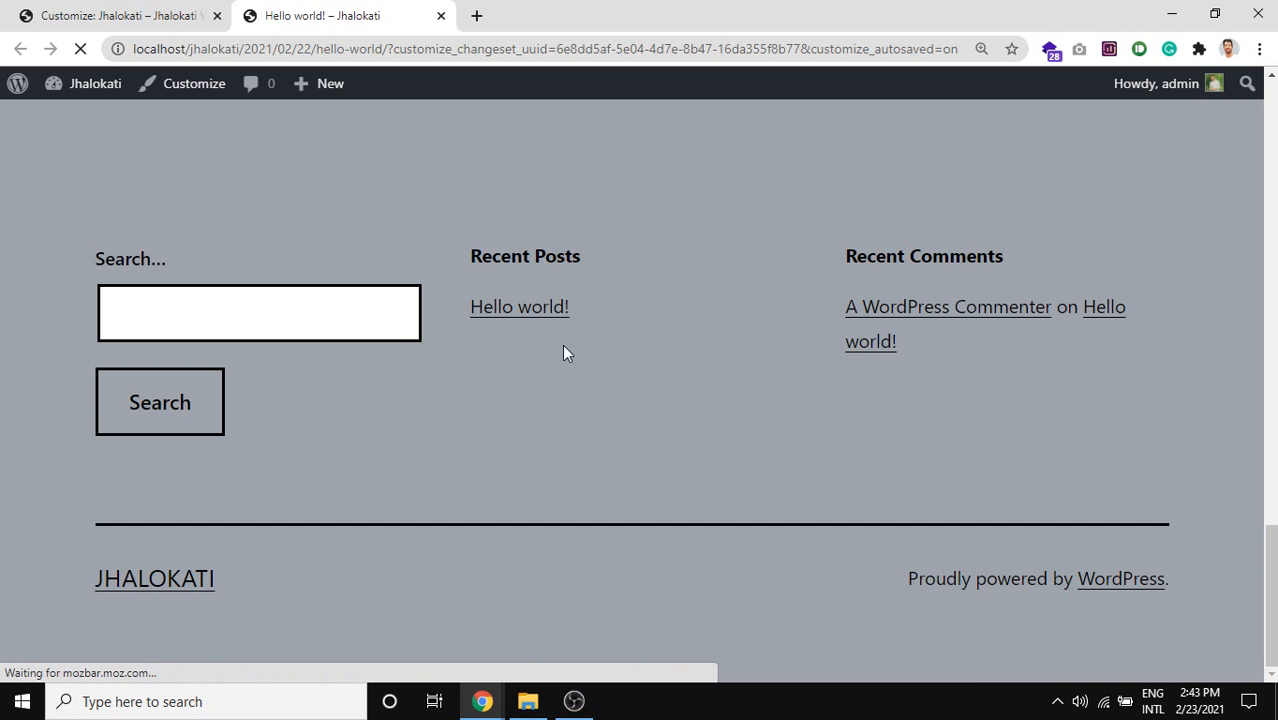
Screenshot the Search, Recent Posts and Recent Comments footer widgets, then return to the Customizer.
scroll(556, 374, "up", 10)
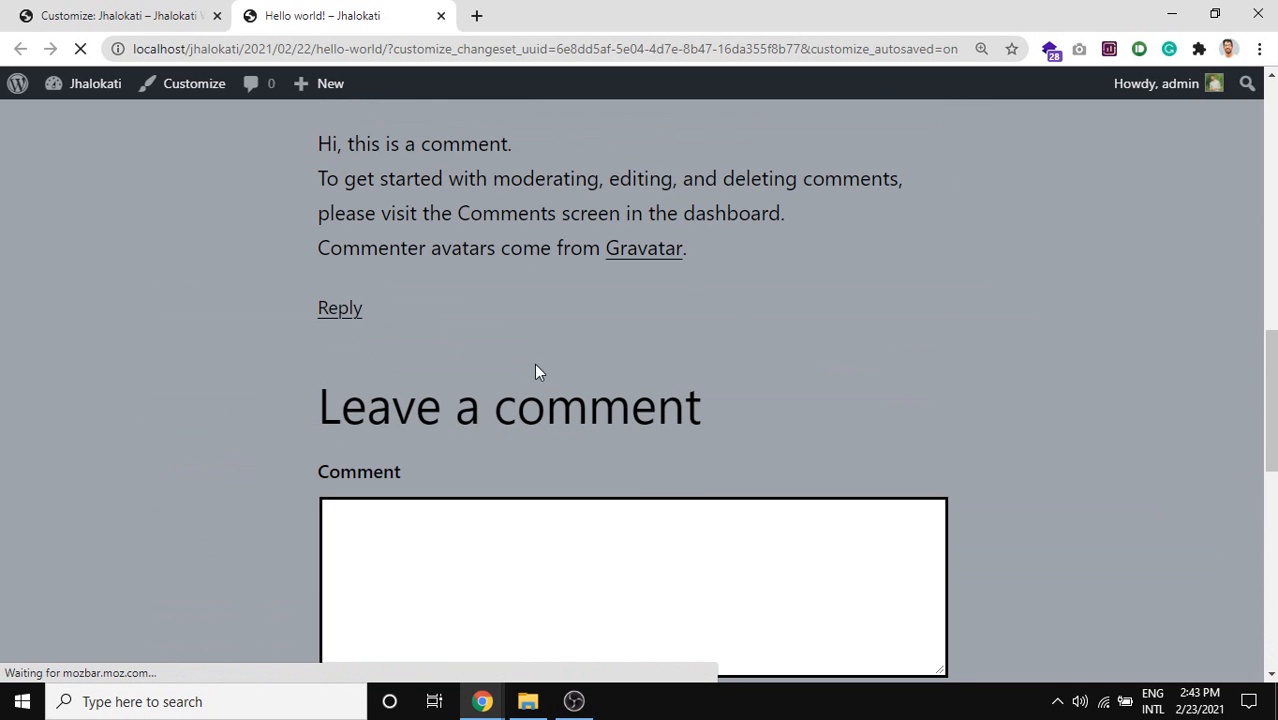
scroll(500, 350, "down", 10)
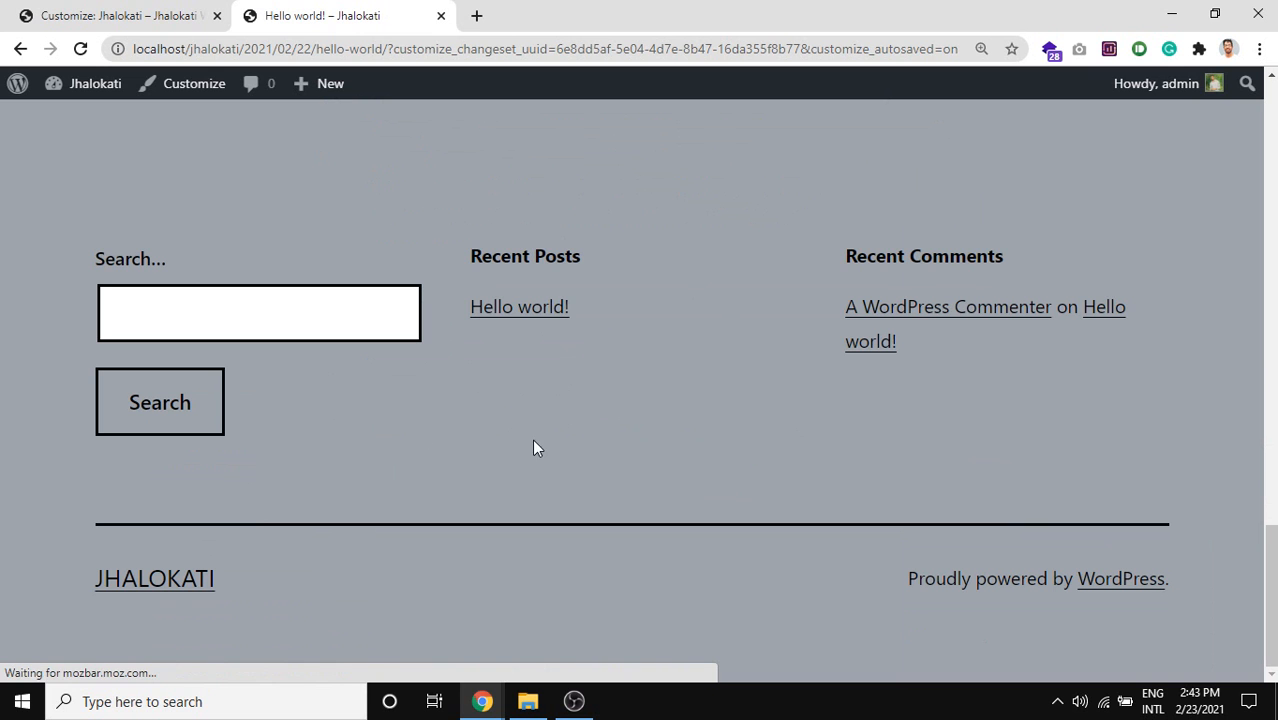
key("Print")
mouse_move(80, 202)
left_mouse_down()
mouse_move(857, 509)
mouse_move(1195, 532)
left_mouse_up()
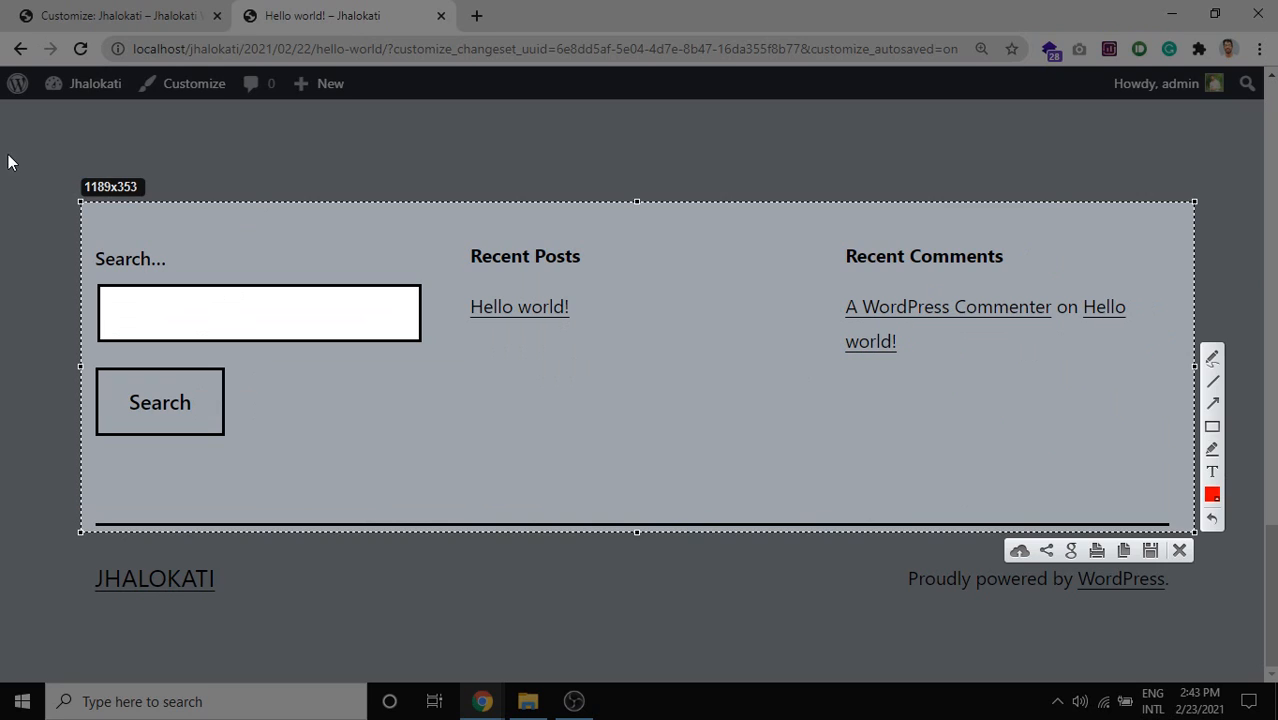
key("Escape")
left_click(48, 13)
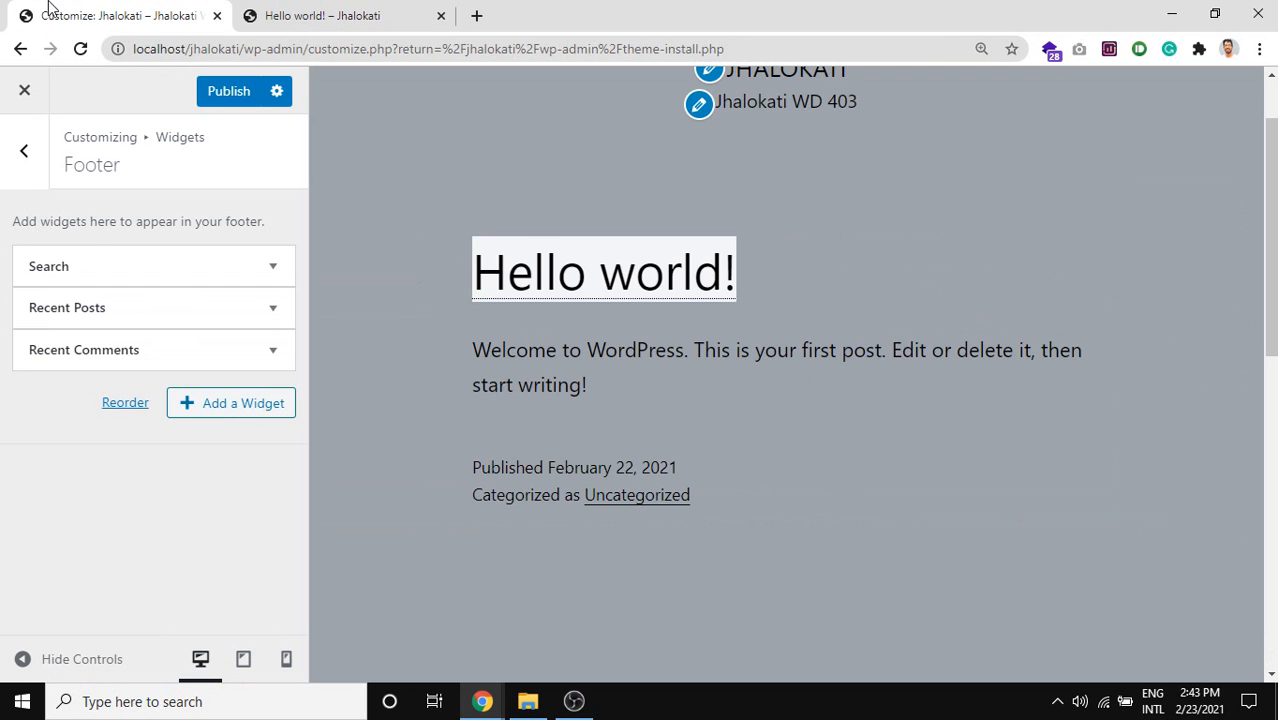
Add a Custom HTML widget to the footer.
left_click(222, 410)
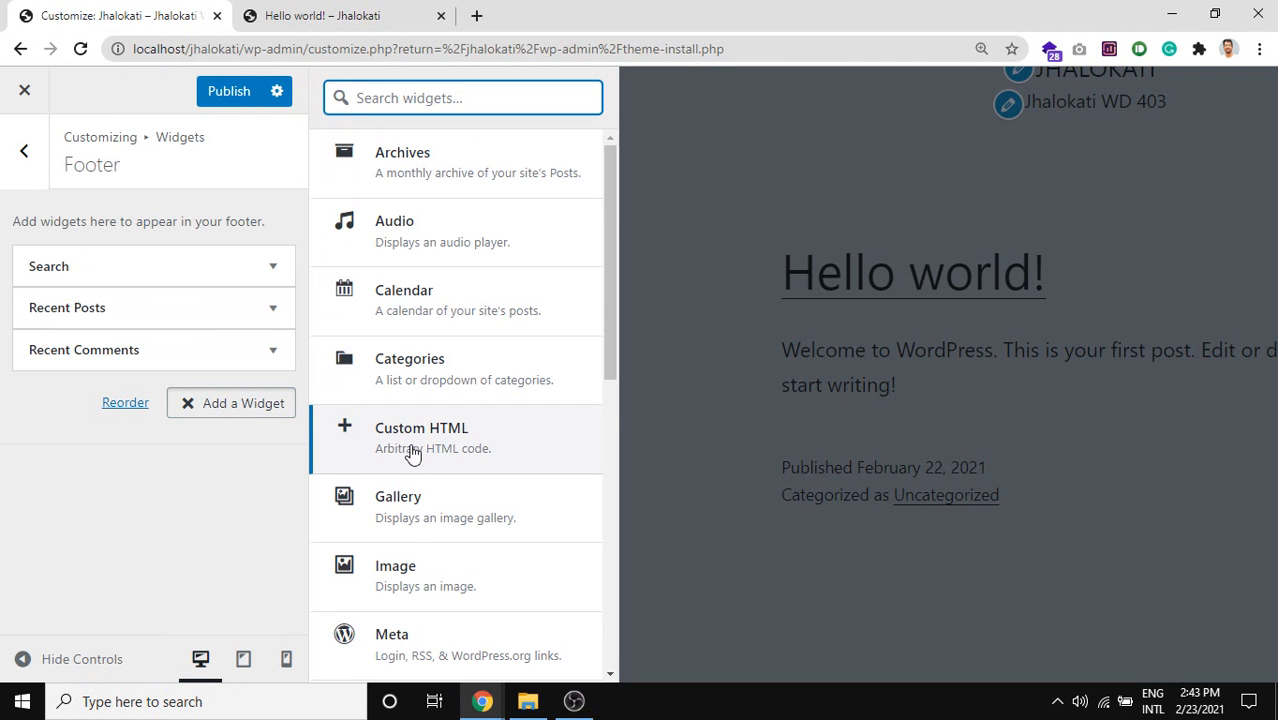
scroll(412, 452, "down", 2)
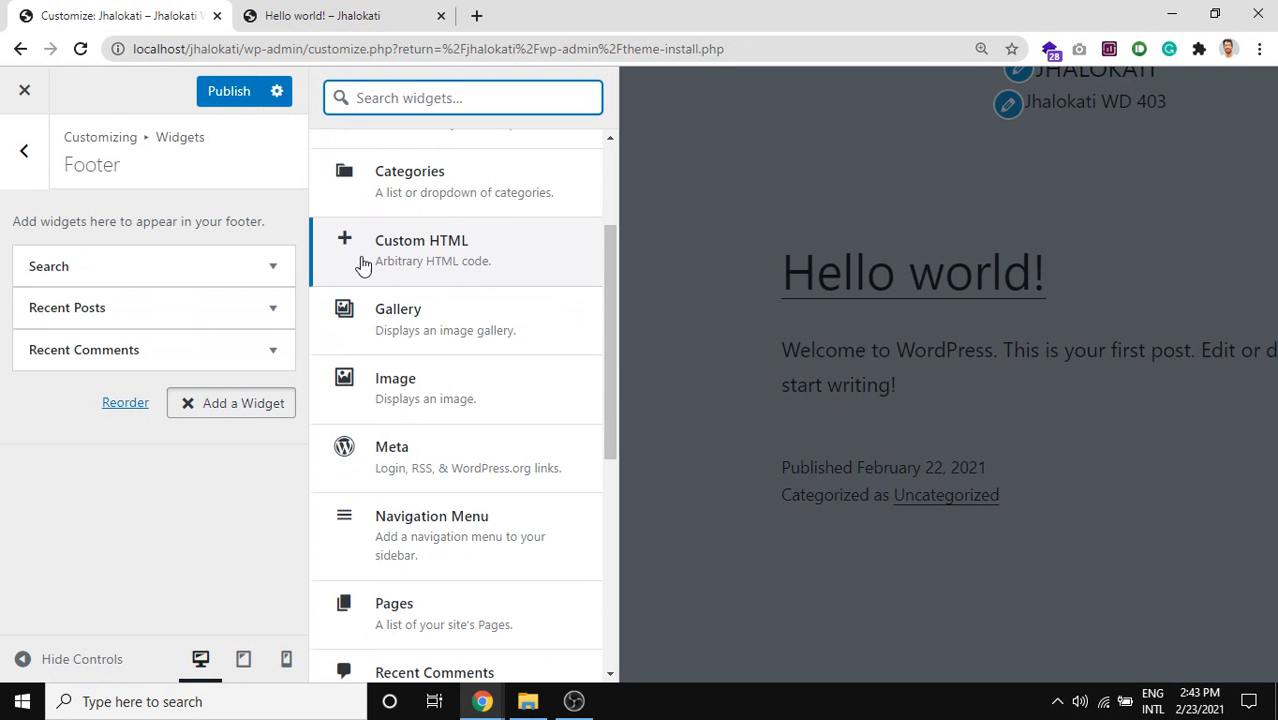
left_click(432, 258)
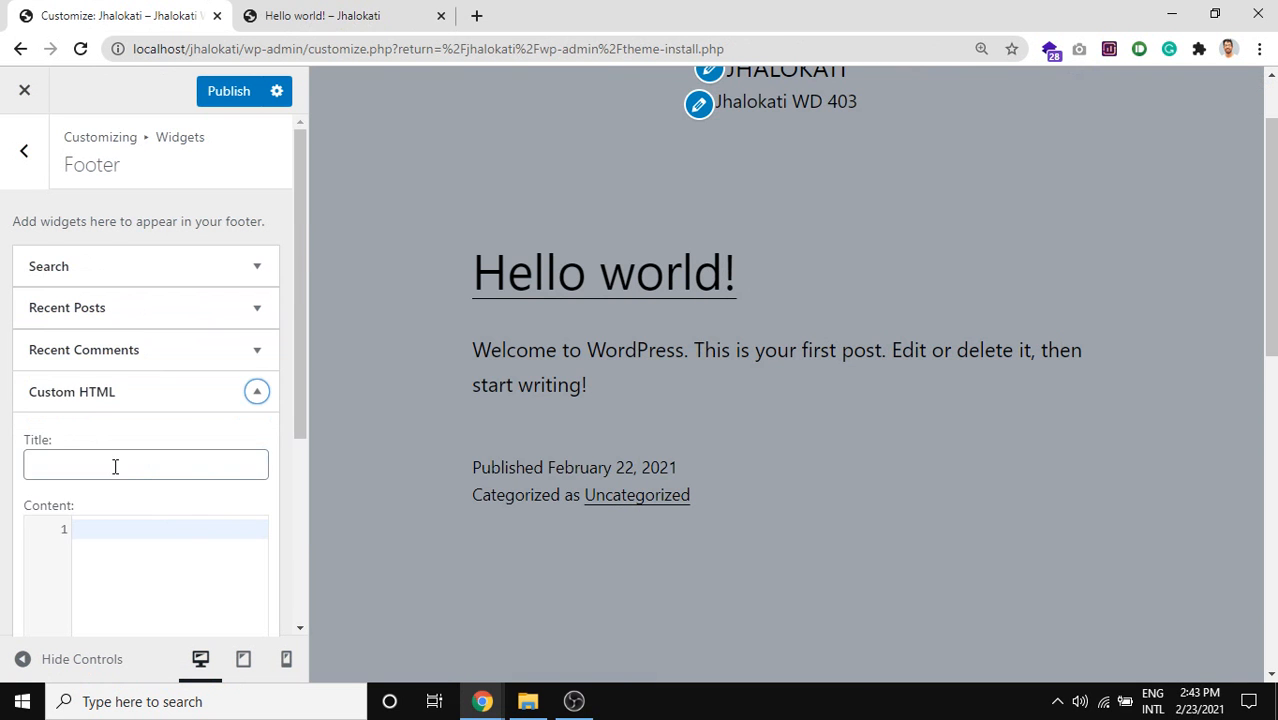
Begin the widget's content with an <h2> heading tag, then check the post tab.
scroll(115, 467, "down", 2)
left_click(86, 279)
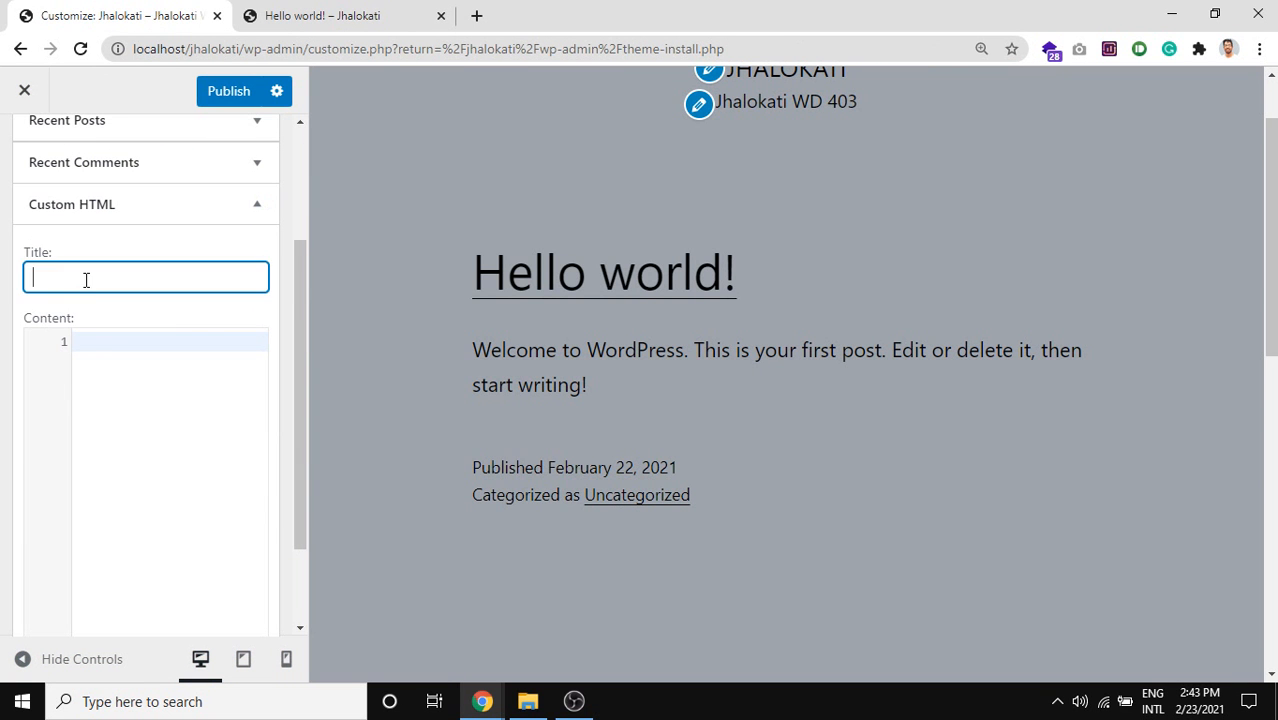
left_click(106, 343)
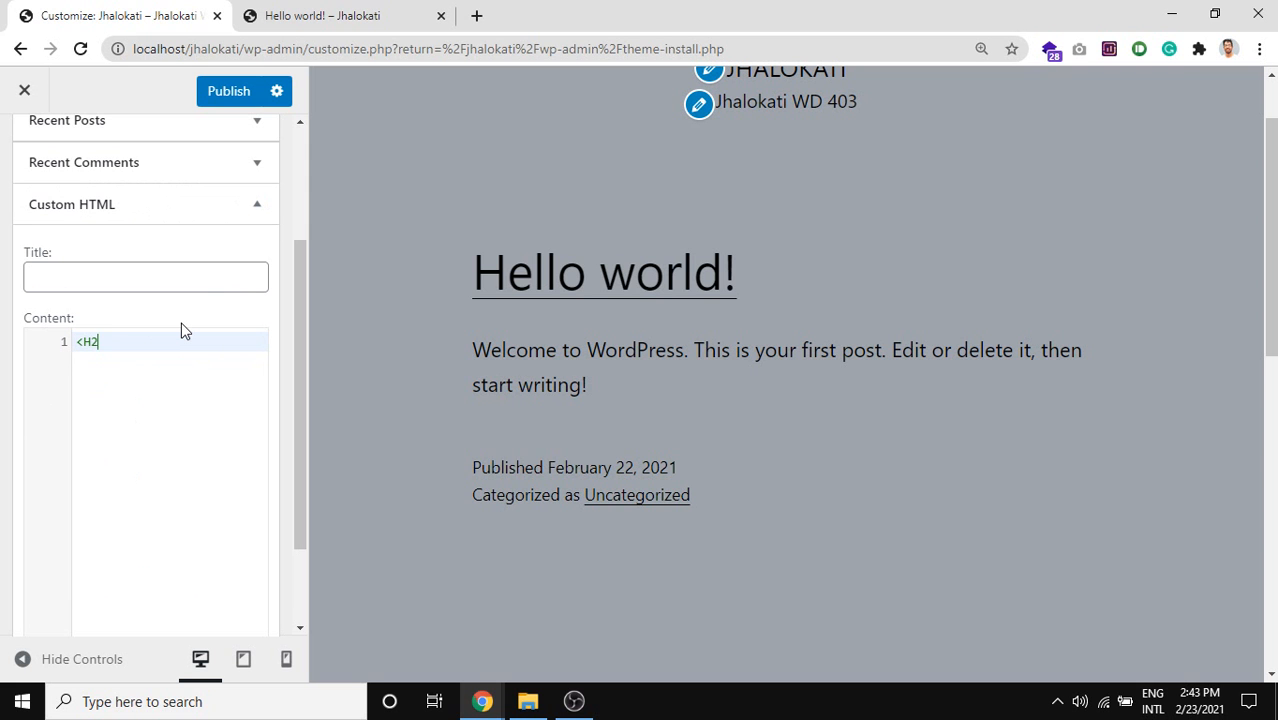
type("<H2")
key("BackSpace")
key("BackSpace")
type("h2")
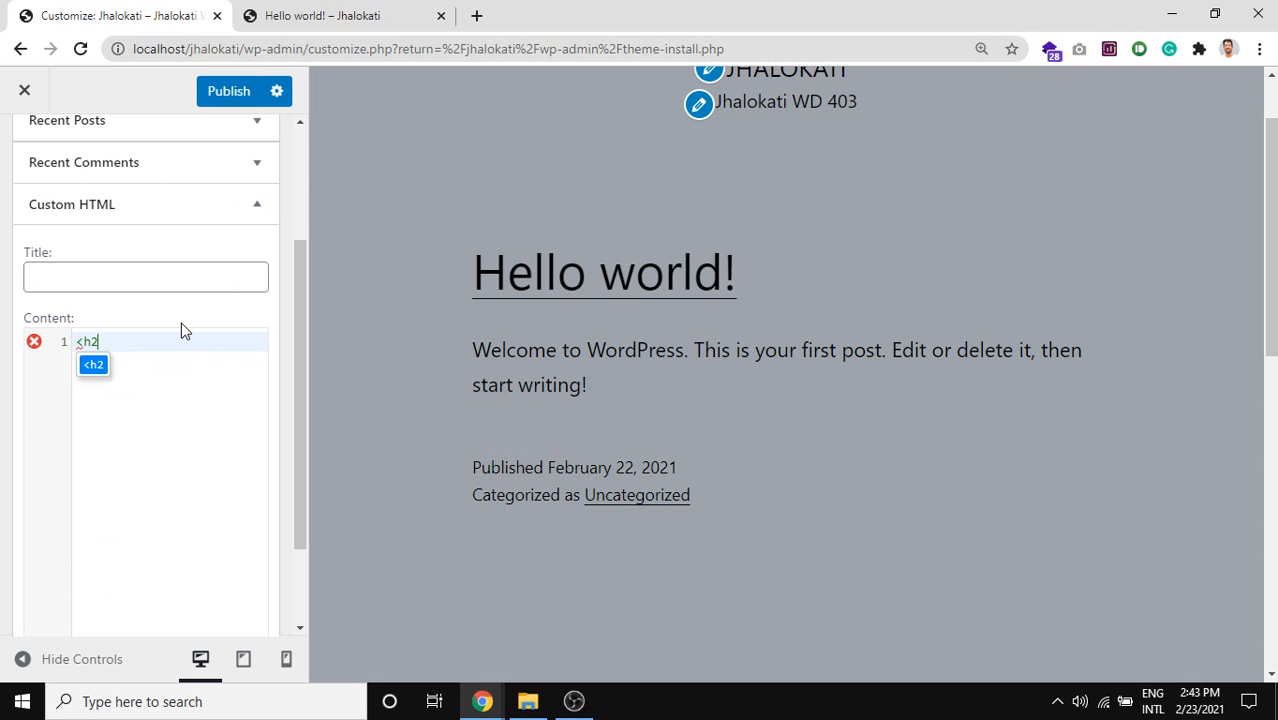
type(">")
key("Return")
key("Return")
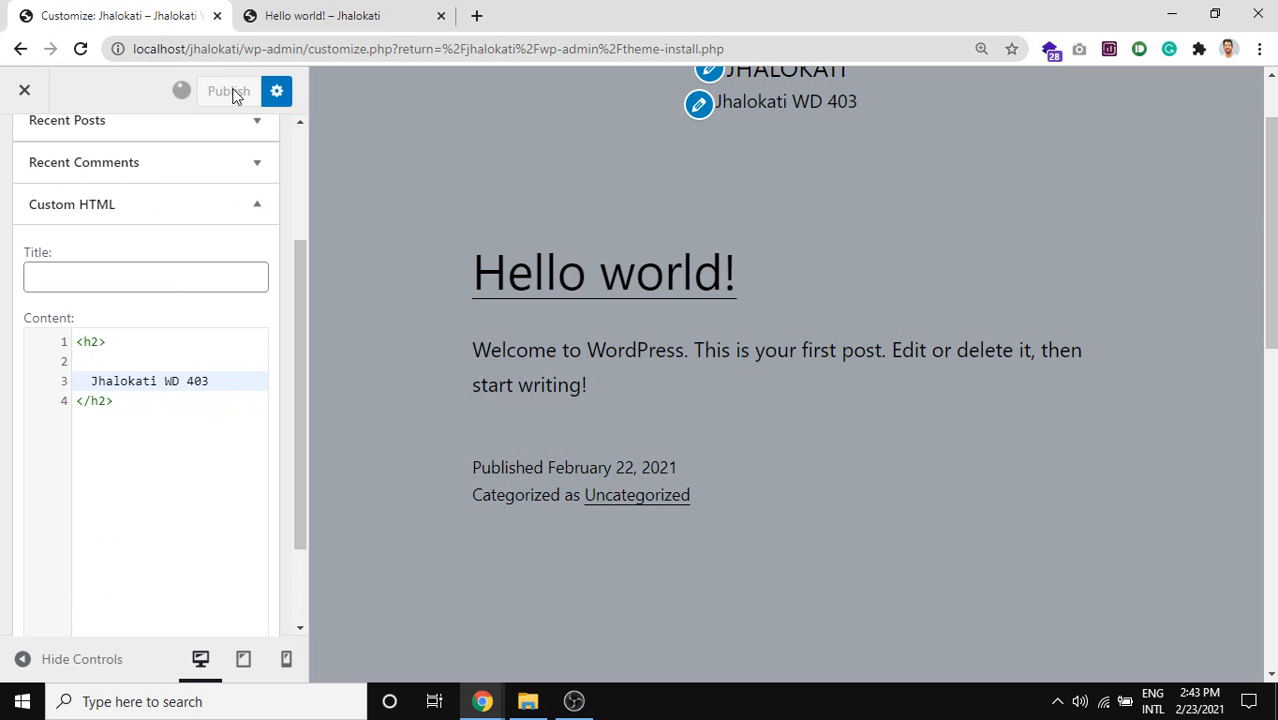
left_click(330, 12)
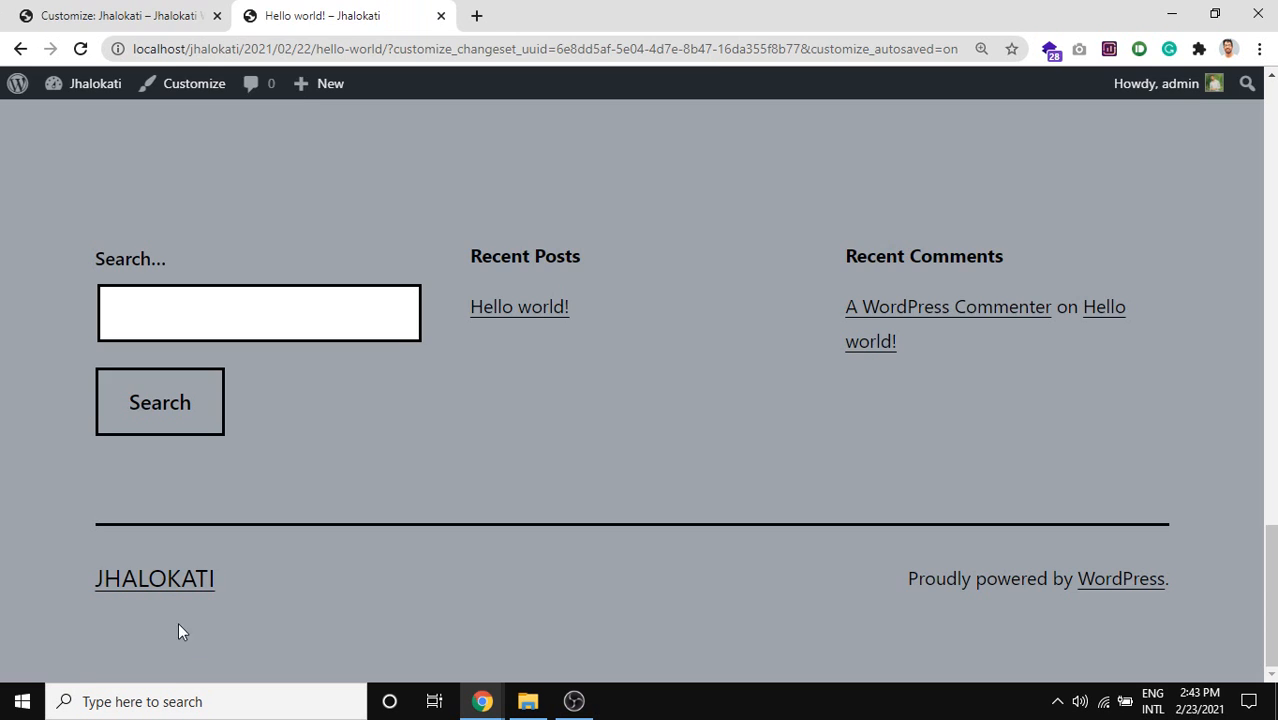
Reload the Hello world post and check the new 'Jhalokati WD 403' footer widget.
left_click(118, 12)
left_click(240, 12)
left_click(82, 49)
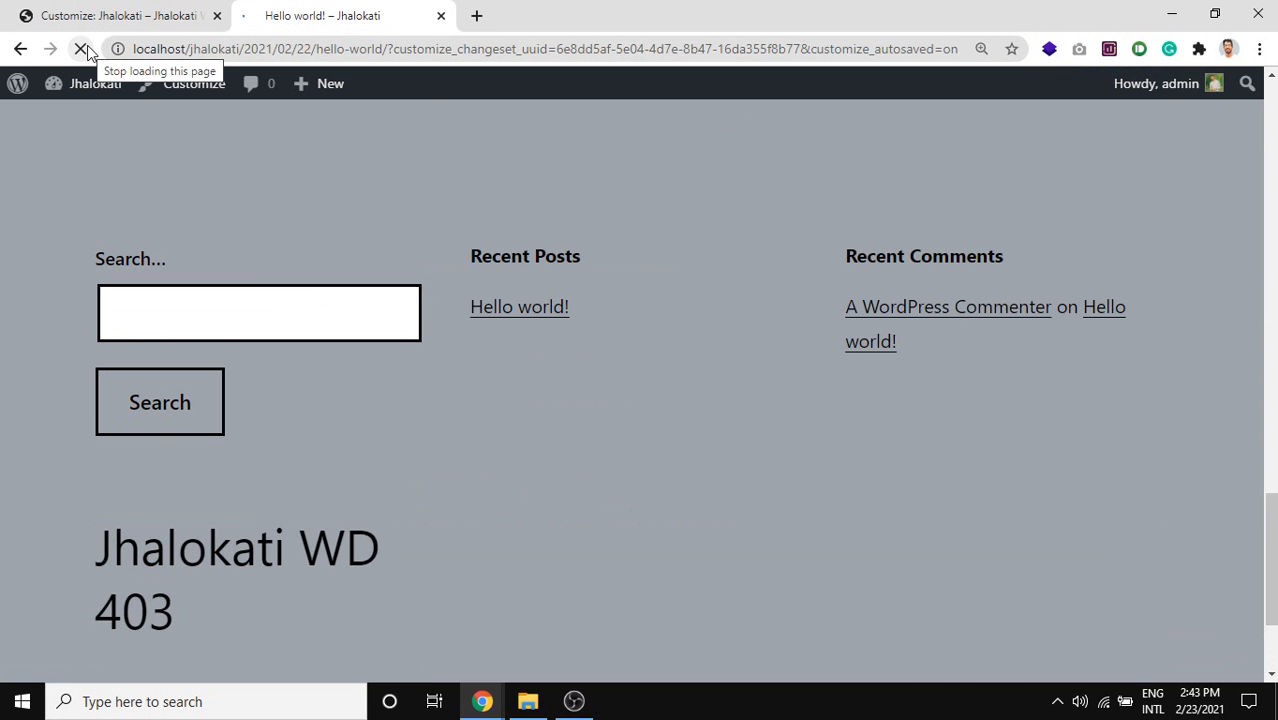
scroll(292, 541, "down", 2)
left_click_drag(172, 421, 86, 364)
Remove the Custom HTML widget from the footer in the Customizer, then reload the post.
left_click(140, 15)
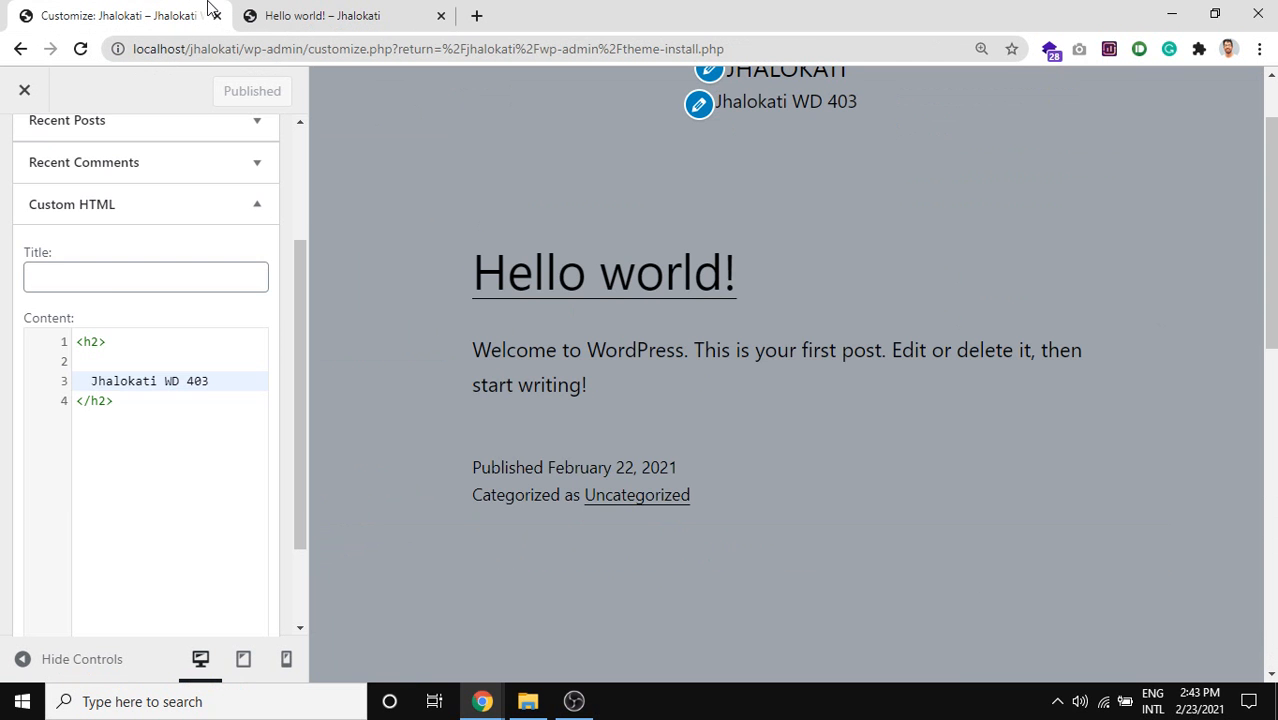
scroll(119, 283, "up", 1)
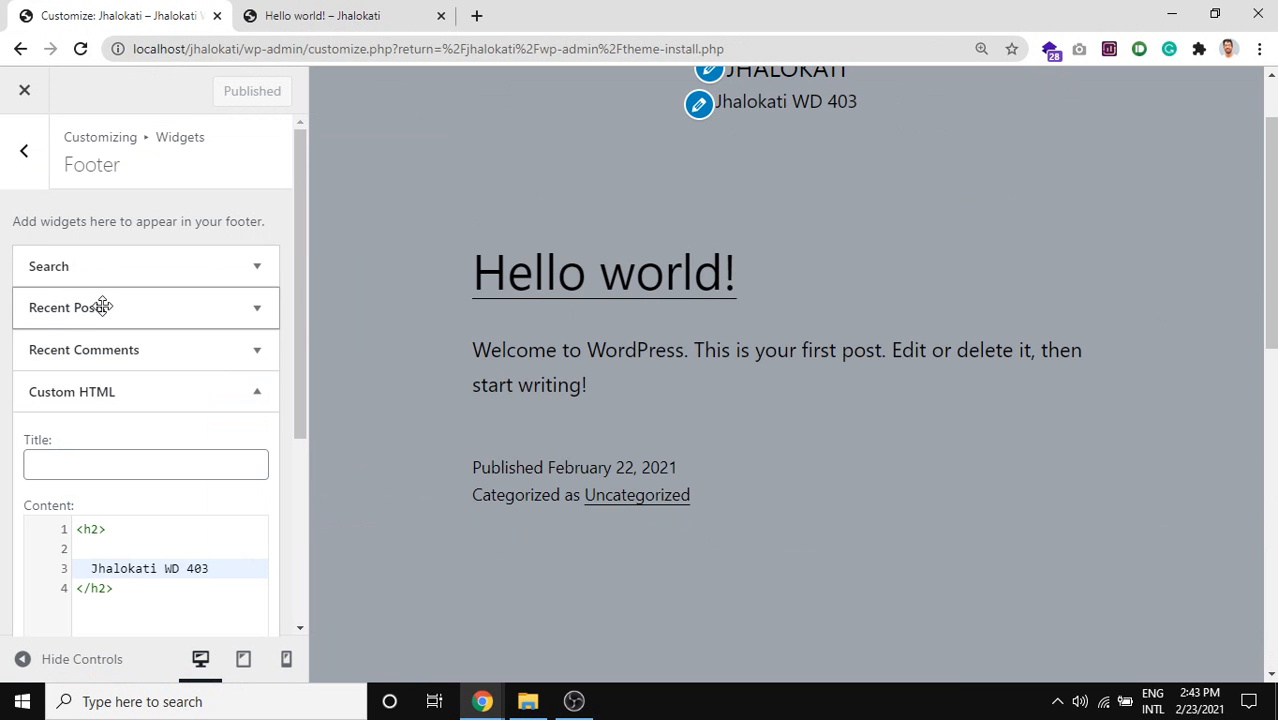
scroll(126, 517, "down", 3)
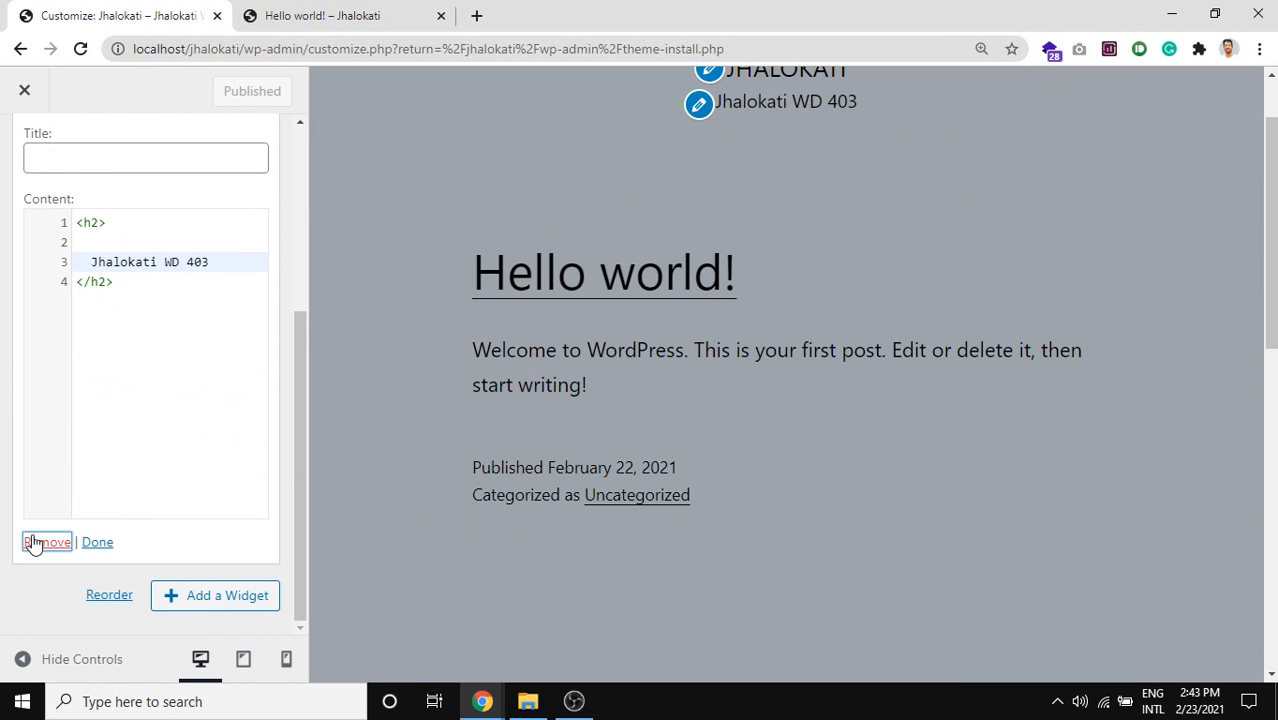
left_click(33, 543)
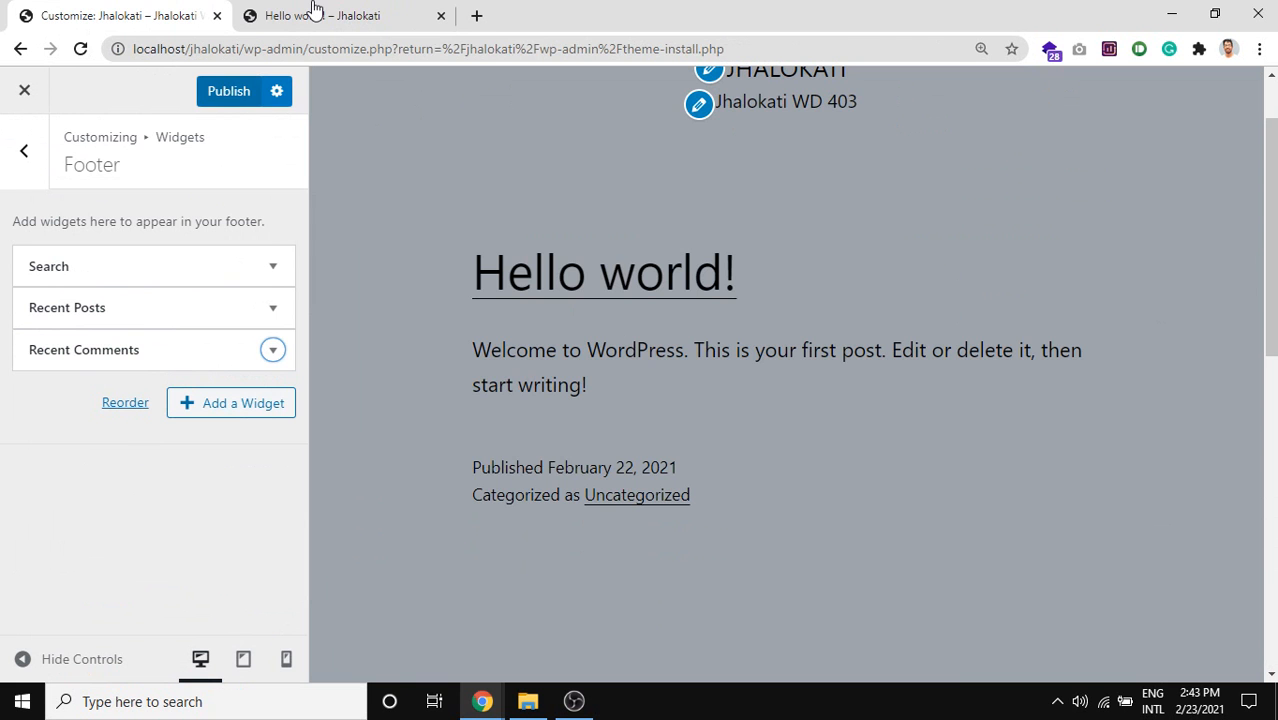
left_click(245, 20)
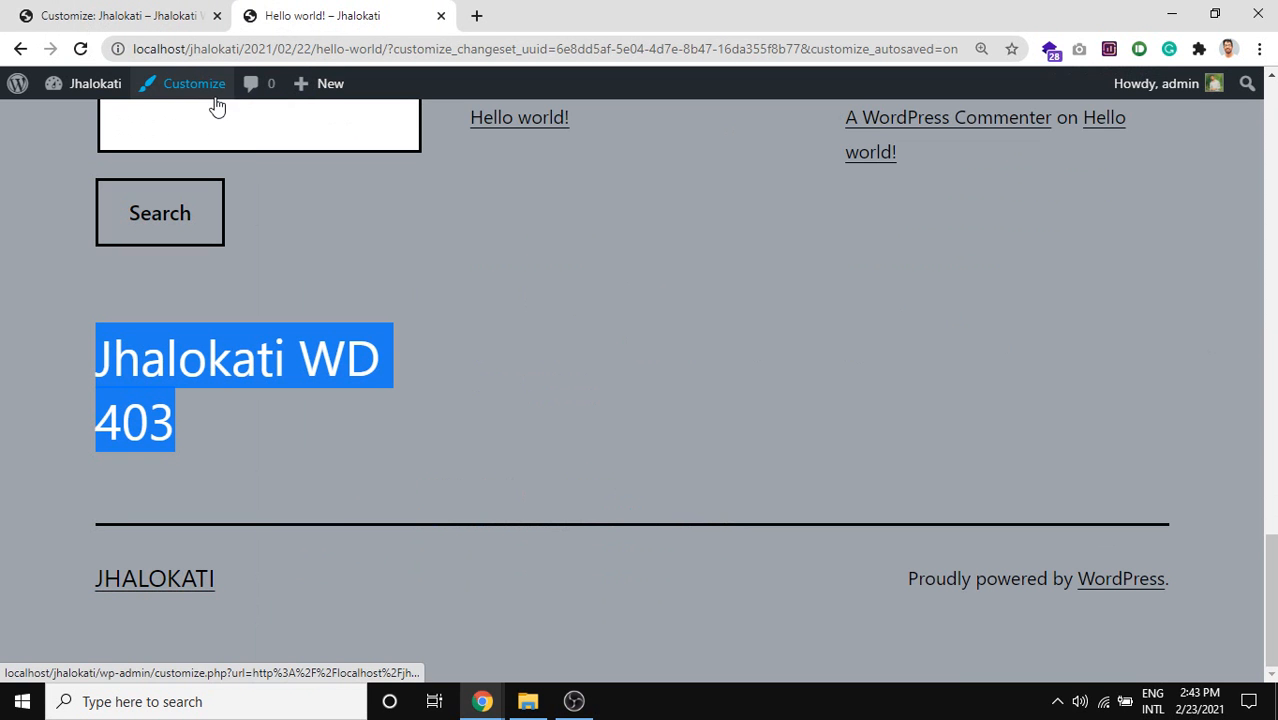
left_click(84, 52)
left_click(3, 300)
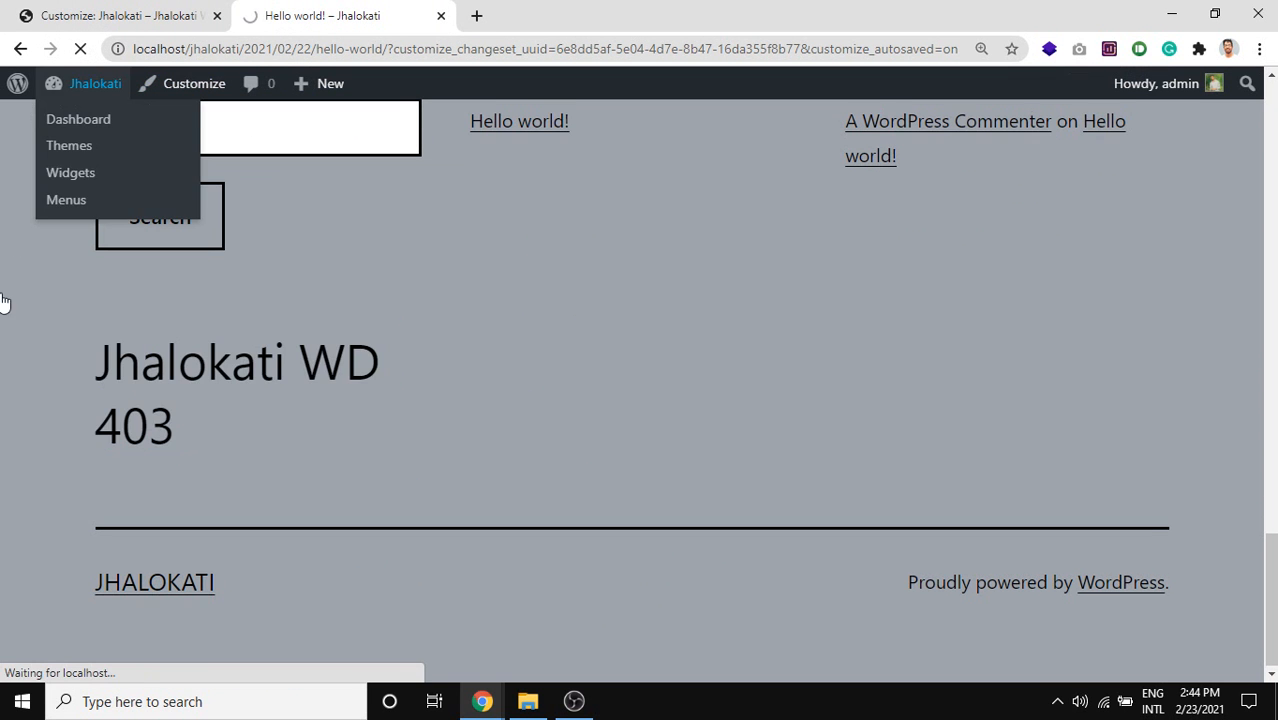
Reload the post page again and open Hello world from the Recent Posts list.
left_click(113, 9)
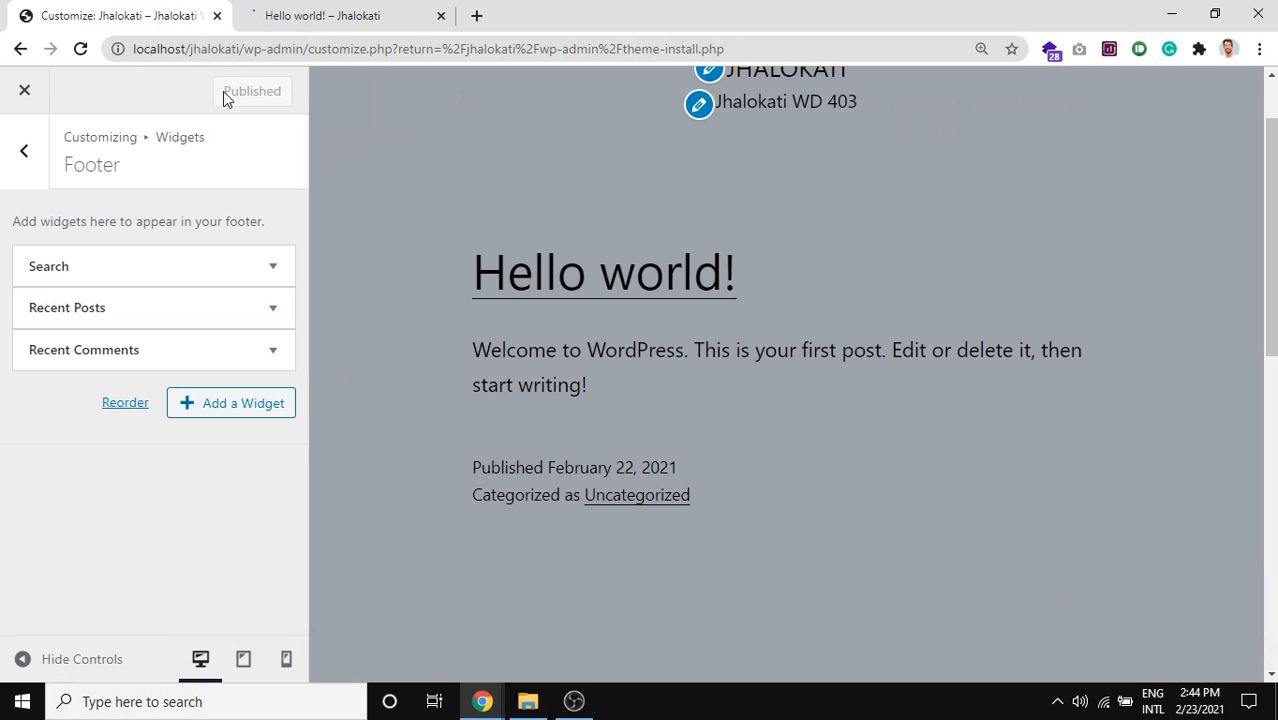
left_click(305, 15)
left_click(80, 52)
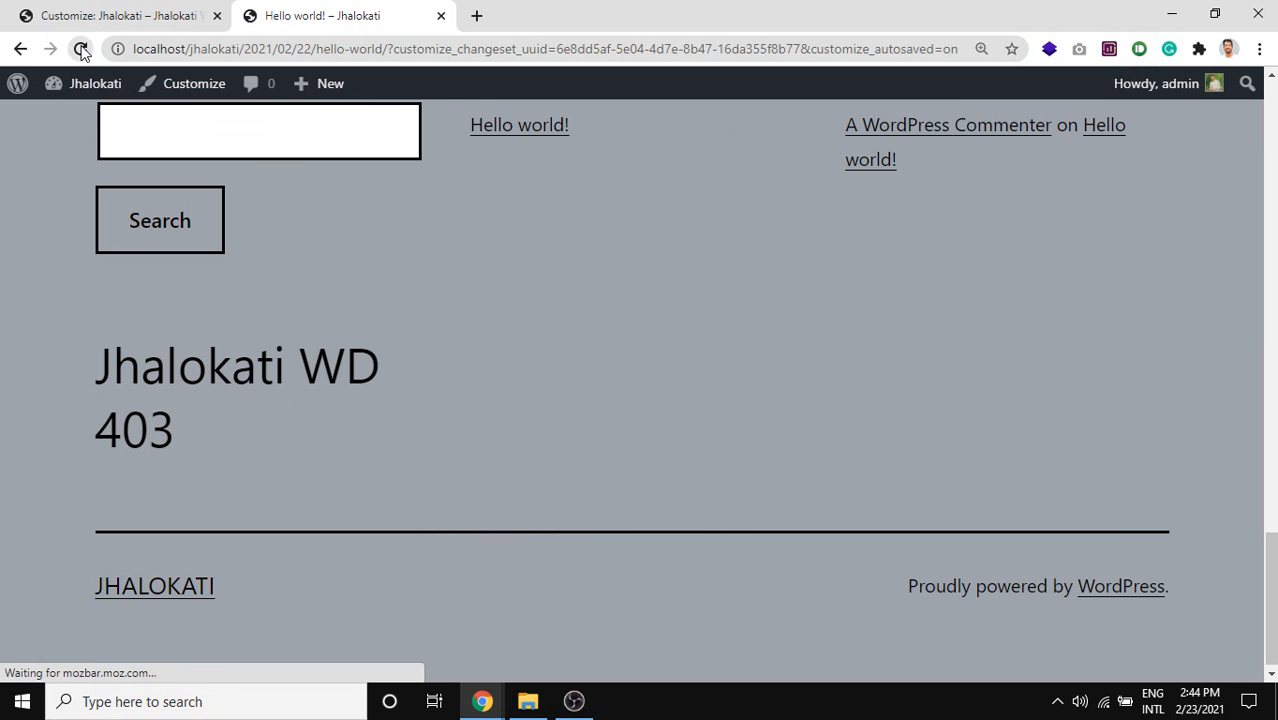
left_click(82, 52)
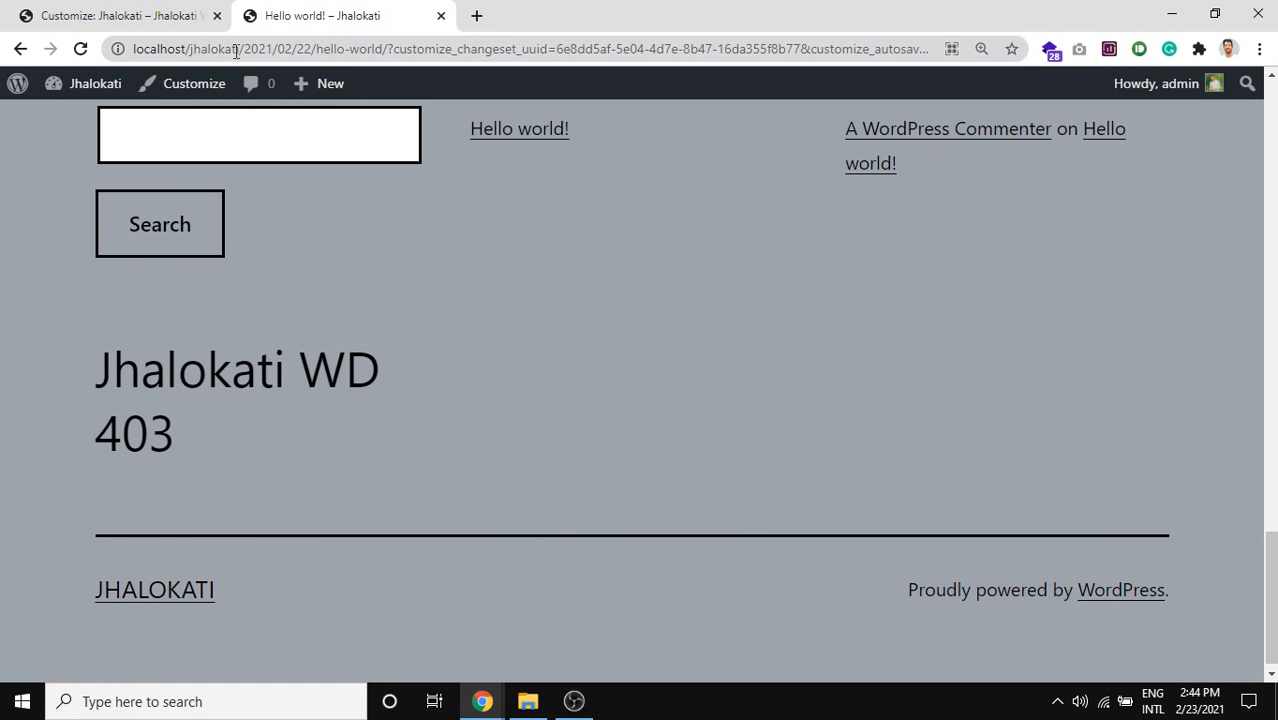
left_click(423, 52)
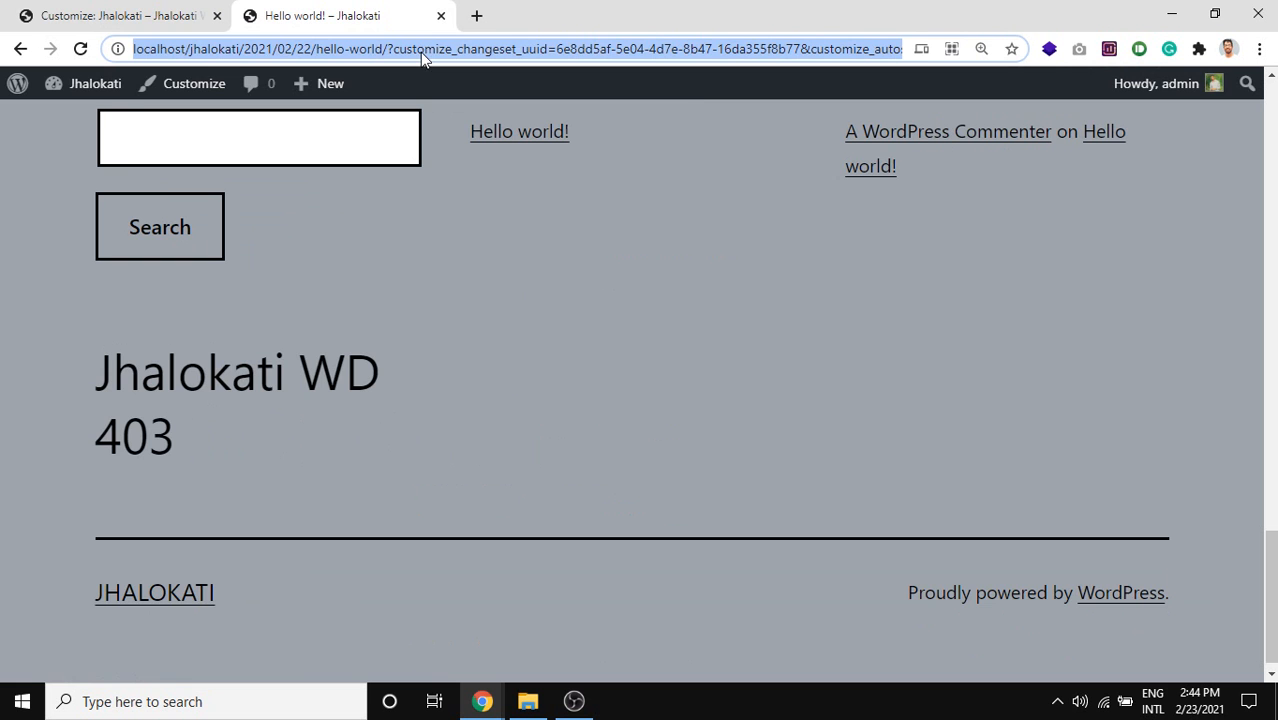
left_click(127, 8)
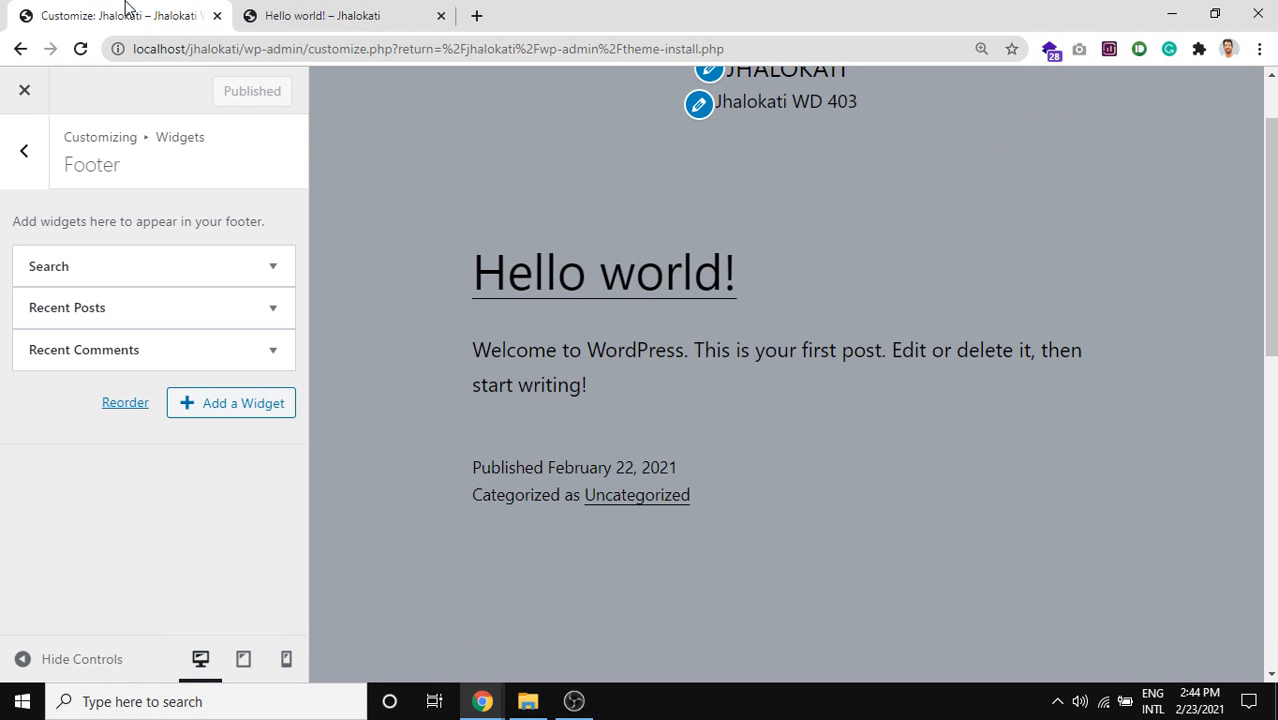
left_click(373, 10)
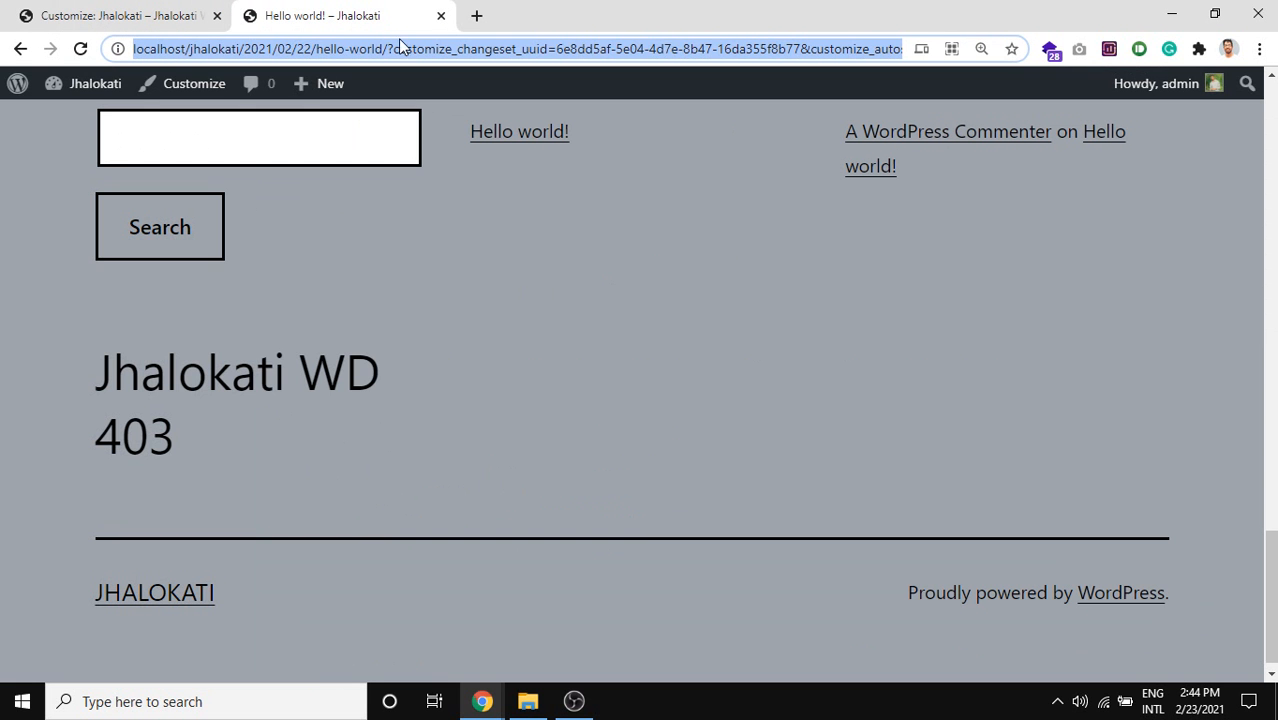
left_click(503, 138)
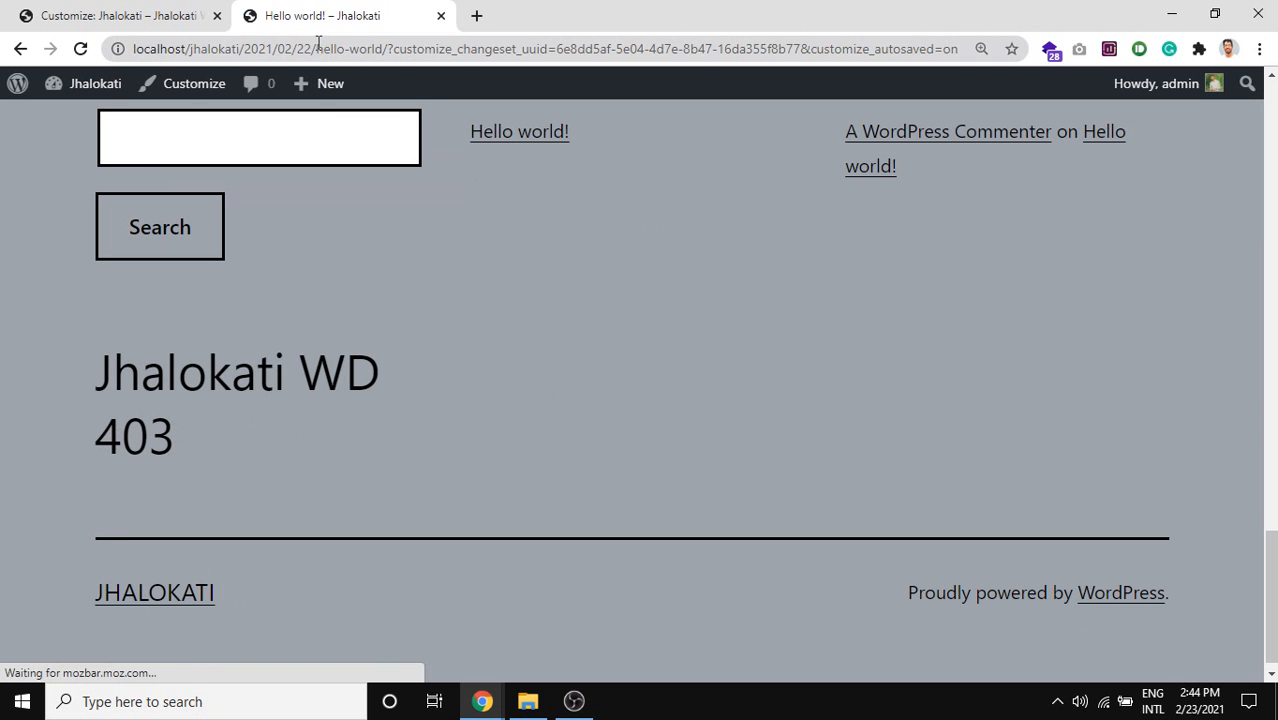
Delete the ?customize_changeset_uuid parameters from the post URL, leaving the plain address.
left_click_drag(389, 48, 960, 48)
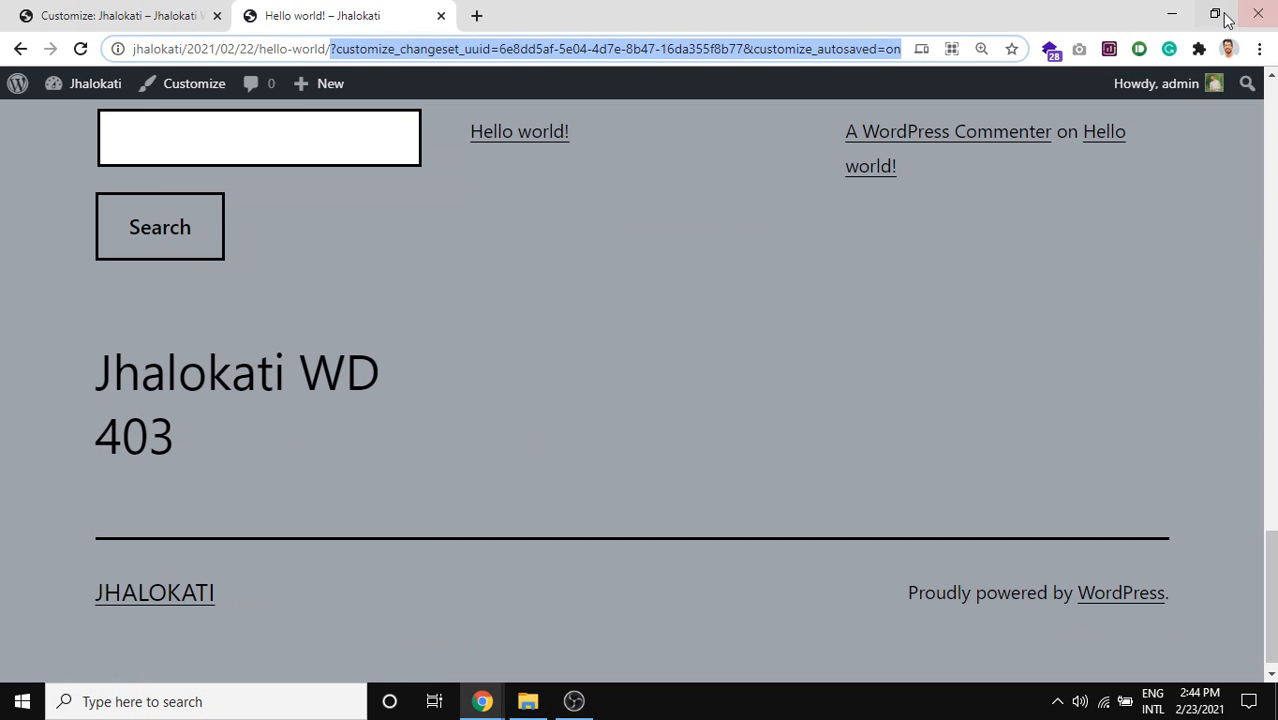
key("BackSpace")
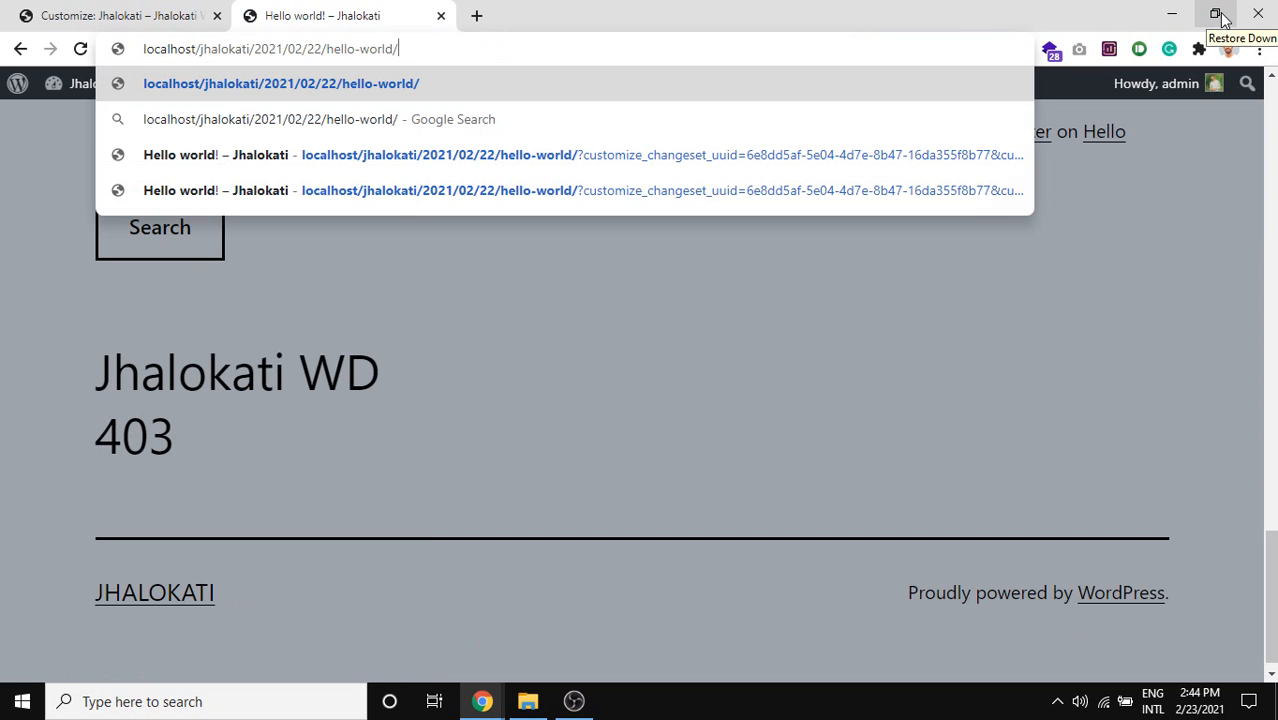
left_click(487, 703)
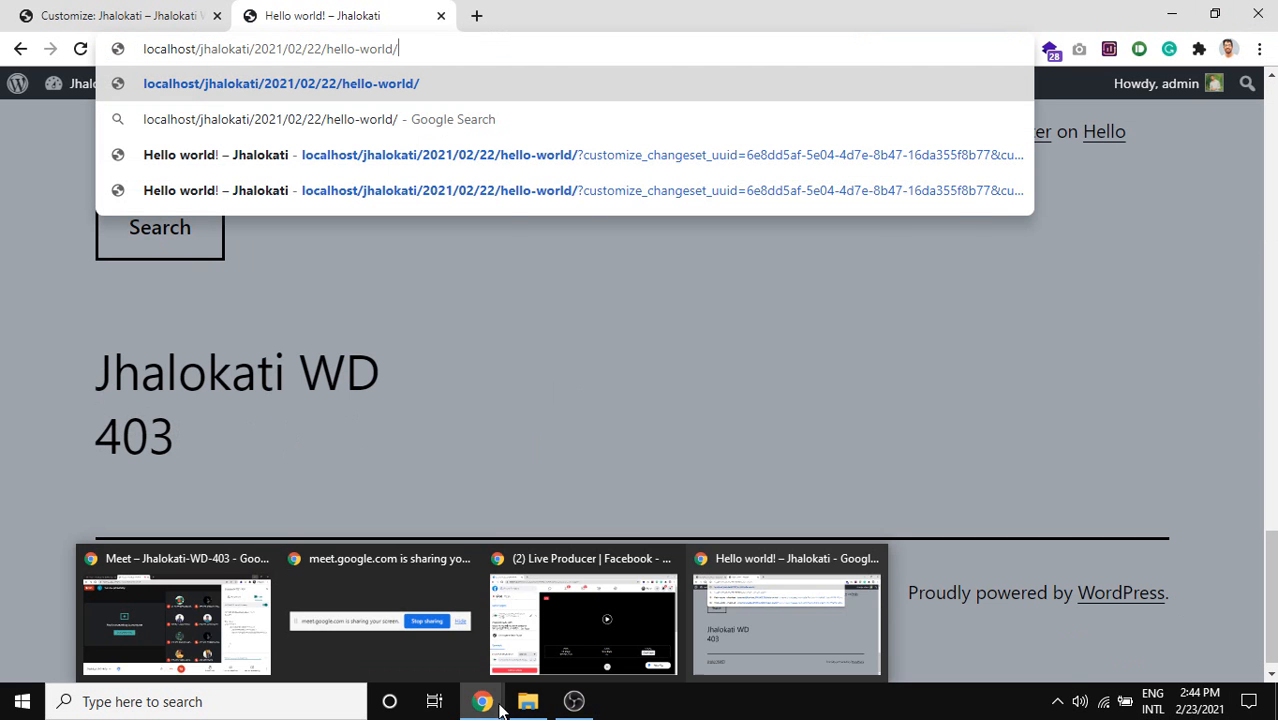
Switch to Google Meet and toggle the microphone off and back on.
left_click(236, 626)
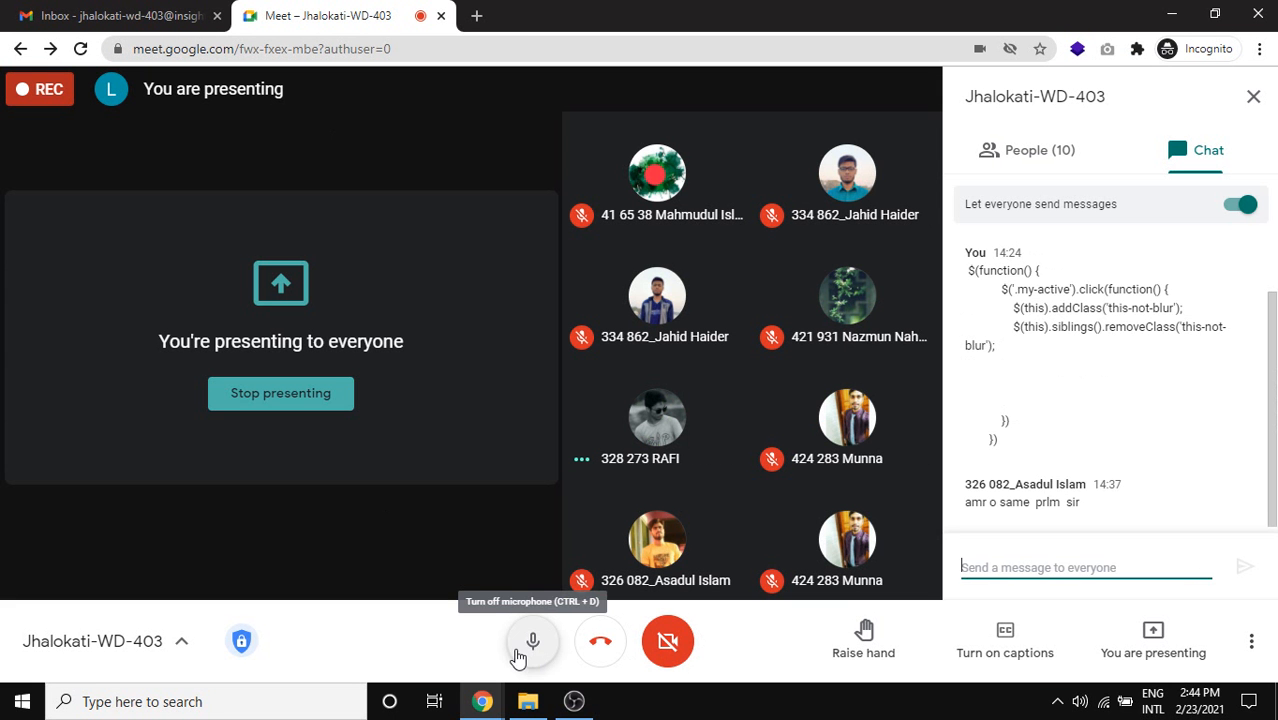
left_click(520, 655)
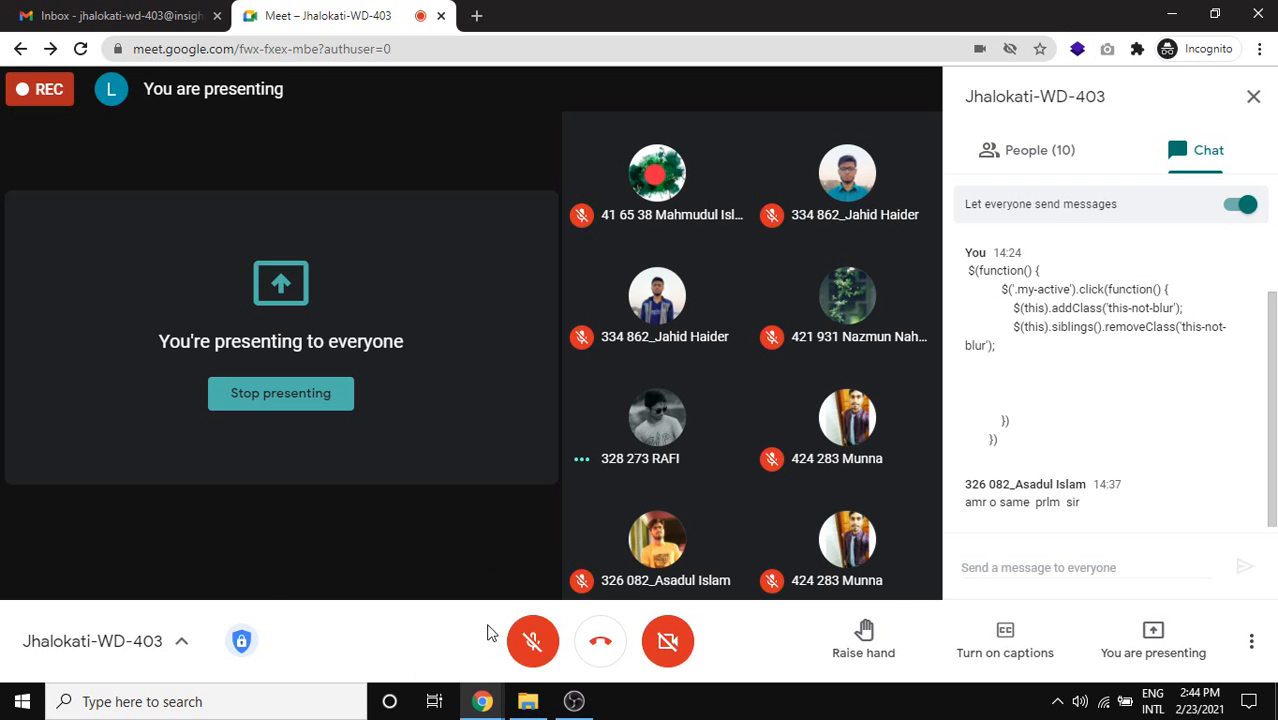
left_click(532, 641)
Copy the plain Hello world post URL and load it in a new Chrome tab.
mouse_move(483, 700)
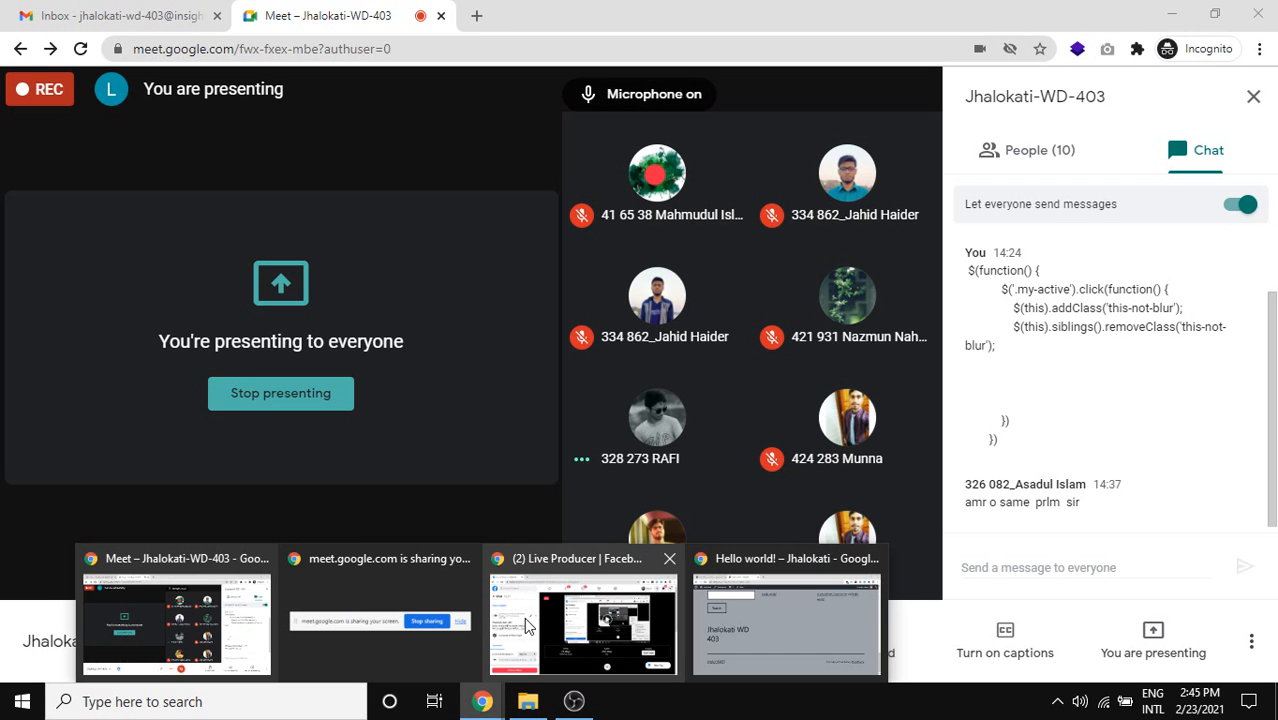
left_click(770, 617)
left_click_drag(425, 48, 111, 50)
key("ctrl+c")
left_click(476, 17)
key("ctrl+v")
key("Return")
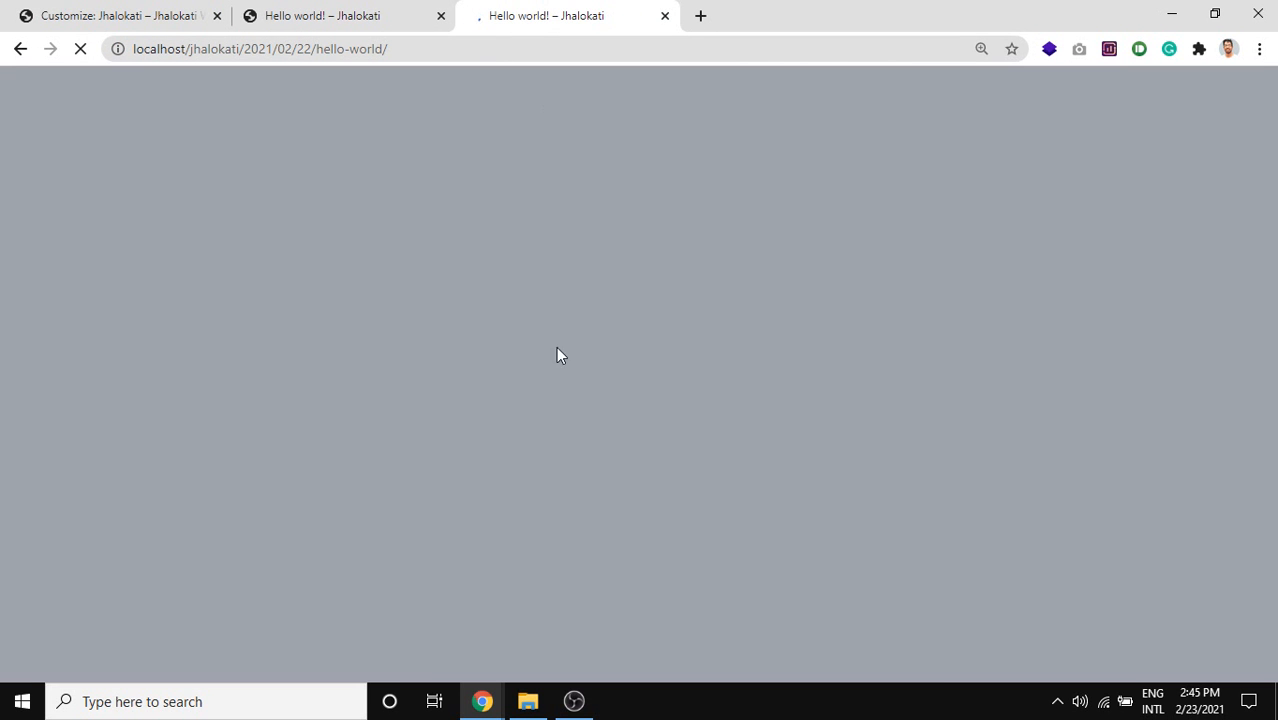
Close the duplicate Hello world tab and return to the Customizer.
scroll(480, 492, "down", 4)
scroll(478, 490, "down", 12)
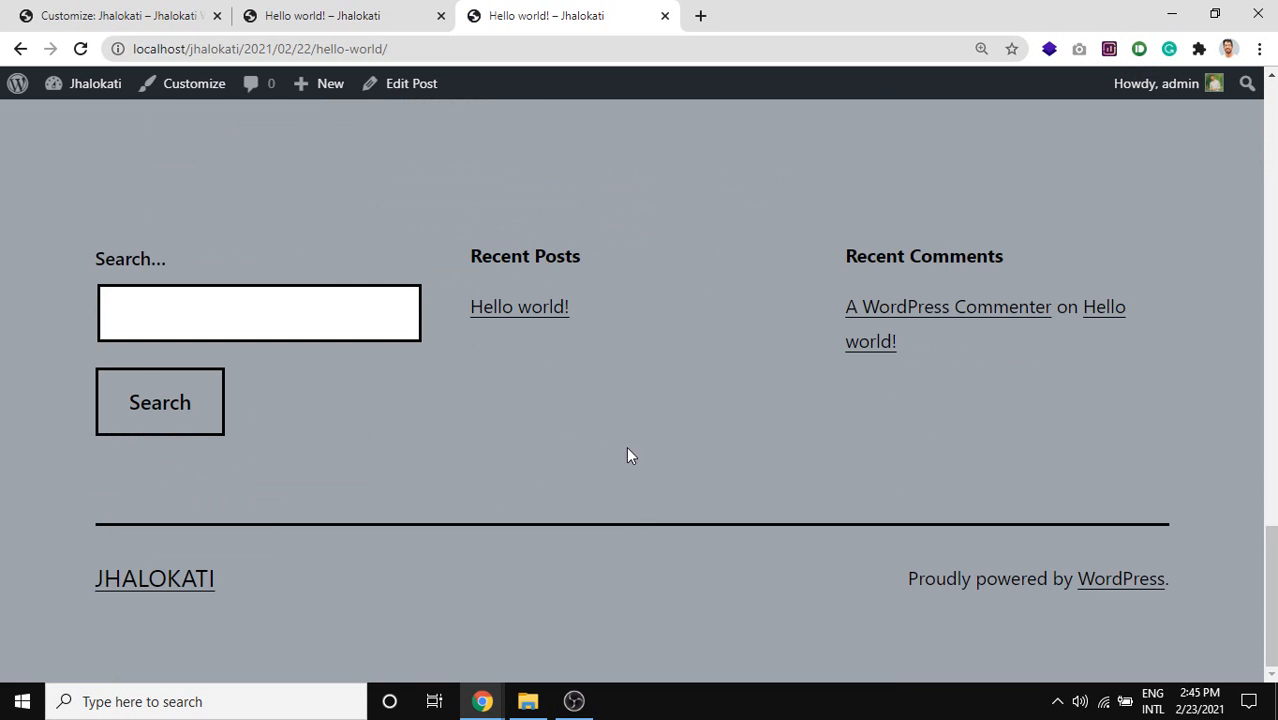
left_click(422, 28)
left_click(358, 57)
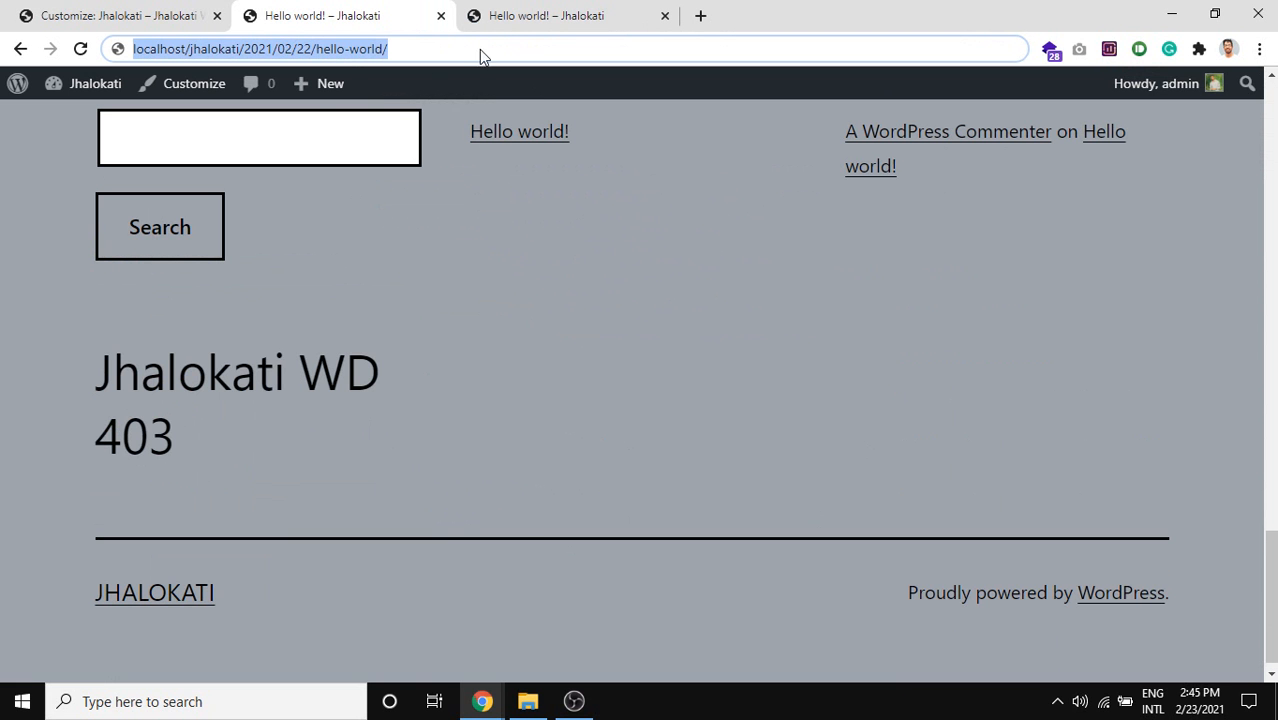
middle_click(322, 8)
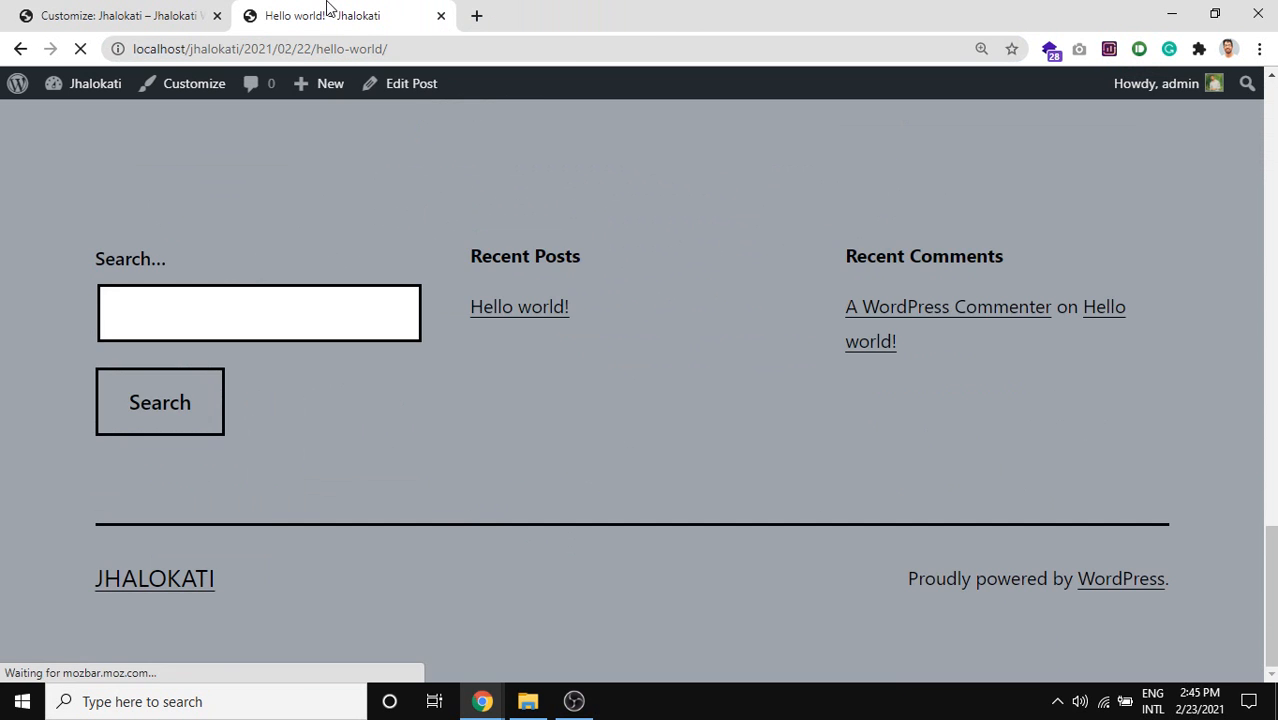
left_click(118, 8)
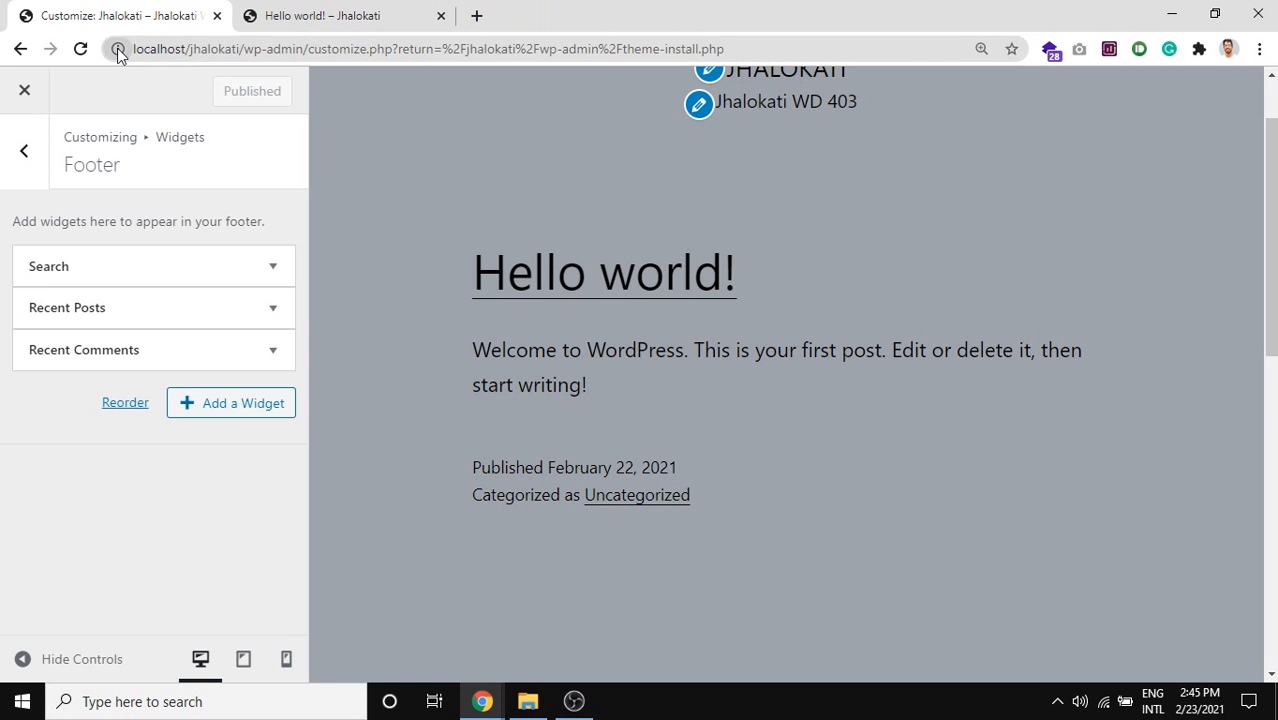
Remove the Recent Comments, Recent Posts and Search footer widgets, then publish.
left_click(183, 362)
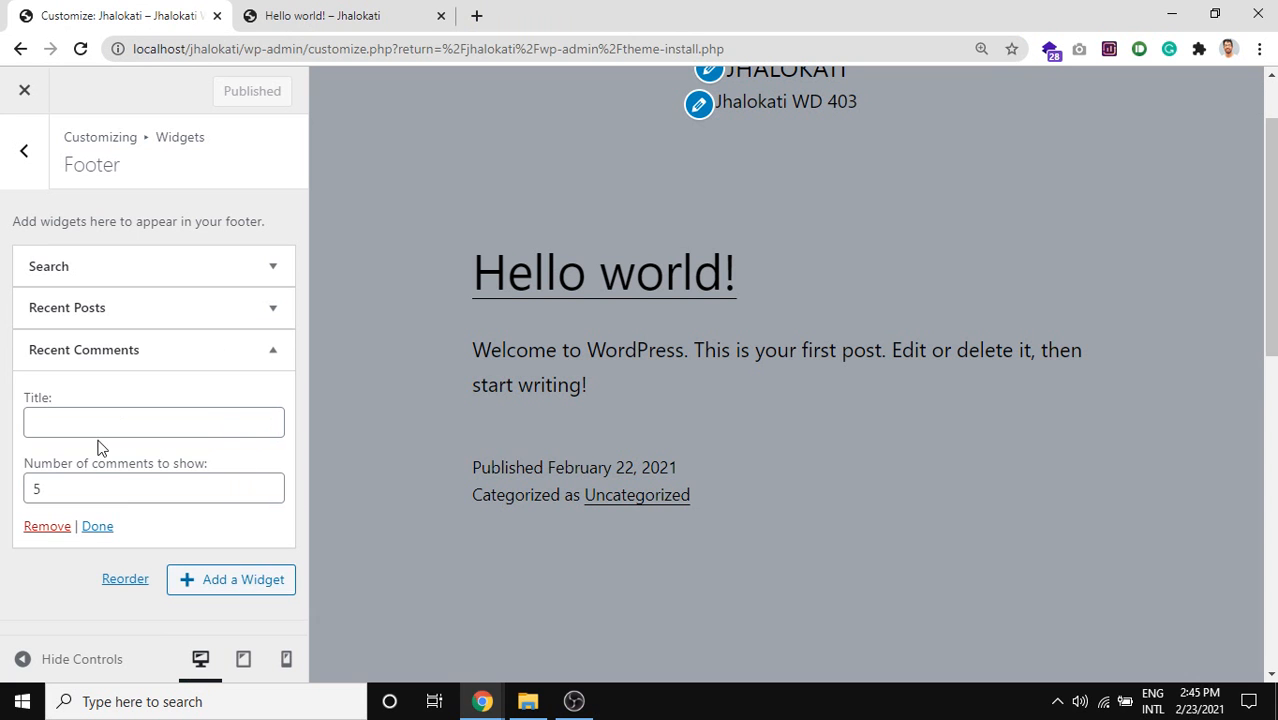
left_click(46, 530)
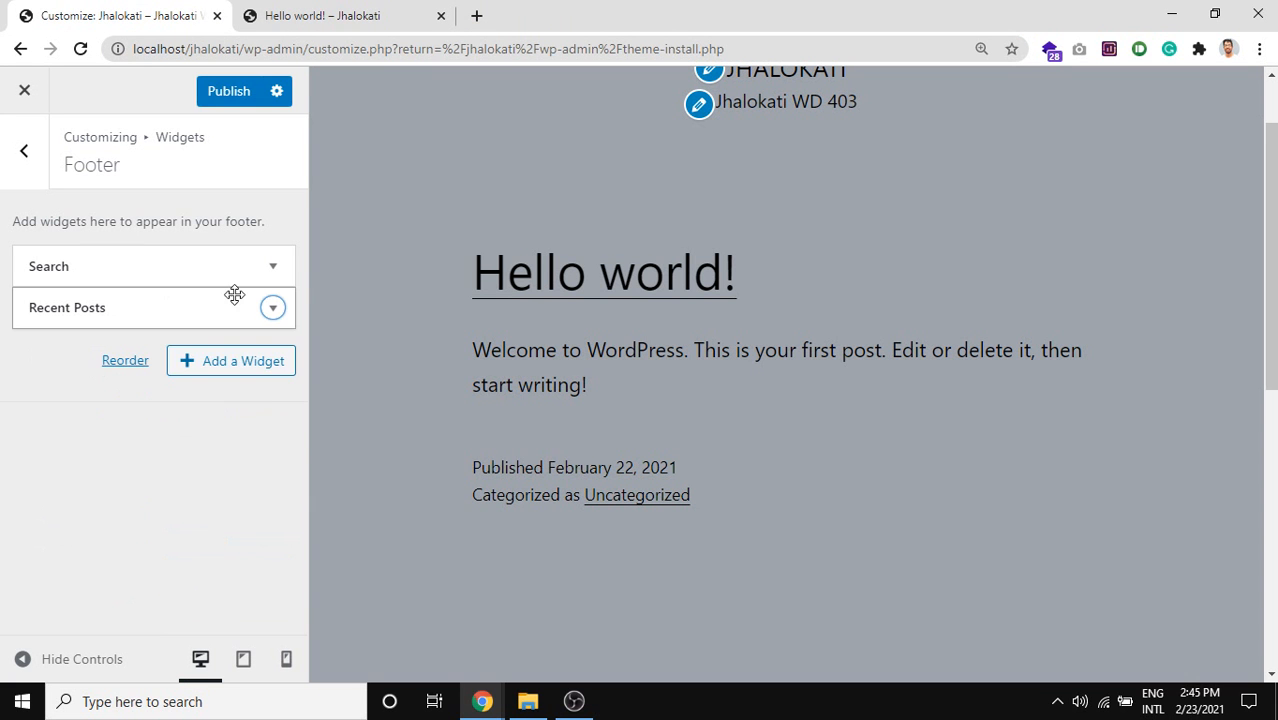
left_click(281, 313)
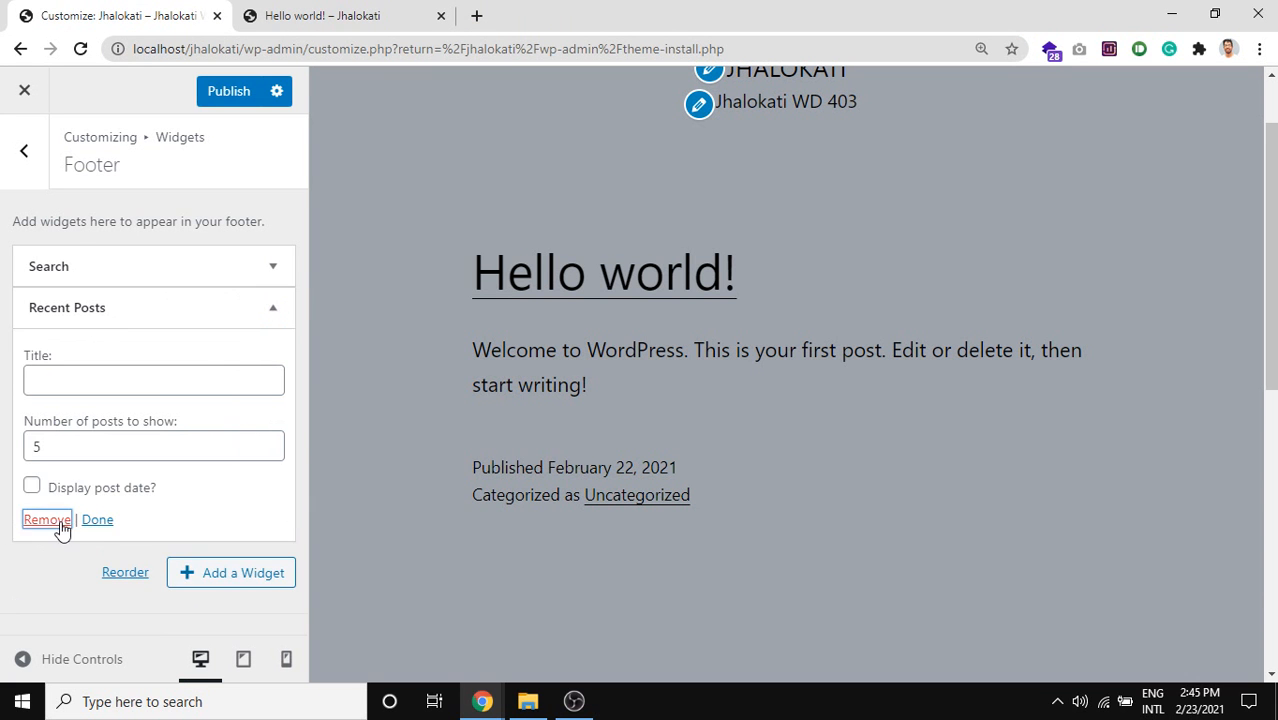
left_click(57, 527)
left_click(268, 270)
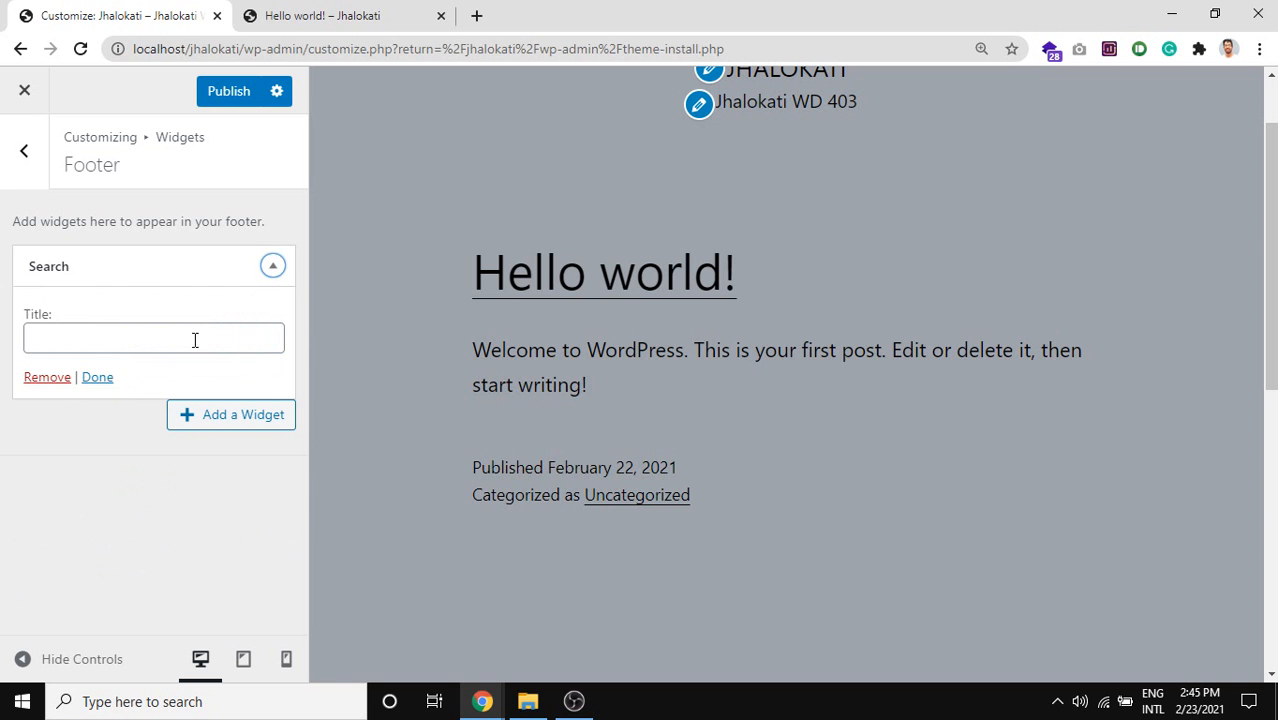
left_click(46, 377)
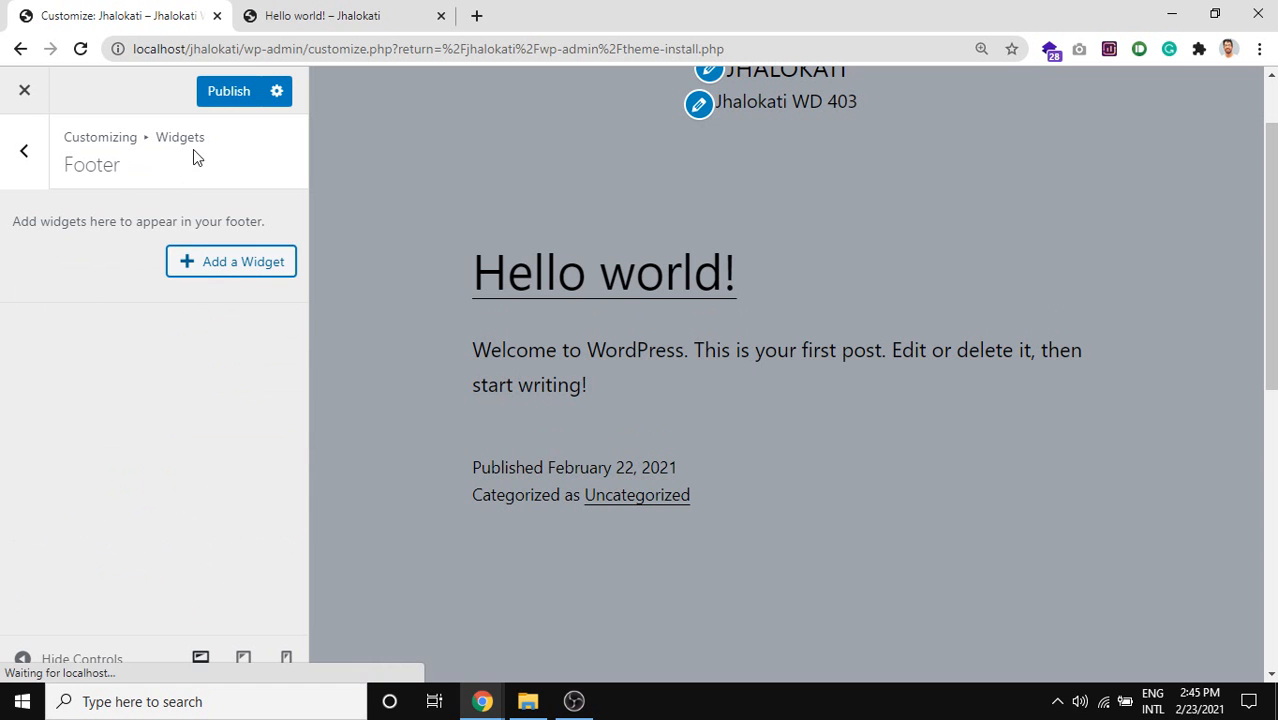
left_click(210, 102)
Reload the Hello world post to confirm the footer is now empty.
left_click(330, 15)
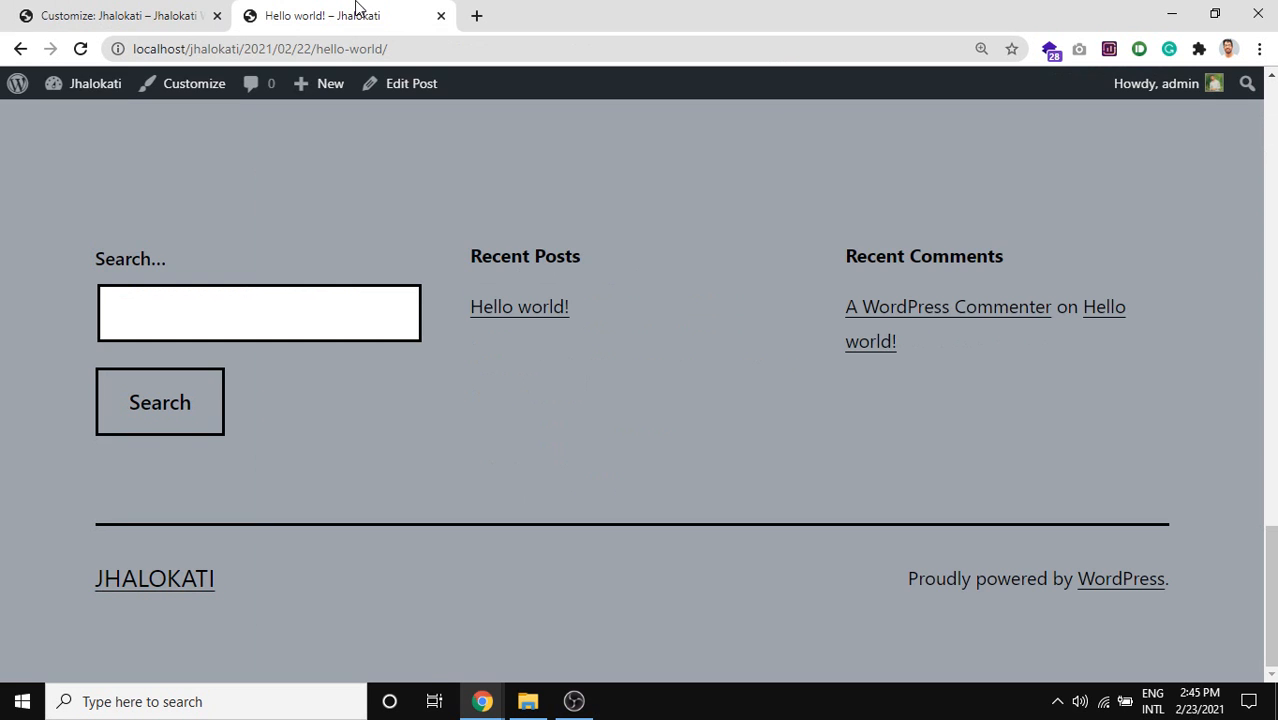
left_click(81, 49)
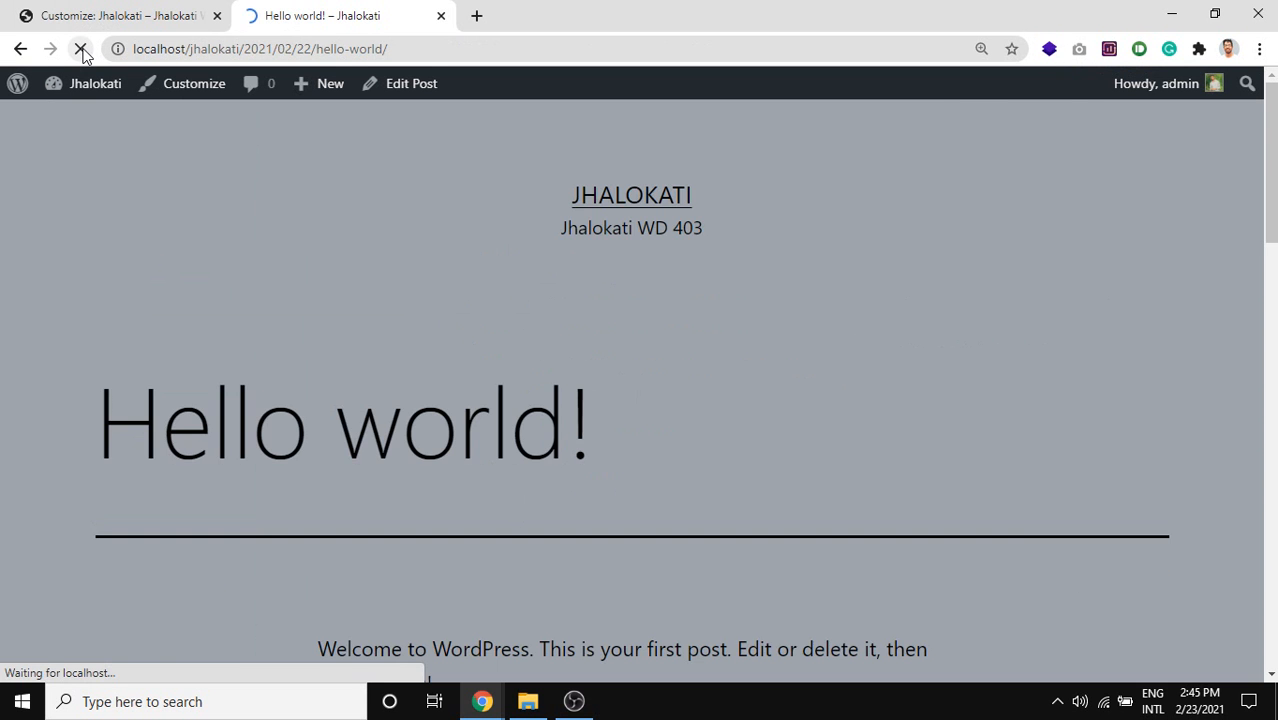
scroll(402, 385, "down", 15)
scroll(401, 384, "down", 3)
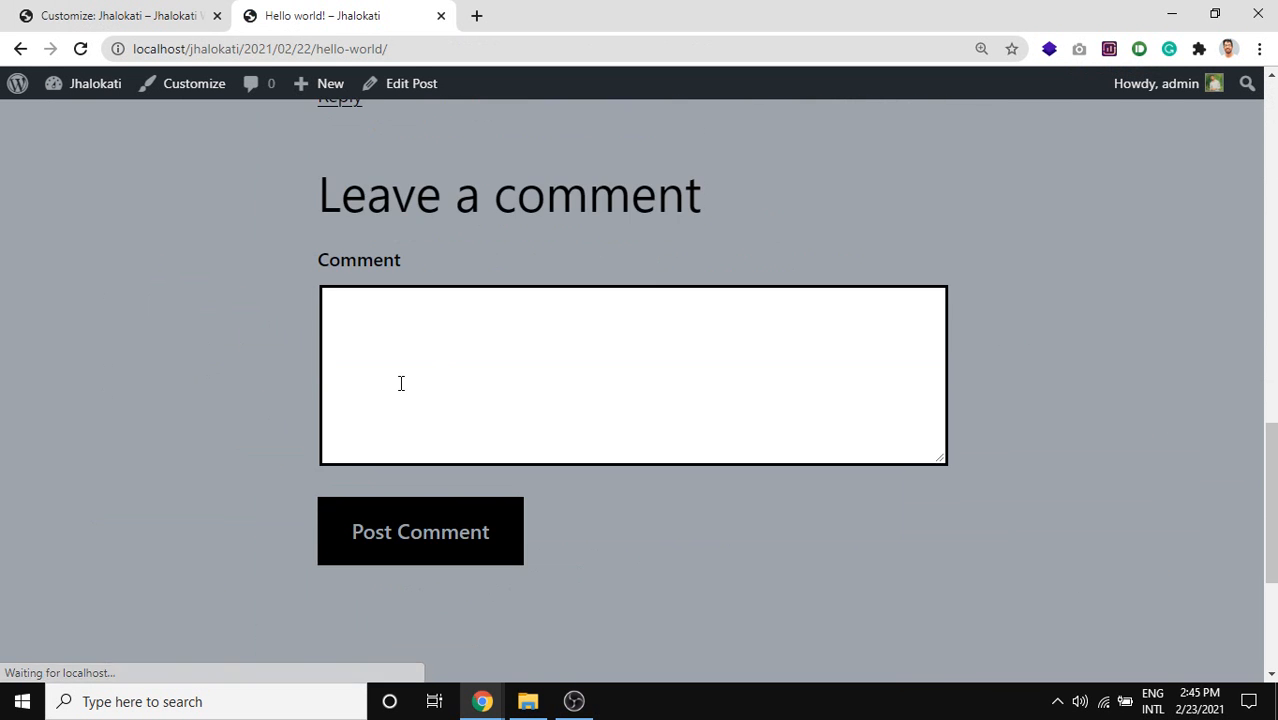
scroll(419, 408, "up", 6)
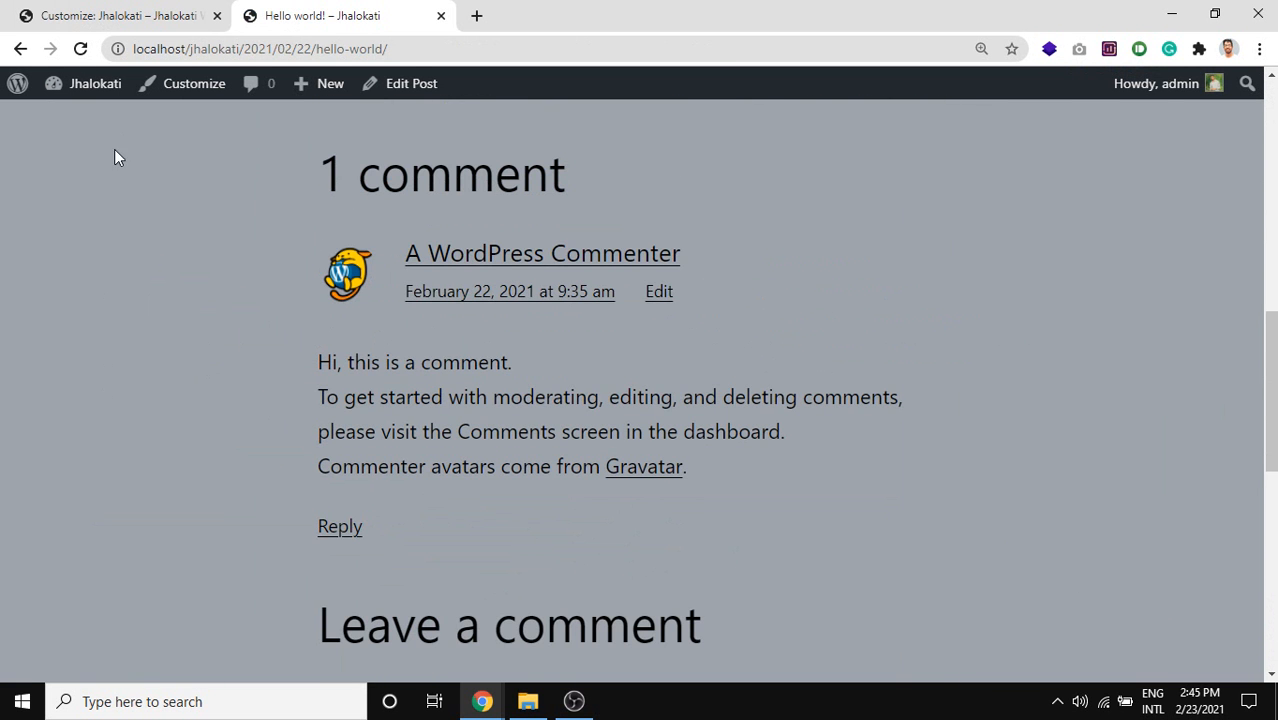
left_click(67, 12)
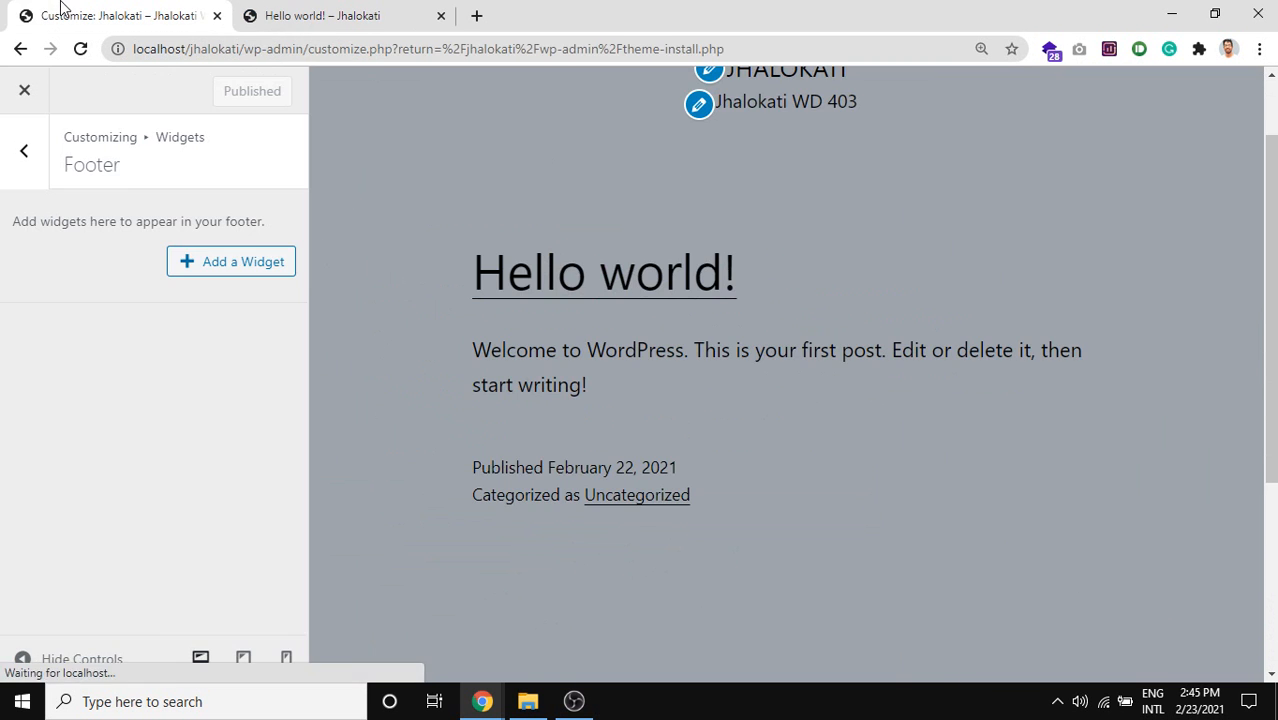
In Homepage Settings, select a static page and close the page list without choosing one.
left_click(22, 157)
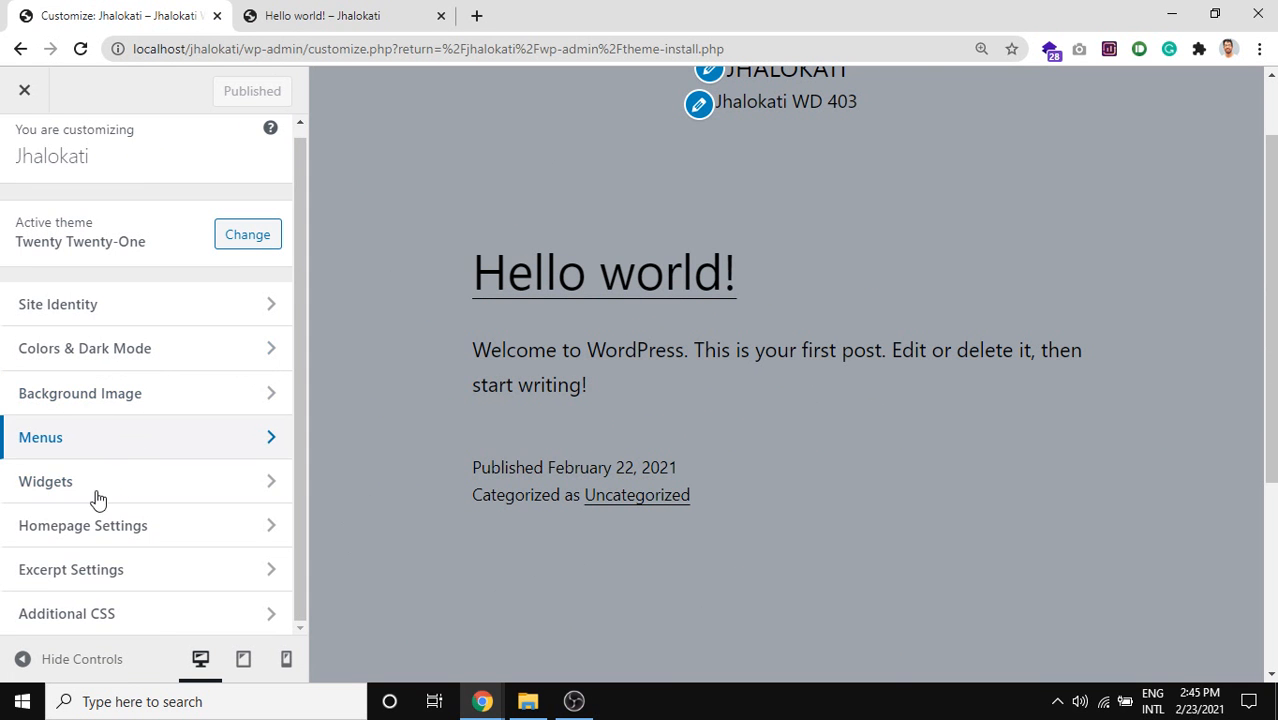
left_click(163, 542)
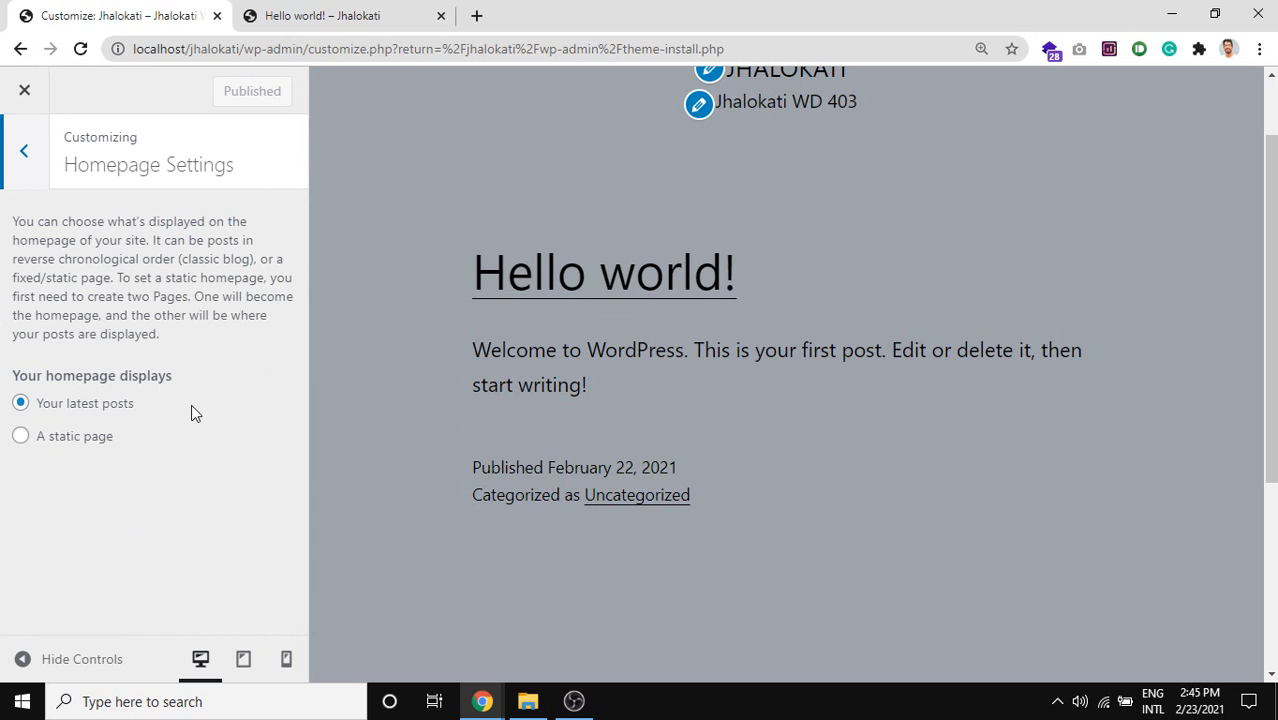
left_click(101, 444)
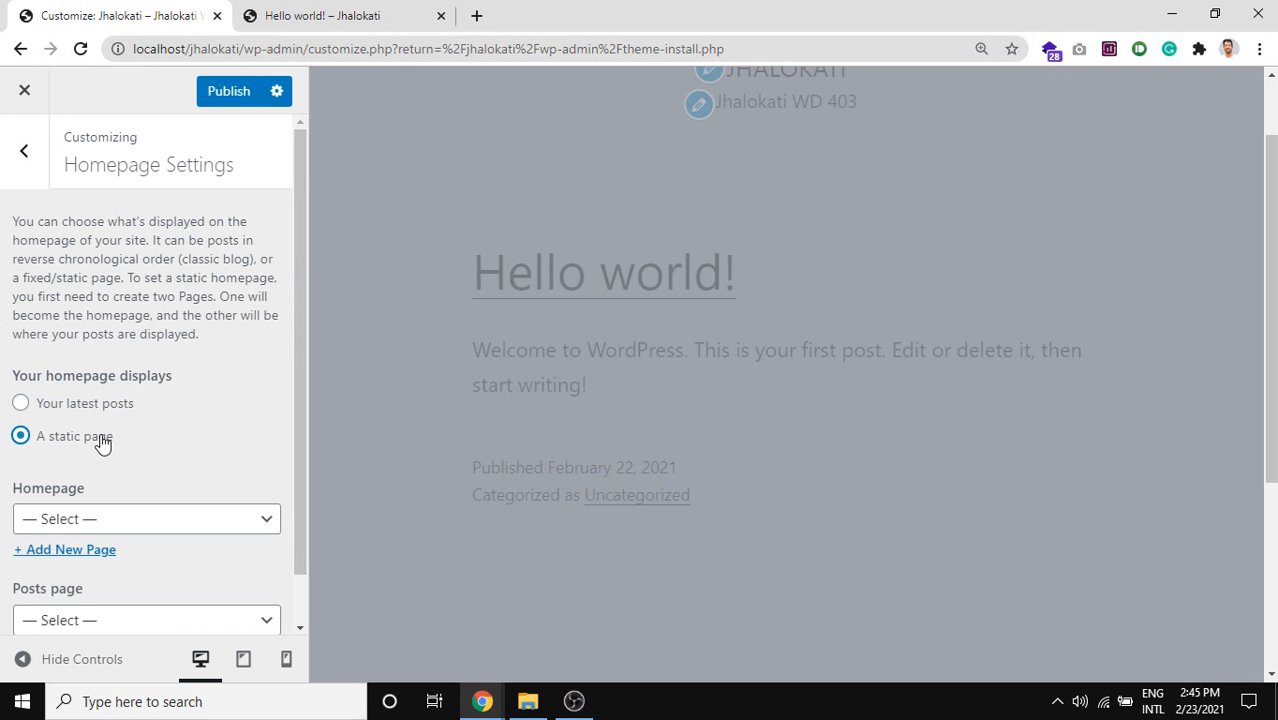
scroll(114, 516, "down", 1)
left_click(108, 466)
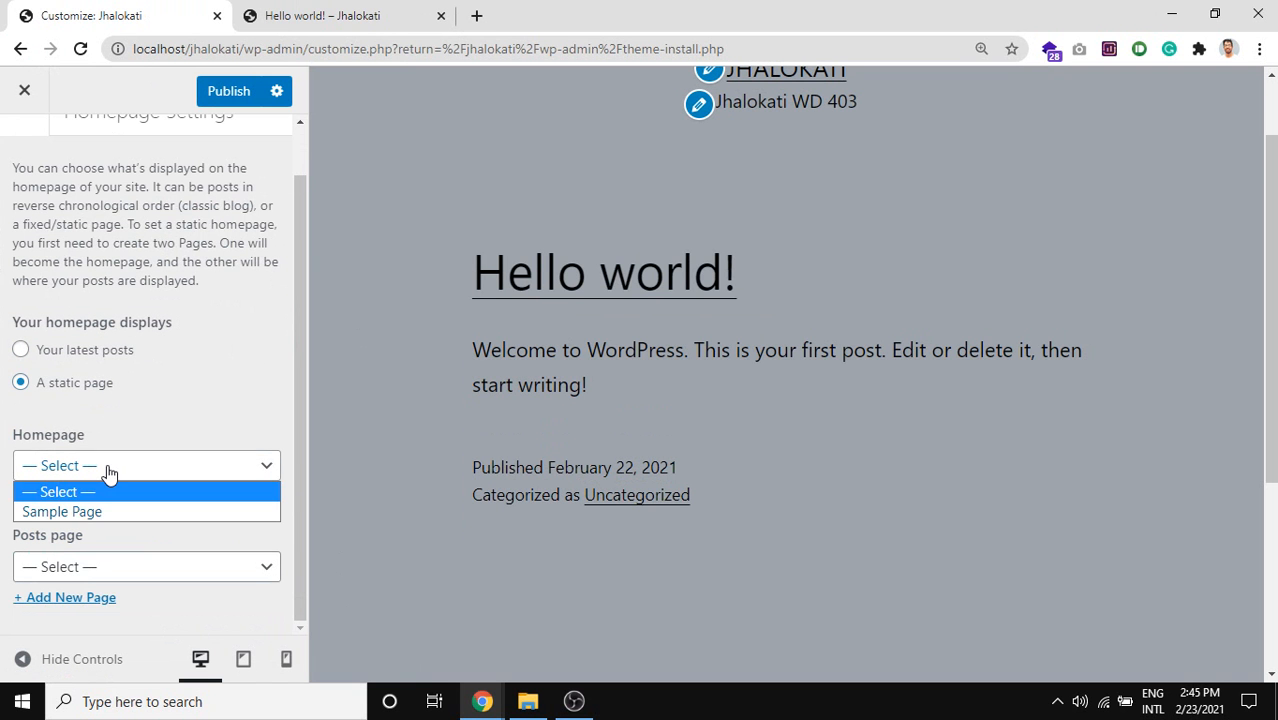
left_click(182, 381)
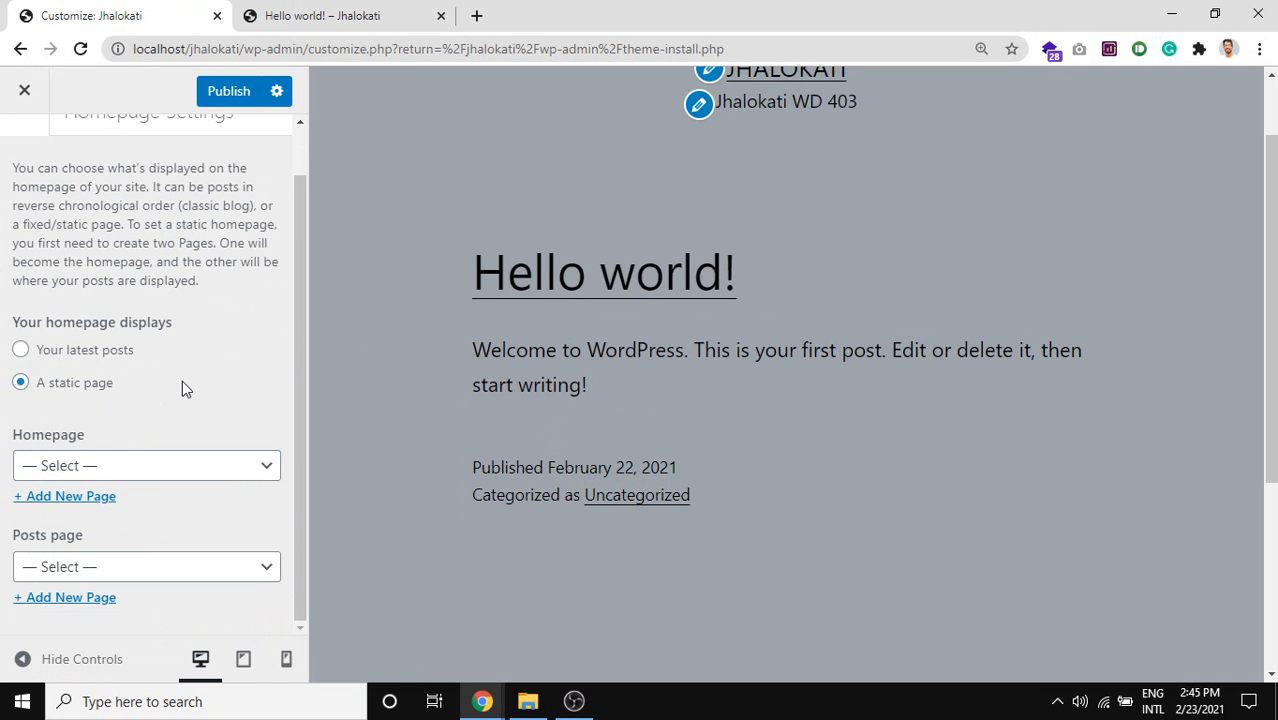
Switch the homepage to latest posts and back to a static page, then go back.
left_click(73, 351)
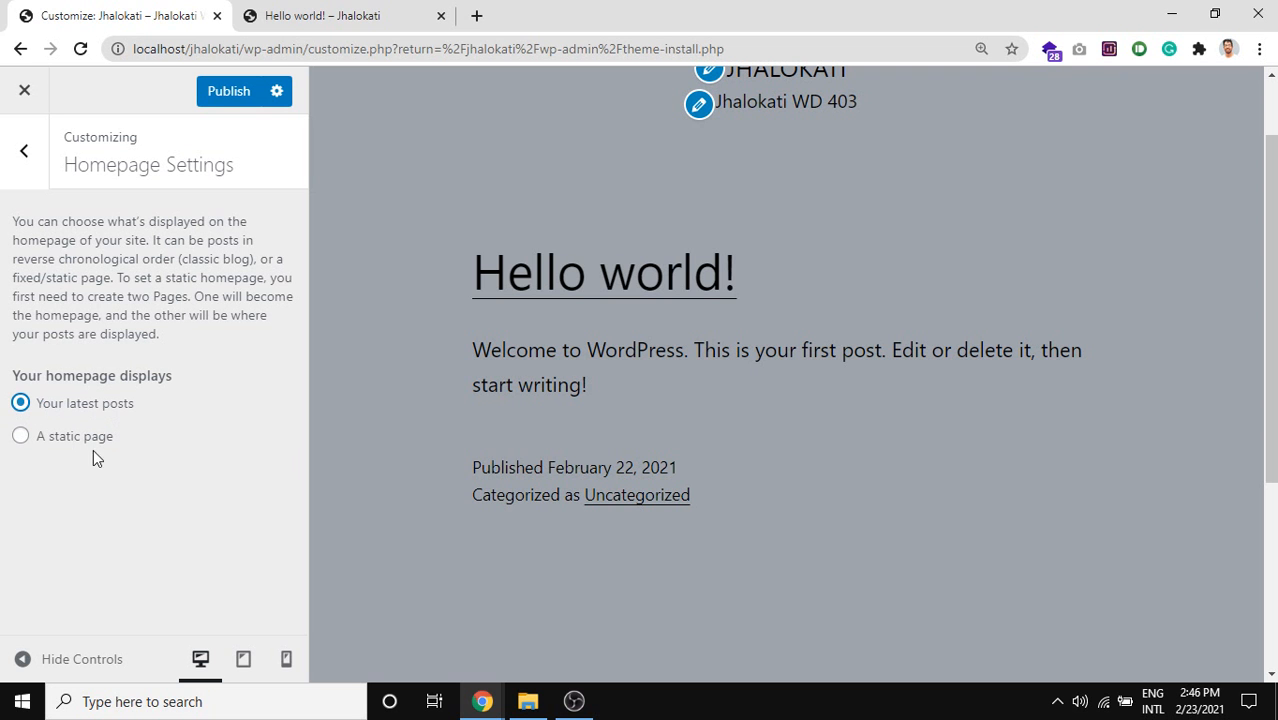
left_click(40, 443)
scroll(137, 448, "down", 1)
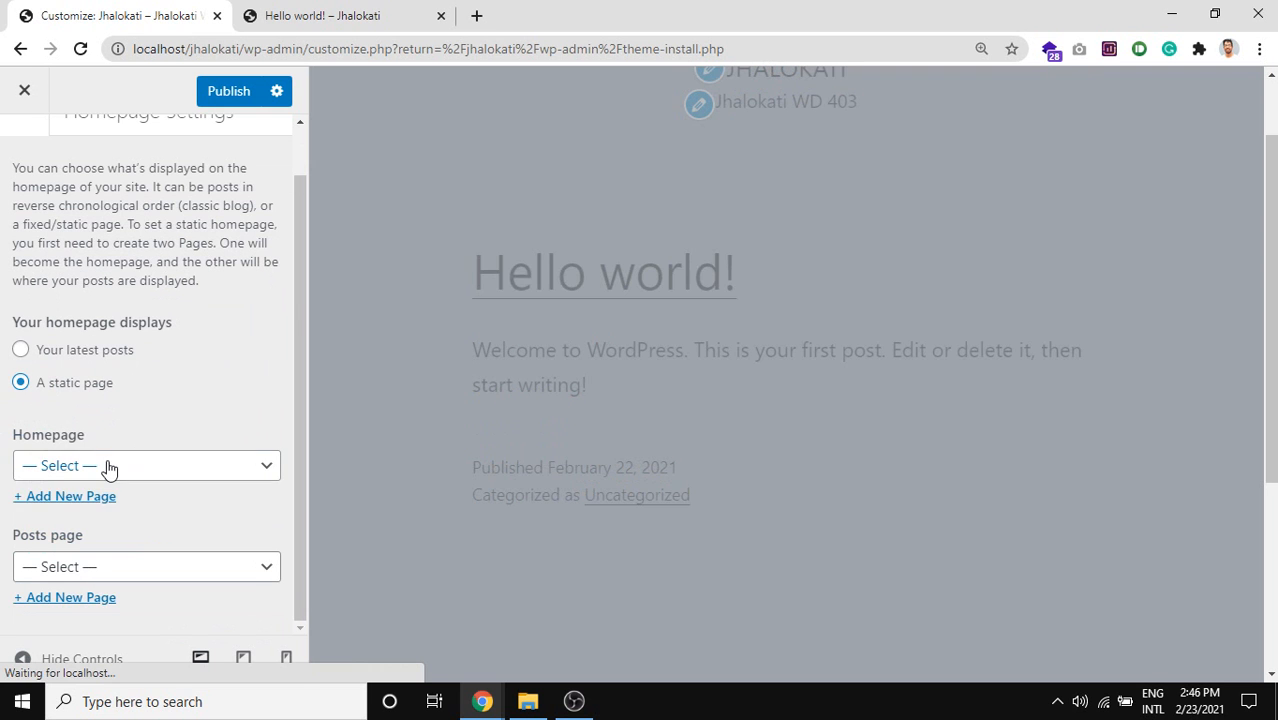
left_click(108, 467)
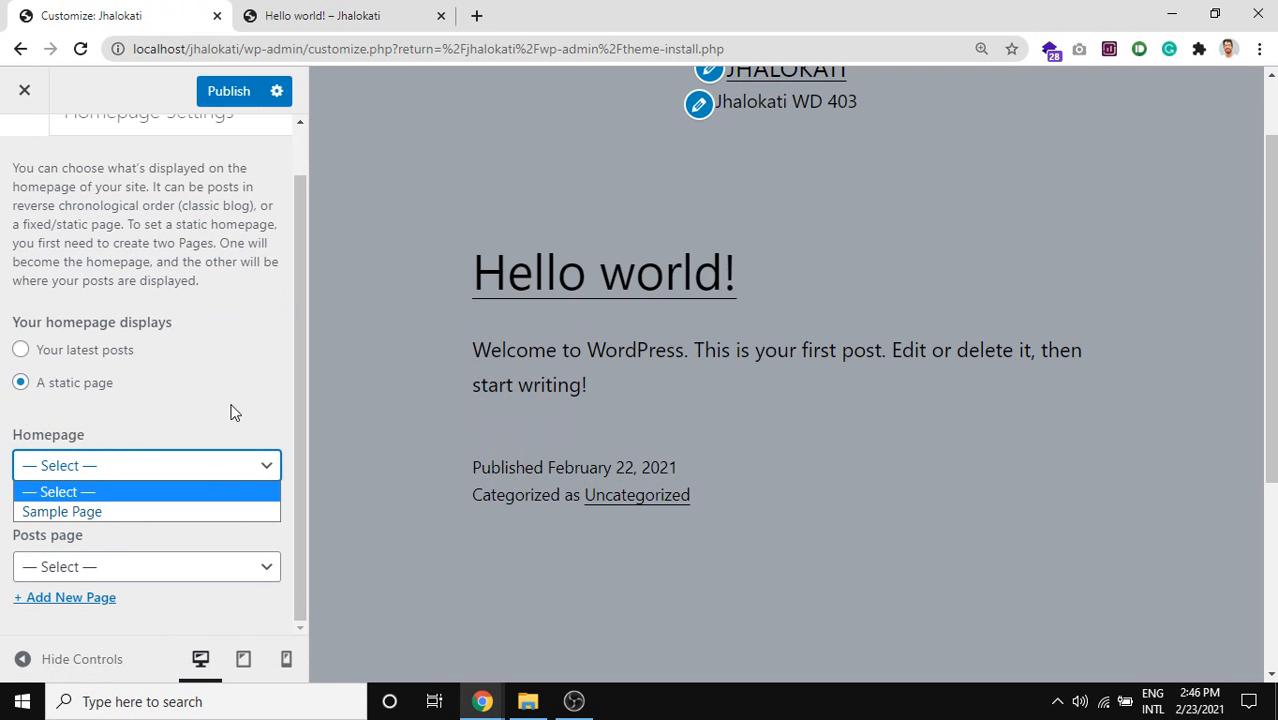
scroll(230, 300, "up", 1)
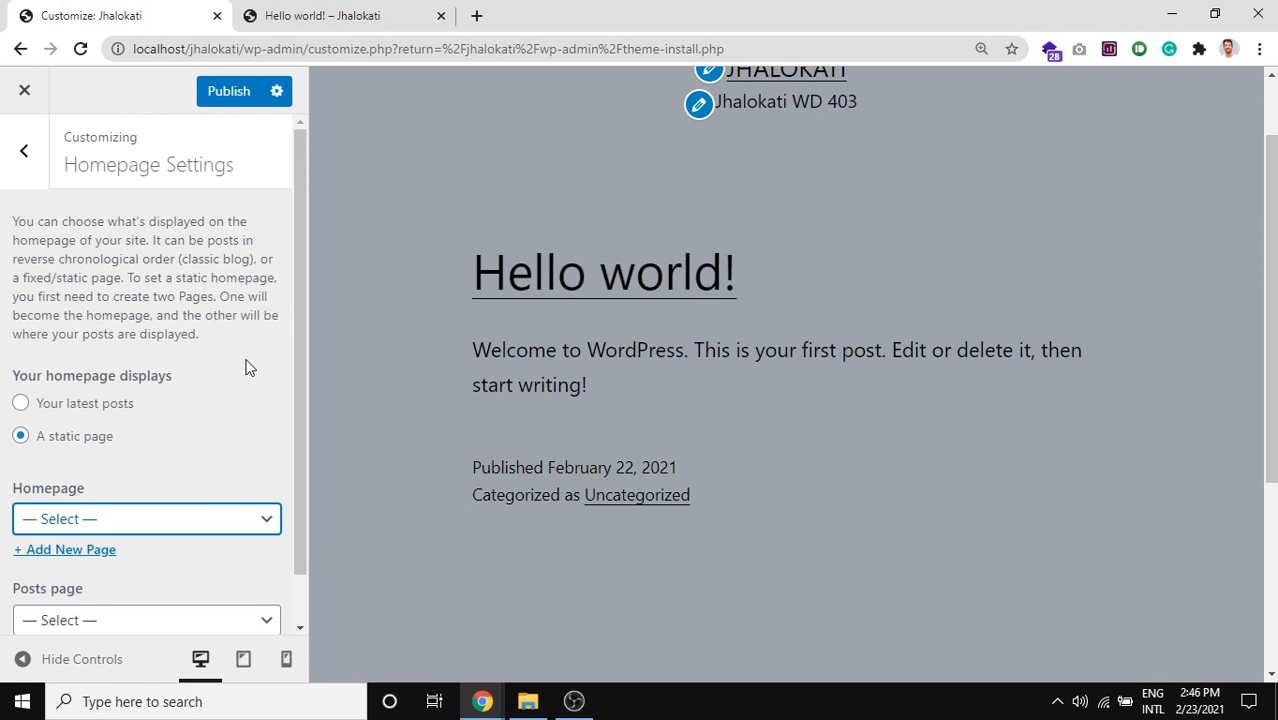
left_click(20, 171)
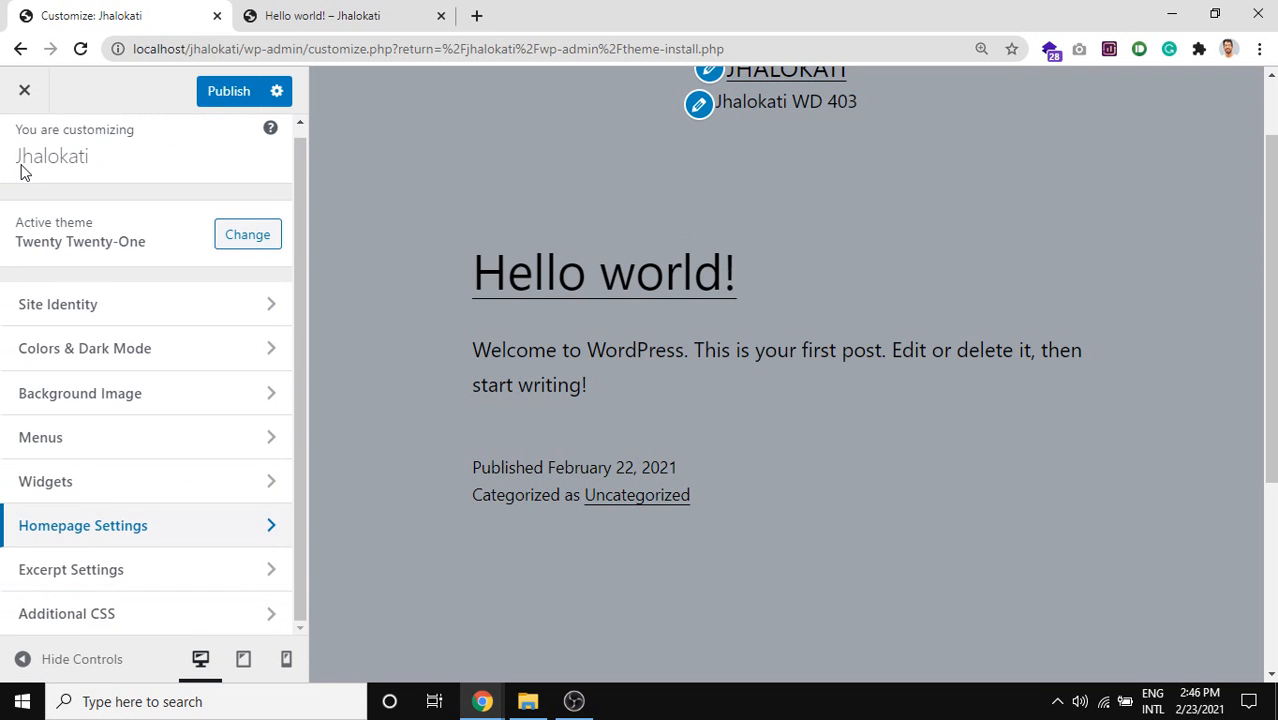
In Excerpt Settings, try Full text for archive posts, then revert to Summary.
left_click(120, 578)
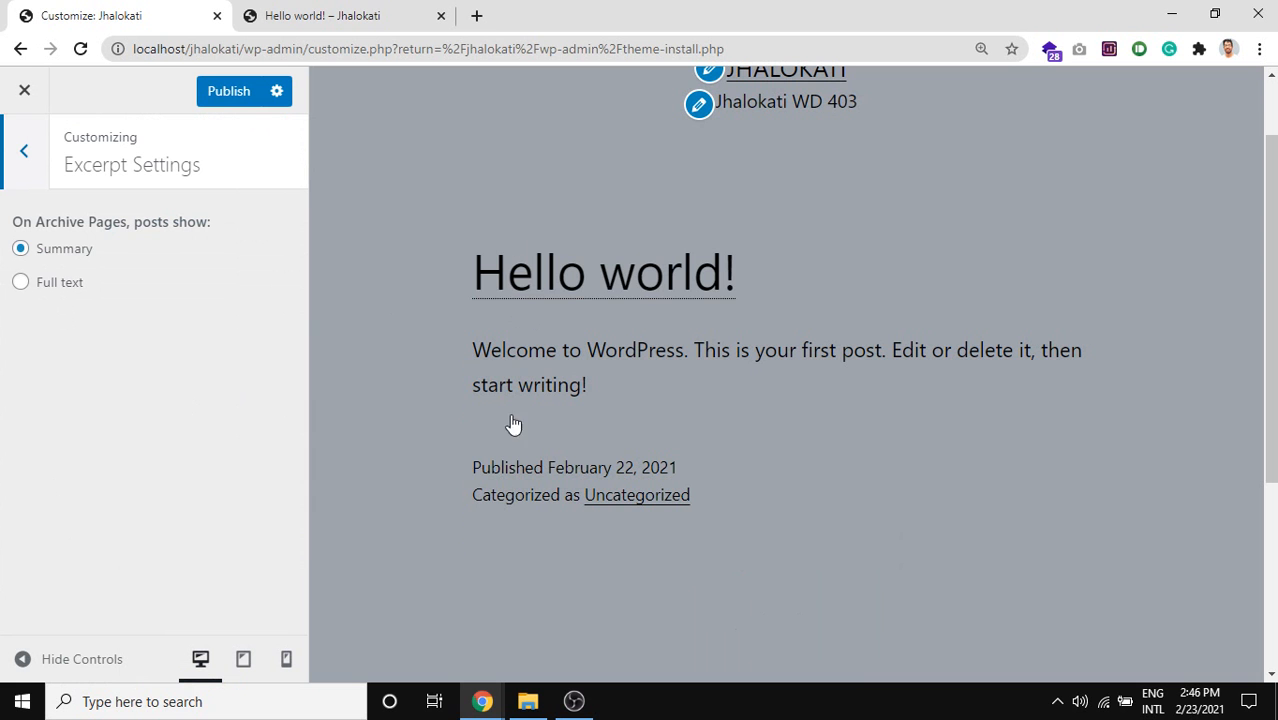
left_click(66, 287)
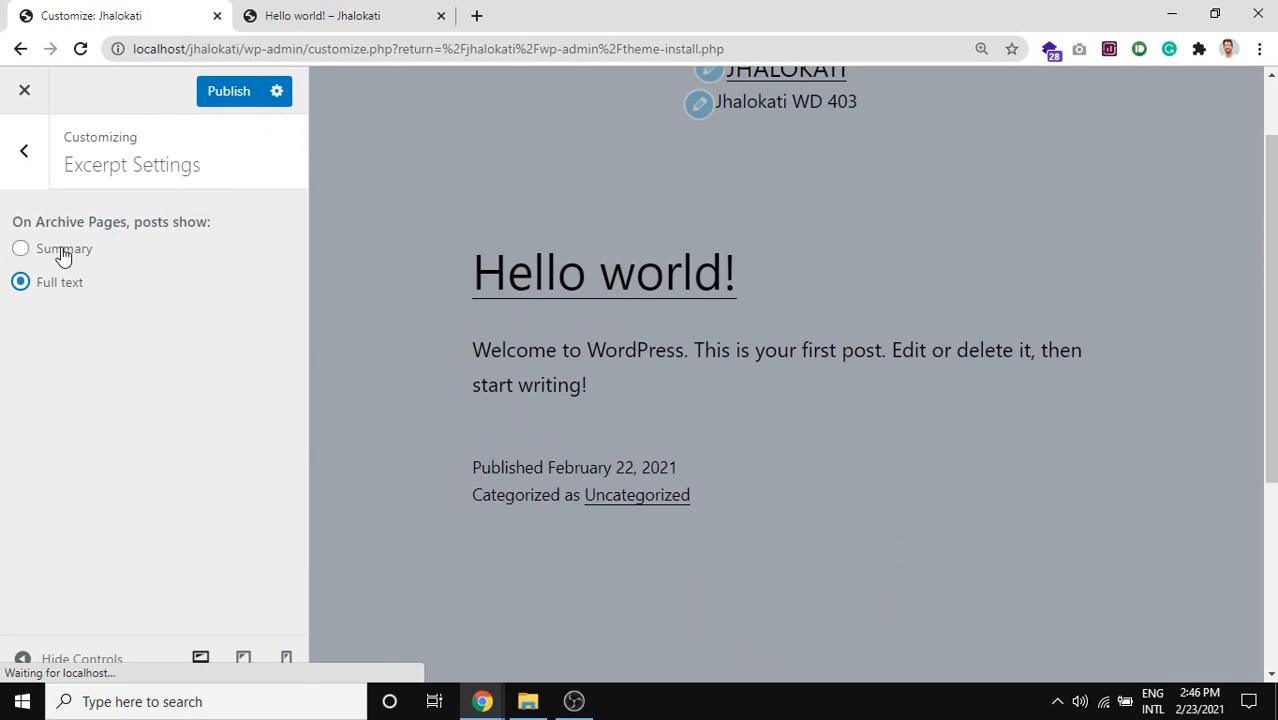
left_click(63, 252)
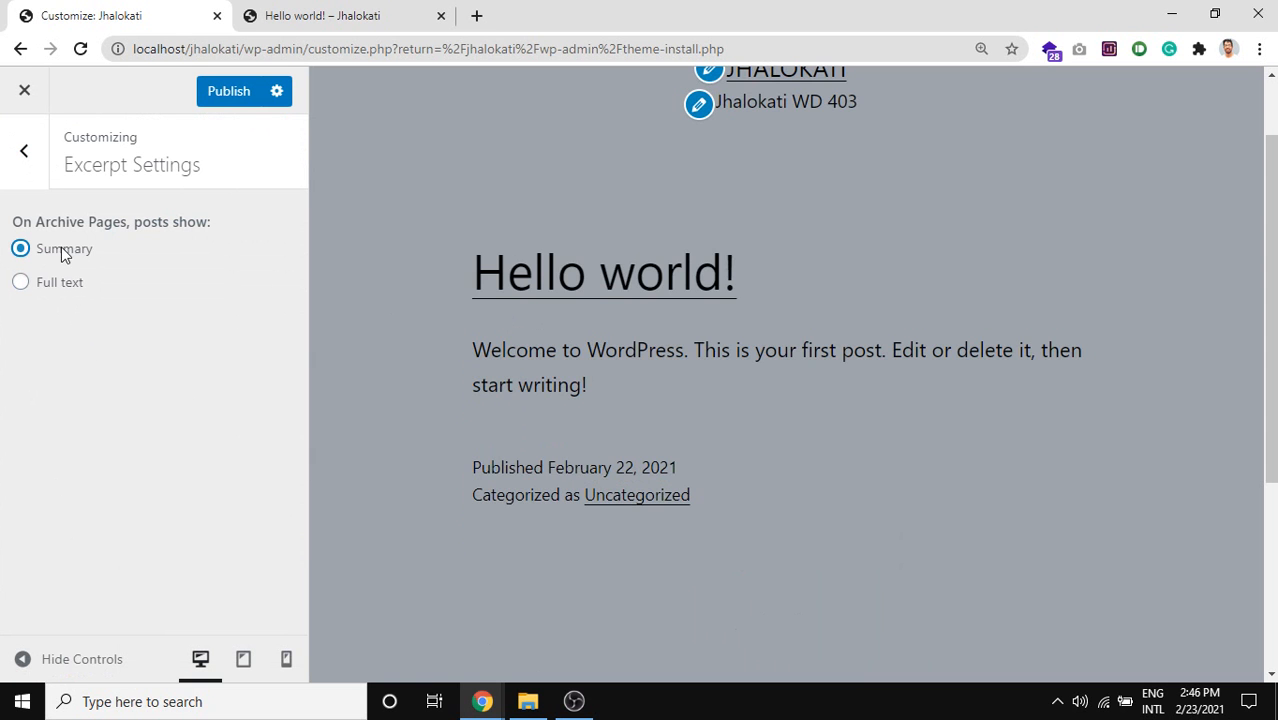
left_click(20, 165)
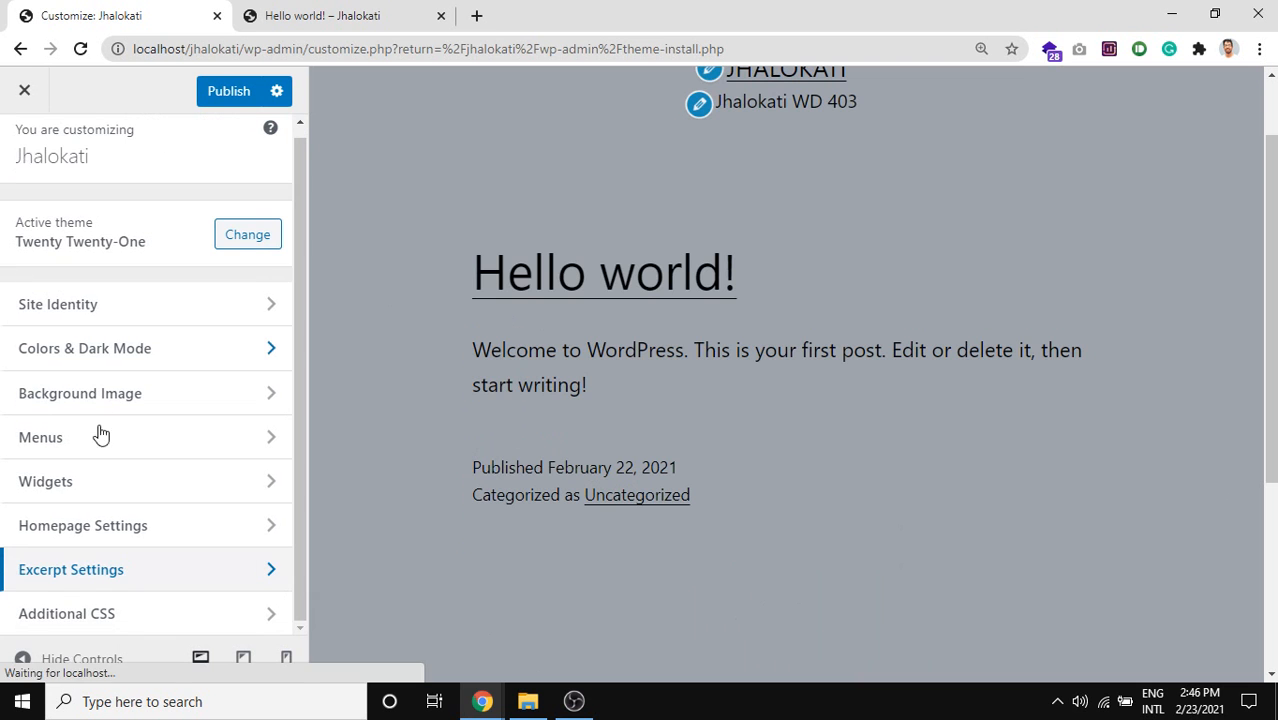
Open the Additional CSS section, then bring up the Hello world! page's context menu.
left_click(104, 628)
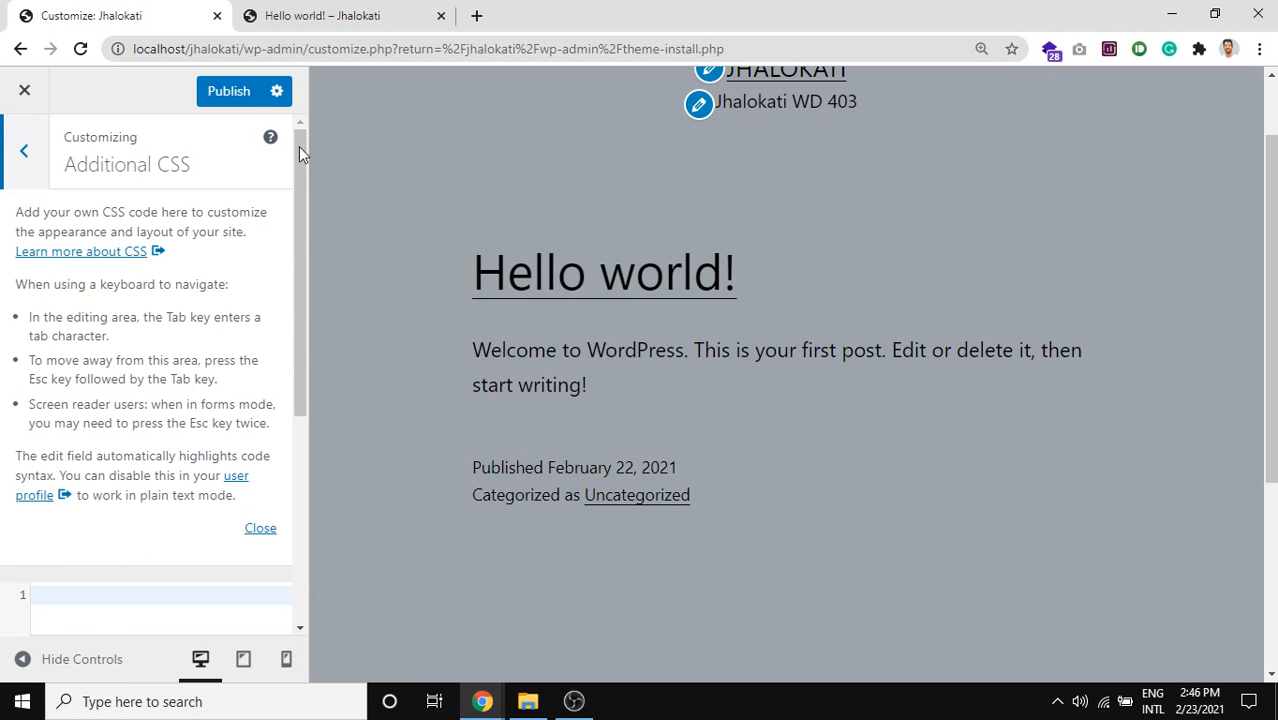
left_click(361, 13)
scroll(558, 516, "up", 2)
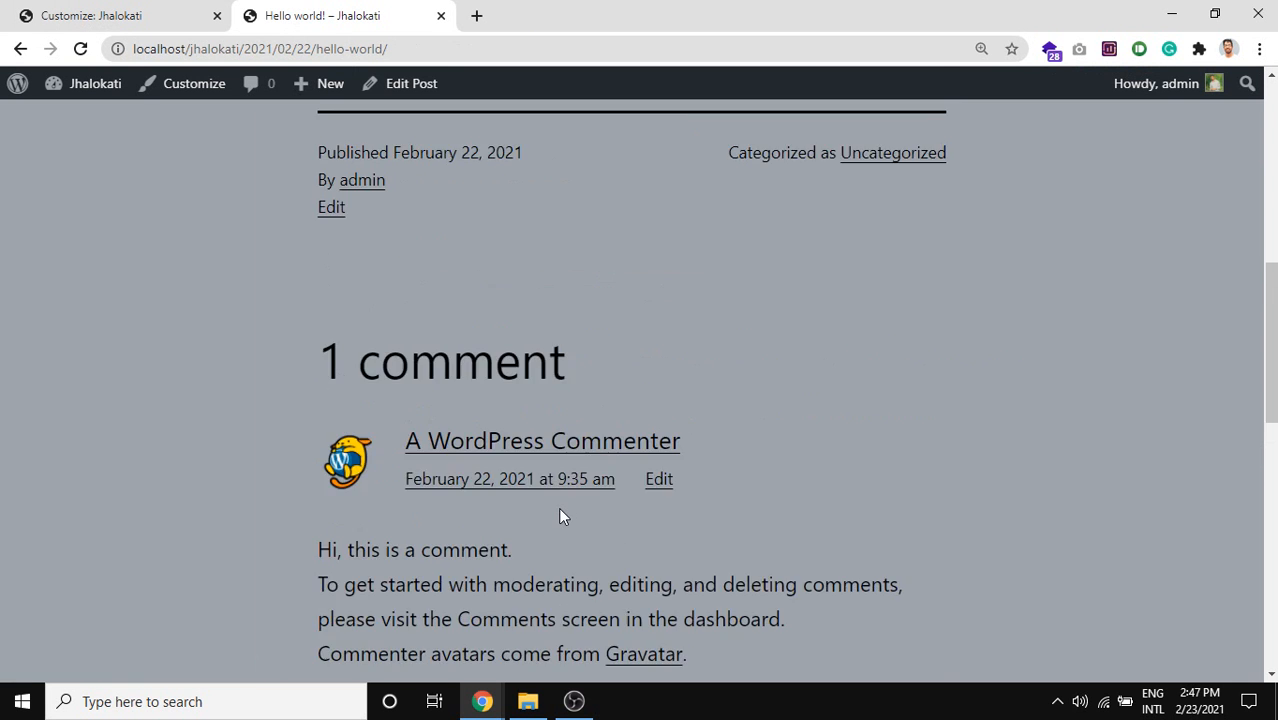
scroll(560, 510, "up", 5)
right_click(316, 436)
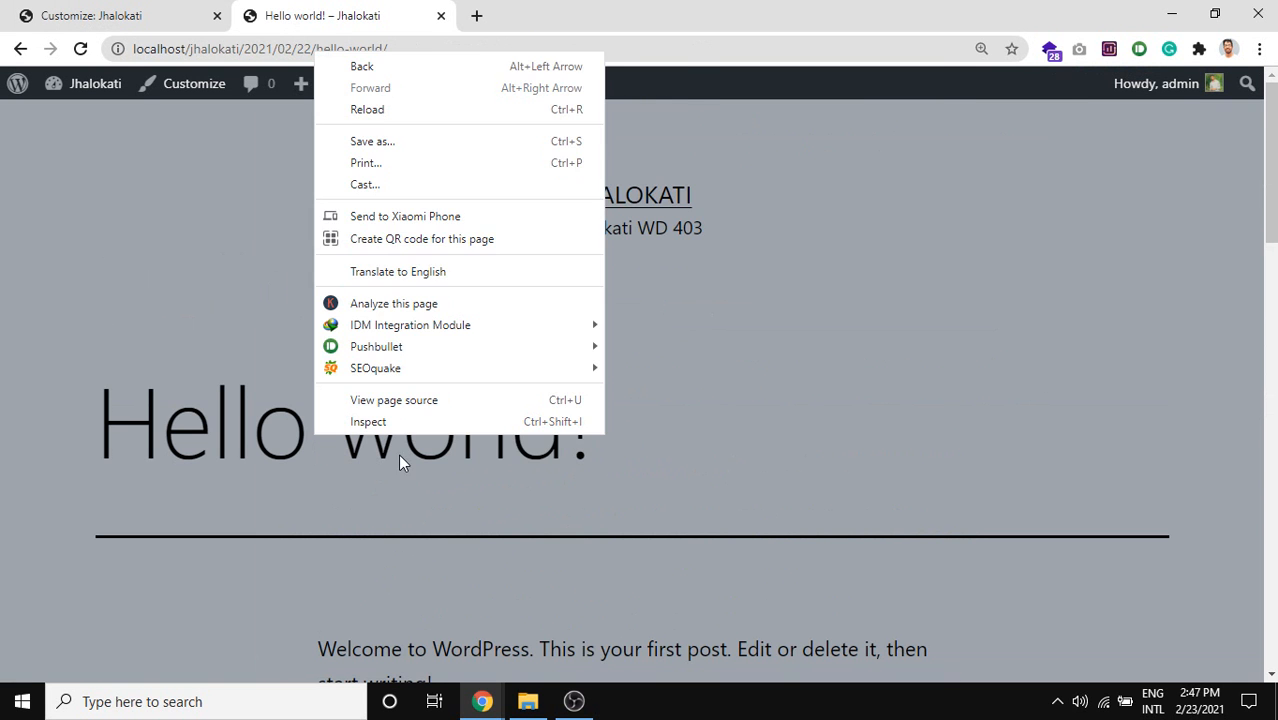
Inspect the Hello world! title and follow its font-size var() link in Styles.
right_click(400, 454)
left_click(424, 443)
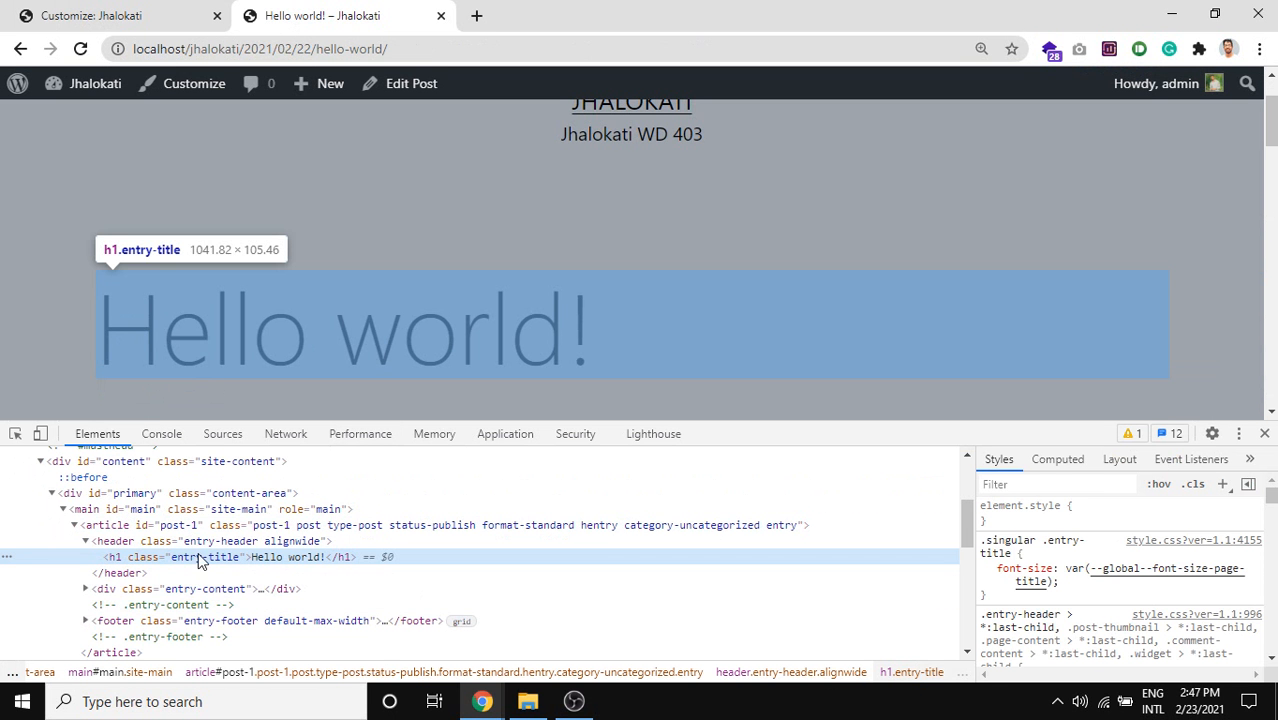
left_click(1029, 589)
scroll(1040, 590, "down", 10)
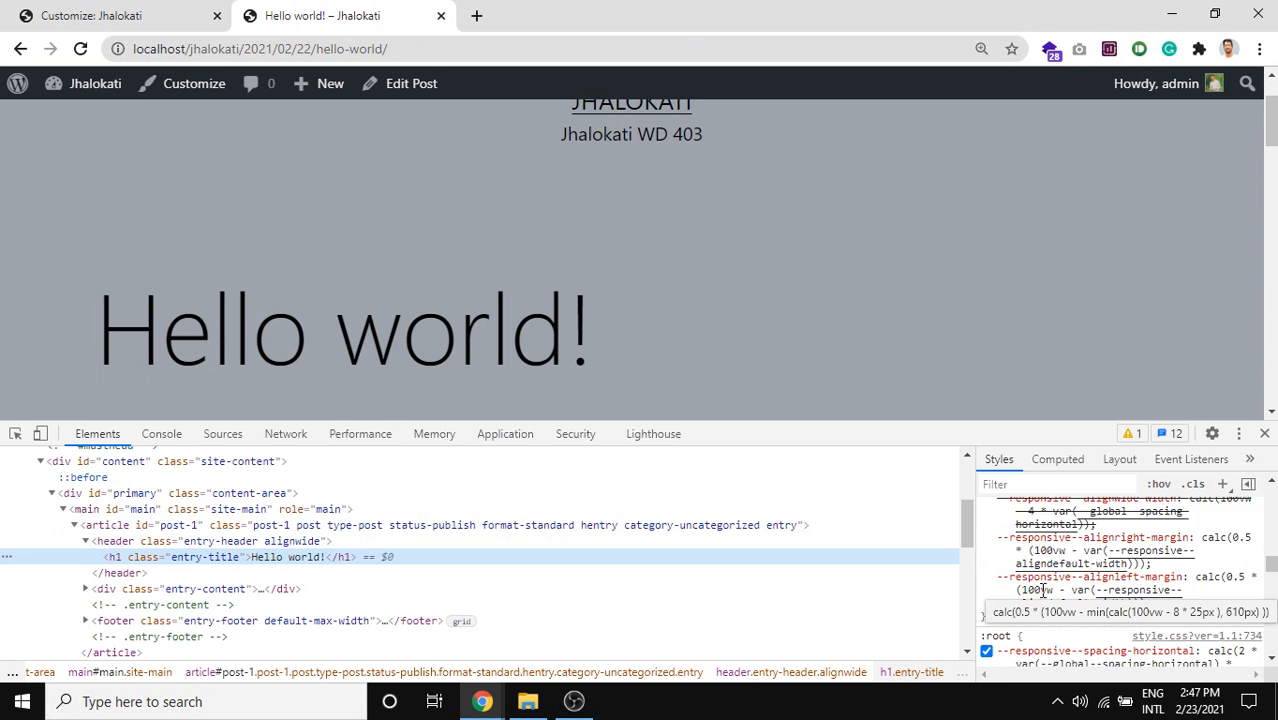
scroll(1046, 590, "up", 3)
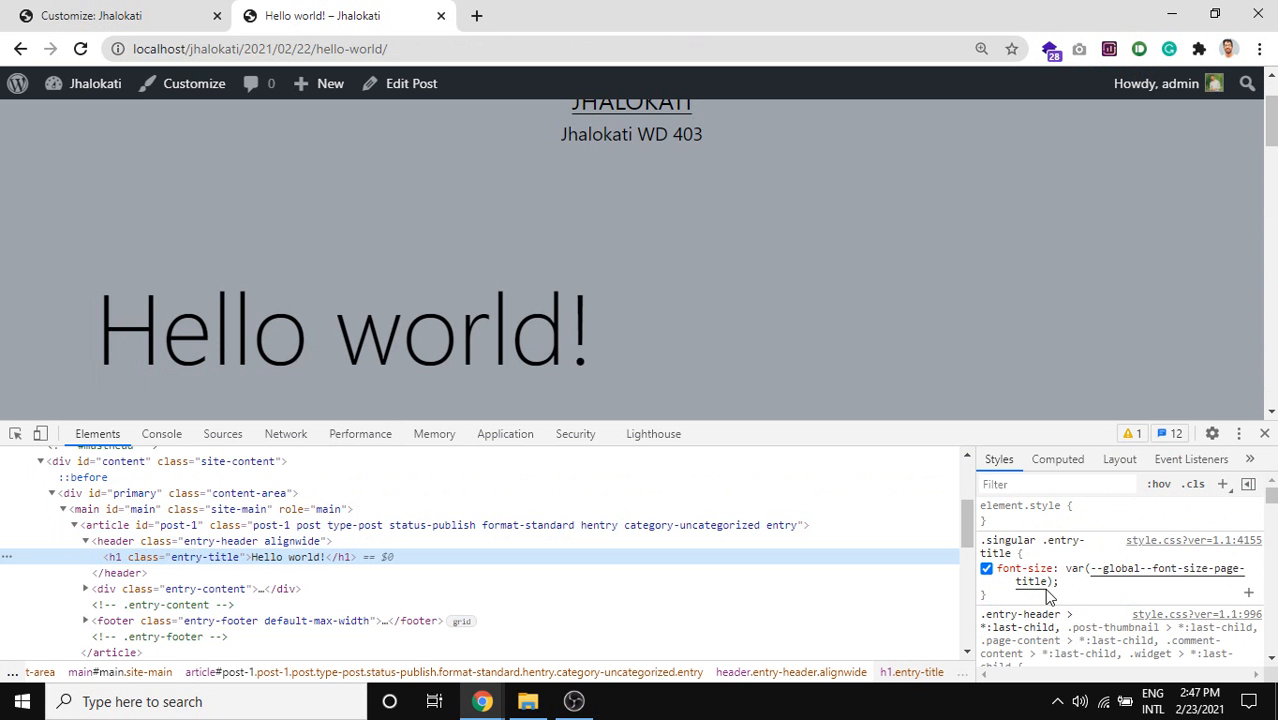
left_click(1128, 568)
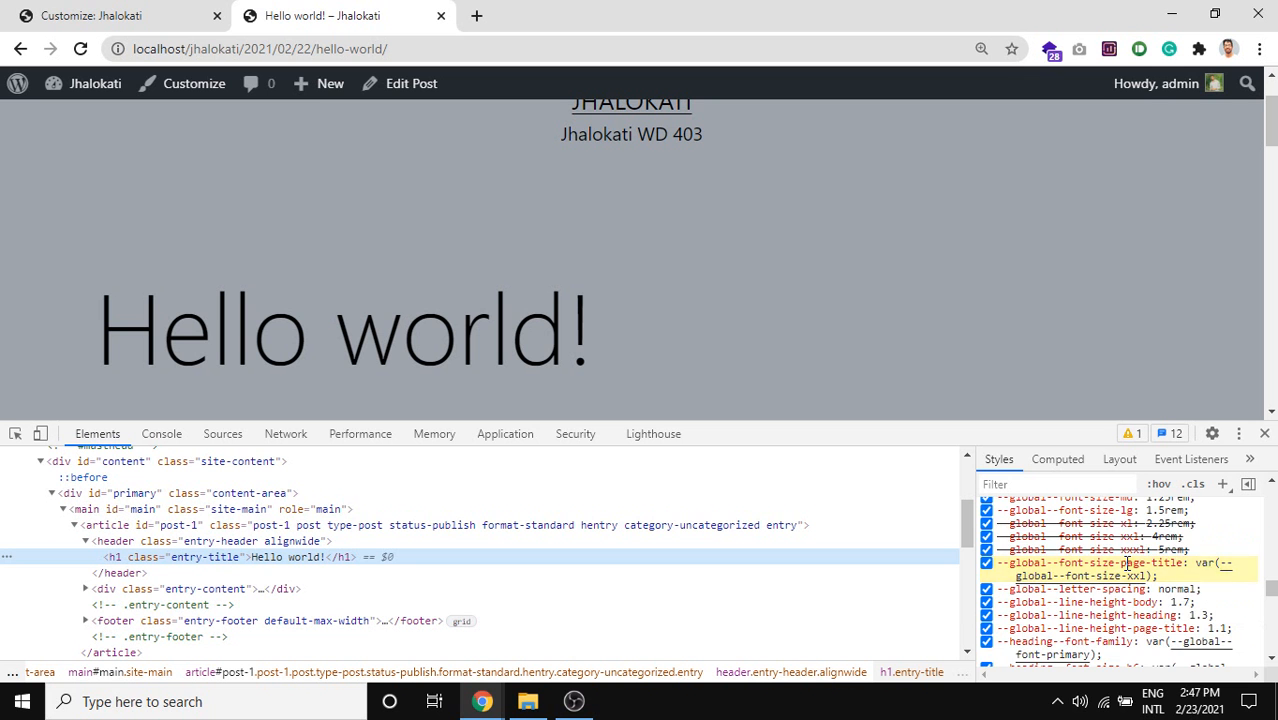
scroll(1140, 568, "up", 10)
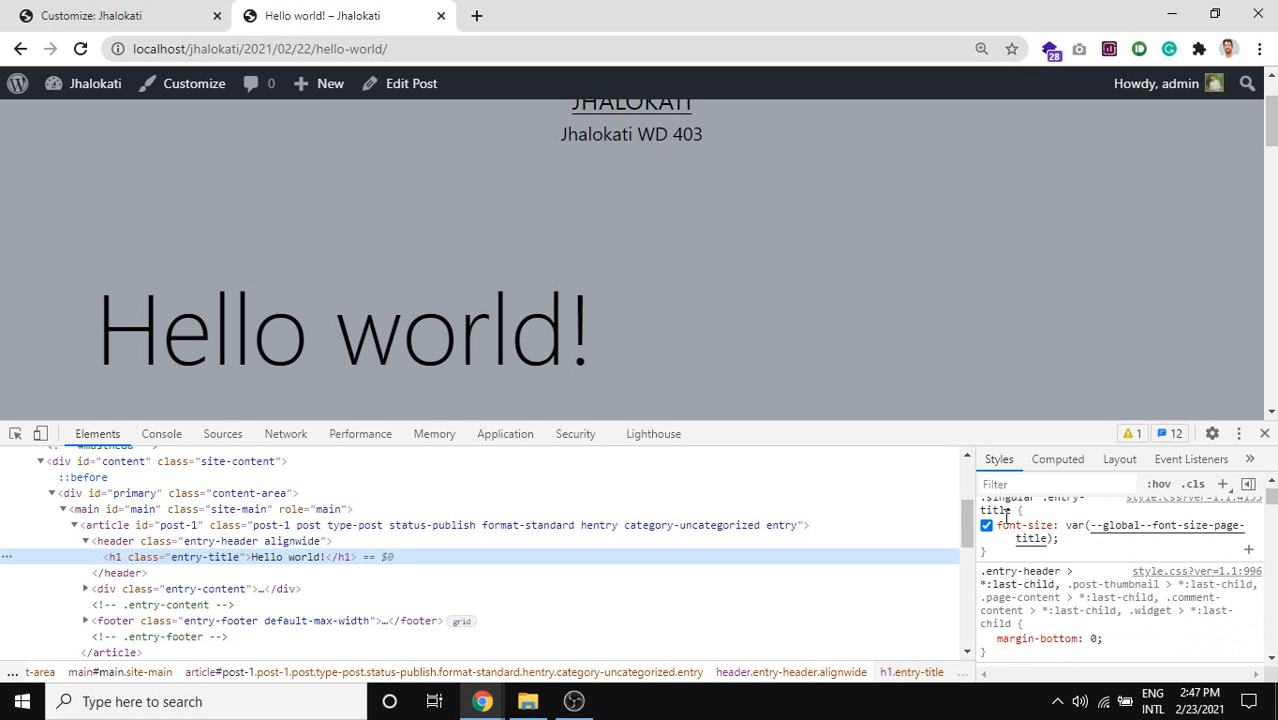
Add 'color: red' to the .singular .entry-title rule.
left_click(1006, 516)
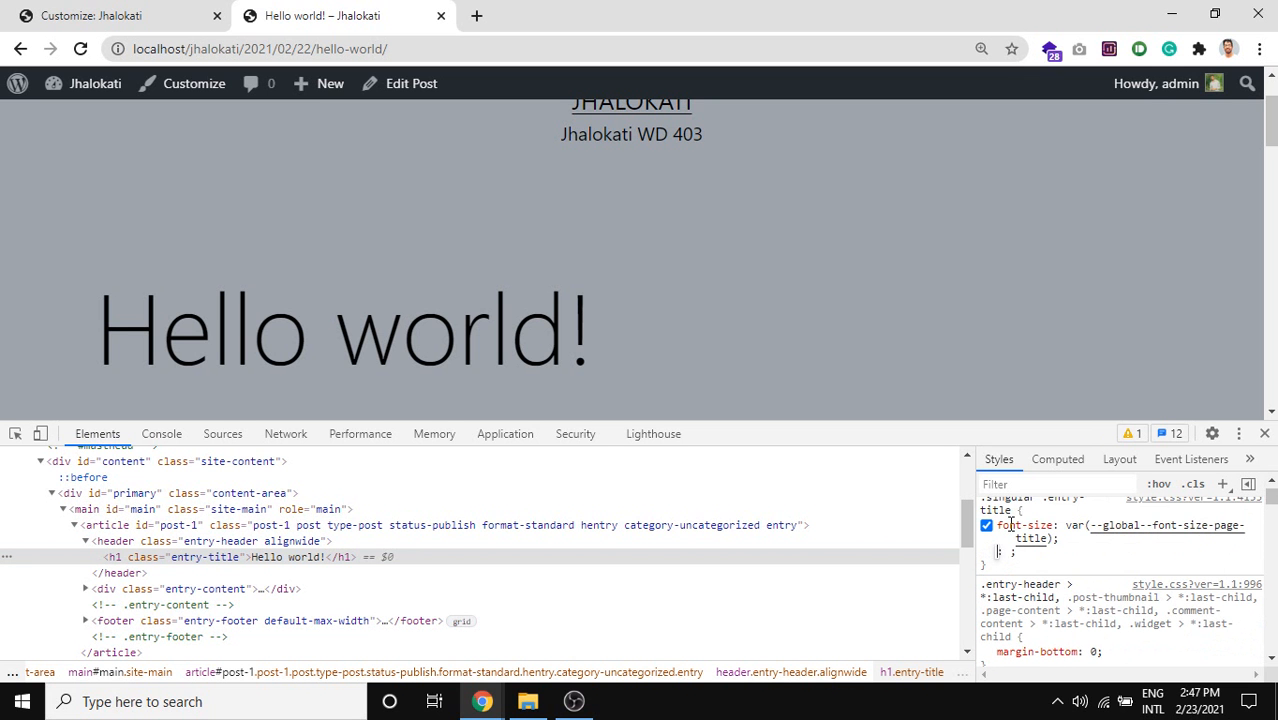
key("Tab")
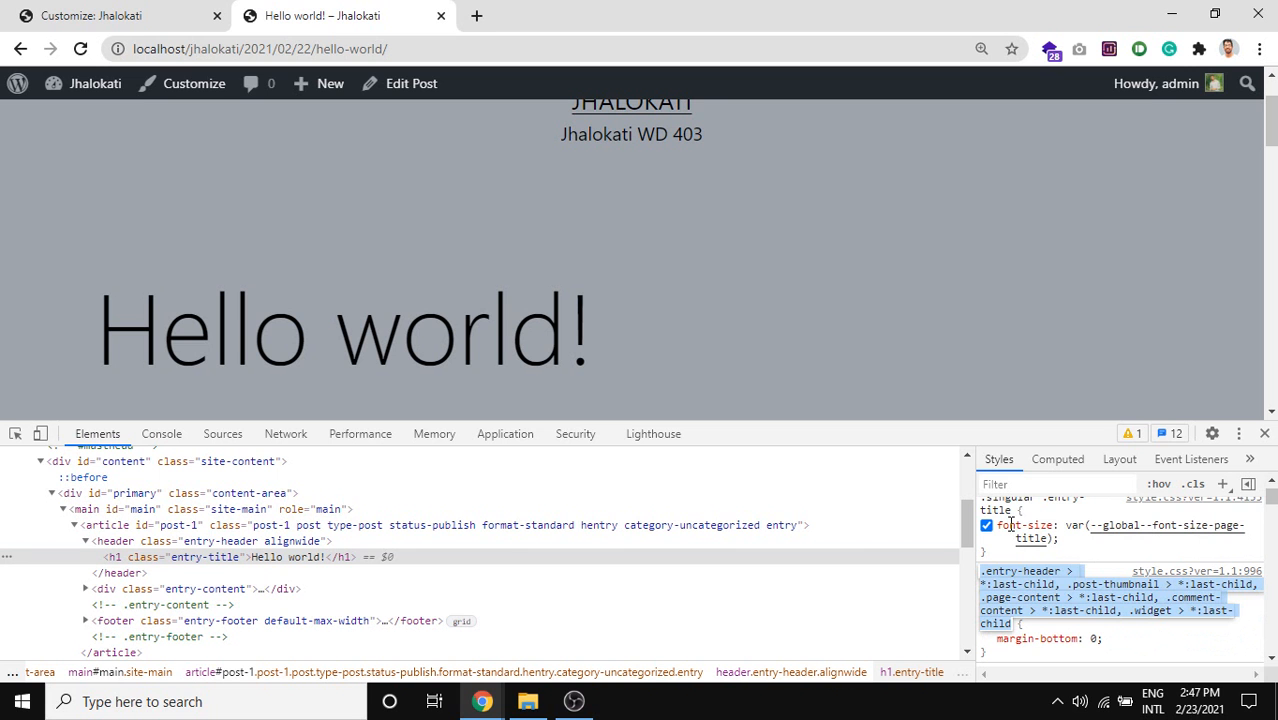
left_click(1004, 527)
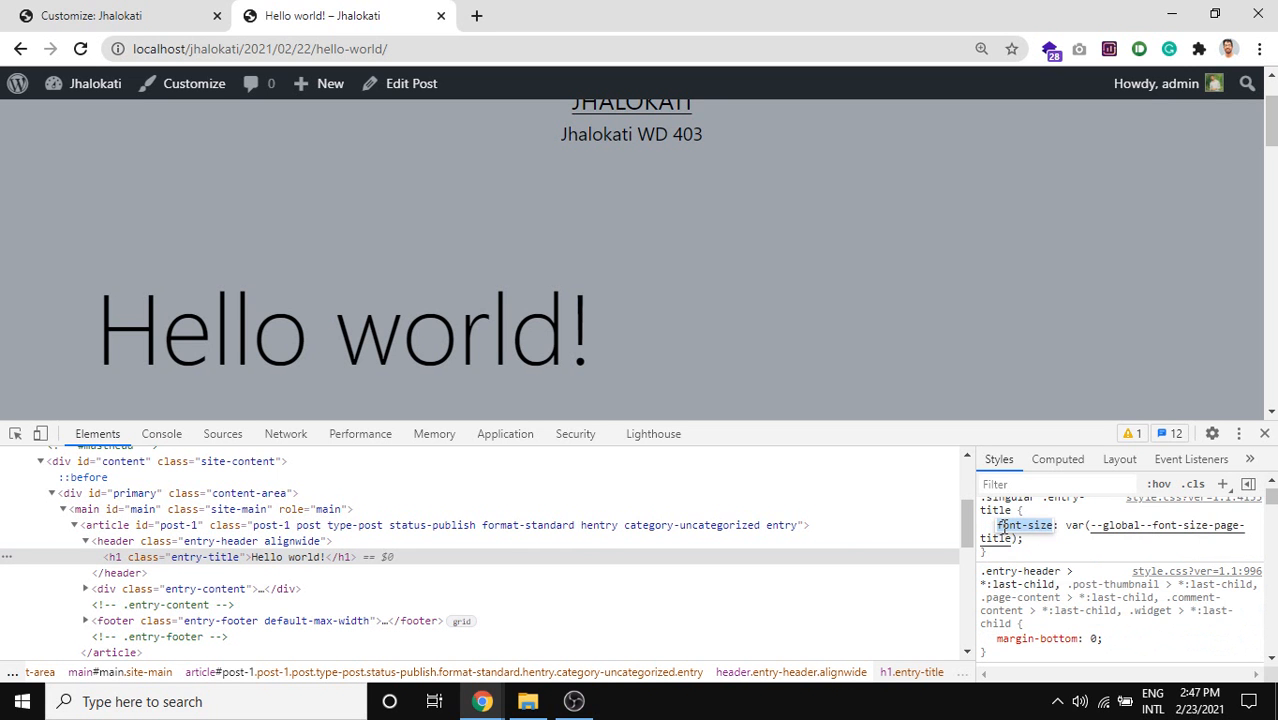
key("Tab")
key("Tab")
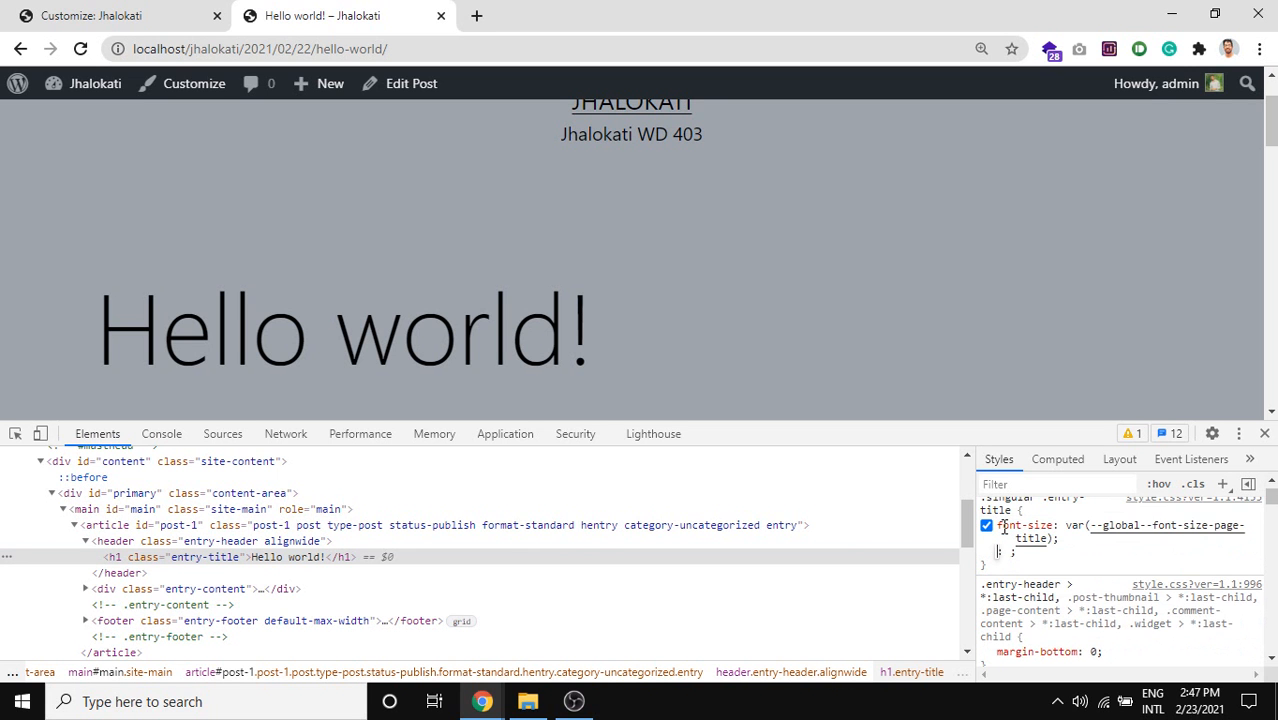
type("co:")
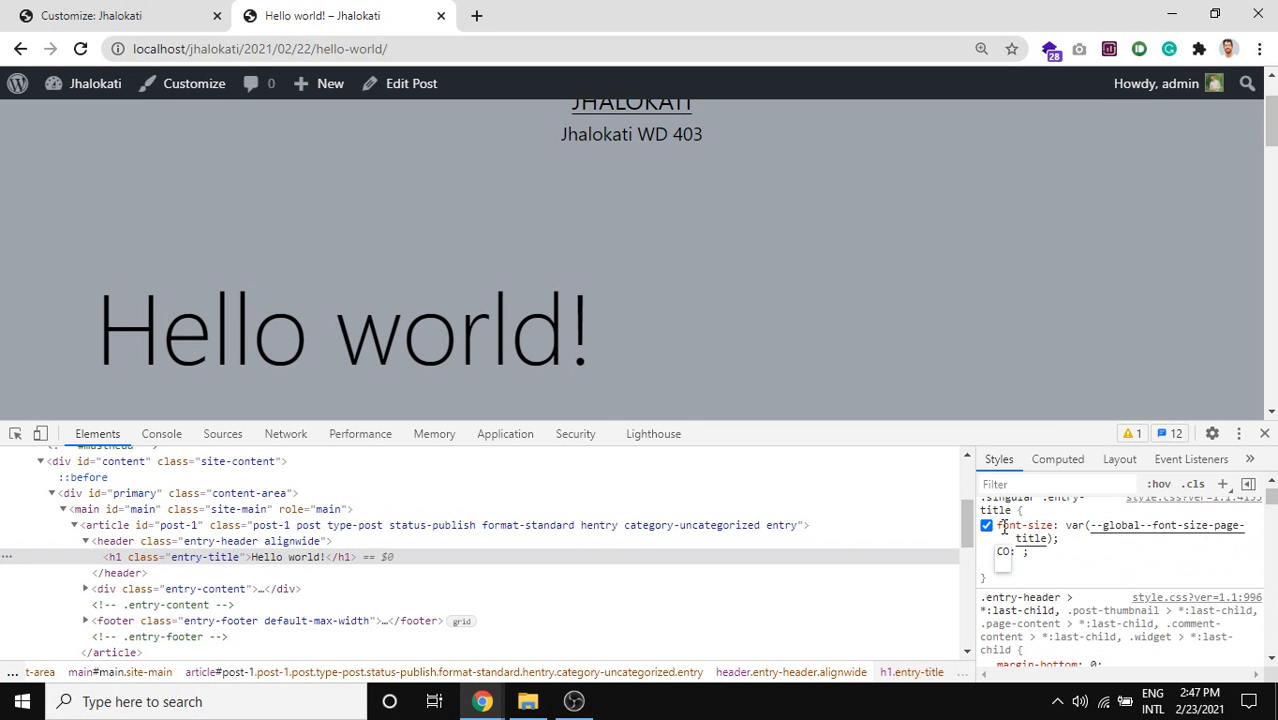
key("BackSpace")
type("color: re")
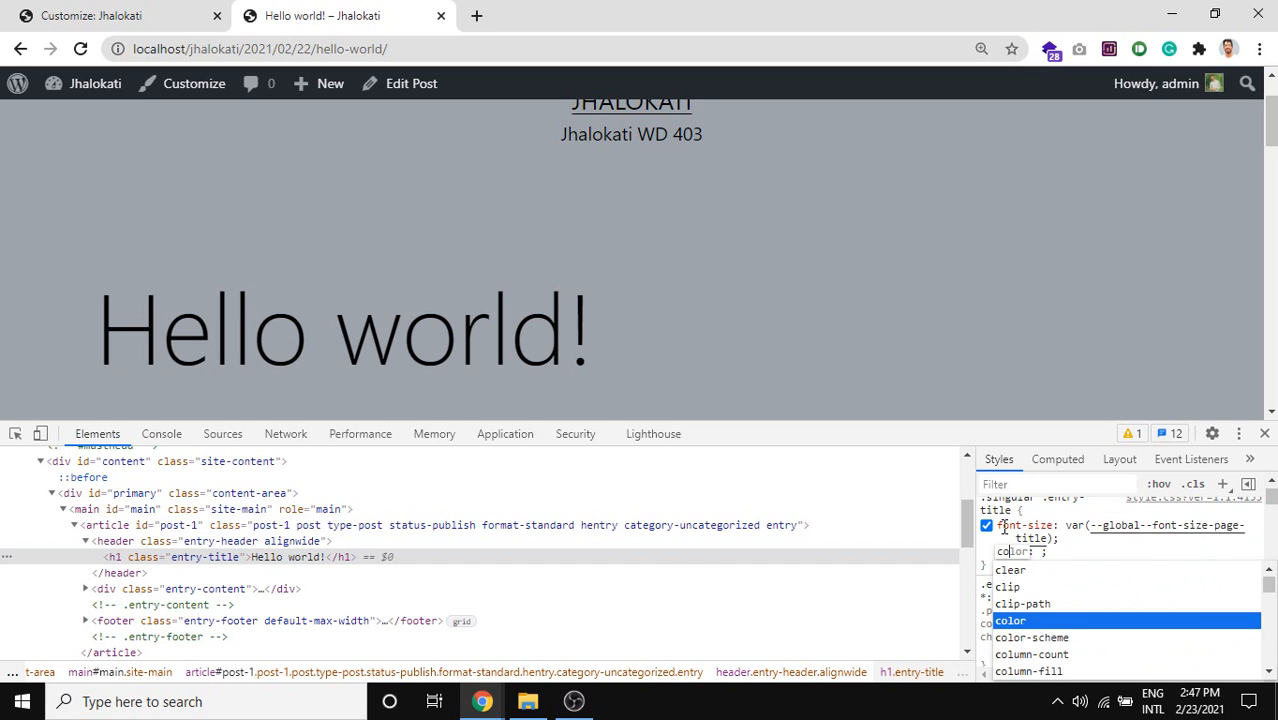
type("d")
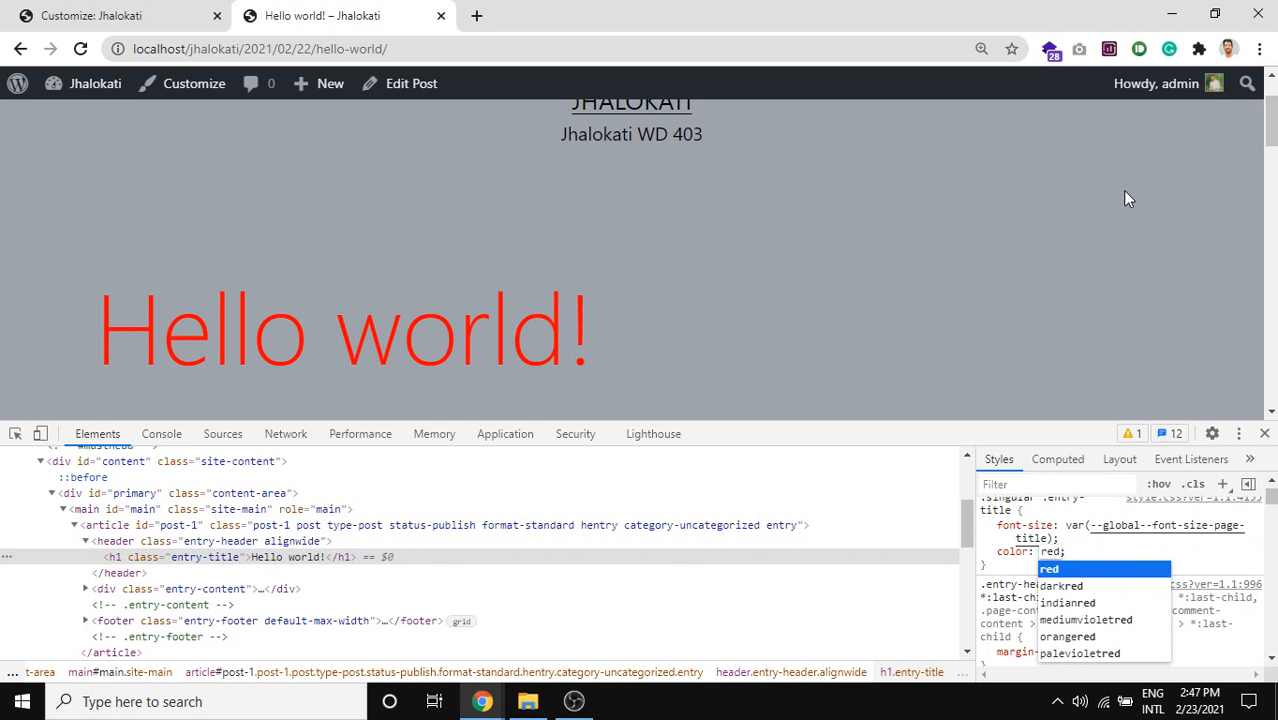
left_click_drag(990, 566, 980, 508)
left_click(50, 10)
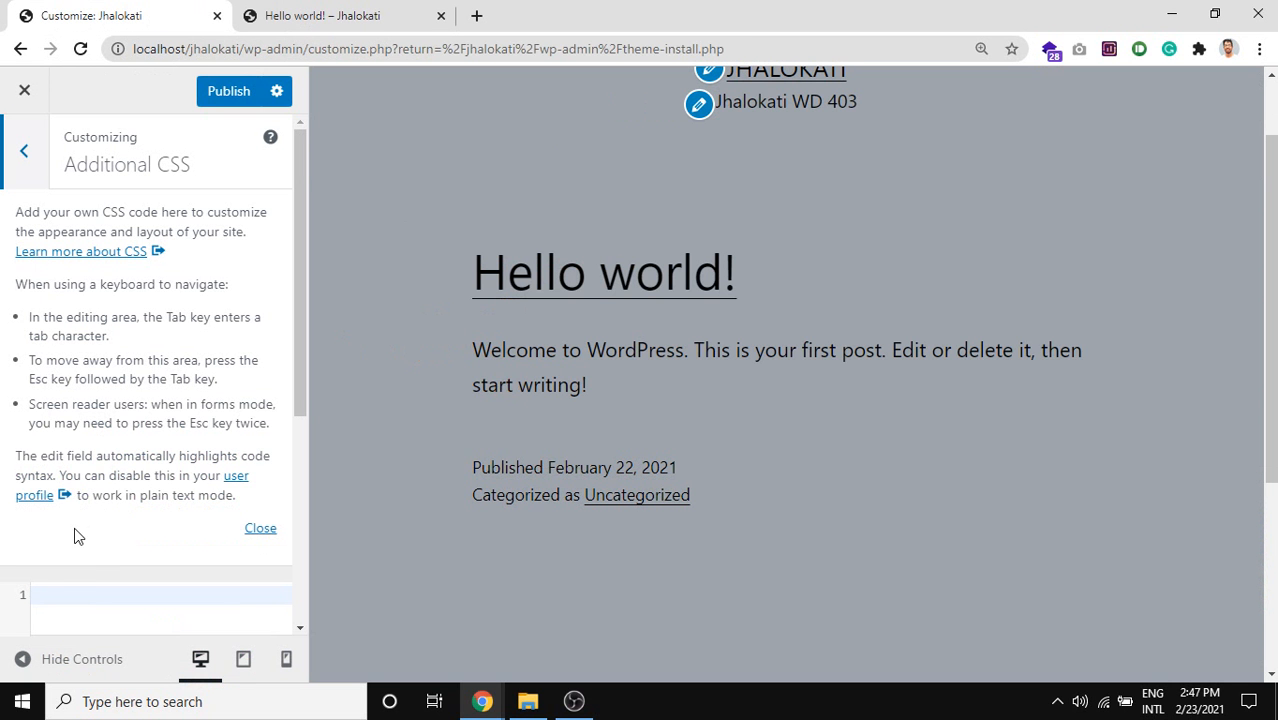
Exit Additional CSS, close the Hello world! tab, and go Back to prompt 'Leave site?'.
left_click(70, 588)
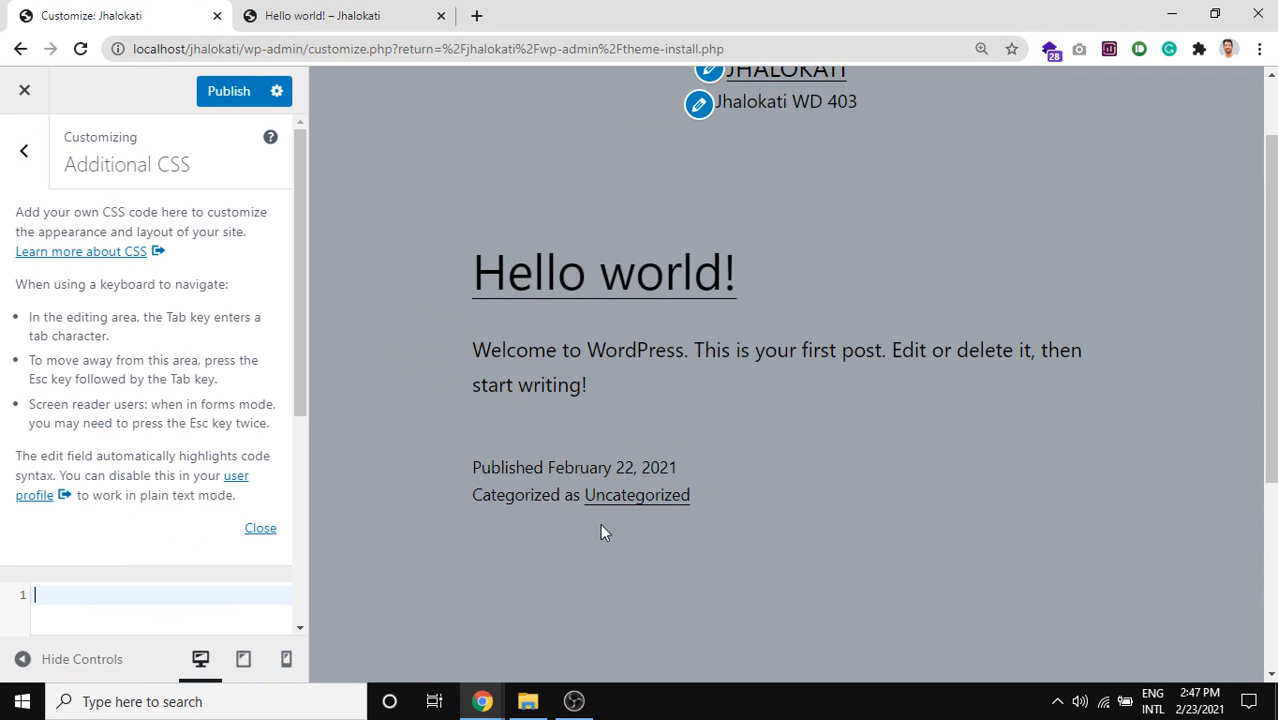
left_click(19, 178)
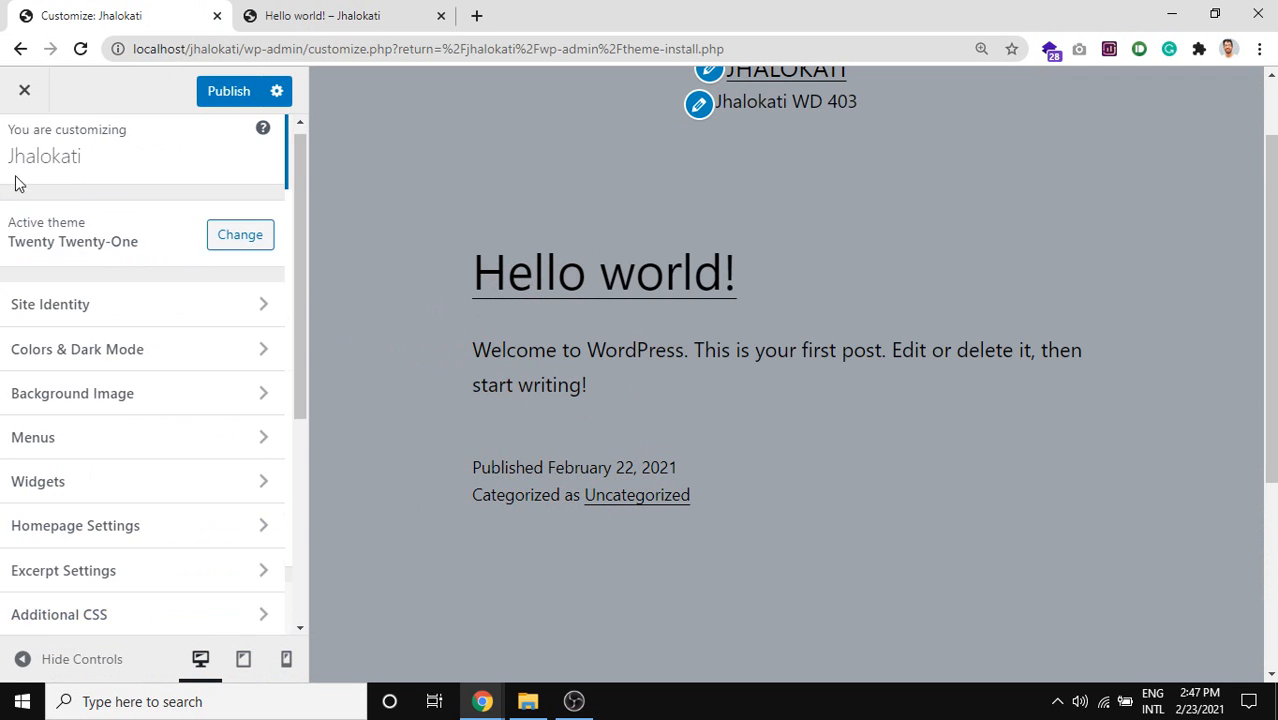
middle_click(346, 8)
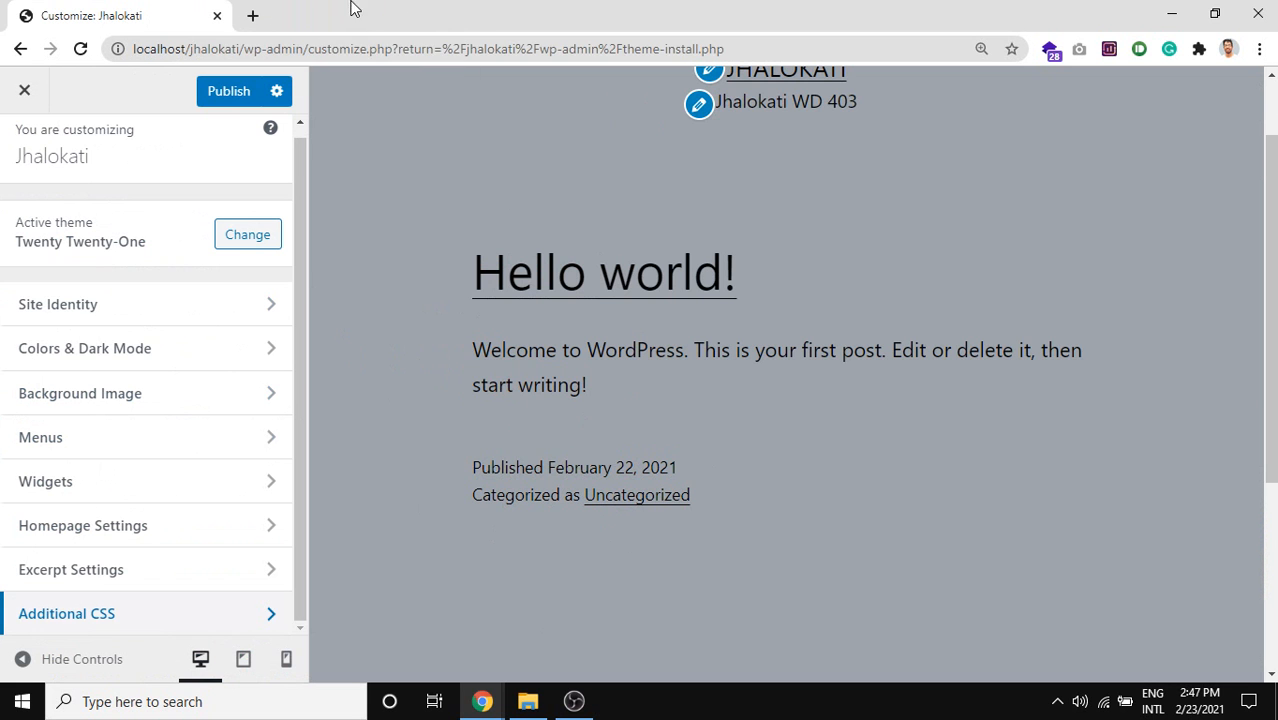
left_click(19, 48)
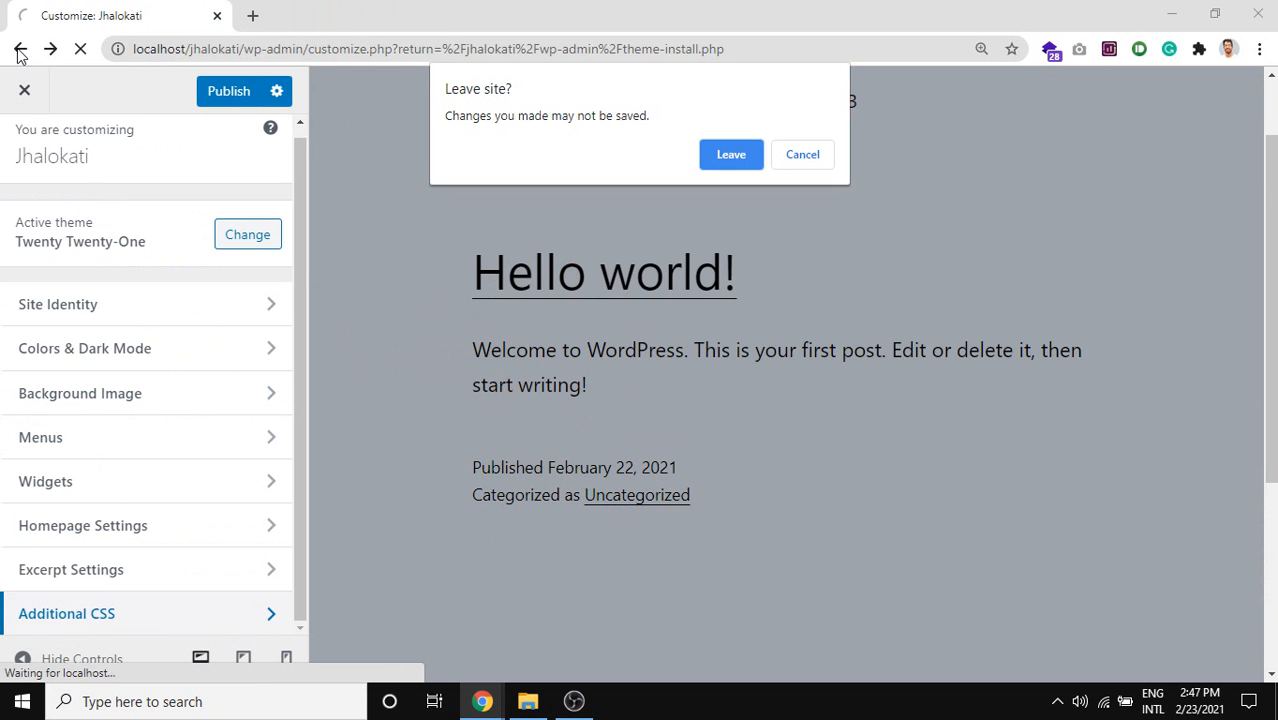
Confirm leaving the Customizer and try a screen capture of the Appearance menu entries.
left_click(731, 154)
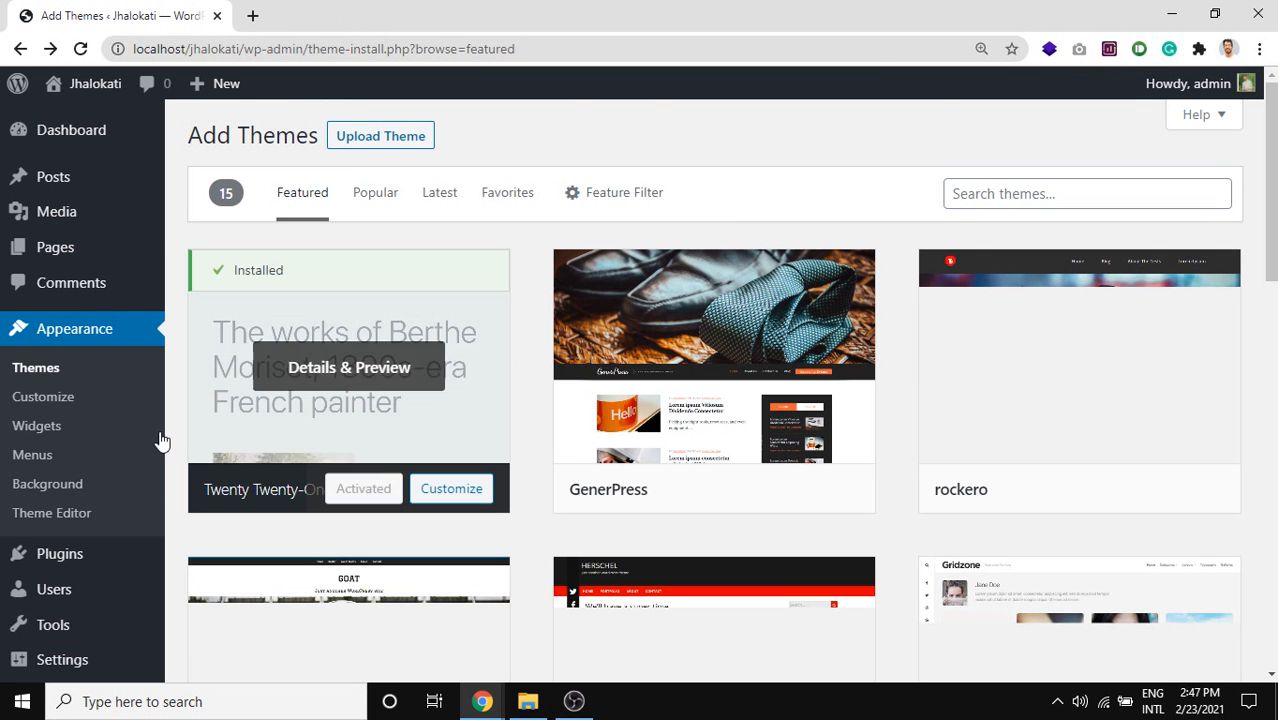
scroll(157, 333, "down", 1)
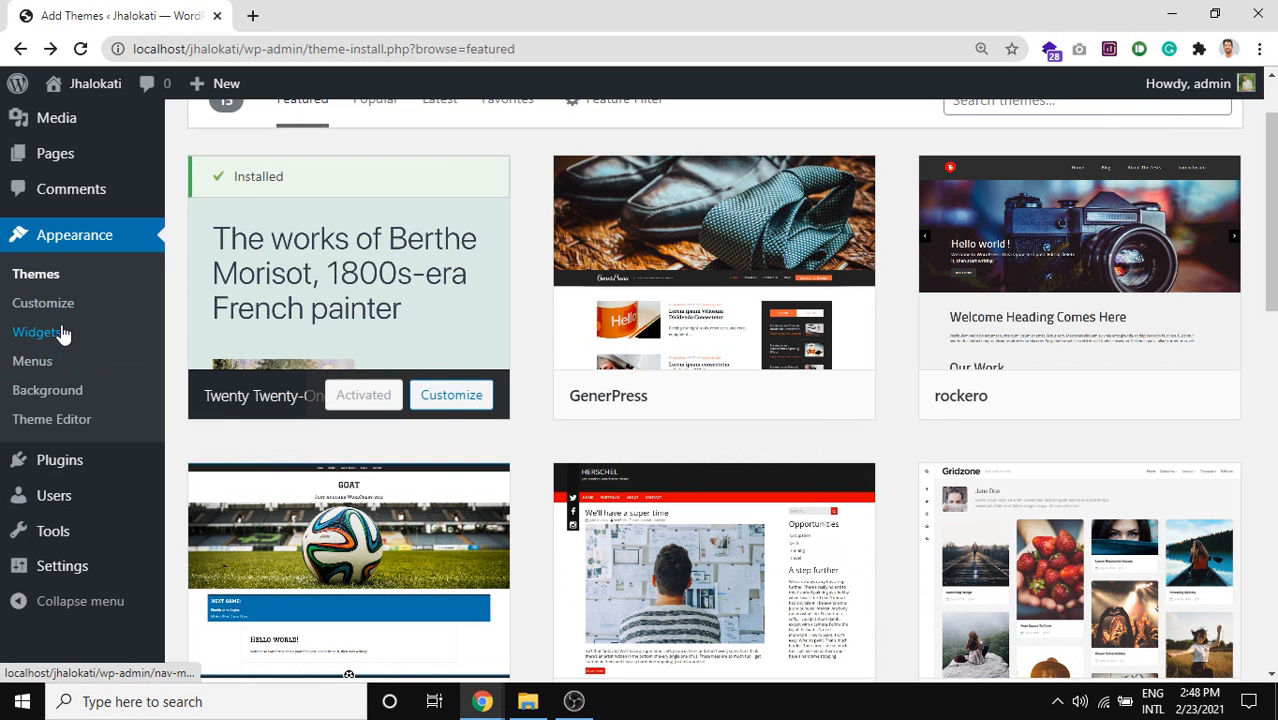
key("super+shift+s")
mouse_move(1, 315)
left_mouse_down()
mouse_move(89, 343)
mouse_move(74, 391)
left_mouse_up()
key("Escape")
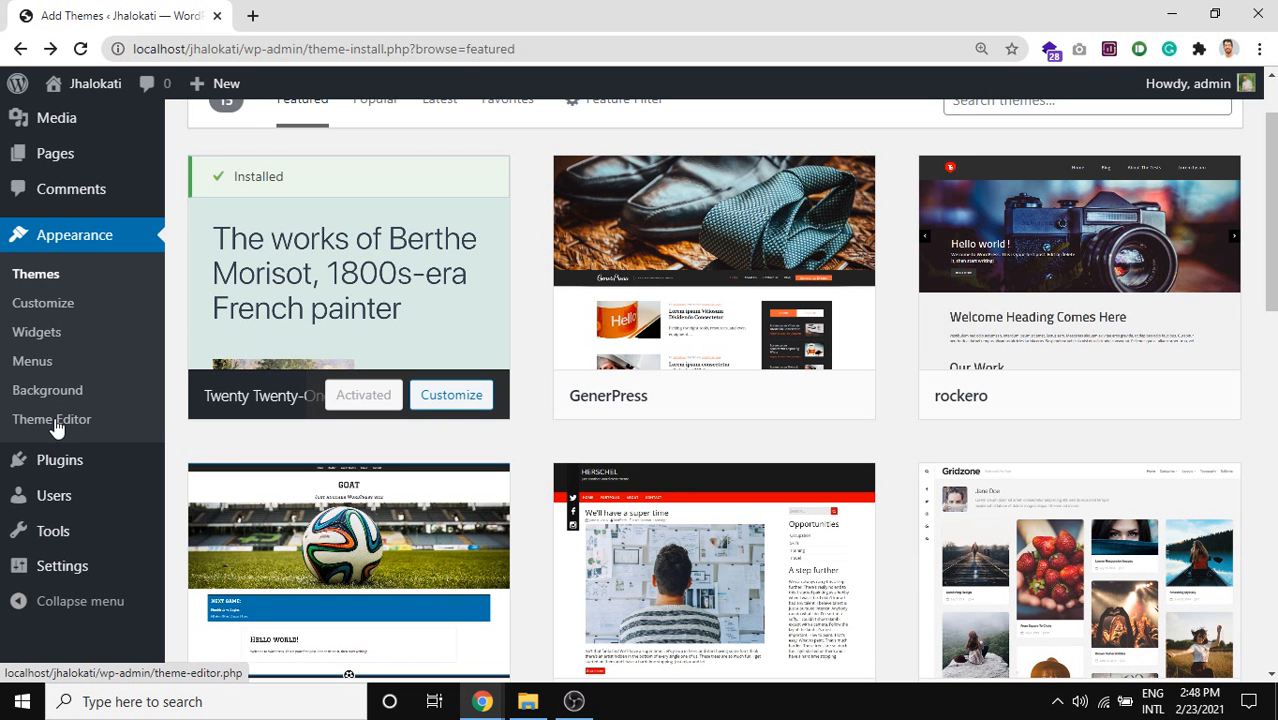
Open Appearance > Theme Editor in a new tab showing Twenty Twenty-One's style.css.
middle_click(57, 426)
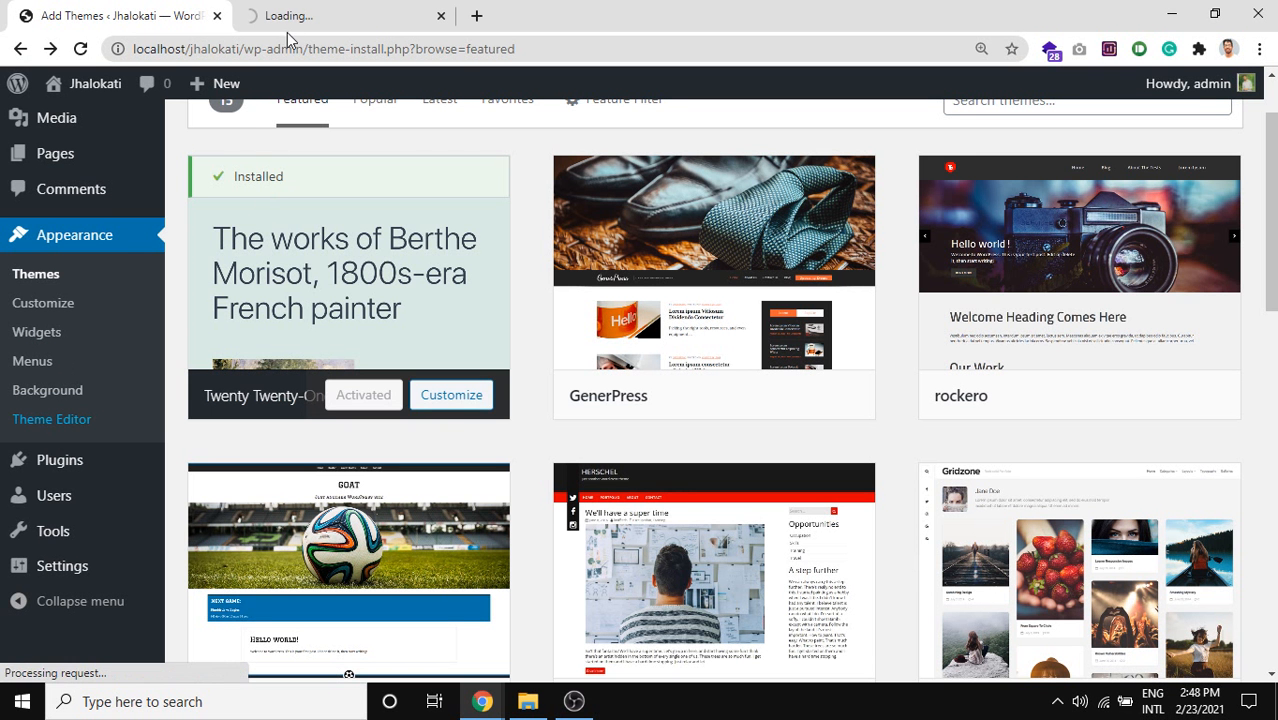
left_click(310, 8)
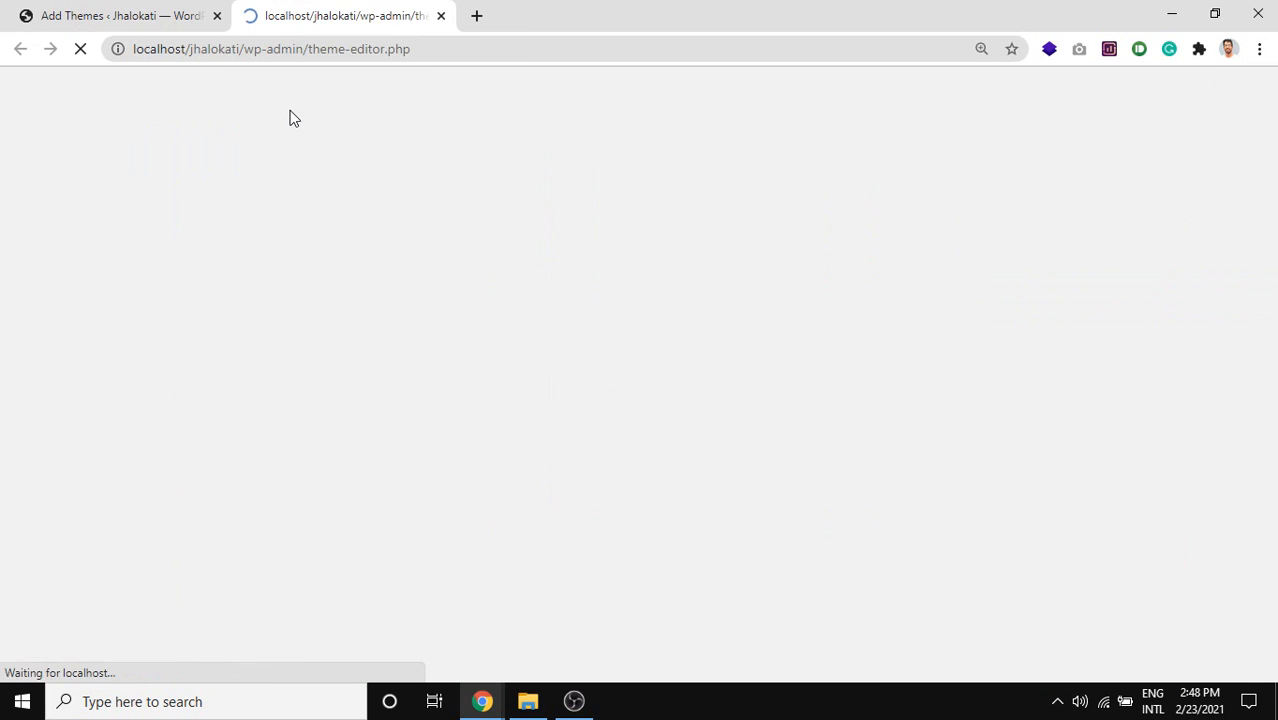
left_click(155, 8)
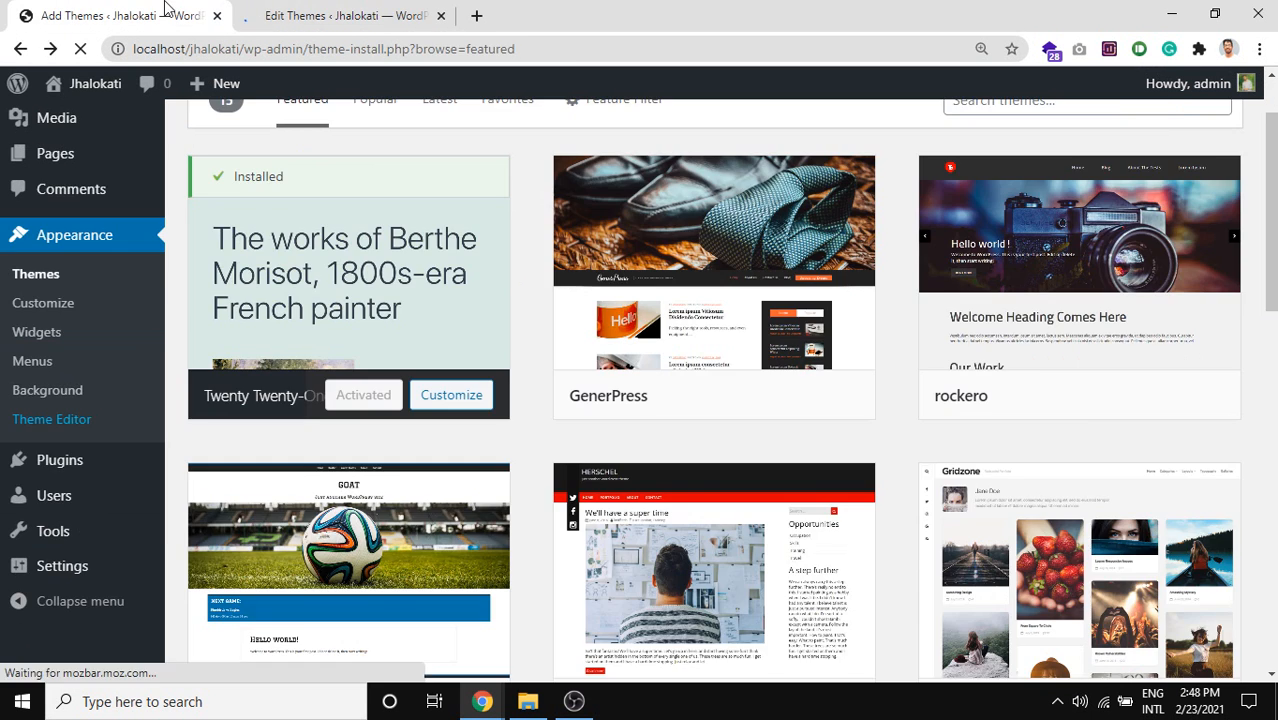
left_click(278, 8)
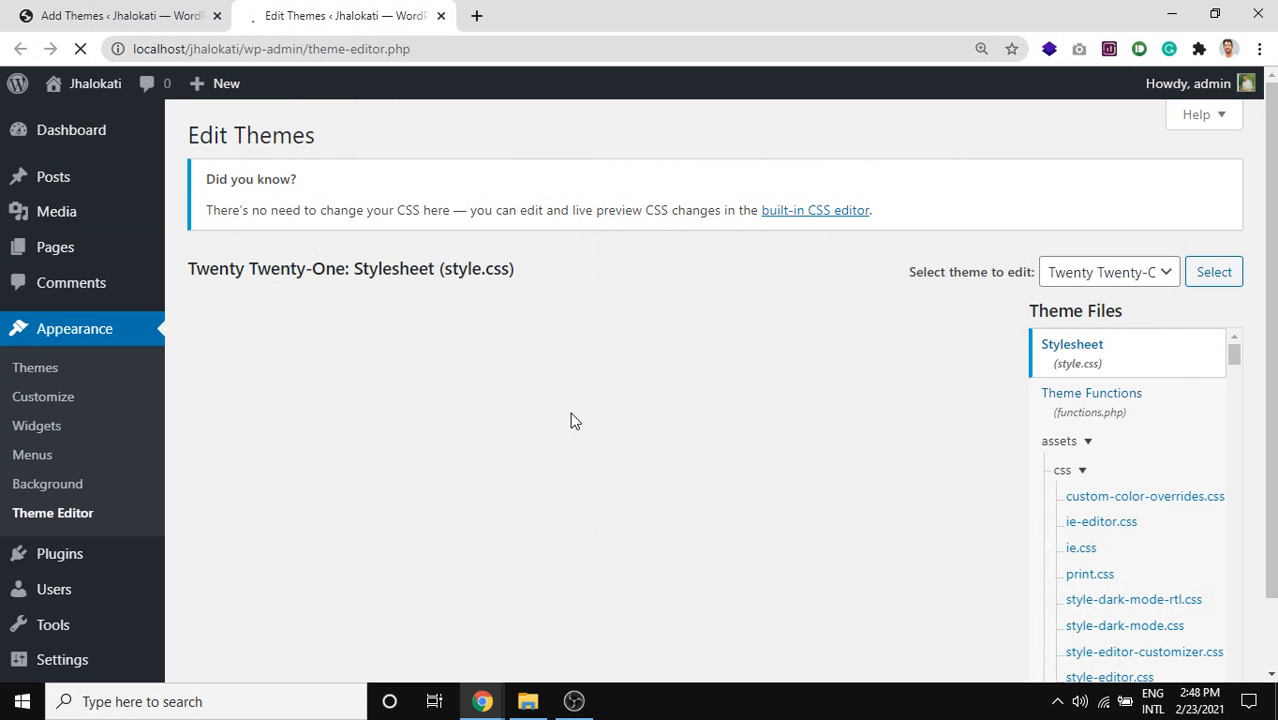
scroll(572, 419, "down", 1)
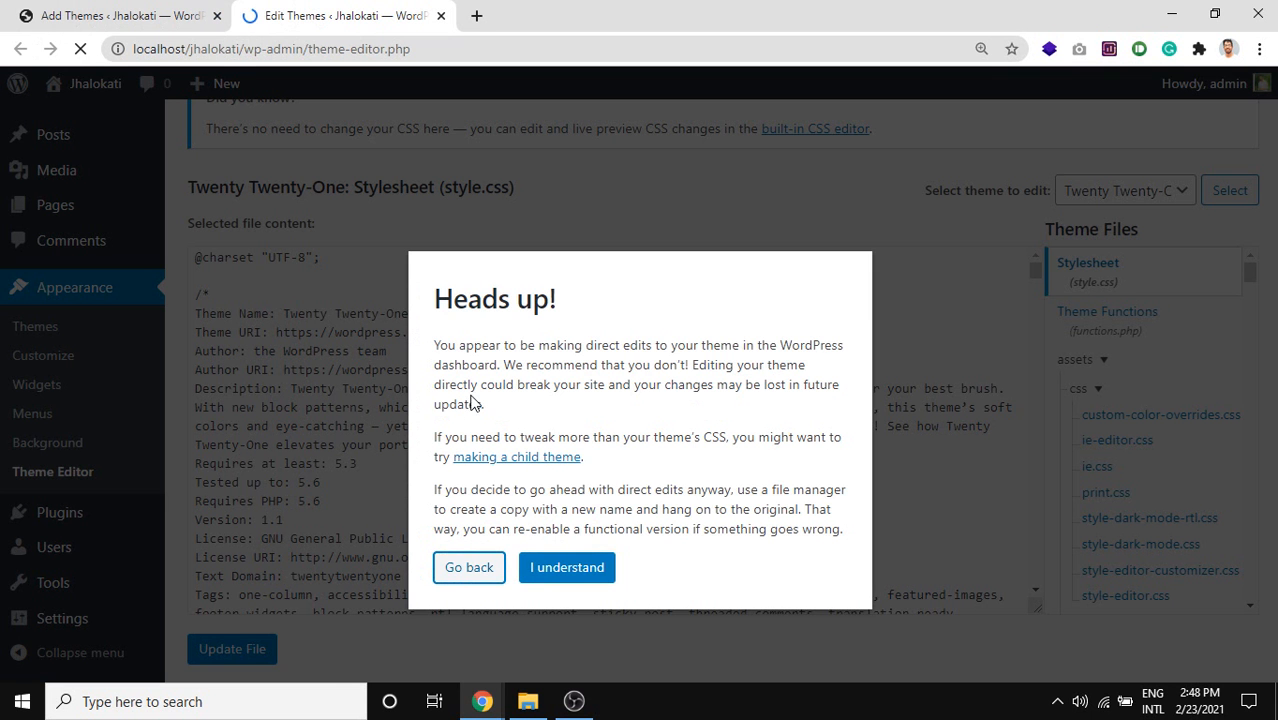
Accept the 'Heads up!' warning and scroll through style.css.
left_click(548, 567)
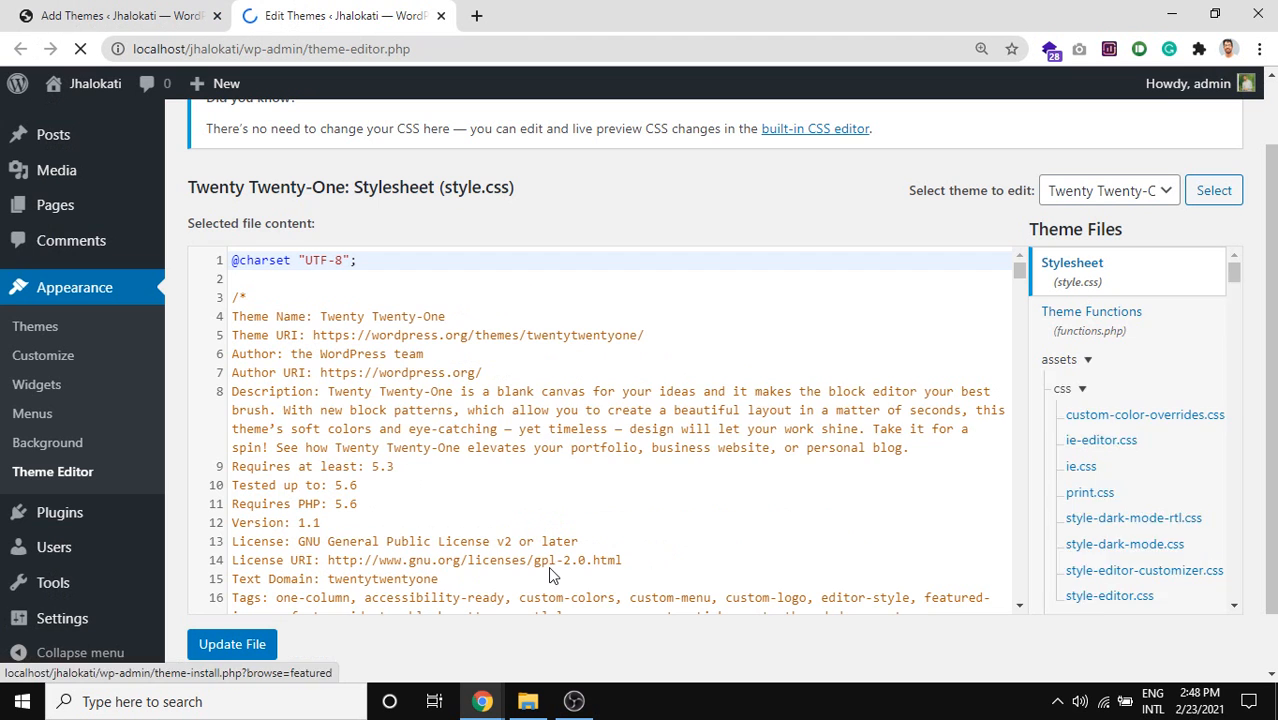
left_click(452, 391)
scroll(463, 372, "down", 2)
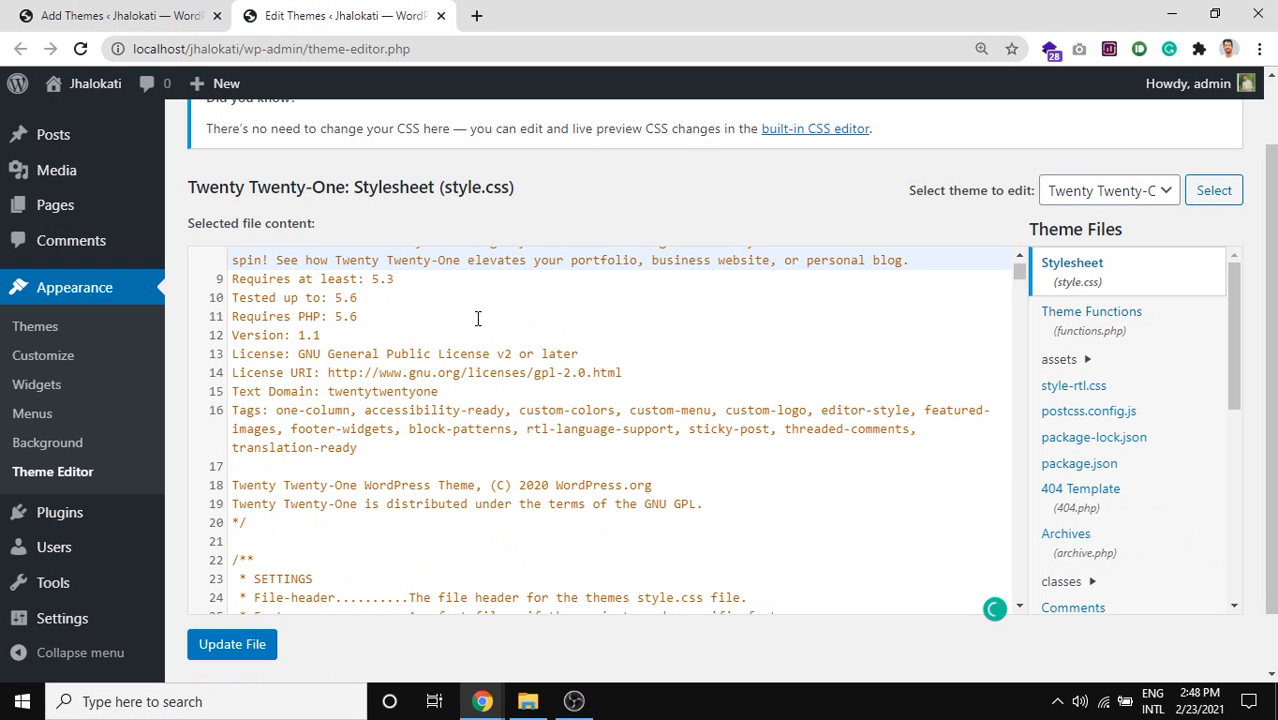
scroll(477, 318, "down", 2)
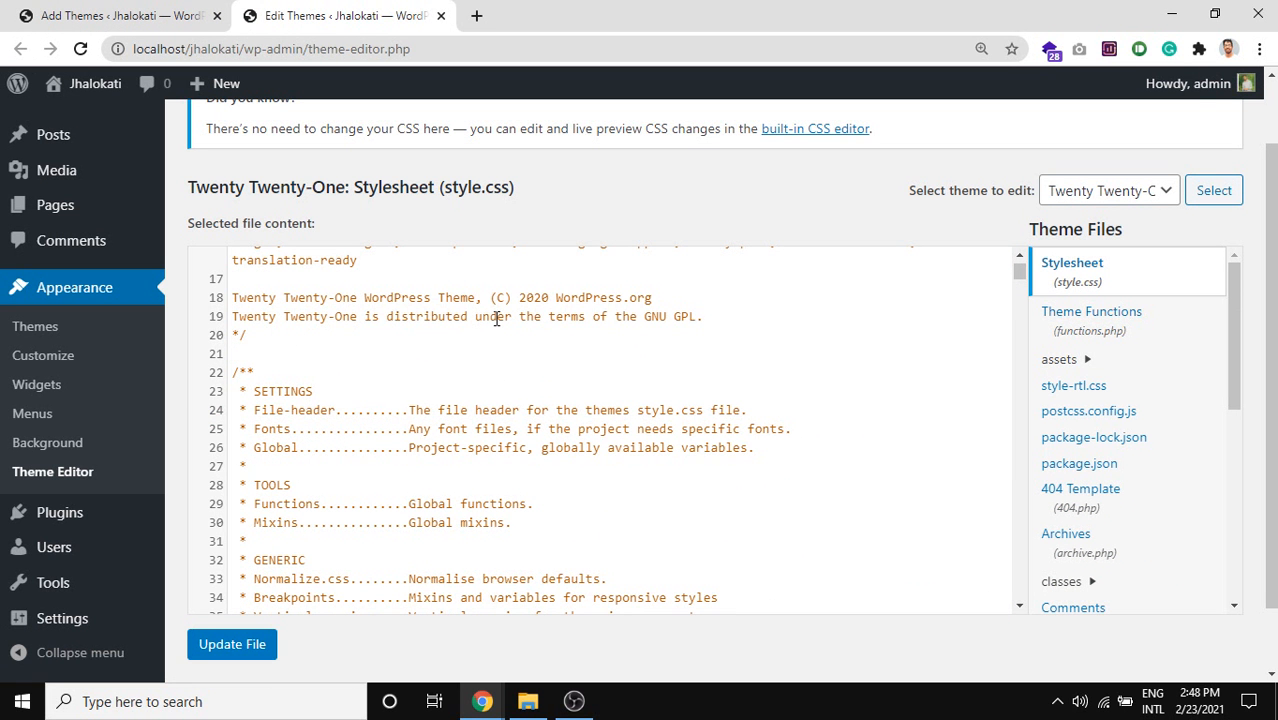
scroll(497, 318, "down", 5)
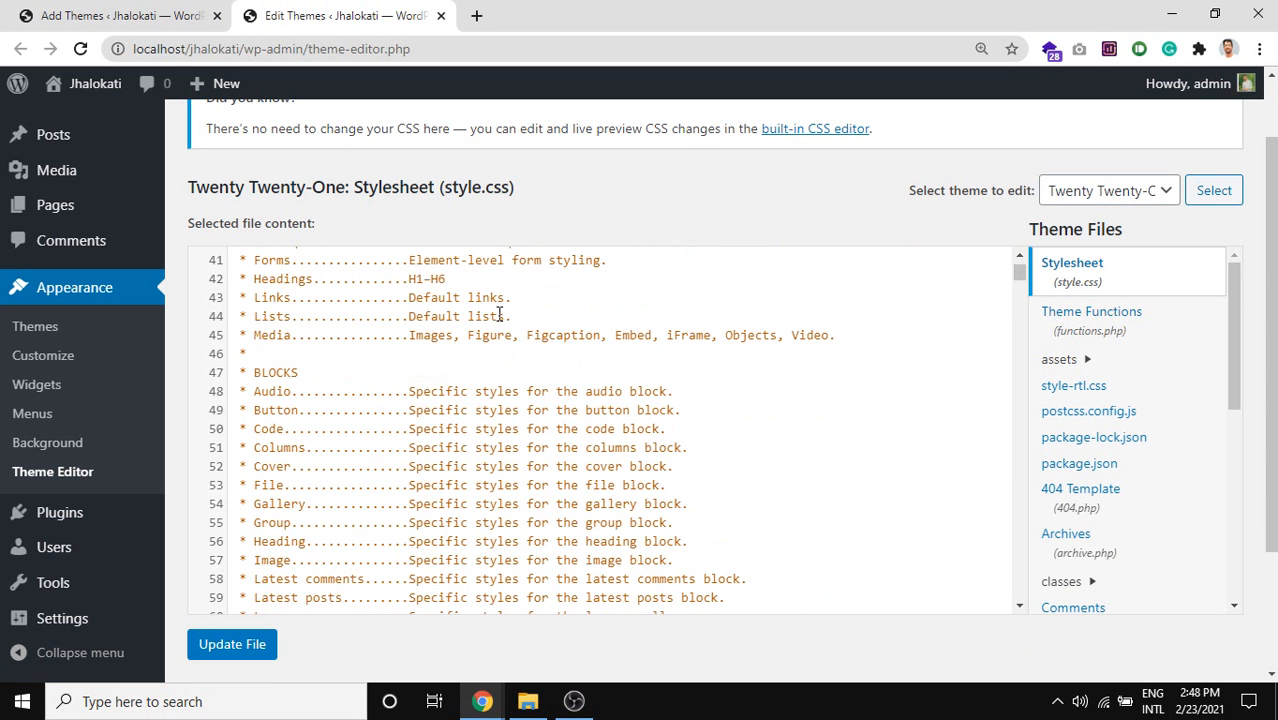
scroll(504, 315, "down", 8)
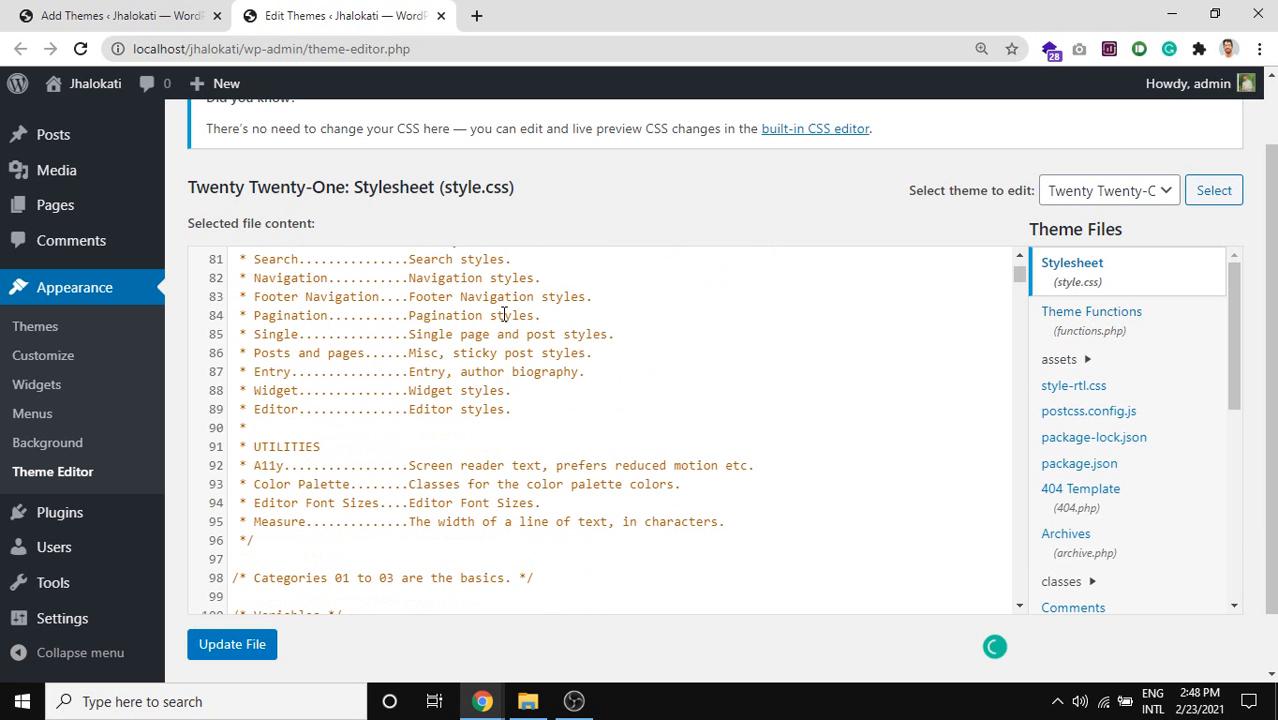
scroll(504, 315, "down", 3)
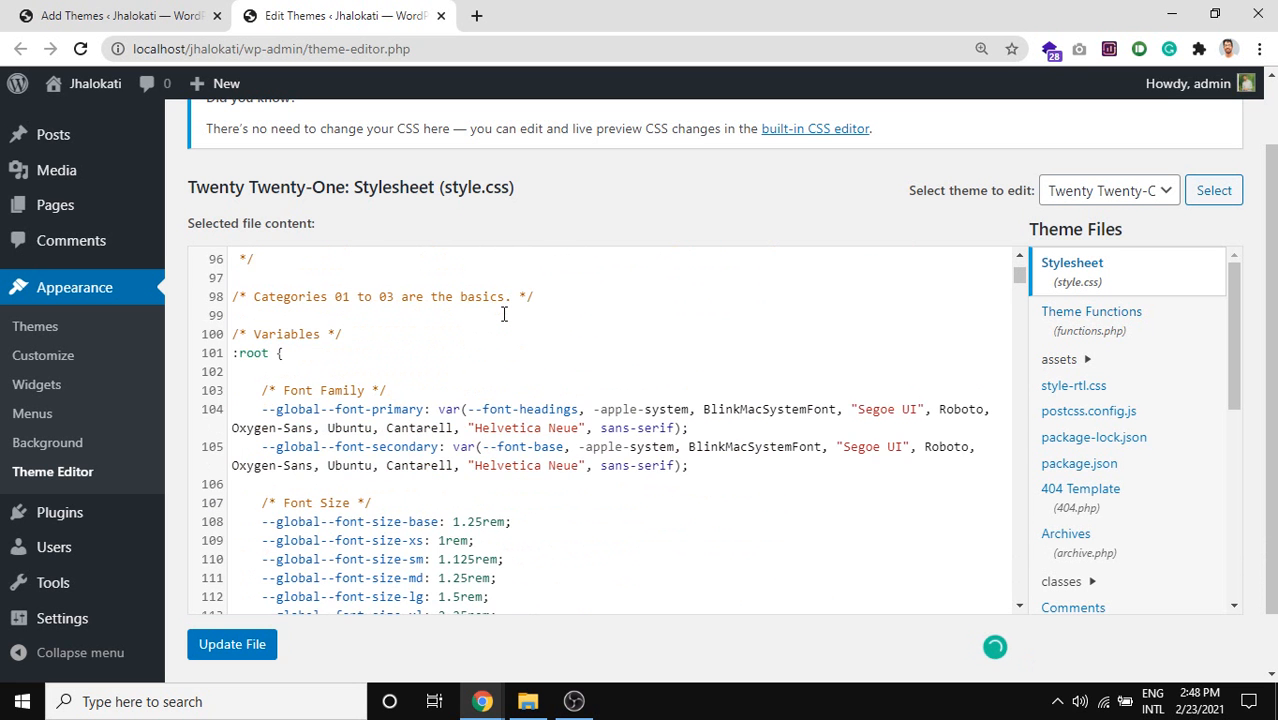
scroll(504, 315, "down", 2)
scroll(638, 329, "up", 20)
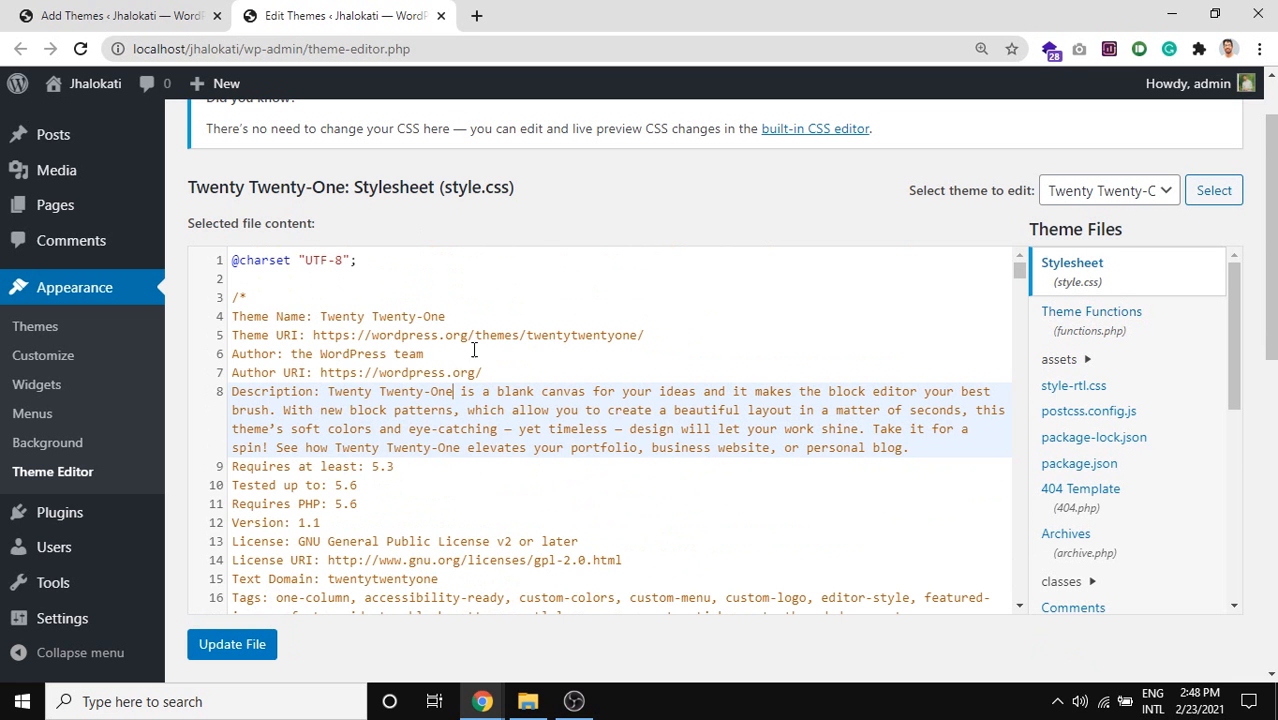
scroll(474, 350, "down", 20)
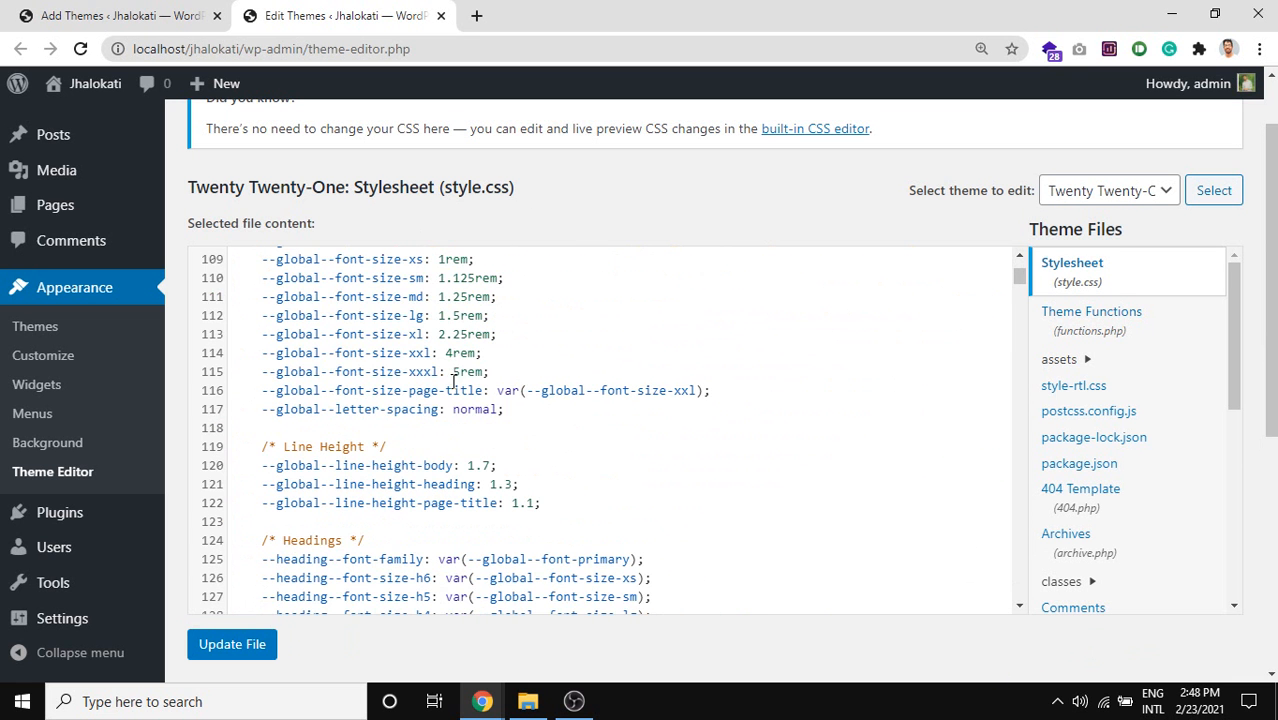
scroll(409, 404, "down", 17)
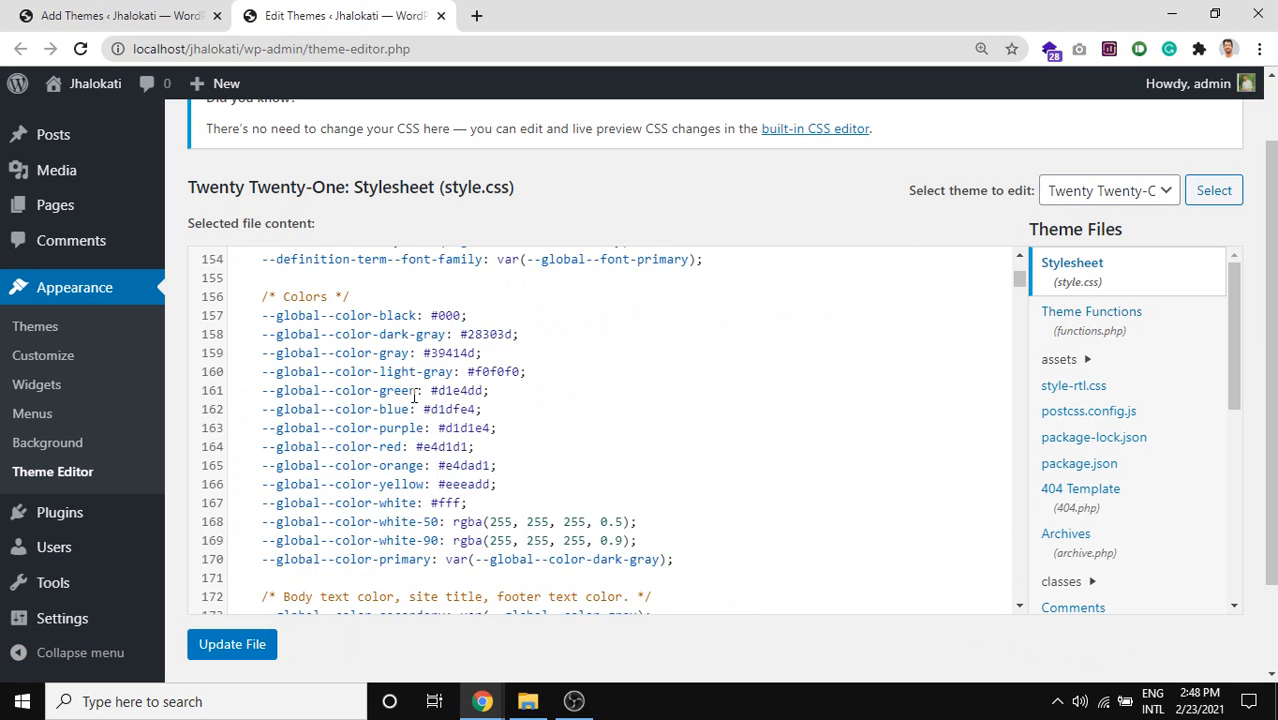
scroll(414, 395, "down", 7)
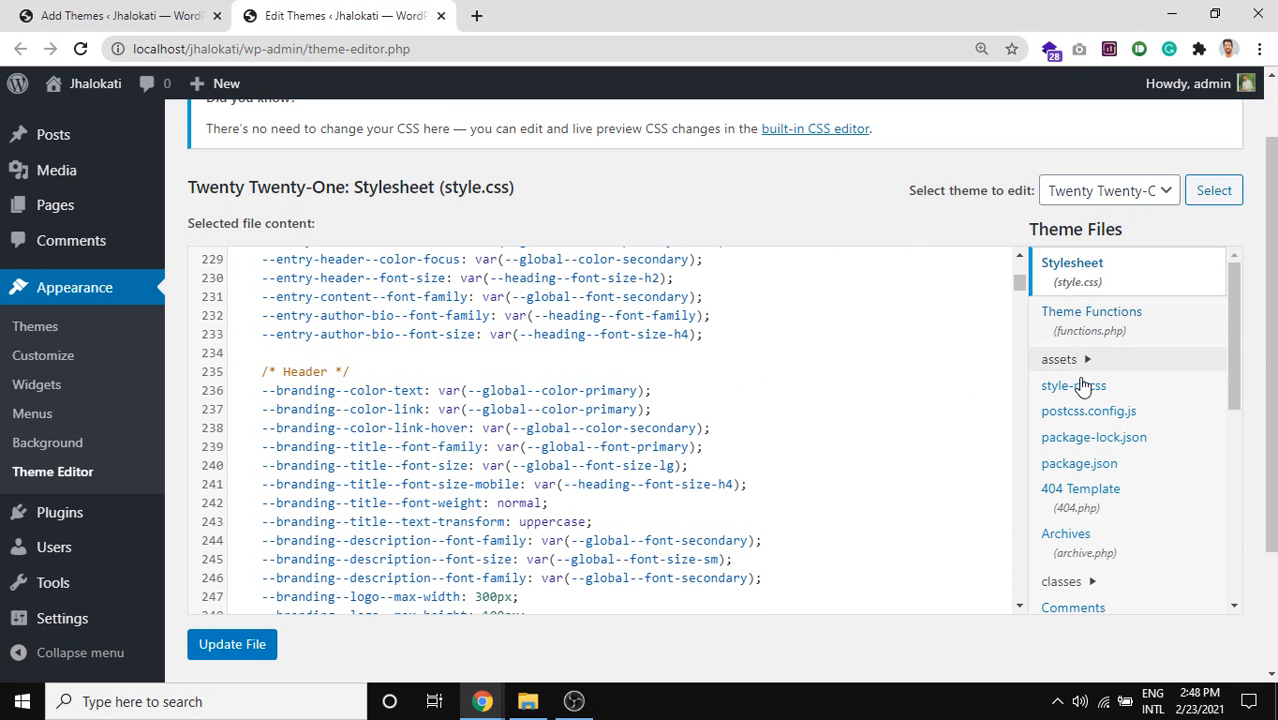
scroll(1090, 395, "down", 2)
scroll(1098, 398, "down", 2)
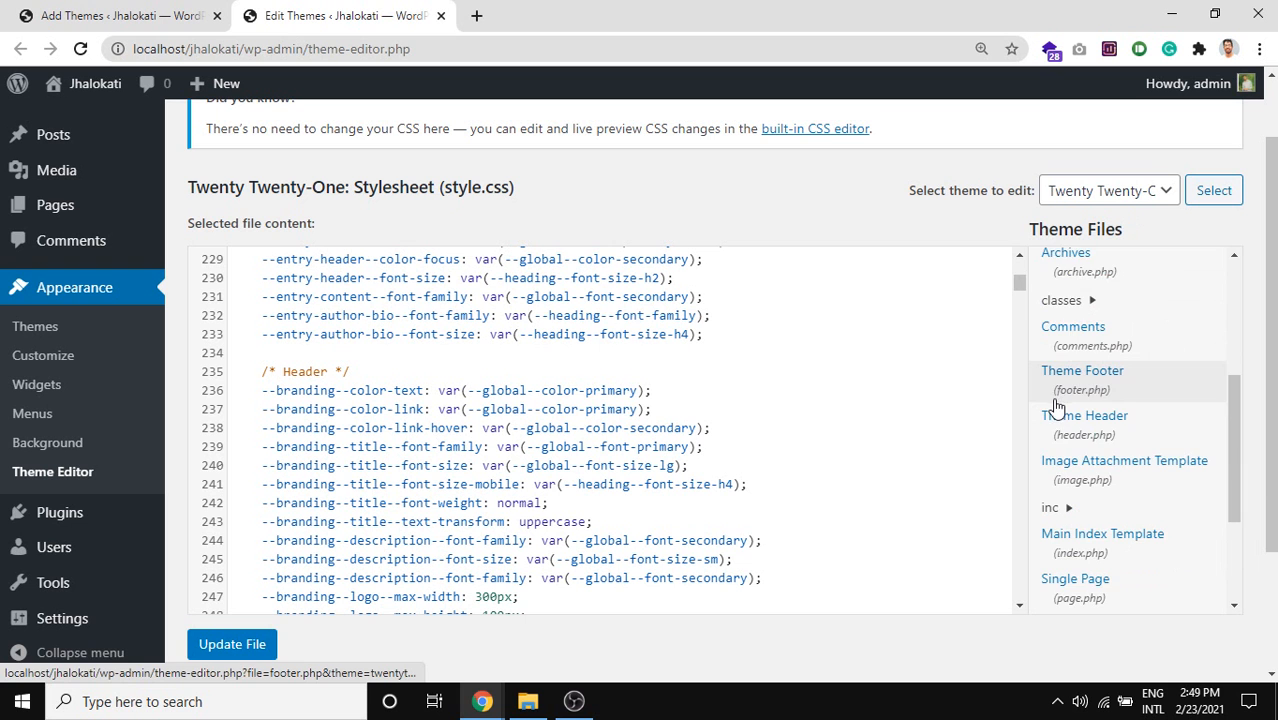
scroll(1057, 404, "up", 3)
scroll(1058, 404, "down", 1)
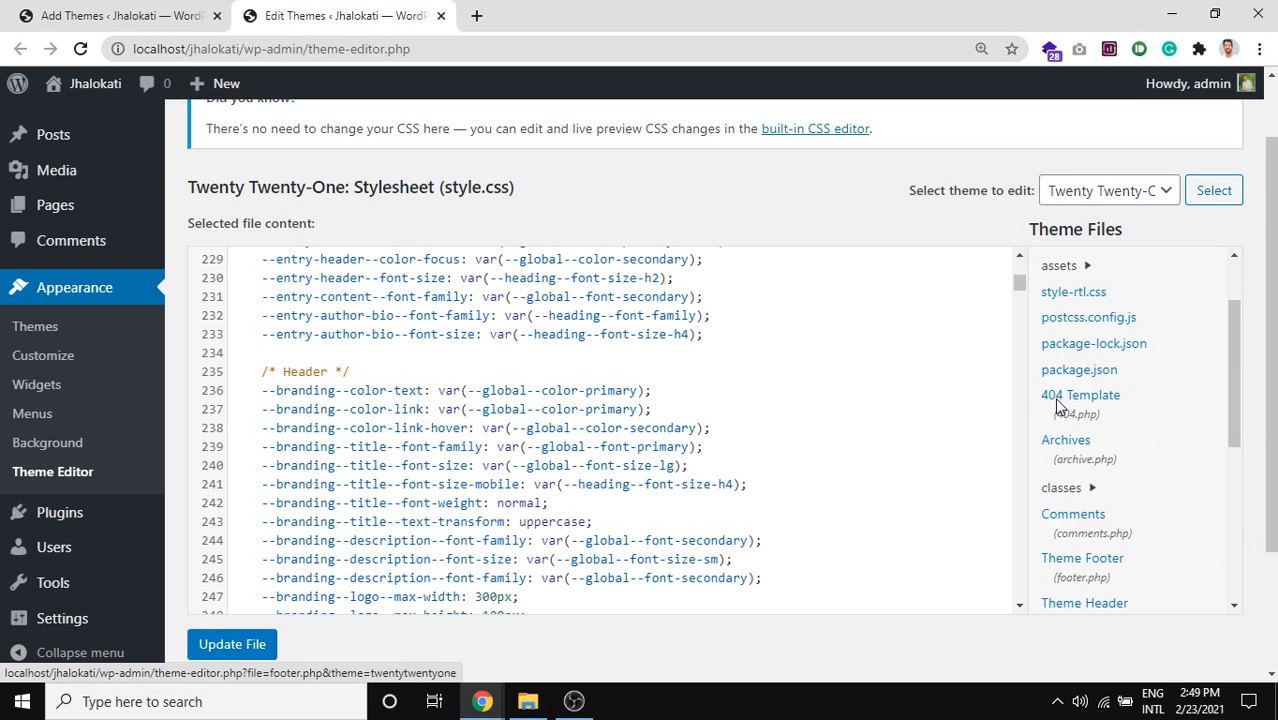
scroll(1060, 402, "up", 1)
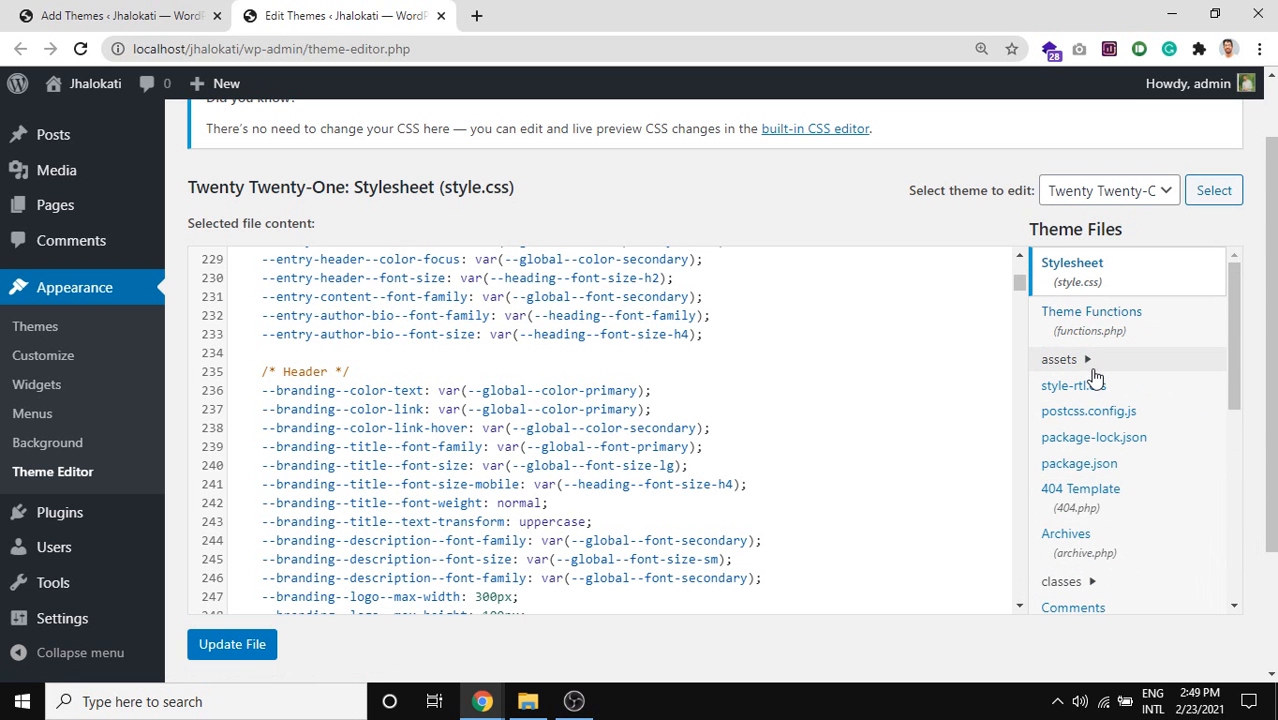
Expand and collapse the assets, css, js, sass and classes folders, then open comments.php.
left_click(1093, 368)
scroll(1093, 378, "down", 1)
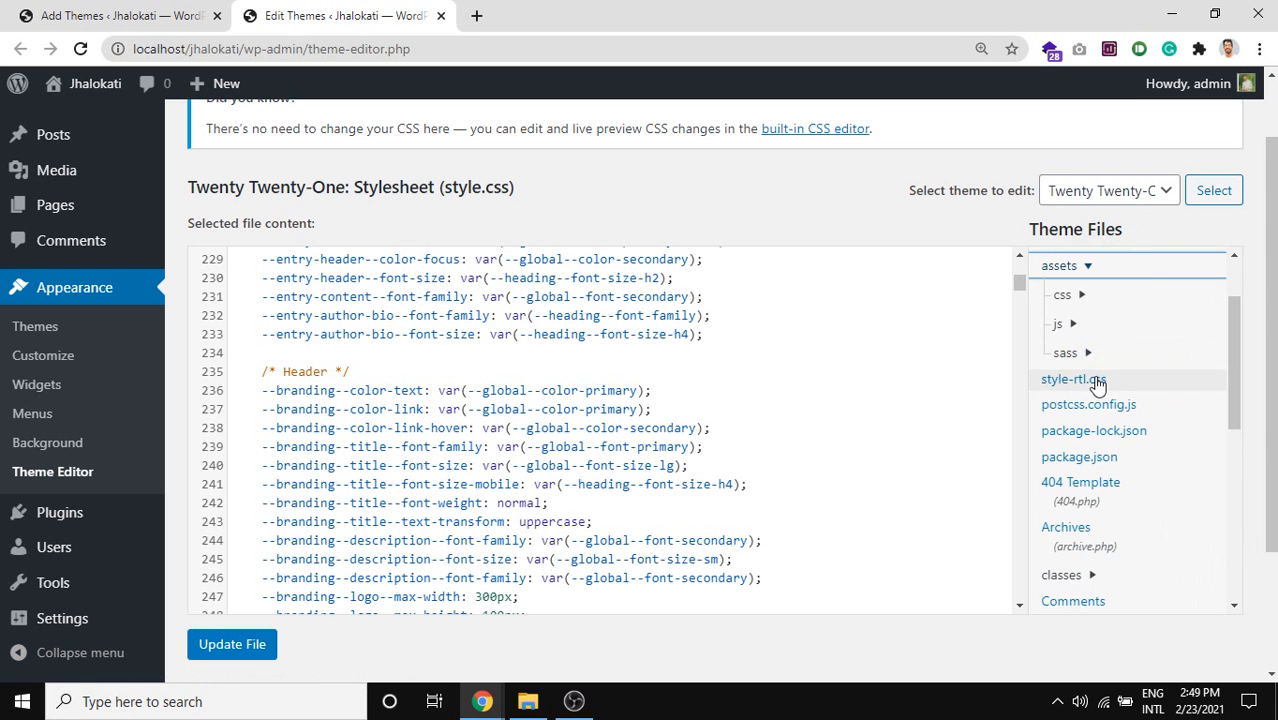
left_click(1063, 295)
left_click(1077, 308)
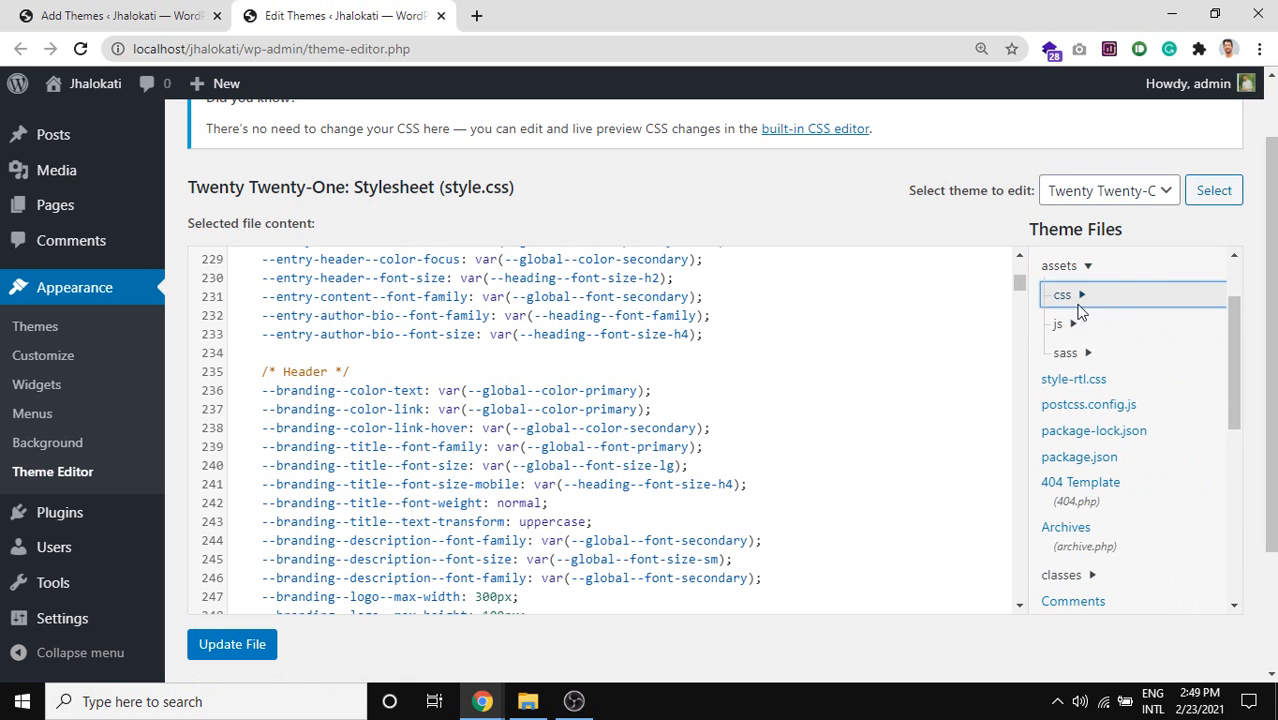
left_click(1085, 330)
left_click(1085, 330)
scroll(1089, 336, "down", 1)
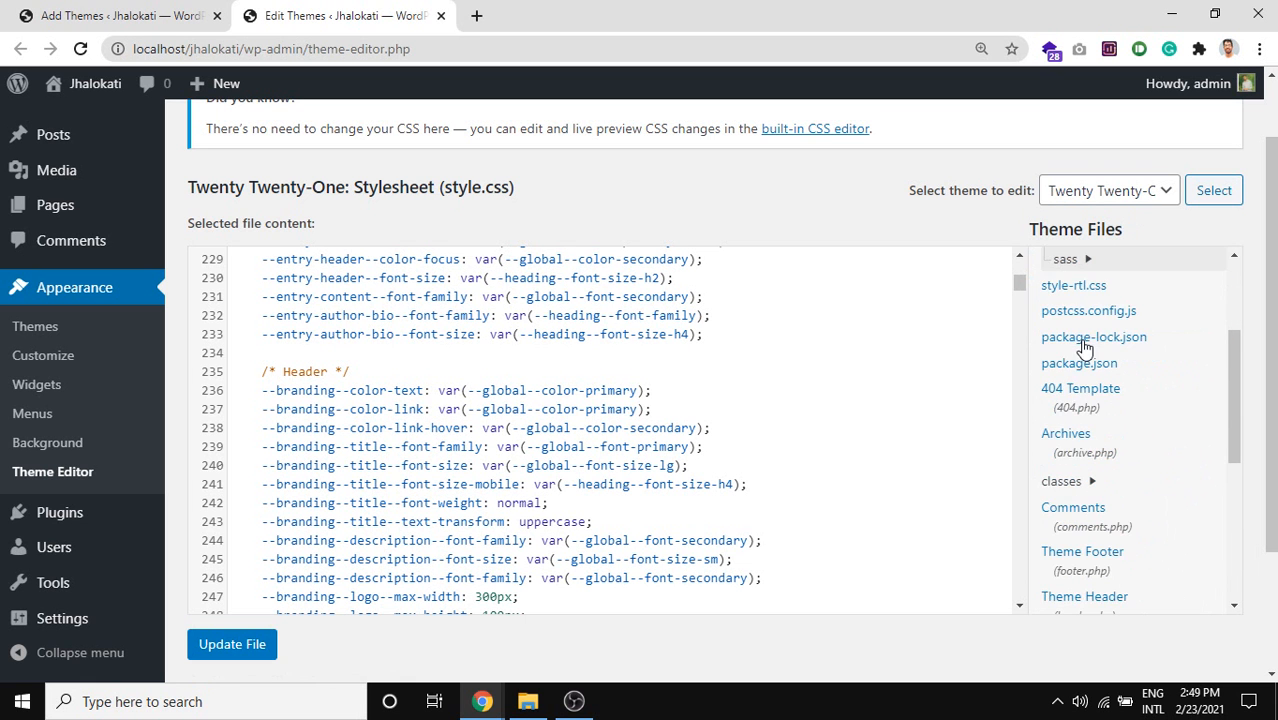
scroll(1091, 330, "up", 1)
left_click(1091, 355)
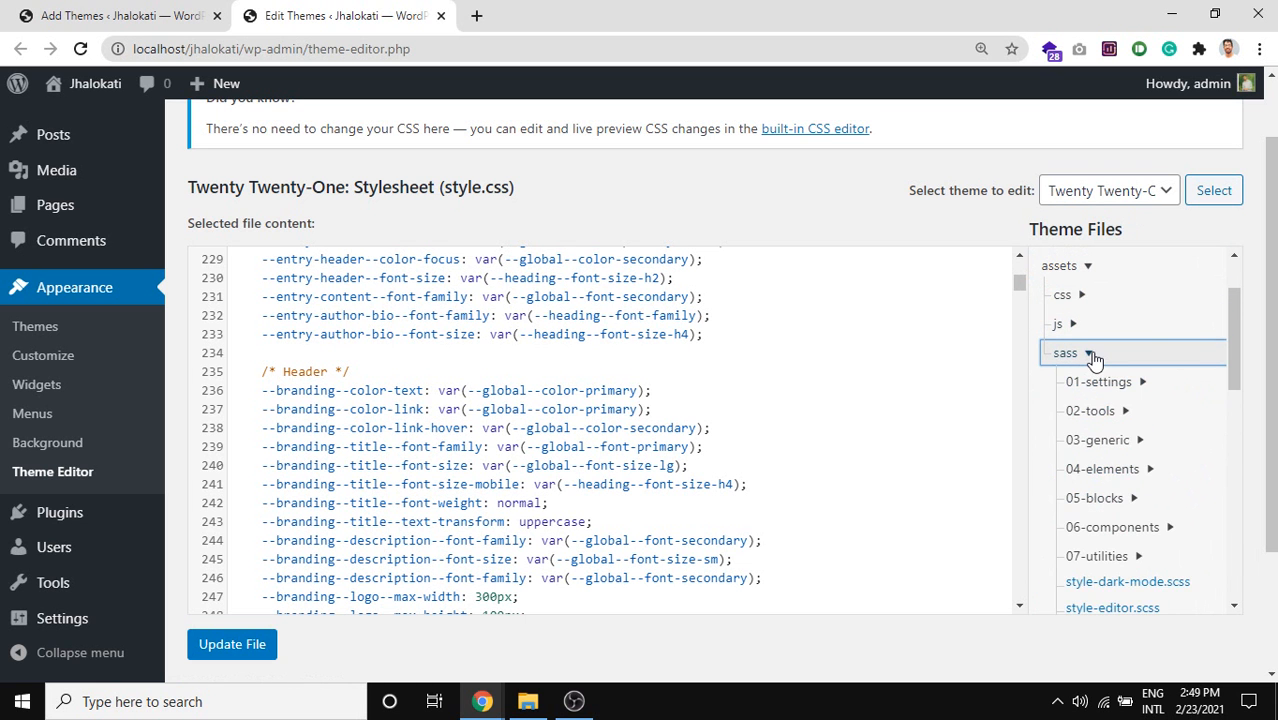
left_click(1092, 357)
scroll(1120, 415, "down", 3)
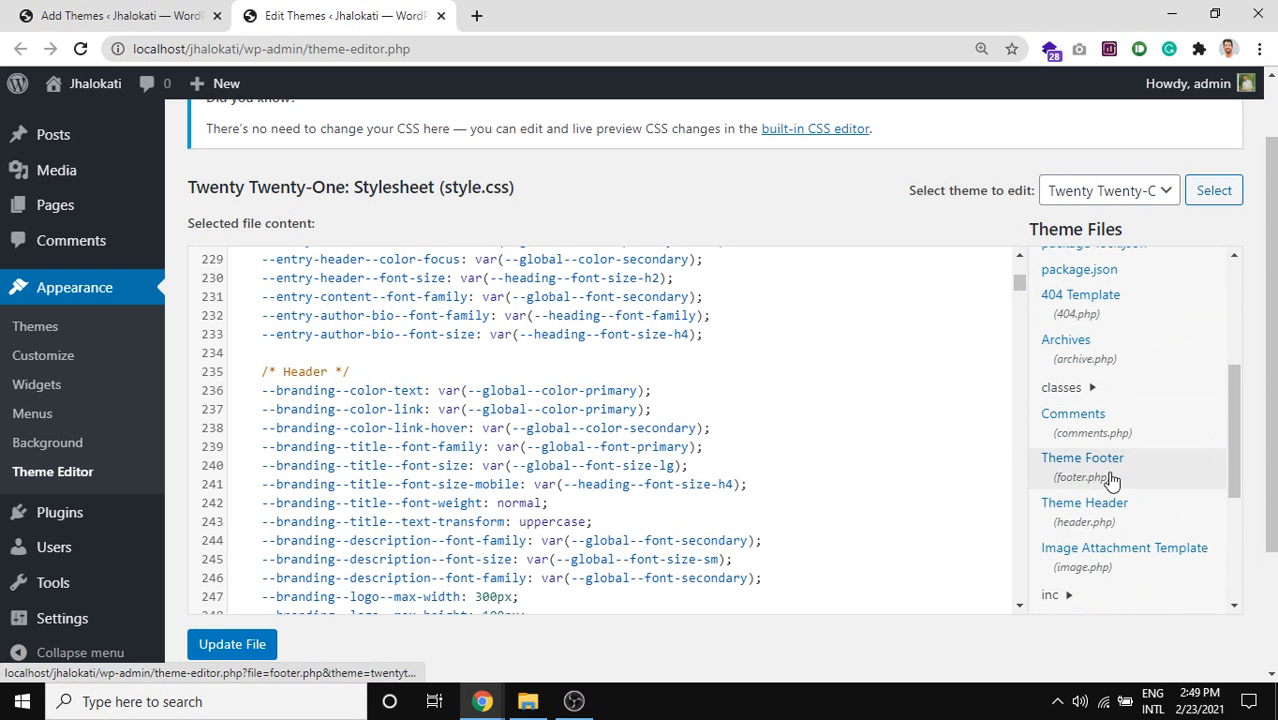
left_click(1098, 395)
left_click(1105, 404)
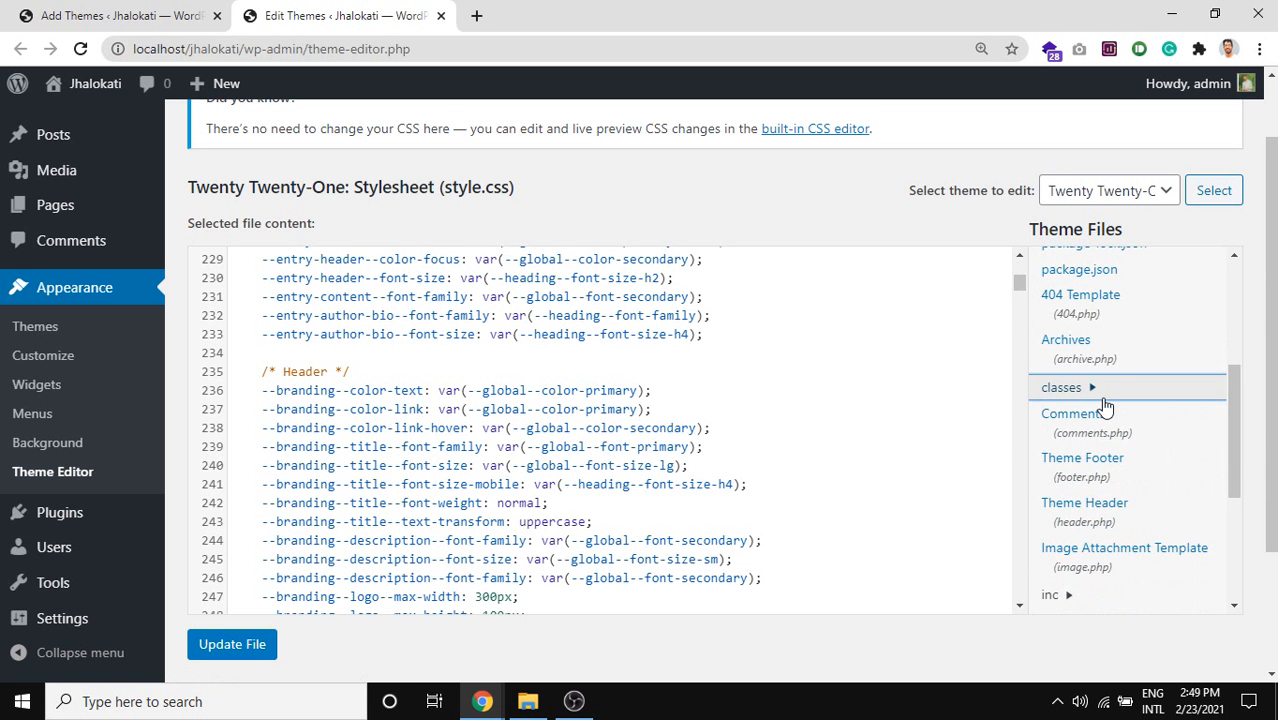
scroll(1122, 440, "down", 2)
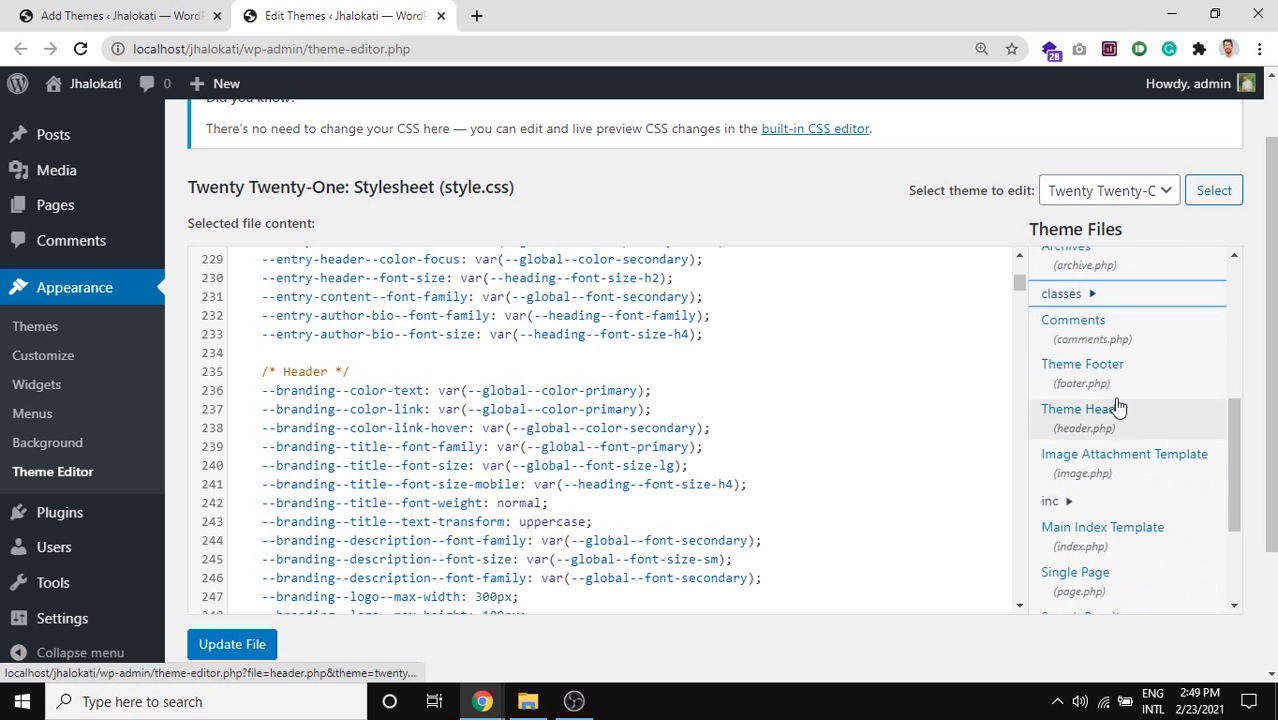
left_click(1079, 340)
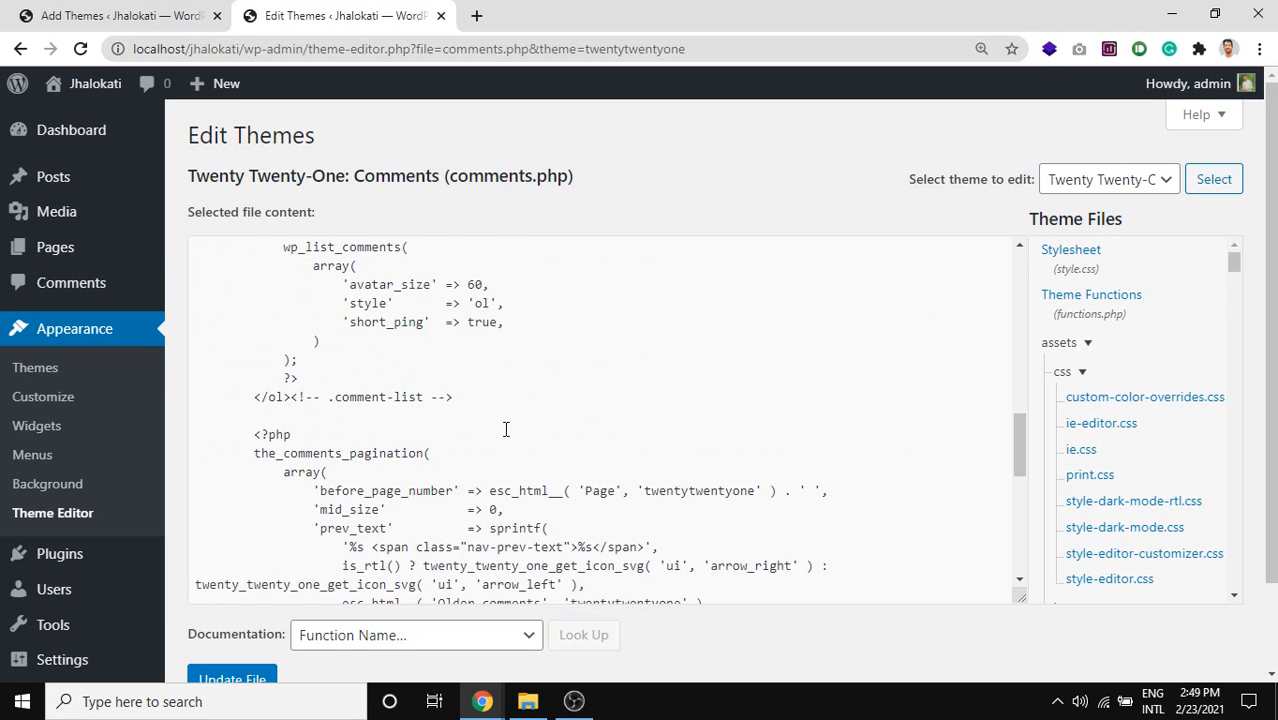
scroll(478, 427, "down", 3)
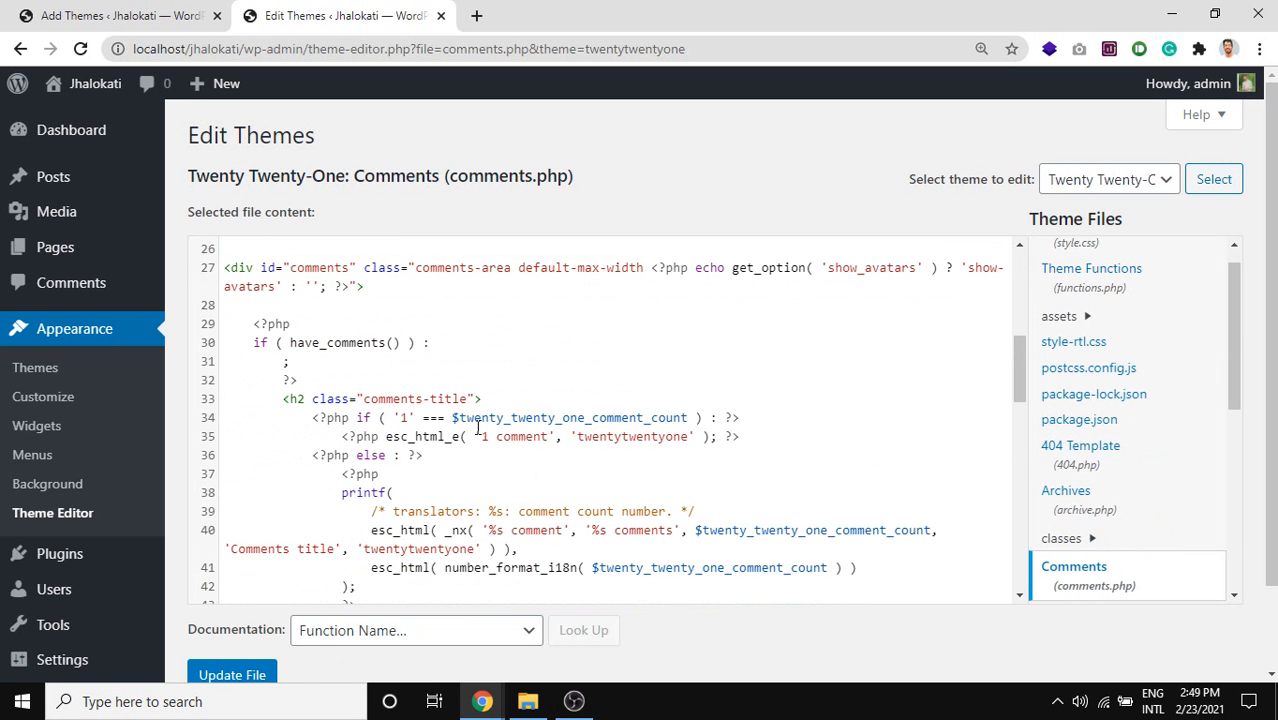
scroll(477, 483, "down", 4)
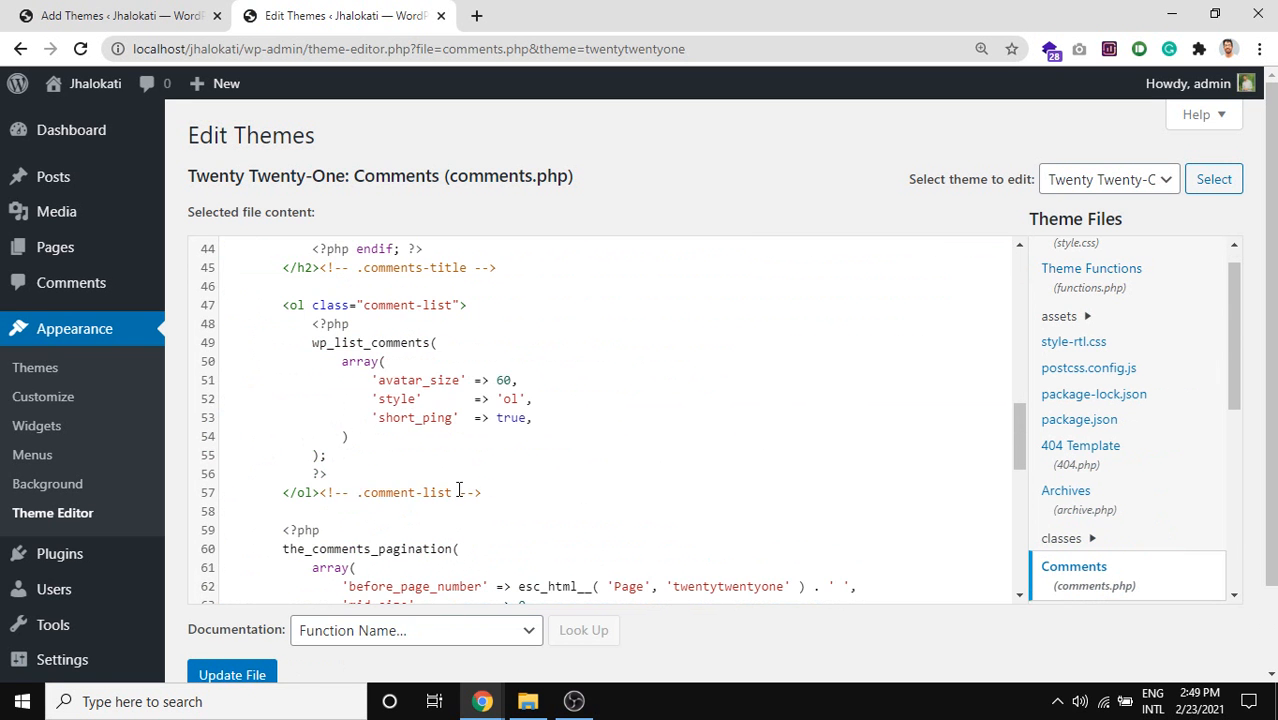
left_click_drag(523, 440, 363, 343)
scroll(408, 383, "up", 4)
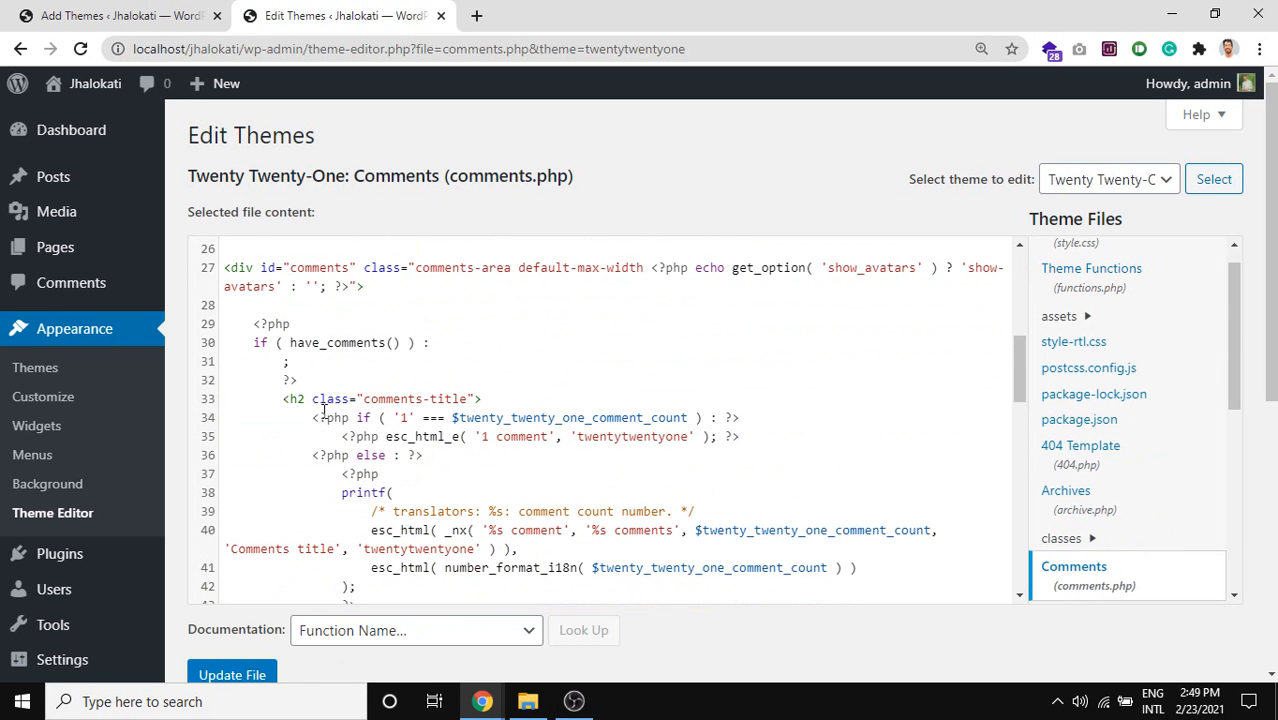
left_click_drag(335, 417, 490, 435)
scroll(558, 473, "down", 1)
scroll(1155, 408, "down", 4)
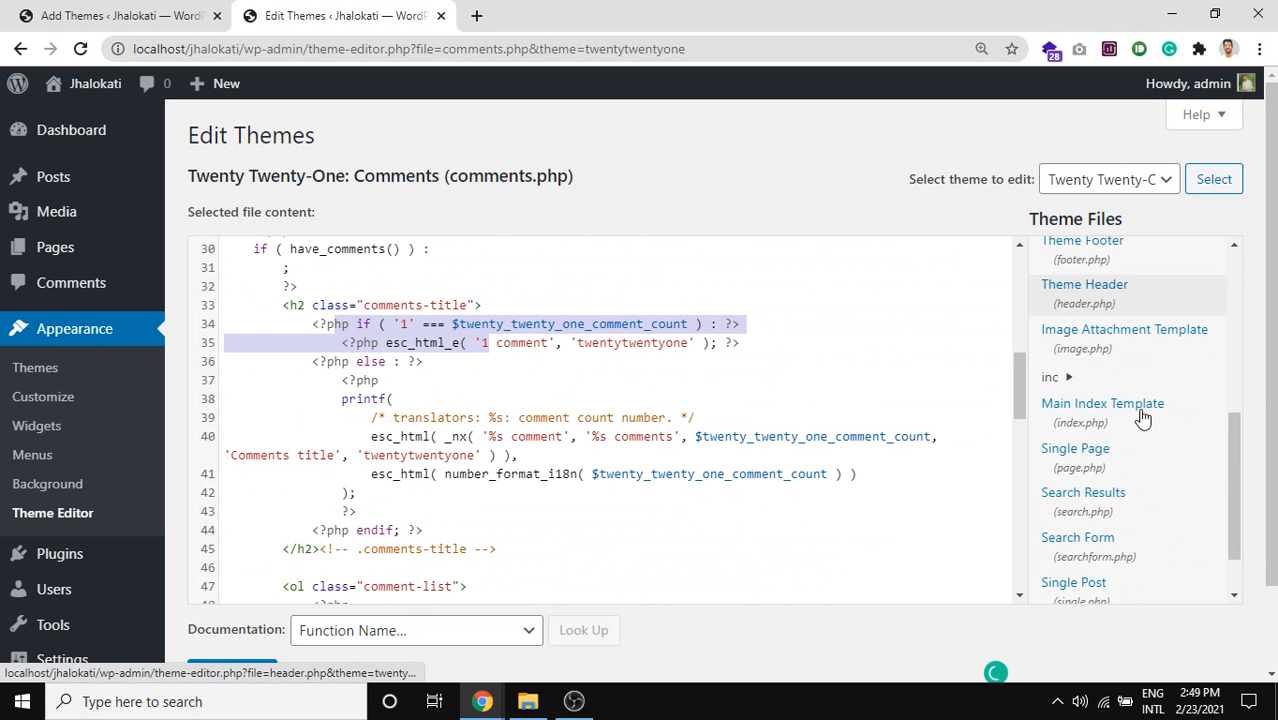
scroll(1095, 470, "down", 1)
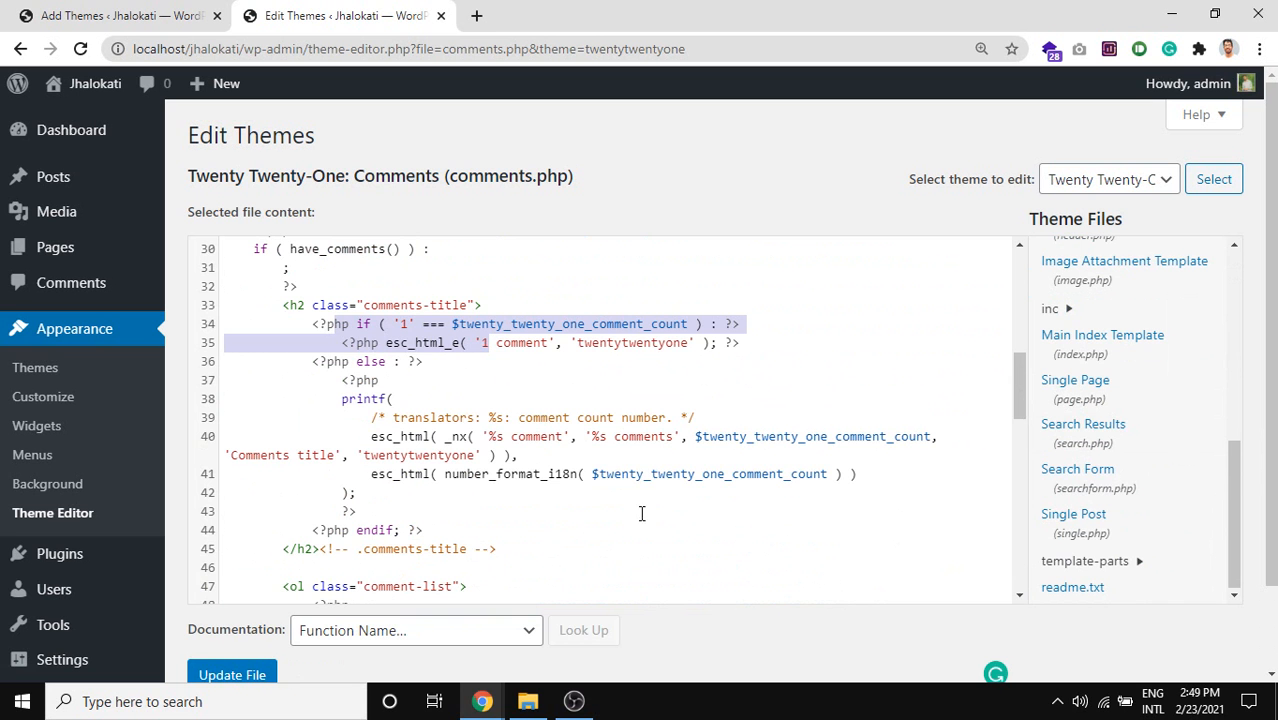
scroll(197, 405, "down", 2)
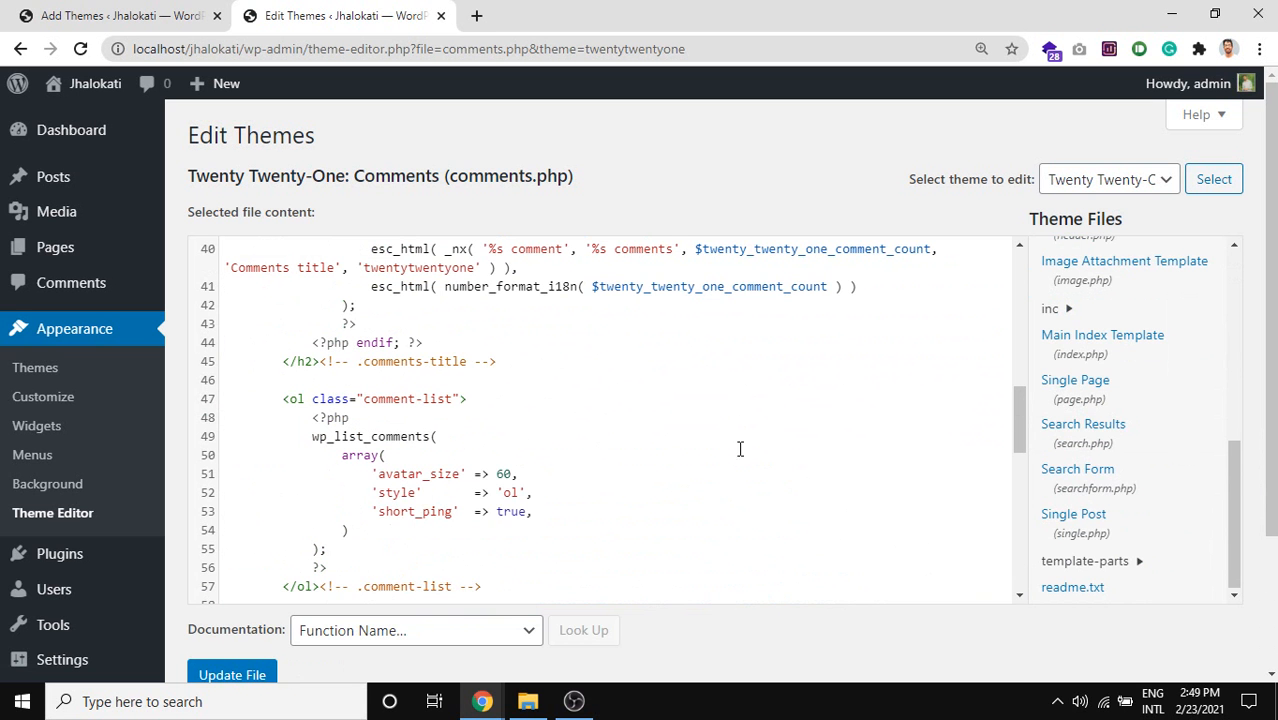
scroll(485, 425, "up", 6)
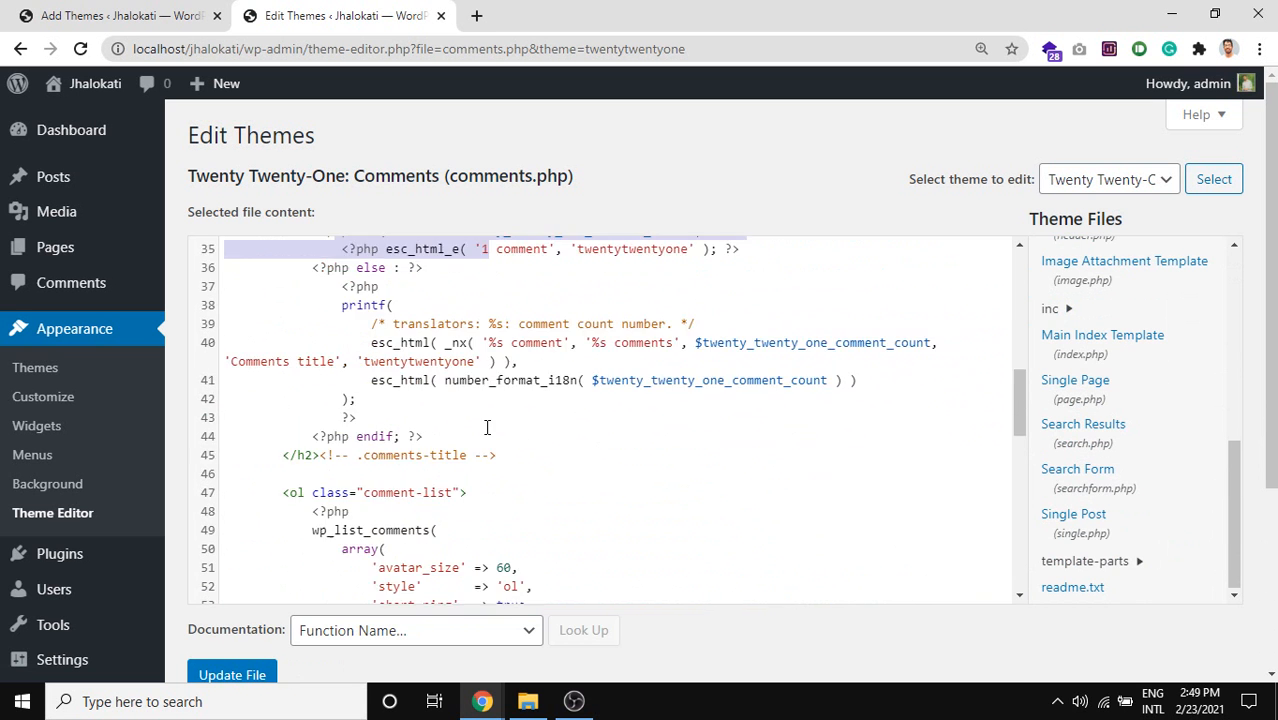
scroll(490, 410, "up", 2)
scroll(492, 402, "down", 1)
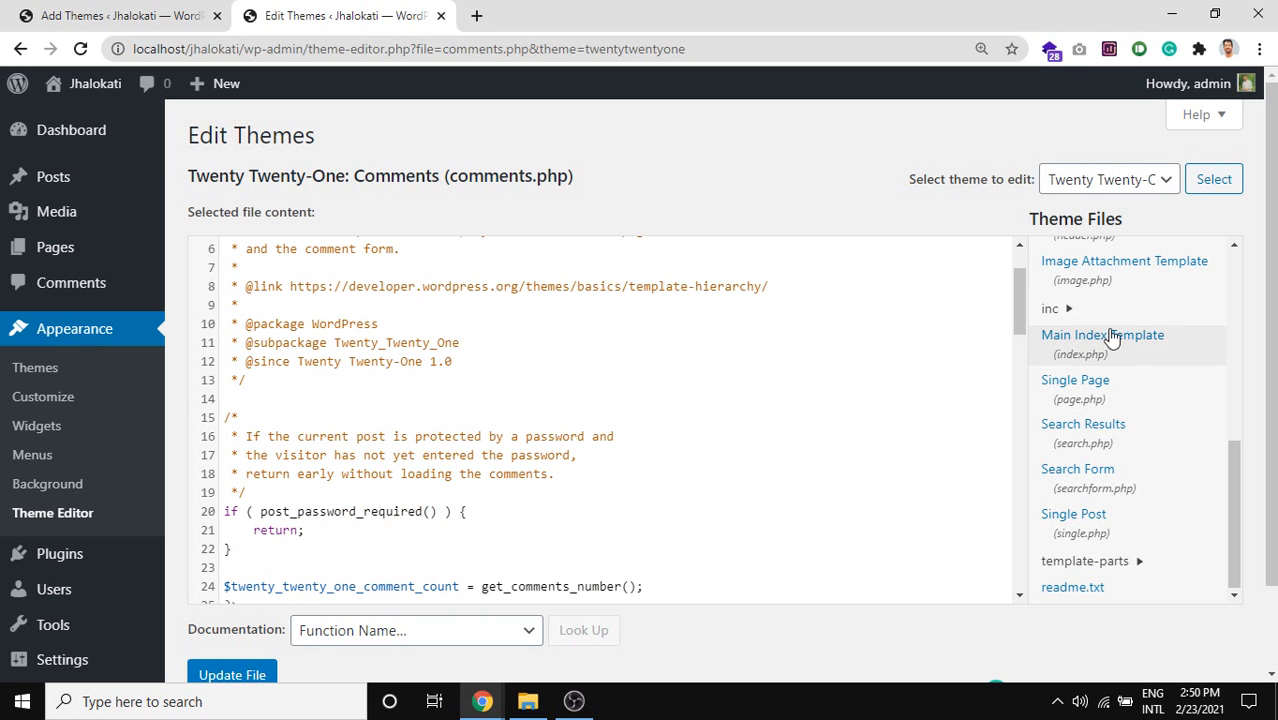
left_click_drag(463, 167, 509, 233)
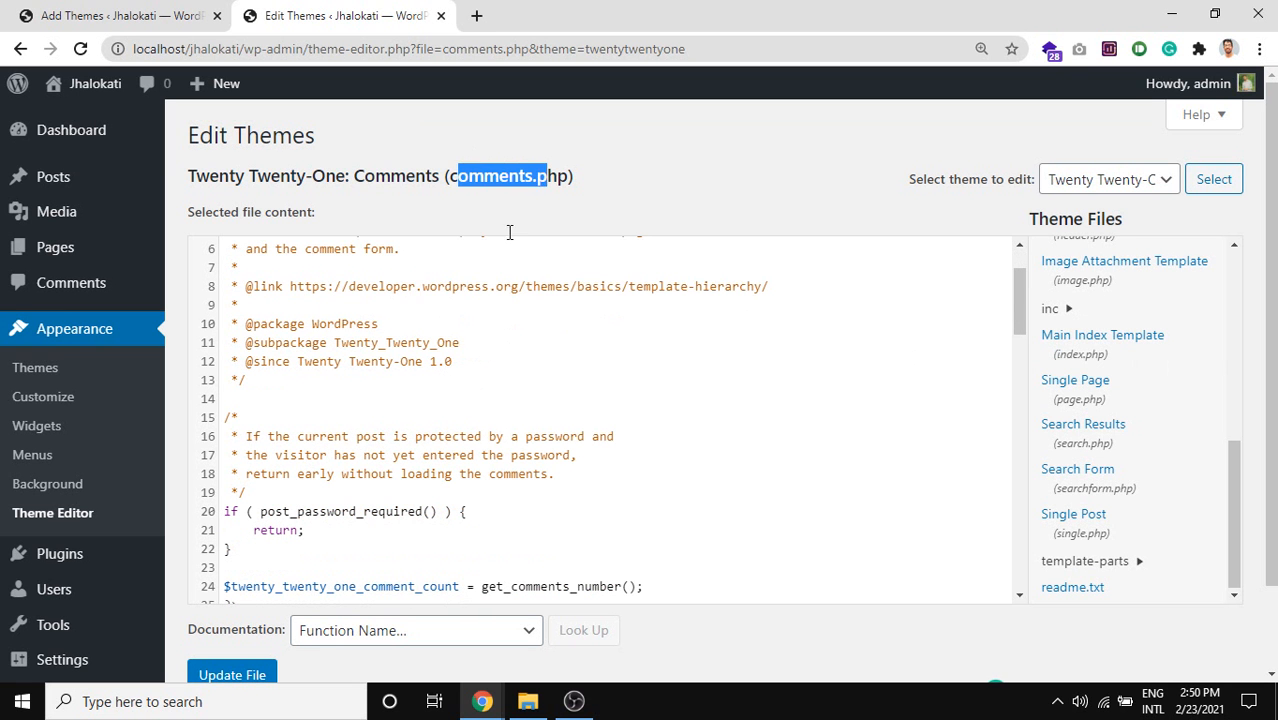
left_click(519, 400)
scroll(522, 400, "down", 4)
scroll(527, 393, "down", 1)
left_click_drag(371, 436, 606, 446)
left_click(518, 458)
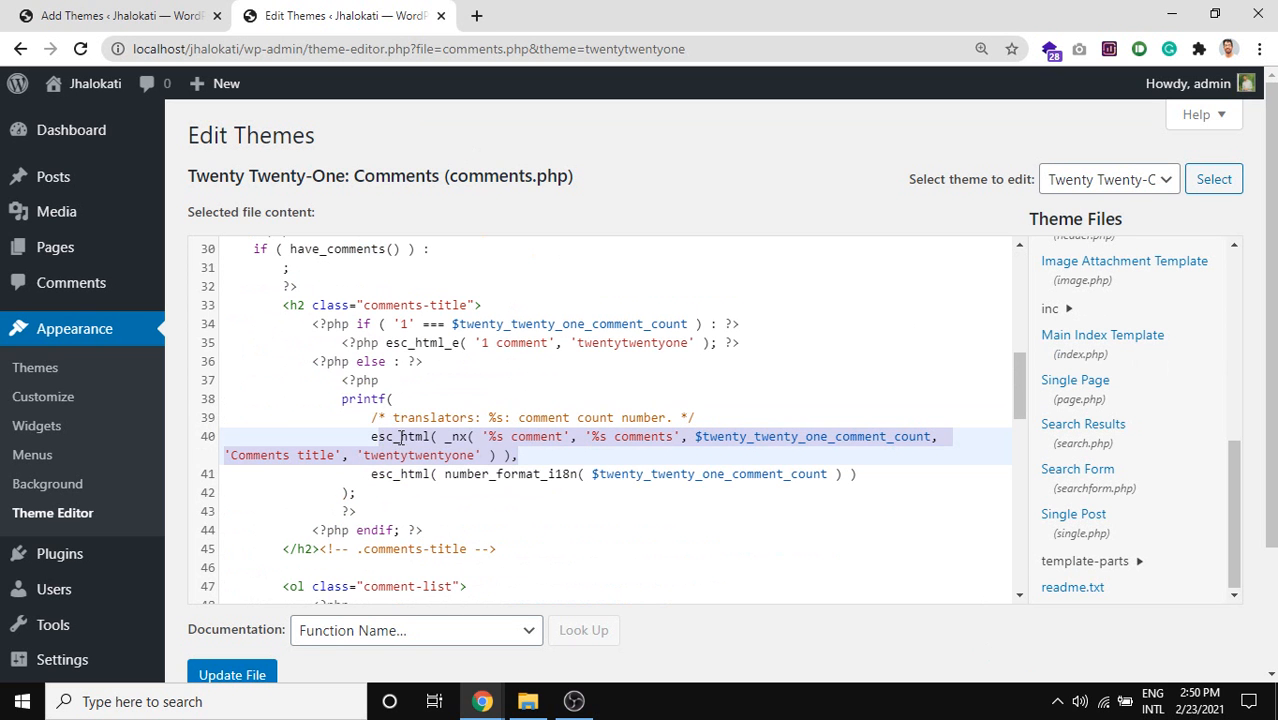
left_click(333, 436)
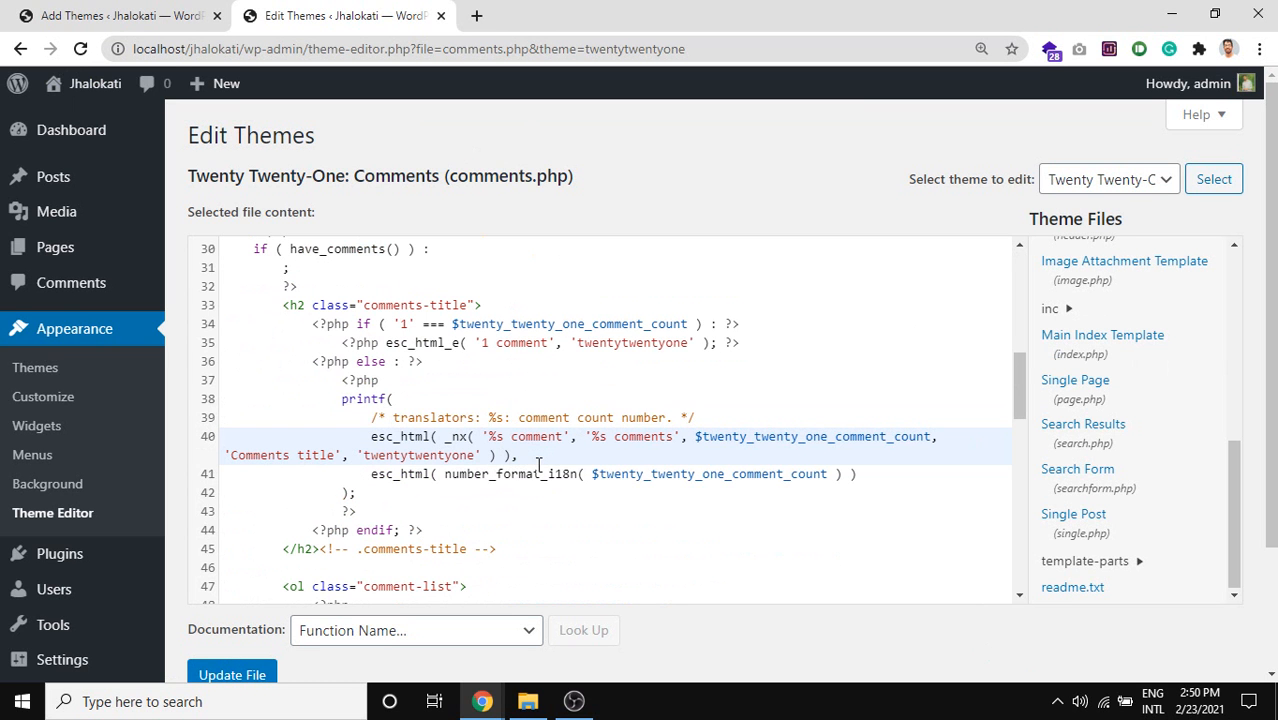
left_click_drag(524, 458, 374, 444)
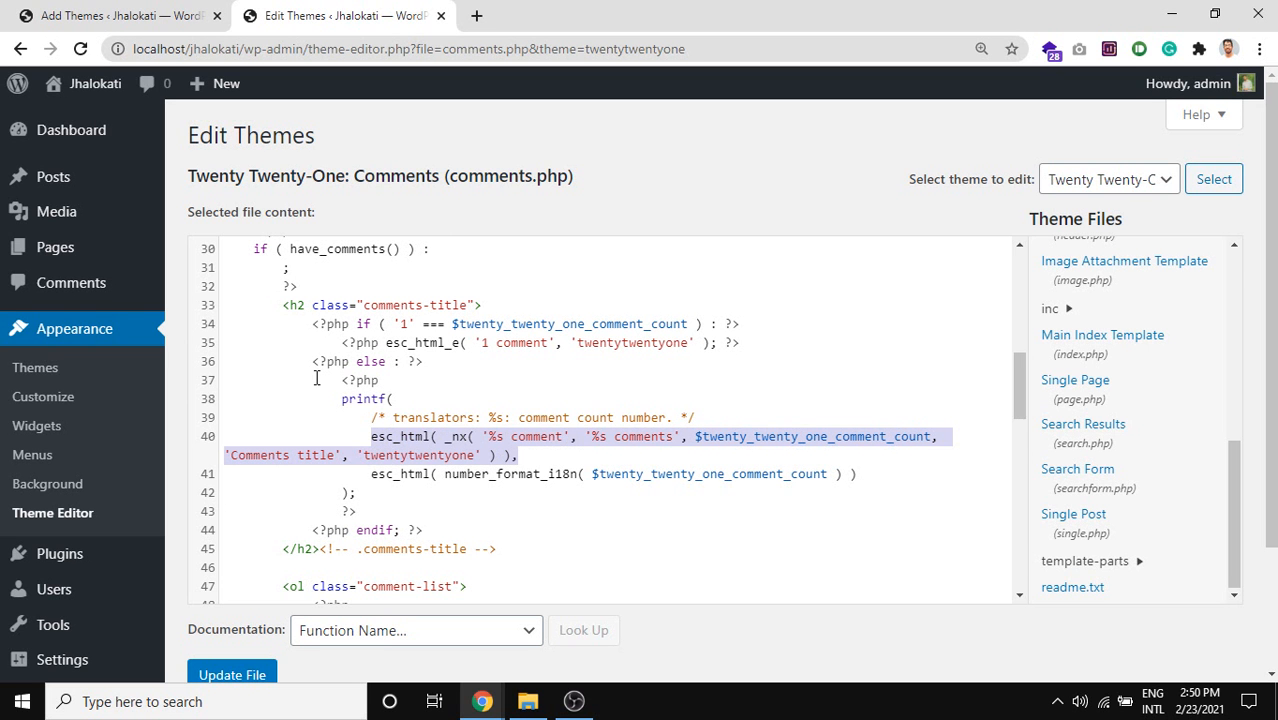
double_click(386, 437)
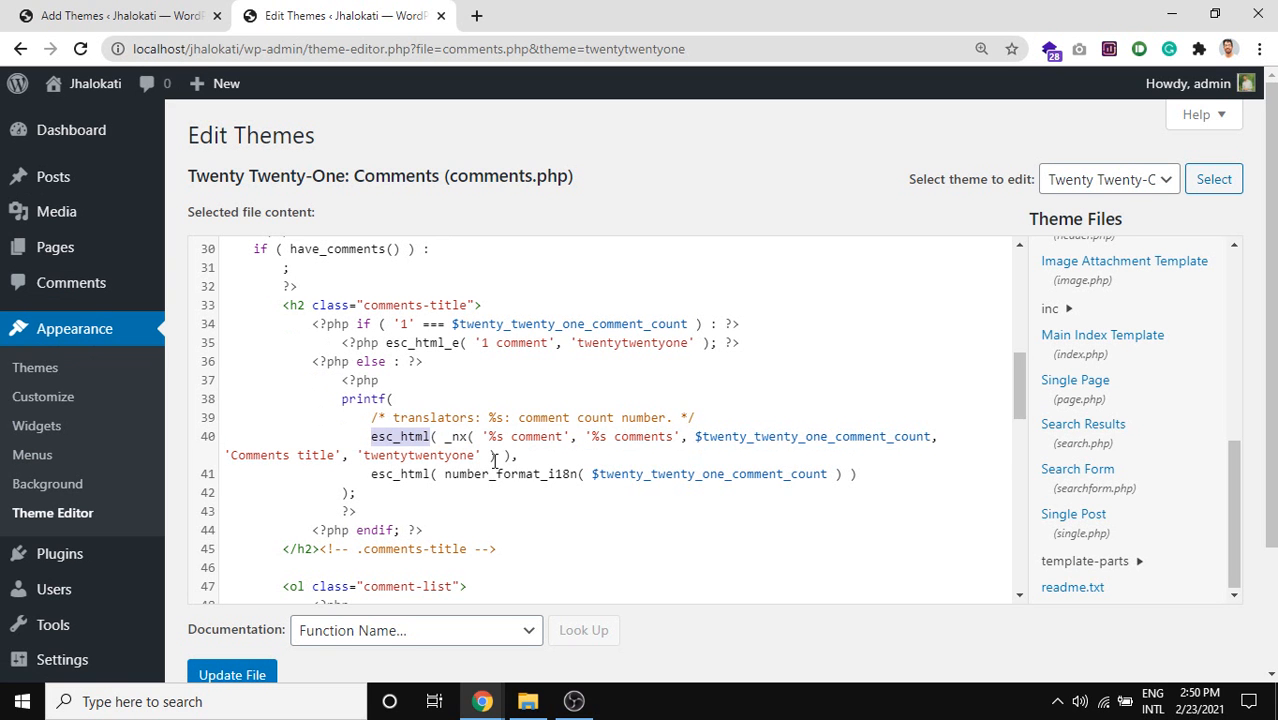
left_click_drag(525, 456, 345, 437)
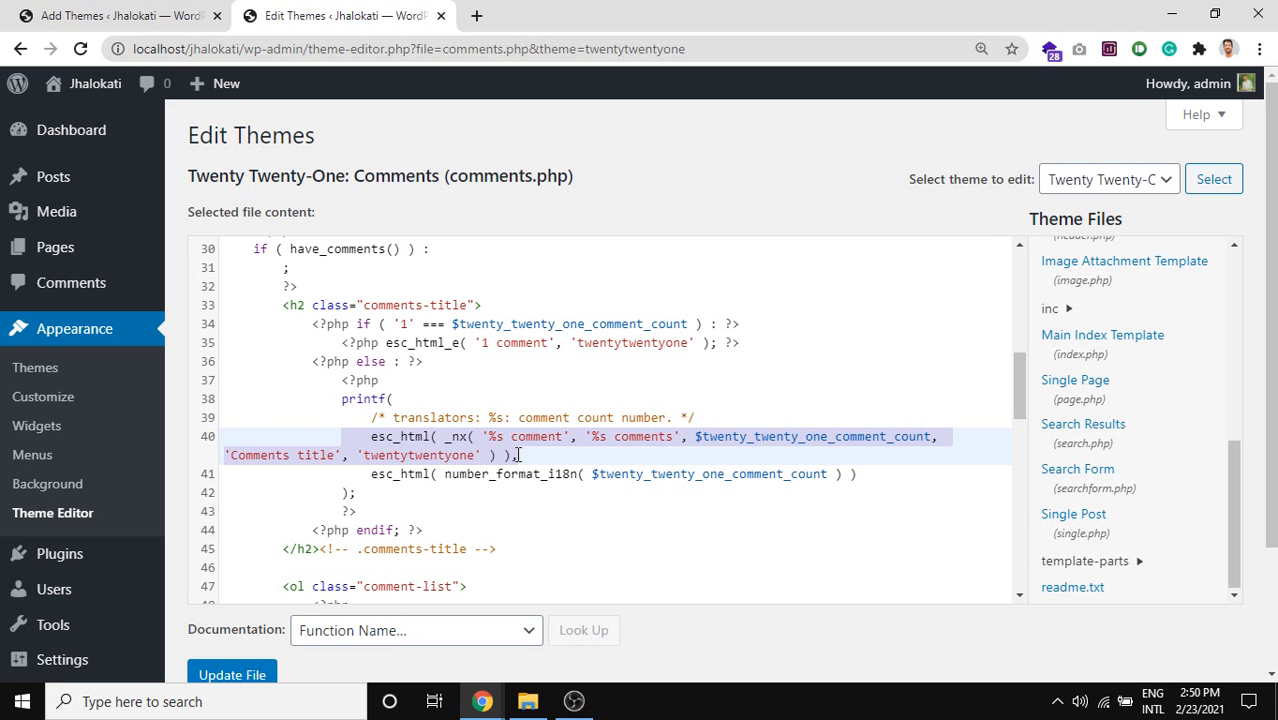
left_click_drag(533, 453, 371, 437)
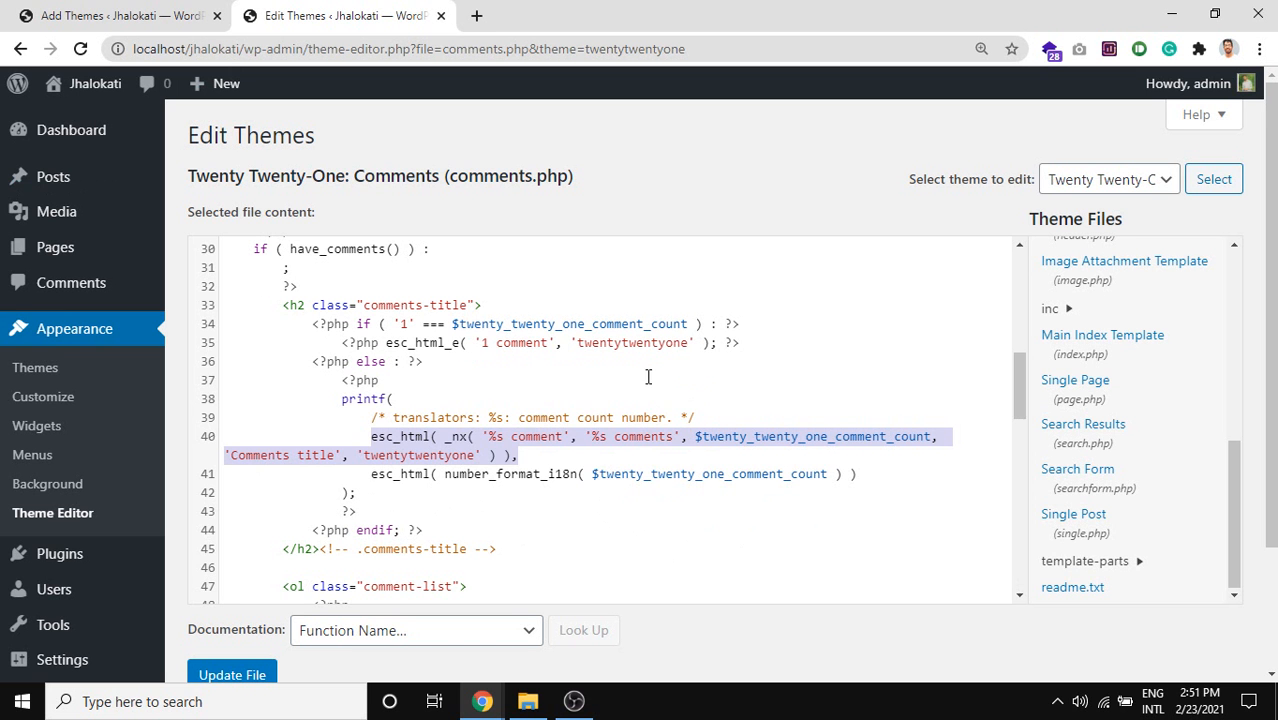
scroll(509, 389, "up", 5)
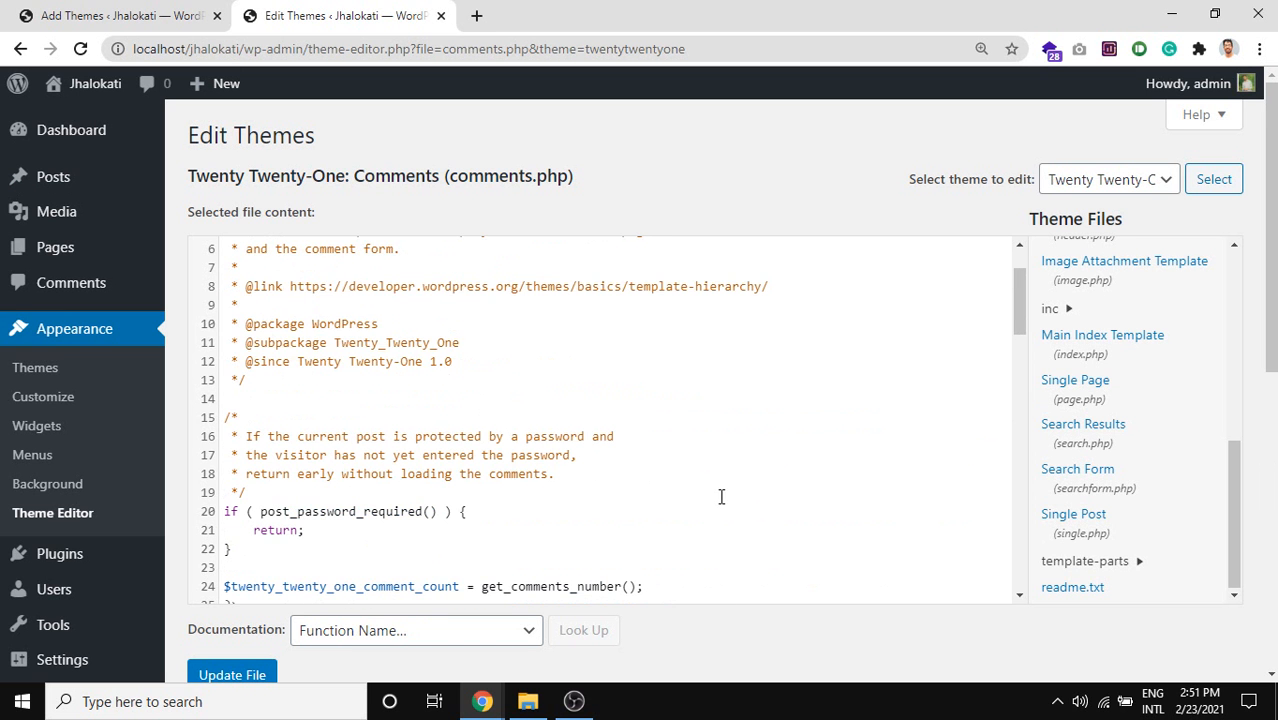
scroll(607, 399, "up", 2)
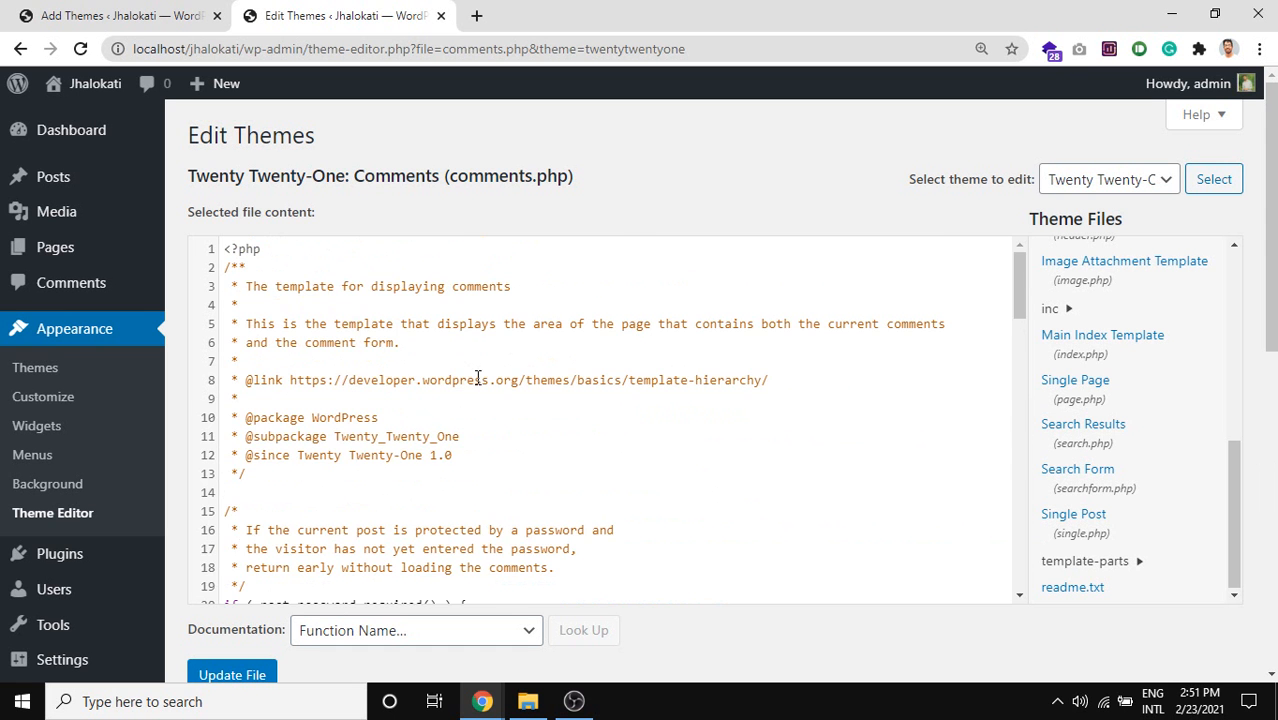
scroll(477, 378, "down", 9)
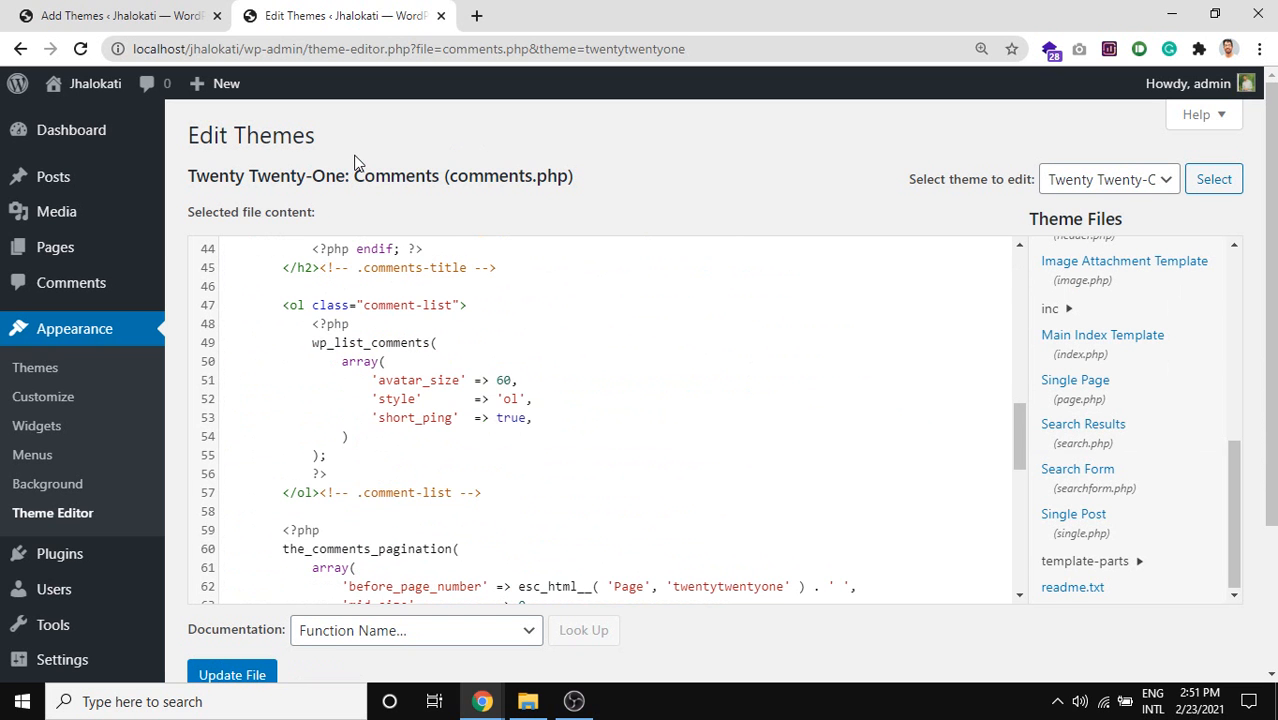
scroll(40, 370, "down", 2)
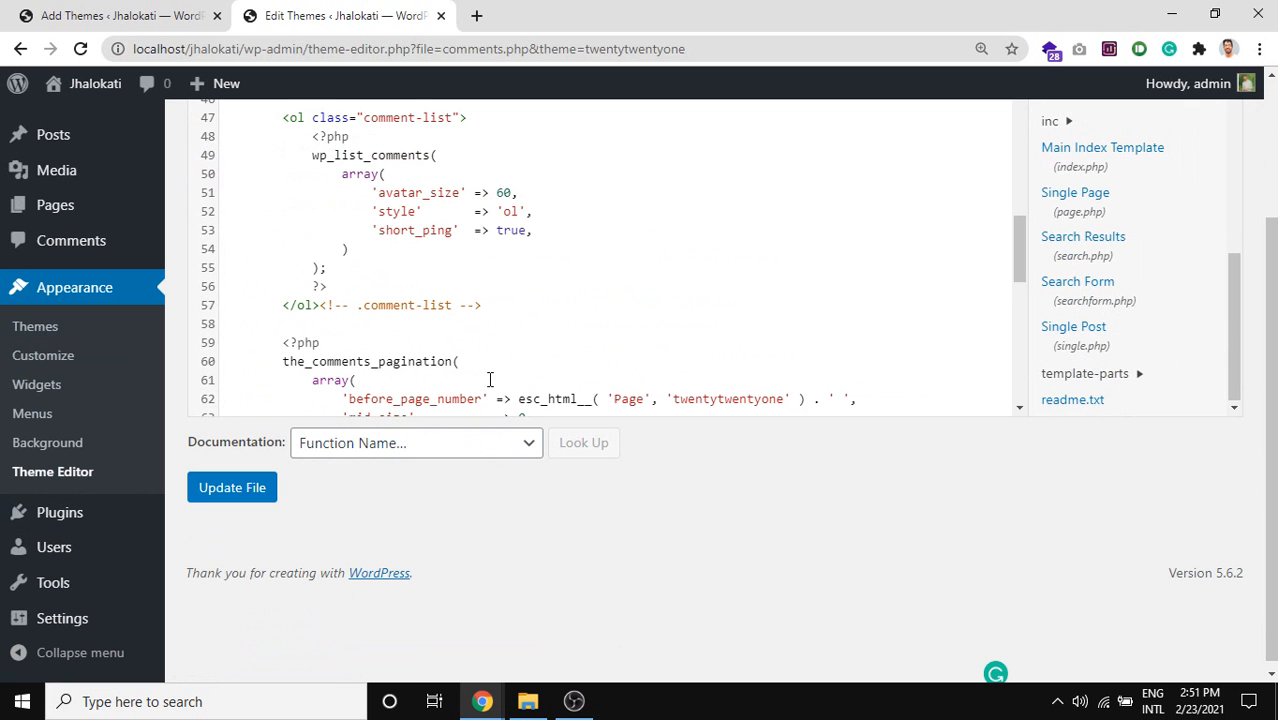
left_click(441, 345)
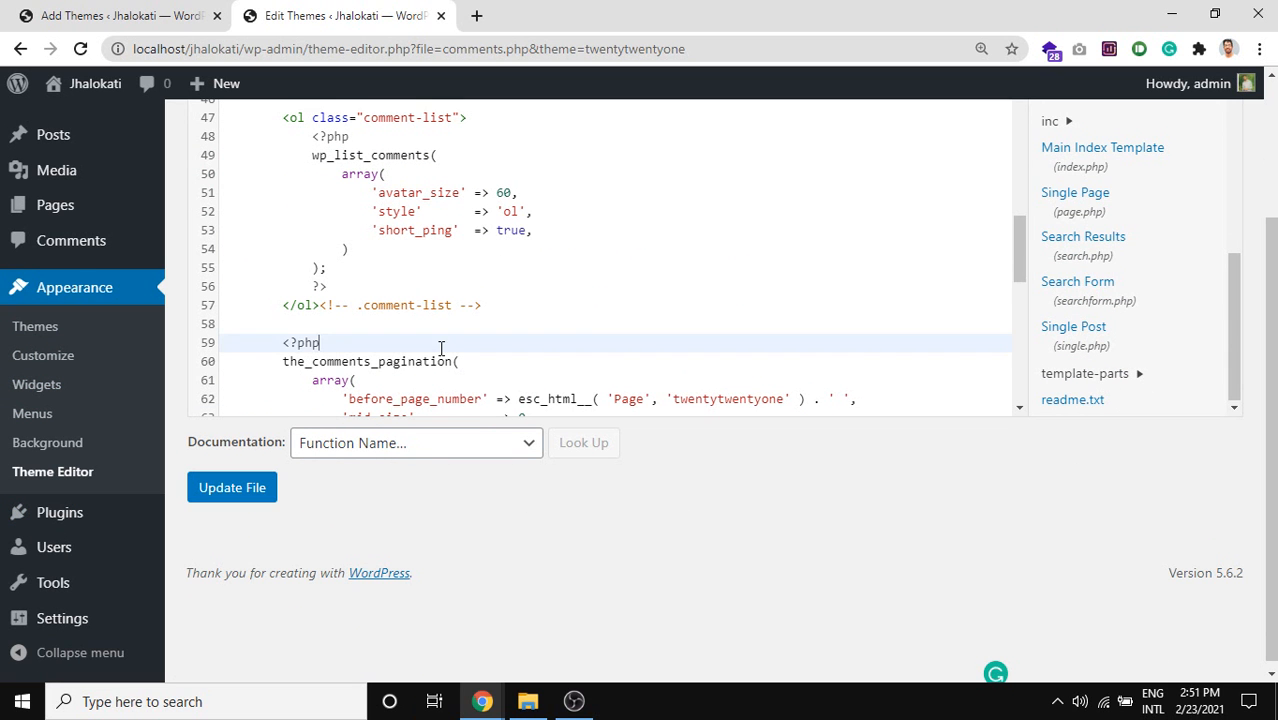
double_click(441, 348)
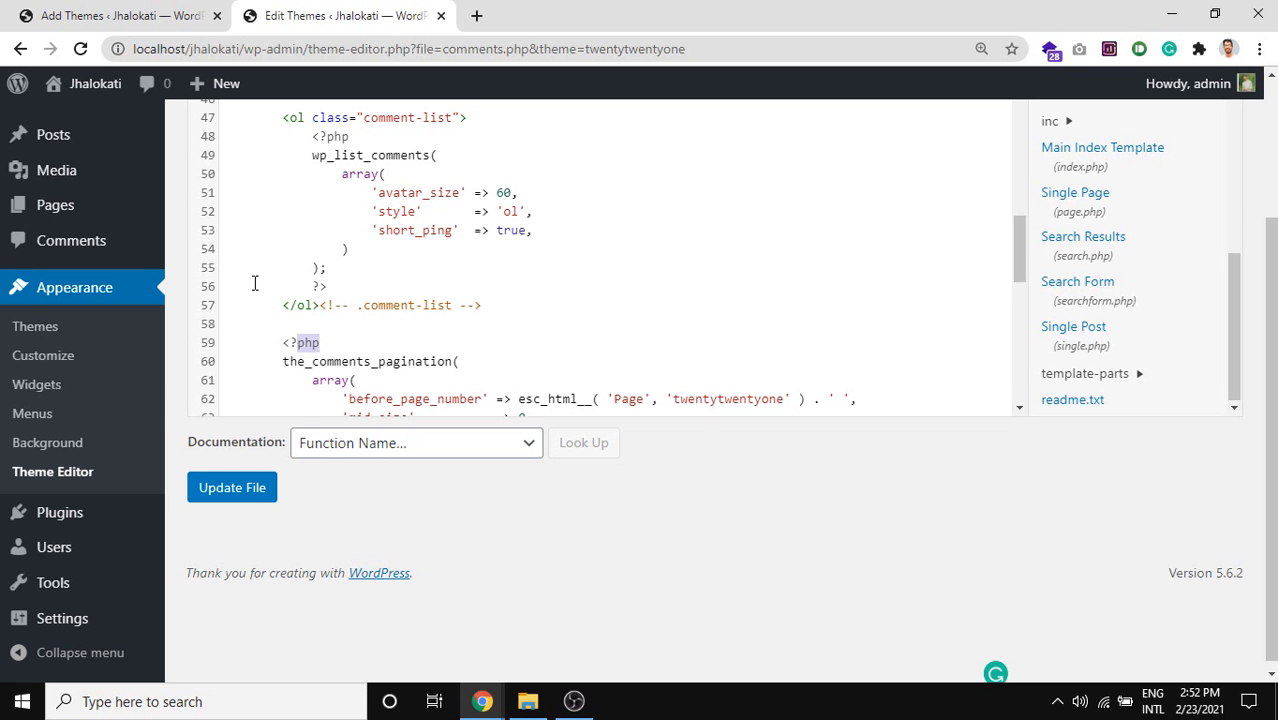
scroll(40, 330, "up", 2)
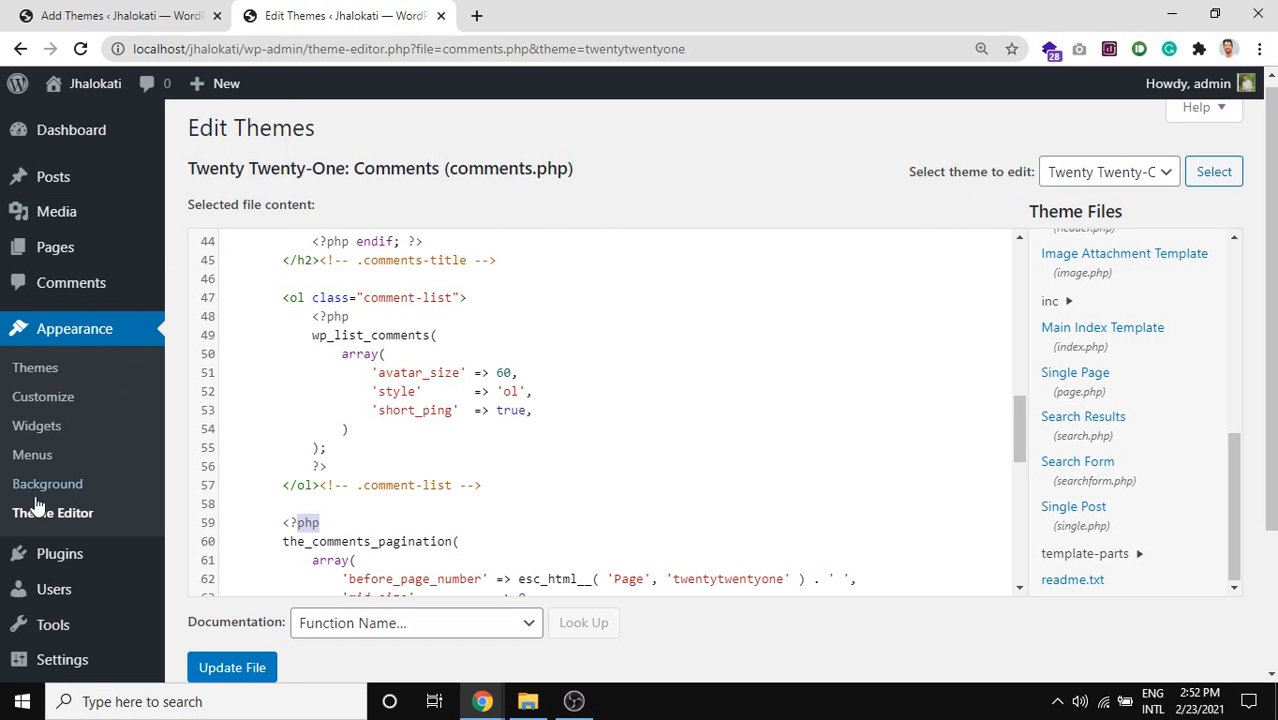
scroll(170, 215, "up", 1)
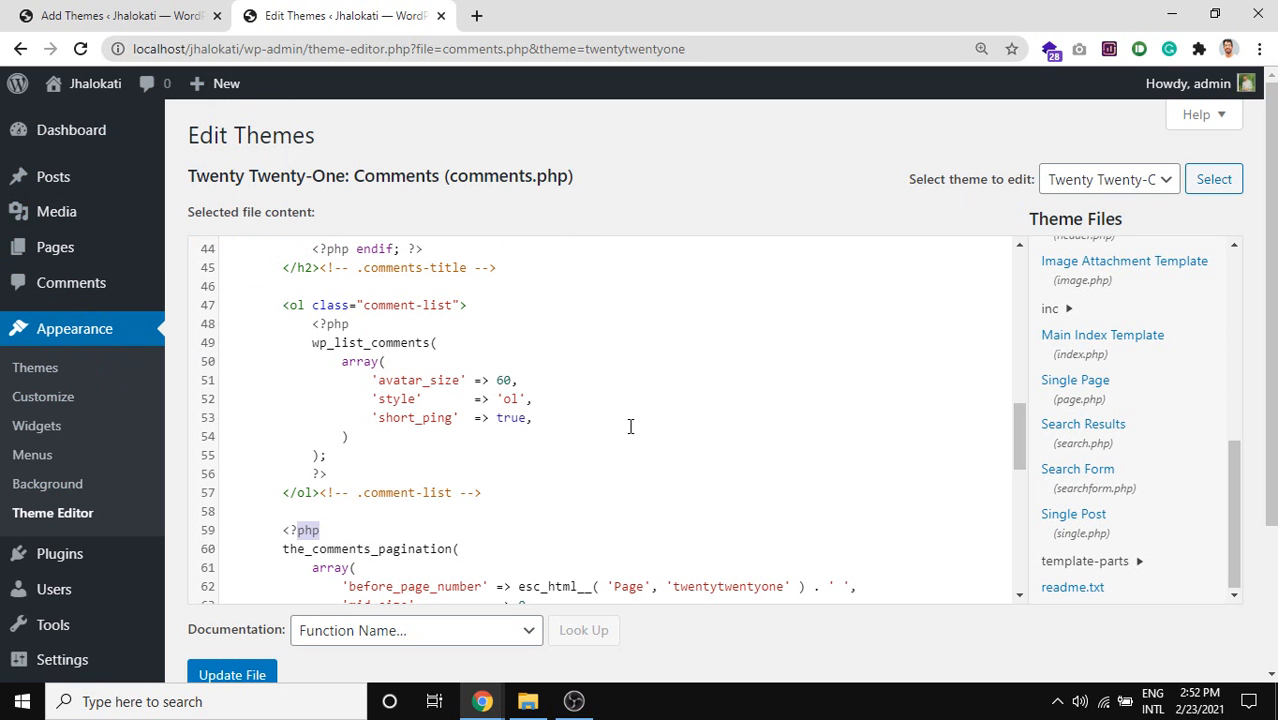
left_click(596, 427)
left_click_drag(598, 427, 340, 367)
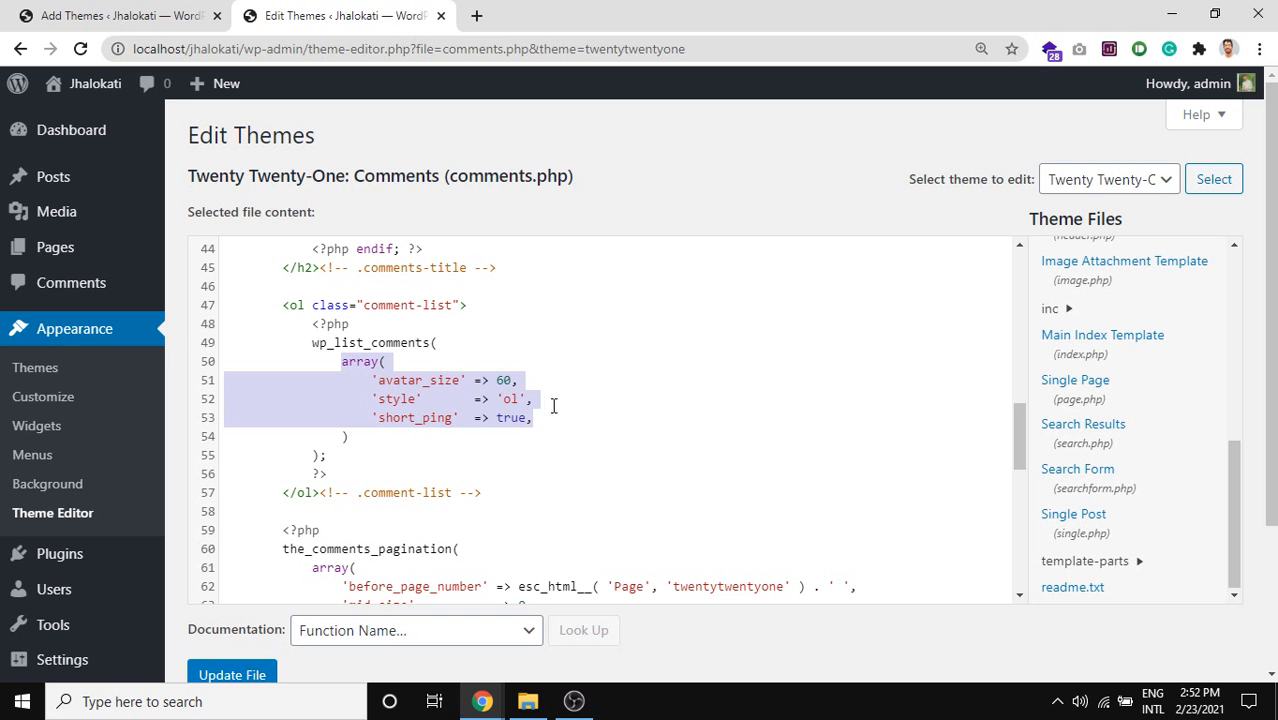
left_click_drag(560, 415, 375, 387)
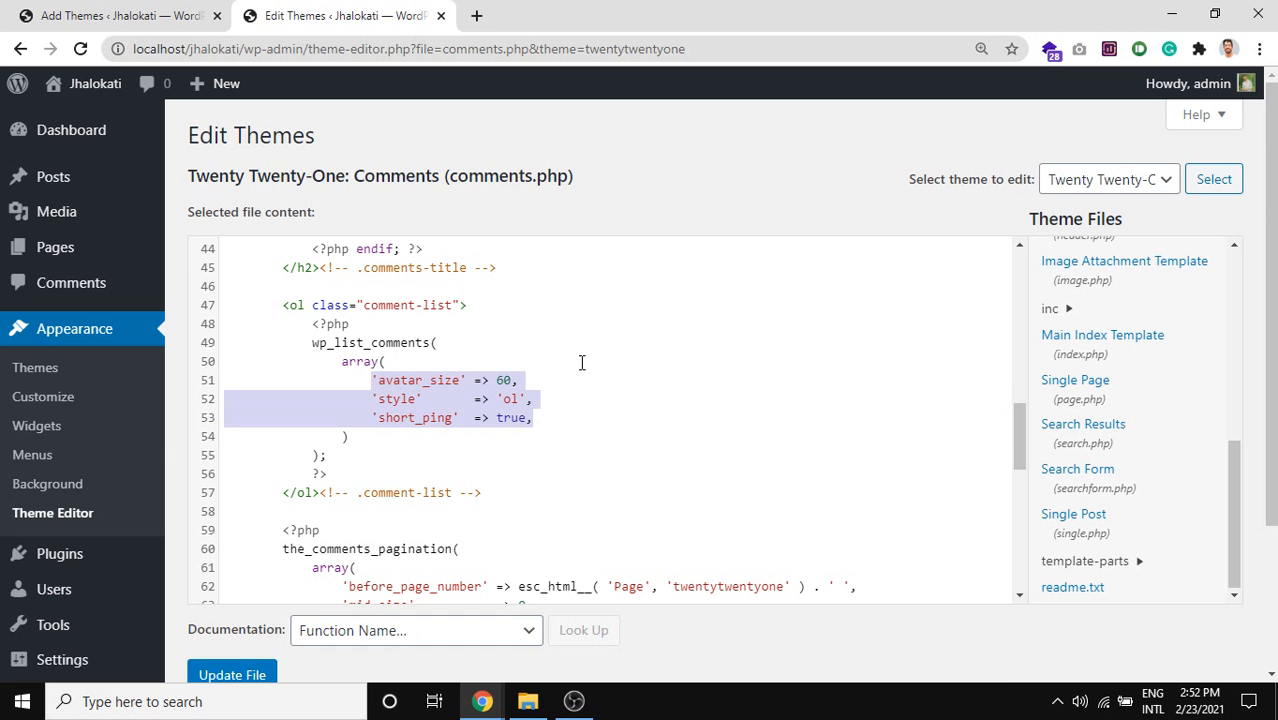
scroll(23, 440, "down", 2)
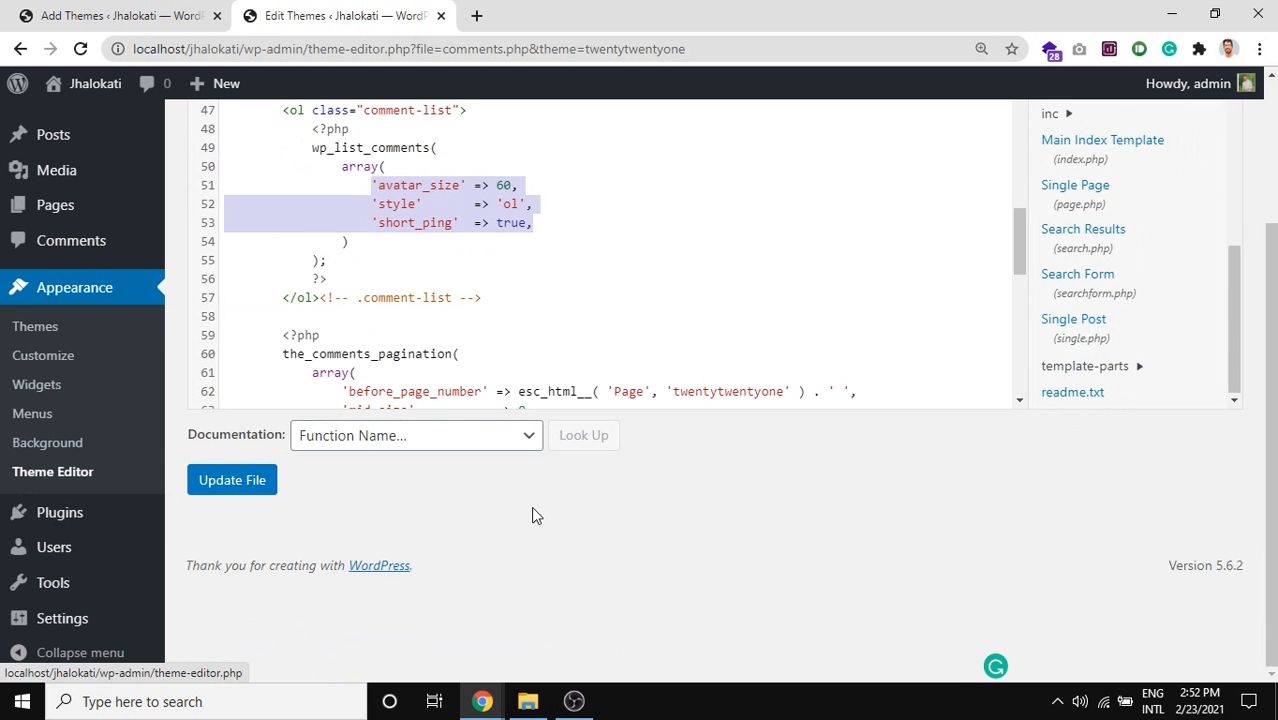
scroll(562, 314, "up", 10)
scroll(547, 317, "up", 1)
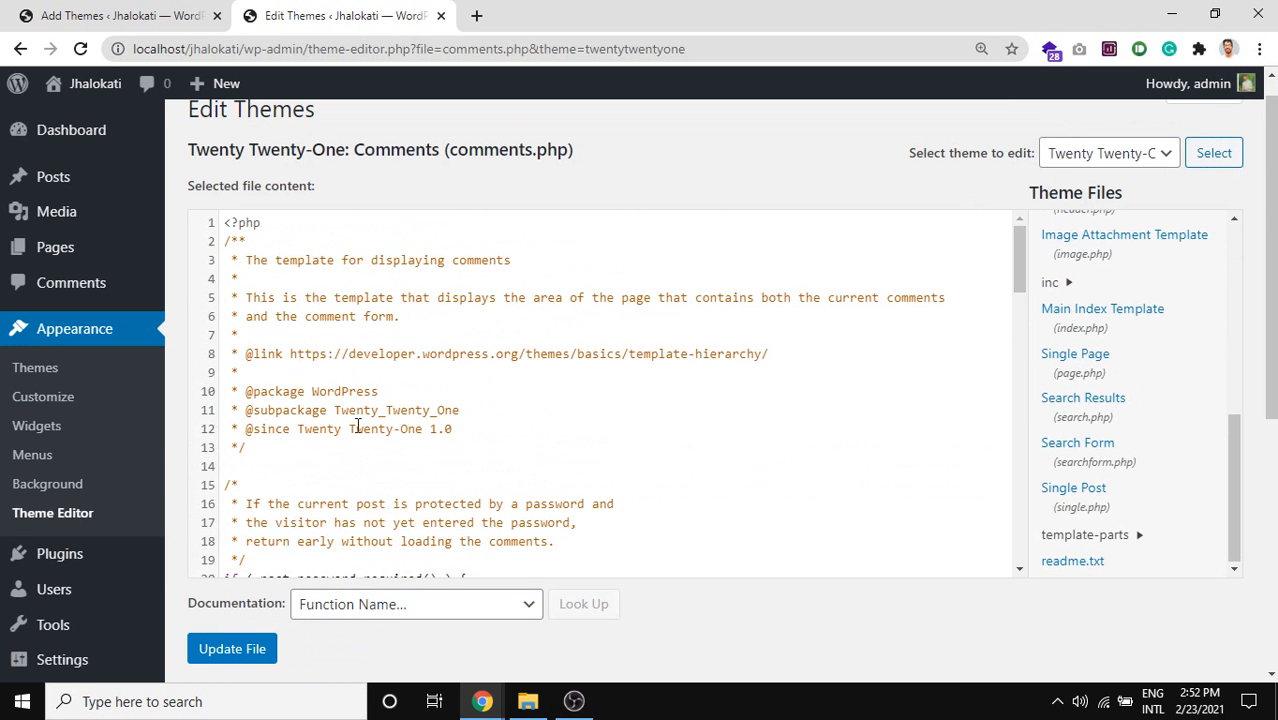
left_click_drag(544, 425, 349, 354)
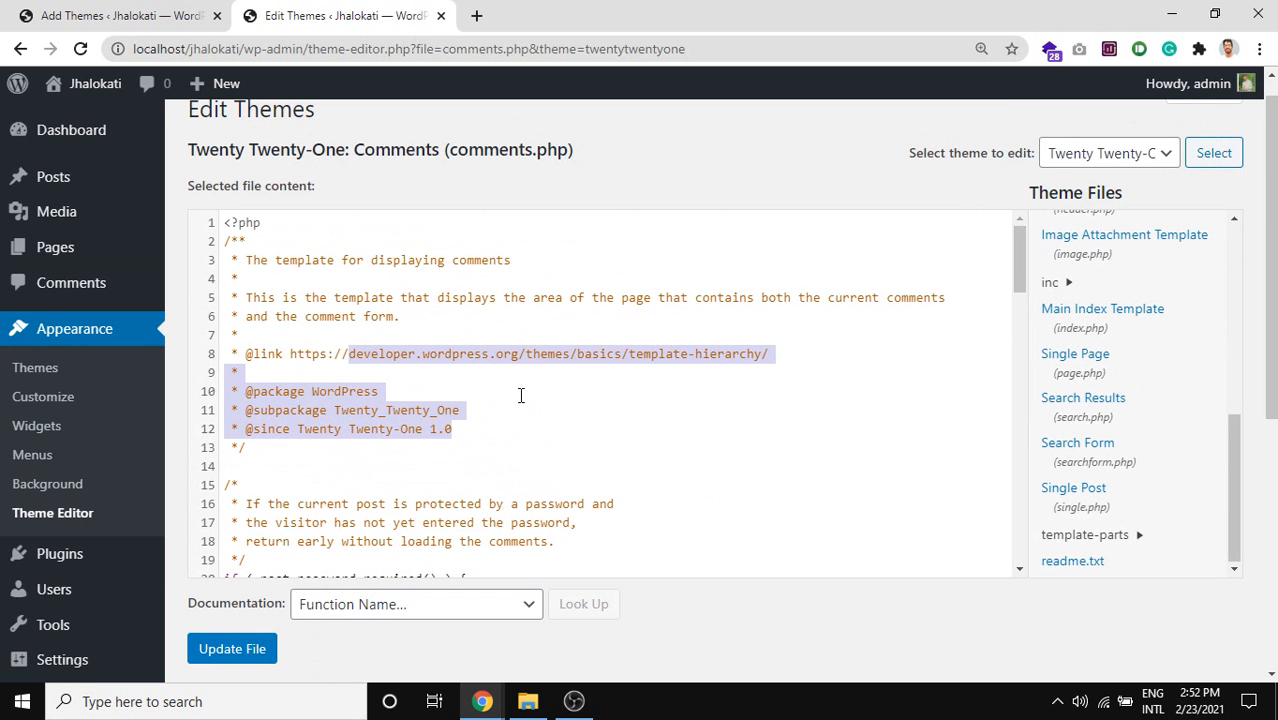
scroll(518, 390, "down", 2)
left_click_drag(494, 391, 221, 394)
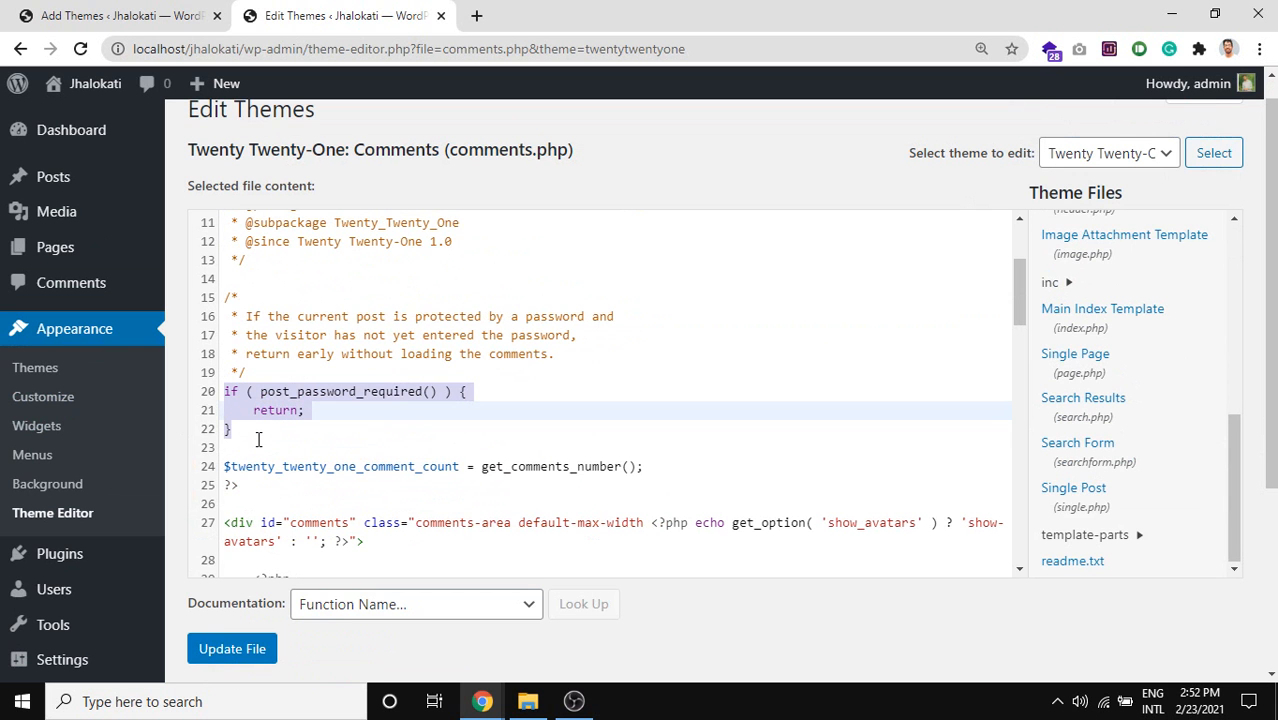
left_click_drag(258, 437, 236, 394)
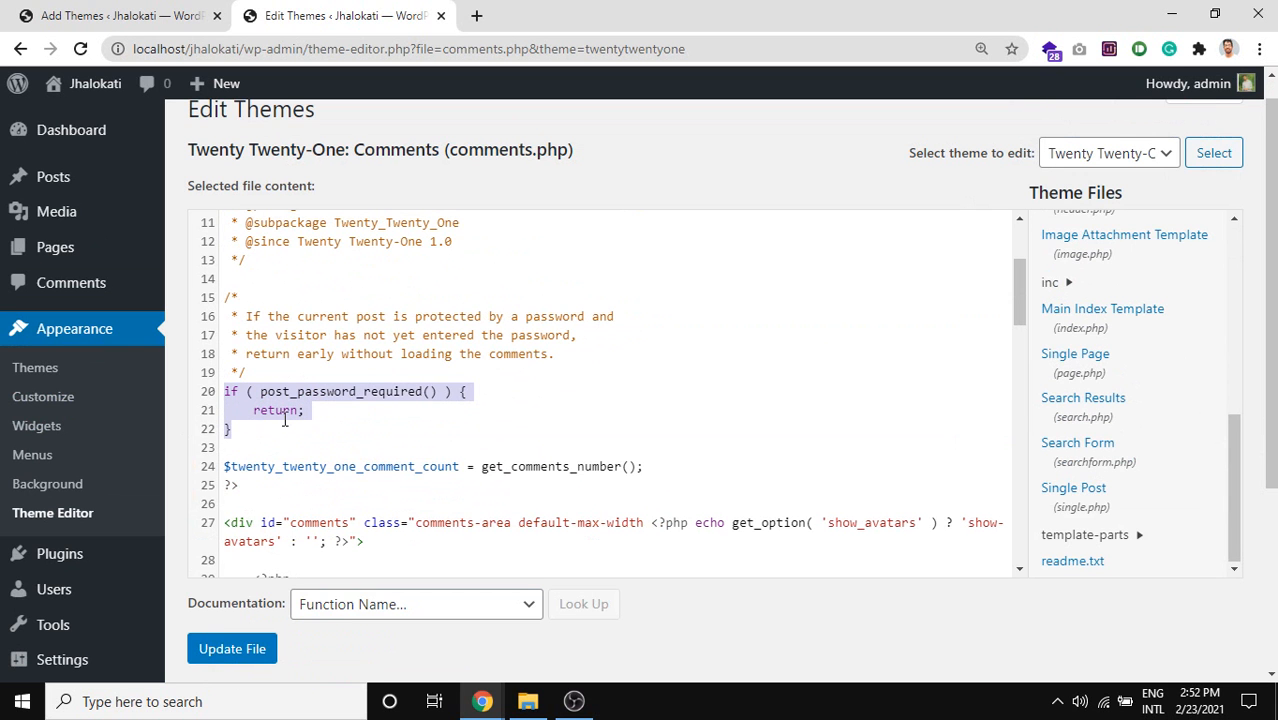
left_click(338, 424)
left_click(332, 412)
left_click_drag(295, 428, 226, 396)
left_click(290, 447)
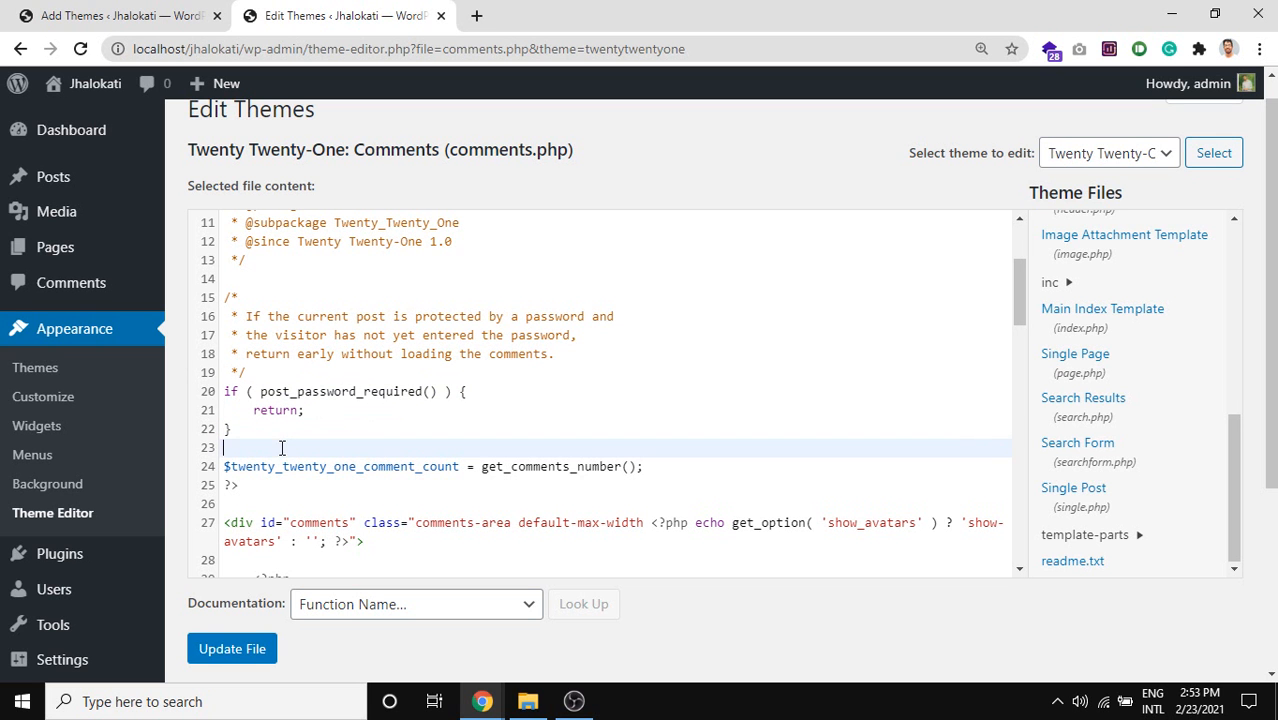
left_click_drag(336, 412, 266, 411)
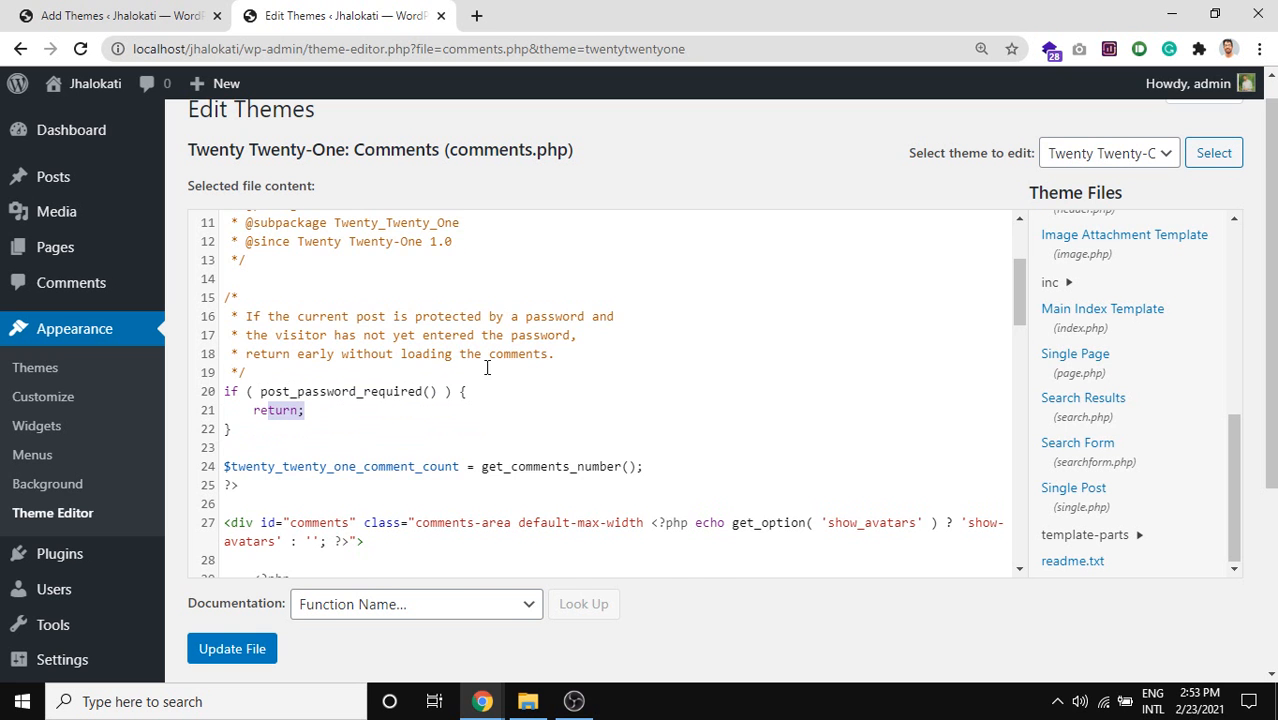
scroll(485, 363, "down", 3)
scroll(158, 356, "down", 1)
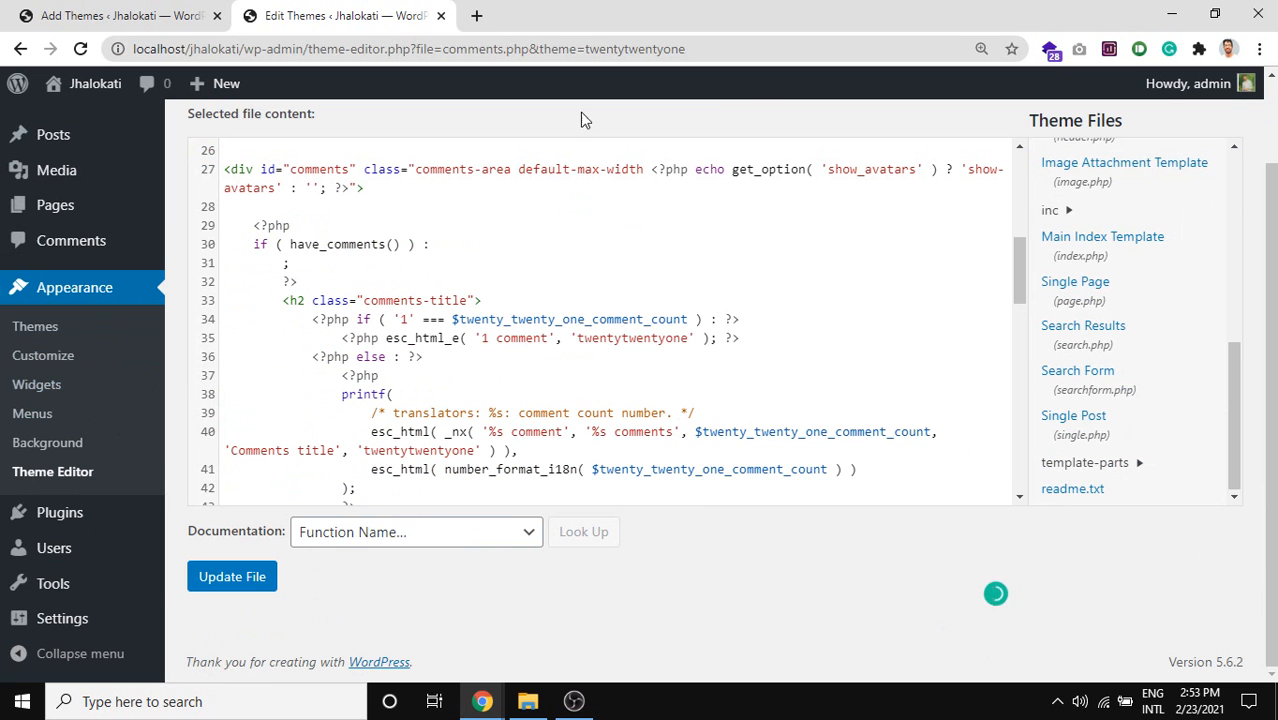
Leave the Theme Editor for Dashboard > Home via the admin sidebar.
mouse_move(60, 520)
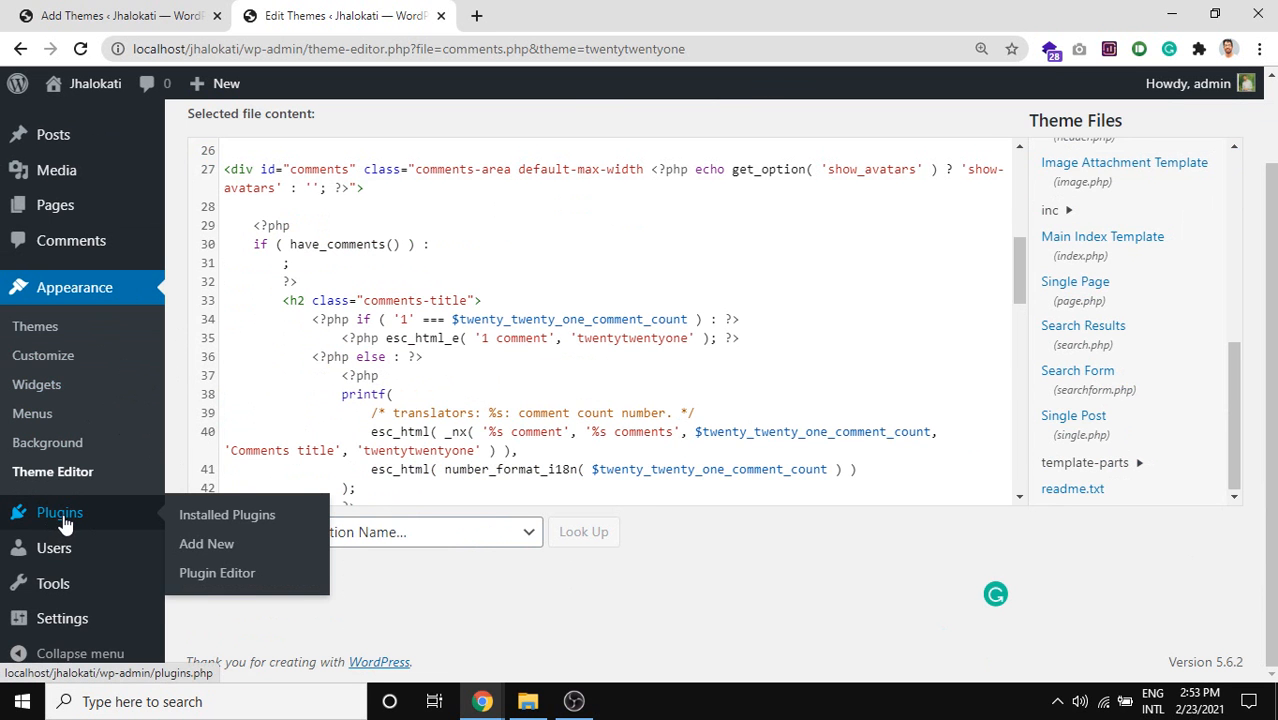
scroll(118, 326, "up", 1)
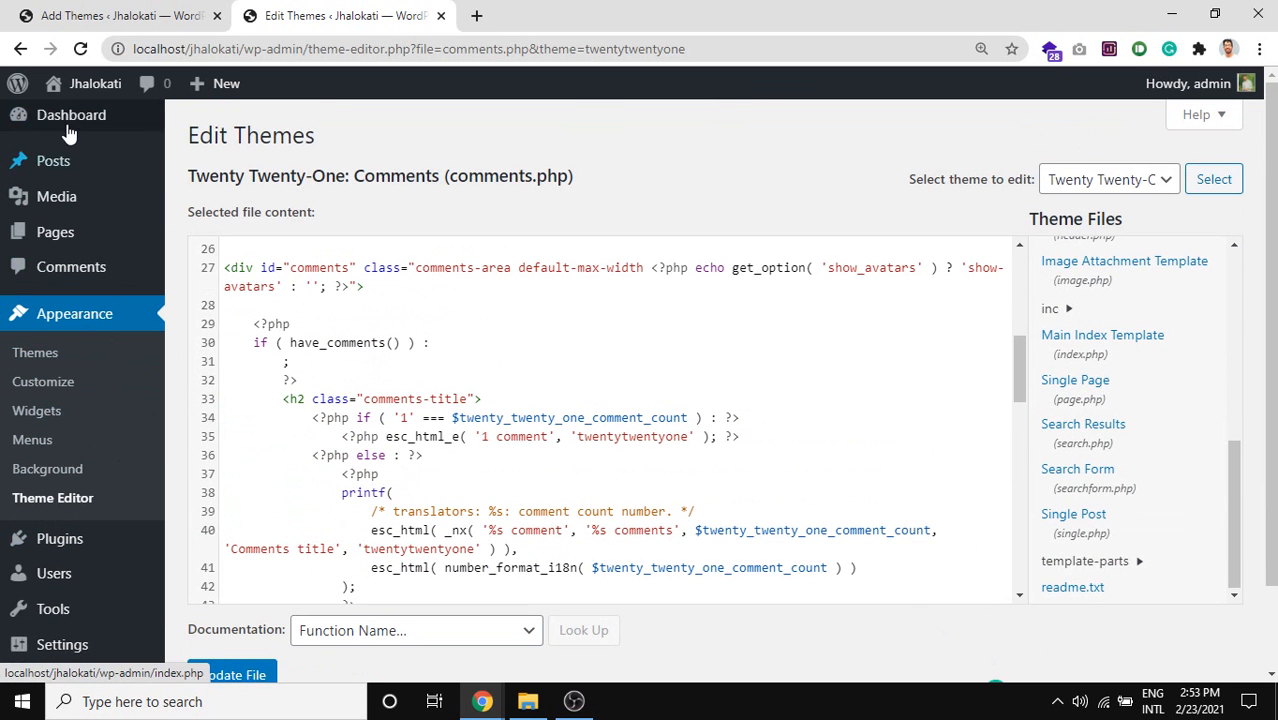
mouse_move(75, 118)
left_click(200, 120)
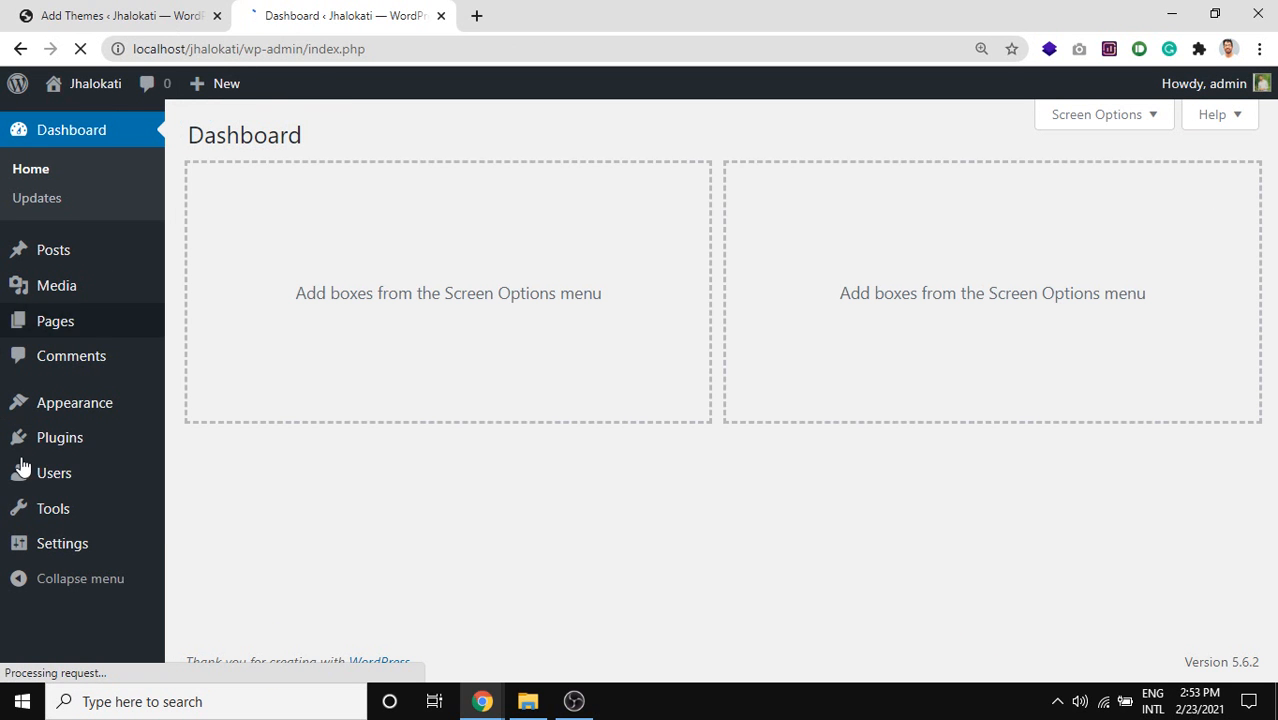
mouse_move(50, 448)
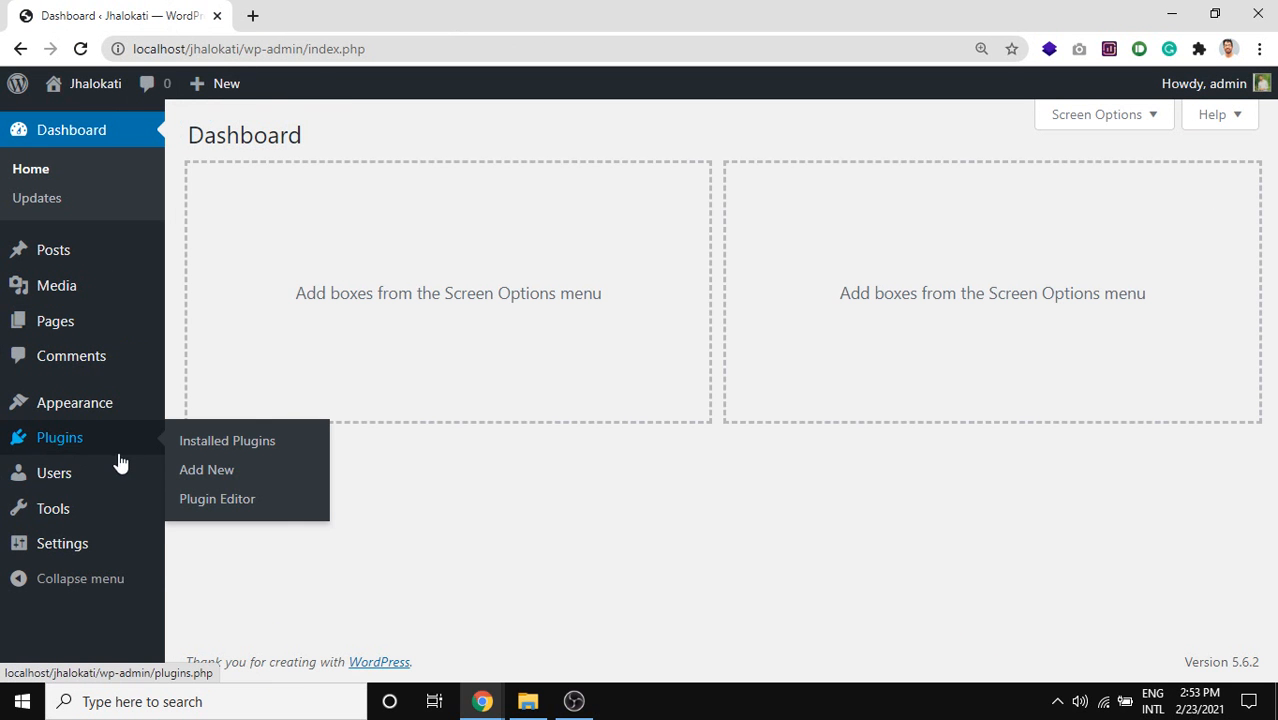
mouse_move(72, 420)
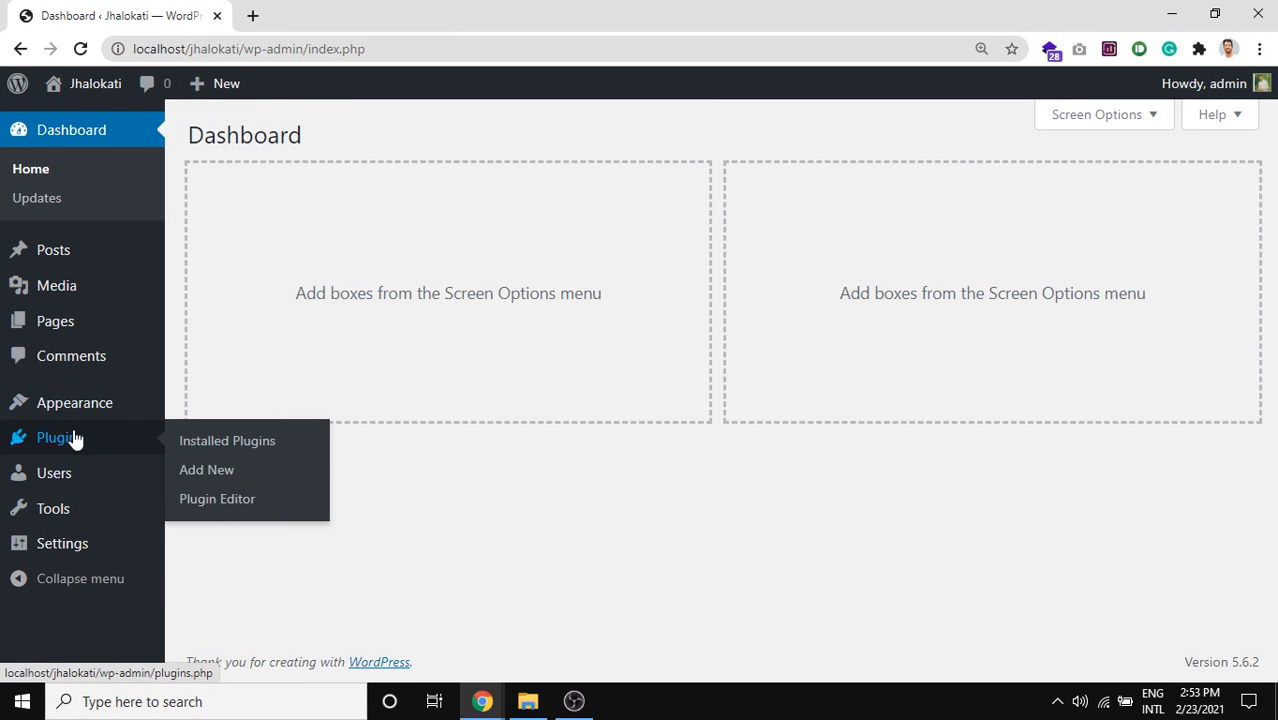
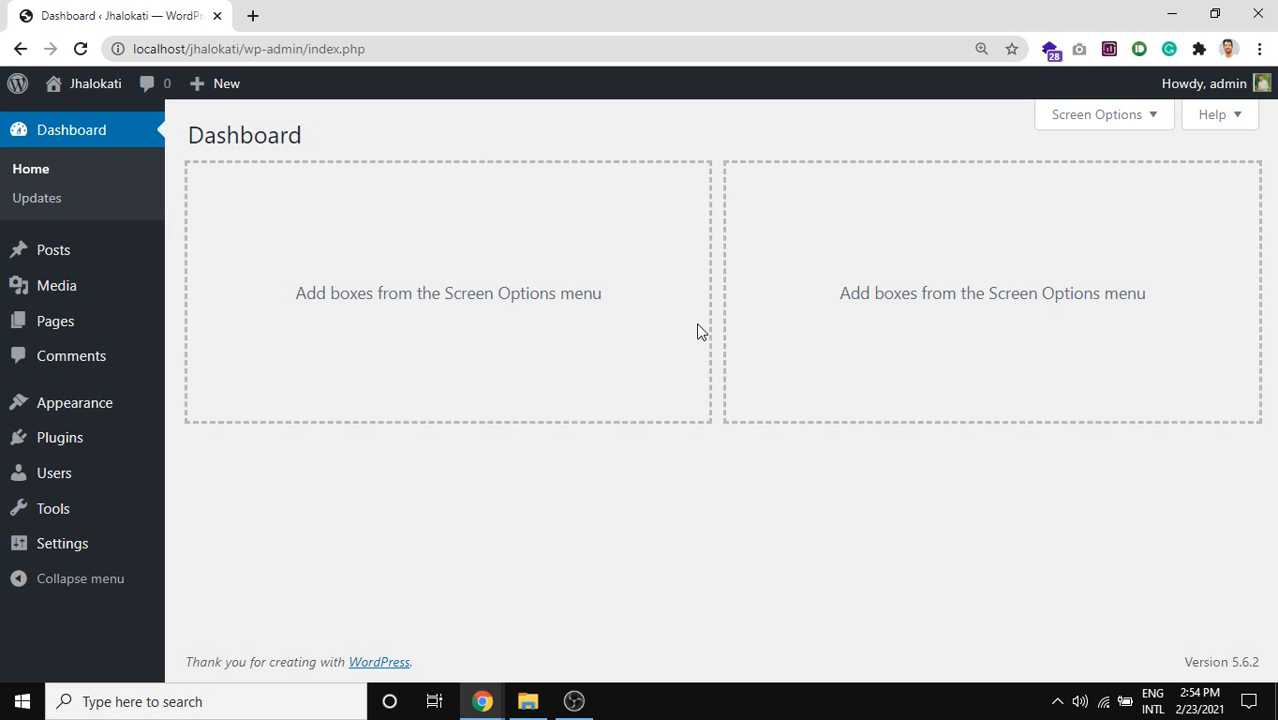
Open the site's front page in a new tab and scroll down it.
middle_click(120, 117)
left_click(325, 12)
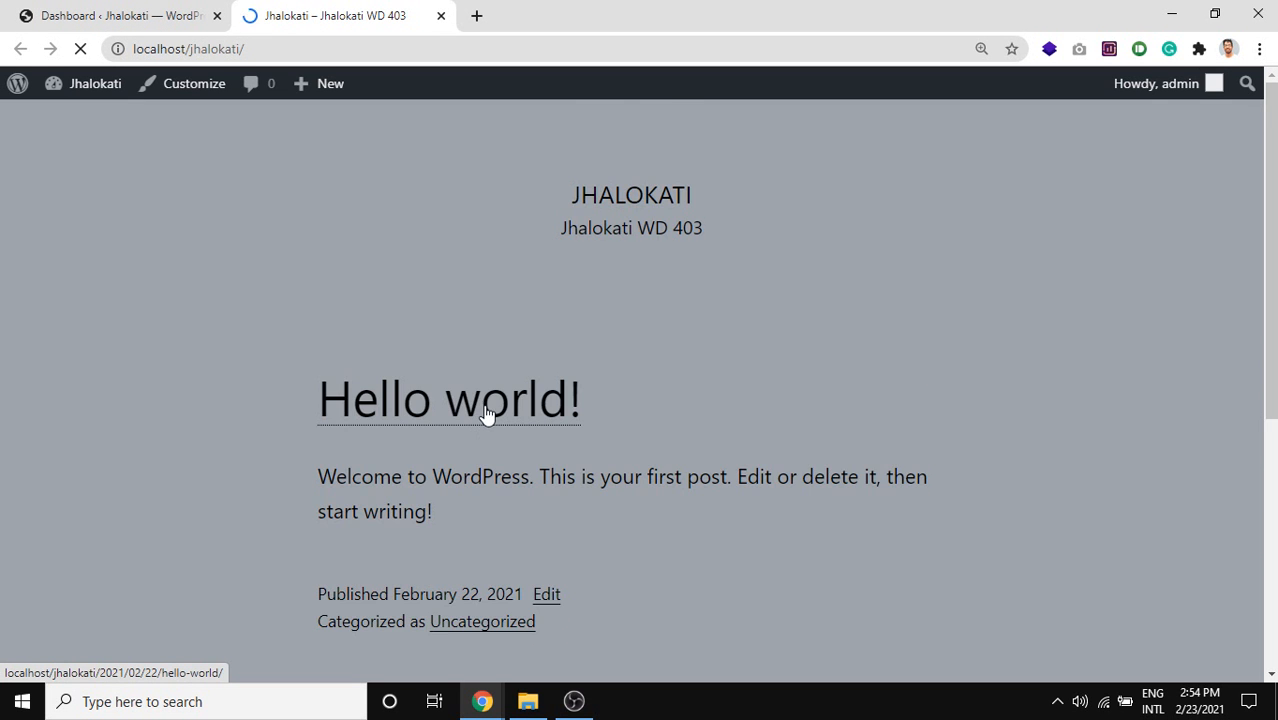
scroll(486, 410, "down", 2)
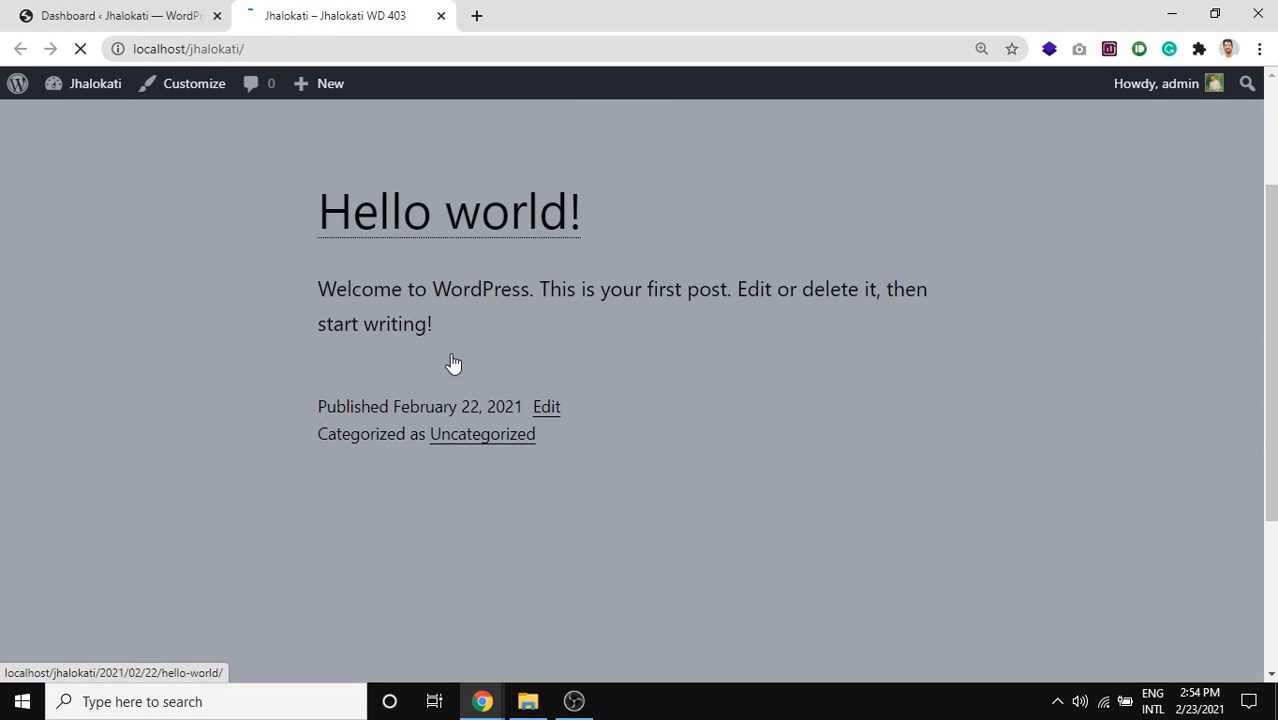
Read through the Hello world! post, then go back to the admin Dashboard tab.
left_click(411, 237)
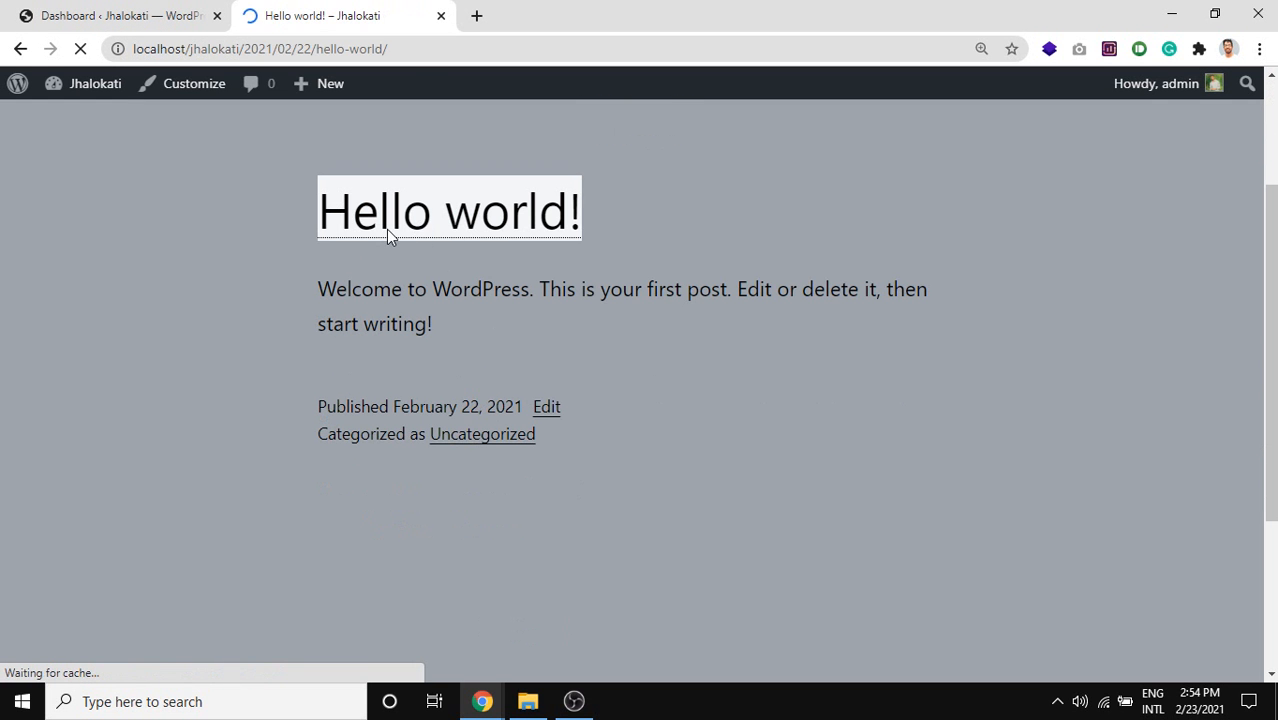
scroll(428, 311, "down", 6)
scroll(1057, 526, "down", 10)
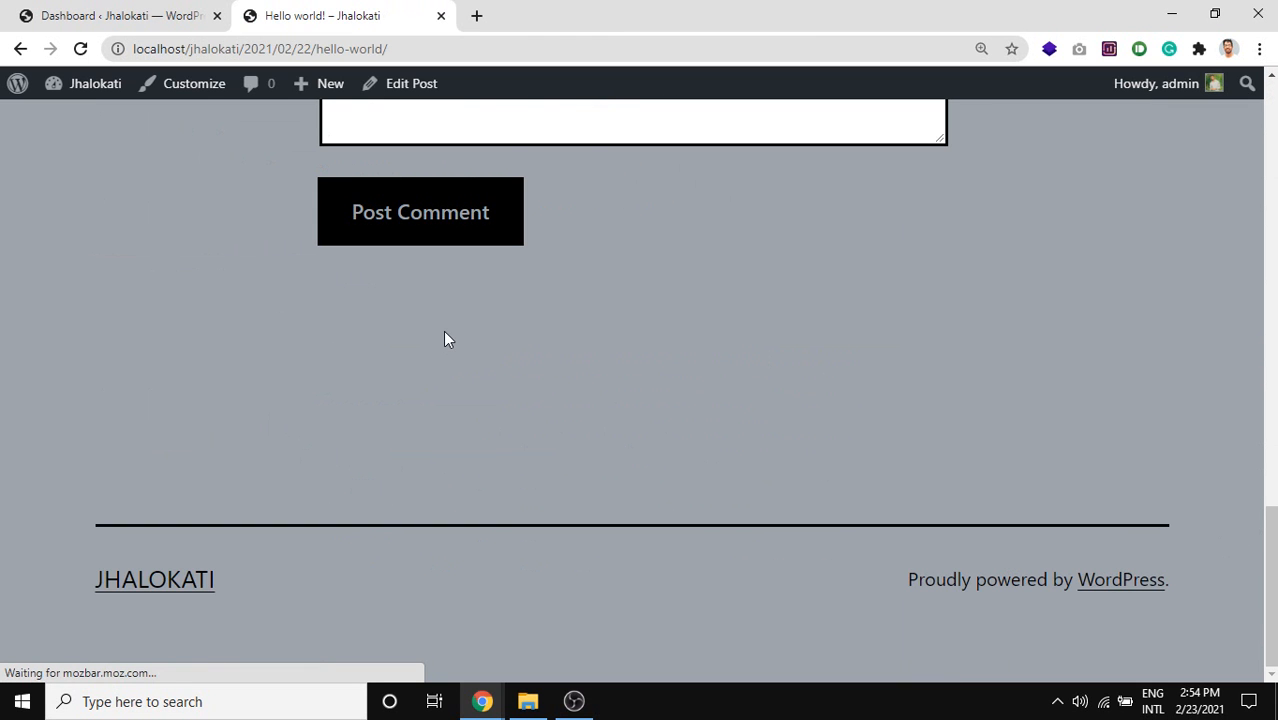
scroll(453, 314, "up", 15)
scroll(362, 433, "down", 2)
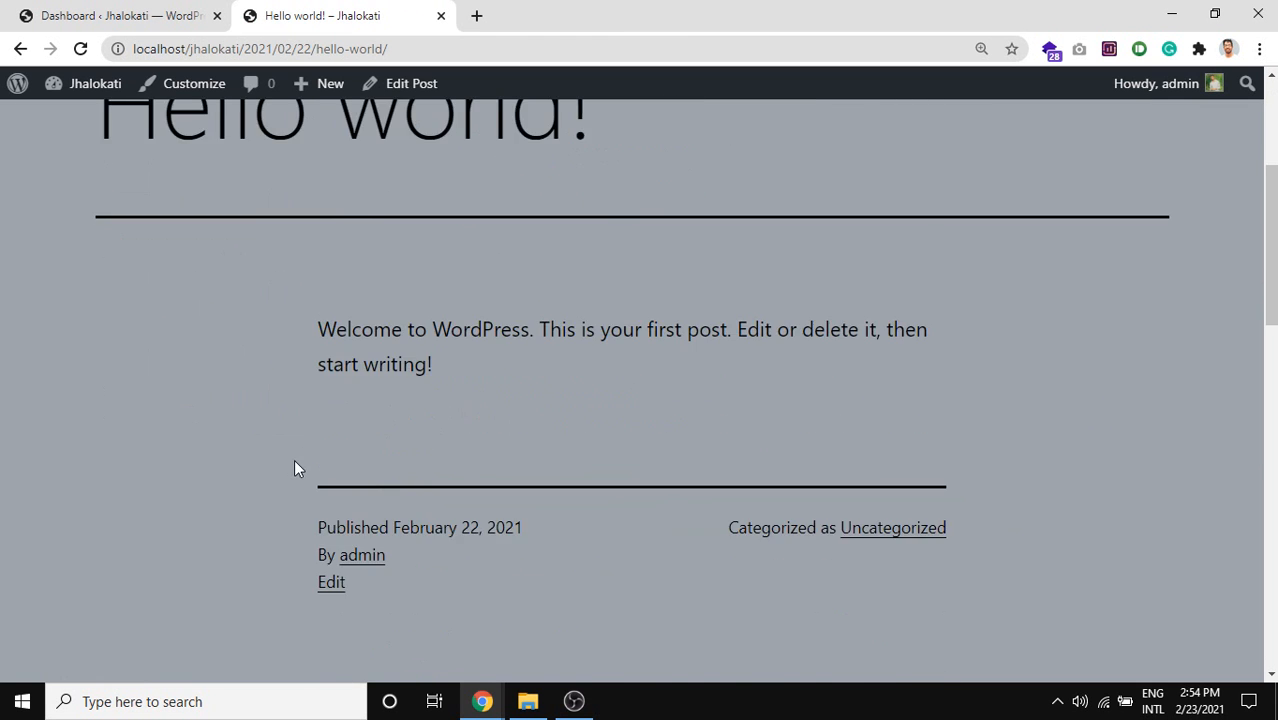
scroll(300, 463, "down", 3)
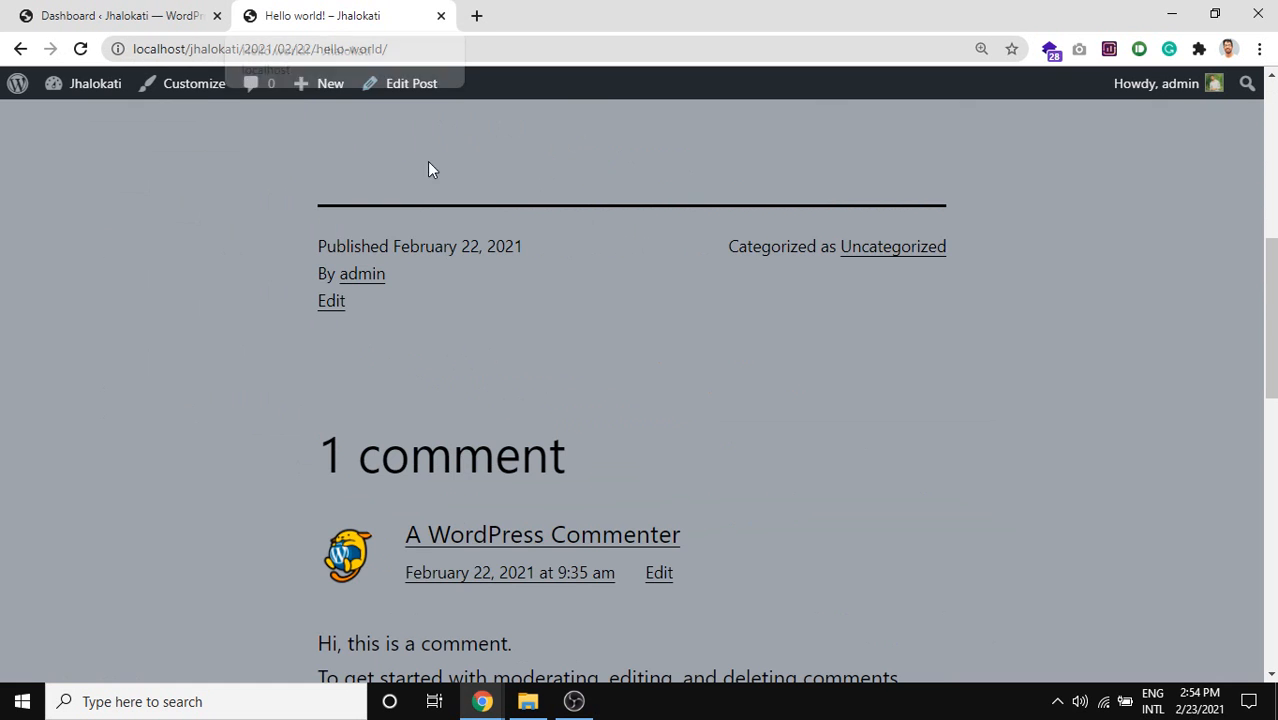
scroll(494, 484, "up", 4)
left_click_drag(379, 375, 283, 176)
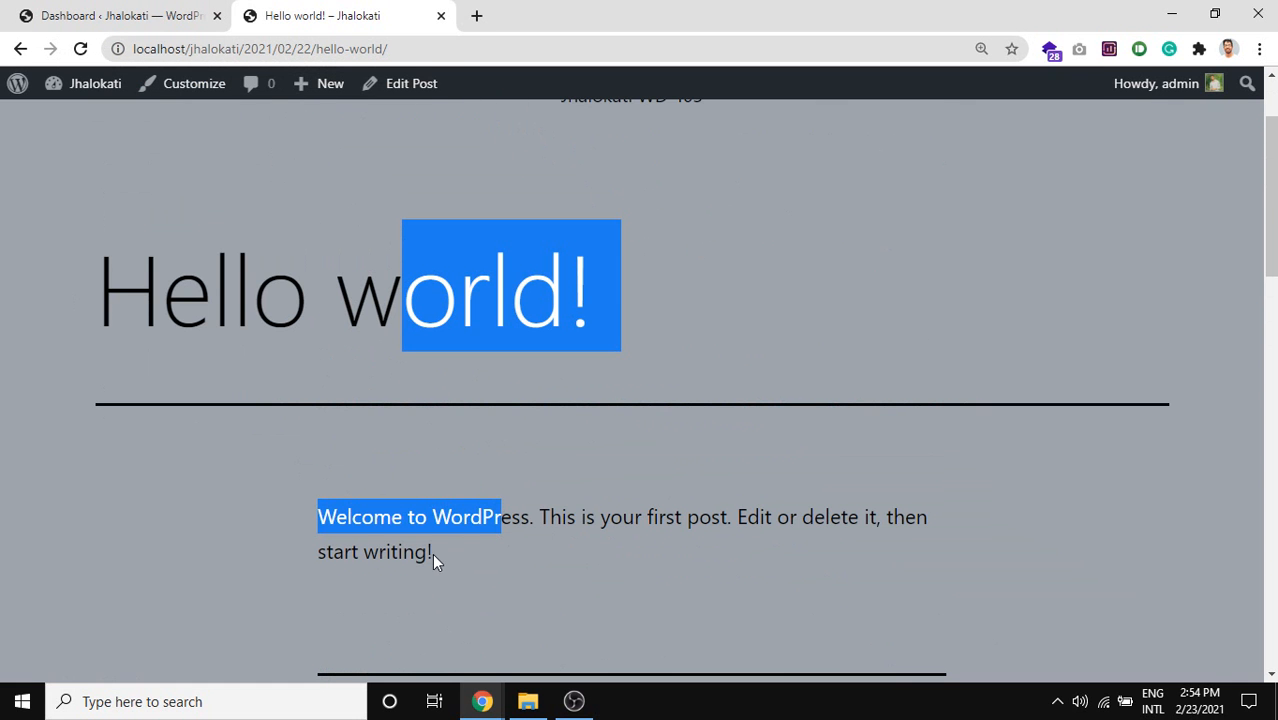
left_click_drag(421, 551, 430, 551)
left_click(136, 4)
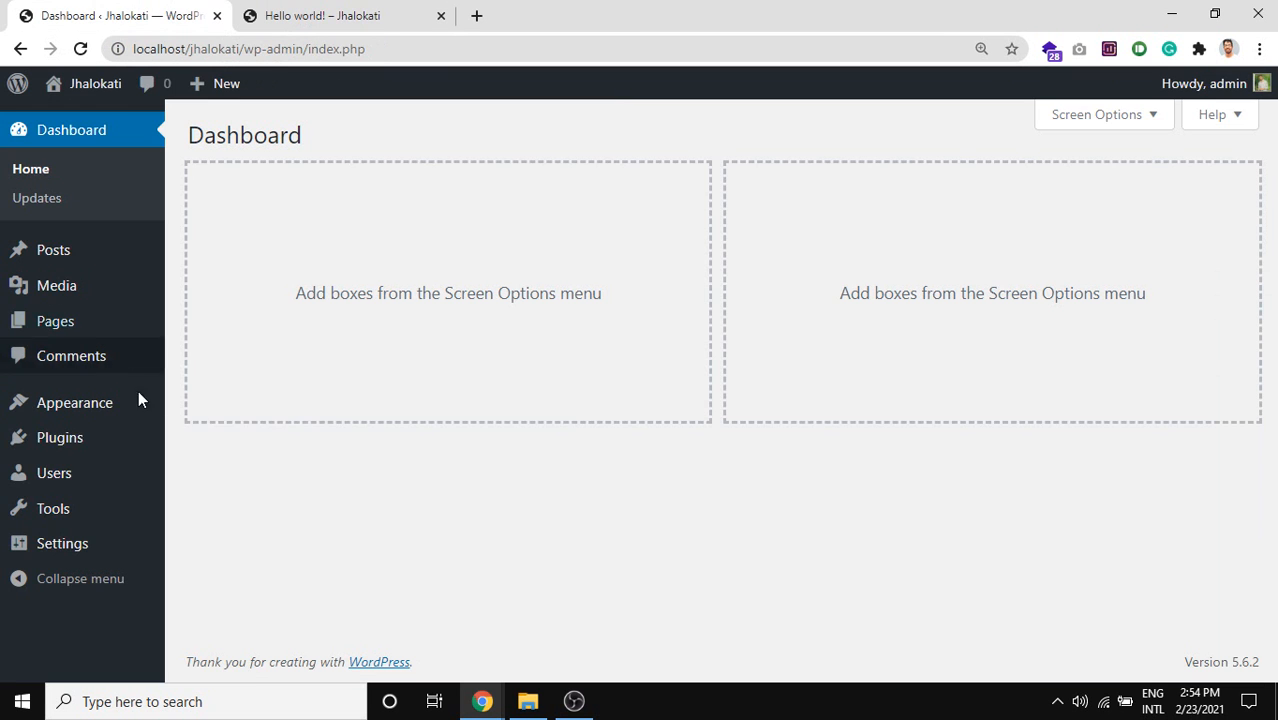
Open the Plugins > Add New page in a new tab.
mouse_move(131, 476)
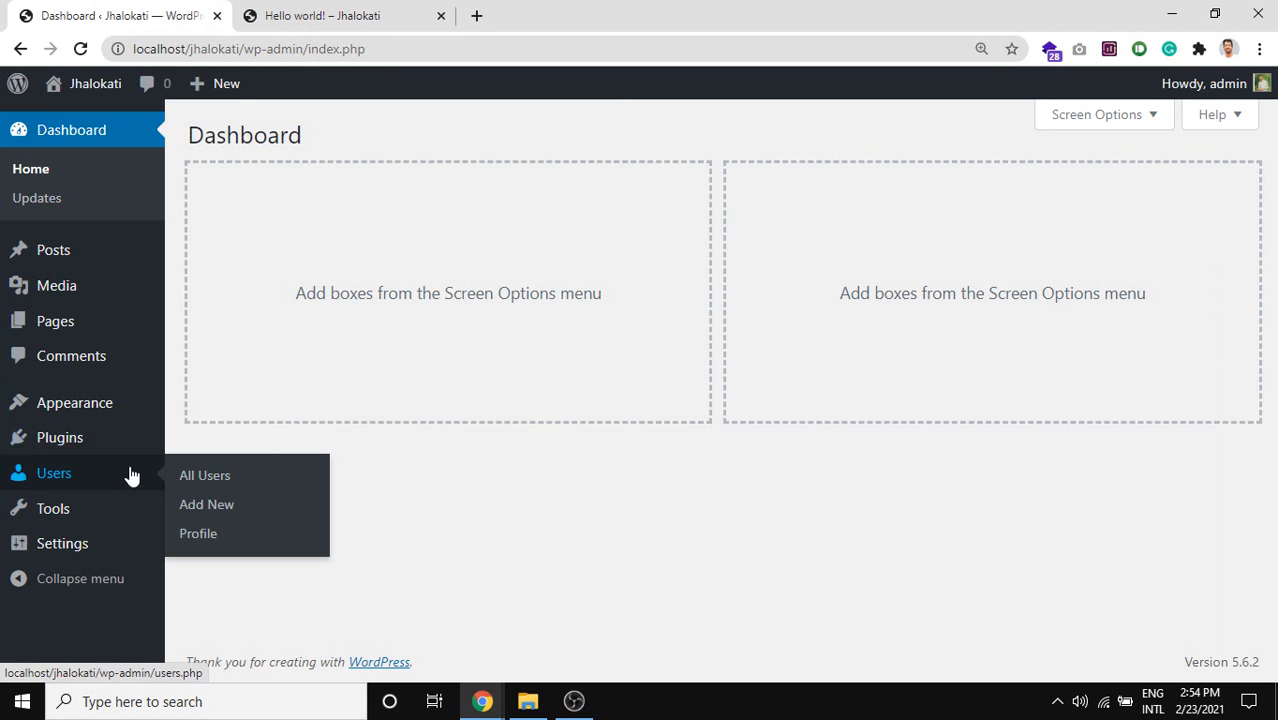
mouse_move(60, 437)
middle_click(220, 470)
left_click(562, 12)
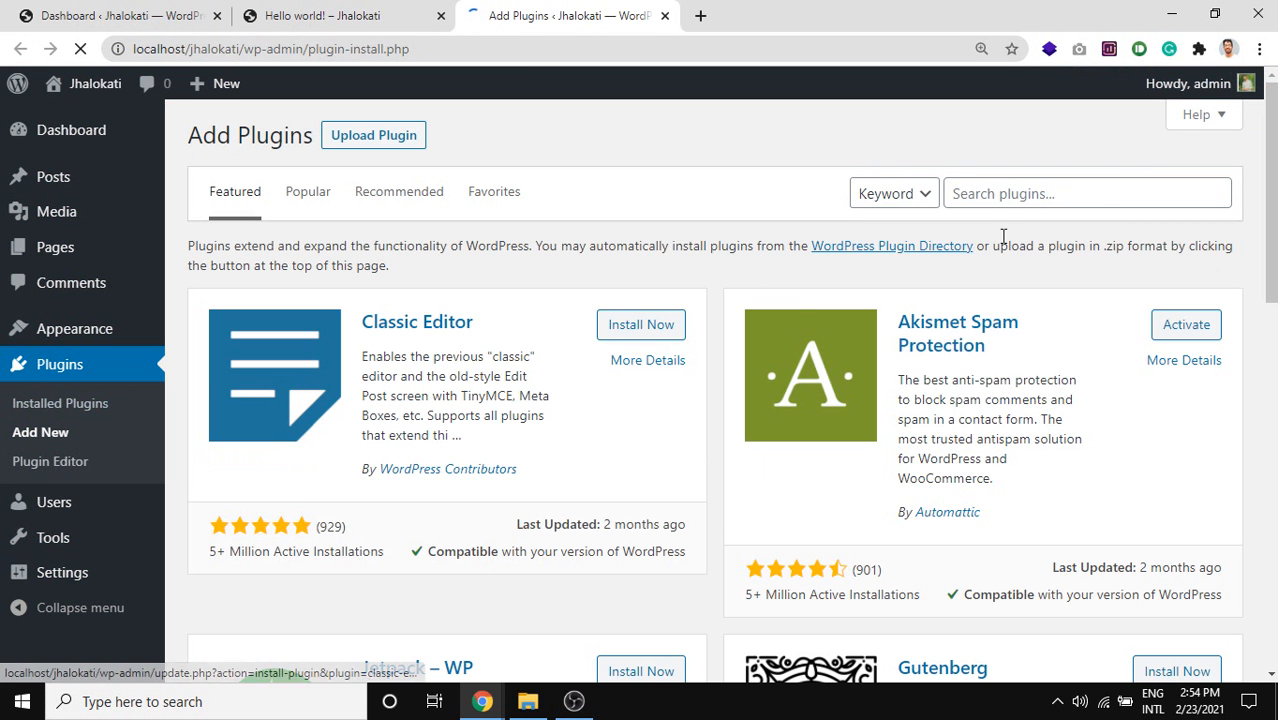
Search the plugin directory for 'post read count' and browse the results.
left_click(990, 195)
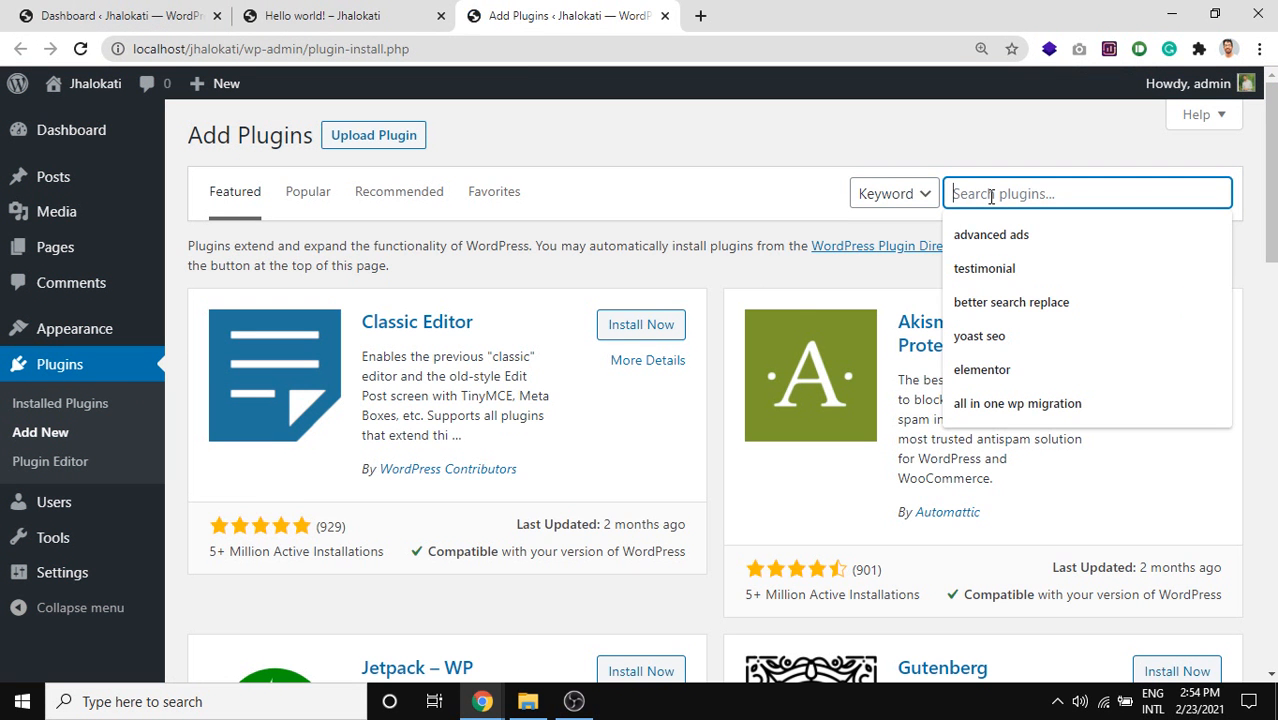
type("p")
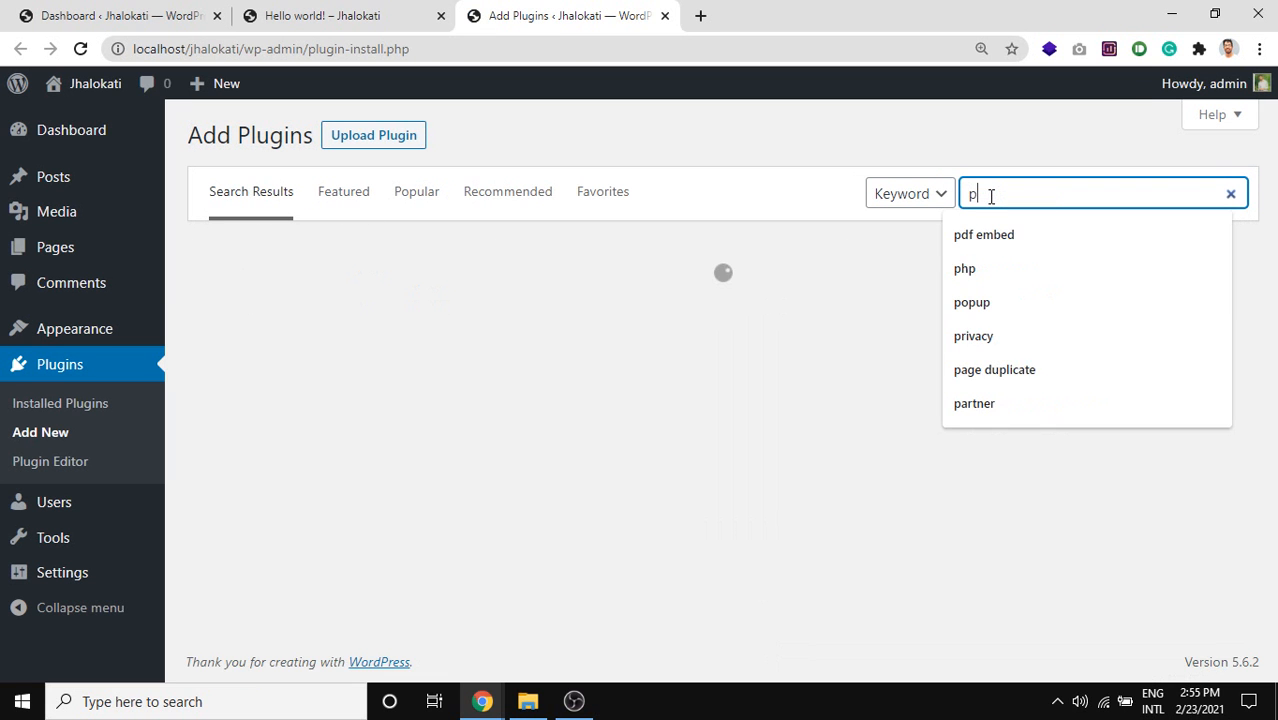
type("ost read count")
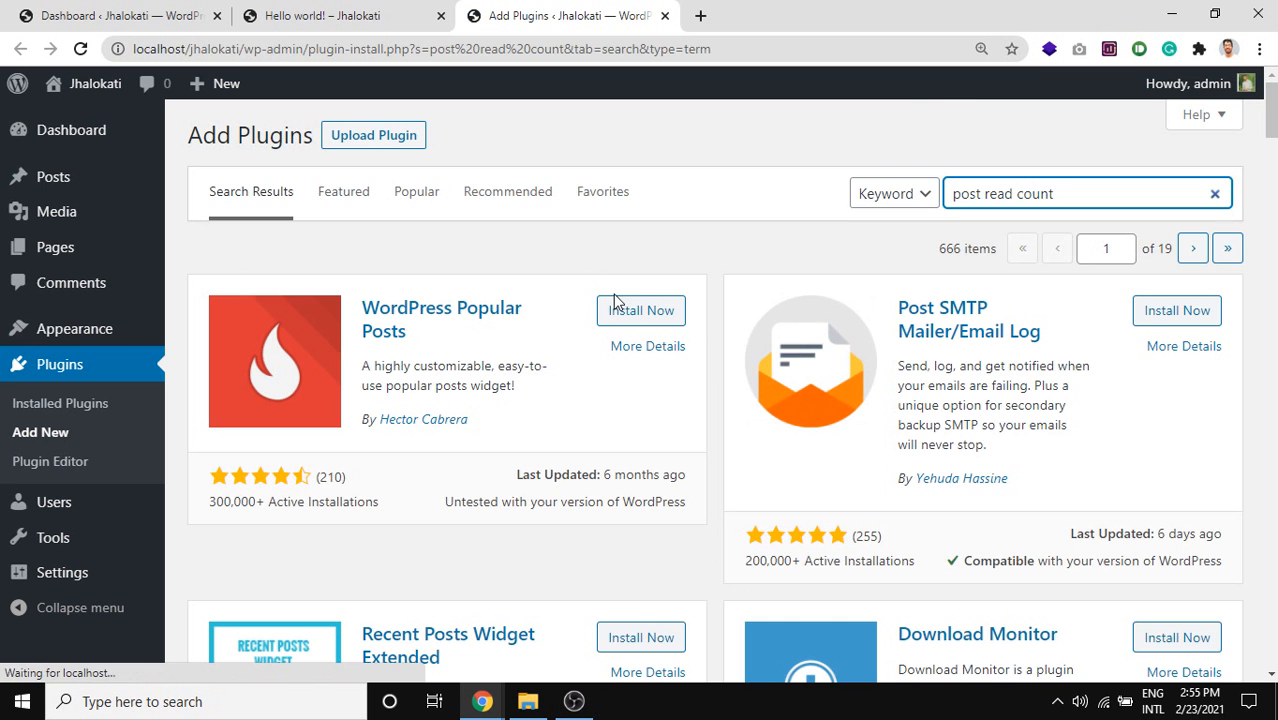
scroll(615, 300, "down", 4)
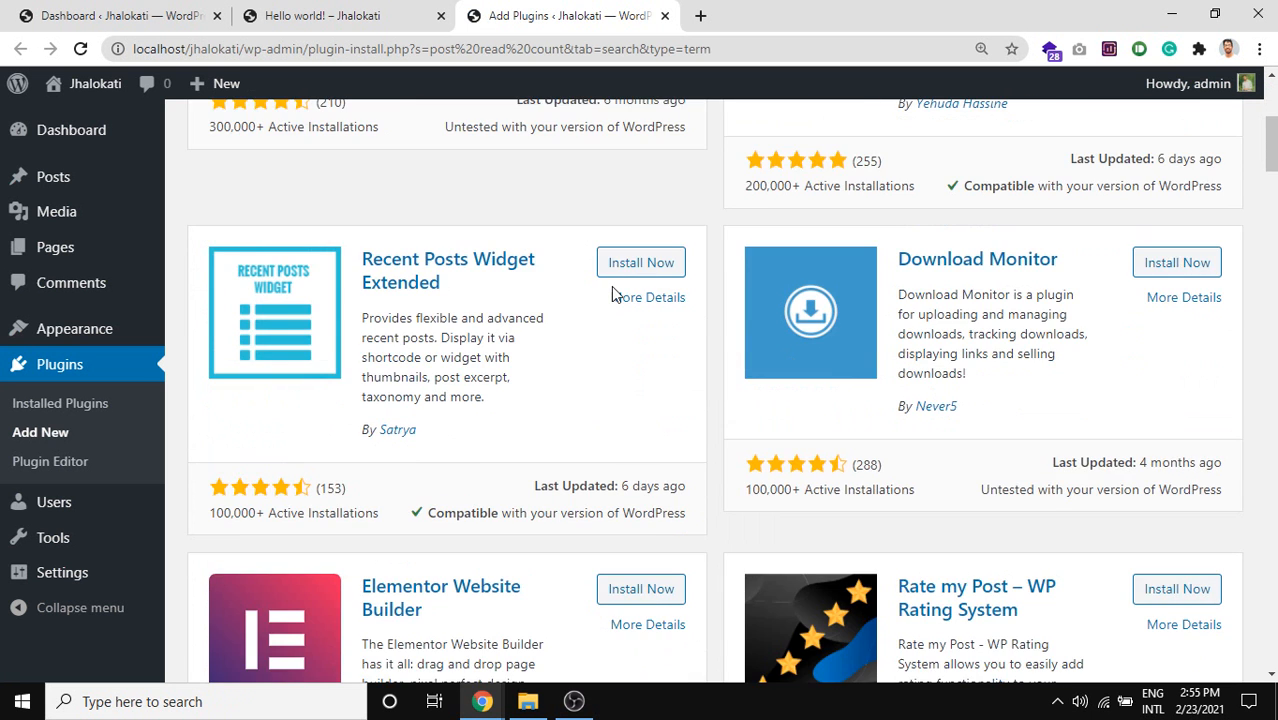
scroll(613, 292, "up", 2)
scroll(613, 292, "down", 4)
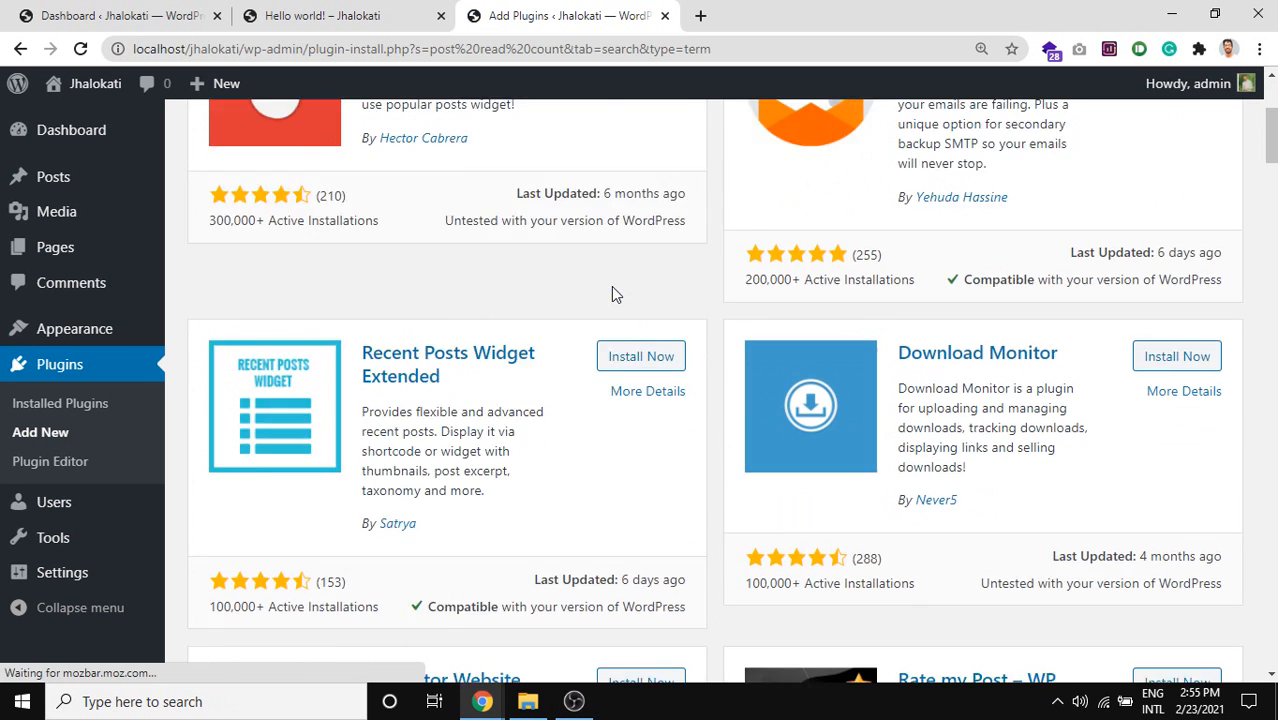
scroll(613, 292, "down", 2)
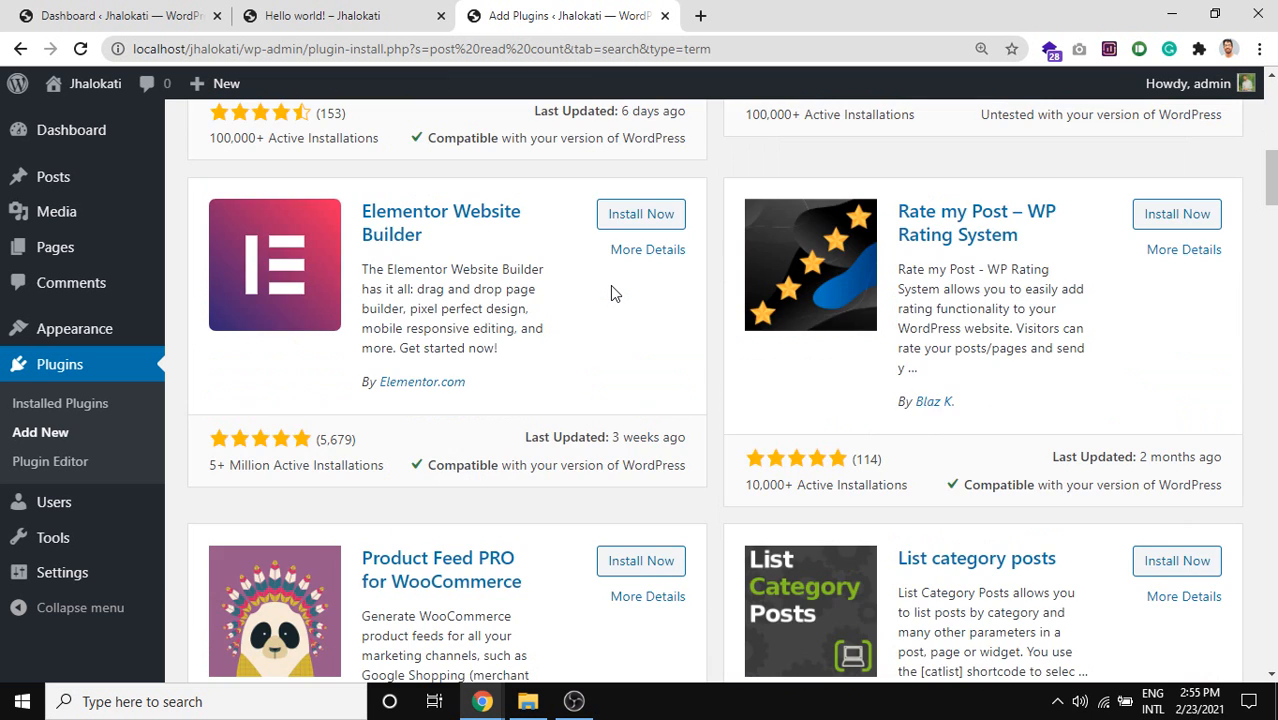
scroll(612, 292, "up", 9)
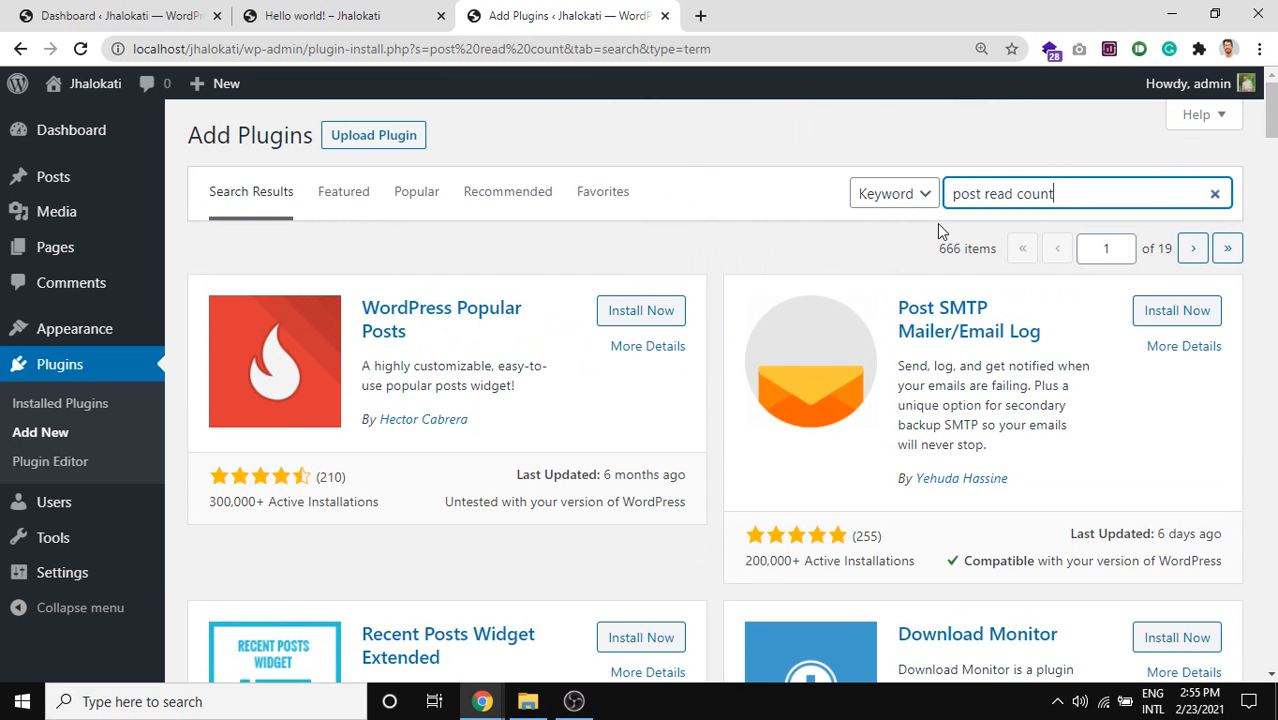
left_click_drag(1013, 194, 985, 194)
Change the plugin search to 'post view count'.
type("view")
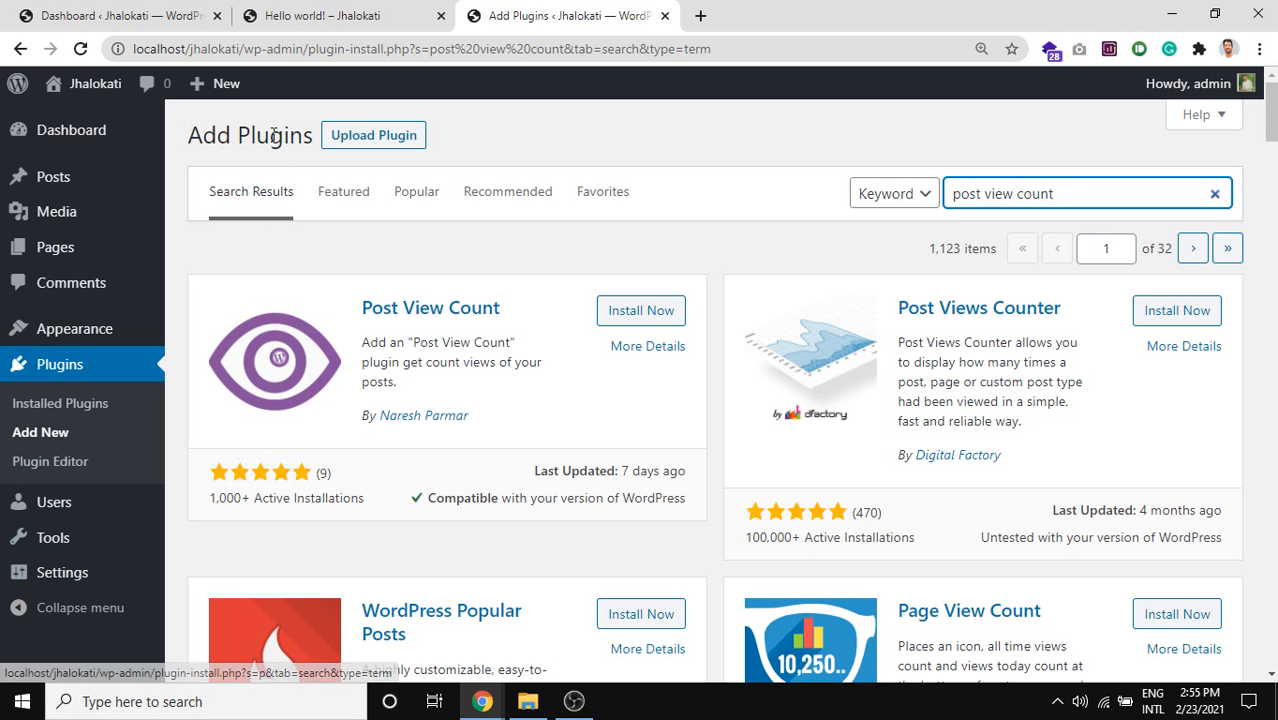
double_click(1062, 193)
scroll(840, 385, "down", 4)
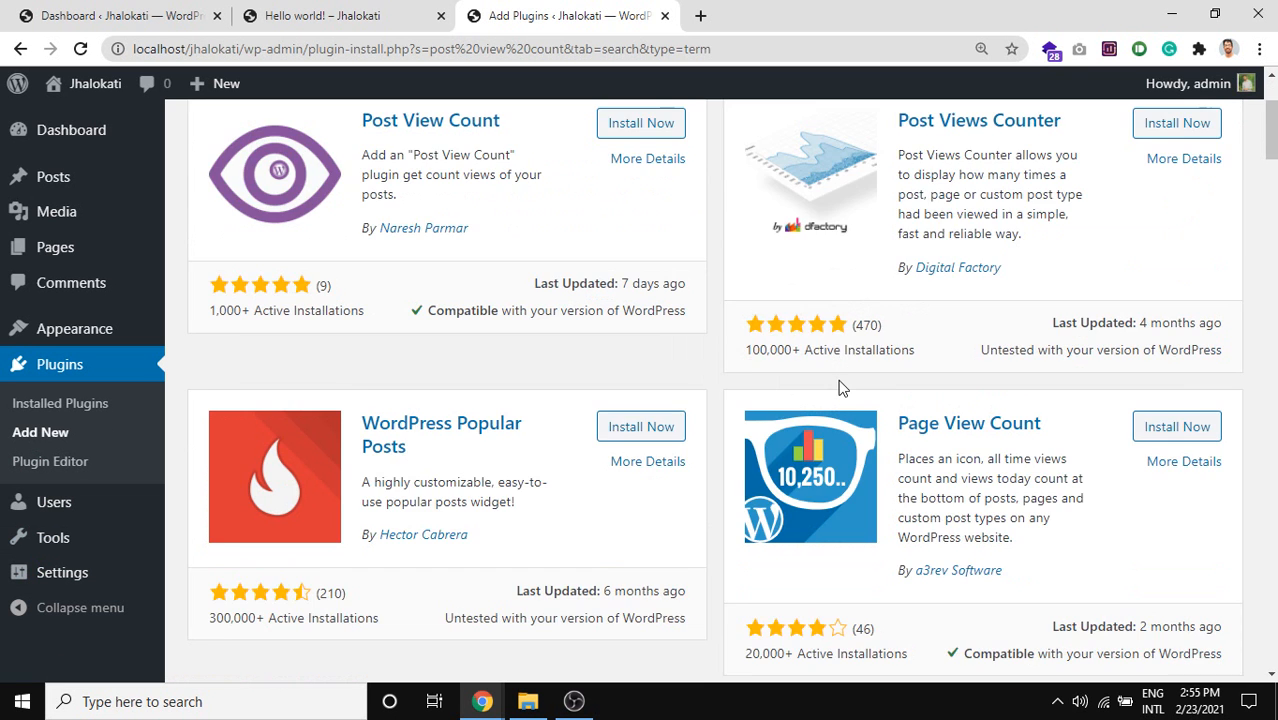
scroll(857, 418, "up", 4)
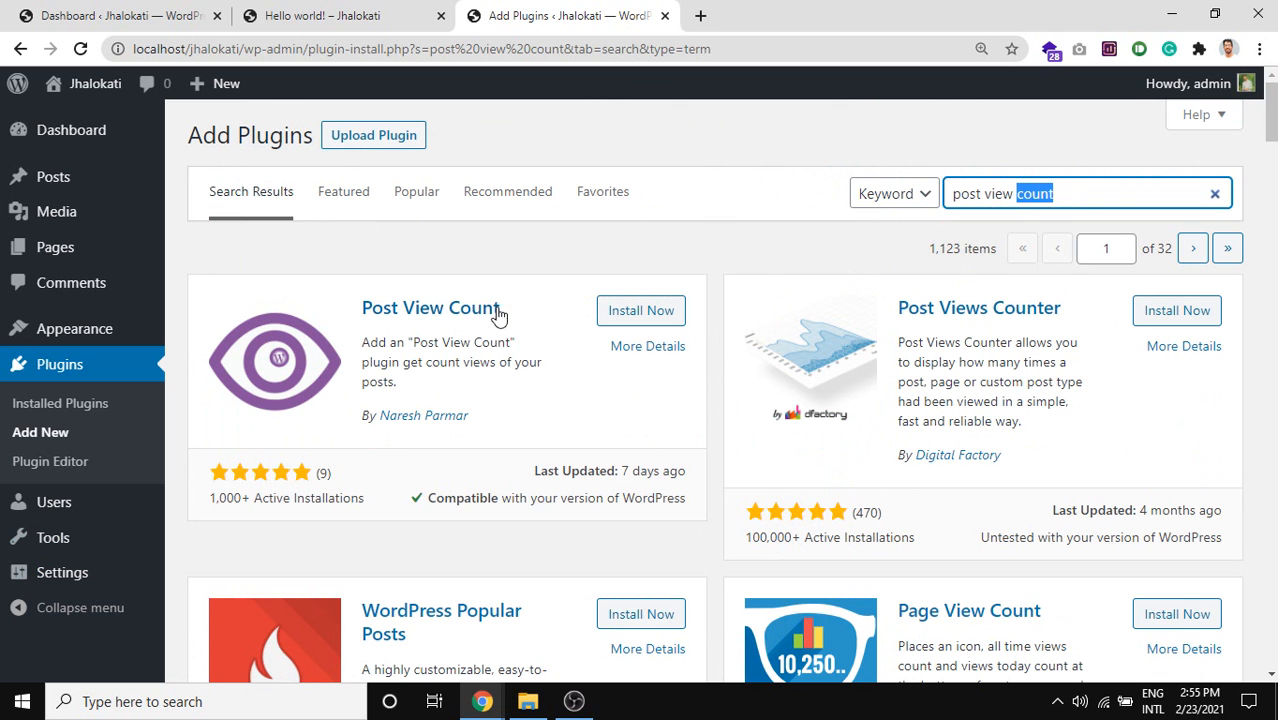
Review the Post View Count plugin's title and description, then install and activate it.
left_click_drag(503, 310, 350, 318)
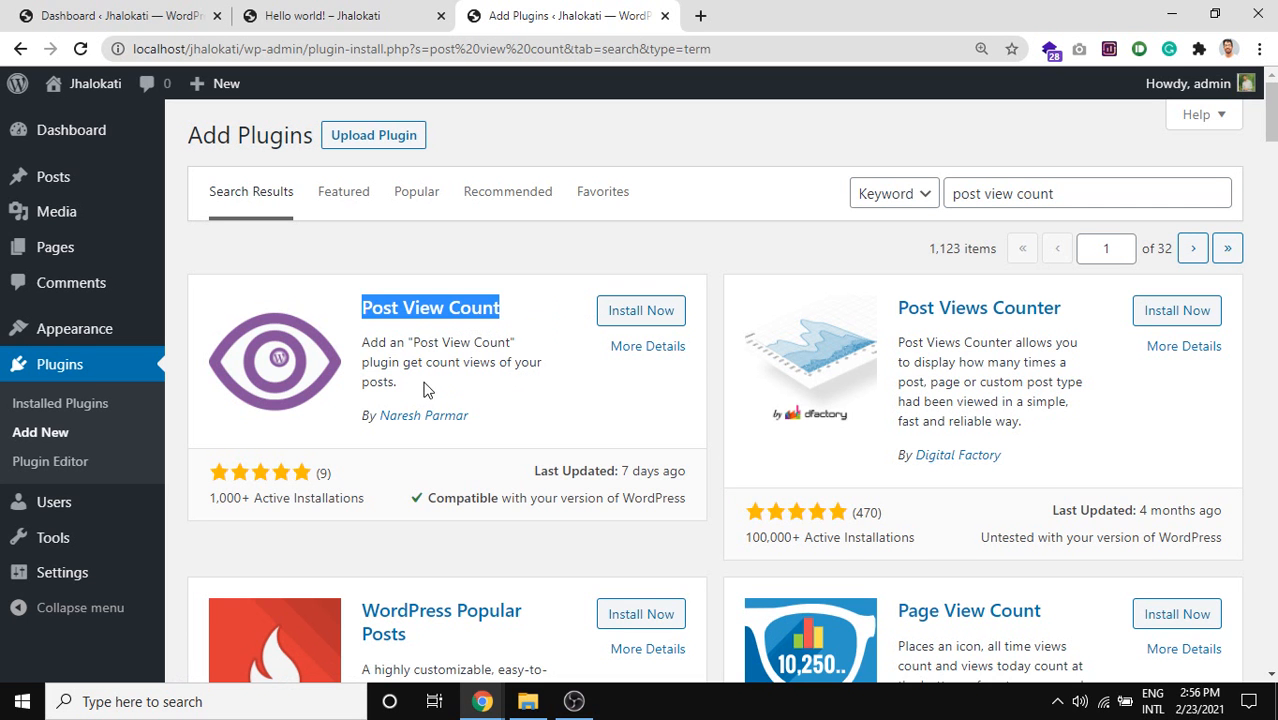
left_click_drag(405, 385, 362, 347)
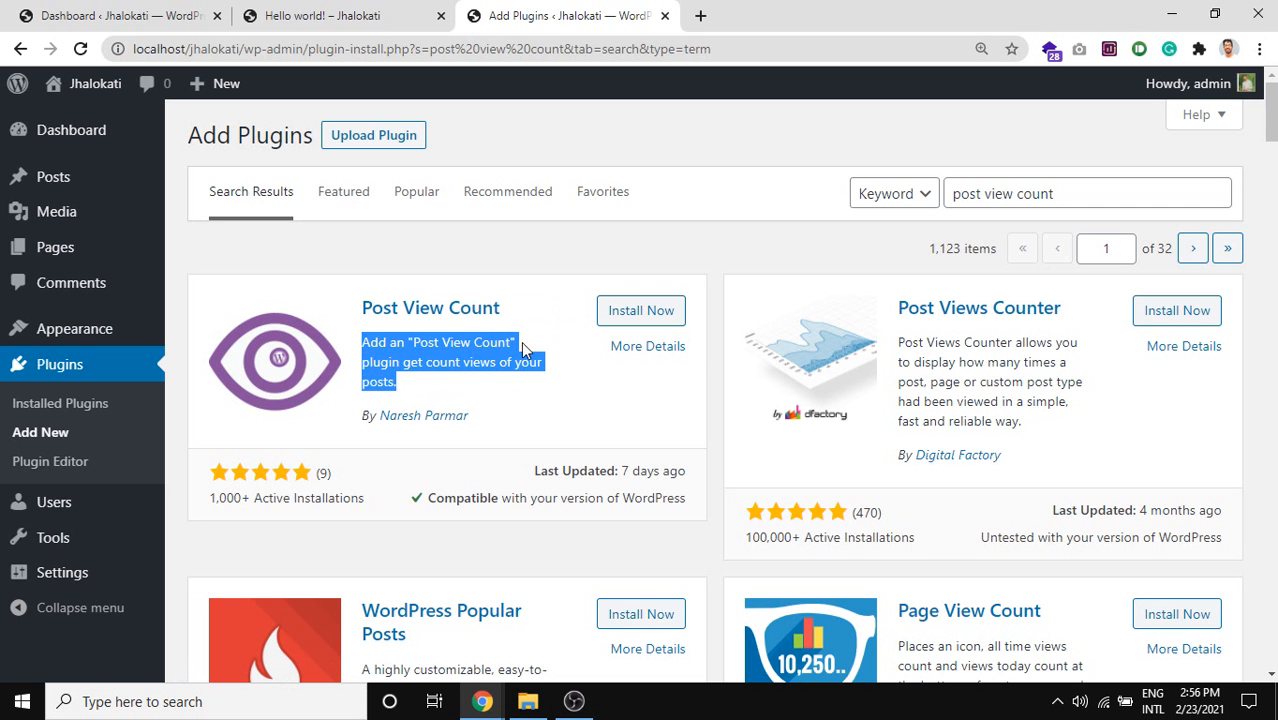
left_click_drag(519, 308, 390, 295)
left_click_drag(400, 380, 352, 354)
left_click(420, 390)
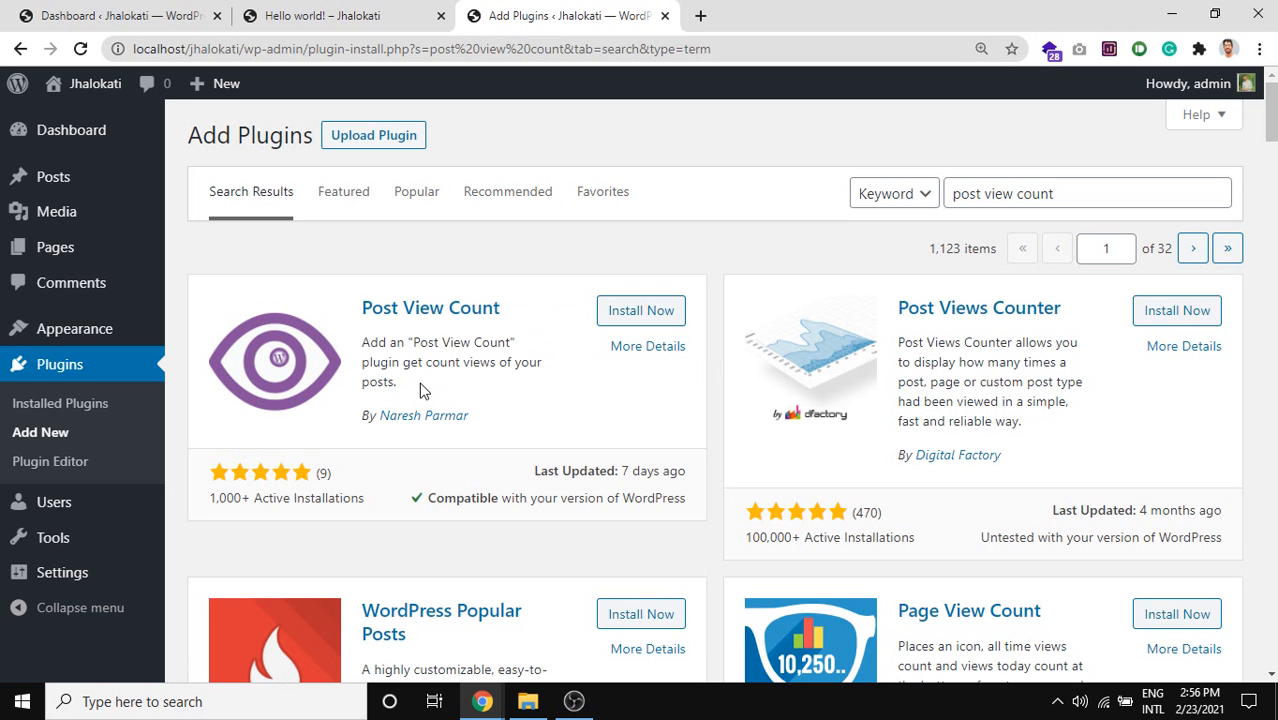
left_click_drag(411, 390, 362, 342)
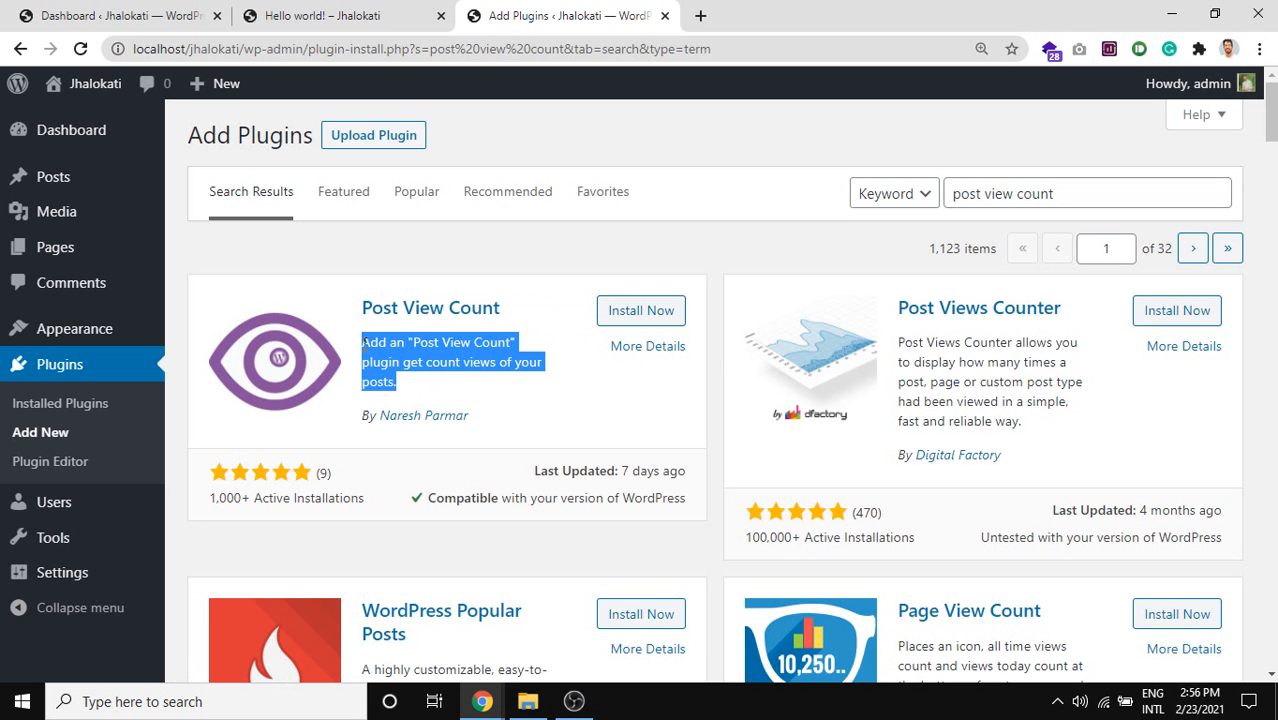
left_click(620, 312)
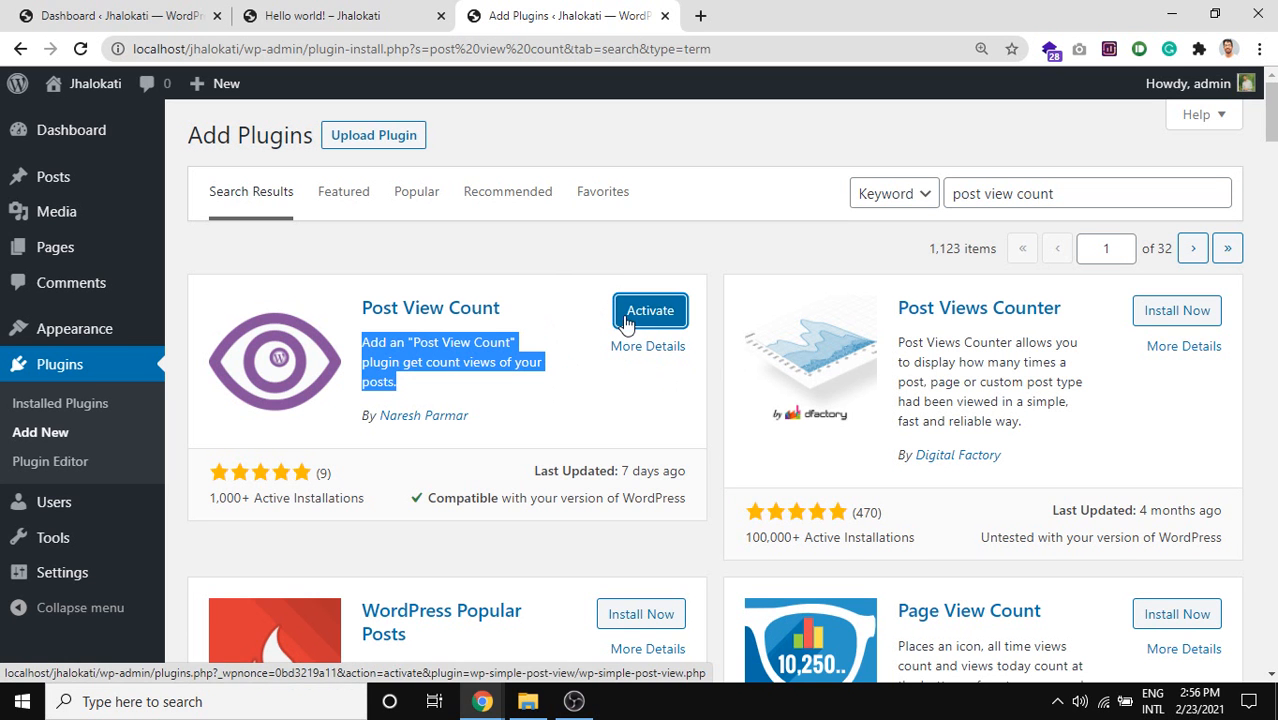
left_click(630, 320)
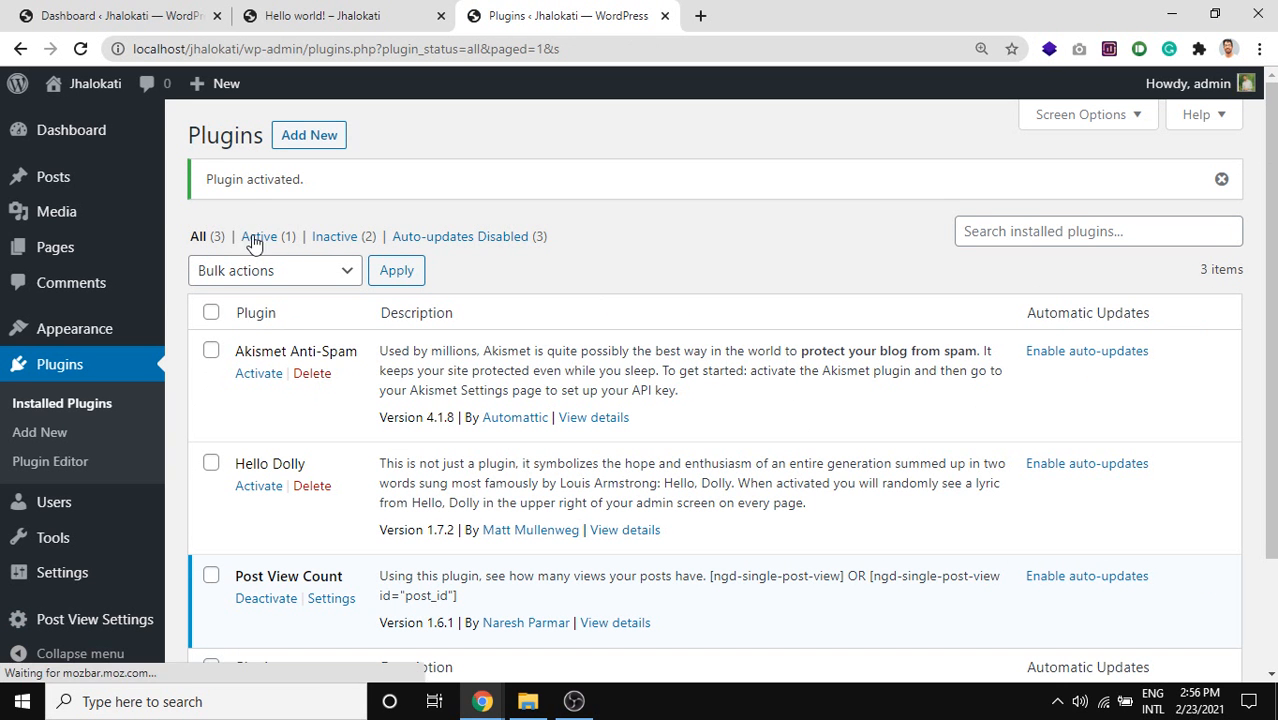
Open the site in a new tab and go to the Hello world! post.
mouse_move(75, 88)
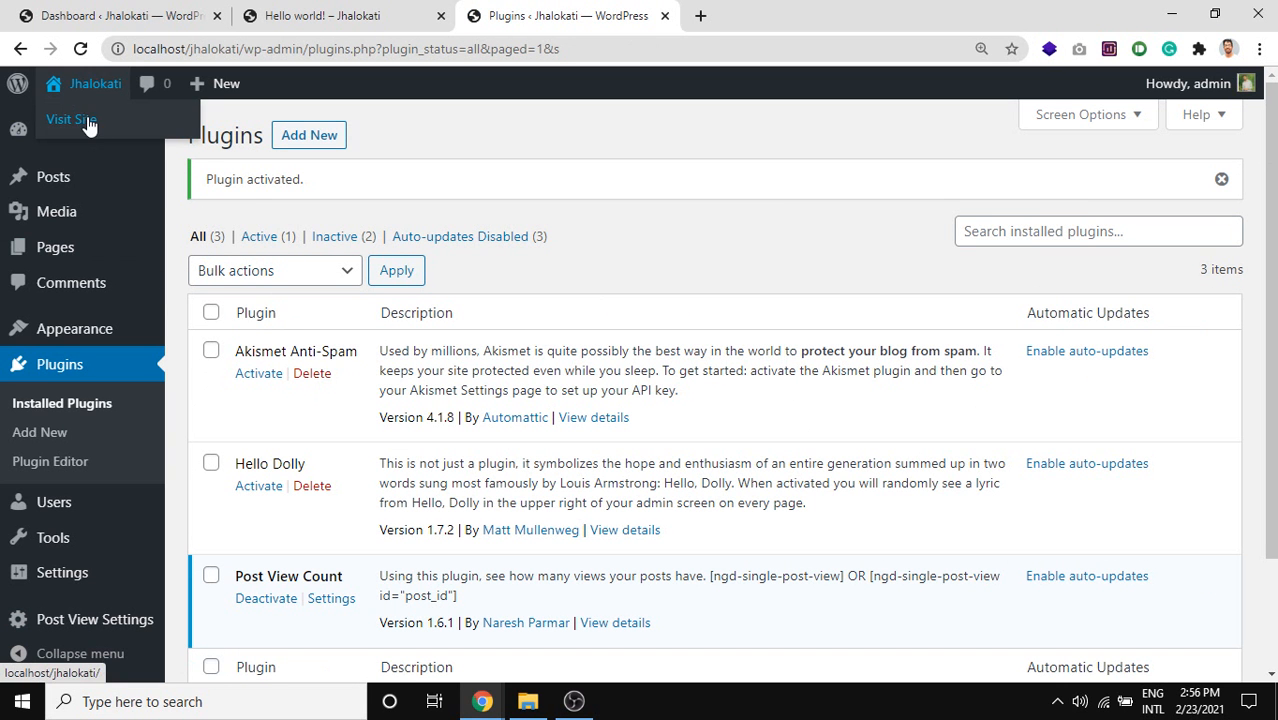
middle_click(82, 119)
left_click(746, 18)
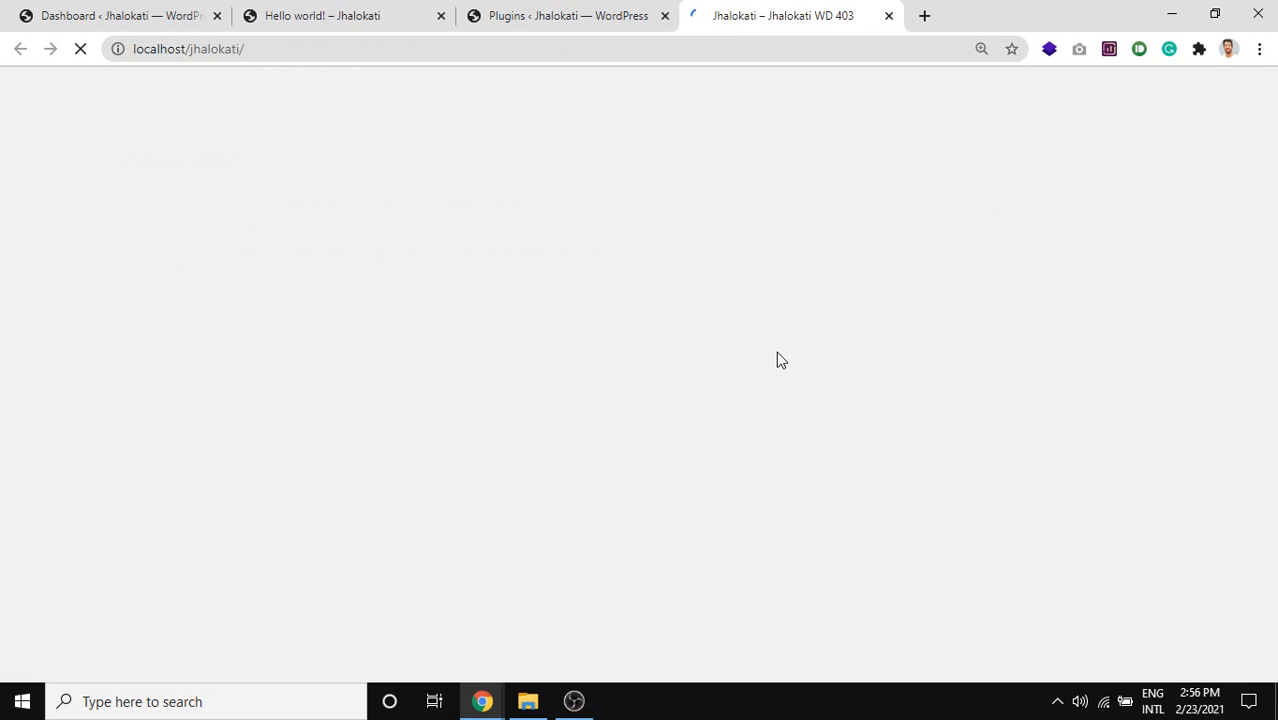
scroll(490, 335, "down", 3)
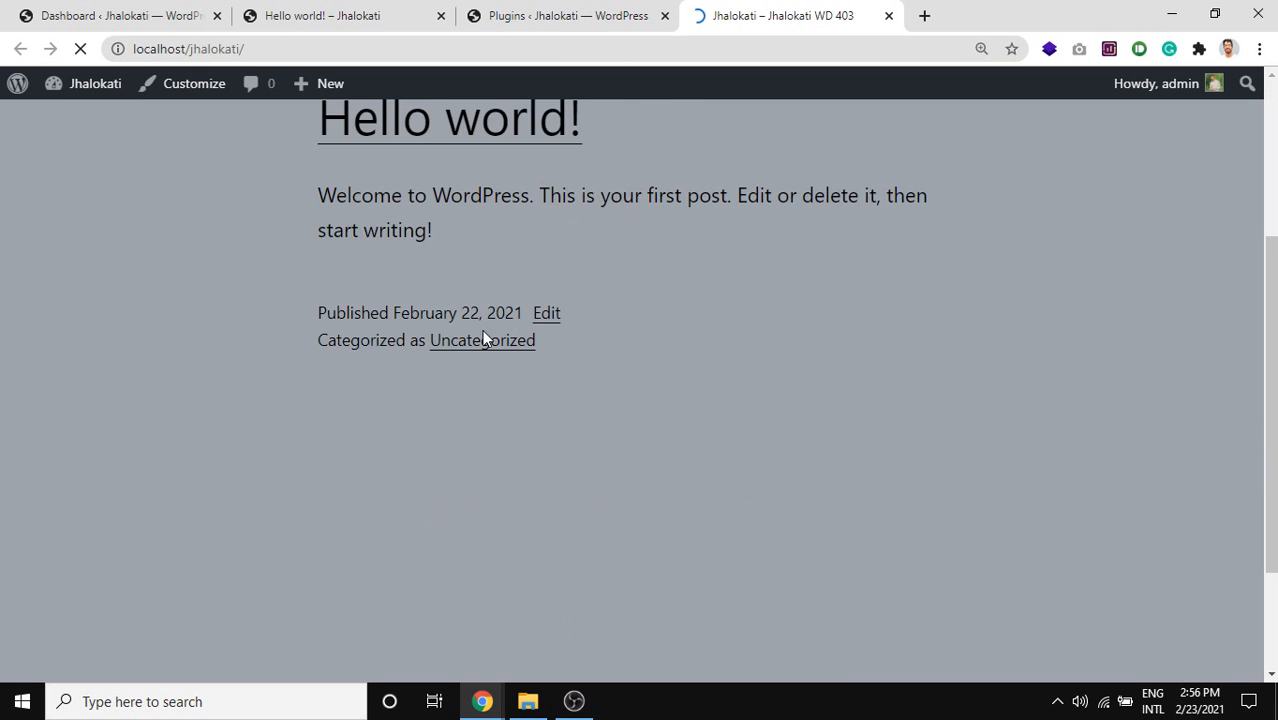
scroll(445, 258, "up", 2)
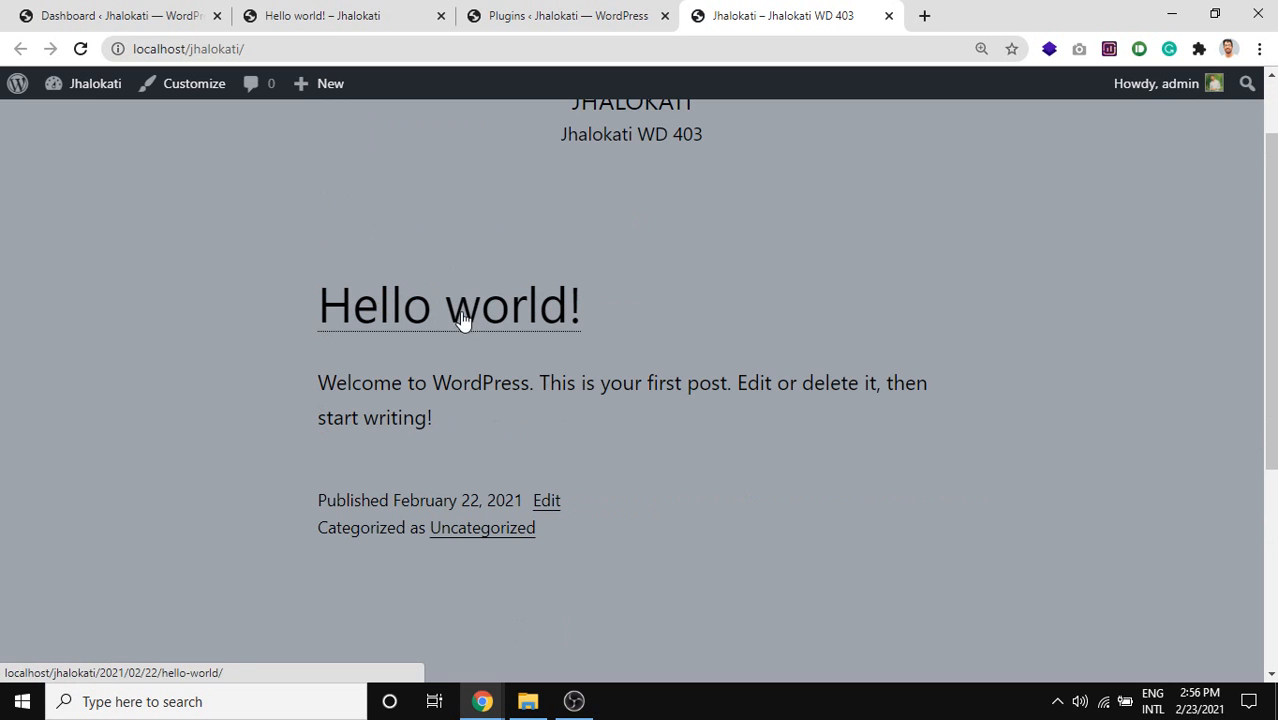
triple_click(462, 316)
left_click(462, 316)
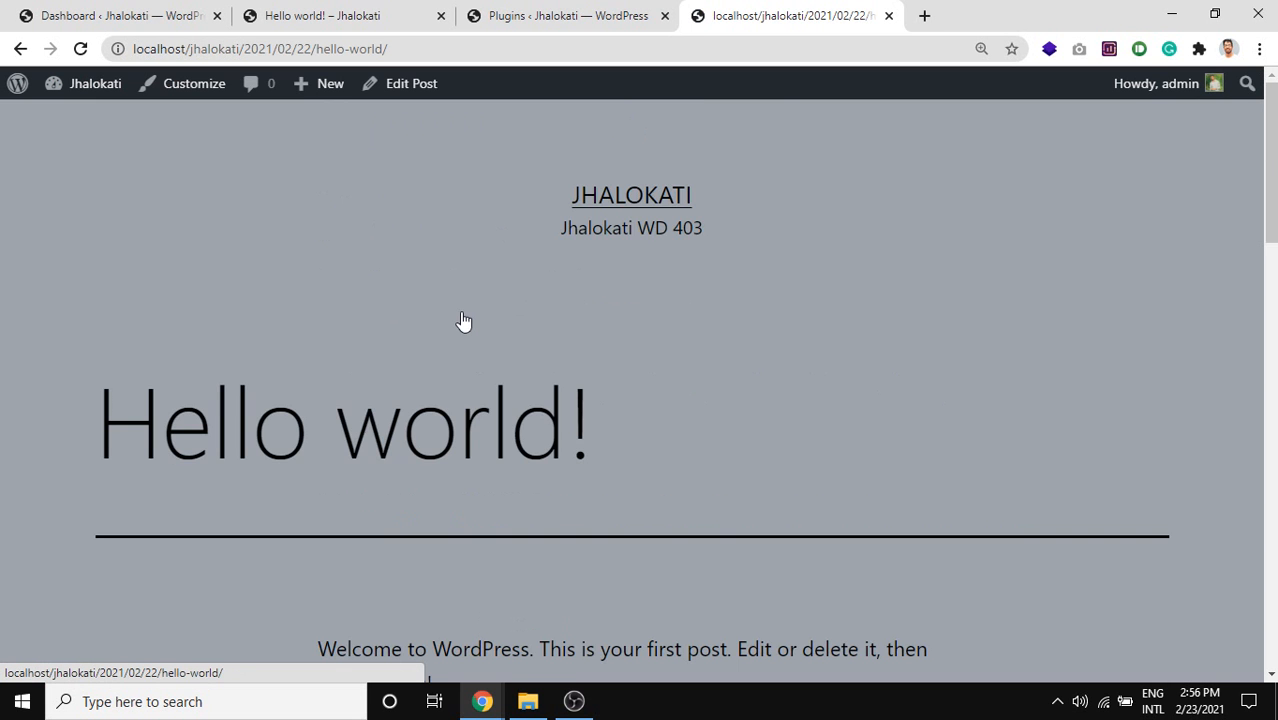
Scroll through the Hello world! post.
scroll(457, 305, "down", 4)
scroll(450, 282, "down", 2)
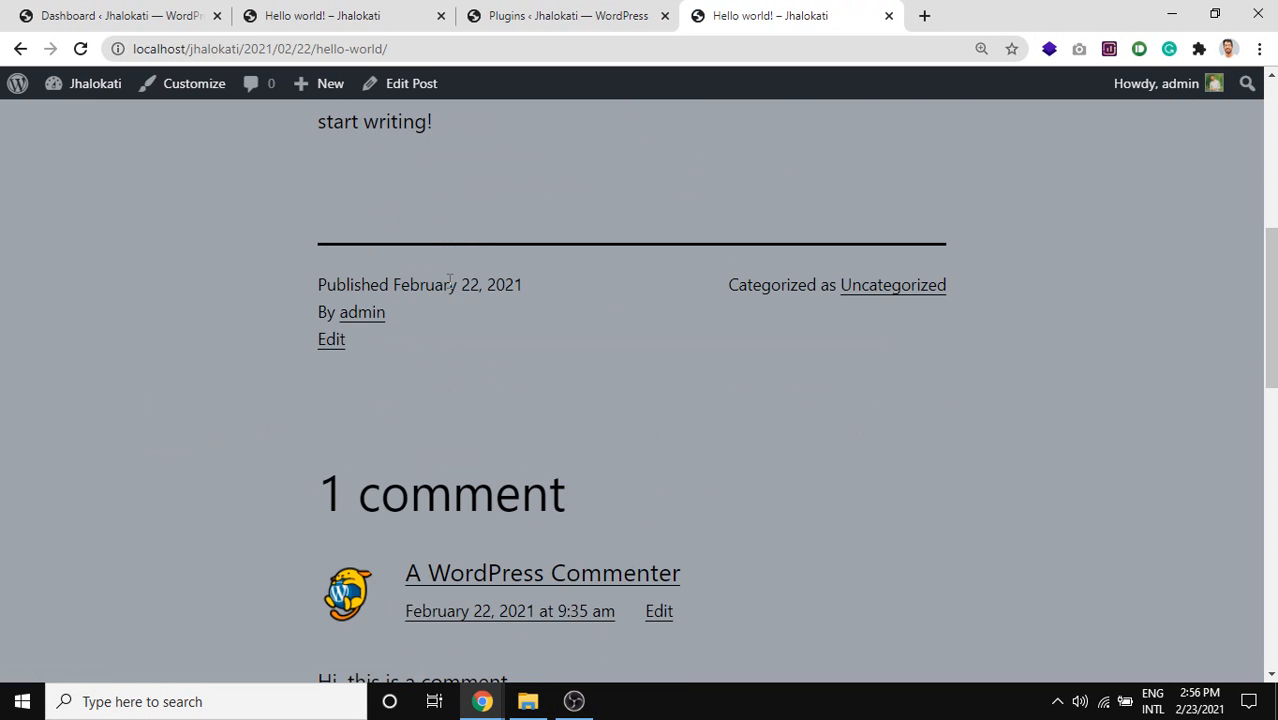
scroll(450, 279, "down", 2)
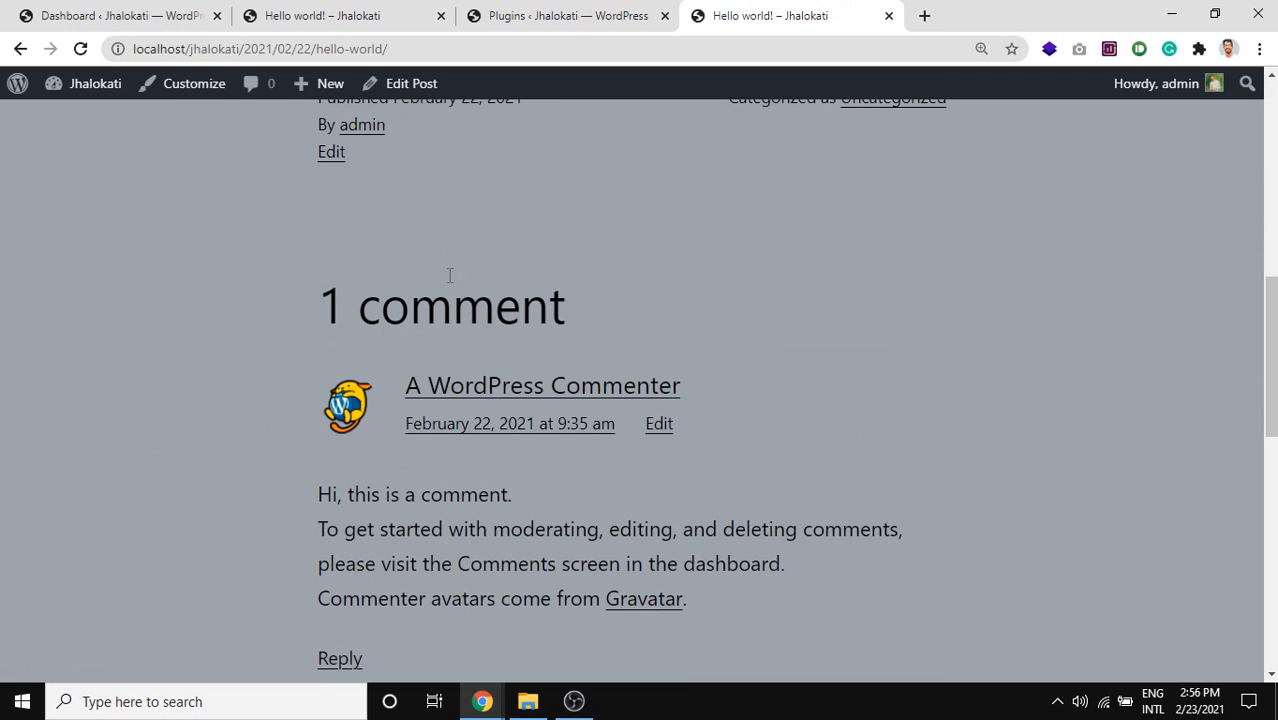
scroll(449, 275, "down", 9)
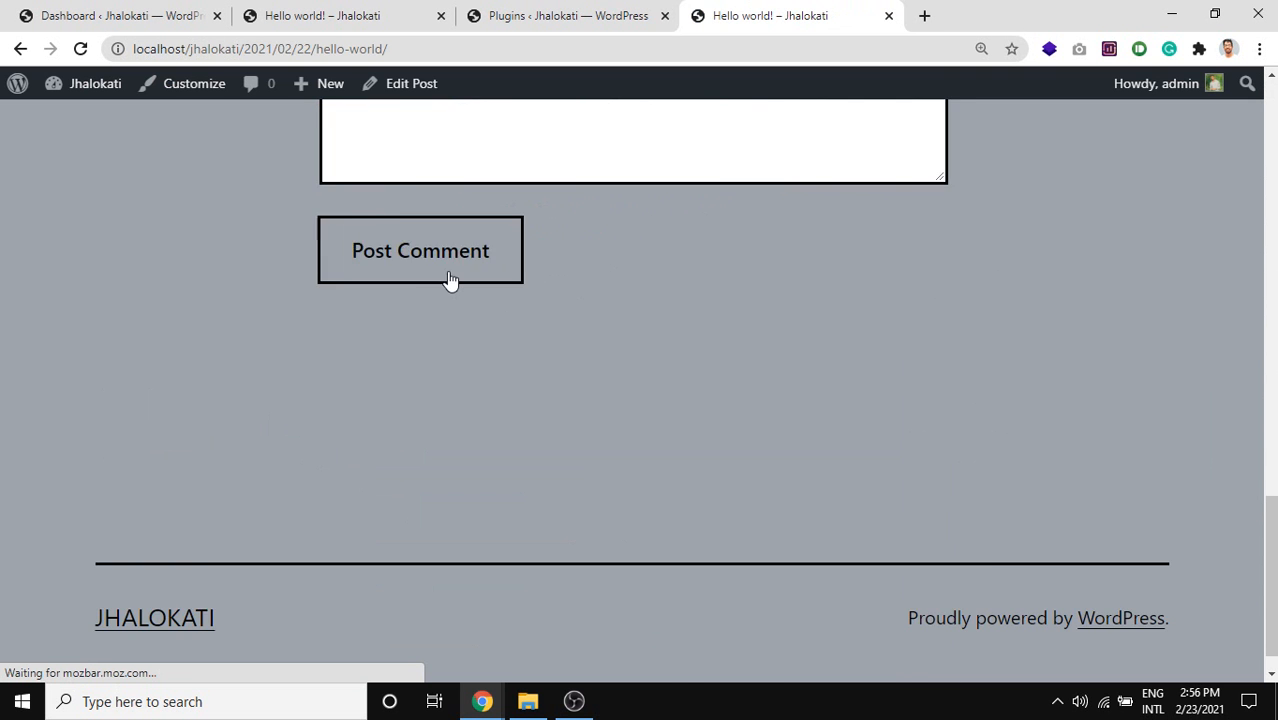
scroll(449, 279, "up", 15)
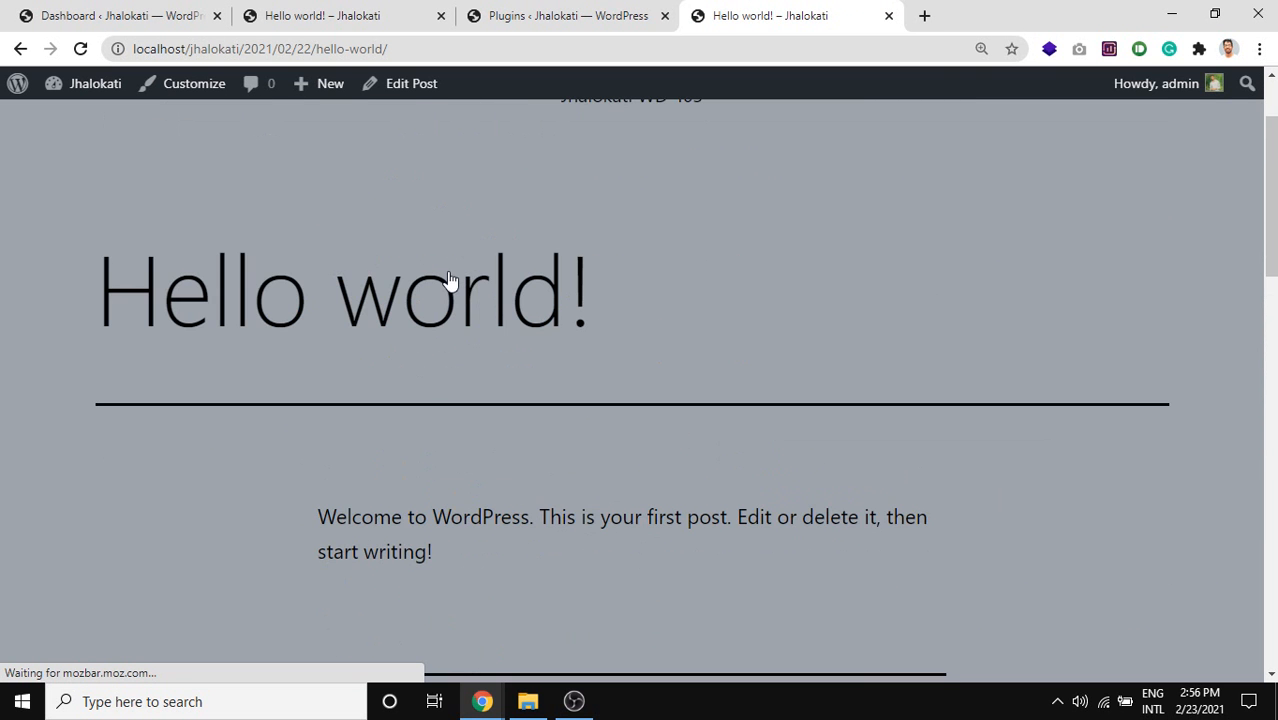
scroll(470, 150, "up", 2)
Compare the Plugins list with the Hello world! post by switching between their tabs.
left_click(605, 12)
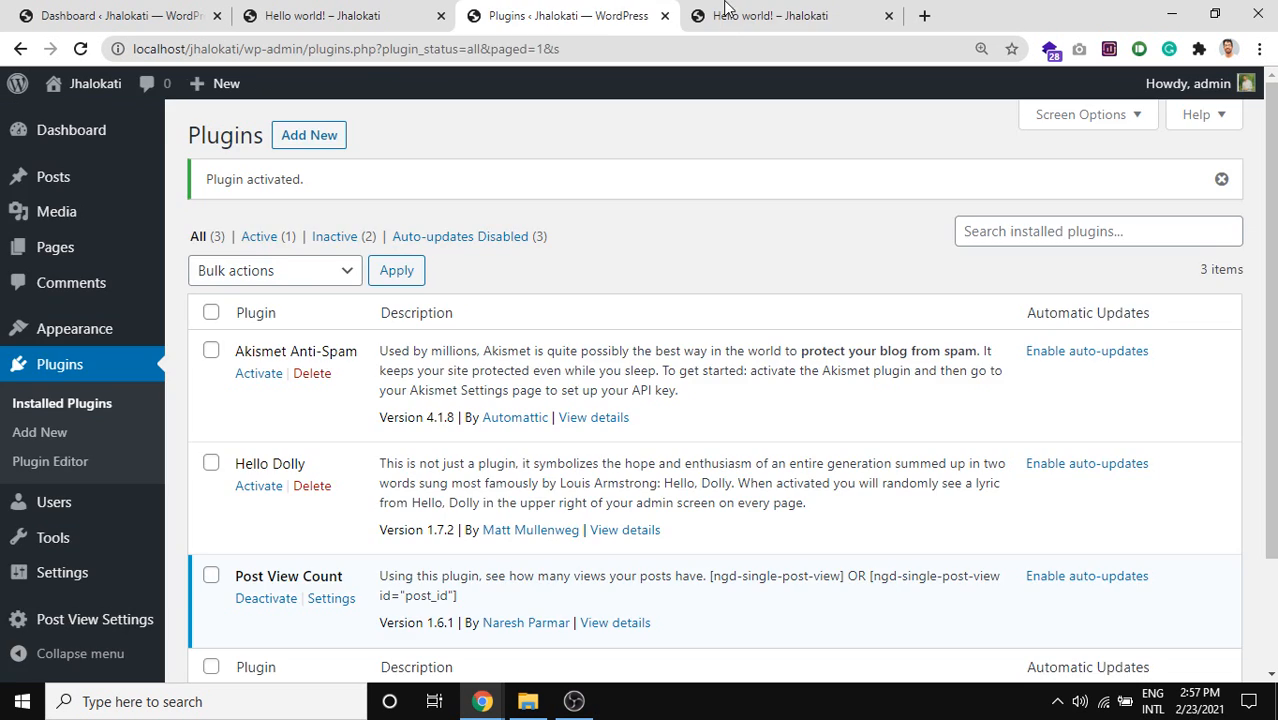
left_click(726, 12)
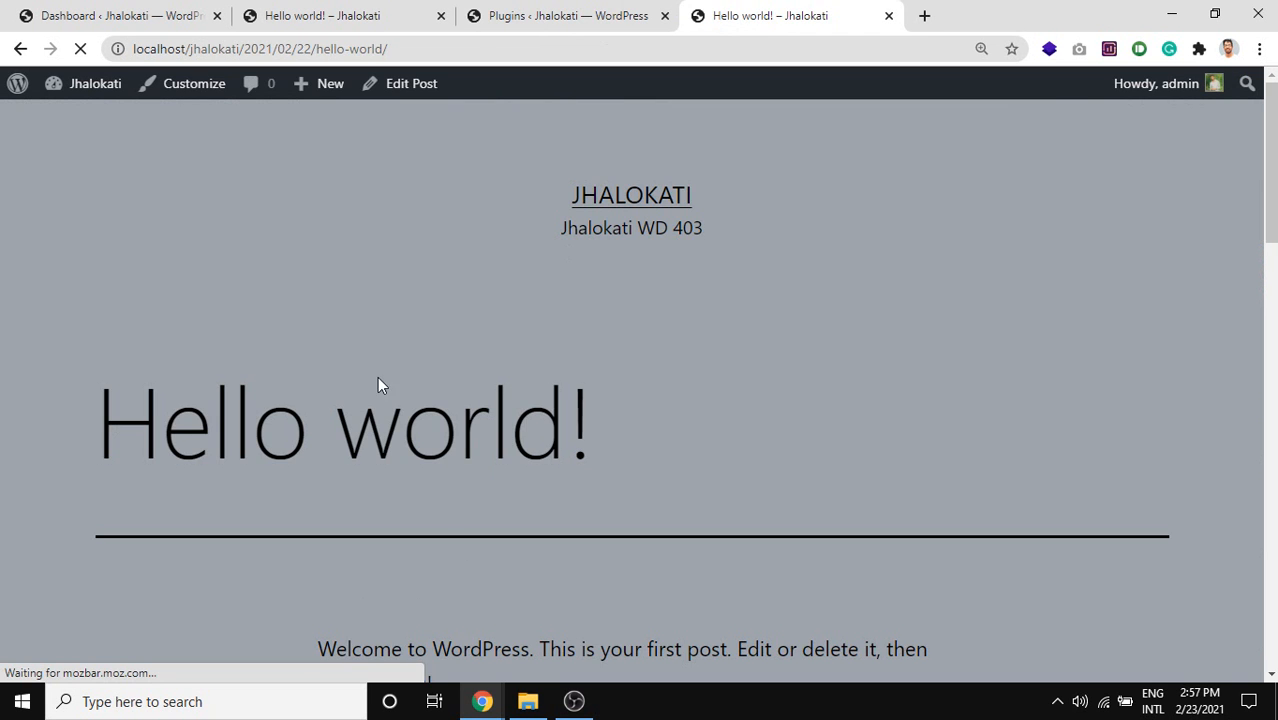
scroll(377, 386, "down", 3)
left_click(495, 15)
left_click(789, 11)
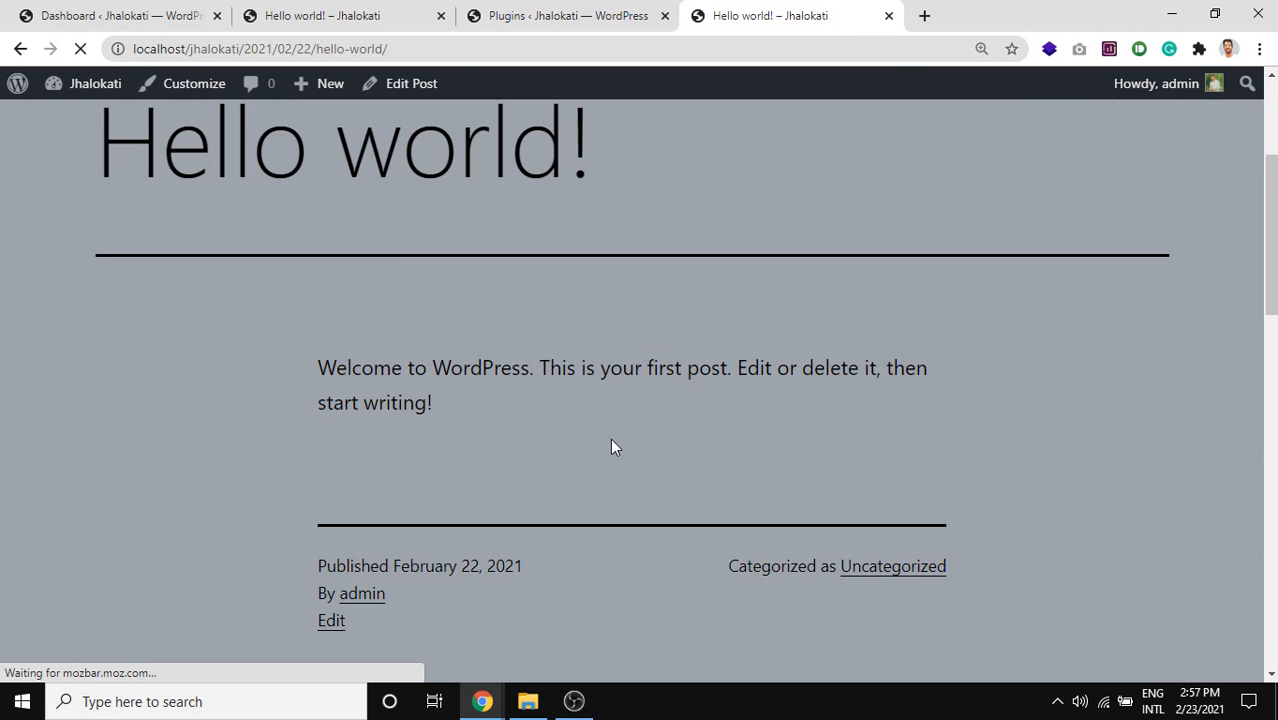
scroll(610, 447, "down", 1)
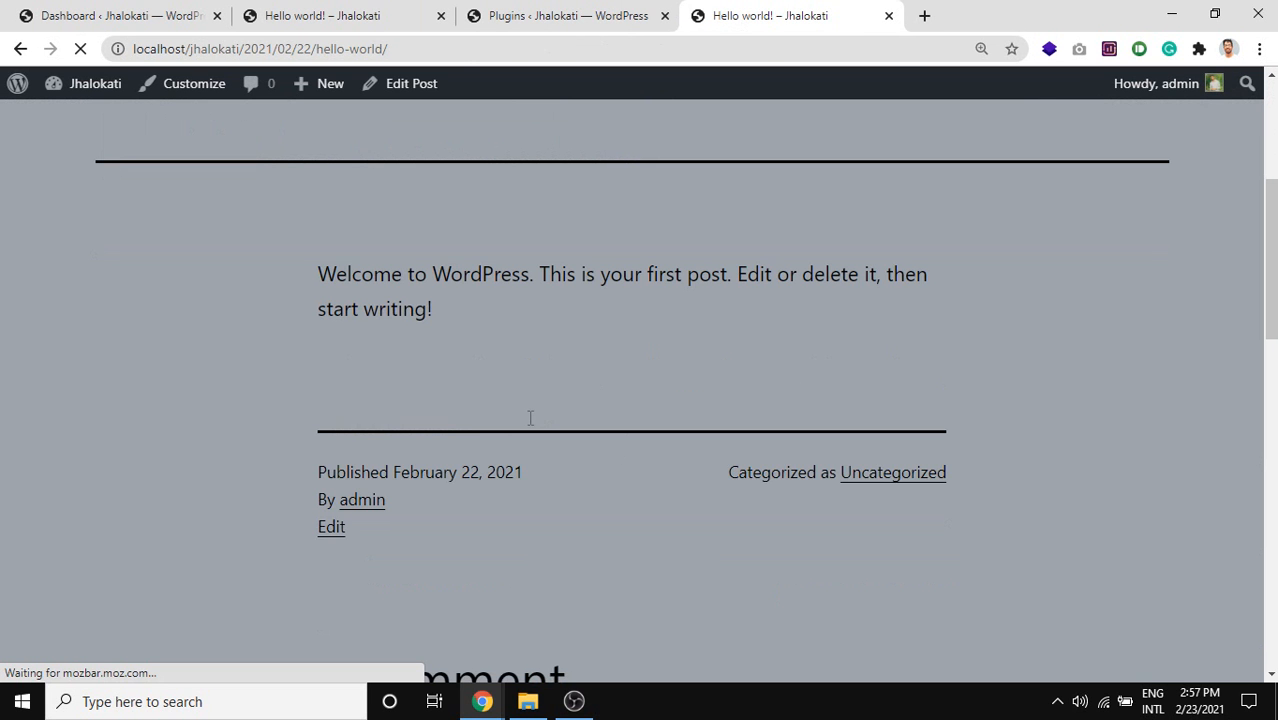
scroll(1160, 392, "down", 2)
scroll(610, 402, "down", 3)
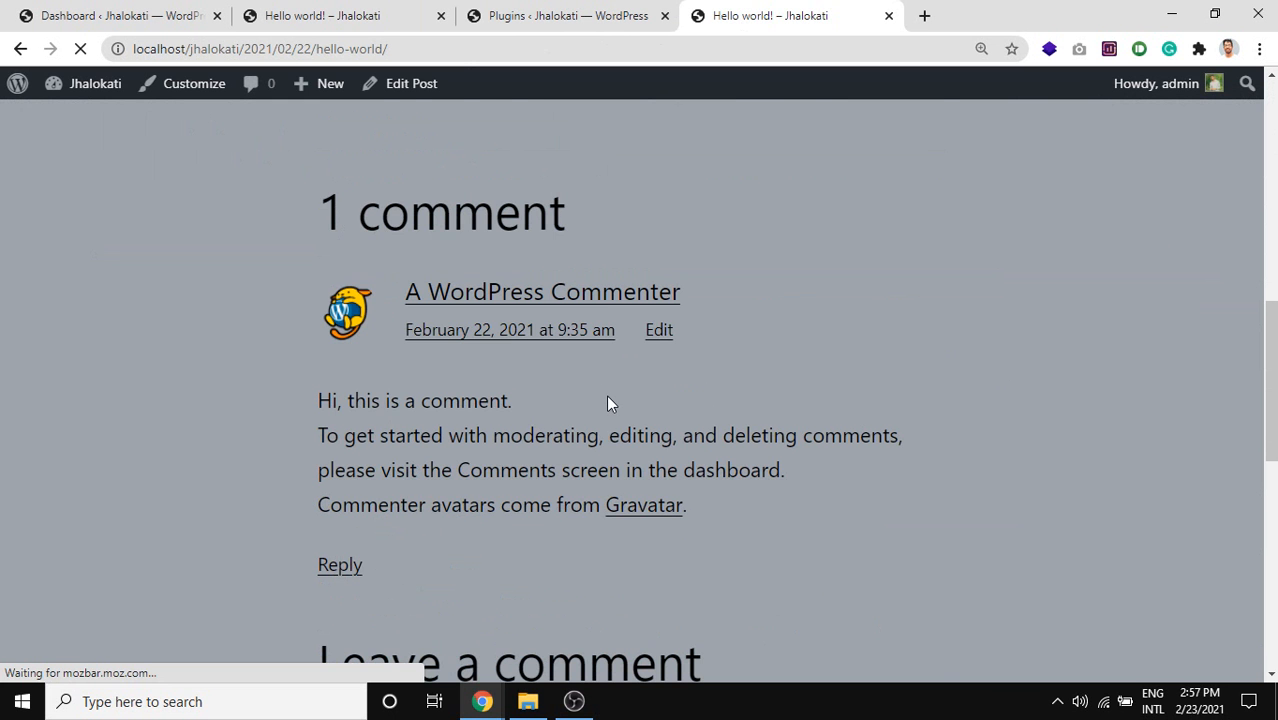
scroll(608, 402, "up", 1)
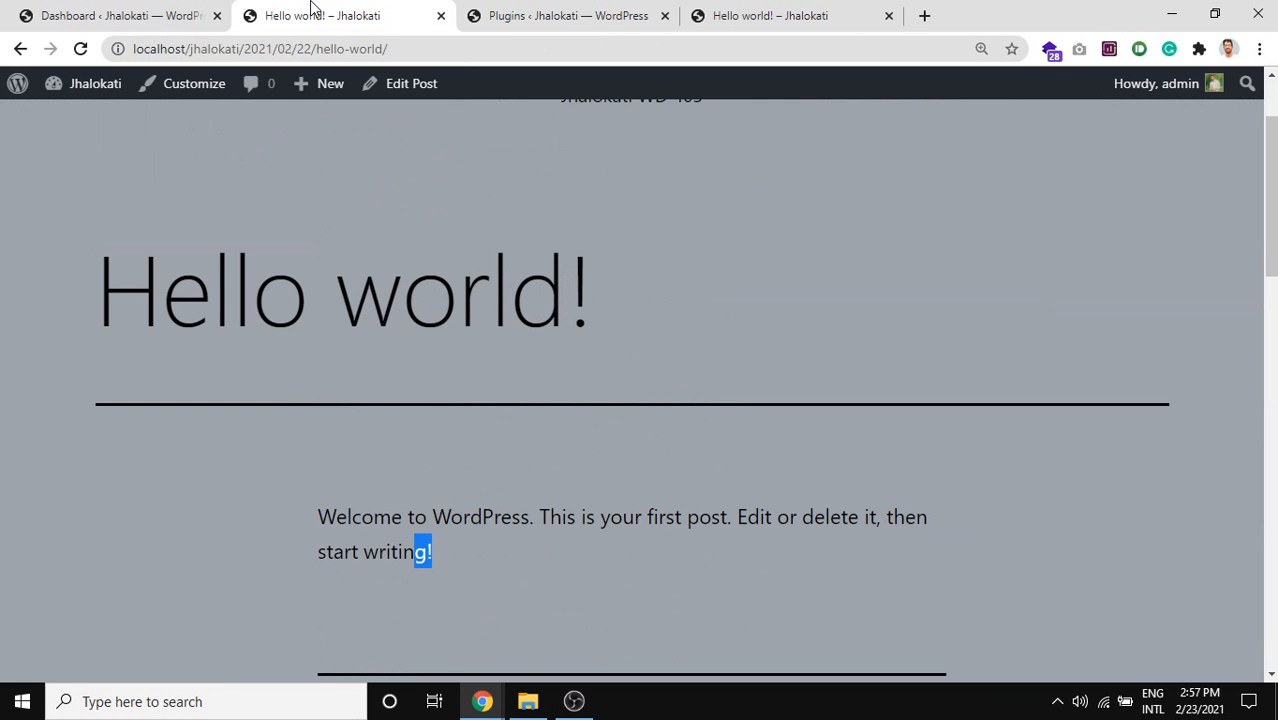
Go to the installed plugins list and open the Post View Count settings.
left_click(160, 15)
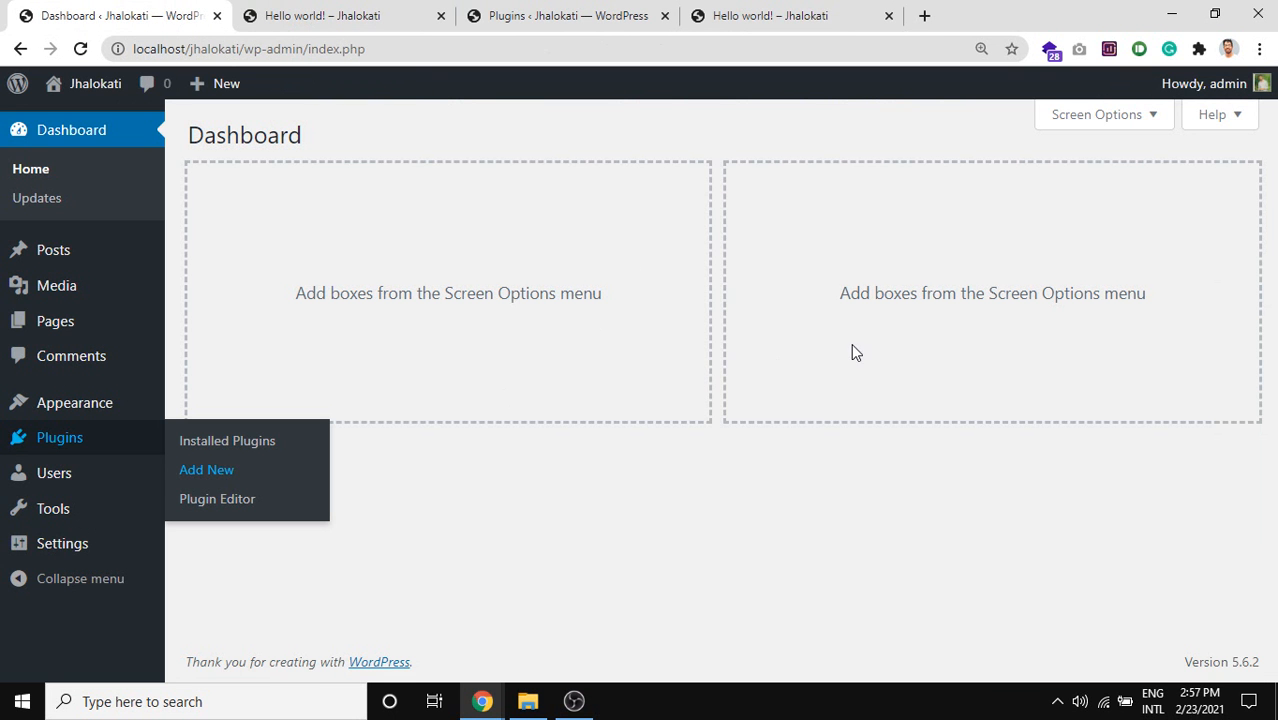
left_click(300, 4)
left_click(532, 4)
scroll(360, 450, "down", 2)
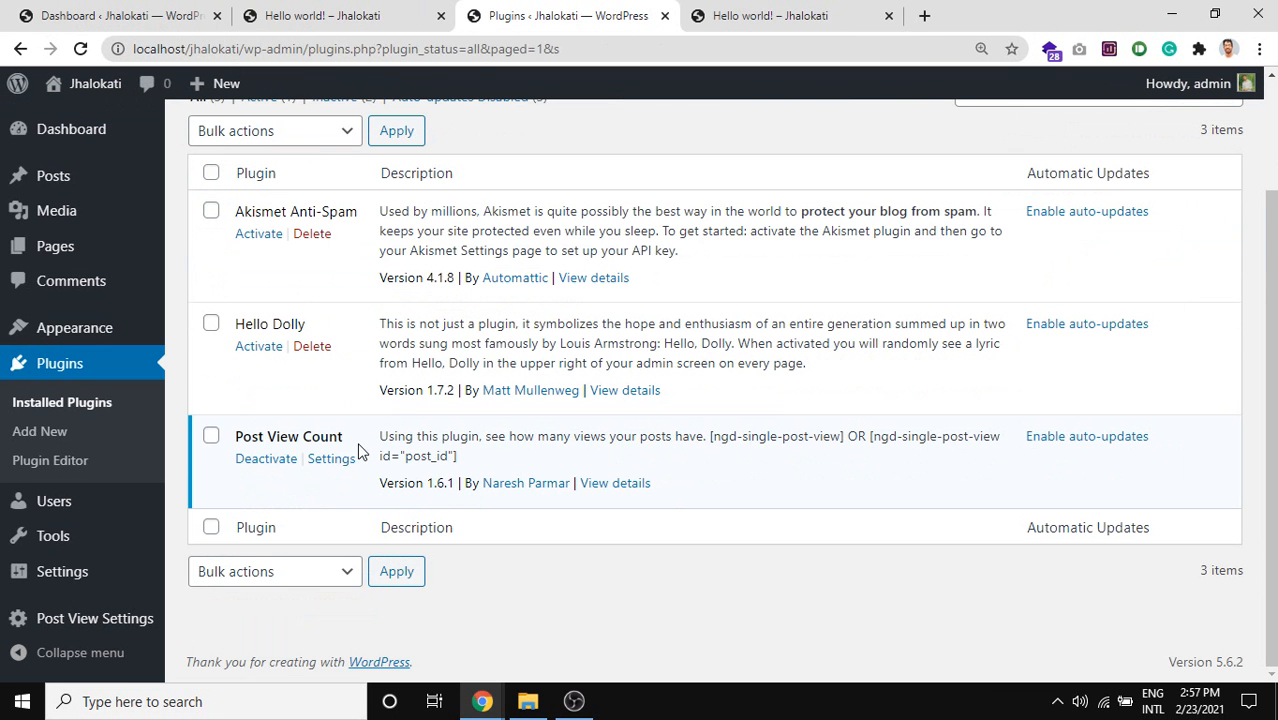
left_click(331, 459)
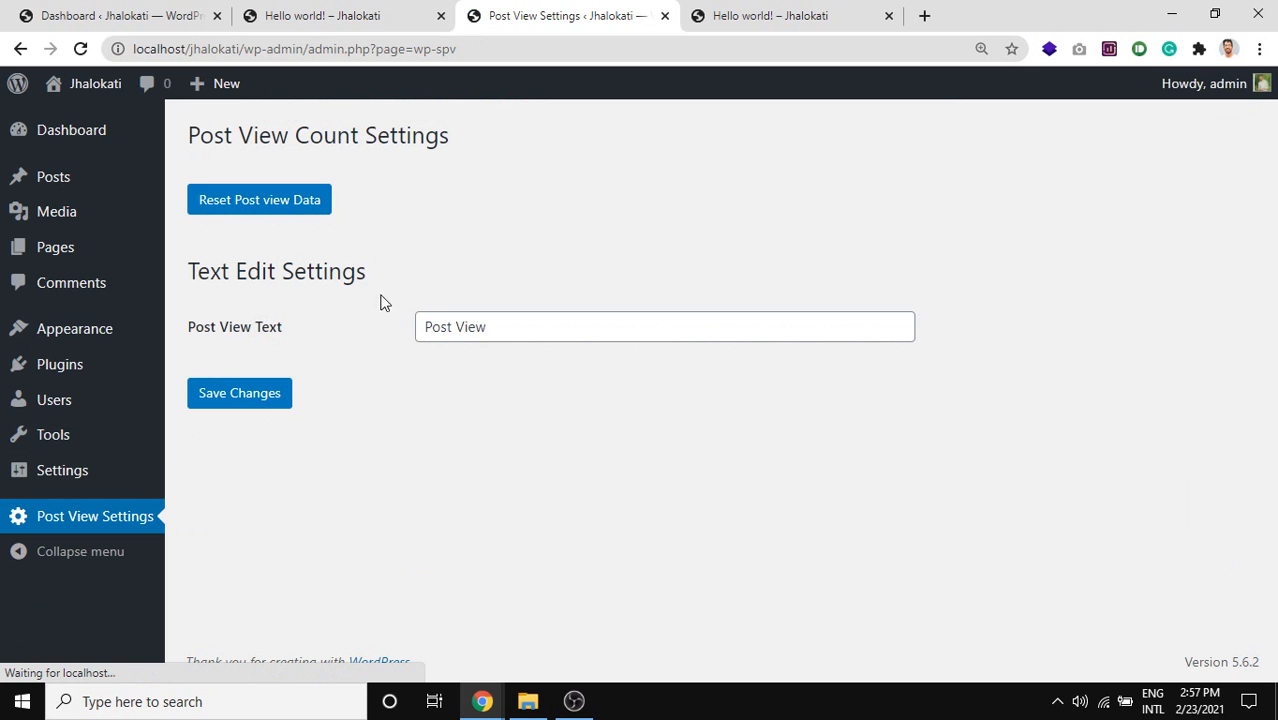
Select the Post View Text value, then reload the Hello world! post.
triple_click(468, 326)
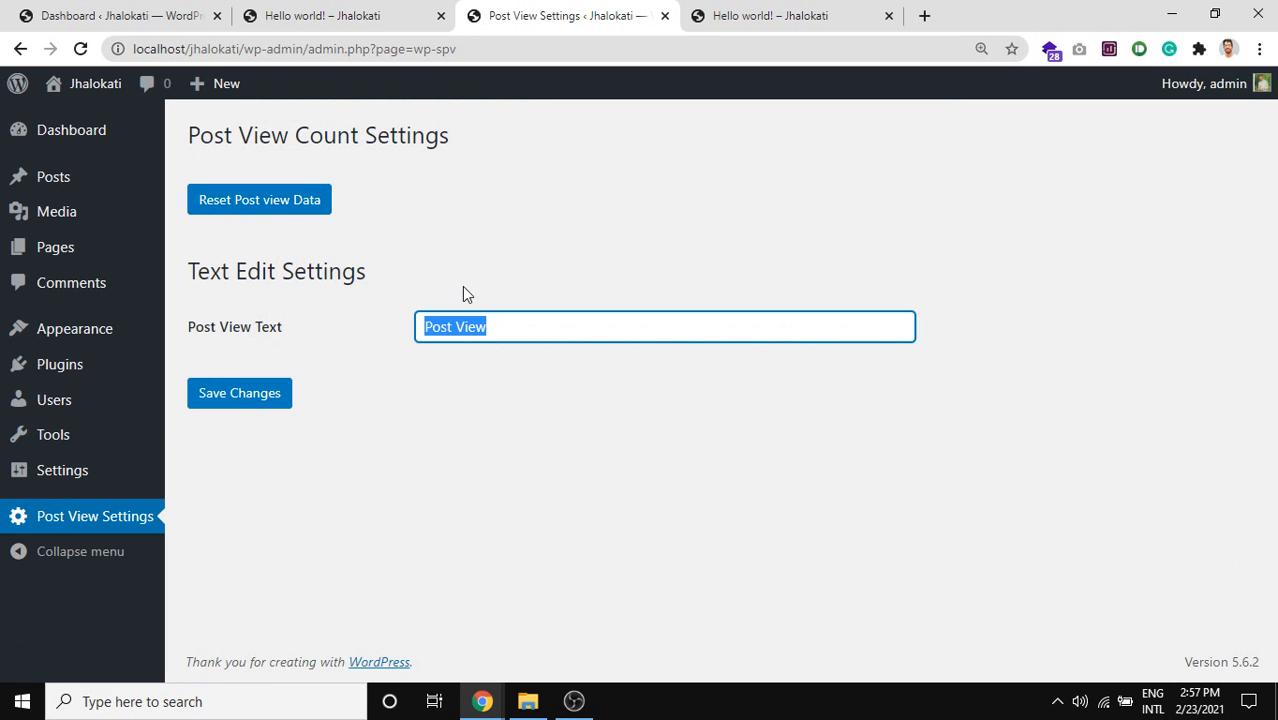
left_click(790, 15)
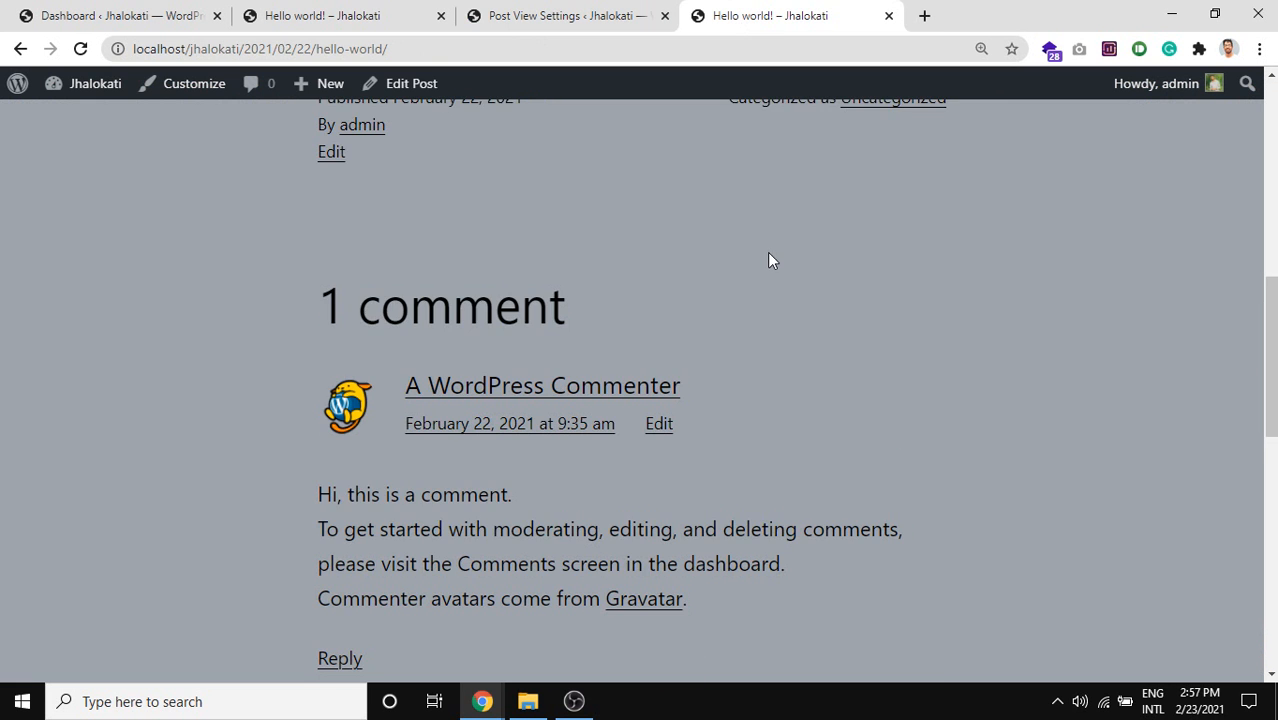
scroll(768, 260, "down", 2)
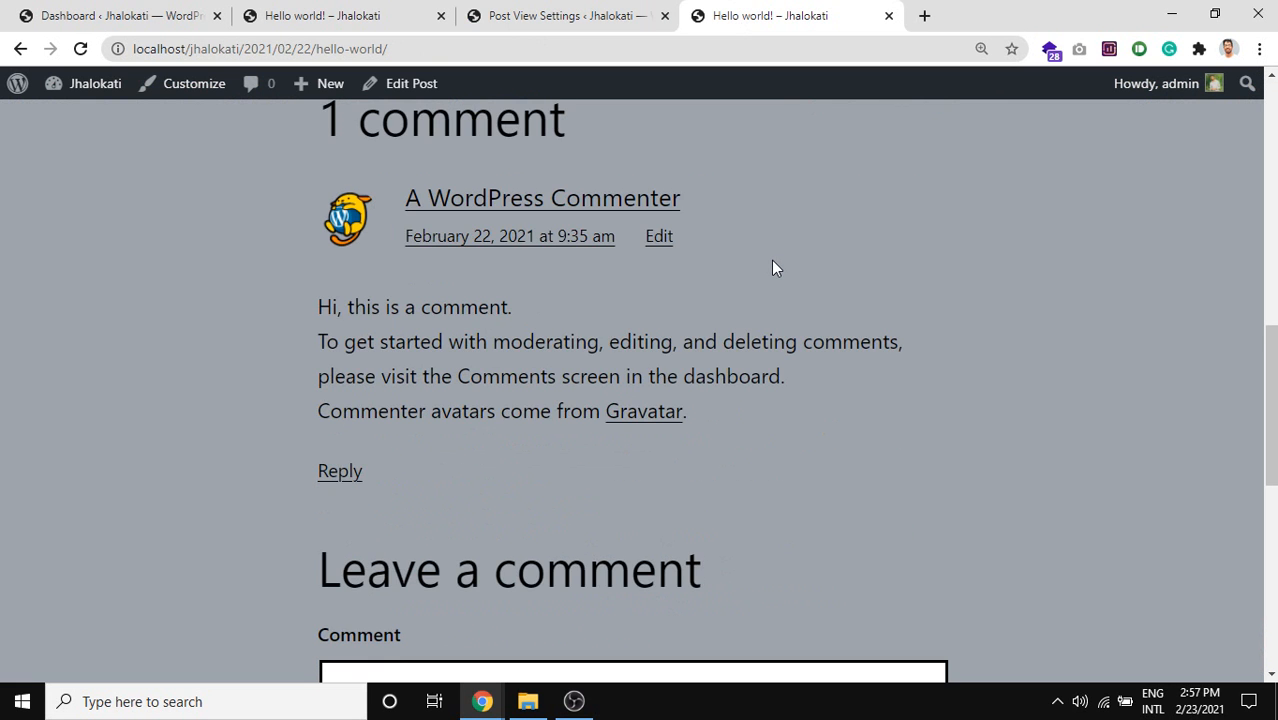
scroll(772, 262, "up", 5)
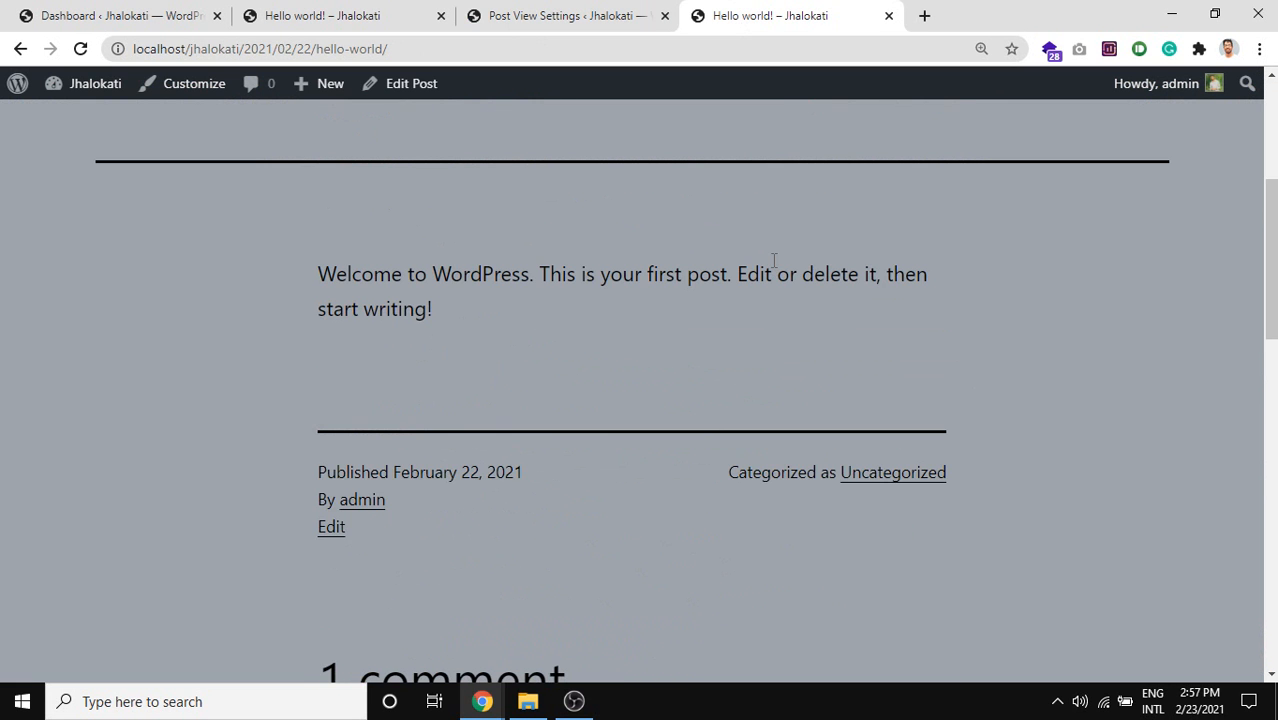
scroll(773, 260, "up", 1)
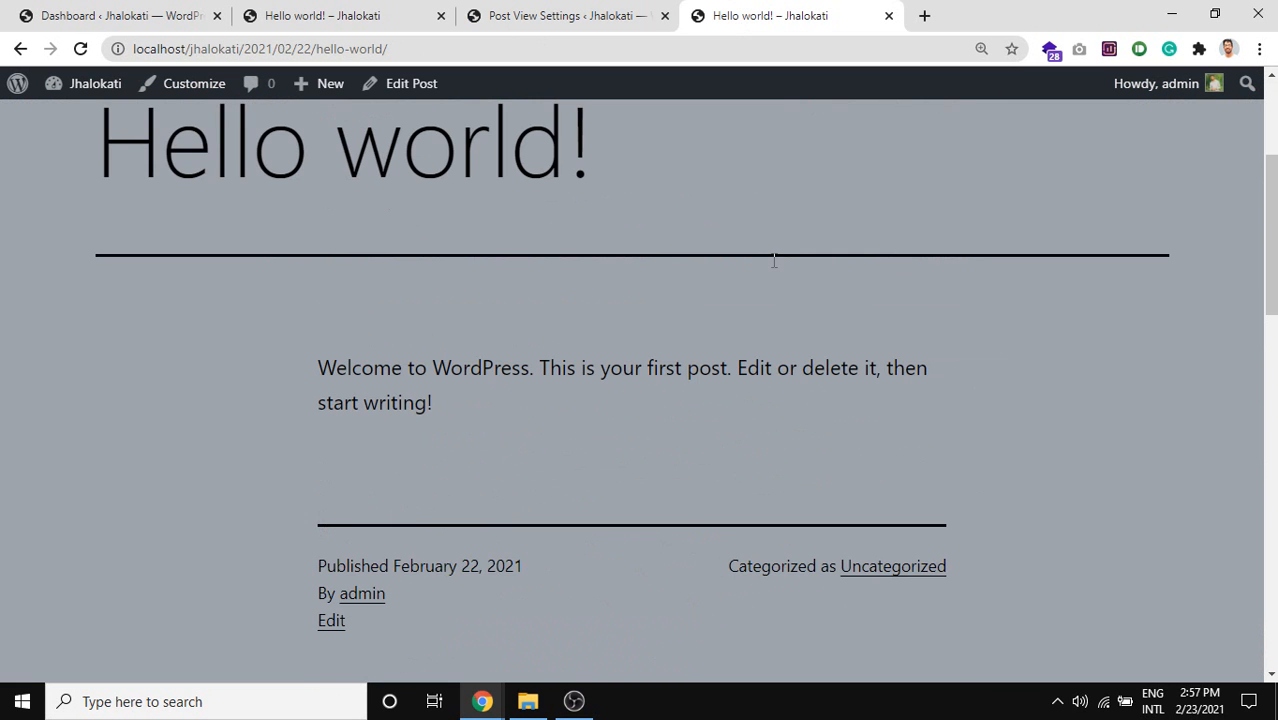
left_click(80, 49)
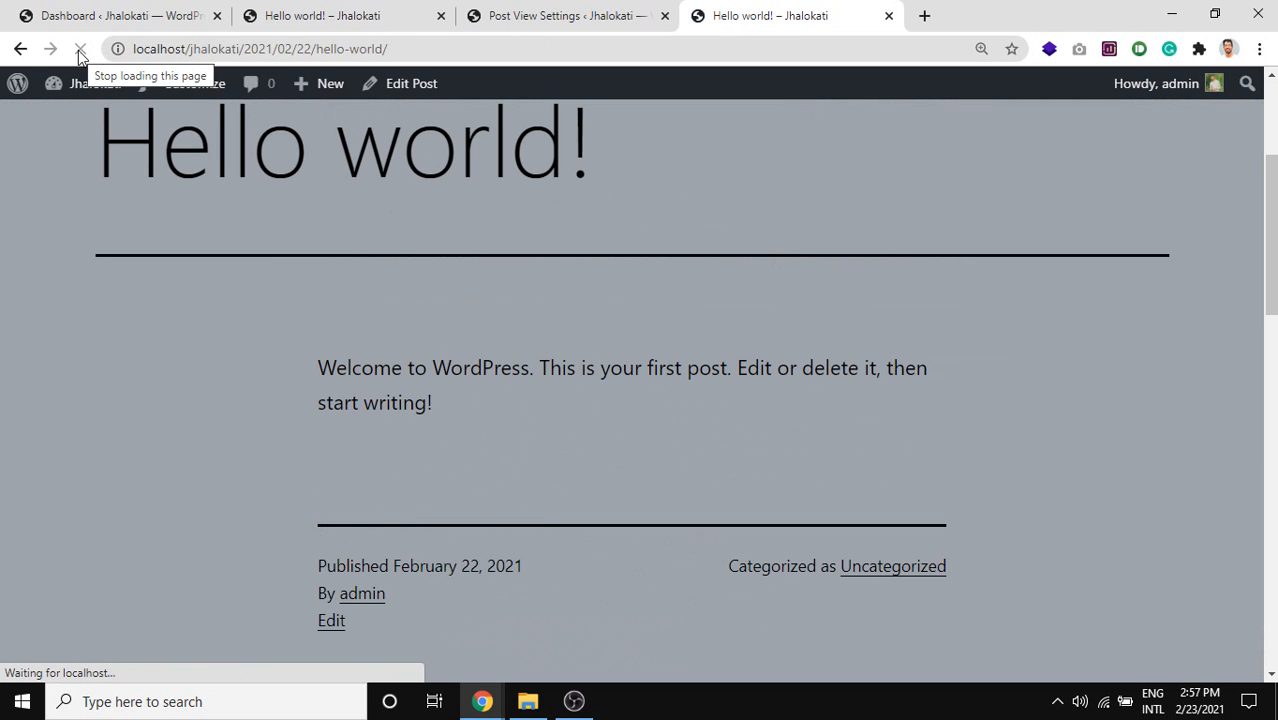
left_click(80, 49)
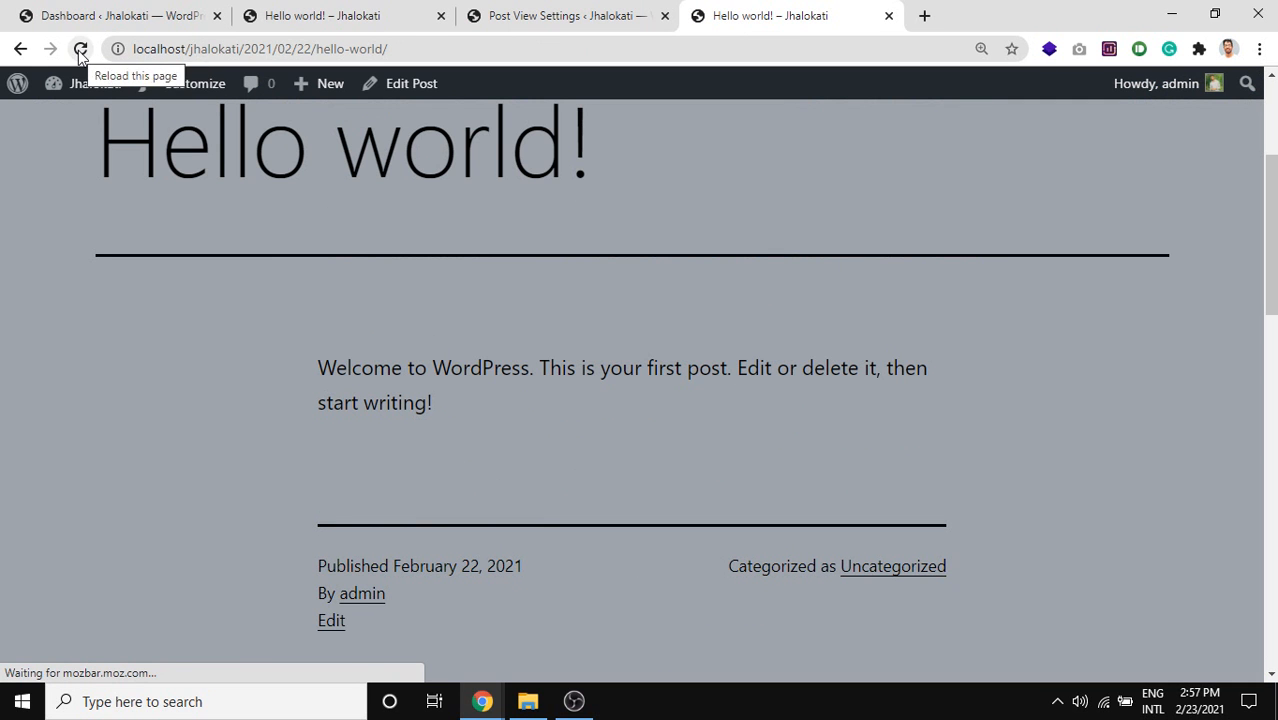
Scroll through the post and search the page for 'post v'.
scroll(417, 287, "down", 5)
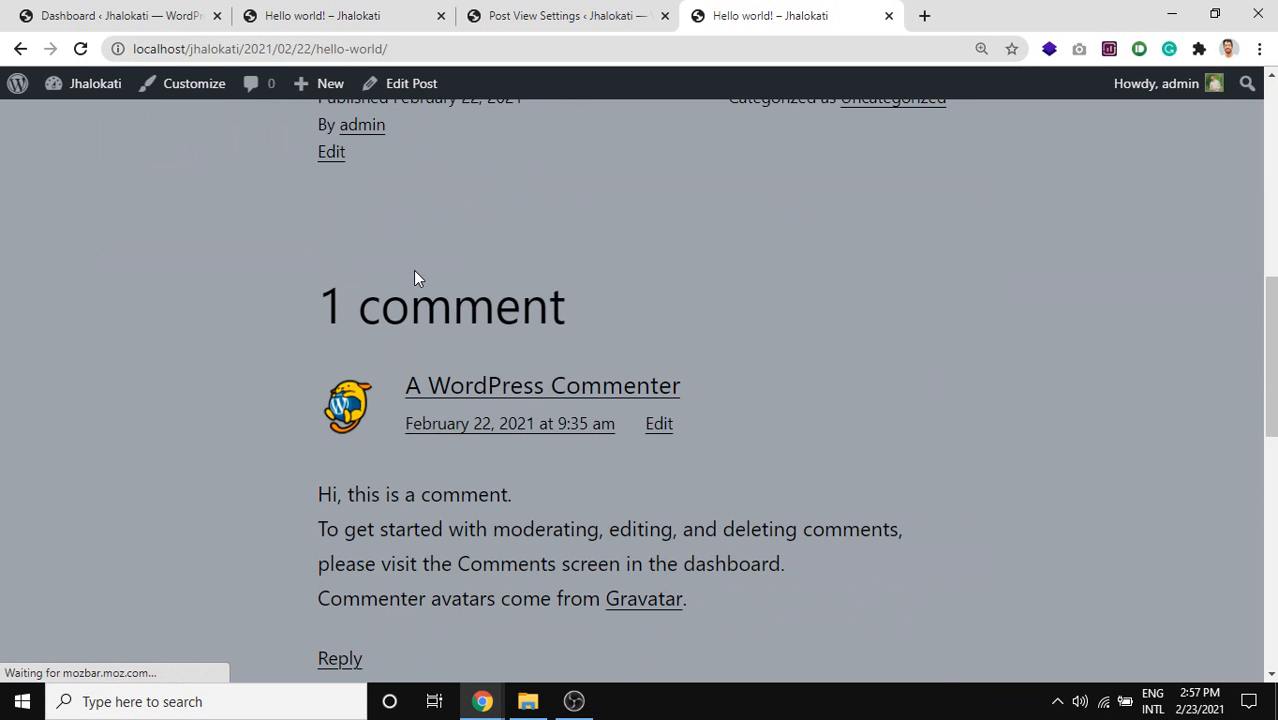
scroll(417, 279, "down", 2)
scroll(417, 279, "down", 7)
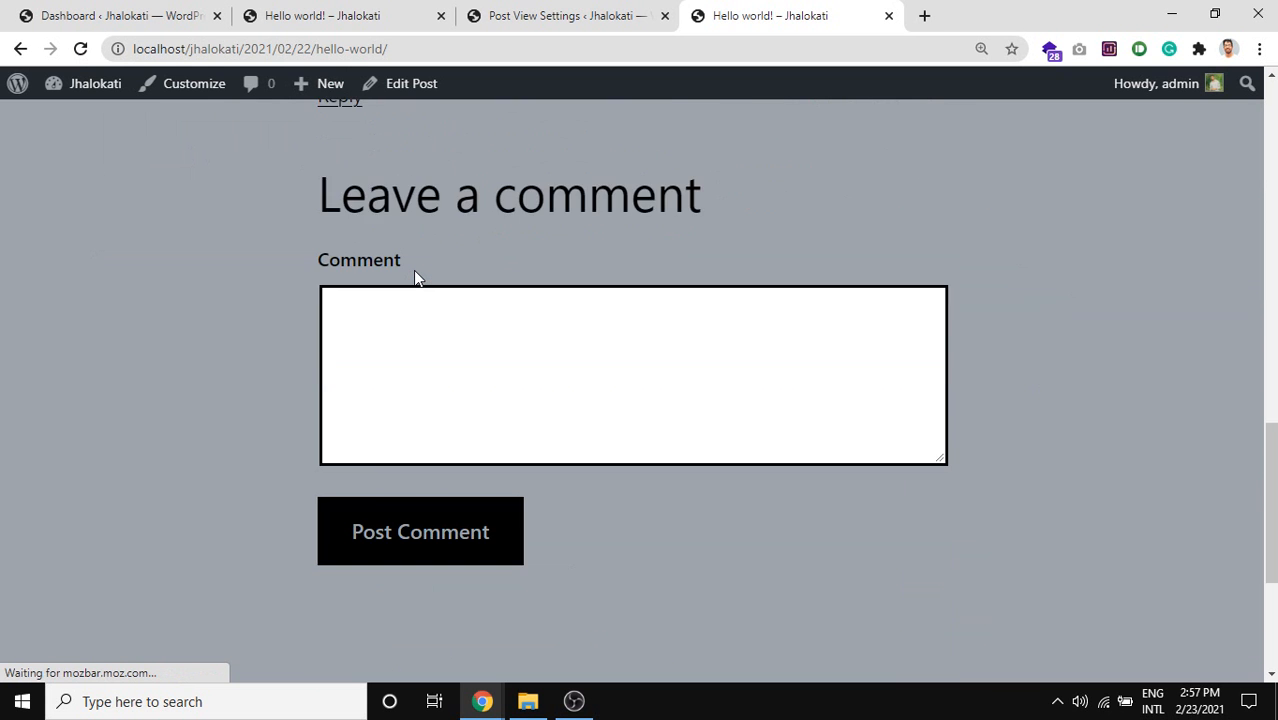
scroll(417, 279, "down", 1)
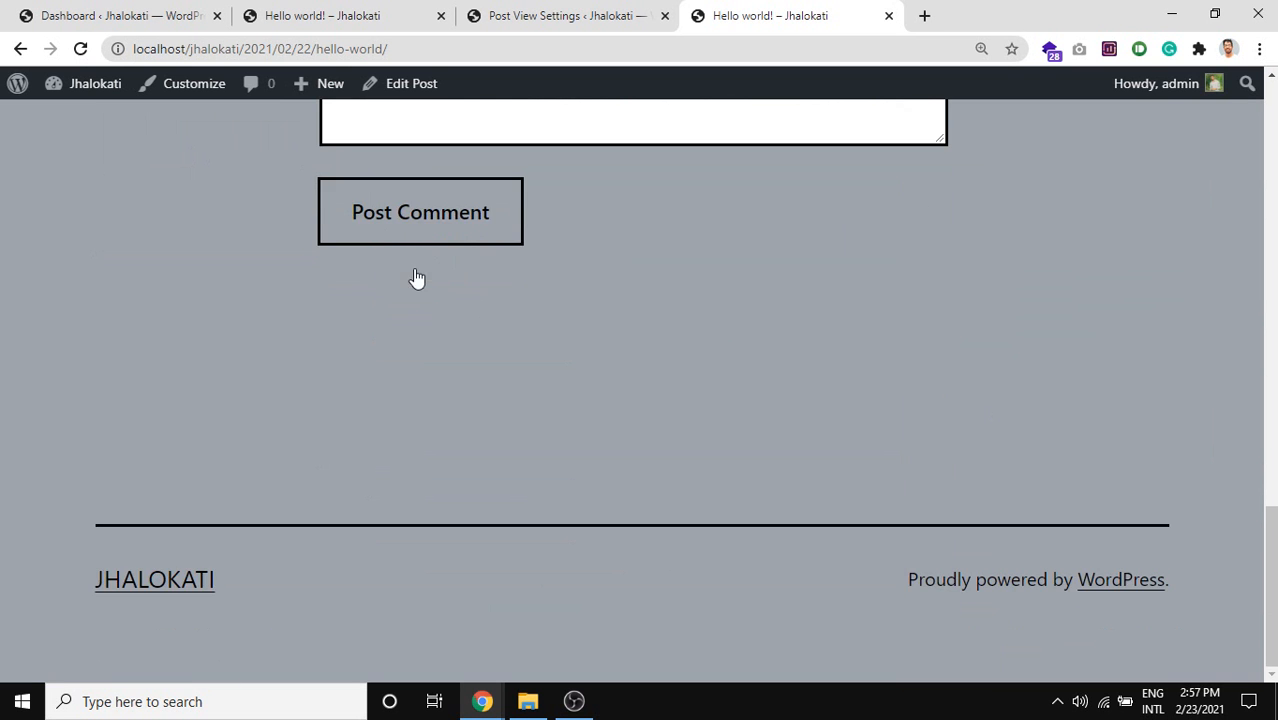
scroll(417, 279, "up", 2)
scroll(417, 279, "up", 12)
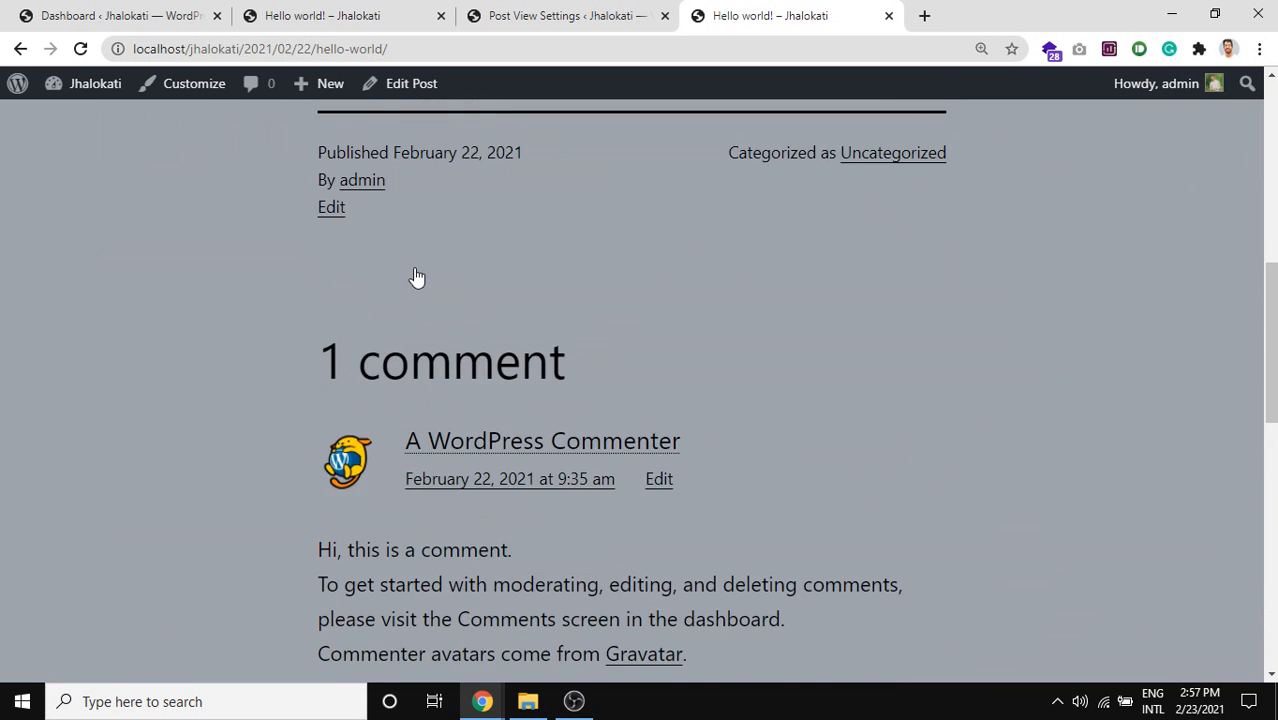
scroll(416, 270, "up", 4)
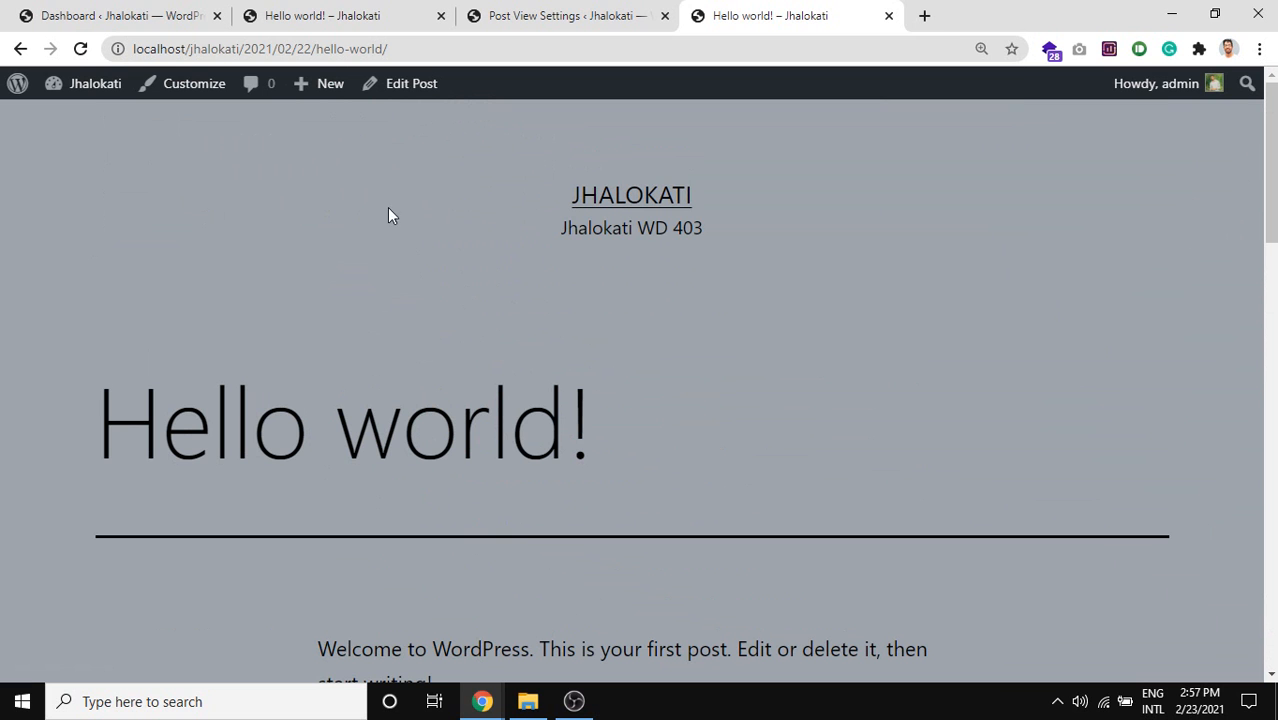
key("ctrl+f")
type("post")
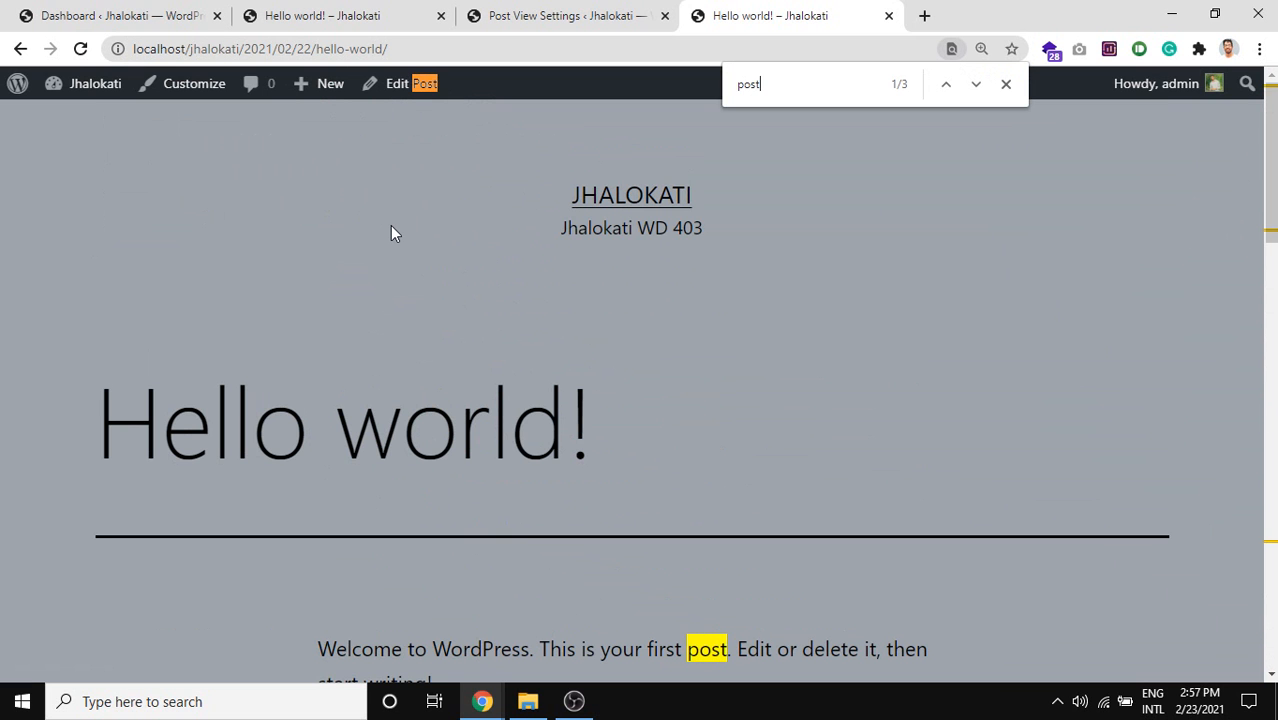
type(" v")
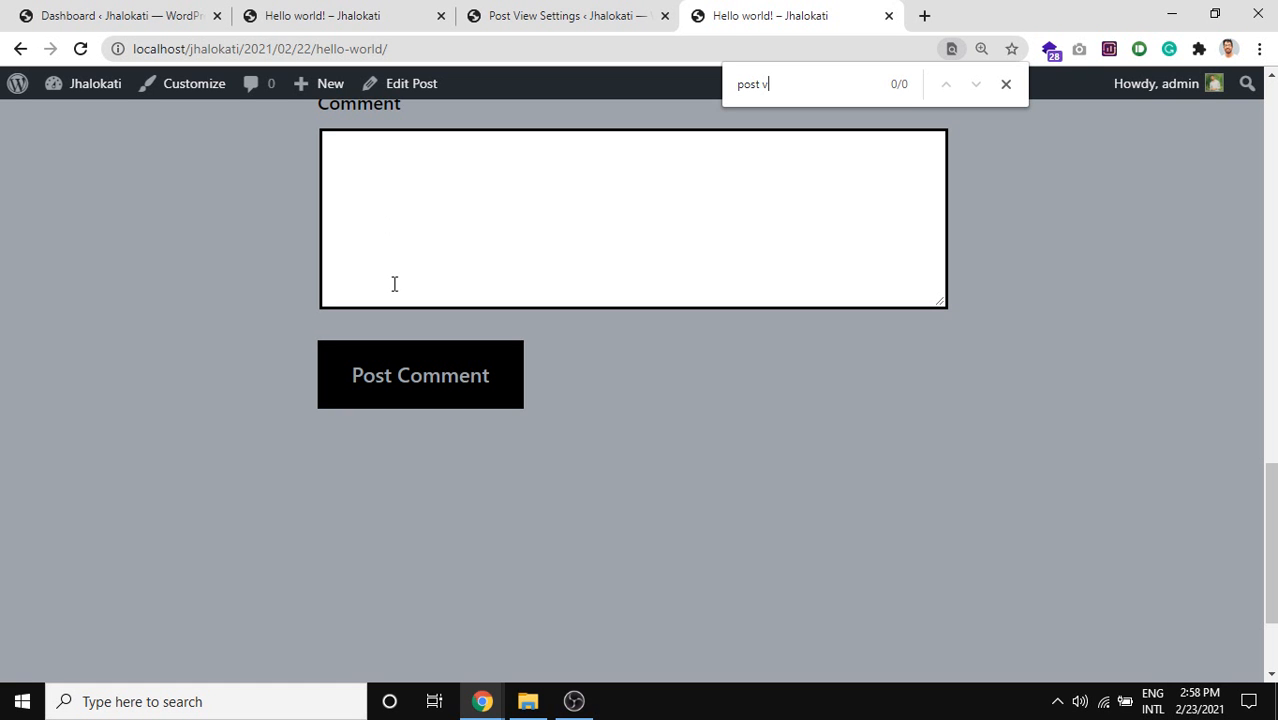
Search the post's page source for 'post view', then close the source view.
key("ctrl+u")
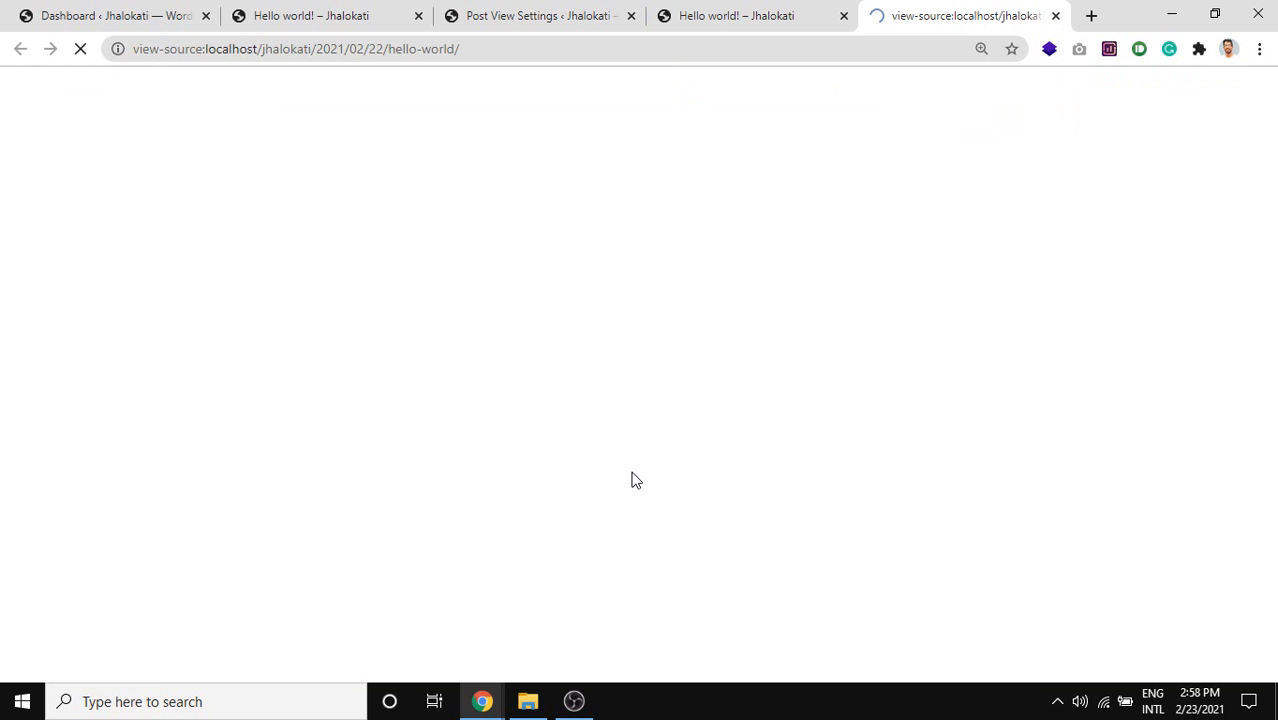
key("ctrl+f")
type("po")
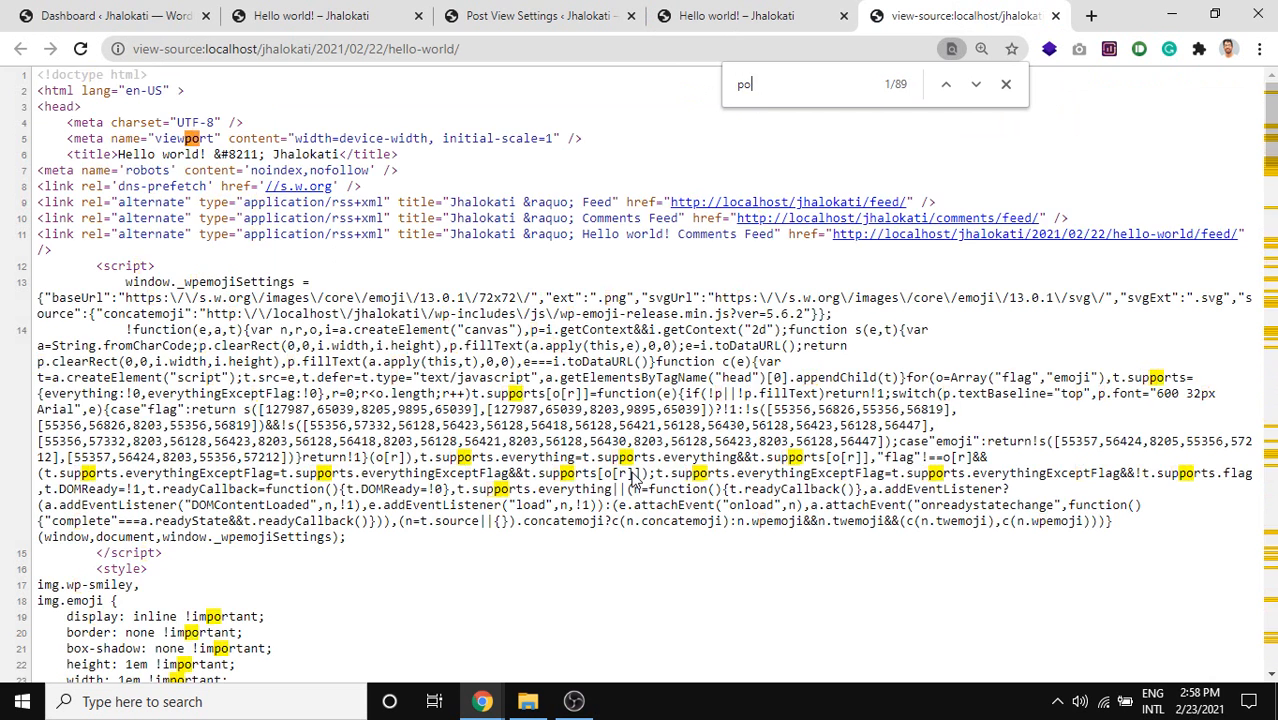
type("st view")
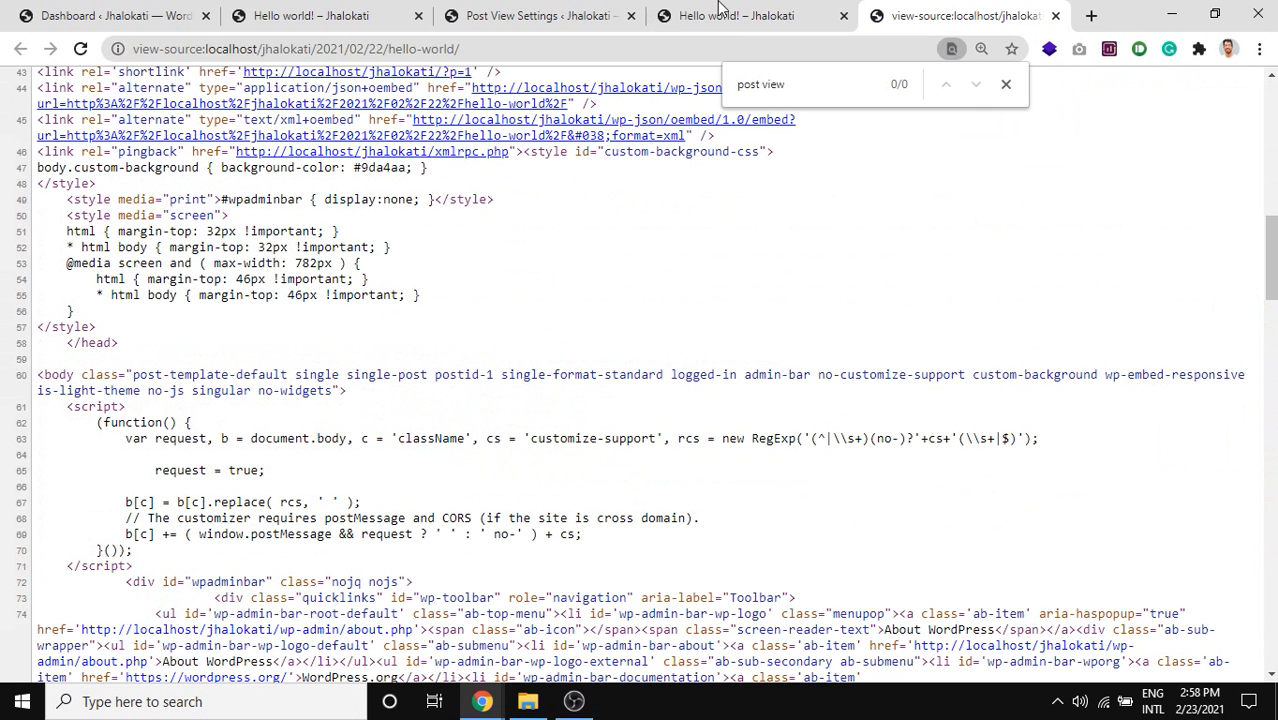
key("ctrl+w")
Return to the Post View Count settings, close the extra post tab, and open the Posts list in a new tab.
left_click(605, 12)
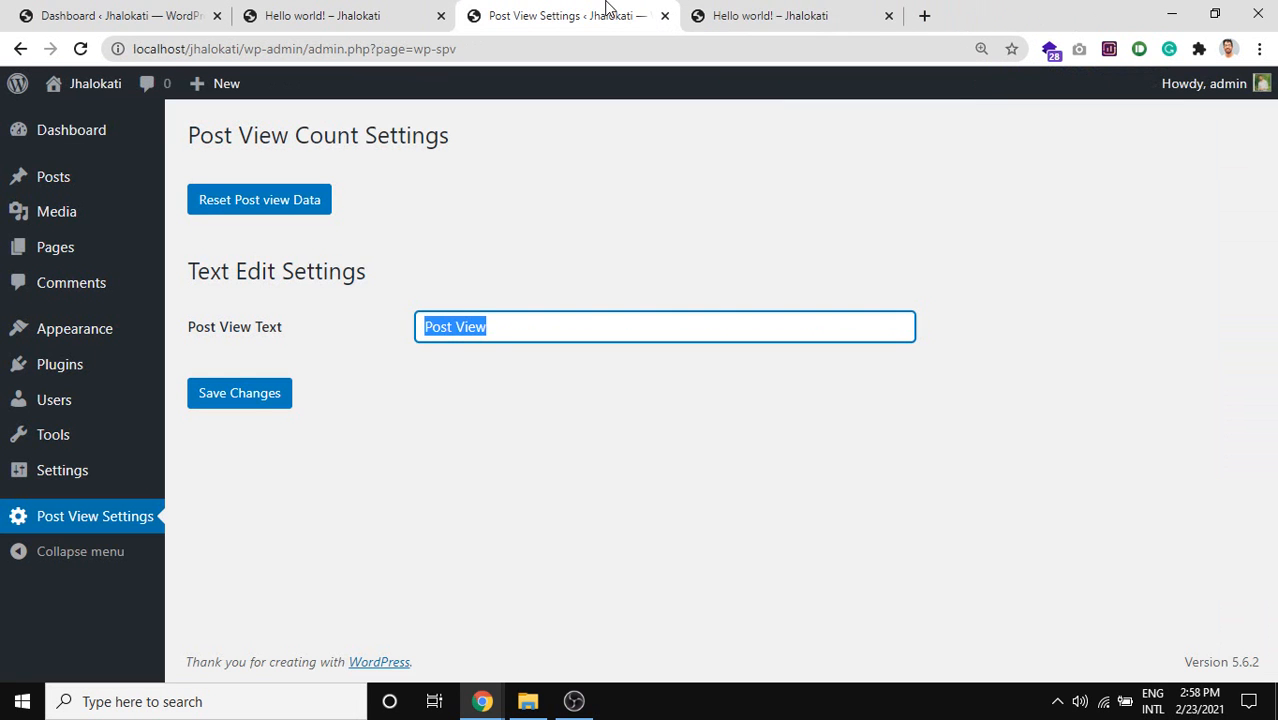
middle_click(724, 12)
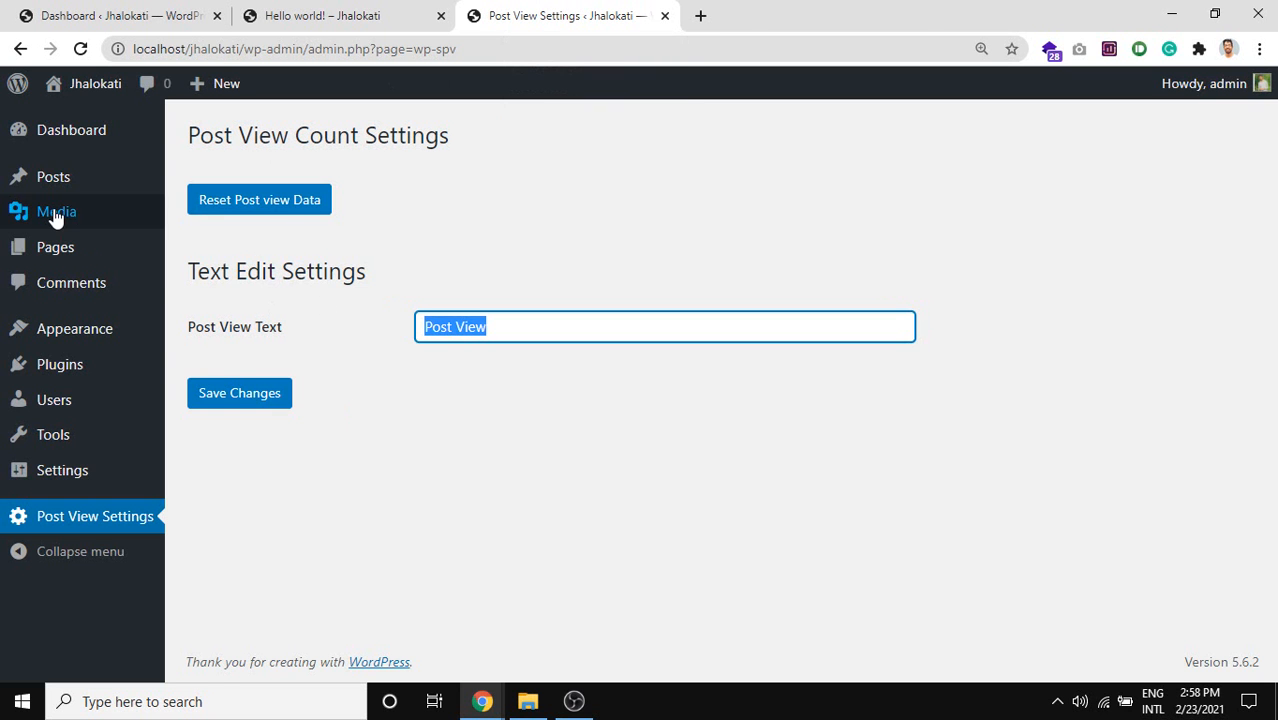
mouse_move(17, 178)
middle_click(207, 179)
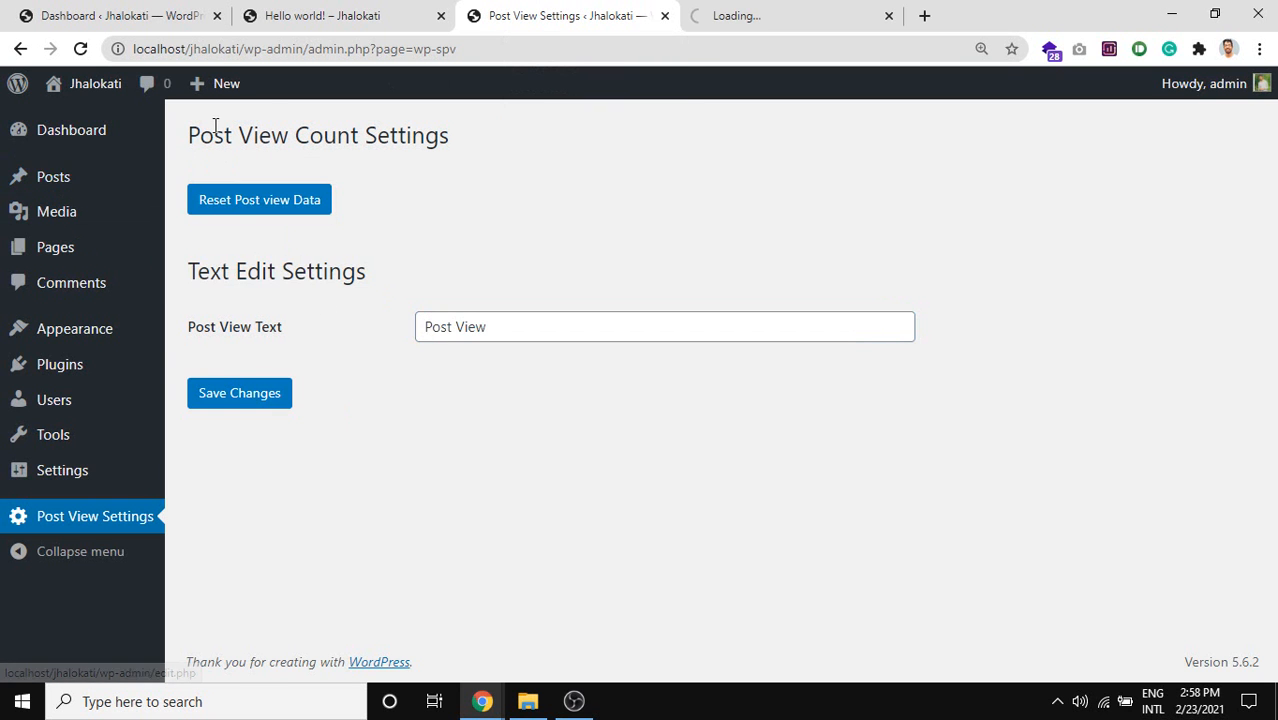
Check the Posts list's Post View counts, select the localhost/jhalokati address, and open the Start menu.
left_click(798, 12)
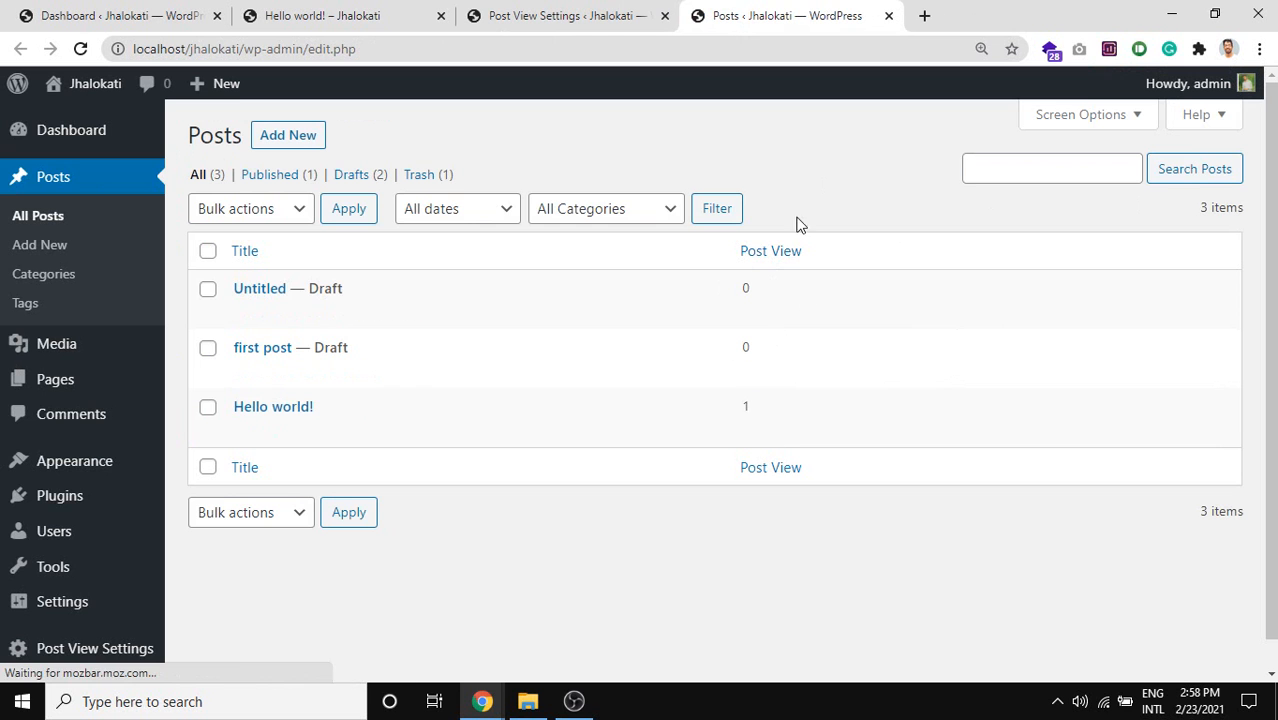
scroll(447, 410, "down", 1)
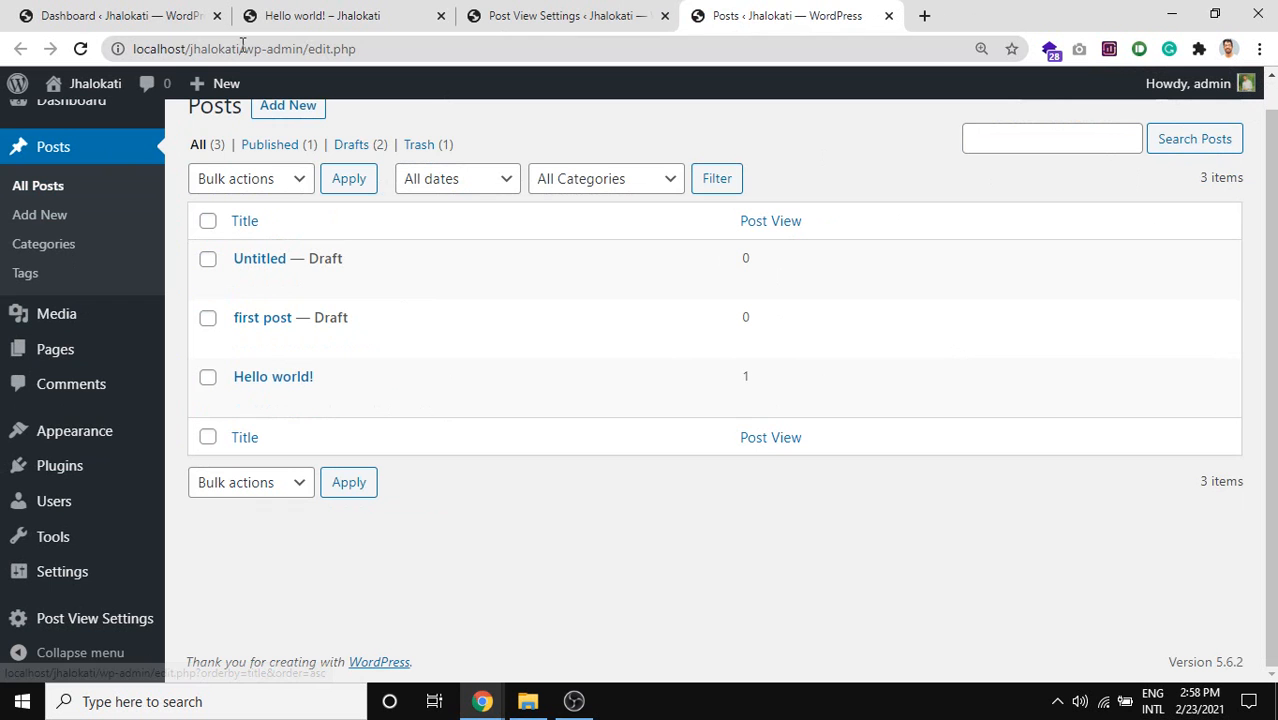
left_click_drag(242, 48, 47, 47)
key("ctrl+c")
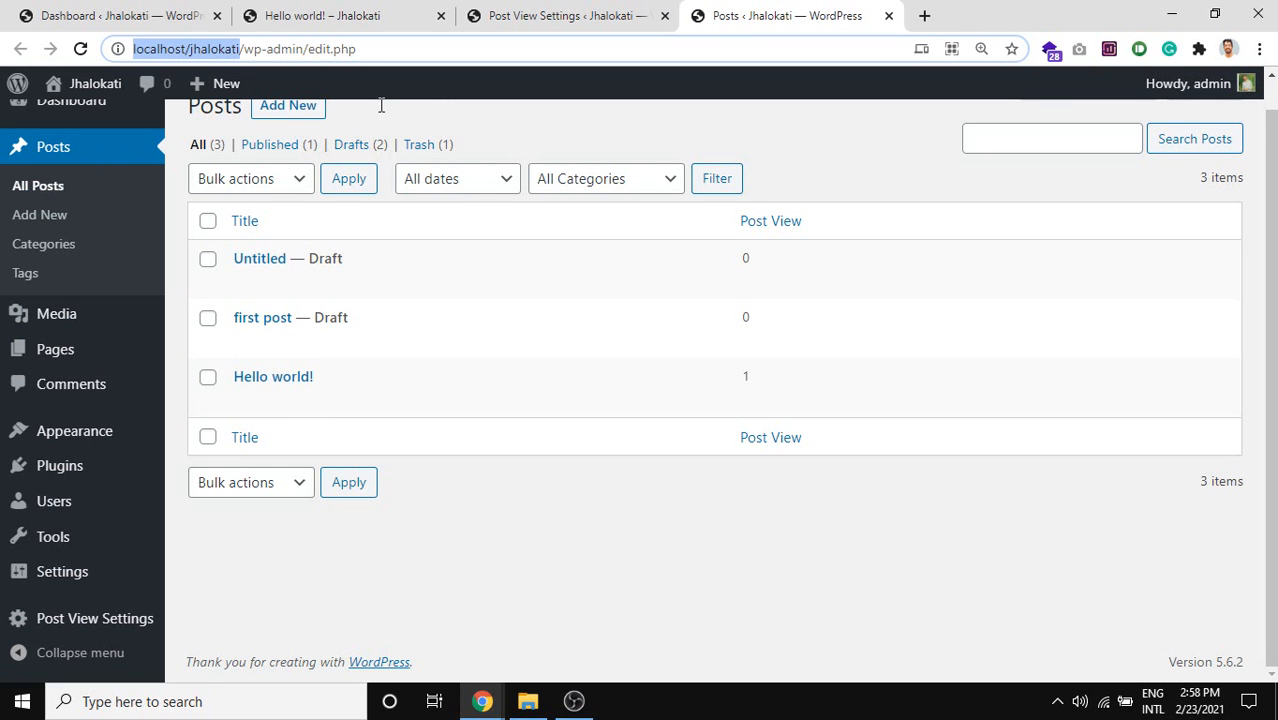
left_click(22, 701)
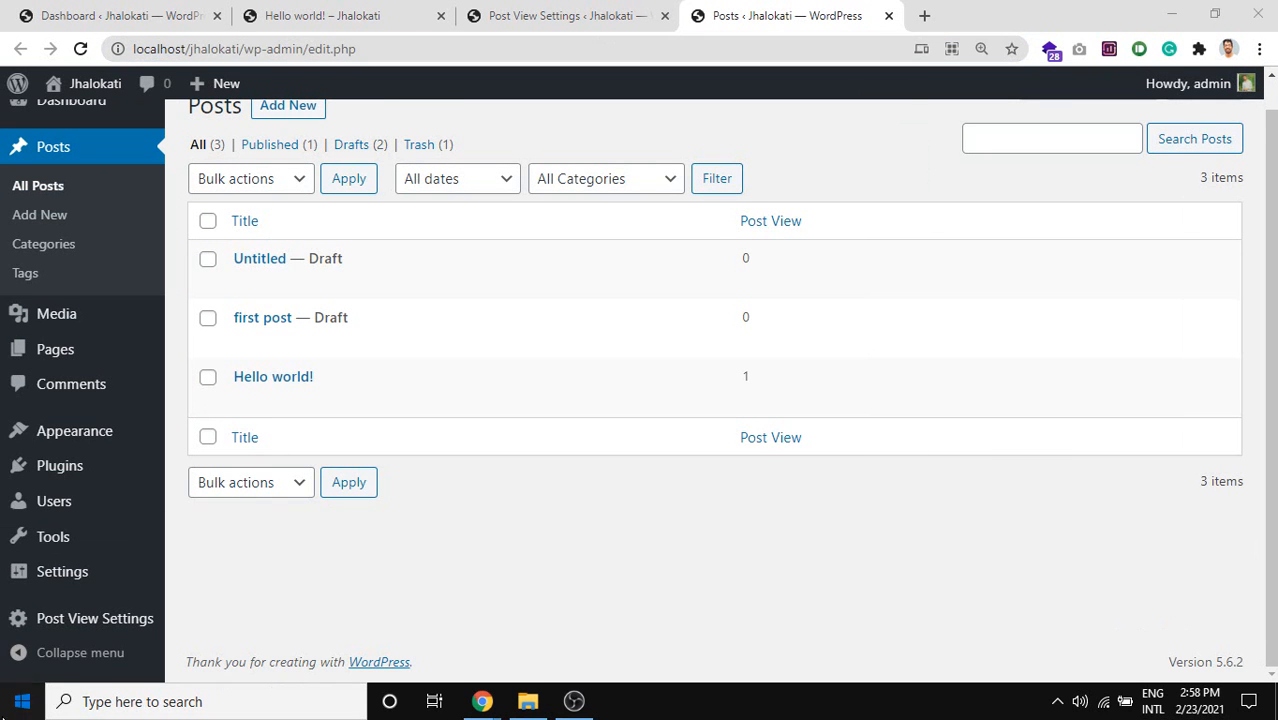
left_click(22, 701)
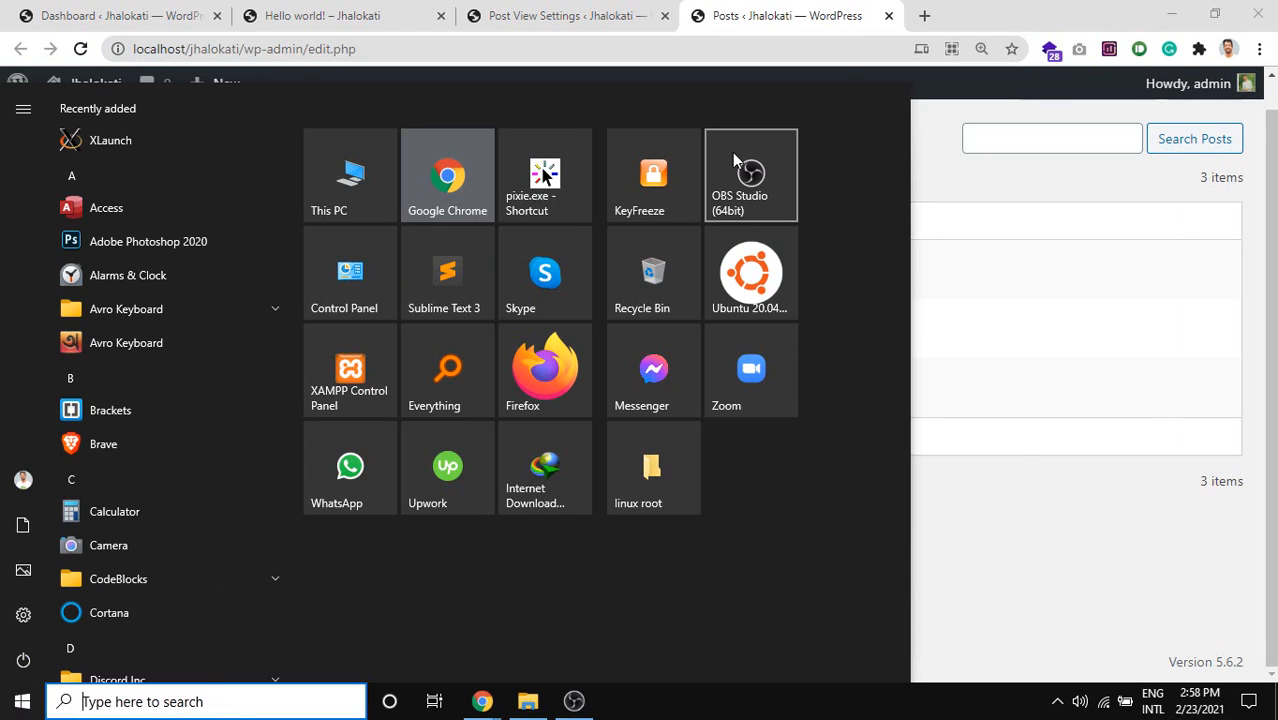
Launch Firefox and go to localhost/jhalokati.
left_click(581, 347)
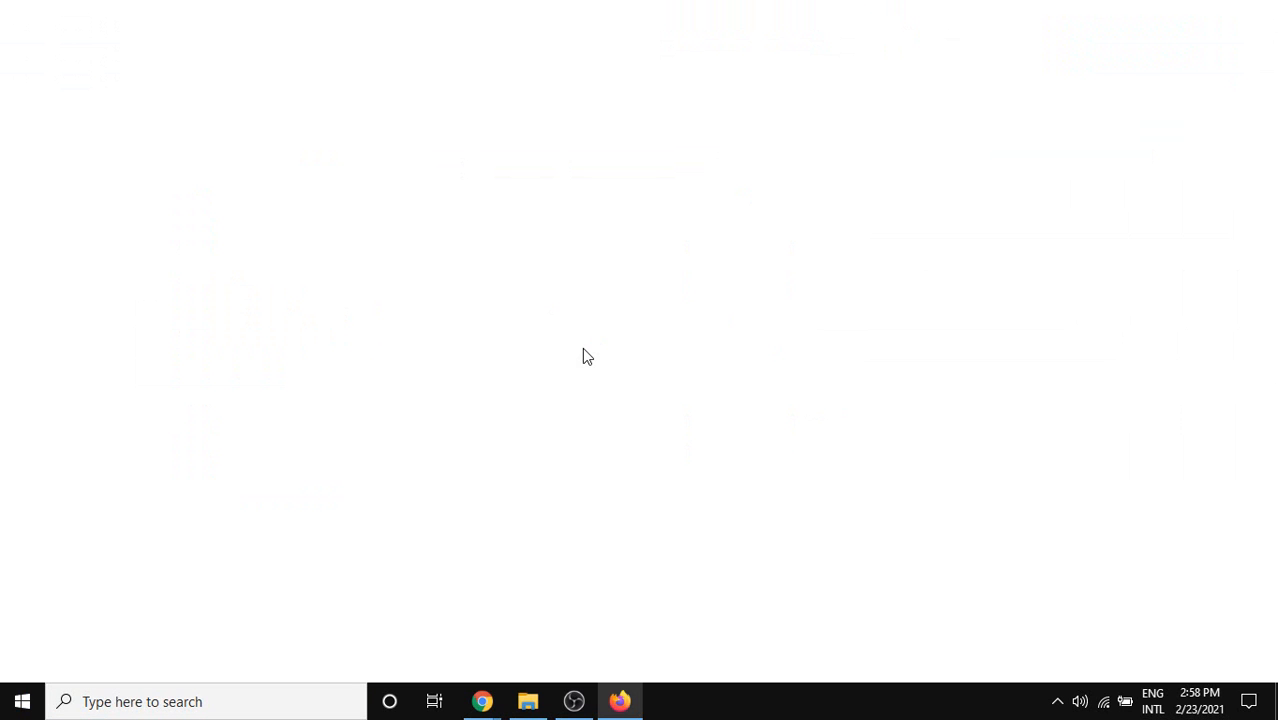
key("ctrl+v")
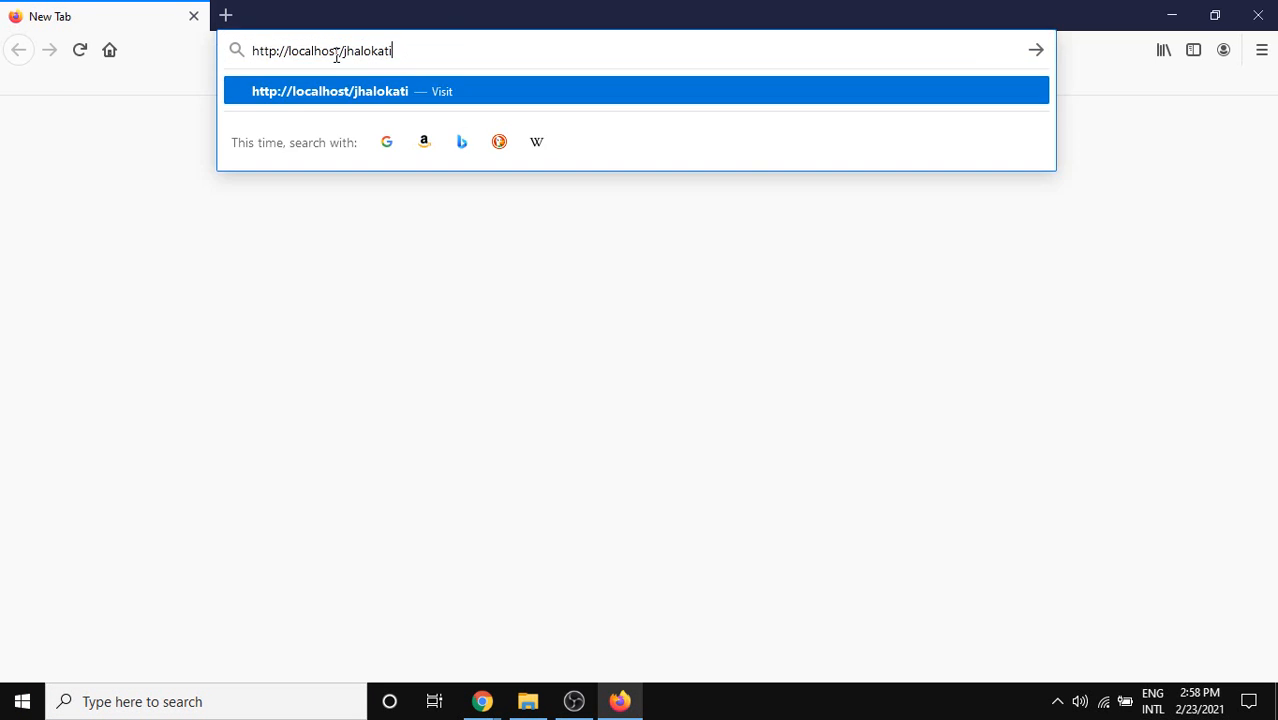
key("Return")
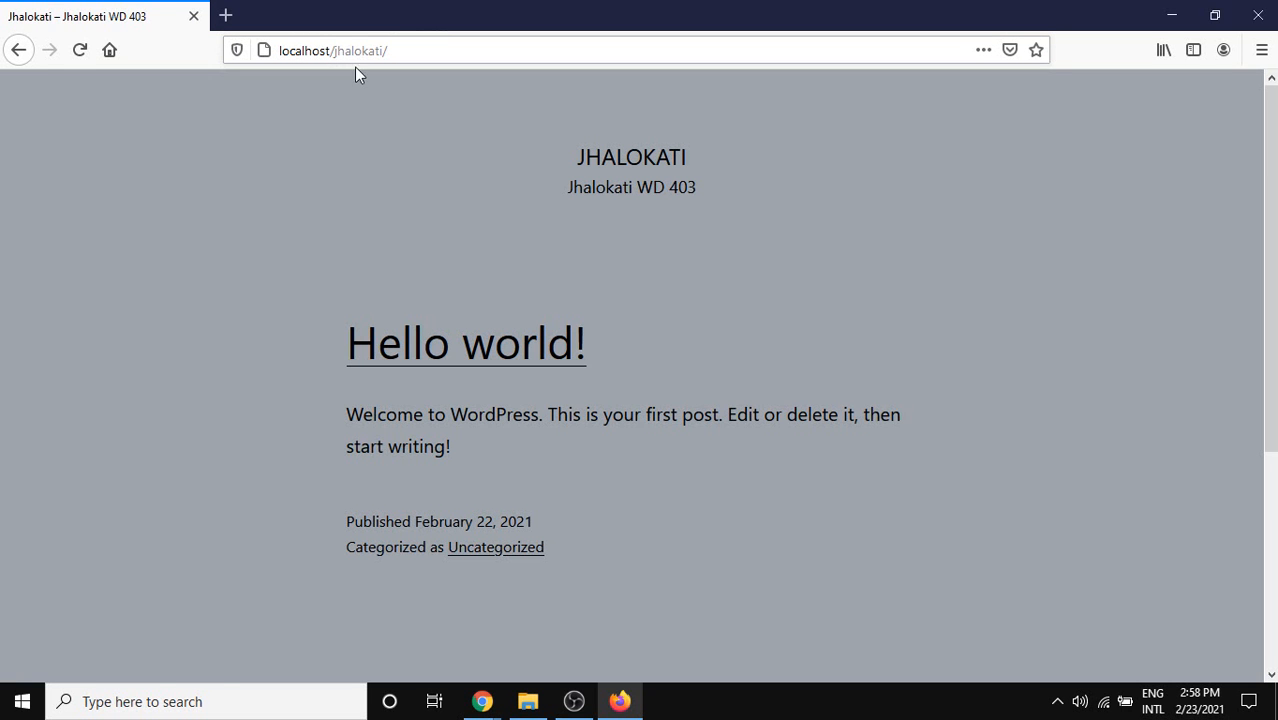
Open the Hello world! post several times as a visitor, reloading and going back in between.
left_click(510, 365)
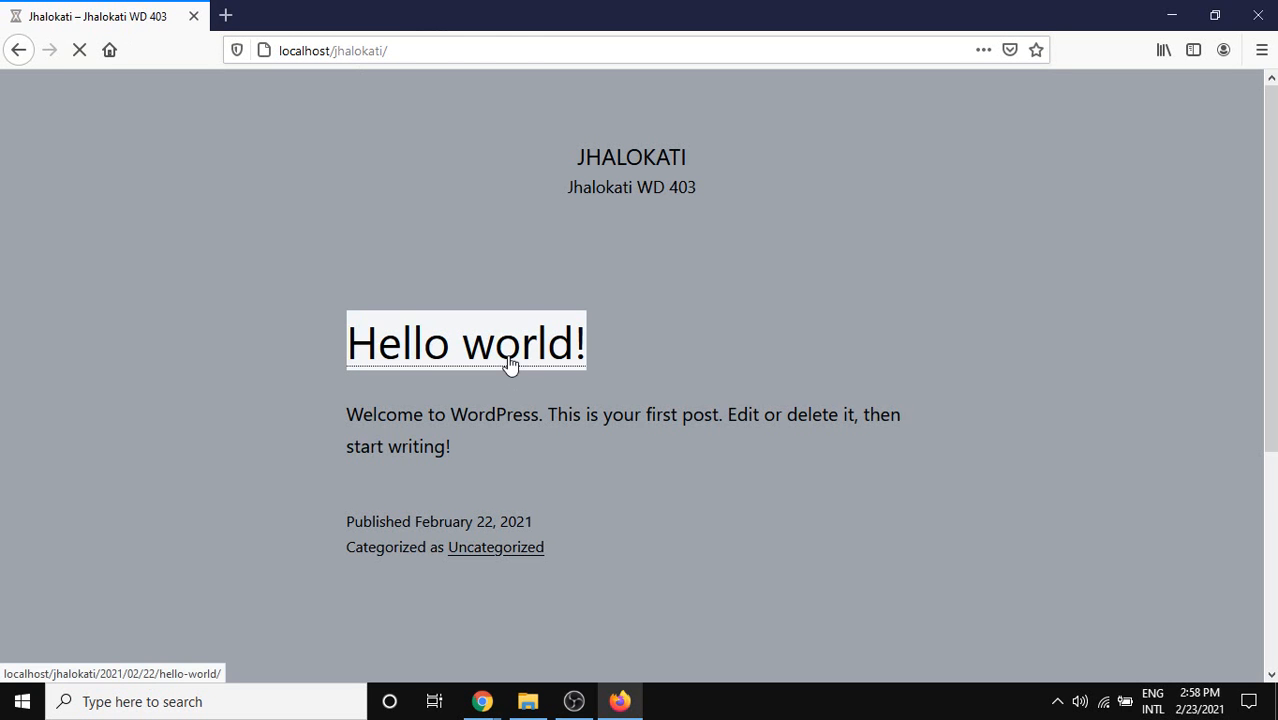
scroll(583, 348, "down", 10)
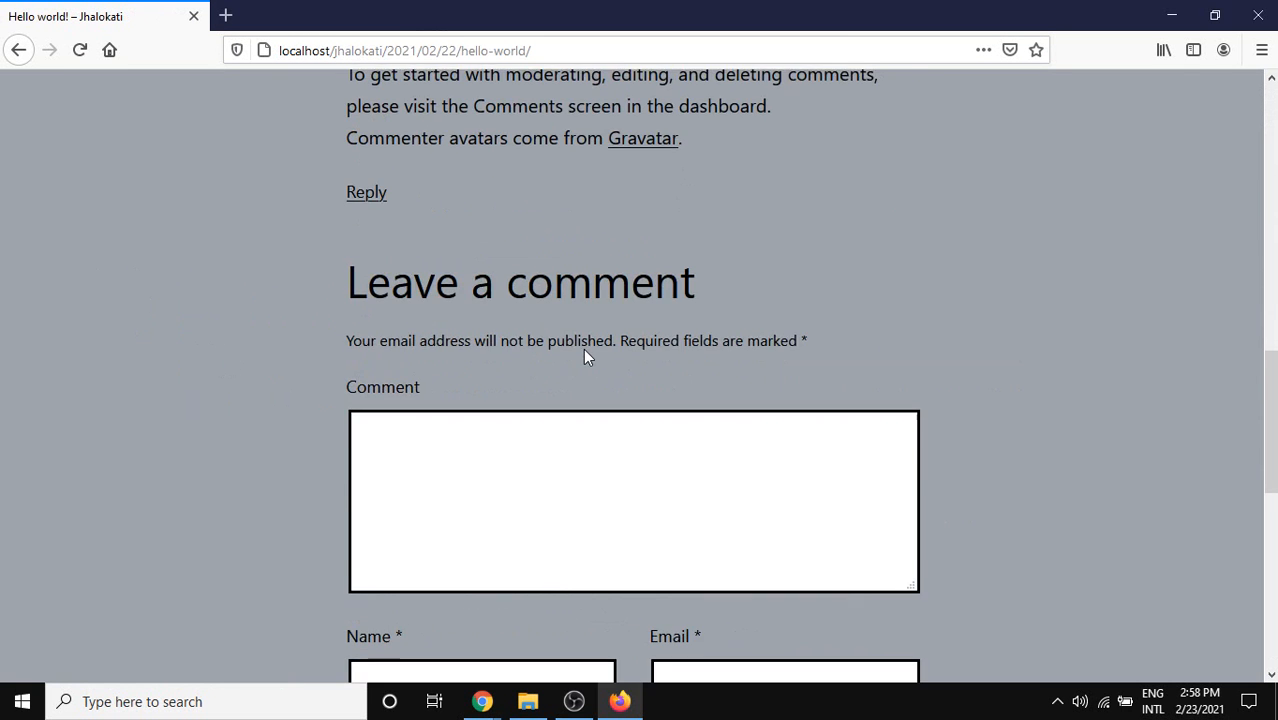
scroll(586, 350, "up", 10)
left_click(84, 56)
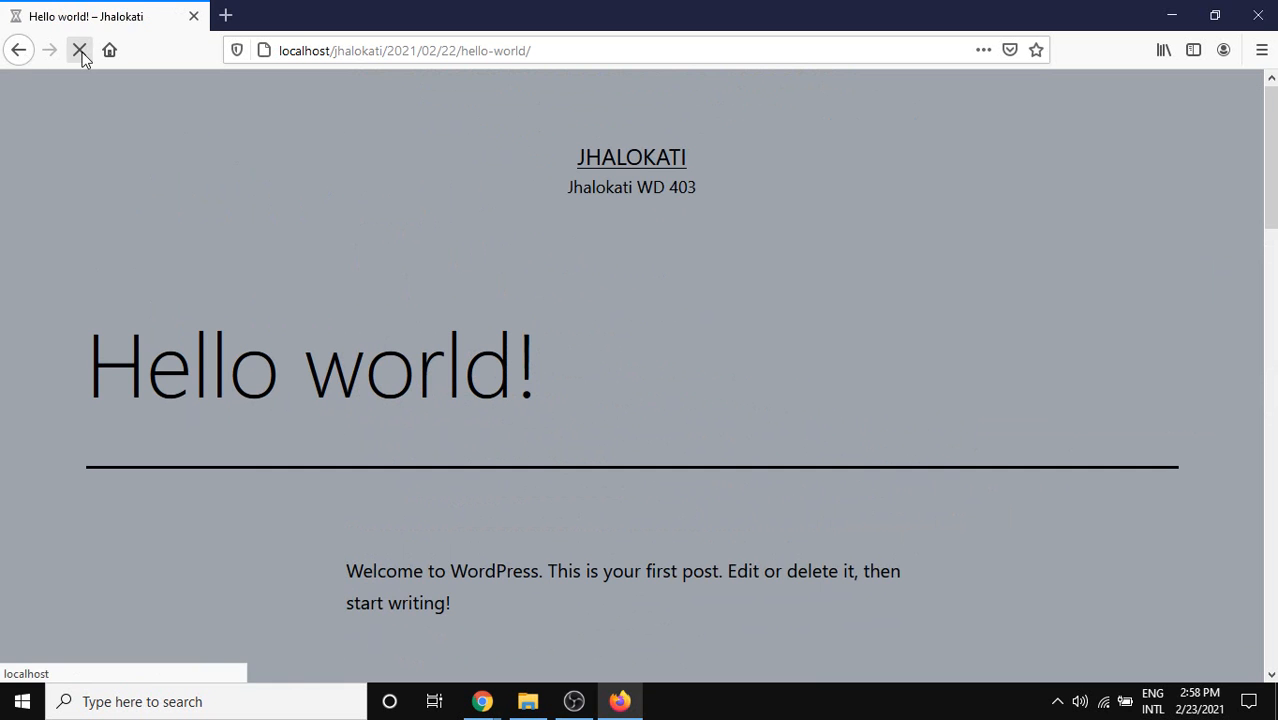
left_click(19, 50)
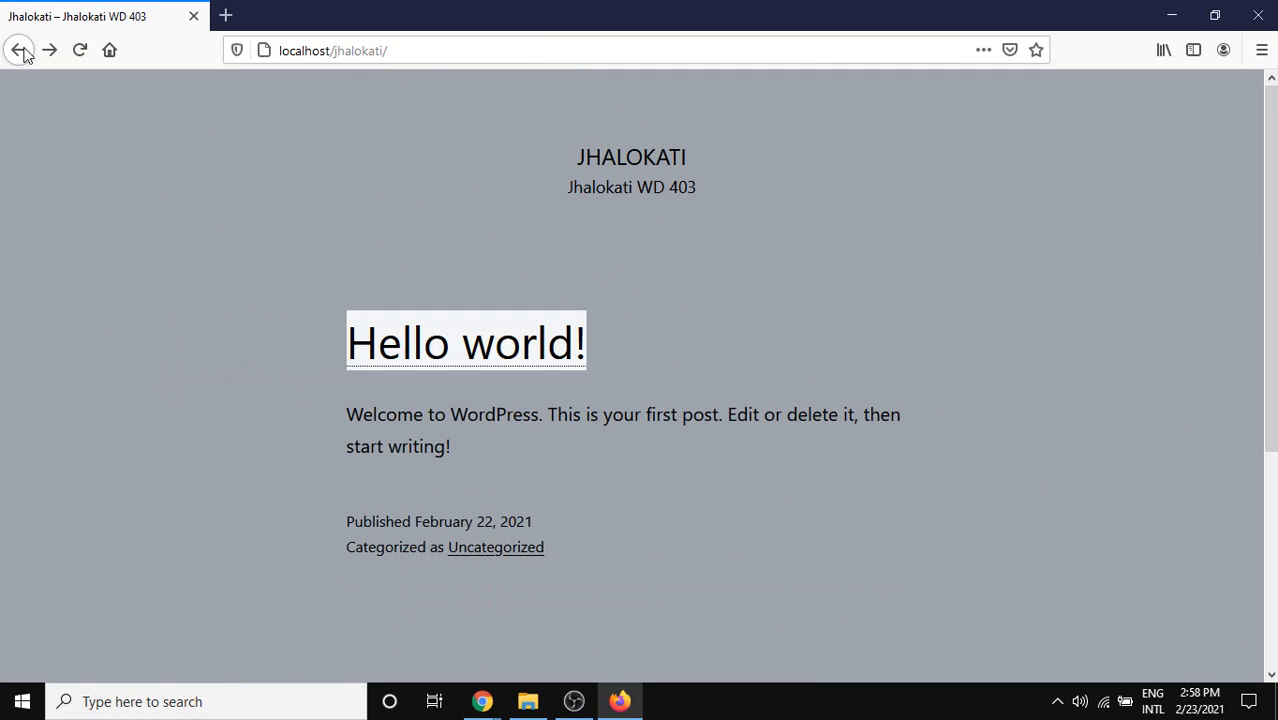
left_click(428, 336)
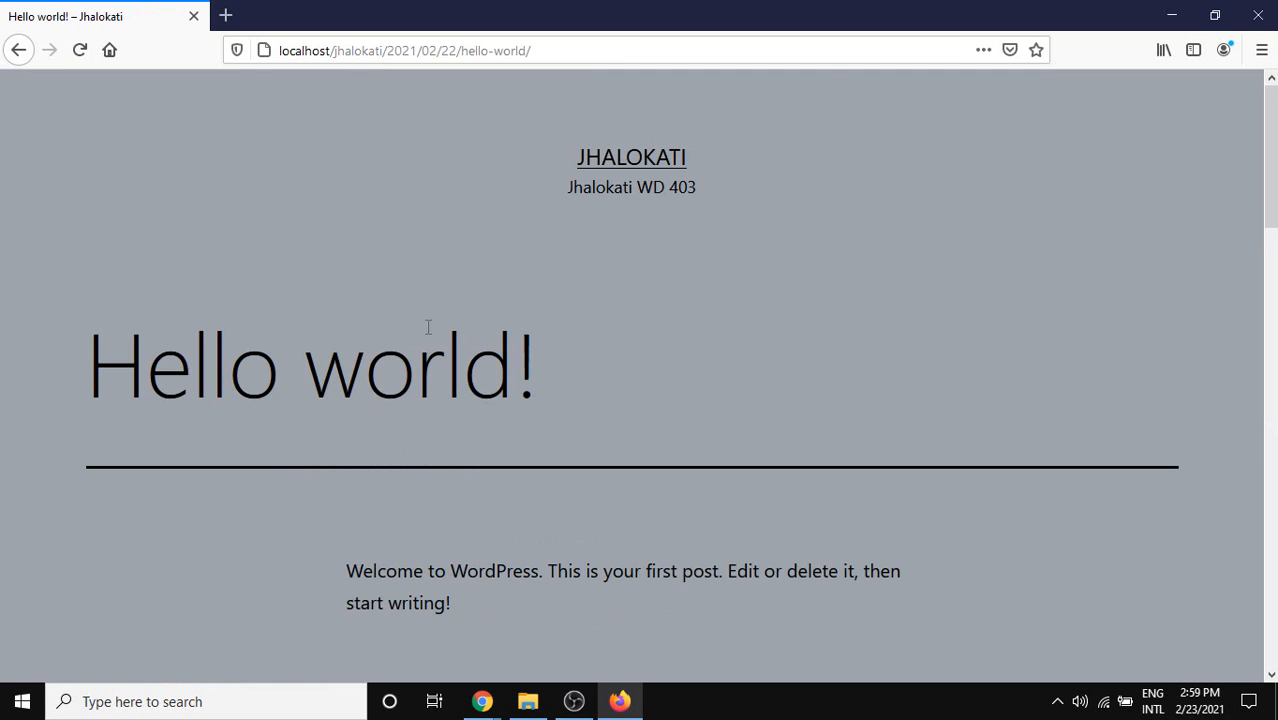
left_click(22, 51)
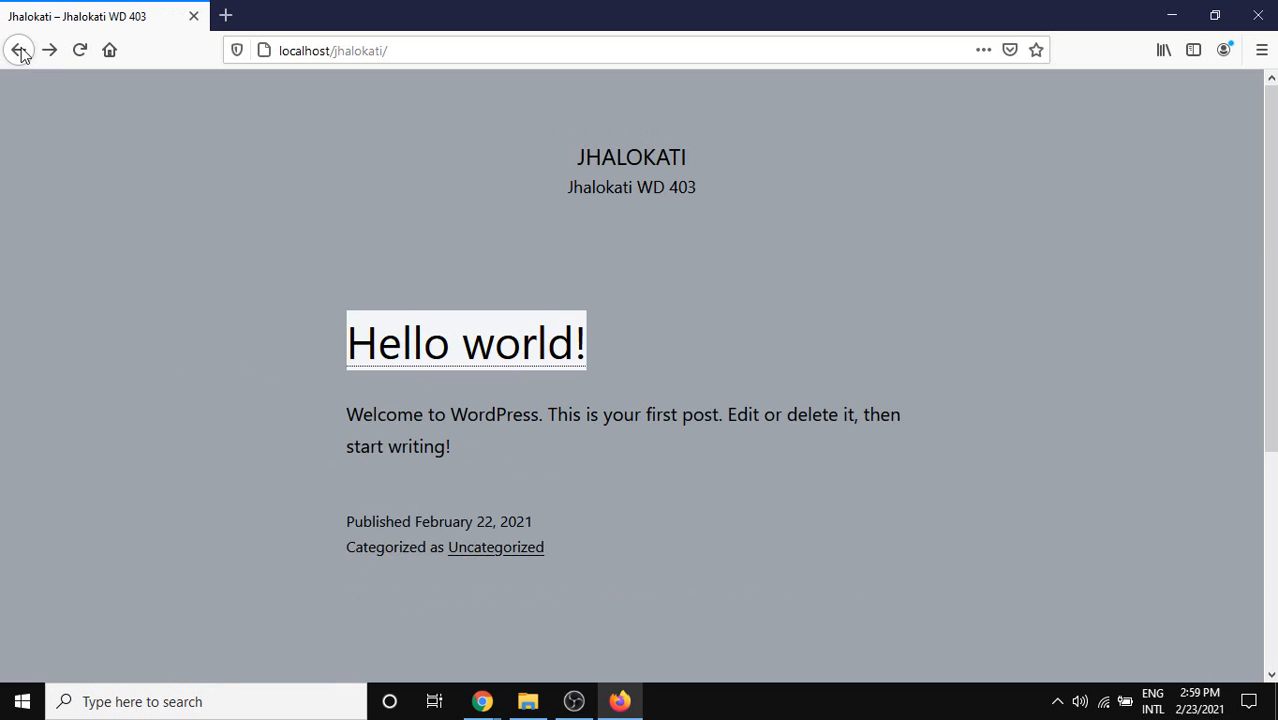
left_click(479, 334)
left_click_drag(673, 9, 637, 134)
Close Firefox and reload the Posts list to confirm Hello world! shows 2 views.
left_click(1050, 140)
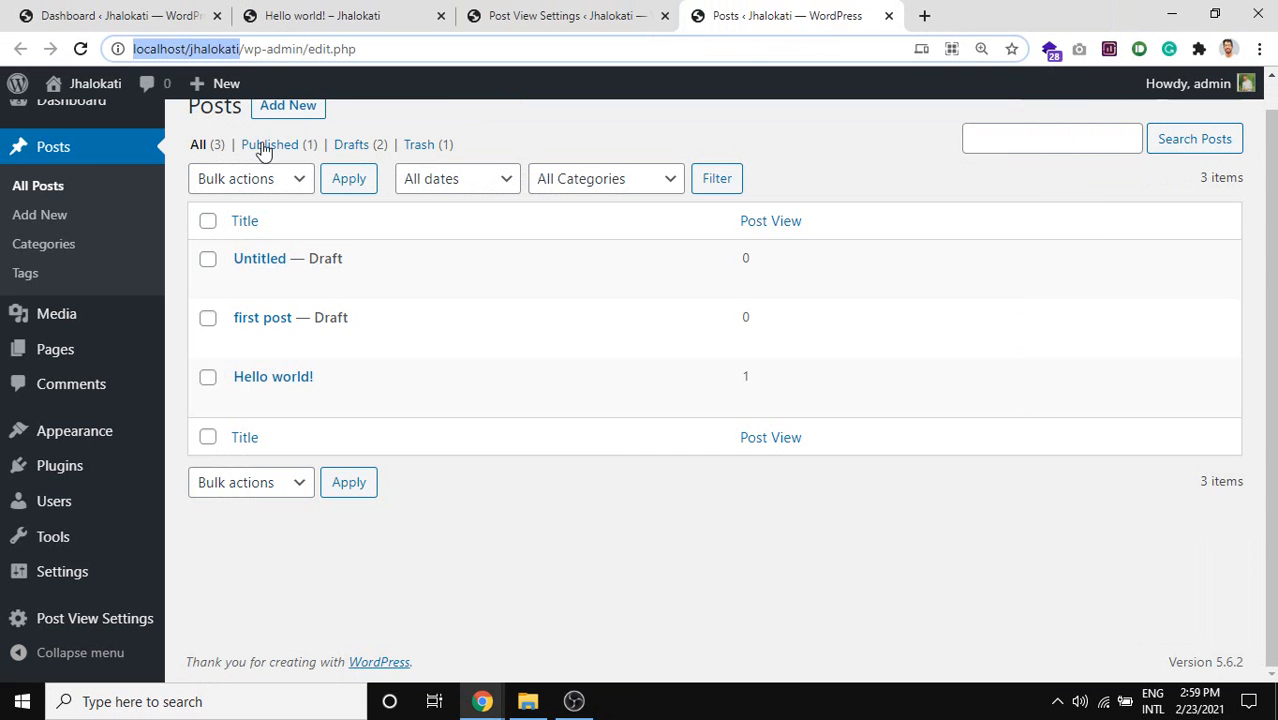
left_click(82, 49)
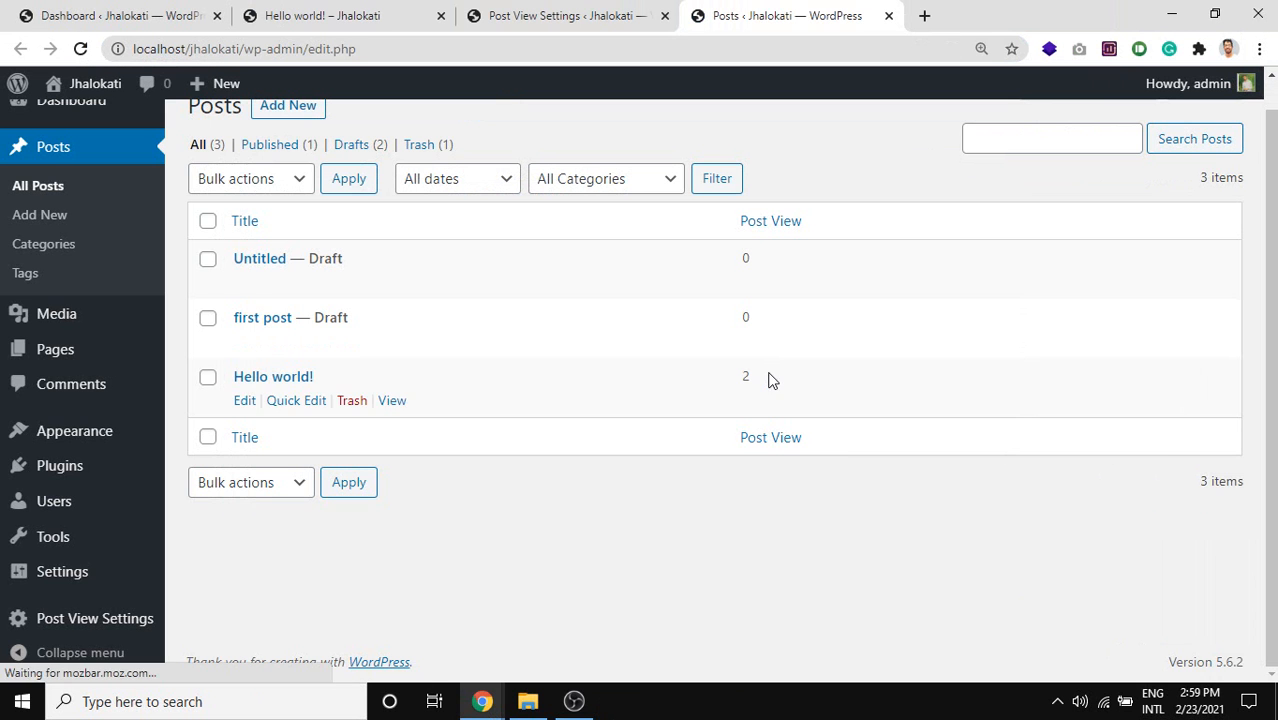
mouse_move(771, 378)
left_mouse_down()
mouse_move(701, 369)
mouse_move(775, 381)
left_mouse_up()
left_click(836, 370)
left_click_drag(867, 368, 692, 380)
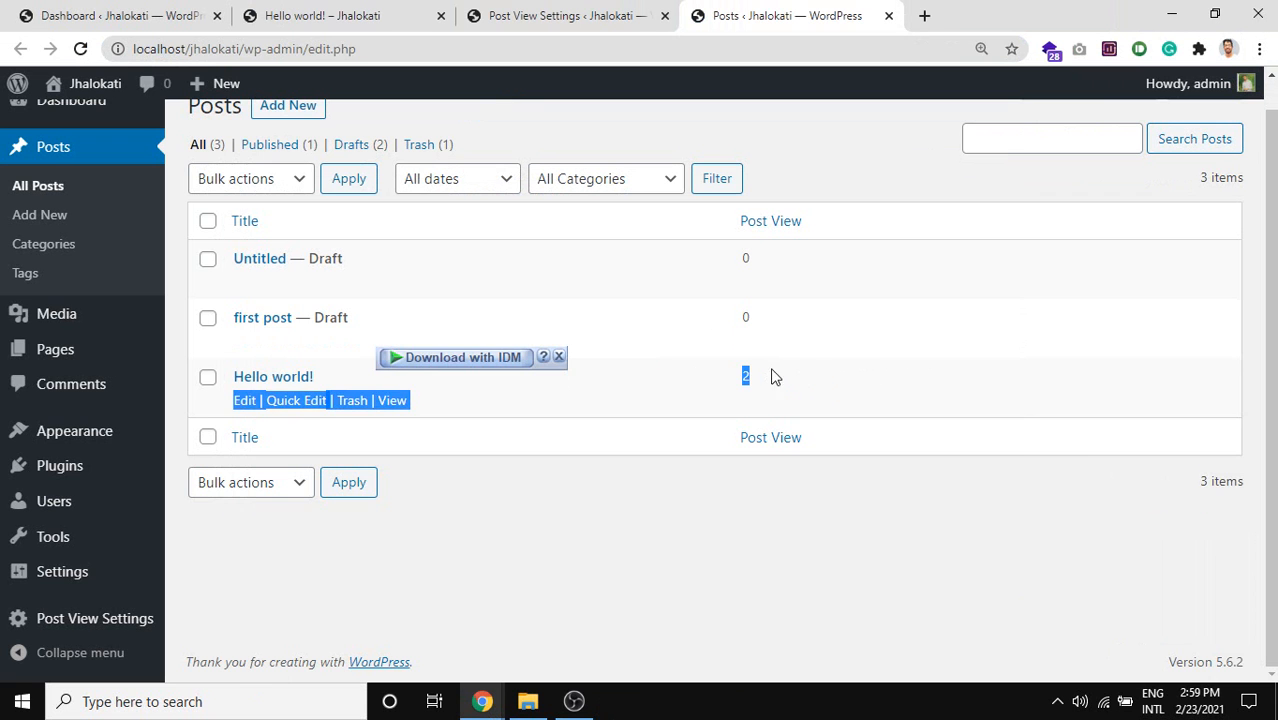
left_click(809, 378)
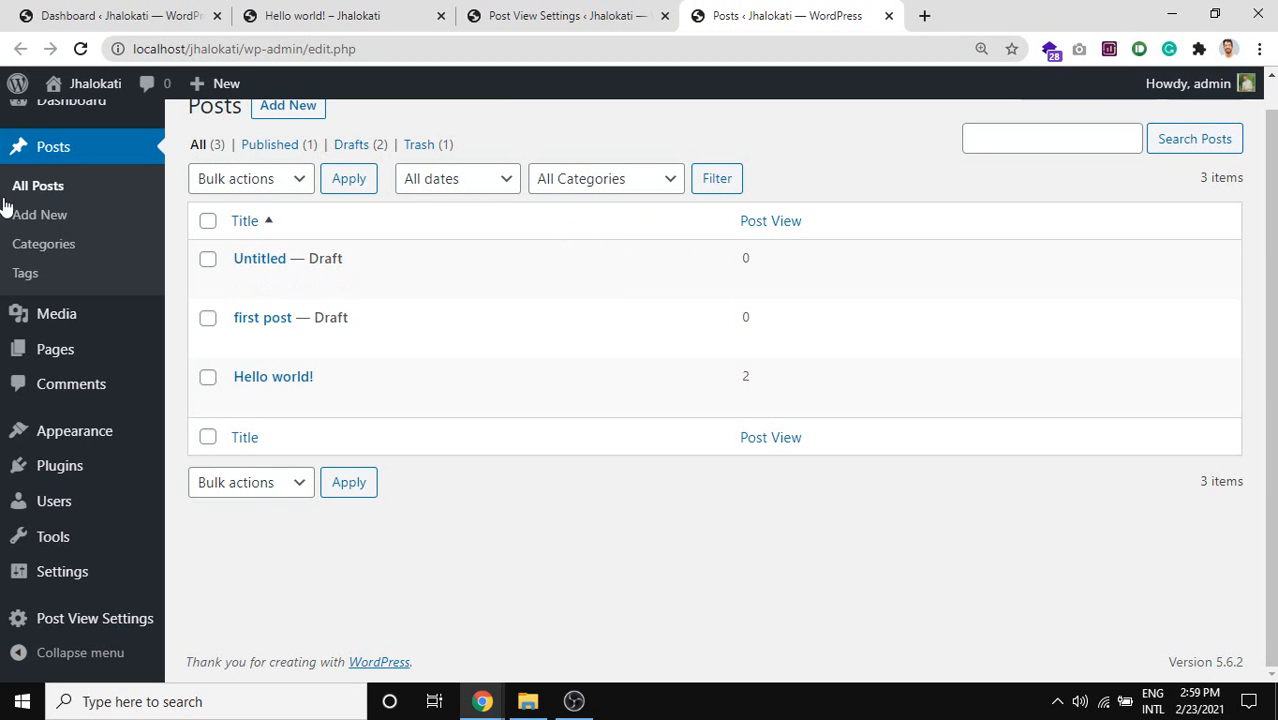
scroll(640, 353, "up", 1)
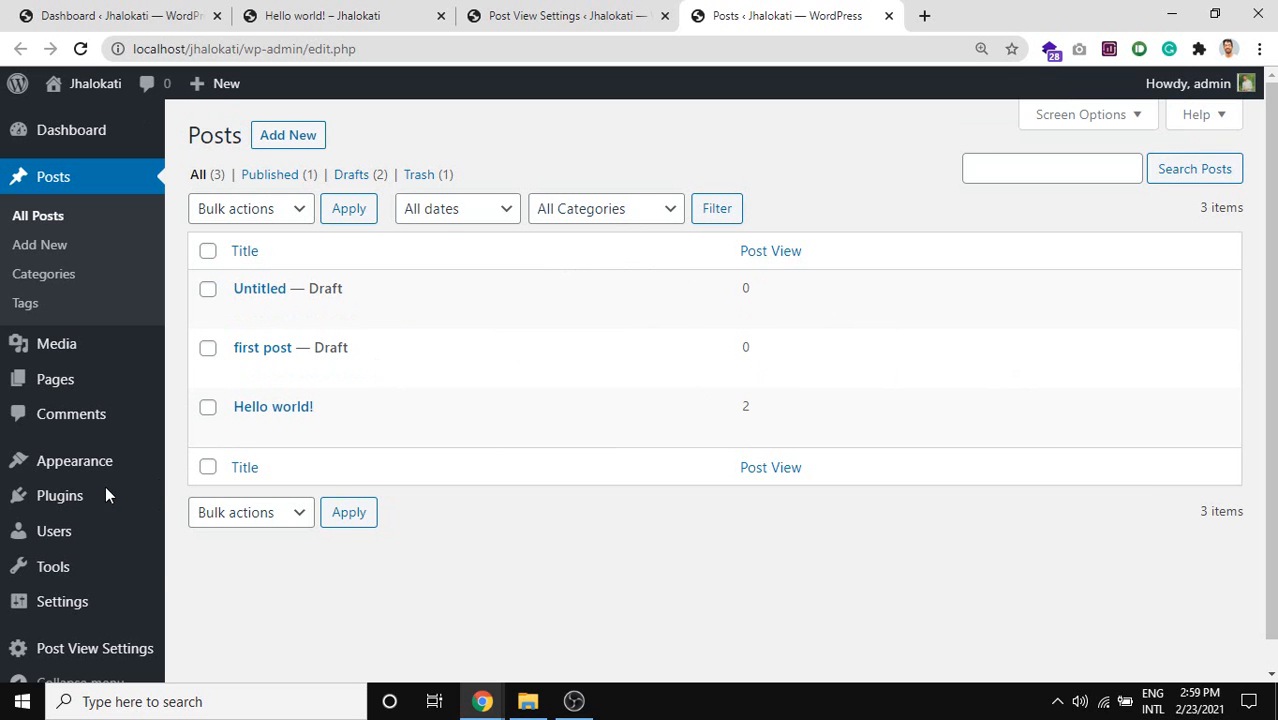
mouse_move(80, 496)
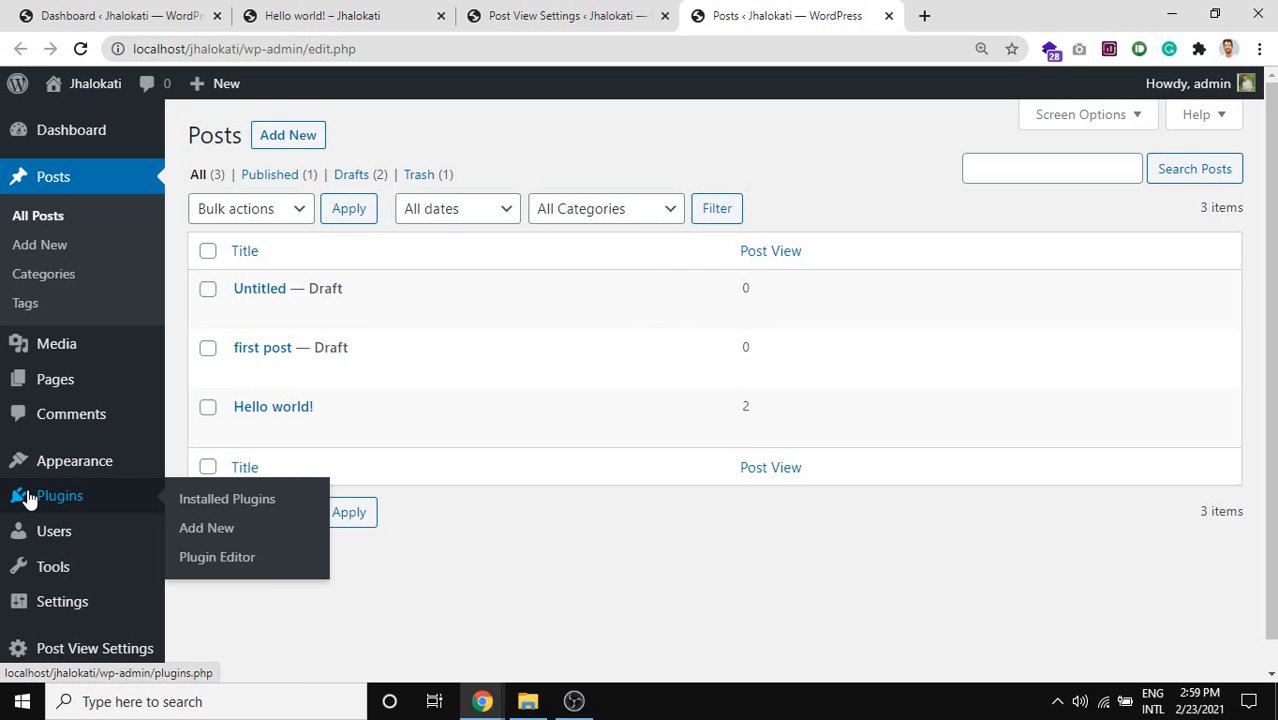
Screen-capture the Plugins submenu, then open Installed Plugins in a new tab.
key("Print")
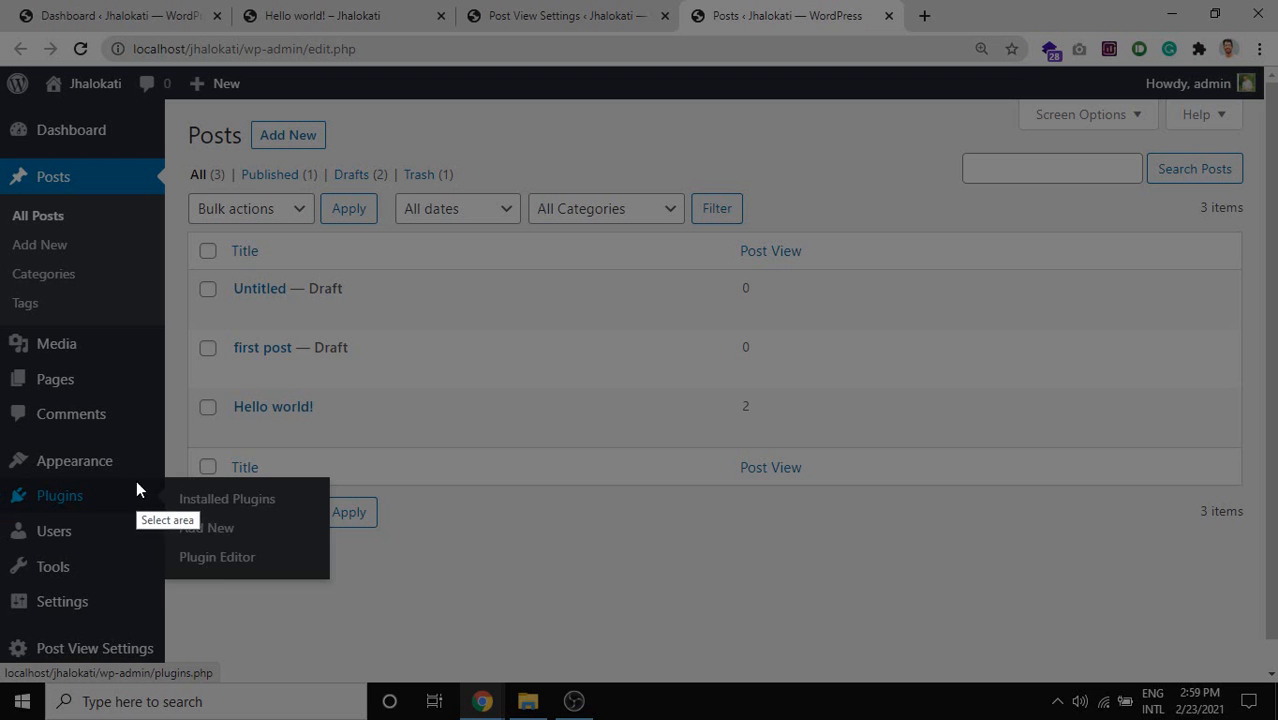
left_click_drag(136, 480, 315, 579)
mouse_move(267, 540)
left_mouse_down()
mouse_move(280, 543)
mouse_move(294, 497)
mouse_move(262, 519)
mouse_move(286, 550)
left_mouse_up()
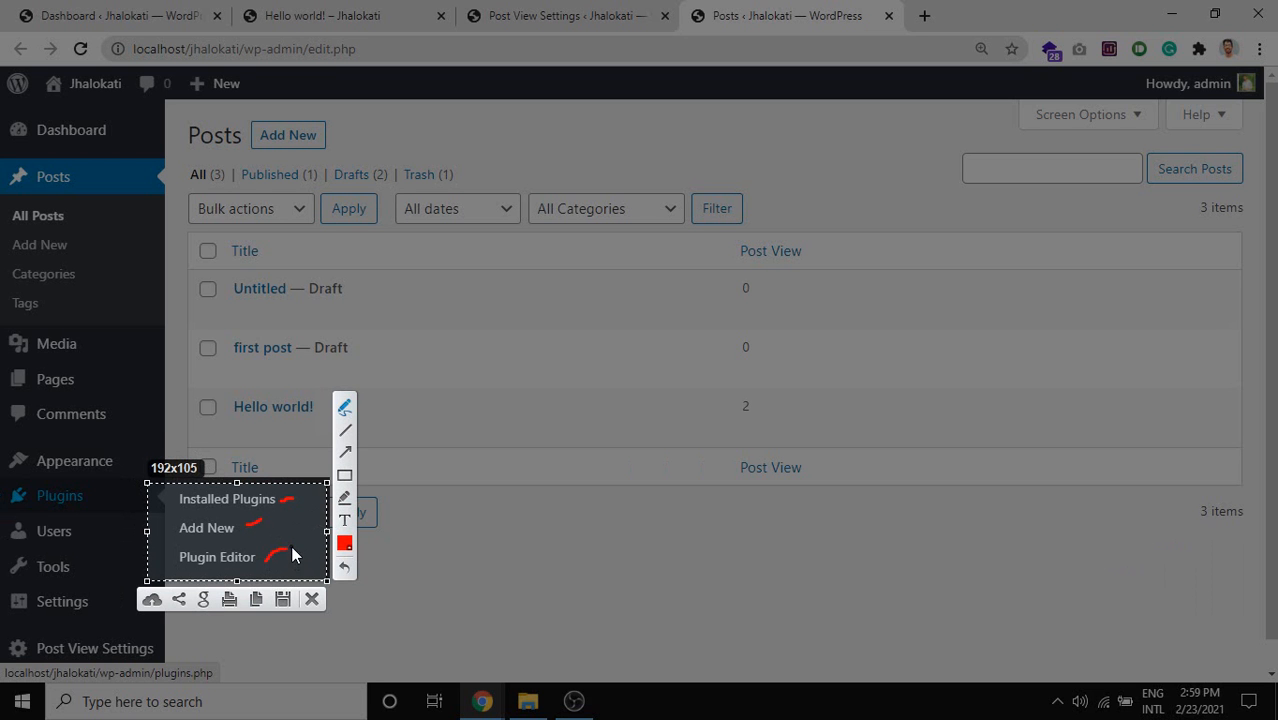
key("Escape")
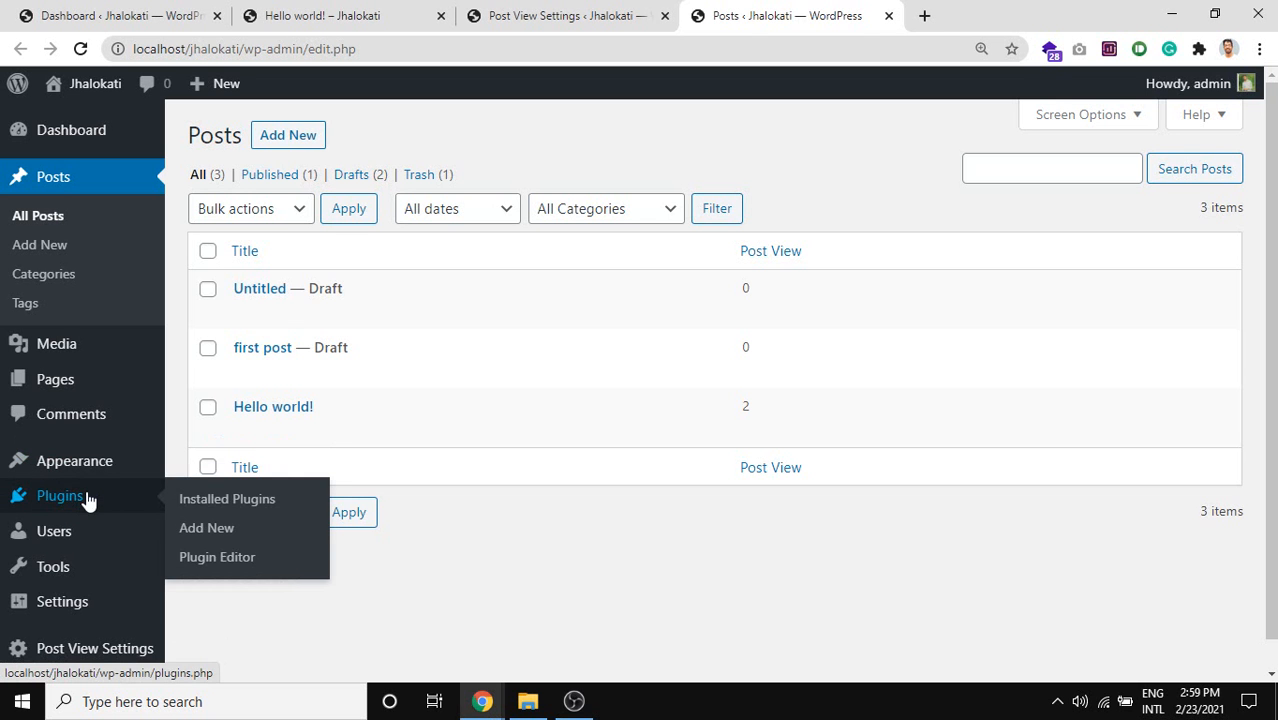
middle_click(217, 499)
left_click(983, 10)
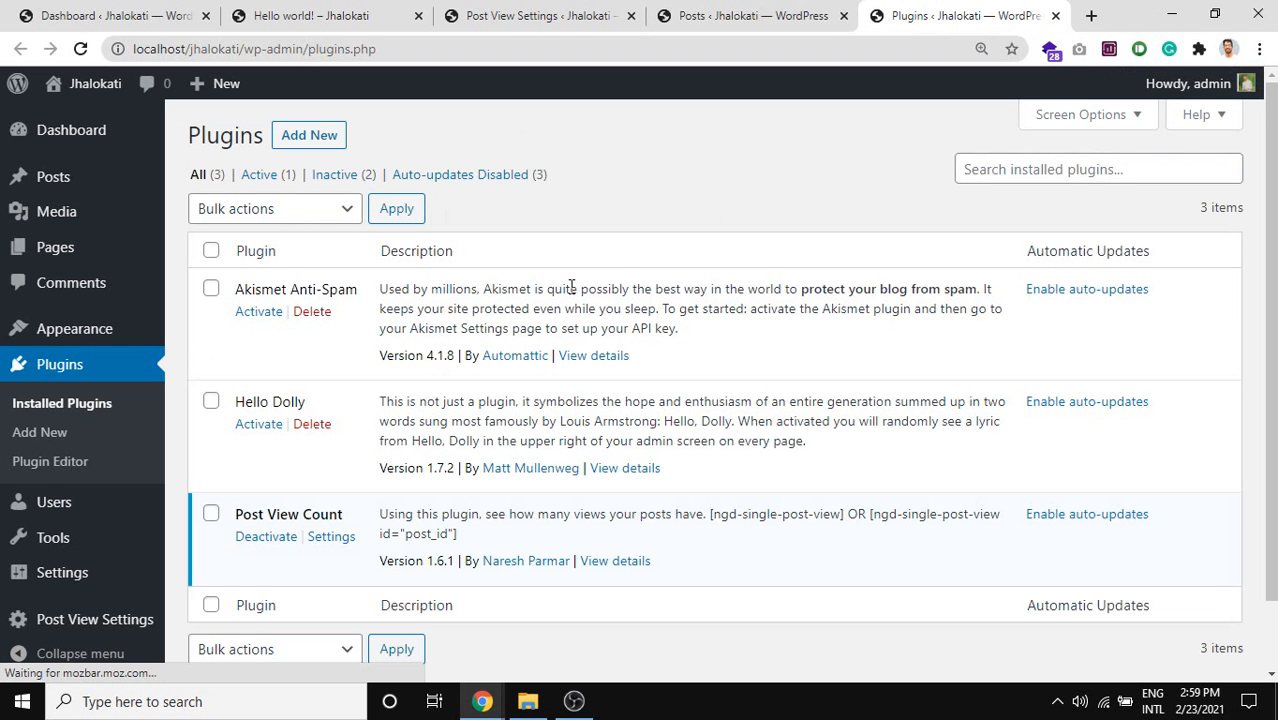
Capture the Plugins page and underline the Plugins heading and All (3) filter in red.
key("Print")
mouse_move(184, 102)
left_mouse_down()
mouse_move(845, 718)
mouse_move(1133, 676)
mouse_move(1210, 683)
left_mouse_up()
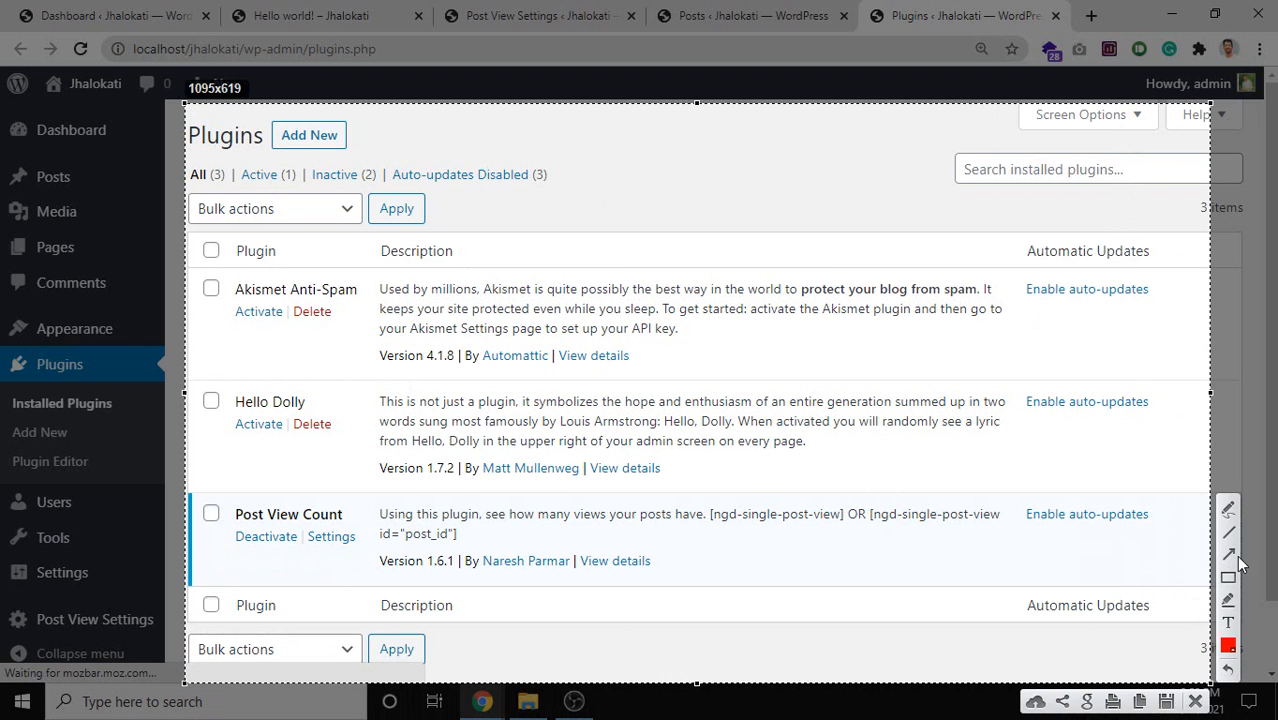
left_click(1228, 509)
mouse_move(198, 150)
left_mouse_down()
mouse_move(350, 161)
mouse_move(351, 146)
left_mouse_up()
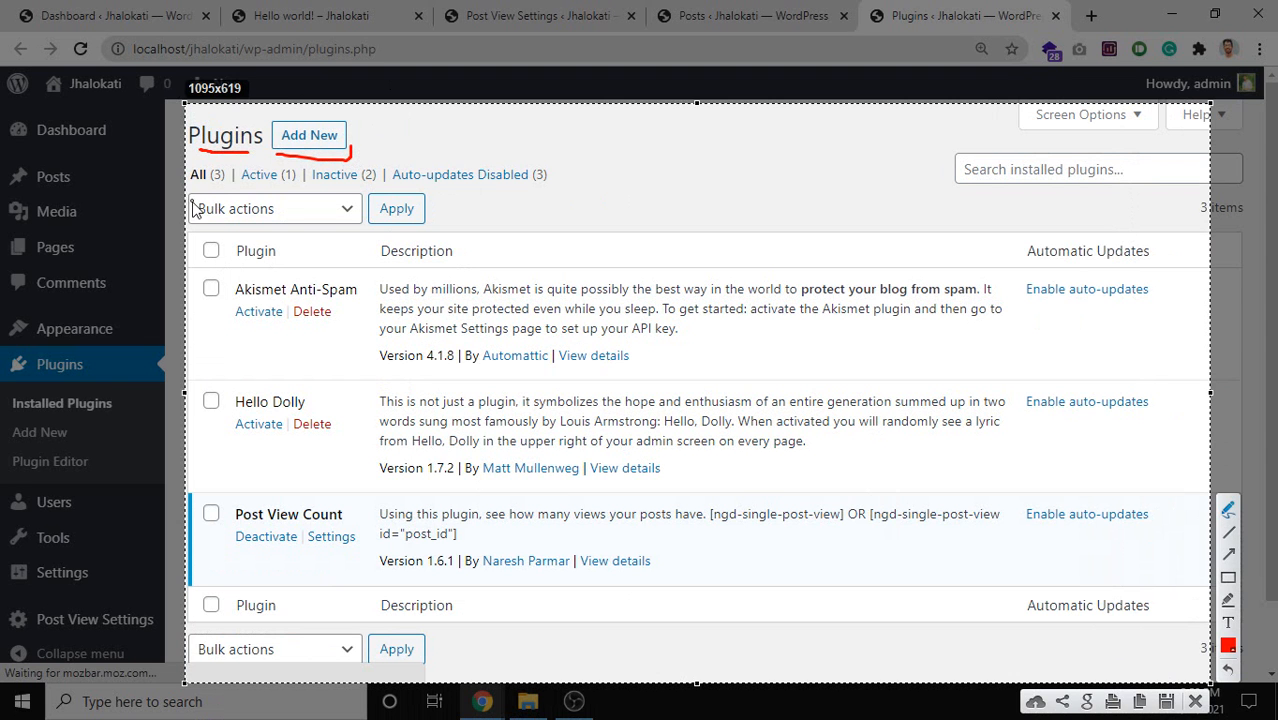
left_click_drag(190, 190, 374, 183)
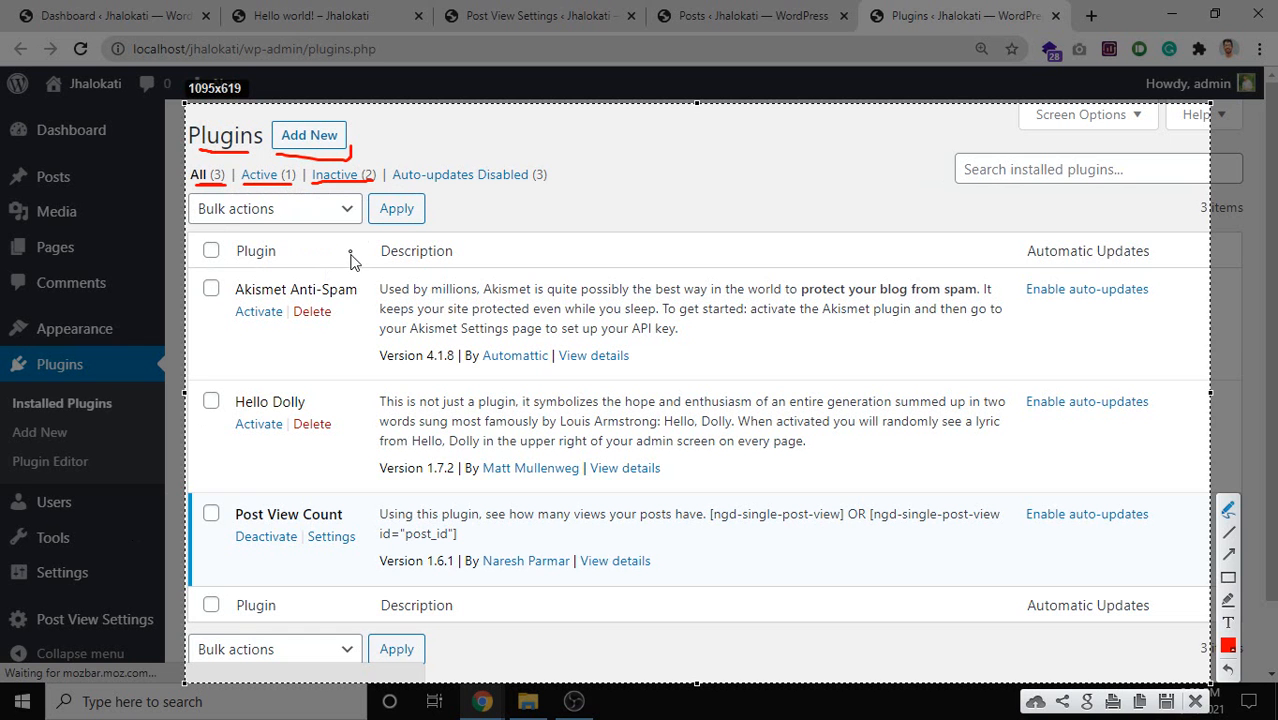
Underline Auto-updates Disabled and all three Enable auto-updates links, and circle Inactive (2).
left_click_drag(390, 184, 553, 188)
left_click_drag(1026, 305, 1134, 302)
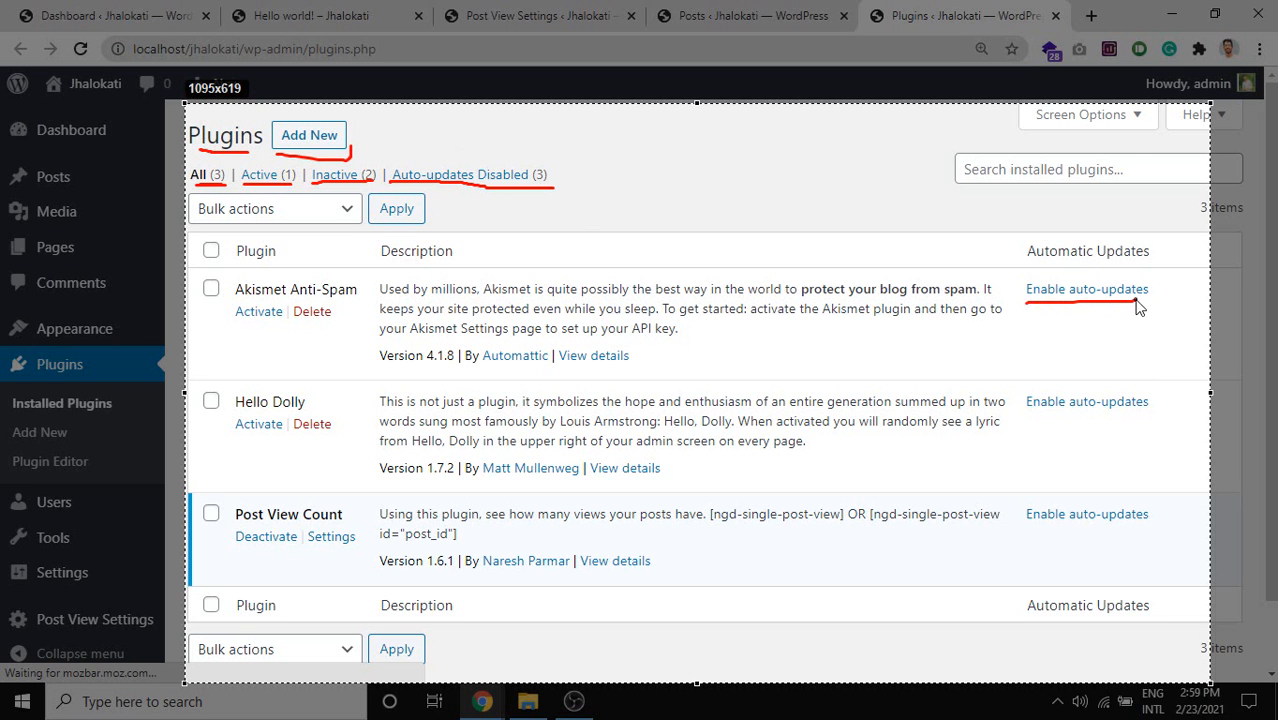
left_click_drag(1026, 422, 1161, 410)
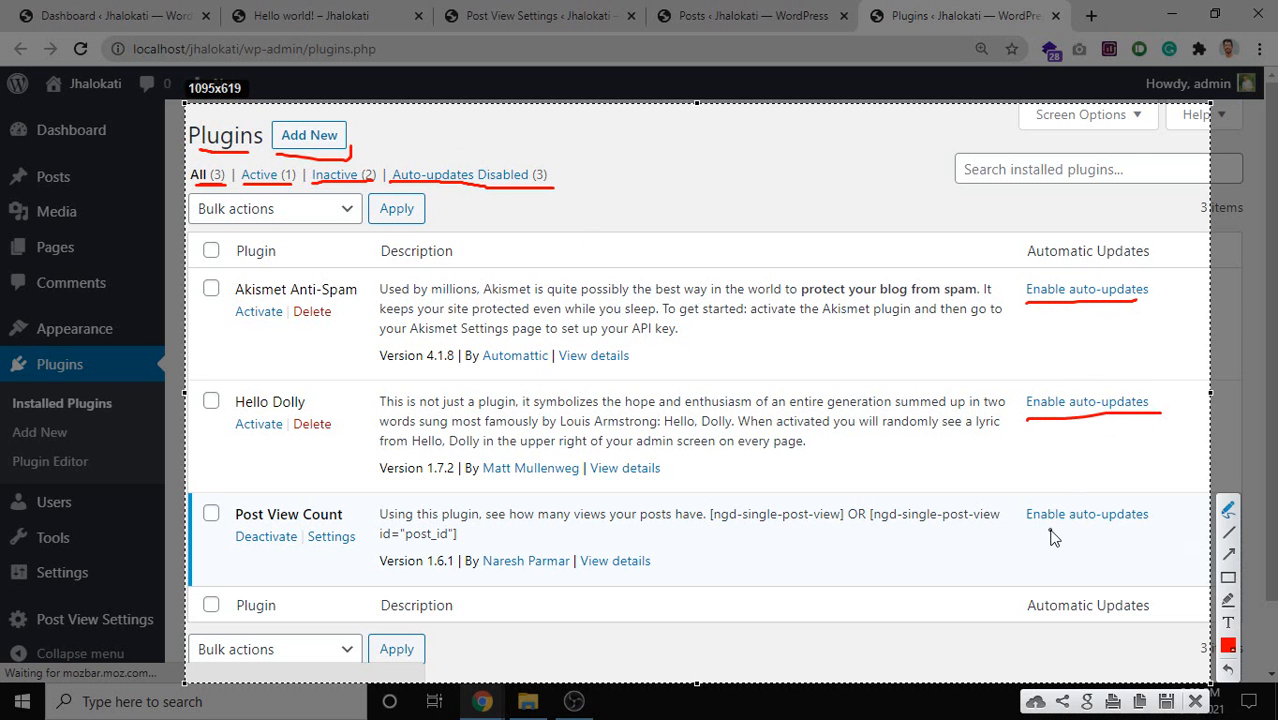
left_click_drag(1038, 533, 1160, 532)
mouse_move(316, 156)
left_mouse_down()
mouse_move(303, 166)
mouse_move(360, 208)
mouse_move(375, 154)
mouse_move(313, 158)
left_mouse_up()
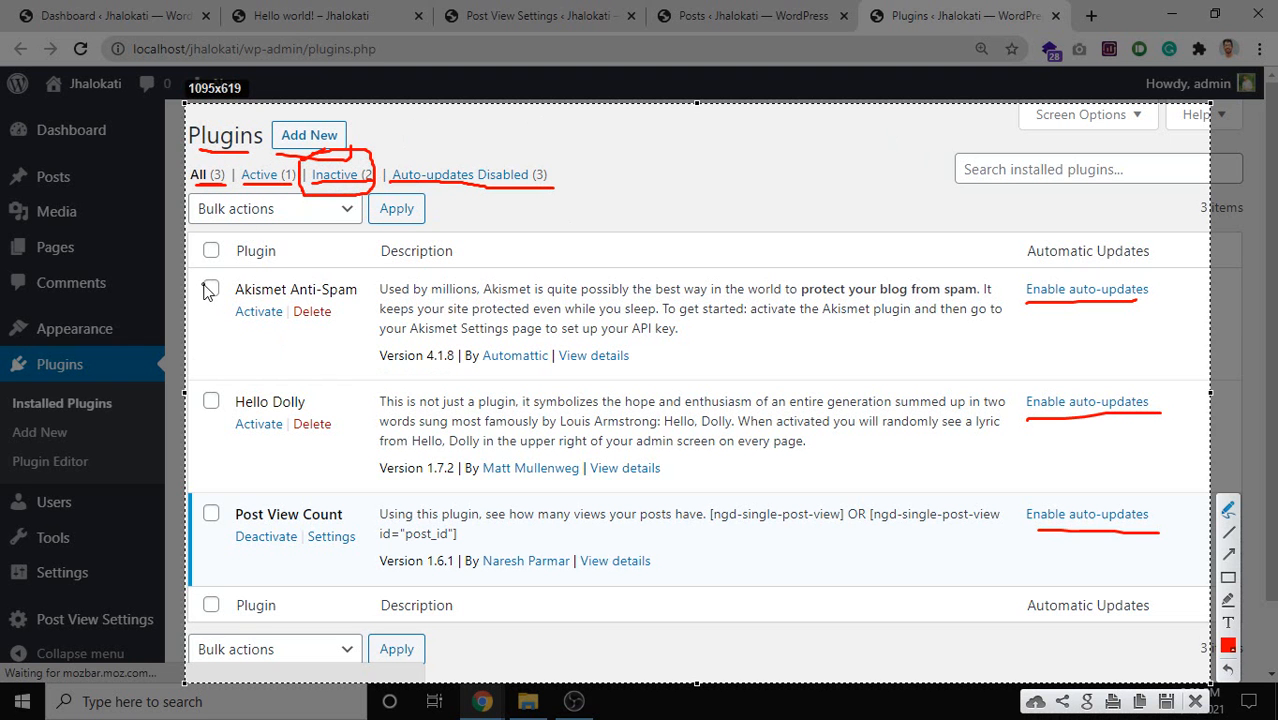
Outline the Akismet row and underline its name, Activate and Delete actions in red.
mouse_move(193, 286)
left_mouse_down()
mouse_move(188, 355)
mouse_move(620, 368)
mouse_move(1086, 362)
mouse_move(1155, 305)
mouse_move(630, 283)
mouse_move(428, 302)
mouse_move(426, 290)
left_mouse_up()
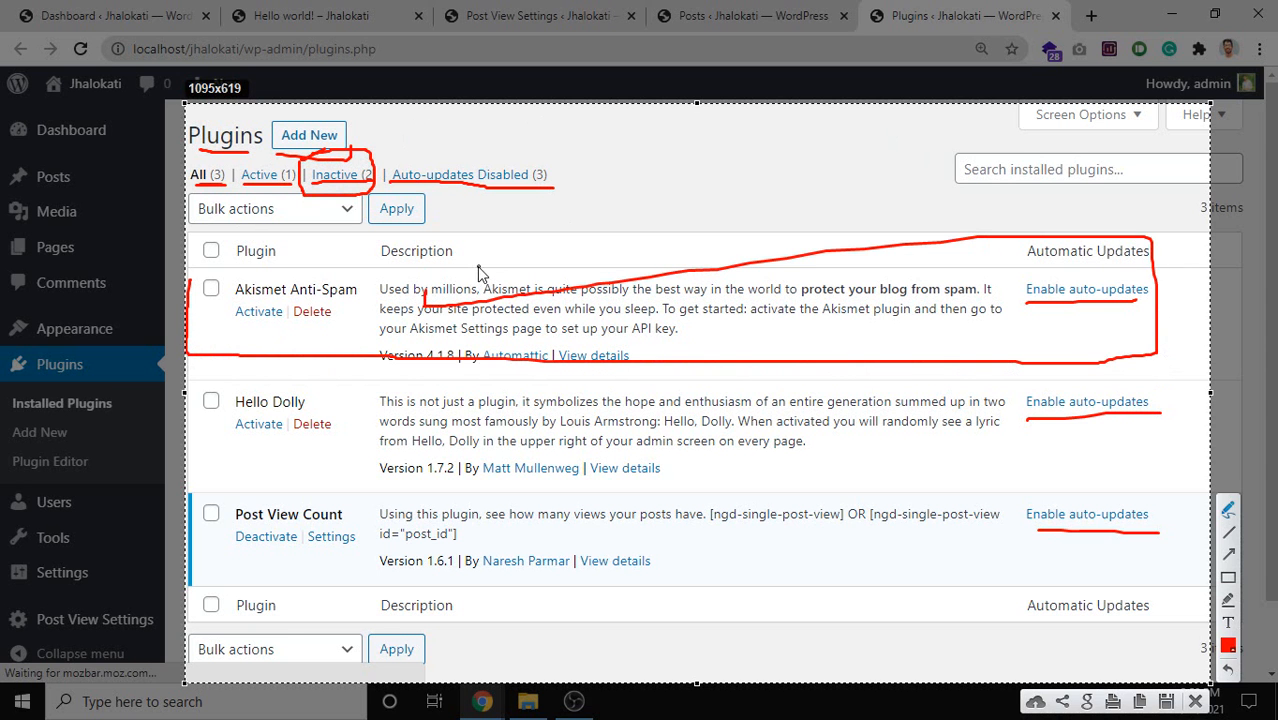
key("ctrl+z")
mouse_move(199, 271)
left_mouse_down()
mouse_move(310, 352)
mouse_move(836, 362)
mouse_move(1170, 326)
mouse_move(1122, 248)
mouse_move(540, 243)
mouse_move(176, 259)
left_mouse_up()
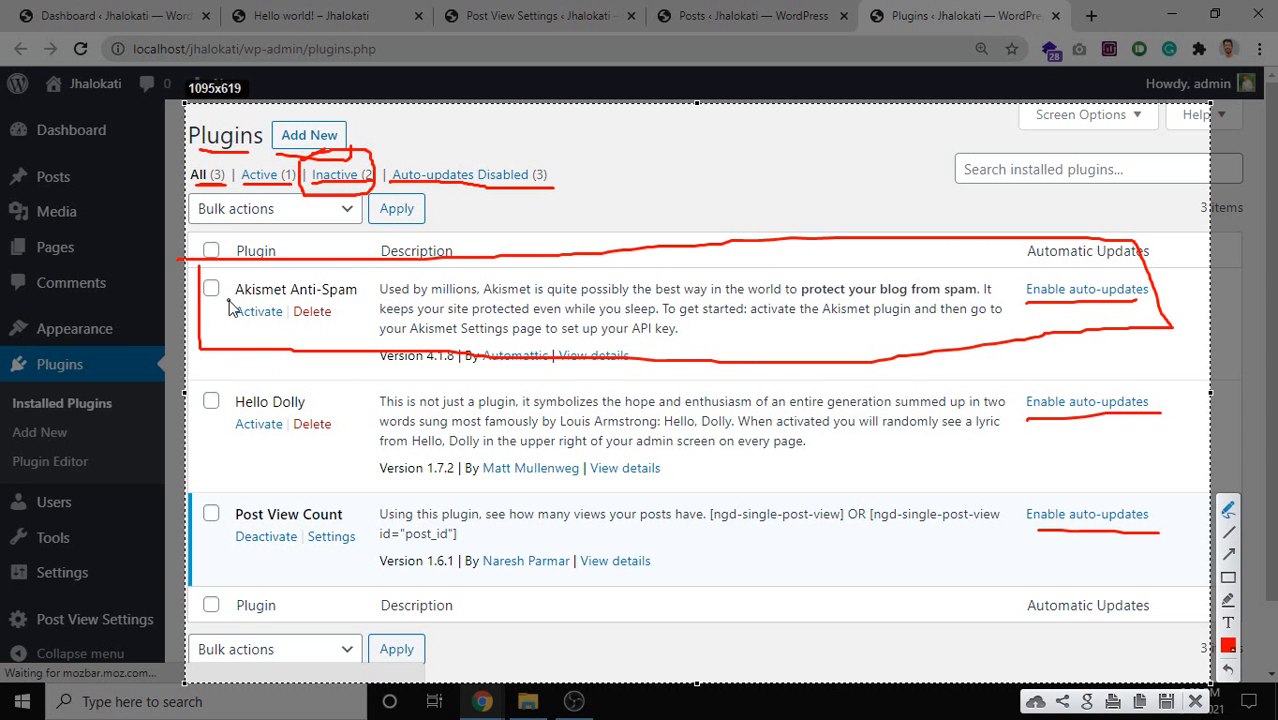
left_click_drag(232, 300, 355, 303)
left_click_drag(232, 319, 321, 321)
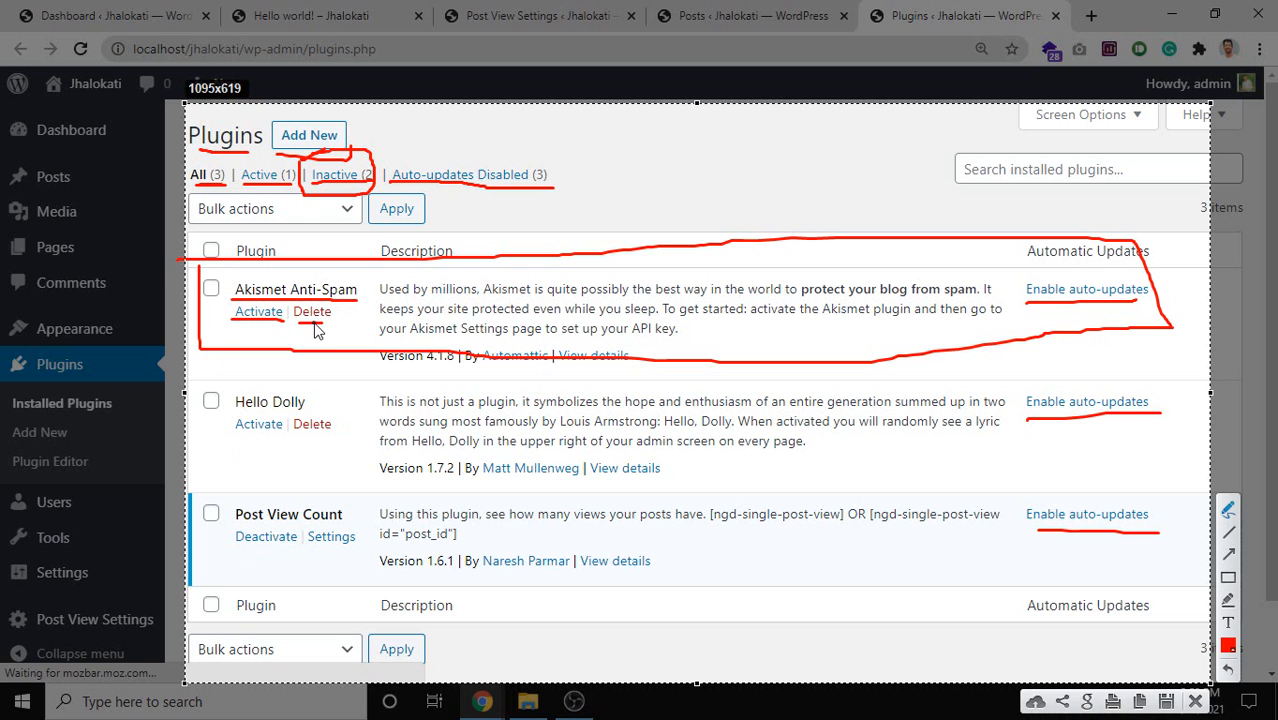
left_click_drag(314, 330, 320, 328)
Underline Akismet's description text, including its API key sentence.
mouse_move(222, 505)
left_mouse_down()
mouse_move(242, 565)
mouse_move(385, 530)
left_mouse_up()
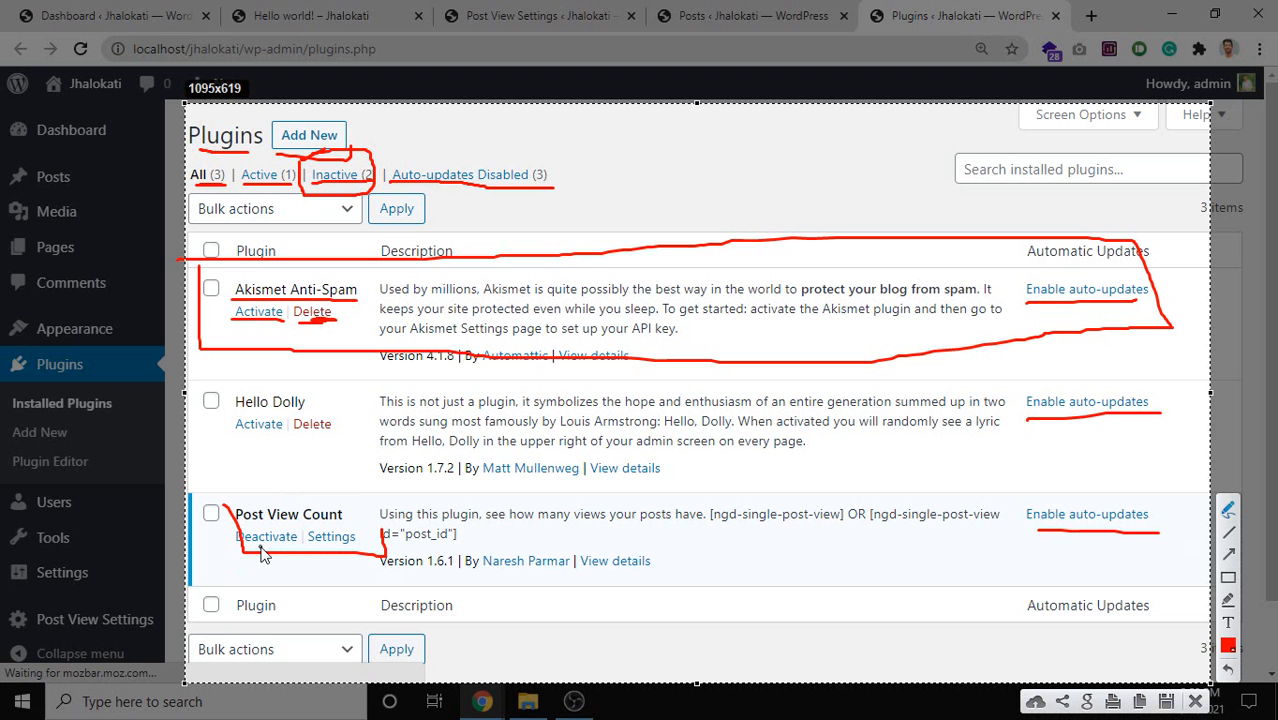
key("ctrl+z")
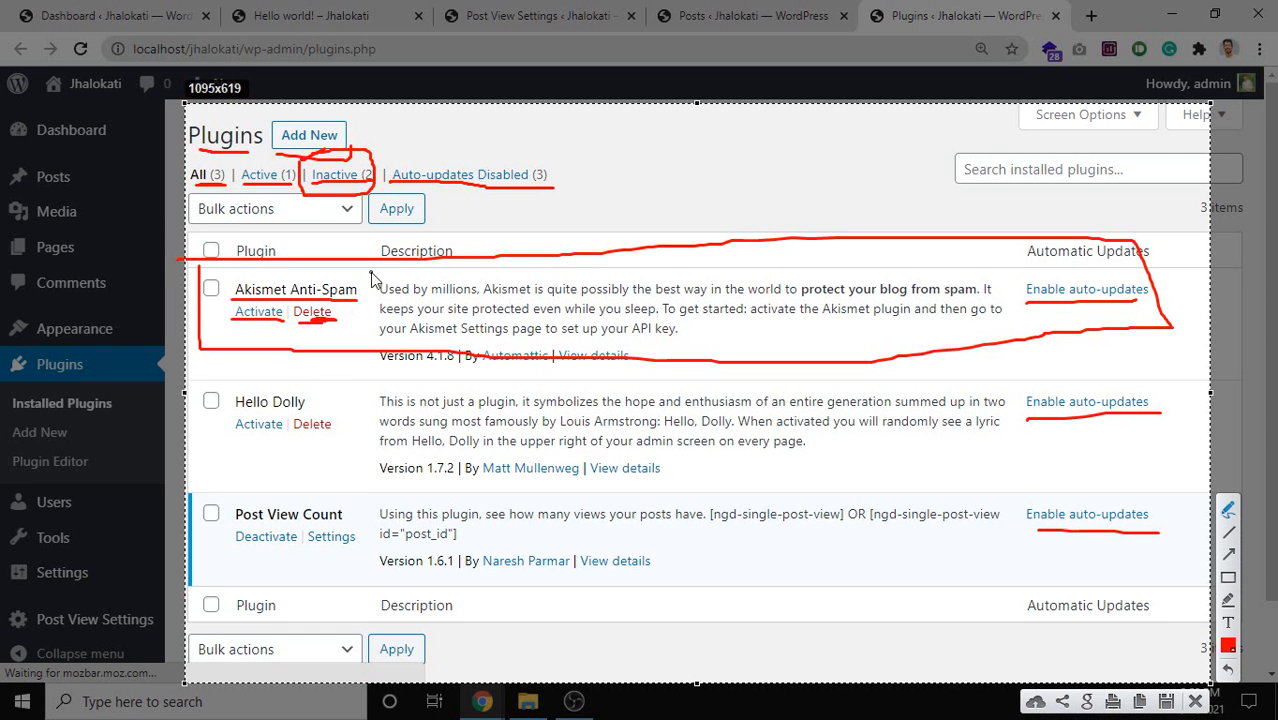
mouse_move(377, 275)
left_mouse_down()
mouse_move(375, 342)
mouse_move(1007, 340)
mouse_move(1018, 300)
mouse_move(978, 272)
mouse_move(377, 285)
left_mouse_up()
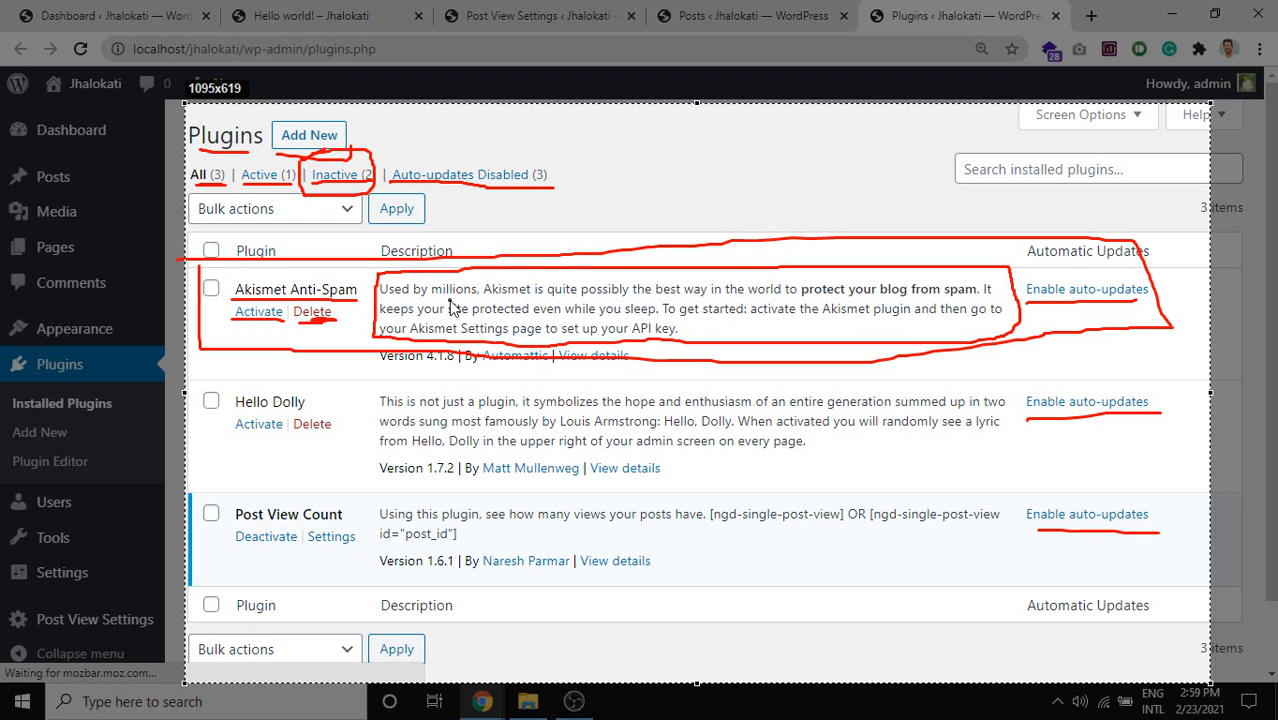
left_click_drag(448, 312, 975, 299)
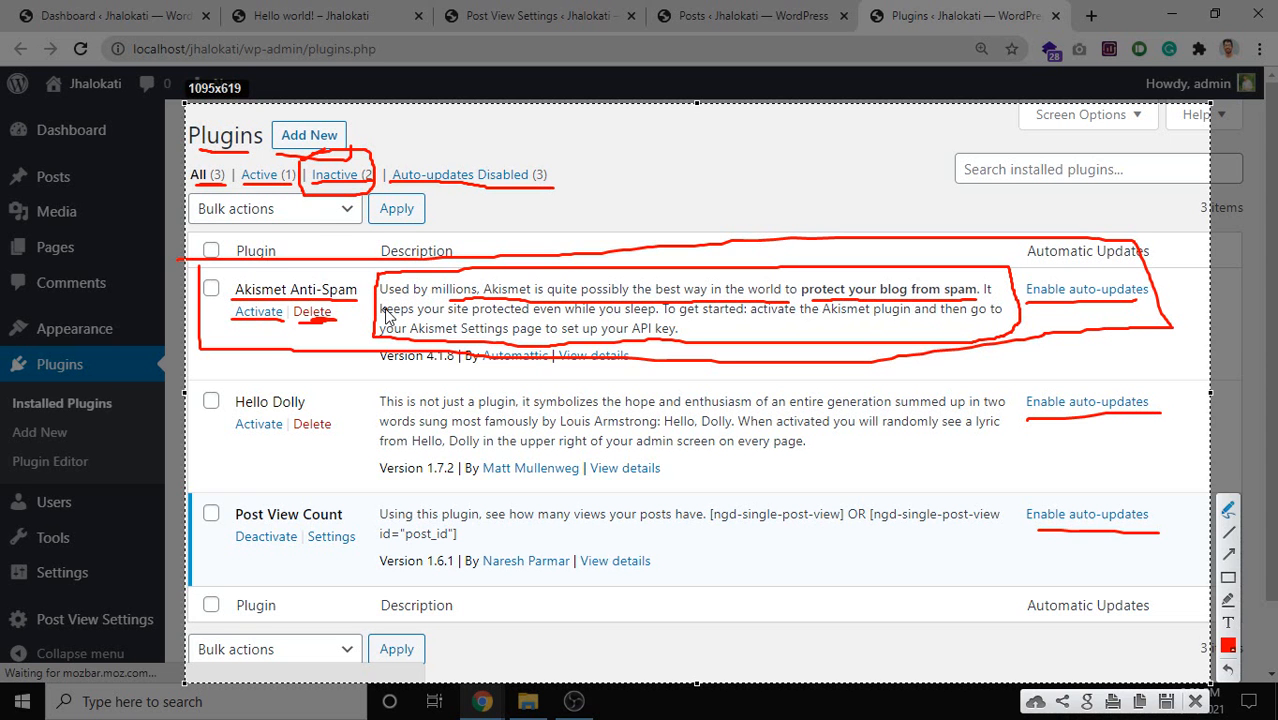
left_click_drag(380, 335, 700, 327)
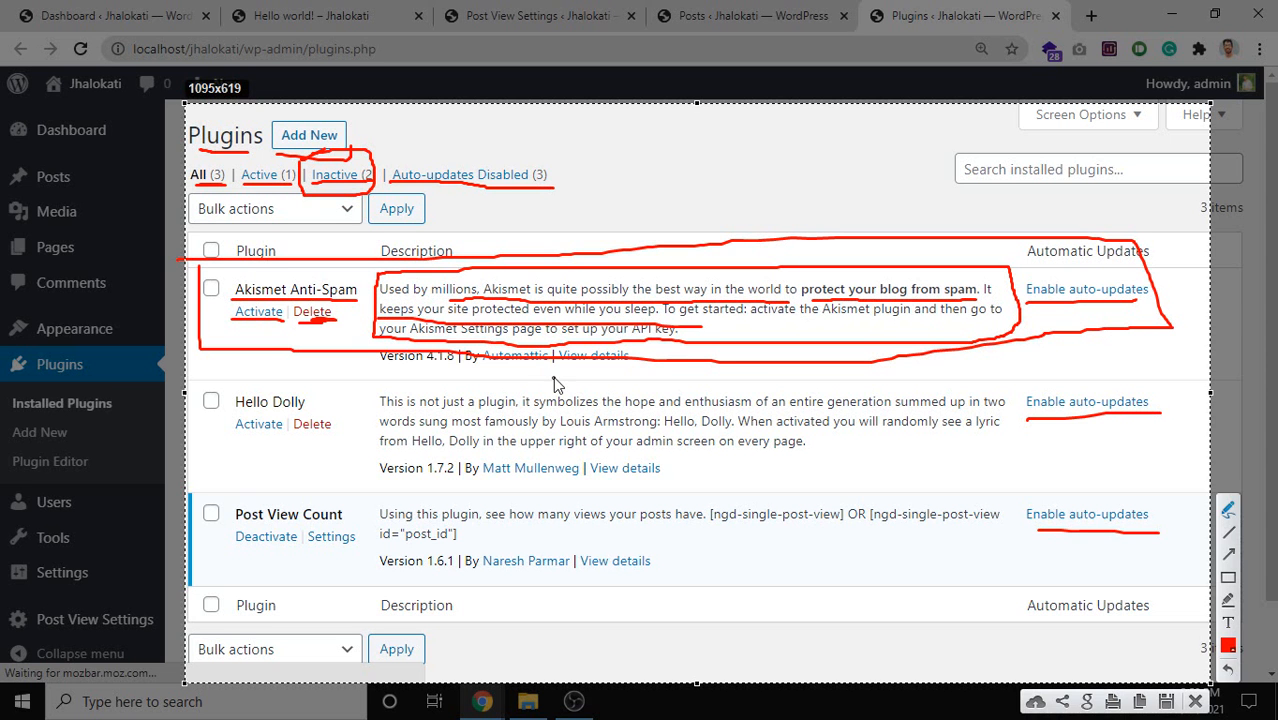
Outline Hello Dolly and Post View Count, underline its version and links, then discard all marks.
mouse_move(222, 386)
left_mouse_down()
mouse_move(224, 468)
mouse_move(350, 380)
mouse_move(226, 374)
left_mouse_up()
mouse_move(376, 384)
left_mouse_down()
mouse_move(378, 445)
mouse_move(490, 476)
mouse_move(1034, 462)
mouse_move(1082, 415)
mouse_move(1000, 384)
mouse_move(364, 400)
mouse_move(470, 390)
left_mouse_up()
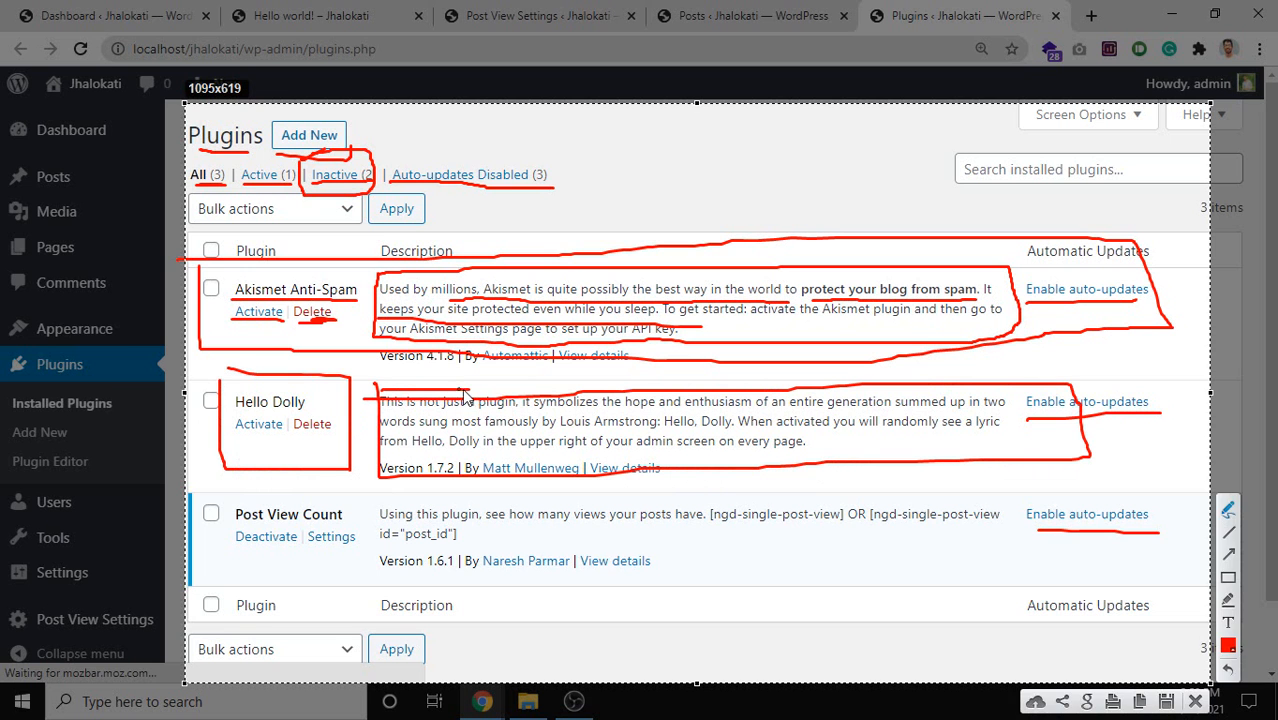
mouse_move(212, 495)
left_mouse_down()
mouse_move(230, 494)
mouse_move(310, 573)
mouse_move(645, 572)
mouse_move(1098, 567)
mouse_move(1138, 492)
mouse_move(206, 477)
left_mouse_up()
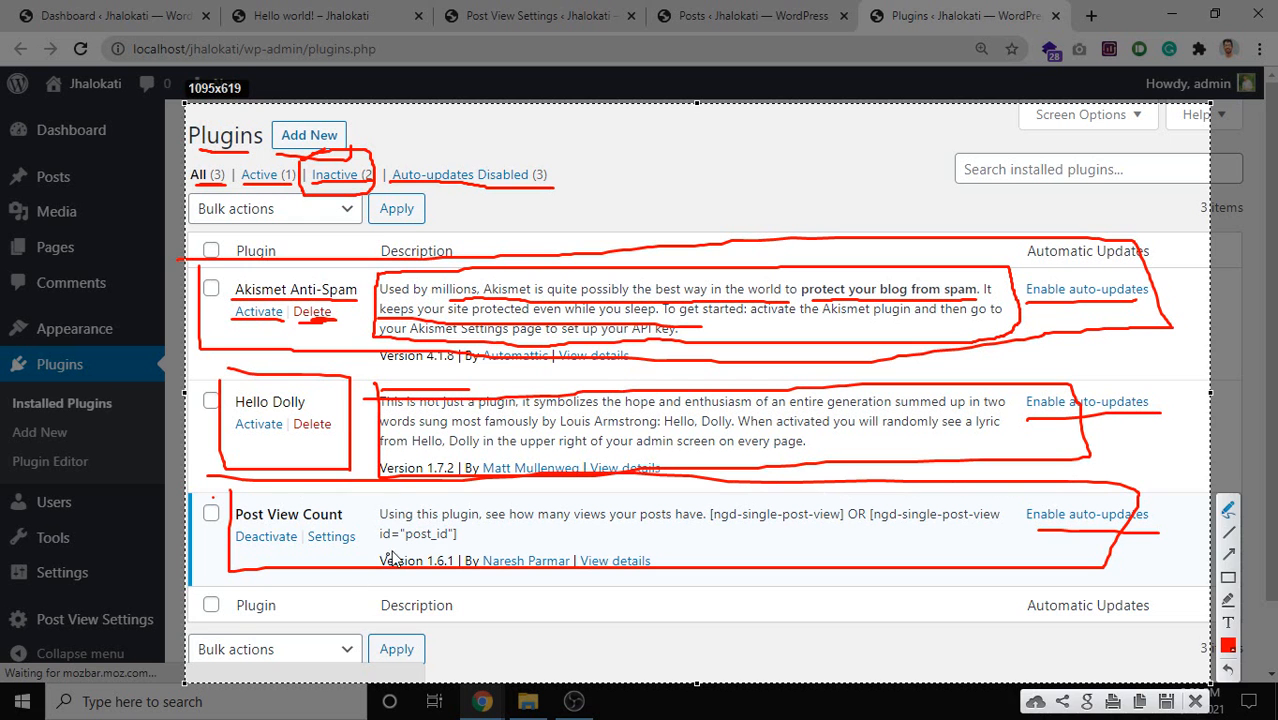
left_click_drag(359, 560, 414, 555)
left_click_drag(535, 540, 682, 541)
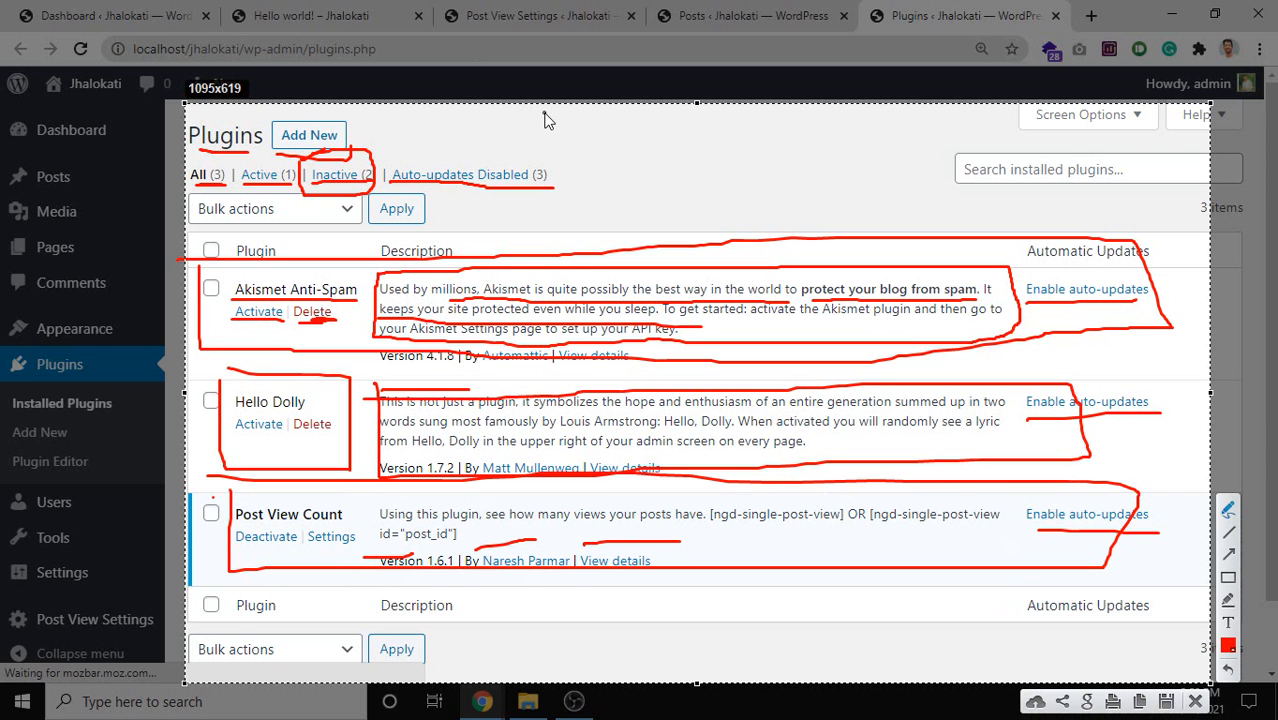
key("Escape")
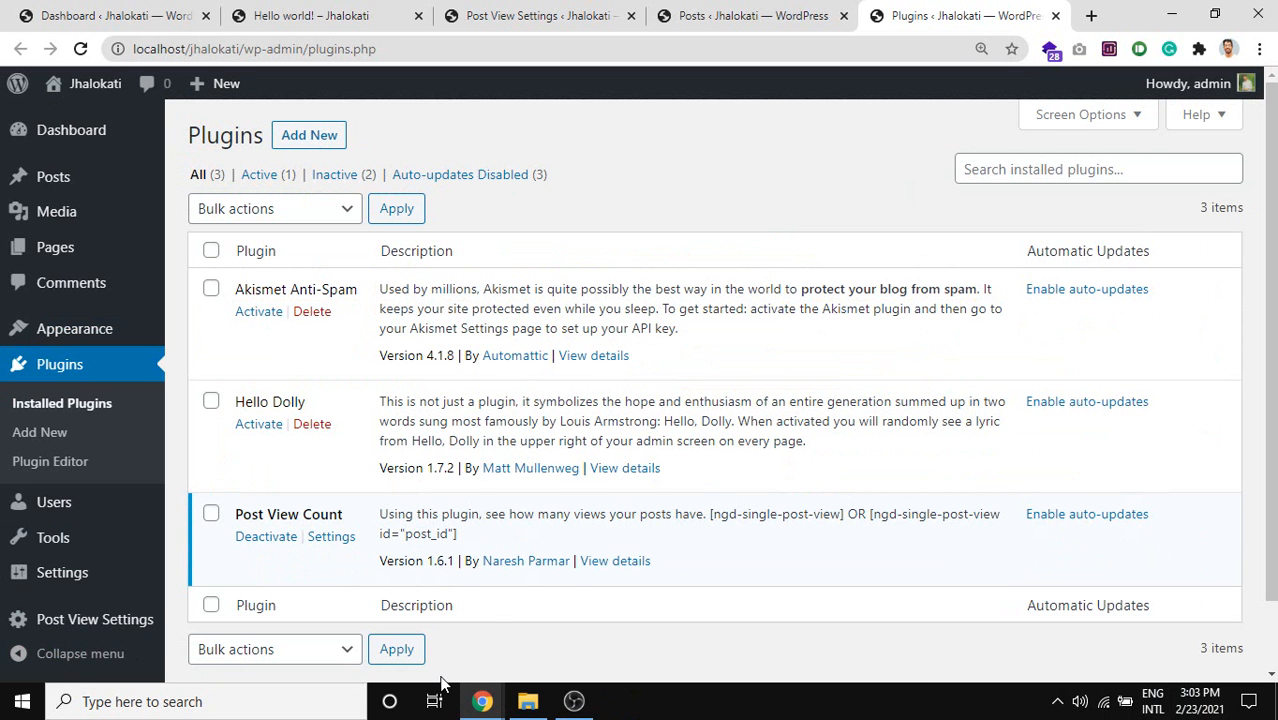
Return to the Meet call, show the People list, and stop presenting the screen.
mouse_move(483, 697)
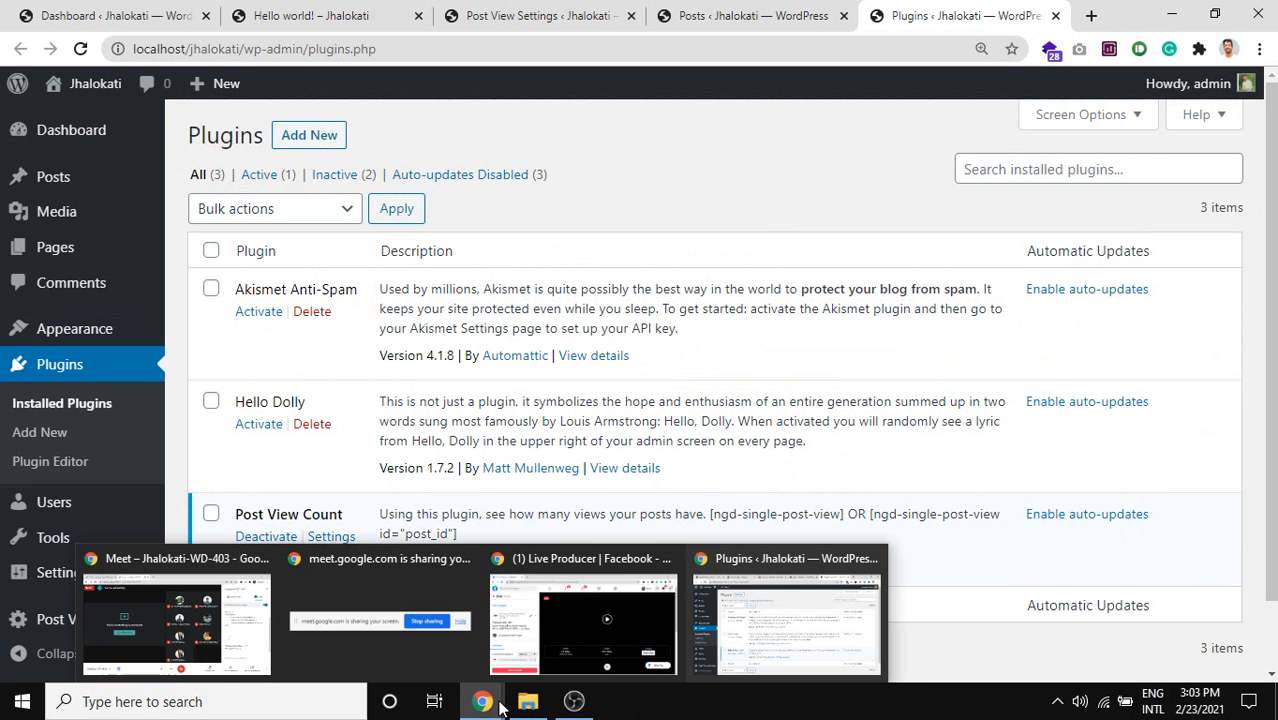
left_click(193, 622)
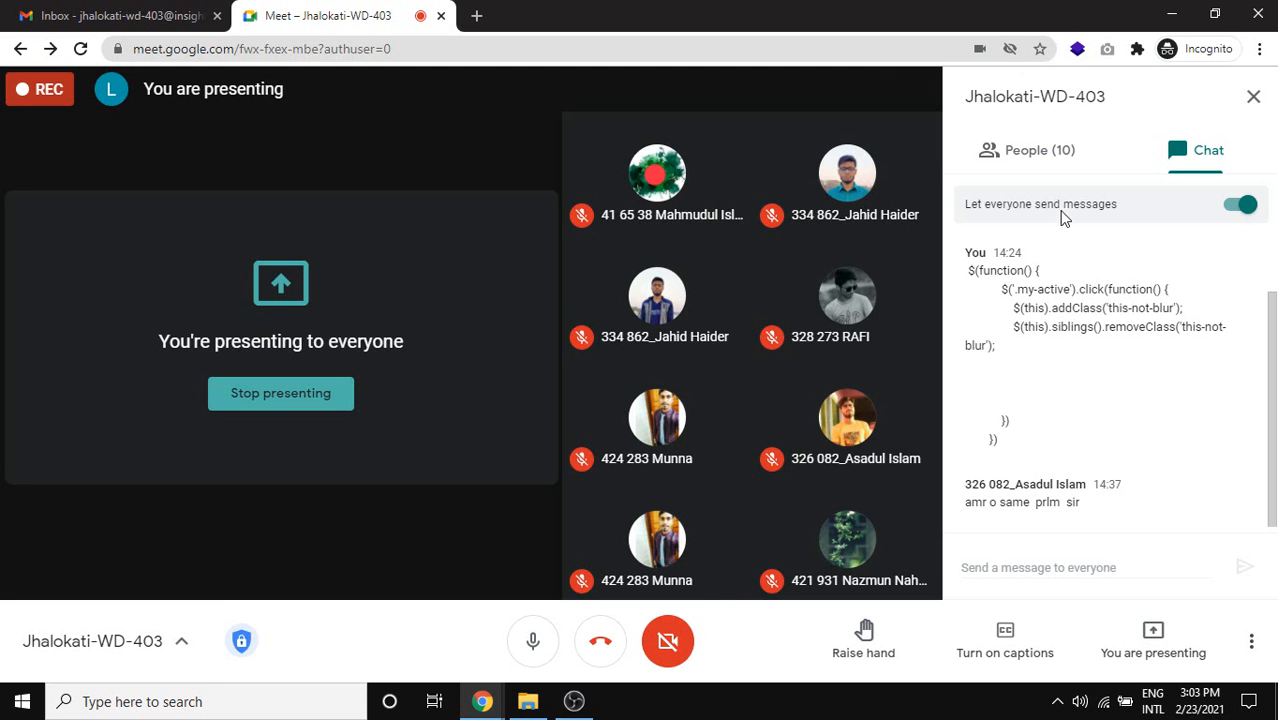
left_click(1040, 168)
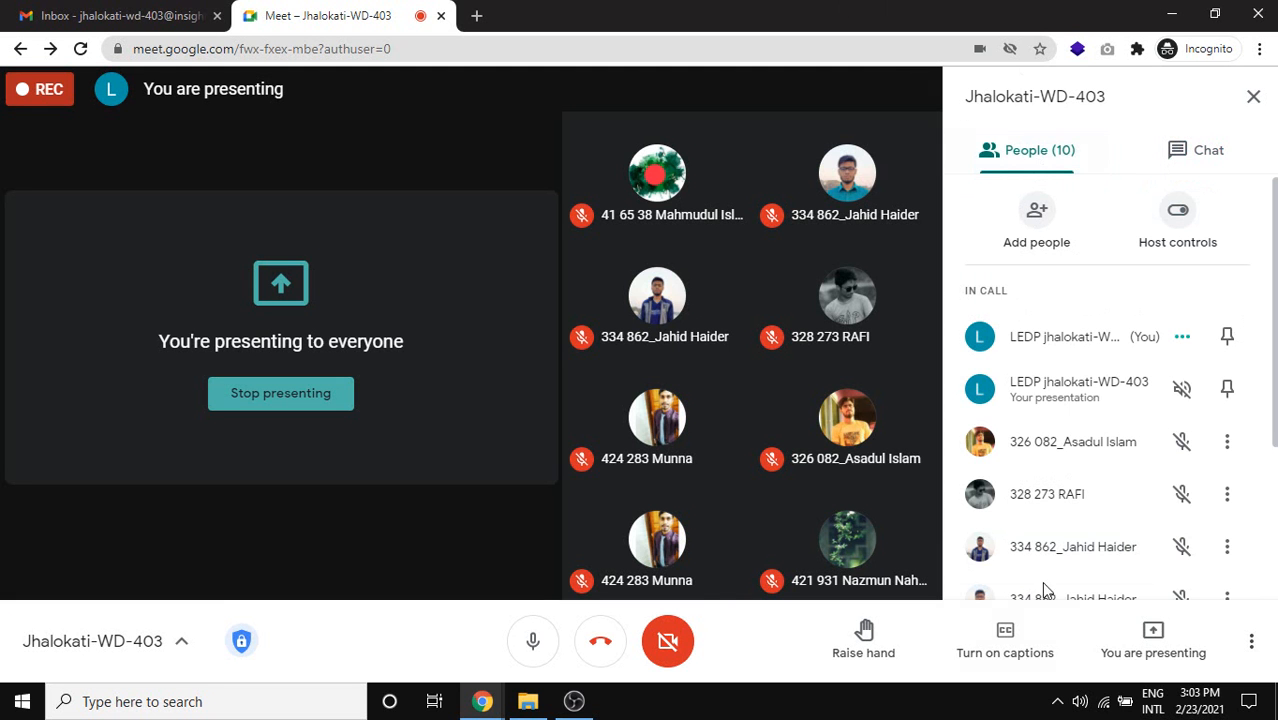
left_click(1153, 636)
left_click(1133, 566)
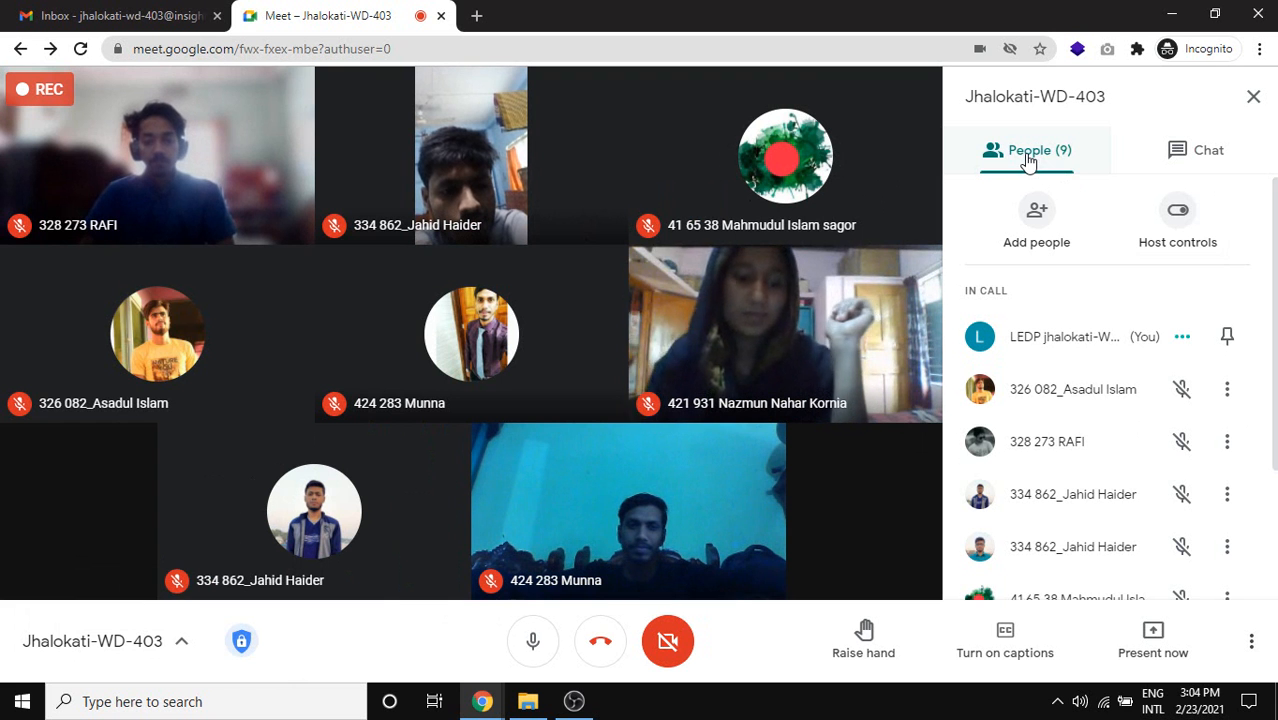
mouse_move(175, 332)
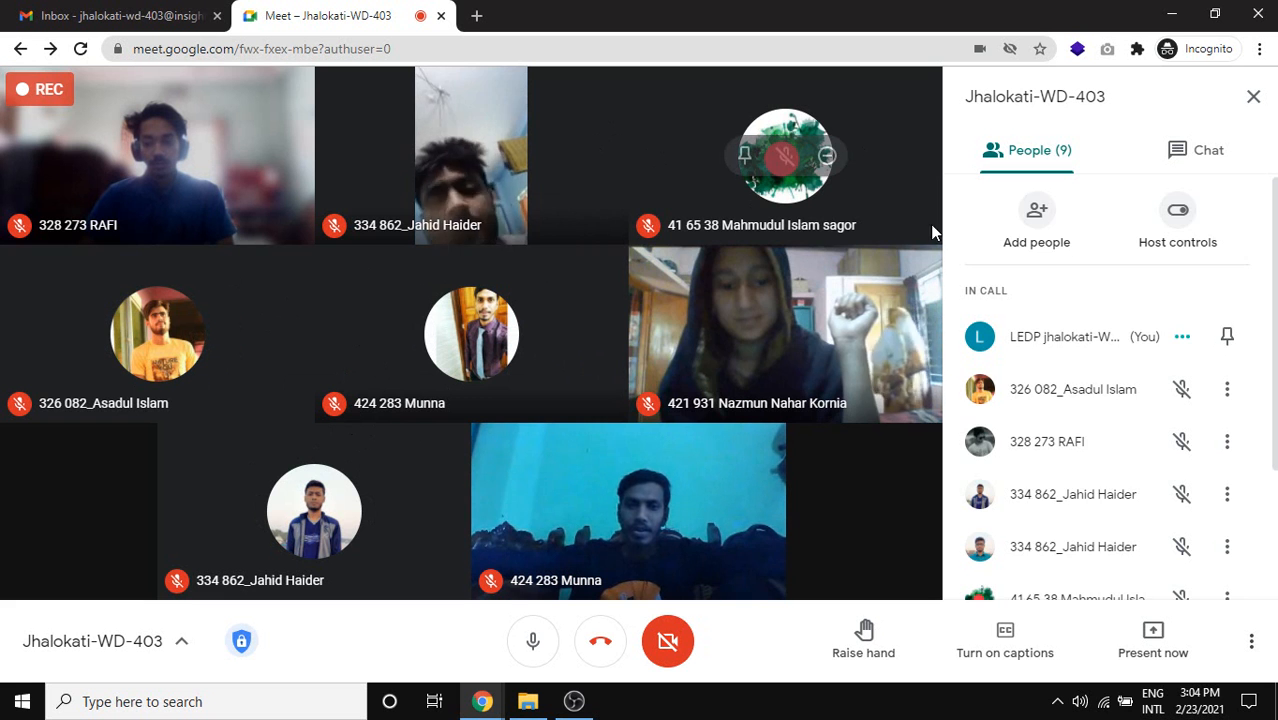
Capture the whole Google Meet window with Lightshot.
scroll(1050, 285, "down", 1)
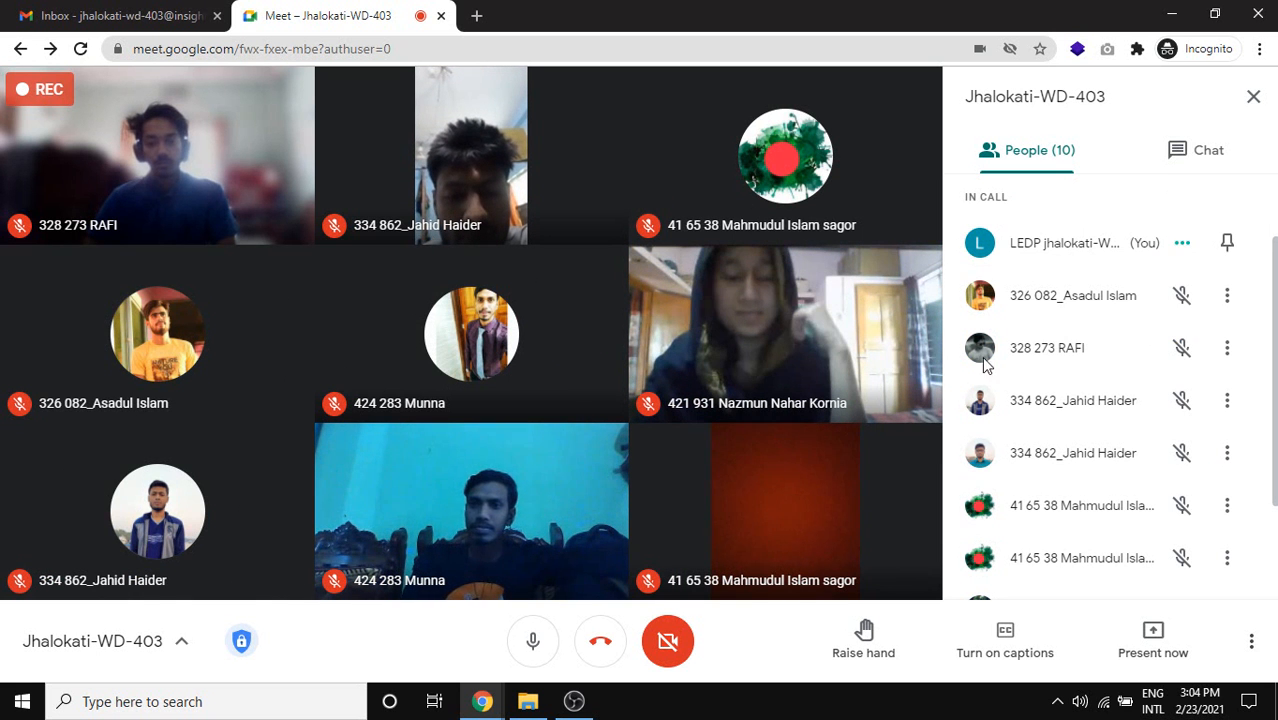
key("Print")
left_click_drag(1, 30, 1270, 710)
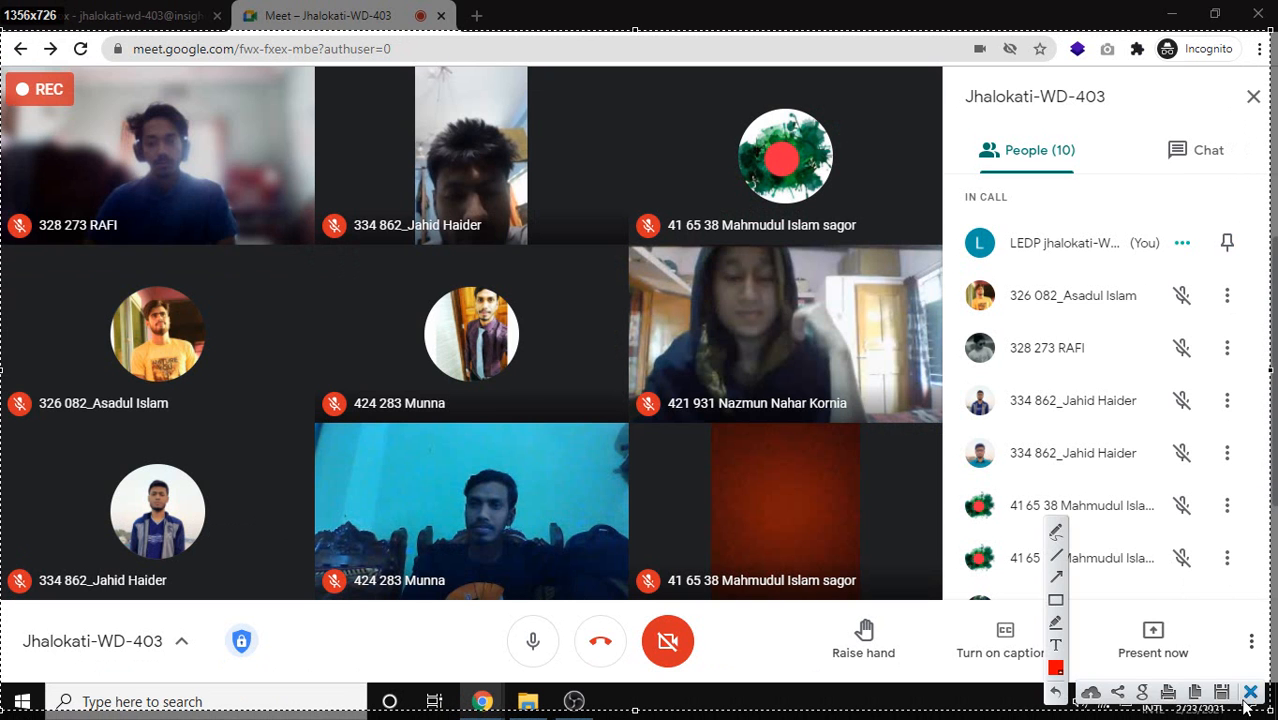
Save the capture as Screenshot_1.png inside a new folder on the Desktop.
left_click(1224, 692)
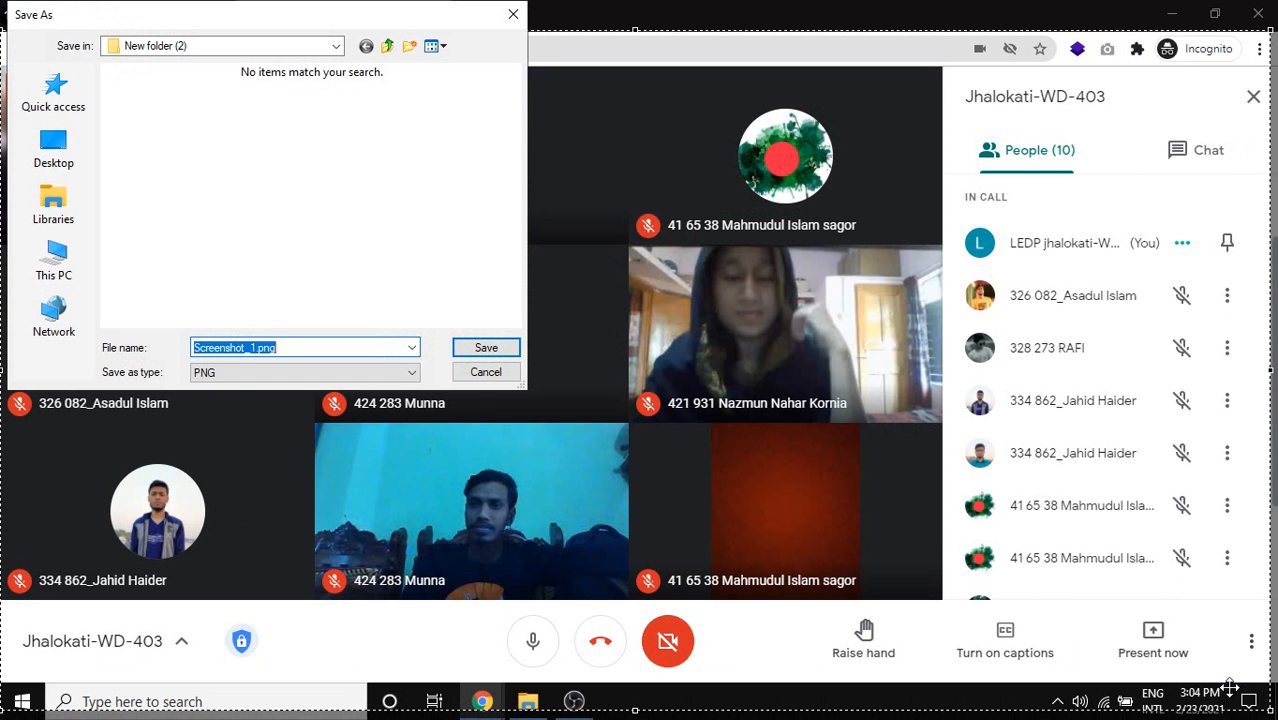
left_click(53, 155)
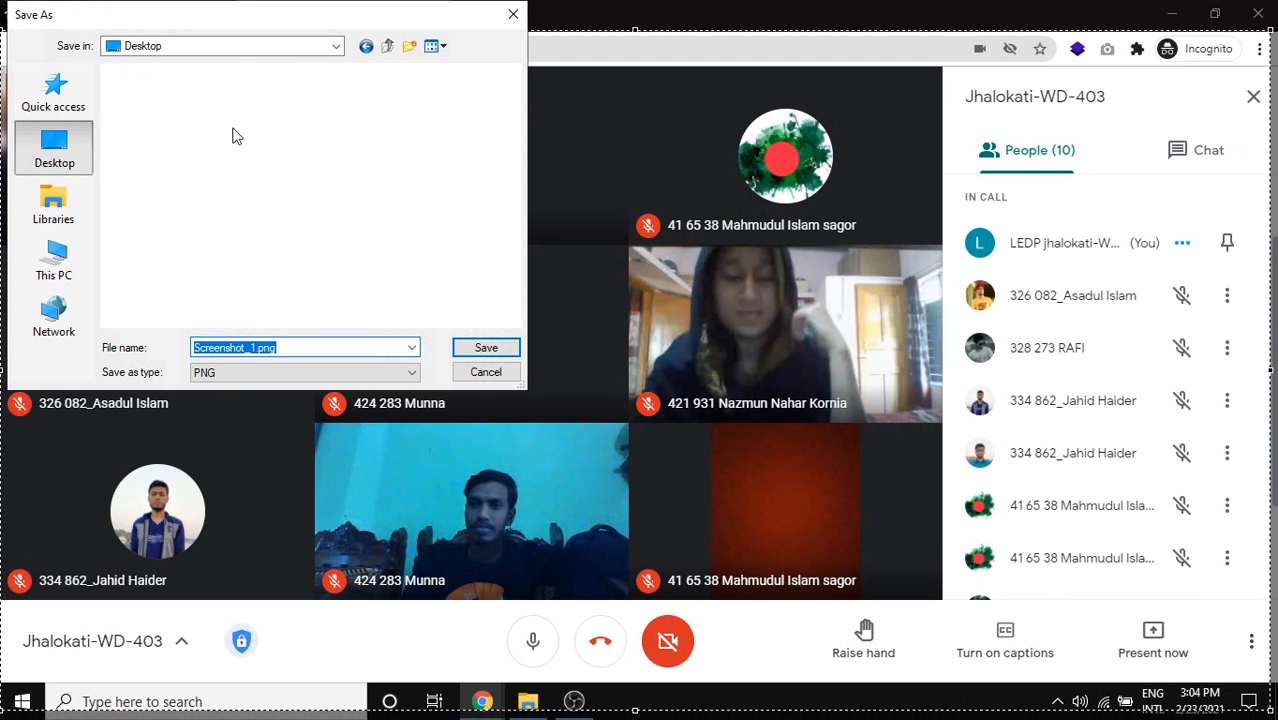
left_click(409, 47)
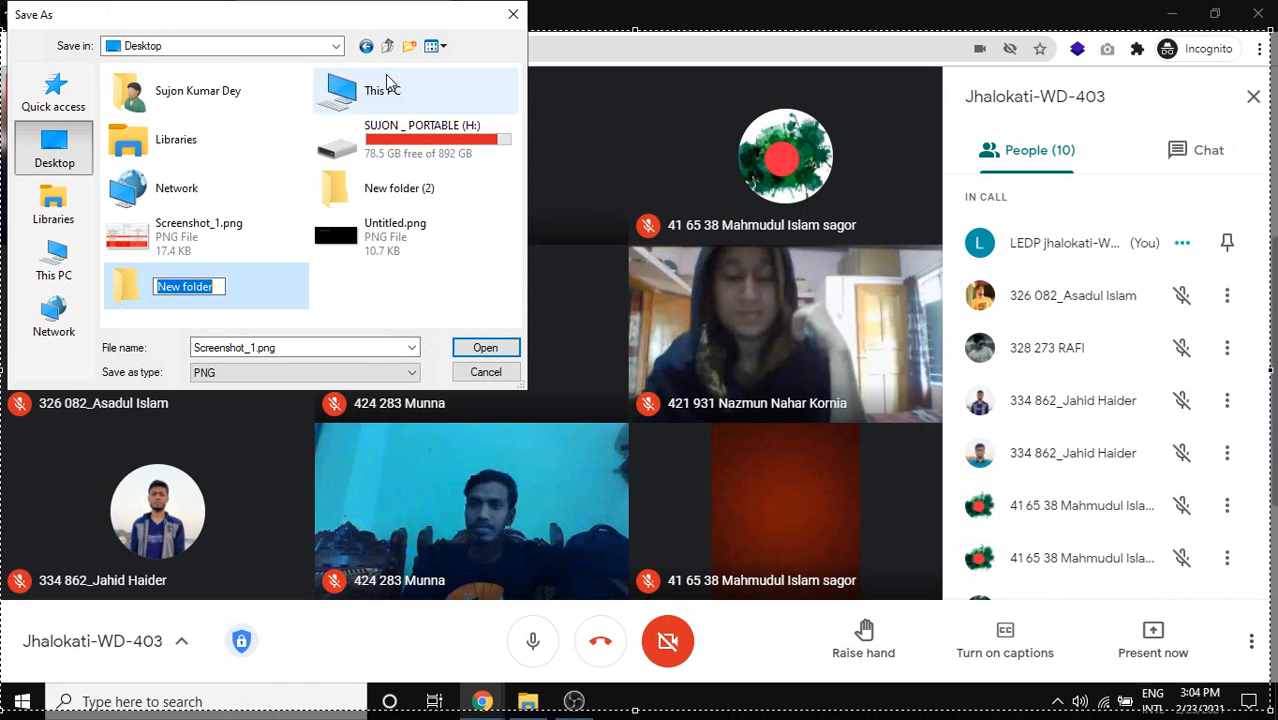
left_click(232, 300)
double_click(233, 296)
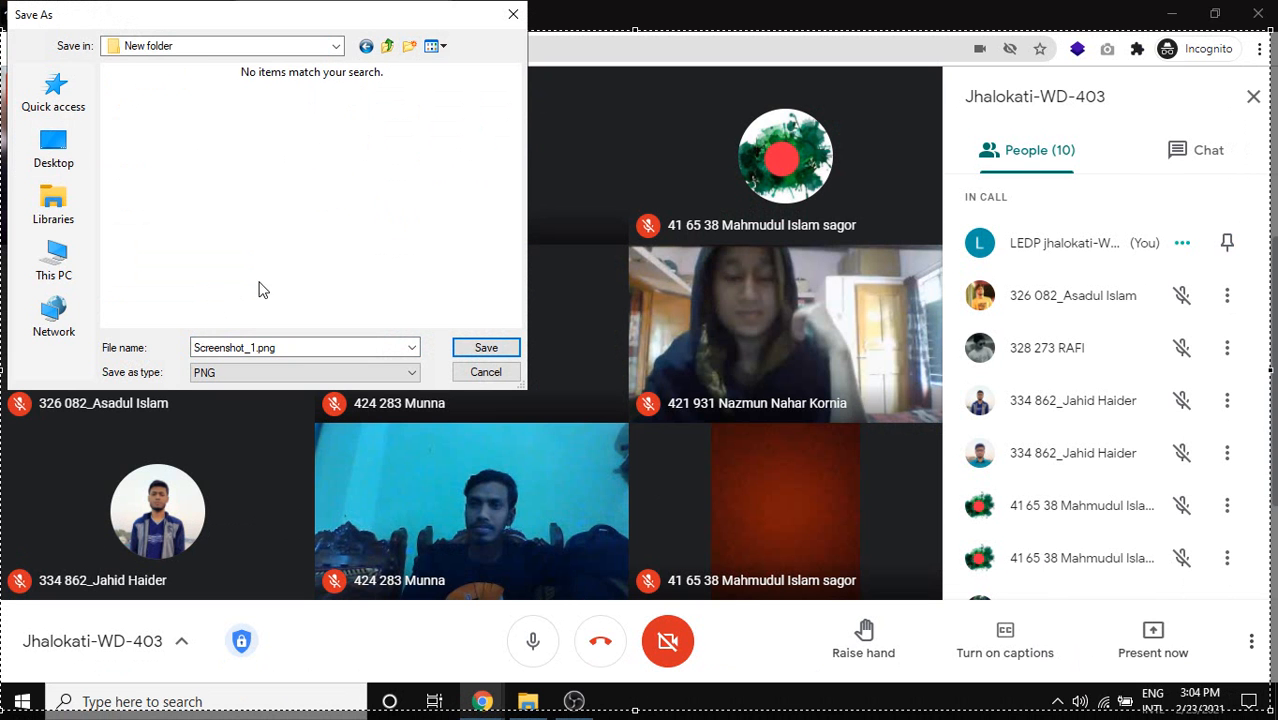
left_click(484, 348)
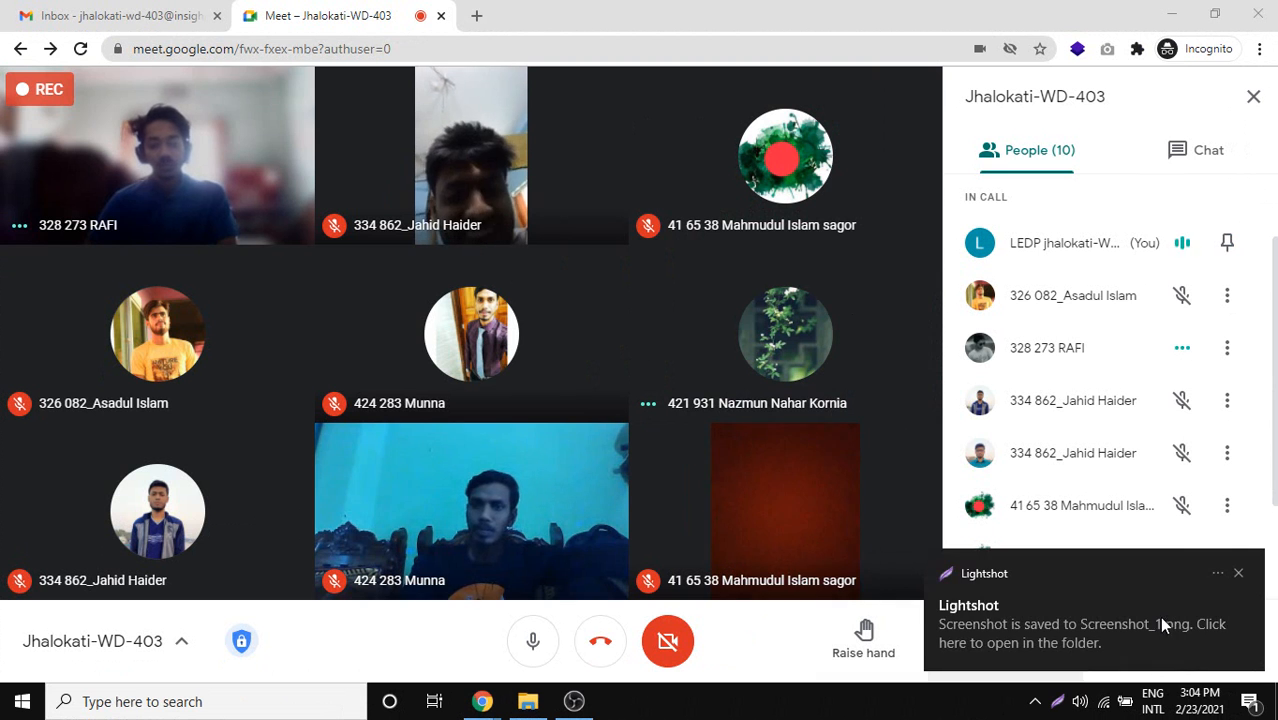
Dismiss the saved notice and share the entire screen in the meeting again, hiding the sharing bar.
left_click(1237, 576)
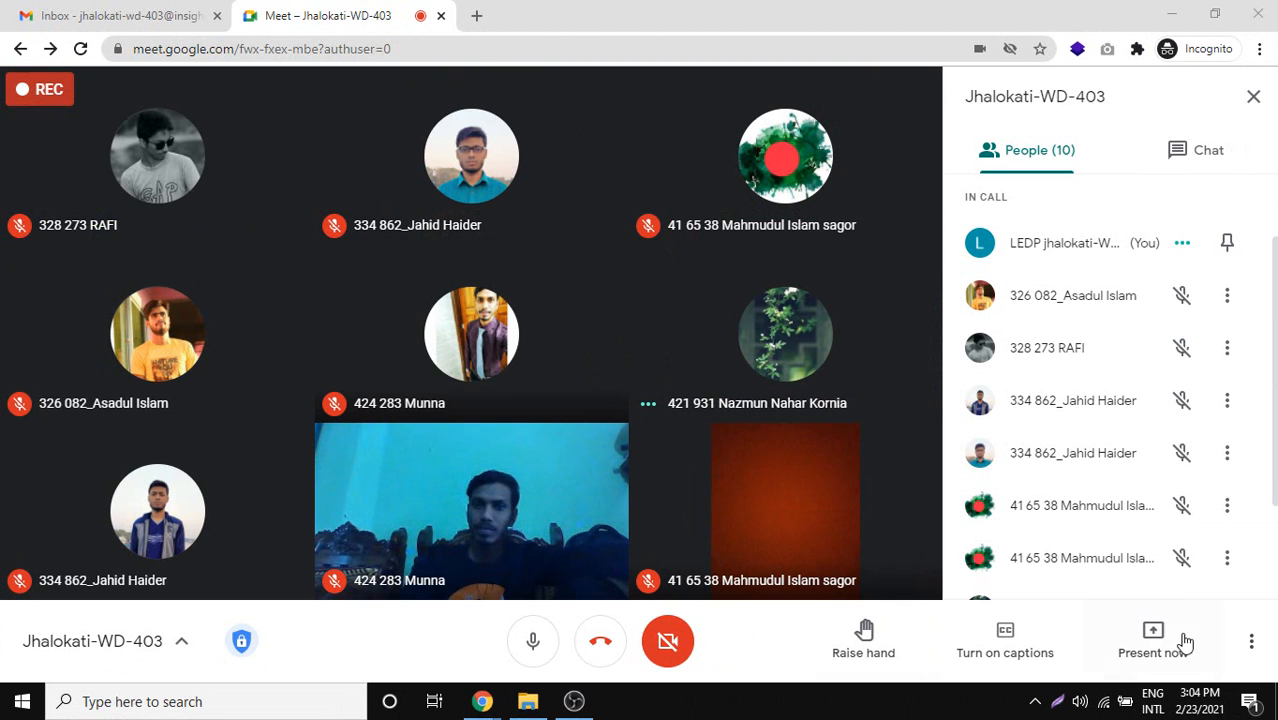
left_click(1165, 645)
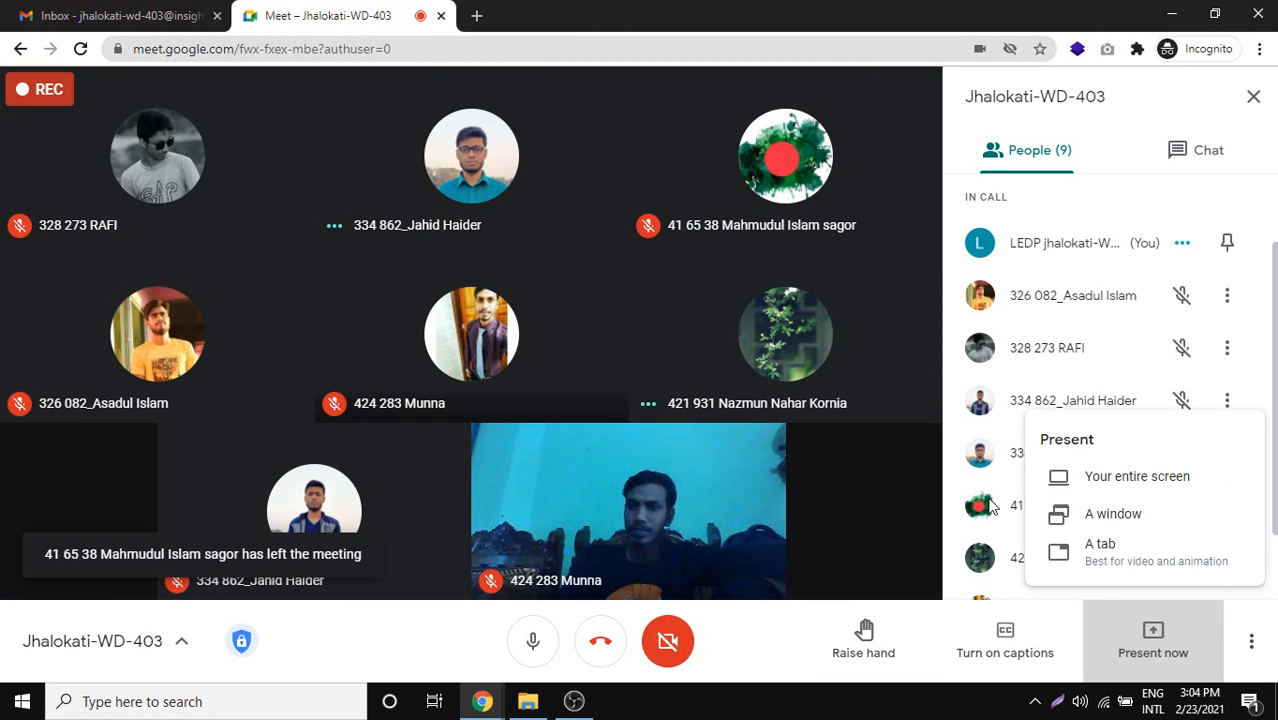
left_click(1093, 482)
left_click(490, 245)
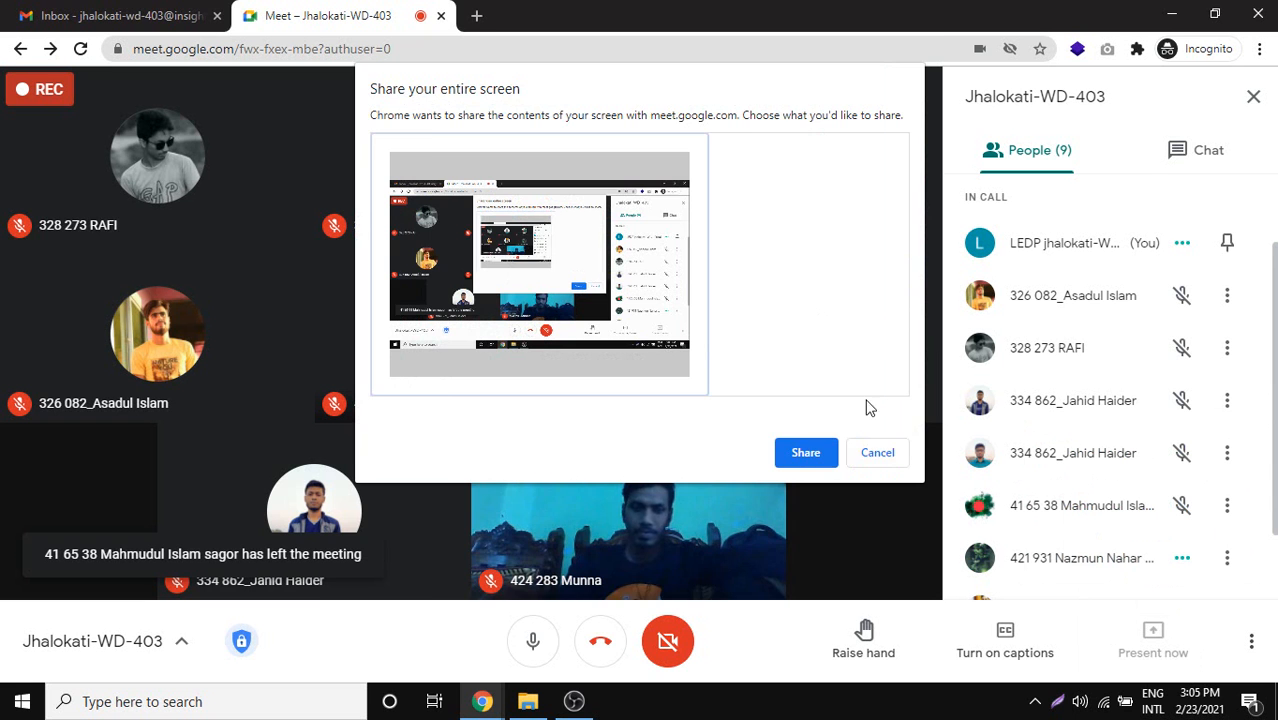
left_click(814, 456)
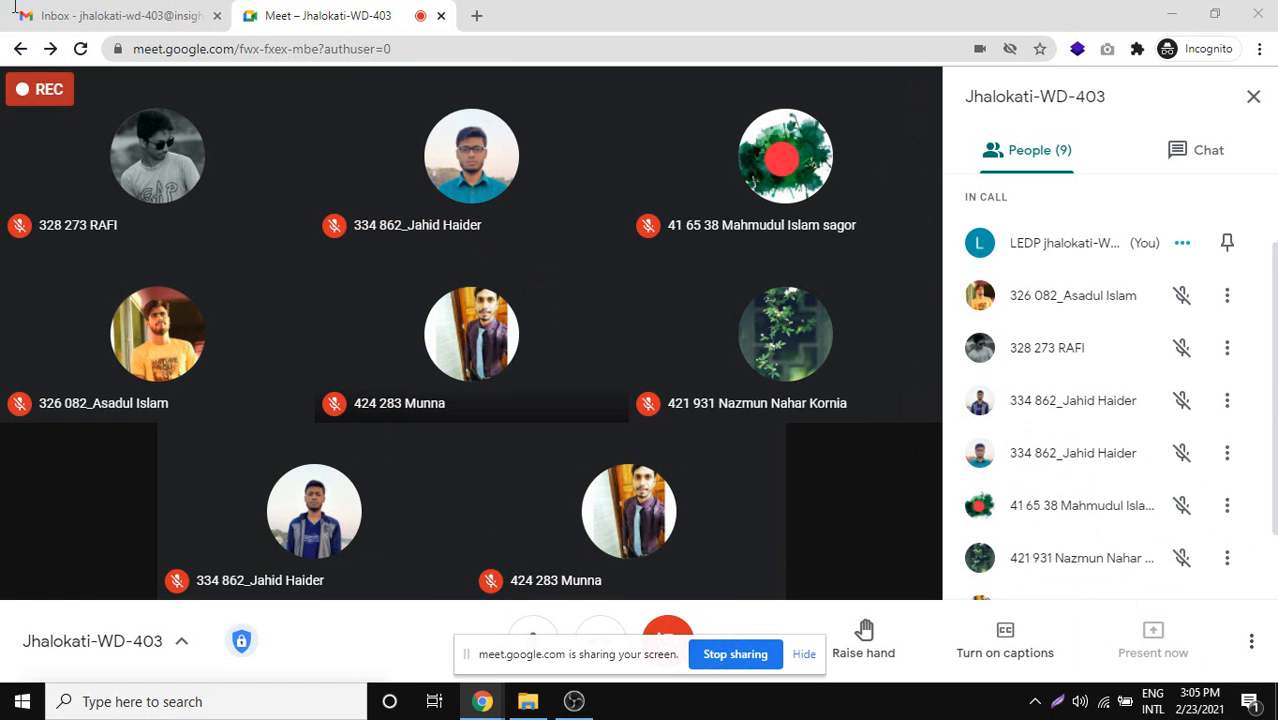
left_click(804, 656)
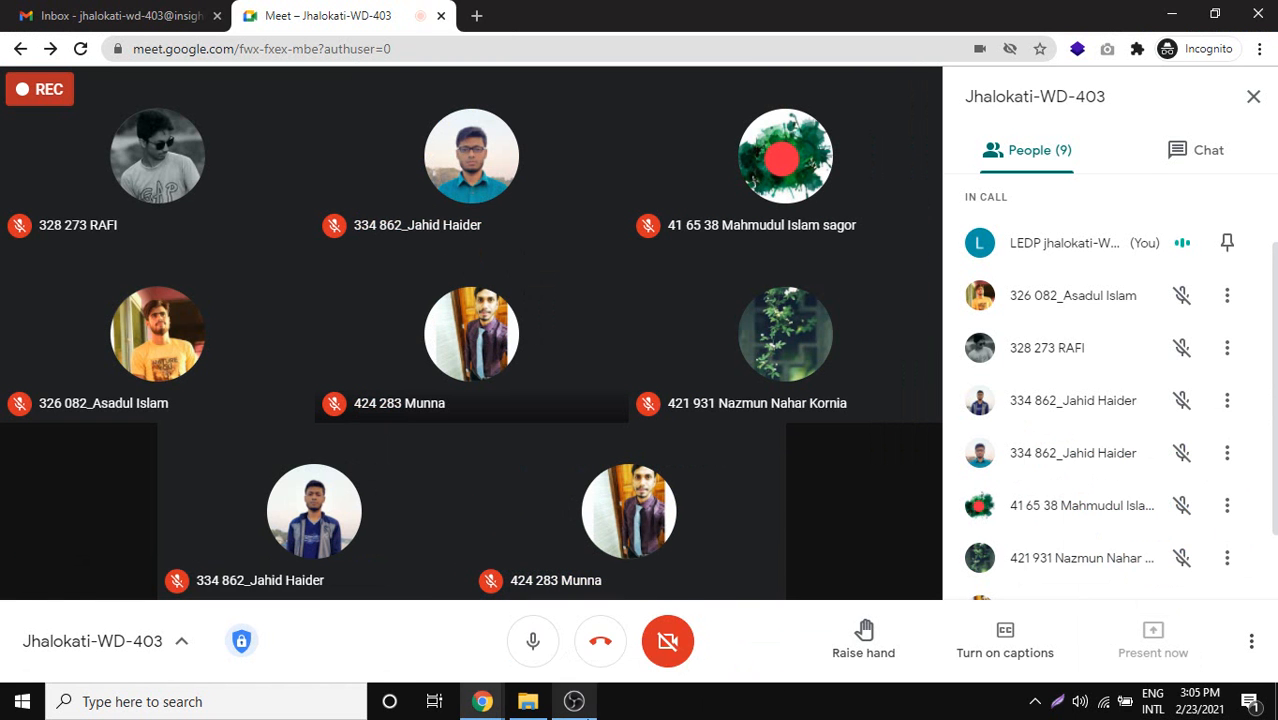
left_click(528, 702)
left_click(482, 701)
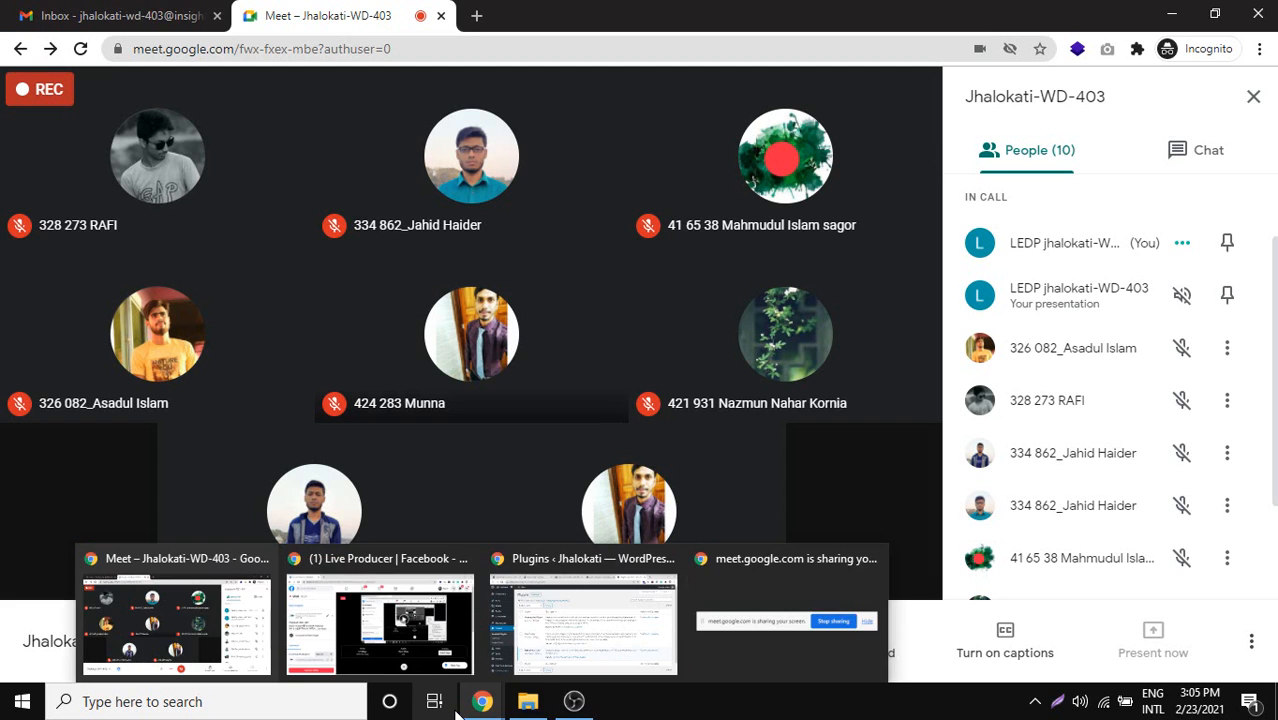
Go back to WordPress Plugins, open the Plugin Editor and accept its warning.
left_click(533, 655)
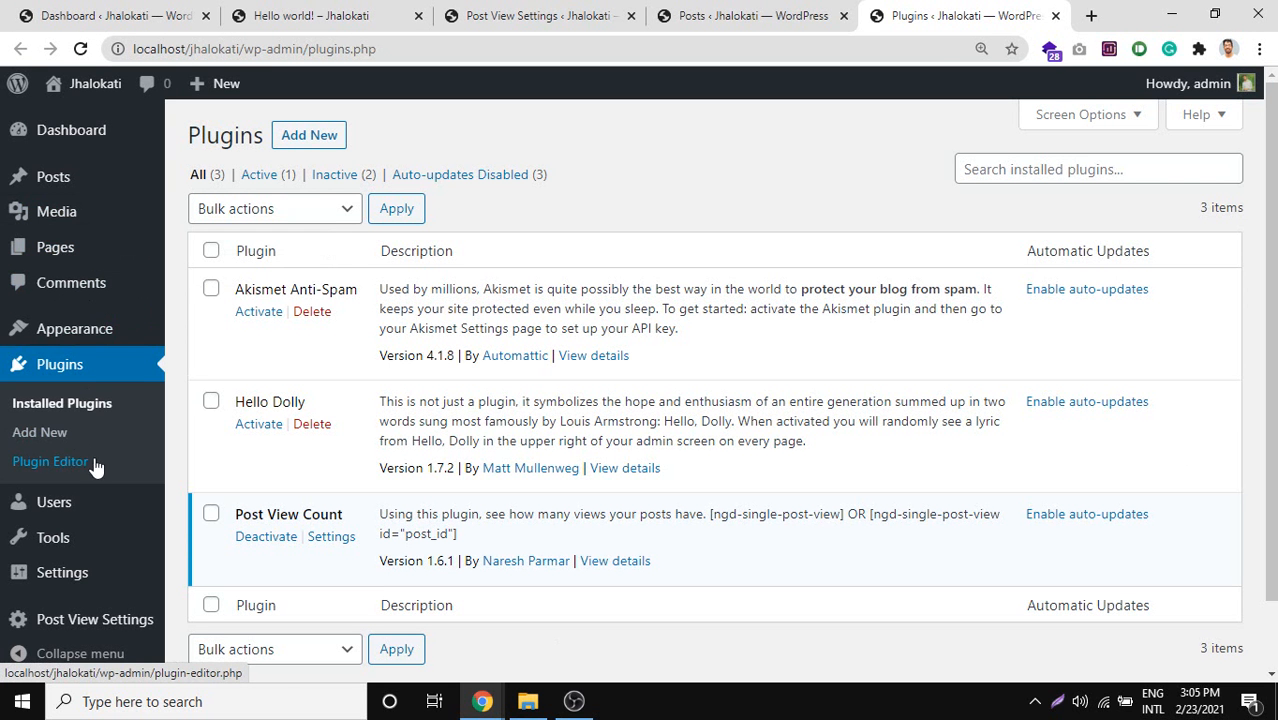
mouse_move(47, 508)
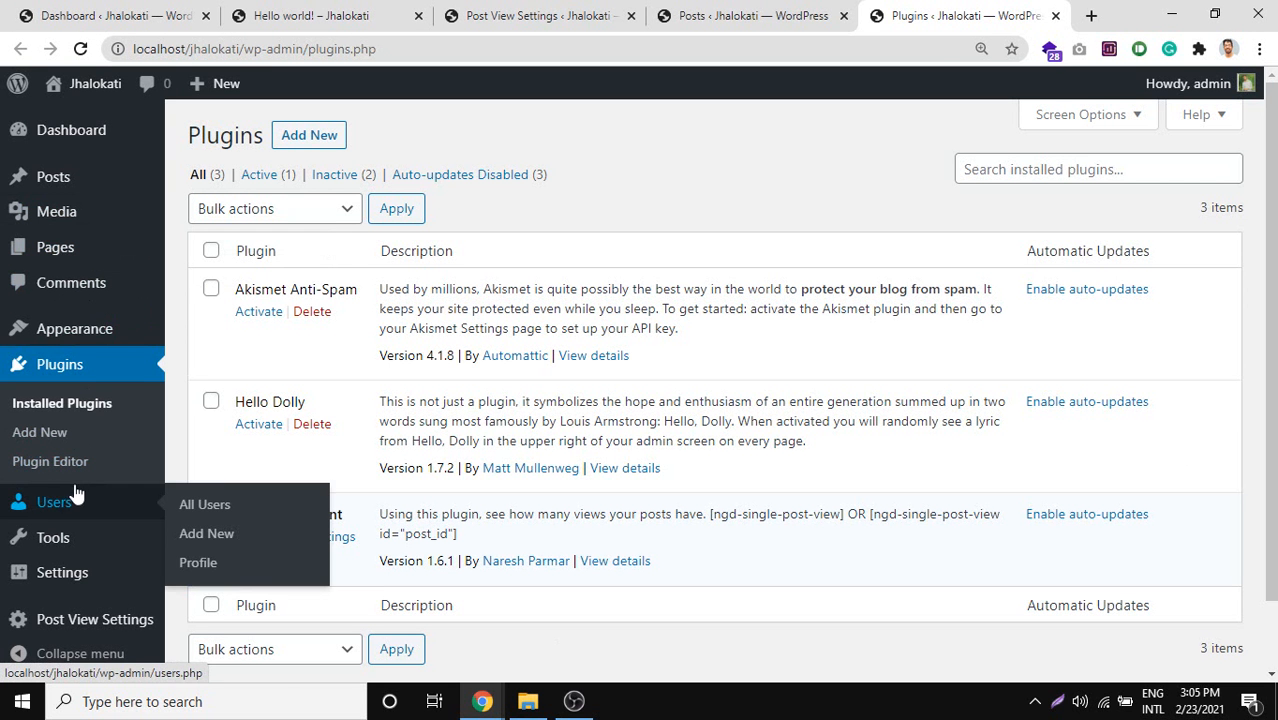
left_click(64, 466)
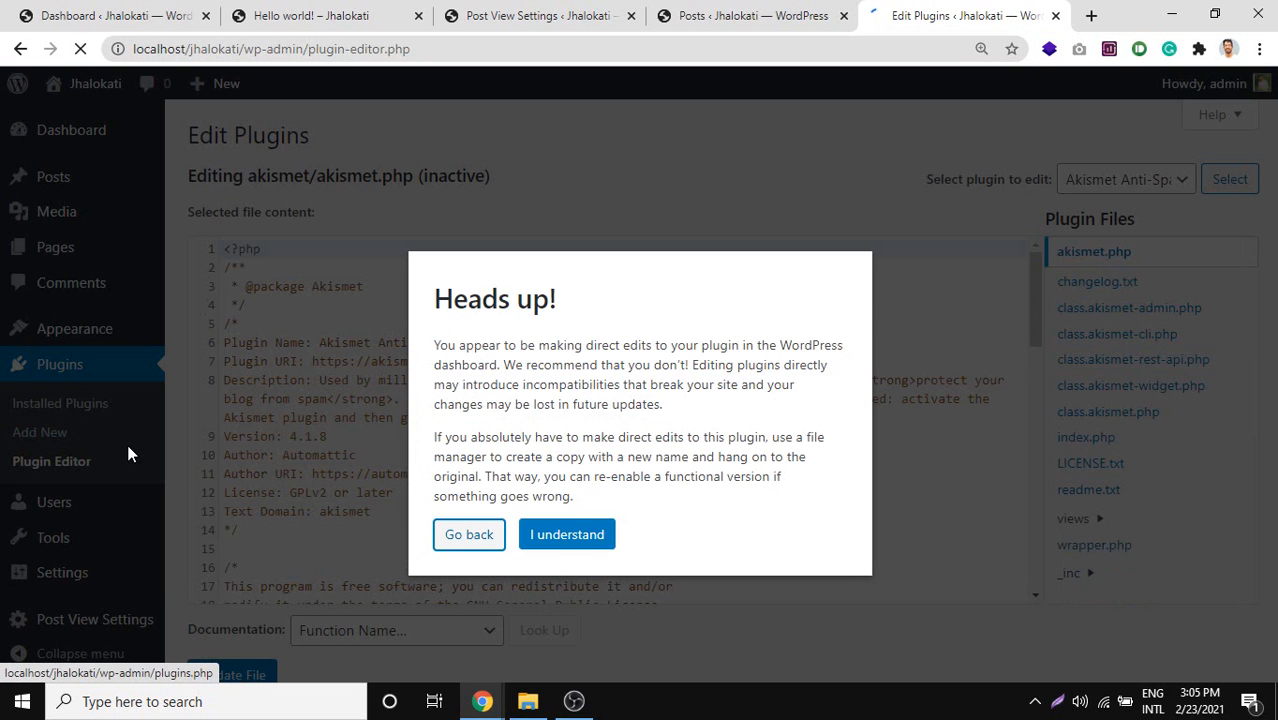
left_click(557, 543)
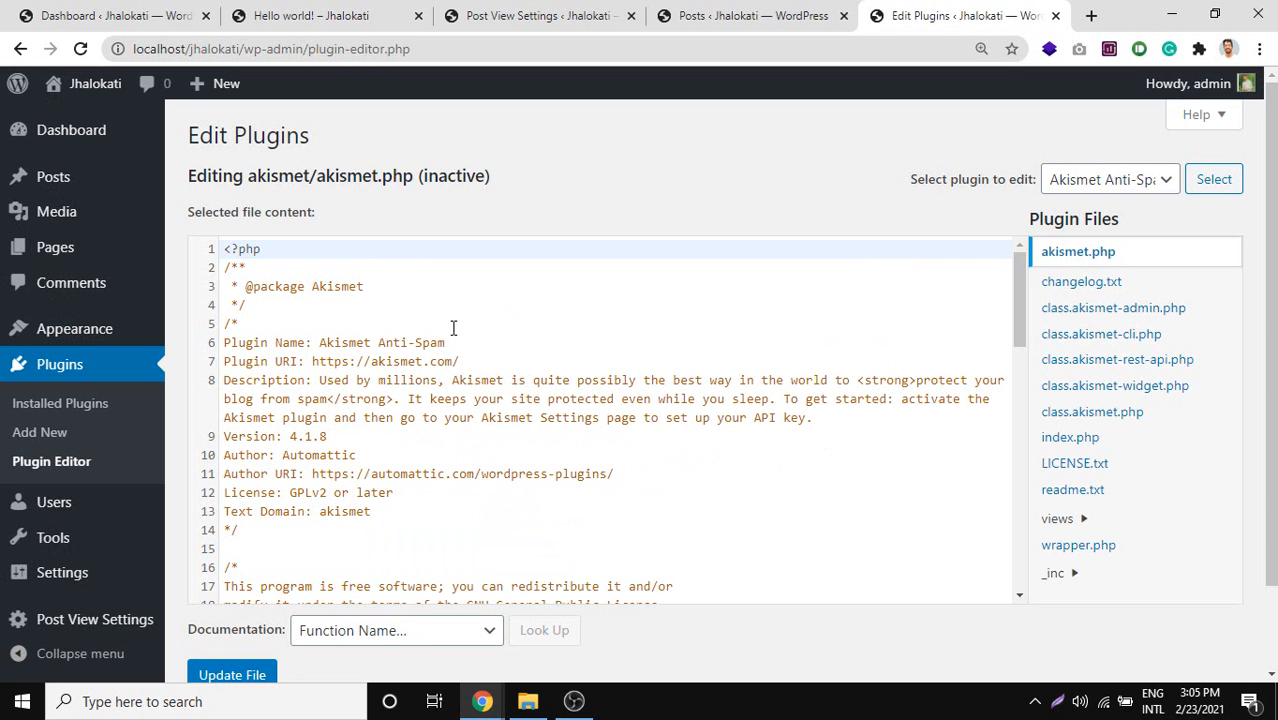
Scroll through Akismet's akismet.php code in the Plugin Editor.
mouse_move(104, 340)
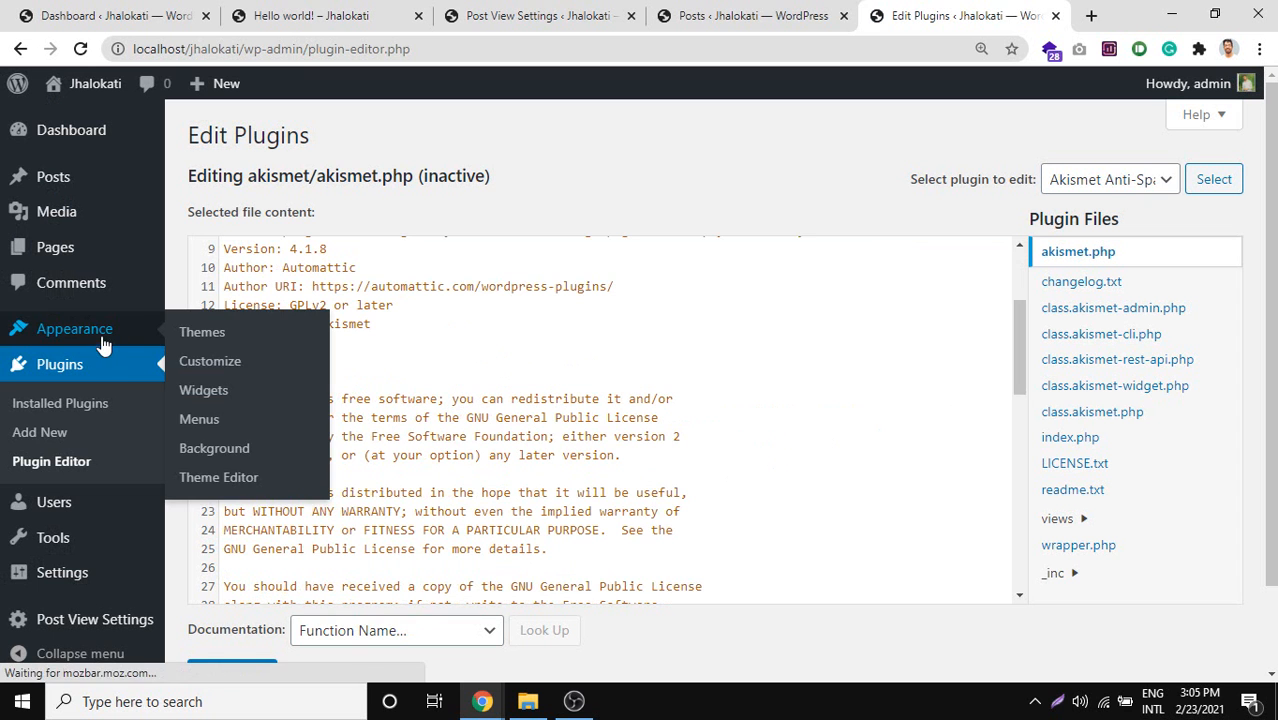
left_click(229, 479)
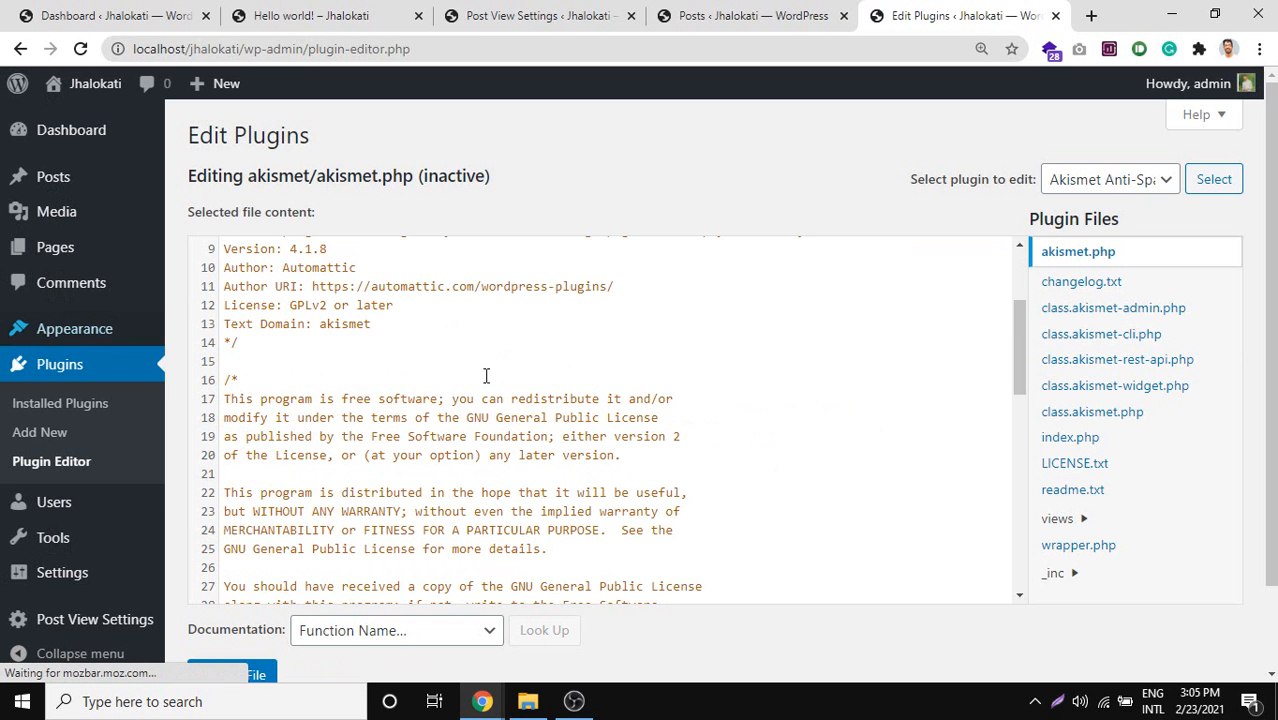
scroll(511, 375, "down", 4)
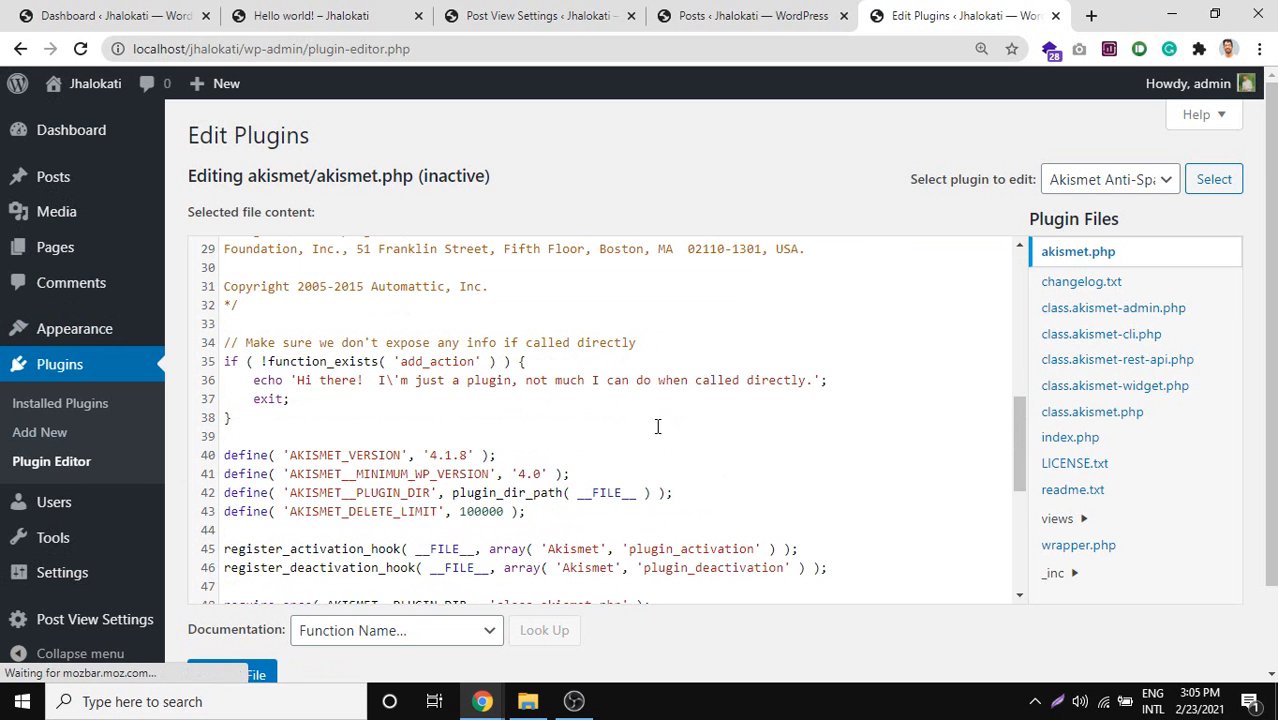
scroll(656, 427, "down", 1)
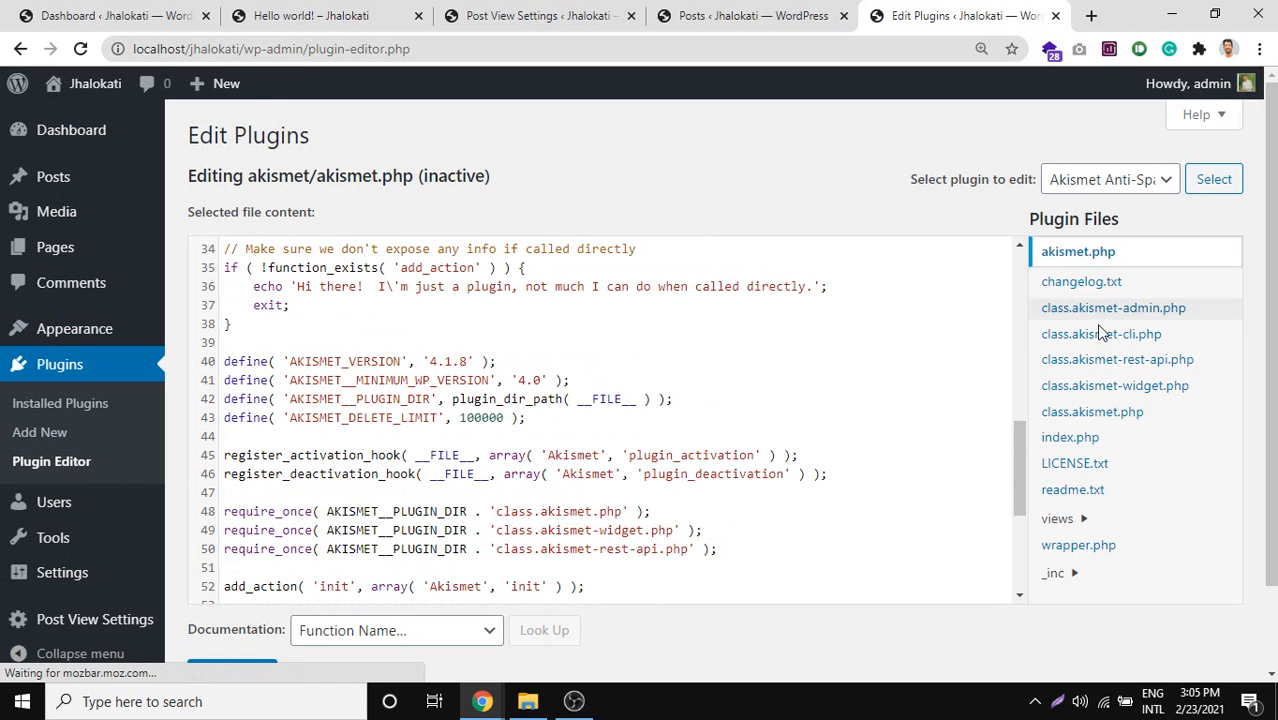
scroll(1107, 371, "down", 2)
scroll(1110, 375, "up", 2)
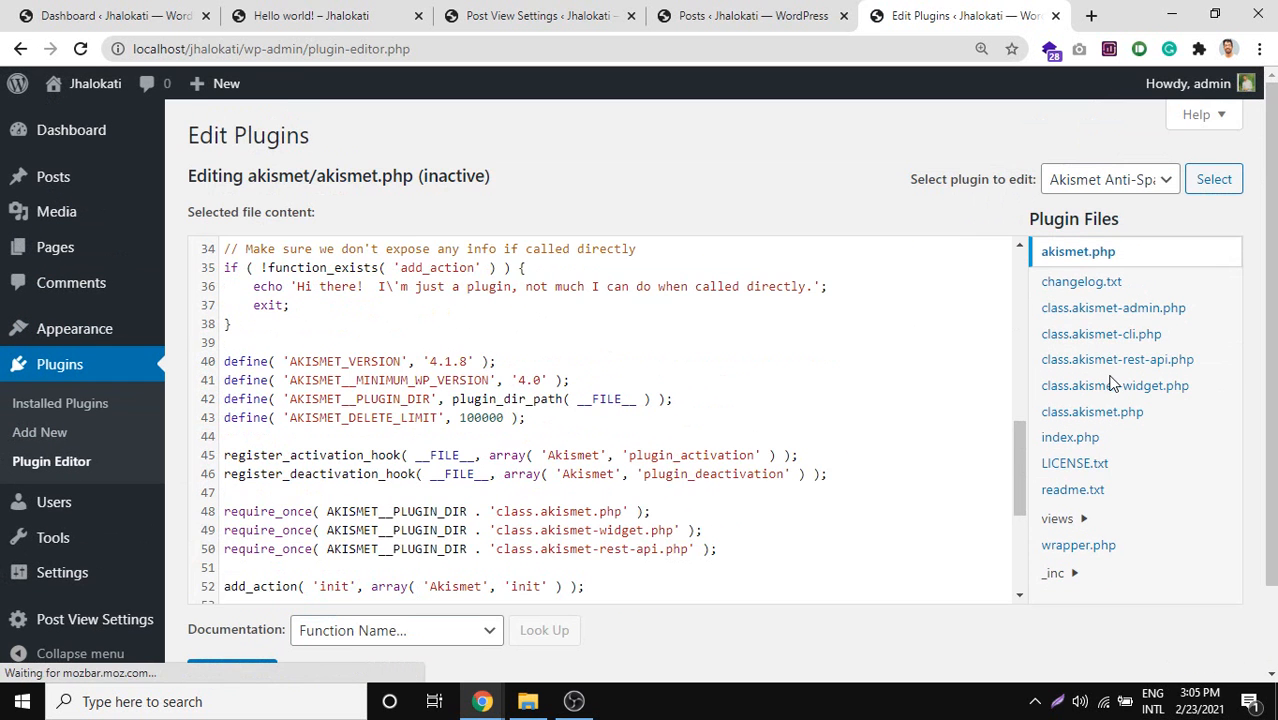
scroll(617, 361, "down", 3)
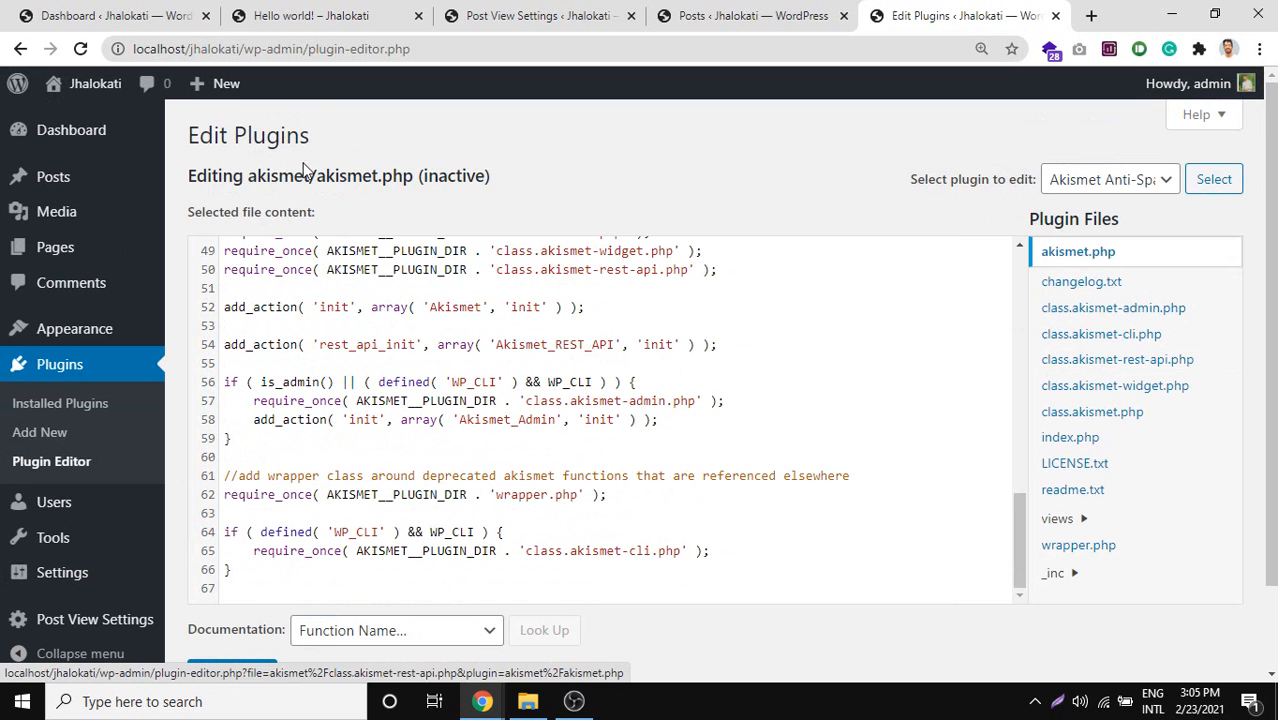
scroll(1198, 412, "down", 1)
scroll(1135, 380, "up", 1)
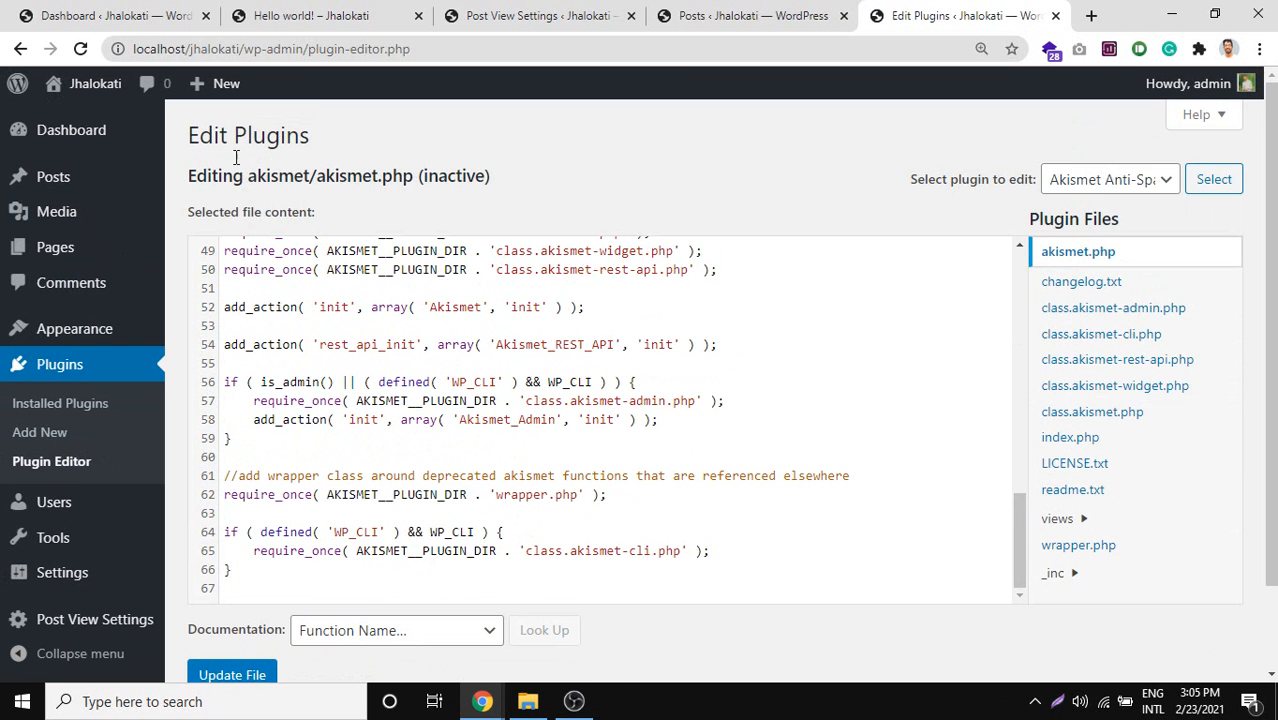
scroll(807, 402, "up", 10)
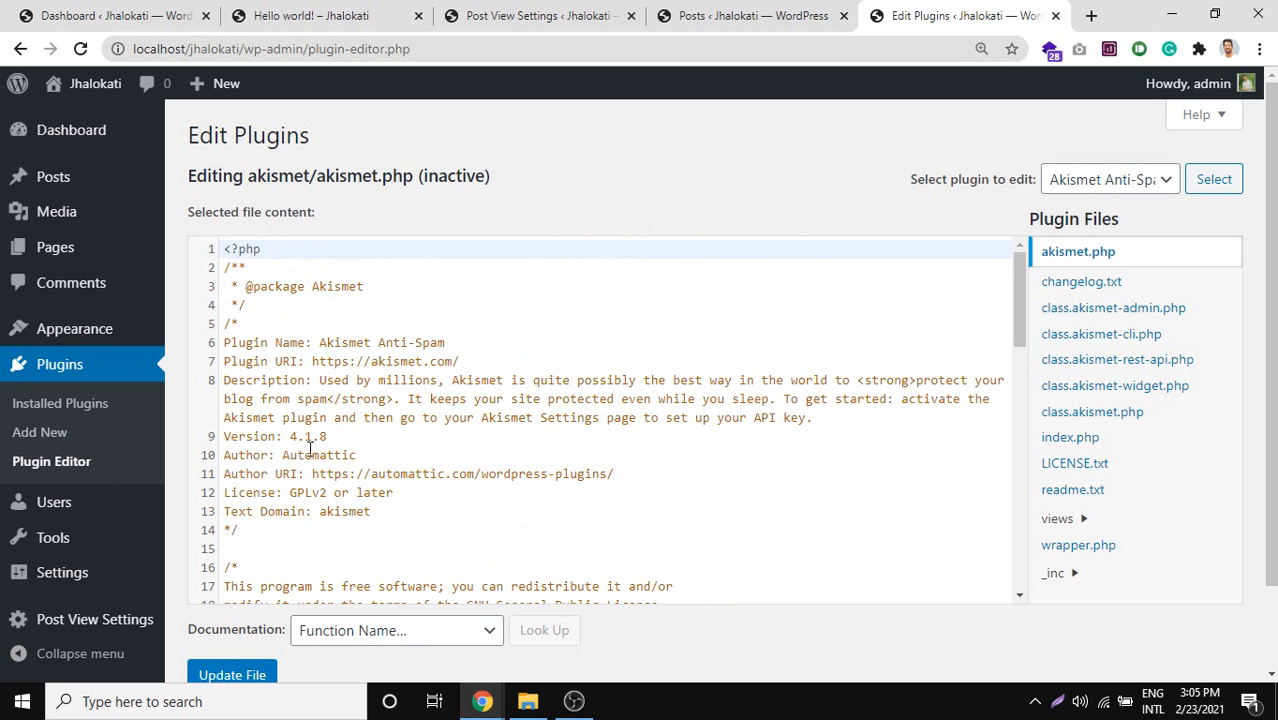
scroll(310, 449, "down", 3)
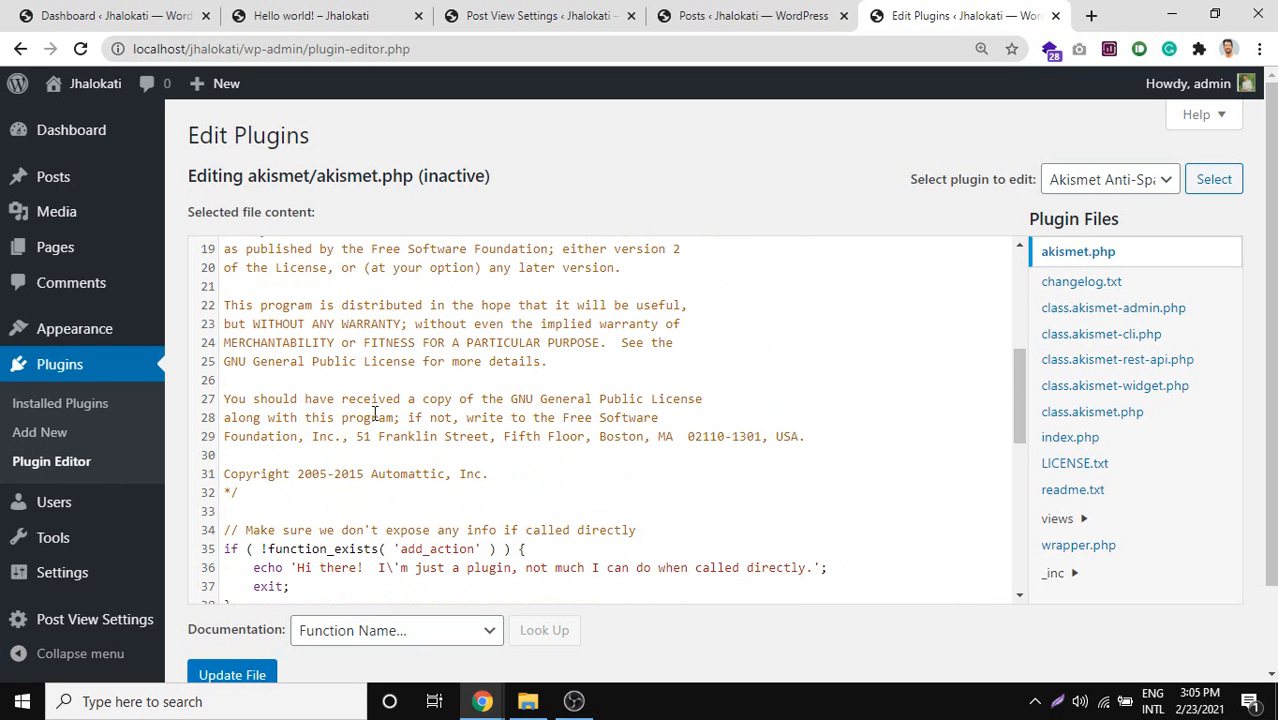
mouse_move(55, 148)
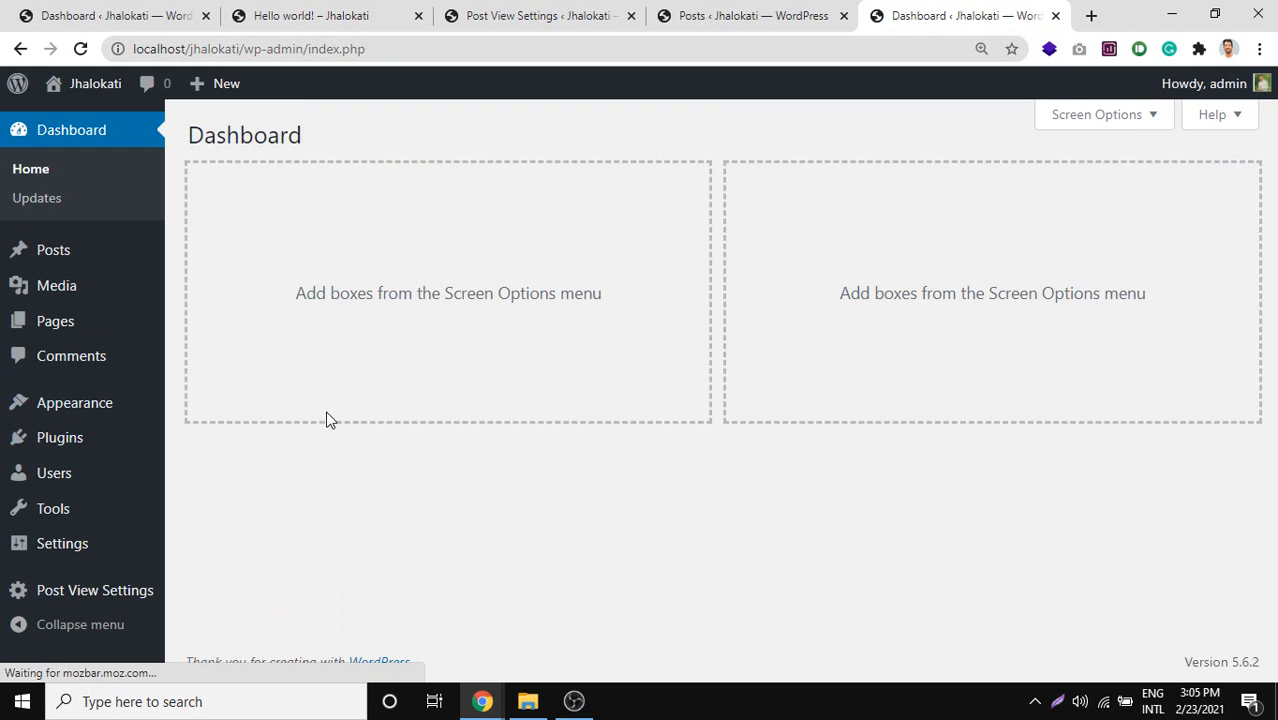
key("Print")
left_click_drag(1, 104, 231, 464)
left_click_drag(160, 431, 119, 411)
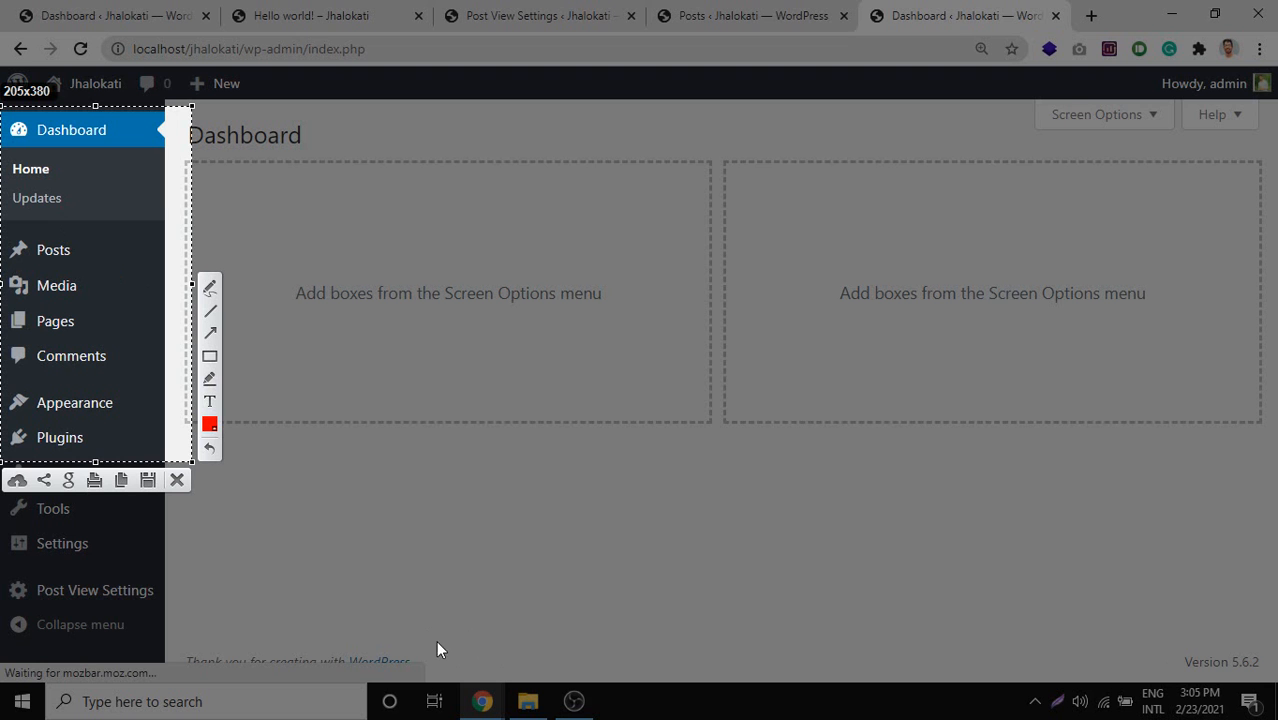
key("Escape")
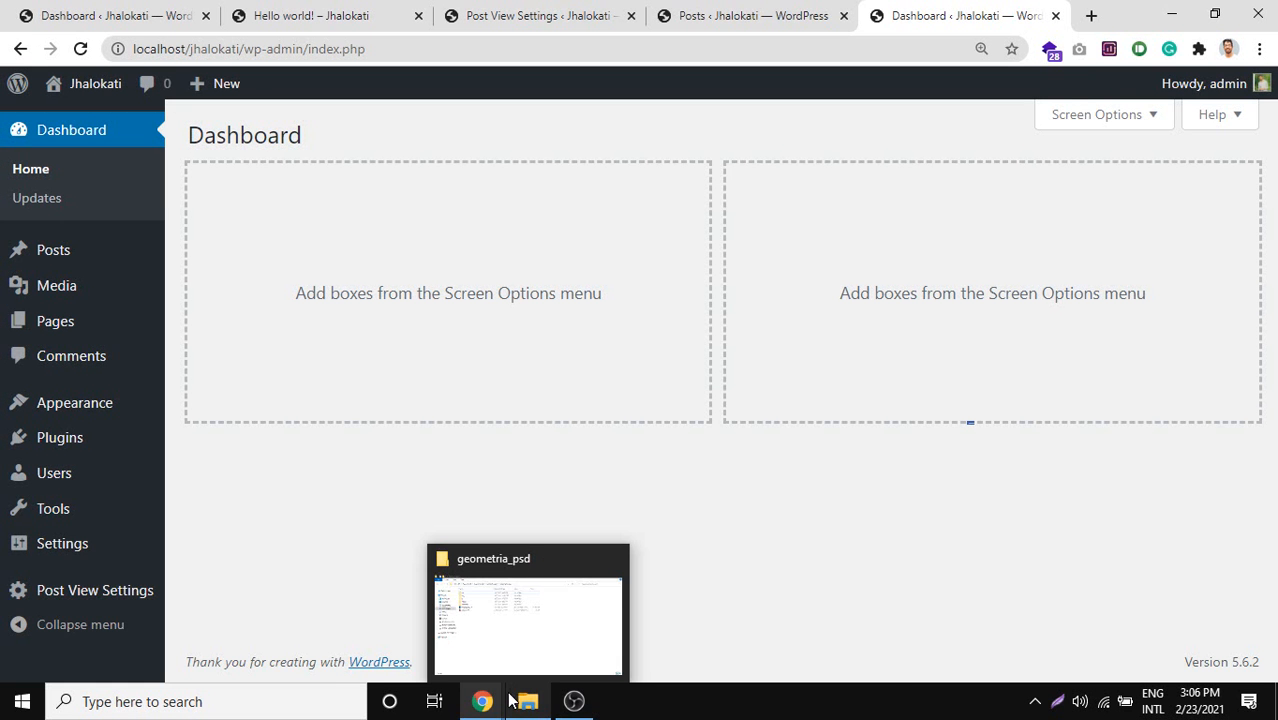
mouse_move(484, 700)
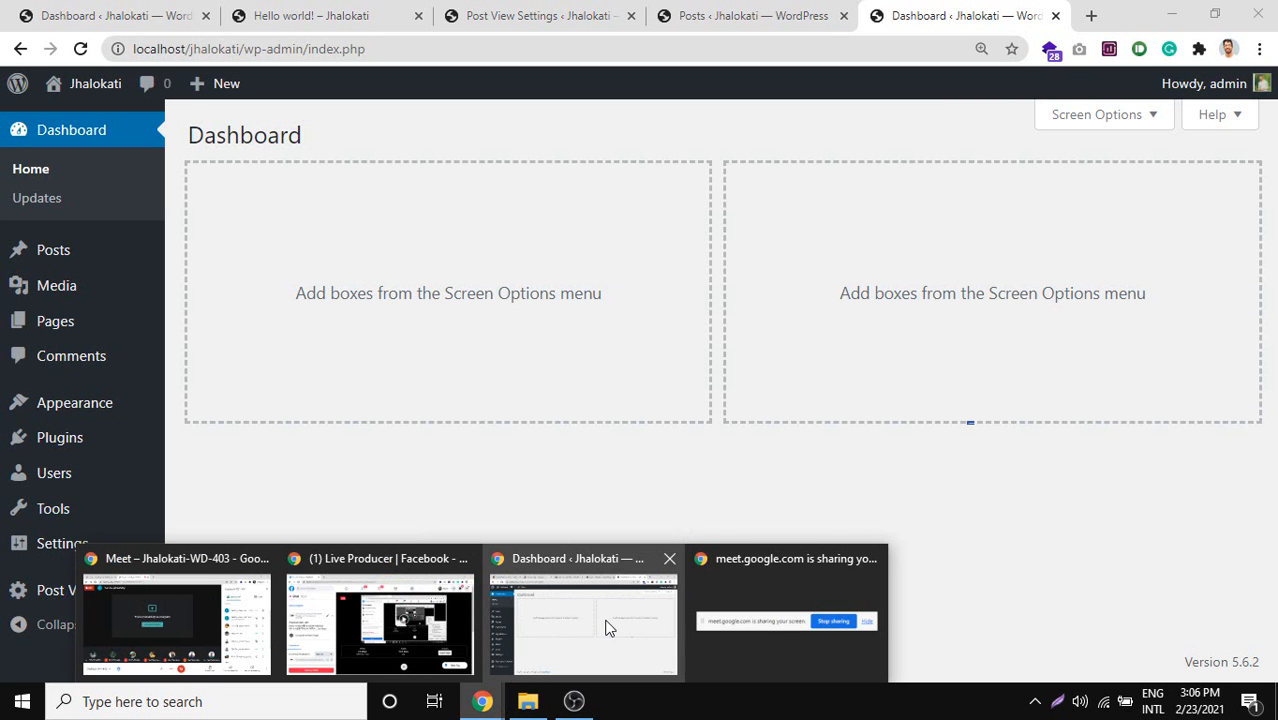
left_click(183, 617)
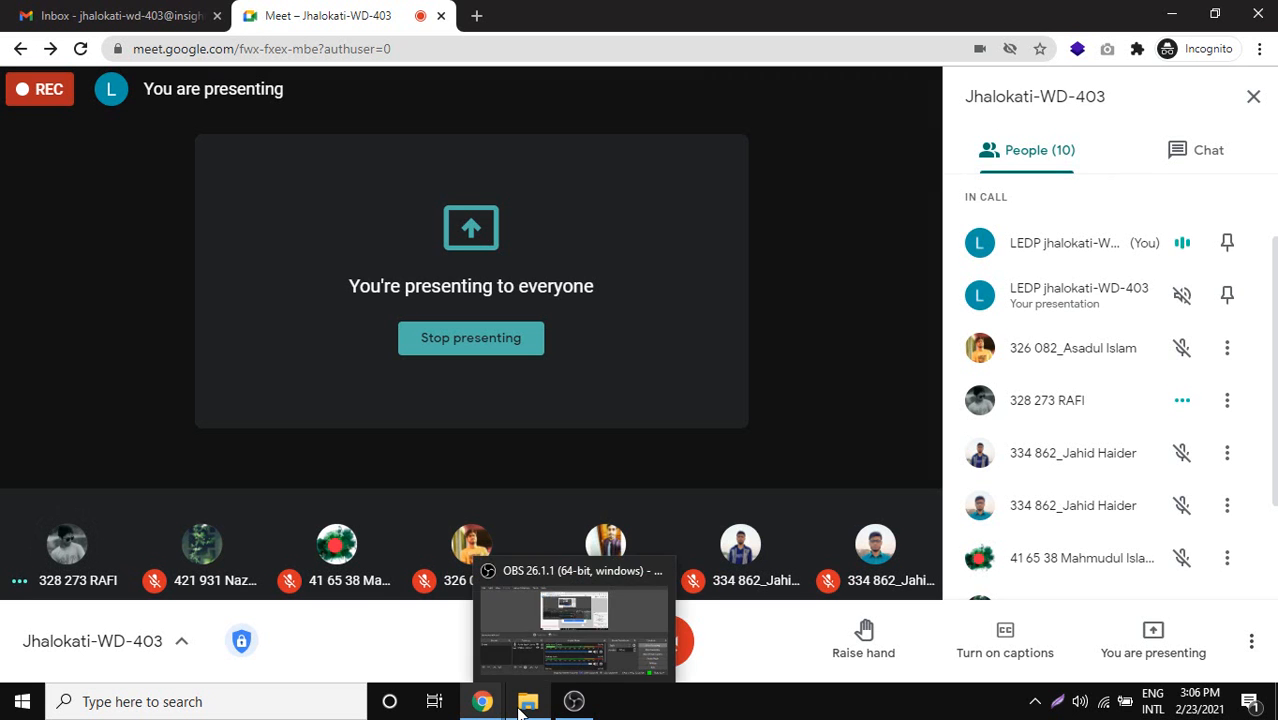
mouse_move(487, 705)
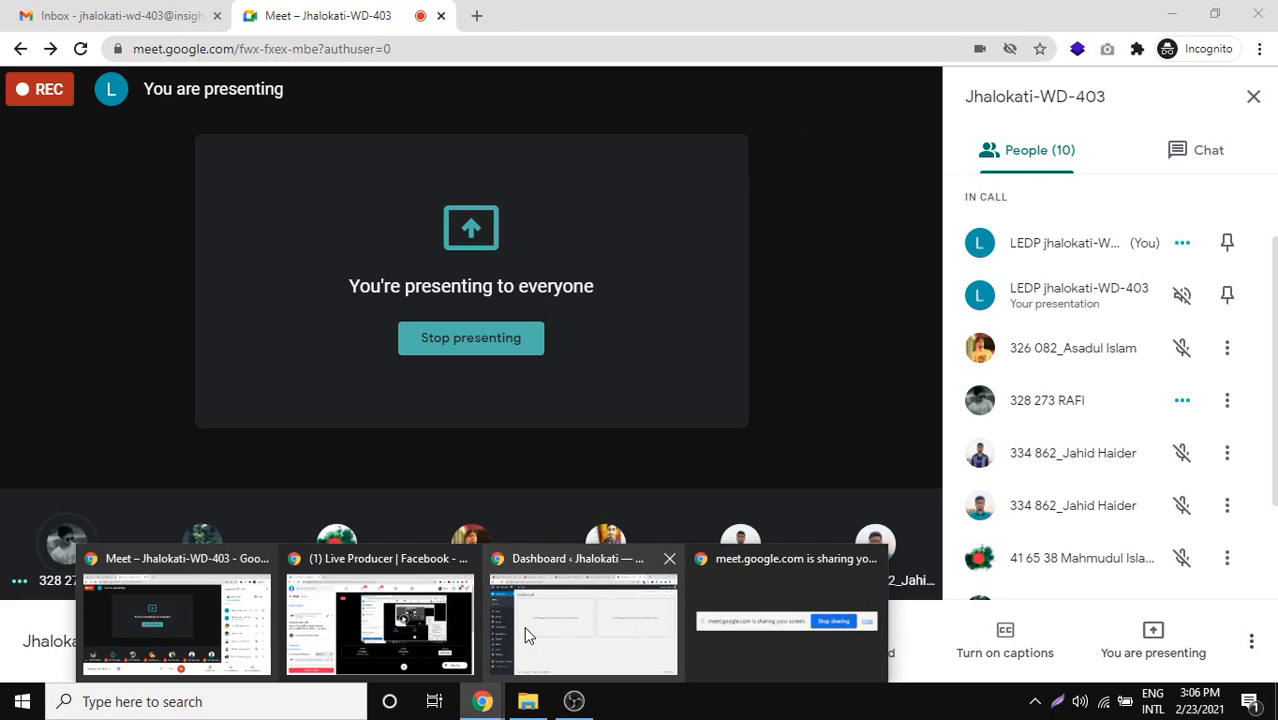
left_click(560, 620)
mouse_move(41, 260)
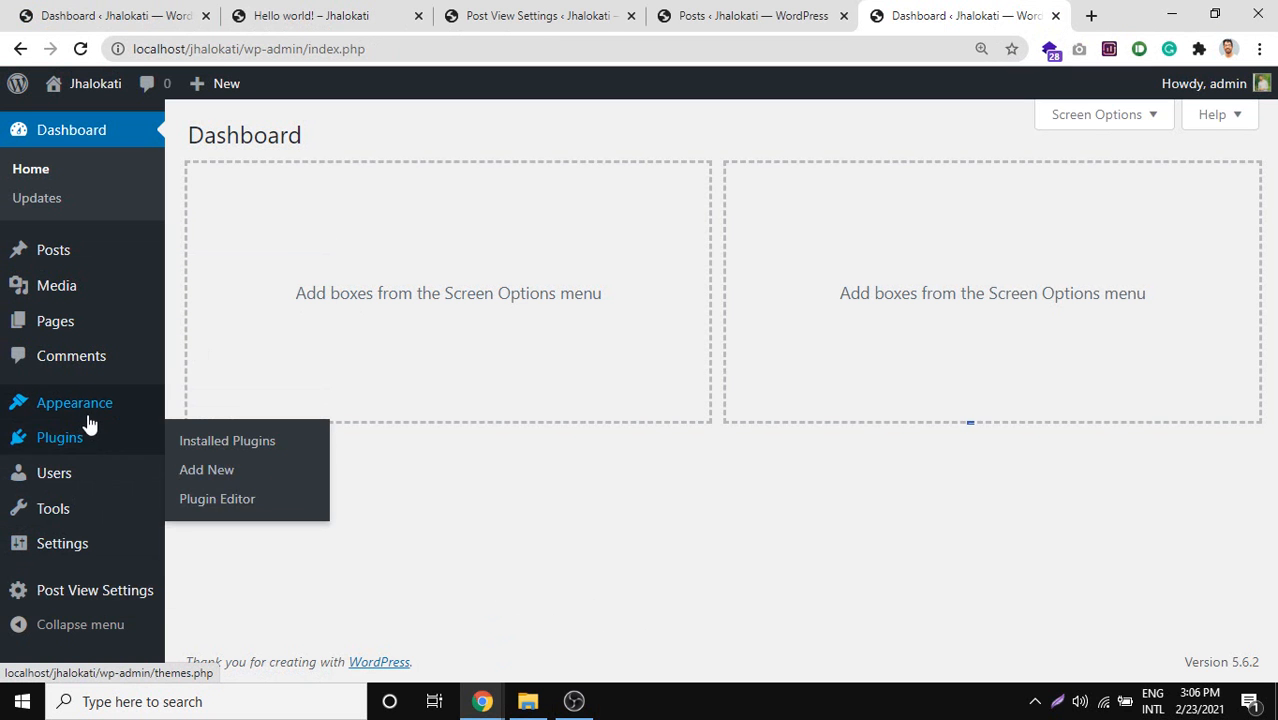
Bring the Google Meet call window forward from Chrome's taskbar preview.
mouse_move(87, 420)
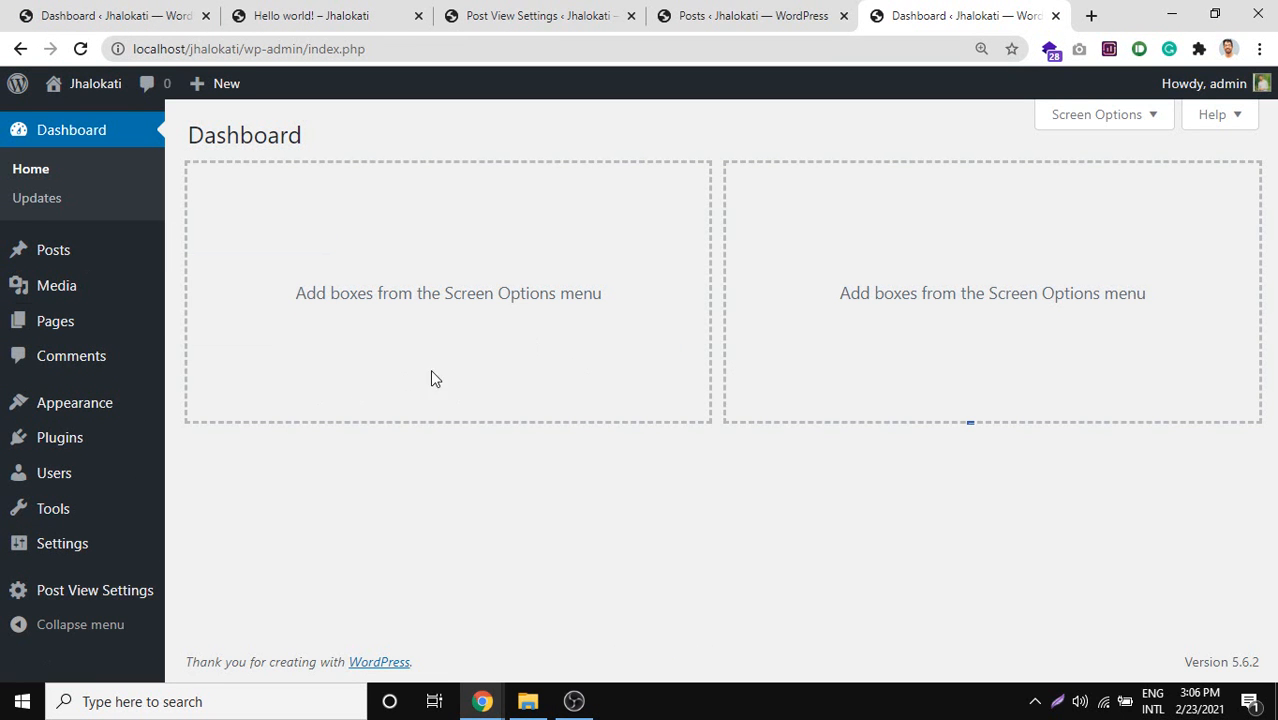
mouse_move(6, 276)
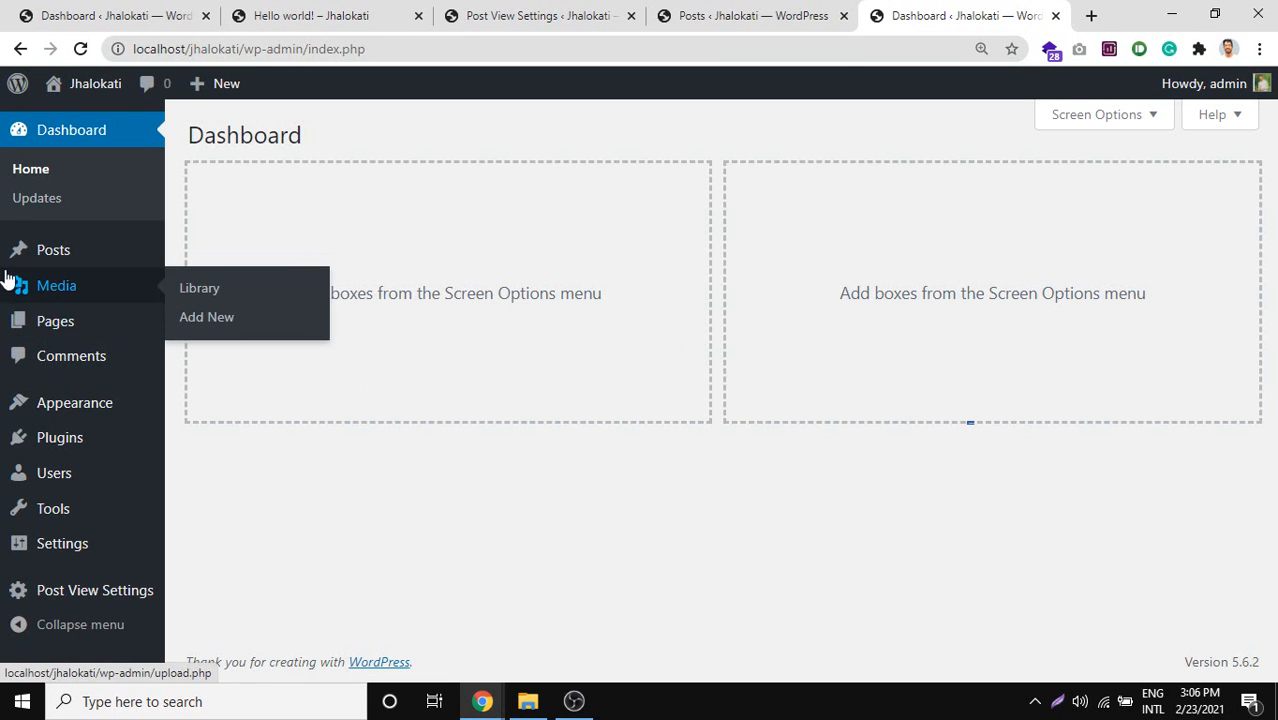
mouse_move(482, 701)
left_click(184, 599)
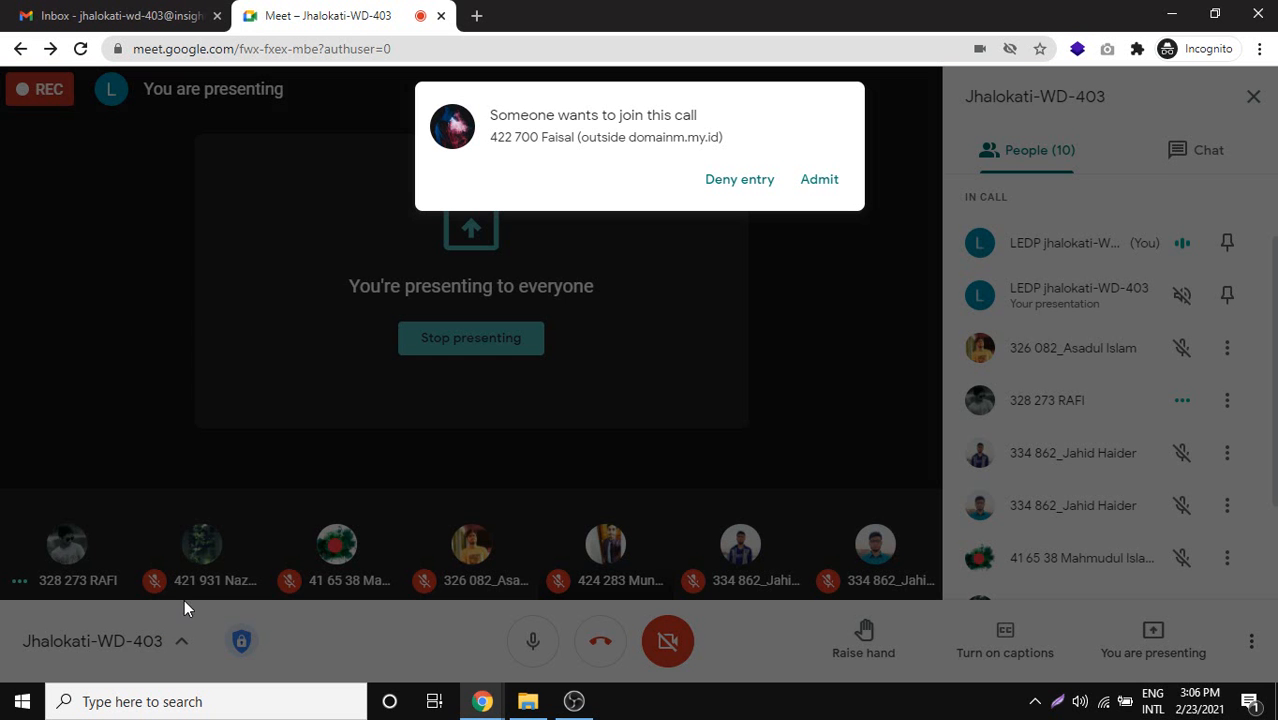
Admit the waiting participant and minimize the Meet window.
left_click(836, 178)
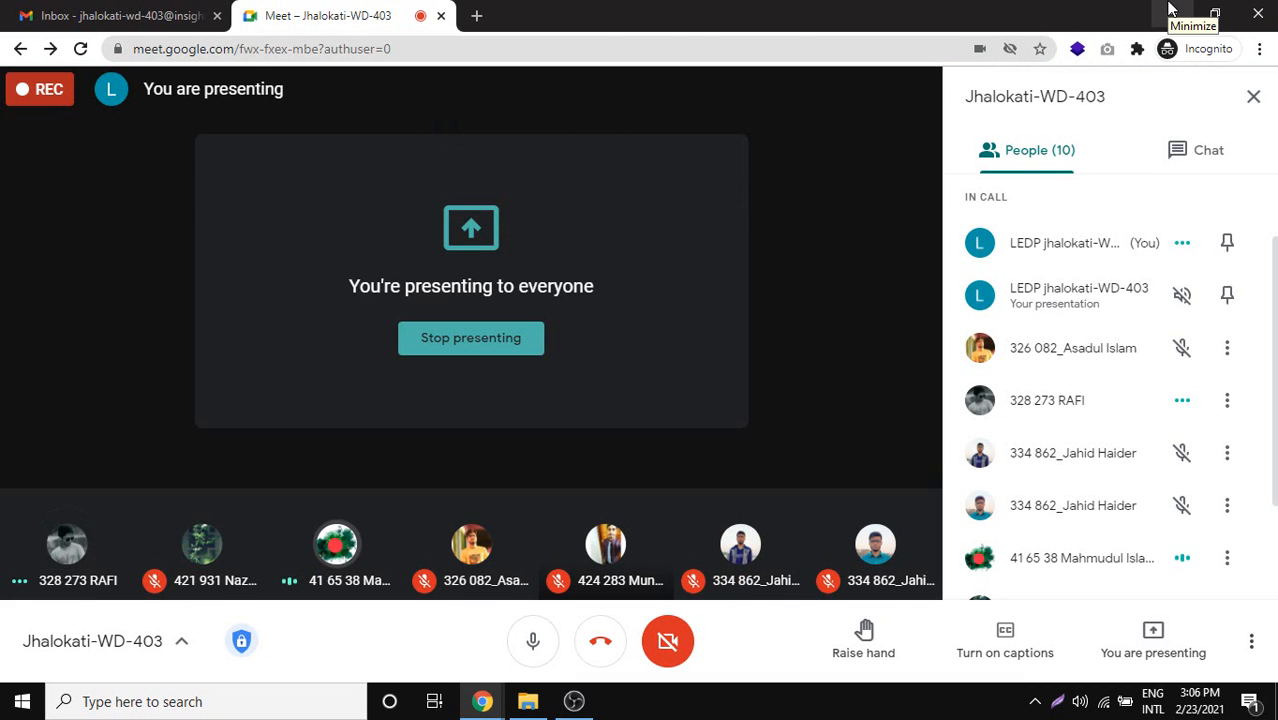
left_click(1171, 12)
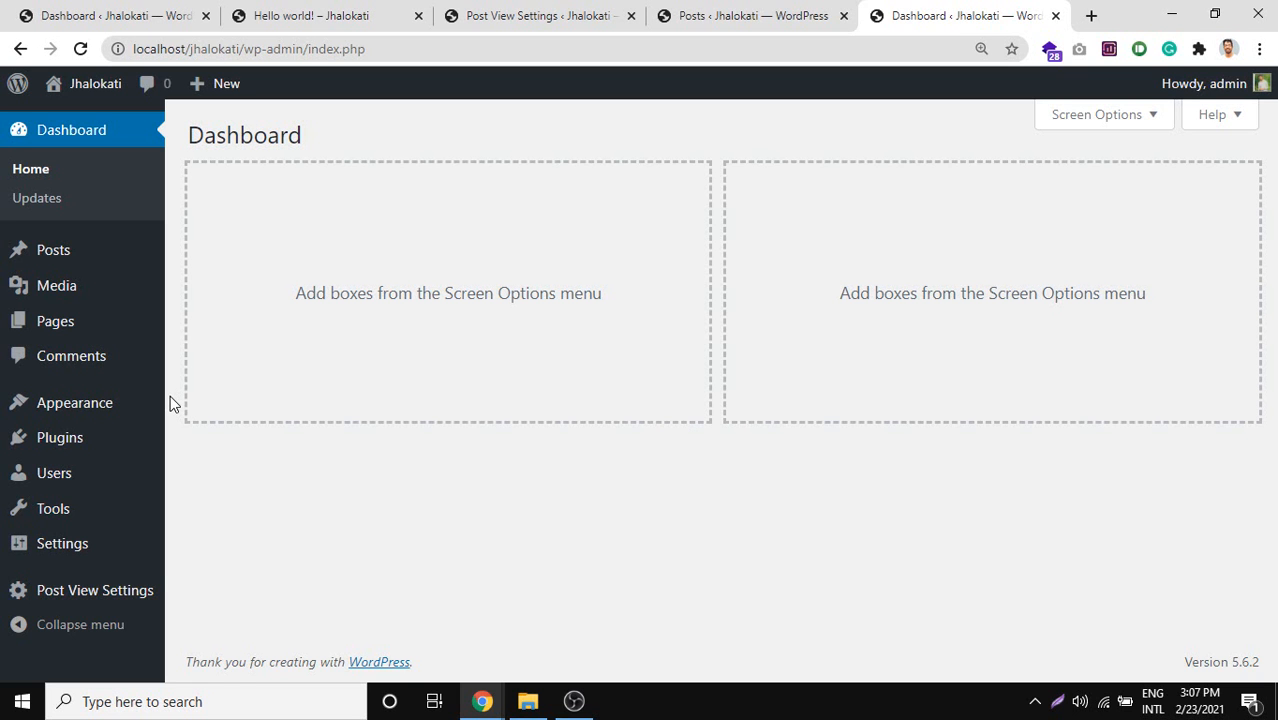
Open Users > All Users in a new browser tab.
mouse_move(163, 397)
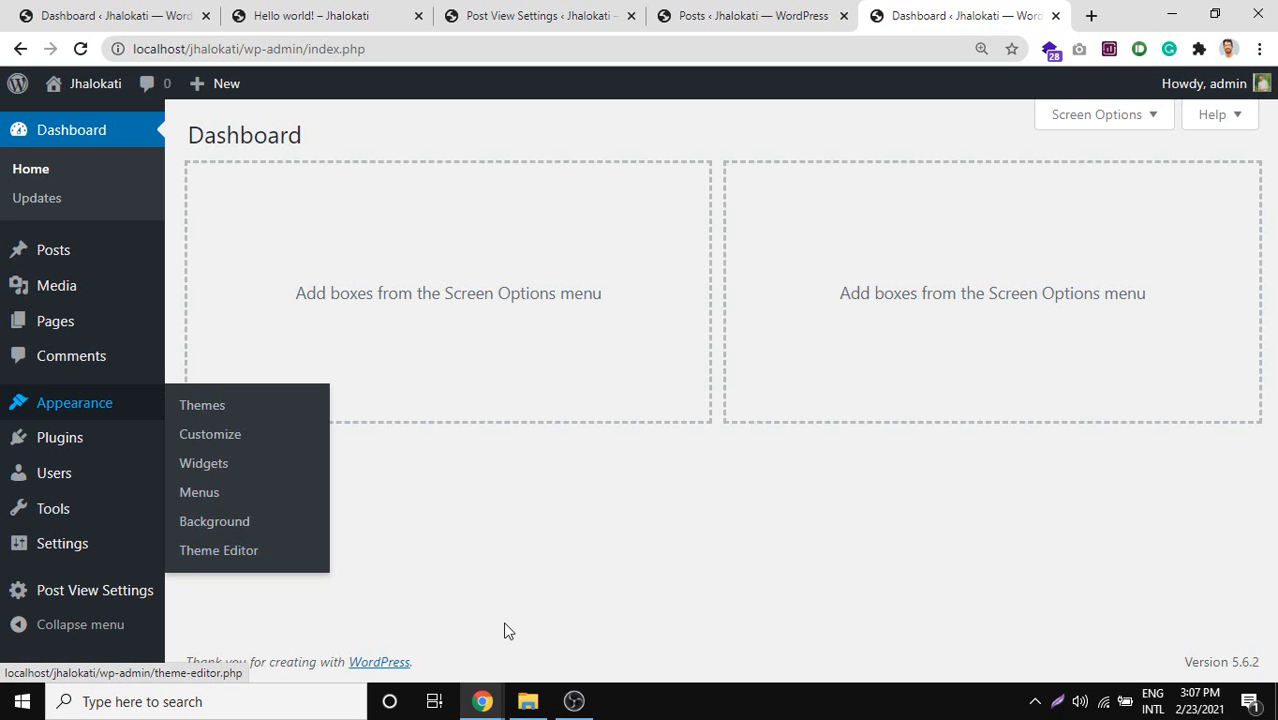
mouse_move(124, 468)
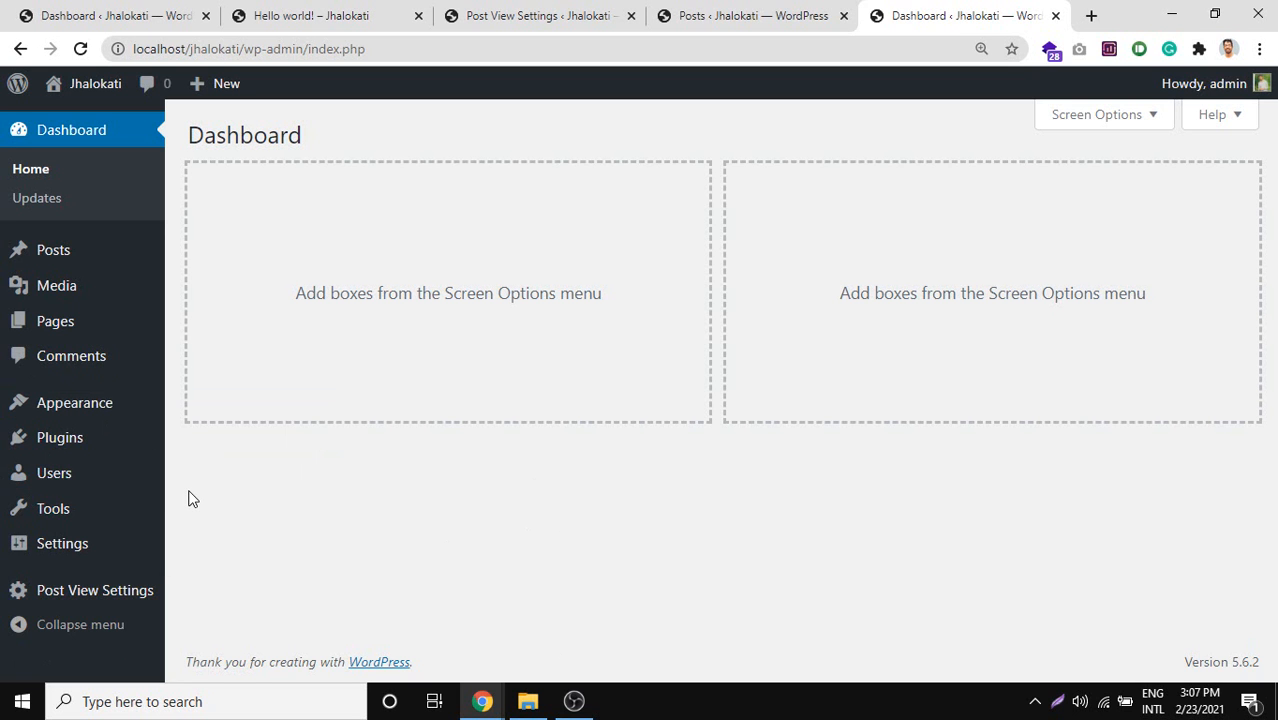
mouse_move(8, 474)
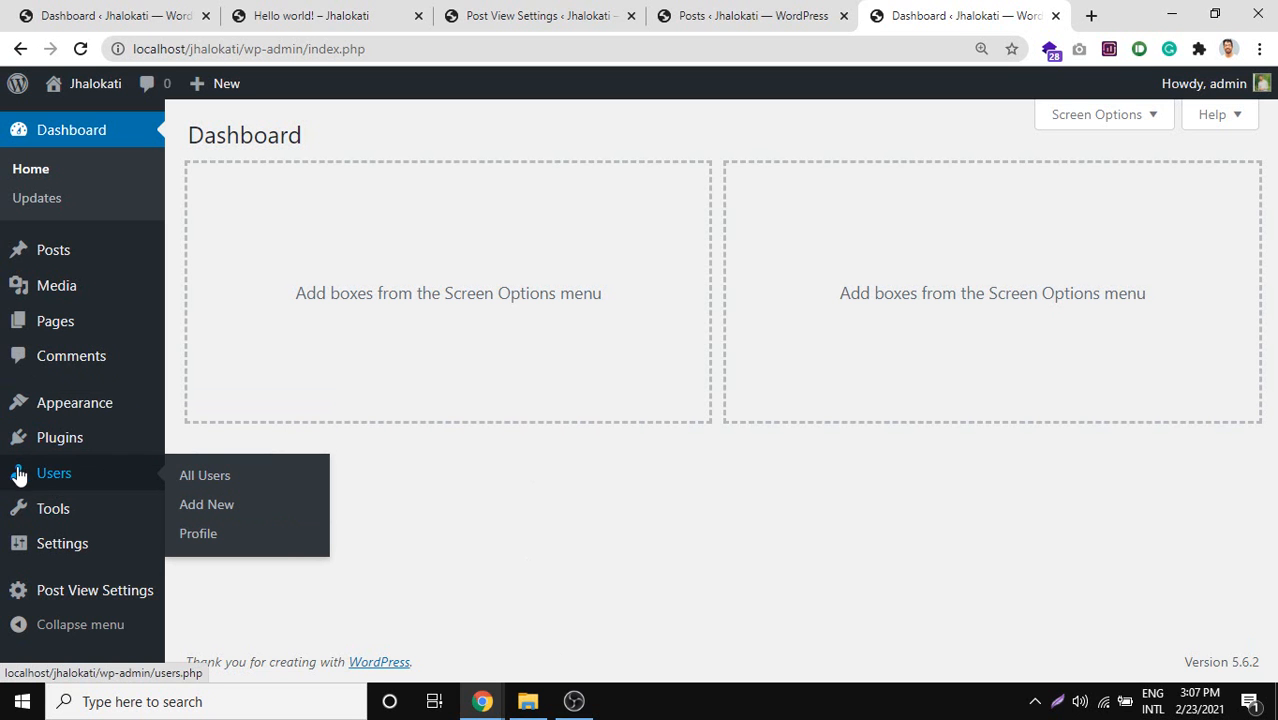
middle_click(201, 485)
Capture the Users table and mark the username and empty Name cell in red.
left_click(912, 15)
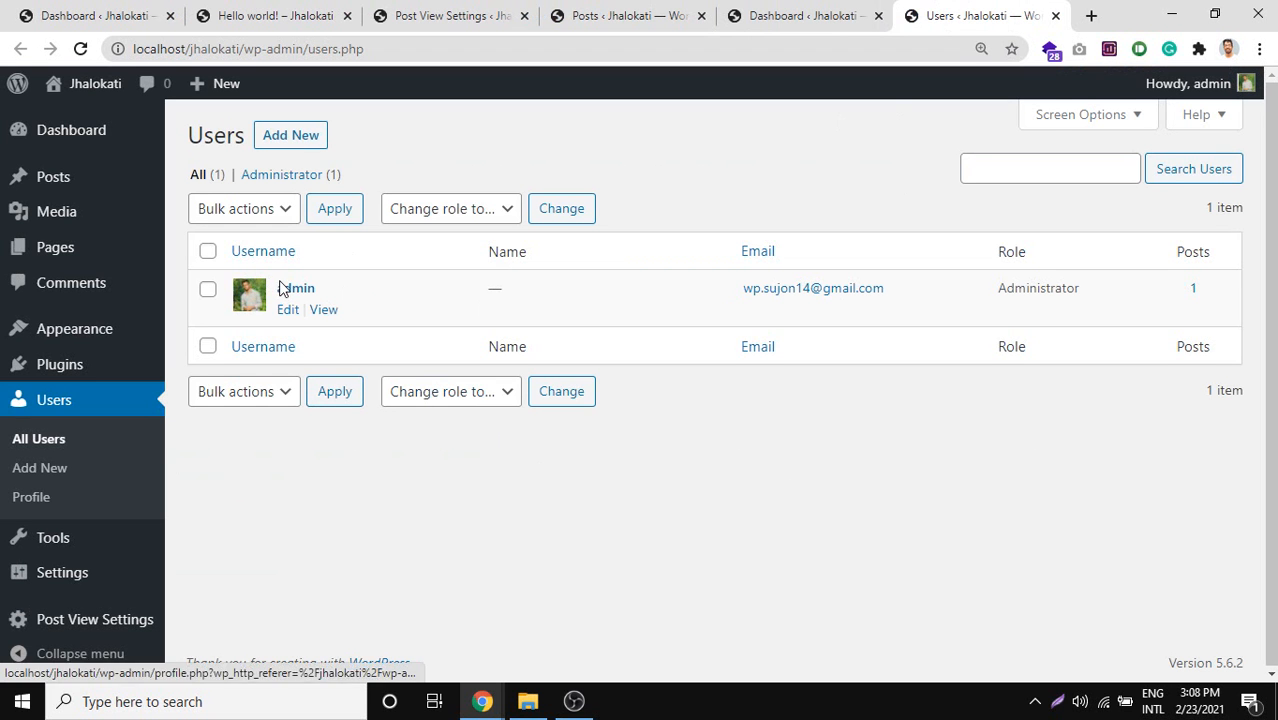
key("Print")
mouse_move(192, 150)
left_mouse_down()
mouse_move(1178, 505)
mouse_move(1271, 504)
mouse_move(1187, 480)
left_mouse_up()
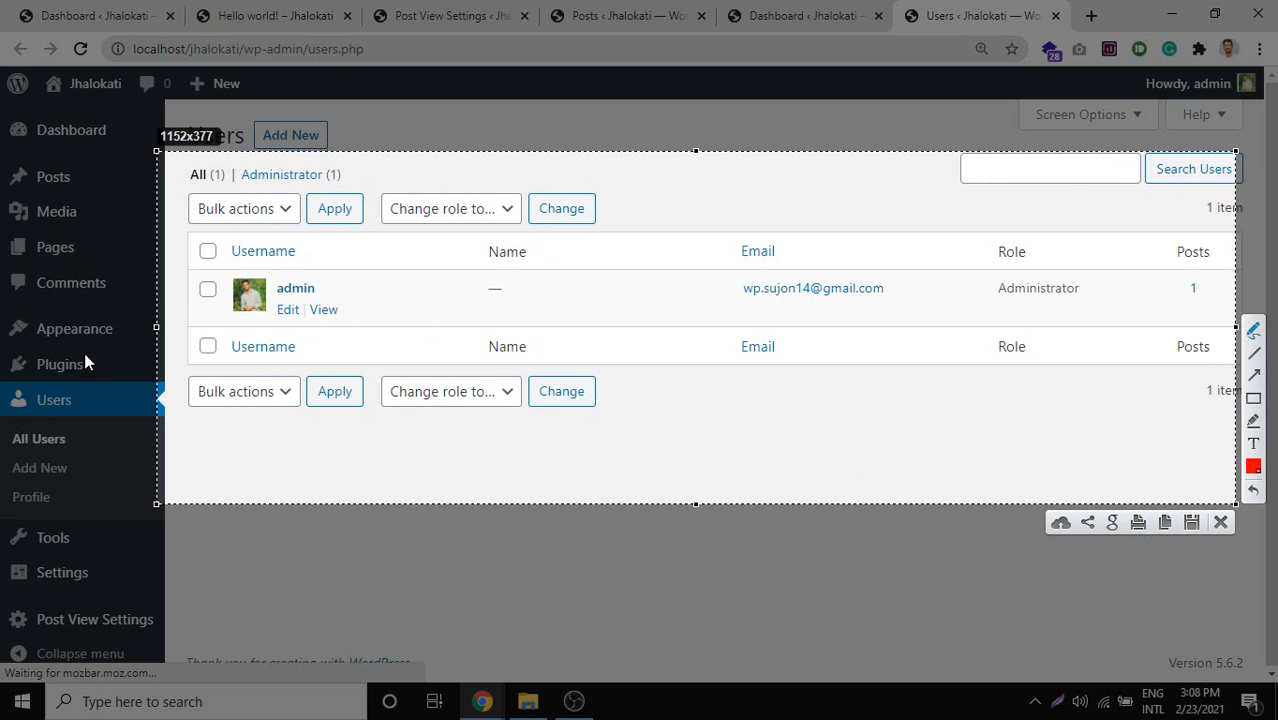
left_click_drag(281, 298, 358, 298)
mouse_move(448, 310)
left_mouse_down()
mouse_move(551, 311)
mouse_move(434, 277)
mouse_move(437, 310)
left_mouse_up()
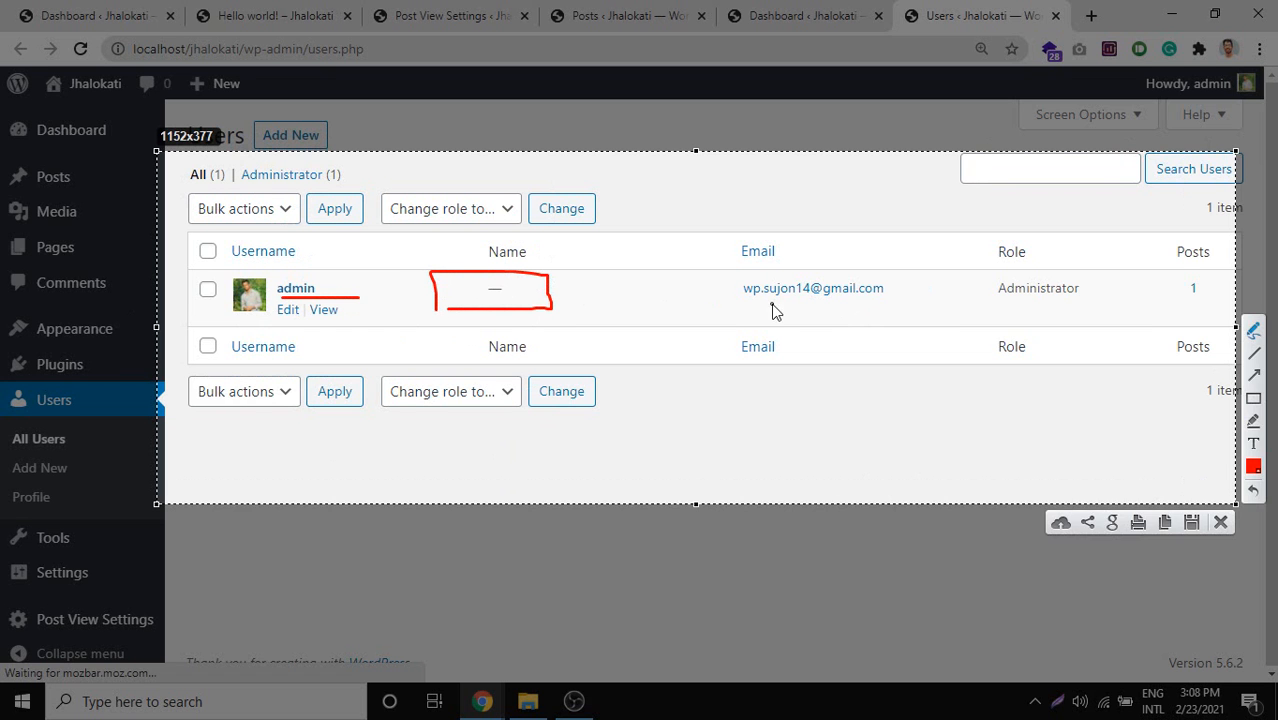
mouse_move(746, 306)
left_mouse_down()
mouse_move(921, 286)
mouse_move(713, 267)
mouse_move(719, 298)
left_mouse_up()
Outline the Administrator role and Role column, close the capture, and list the Change role to options.
mouse_move(991, 245)
left_mouse_down()
mouse_move(989, 260)
mouse_move(1084, 306)
mouse_move(1090, 266)
mouse_move(994, 240)
mouse_move(985, 276)
left_mouse_up()
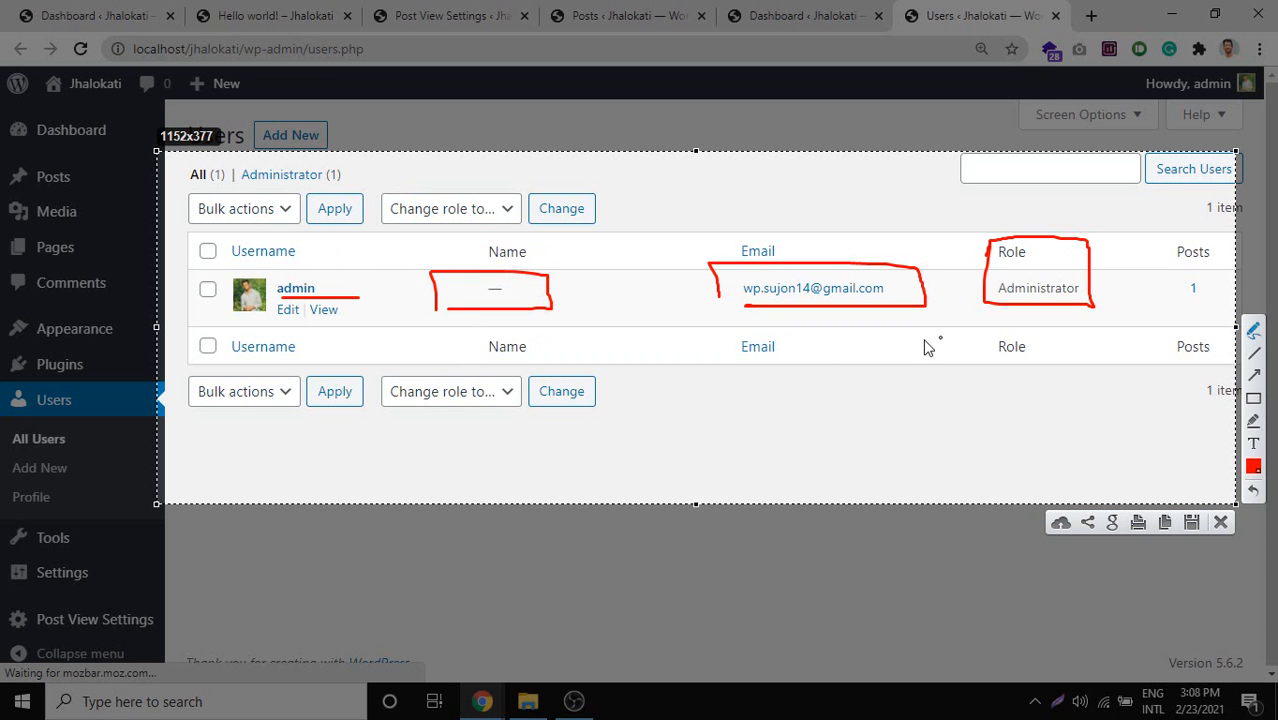
mouse_move(993, 250)
left_mouse_down()
mouse_move(1096, 243)
mouse_move(980, 238)
mouse_move(983, 315)
mouse_move(1097, 322)
left_mouse_up()
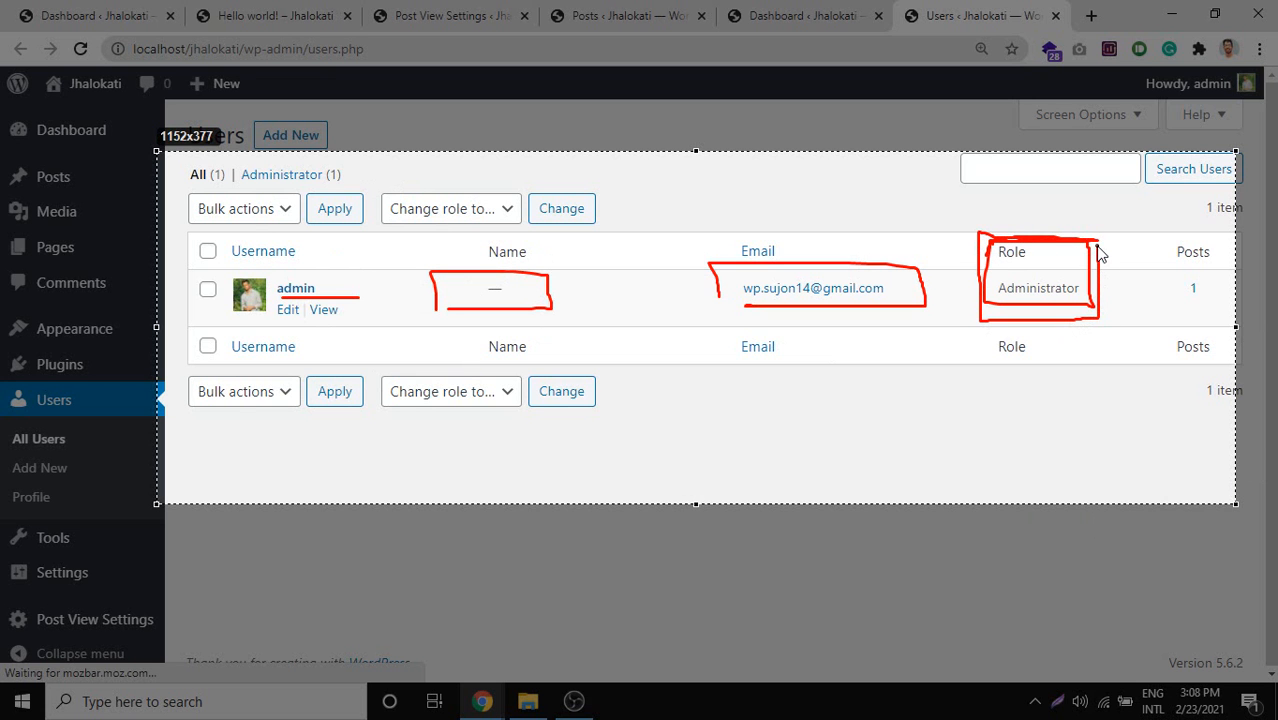
left_click_drag(1101, 250, 1101, 250)
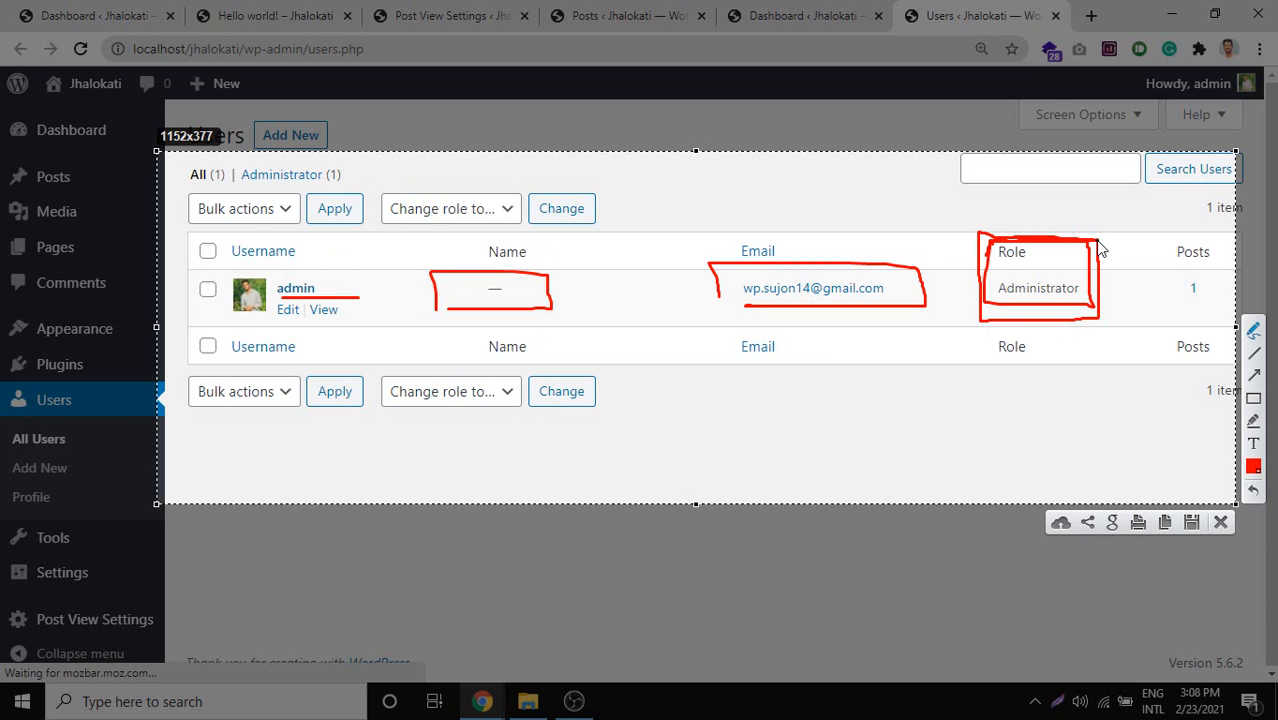
key("Escape")
left_click(496, 218)
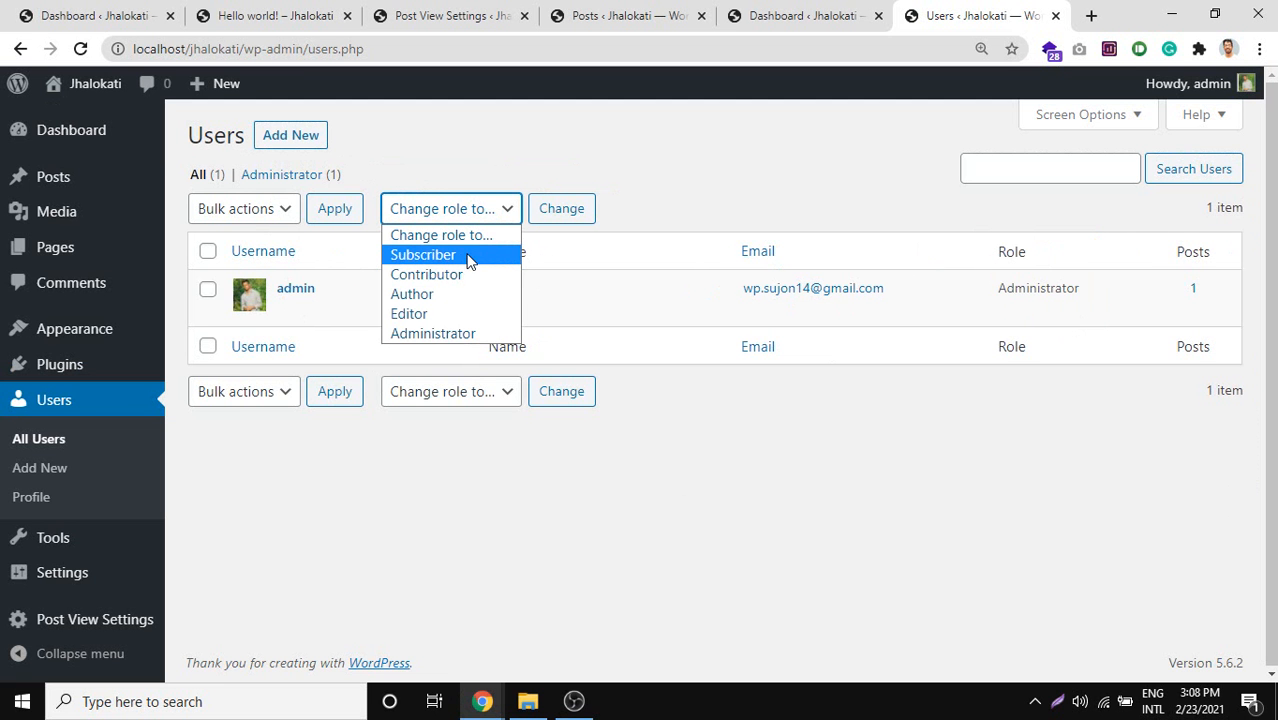
key("Print")
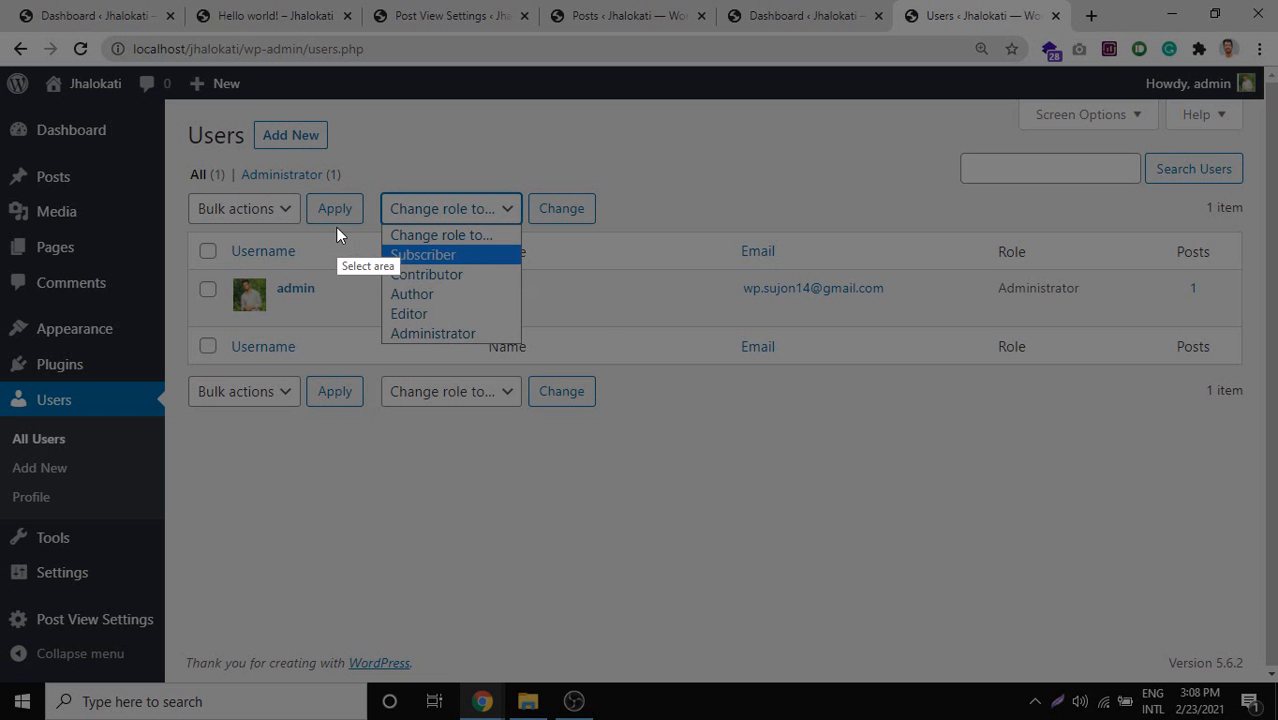
left_click_drag(332, 214, 646, 500)
left_click_drag(604, 418, 598, 387)
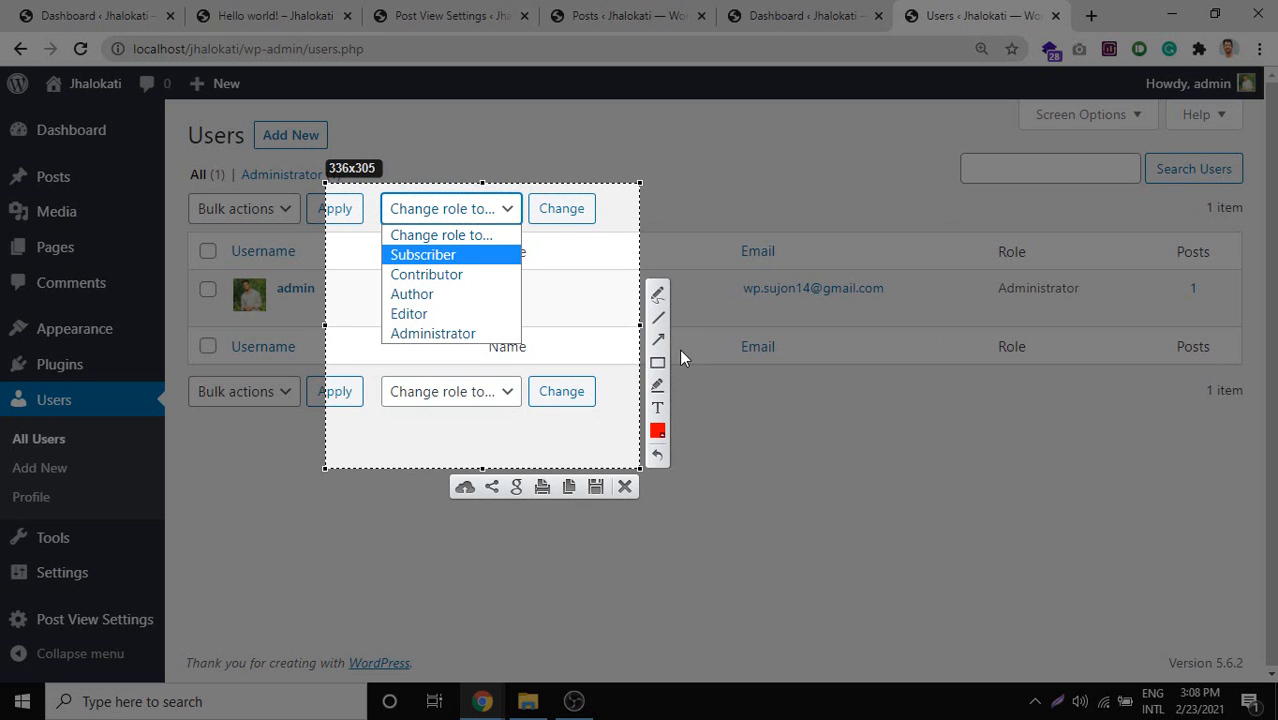
left_click(660, 295)
left_click_drag(493, 258, 531, 253)
mouse_move(480, 262)
left_mouse_down()
mouse_move(537, 252)
mouse_move(520, 270)
mouse_move(540, 266)
left_mouse_up()
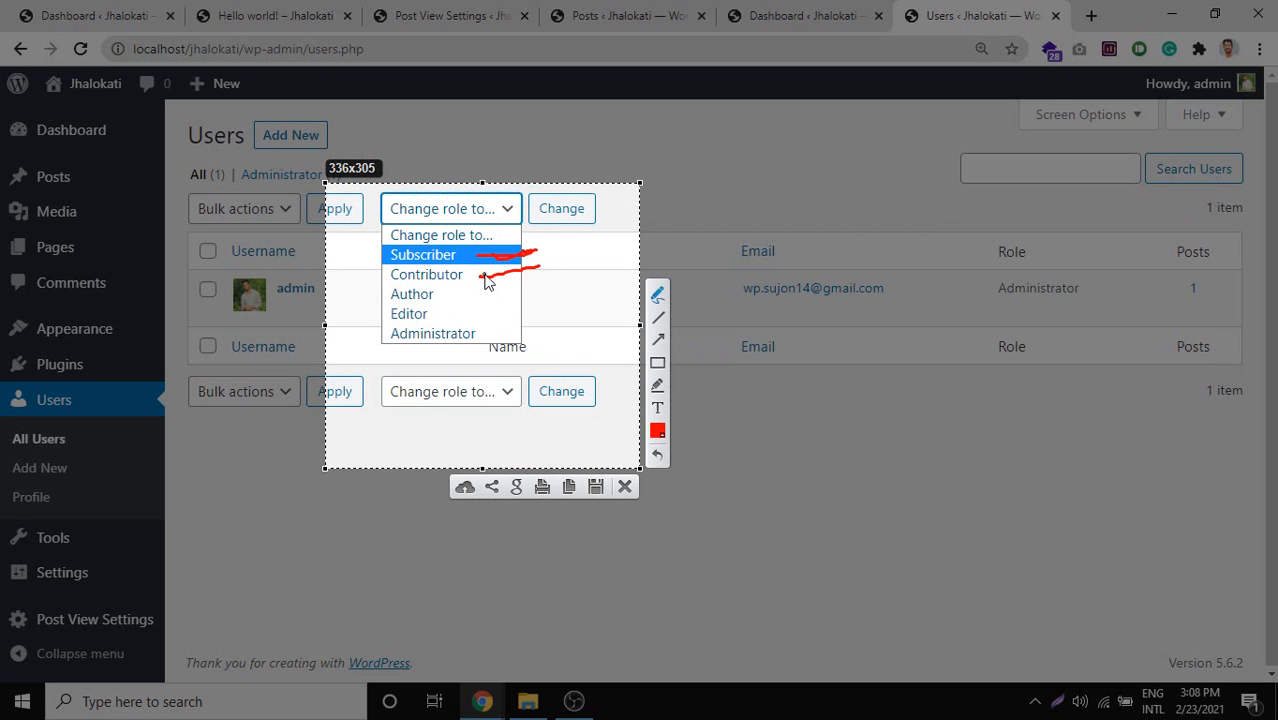
left_click_drag(484, 281, 573, 258)
mouse_move(452, 294)
left_mouse_down()
mouse_move(506, 292)
mouse_move(420, 292)
mouse_move(442, 320)
mouse_move(510, 322)
mouse_move(442, 311)
mouse_move(424, 327)
mouse_move(440, 316)
mouse_move(394, 306)
mouse_move(384, 317)
left_mouse_up()
left_click_drag(477, 330, 521, 326)
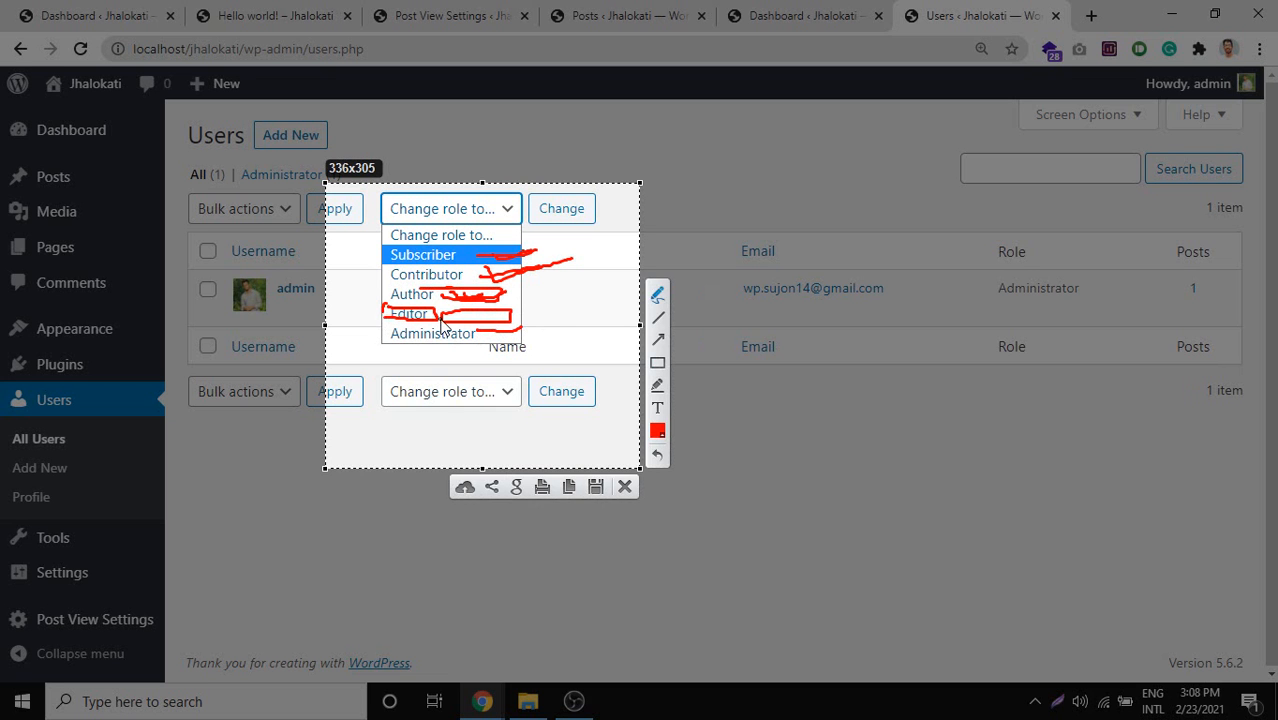
mouse_move(387, 242)
left_mouse_down()
mouse_move(390, 306)
mouse_move(508, 292)
mouse_move(386, 246)
mouse_move(388, 258)
left_mouse_up()
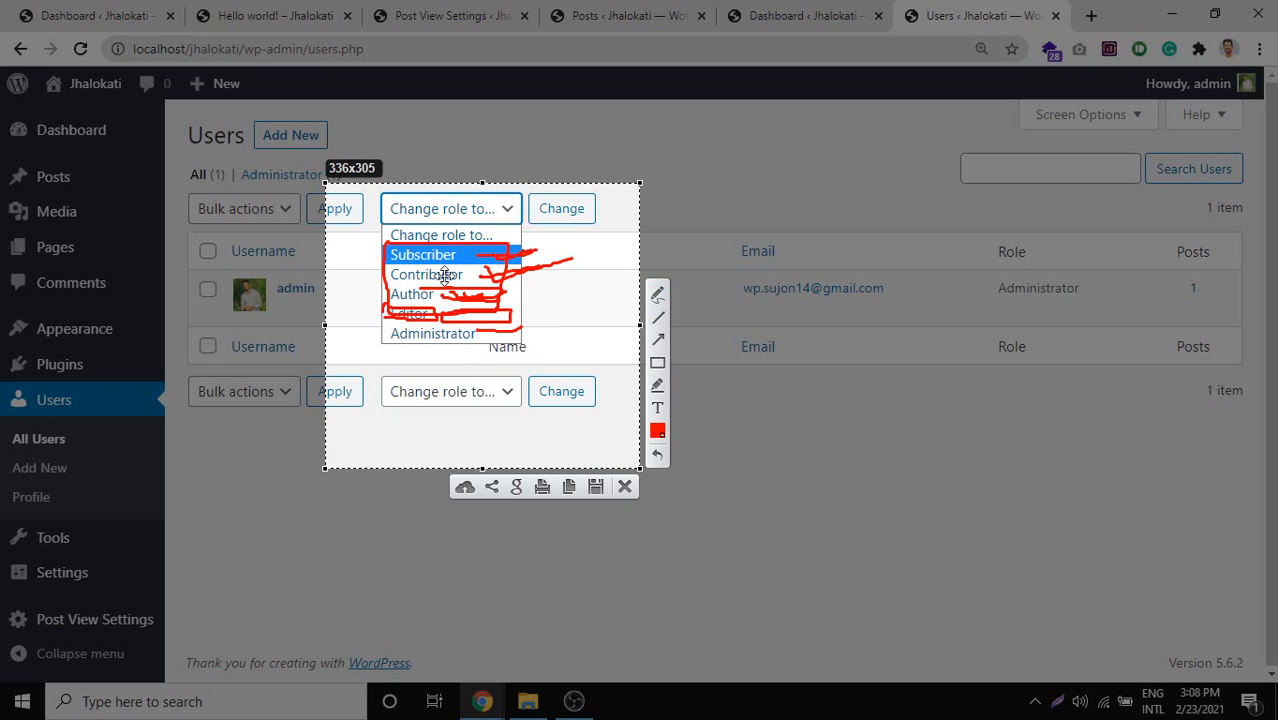
key("Escape")
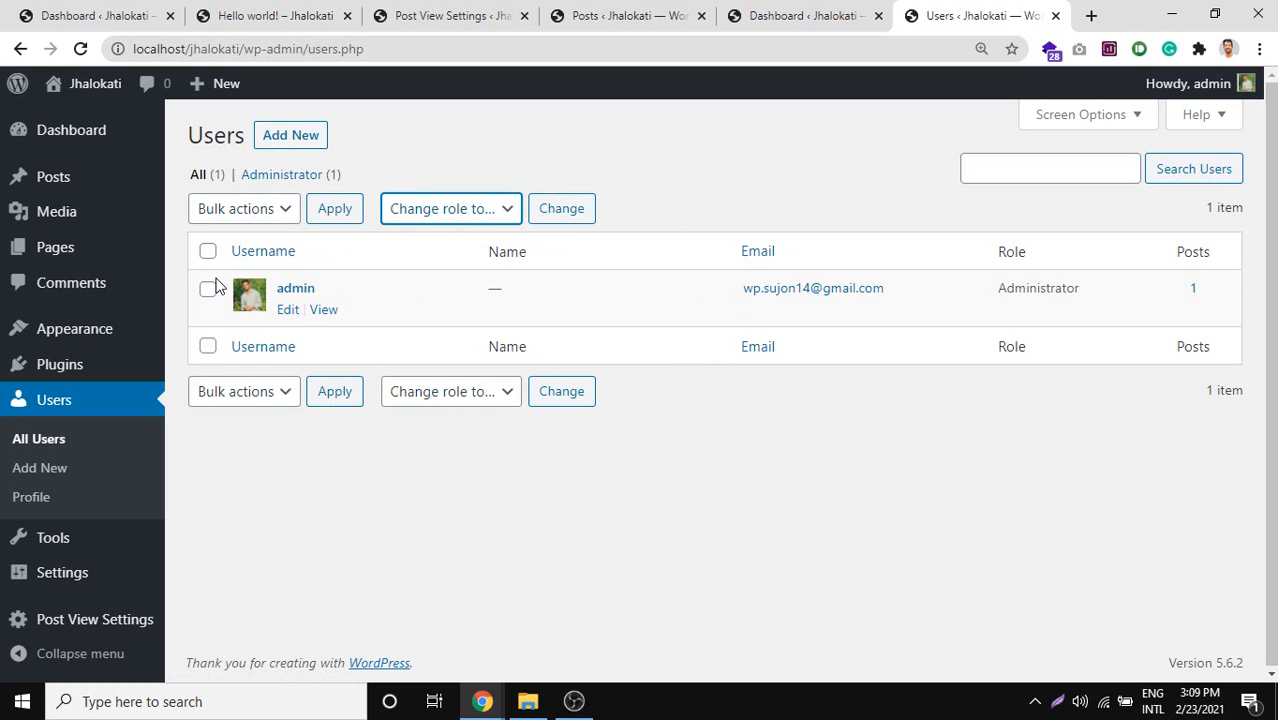
Start a new user from the Users page and set its role to Author.
left_click(248, 209)
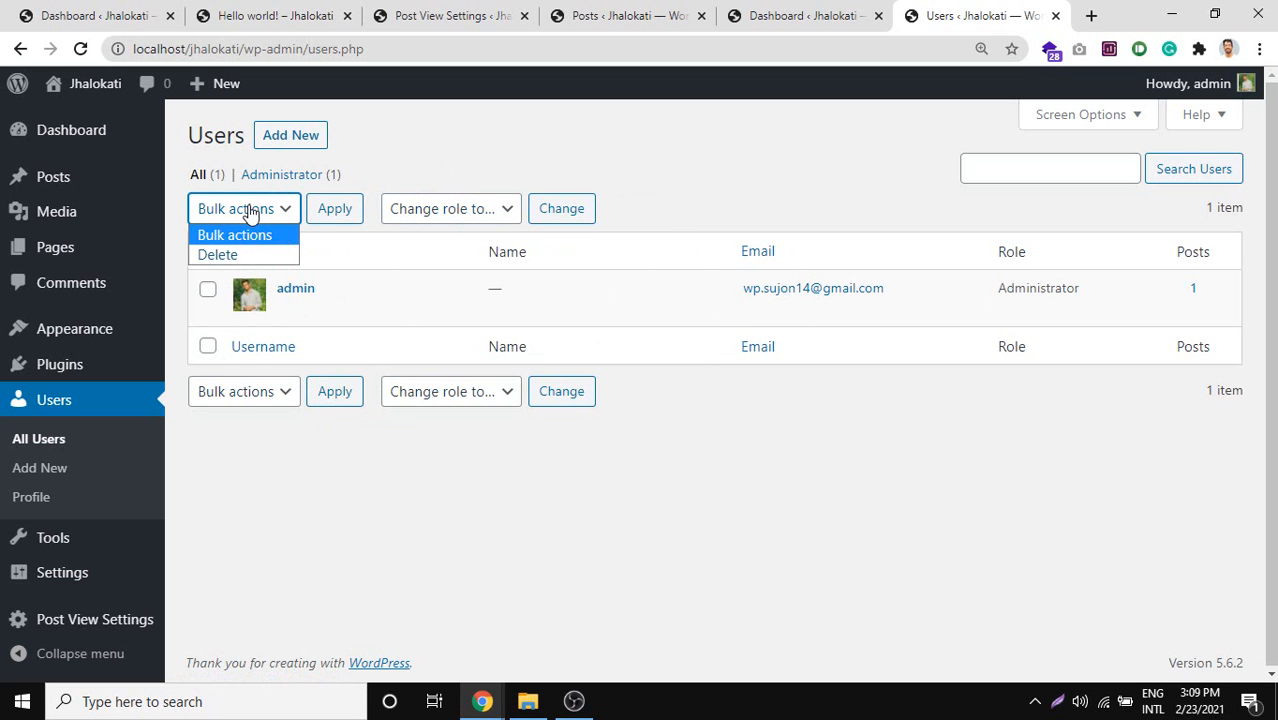
left_click(496, 145)
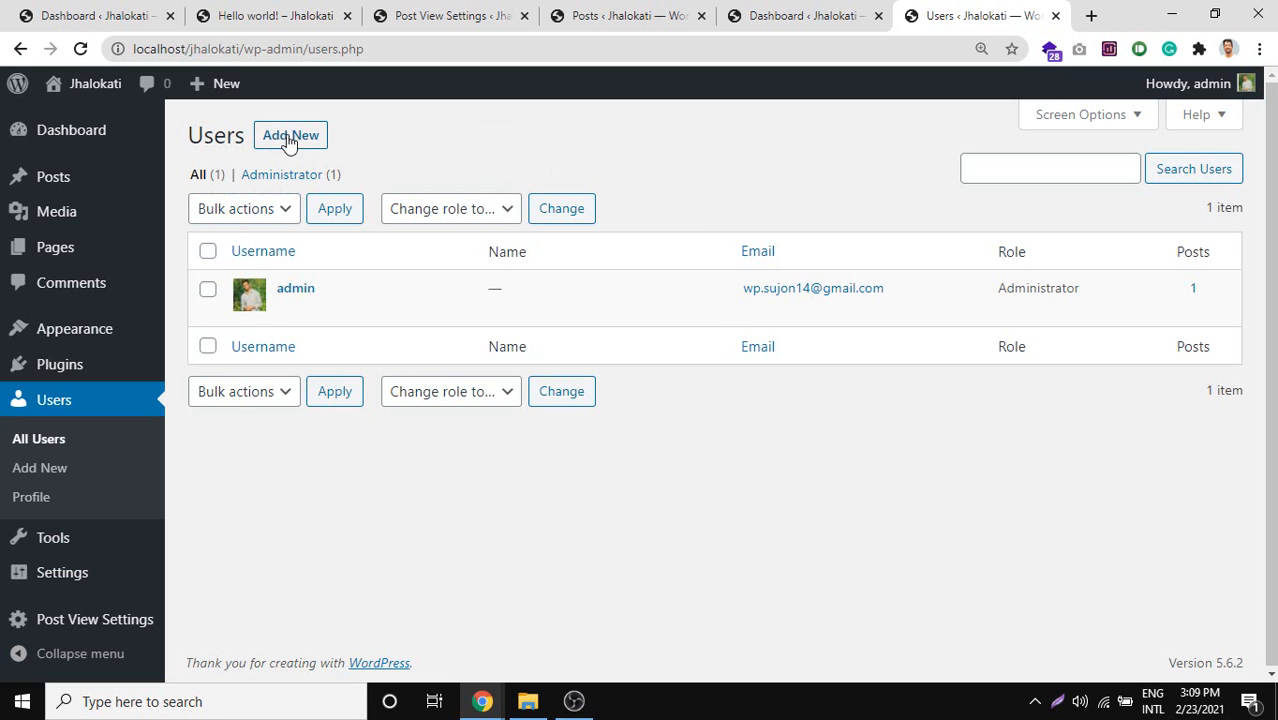
left_click(306, 140)
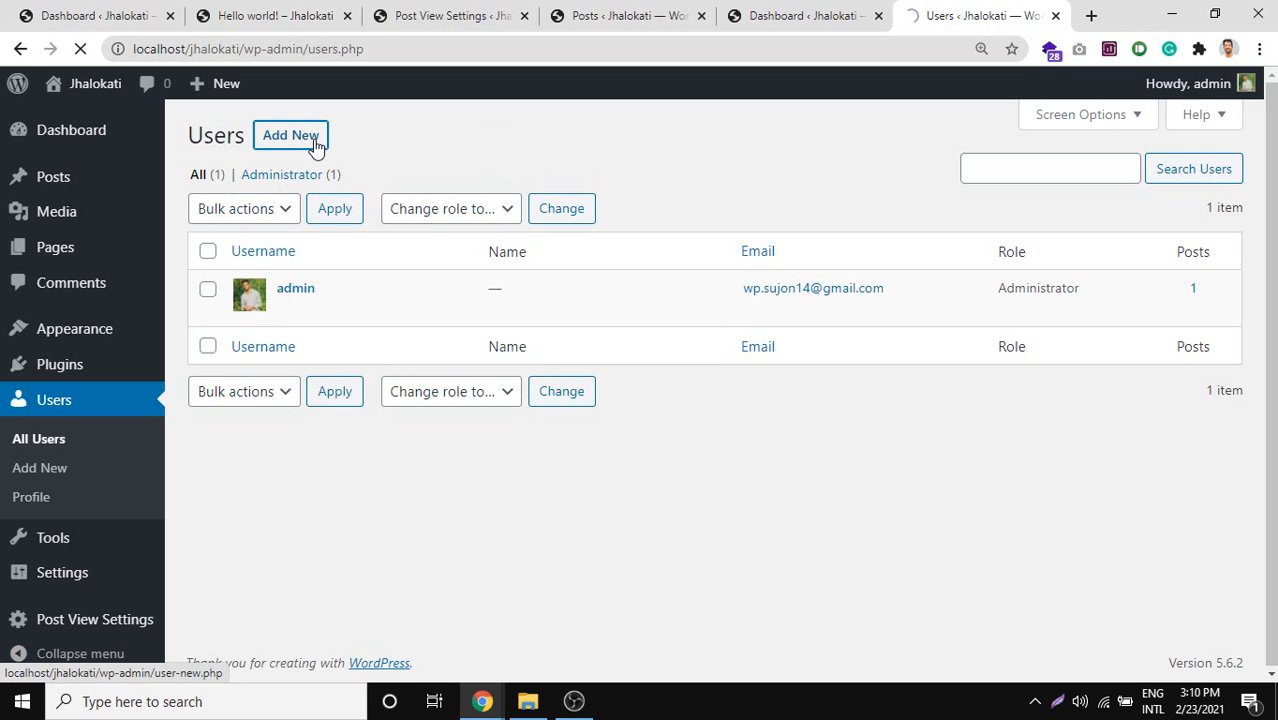
scroll(622, 465, "down", 3)
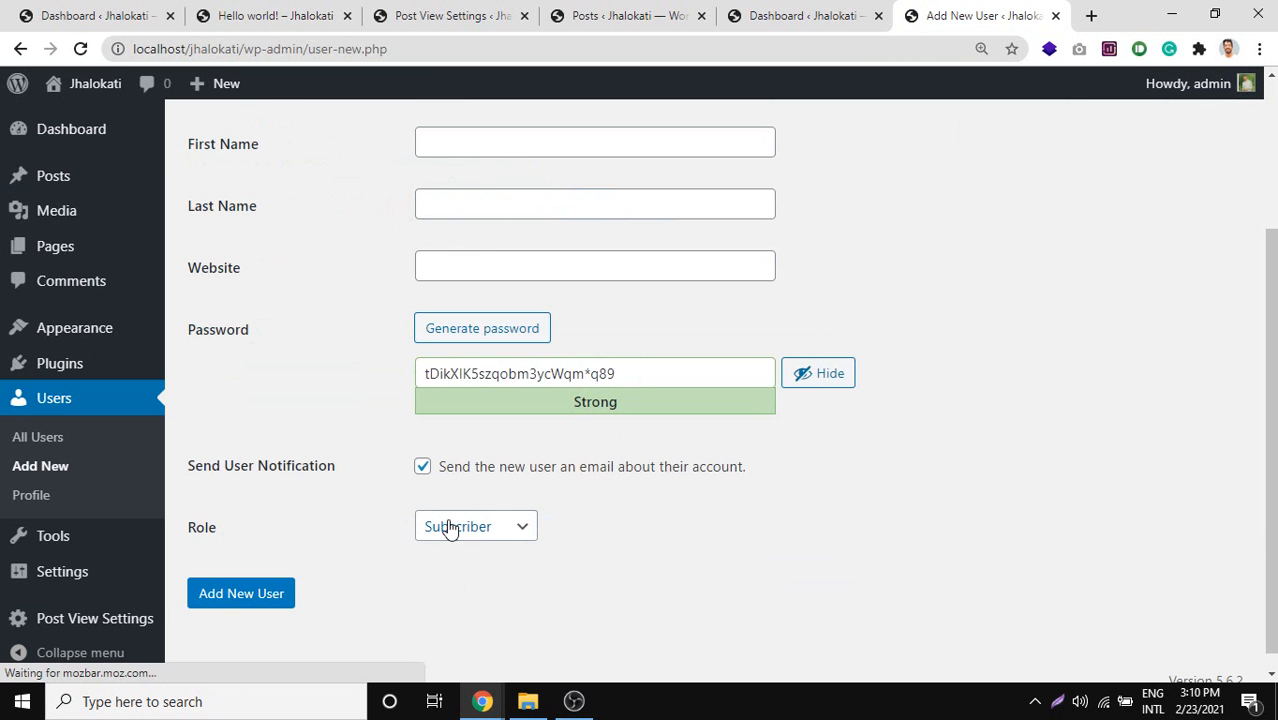
left_click(515, 528)
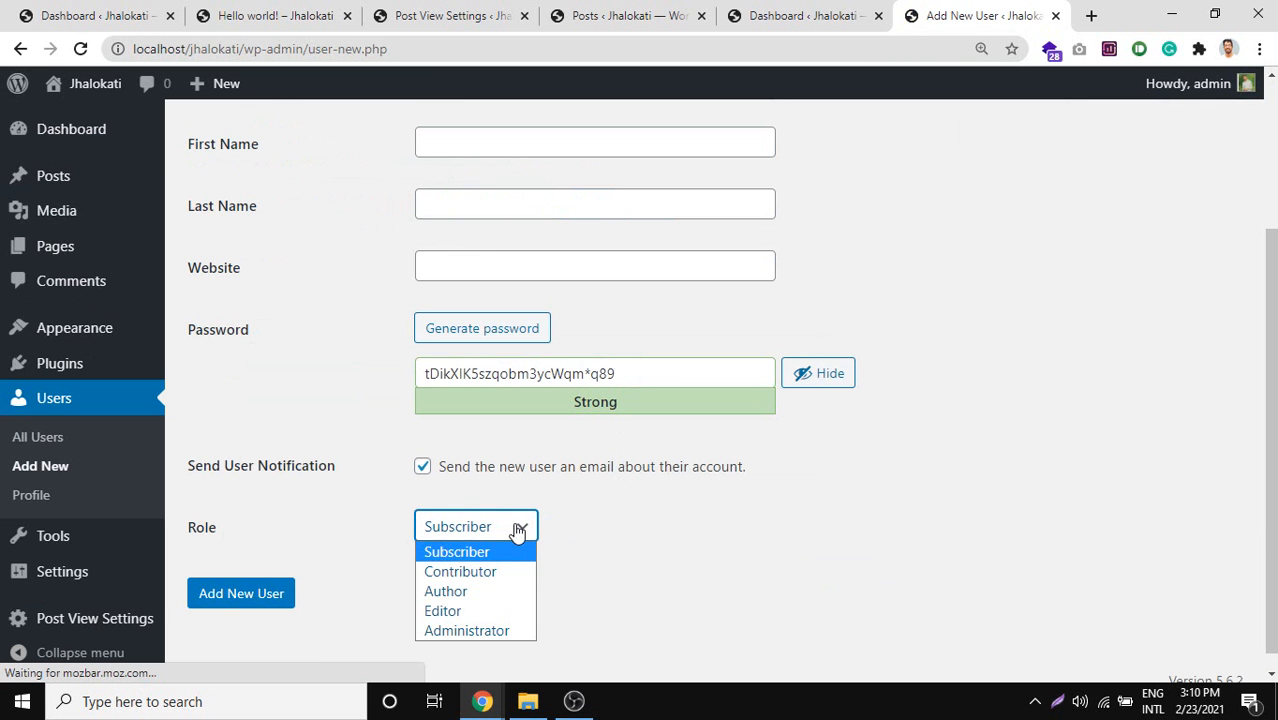
left_click(497, 595)
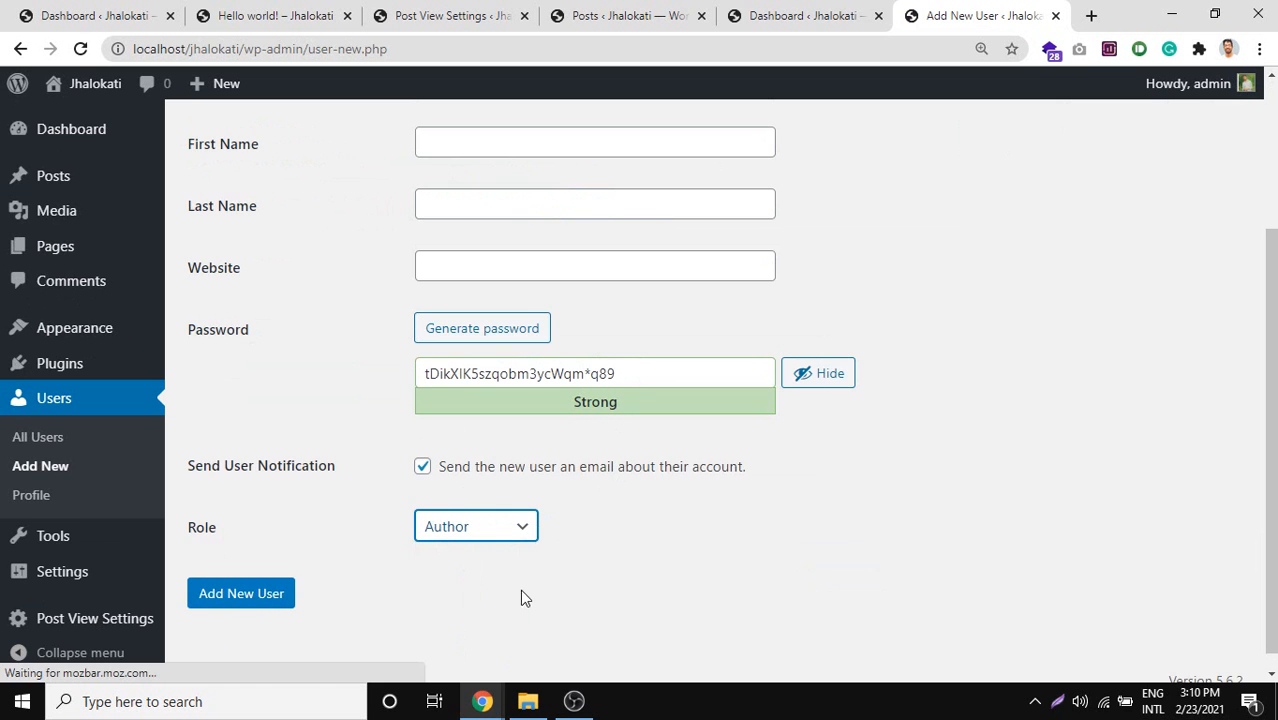
Inspect the generated password and name fields, then scroll to the Add New User button.
scroll(641, 585, "up", 1)
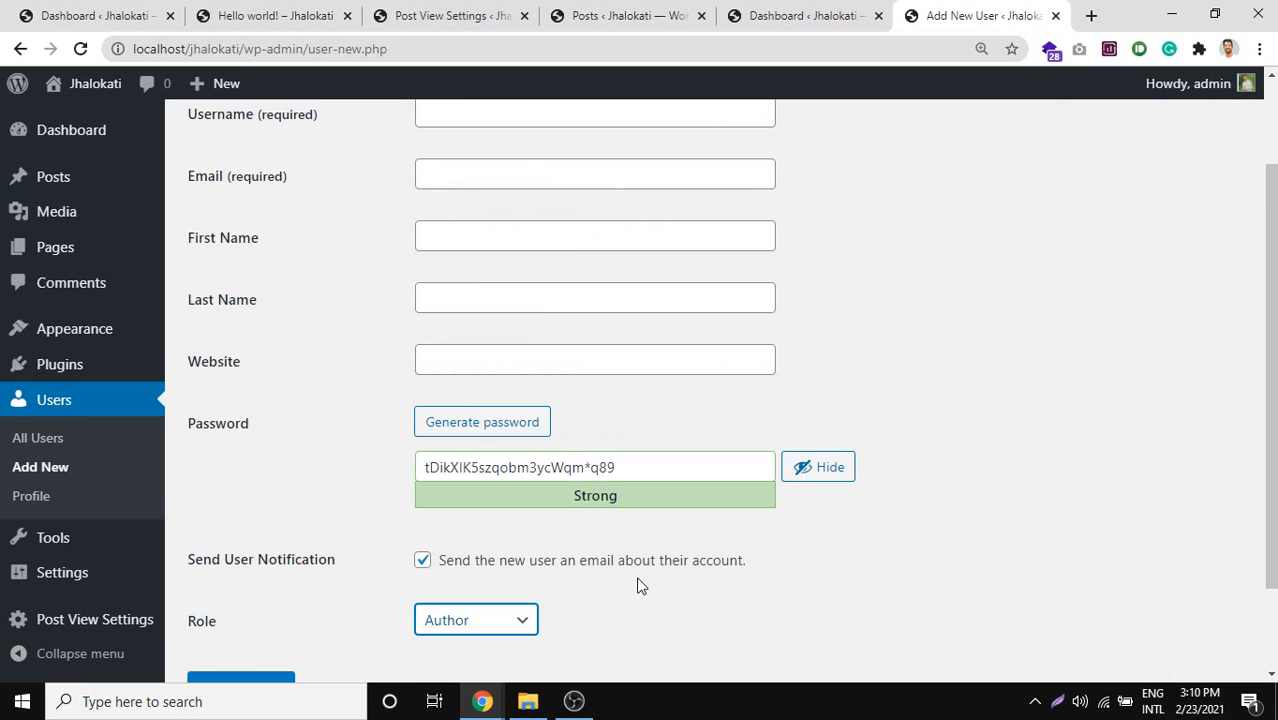
triple_click(503, 467)
scroll(457, 409, "up", 1)
left_click(452, 486)
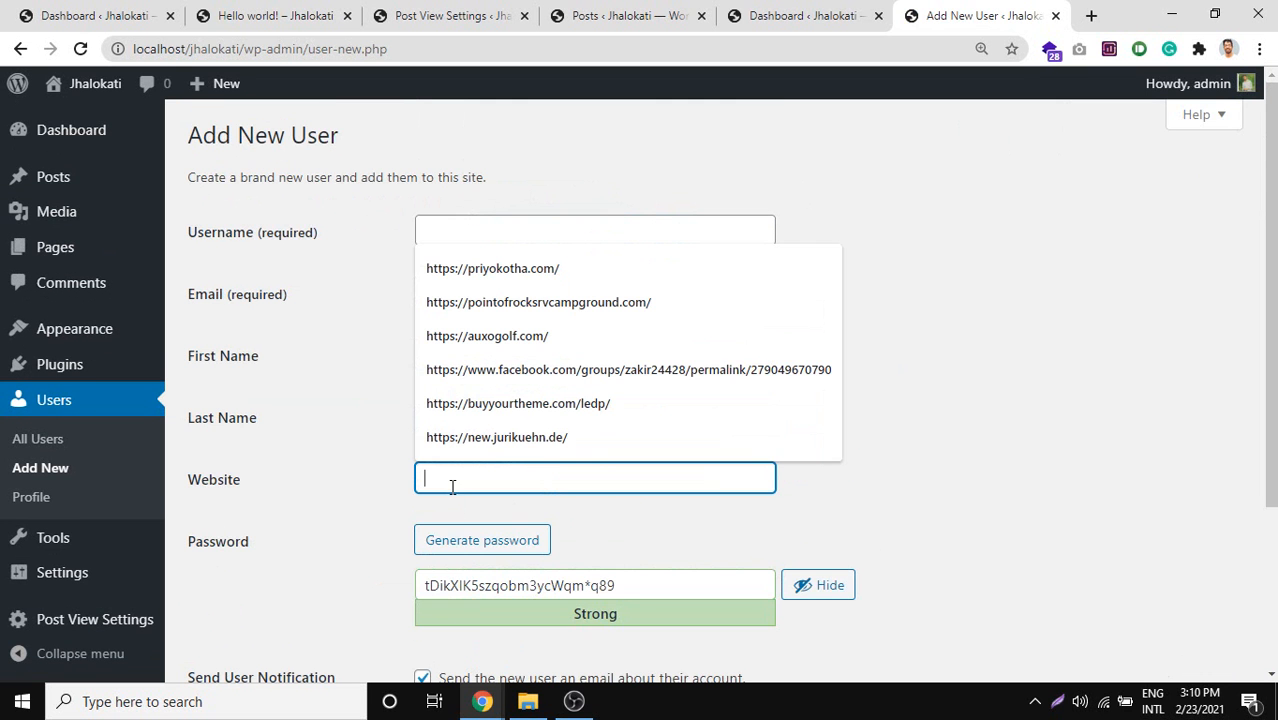
left_click(283, 440)
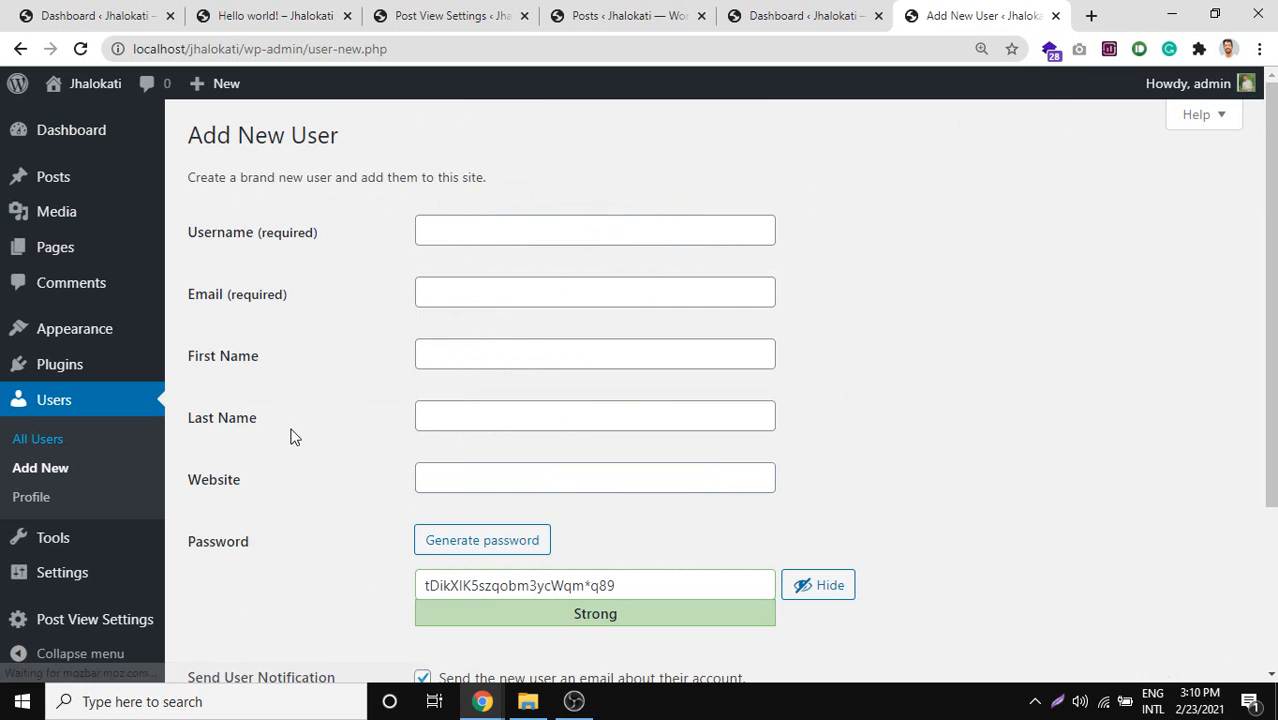
left_click(428, 422)
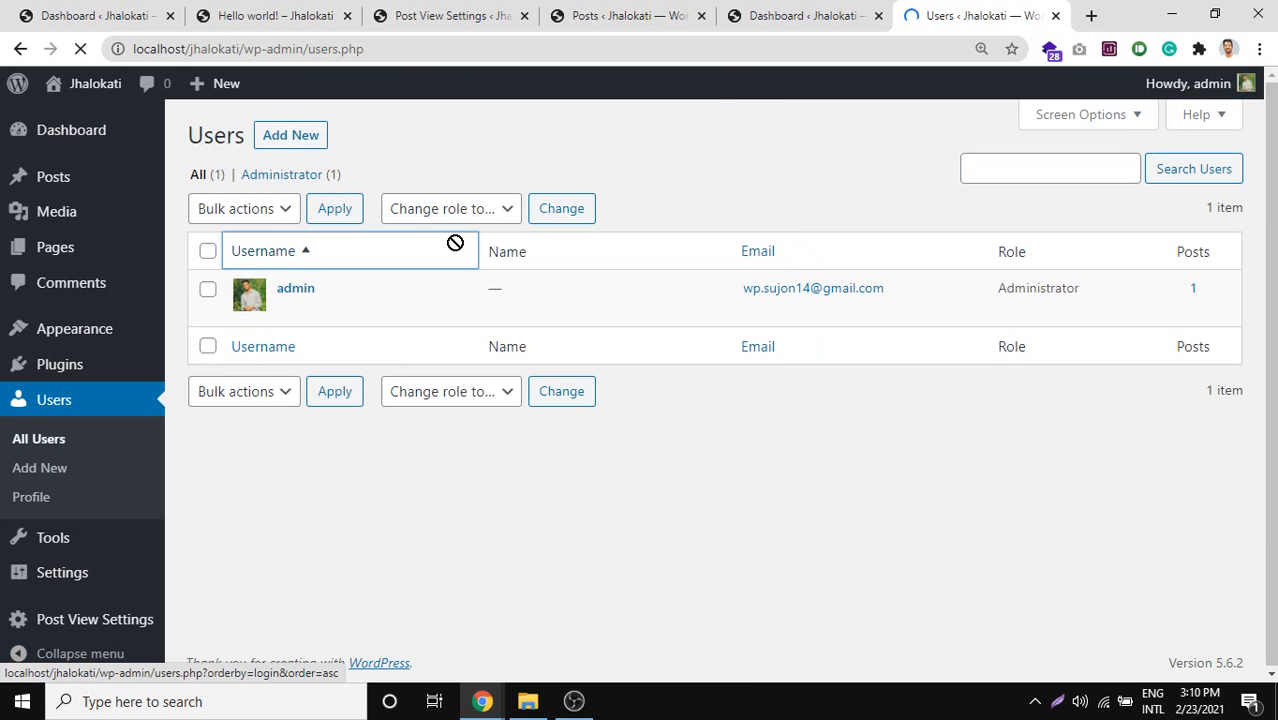
left_click(20, 48)
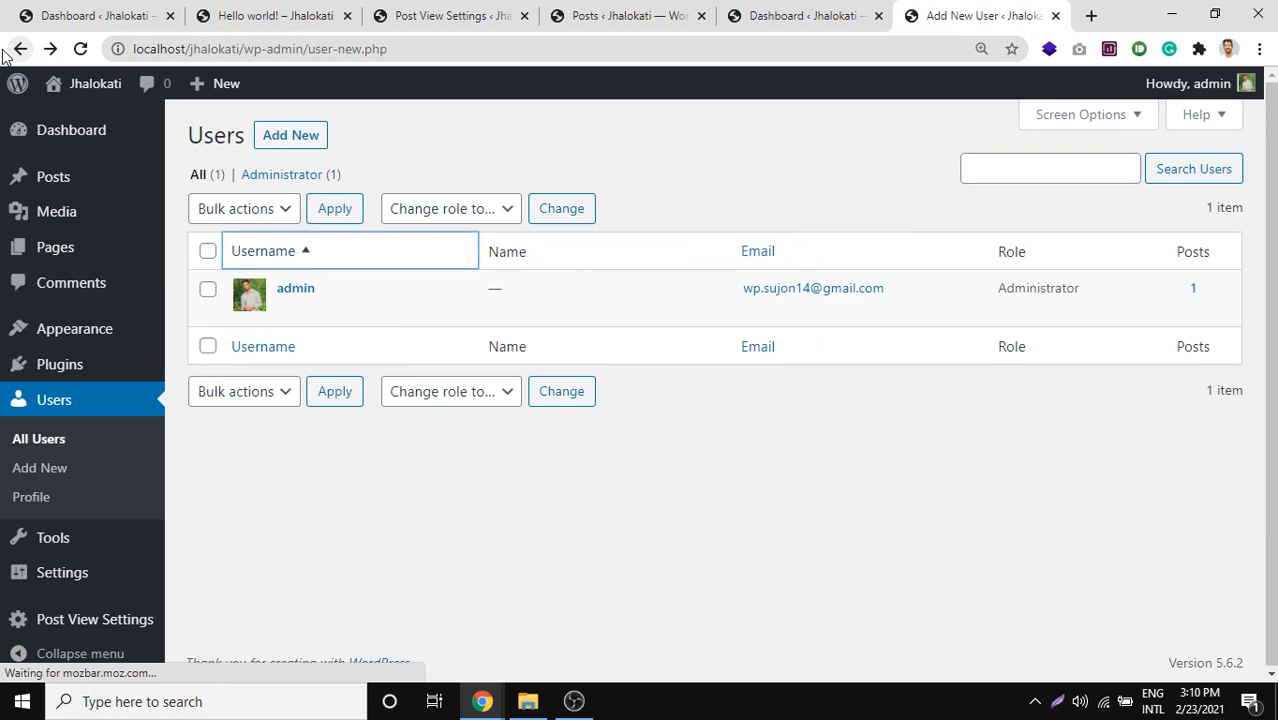
scroll(378, 418, "down", 1)
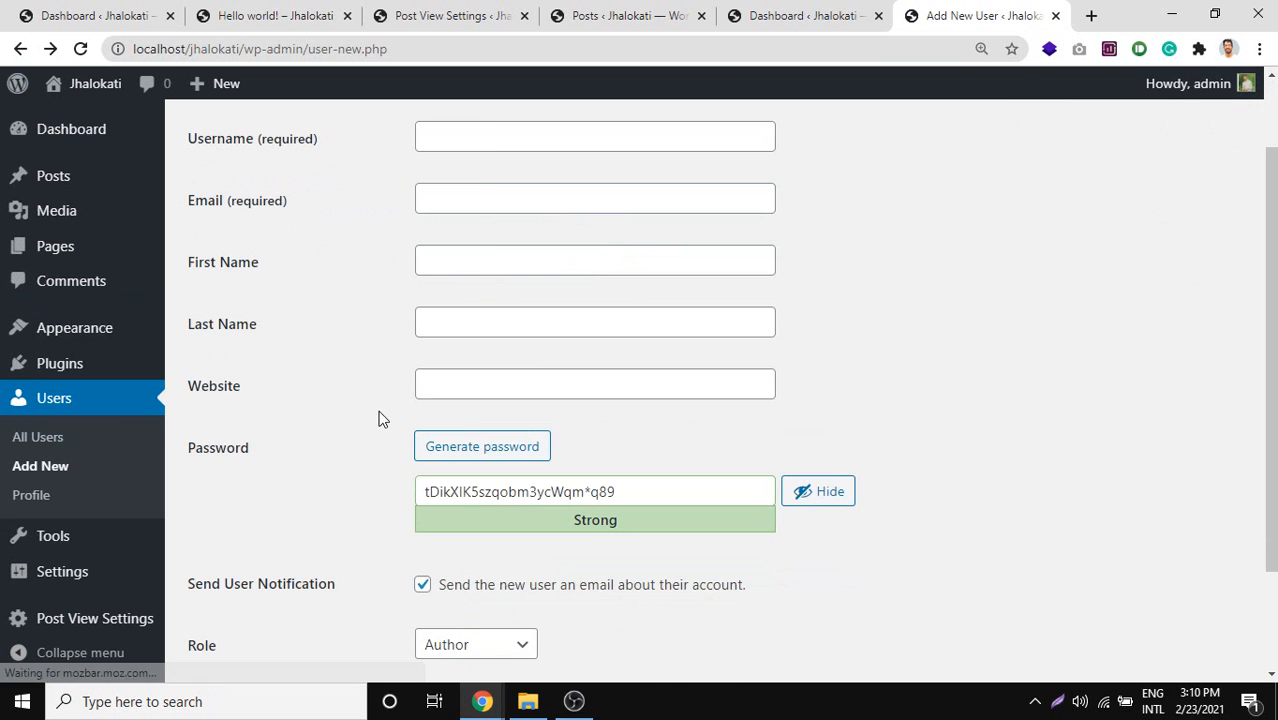
scroll(470, 328, "down", 2)
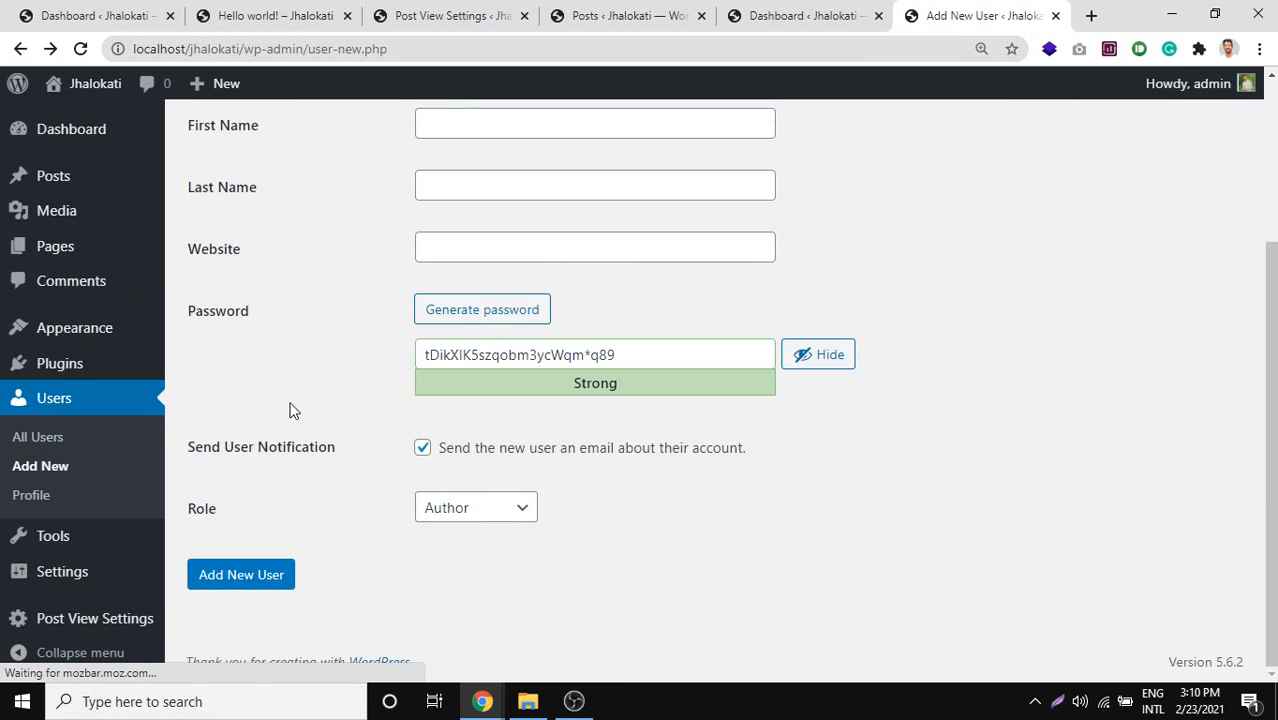
Open your own Profile page and look over its personal options.
left_click(43, 508)
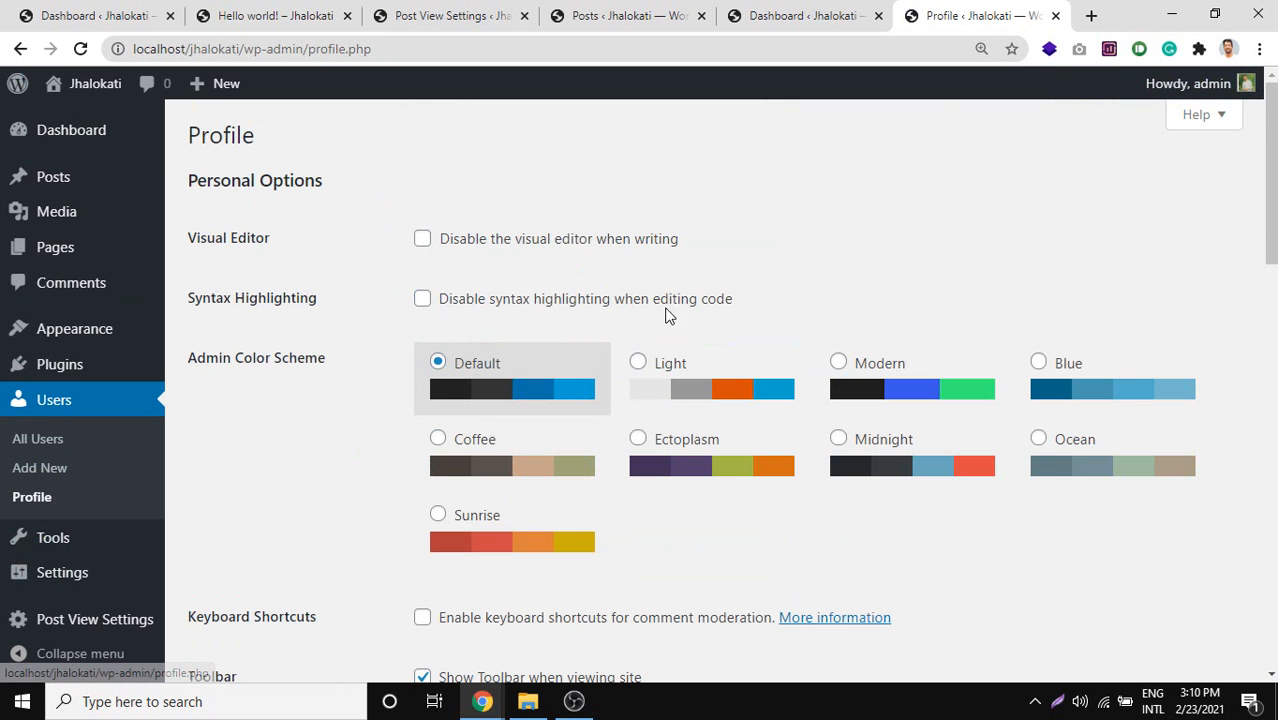
scroll(625, 485, "down", 1)
scroll(520, 495, "up", 1)
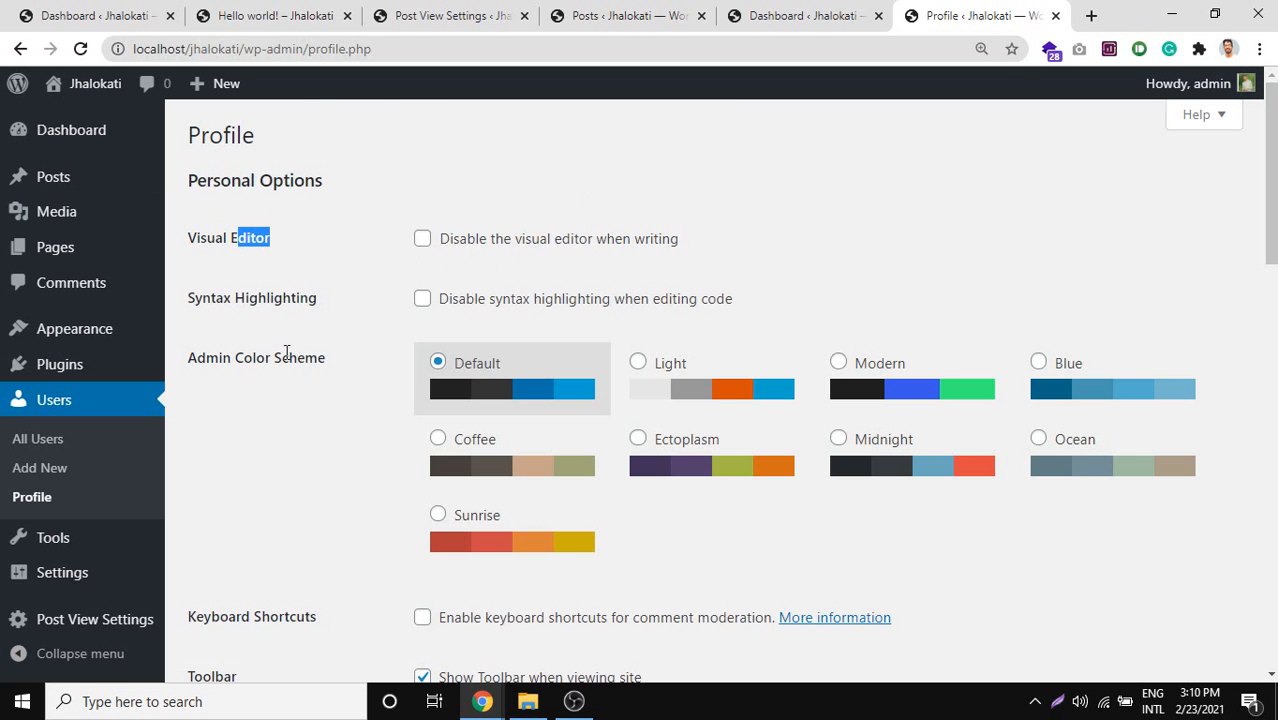
scroll(286, 352, "down", 2)
scroll(222, 288, "up", 1)
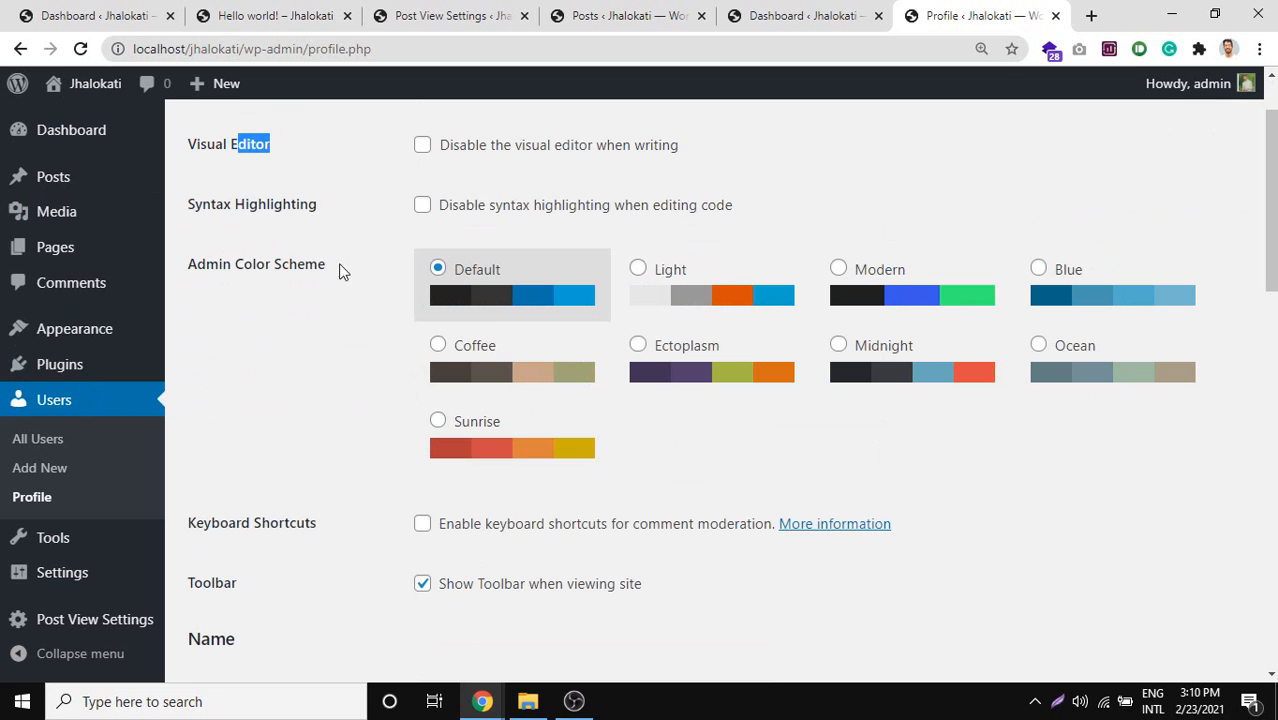
left_click_drag(181, 265, 334, 274)
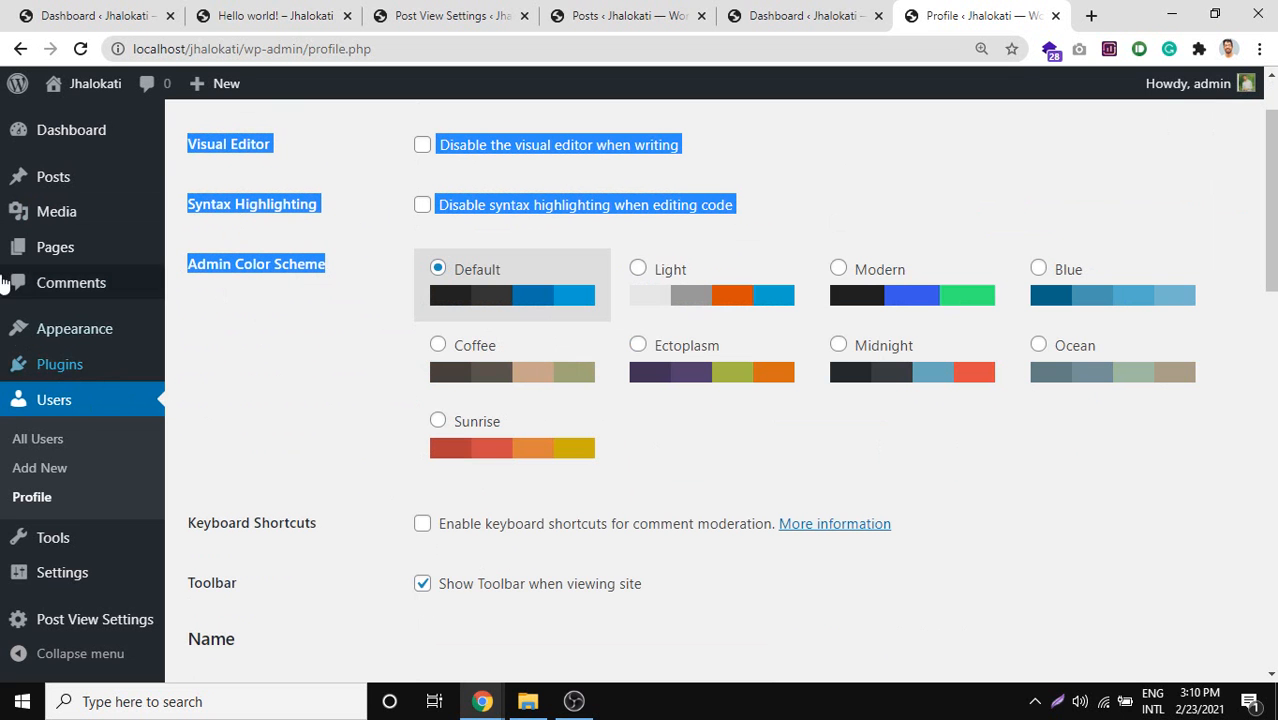
Preview Ectoplasm, Light, Modern, Midnight, Blue, Sunrise and Coffee schemes, settling on Ocean.
left_click(706, 372)
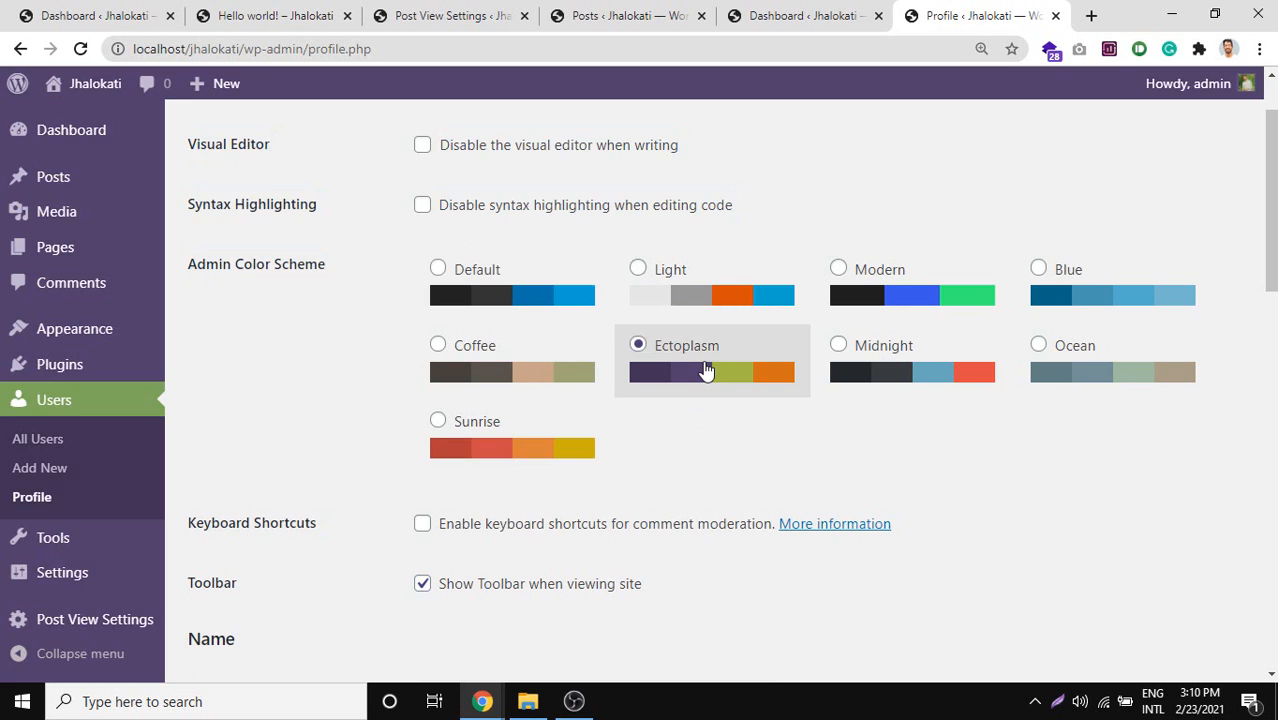
left_click(747, 314)
left_click(886, 306)
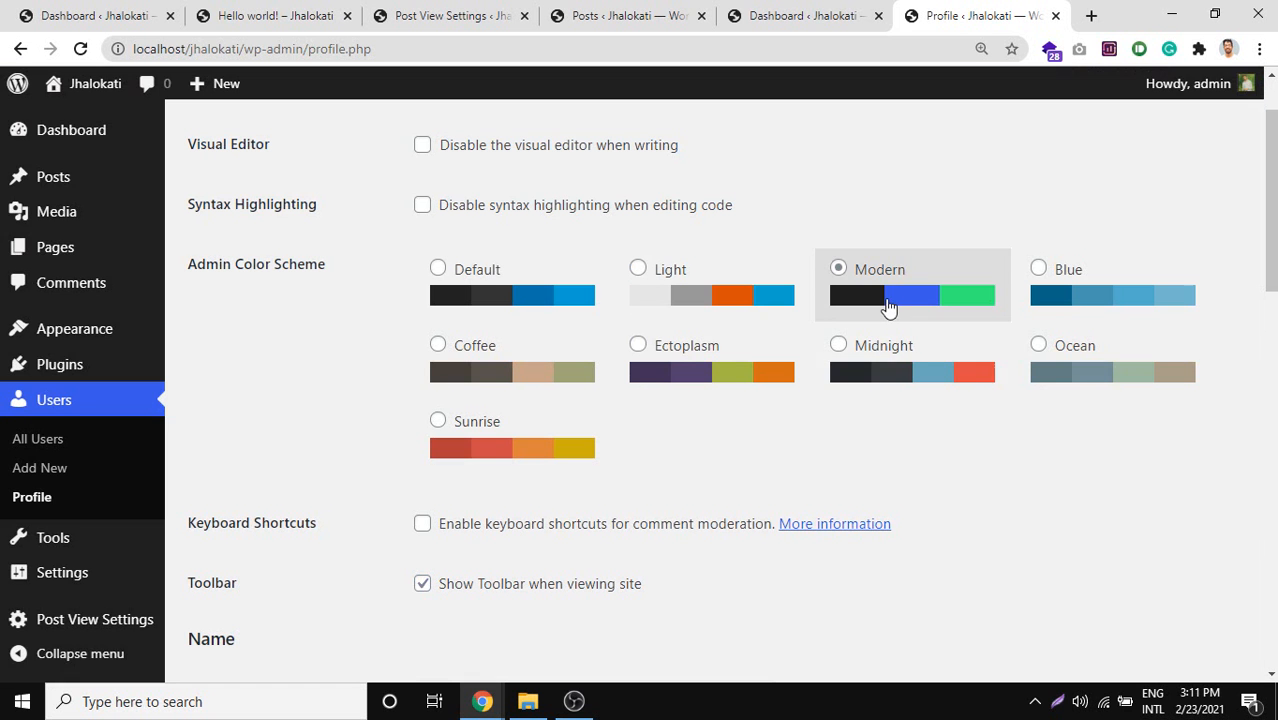
left_click(972, 401)
left_click(1092, 368)
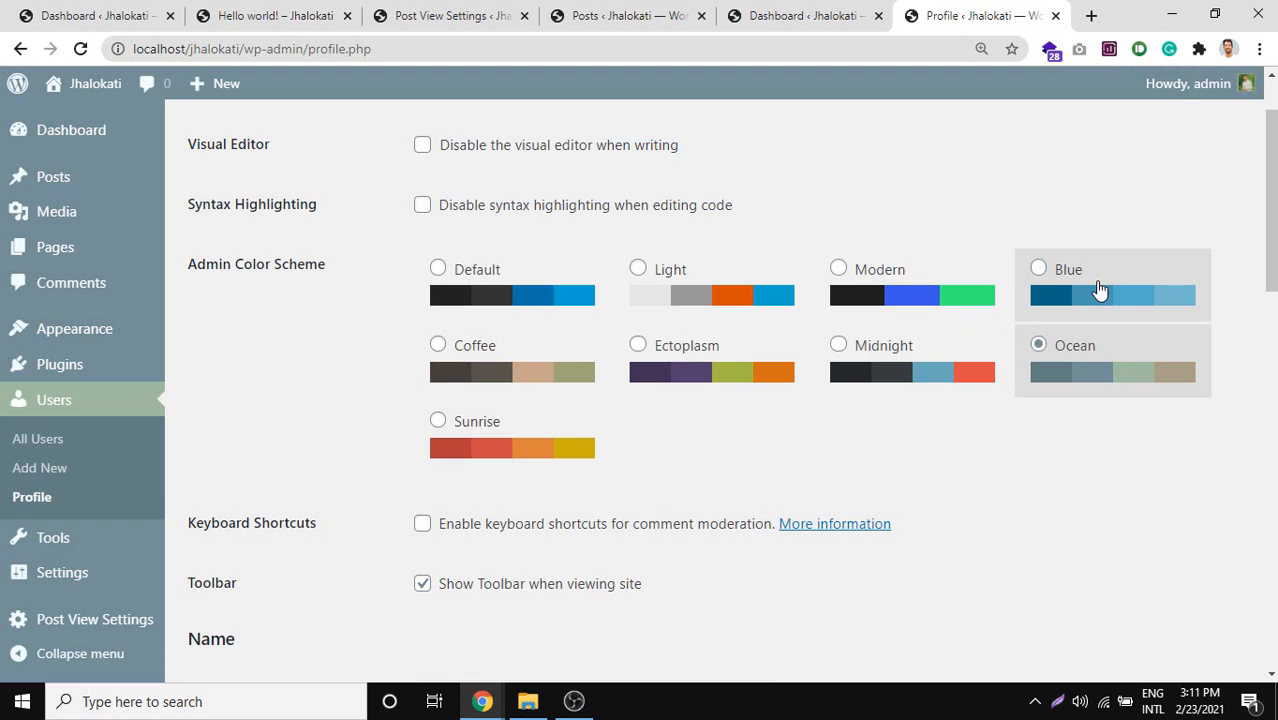
left_click(1100, 290)
left_click(558, 449)
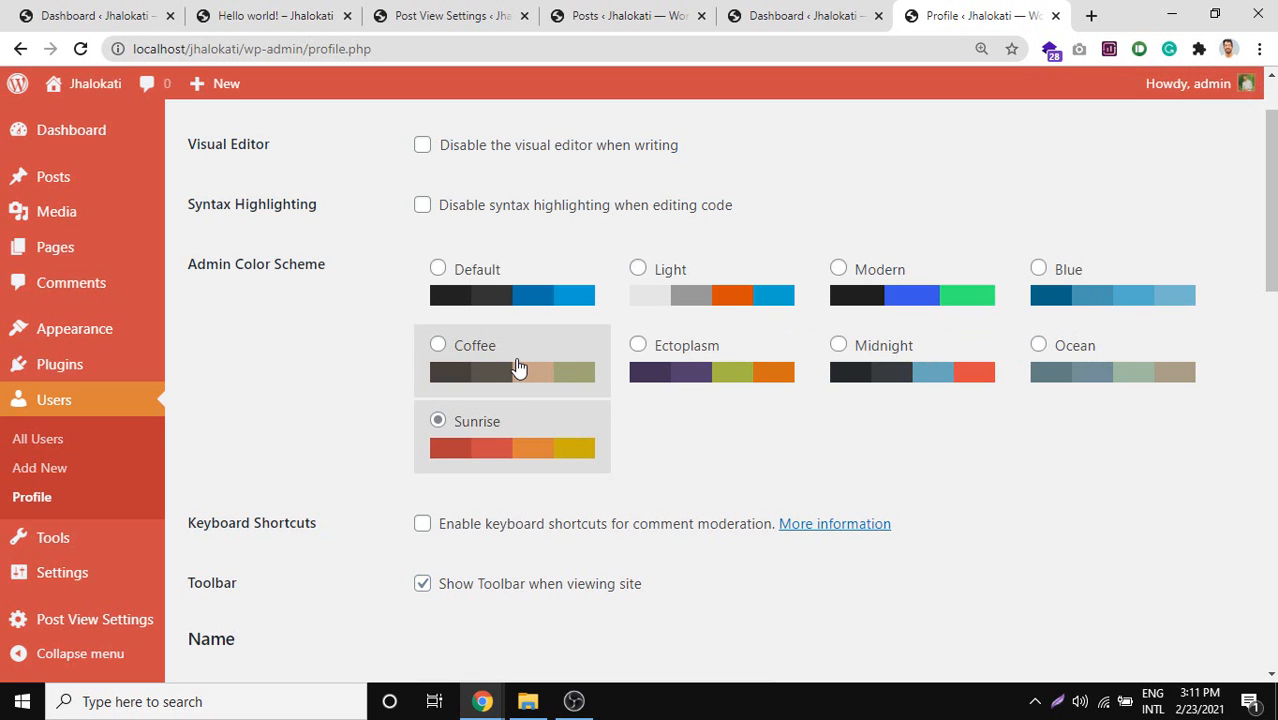
left_click(521, 371)
left_click(715, 368)
left_click(880, 360)
left_click(887, 315)
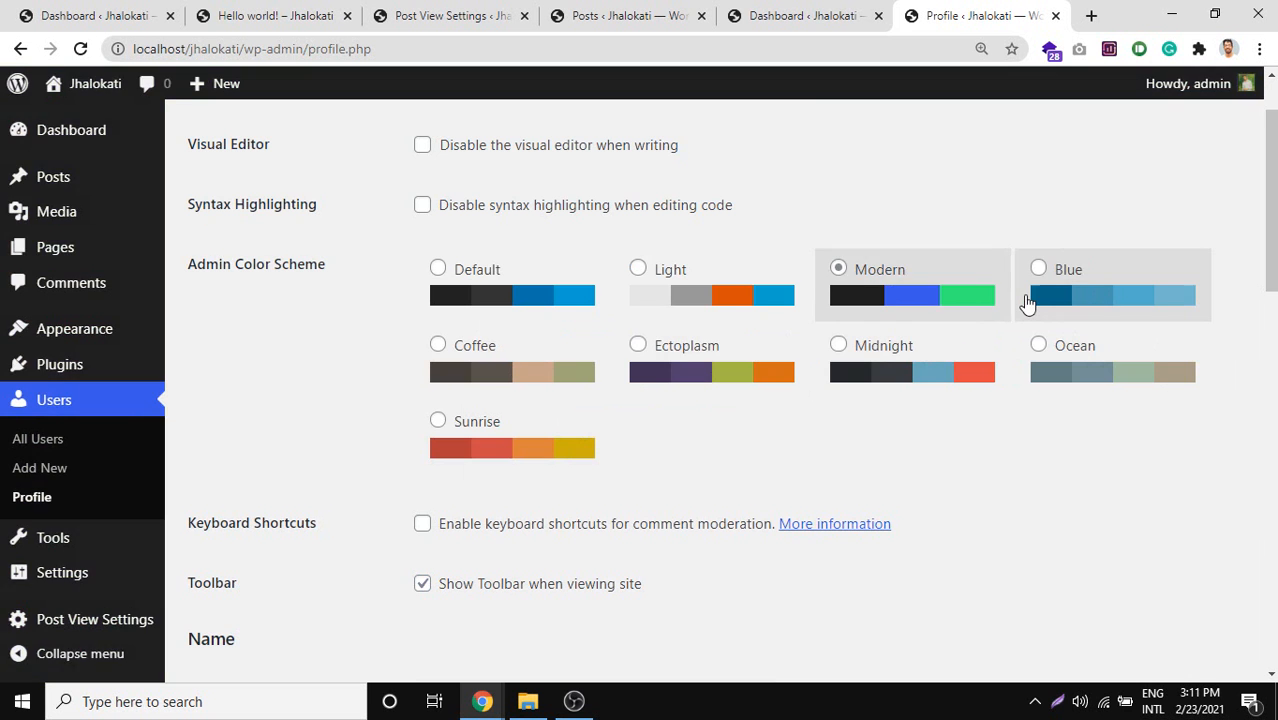
left_click(1030, 305)
left_click(1037, 368)
scroll(755, 528, "down", 2)
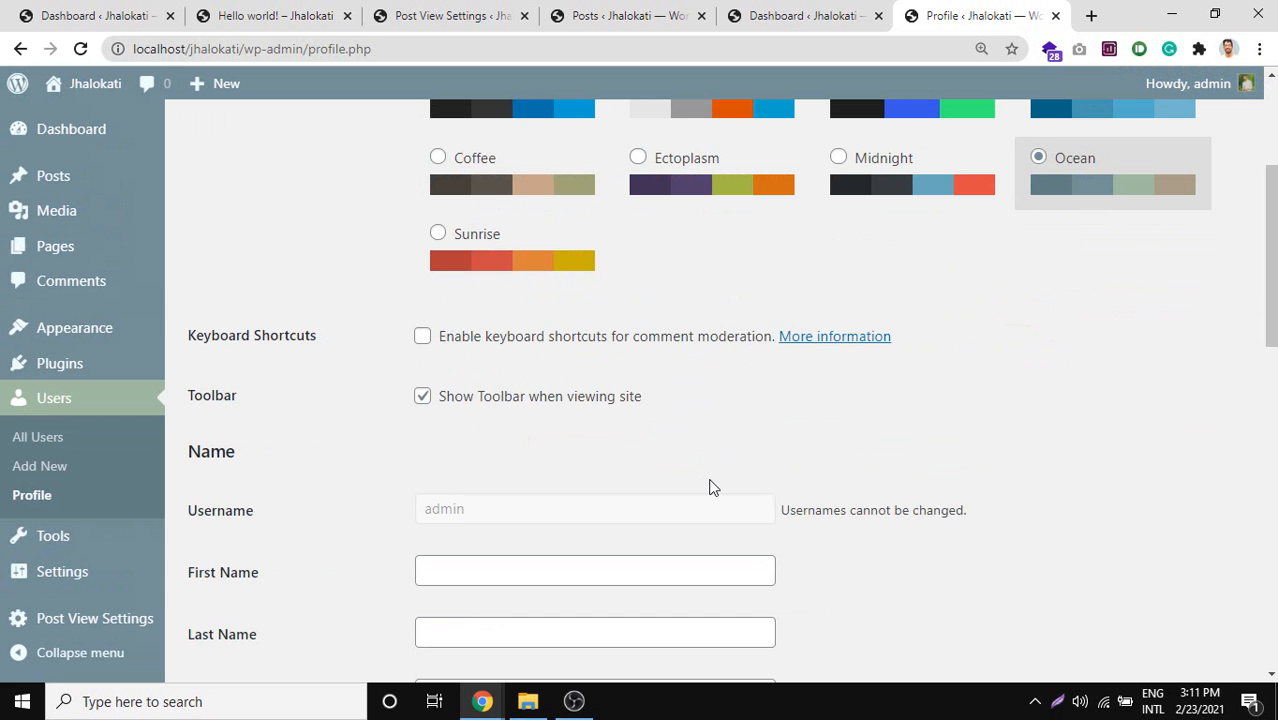
scroll(712, 487, "down", 1)
scroll(492, 412, "up", 2)
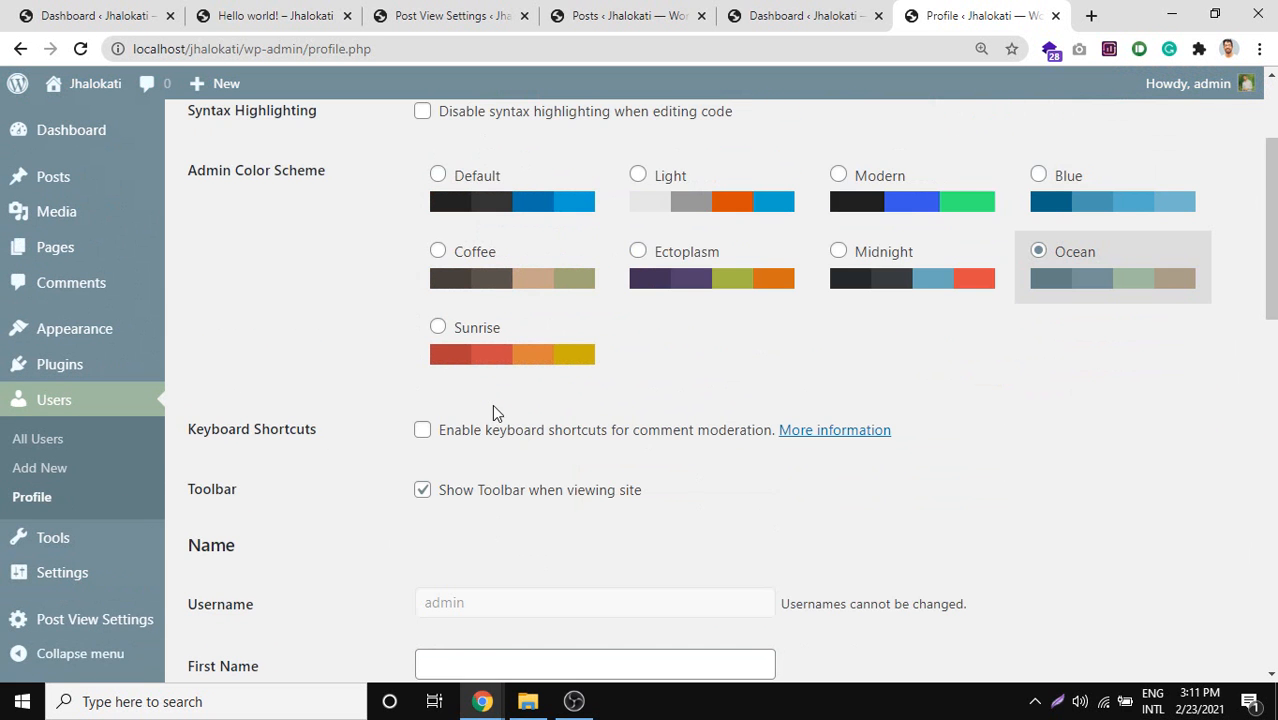
Untick Show Toolbar when viewing site and open the public site in a new tab.
left_click(478, 502)
middle_click(78, 119)
left_click(995, 12)
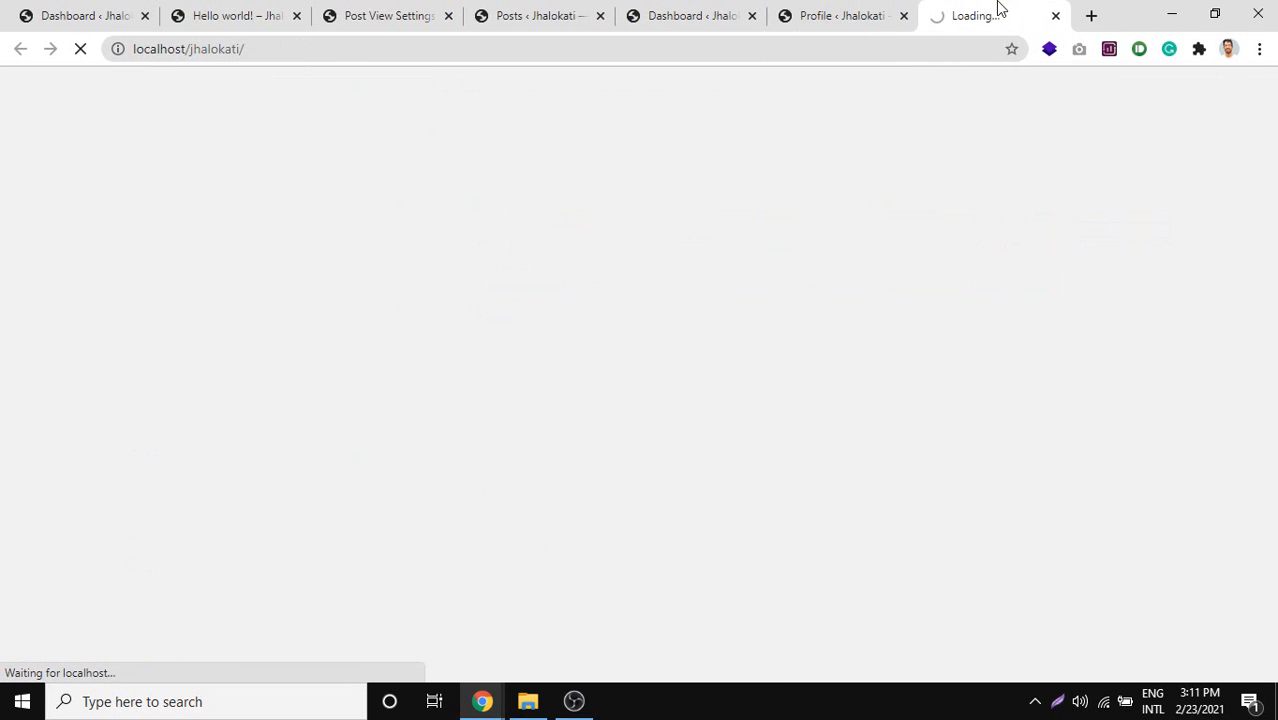
key("Print")
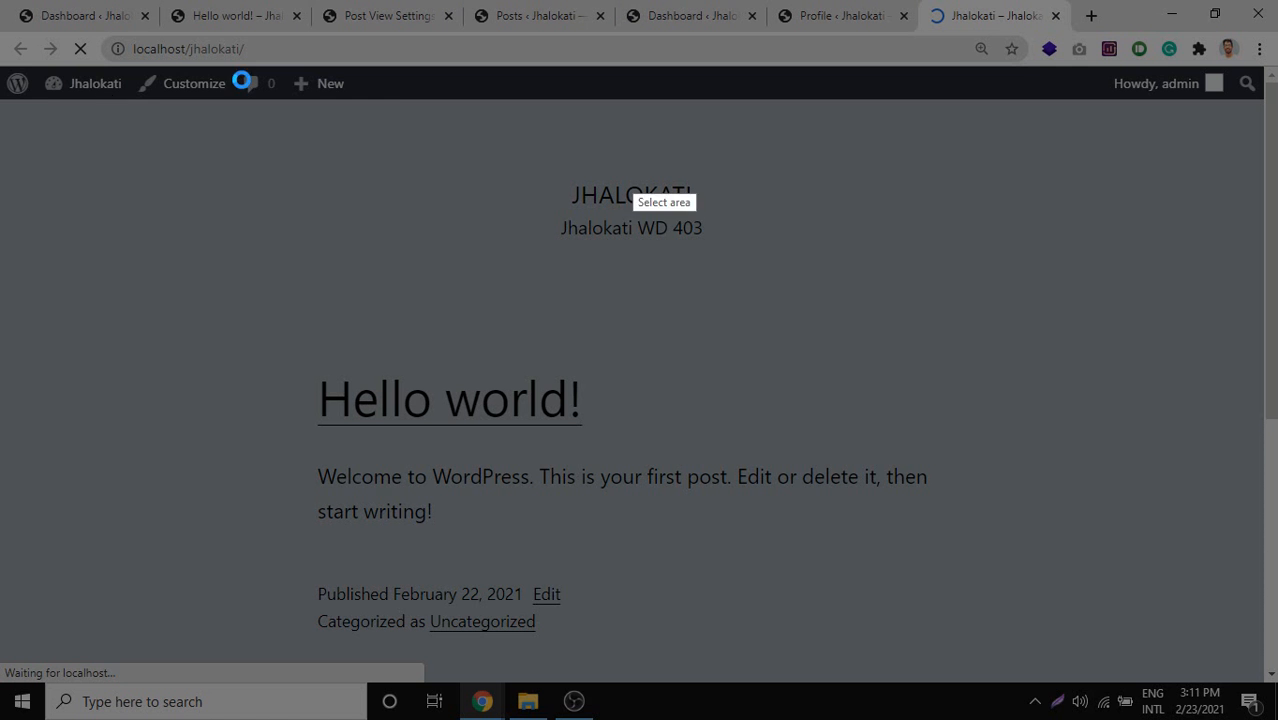
left_click_drag(3, 68, 1273, 111)
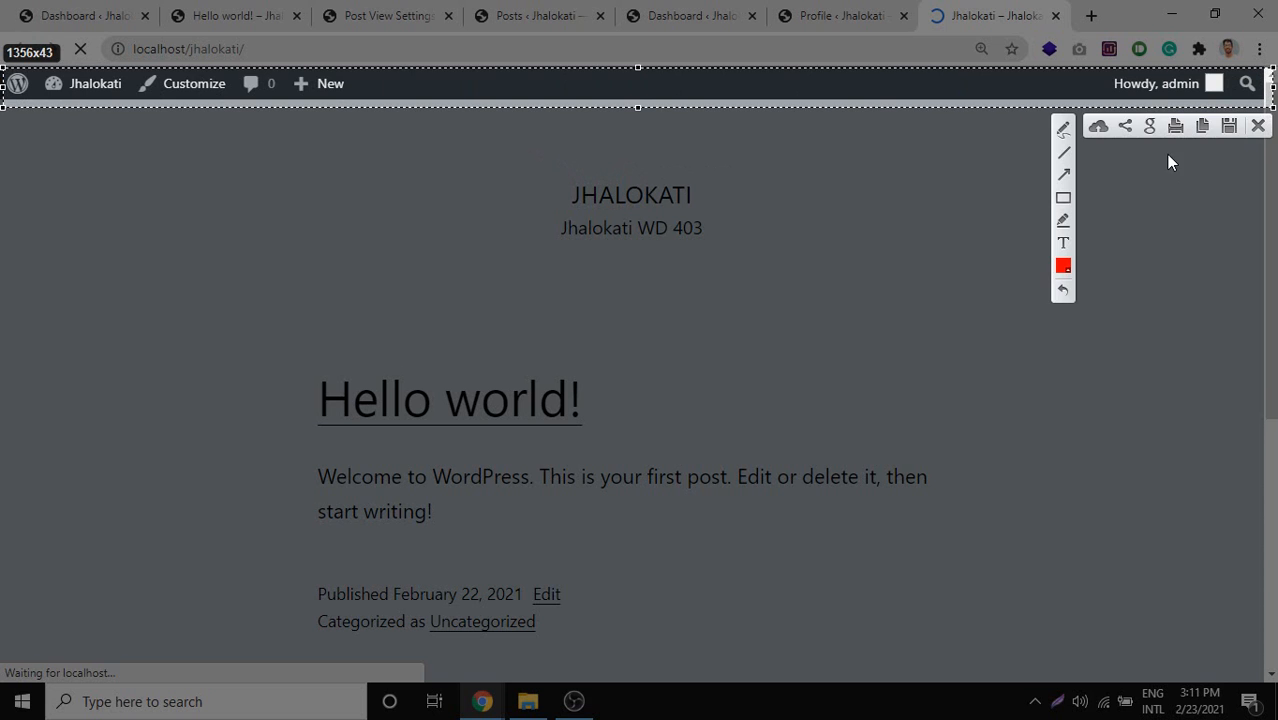
key("ctrl+c")
Save the profile changes with Update Profile.
left_click(848, 12)
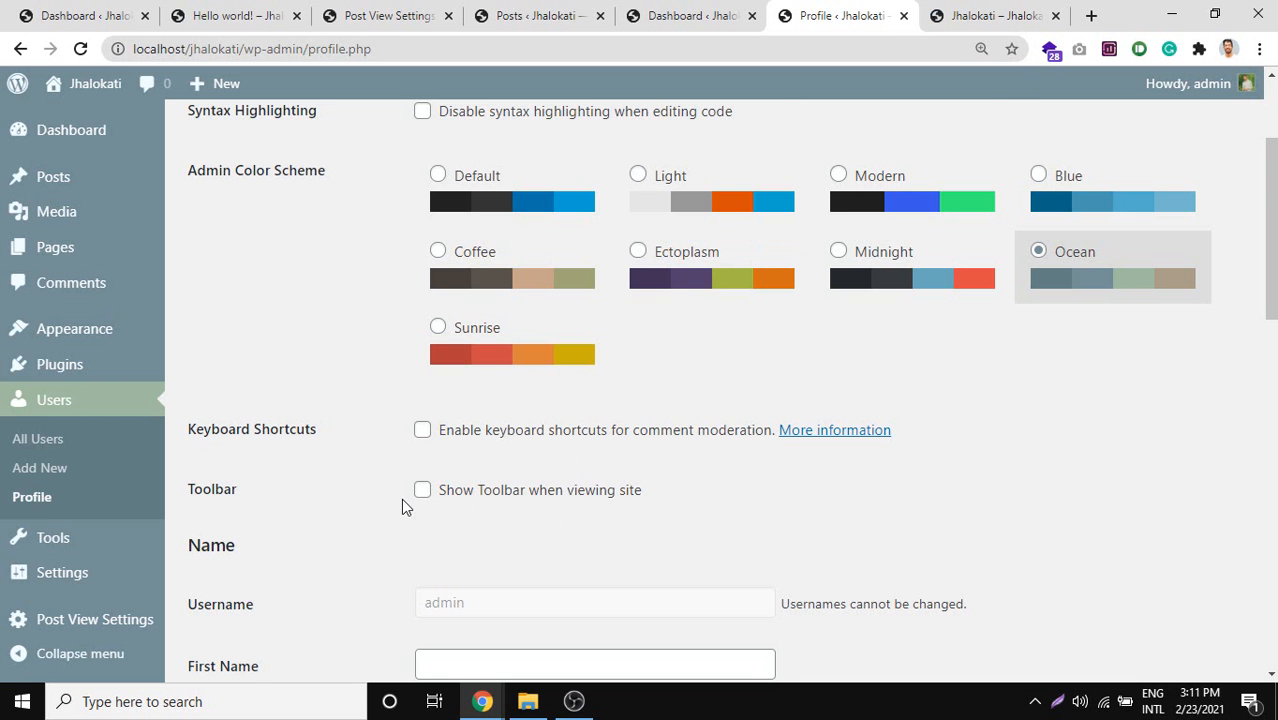
scroll(405, 498, "down", 3)
scroll(422, 413, "down", 7)
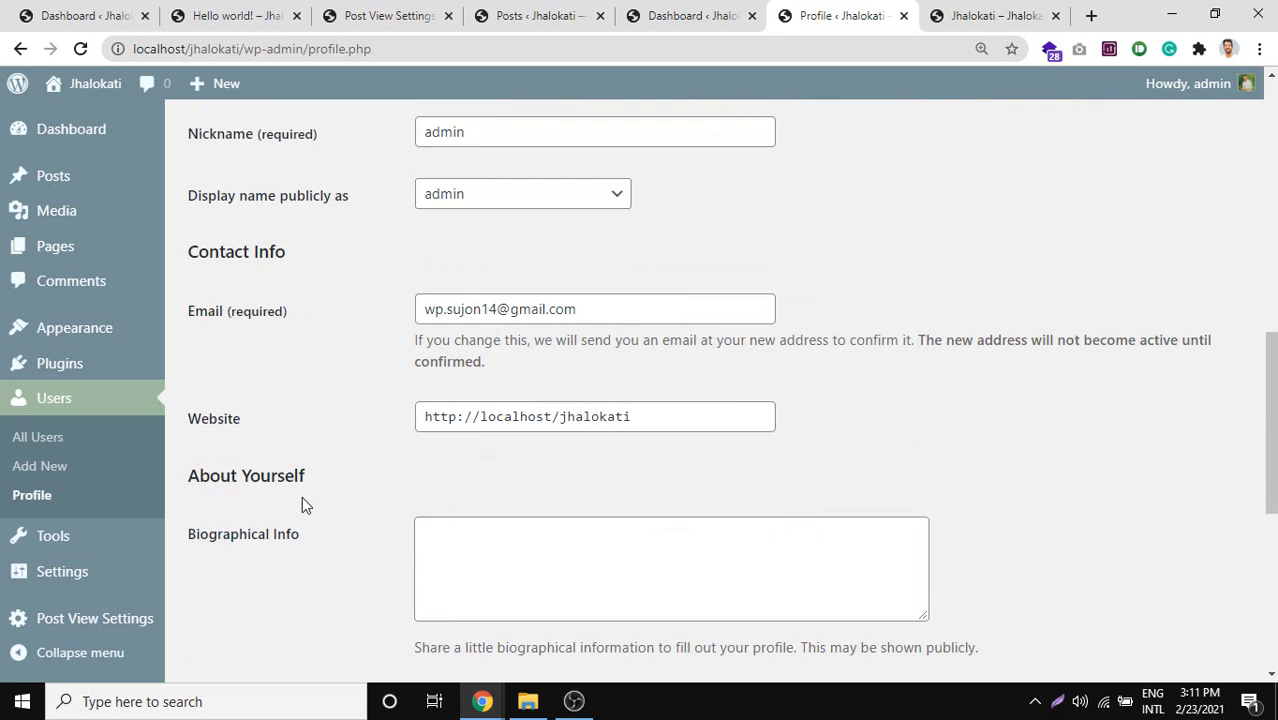
scroll(305, 505, "down", 5)
left_click(272, 578)
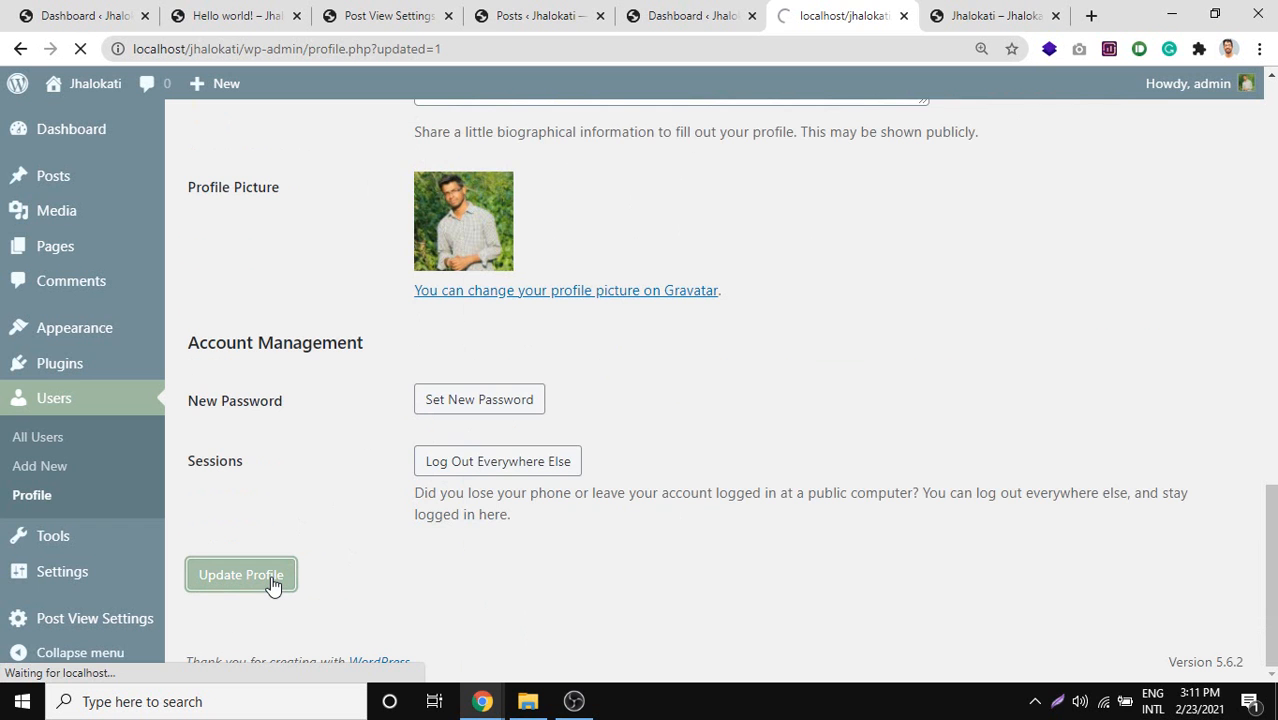
Reload the front page to confirm the toolbar is gone, then return to Profile.
left_click(1022, 28)
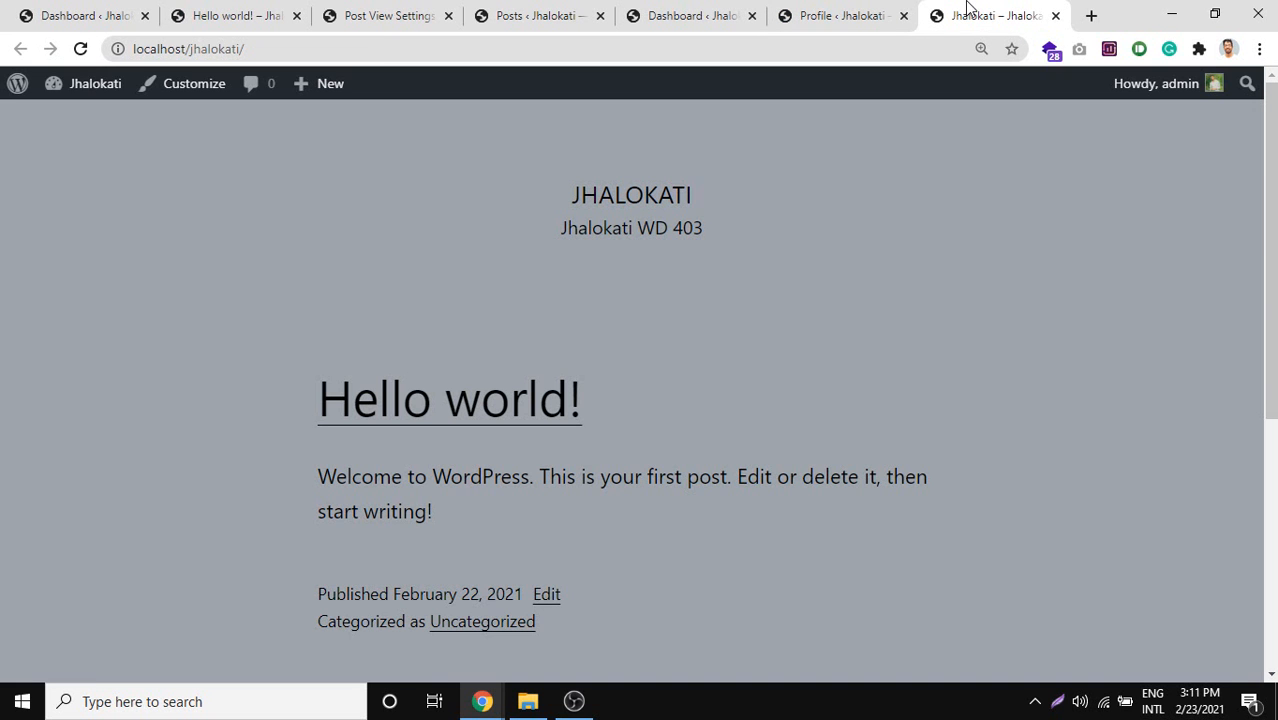
left_click(82, 50)
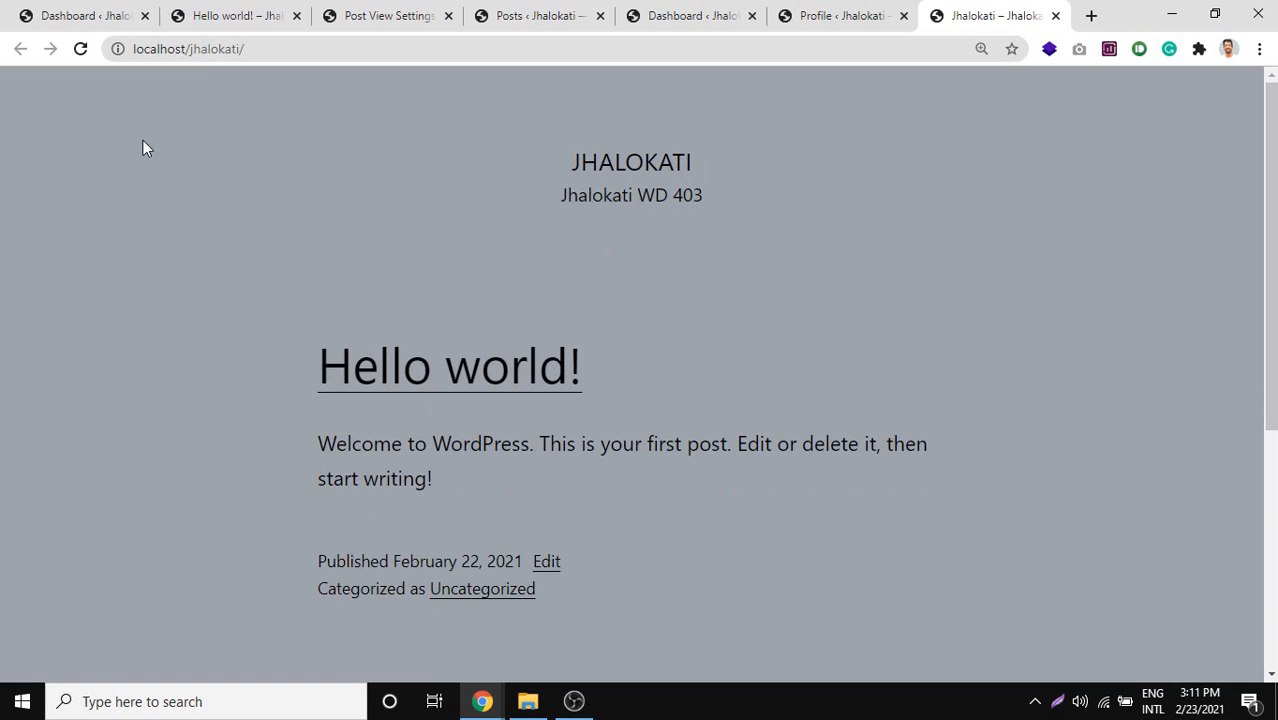
left_click(874, 14)
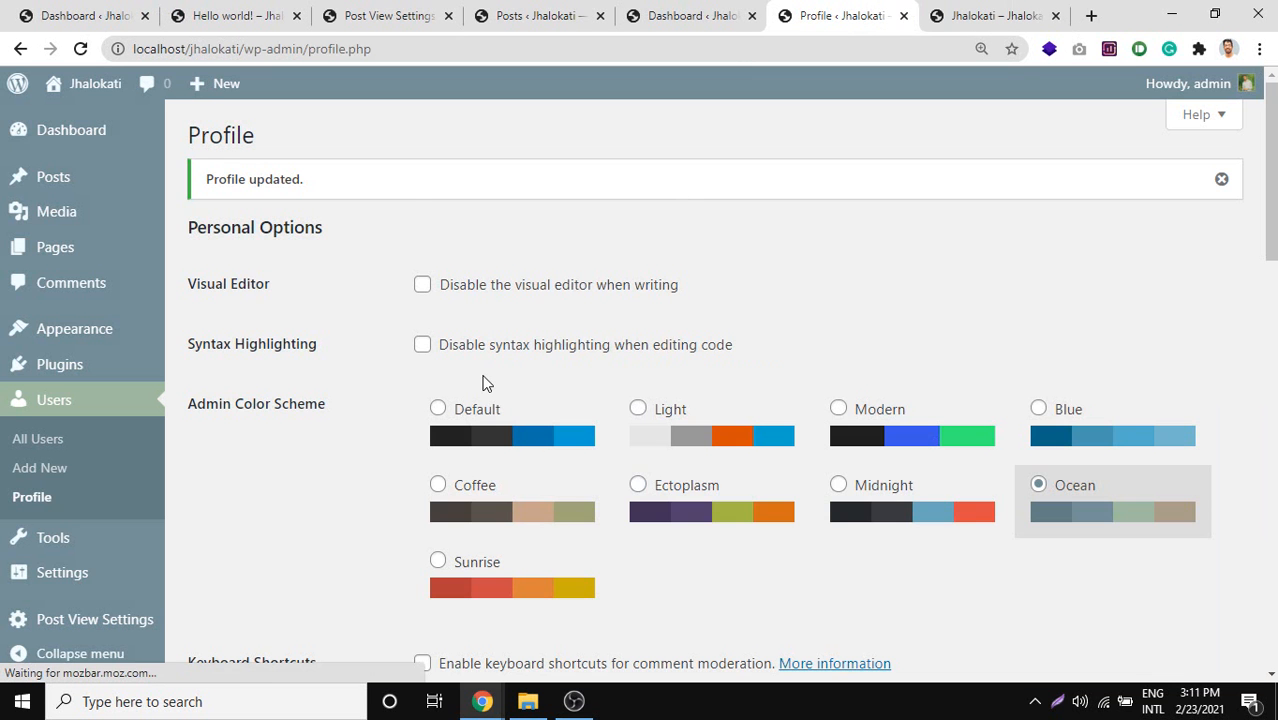
scroll(484, 385, "down", 1)
Choose the Default colour scheme and turn Show Toolbar when viewing site back on.
left_click(516, 343)
scroll(465, 396, "down", 8)
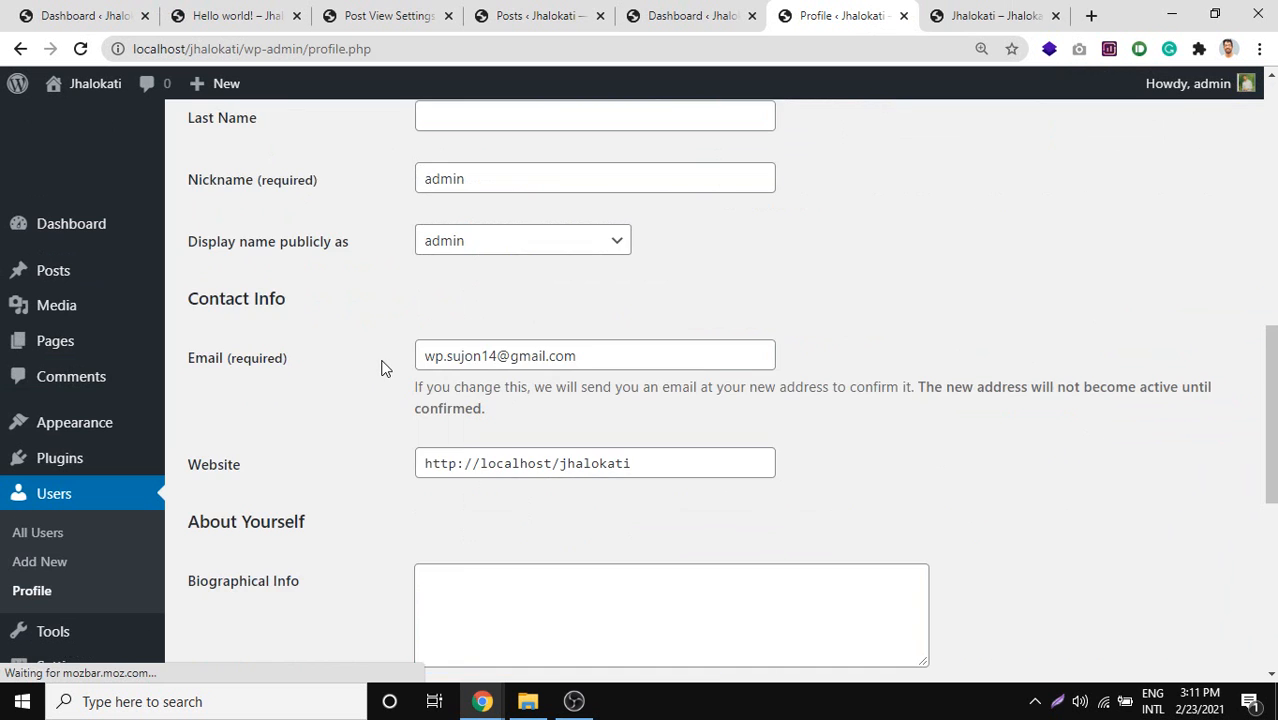
scroll(446, 372, "up", 4)
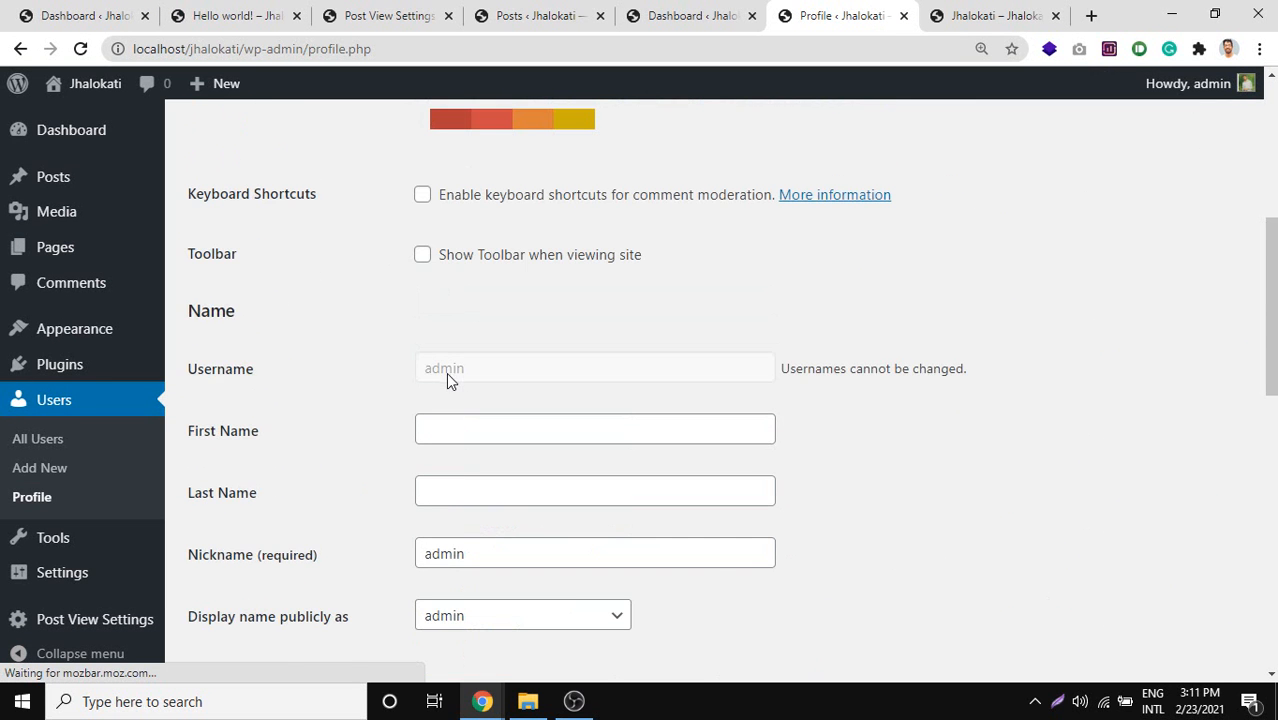
scroll(476, 269, "down", 1)
left_click(490, 168)
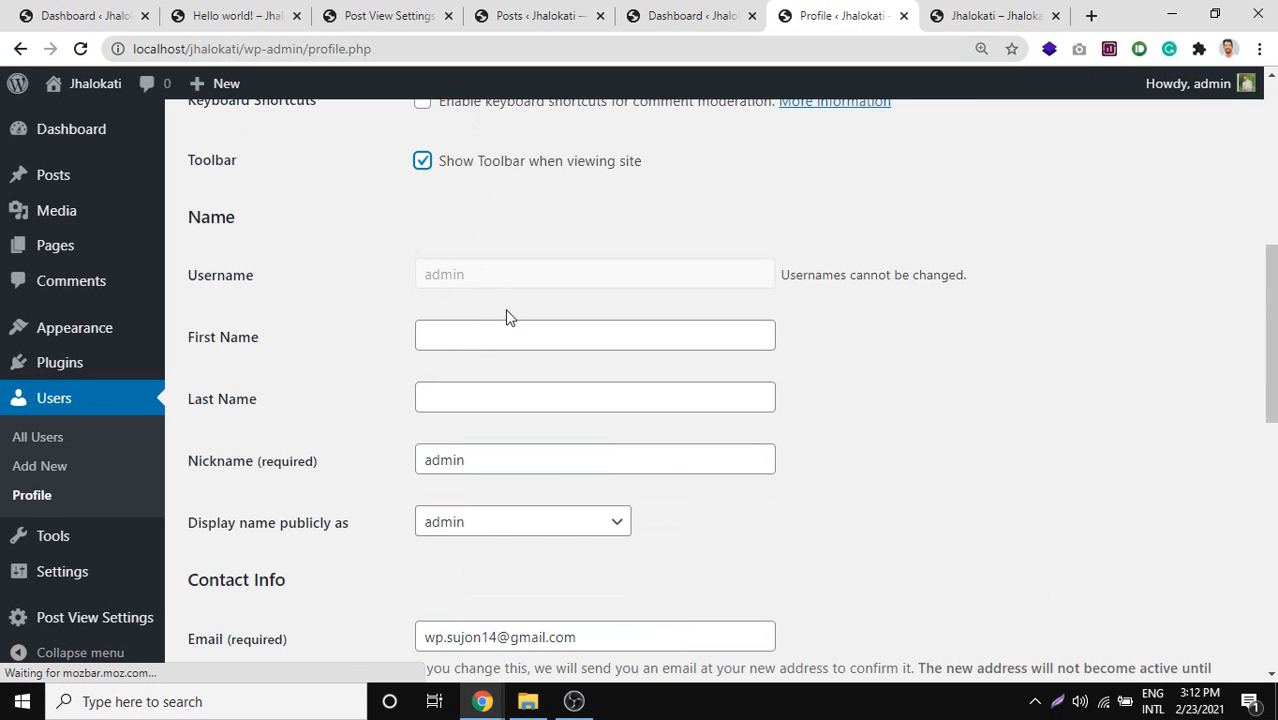
scroll(457, 320, "down", 2)
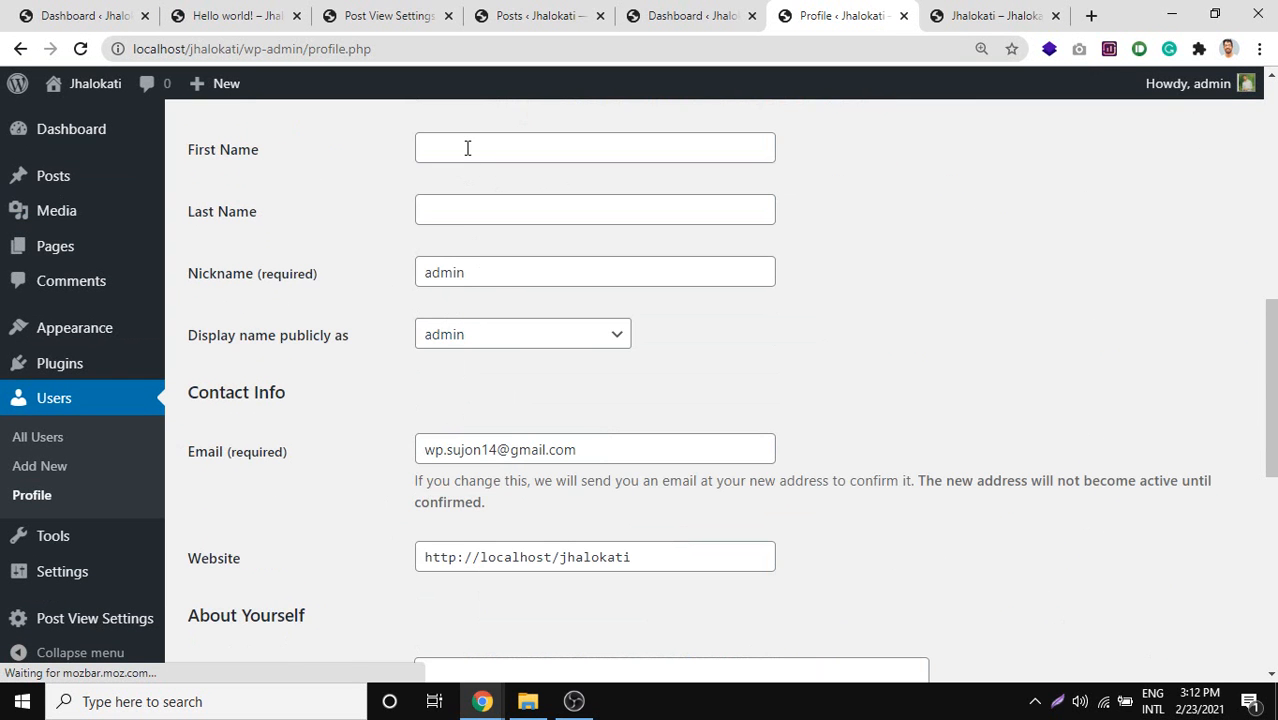
scroll(195, 325, "down", 2)
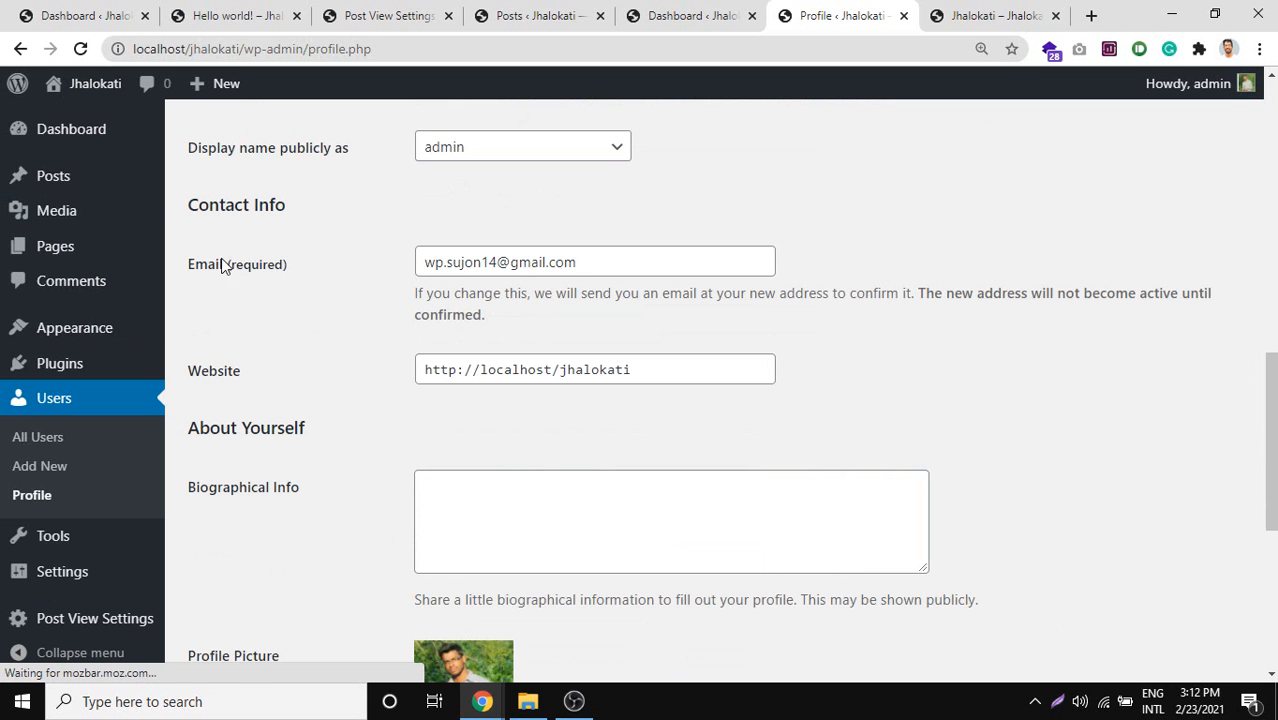
left_click(465, 148)
Enter the admin's first name and last name in the profile fields.
scroll(722, 295, "up", 3)
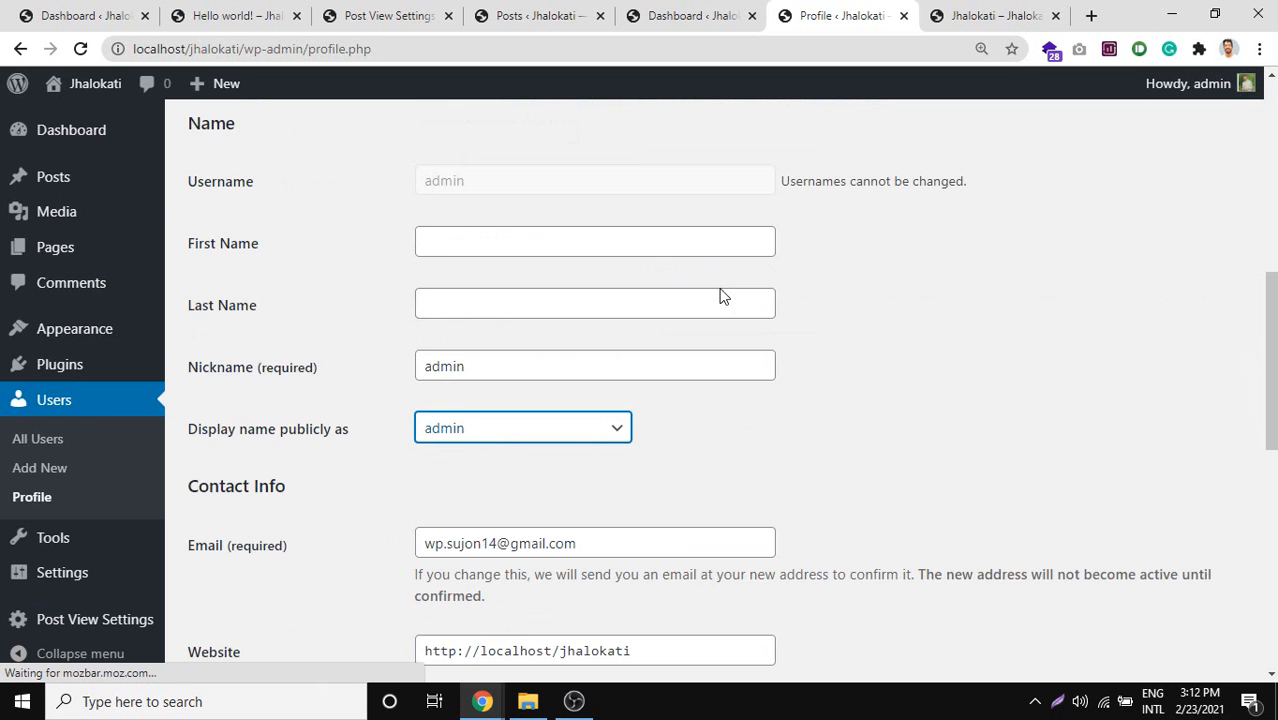
left_click(446, 243)
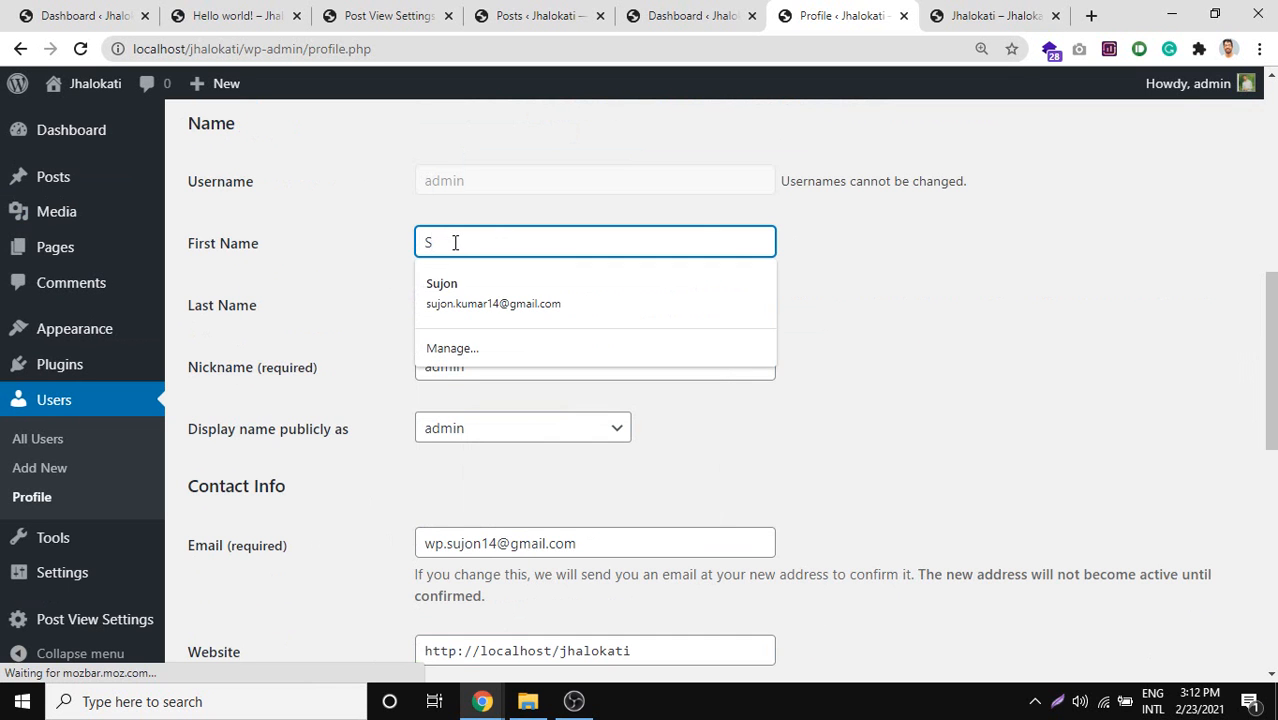
left_click(340, 287)
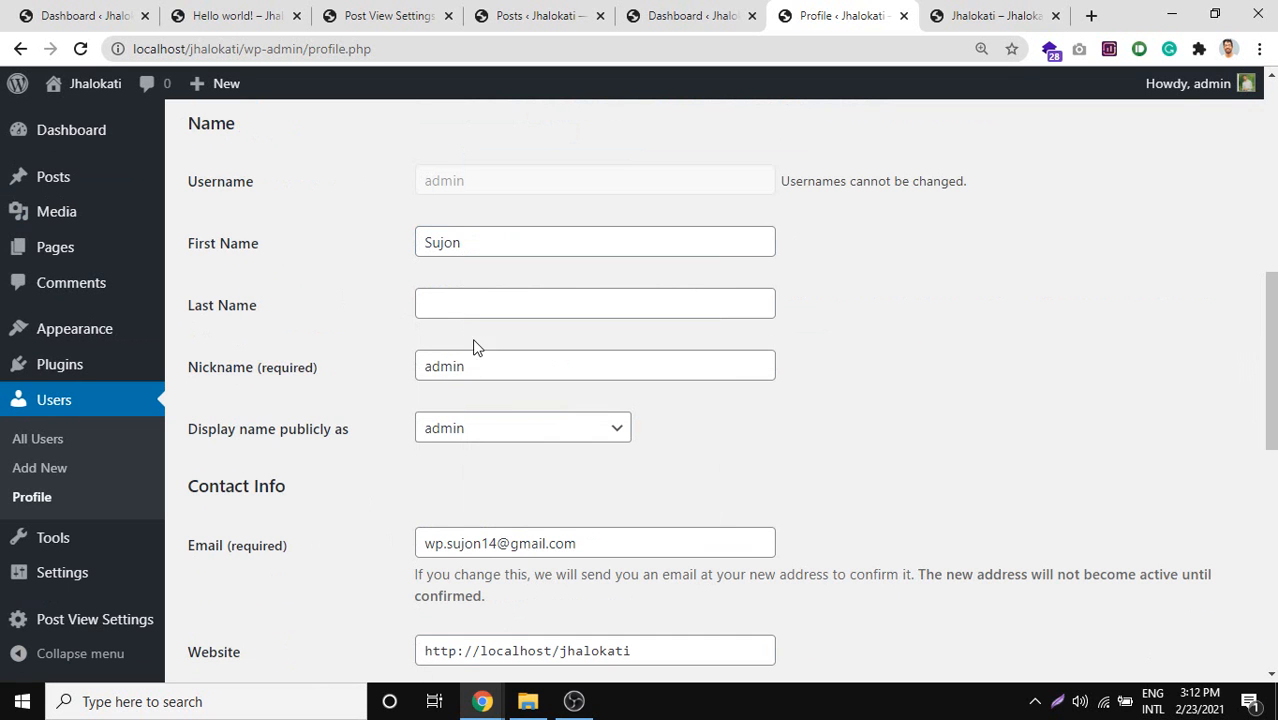
left_click(470, 305)
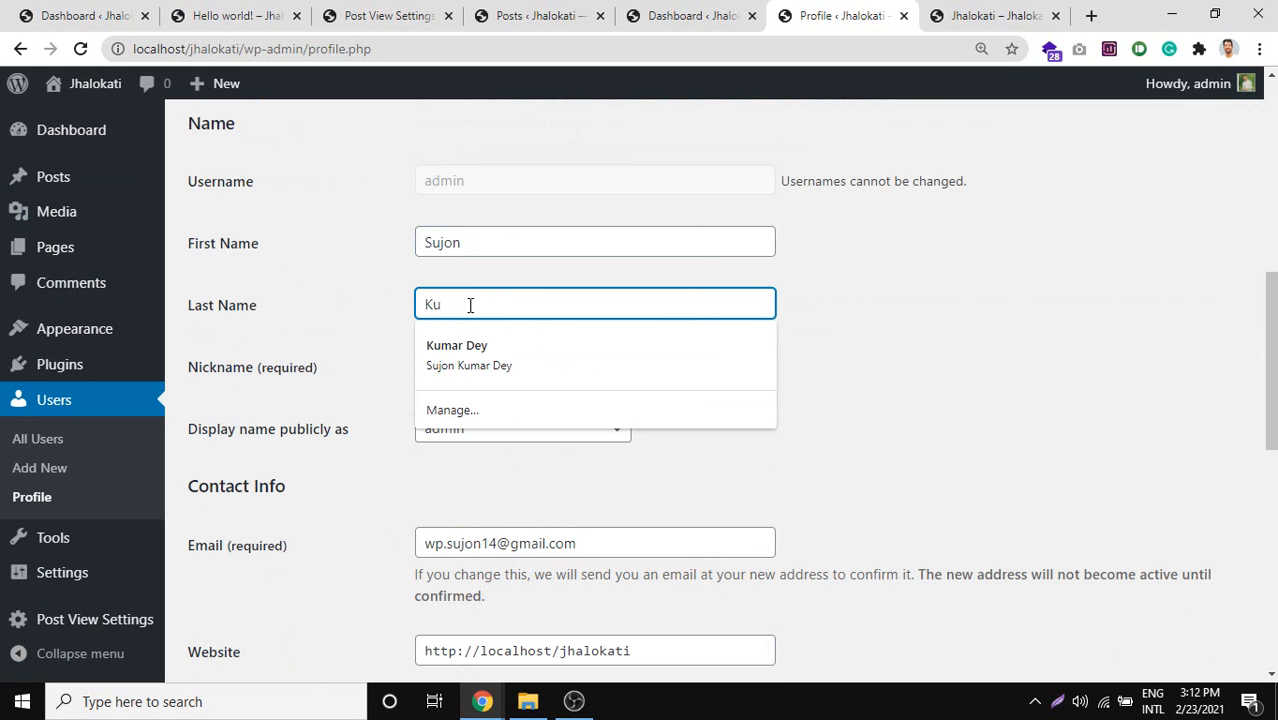
left_click(442, 462)
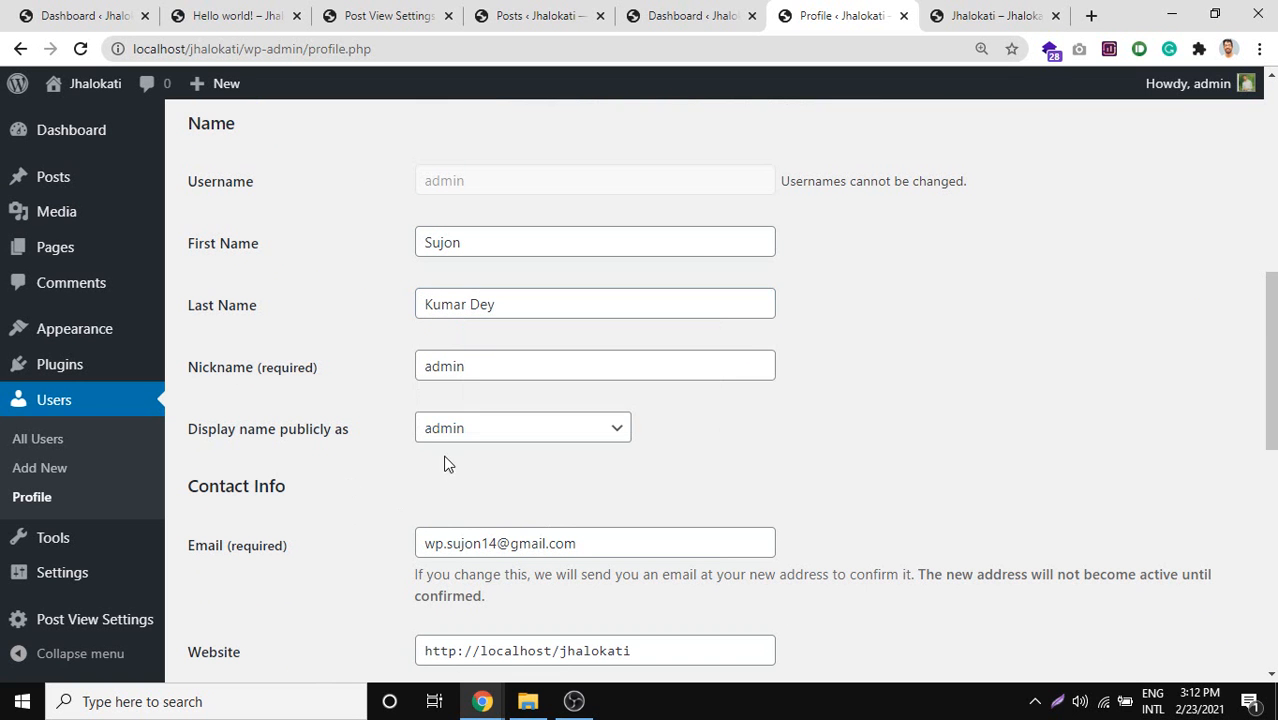
left_click(471, 438)
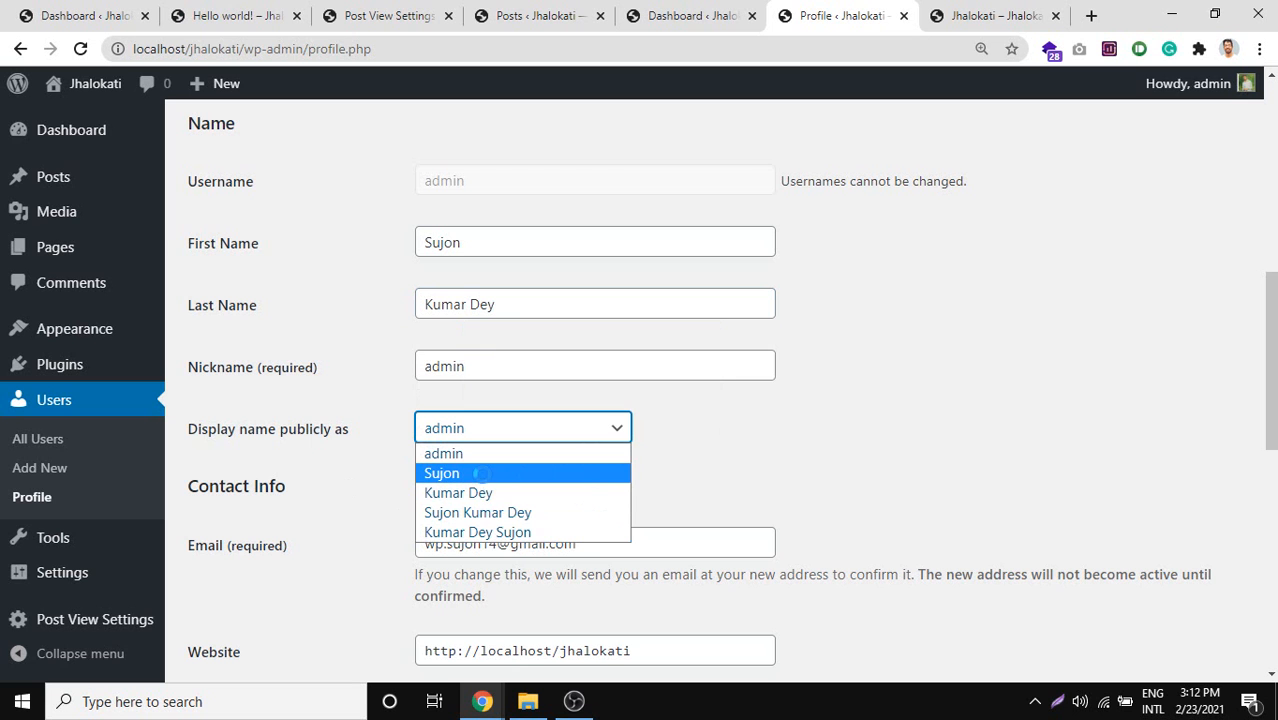
Capture the 'Howdy, admin' greeting and reopen the public display name choices.
key("Print")
left_click_drag(1118, 48, 1274, 115)
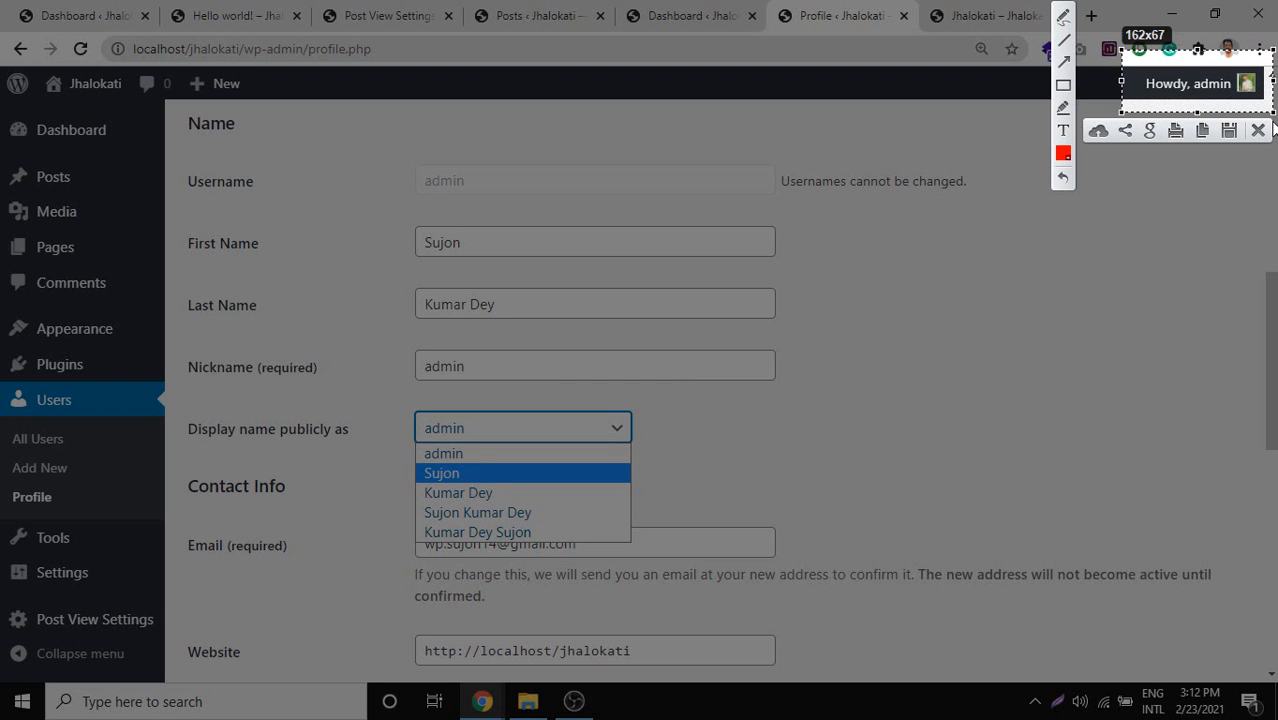
key("Escape")
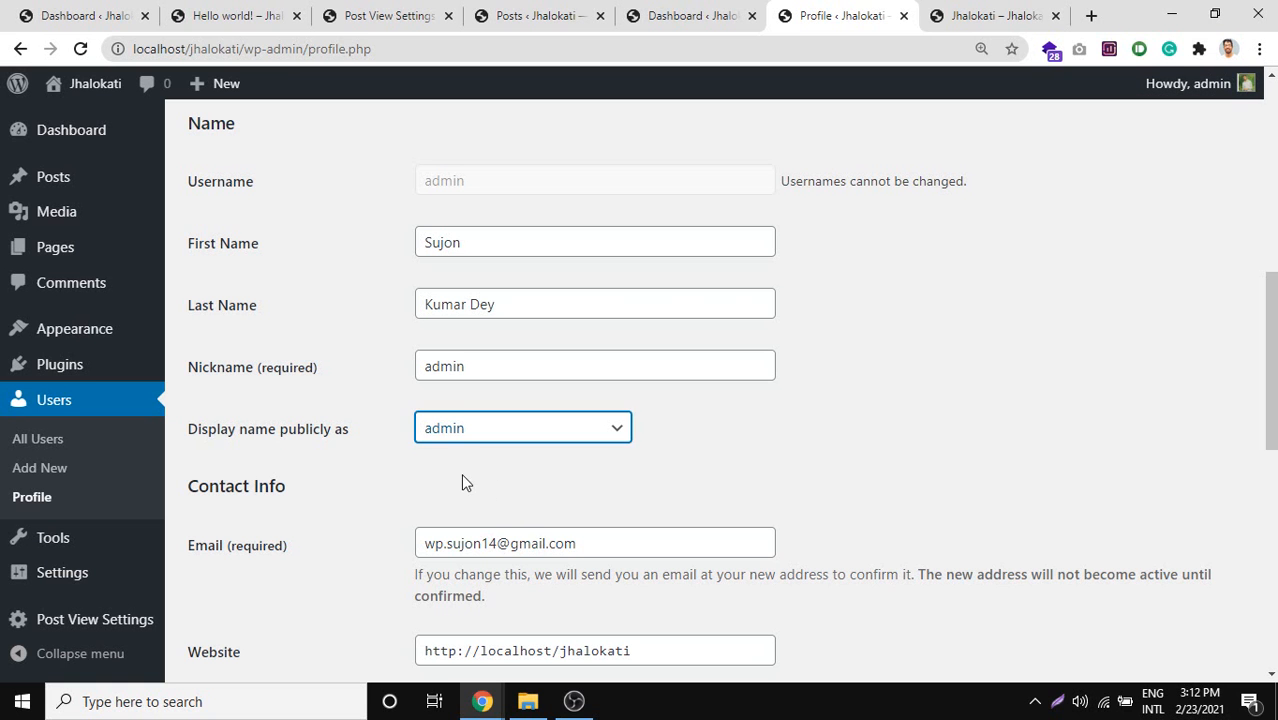
left_click(462, 430)
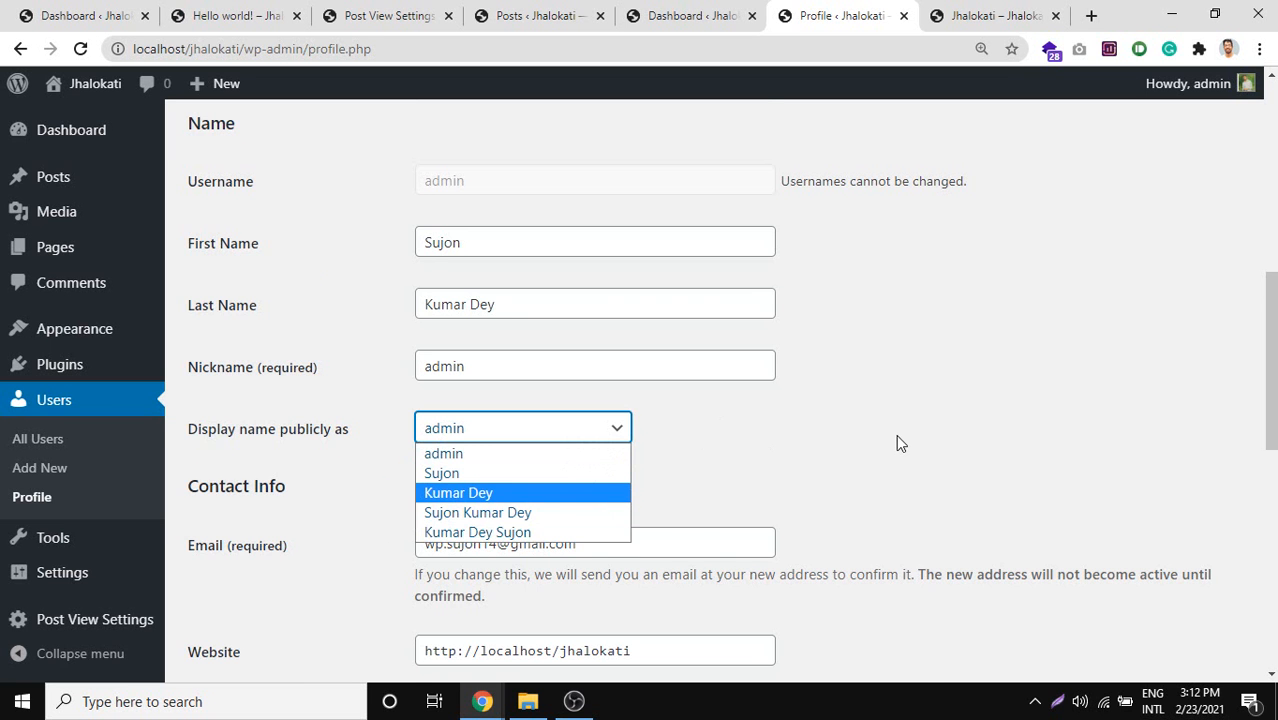
Select the whole e-mail address in the profile's contact info.
scroll(896, 444, "down", 1)
left_click(500, 449)
triple_click(500, 449)
scroll(505, 455, "down", 1)
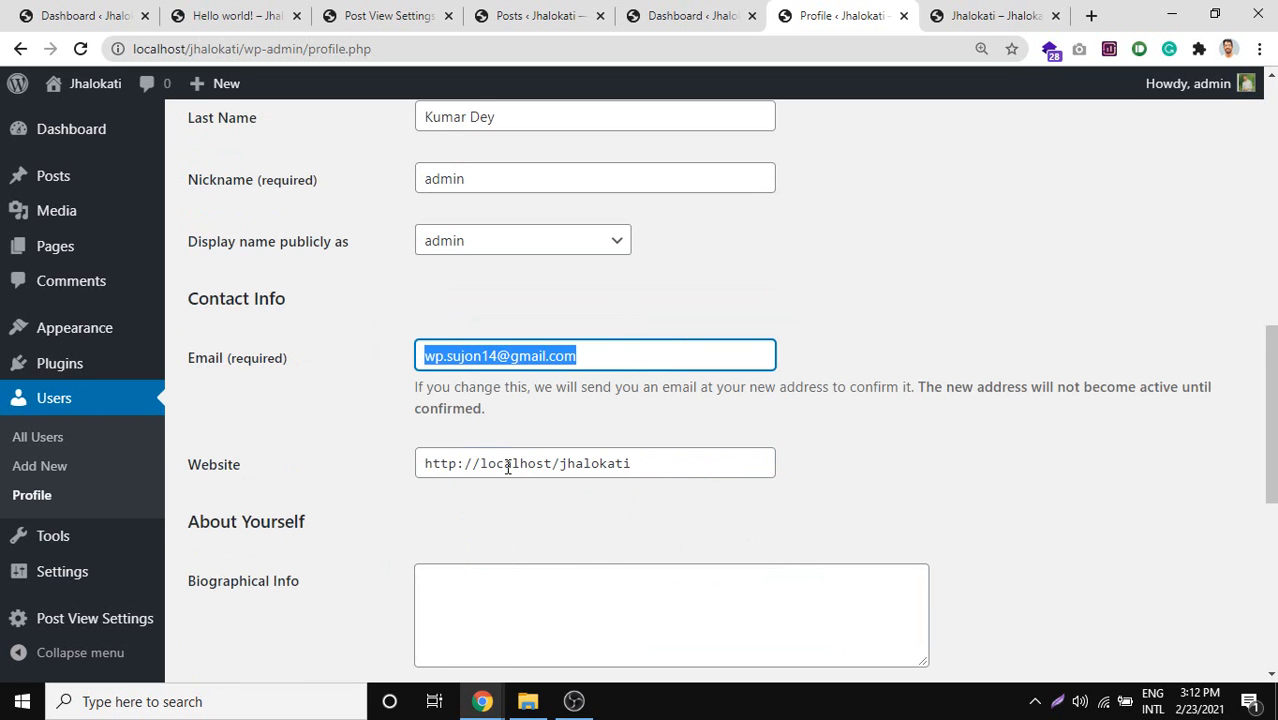
scroll(573, 491, "down", 1)
Scroll past Biographical Info to Account Management and go to the Tools page.
left_click(517, 511)
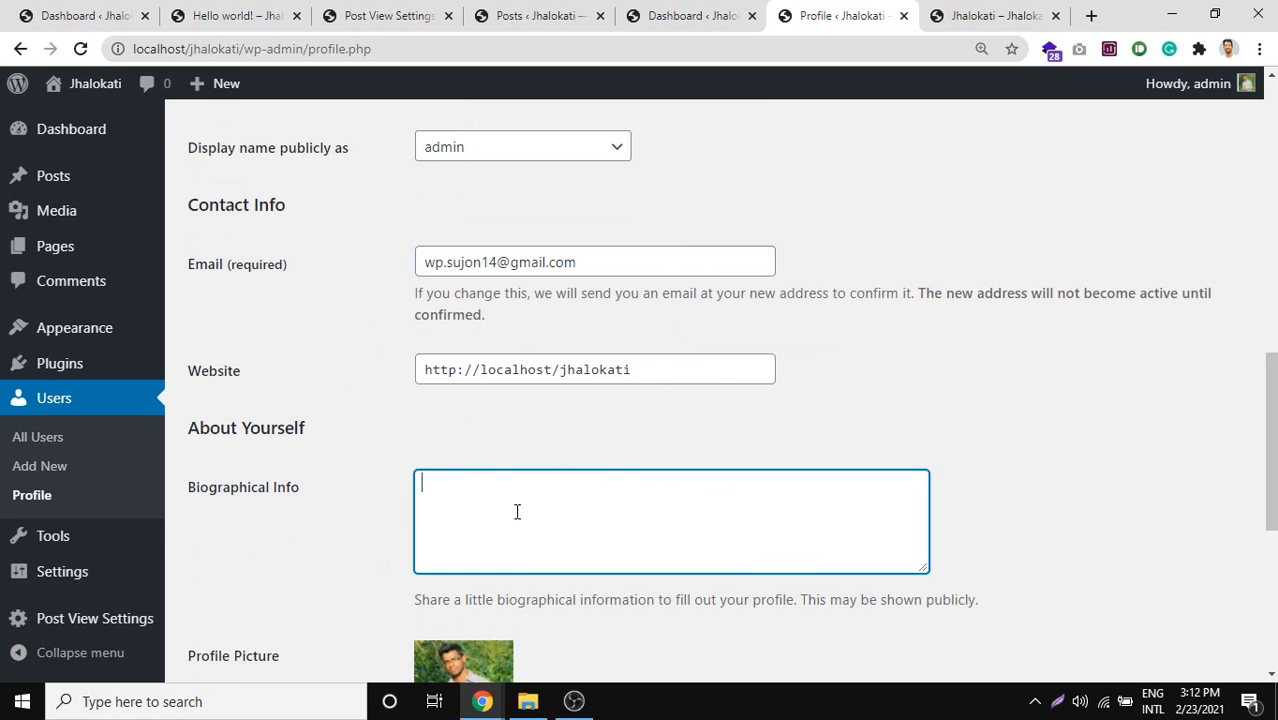
scroll(290, 400, "down", 2)
scroll(470, 432, "down", 2)
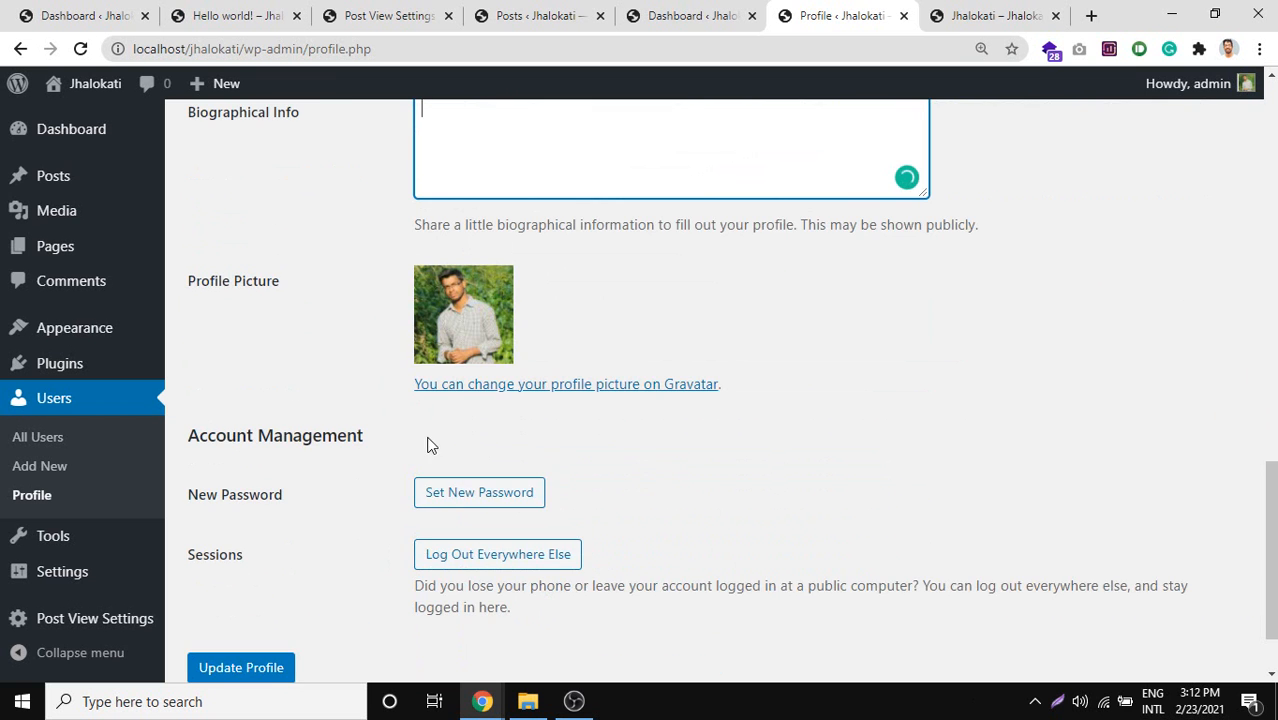
scroll(313, 435, "down", 1)
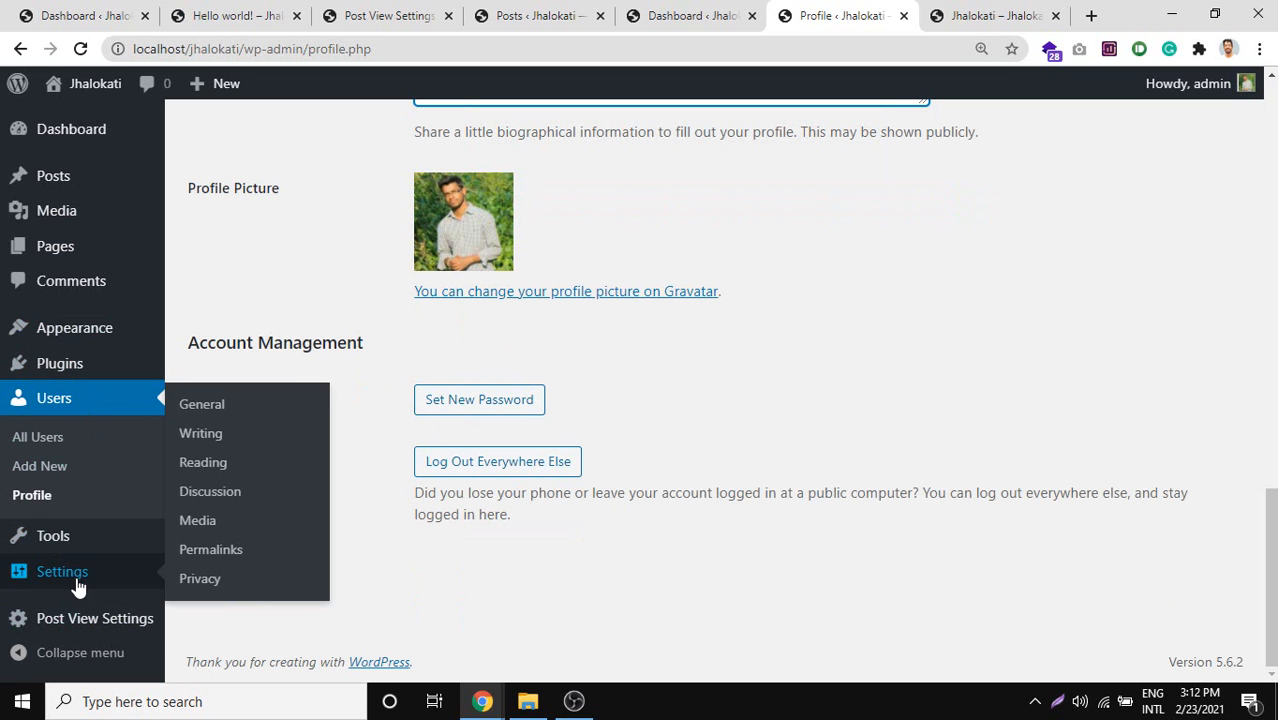
mouse_move(26, 537)
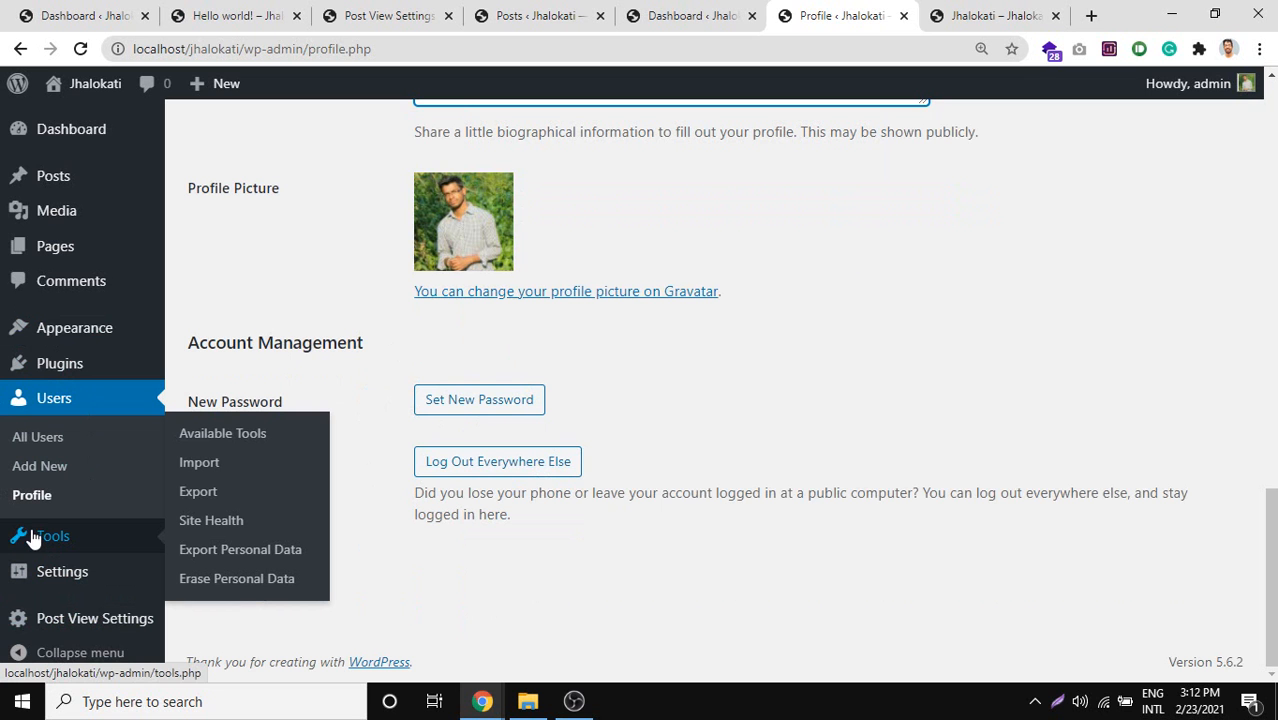
left_click(38, 541)
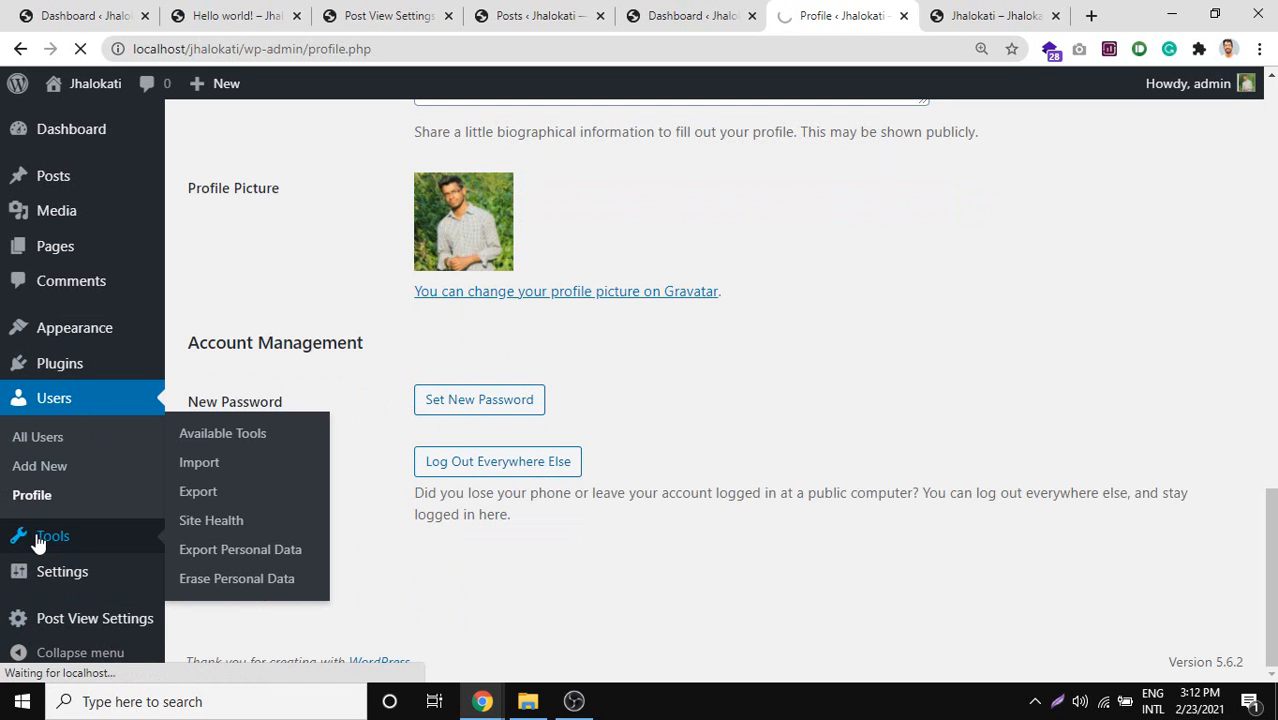
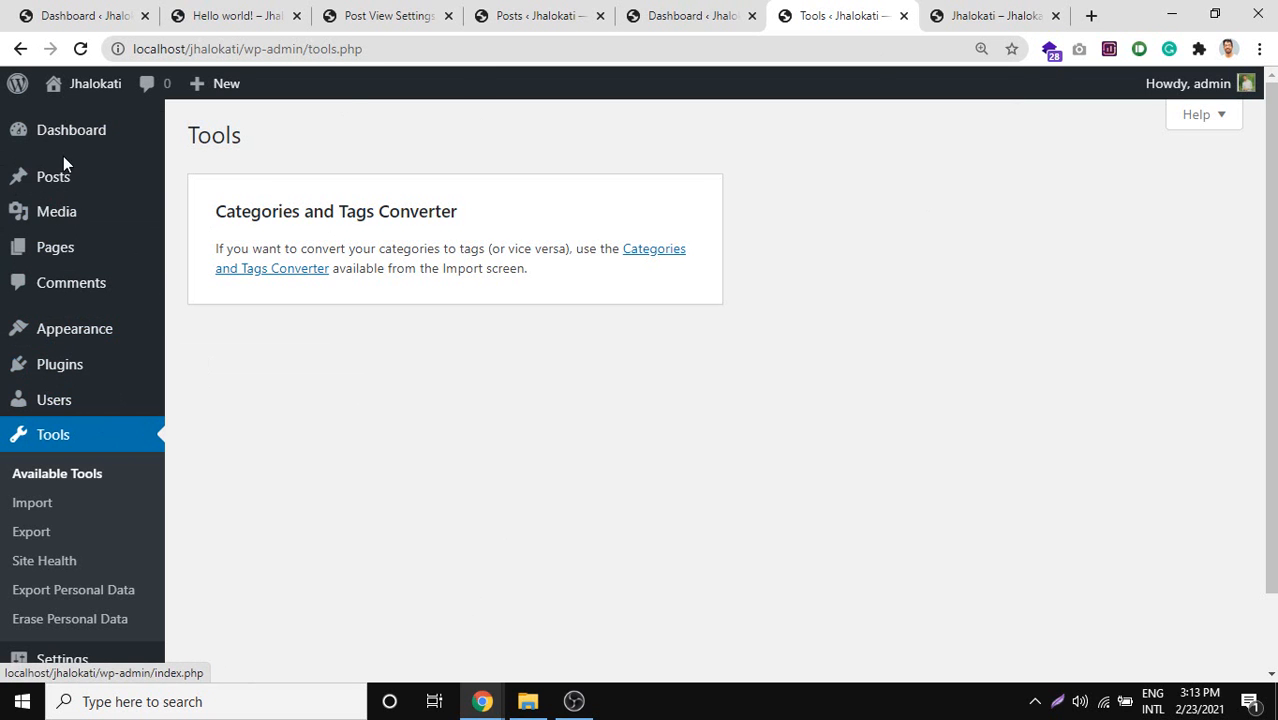
Open Posts > All Posts in a new browser tab and view it.
mouse_move(48, 175)
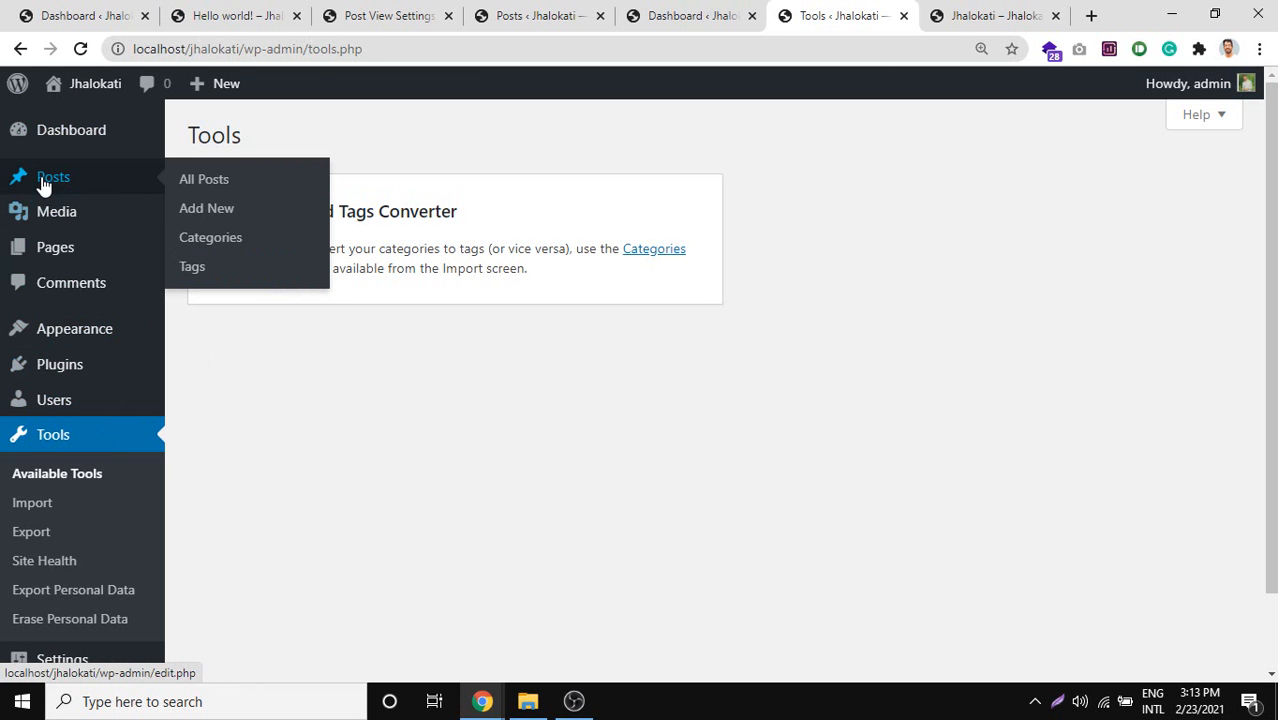
middle_click(232, 189)
left_click(1000, 12)
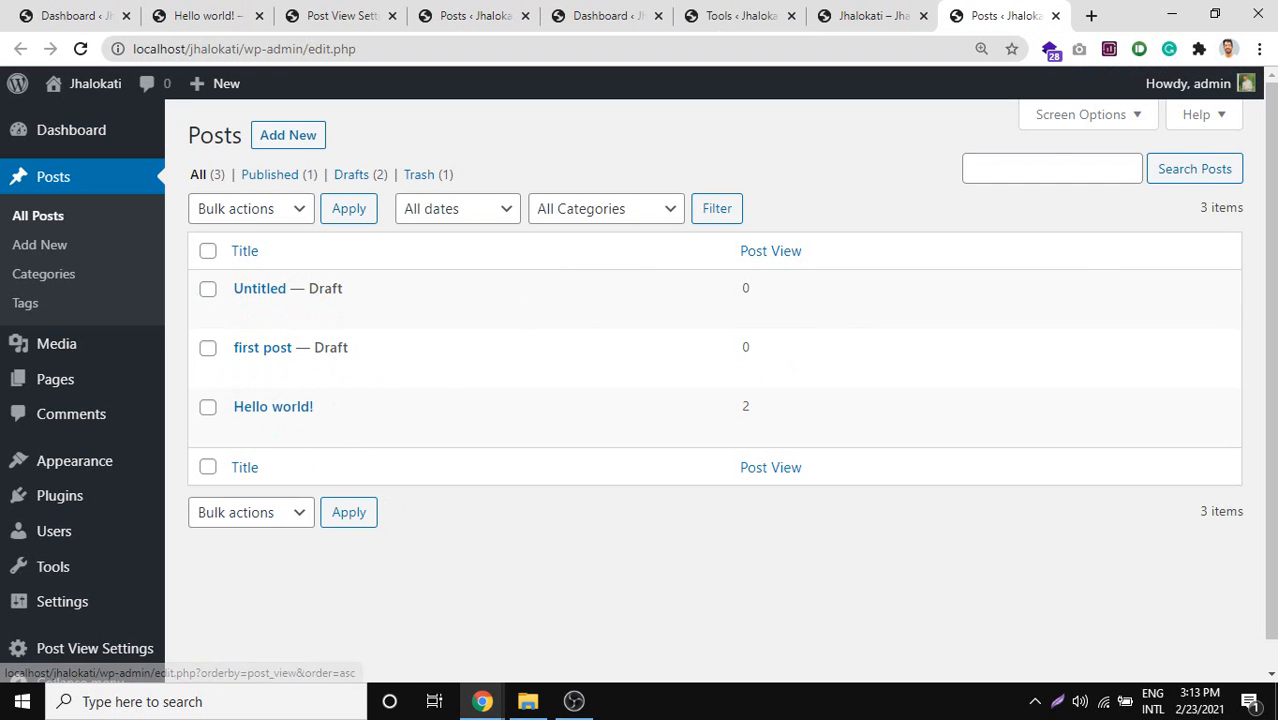
Back on Tools, highlight the Categories and Tags Converter heading and open Site Health in a new tab.
left_click(787, 12)
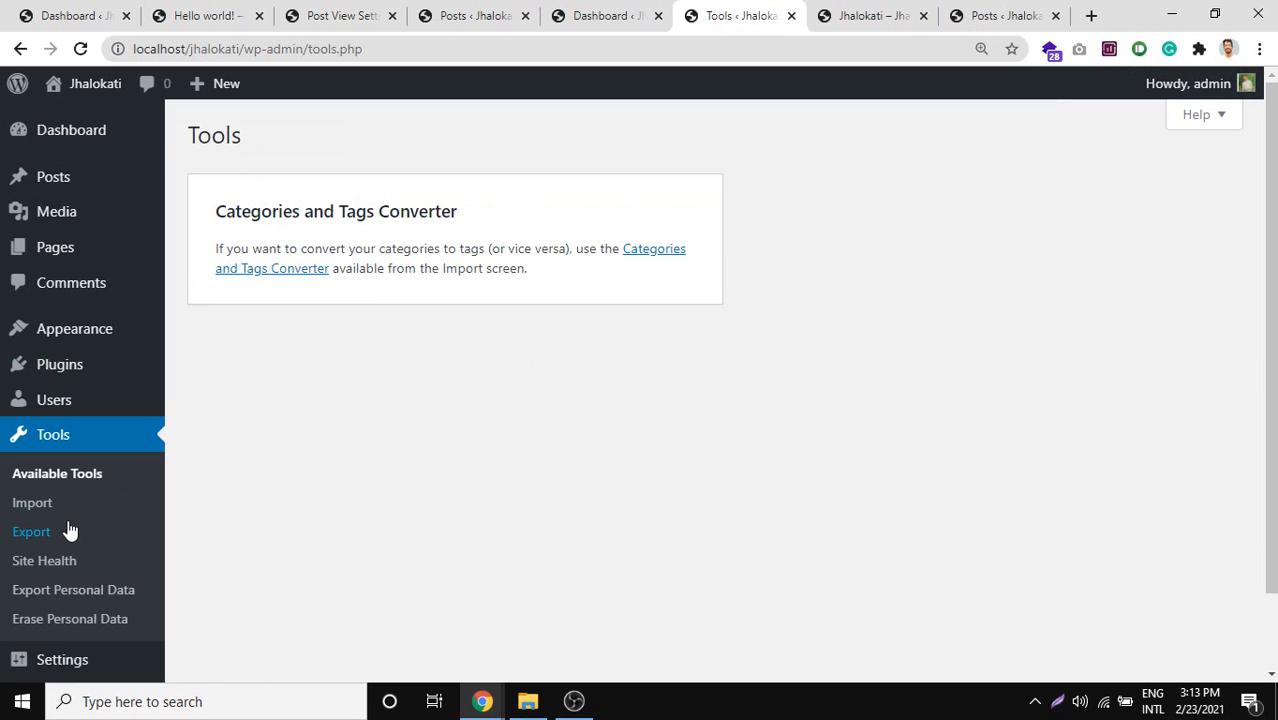
left_click_drag(218, 211, 459, 214)
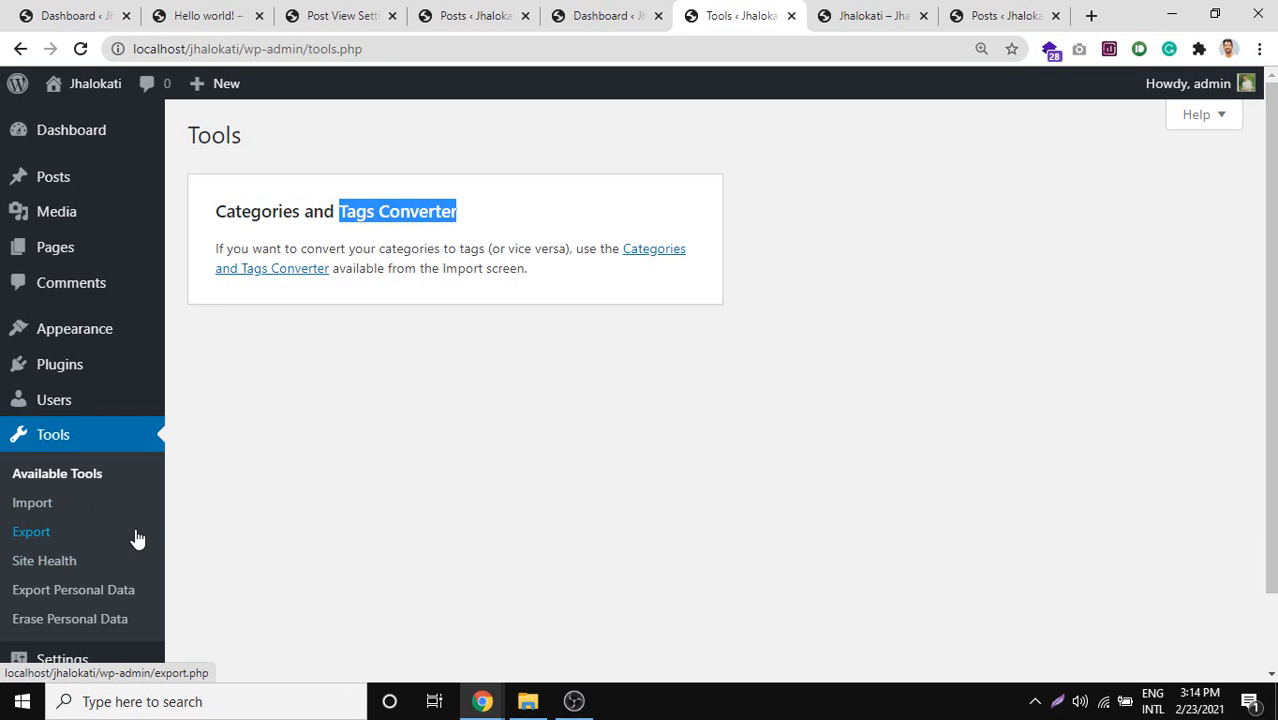
middle_click(86, 570)
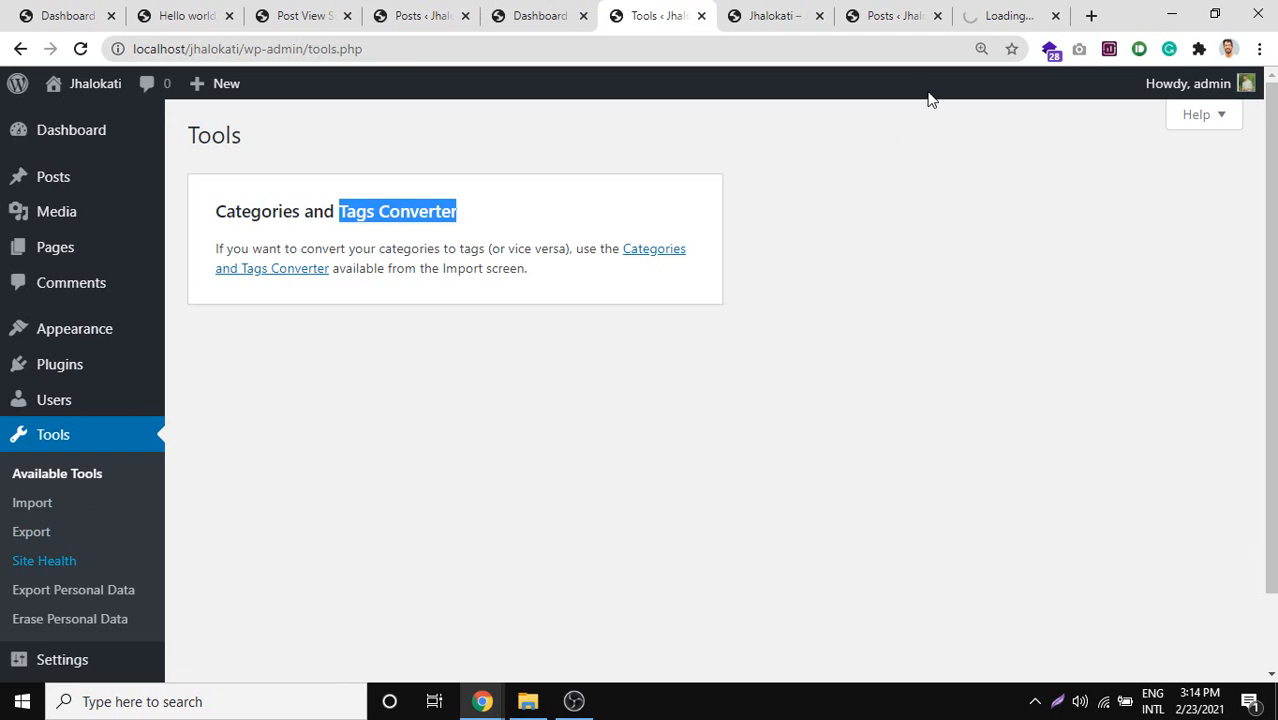
Move the Site Health tab beside Tools and scroll through its 4 recommended improvements.
left_click(980, 14)
left_click_drag(980, 14, 793, 8)
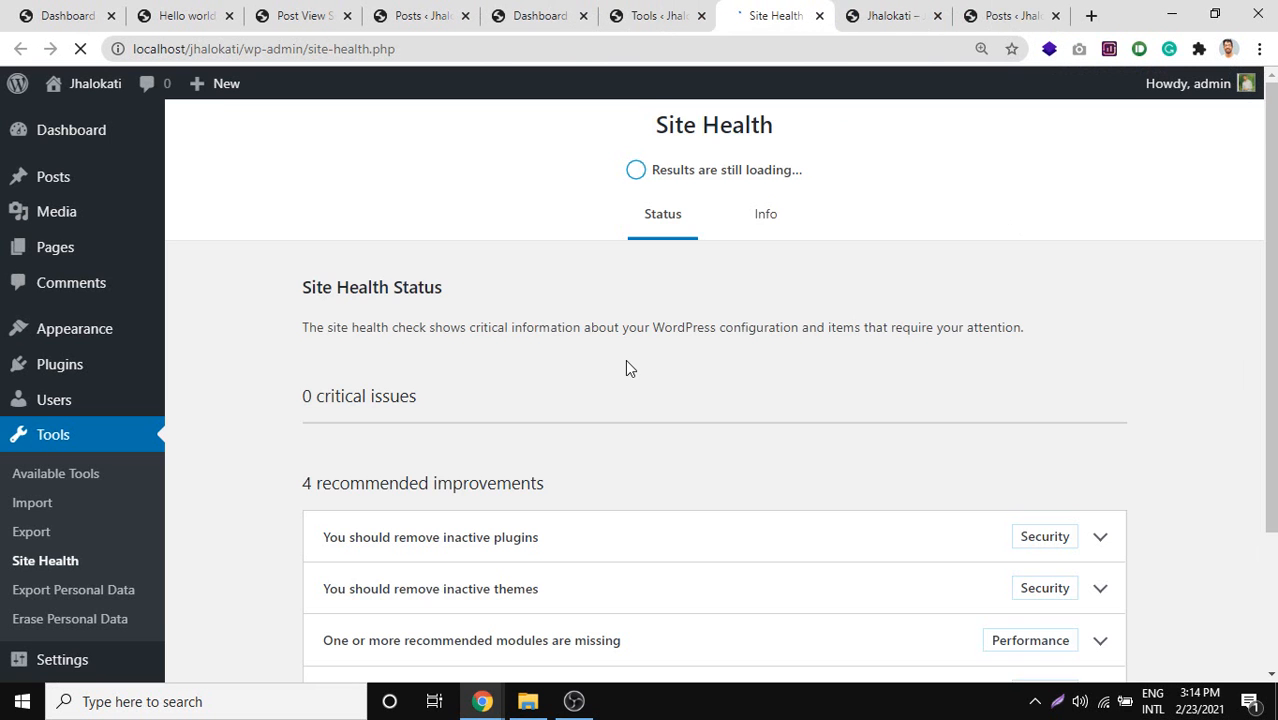
scroll(624, 360, "down", 3)
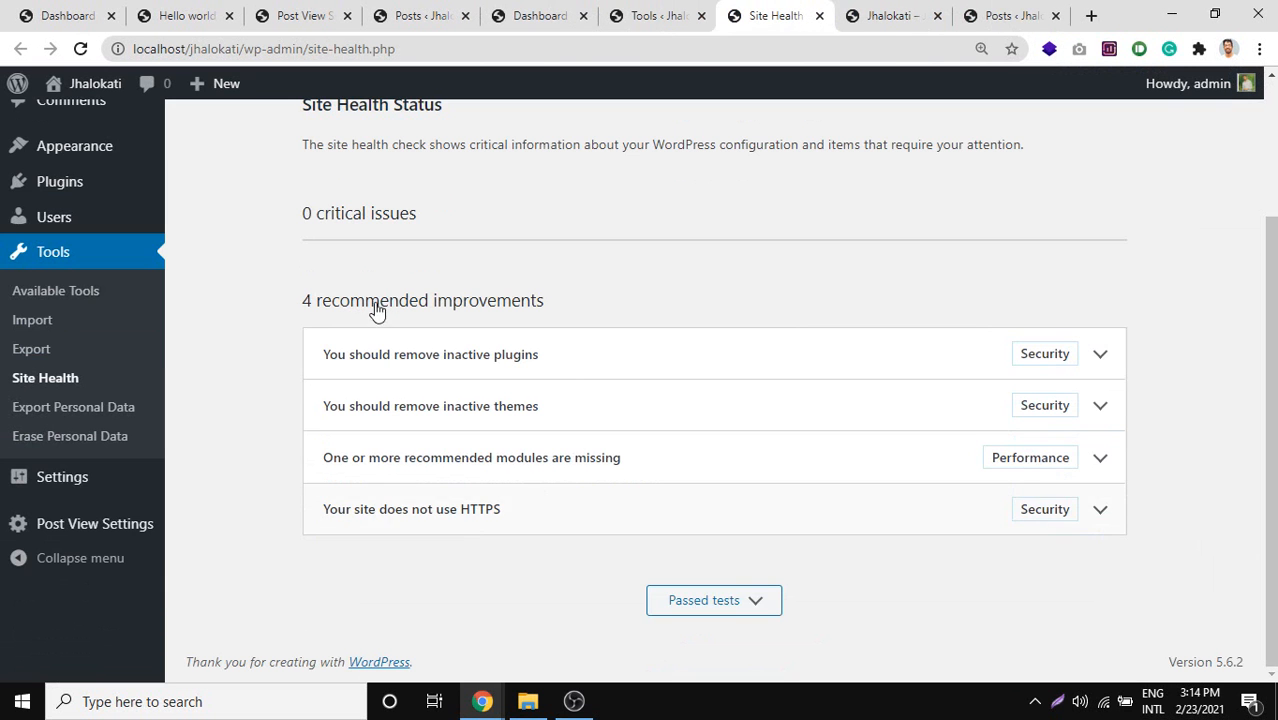
scroll(390, 336, "up", 2)
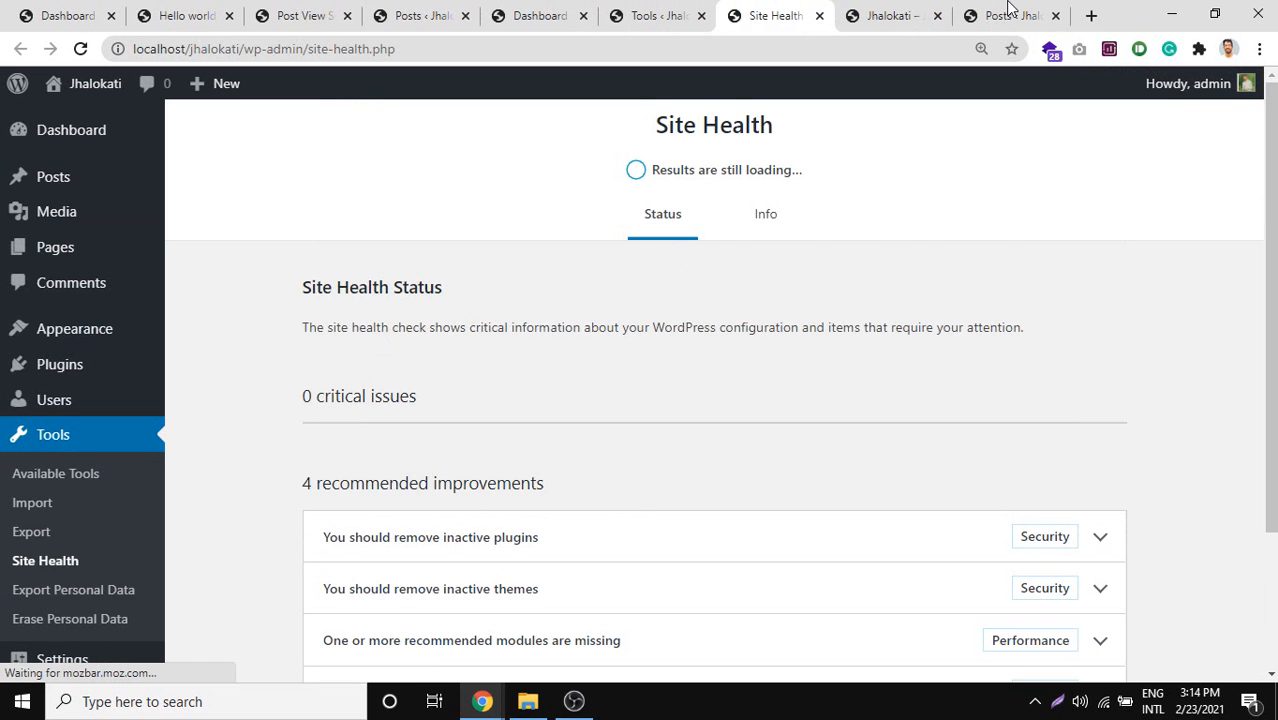
scroll(150, 585, "down", 2)
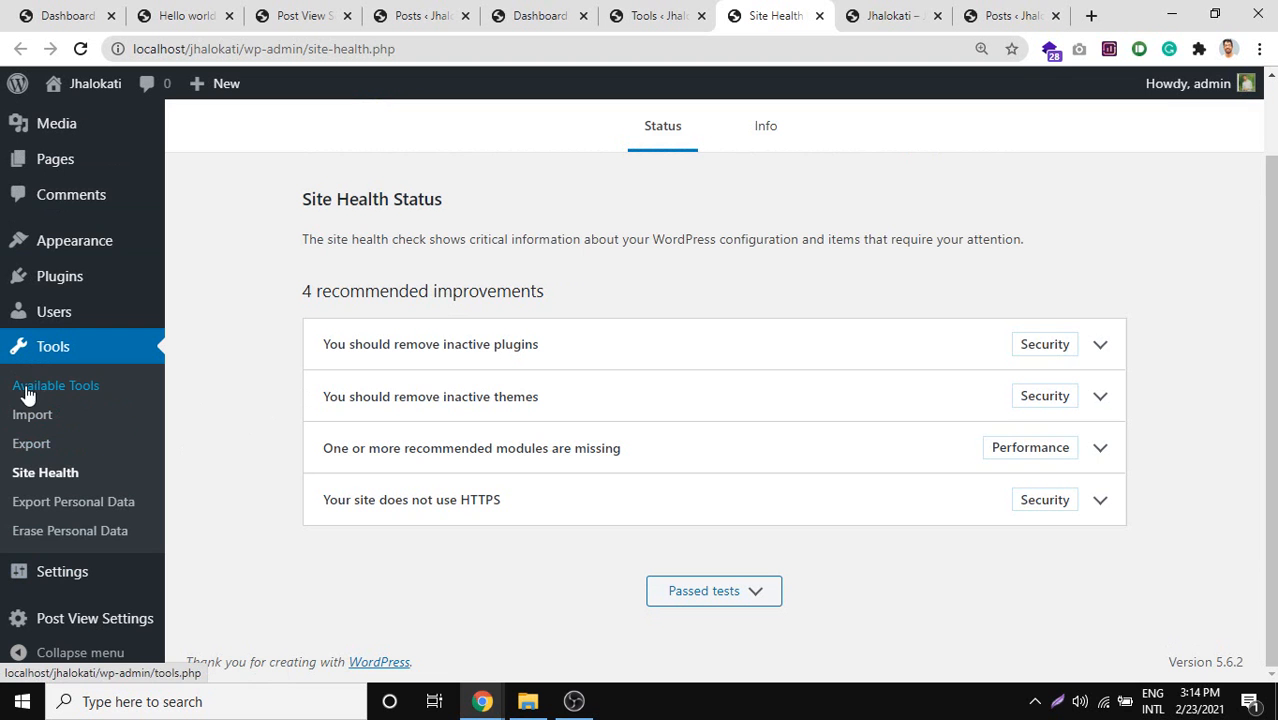
key("Print")
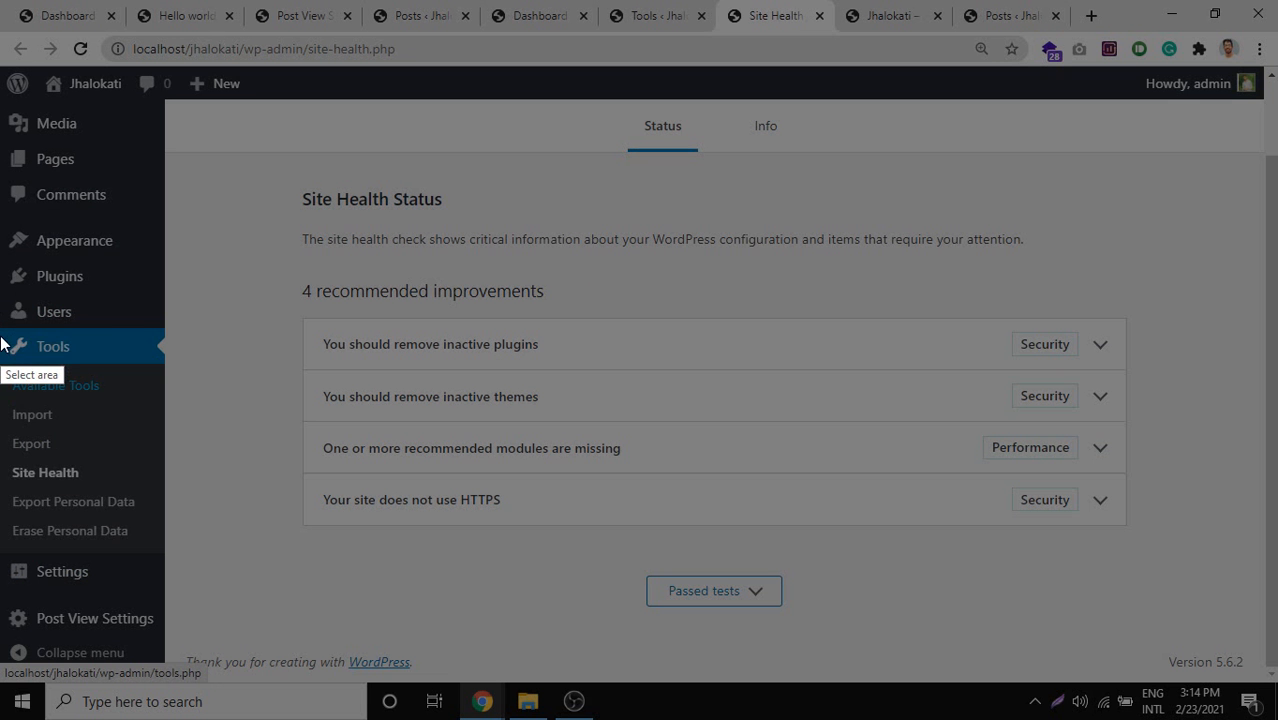
left_click_drag(1, 331, 196, 542)
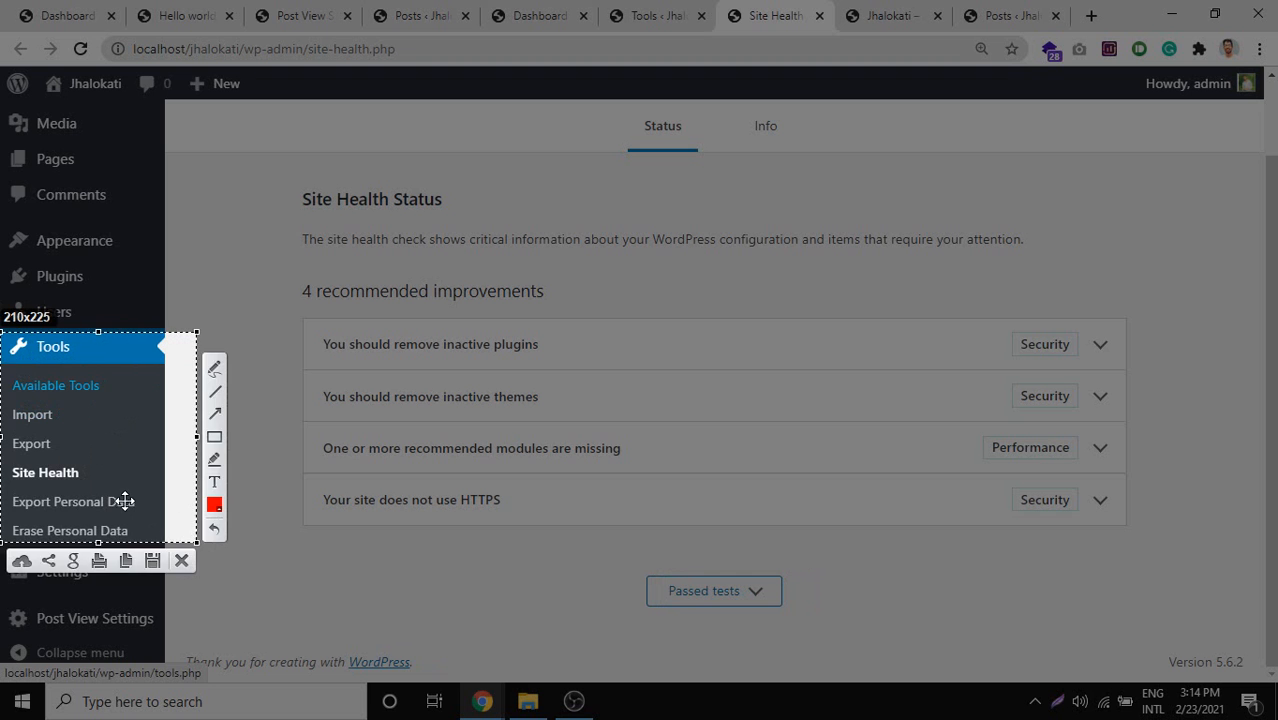
left_click_drag(121, 501, 100, 285)
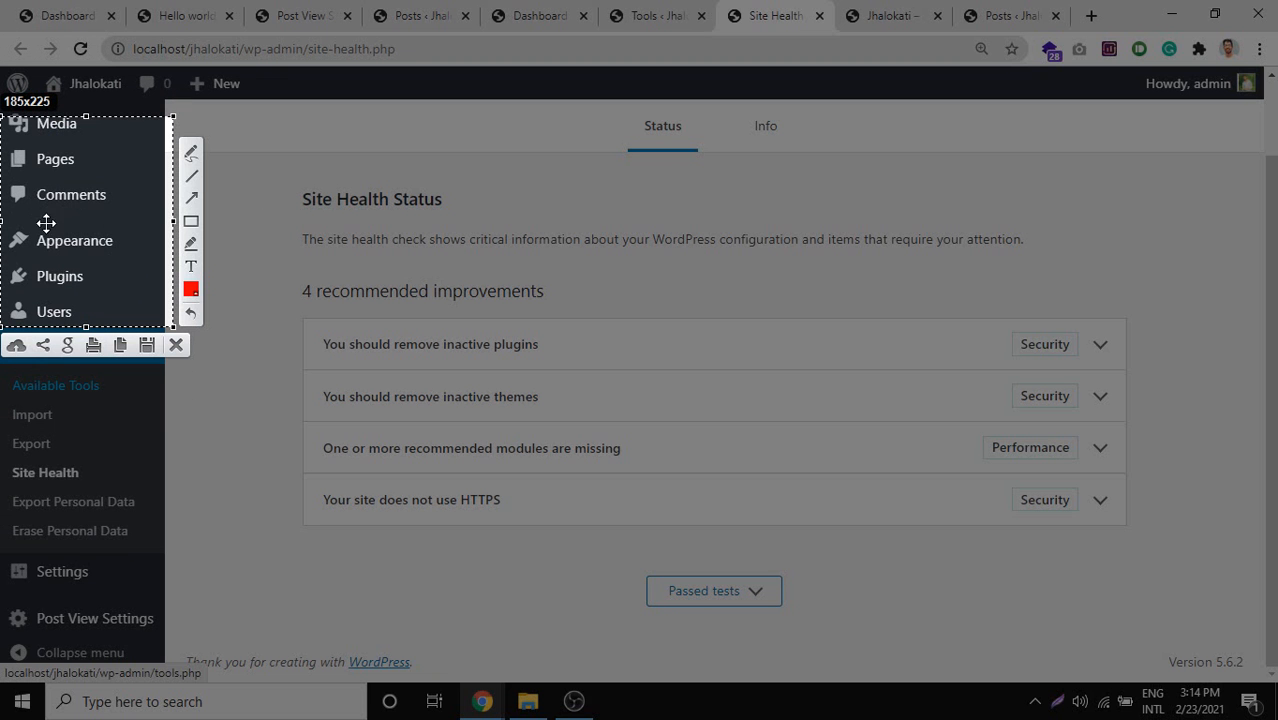
left_click_drag(86, 219, 12, 428)
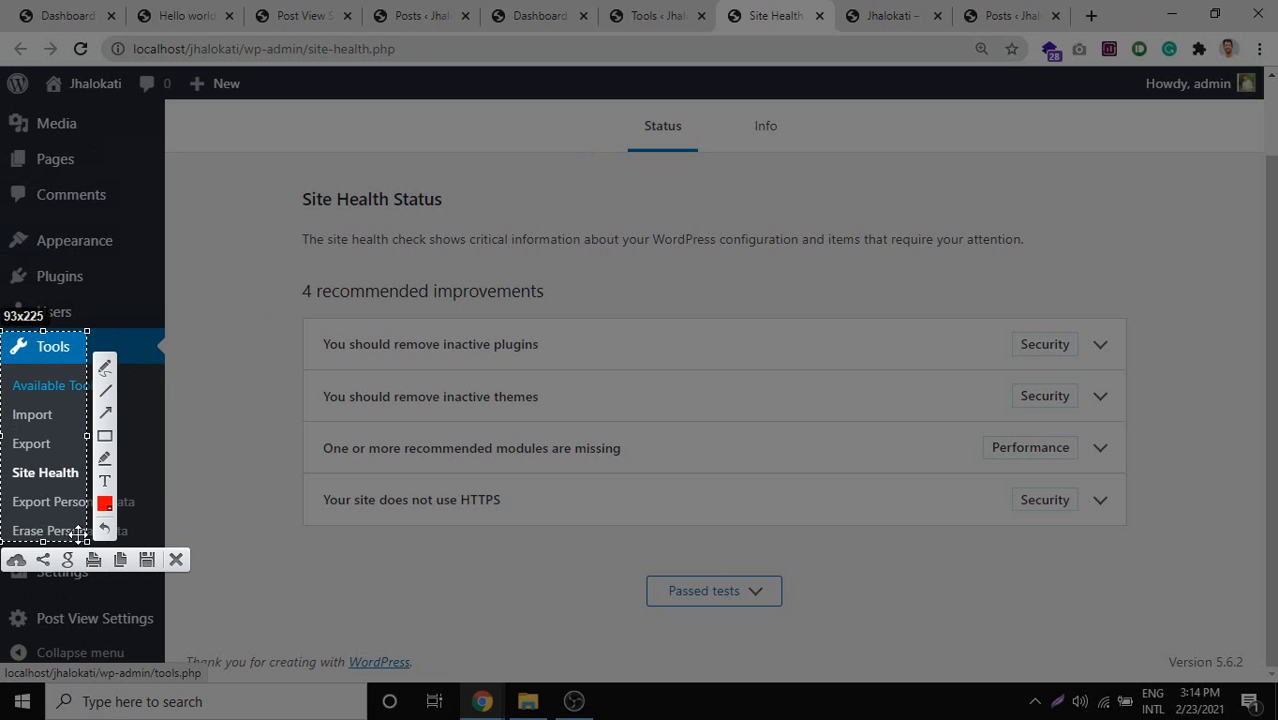
left_click_drag(87, 541, 161, 550)
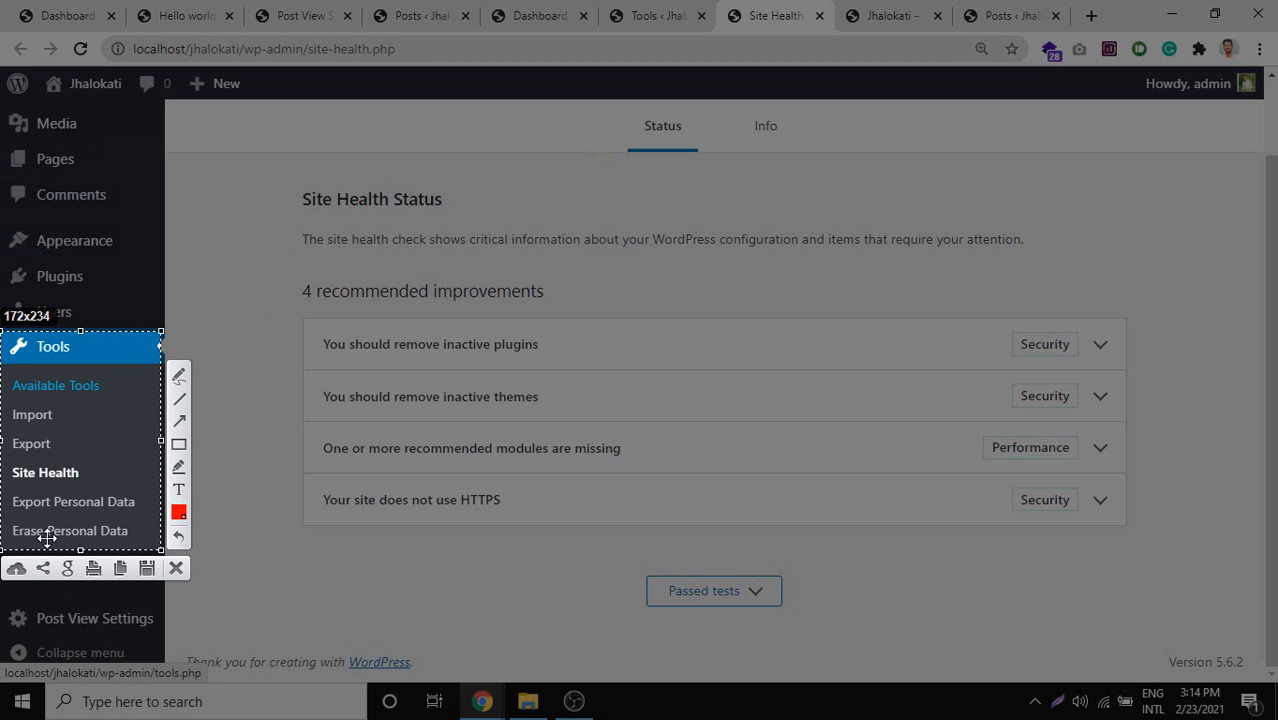
left_click_drag(53, 541, 493, 525)
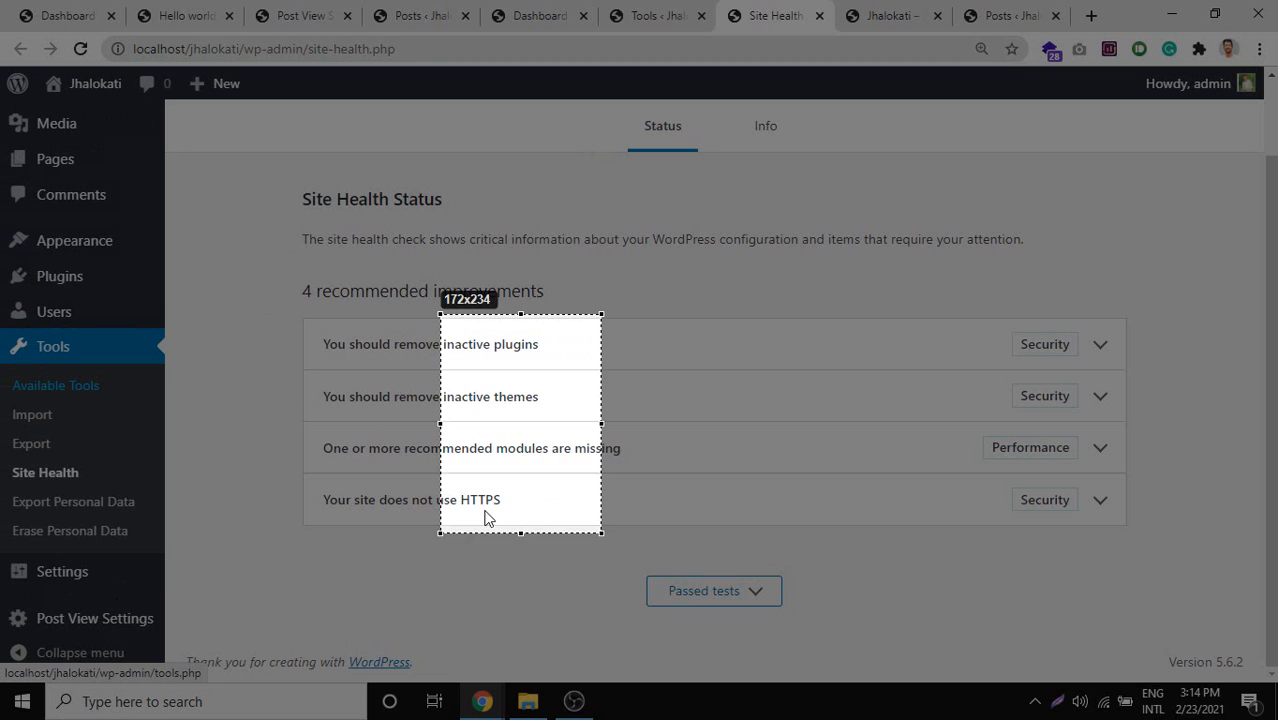
key("Escape")
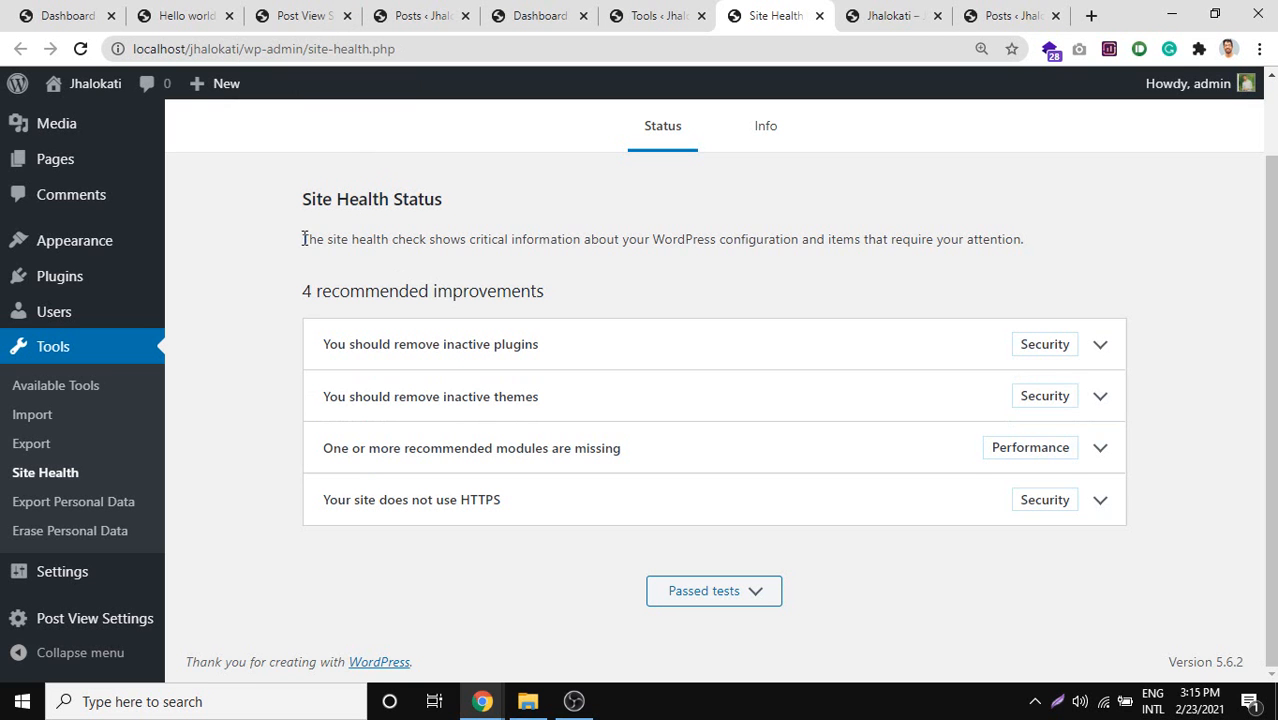
Expand 'You should remove inactive plugins' and highlight parts of its description.
left_click_drag(305, 239, 329, 239)
left_click(566, 351)
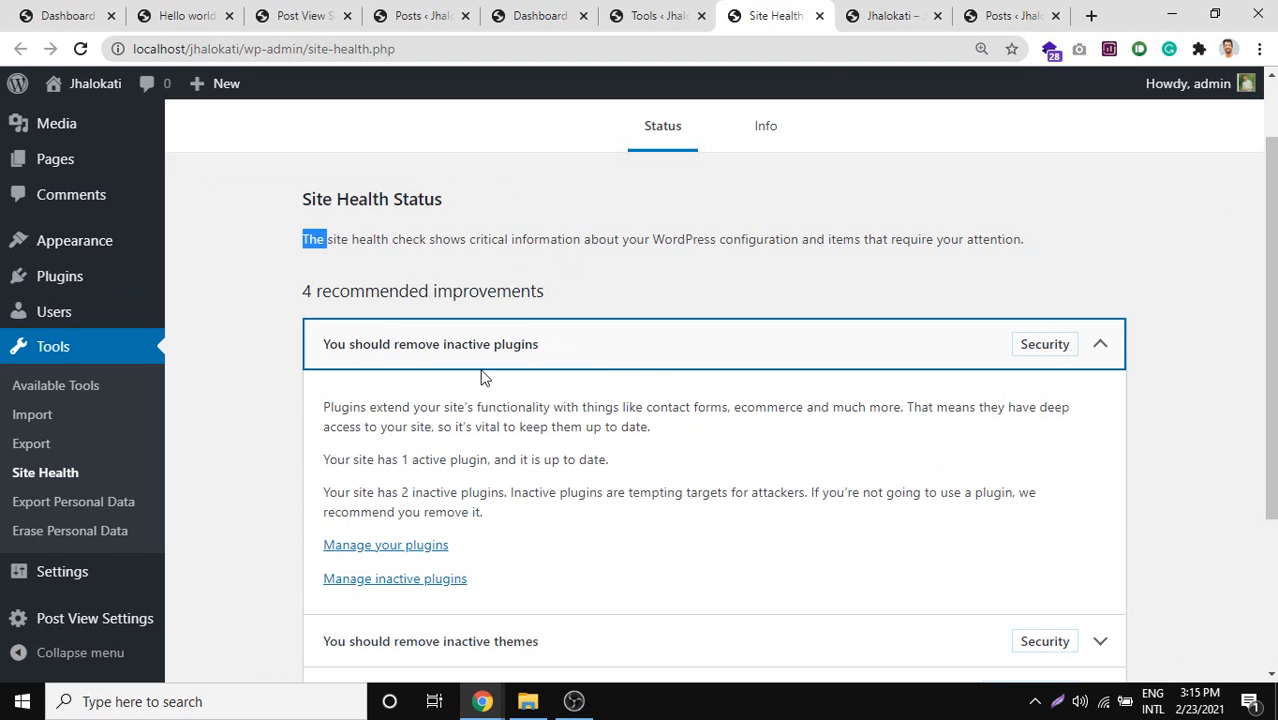
left_click_drag(343, 413, 490, 418)
scroll(385, 355, "down", 1)
left_click(371, 335)
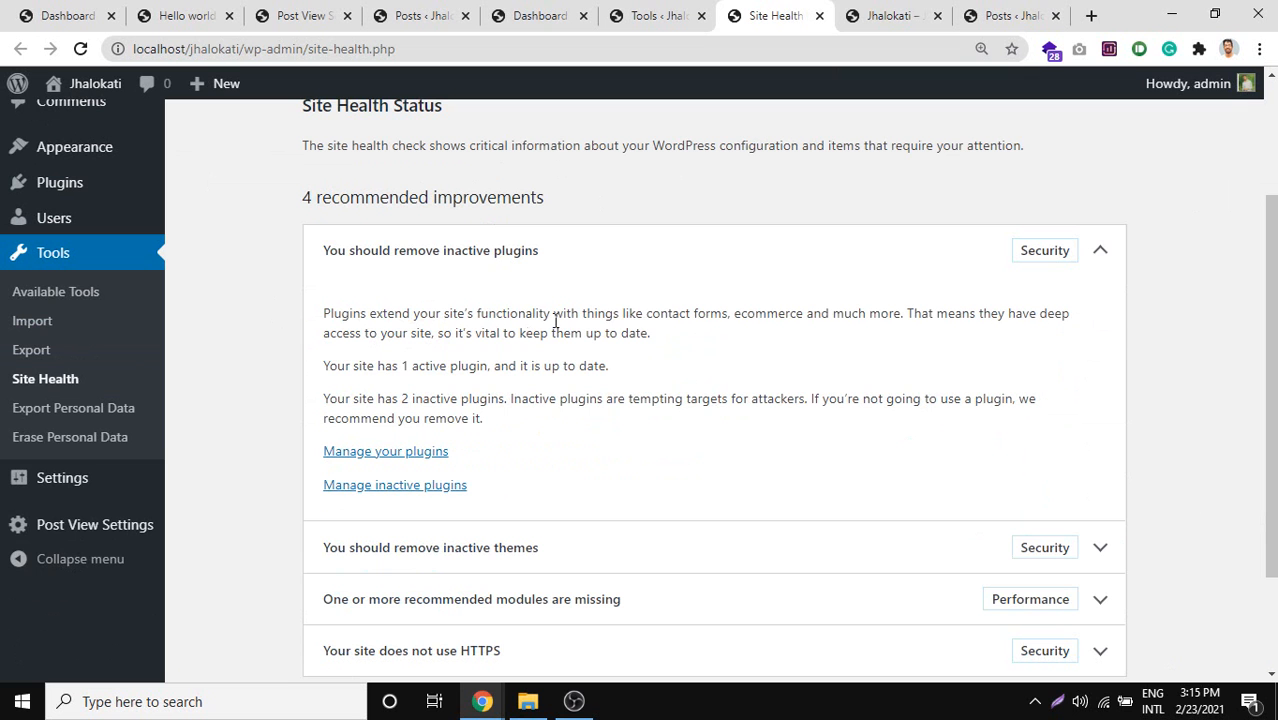
double_click(742, 313)
left_click(840, 314)
Highlight the sentence stating the site has 1 active, up-to-date plugin.
left_click_drag(378, 336, 292, 323)
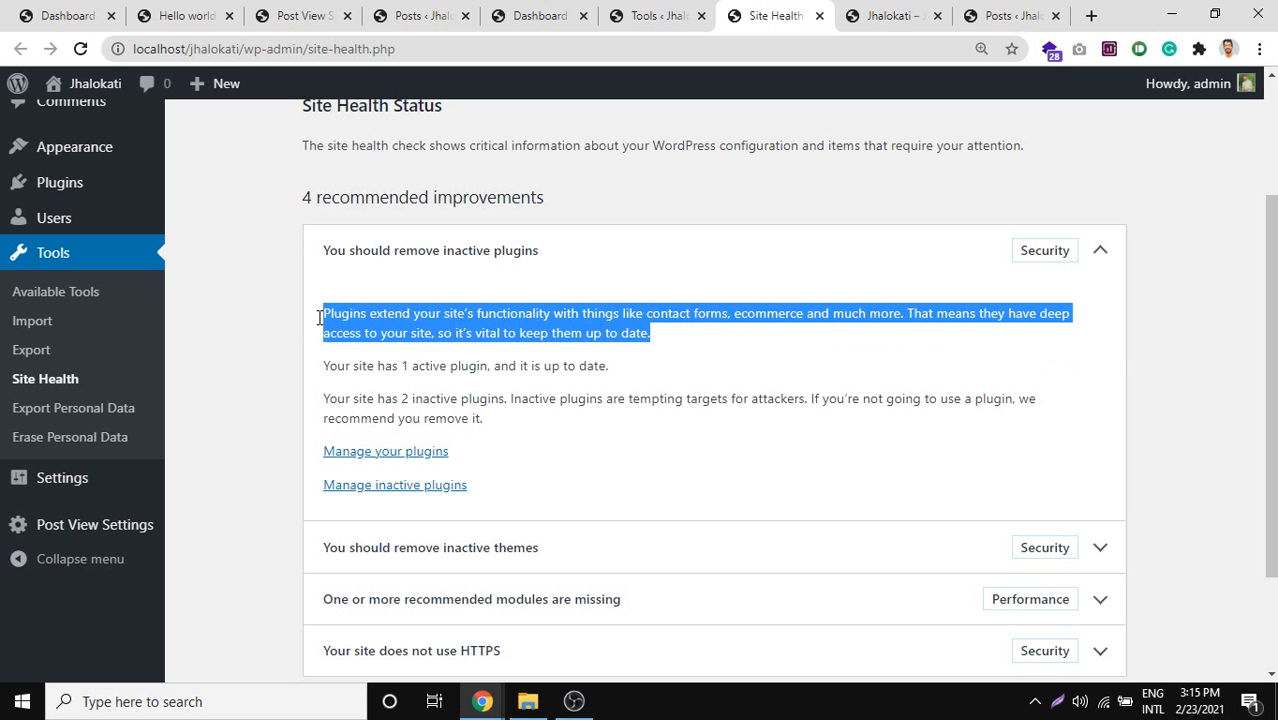
left_click(386, 372)
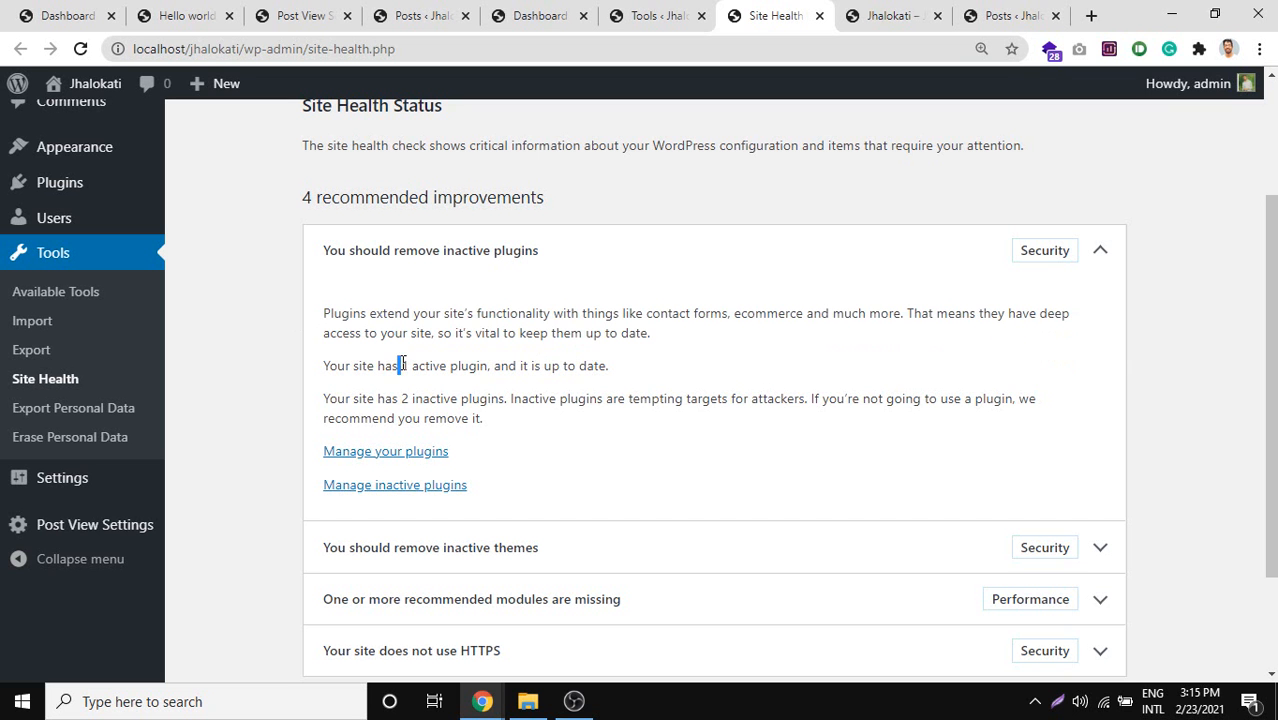
left_click(472, 363)
left_click_drag(612, 367, 320, 370)
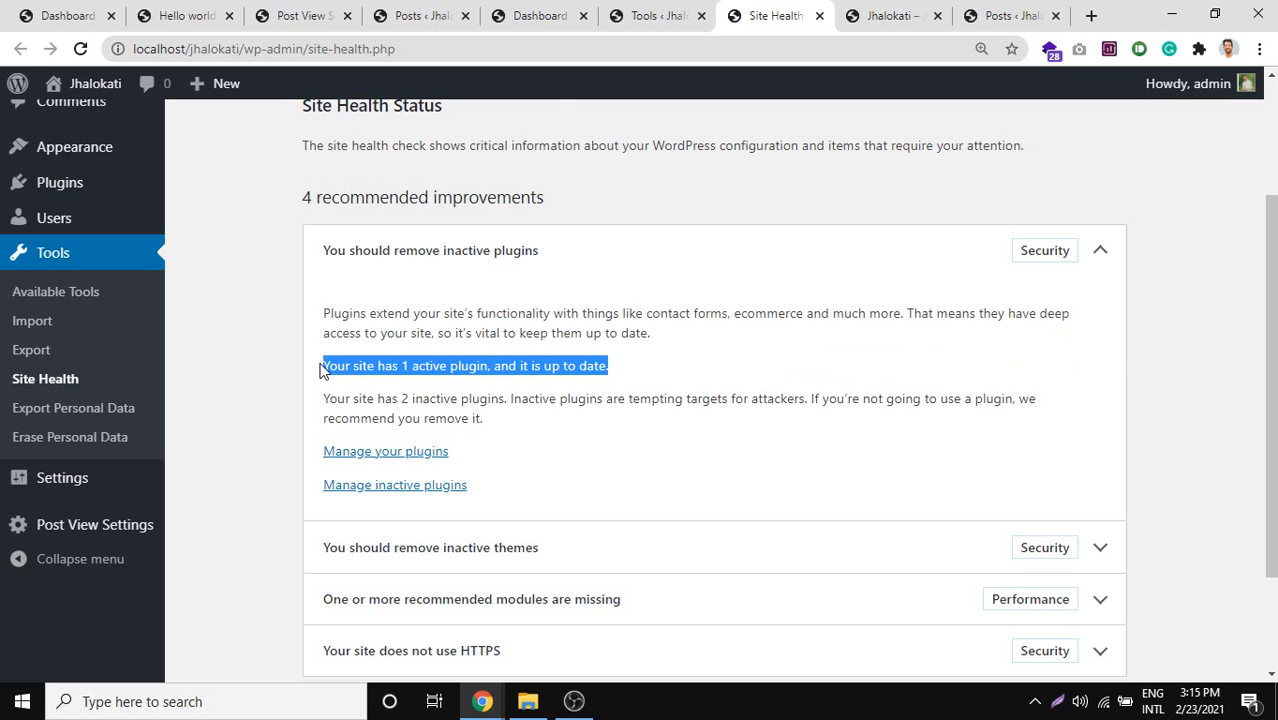
scroll(320, 370, "down", 1)
left_click_drag(436, 305, 675, 348)
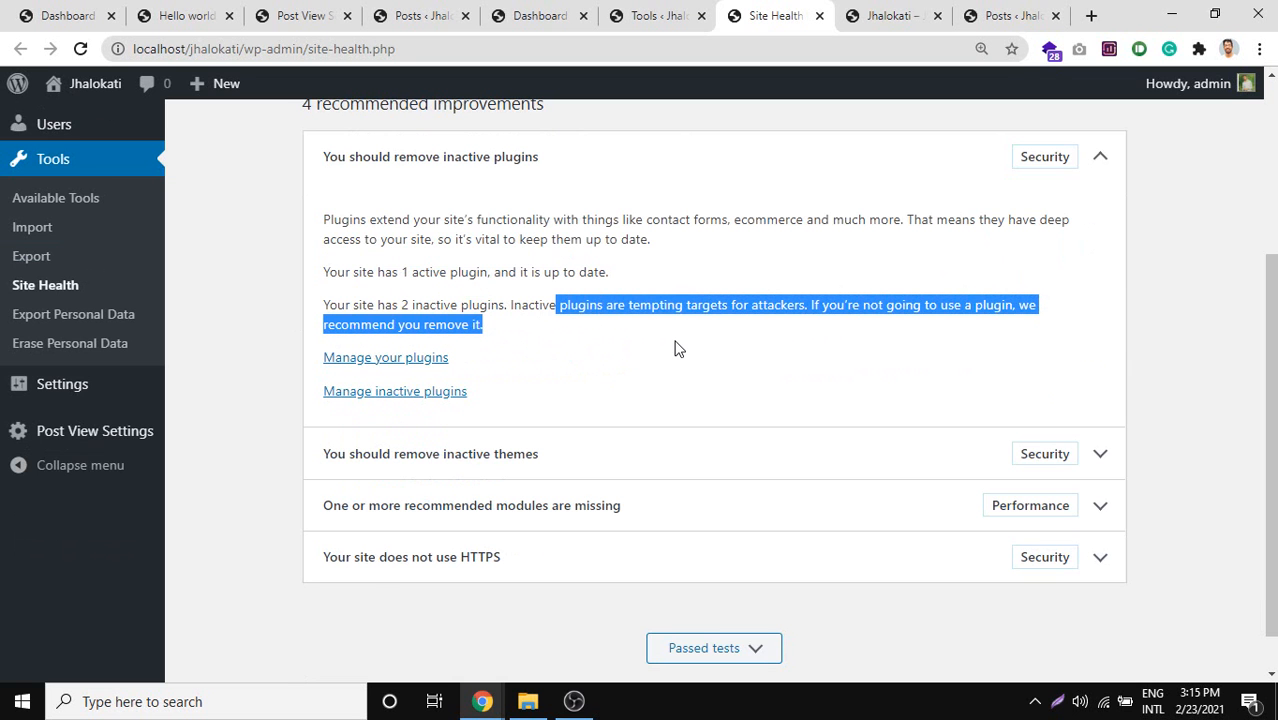
left_click(752, 310)
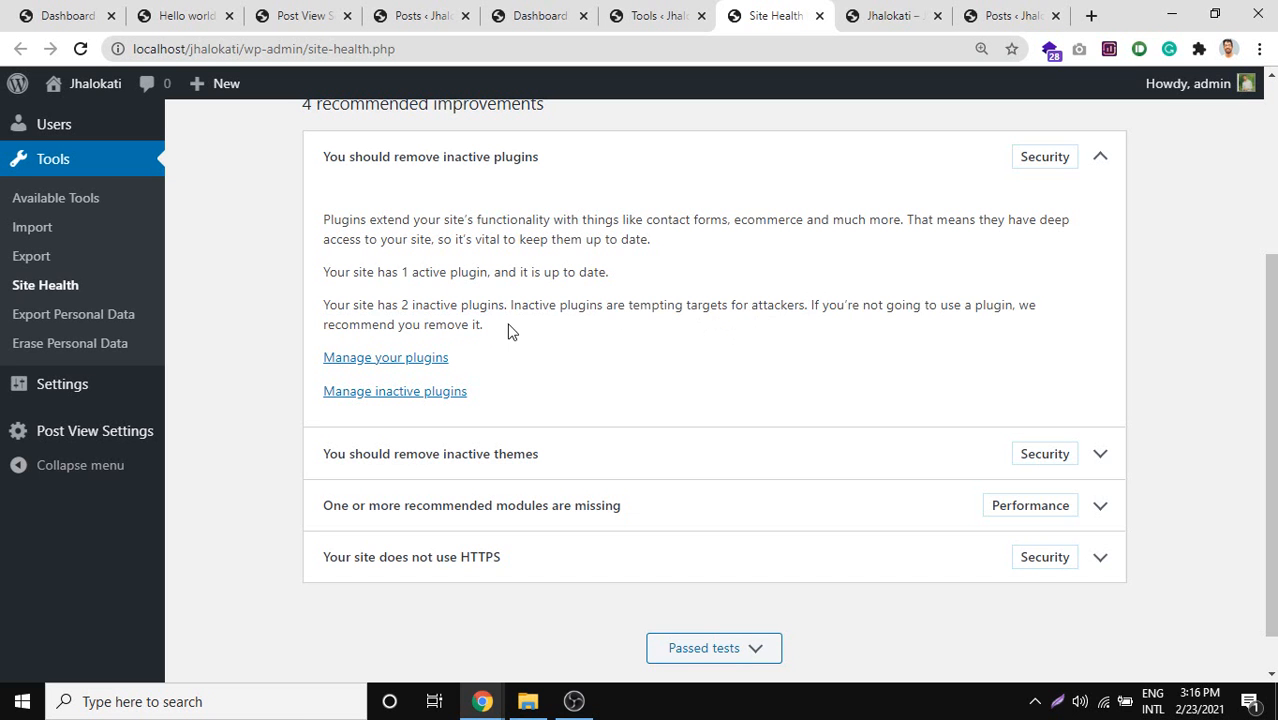
Highlight the 2 inactive plugins sentence and the warning that they attract attackers.
left_click_drag(511, 331, 345, 305)
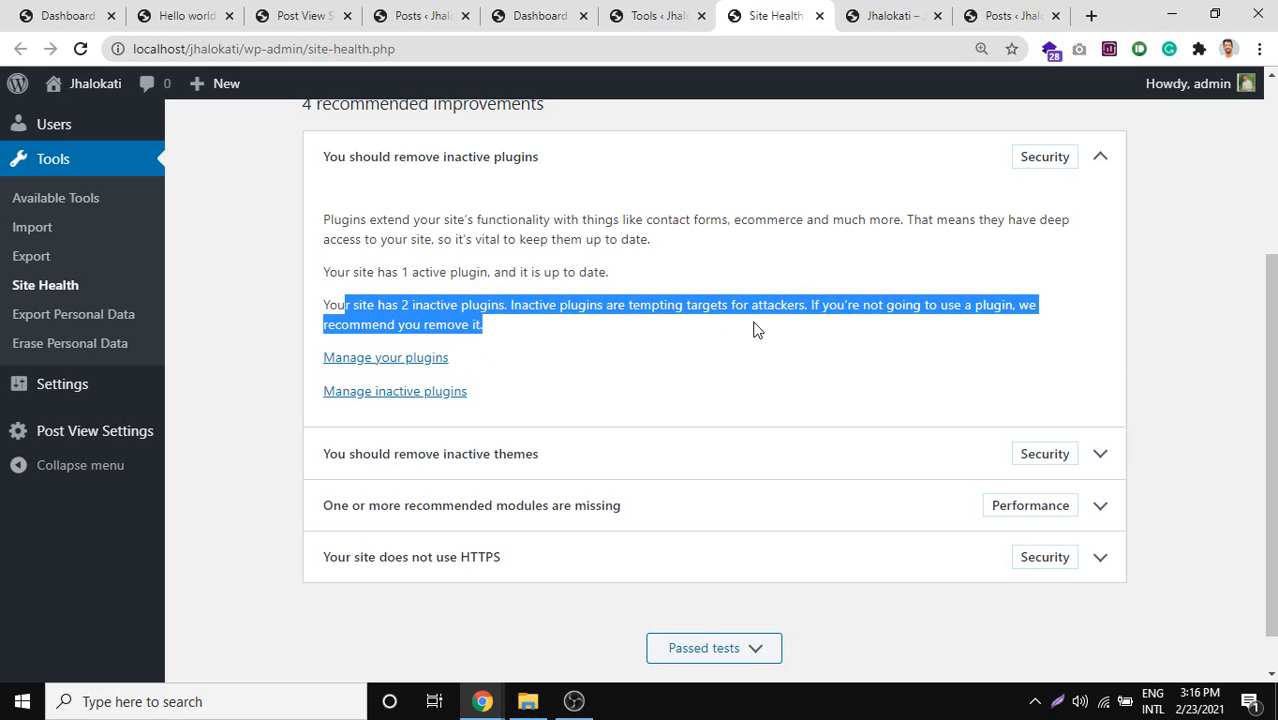
left_click(770, 360)
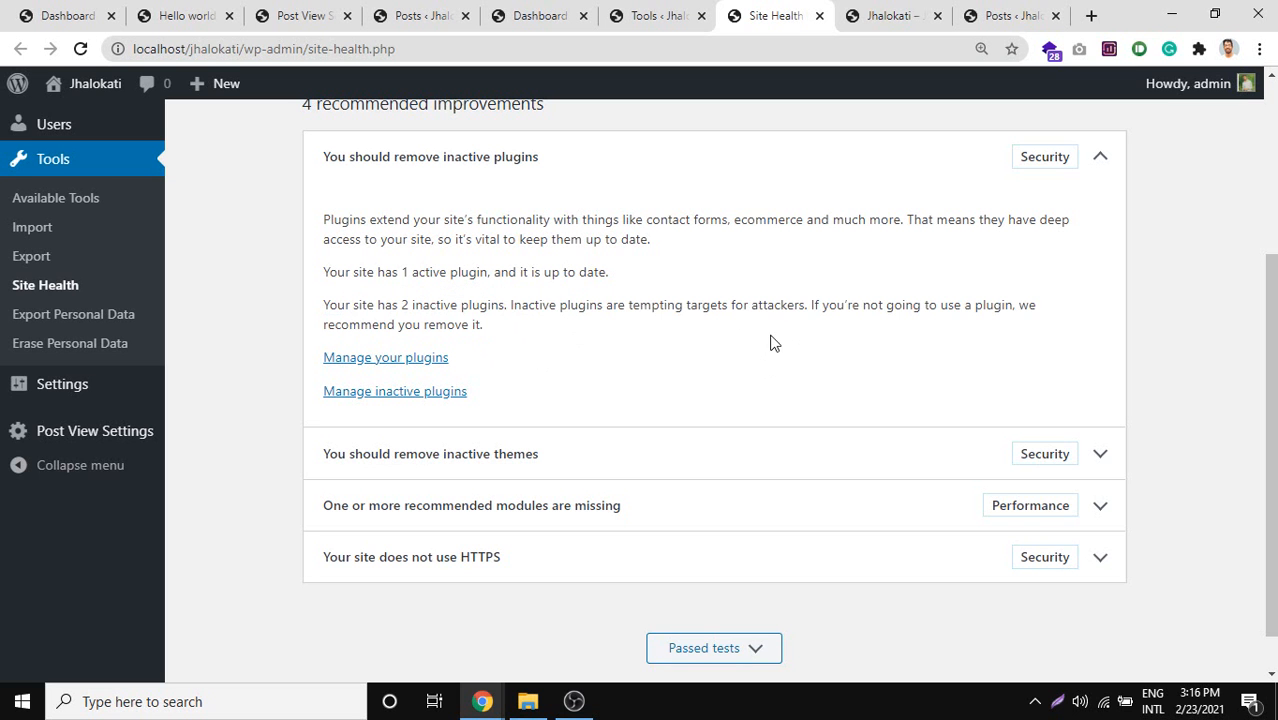
double_click(780, 306)
left_click(761, 317)
left_click_drag(520, 305, 752, 307)
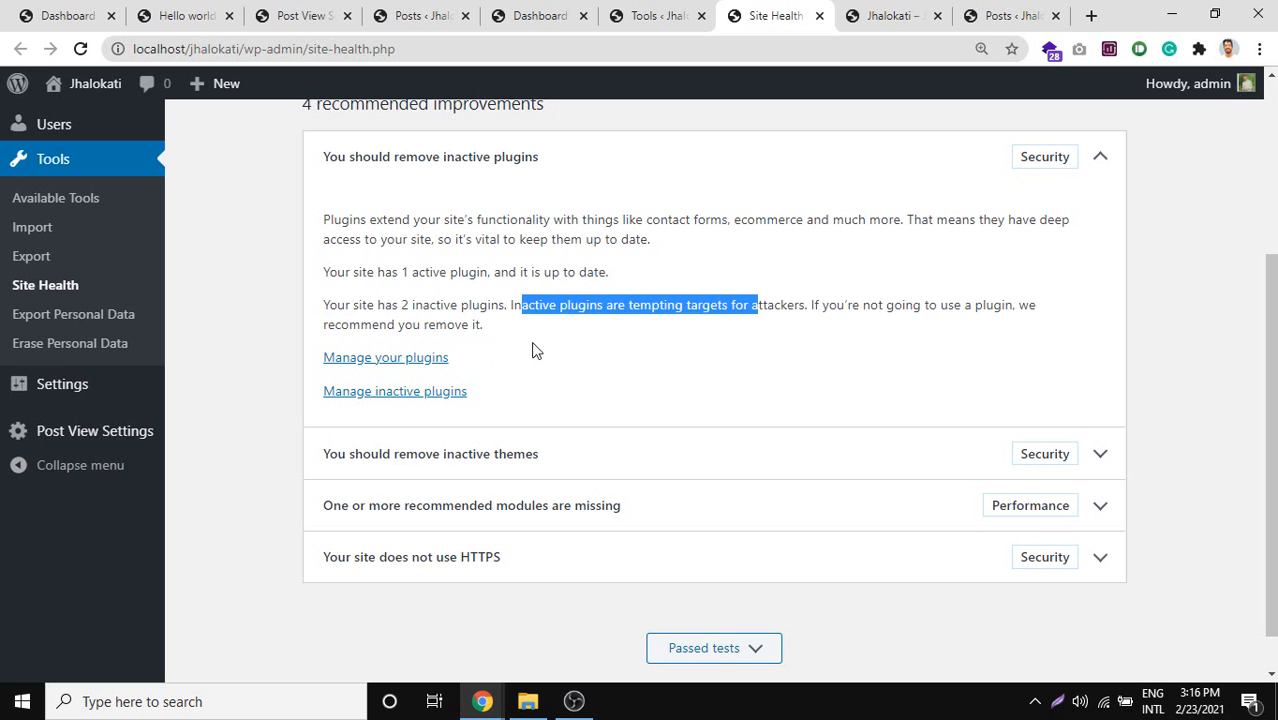
left_click_drag(530, 352, 354, 312)
scroll(510, 330, "down", 1)
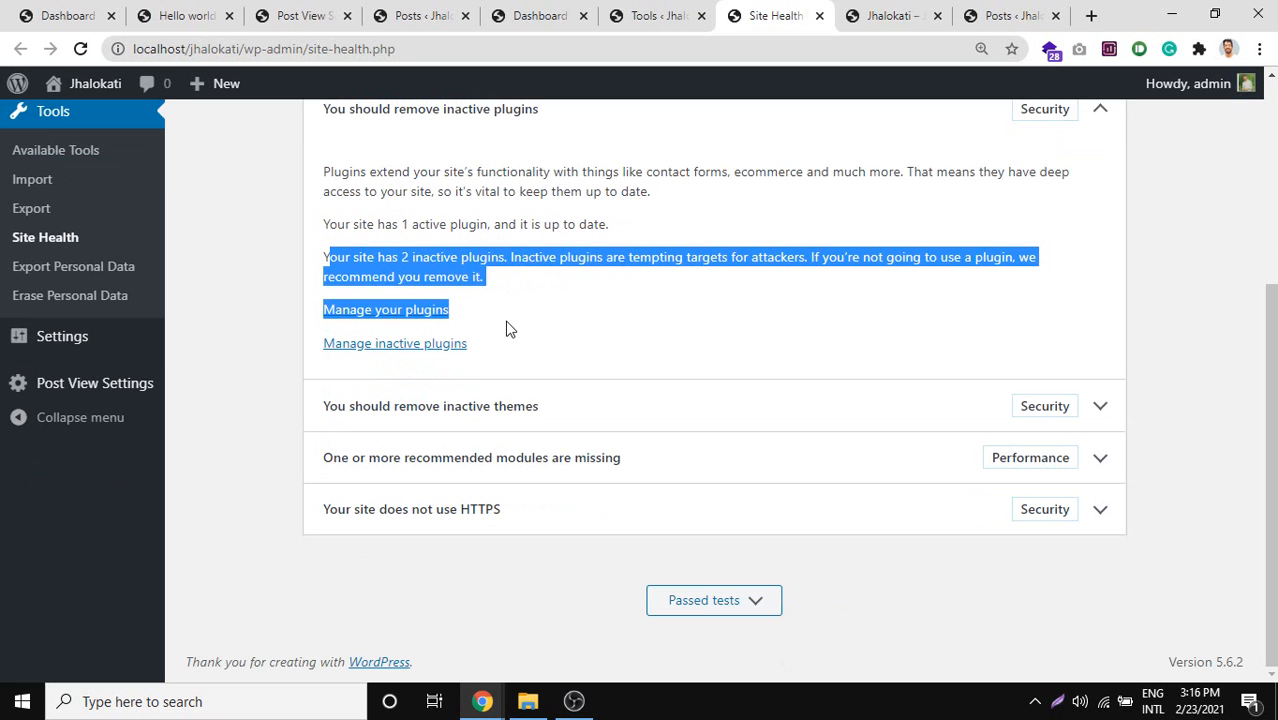
scroll(438, 290, "up", 3)
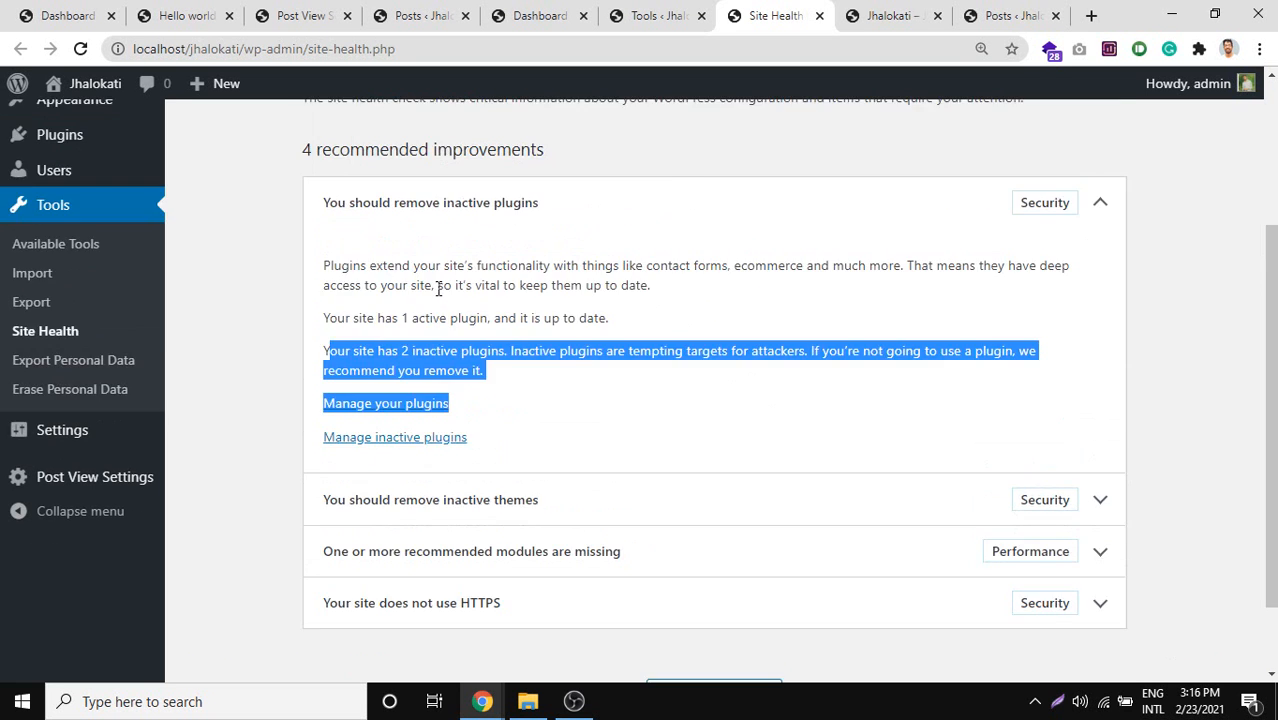
scroll(405, 265, "up", 1)
scroll(405, 265, "down", 4)
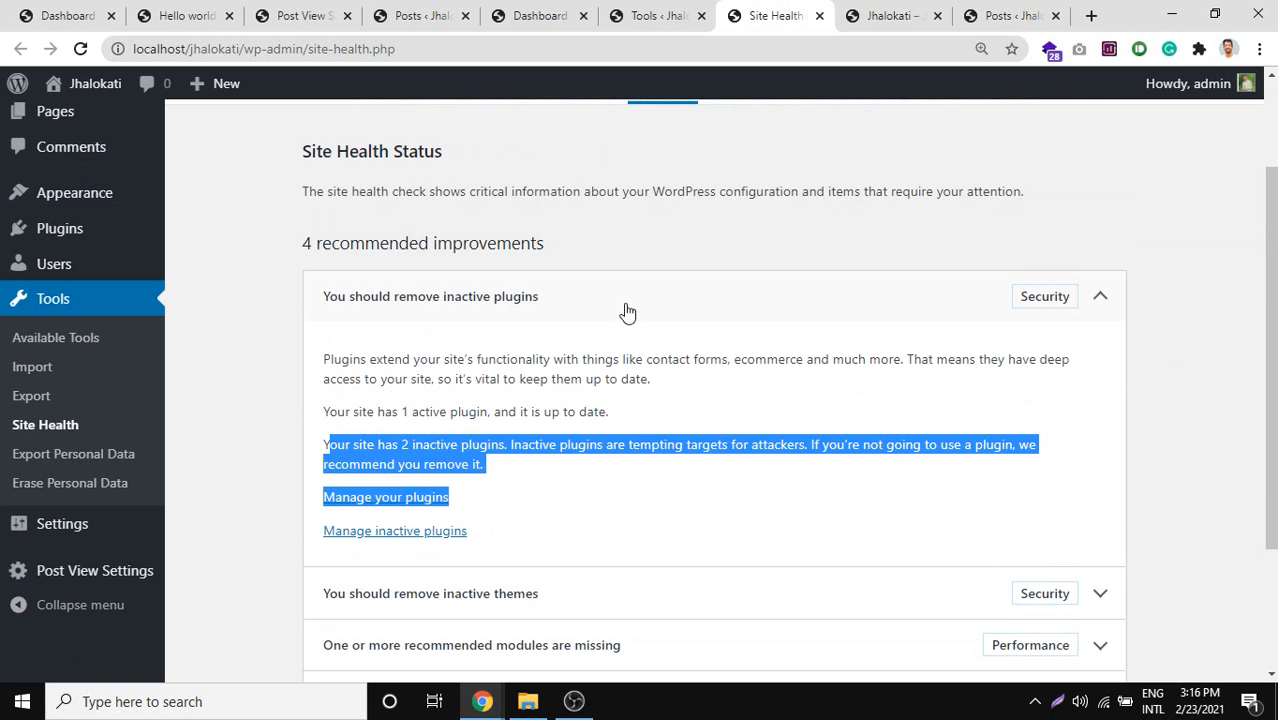
scroll(625, 315, "up", 2)
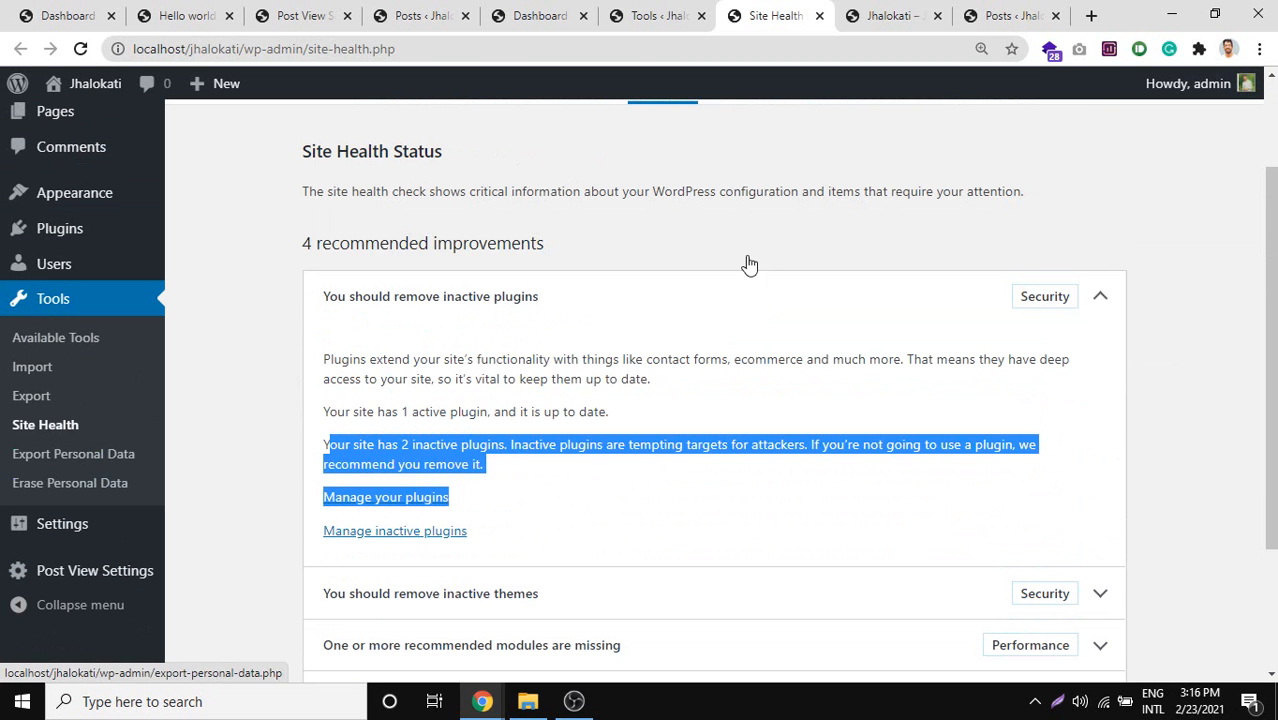
scroll(764, 473, "down", 2)
scroll(788, 490, "up", 4)
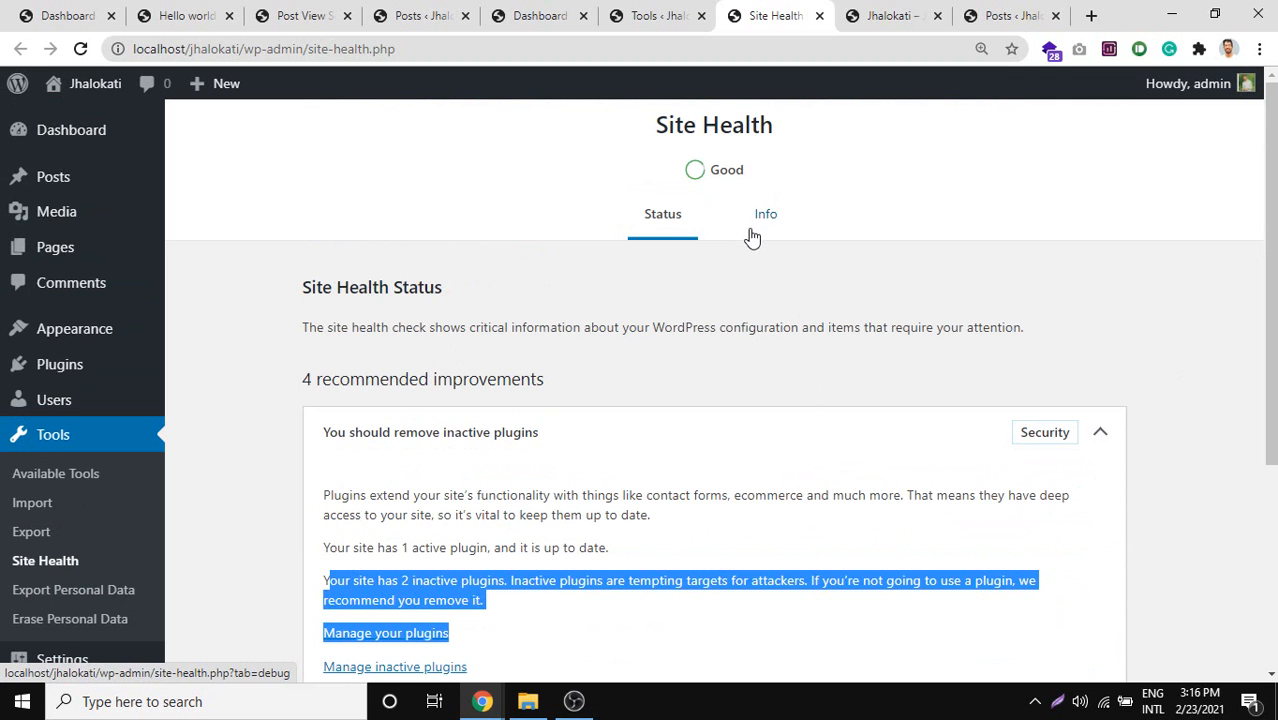
Mark up a Lightshot capture of the Site Health header in red, discard it, and open Settings.
key("Print")
left_click_drag(627, 97, 838, 200)
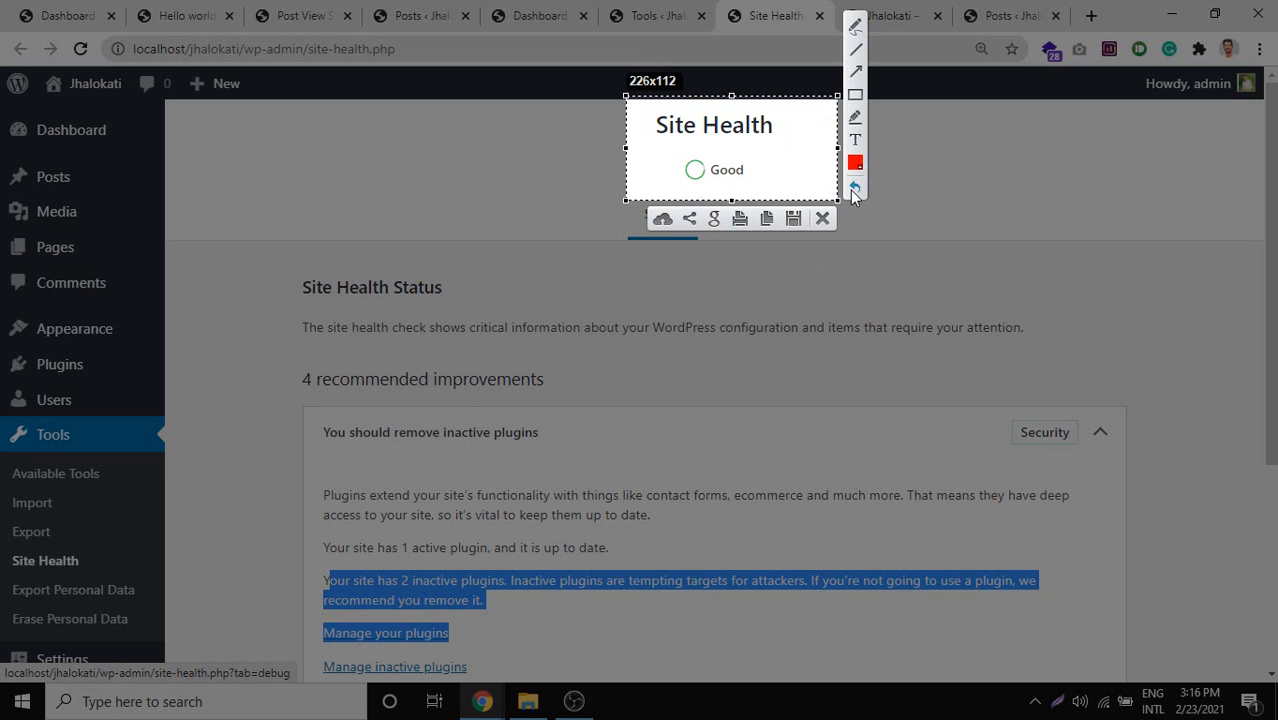
left_click(855, 27)
left_click_drag(753, 172, 797, 152)
left_click_drag(655, 158, 728, 132)
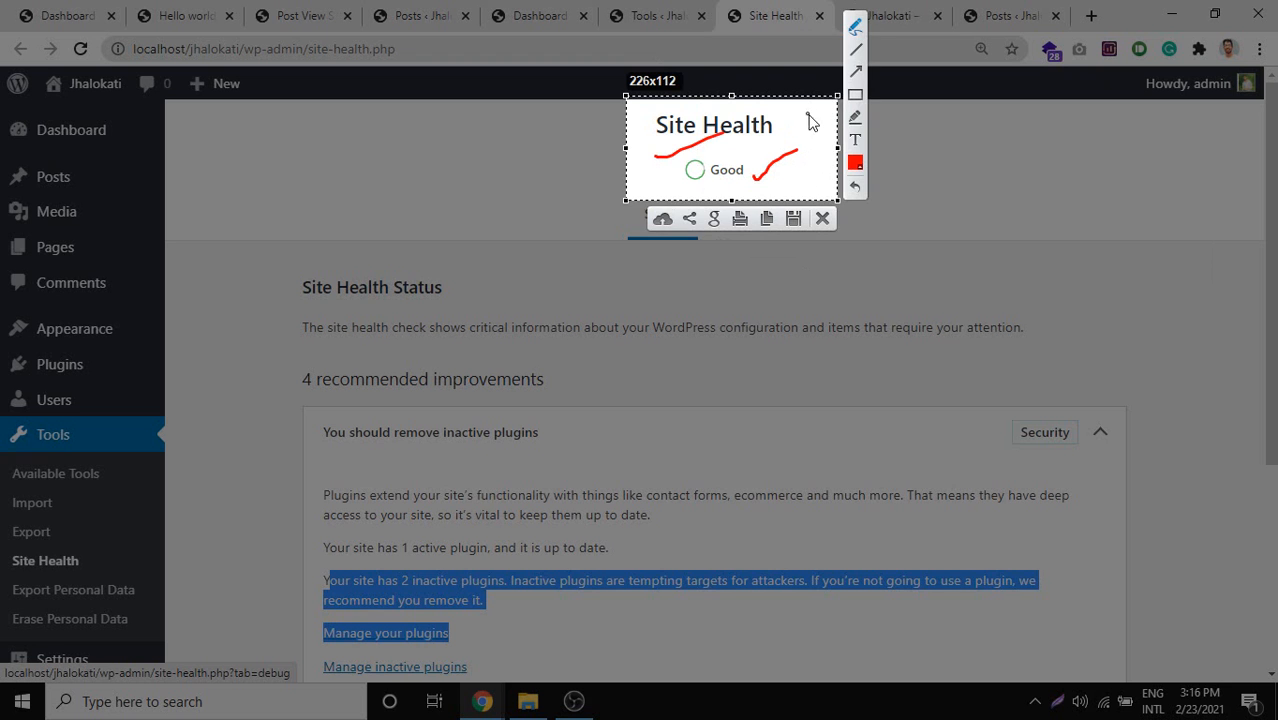
key("Escape")
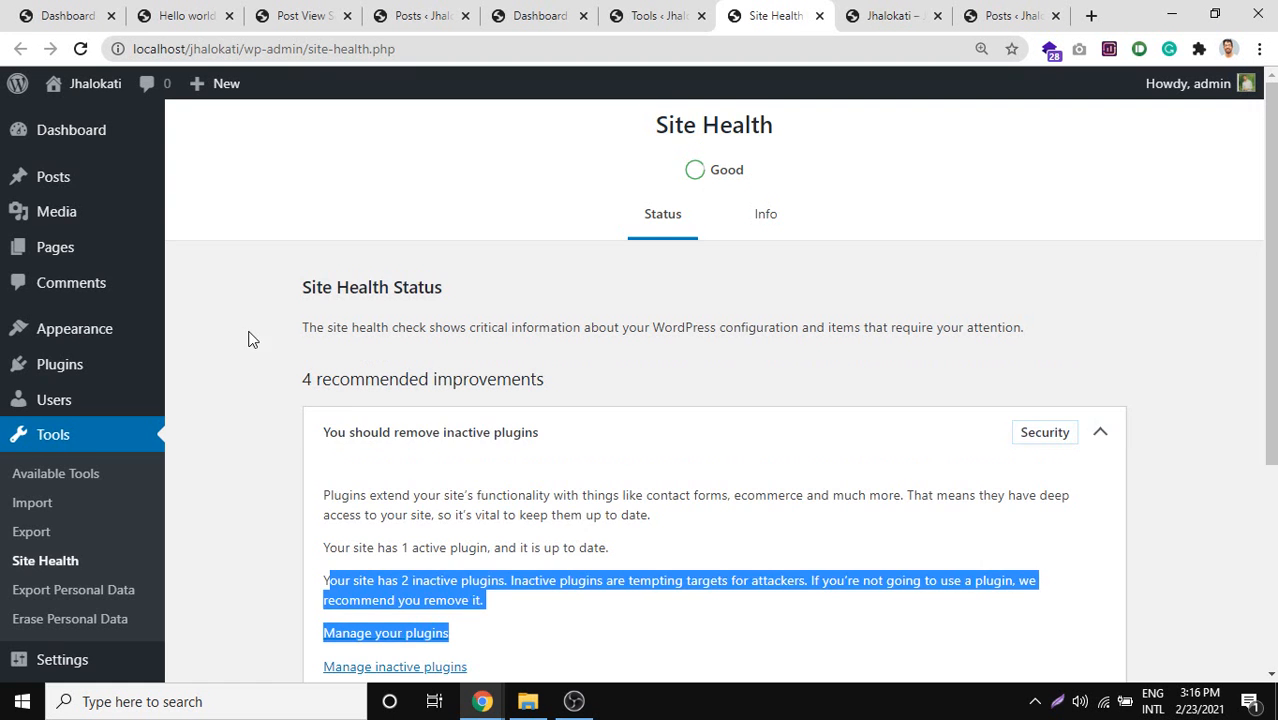
scroll(230, 340, "down", 2)
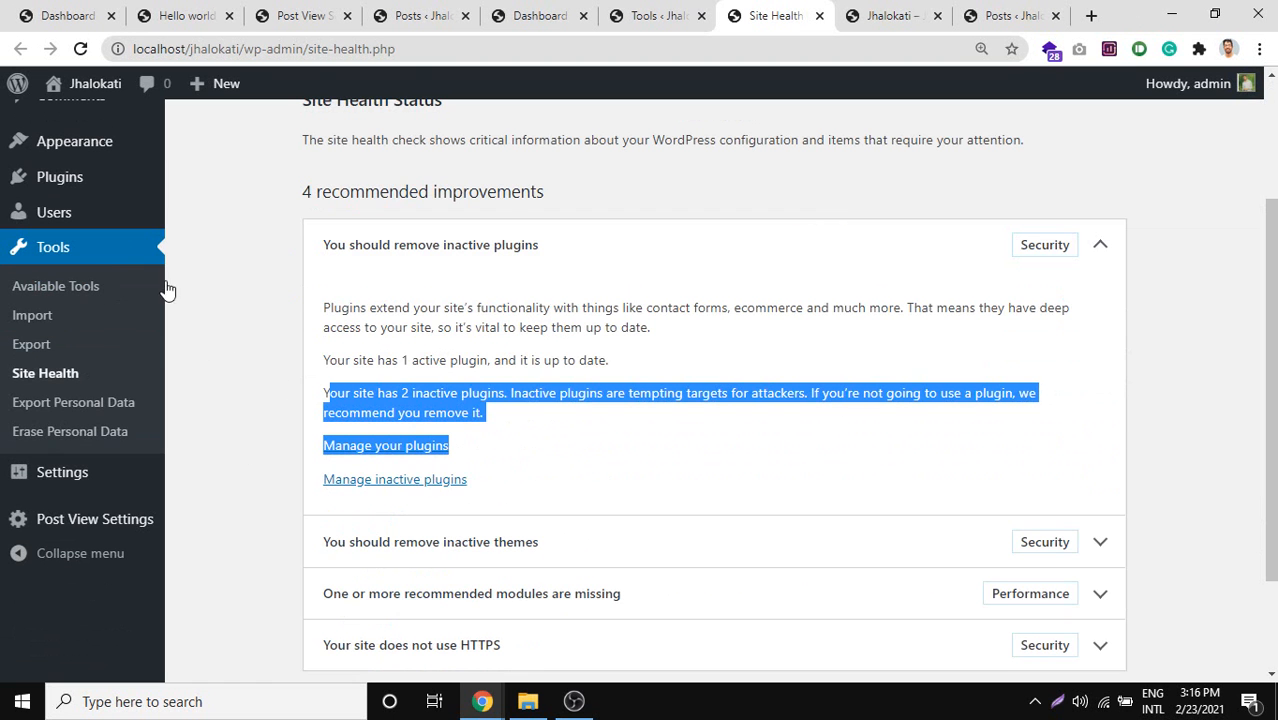
left_click(62, 487)
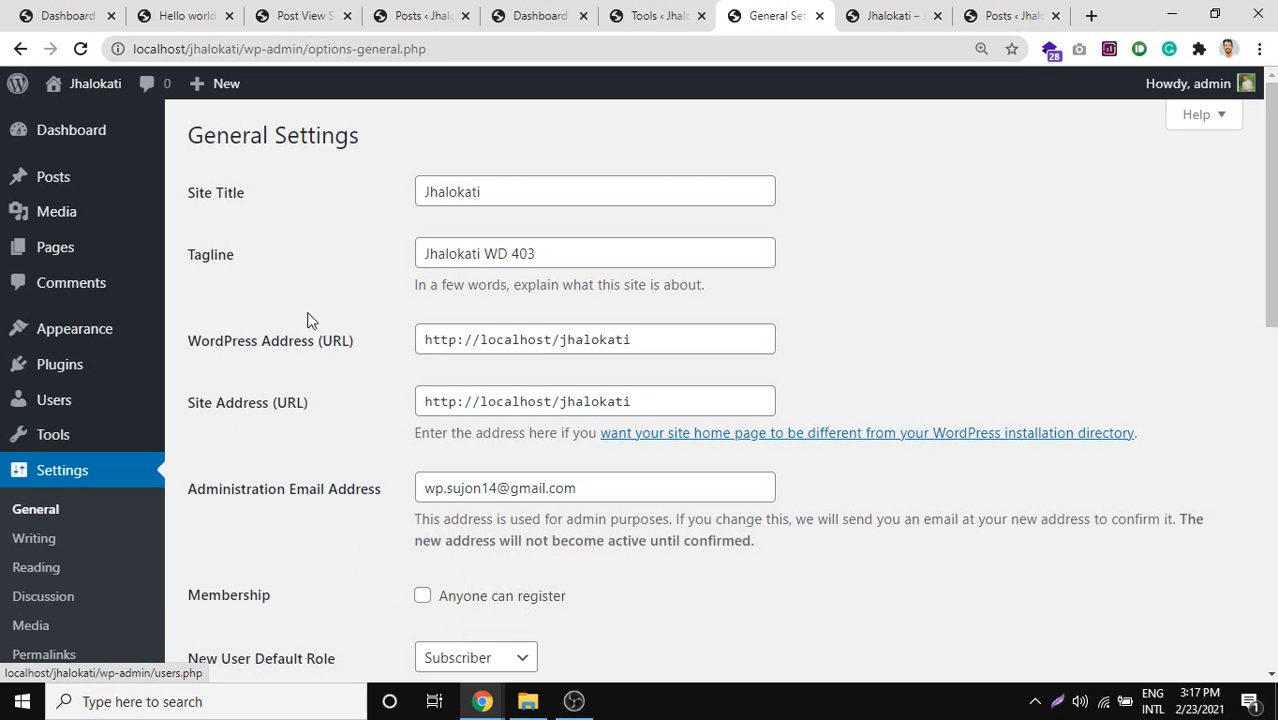
Highlight the Site Title and Tagline labels and the site title Jhalokati.
left_click_drag(247, 205, 183, 193)
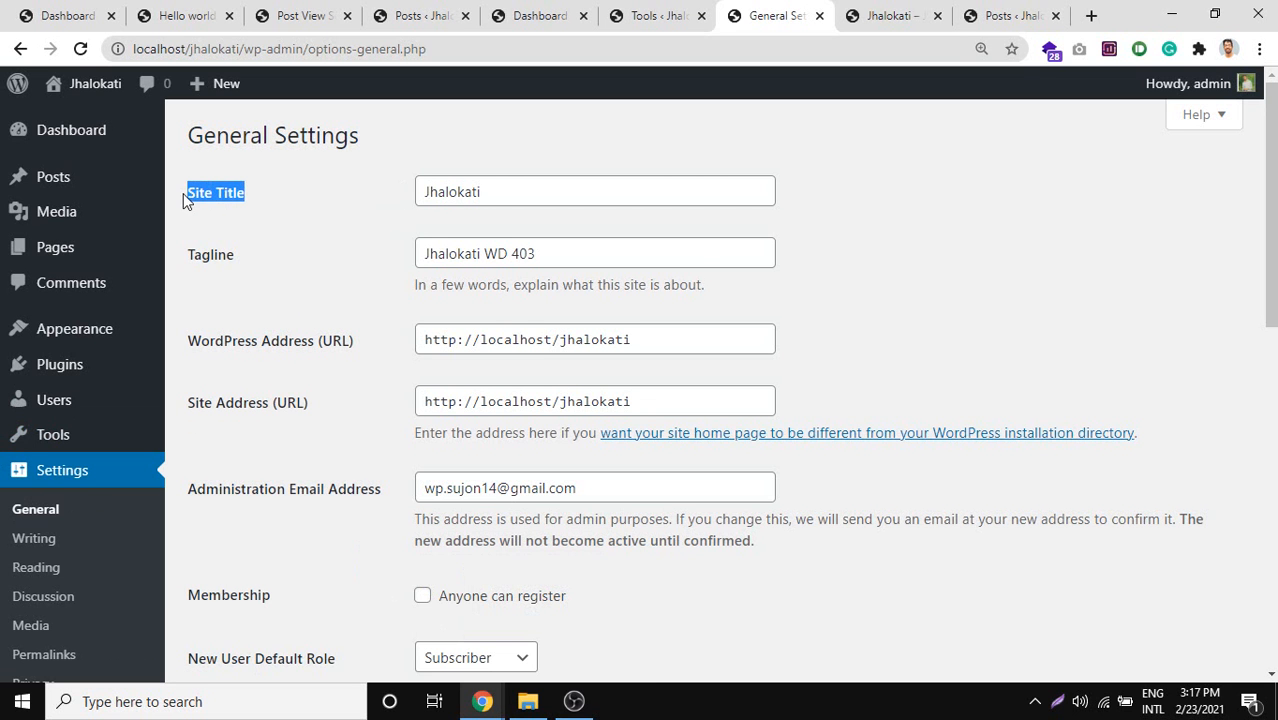
left_click_drag(239, 271, 191, 268)
left_click(468, 202)
left_click_drag(511, 191, 408, 194)
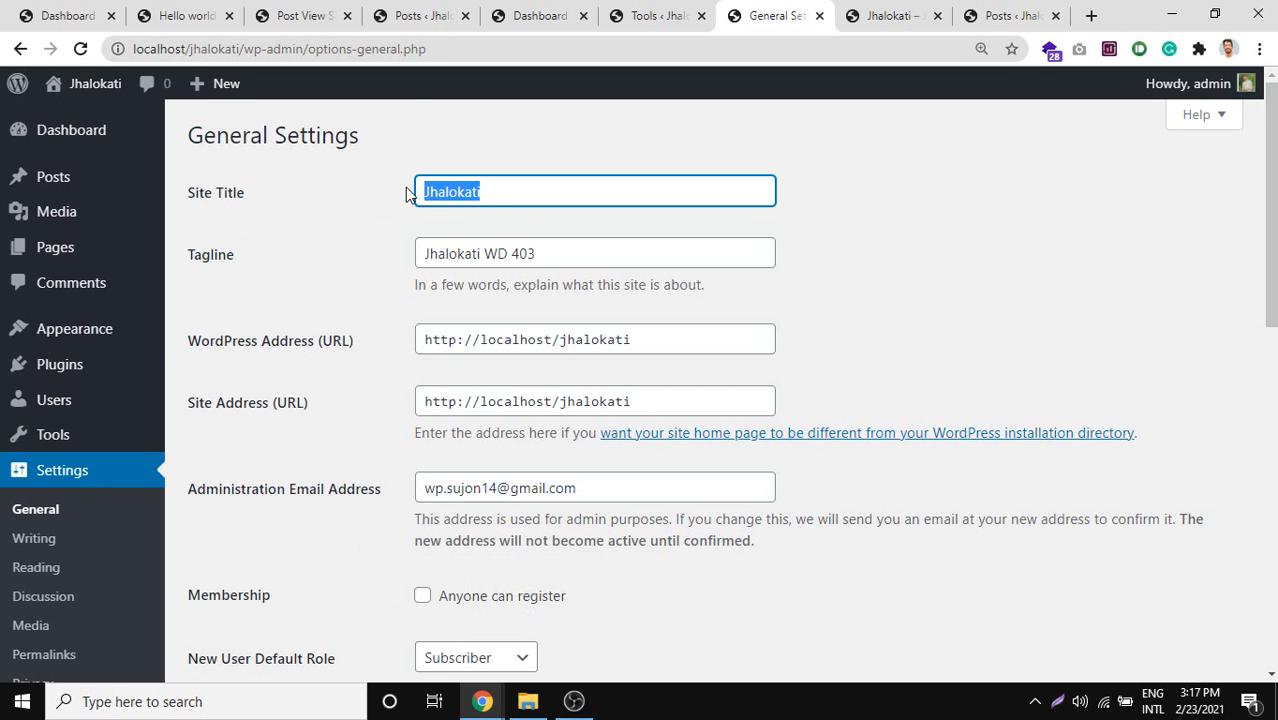
key("Tab")
scroll(308, 320, "down", 1)
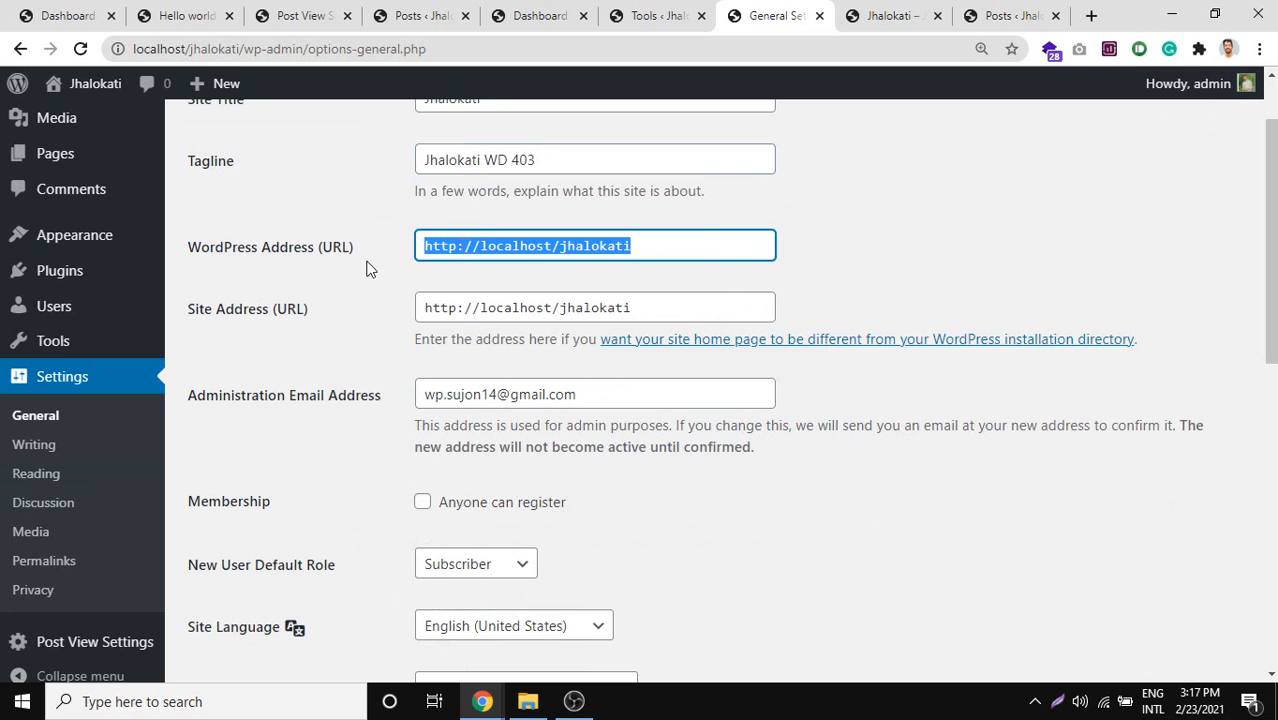
Select the WordPress Address, highlighting localhost/jhalokati and the folder name jhalokati.
left_click_drag(398, 251, 192, 248)
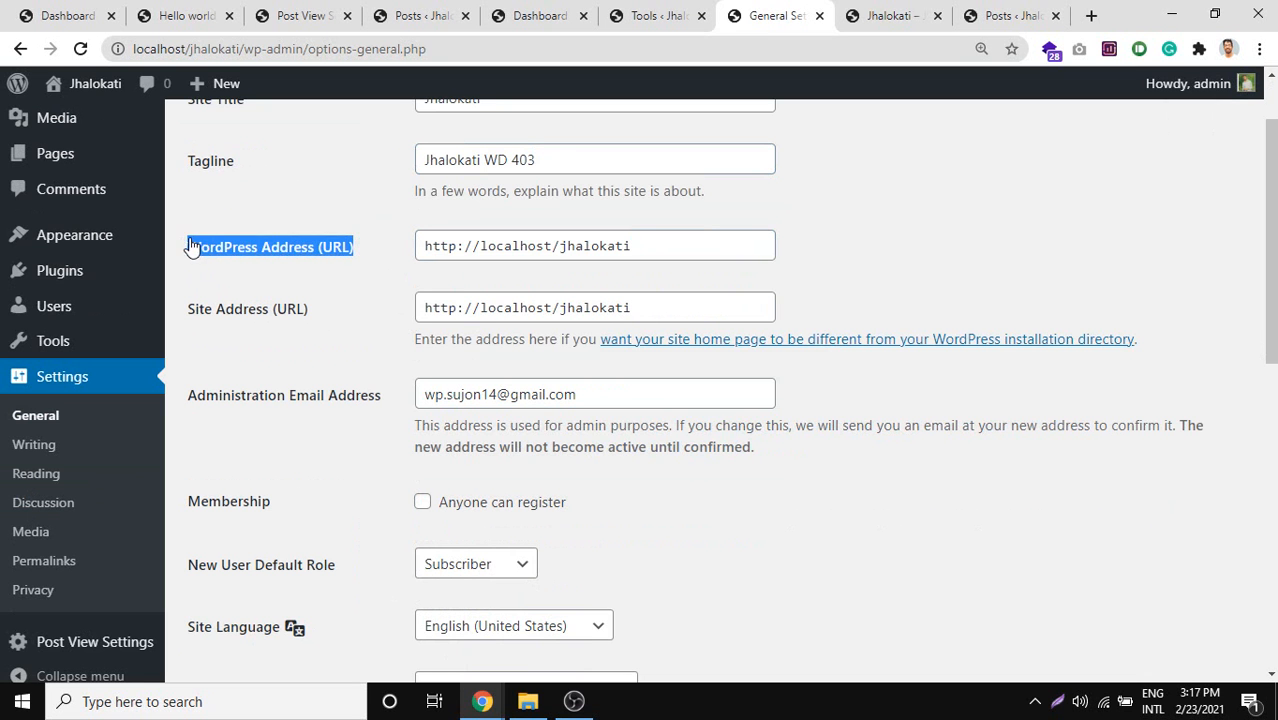
triple_click(499, 245)
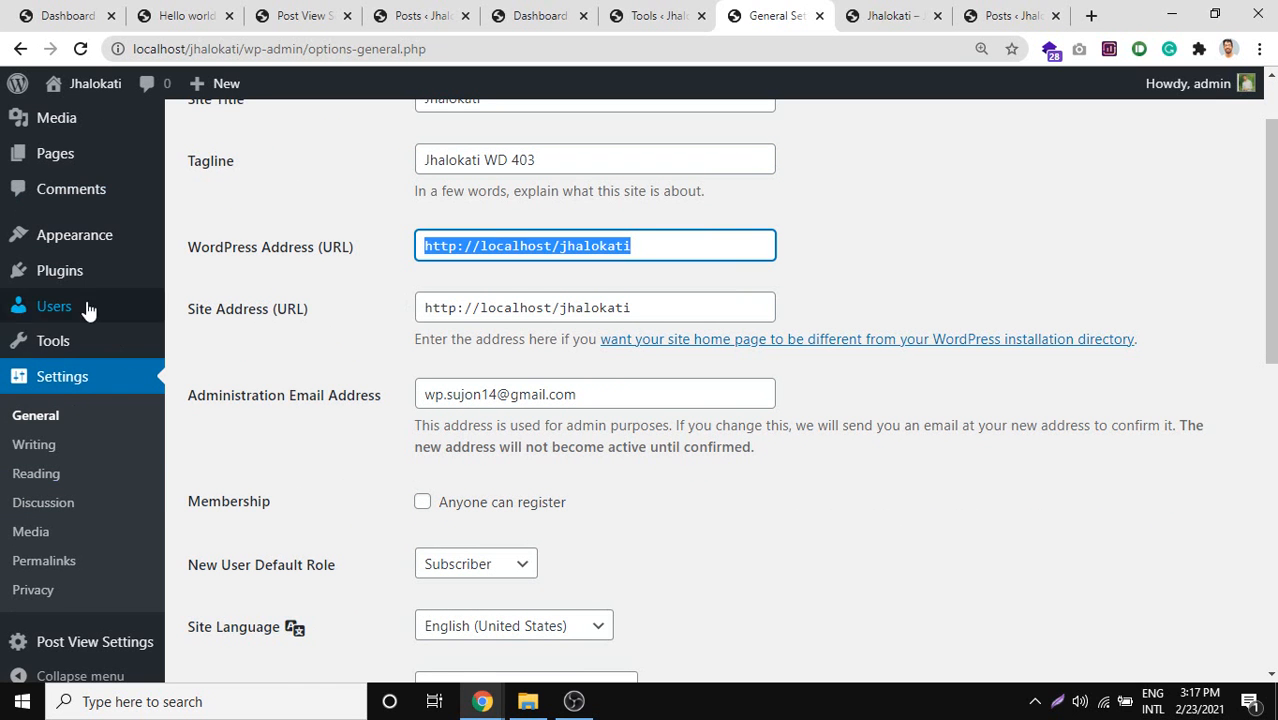
mouse_move(91, 313)
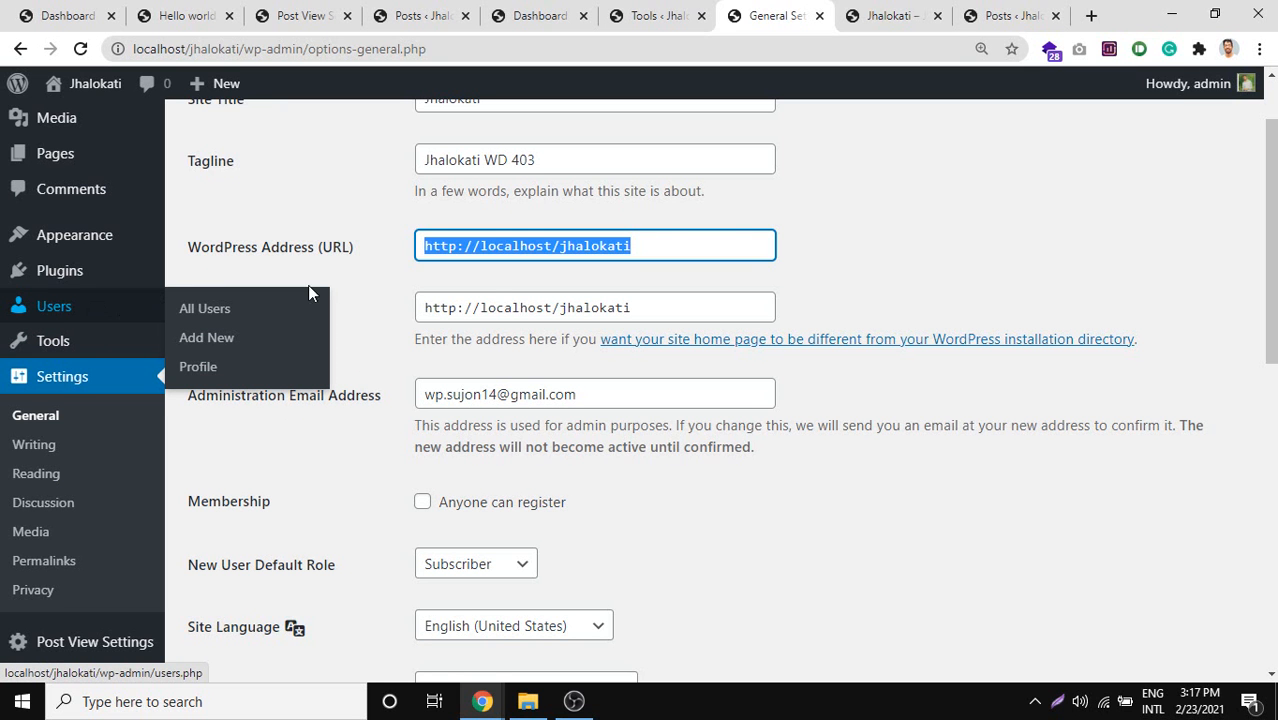
triple_click(562, 246)
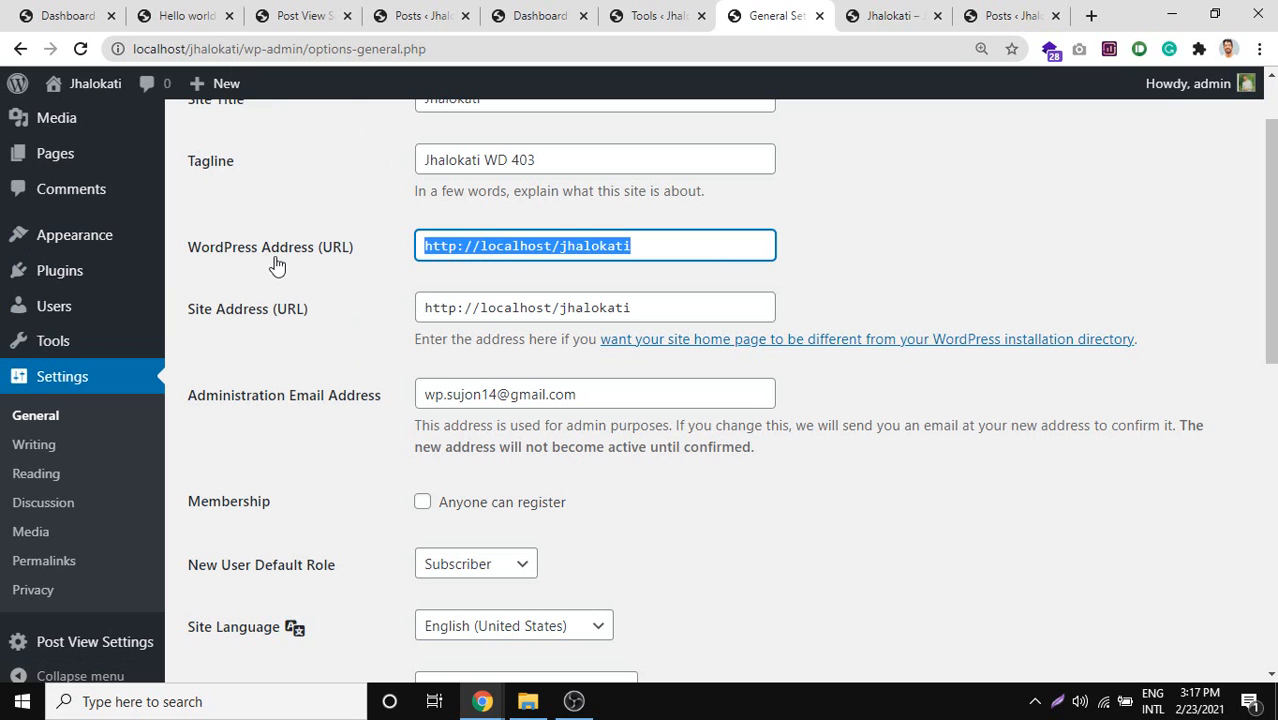
left_click(440, 247)
triple_click(440, 250)
left_click_drag(680, 244, 418, 246)
double_click(591, 240)
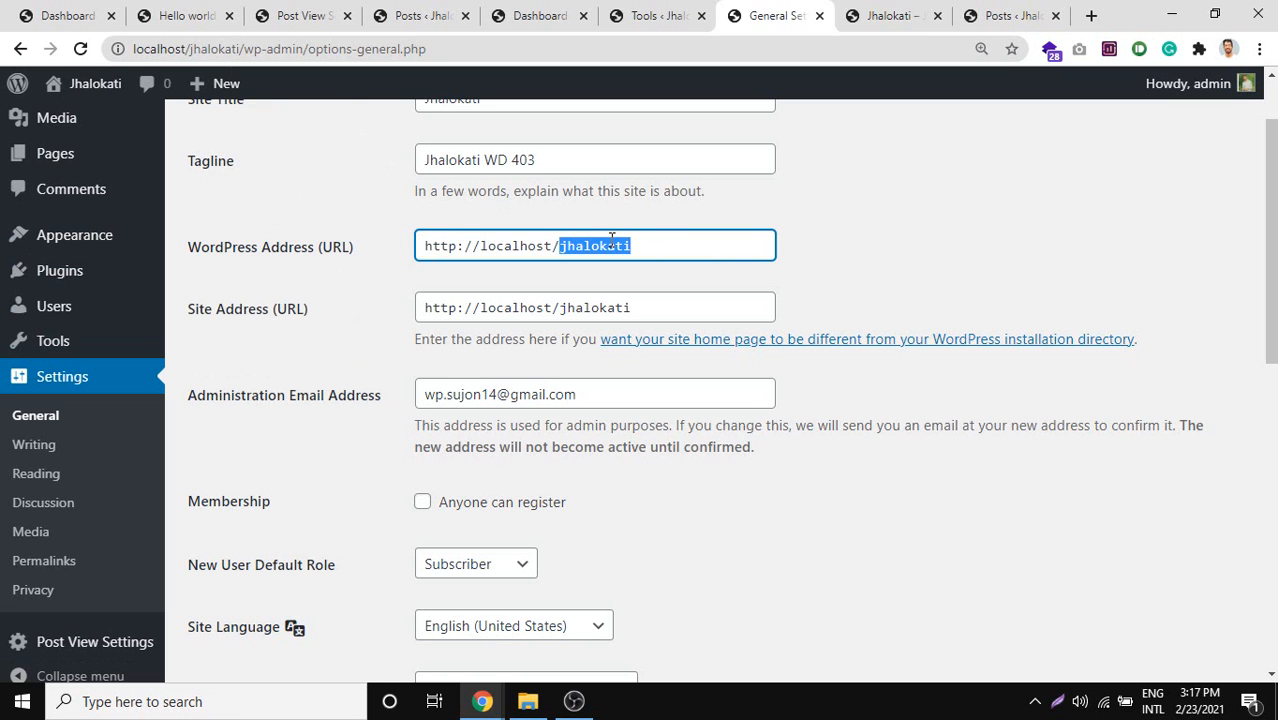
triple_click(611, 243)
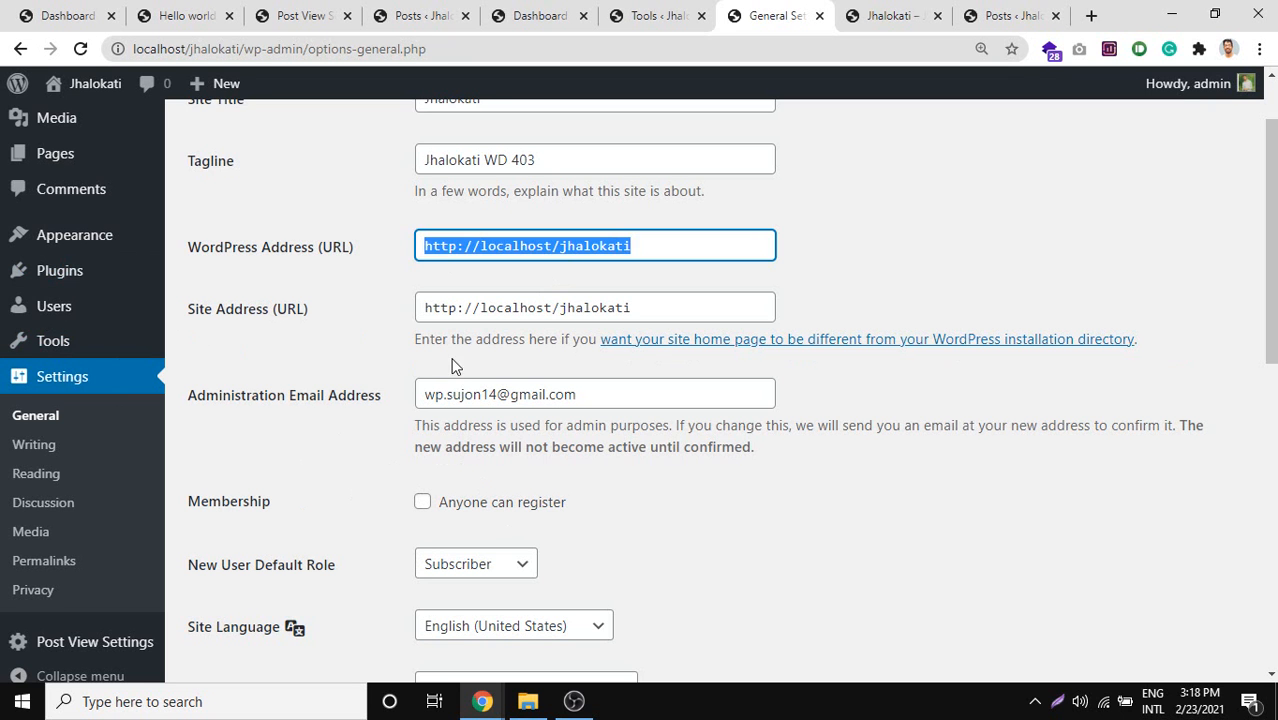
Highlight localhost in the Site Address, then select the administration email.
left_click(462, 310)
left_click(465, 244)
left_click_drag(464, 245, 472, 245)
double_click(487, 305)
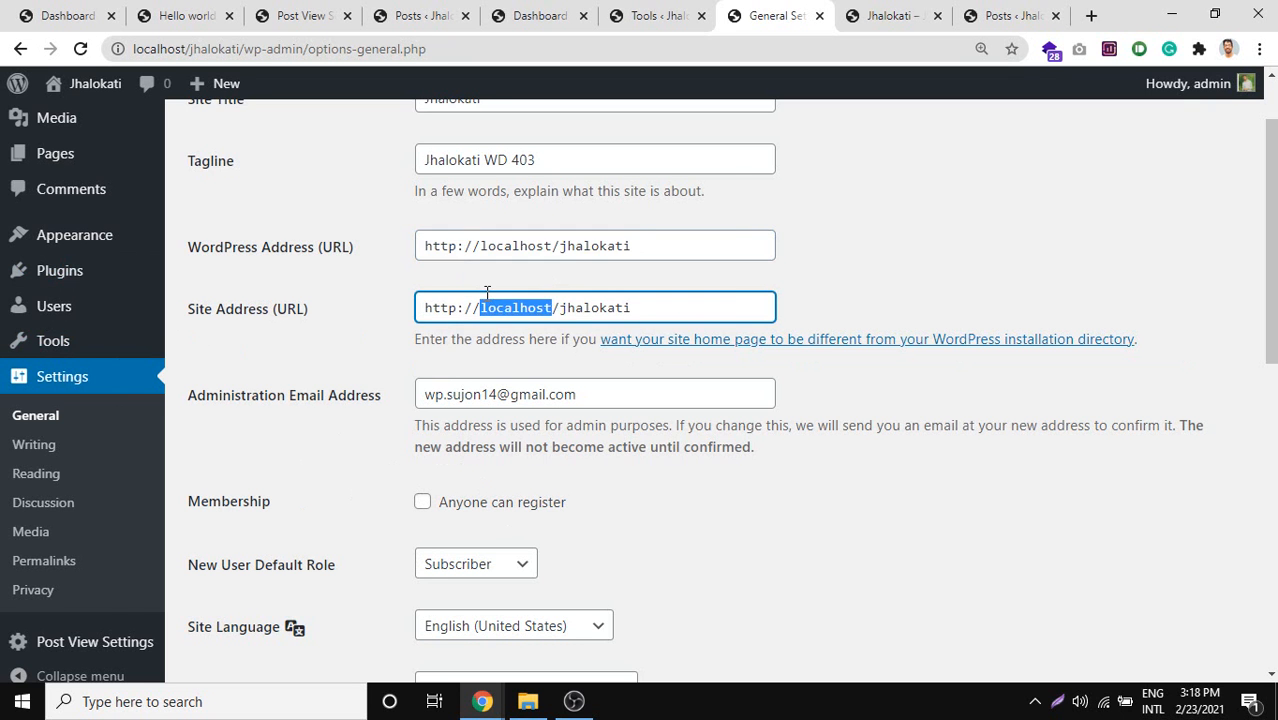
scroll(490, 295, "down", 1)
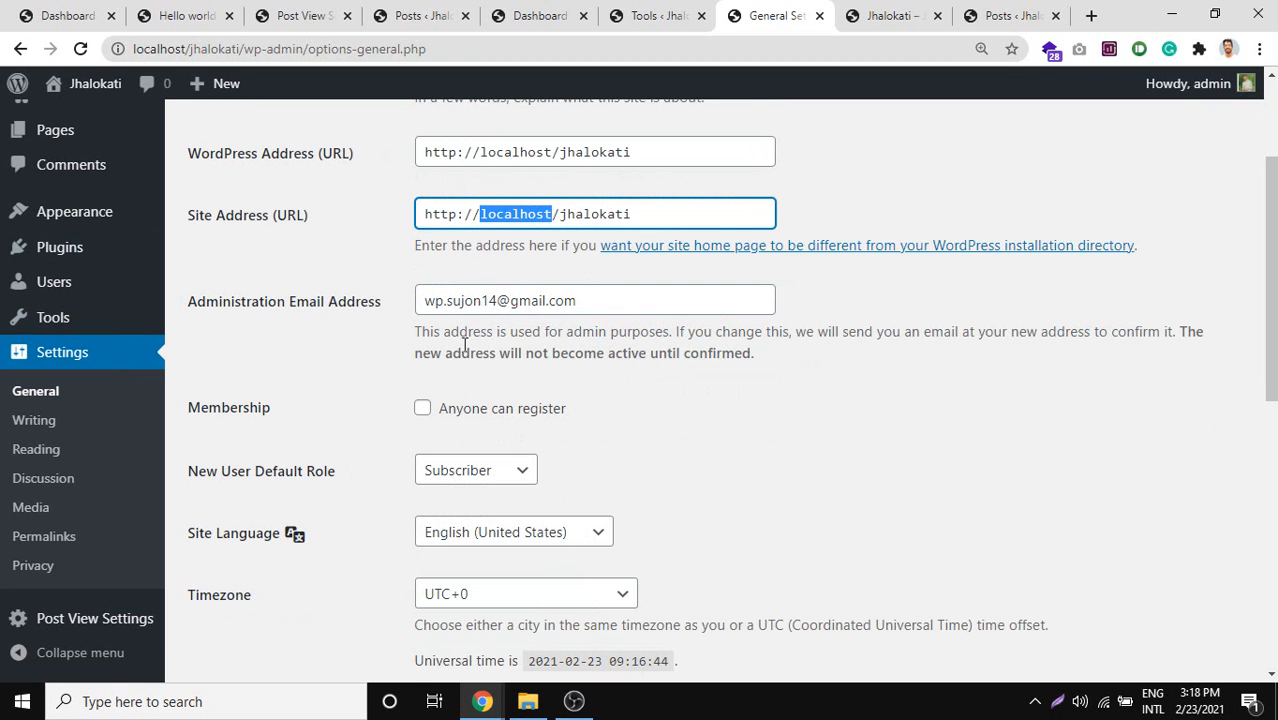
triple_click(490, 305)
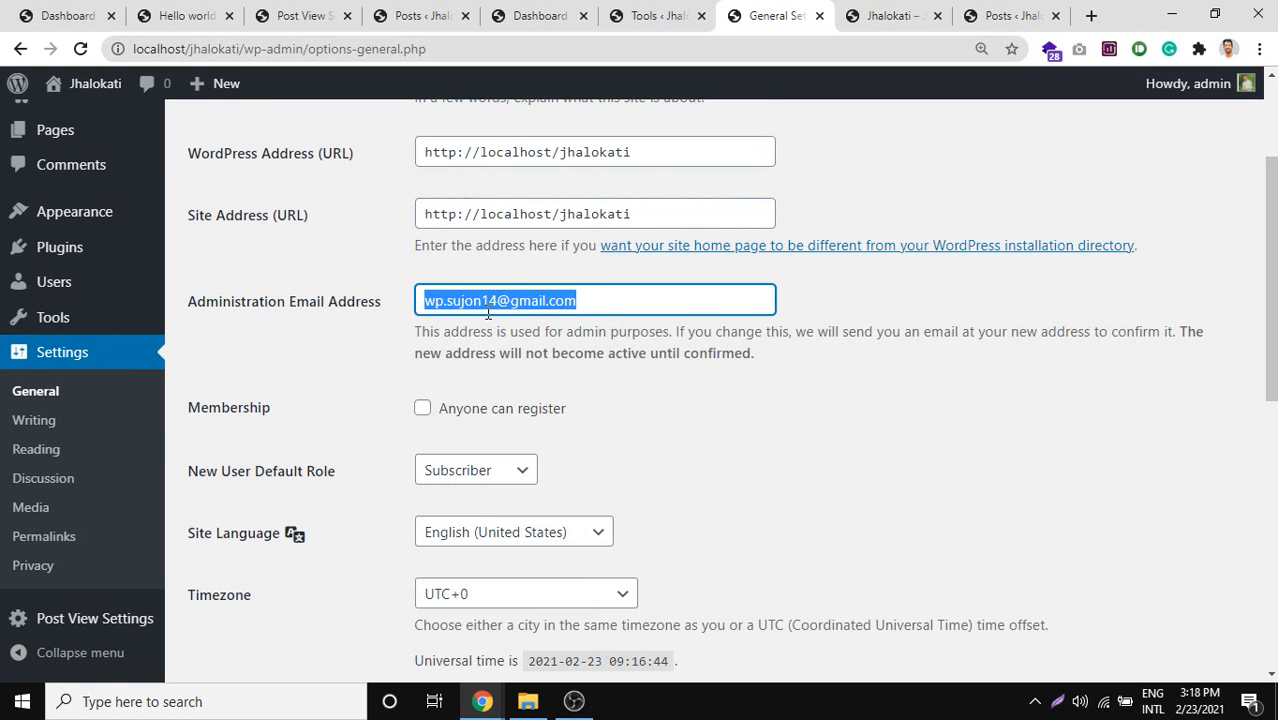
Reselect the whole WordPress Address repeatedly to emphasise it.
scroll(584, 205, "up", 1)
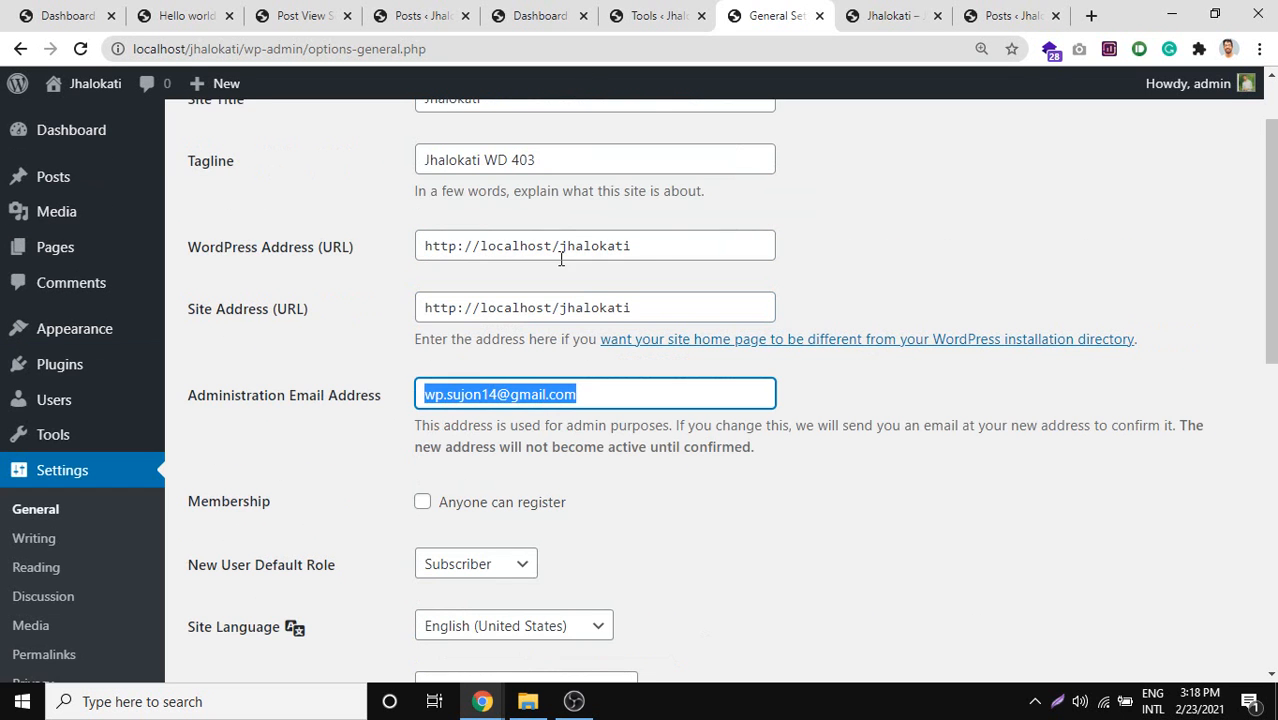
left_click_drag(656, 250, 418, 257)
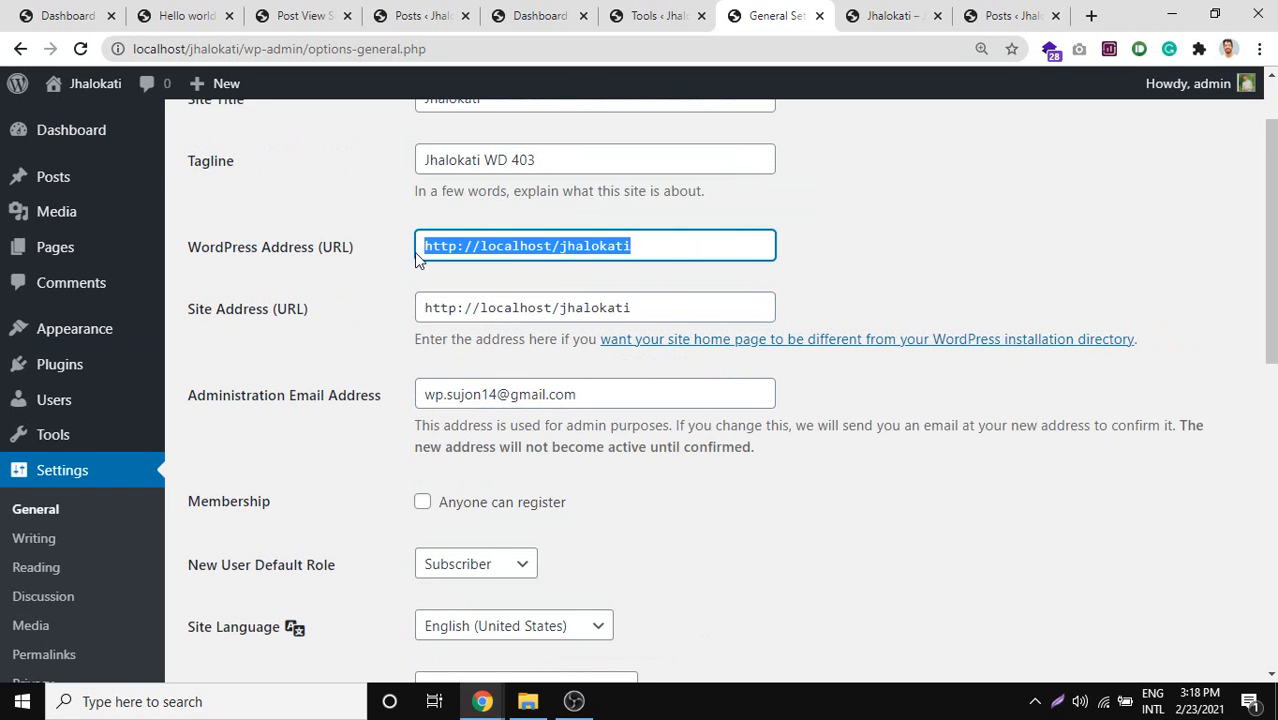
left_click(566, 250)
triple_click(645, 243)
left_click(656, 308)
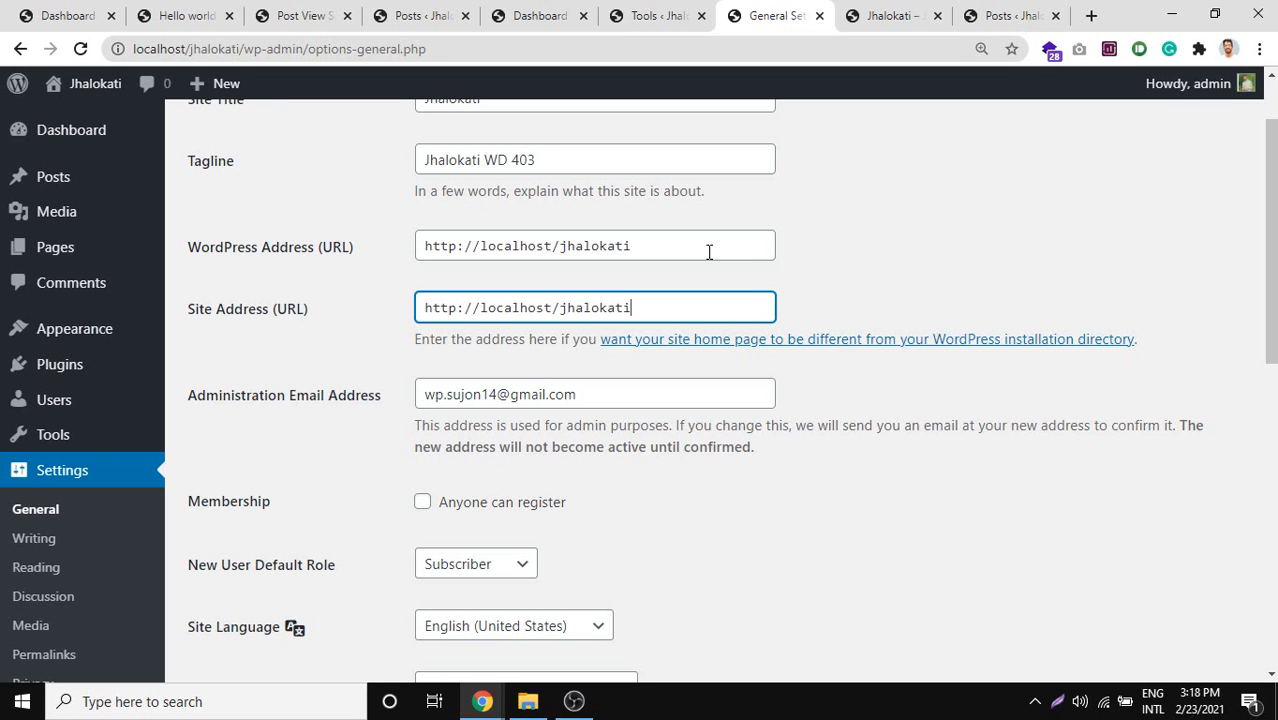
left_click_drag(652, 246, 391, 248)
triple_click(510, 244)
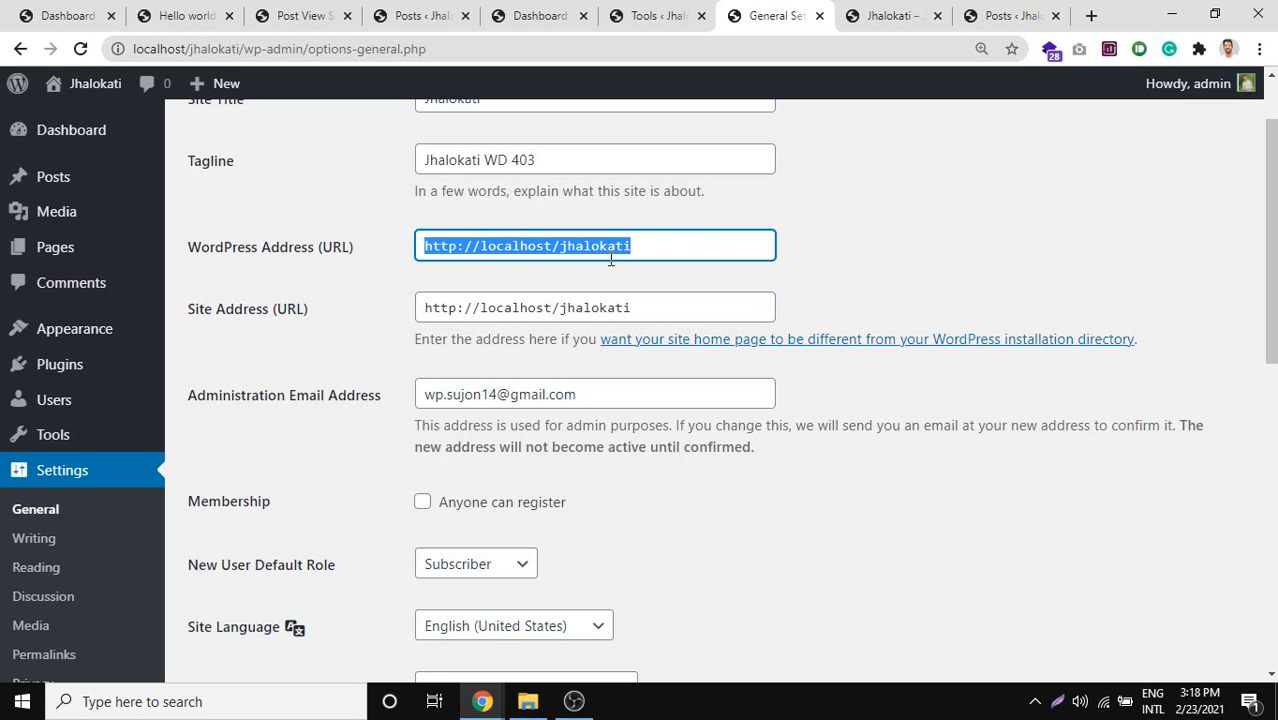
left_click(668, 250)
left_click_drag(680, 245, 293, 217)
triple_click(576, 245)
triple_click(489, 246)
Select the administration email, highlighting its domain and com ending.
scroll(504, 268, "down", 2)
scroll(402, 370, "up", 1)
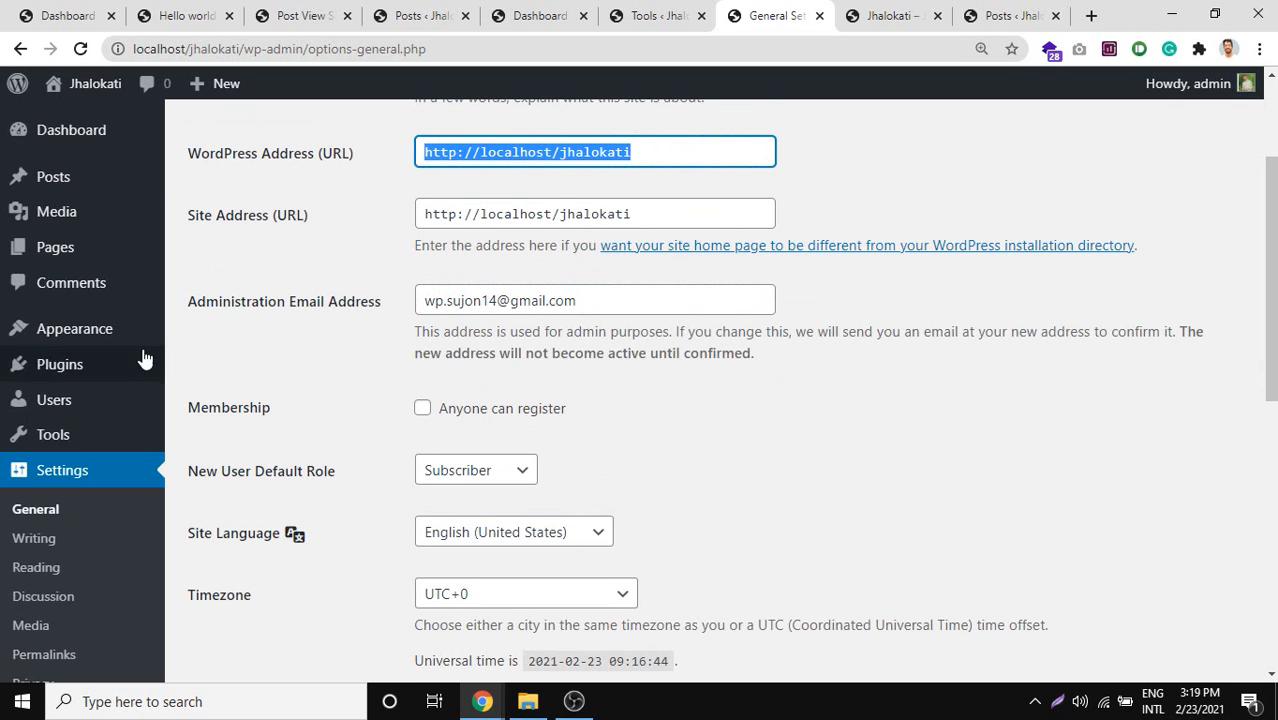
left_click(546, 302)
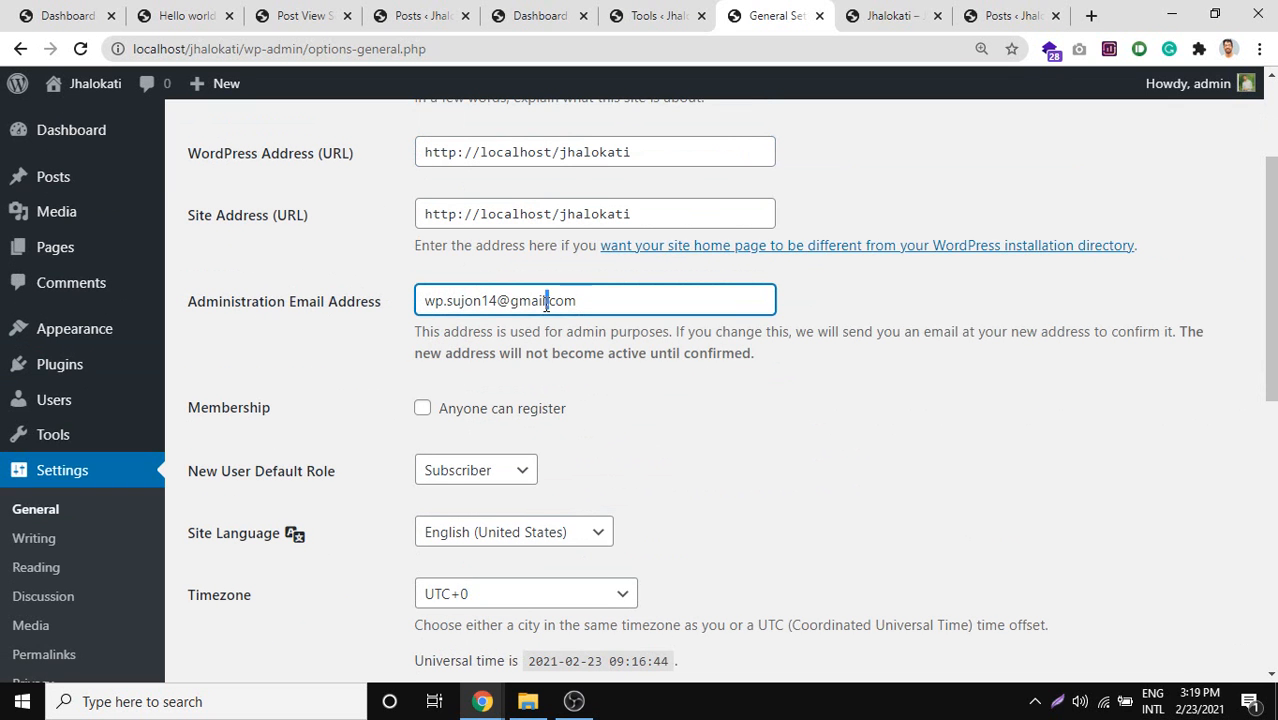
triple_click(546, 302)
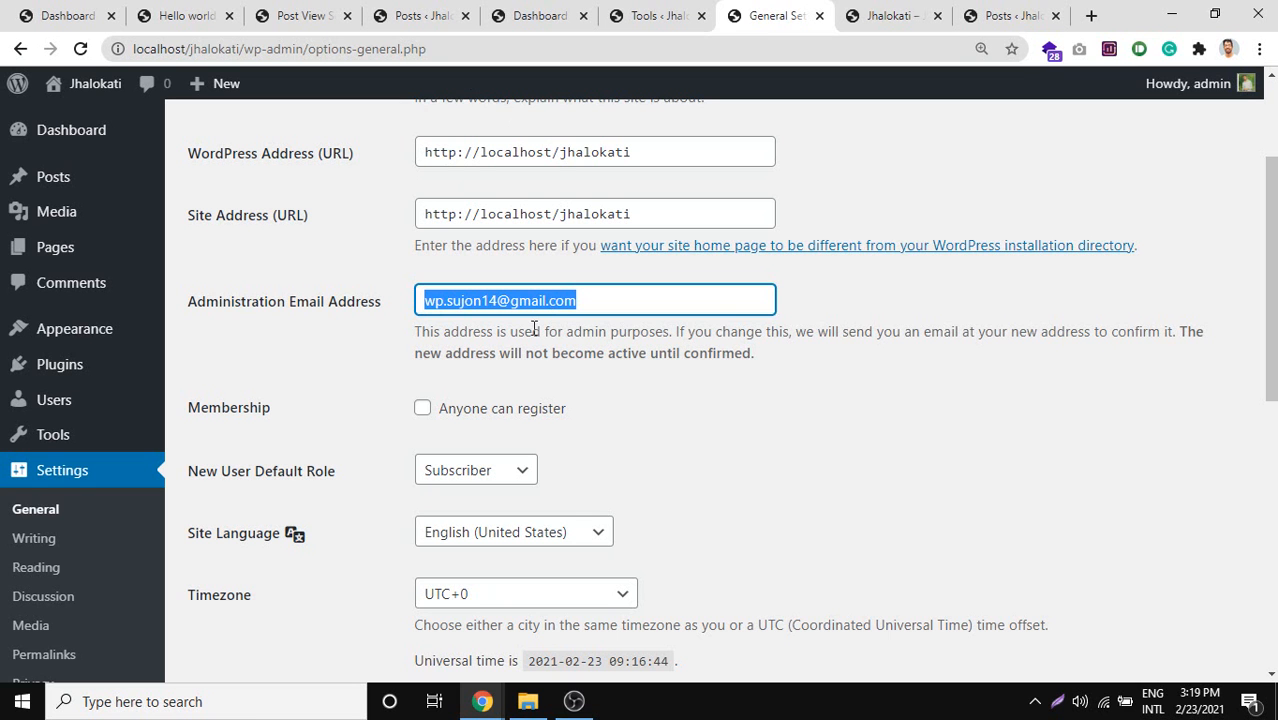
left_click(524, 324)
double_click(522, 312)
triple_click(522, 312)
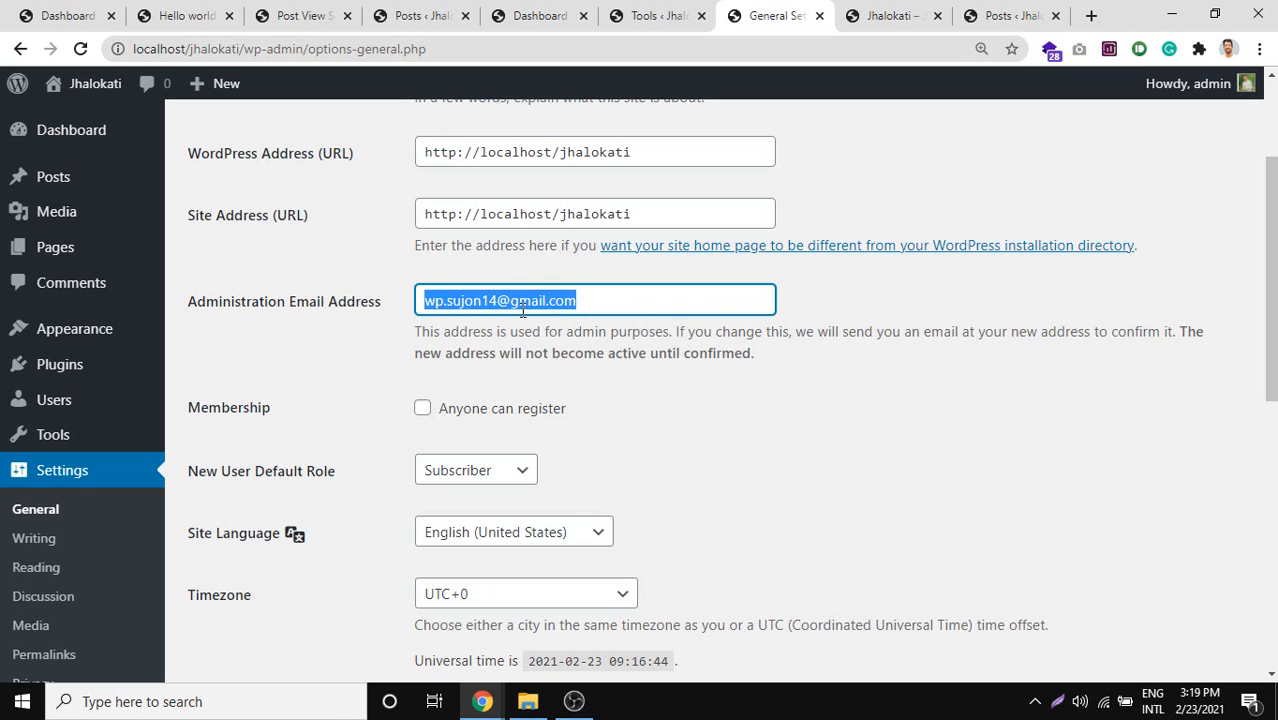
left_click(605, 292)
left_click_drag(616, 299, 430, 312)
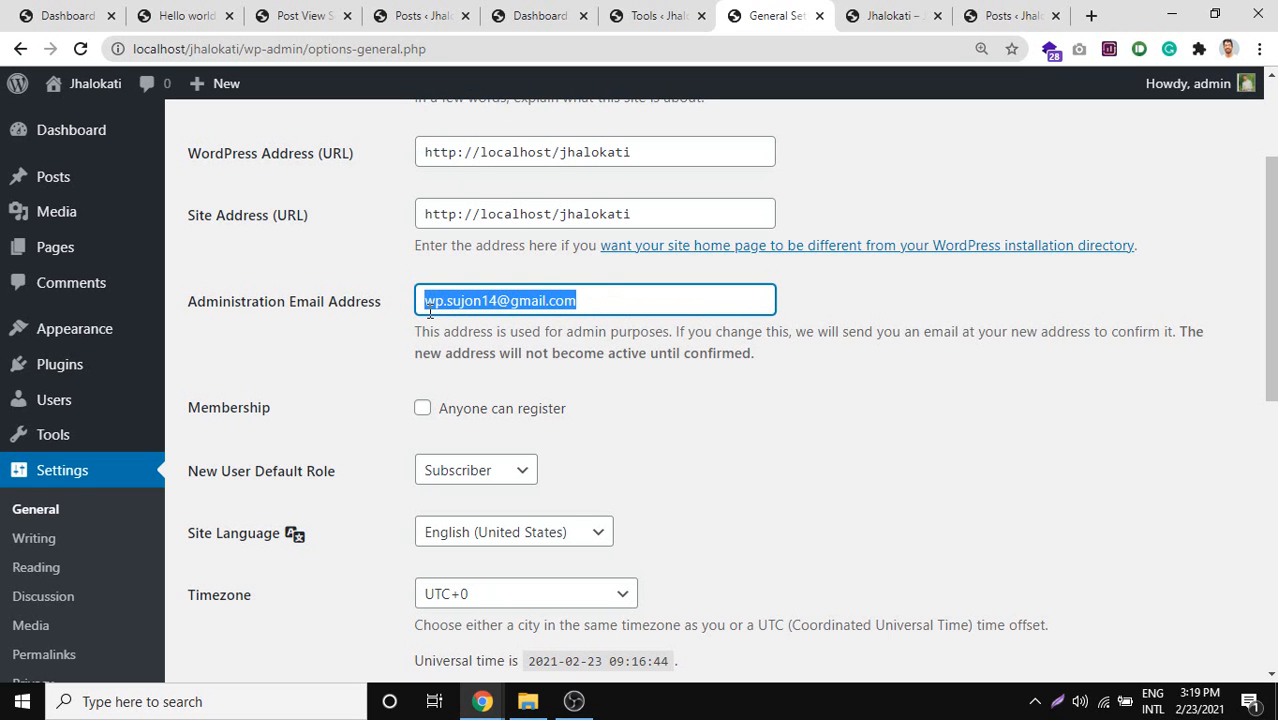
double_click(564, 299)
triple_click(565, 296)
Tick 'Anyone can register' under Membership and keep Subscriber as New User Default Role.
left_click(597, 296)
left_click_drag(612, 298, 420, 316)
scroll(420, 316, "down", 1)
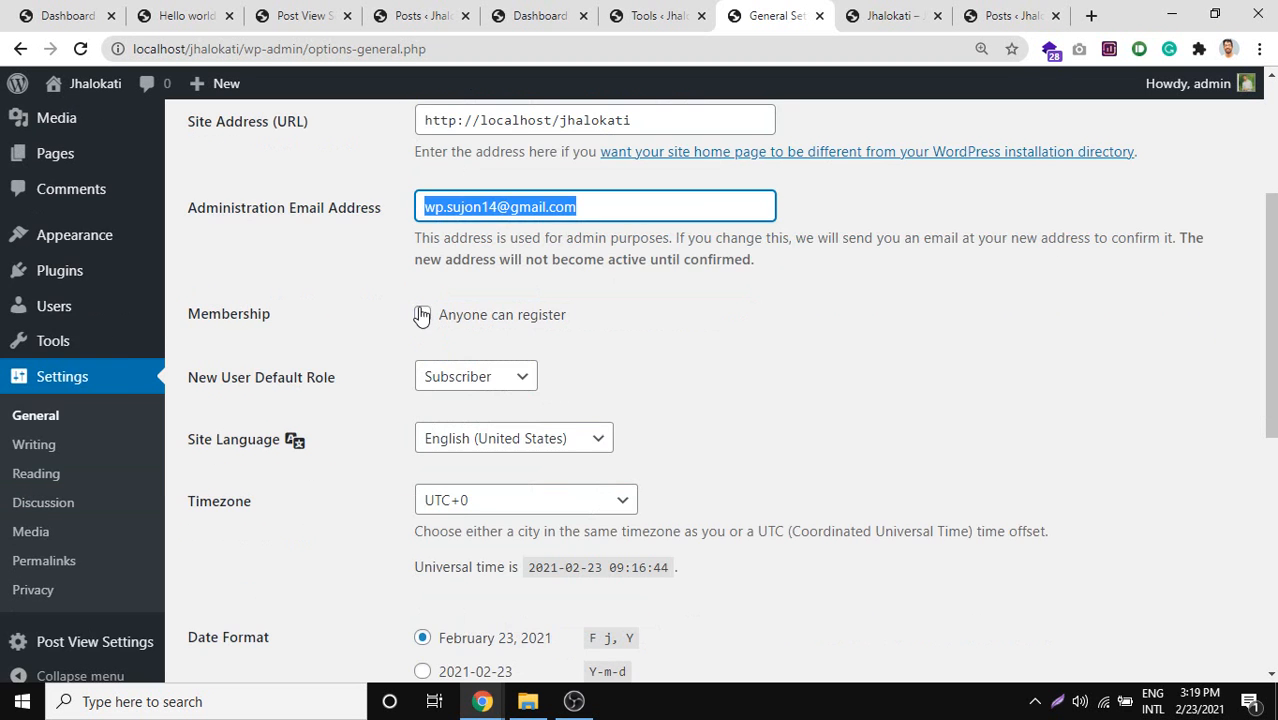
left_click_drag(221, 313, 277, 322)
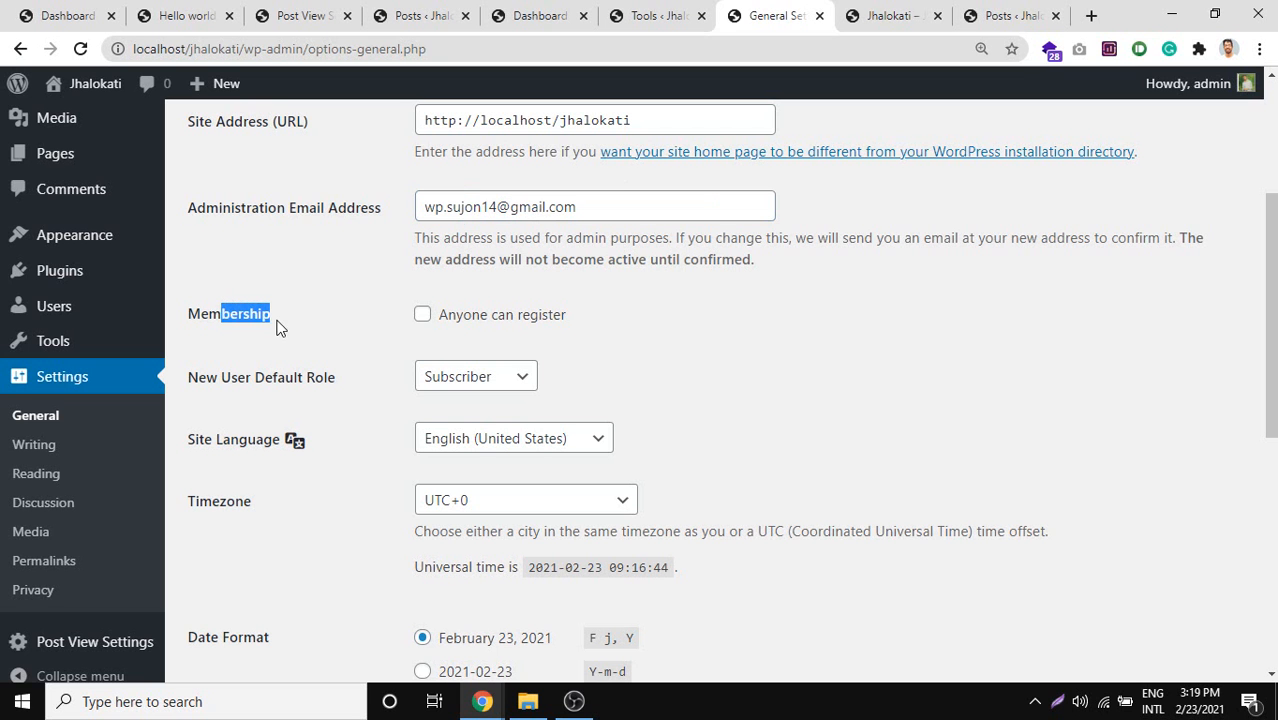
left_click(452, 318)
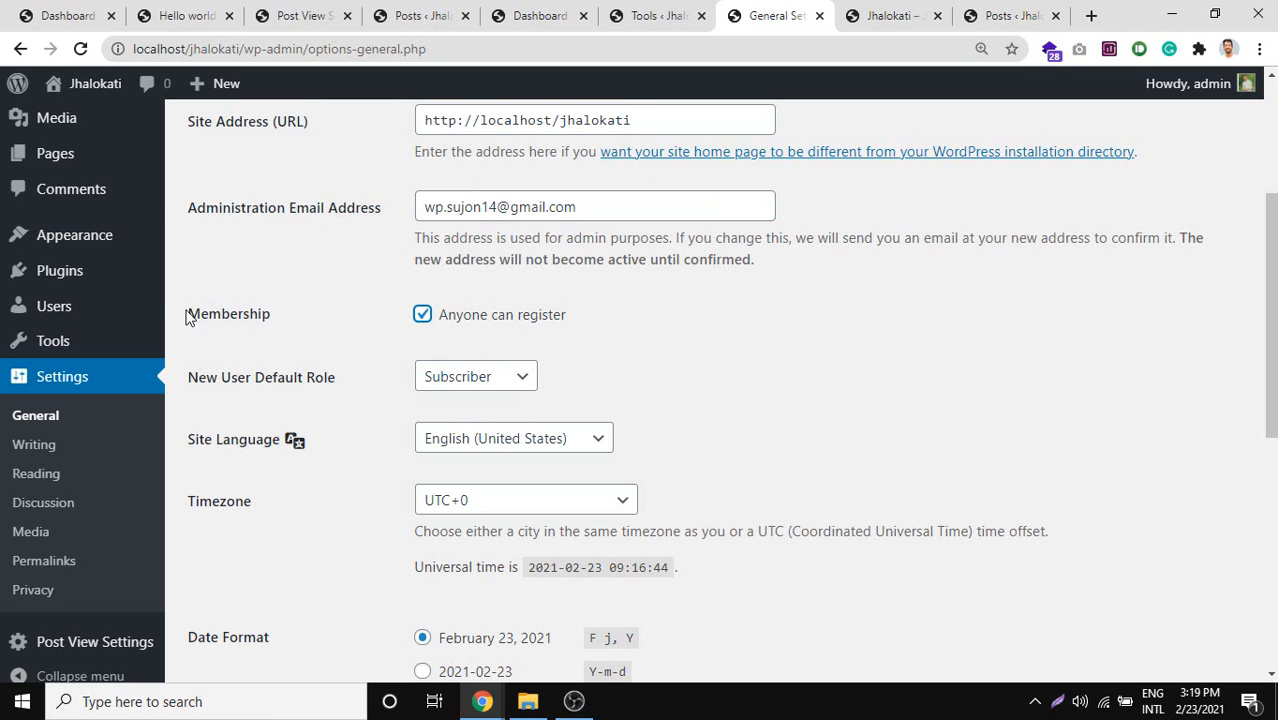
left_click_drag(187, 315, 250, 312)
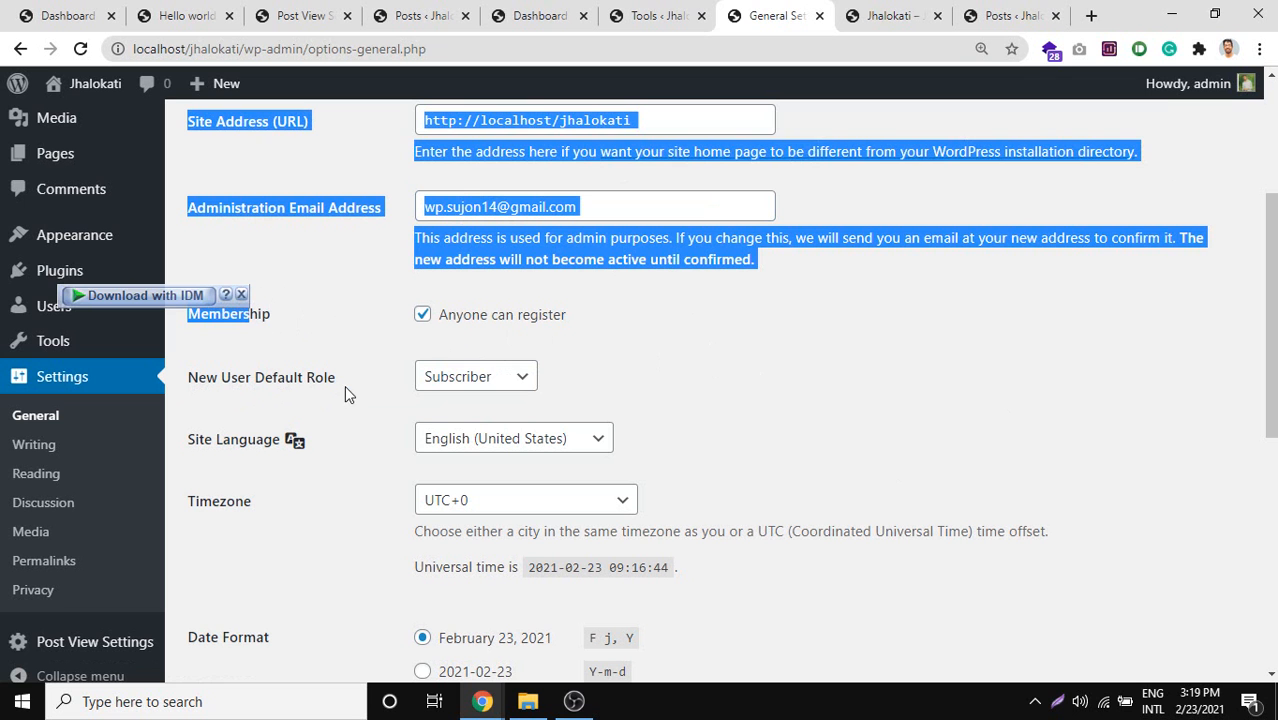
left_click(486, 377)
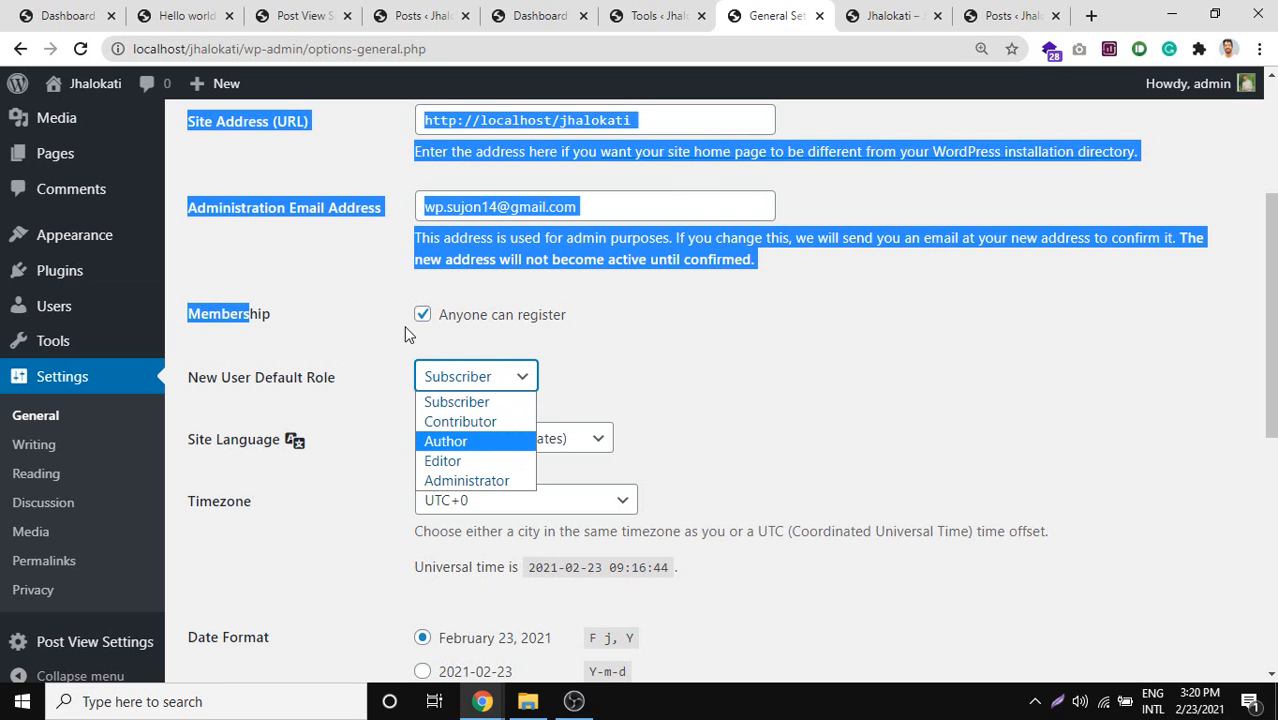
left_click(741, 337)
left_click(493, 380)
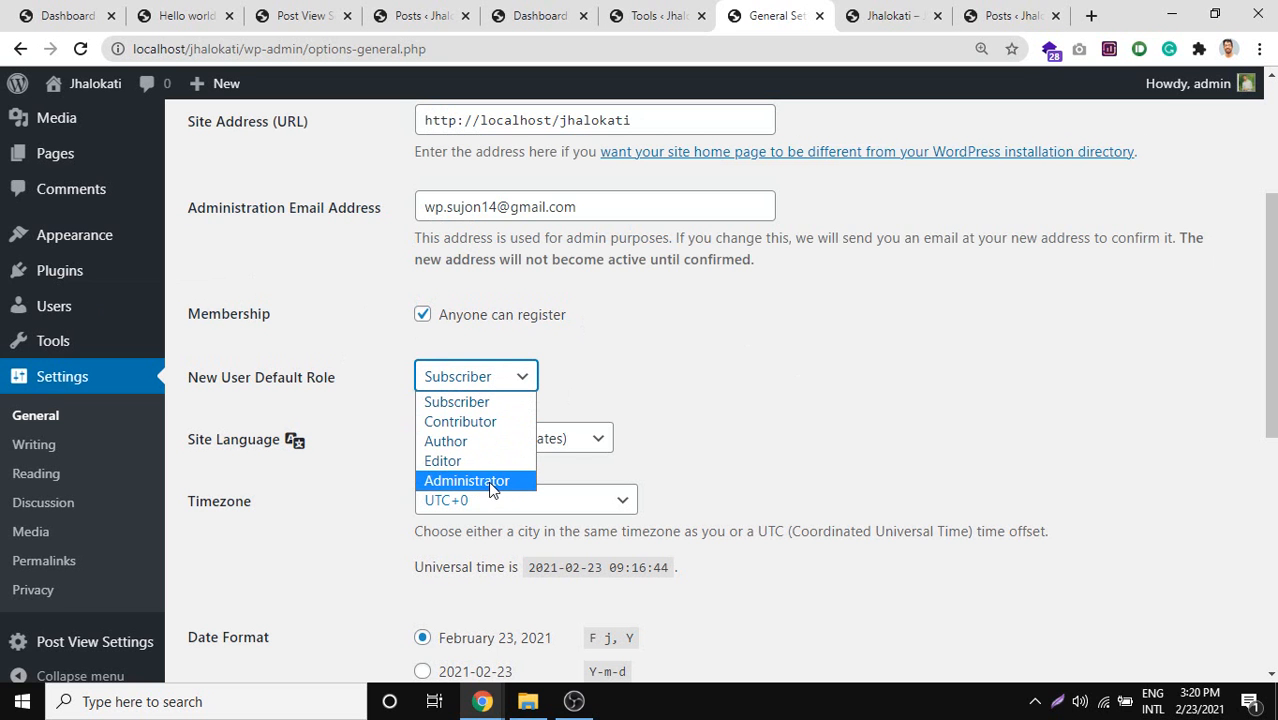
left_click(494, 380)
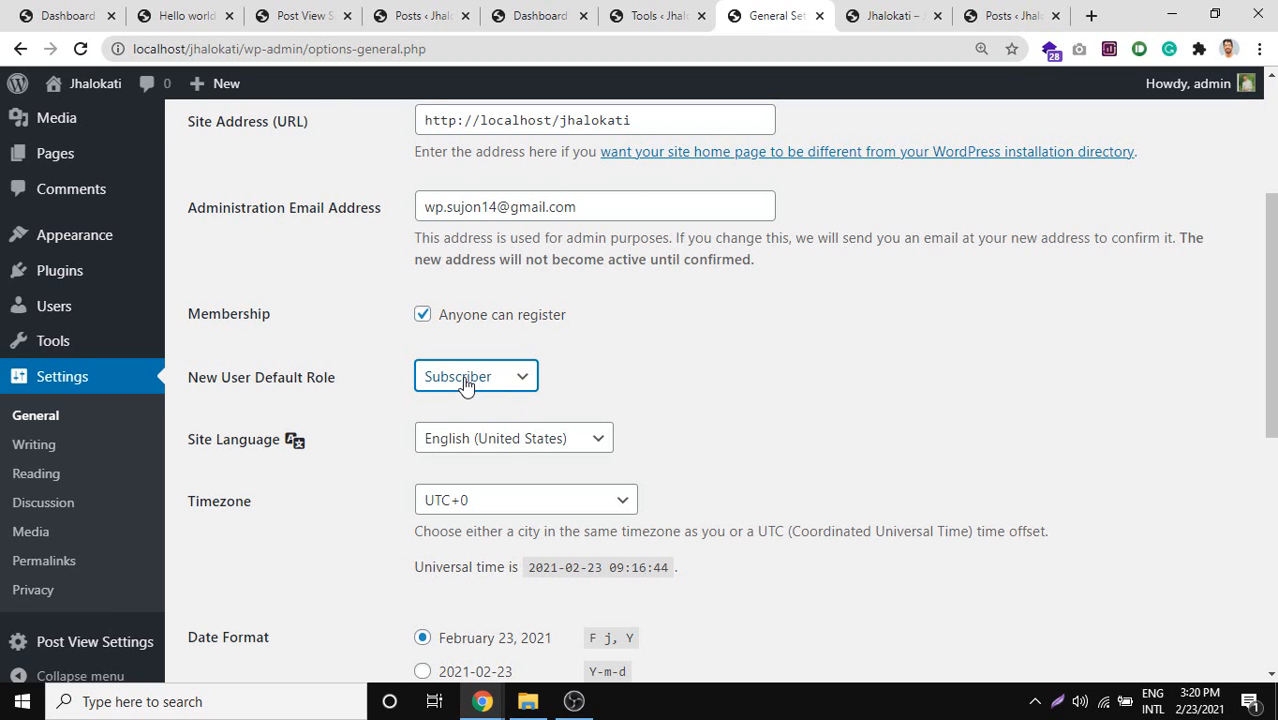
scroll(479, 378, "down", 1)
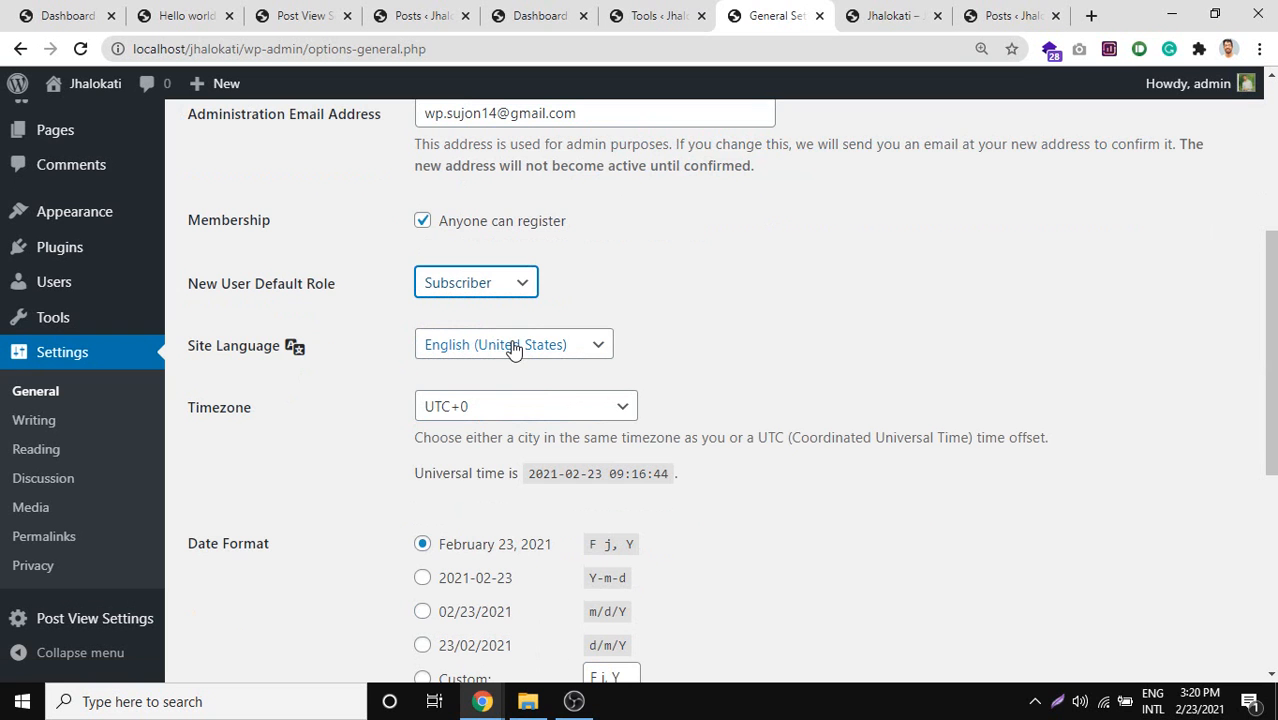
Leave the language as English (United States) and pick Dhaka from the Asia timezones.
left_click(599, 345)
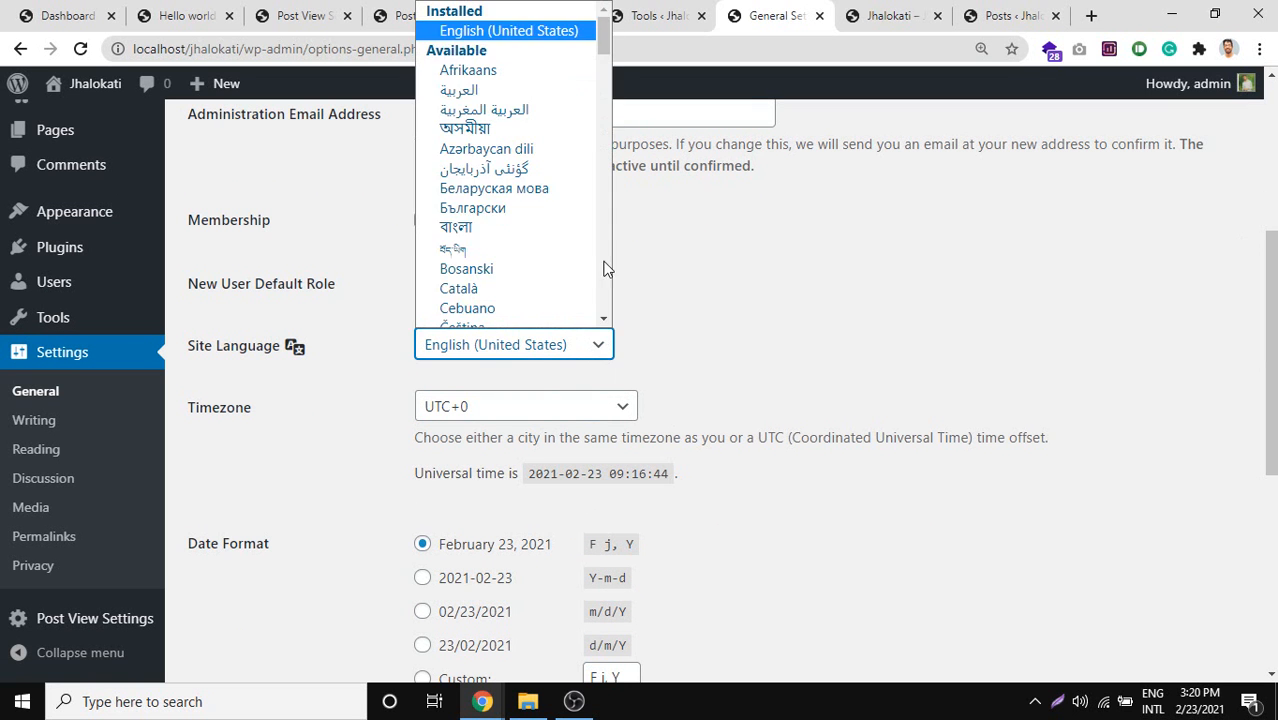
scroll(531, 193, "down", 8)
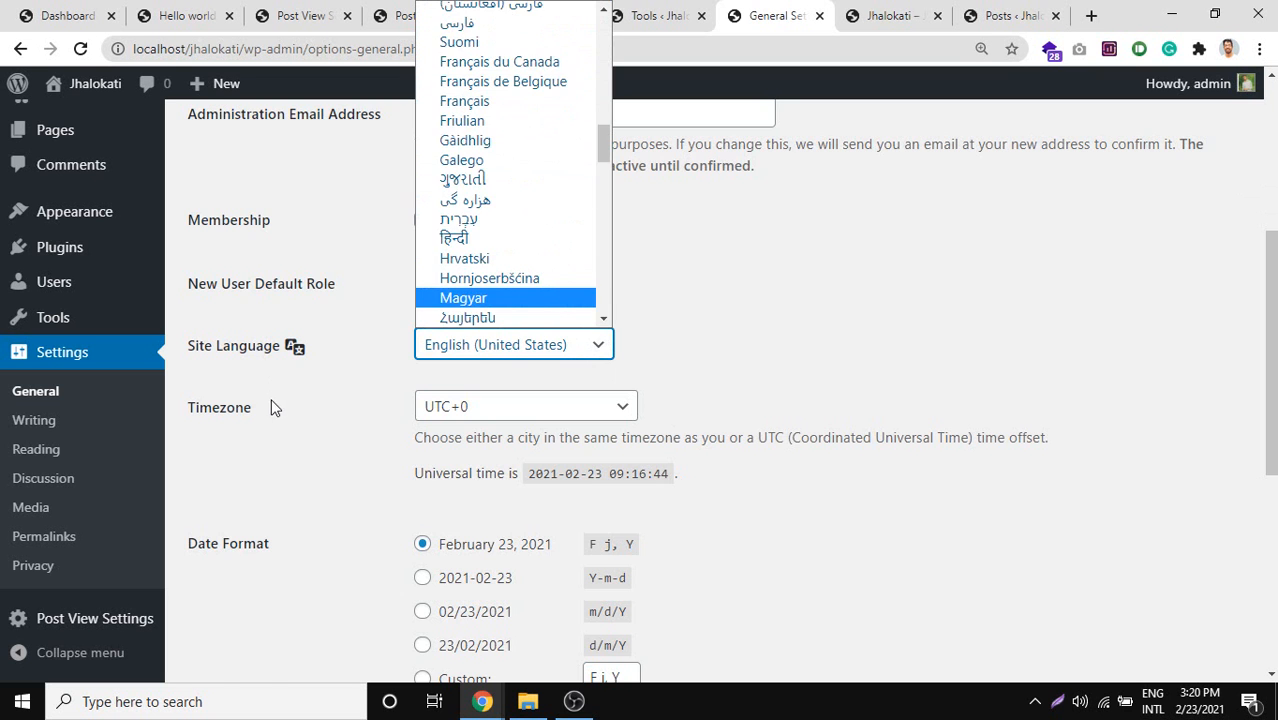
scroll(285, 395, "down", 1)
left_click(493, 314)
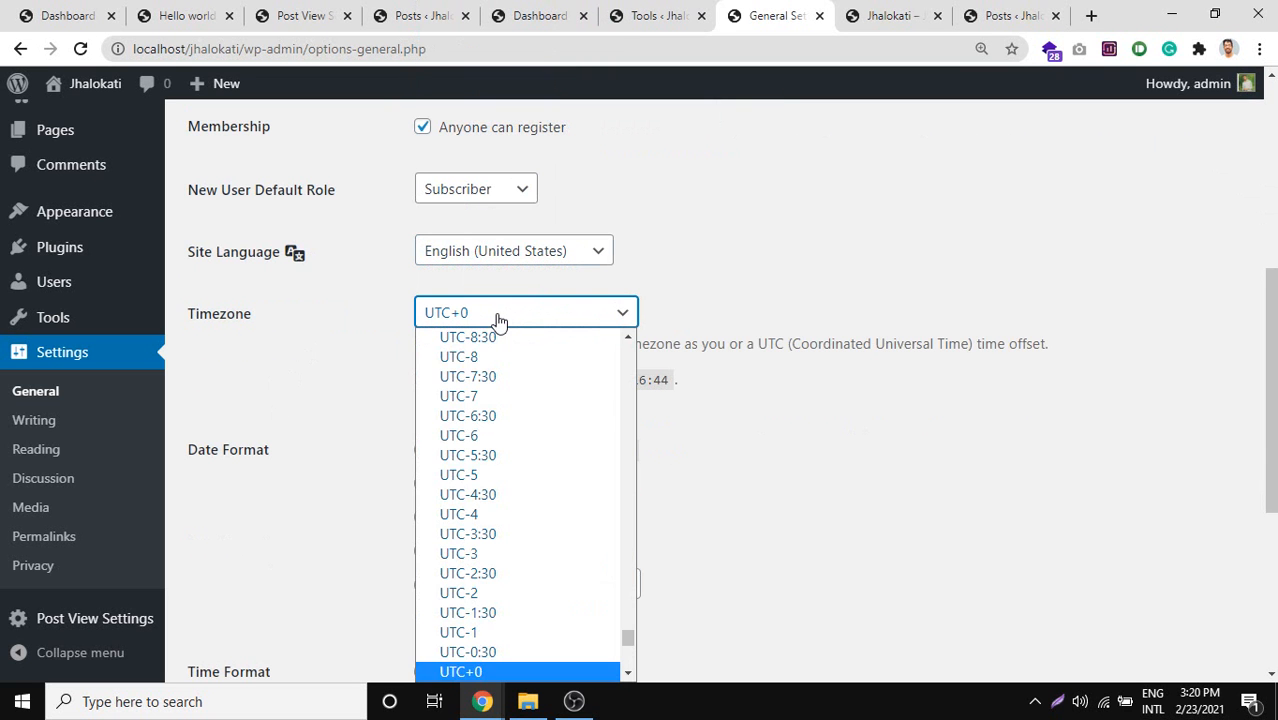
scroll(565, 508, "down", 6)
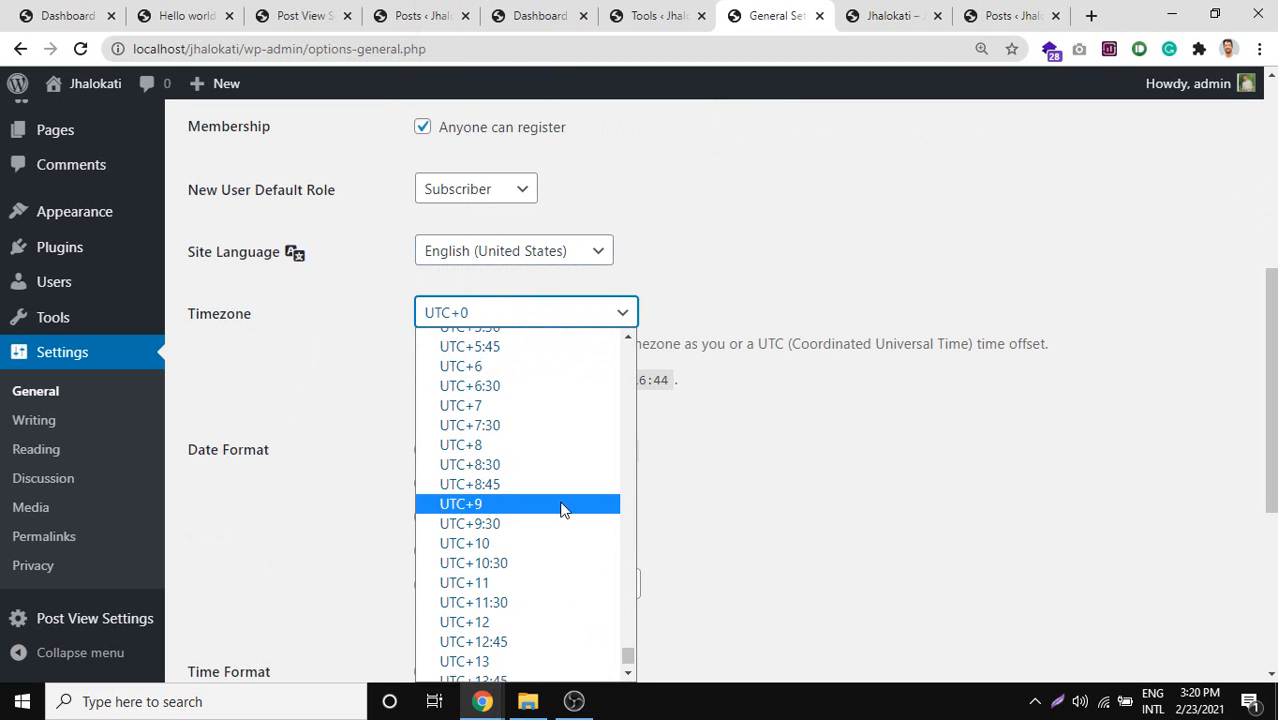
scroll(566, 512, "up", 15)
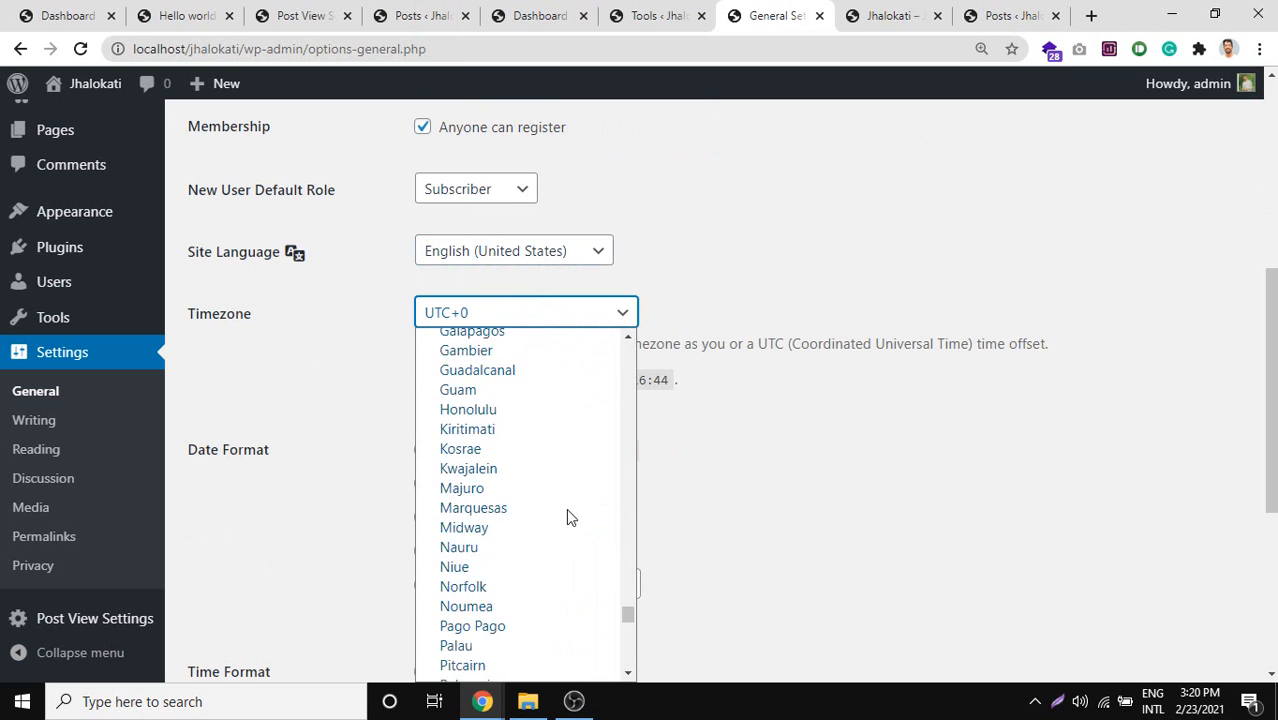
scroll(562, 510, "up", 15)
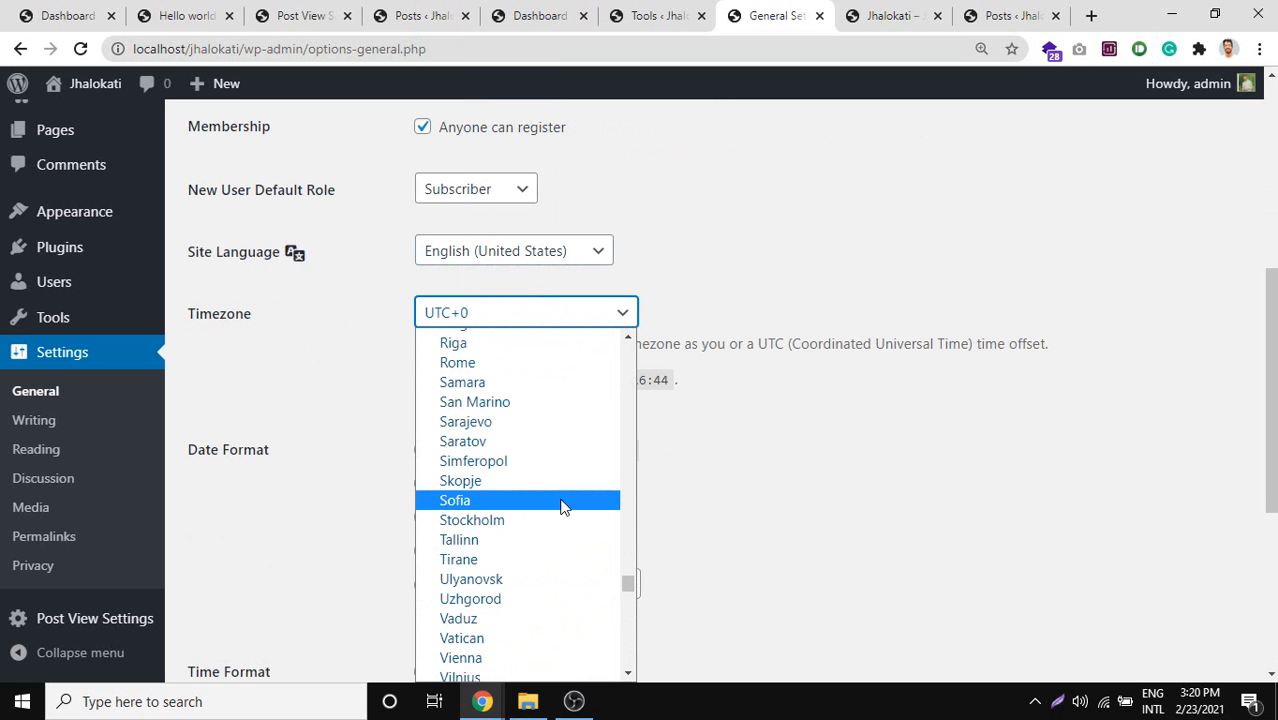
scroll(557, 507, "up", 15)
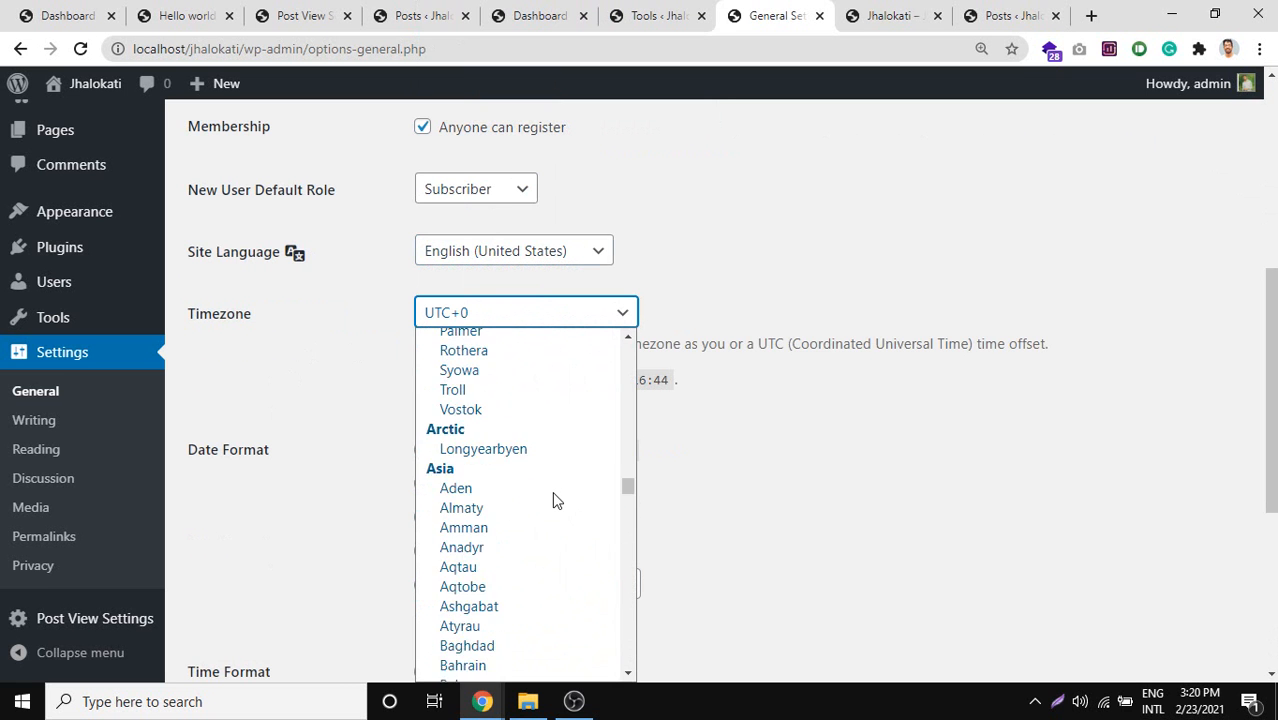
scroll(557, 500, "down", 8)
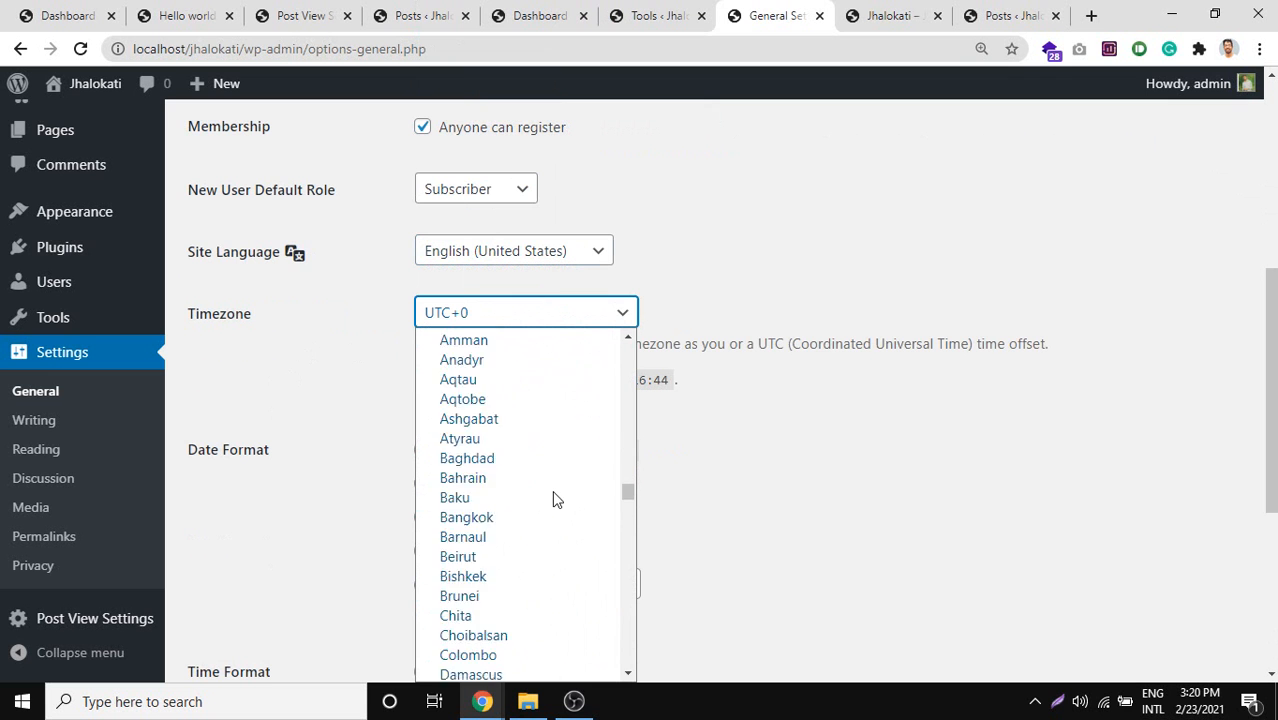
scroll(518, 482, "up", 6)
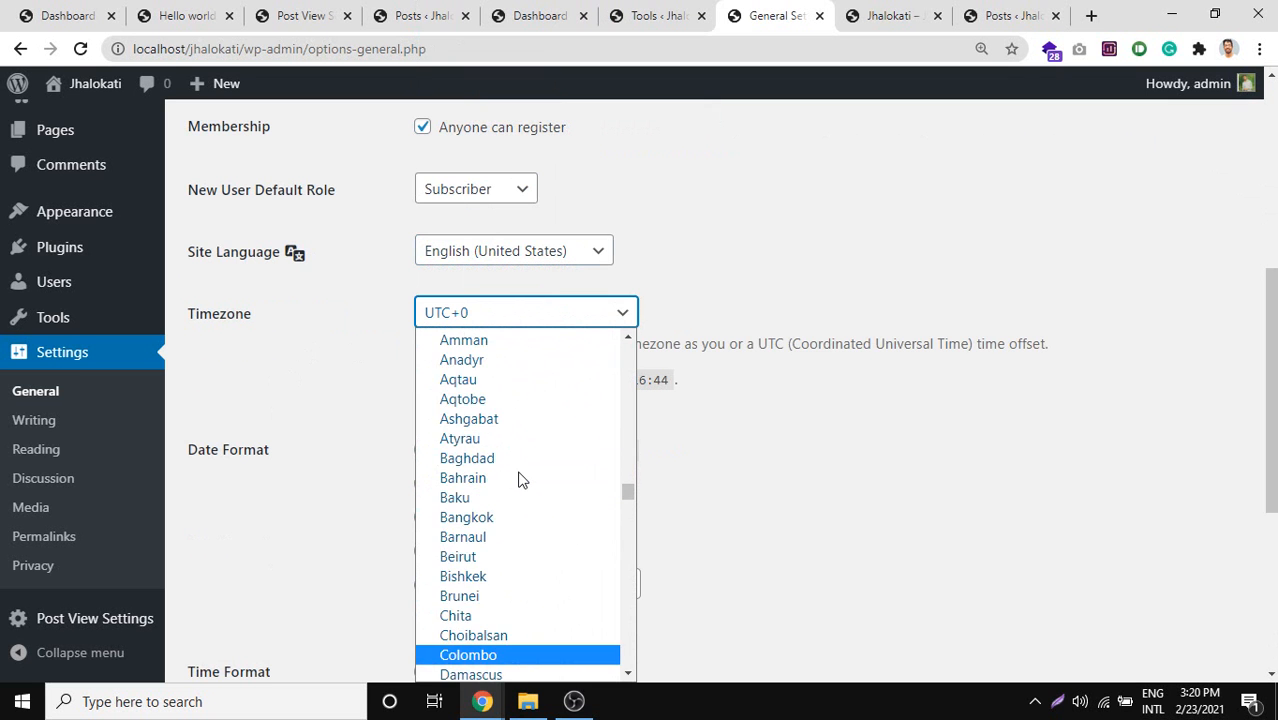
scroll(518, 481, "down", 6)
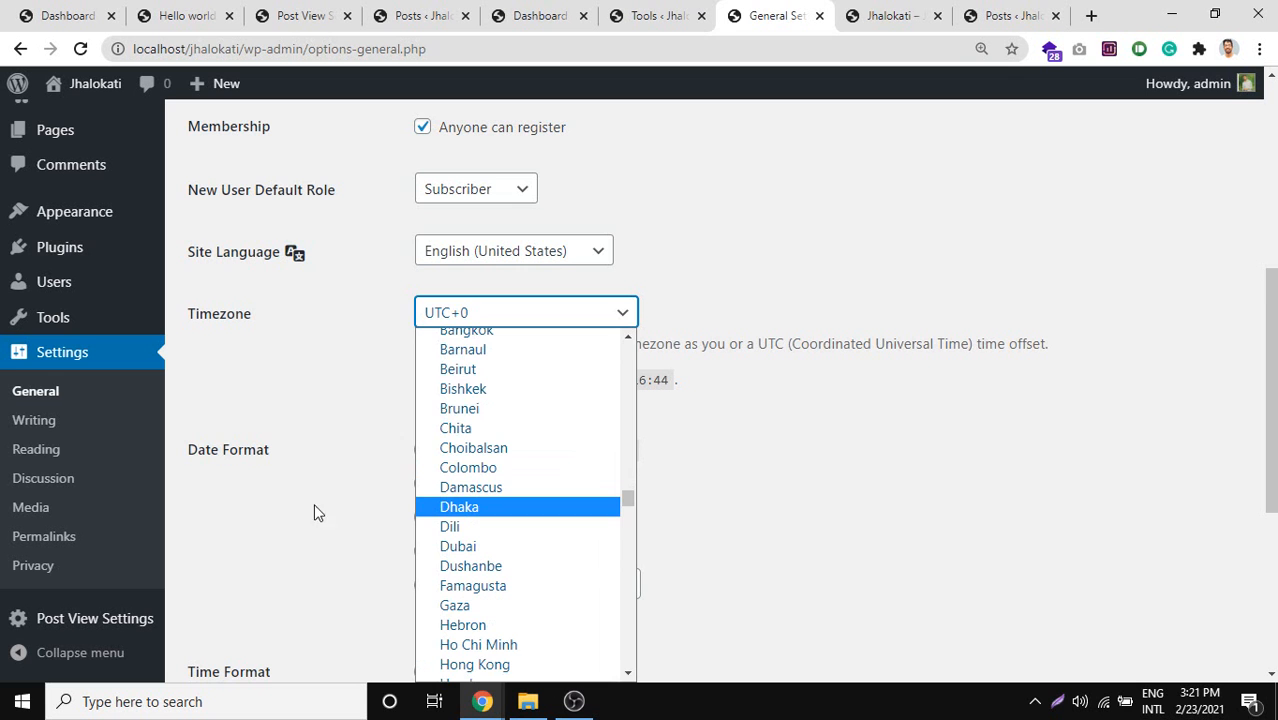
left_click(440, 508)
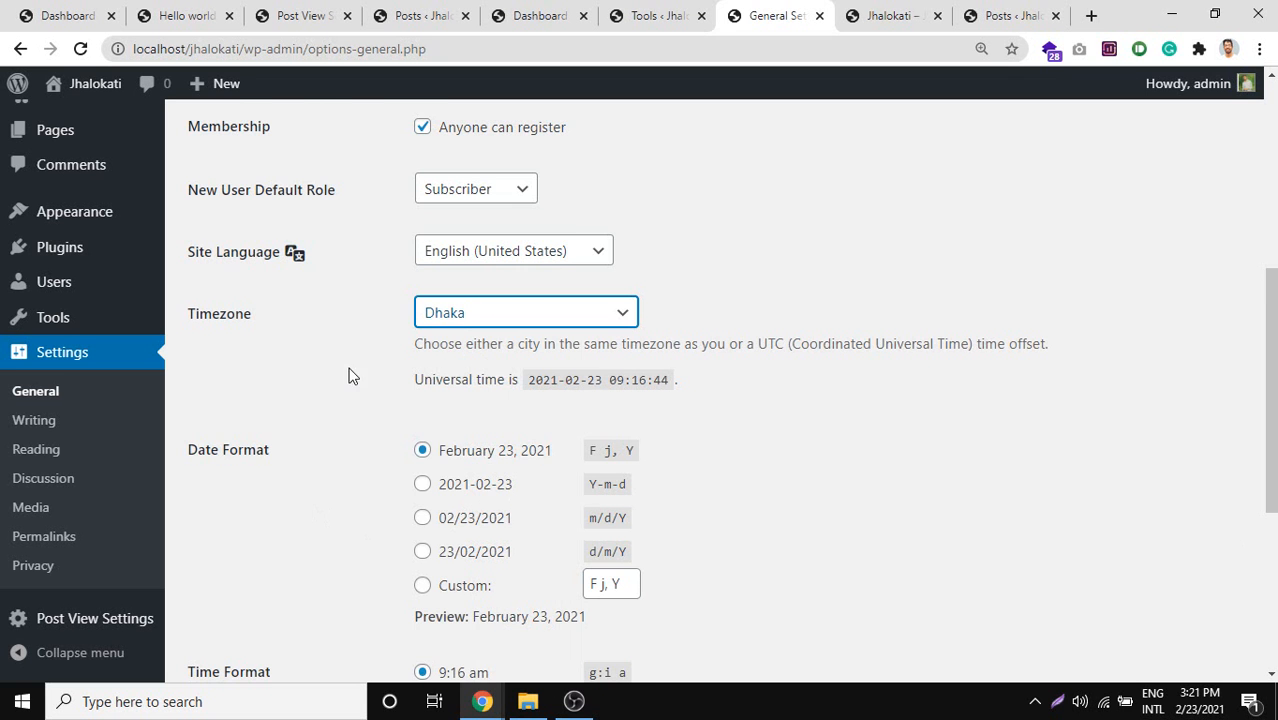
scroll(349, 376, "down", 1)
left_click_drag(274, 358, 199, 361)
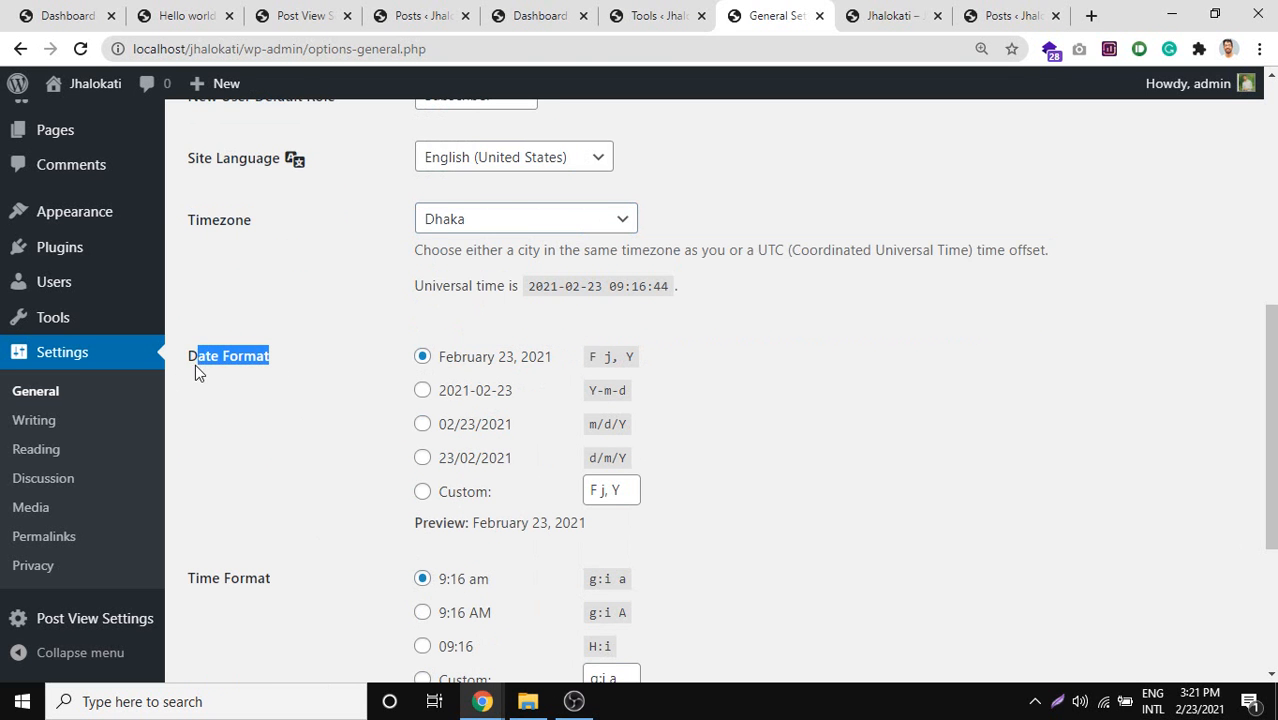
Try each Date Format option, then settle on Custom with F j, Y.
triple_click(264, 358)
left_click(446, 401)
left_click(463, 426)
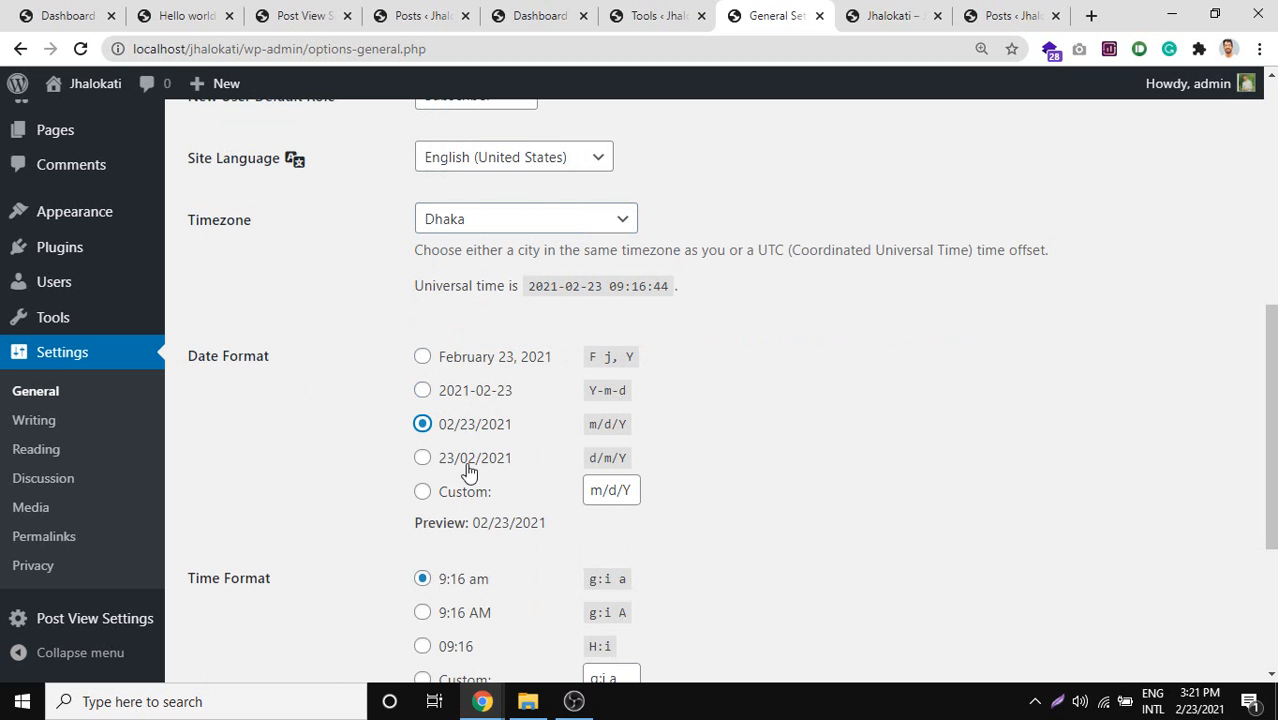
left_click(426, 461)
left_click(479, 364)
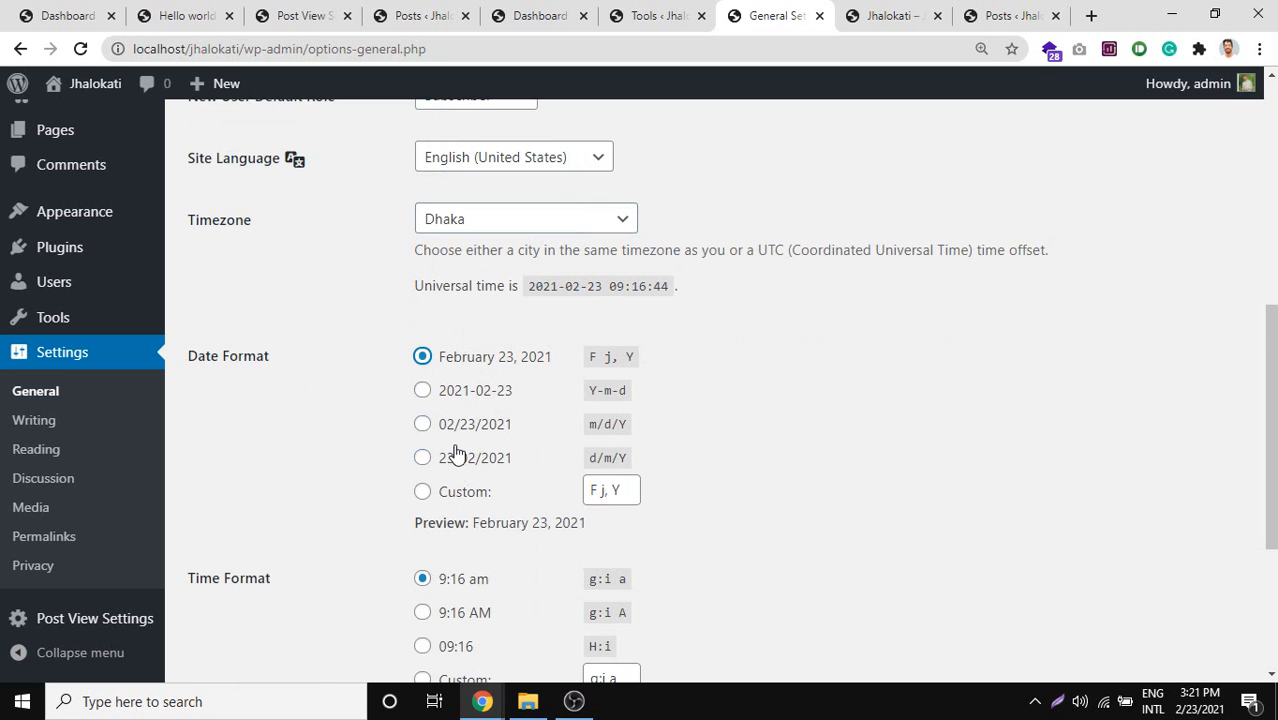
scroll(494, 496, "down", 1)
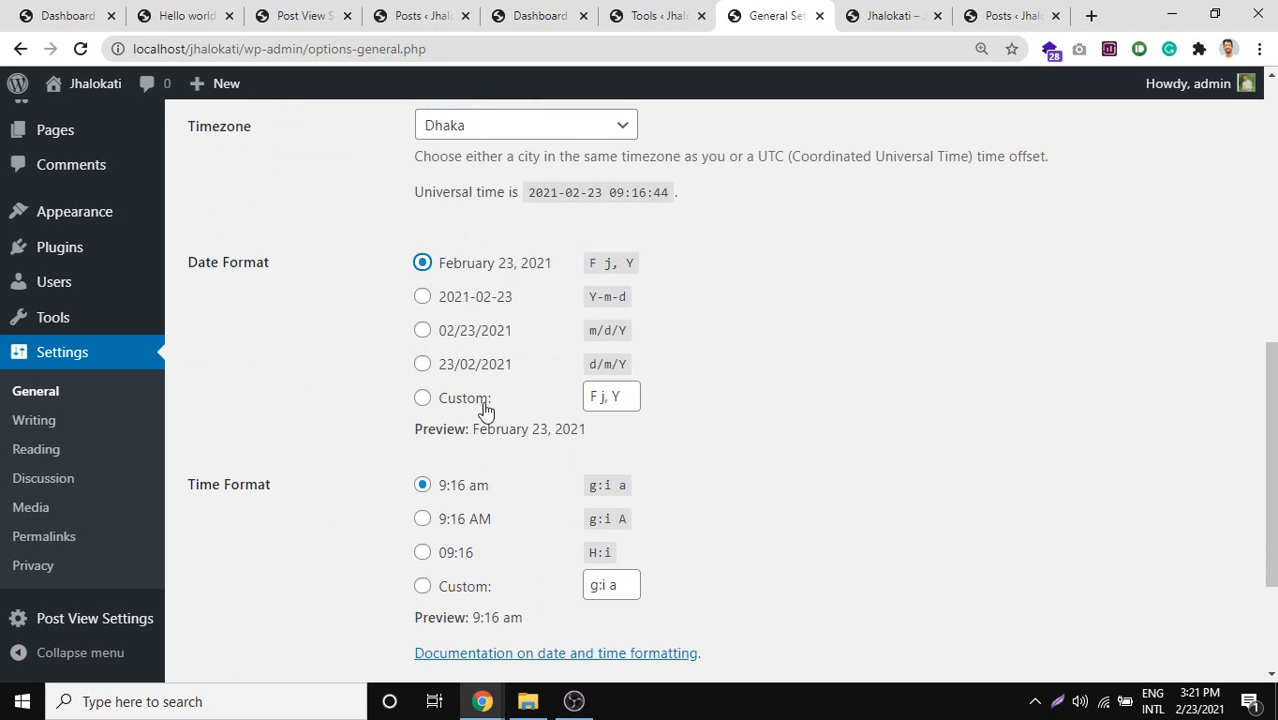
left_click(609, 397)
triple_click(612, 402)
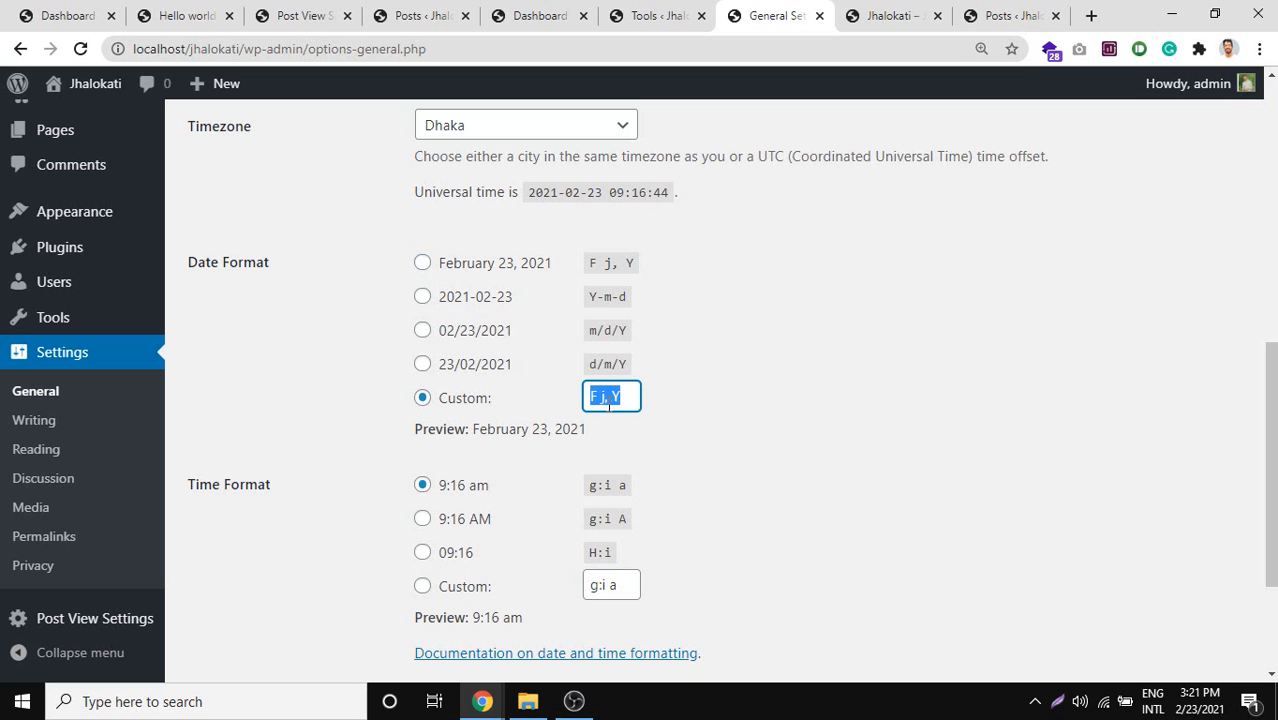
triple_click(609, 399)
left_click_drag(597, 398, 583, 398)
left_click(612, 397)
left_click_drag(632, 394, 596, 397)
scroll(590, 385, "down", 2)
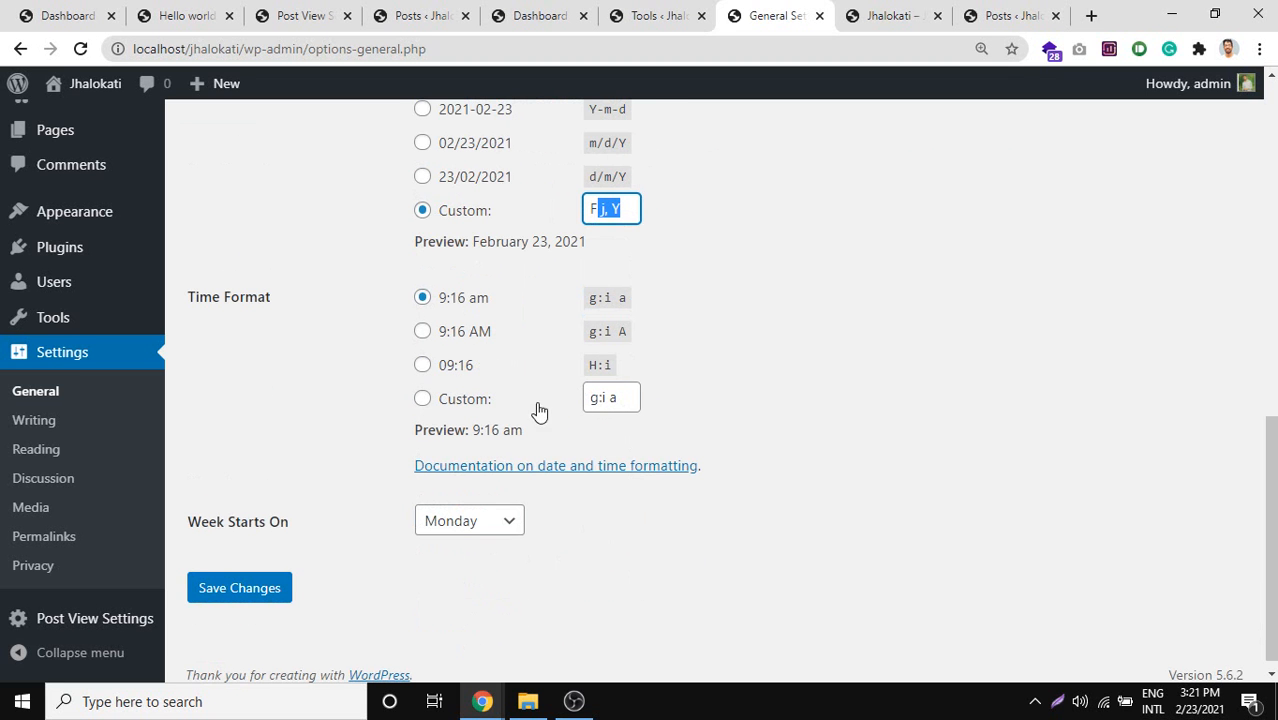
Set the Time Format to 9:16 AM (g:i A) and highlight the Week Starts On label.
mouse_move(100, 290)
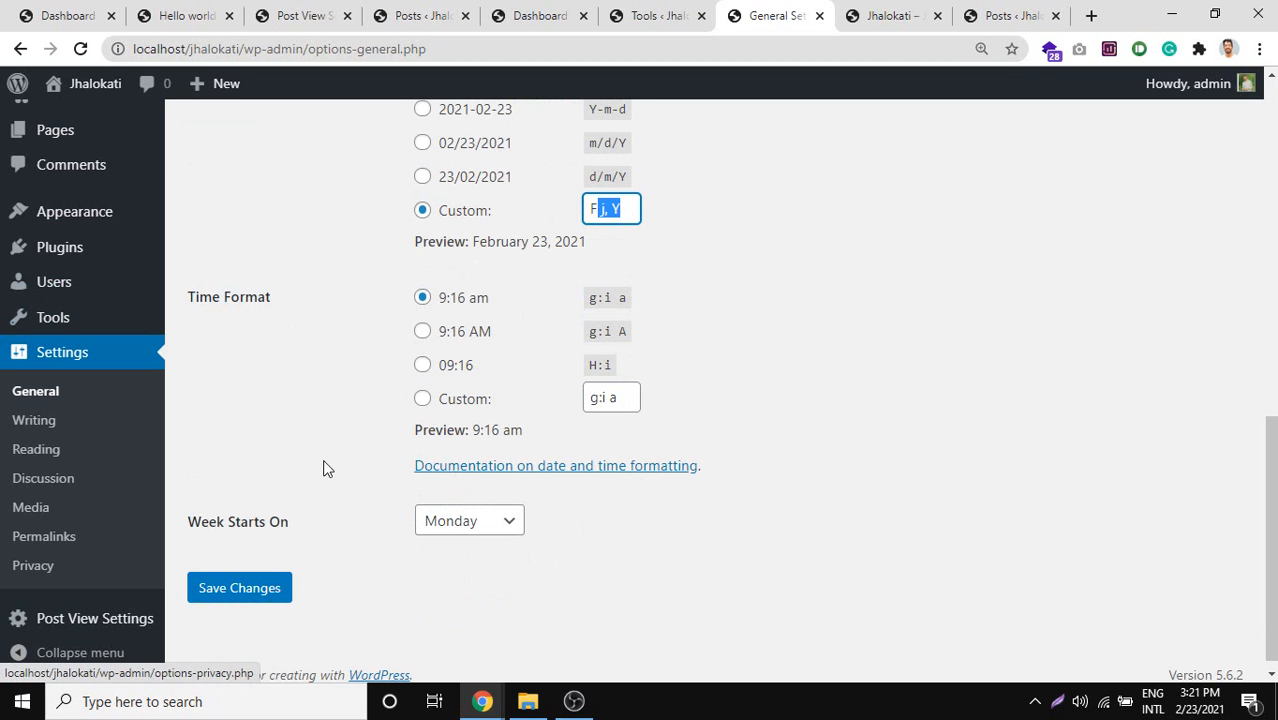
left_click(449, 341)
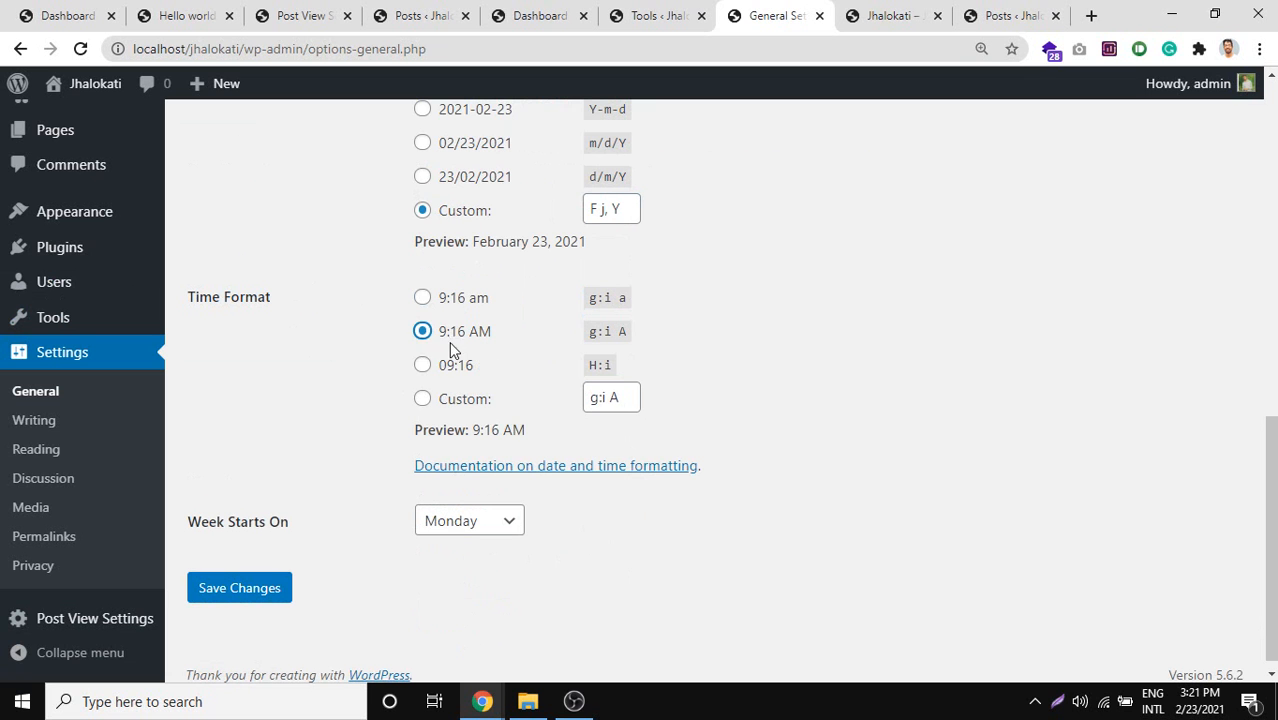
left_click(424, 365)
left_click(422, 297)
left_click(434, 331)
left_click(436, 302)
left_click(448, 336)
scroll(487, 313, "down", 1)
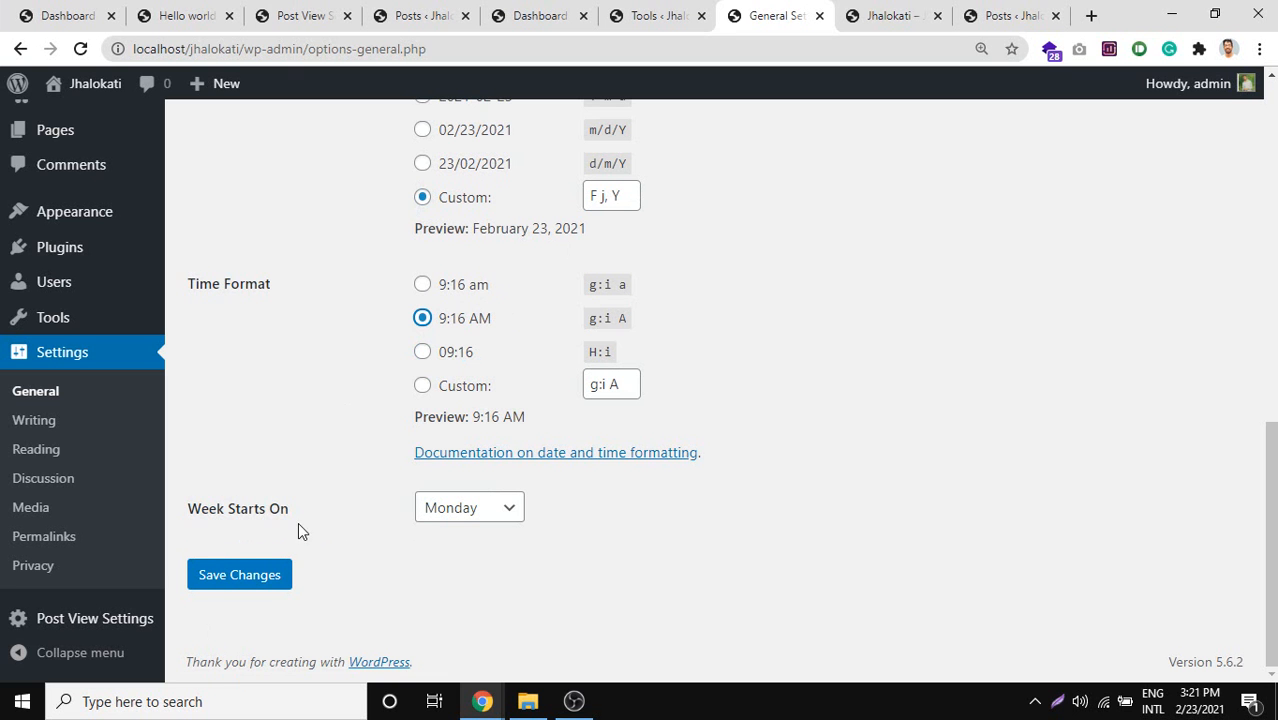
left_click_drag(298, 522, 192, 520)
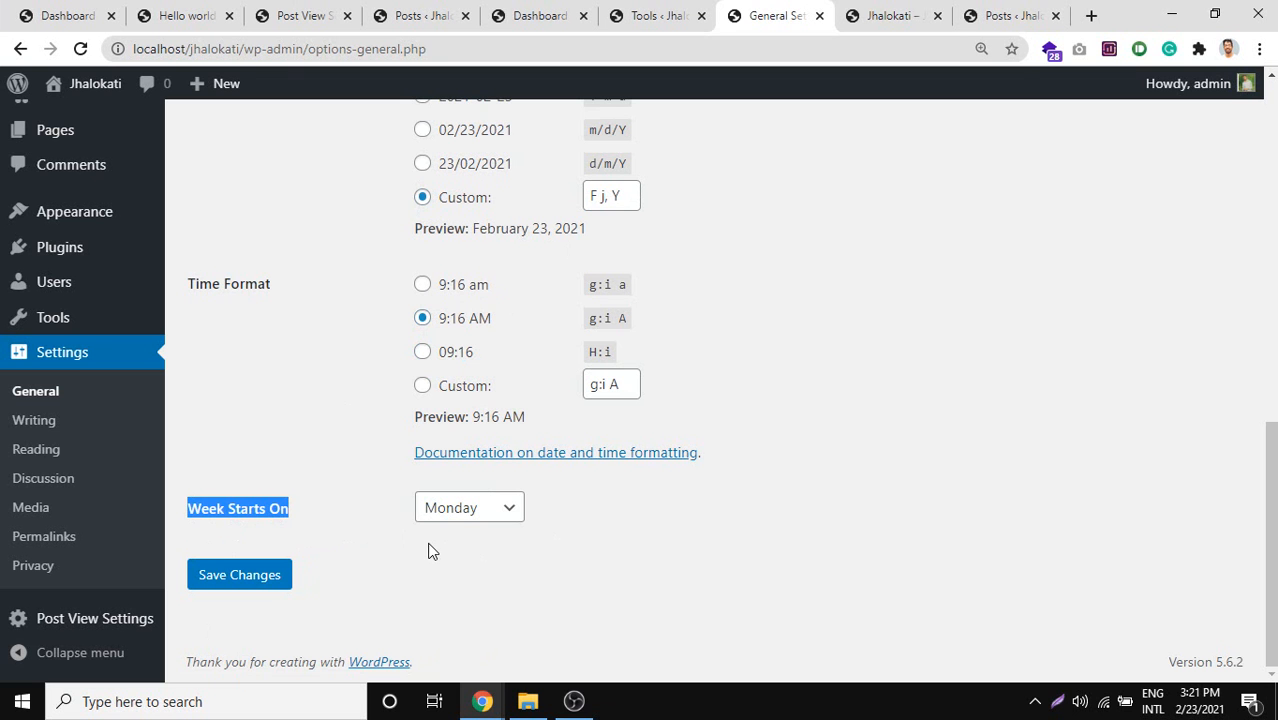
left_click(479, 512)
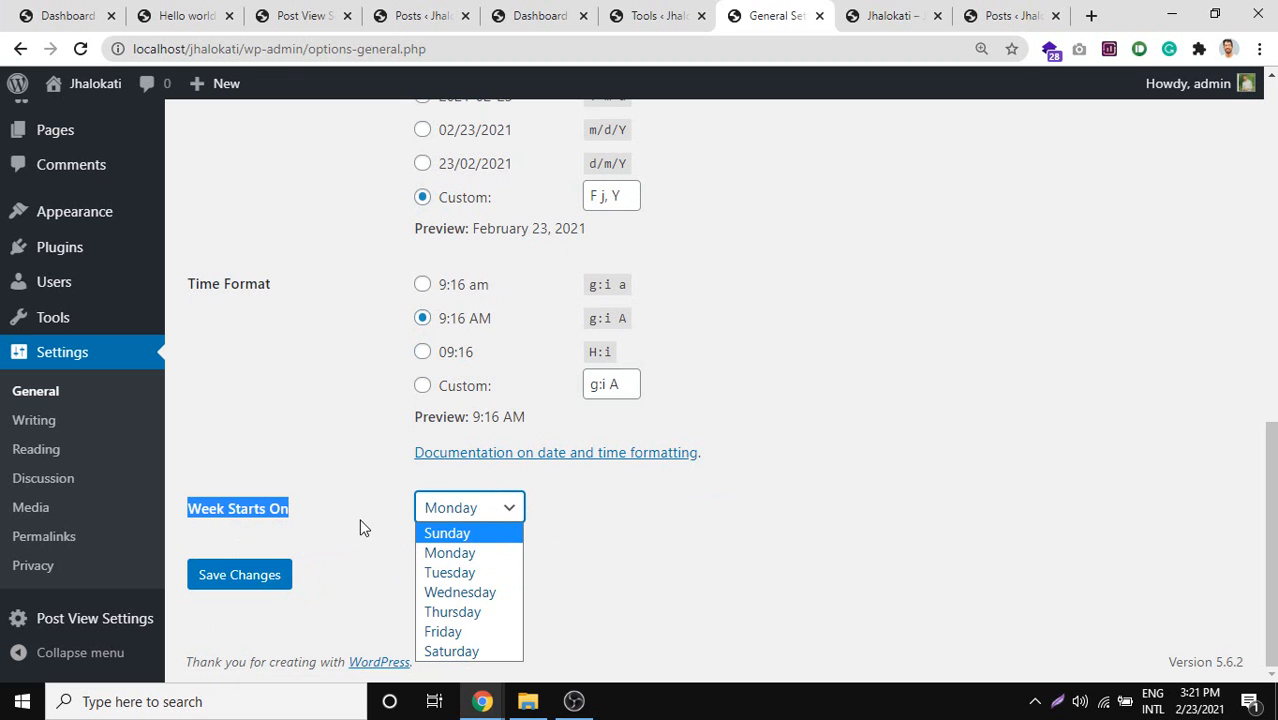
left_click(462, 514)
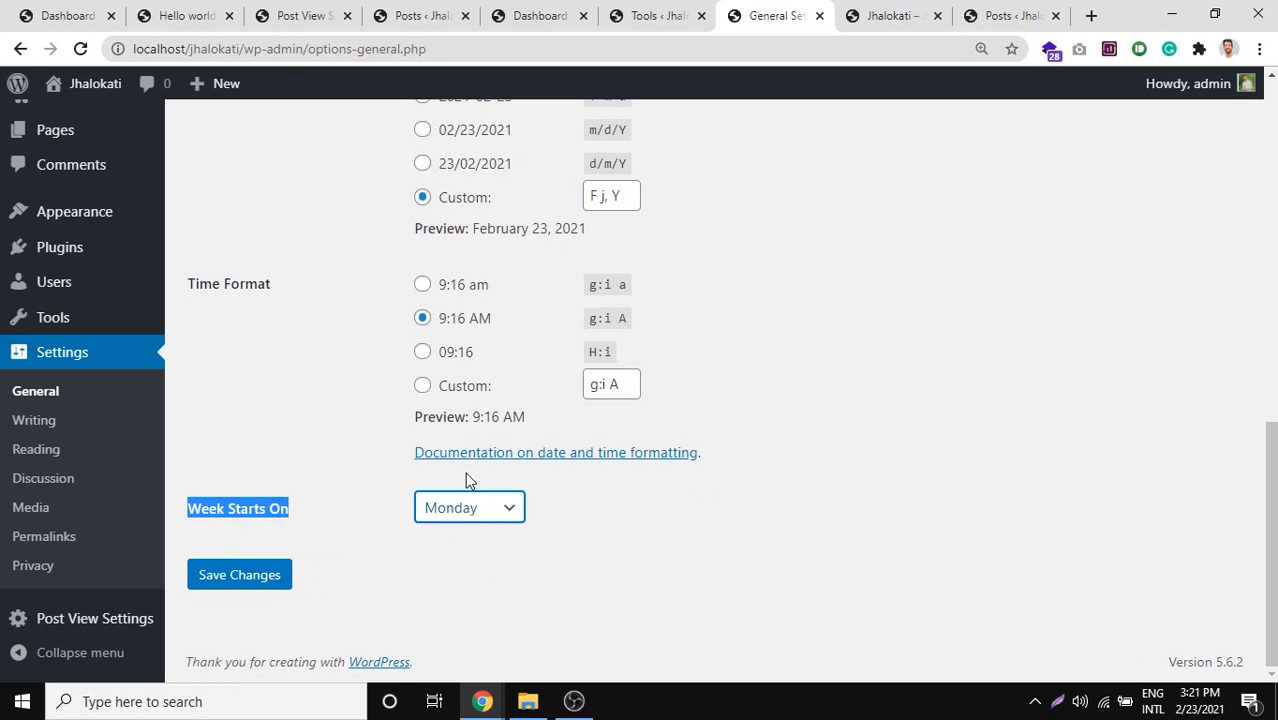
left_click(470, 508)
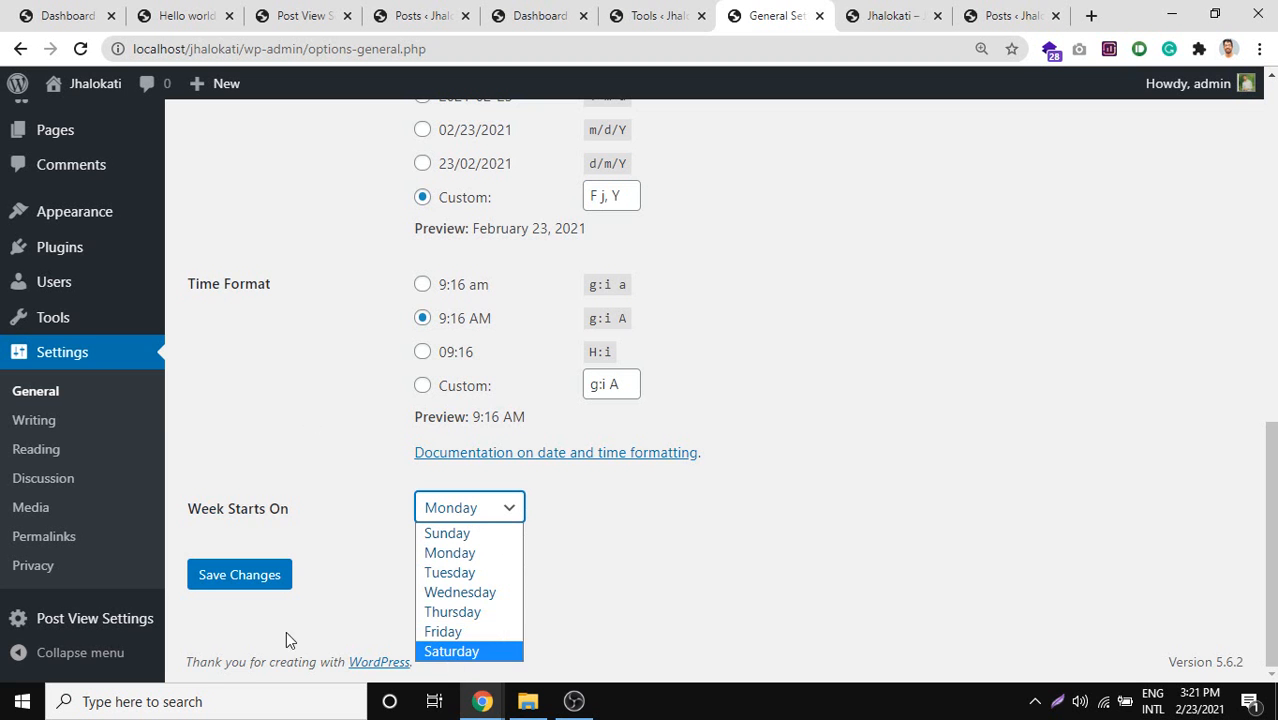
scroll(434, 408, "up", 9)
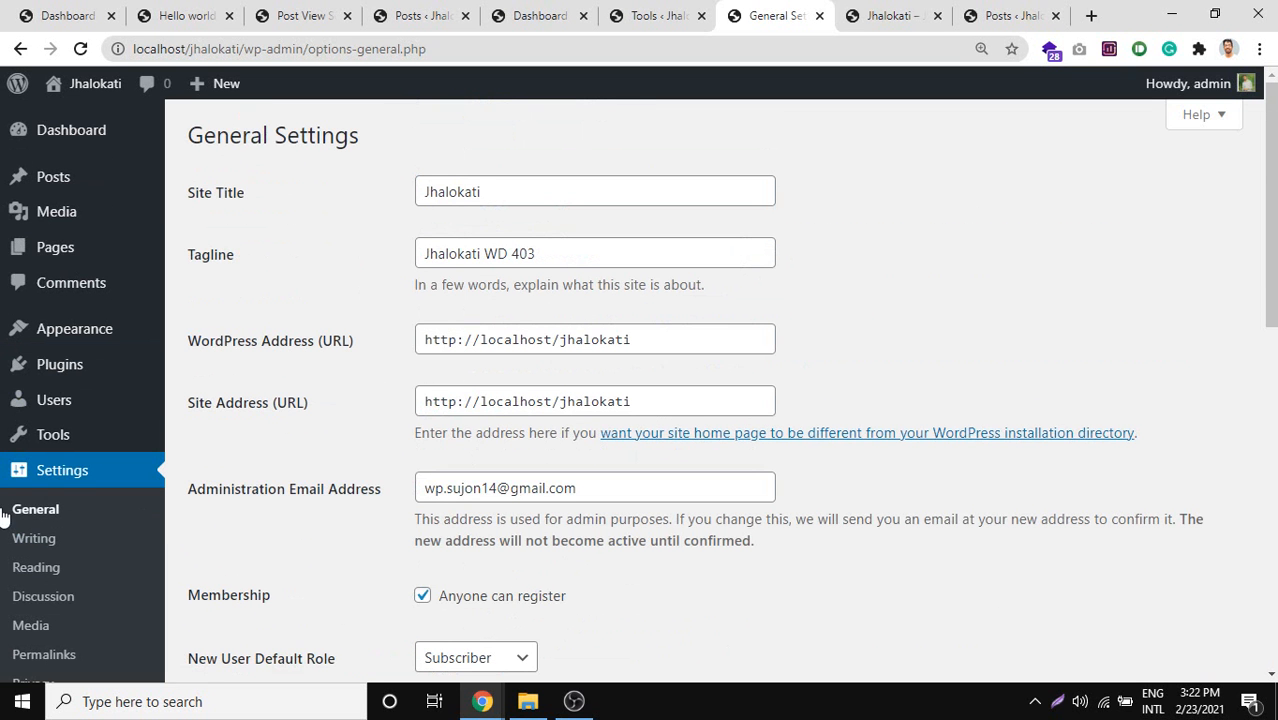
scroll(310, 194, "down", 9)
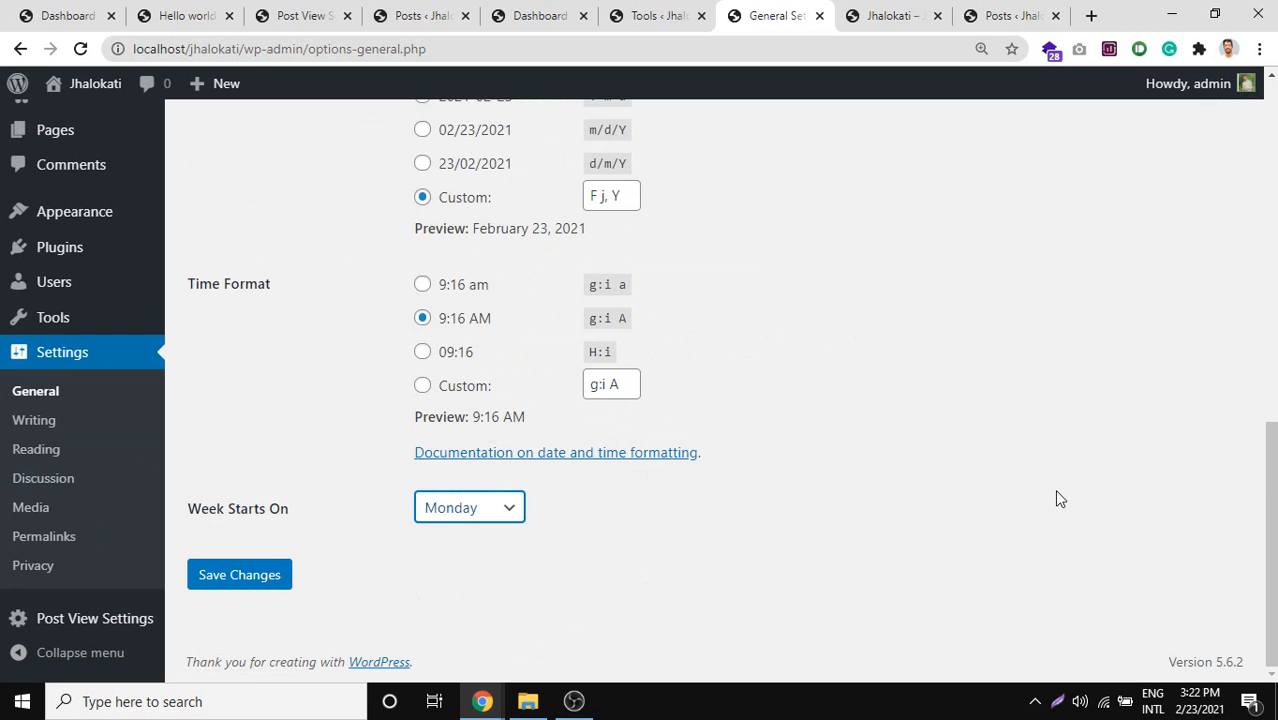
left_click_drag(995, 549, 613, 85)
scroll(672, 194, "up", 9)
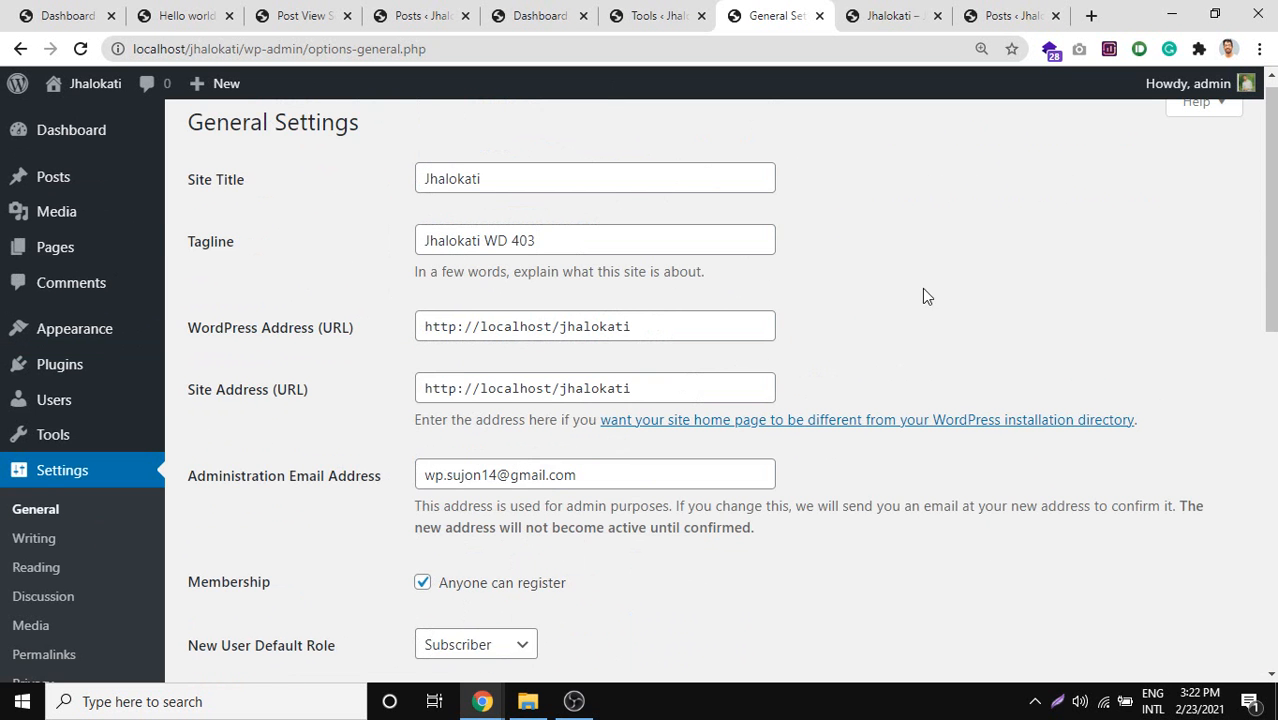
left_click_drag(191, 171, 829, 278)
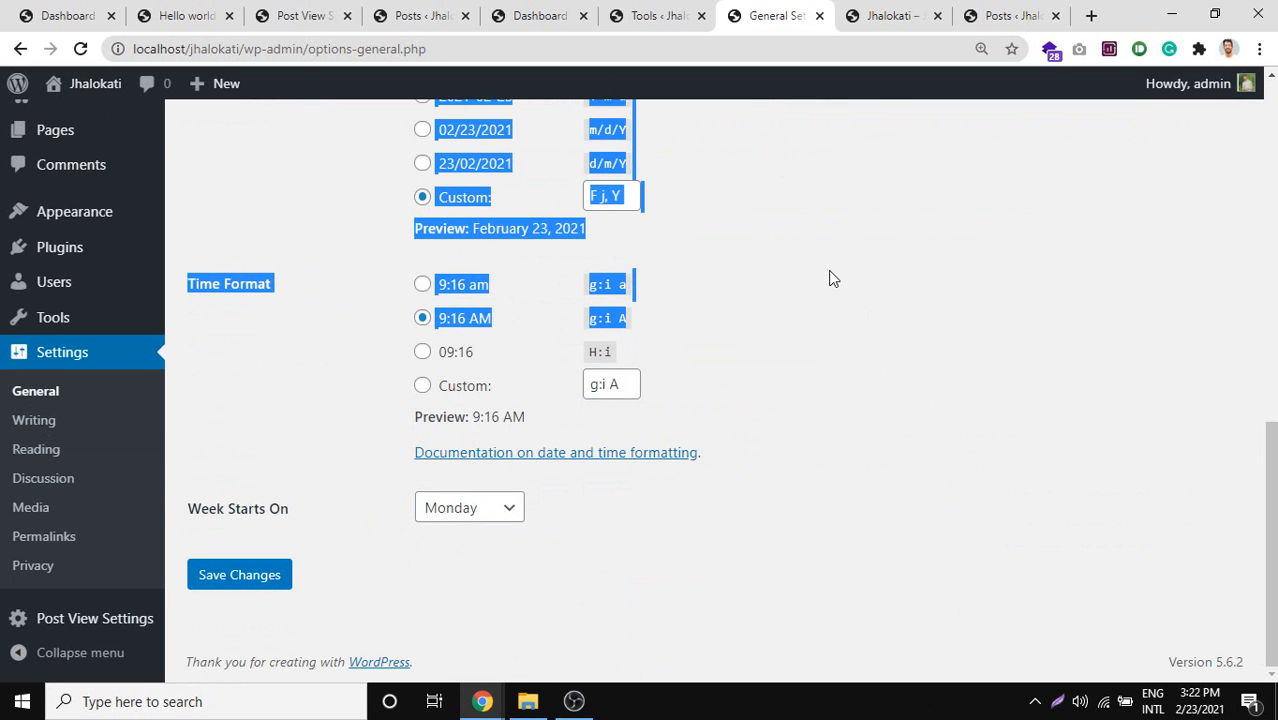
scroll(462, 451, "up", 7)
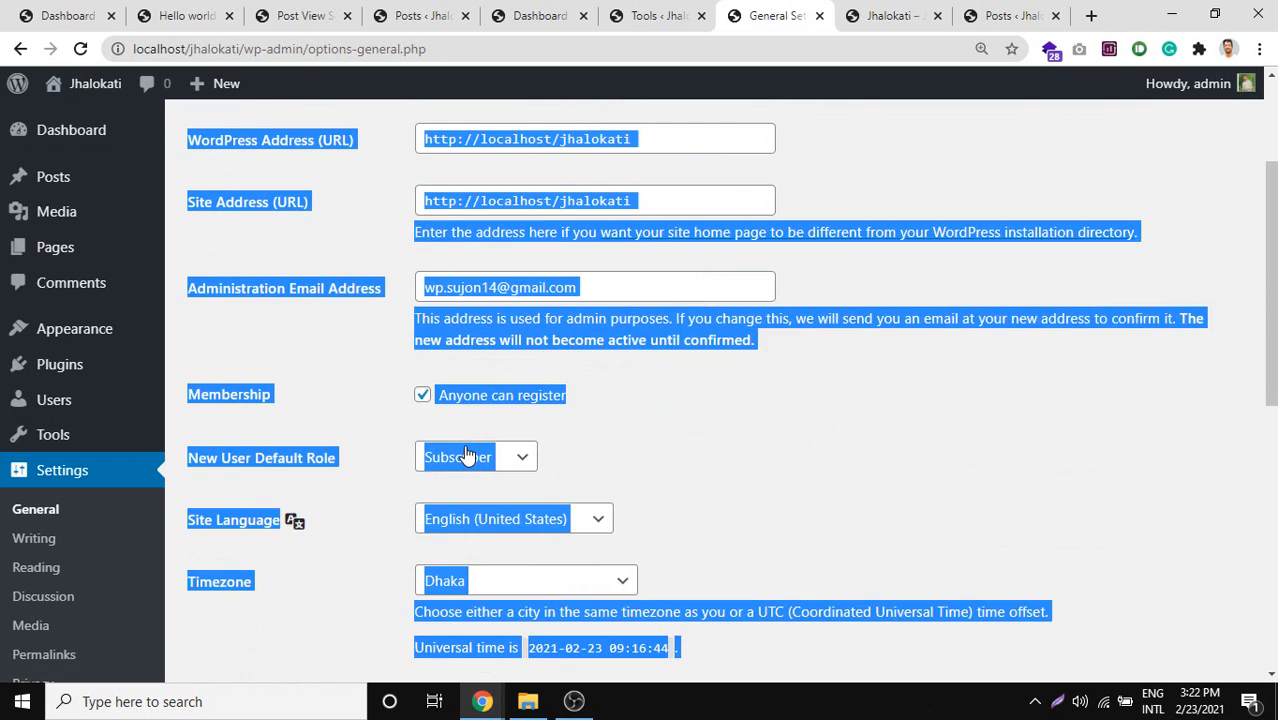
scroll(465, 455, "up", 2)
double_click(454, 200)
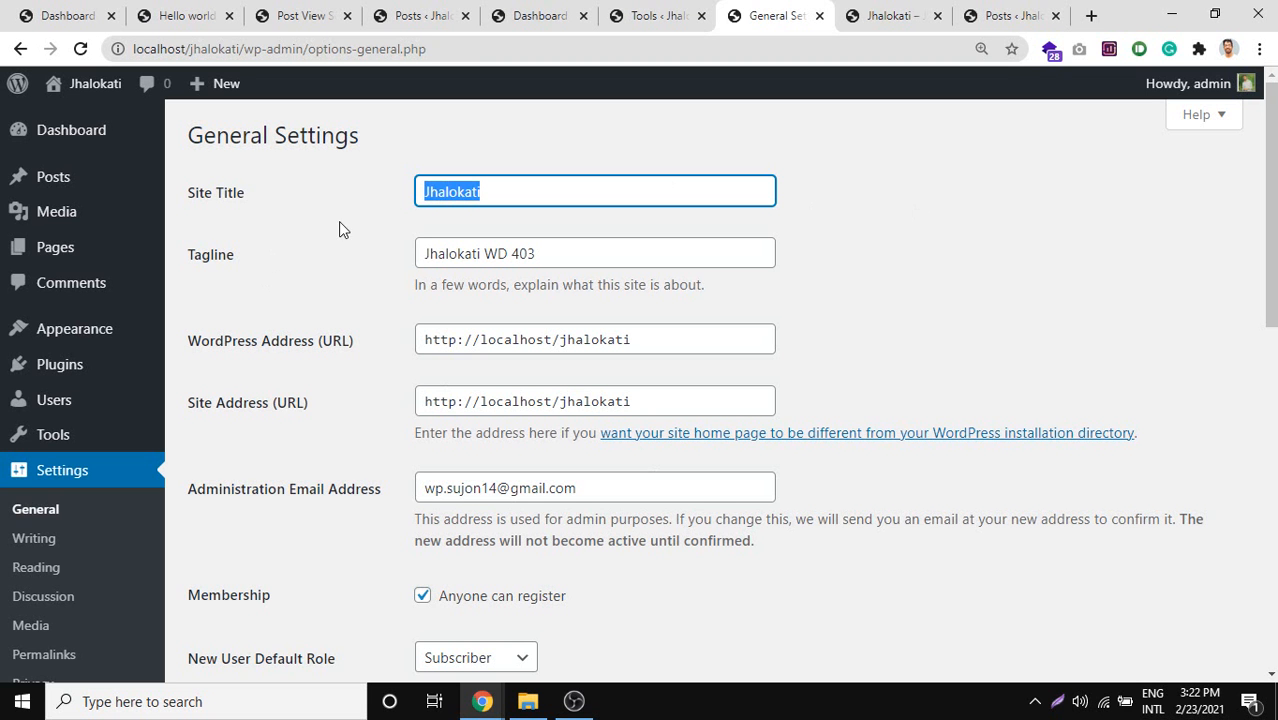
left_click(442, 188)
double_click(444, 187)
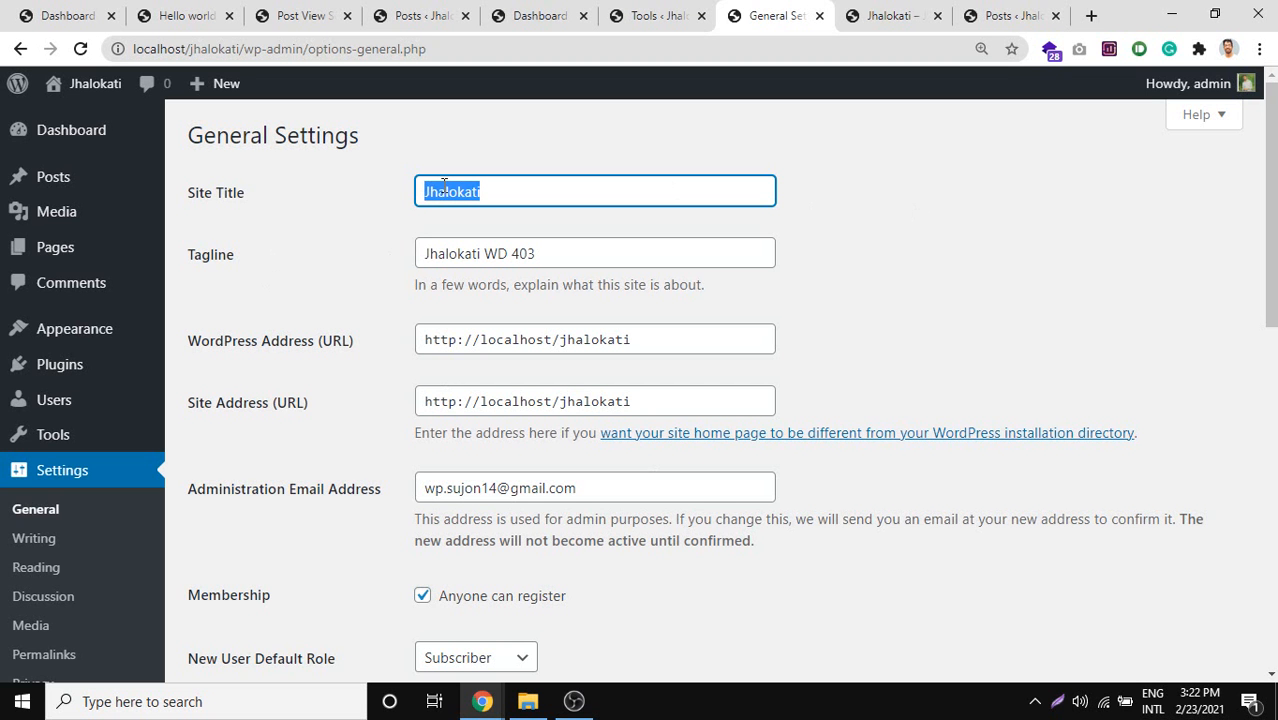
left_click(508, 254)
scroll(313, 214, "down", 2)
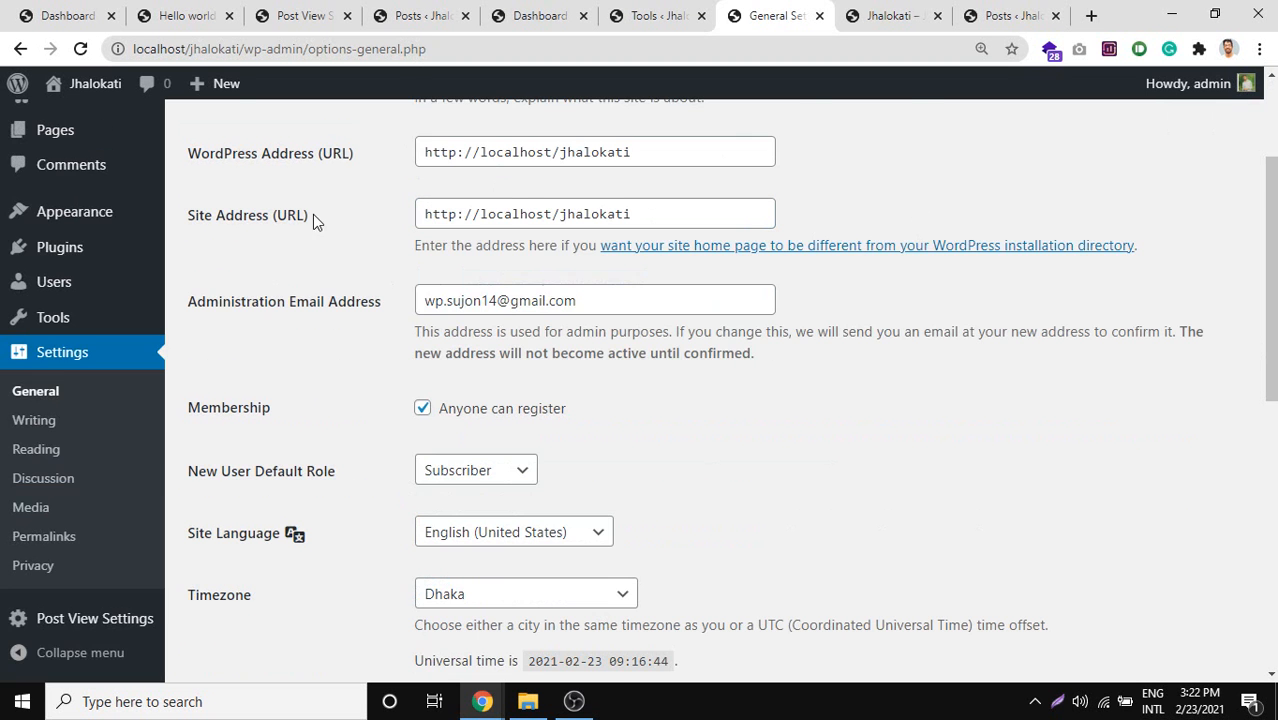
scroll(420, 294, "up", 2)
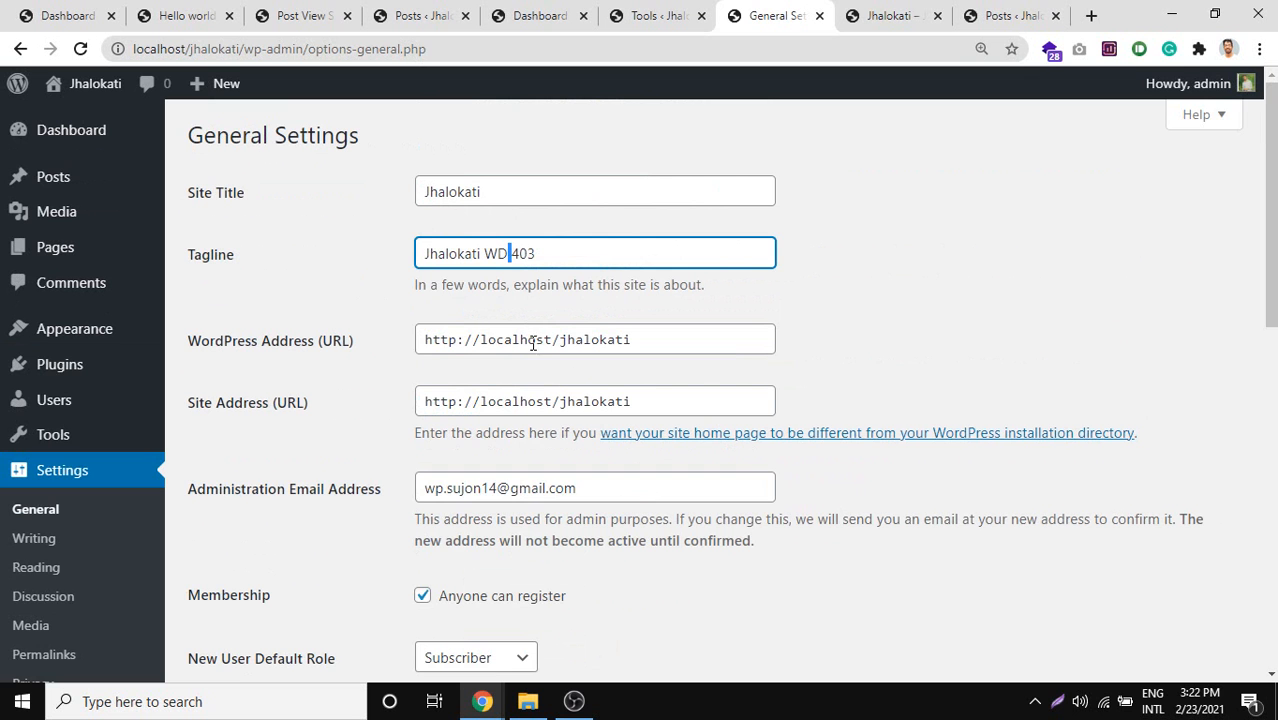
left_click(468, 400)
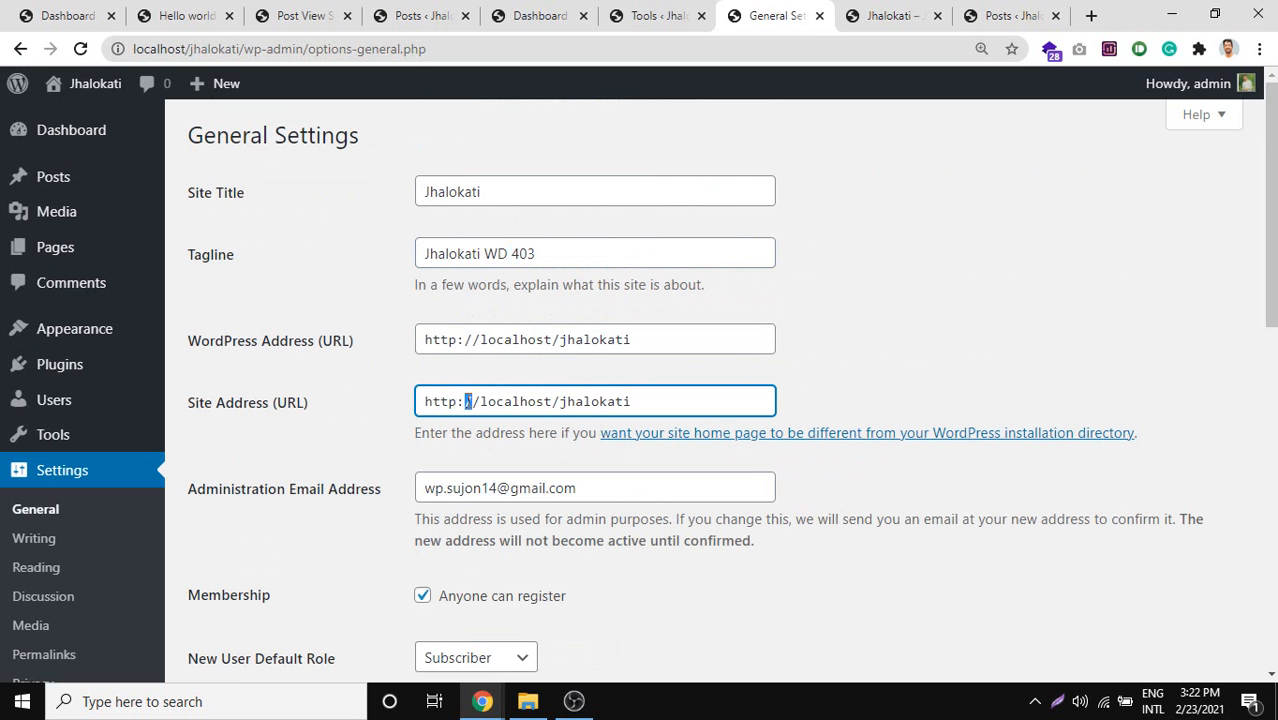
triple_click(467, 400)
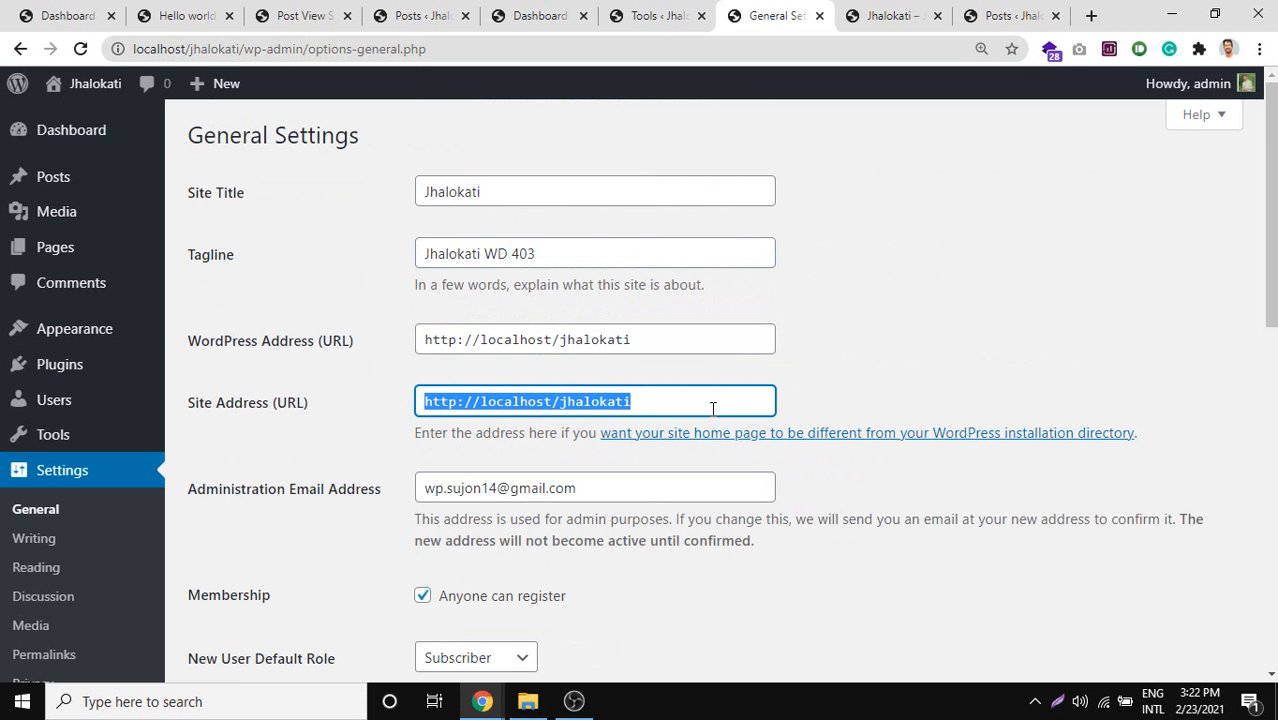
triple_click(520, 400)
left_click(519, 400)
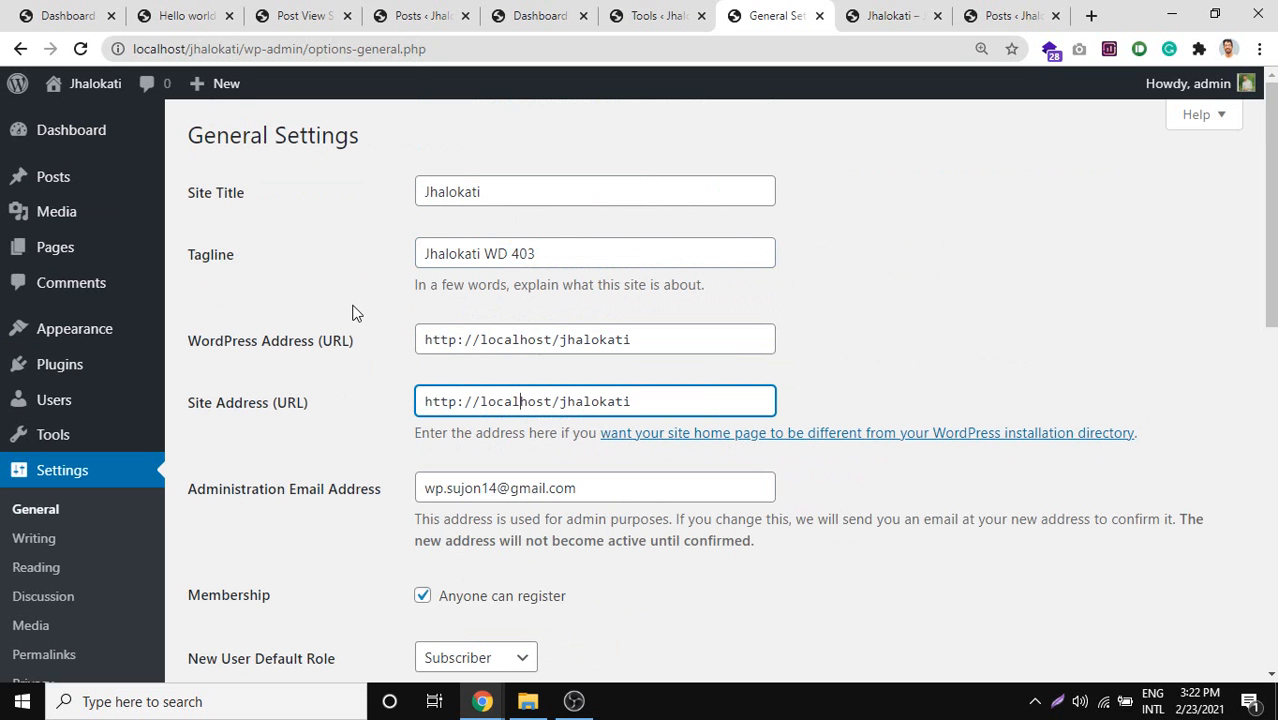
scroll(200, 300, "down", 2)
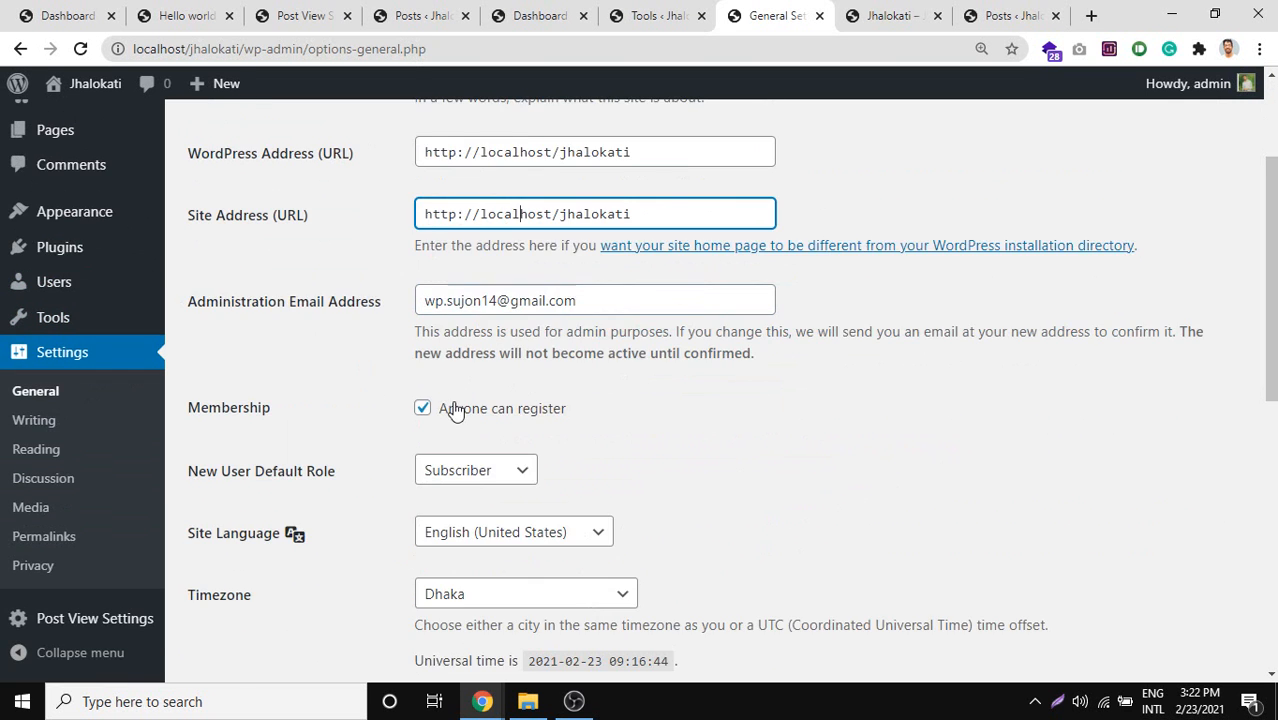
scroll(500, 450, "up", 2)
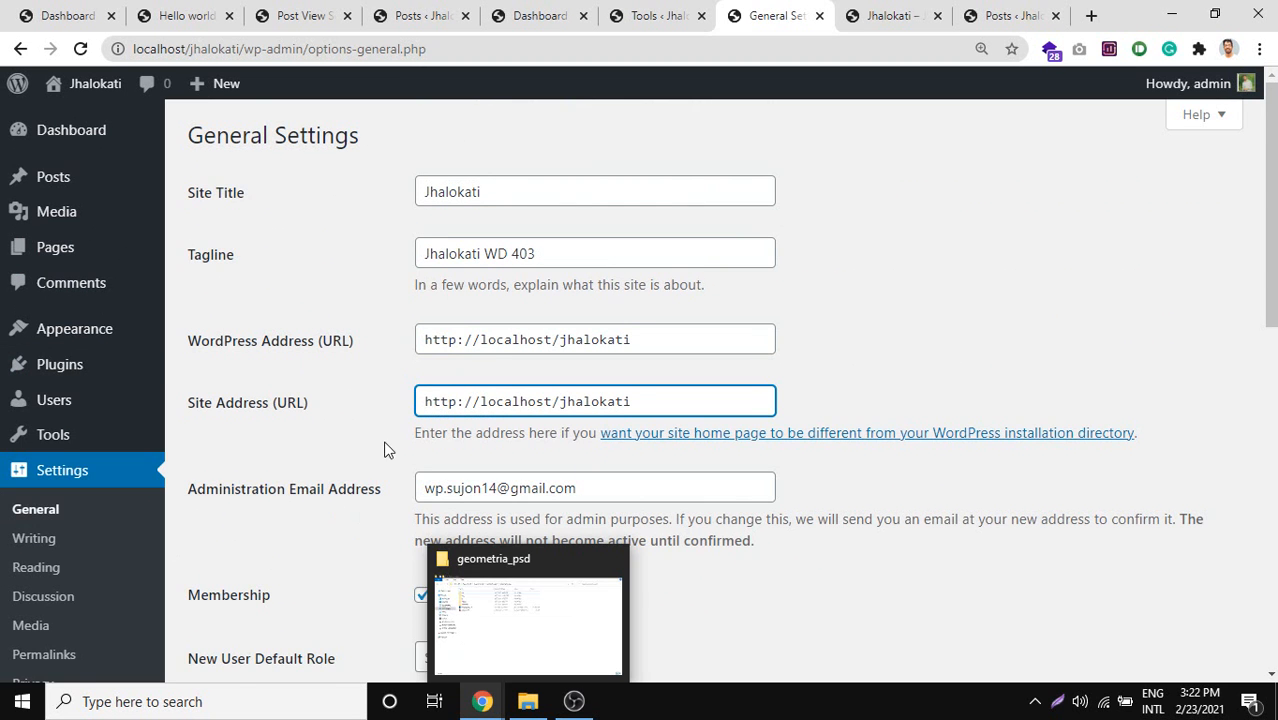
scroll(380, 400, "down", 5)
scroll(395, 410, "up", 5)
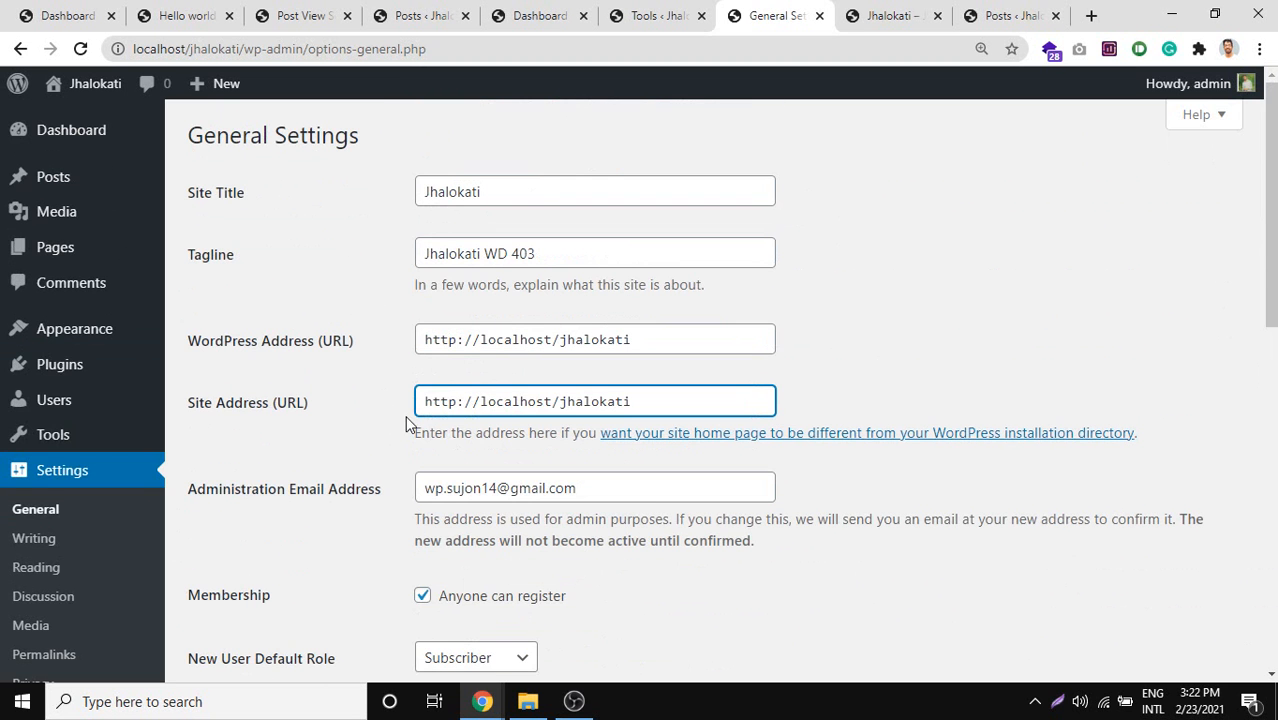
triple_click(492, 405)
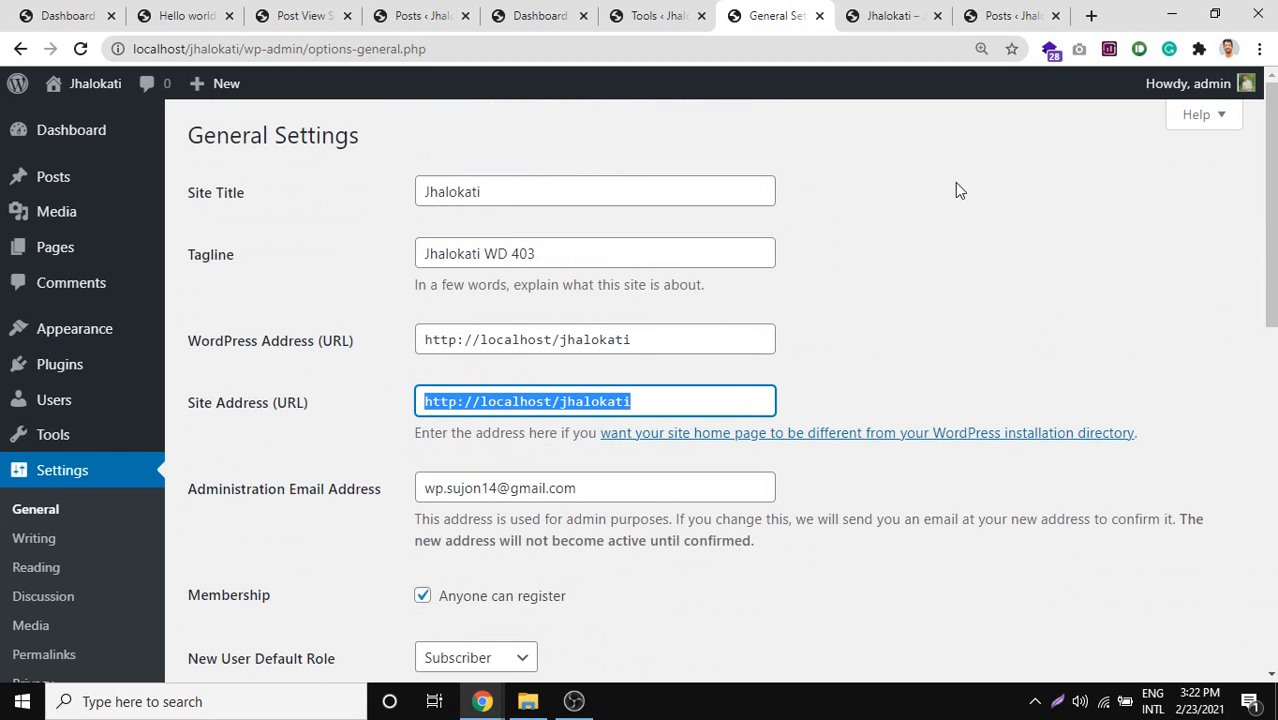
left_click_drag(772, 8, 45, 10)
Close every tab except General Settings and enter localhost/phpmyadmin/ in a new tab.
right_click(42, 10)
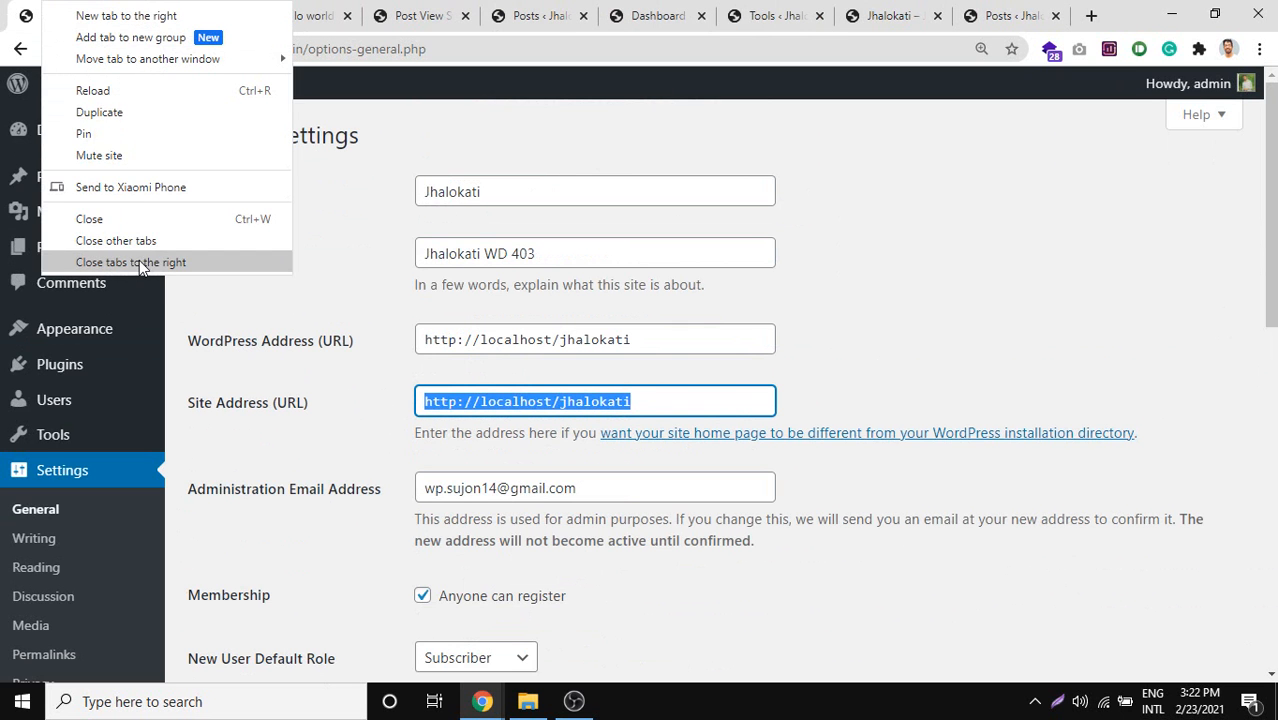
left_click(135, 262)
left_click(253, 16)
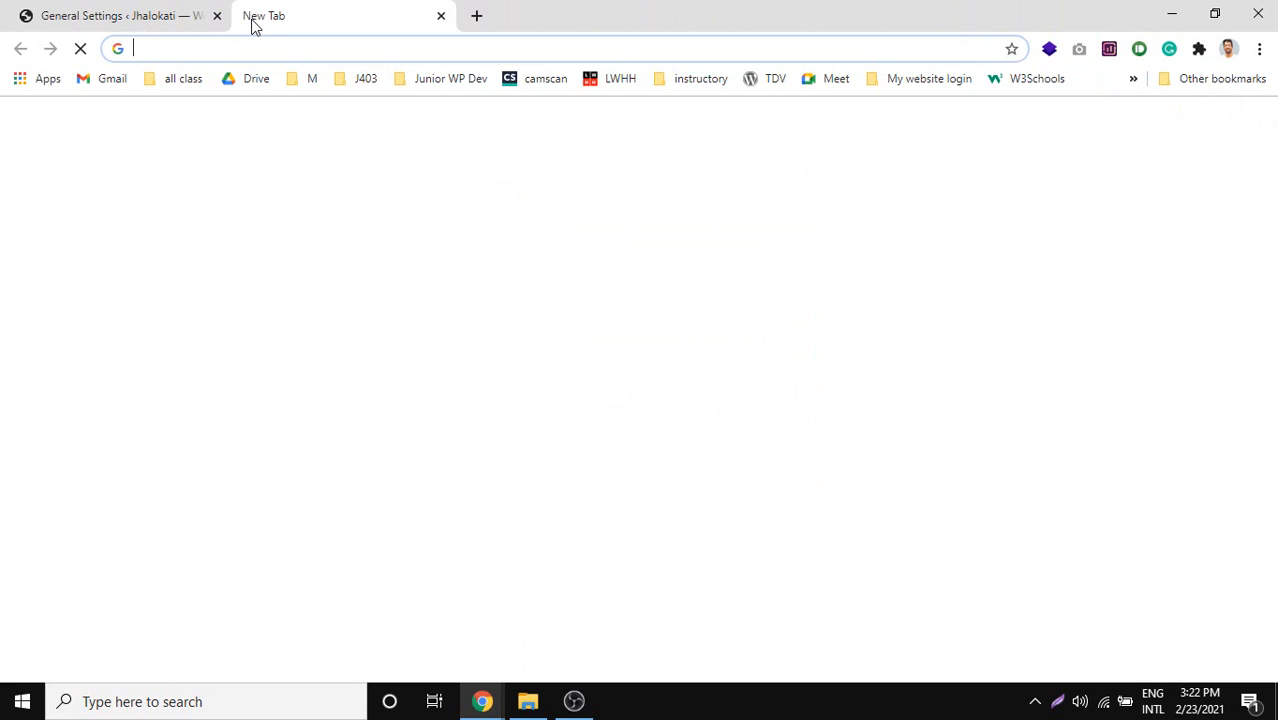
type("loc")
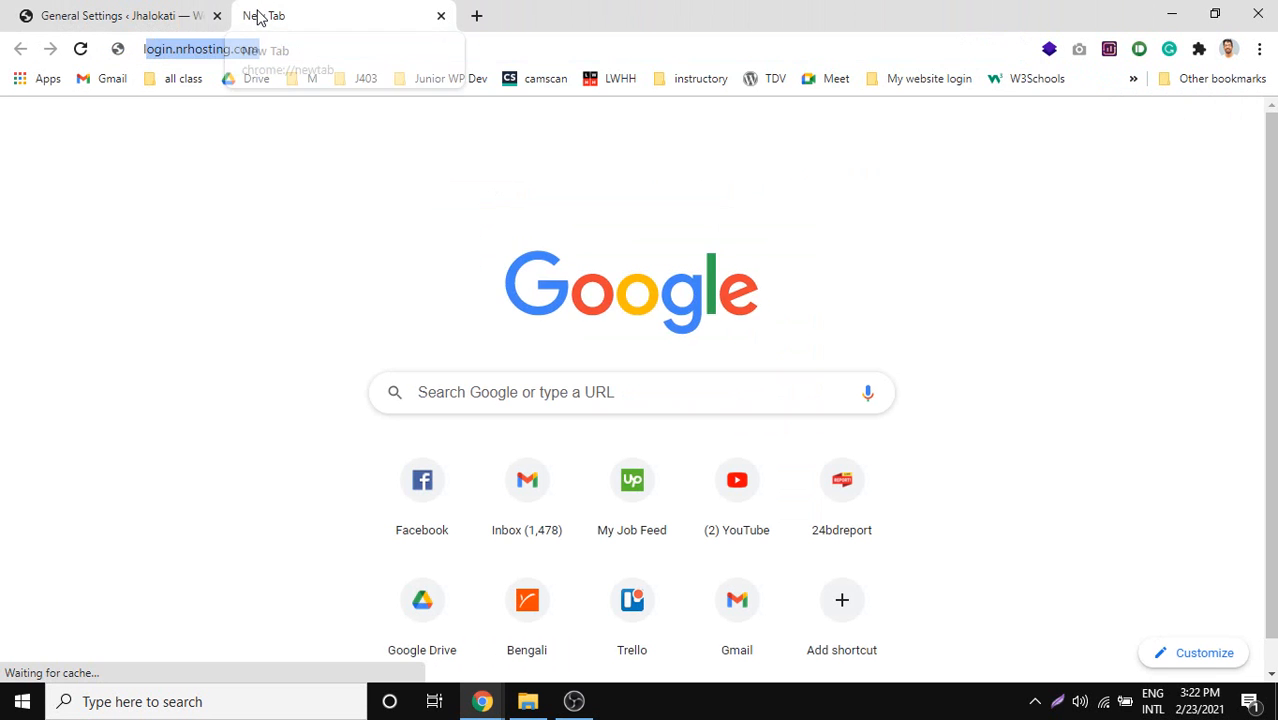
type("alhost/phpmyadmin/")
key("Right")
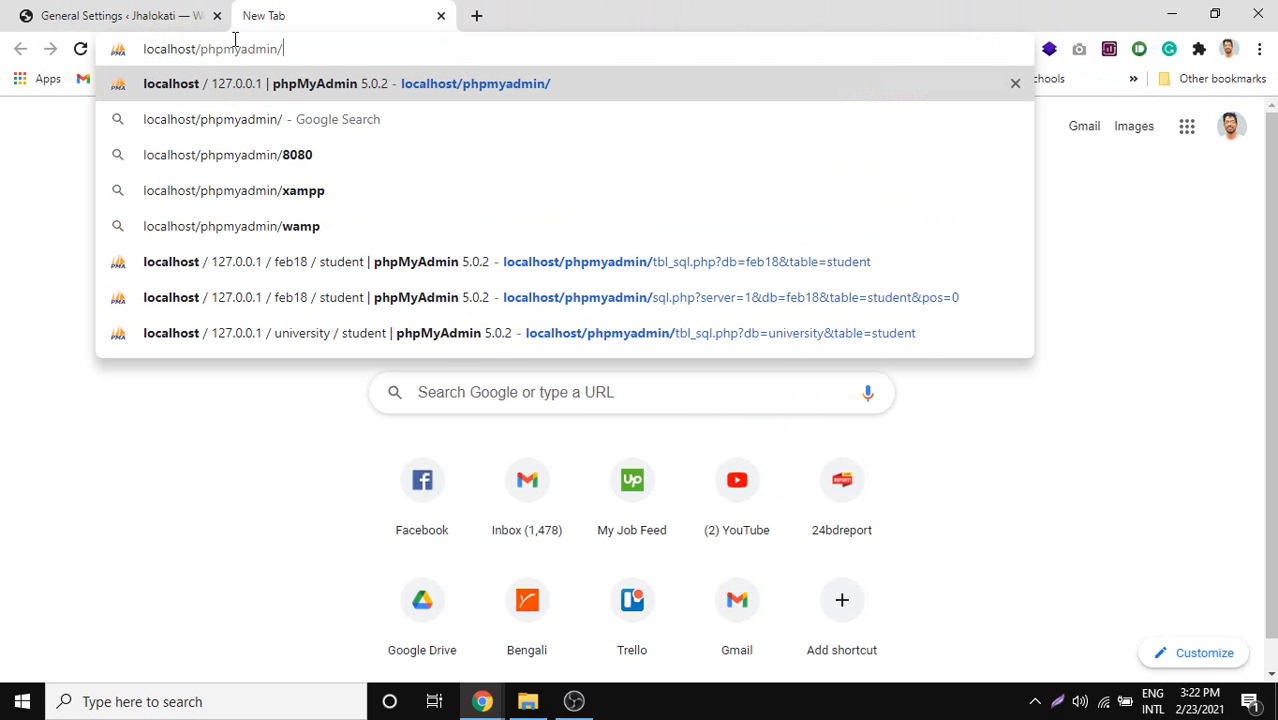
double_click(190, 48)
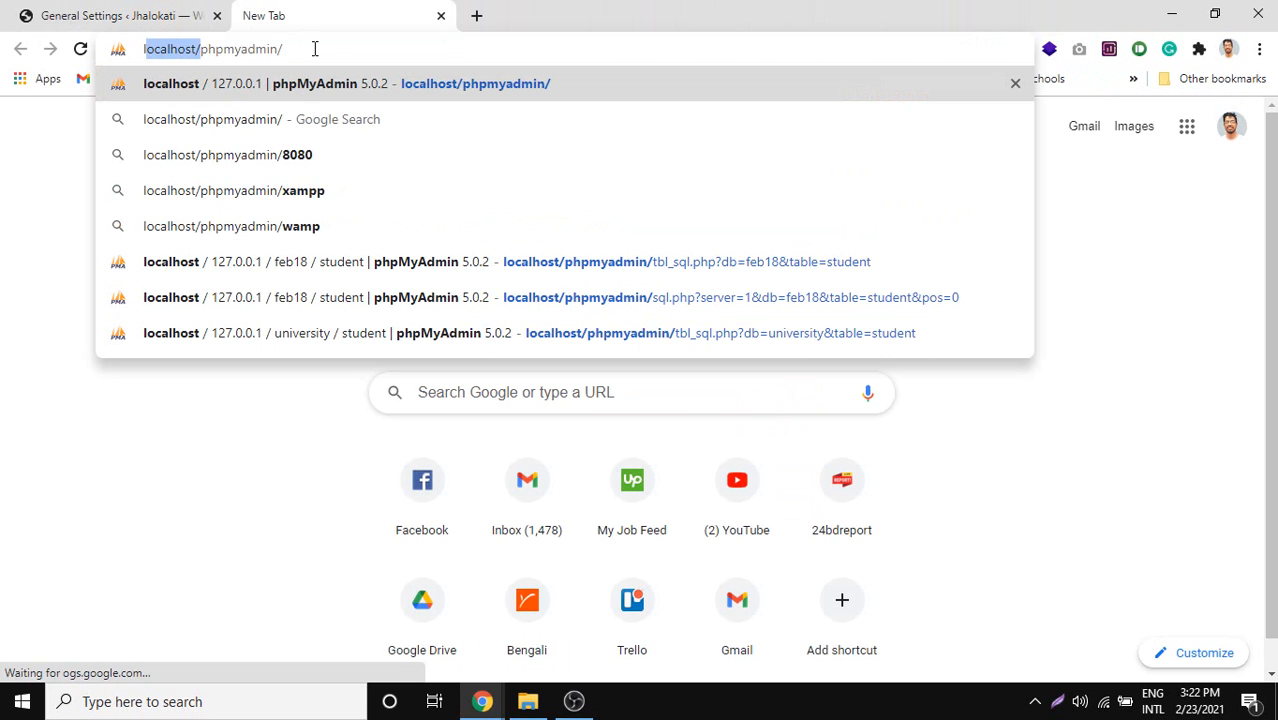
left_click_drag(314, 48, 58, 44)
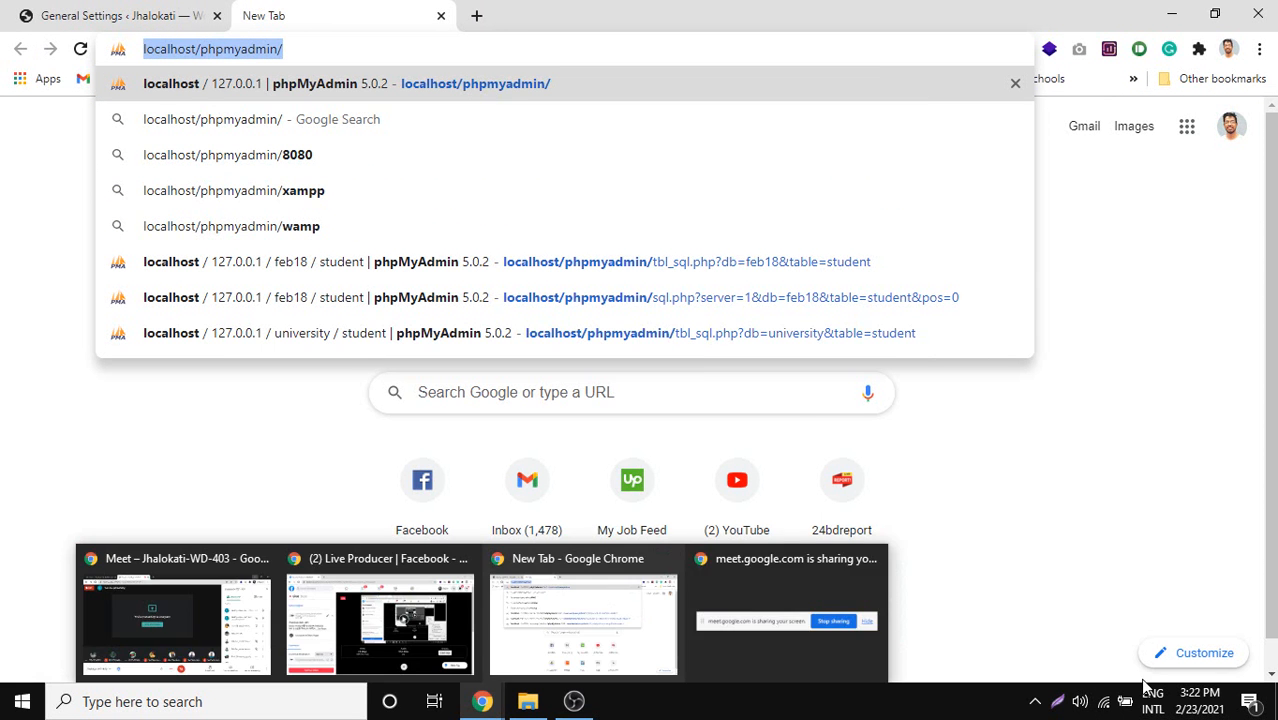
left_click(1052, 704)
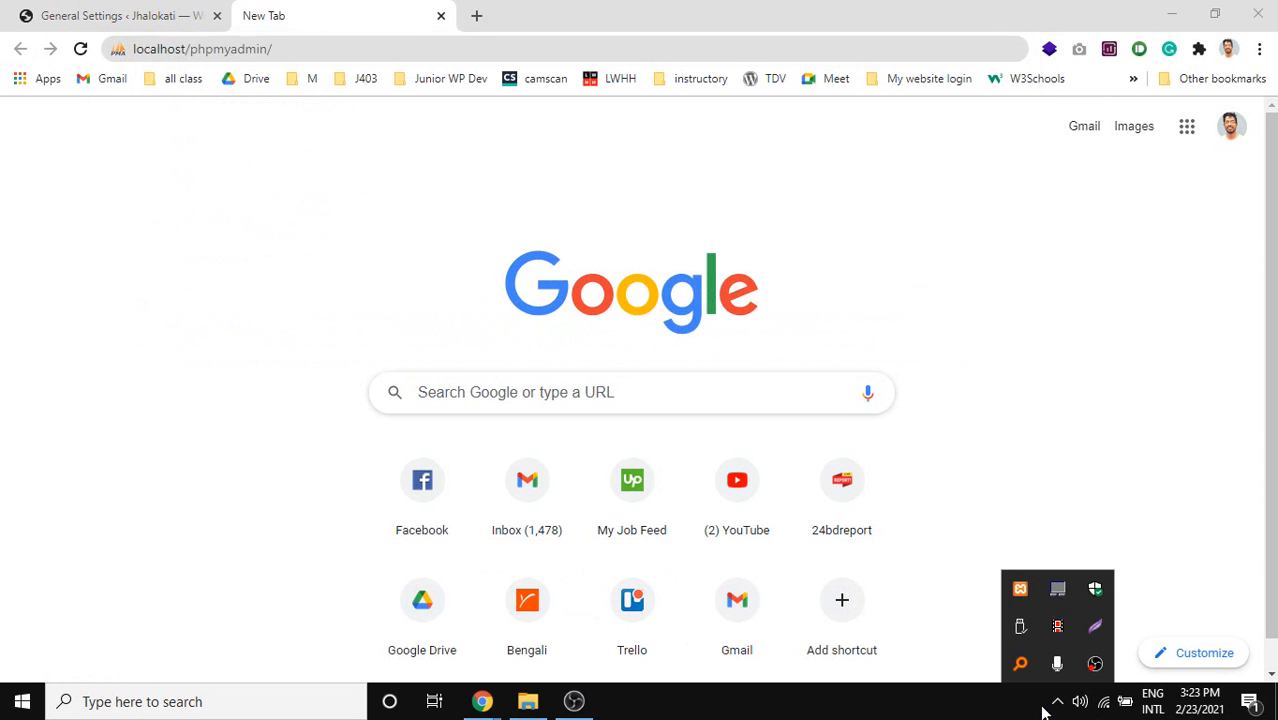
Capture a pen-marked Lightshot of XAMPP's MySQL row, then launch its Admin page.
left_click(1019, 592)
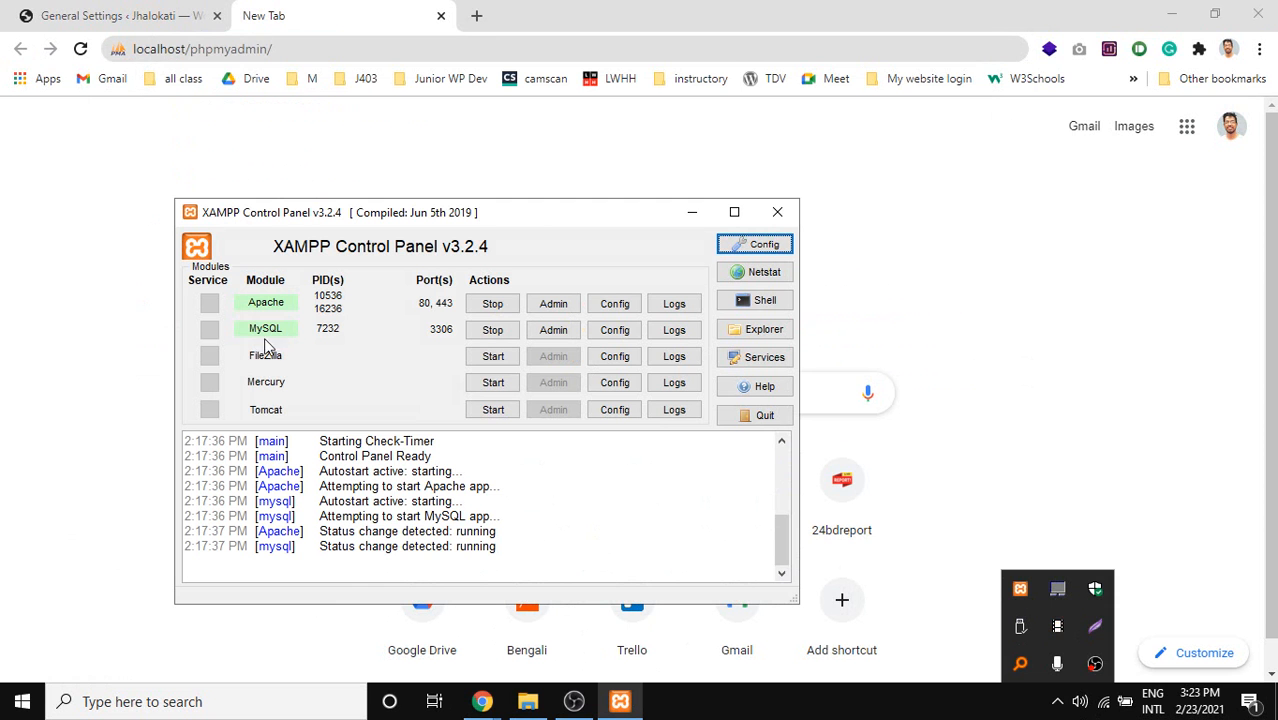
key("Print")
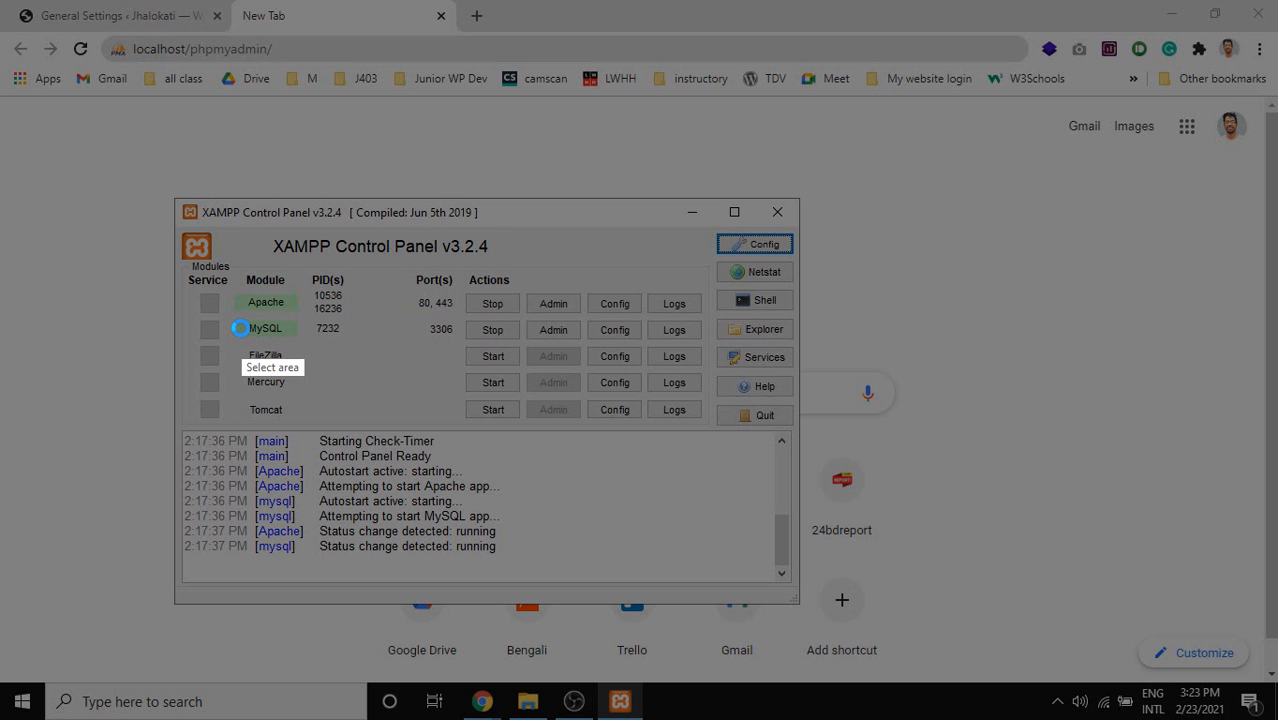
left_click_drag(238, 314, 604, 348)
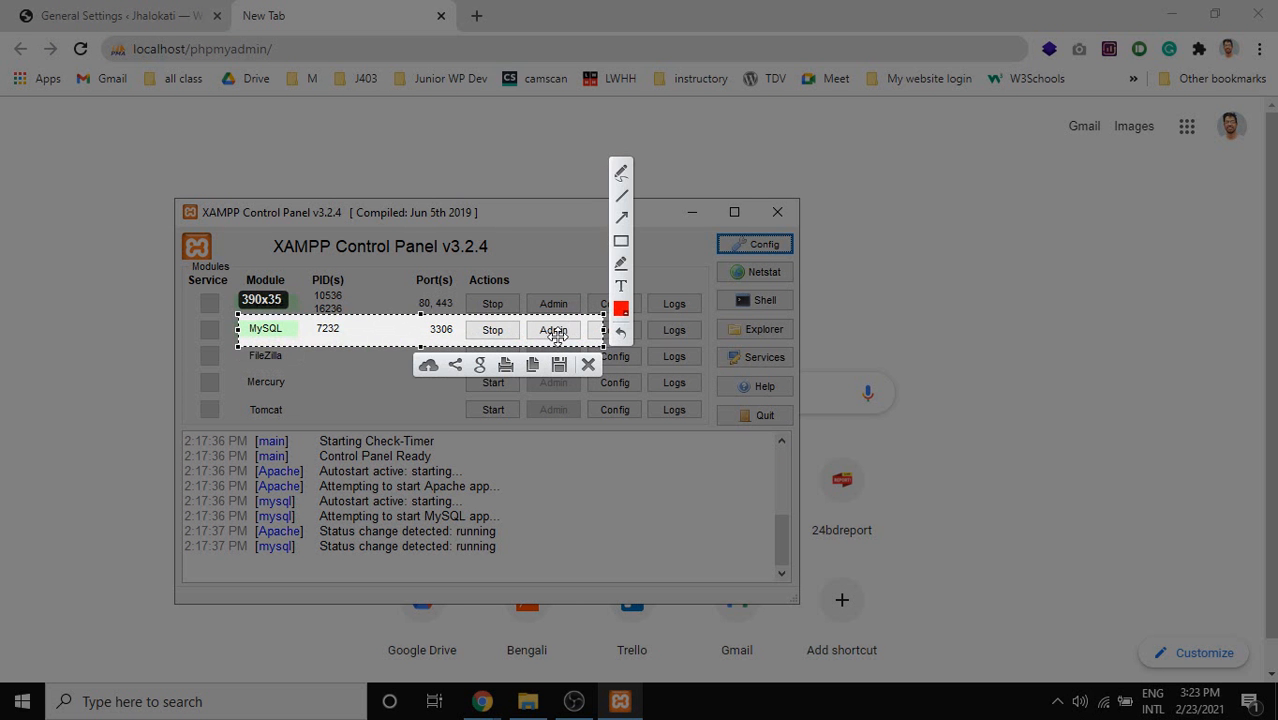
left_click(620, 172)
left_click_drag(549, 336, 560, 336)
left_click(588, 364)
left_click(552, 329)
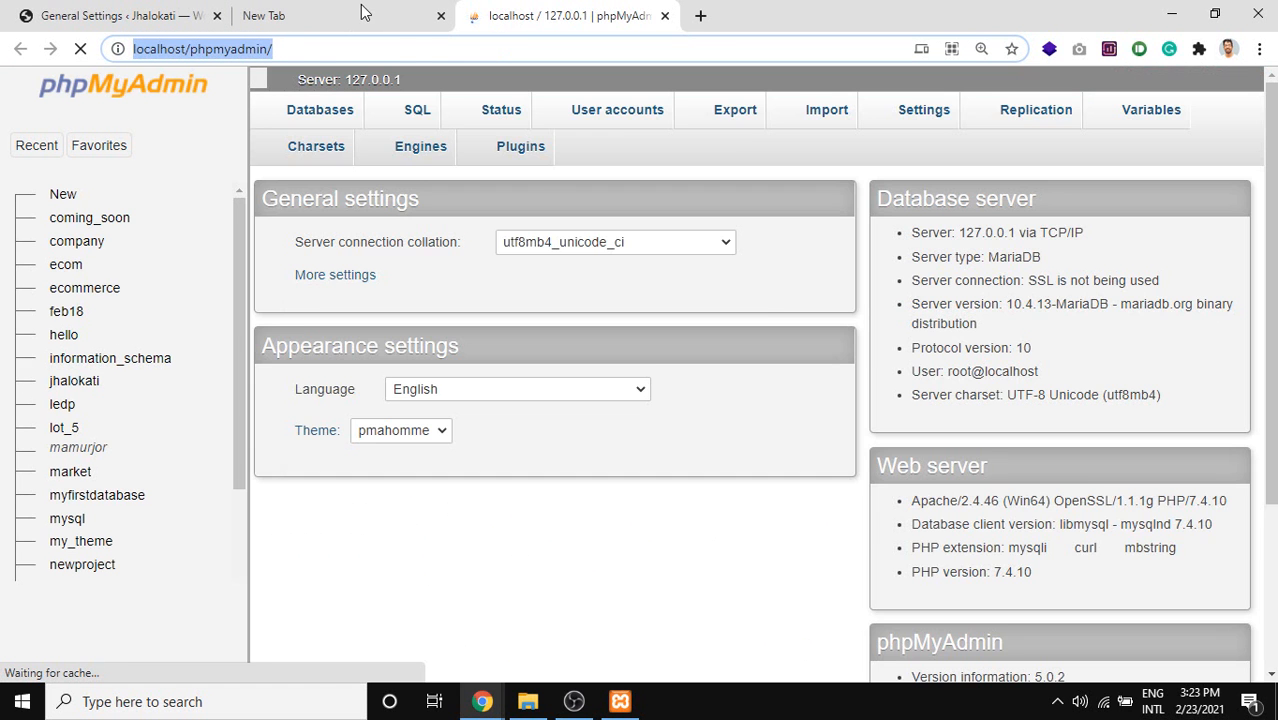
Close the empty tab and browse the wp_options table of the jhalokati database.
middle_click(350, 13)
scroll(725, 424, "down", 1)
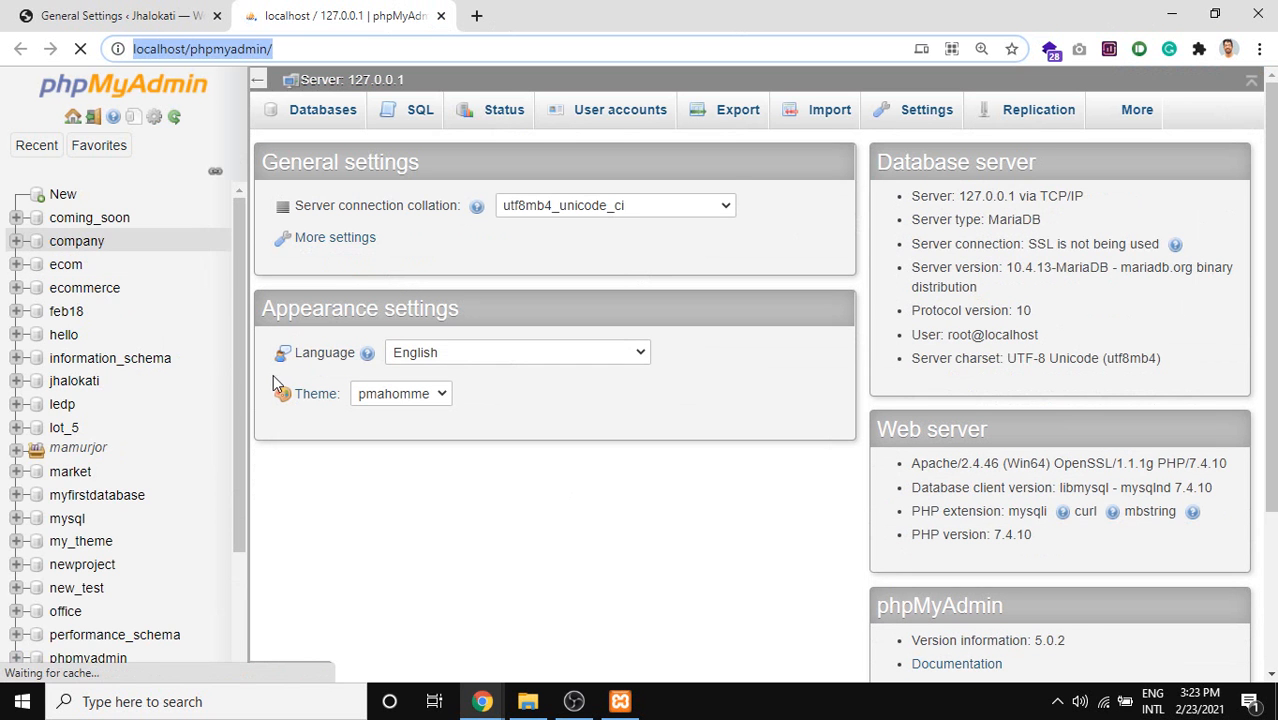
left_click(76, 392)
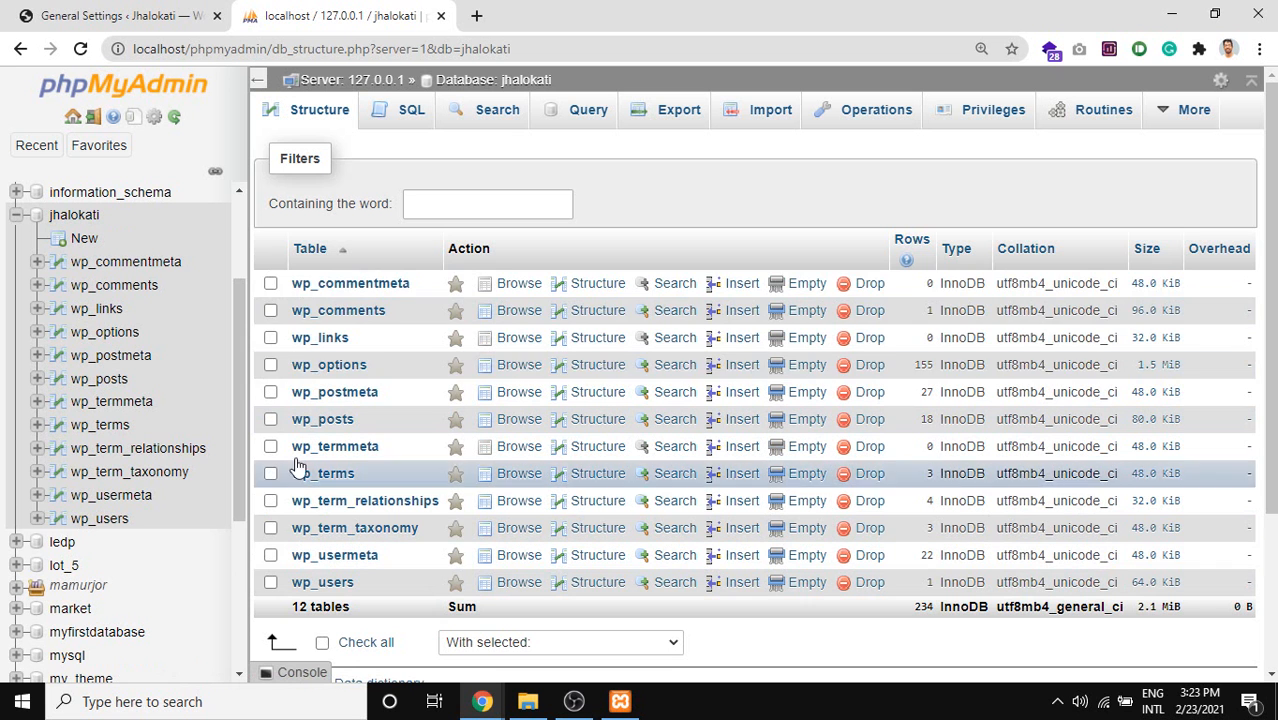
left_click(330, 365)
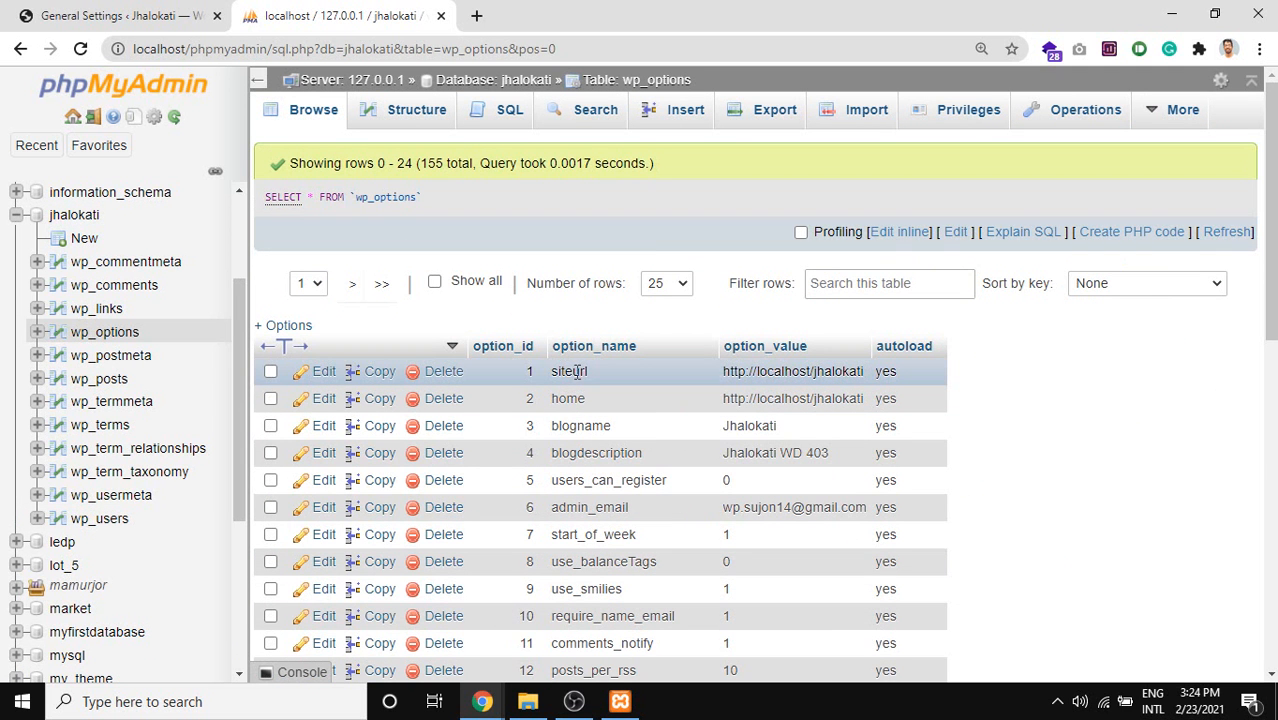
Change the siteurl option_value in wp_options to jhalokati.com and go back to General Settings.
double_click(797, 372)
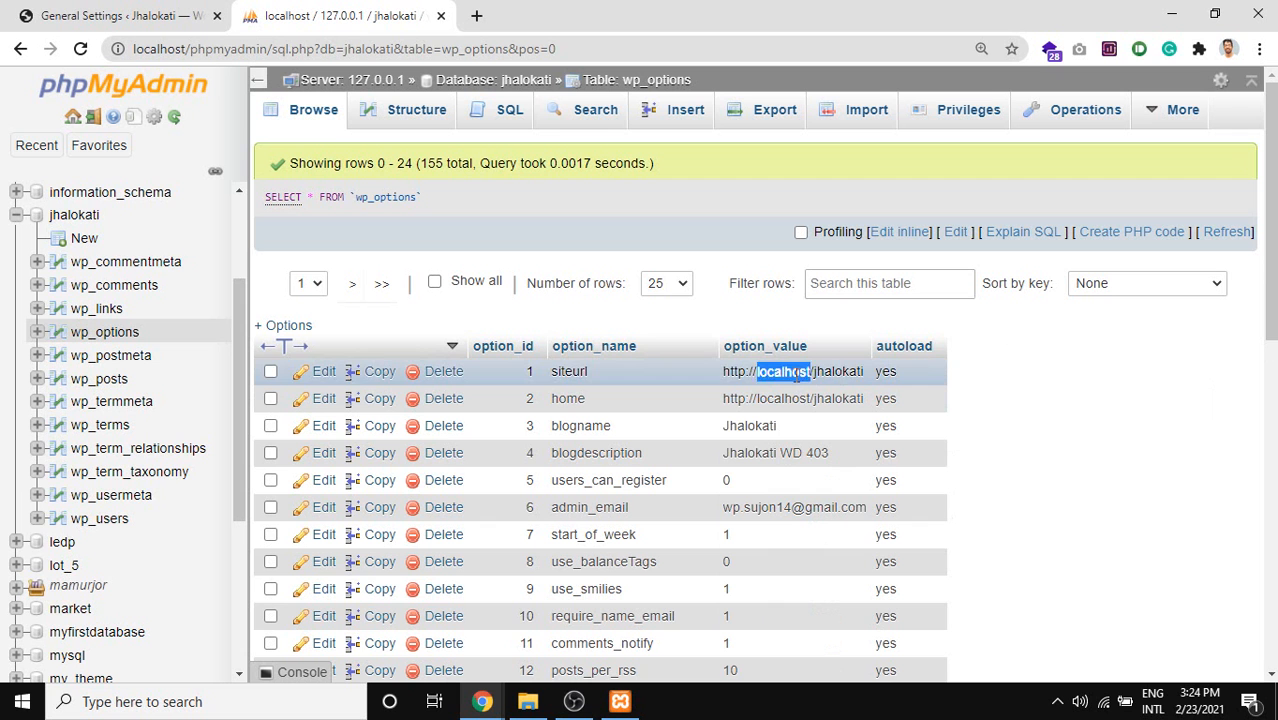
key("ctrl+a")
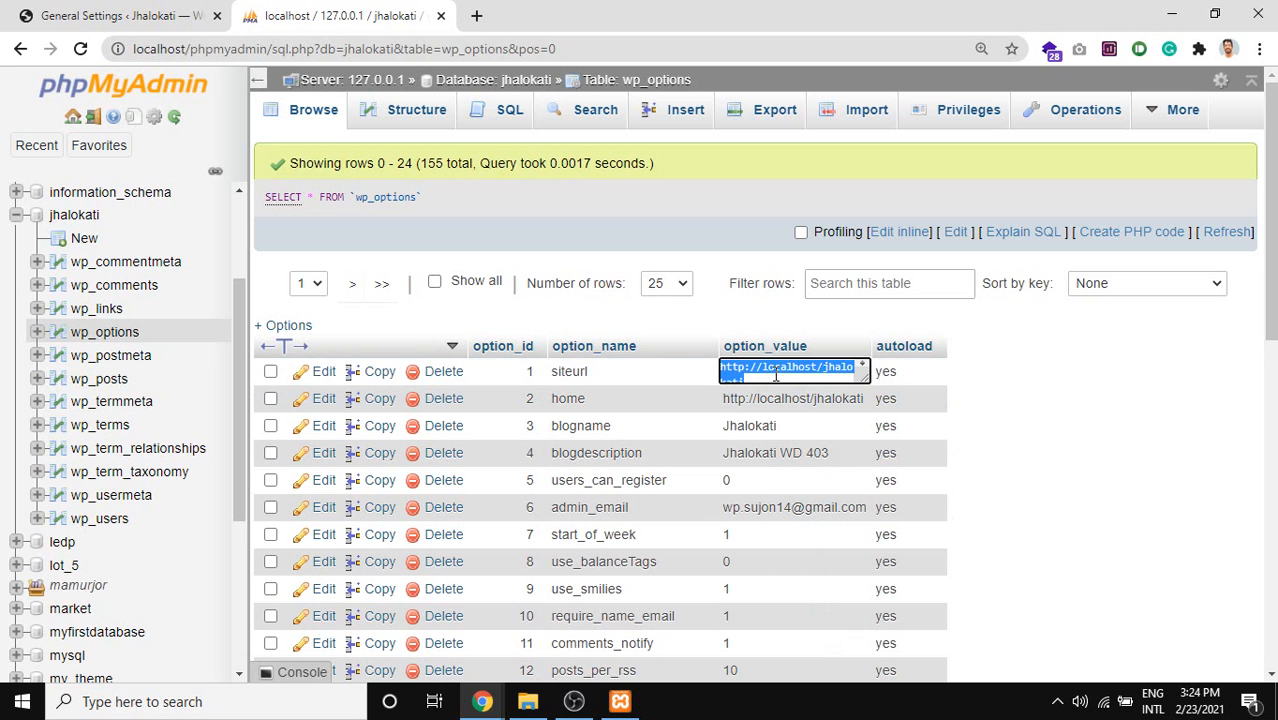
left_click(776, 374)
left_click_drag(758, 375, 690, 348)
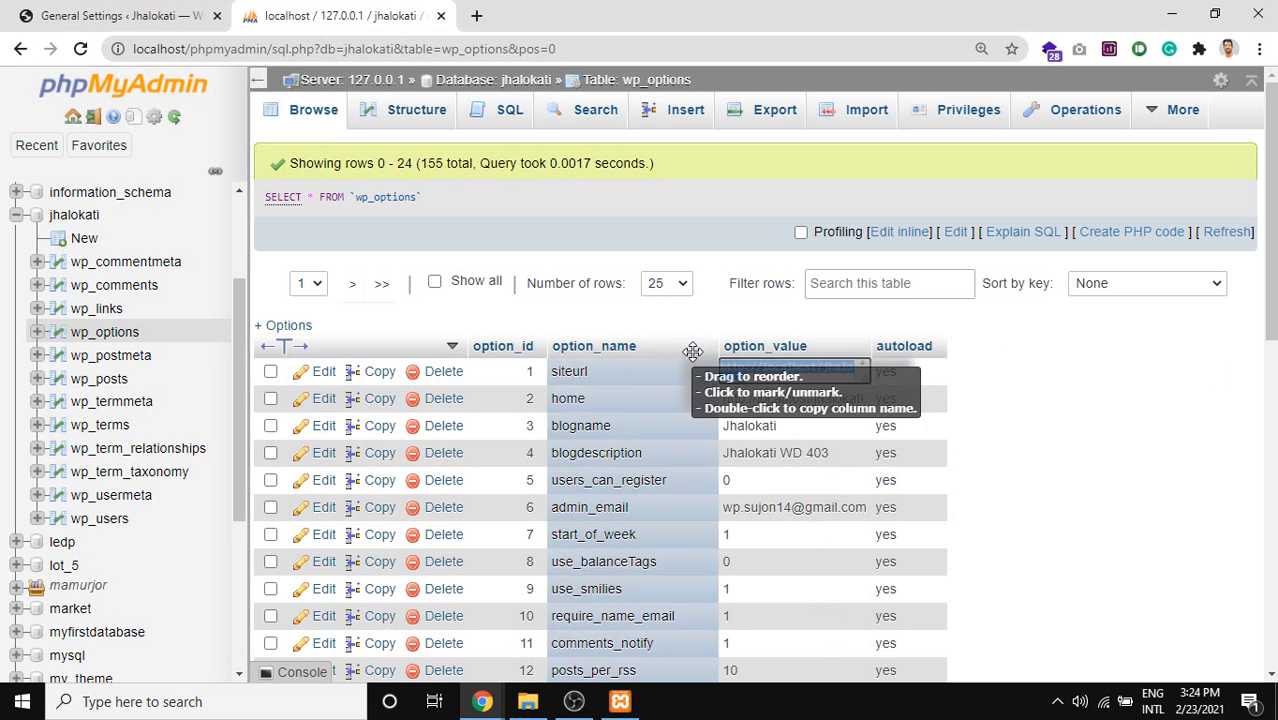
triple_click(777, 378)
key("ctrl+c")
scroll(777, 378, "down", 1)
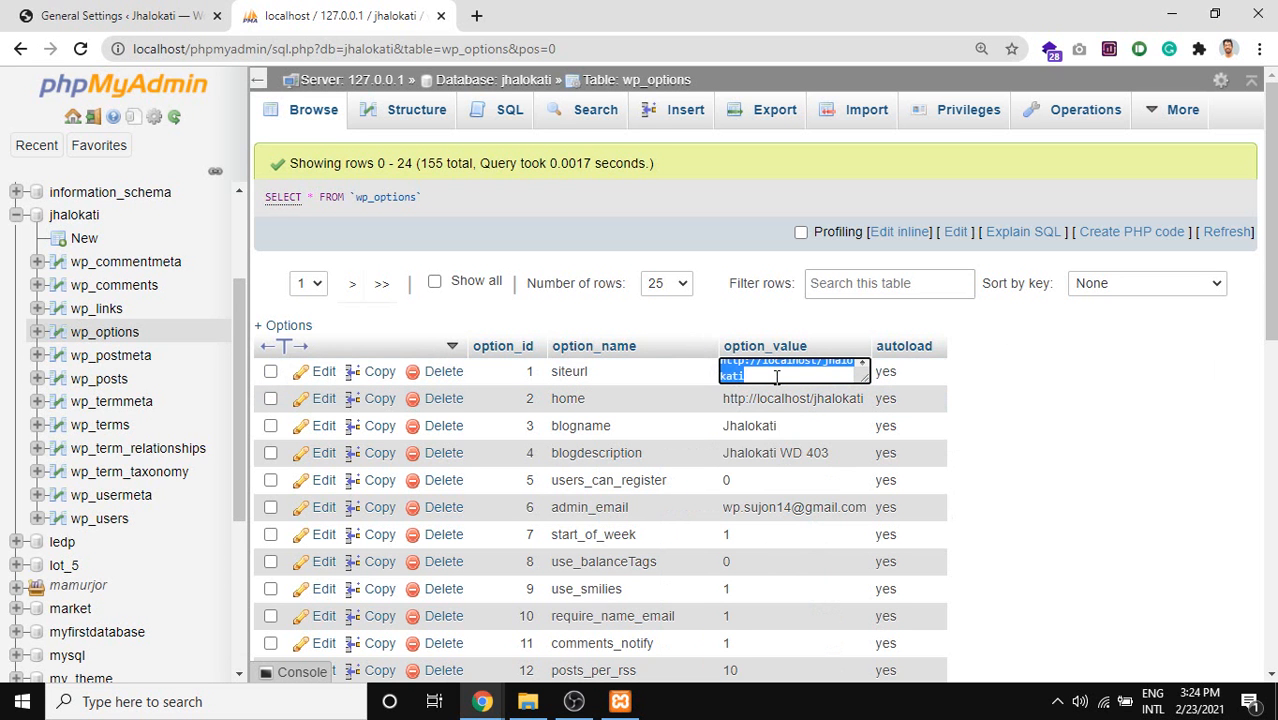
type("halokati.com")
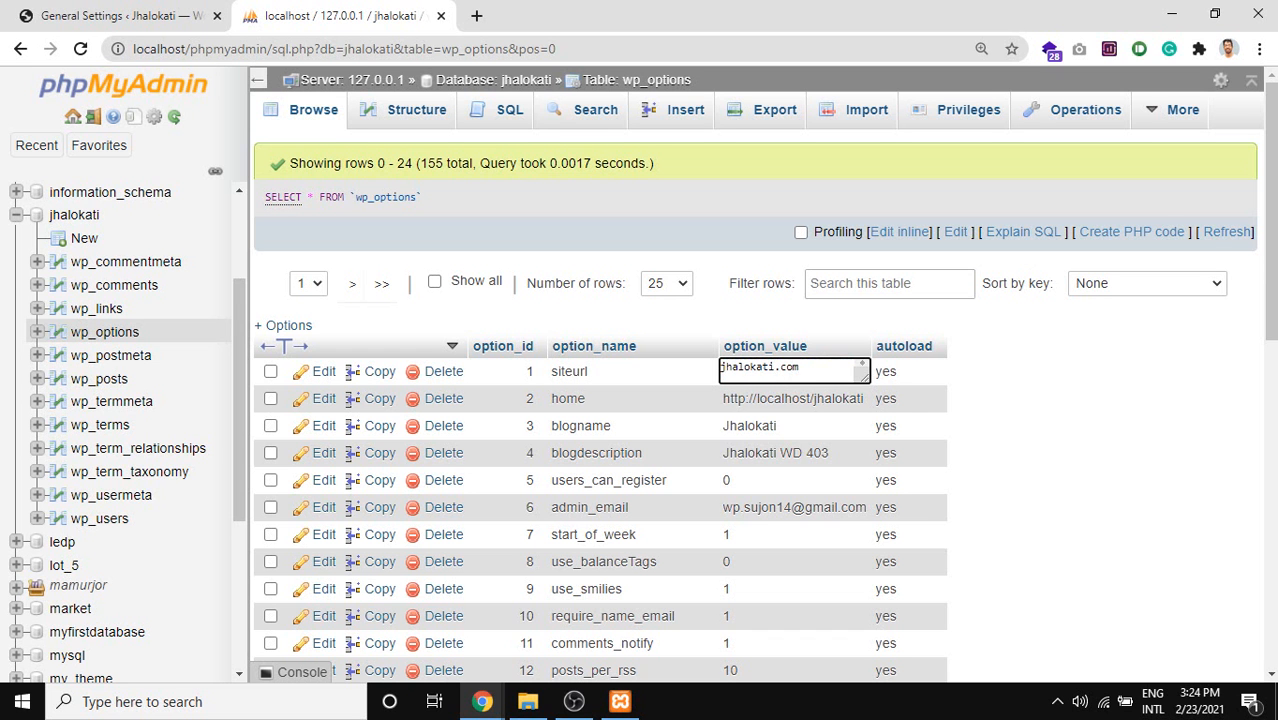
left_click(1055, 387)
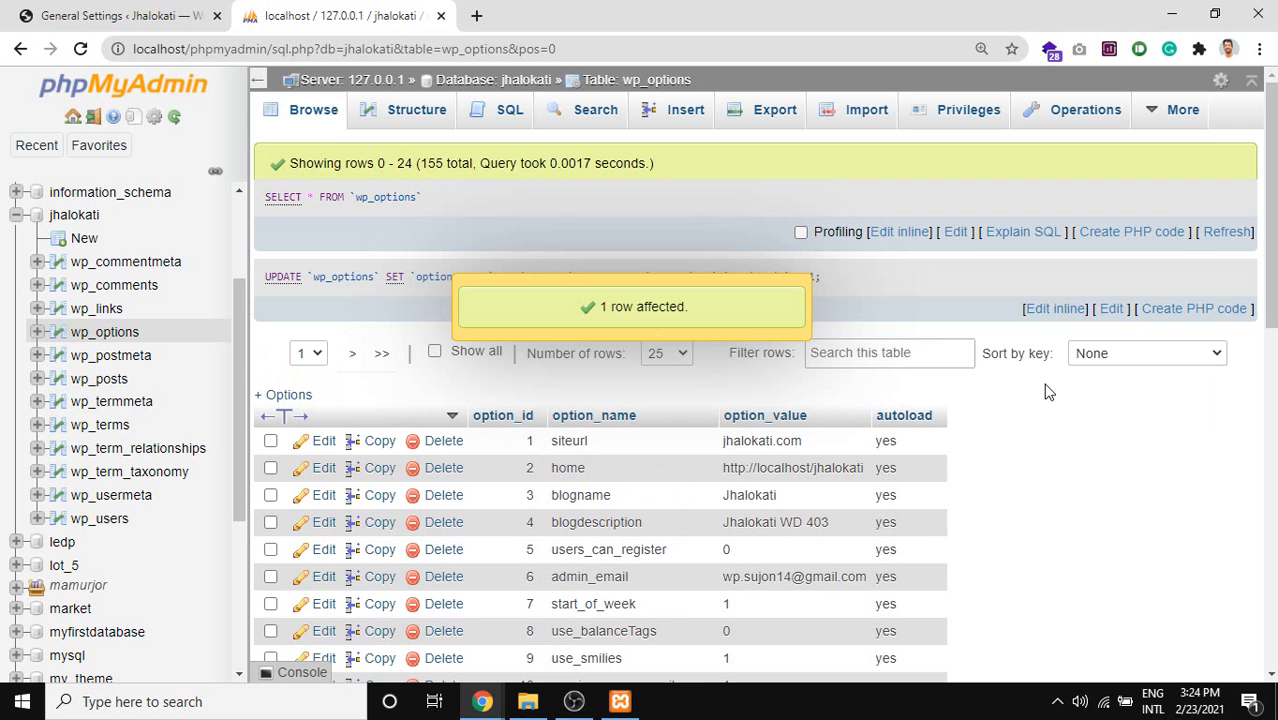
left_click(55, 10)
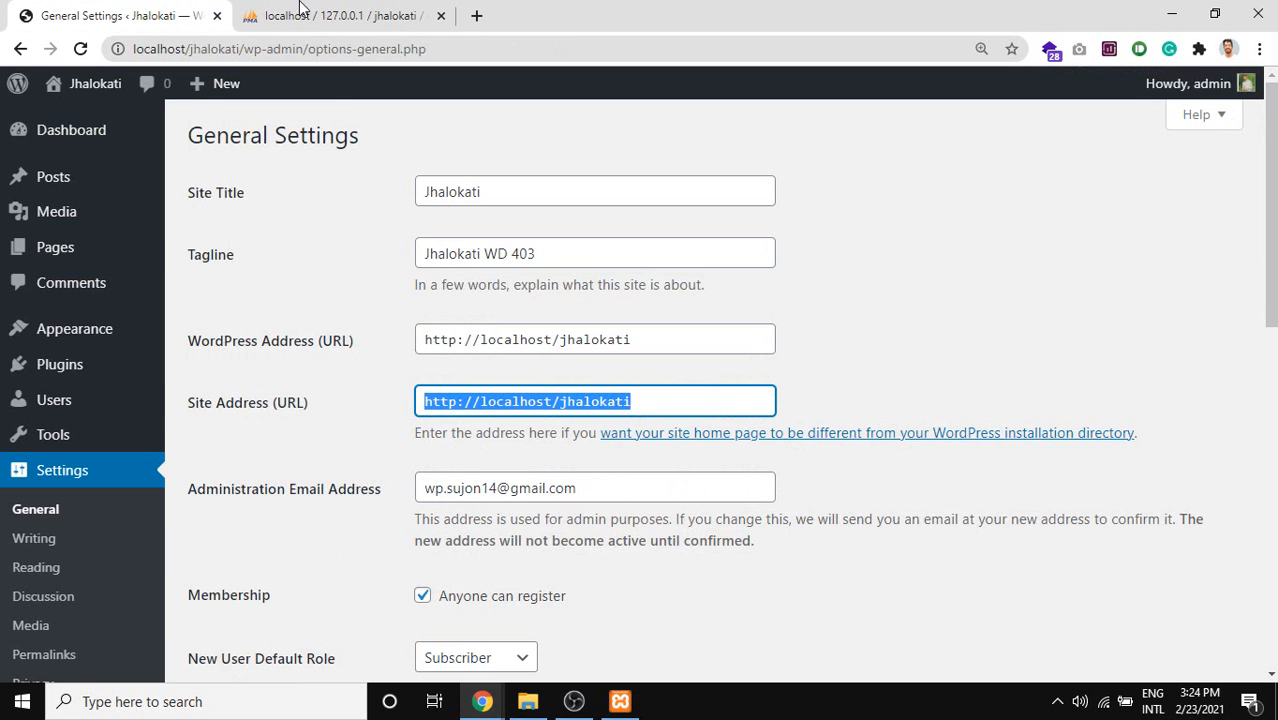
Reload General Settings and load the wp-admin address, which now gives the 'Nothing here' error.
left_click(302, 12)
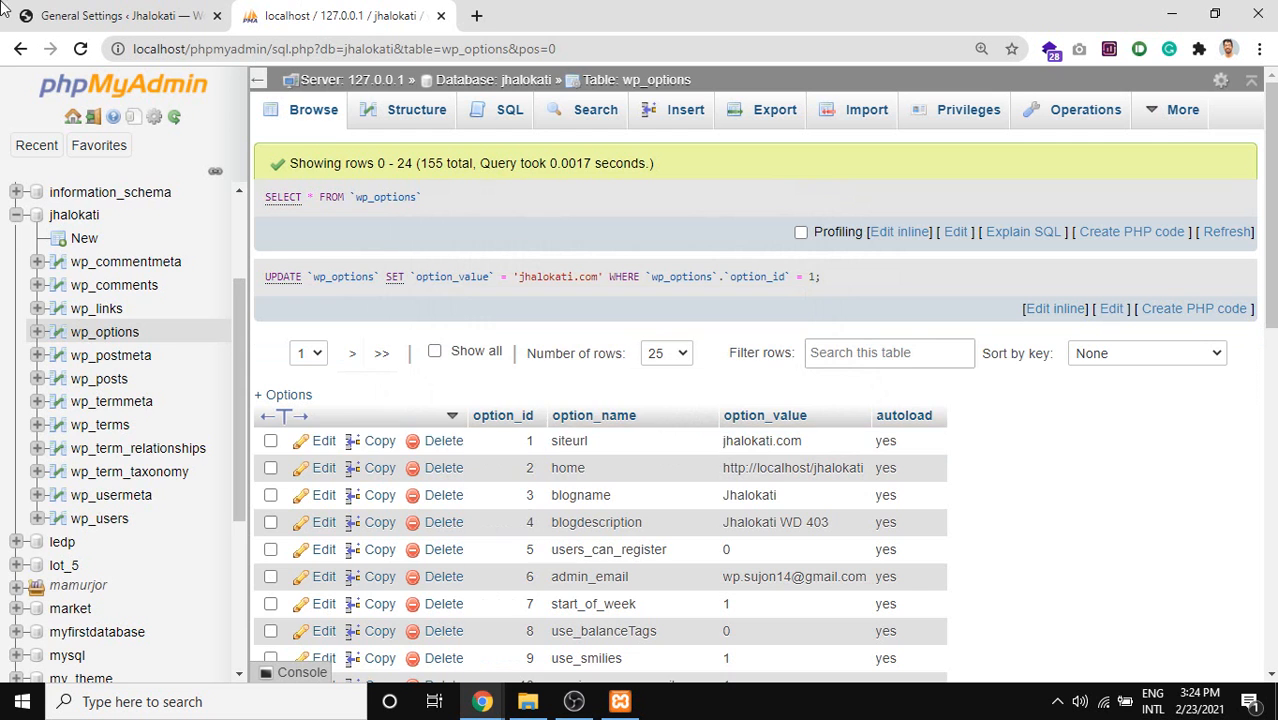
left_click(40, 10)
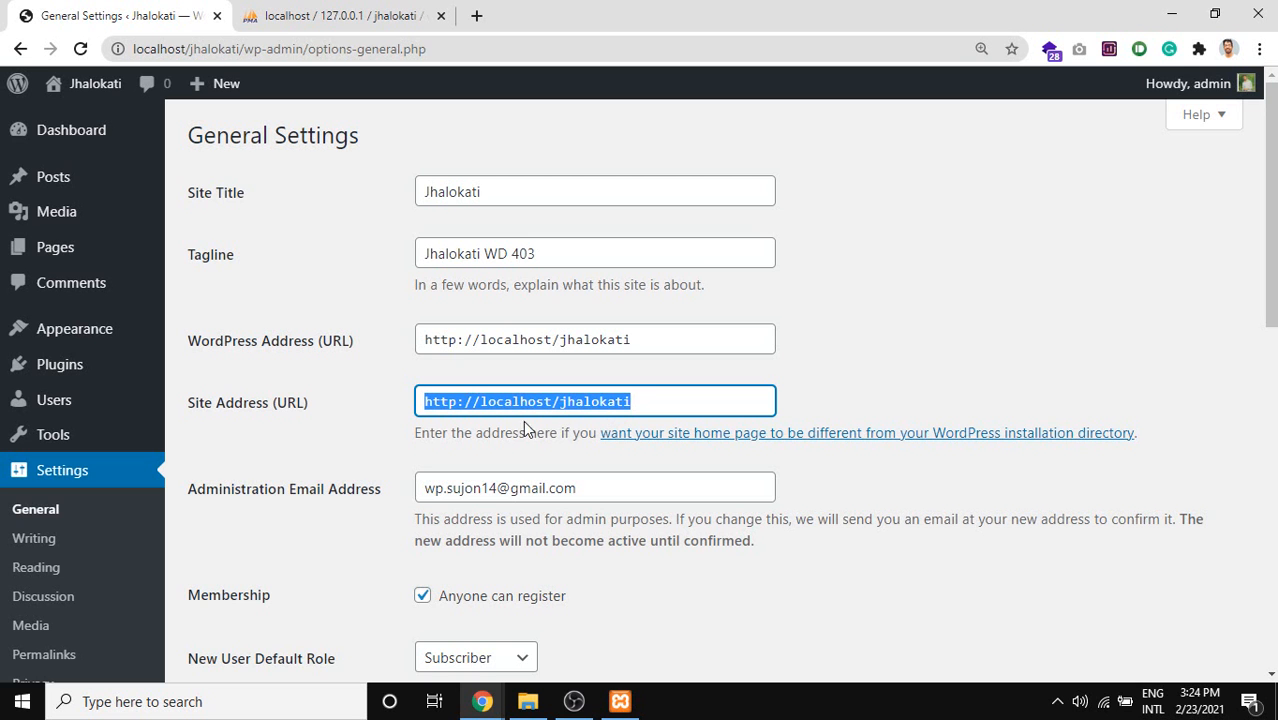
left_click(80, 49)
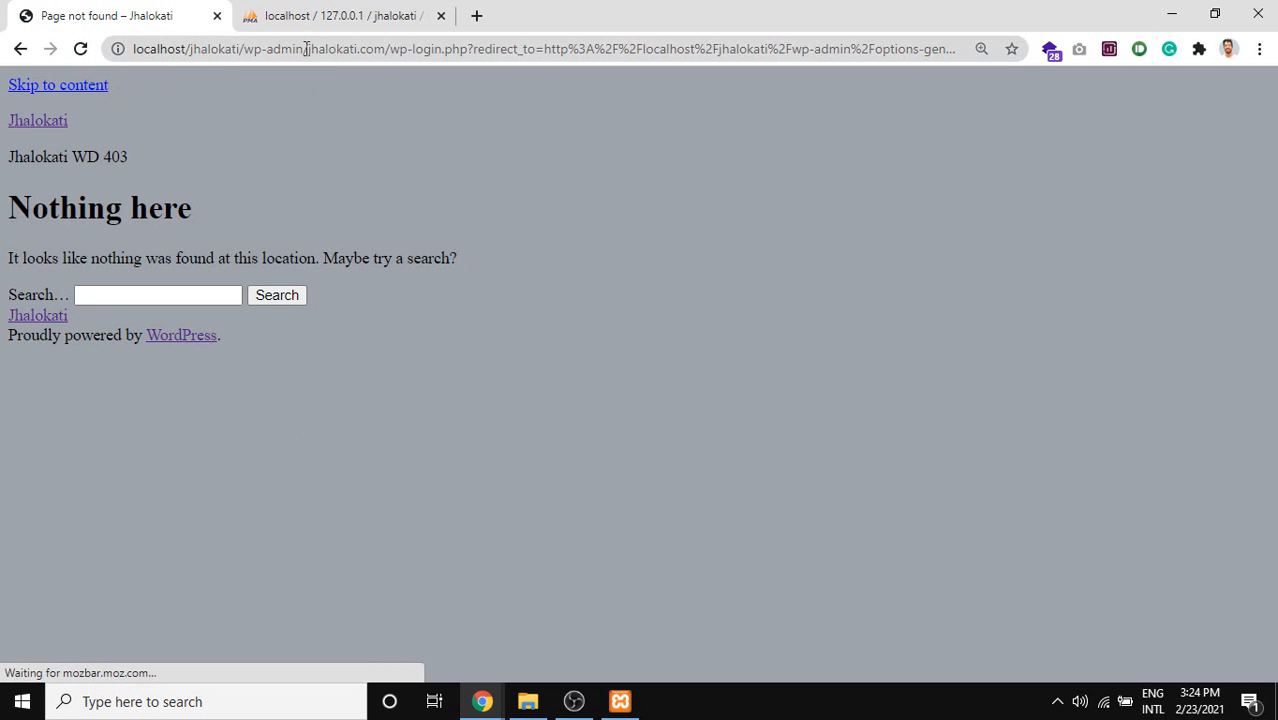
left_click_drag(306, 49, 1230, 10)
key("BackSpace")
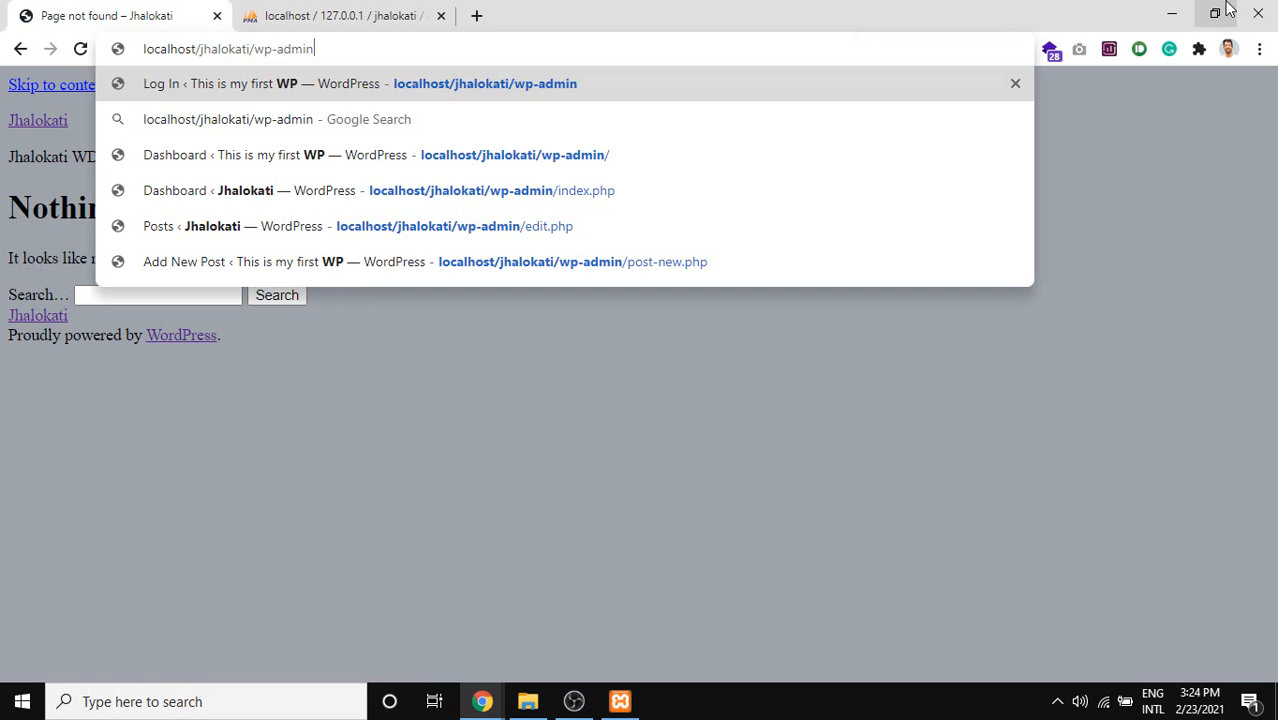
key("Return")
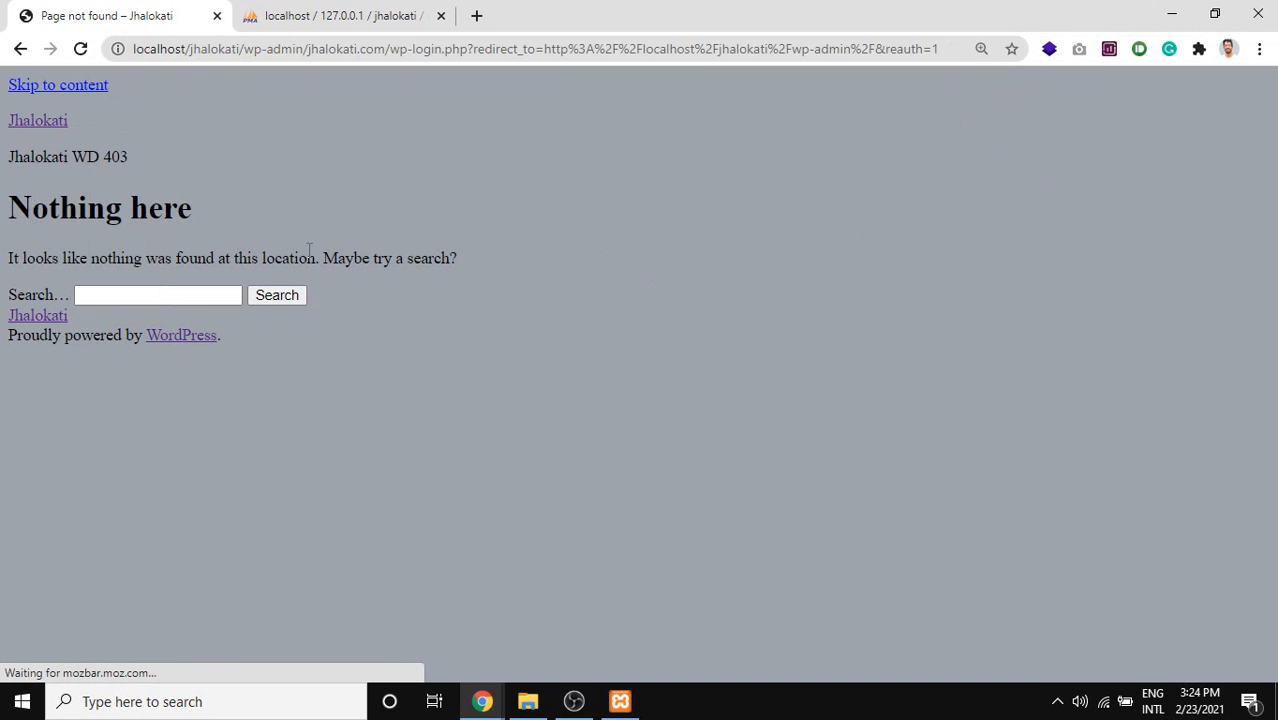
left_click(310, 12)
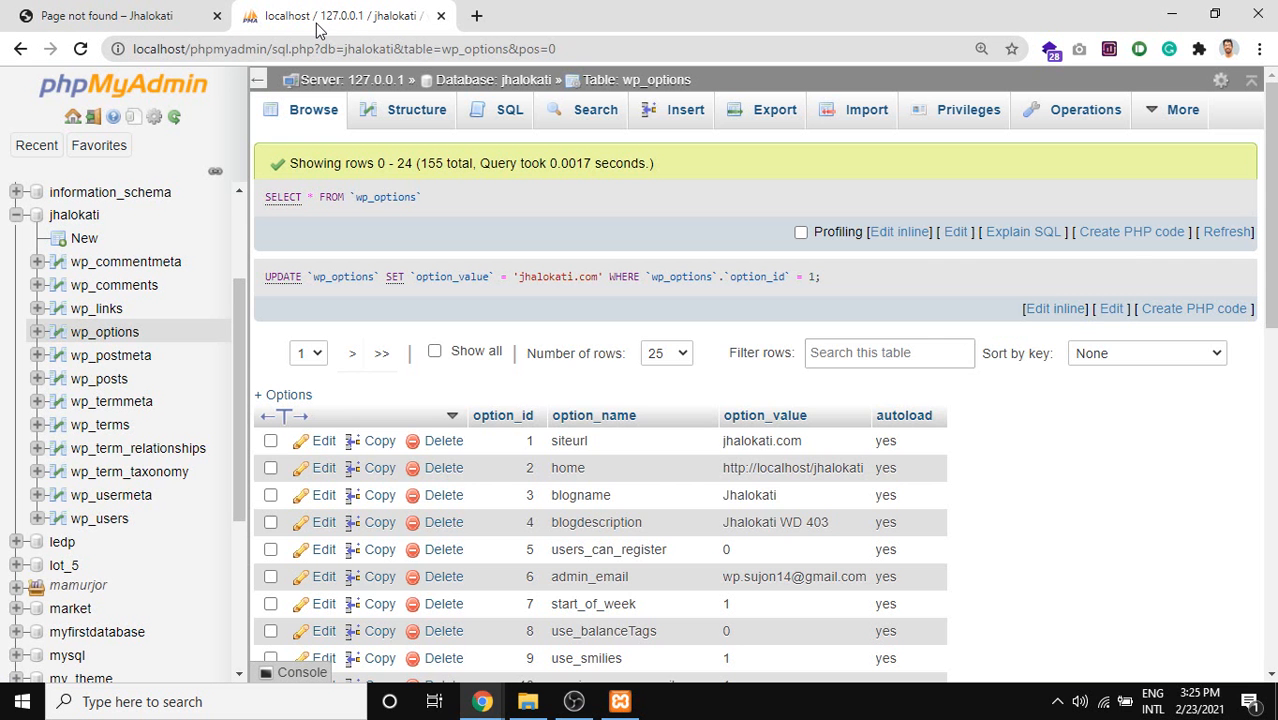
double_click(785, 448)
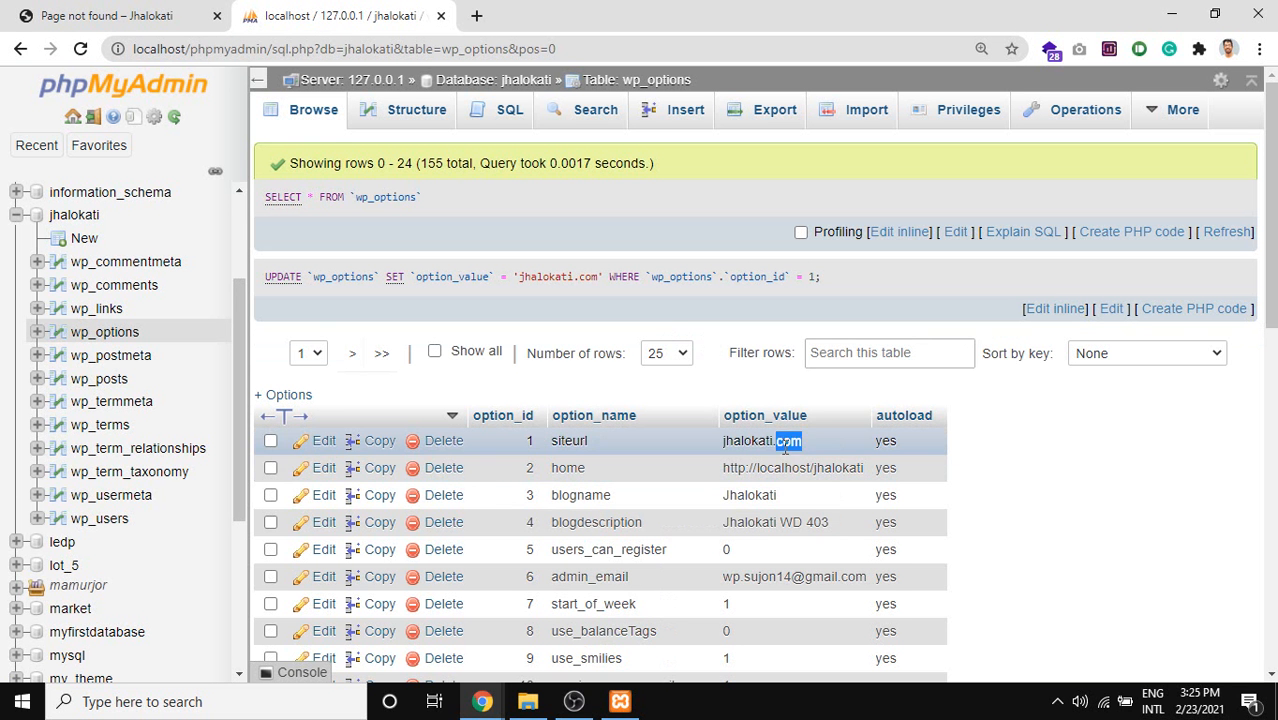
key("ctrl+v")
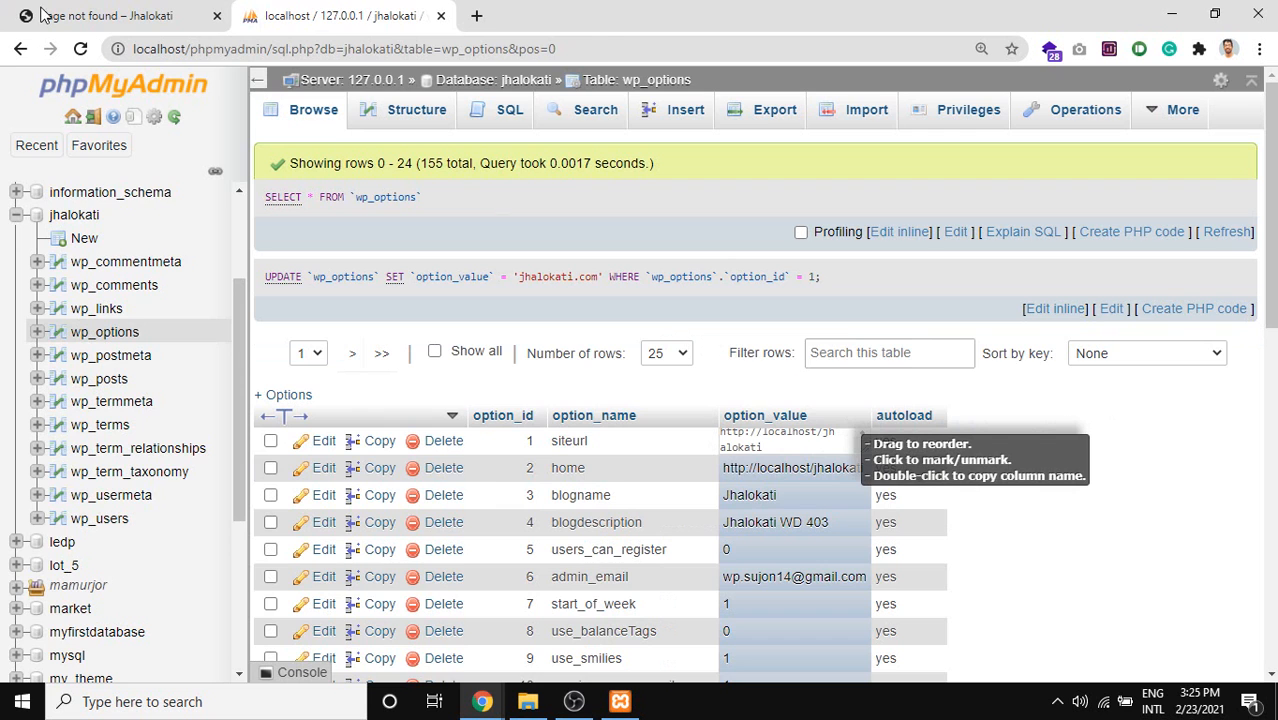
left_click(97, 20)
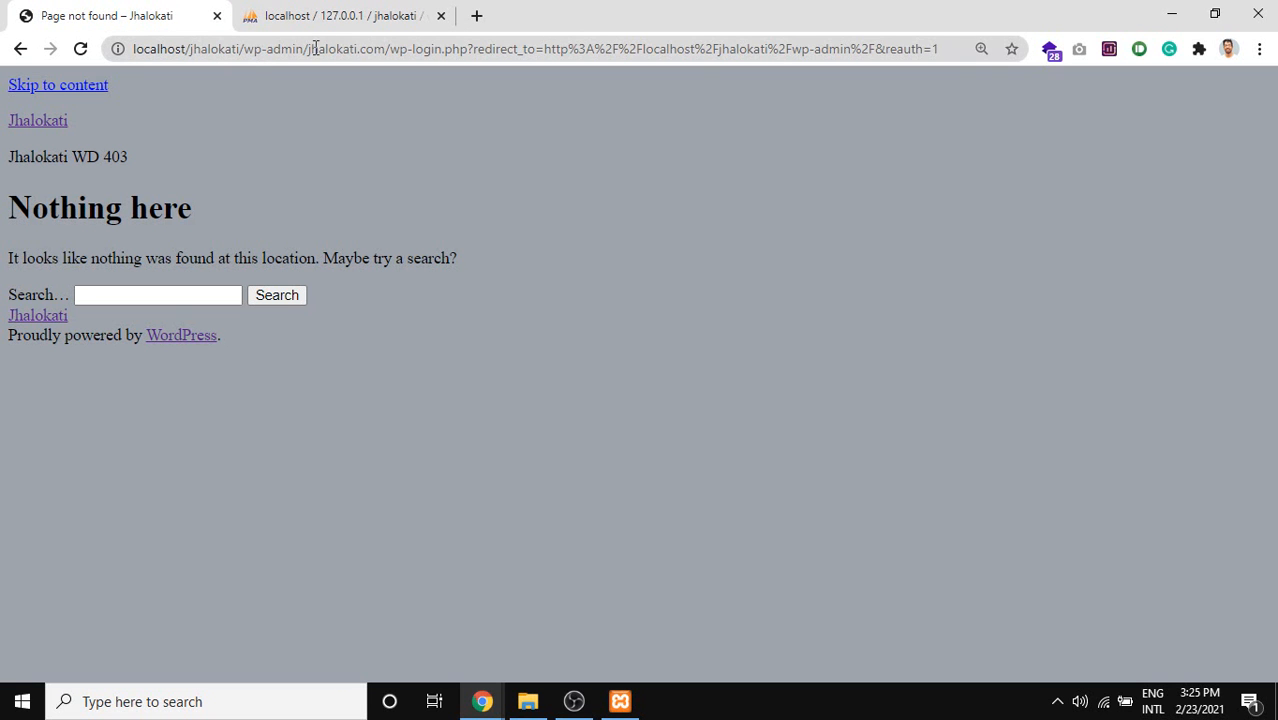
left_click_drag(313, 48, 1081, 40)
key("BackSpace")
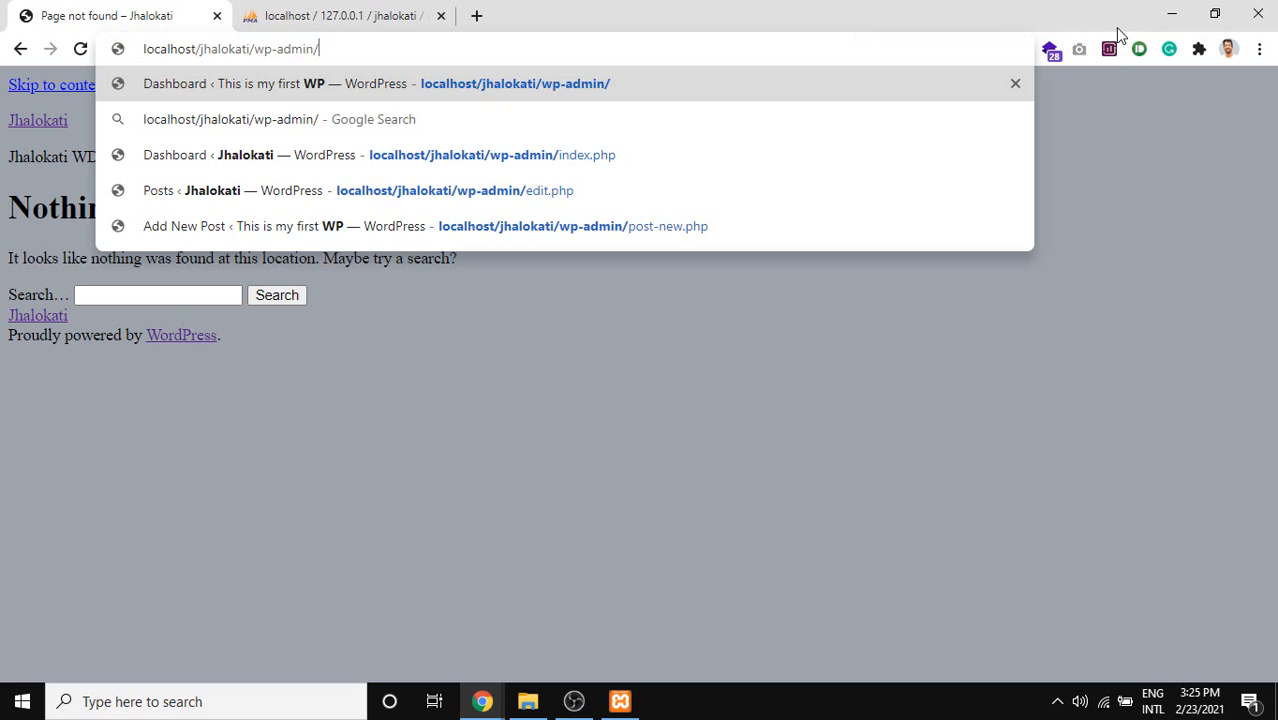
key("Return")
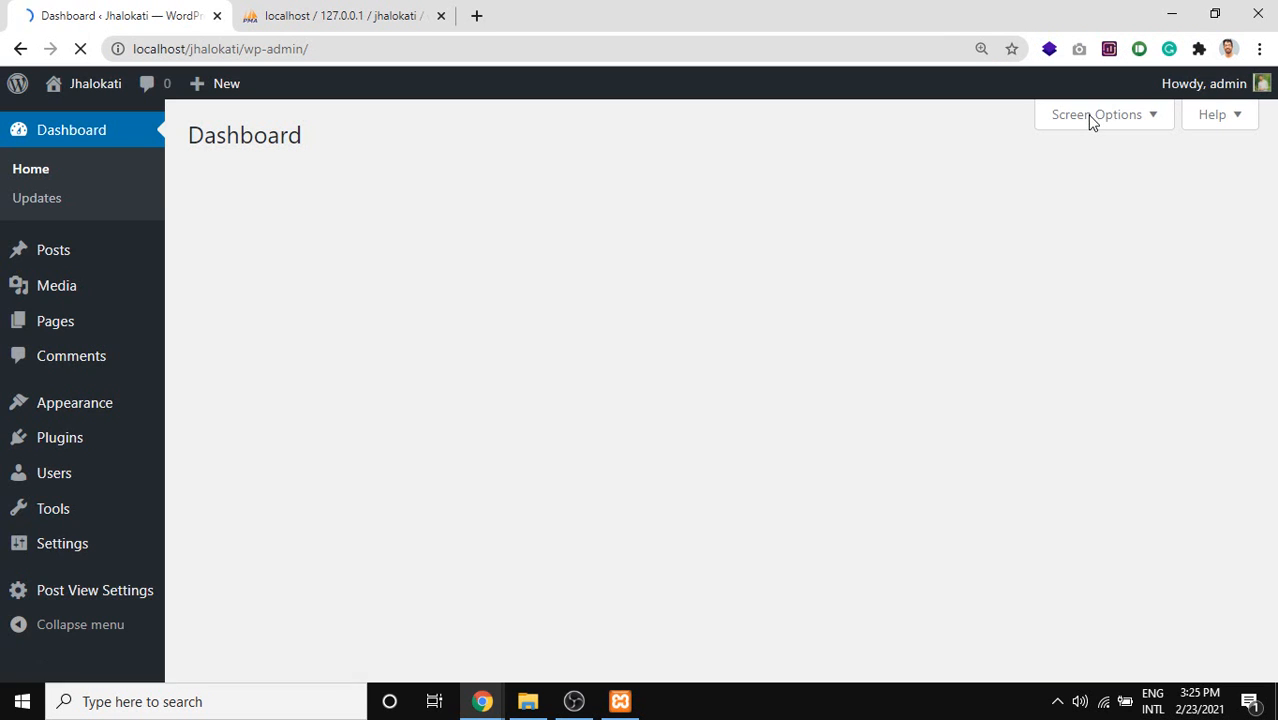
Open Settings > General to point out the Site Title and Tagline, then return to wp_options.
mouse_move(57, 545)
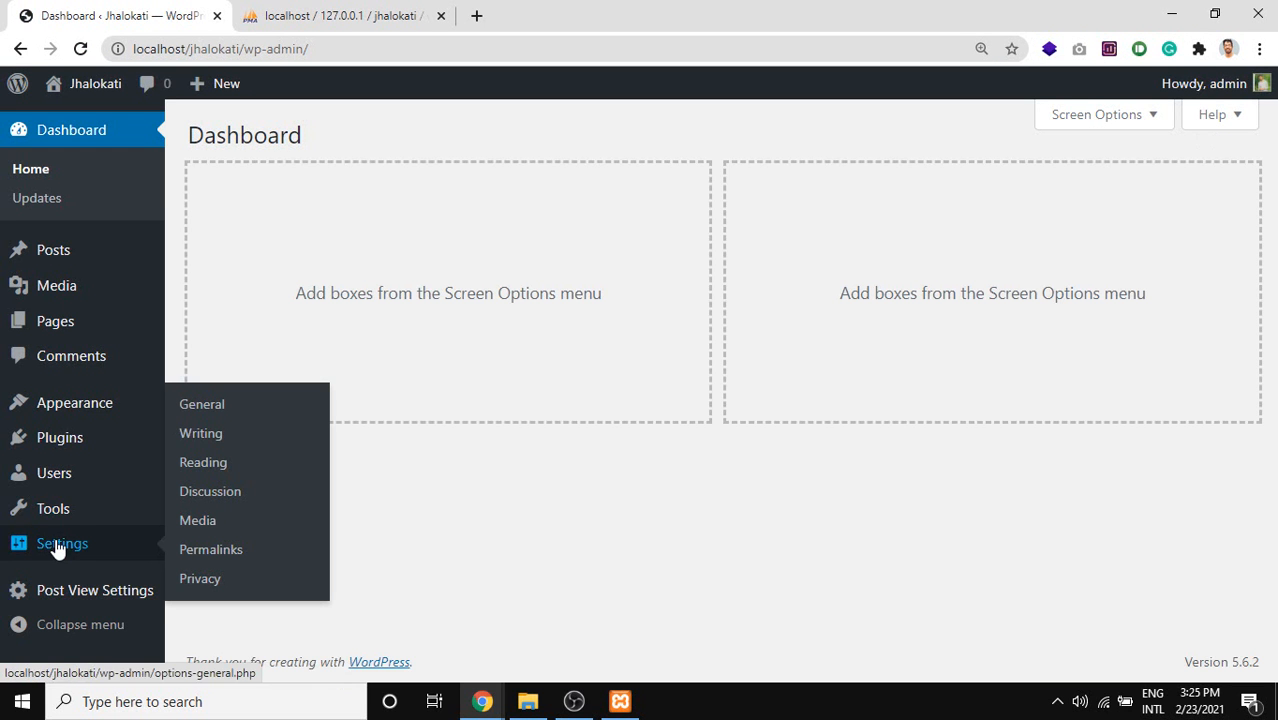
left_click(210, 408)
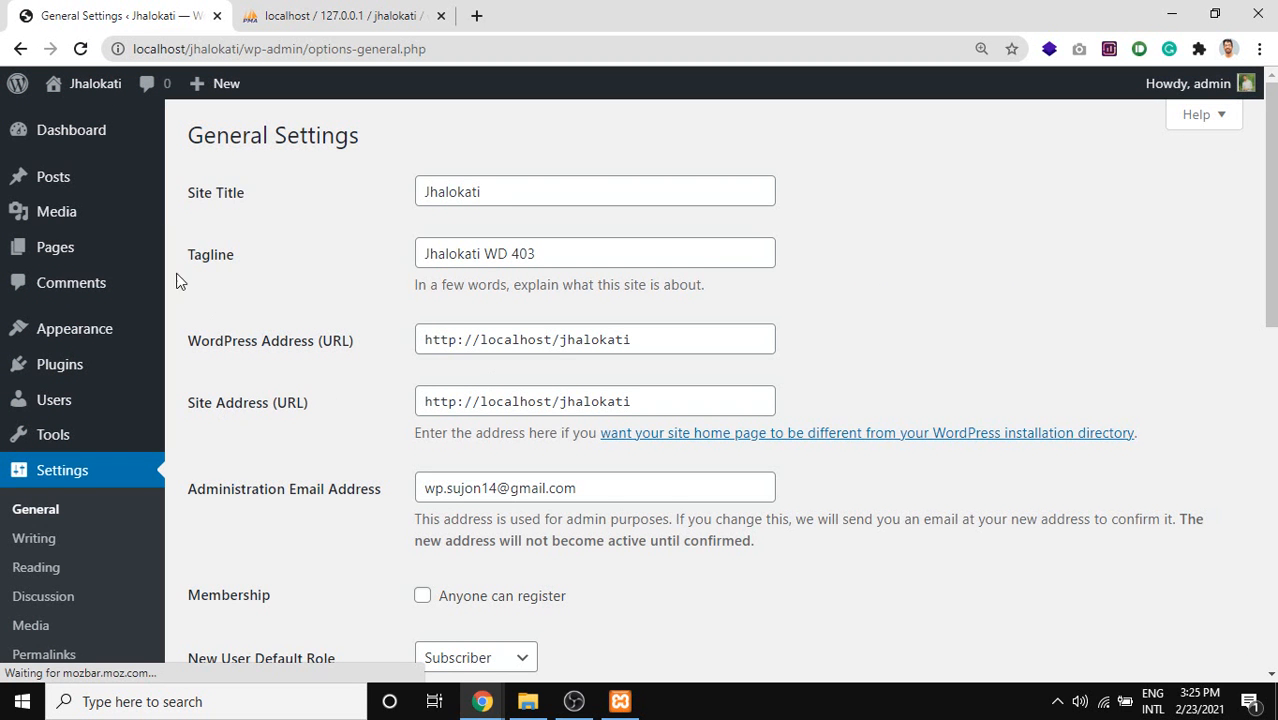
left_click_drag(251, 197, 185, 200)
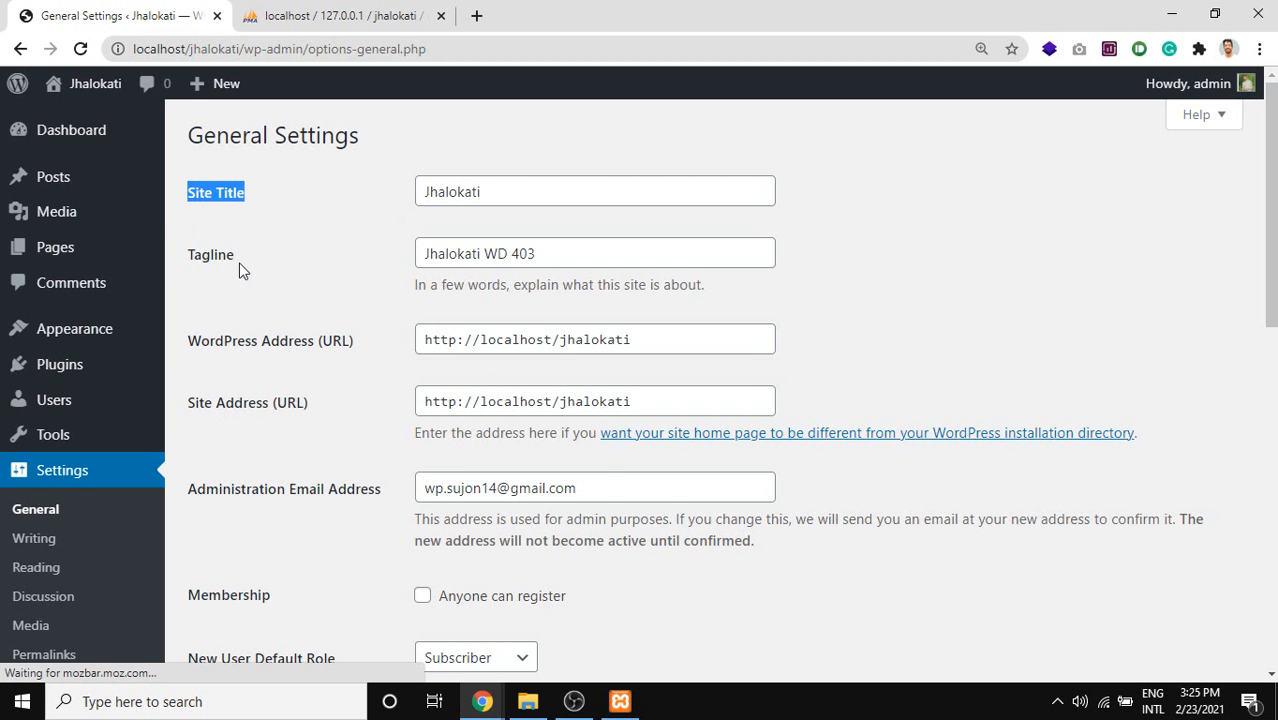
left_click(185, 266, "shift")
left_click(300, 15)
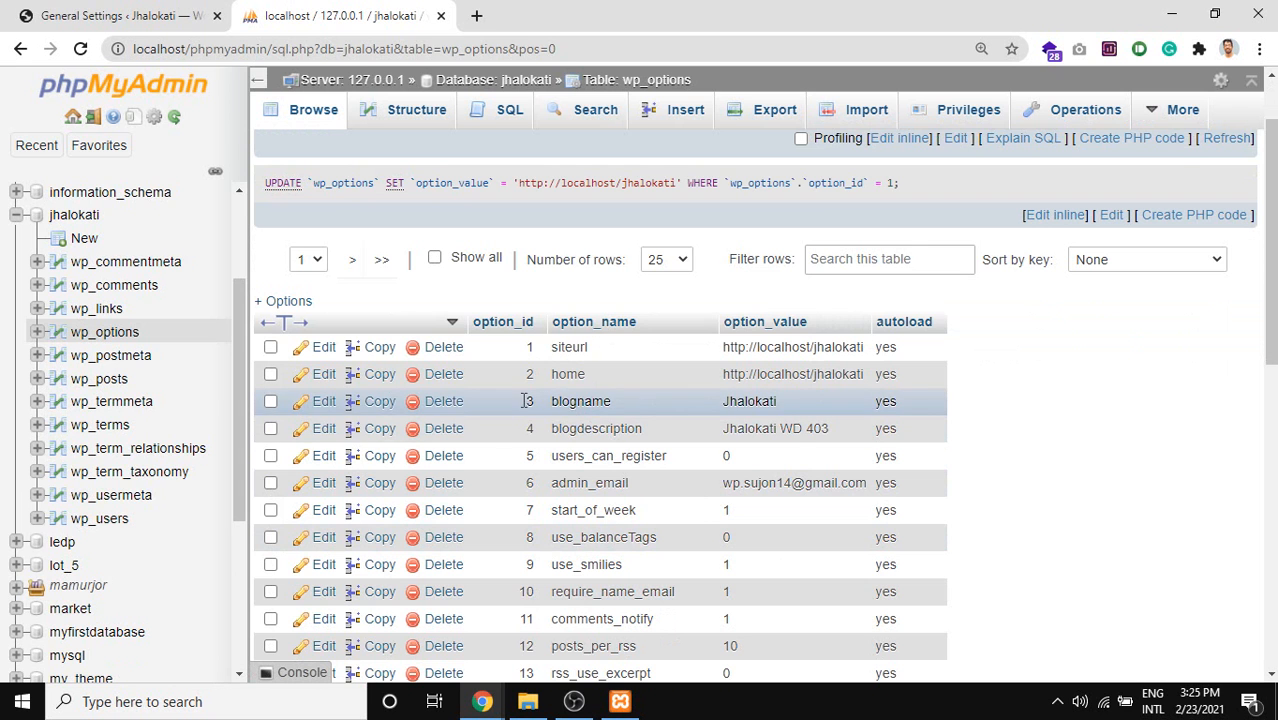
Edit the blogname option_value in wp_options to a new site name and save it.
left_click(96, 12)
left_click(330, 12)
double_click(760, 399)
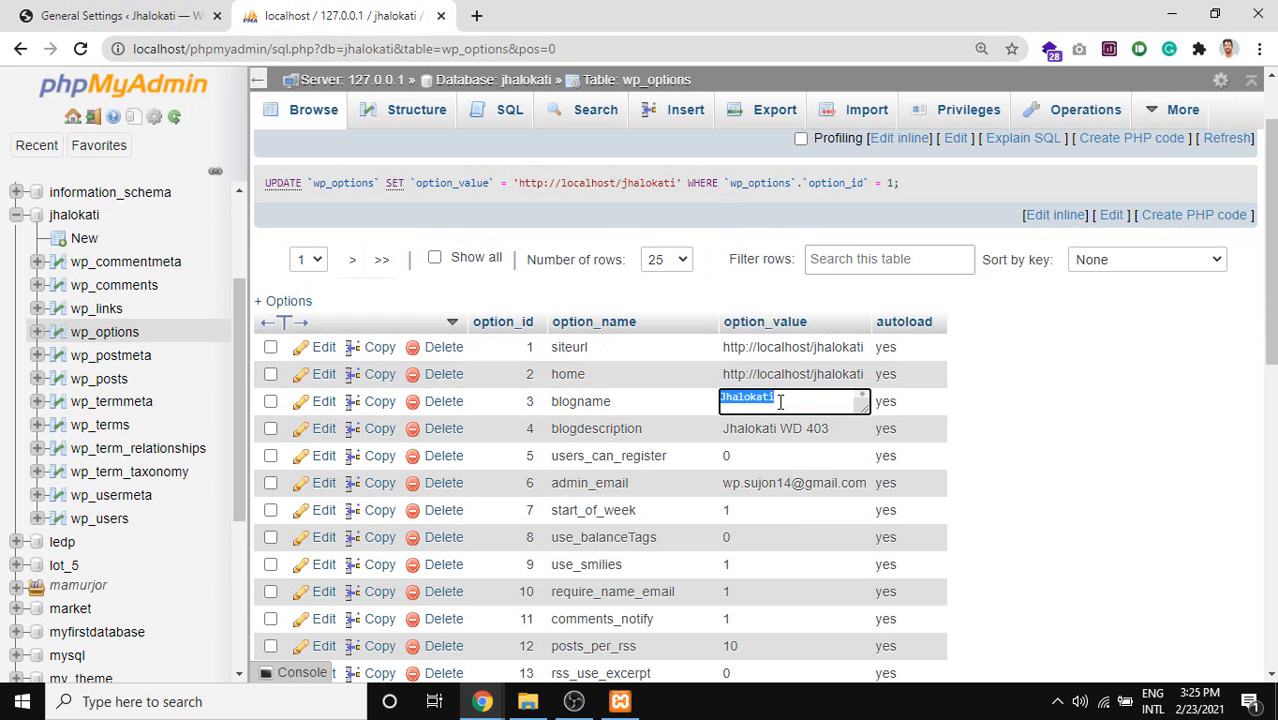
type("RAFI VAI")
key("Return")
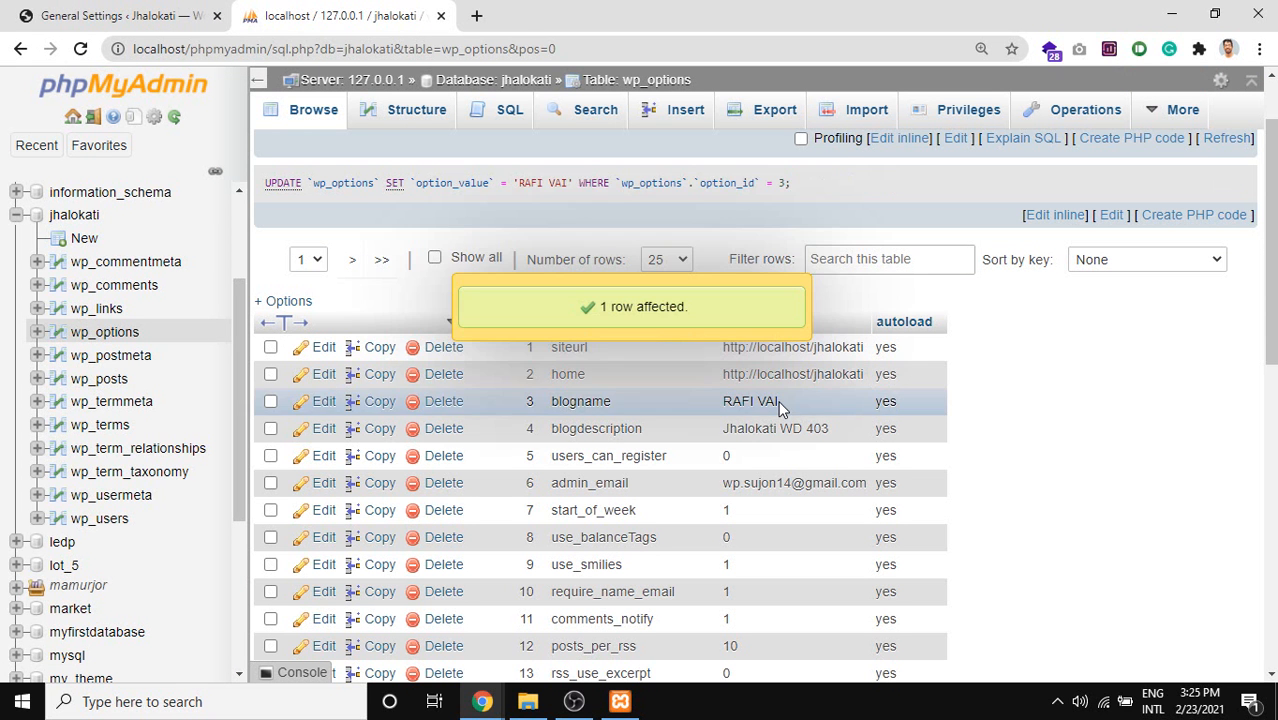
Reload General Settings and confirm the Site Title now matches the new blogname.
left_click(37, 8)
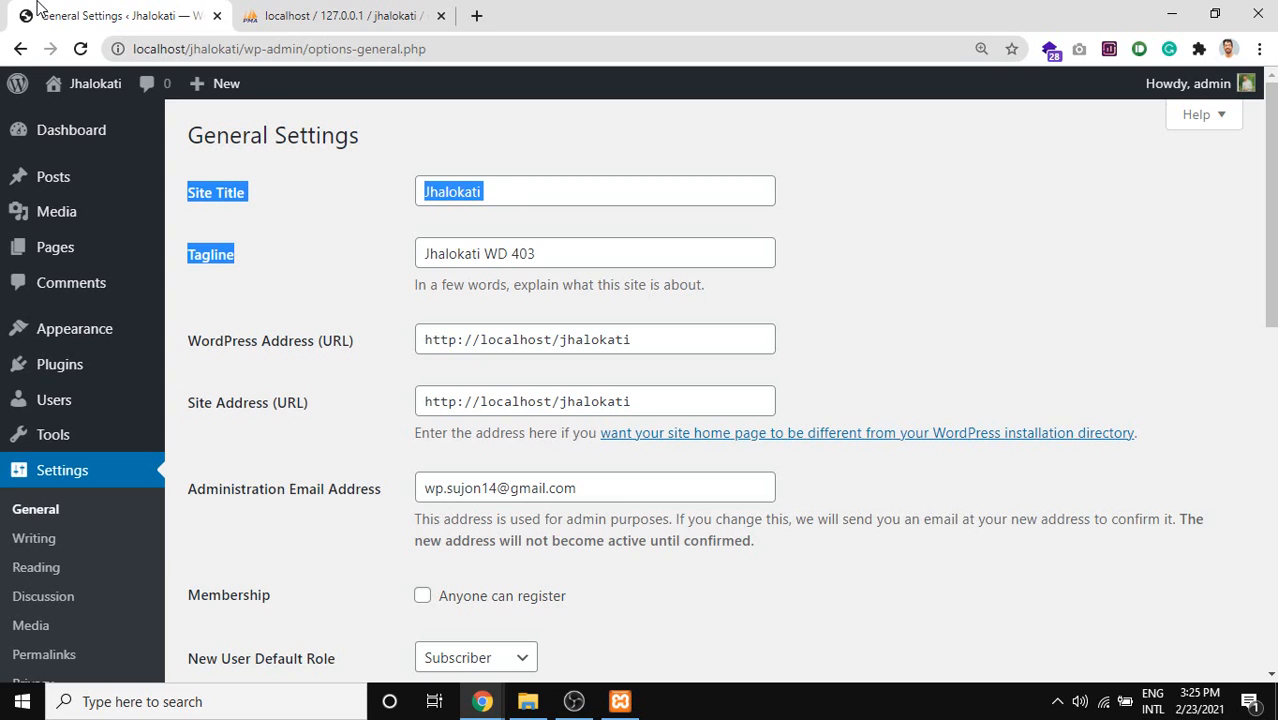
left_click(81, 50)
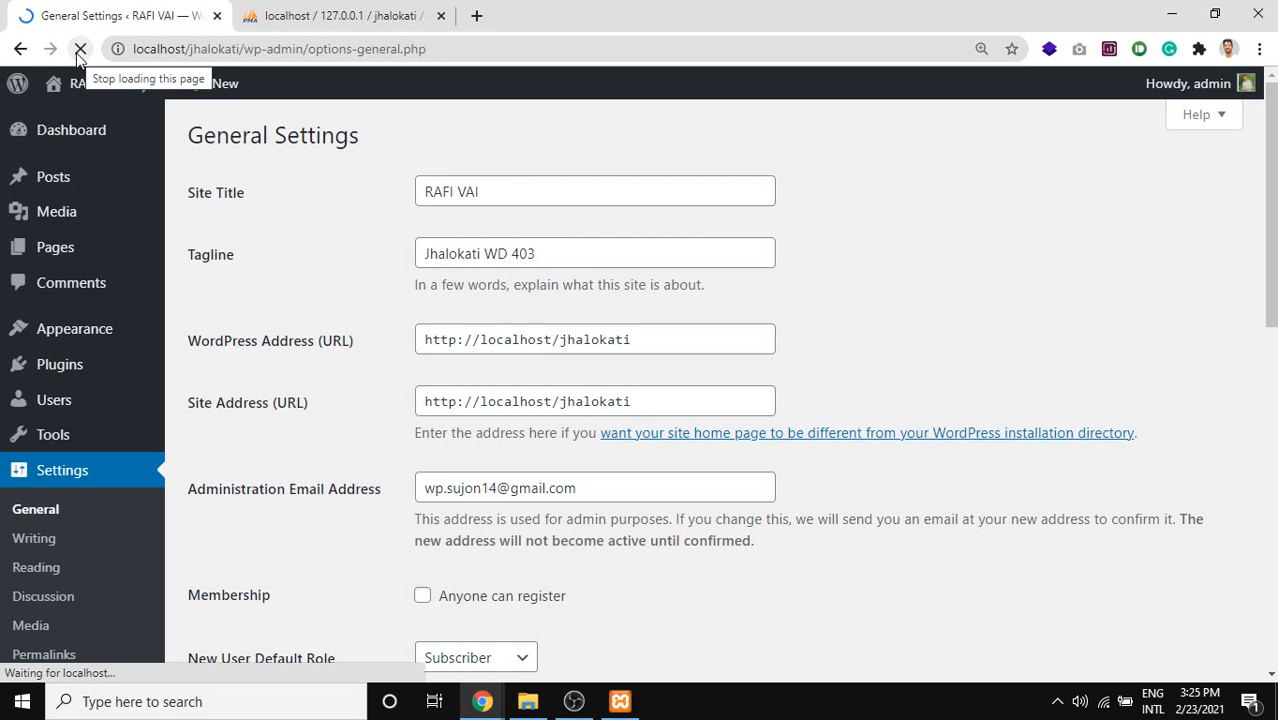
double_click(231, 197)
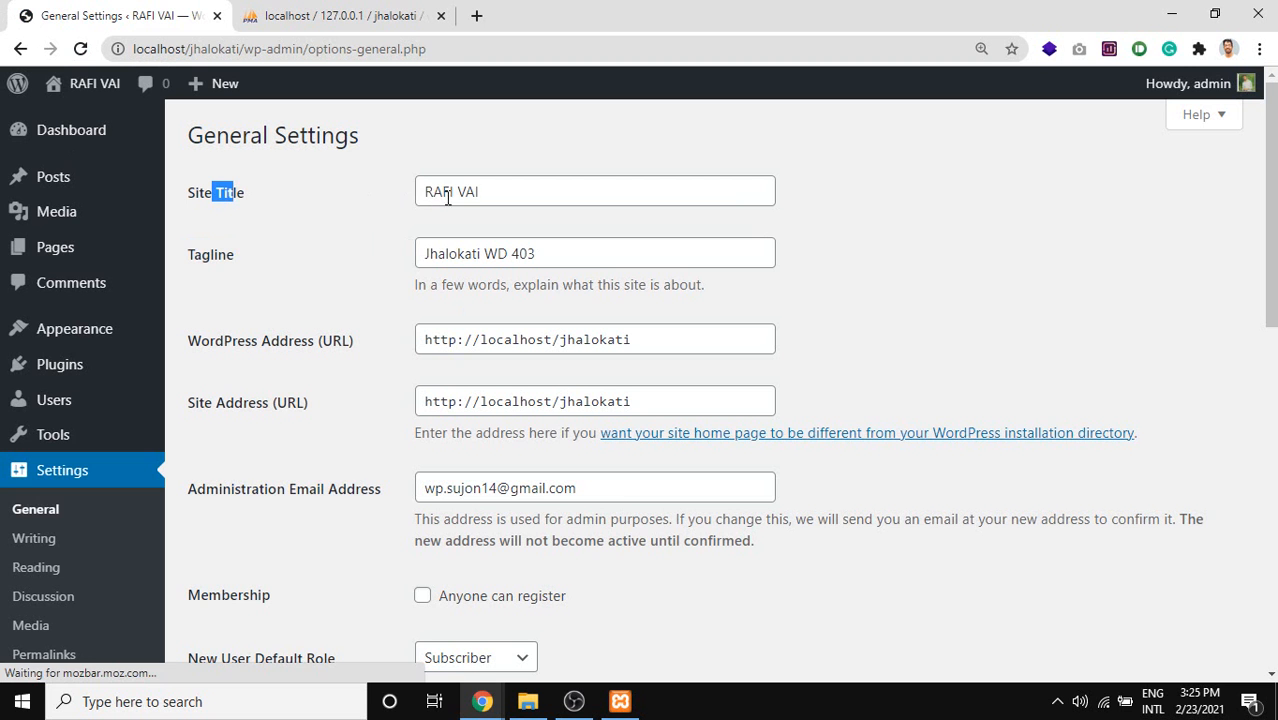
triple_click(499, 189)
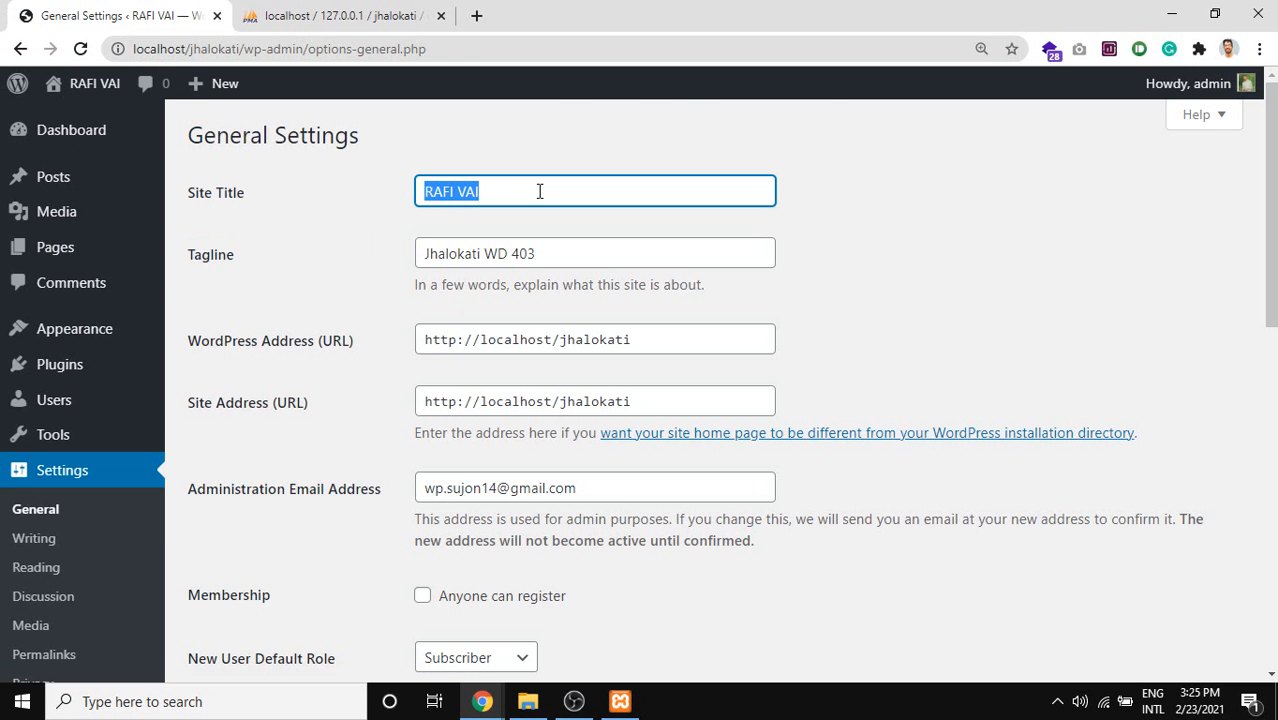
left_click(539, 189)
left_click(400, 6)
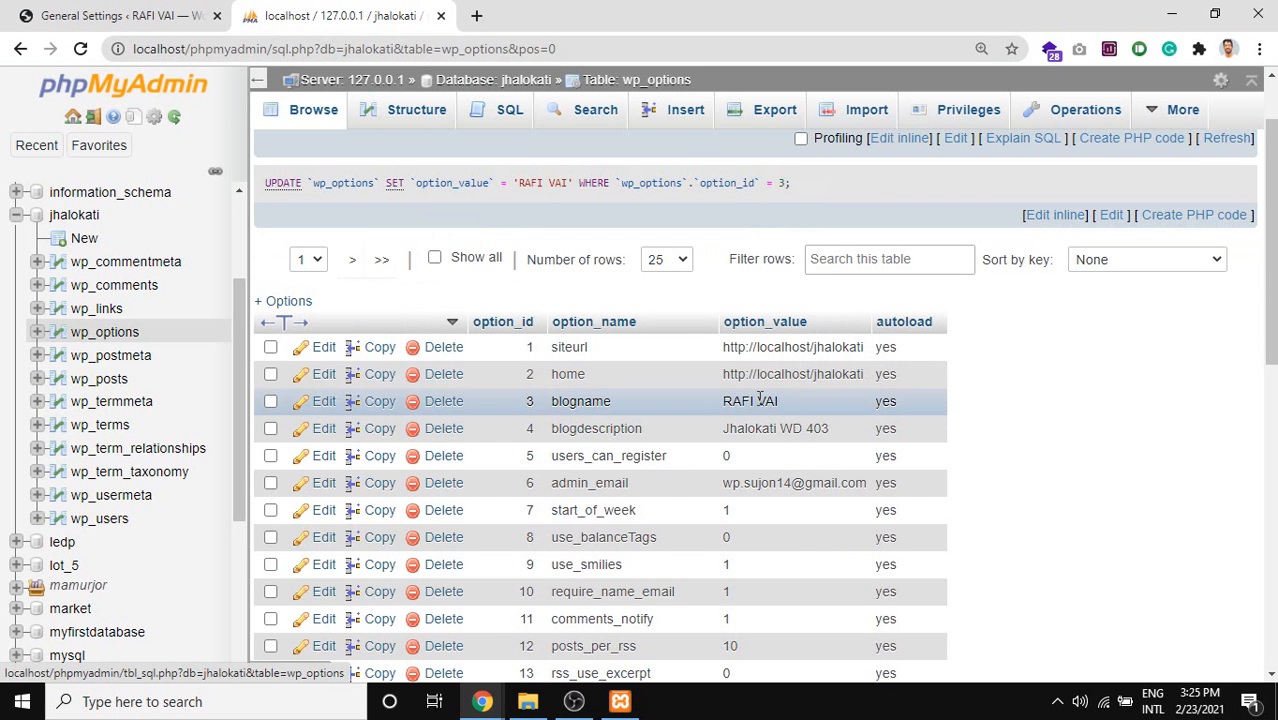
left_click(88, 6)
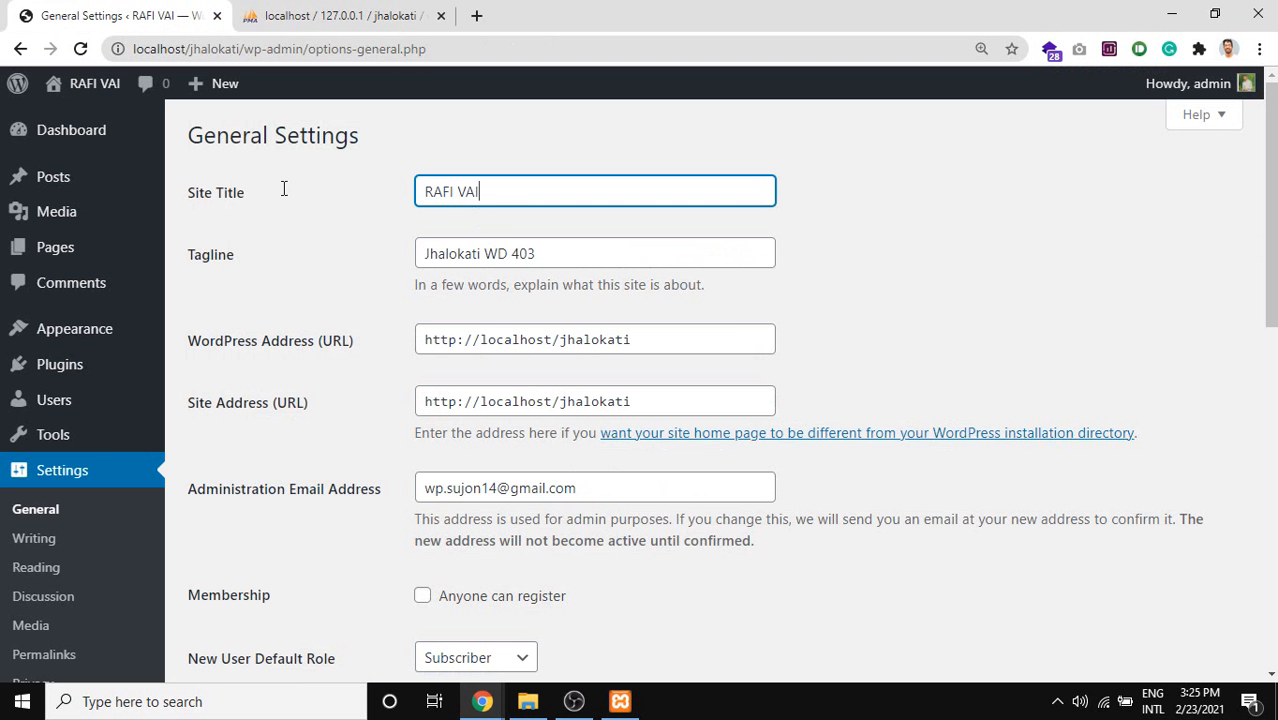
Change the Site Title to JHALOKATI and save the General Settings.
triple_click(473, 197)
type("j")
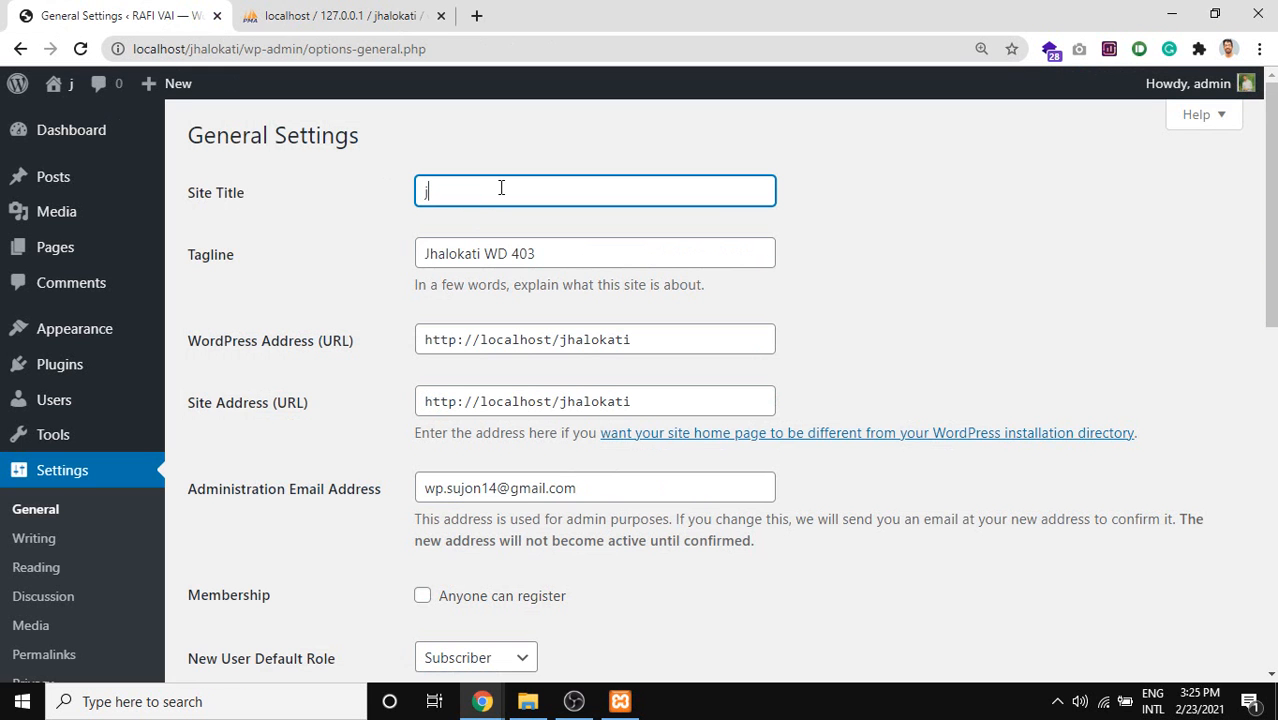
type("ha")
key("BackSpace")
key("BackSpace")
key("BackSpace")
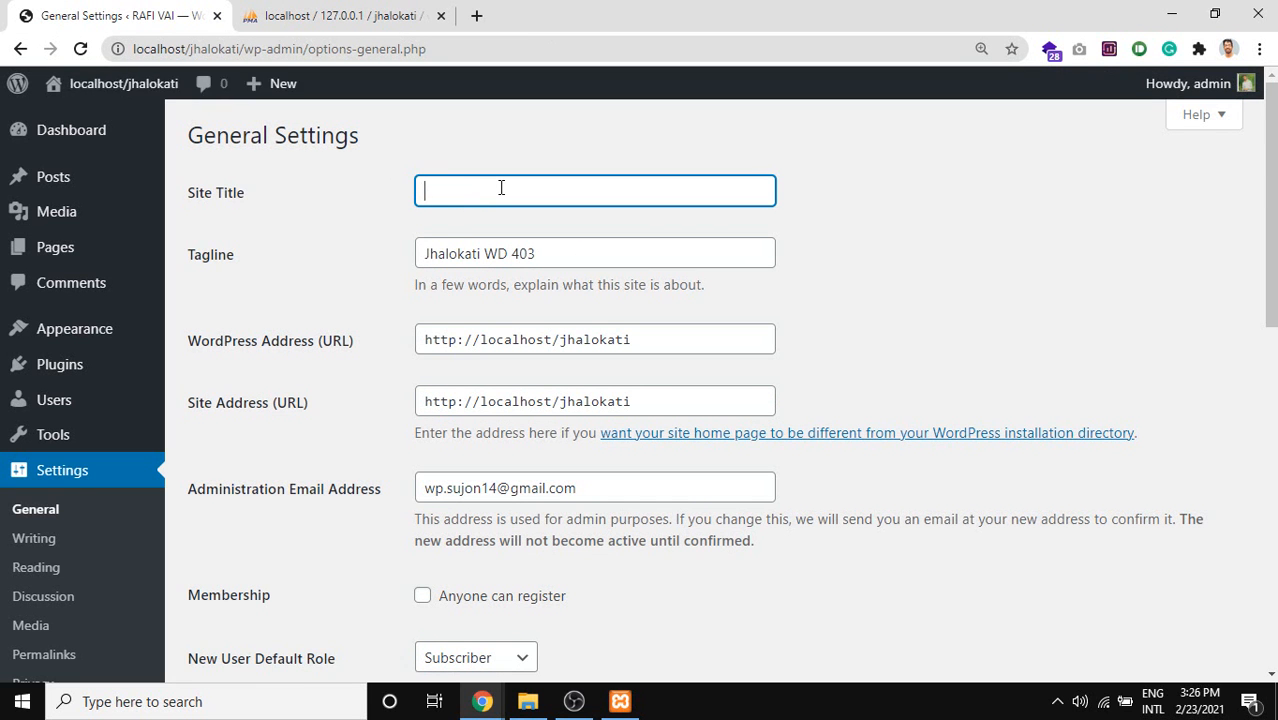
type("JHALO")
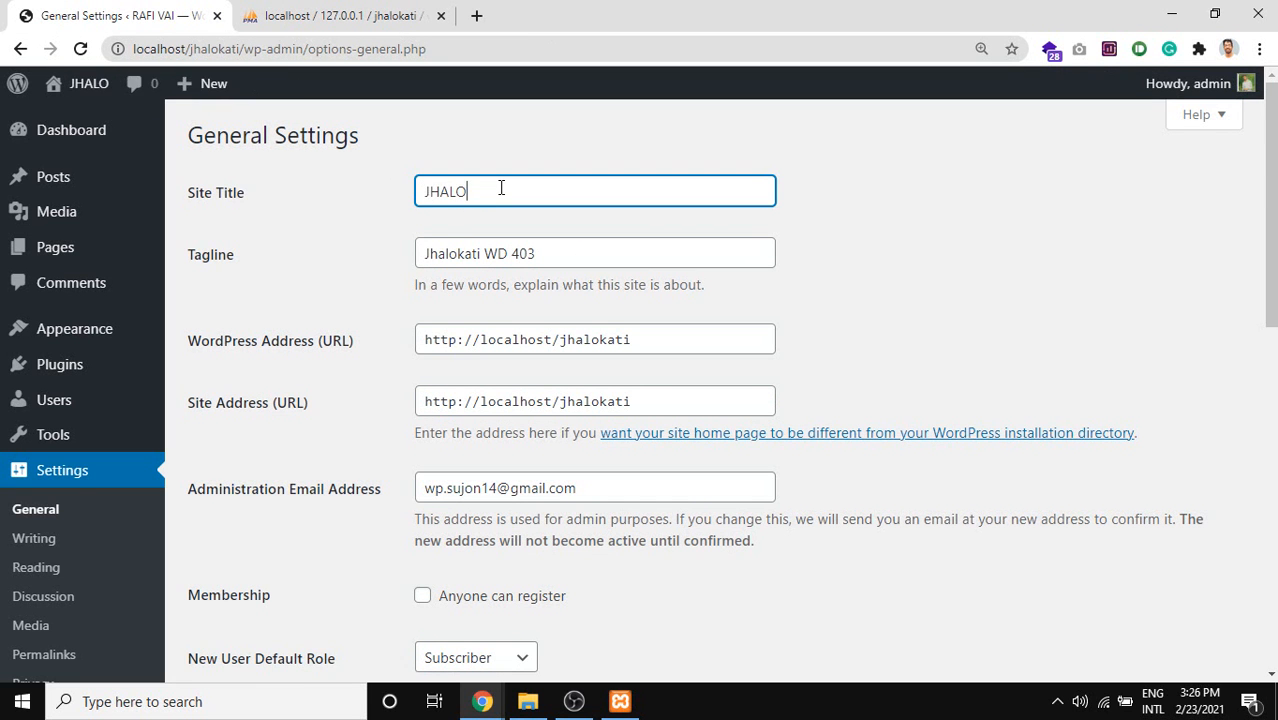
type("KATI")
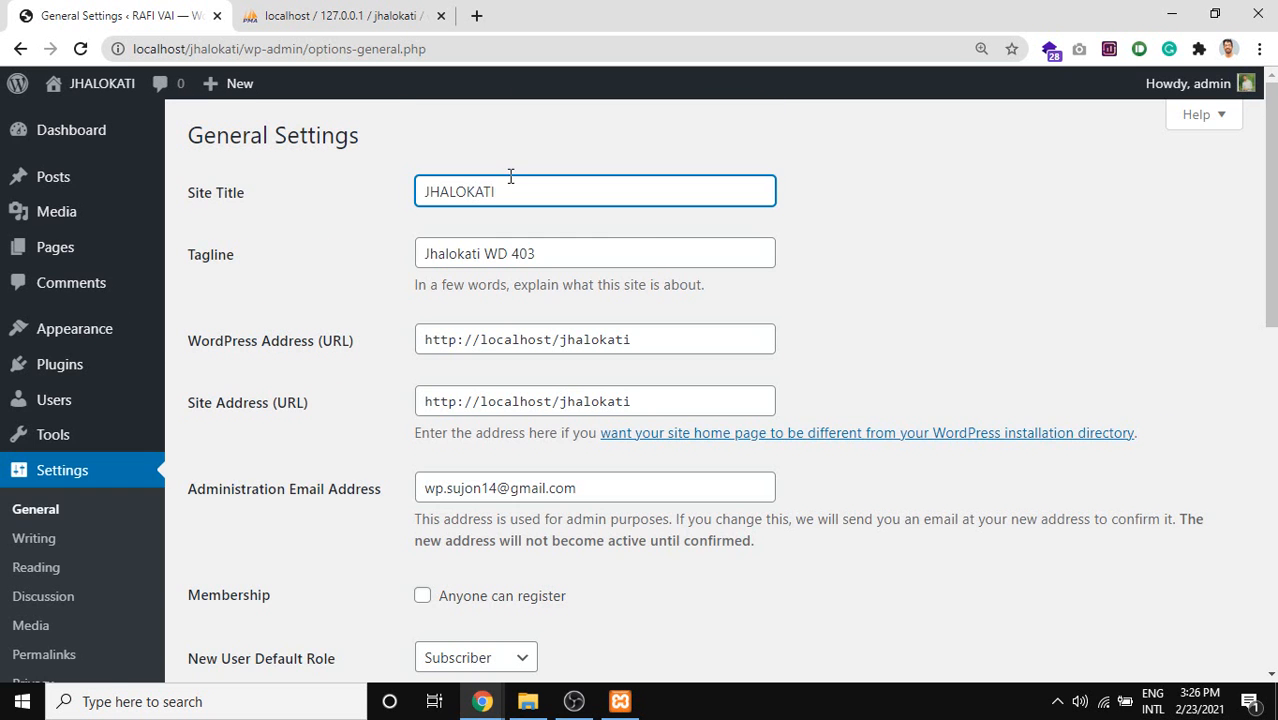
scroll(474, 298, "down", 8)
scroll(474, 298, "down", 2)
left_click(243, 577)
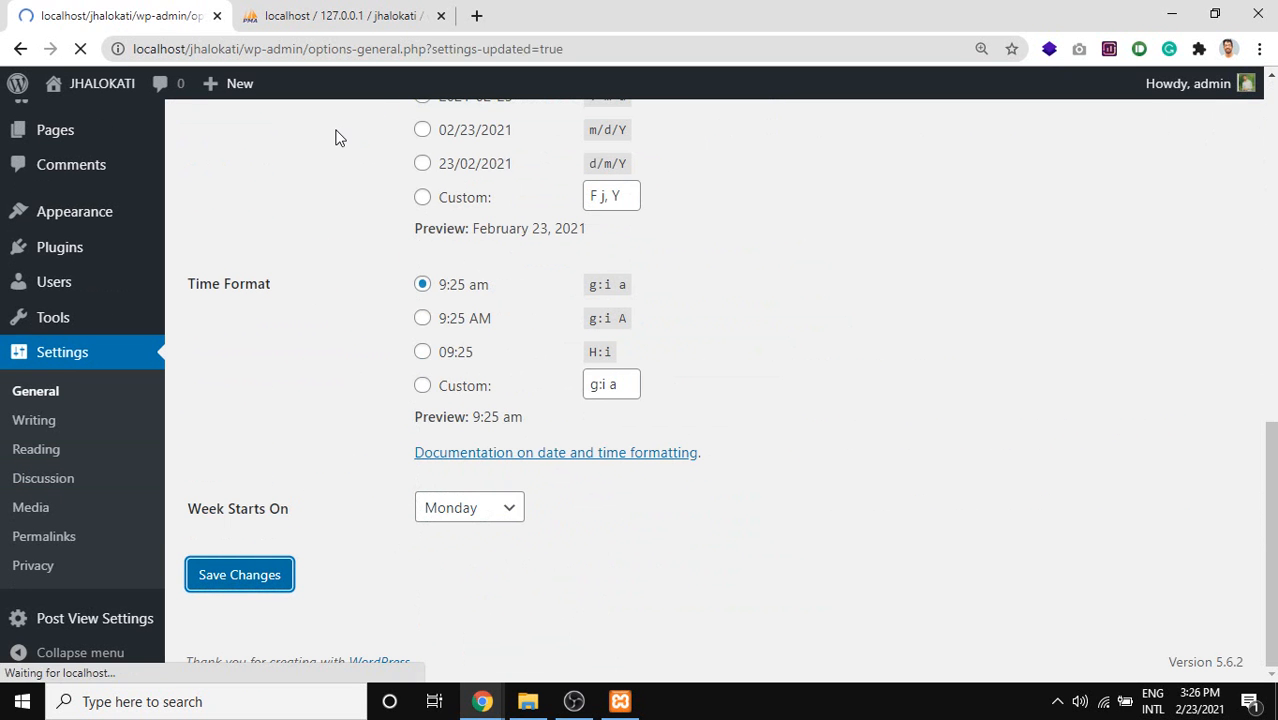
Refresh wp_options to verify blogname now reads JHALOKATI, then return to WordPress.
left_click(356, 12)
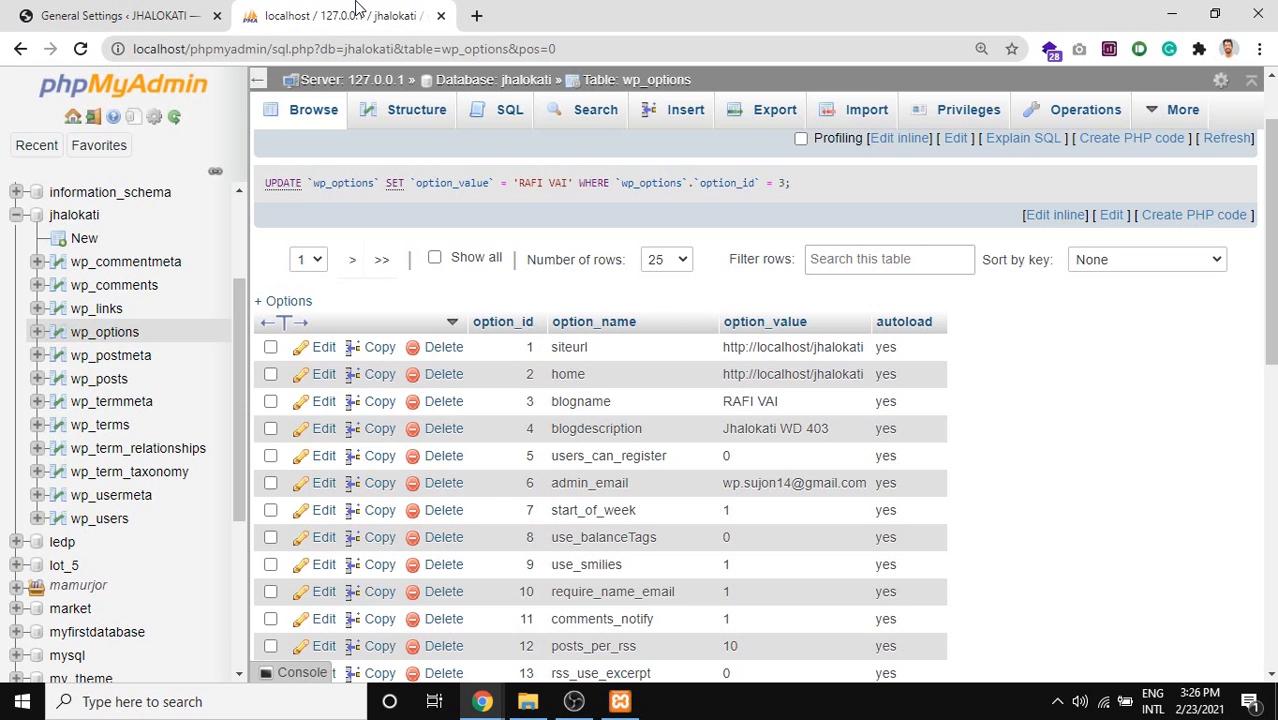
left_click(81, 60)
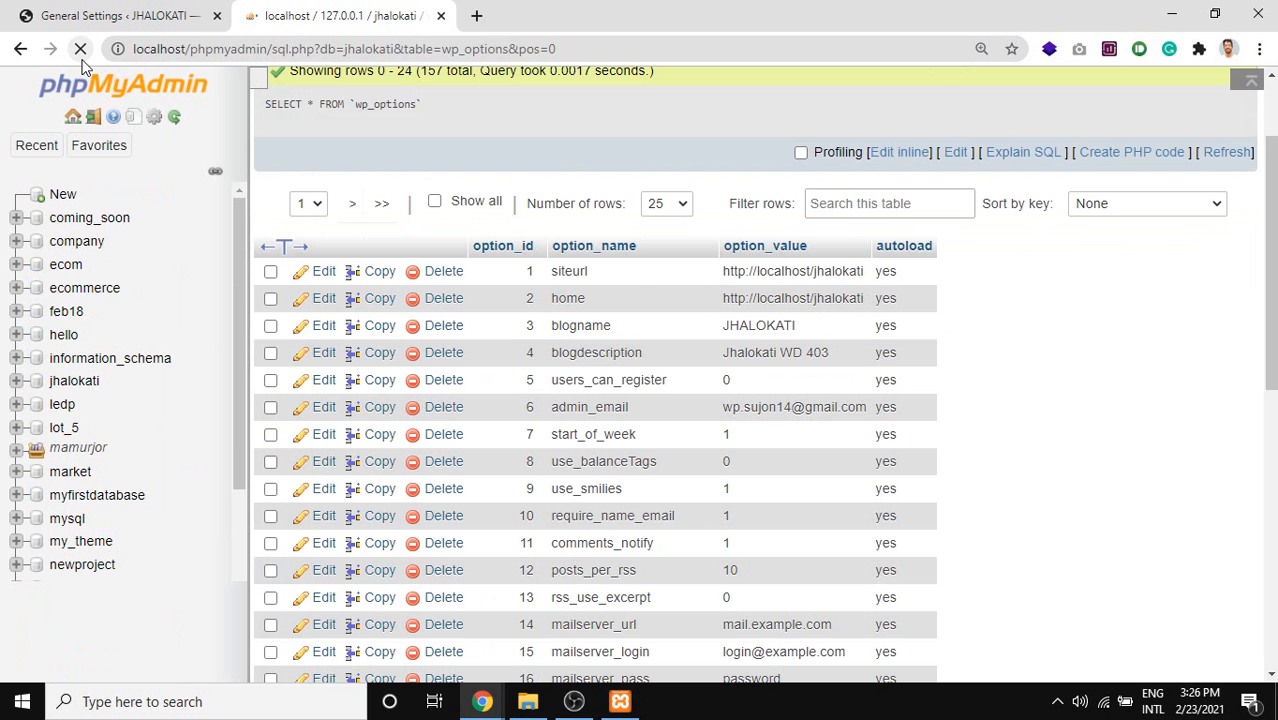
scroll(727, 328, "down", 1)
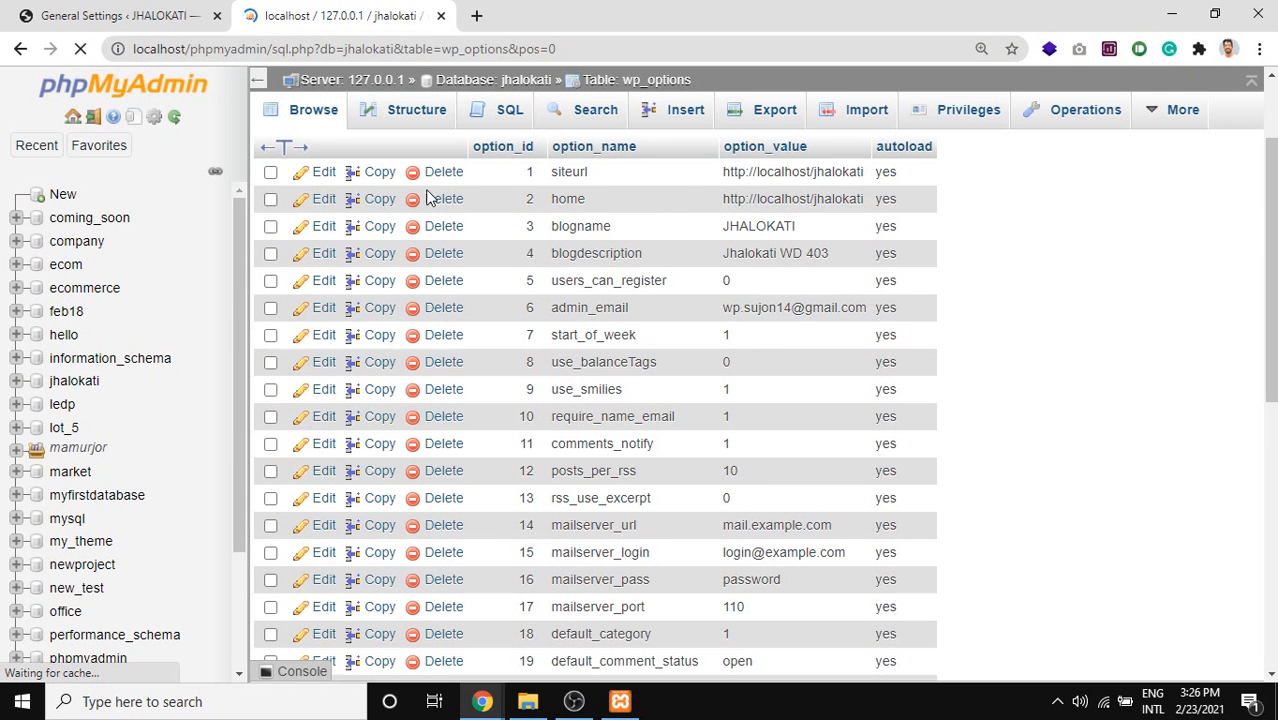
left_click(20, 12)
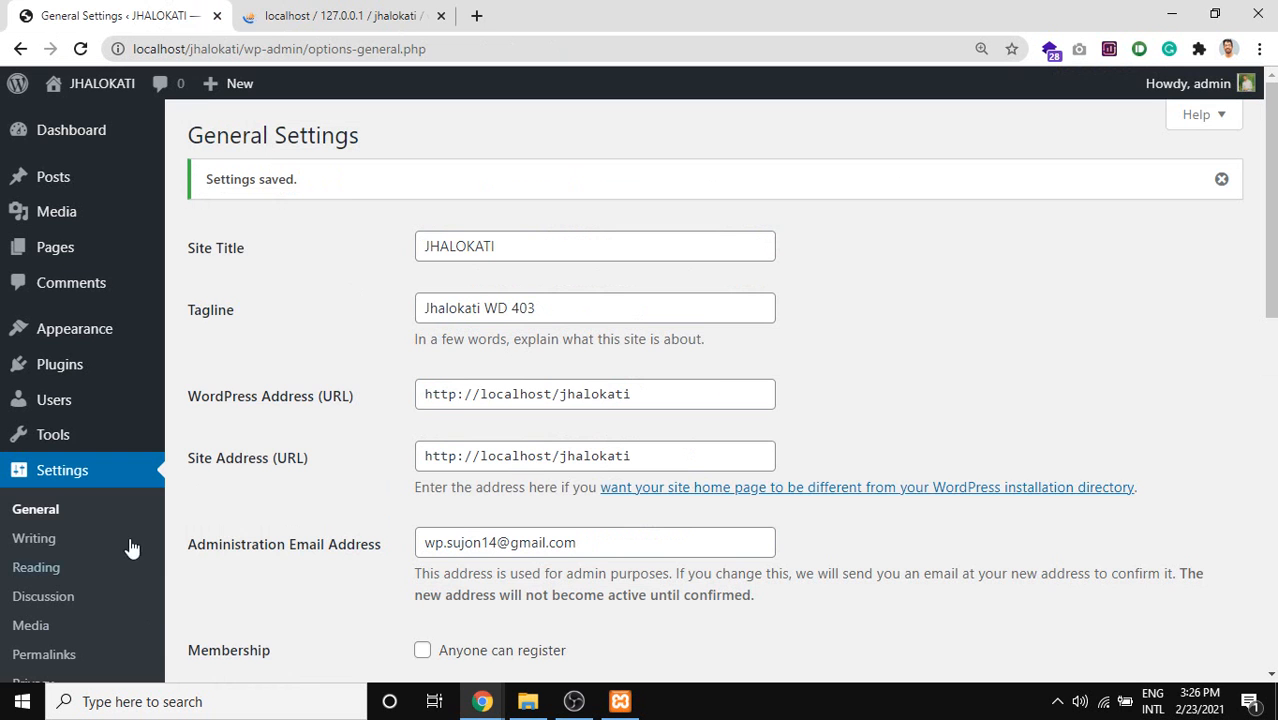
left_click(410, 12)
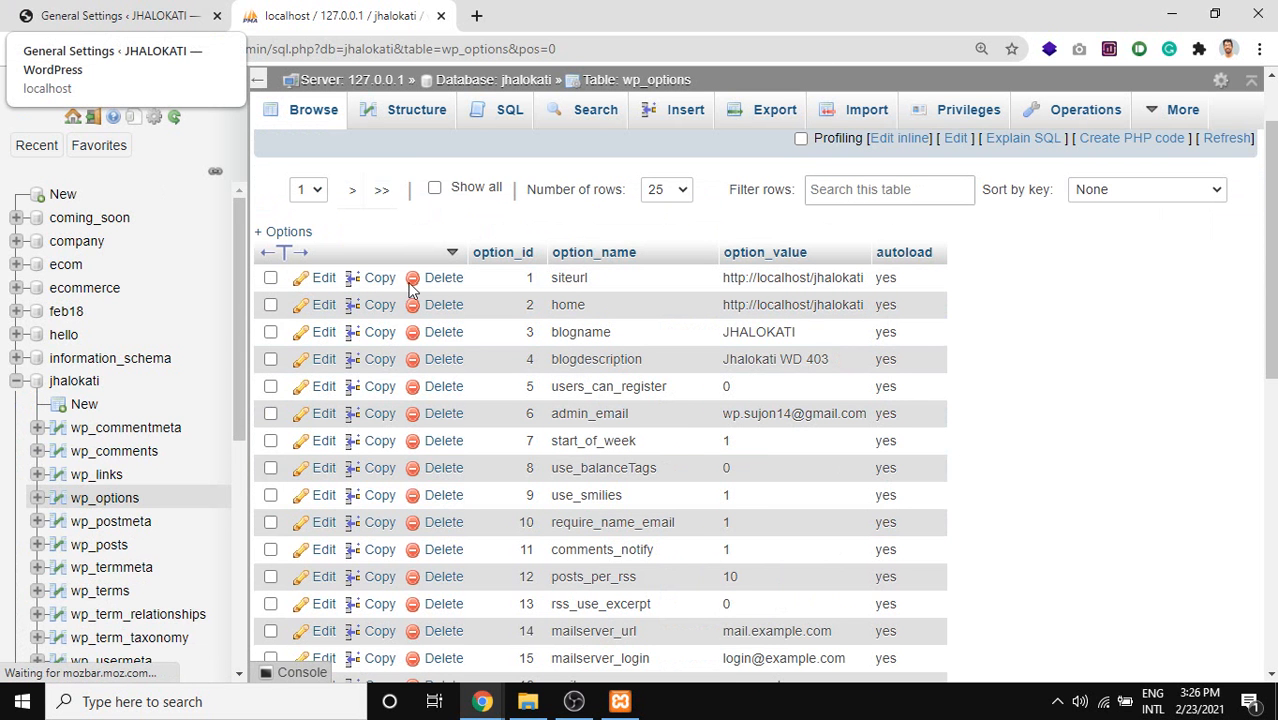
scroll(765, 543, "down", 5)
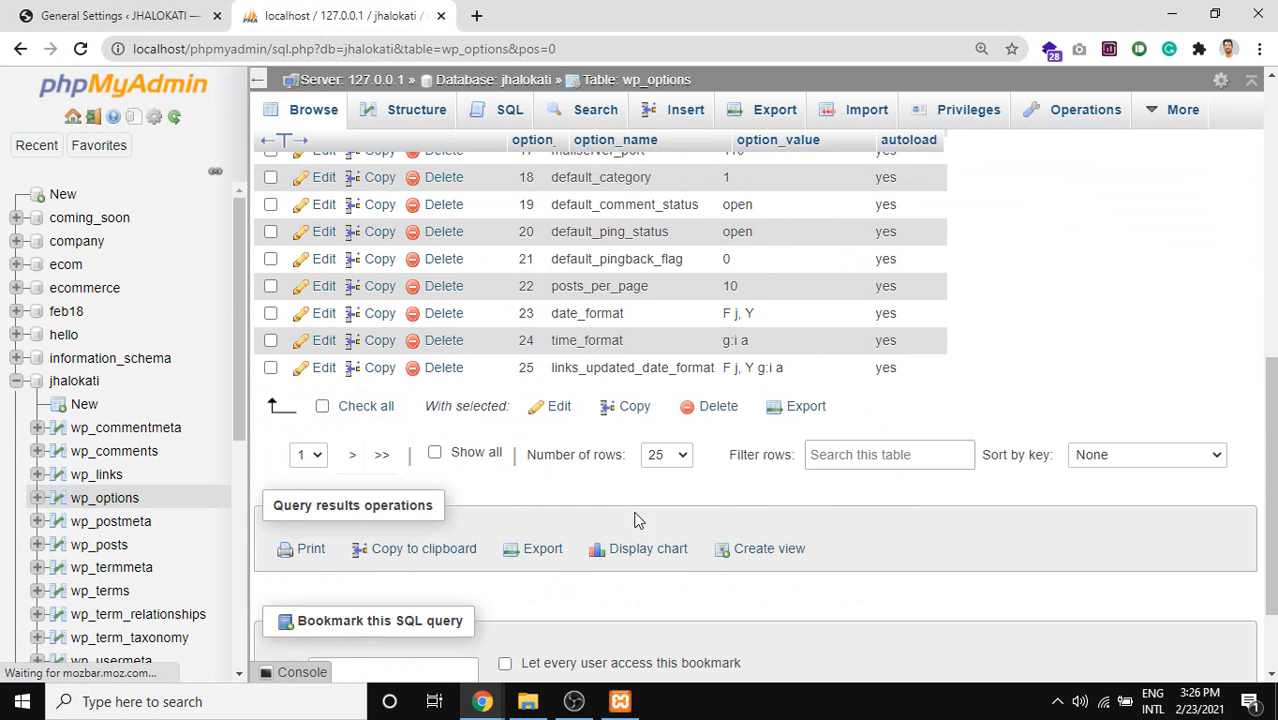
scroll(551, 468, "up", 5)
left_click(24, 12)
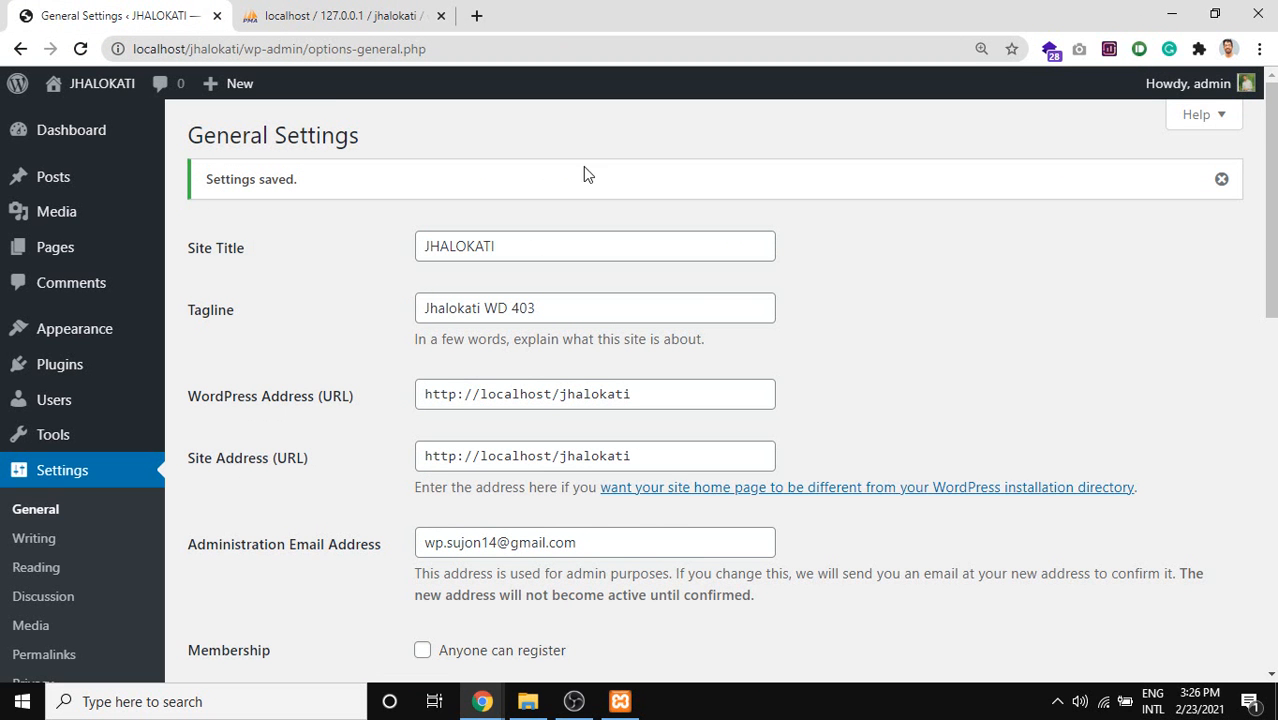
scroll(251, 551, "down", 1)
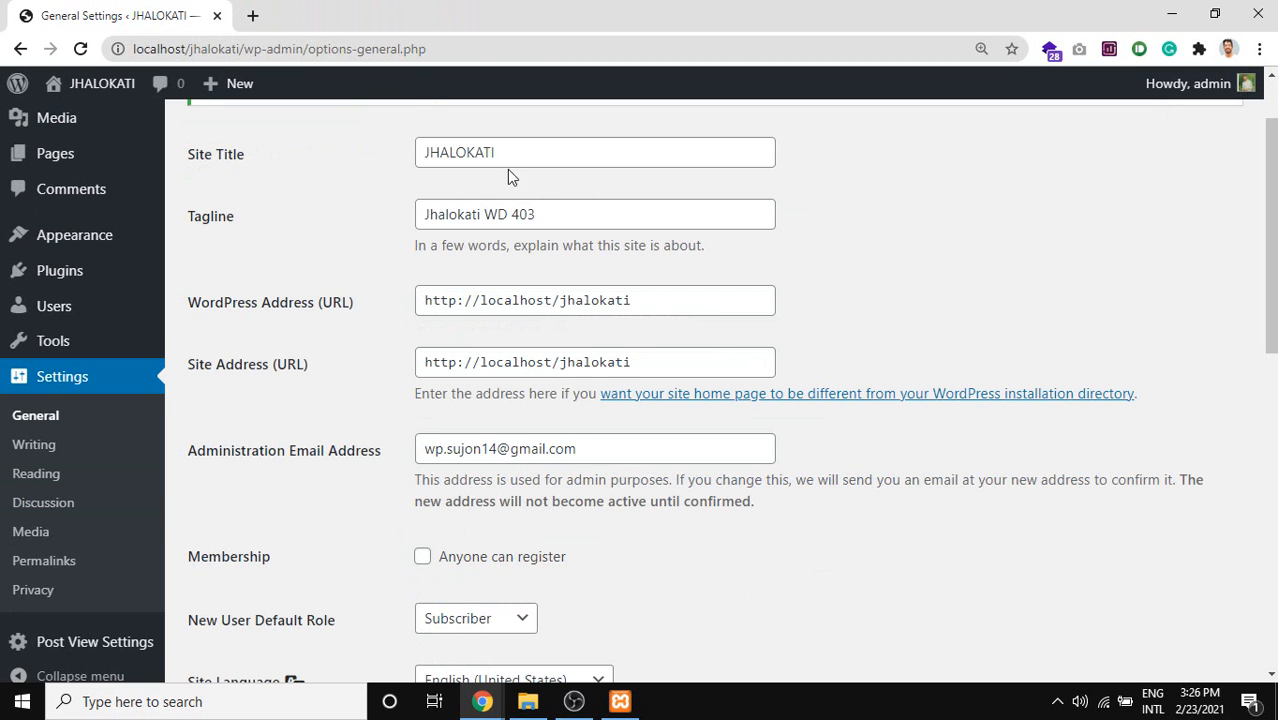
scroll(308, 428, "down", 1)
scroll(713, 394, "down", 8)
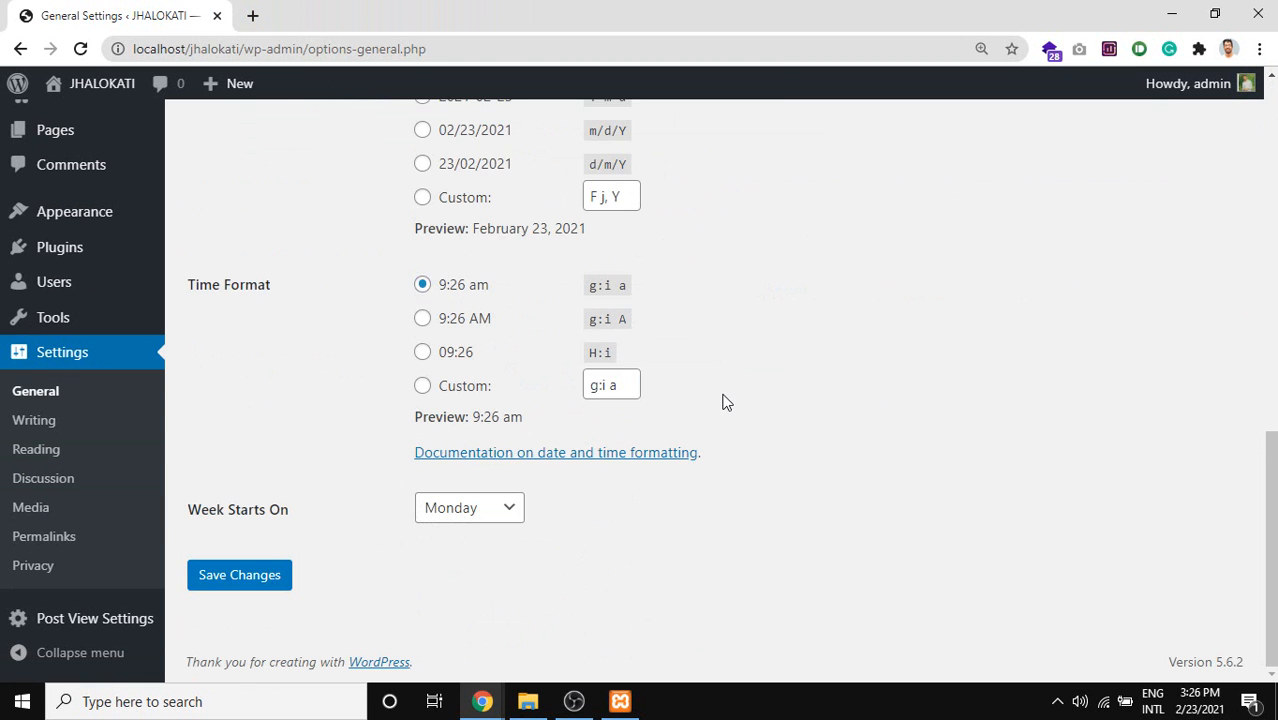
scroll(428, 428, "up", 4)
scroll(428, 428, "up", 6)
scroll(274, 402, "down", 10)
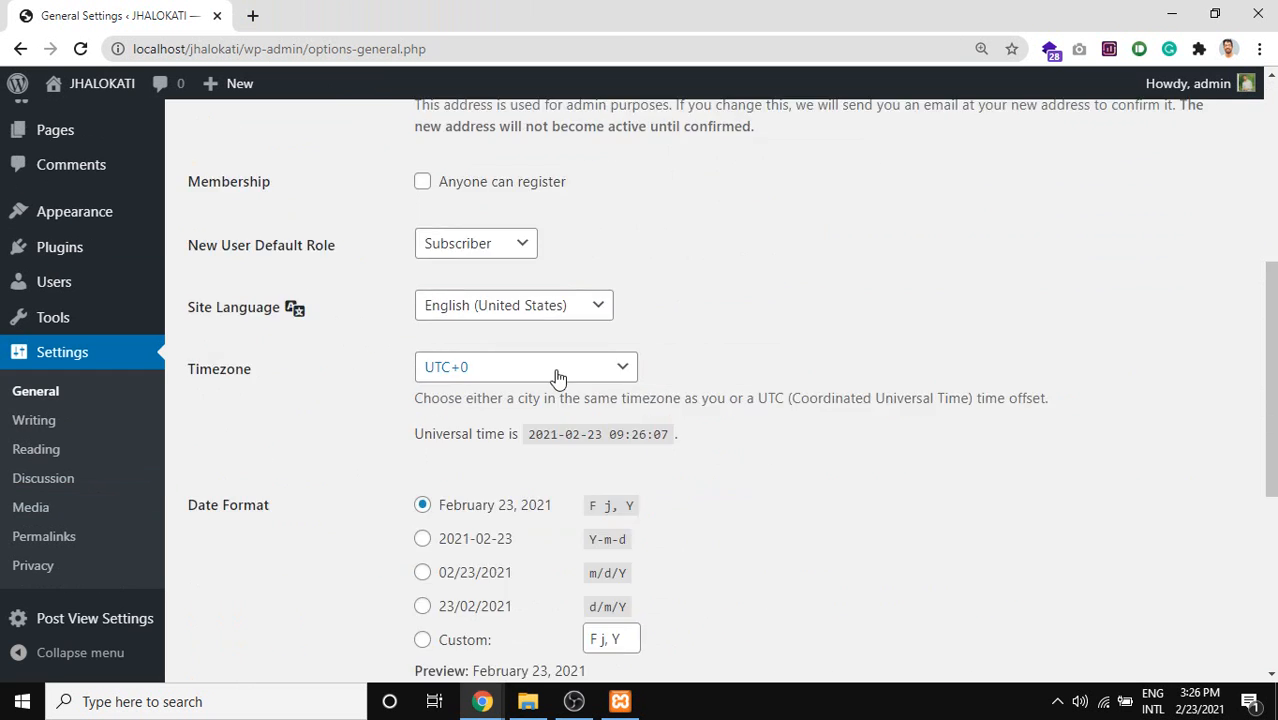
Open Writing Settings and review the Default Post Category and Format lists, keeping Uncategorized and Standard.
left_click(35, 422)
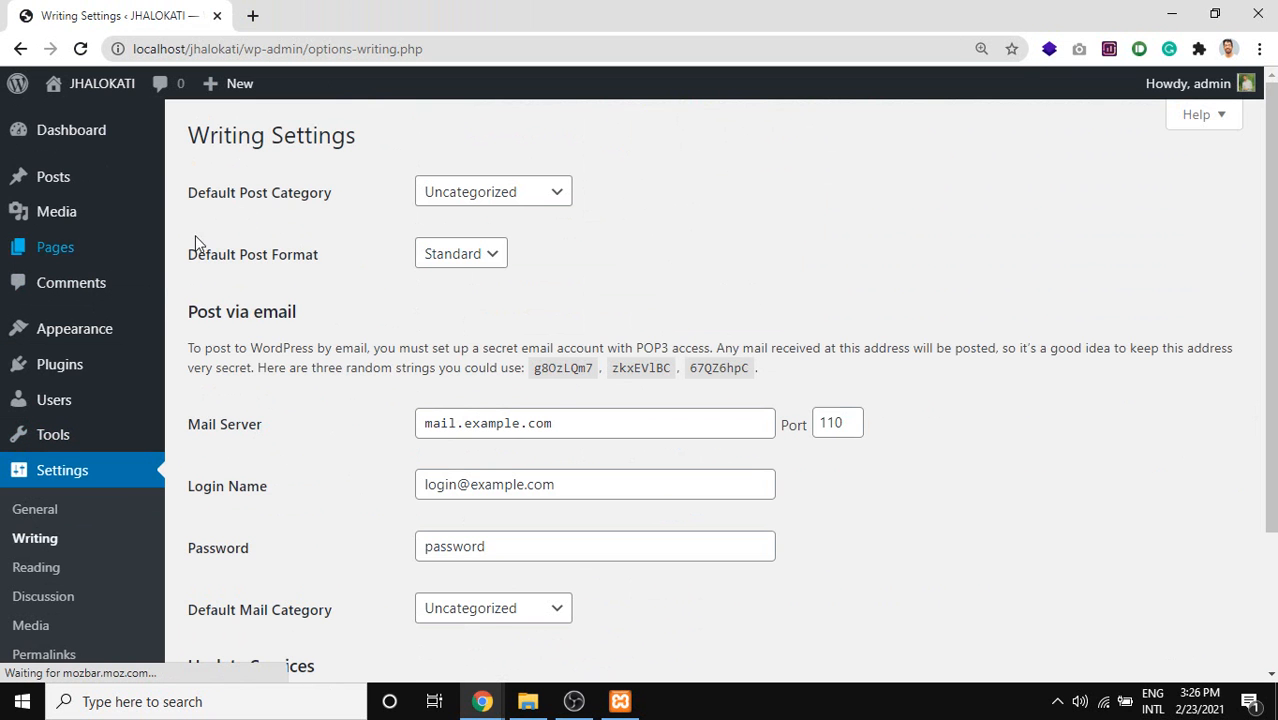
left_click_drag(188, 193, 347, 186)
left_click(513, 190)
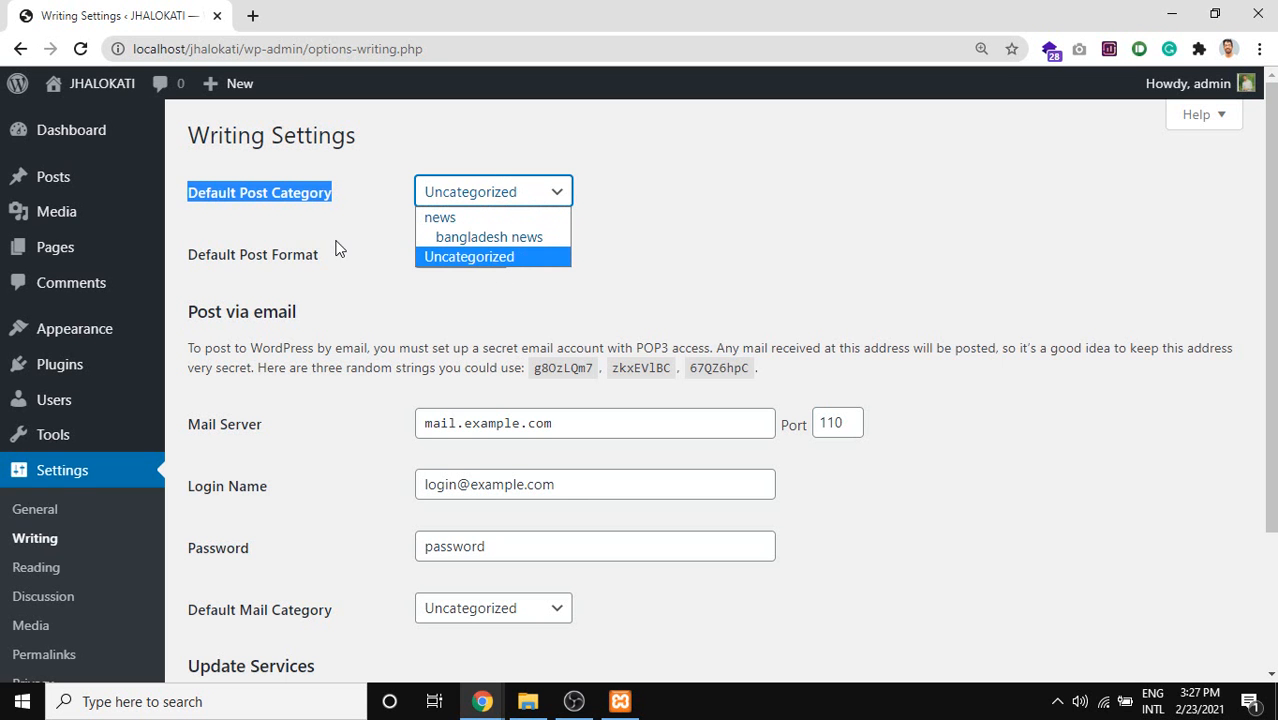
left_click_drag(189, 256, 314, 259)
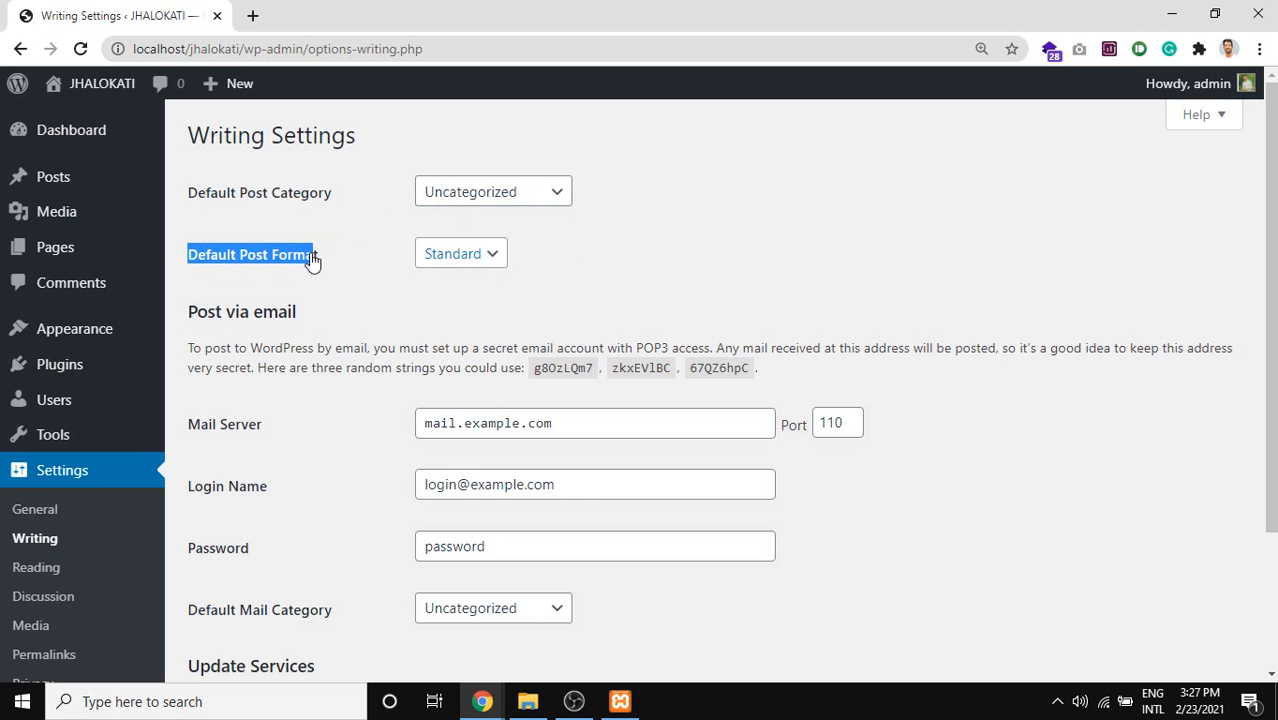
left_click(455, 256)
left_click(496, 256)
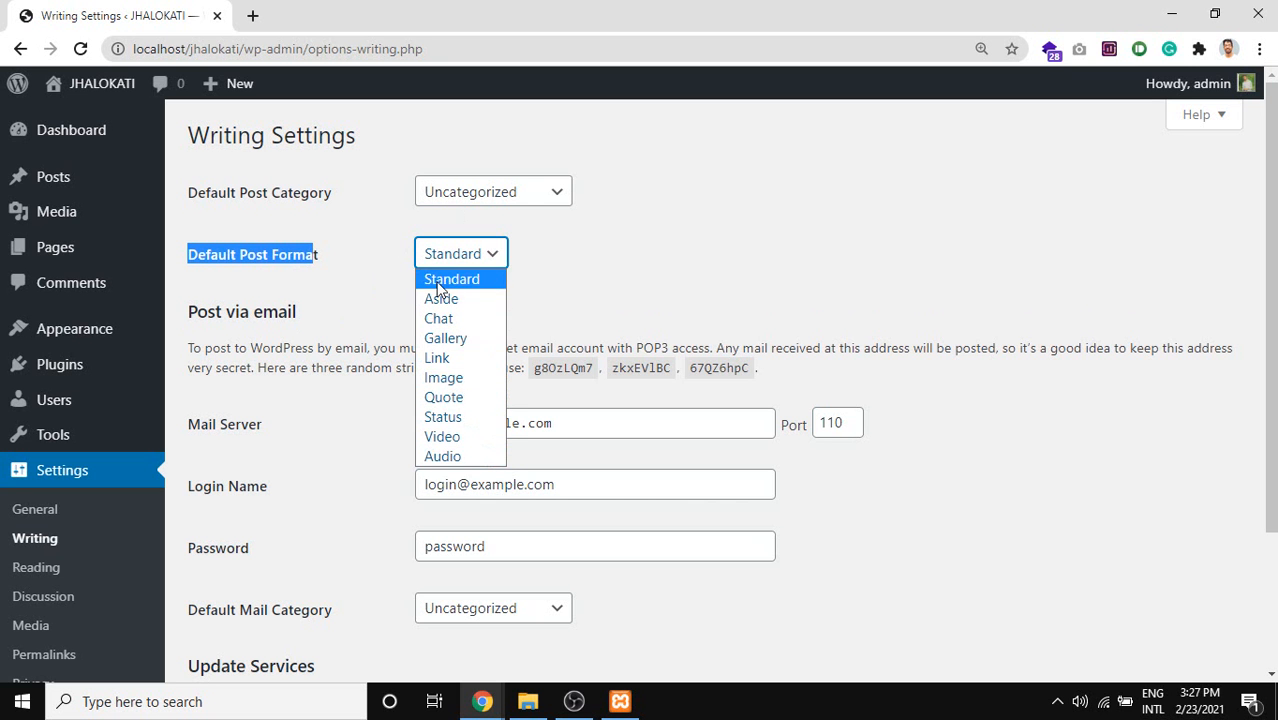
left_click(304, 315)
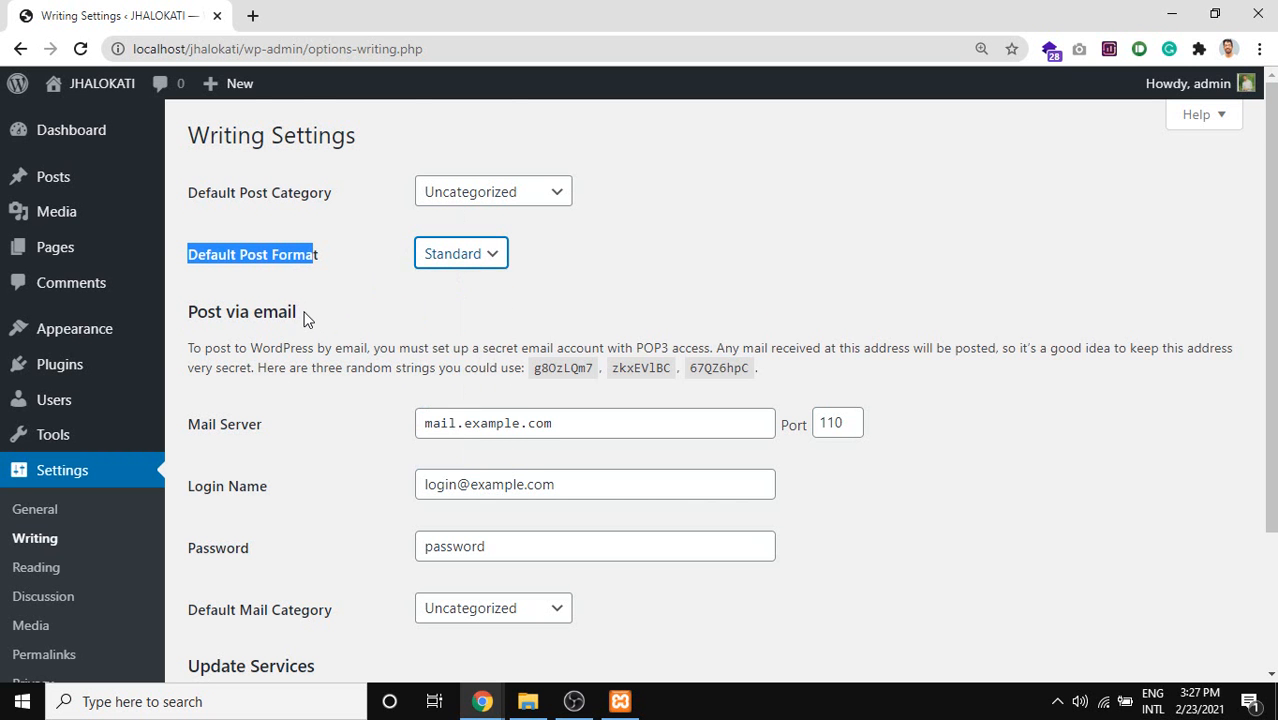
Look over the Post via email section and its mail server settings.
left_click_drag(300, 313, 235, 313)
scroll(282, 368, "down", 1)
scroll(296, 399, "up", 1)
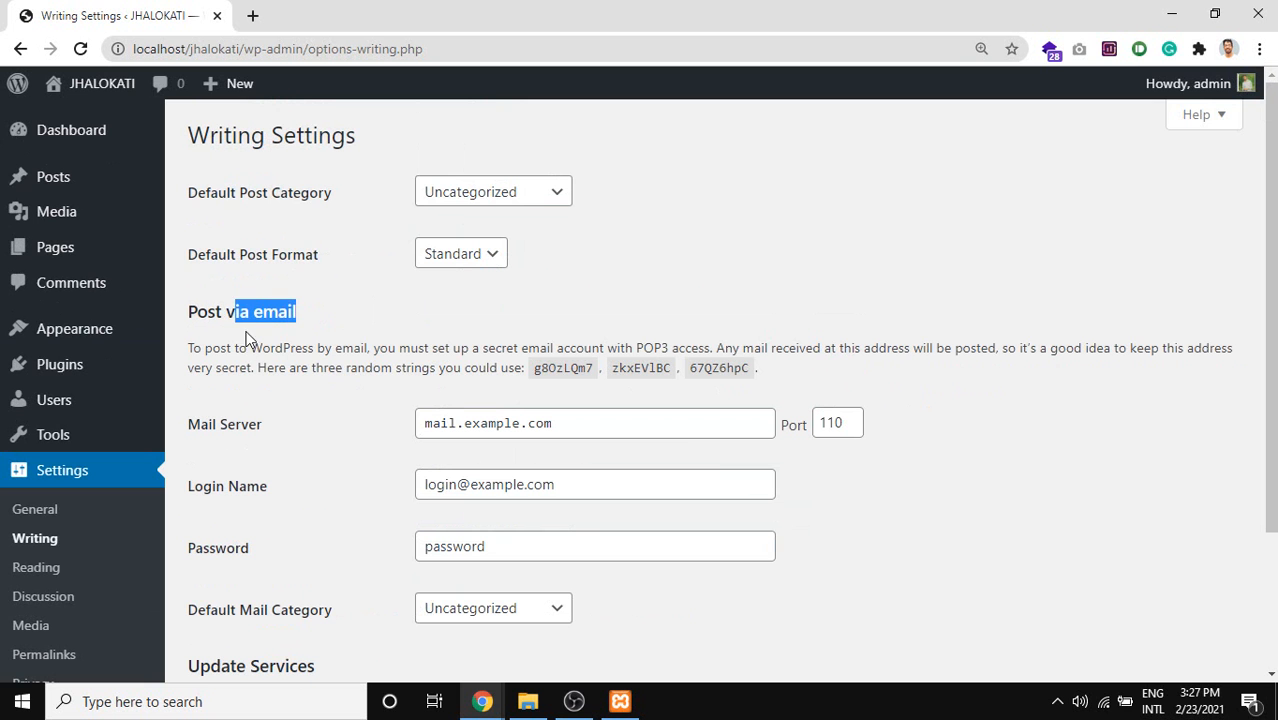
left_click(262, 309)
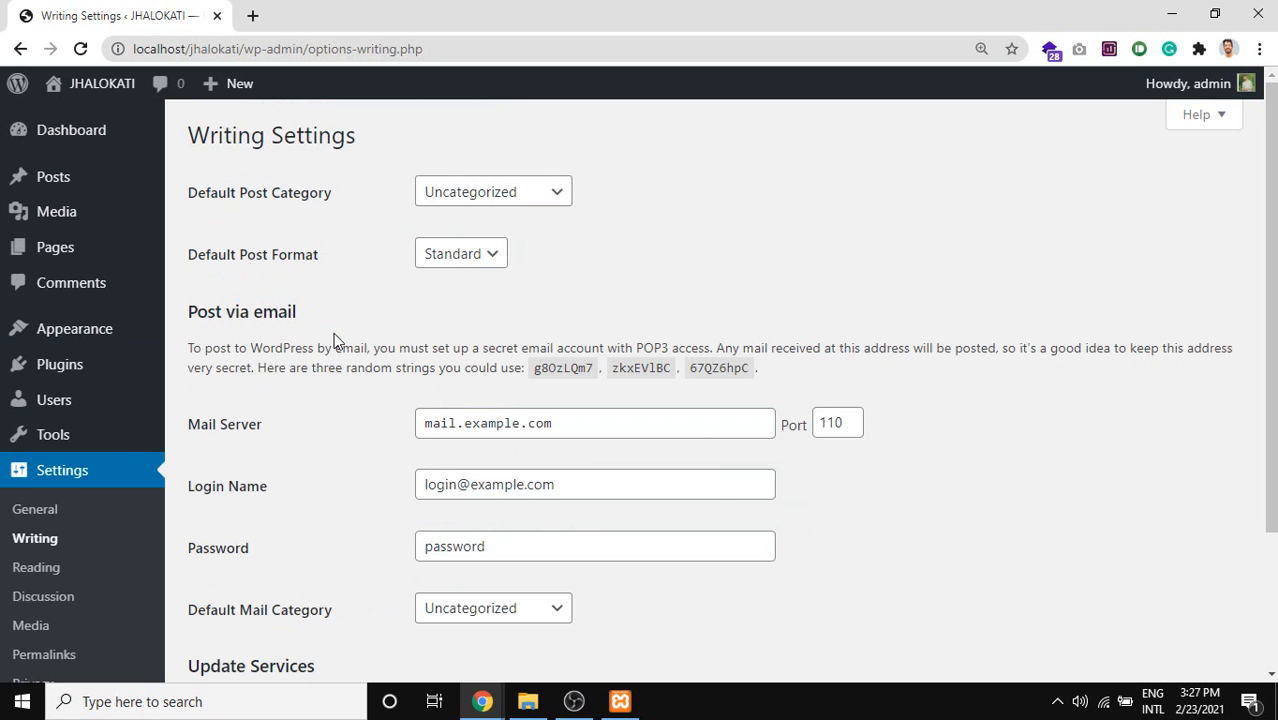
left_click_drag(298, 312, 194, 304)
scroll(302, 388, "down", 2)
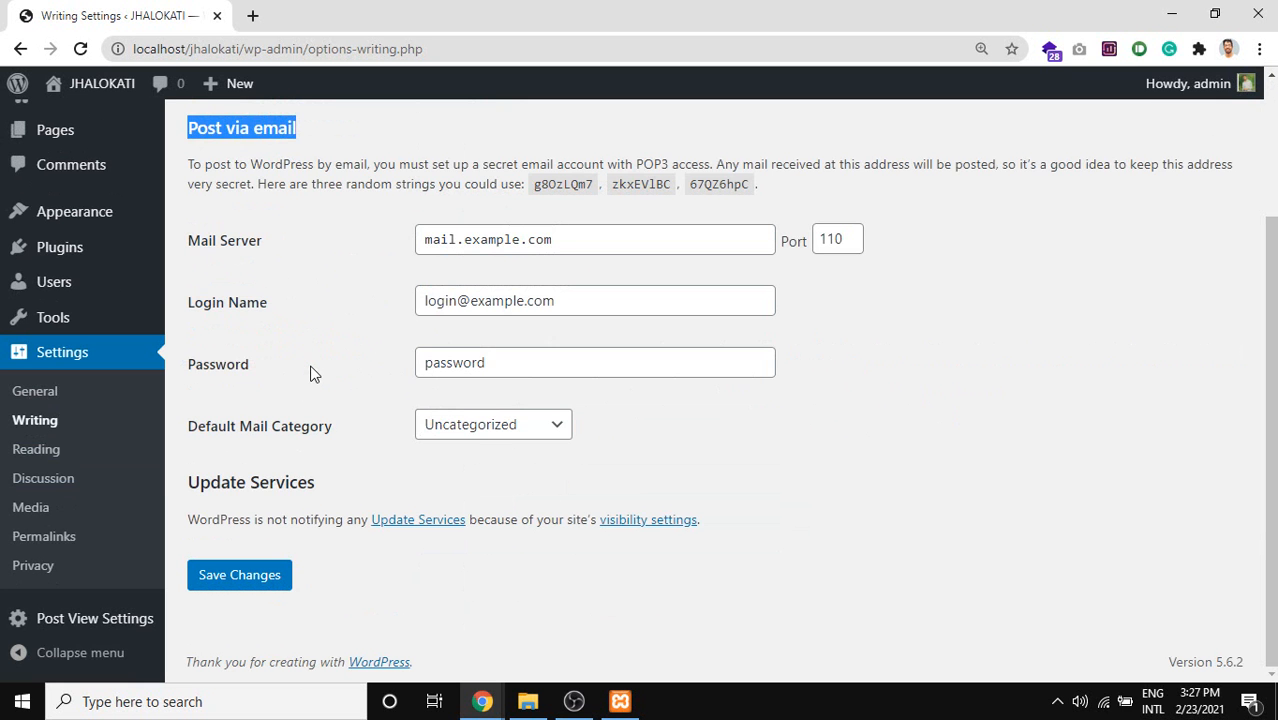
left_click_drag(681, 420, 188, 126)
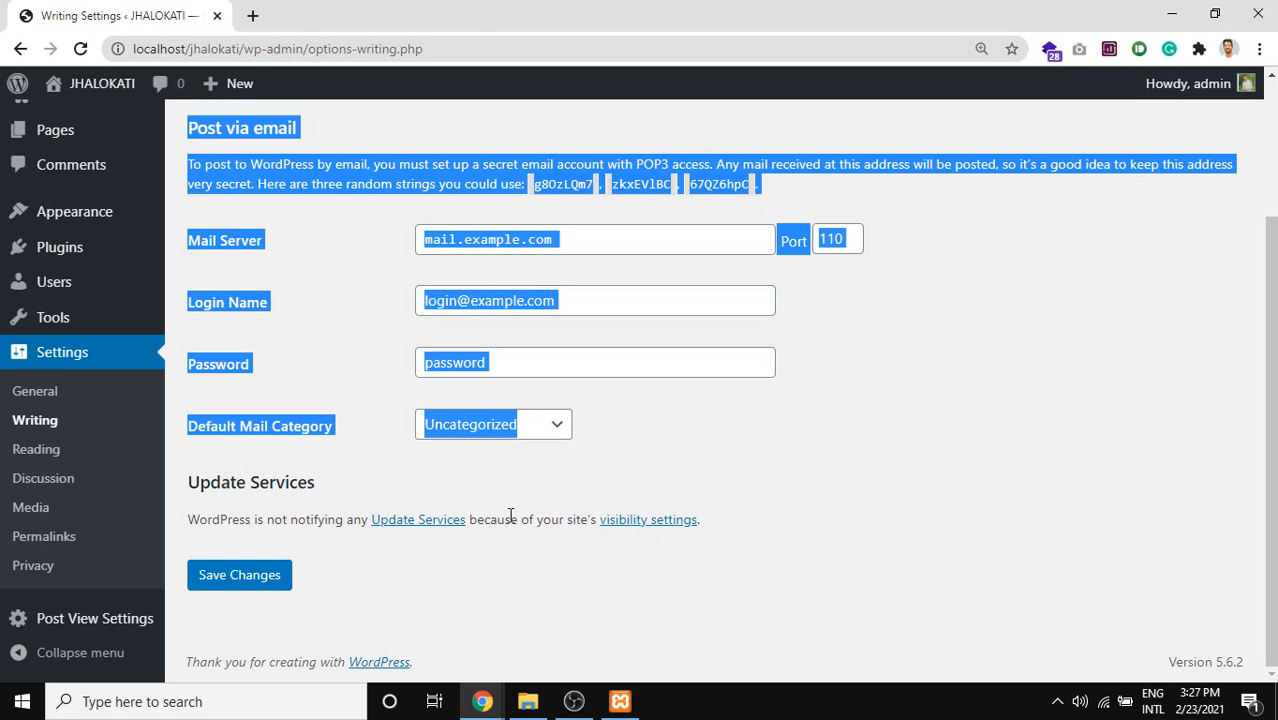
Preview the Reading Settings page in a new tab, then close that tab.
middle_click(641, 521)
left_click(357, 48)
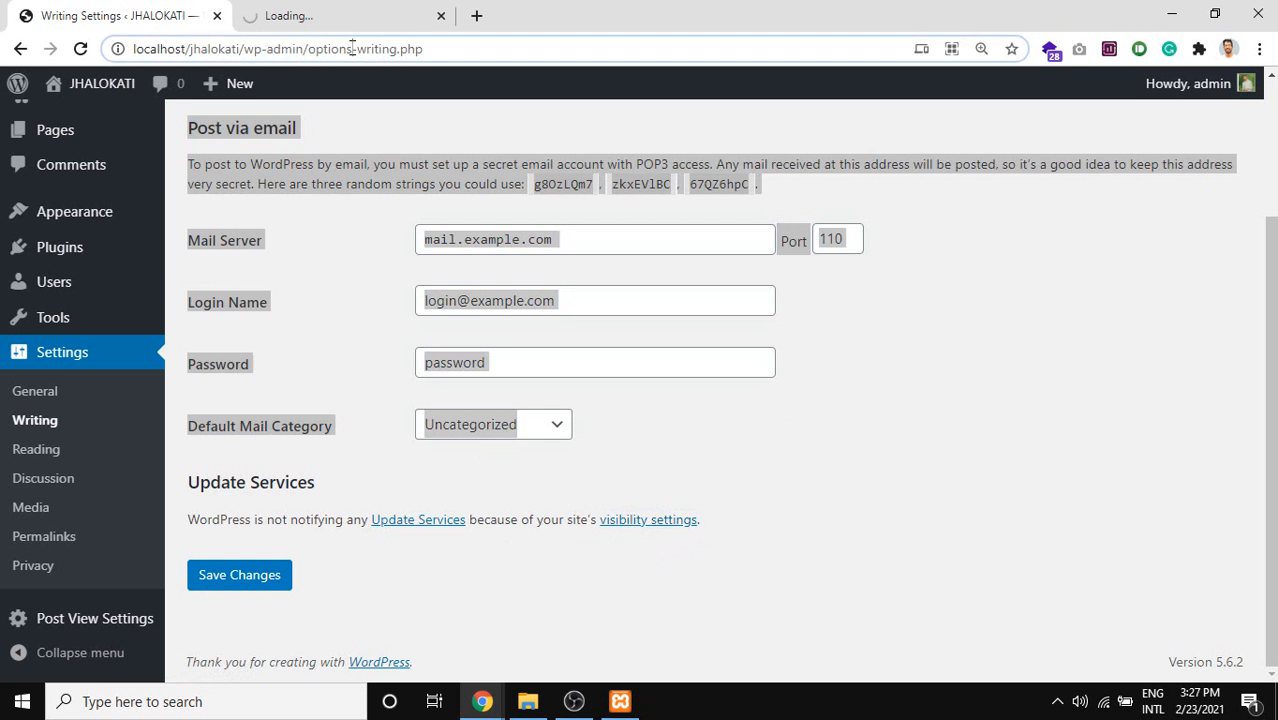
left_click(345, 18)
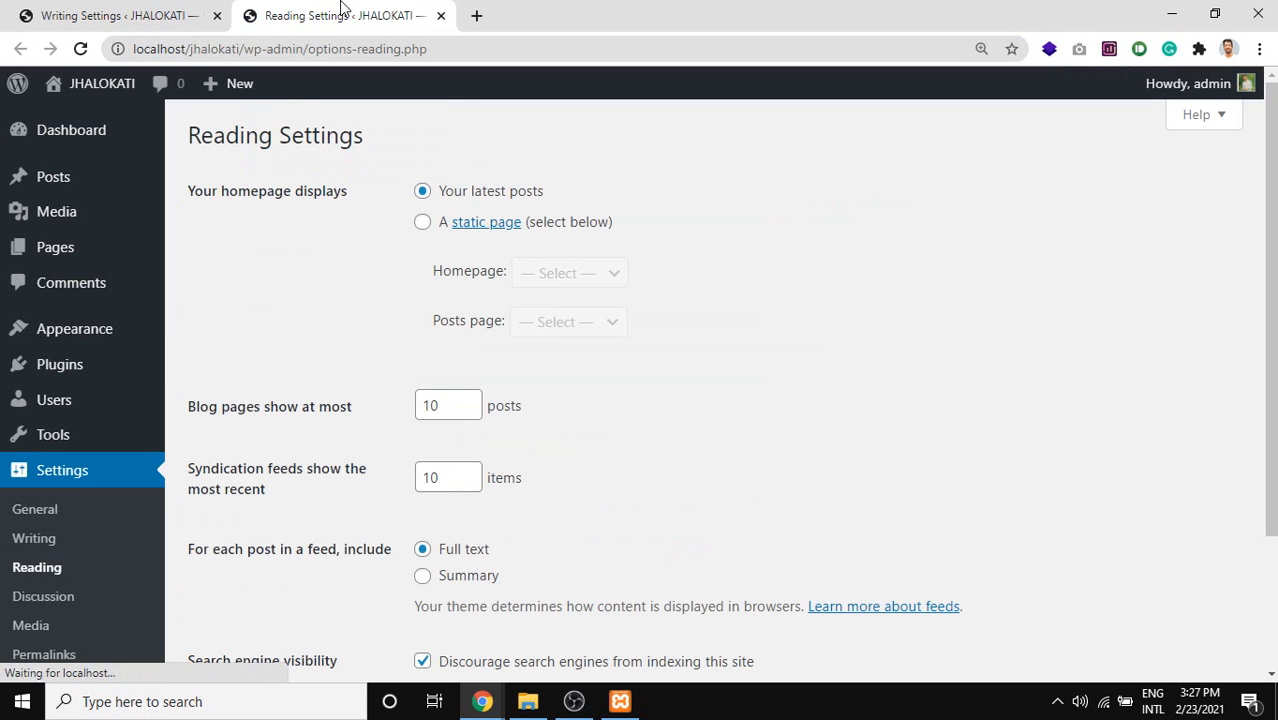
middle_click(340, 11)
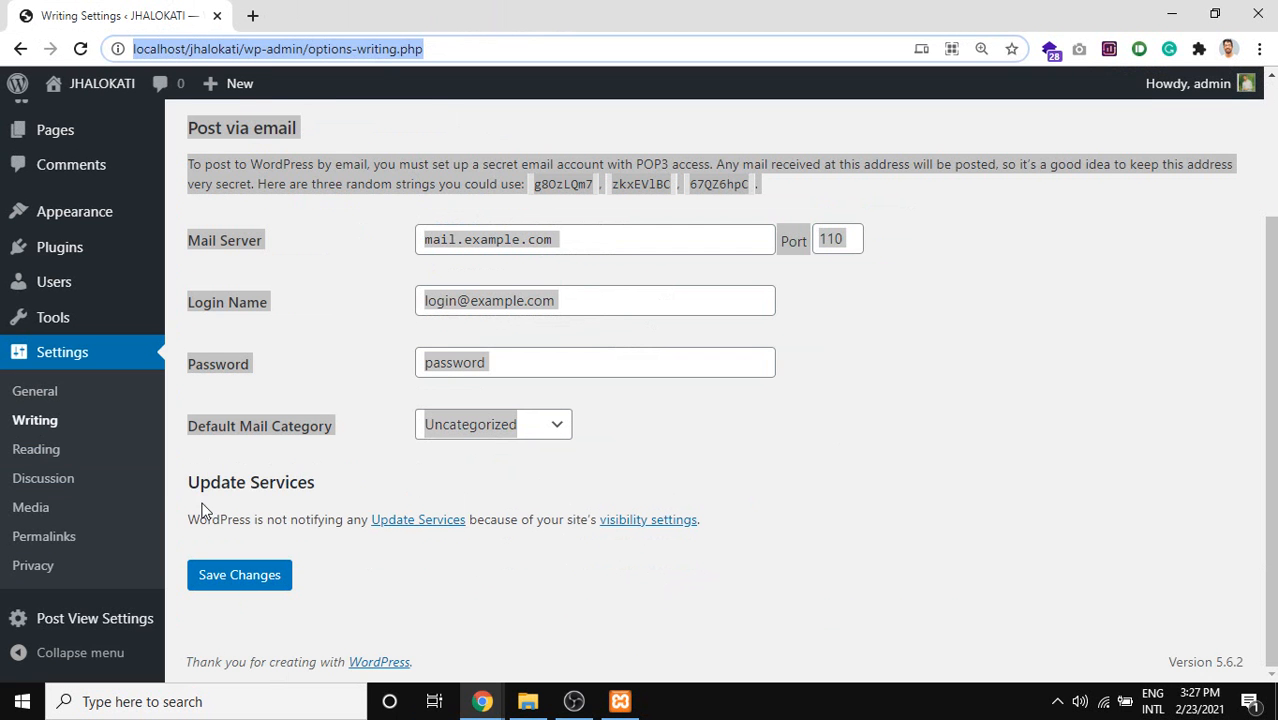
left_click_drag(752, 527, 200, 478)
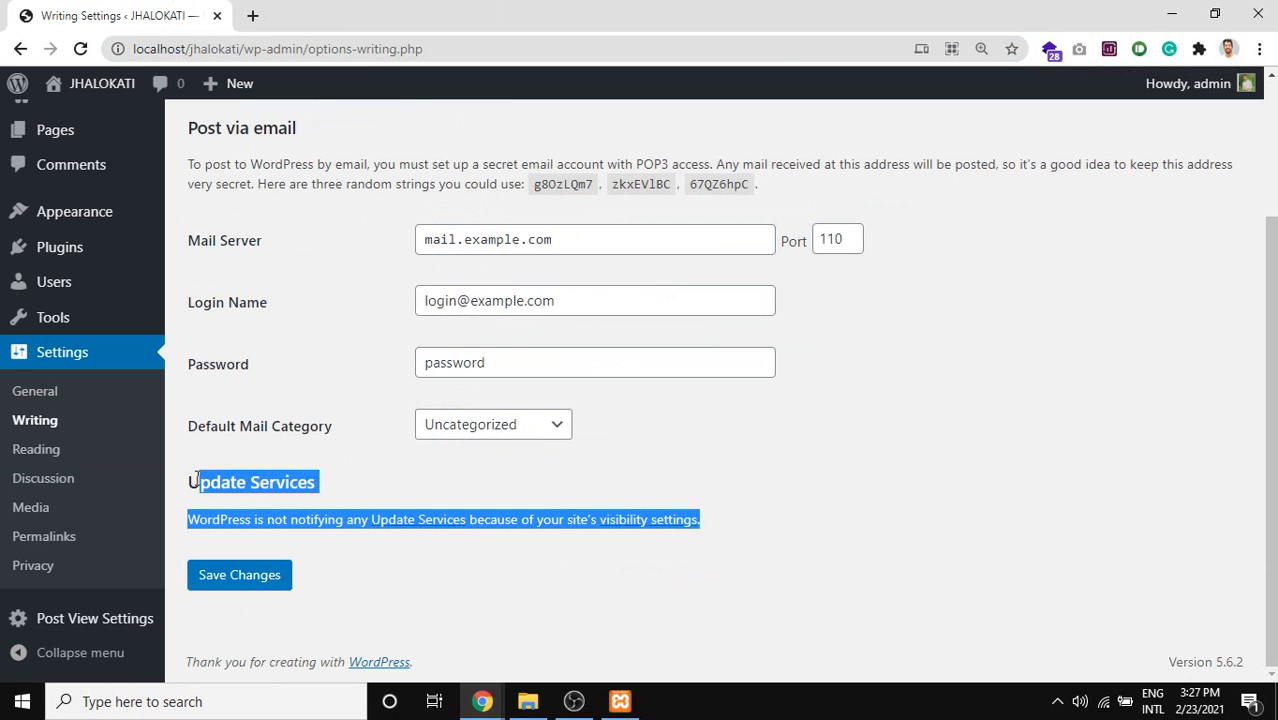
scroll(222, 476, "up", 2)
scroll(222, 480, "down", 2)
left_click(554, 574)
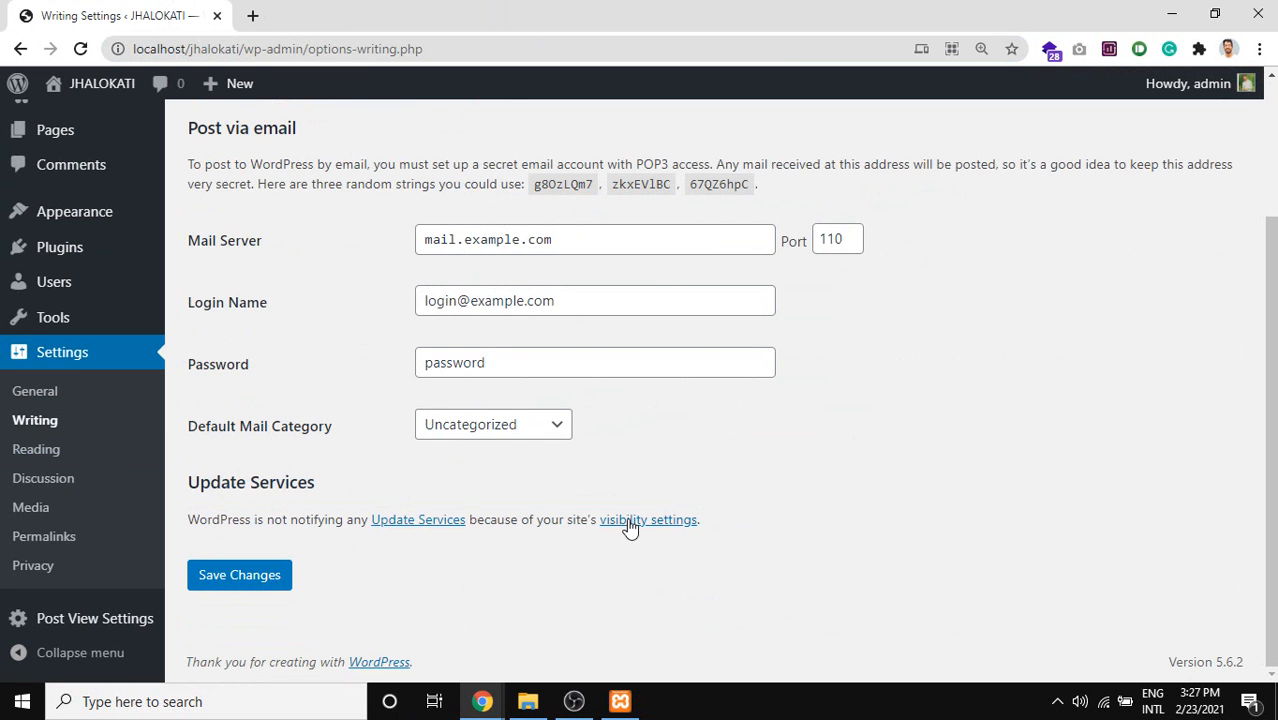
Open the site visibility settings in another tab for a look, then close it again.
middle_click(627, 522)
left_click(316, 20)
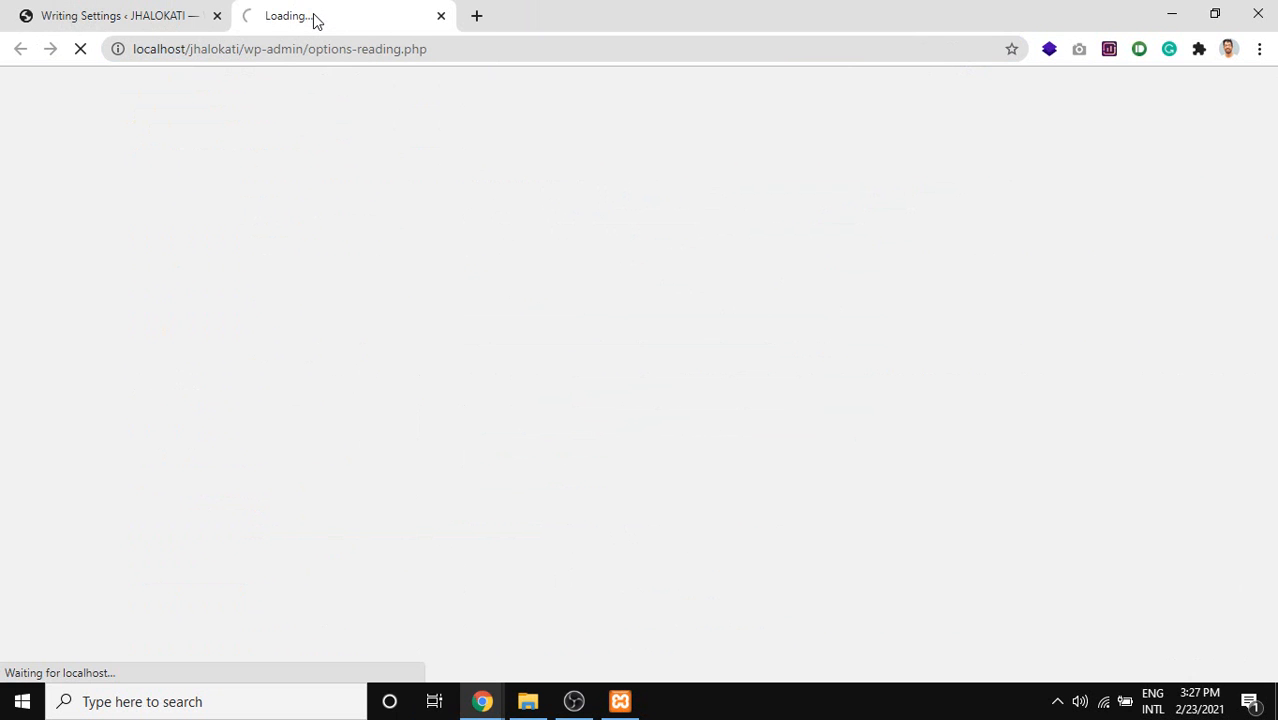
double_click(408, 48)
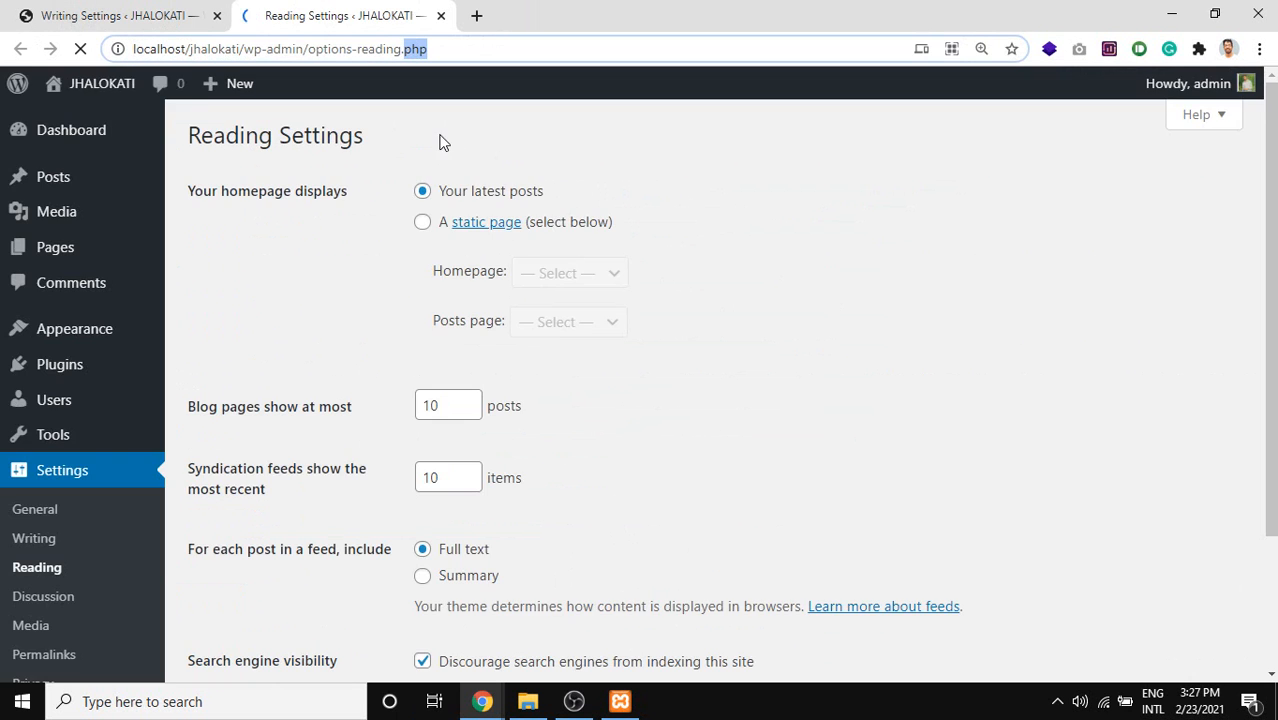
middle_click(370, 8)
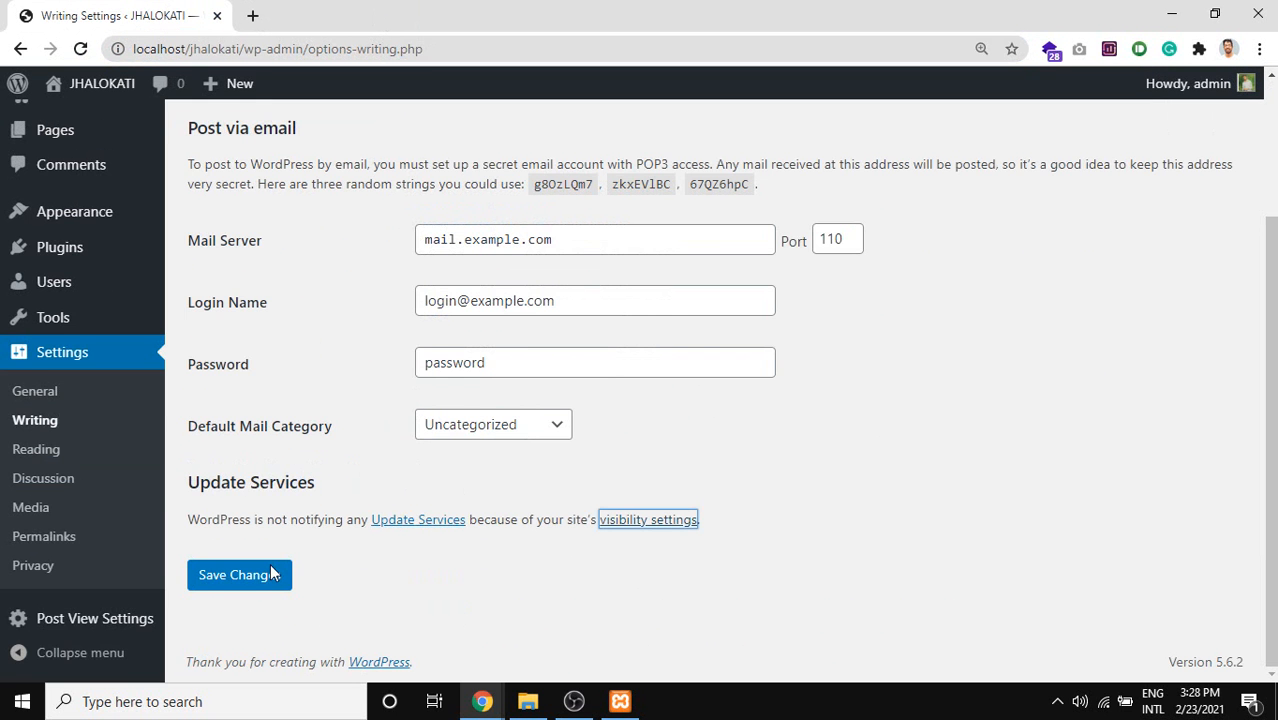
scroll(290, 590, "up", 2)
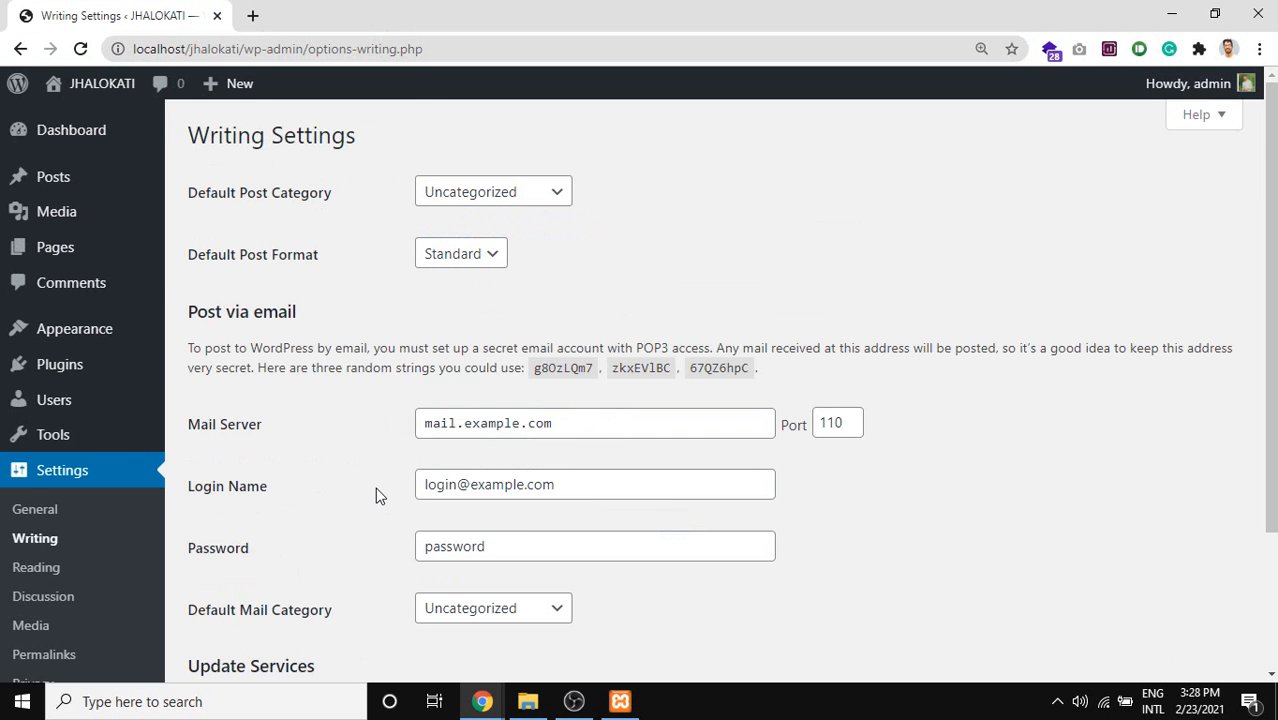
scroll(536, 288, "down", 2)
scroll(538, 287, "up", 2)
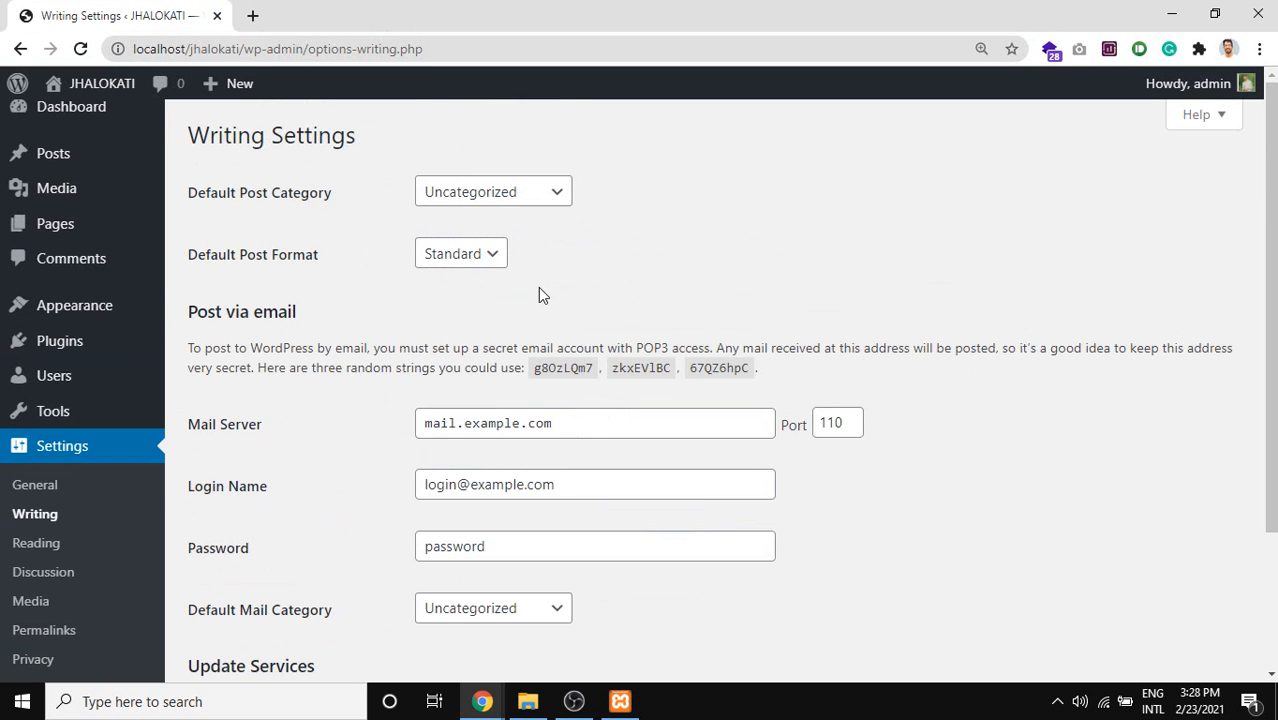
Confirm Default Post Category stays Uncategorized, then go to Settings > Reading.
left_click_drag(244, 194, 338, 194)
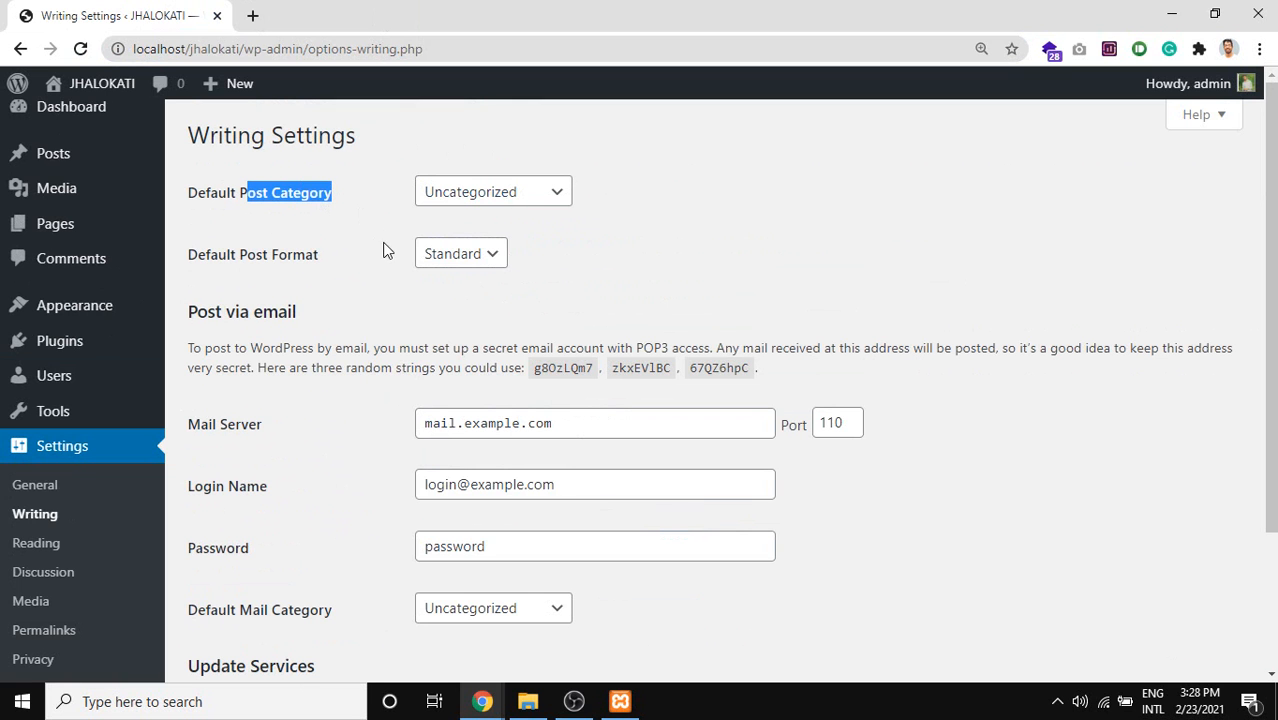
left_click(471, 204)
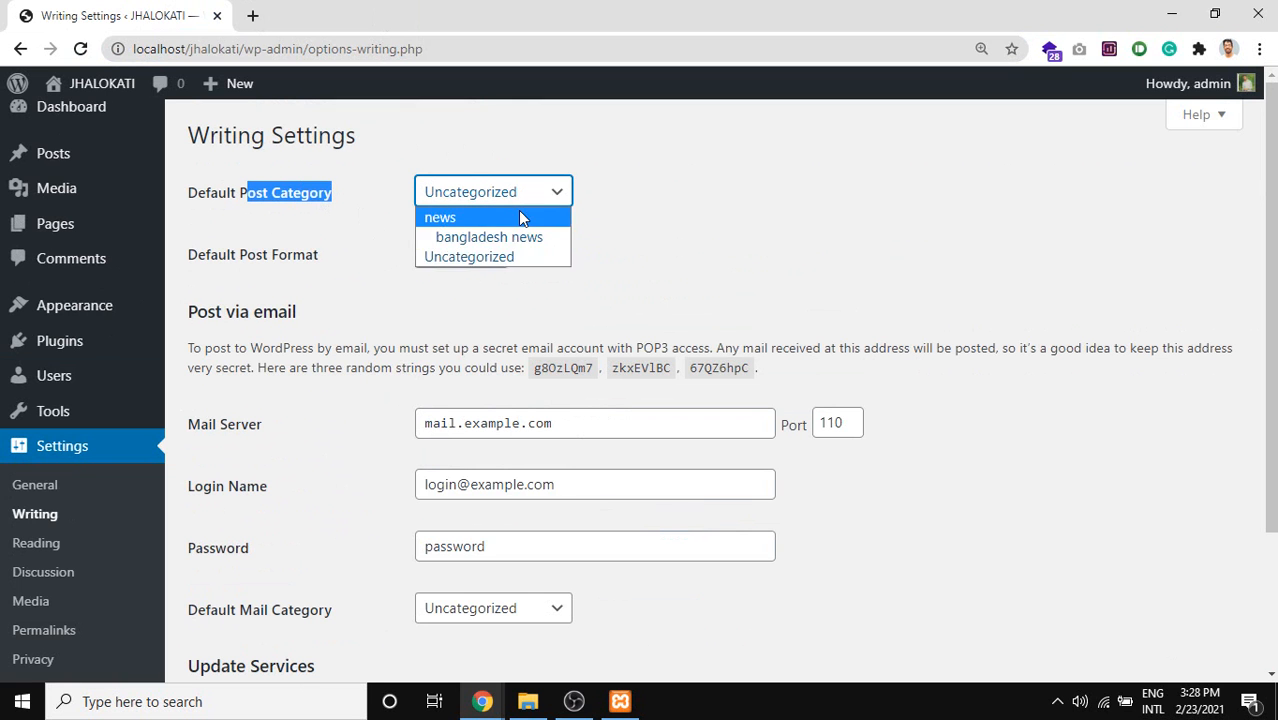
left_click(810, 208)
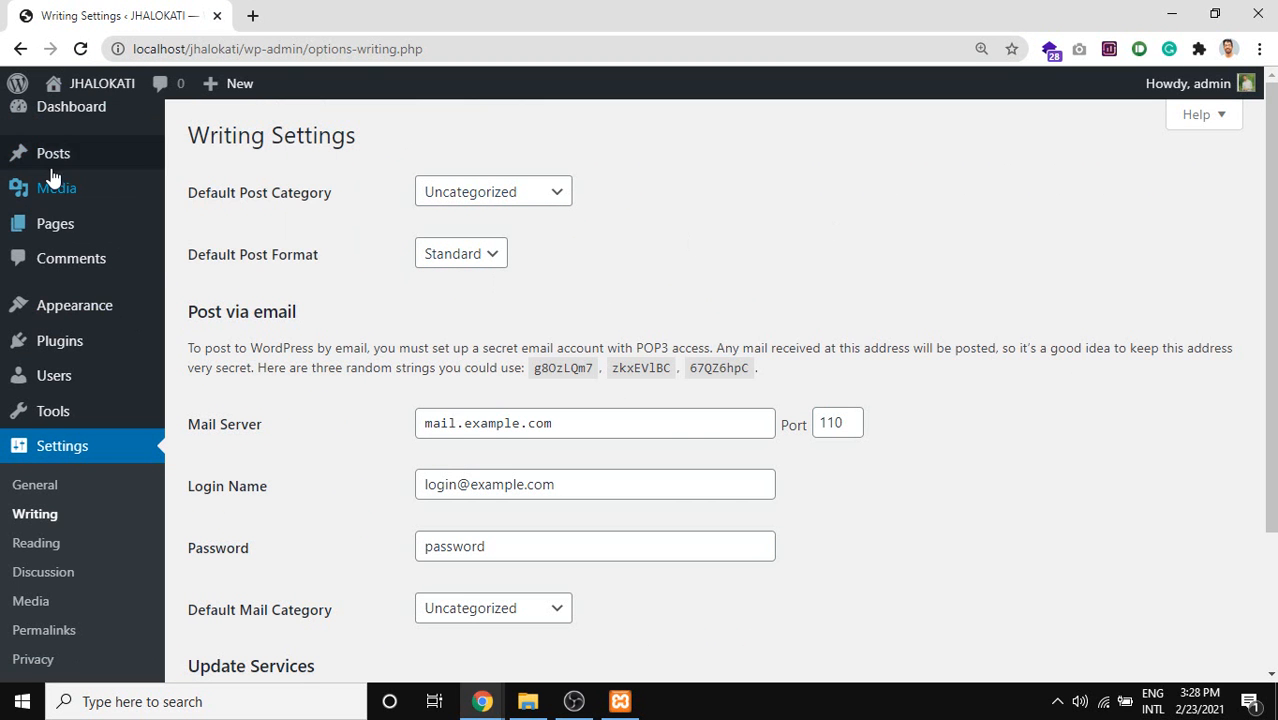
left_click(508, 192)
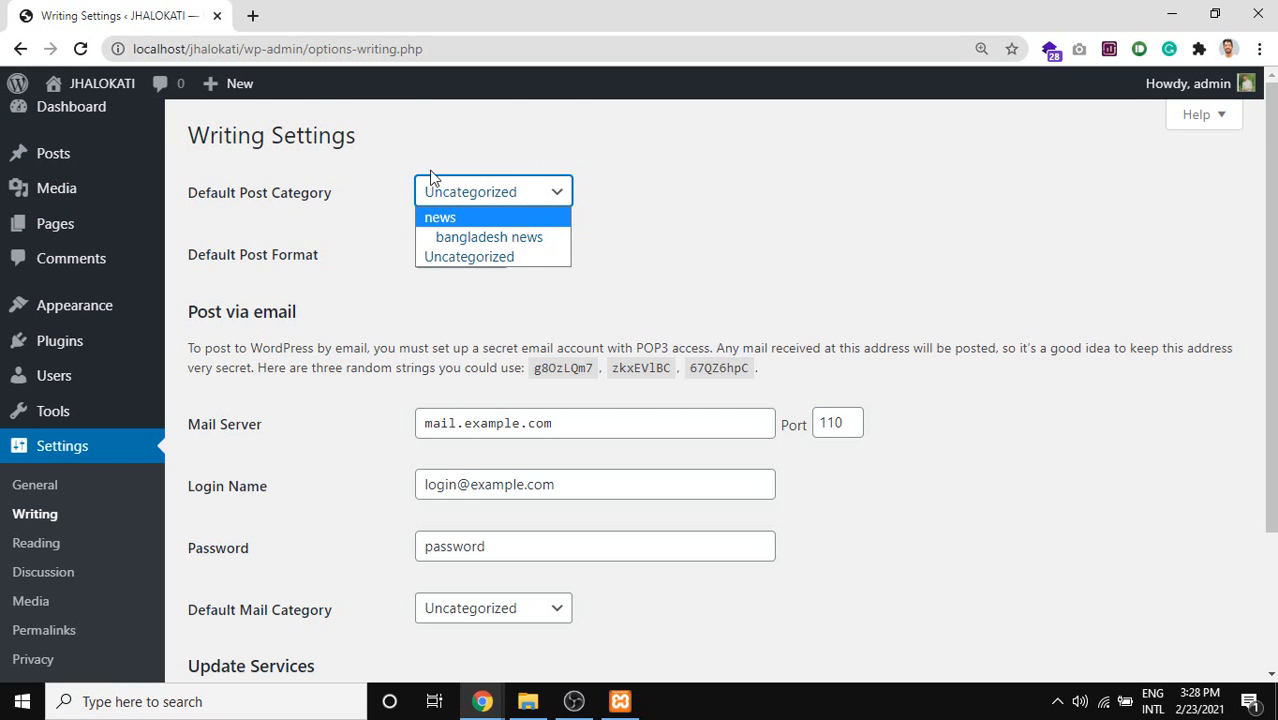
scroll(191, 500, "down", 1)
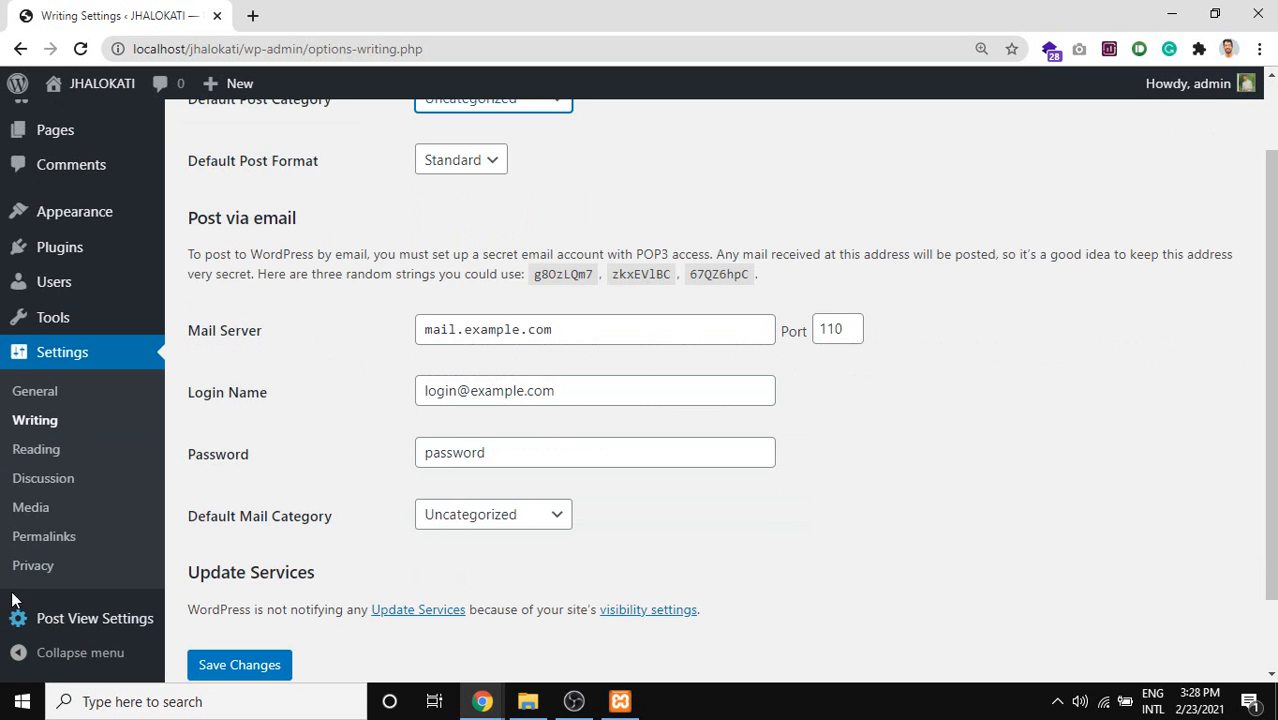
left_click(46, 452)
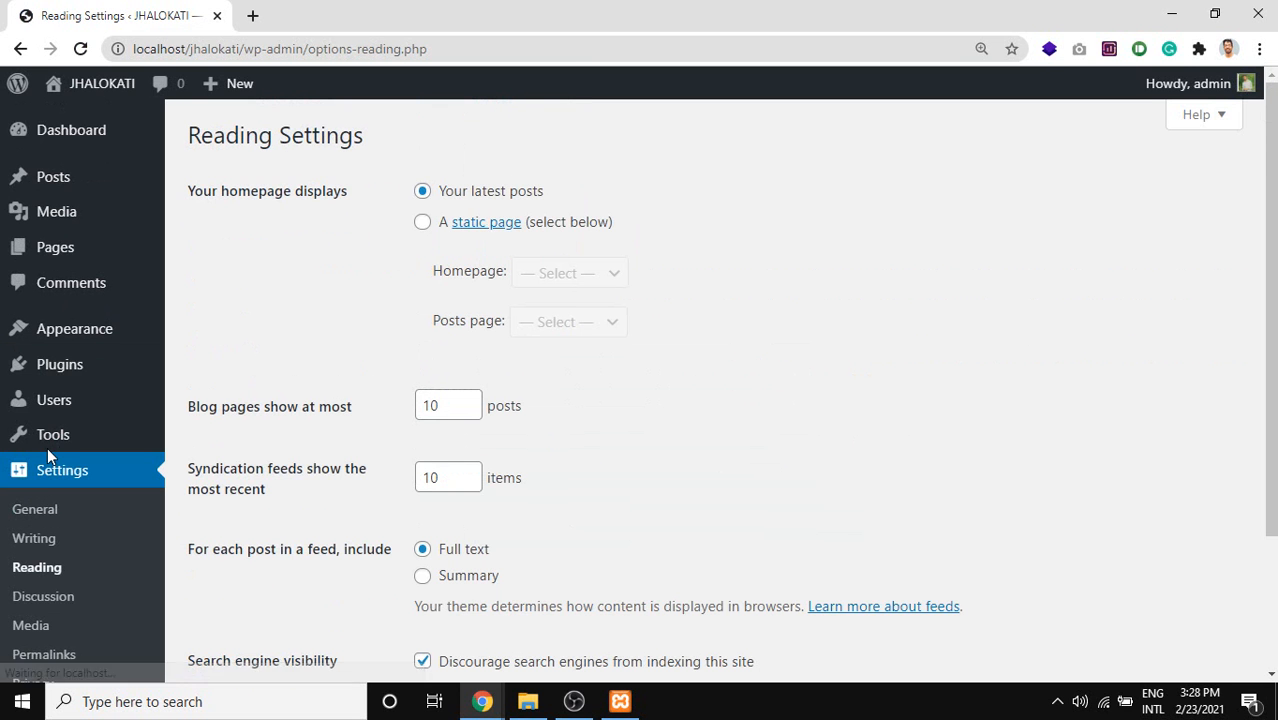
scroll(133, 500, "down", 2)
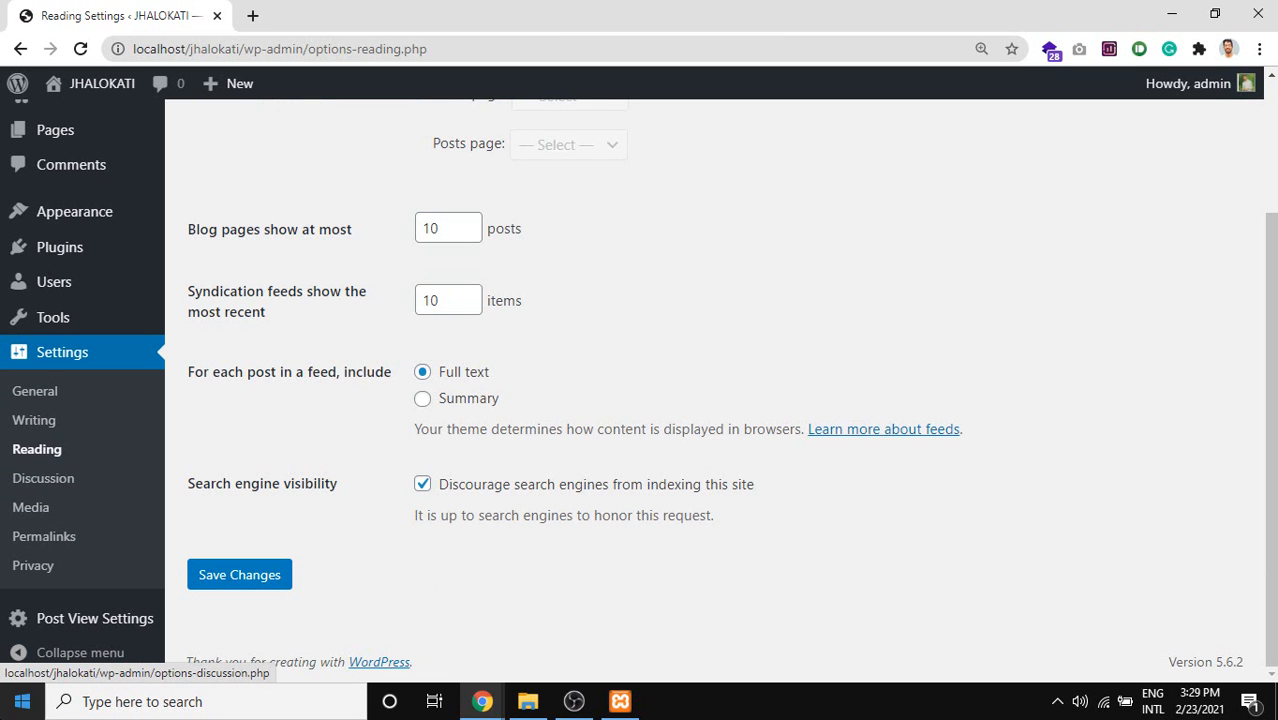
scroll(513, 391, "up", 1)
scroll(513, 391, "up", 1)
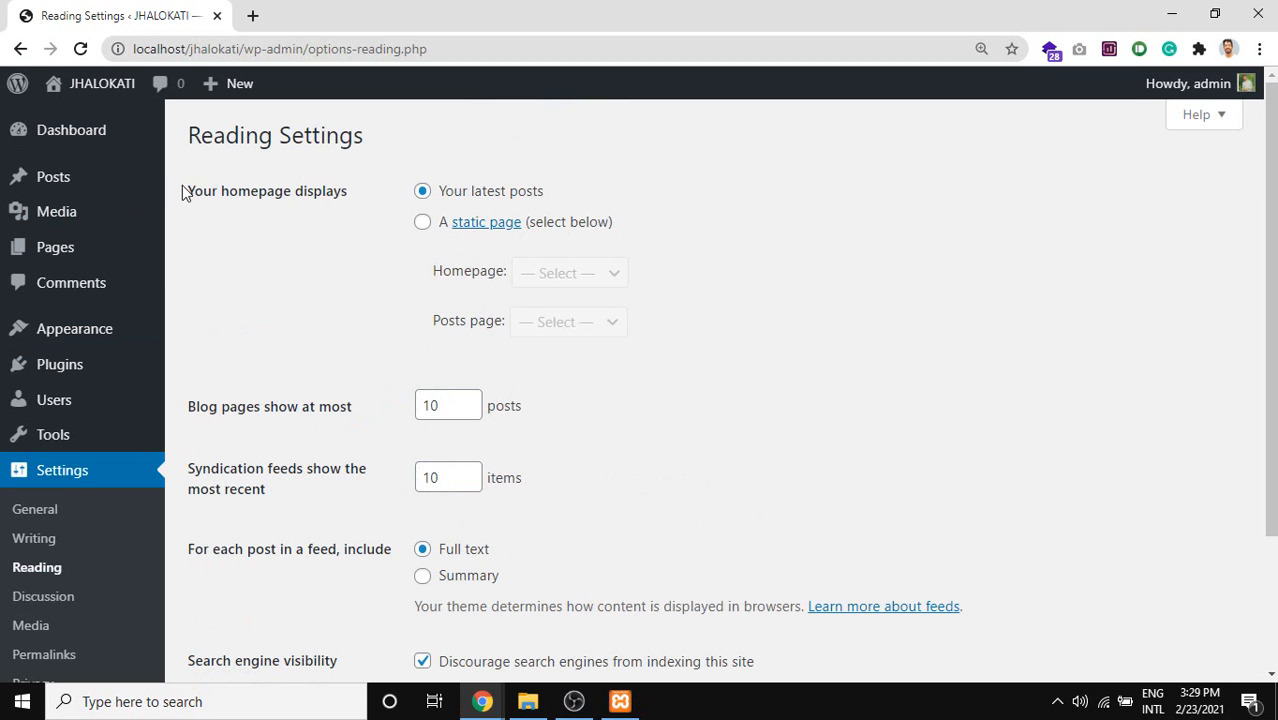
left_click_drag(184, 192, 338, 193)
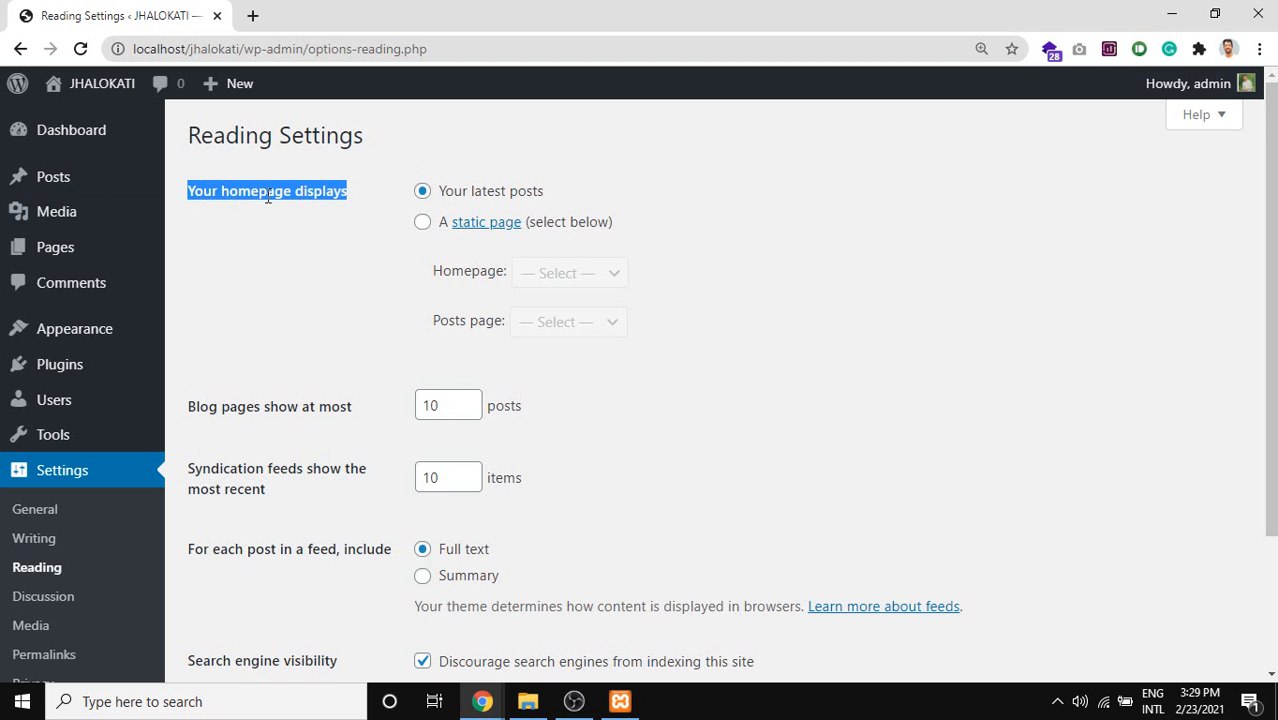
scroll(236, 274, "down", 1)
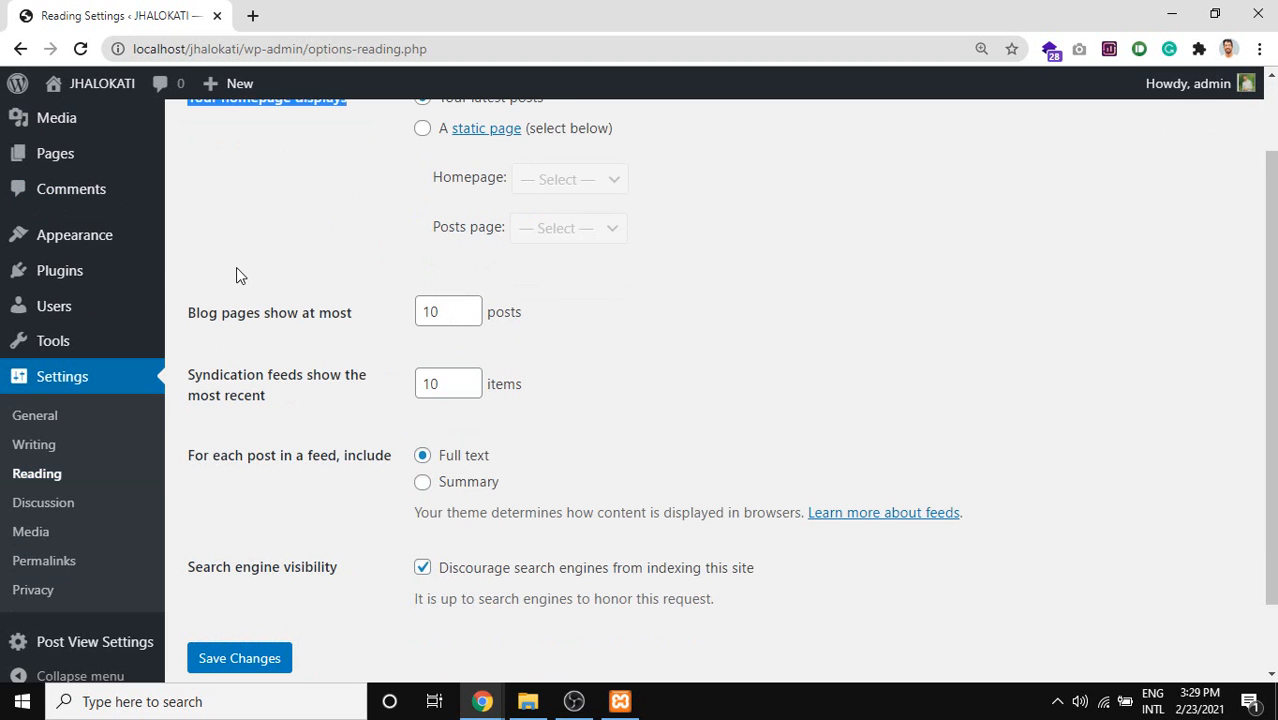
scroll(354, 318, "up", 1)
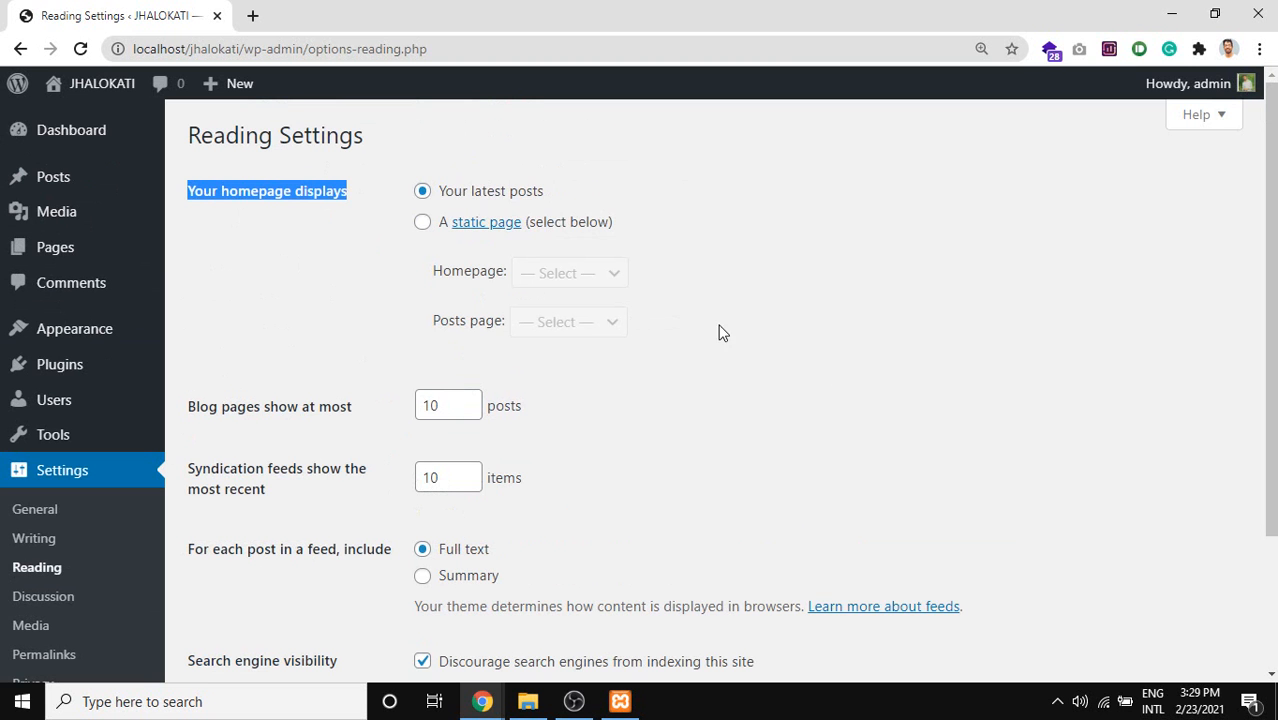
left_click_drag(832, 401, 348, 305)
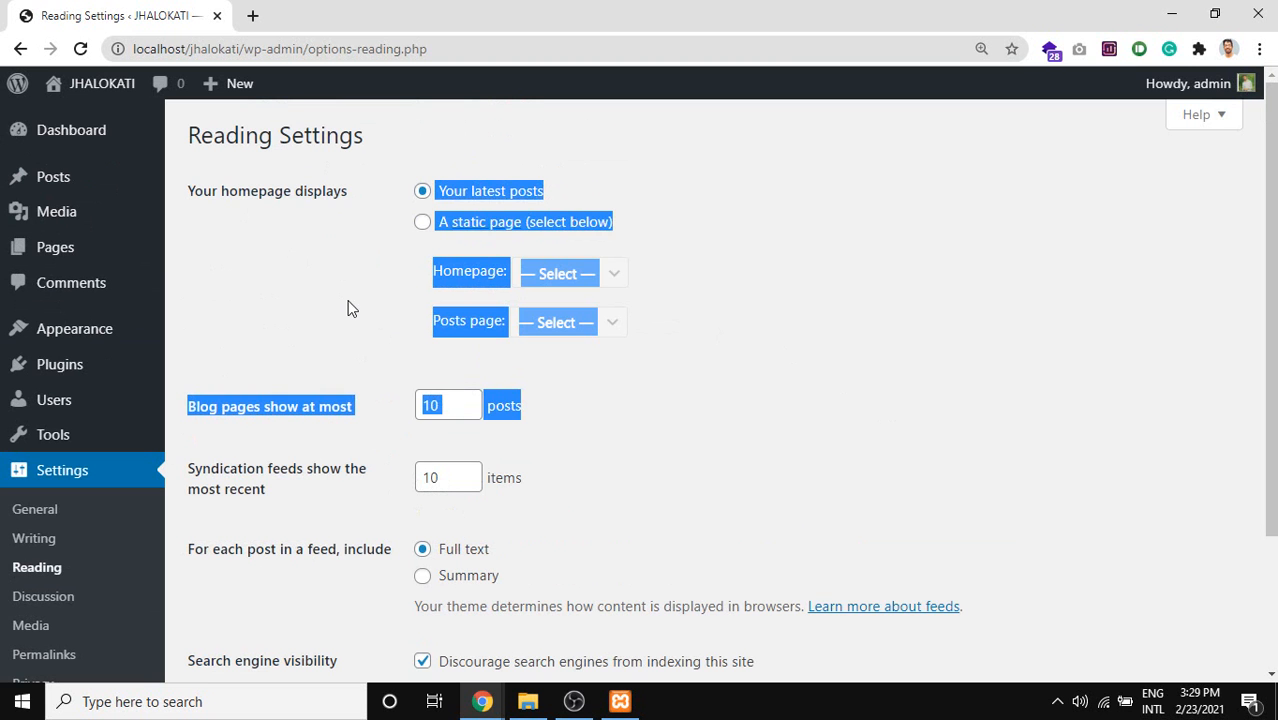
left_click(285, 191)
triple_click(285, 191)
scroll(345, 478, "down", 1)
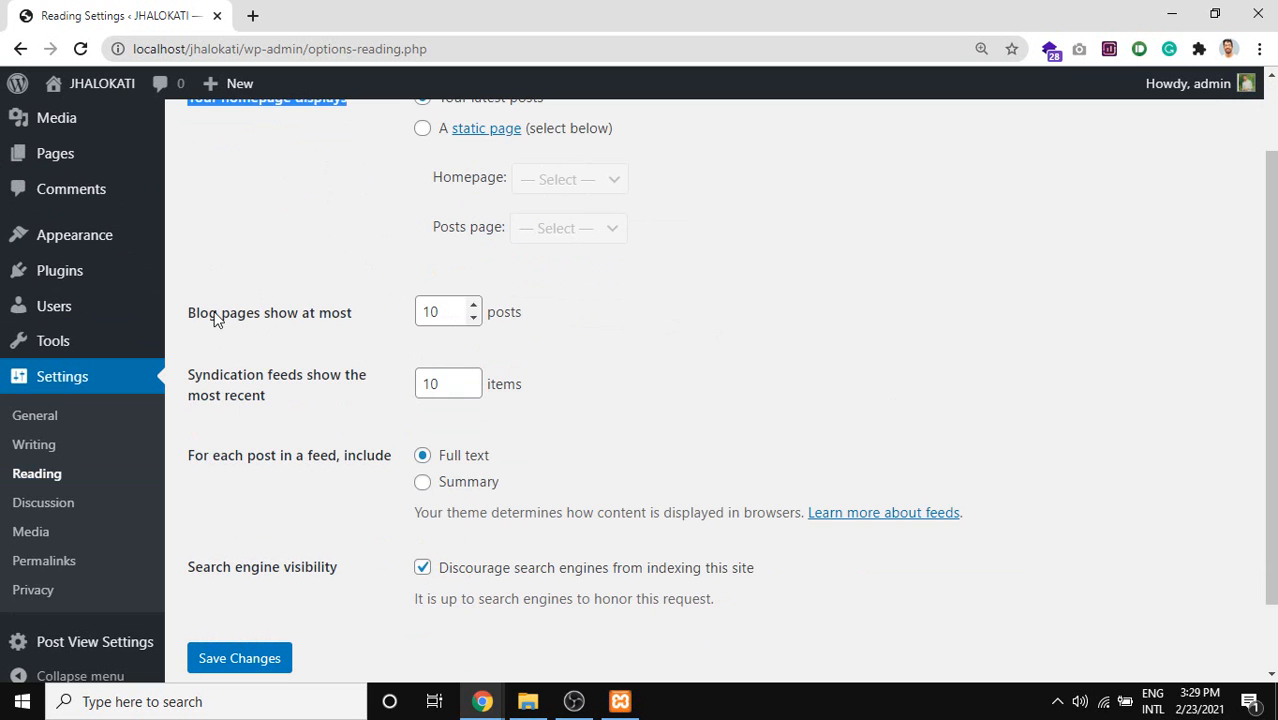
left_click_drag(188, 313, 352, 325)
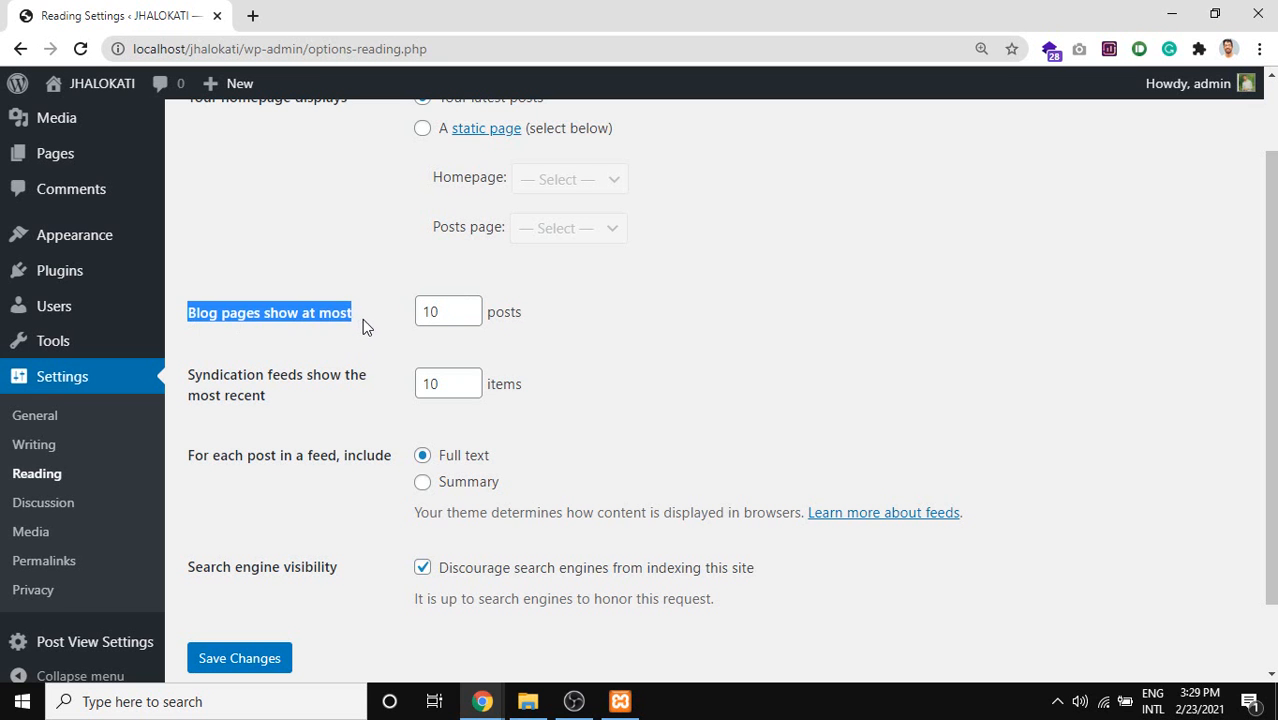
left_click(420, 313)
Set blog pages to show at most 20 posts.
double_click(428, 312)
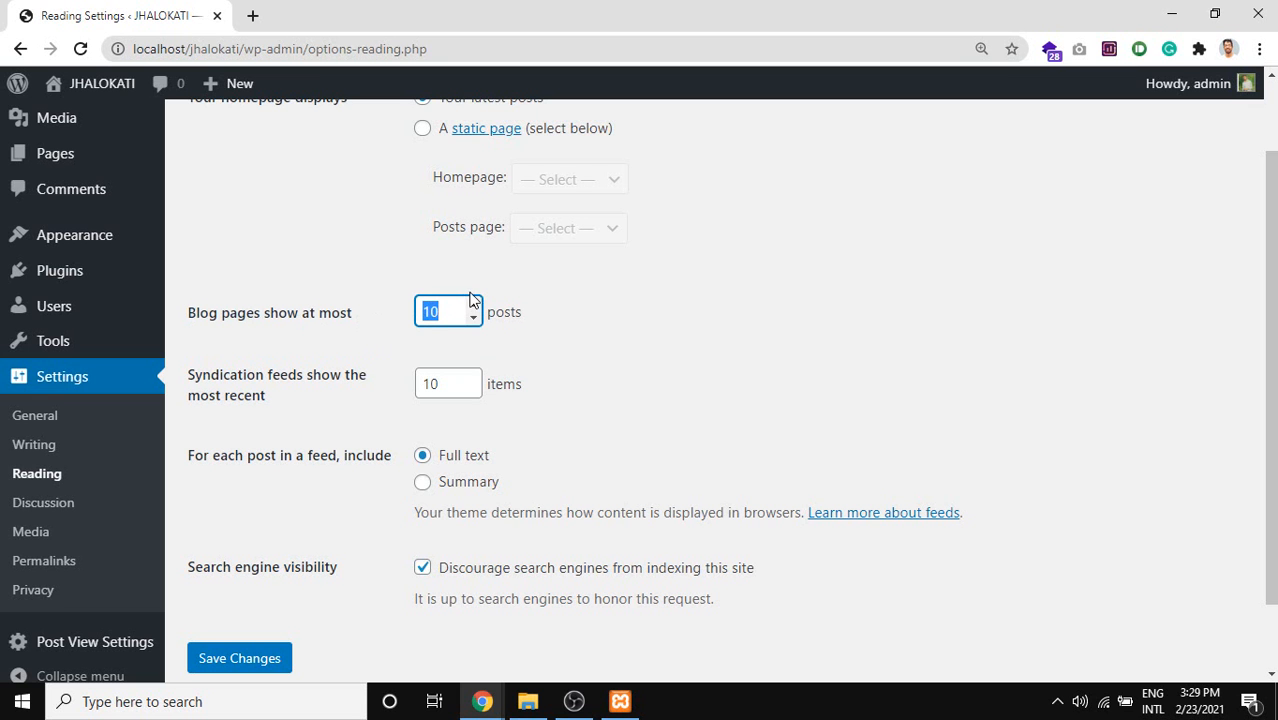
type("3")
left_click_drag(458, 313, 399, 328)
type("20")
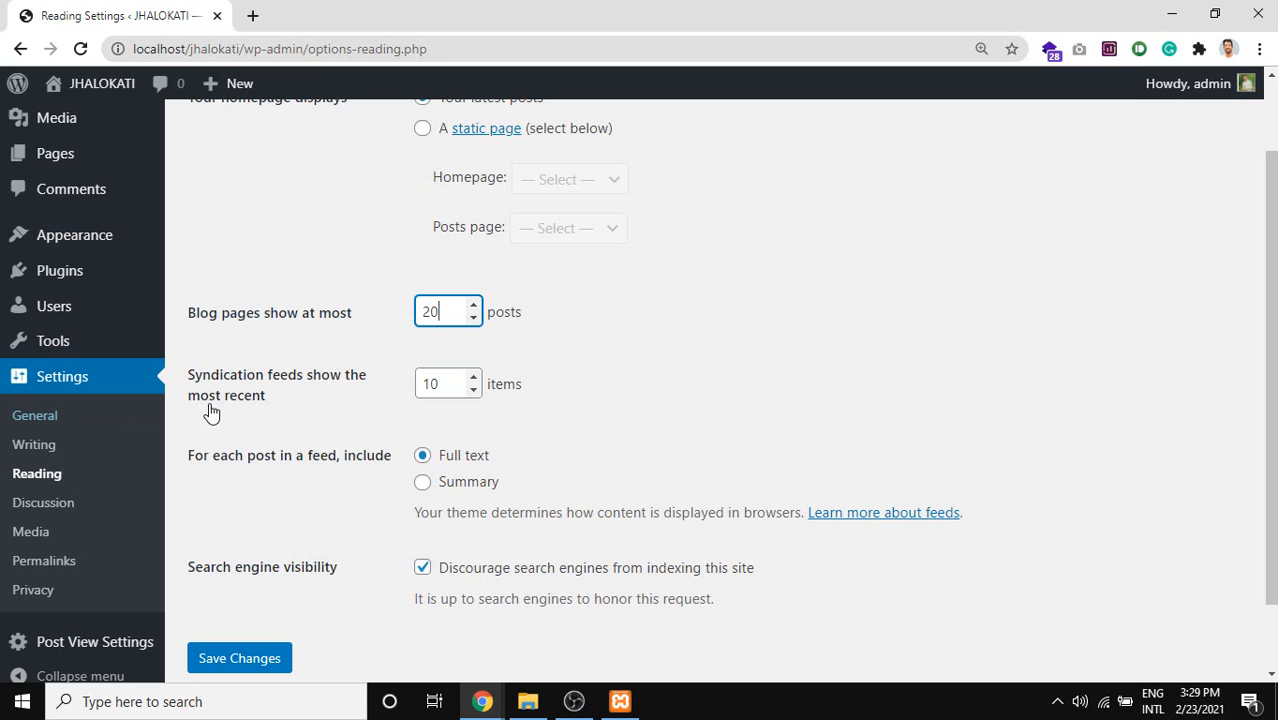
Set syndication feeds to include a Summary for each post.
left_click_drag(285, 403, 190, 382)
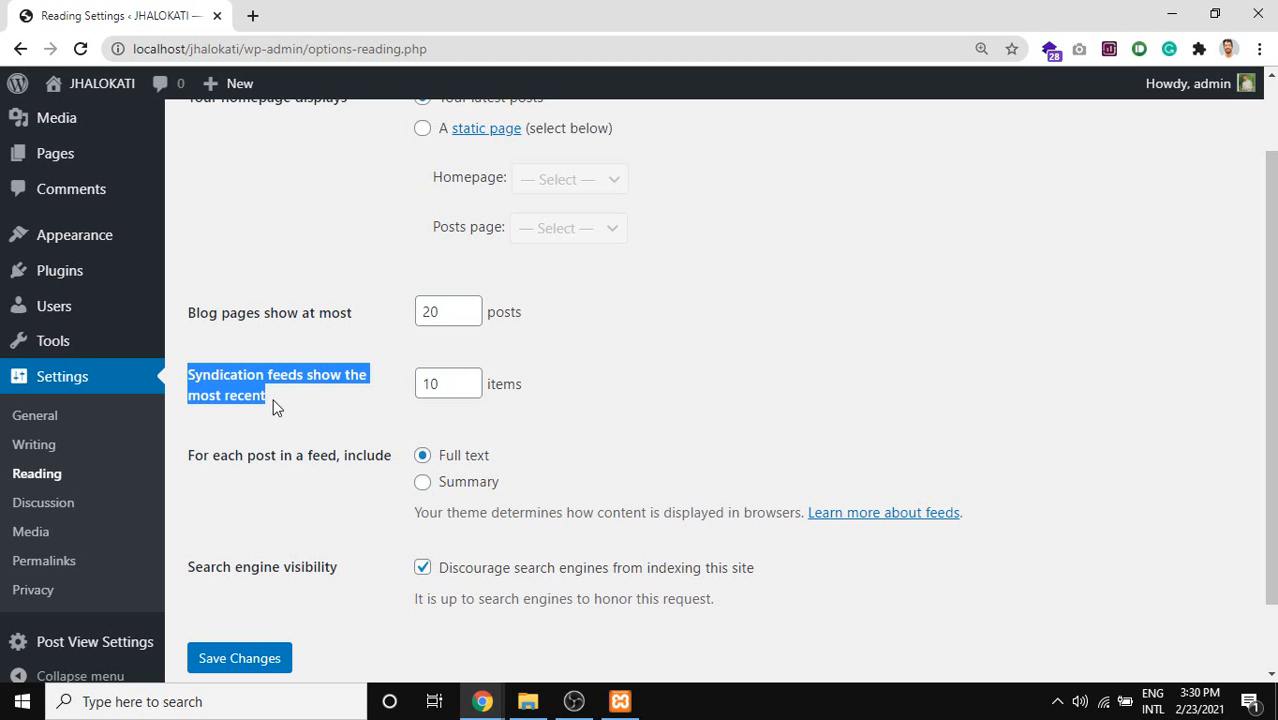
left_click_drag(285, 396, 244, 399)
scroll(266, 402, "down", 1)
mouse_move(278, 316)
left_mouse_down()
mouse_move(267, 324)
mouse_move(283, 323)
mouse_move(260, 305)
mouse_move(262, 318)
left_mouse_up()
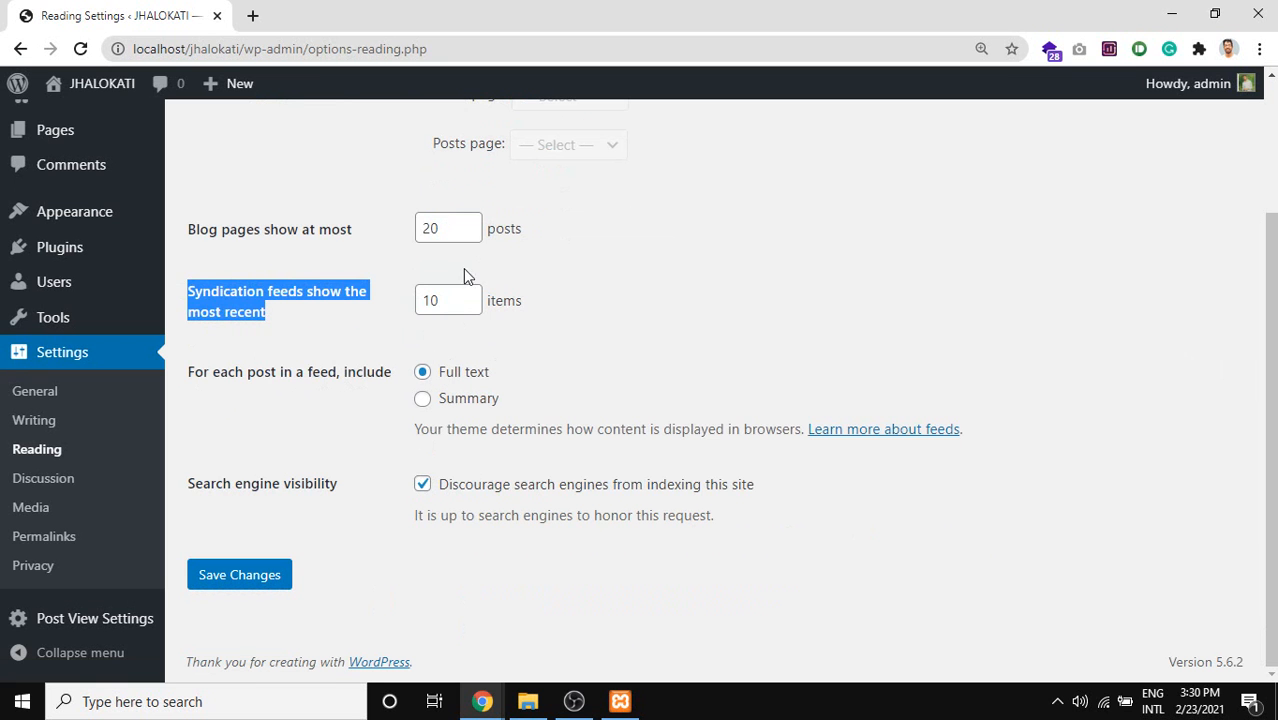
left_click(450, 297)
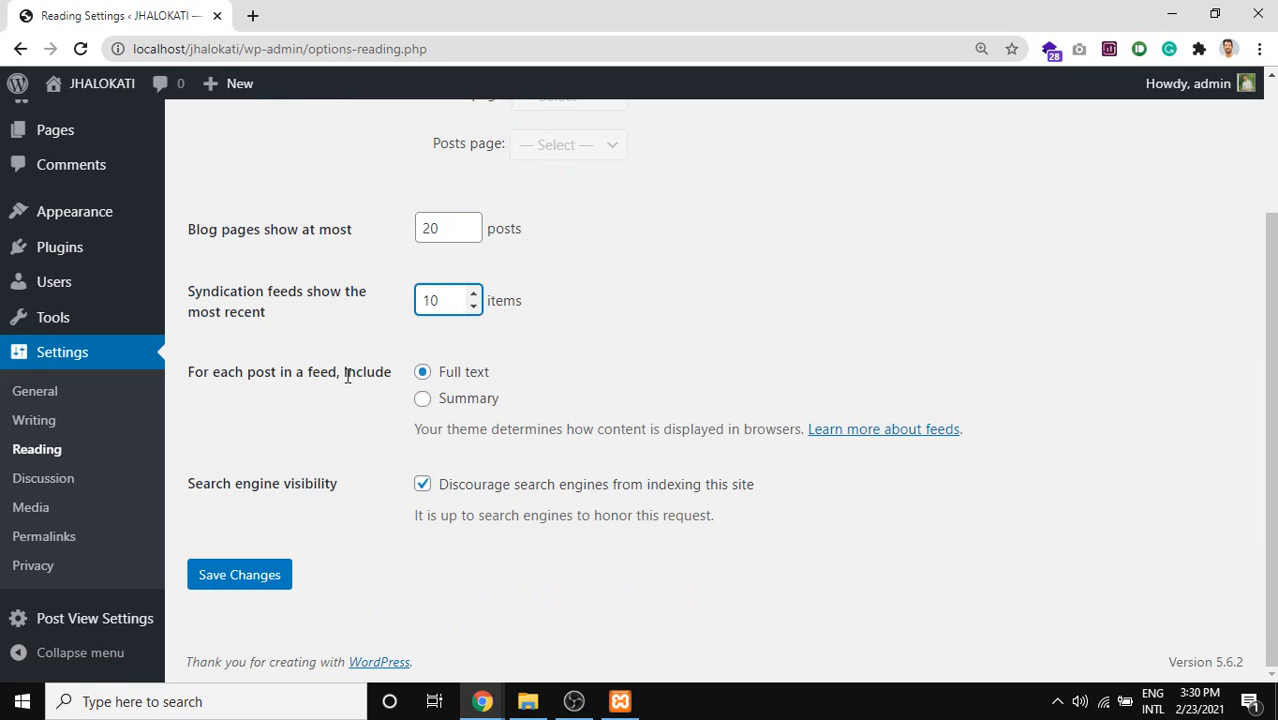
left_click(460, 412)
left_click(461, 405)
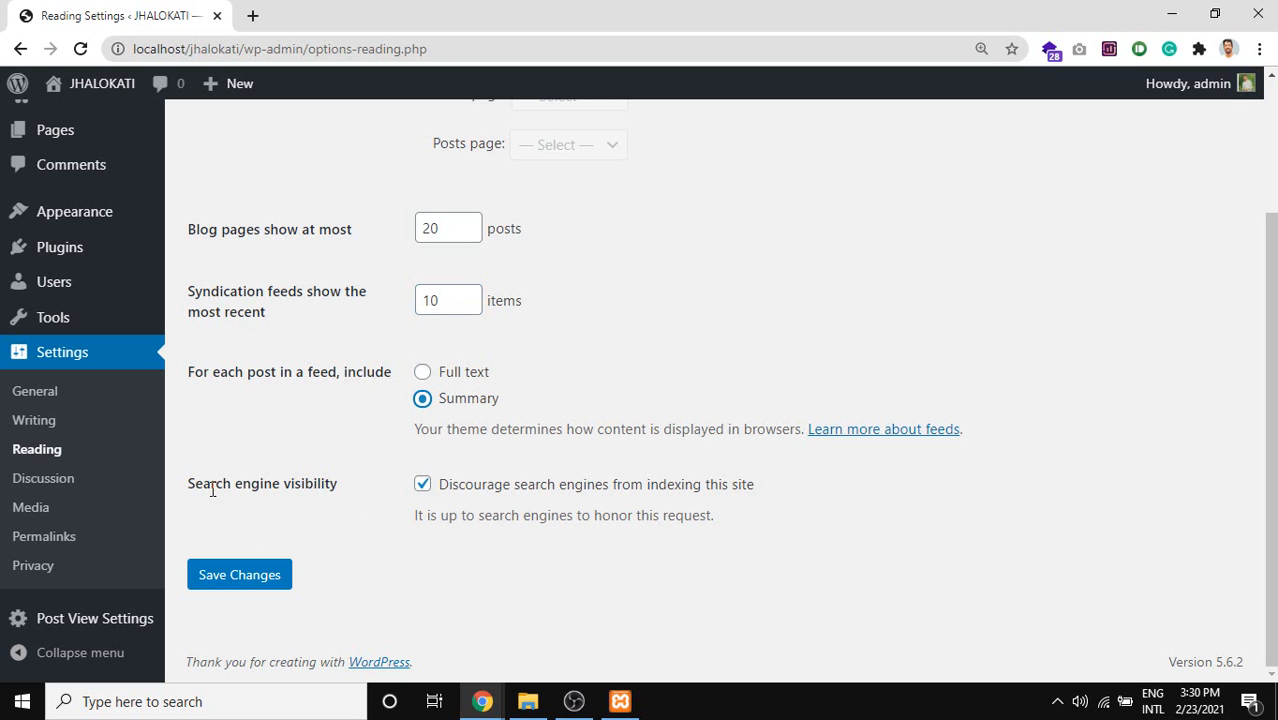
Bring the Google Meet call window to the front.
left_click_drag(190, 483, 325, 484)
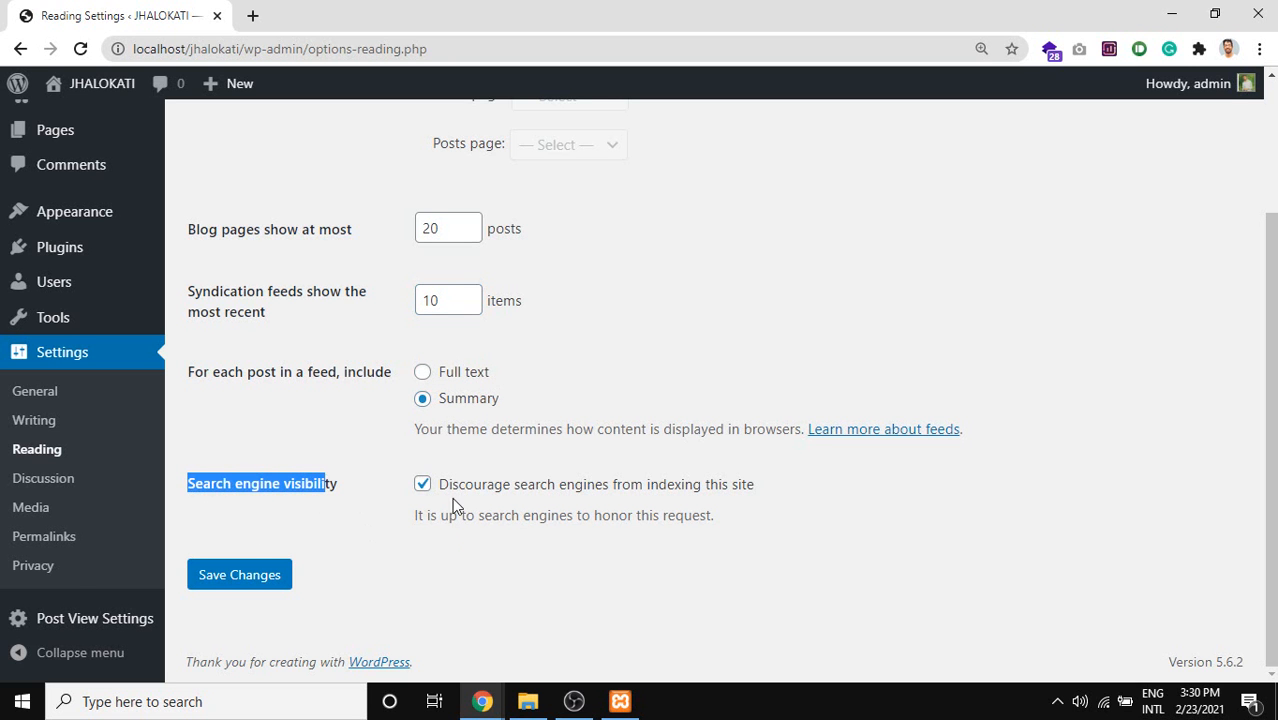
mouse_move(500, 698)
left_click(194, 607)
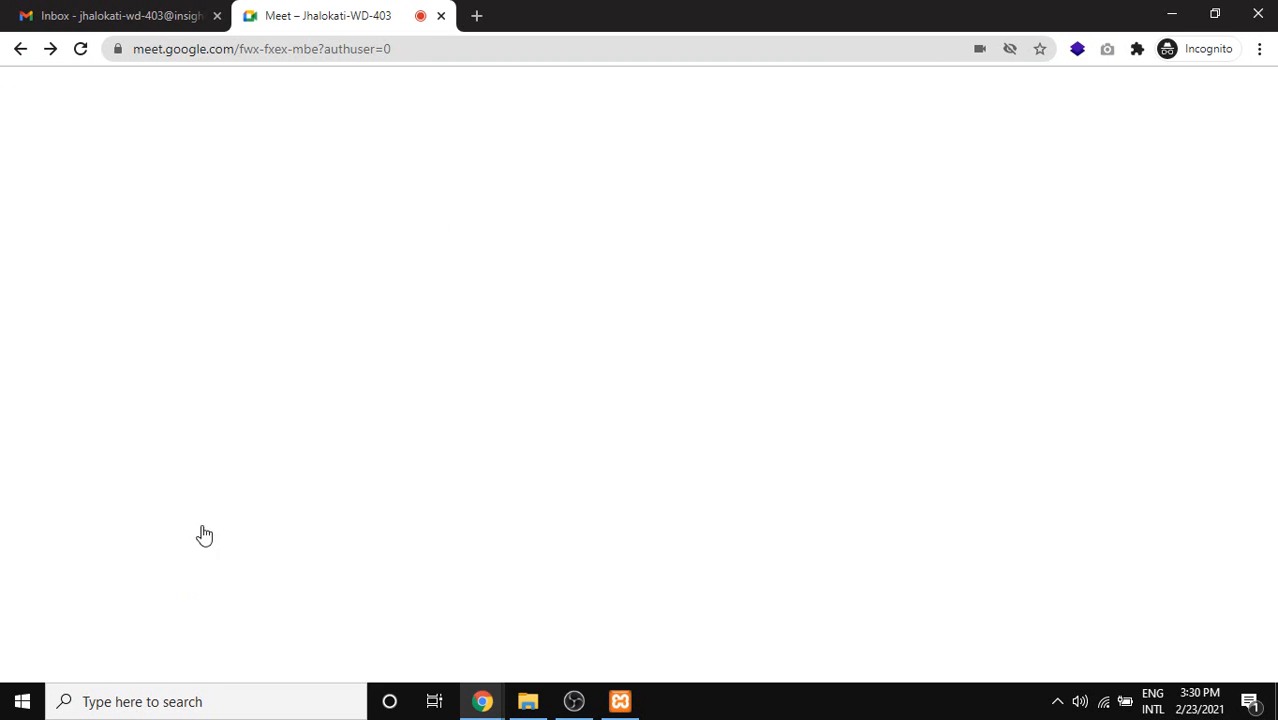
Admit the person asking to join the Meet call, then return to the Reading Settings window.
left_click(819, 179)
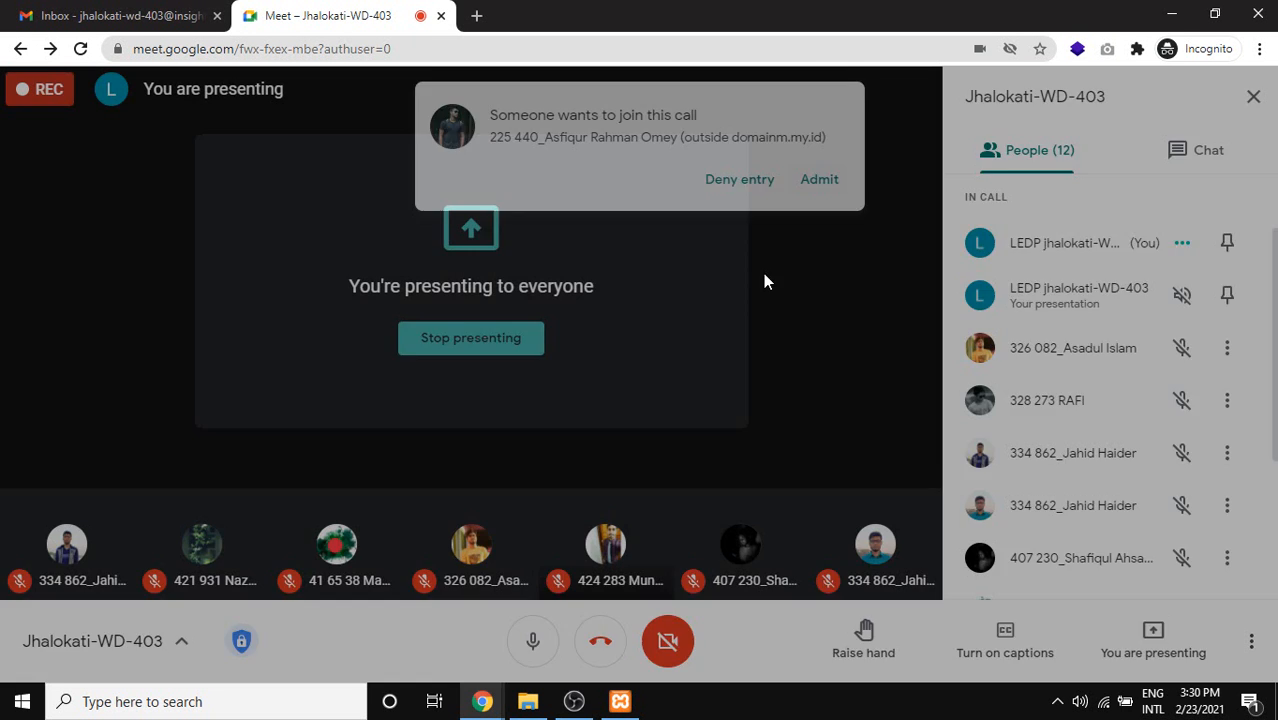
mouse_move(497, 705)
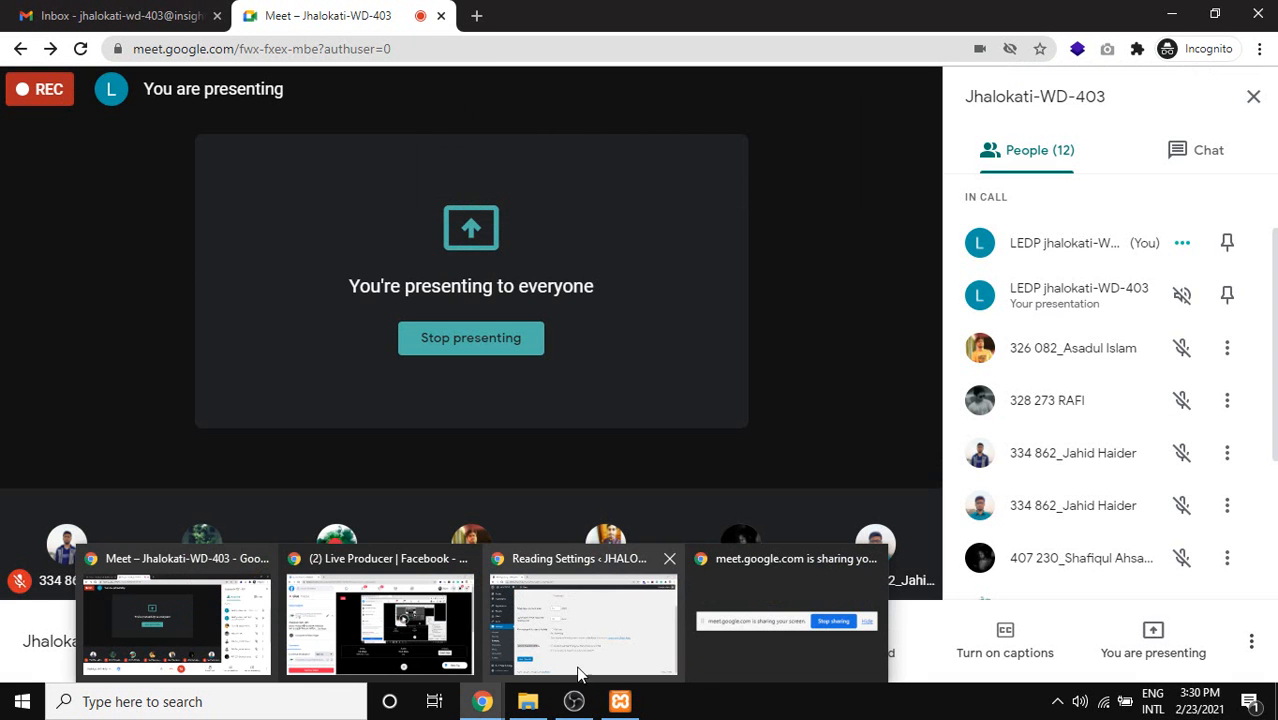
left_click(533, 634)
left_click_drag(337, 485, 226, 484)
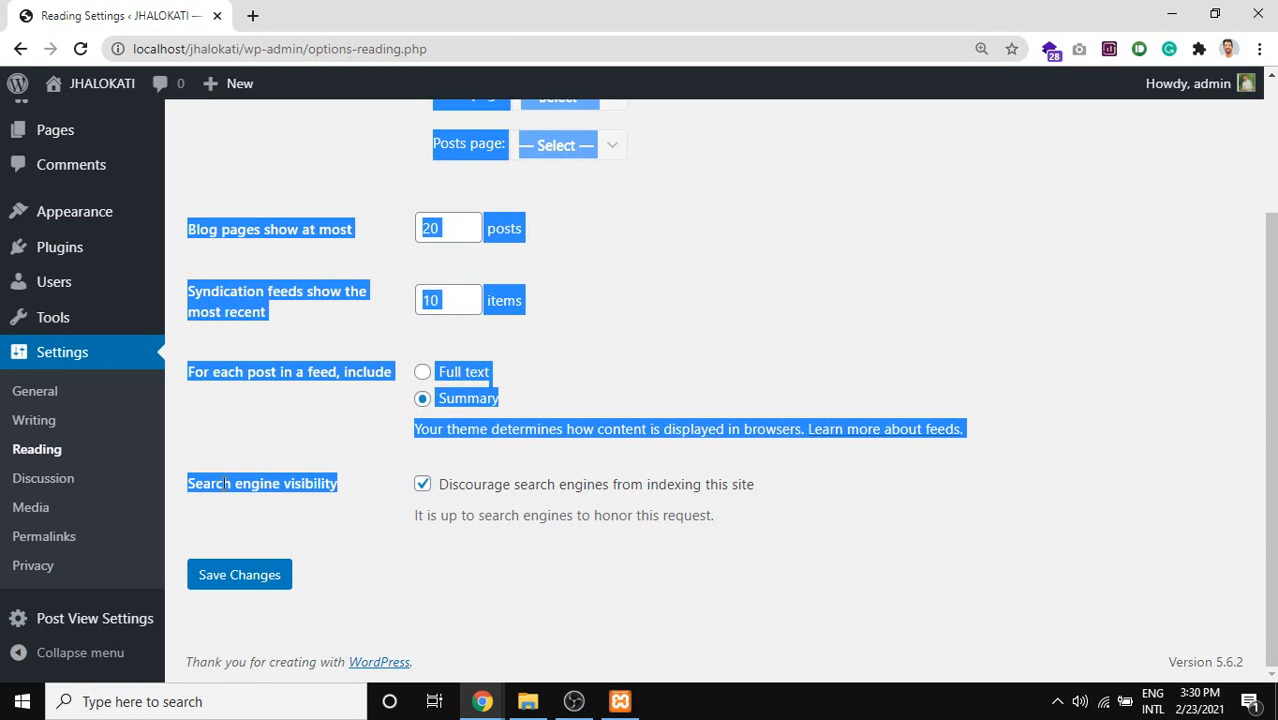
Uncheck 'Discourage search engines from indexing this site' under Search engine visibility.
double_click(310, 478)
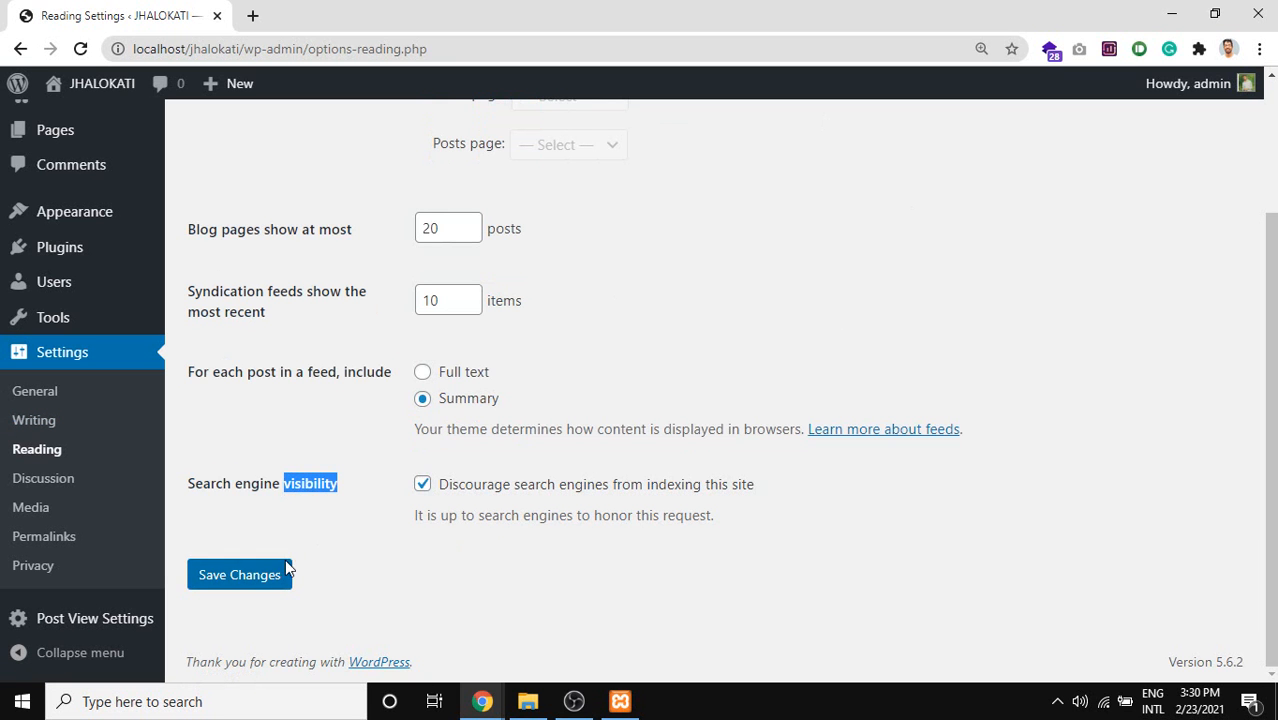
left_click(502, 487)
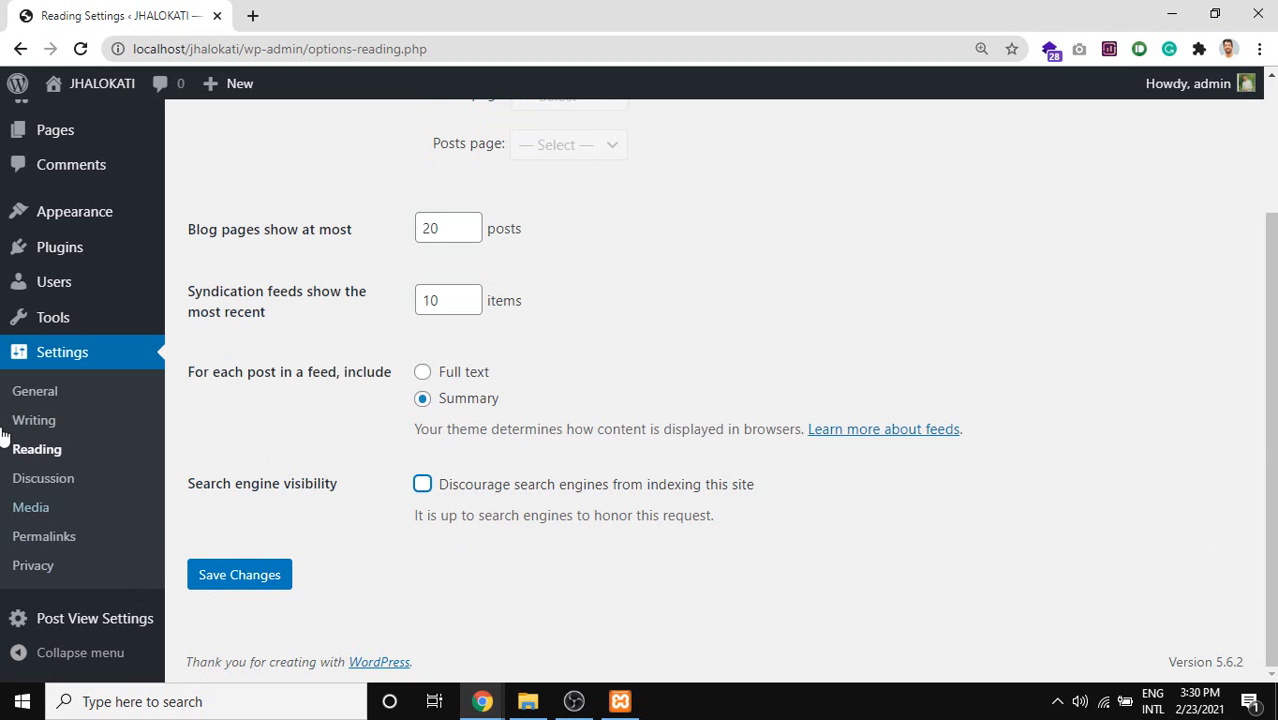
scroll(460, 447, "up", 2)
scroll(460, 447, "down", 2)
scroll(465, 567, "up", 2)
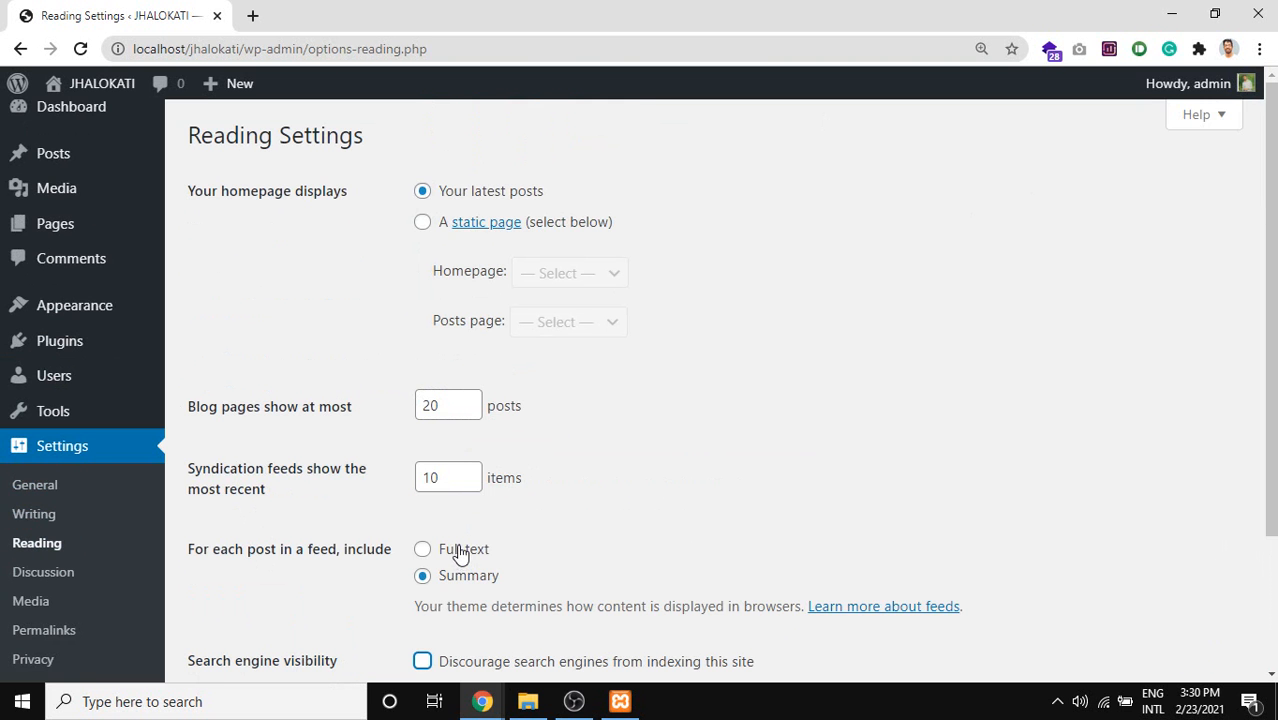
scroll(350, 447, "down", 2)
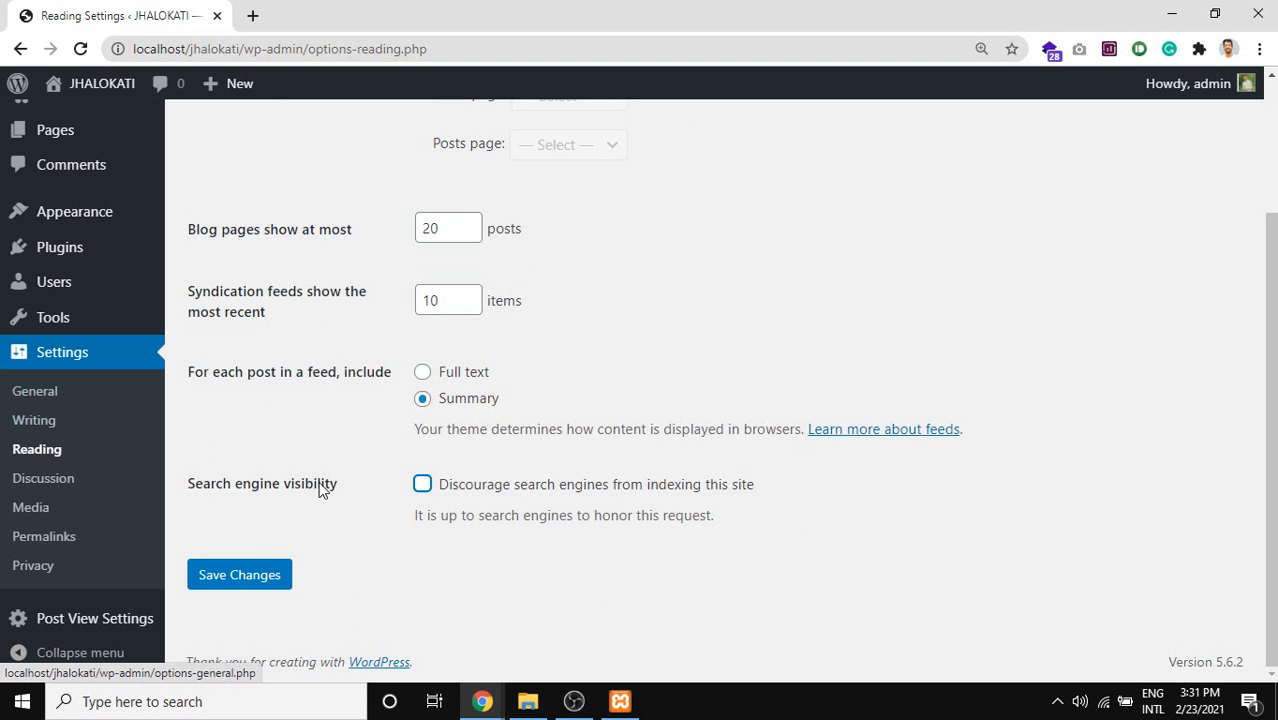
mouse_move(528, 700)
scroll(445, 420, "up", 2)
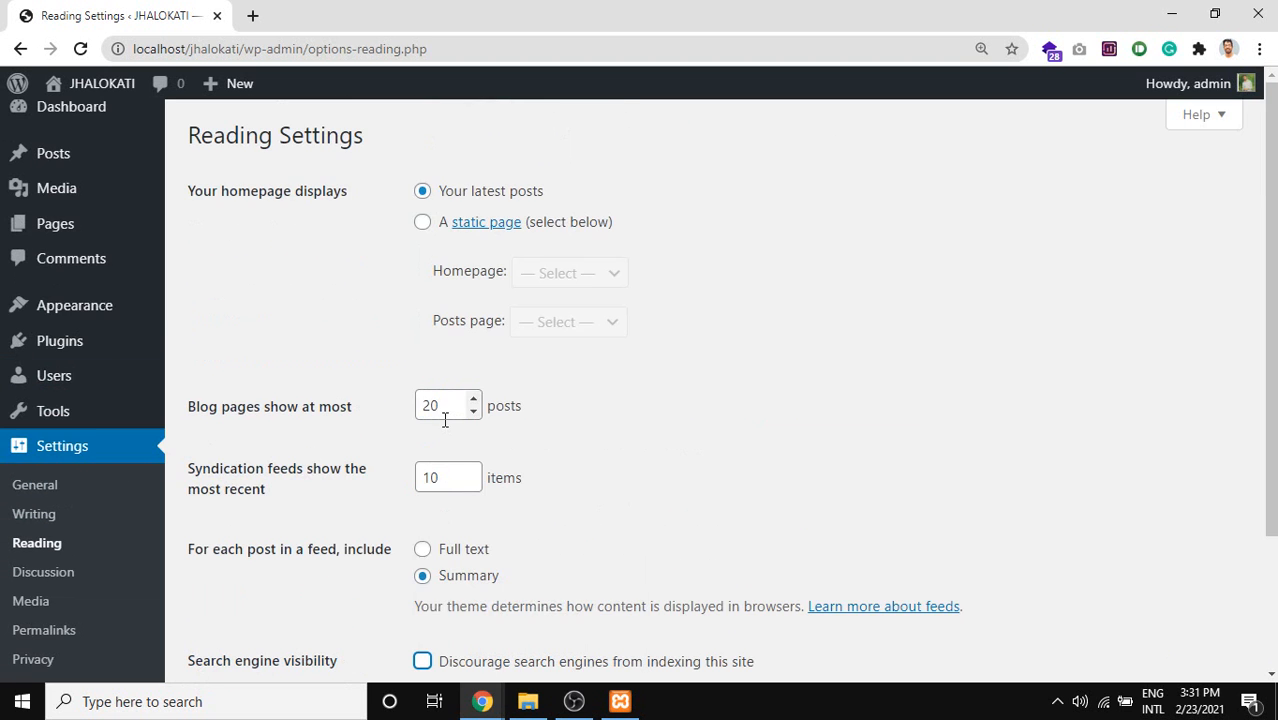
scroll(434, 451, "down", 2)
scroll(322, 380, "up", 2)
scroll(389, 200, "down", 2)
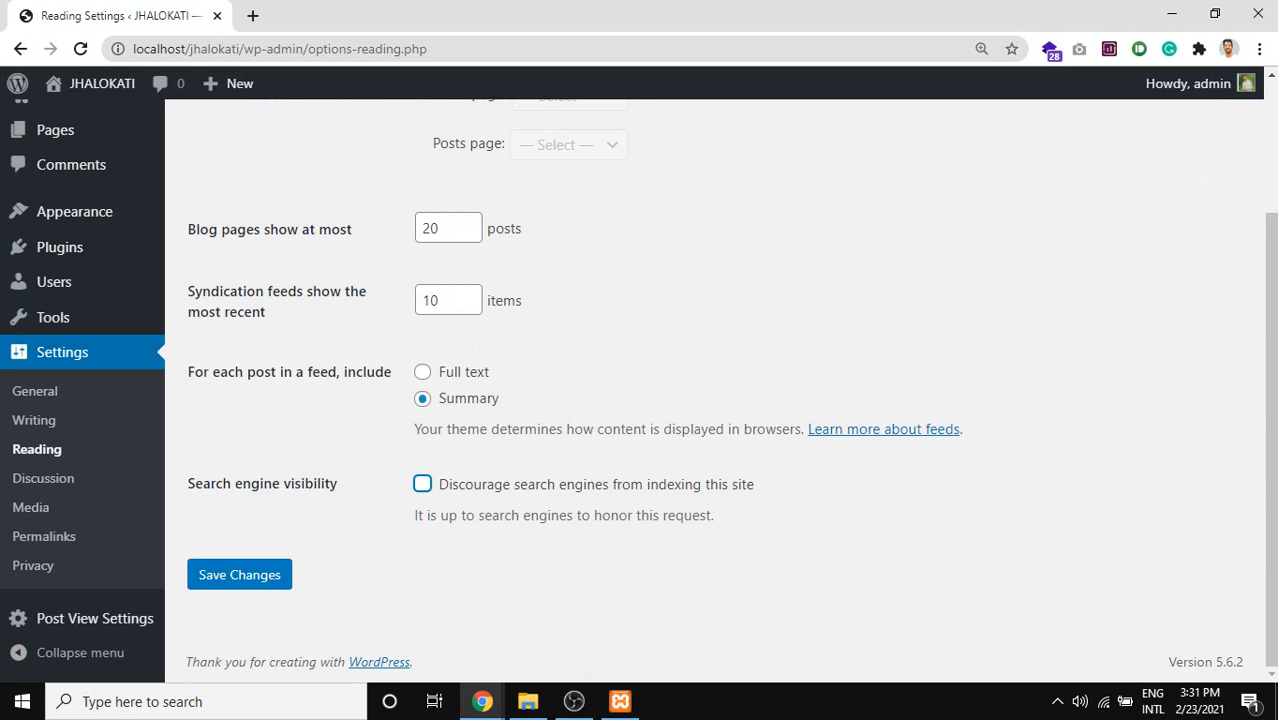
scroll(440, 243, "up", 2)
scroll(769, 355, "down", 2)
Open Settings > Discussion and scroll through its comment options.
left_click(40, 484)
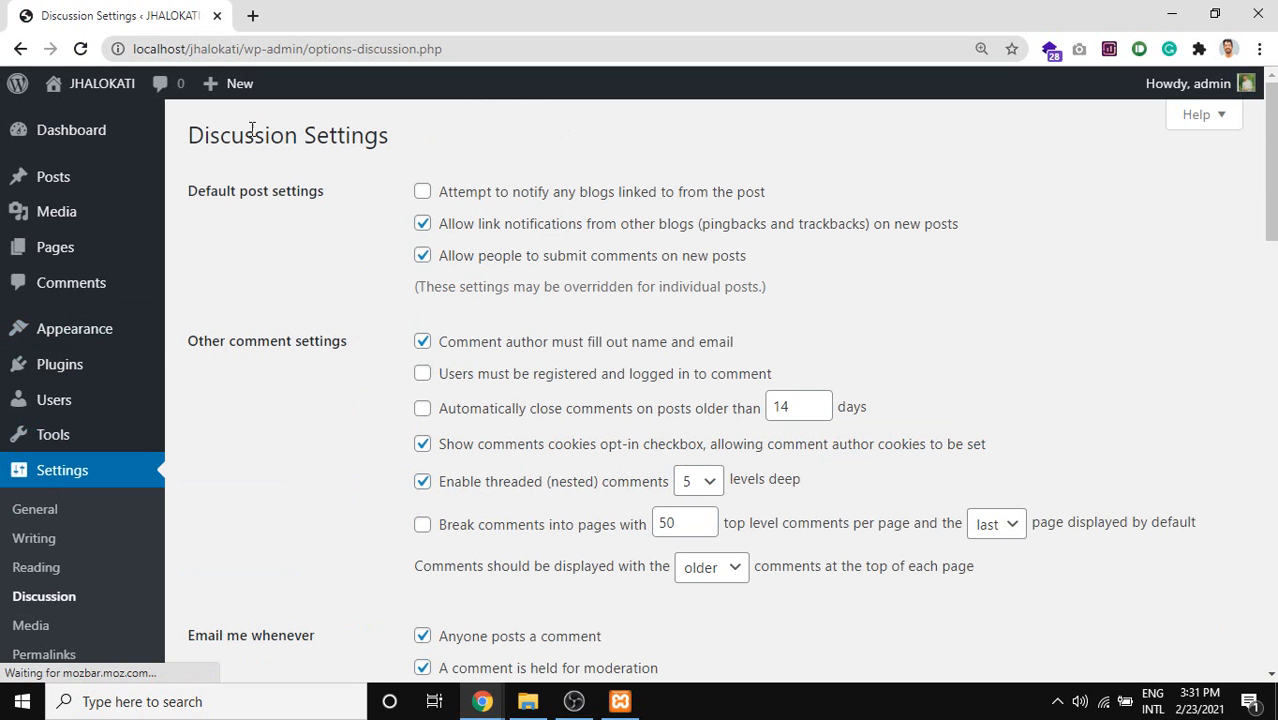
scroll(563, 356, "down", 3)
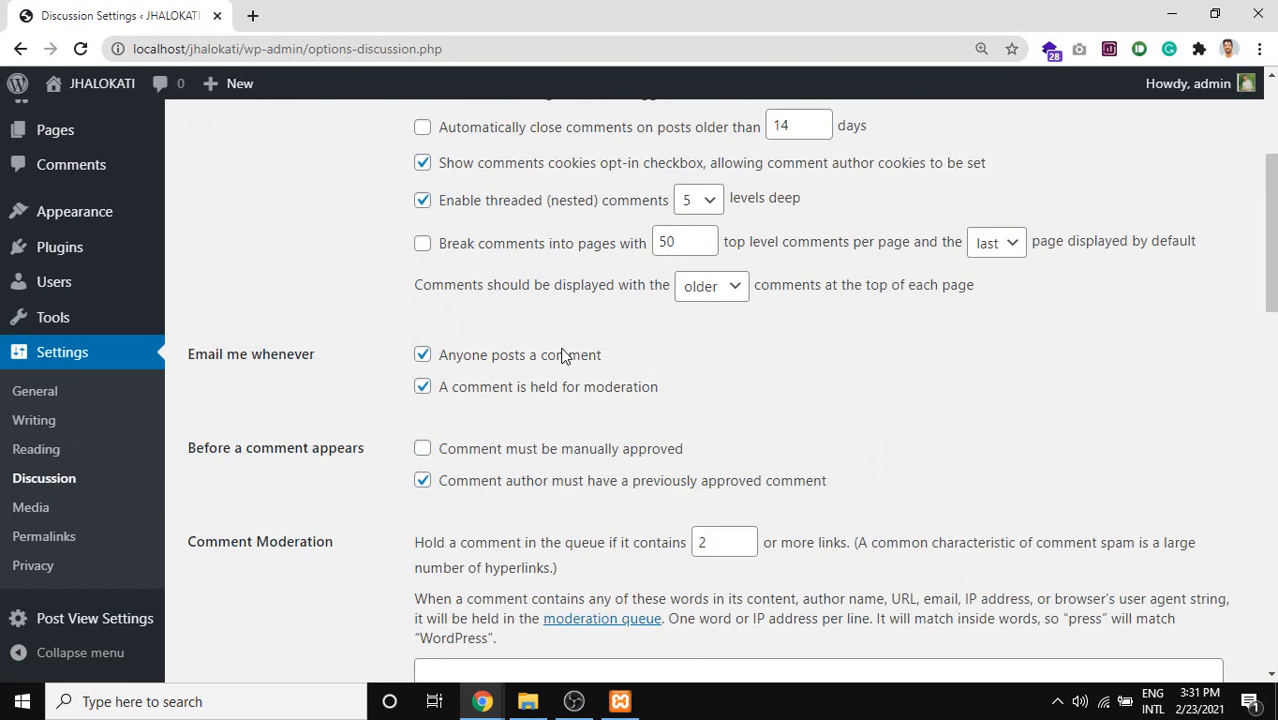
scroll(563, 356, "down", 10)
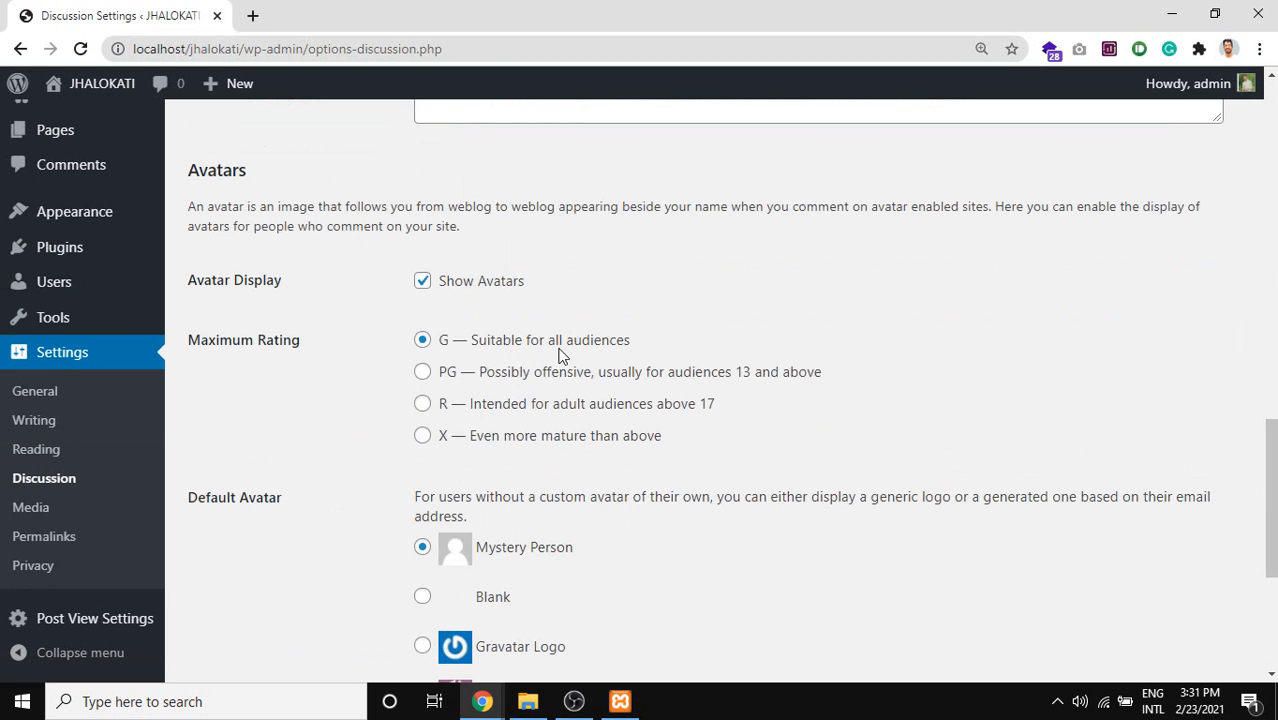
scroll(980, 527, "down", 4)
scroll(980, 570, "up", 9)
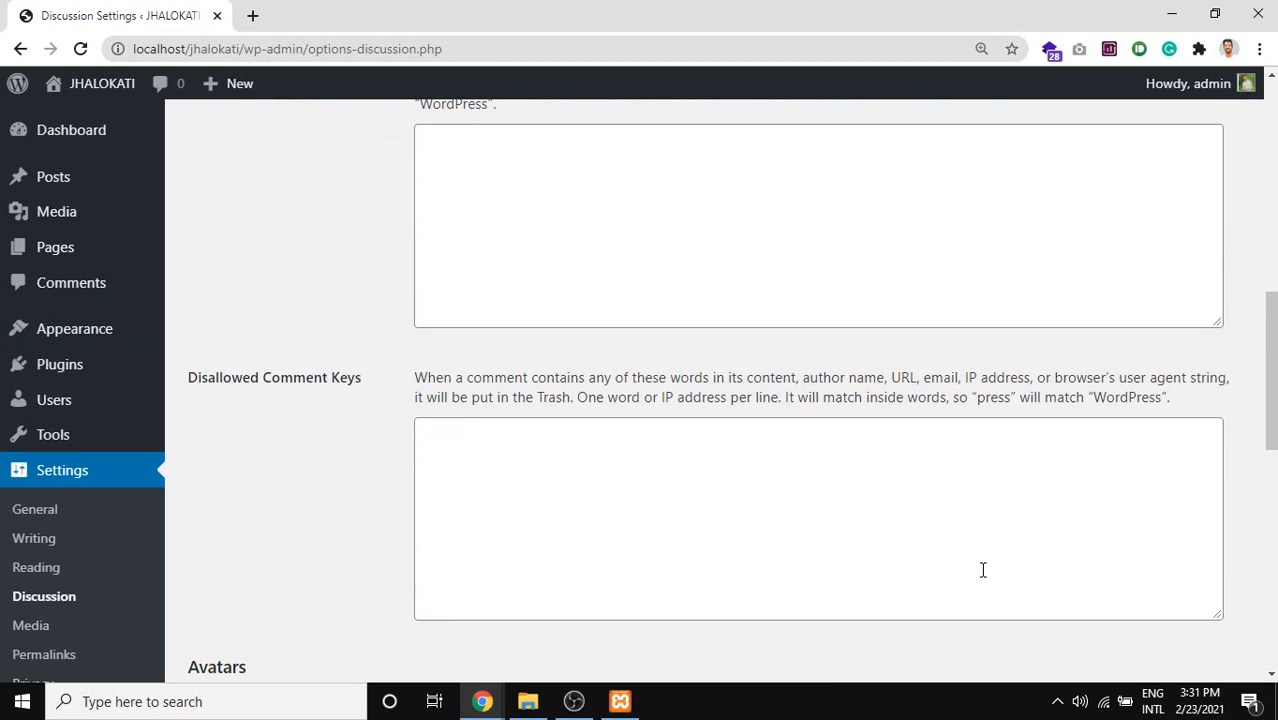
scroll(983, 570, "up", 2)
scroll(911, 540, "up", 7)
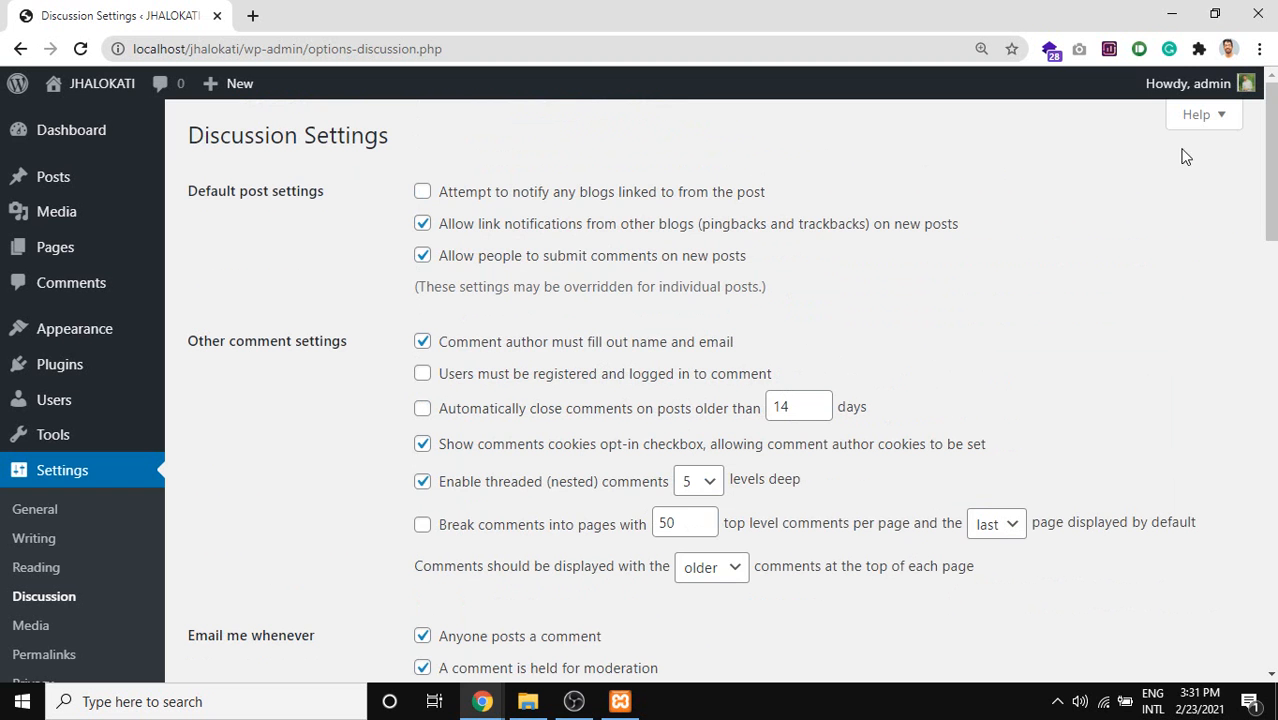
key("Print")
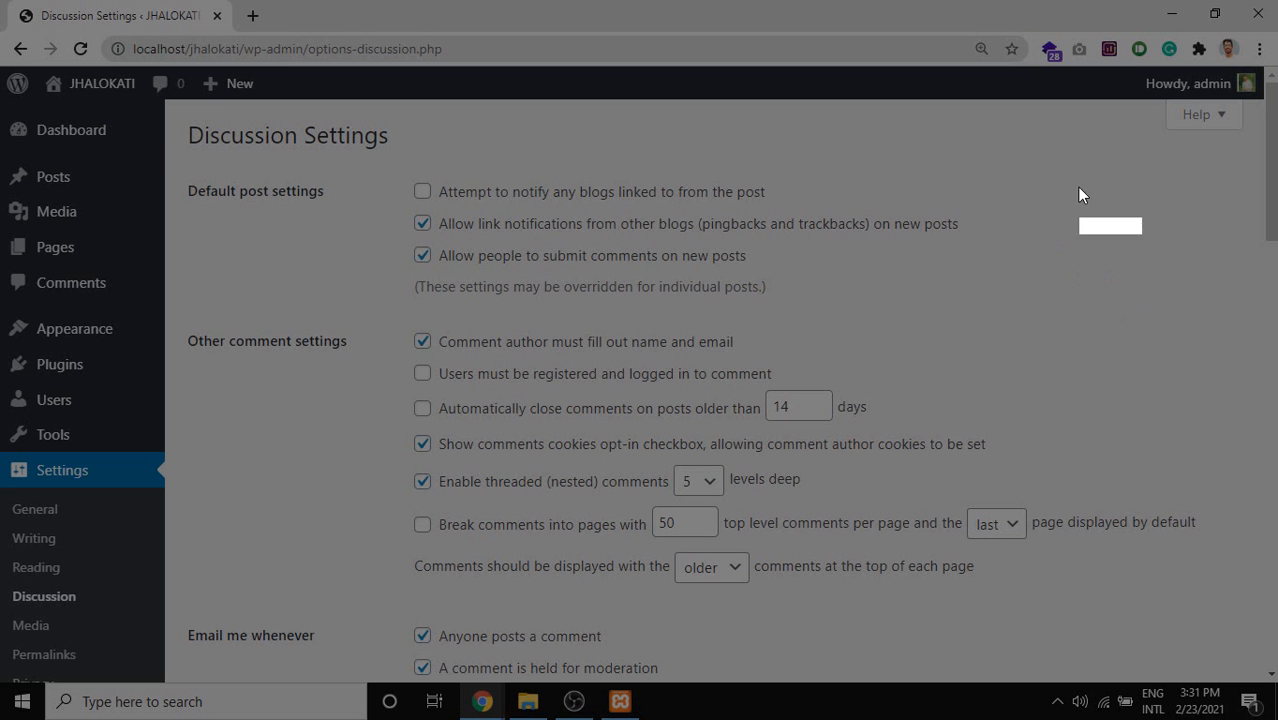
Capture the Discussion Settings header and mark Default post settings and the notify-linked-blogs option in red.
left_click_drag(180, 115, 1143, 332)
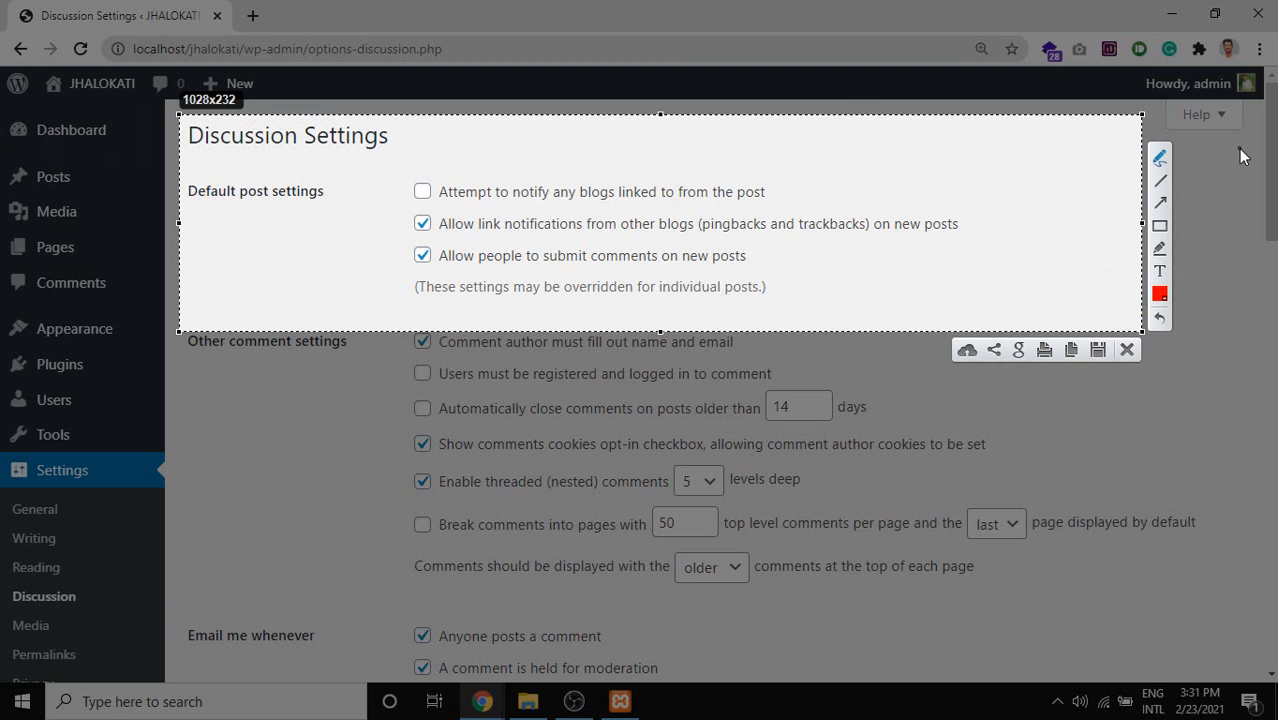
left_click_drag(202, 208, 278, 209)
left_click_drag(447, 202, 566, 204)
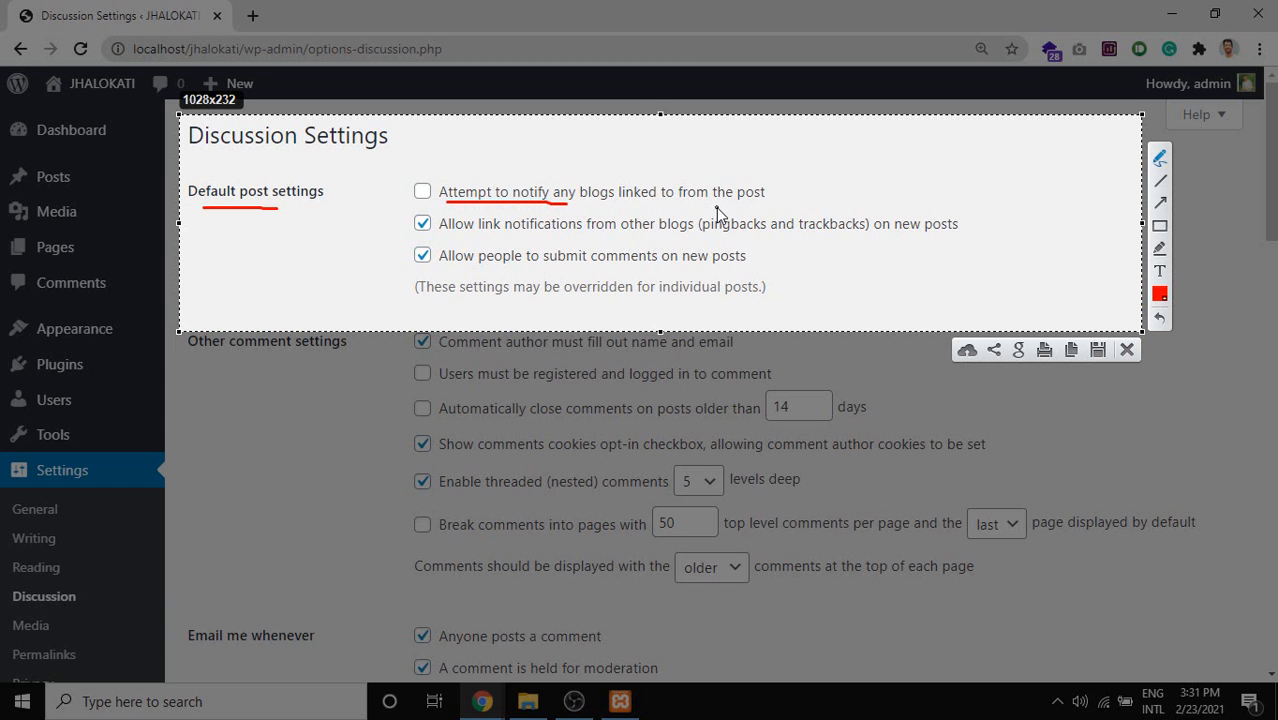
left_click_drag(553, 205, 579, 204)
mouse_move(570, 207)
left_mouse_down()
mouse_move(776, 206)
mouse_move(780, 185)
mouse_move(557, 161)
mouse_move(402, 163)
mouse_move(388, 204)
mouse_move(468, 210)
left_mouse_up()
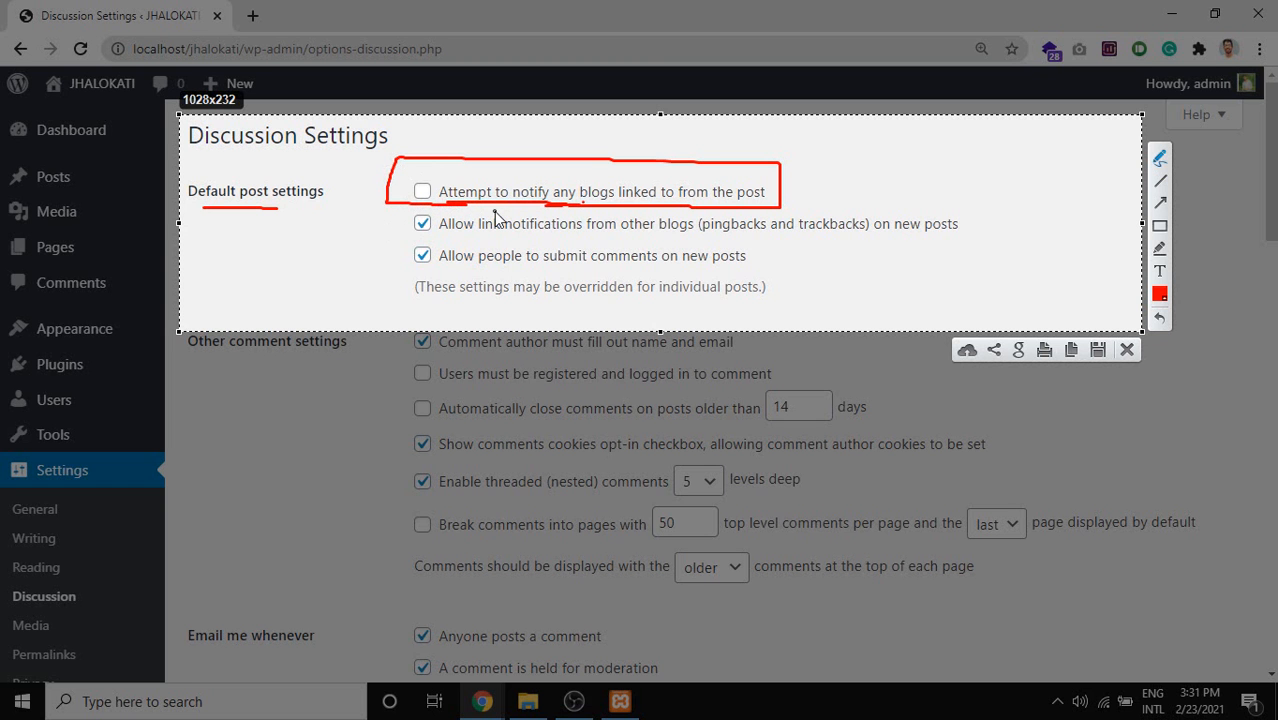
Draw red pen marks around the notify-blogs, pingbacks and submit-comments options and the Default post settings label.
left_click_drag(471, 206, 490, 204)
left_click_drag(399, 167, 401, 188)
mouse_move(986, 238)
left_mouse_down()
mouse_move(378, 236)
mouse_move(396, 200)
left_mouse_up()
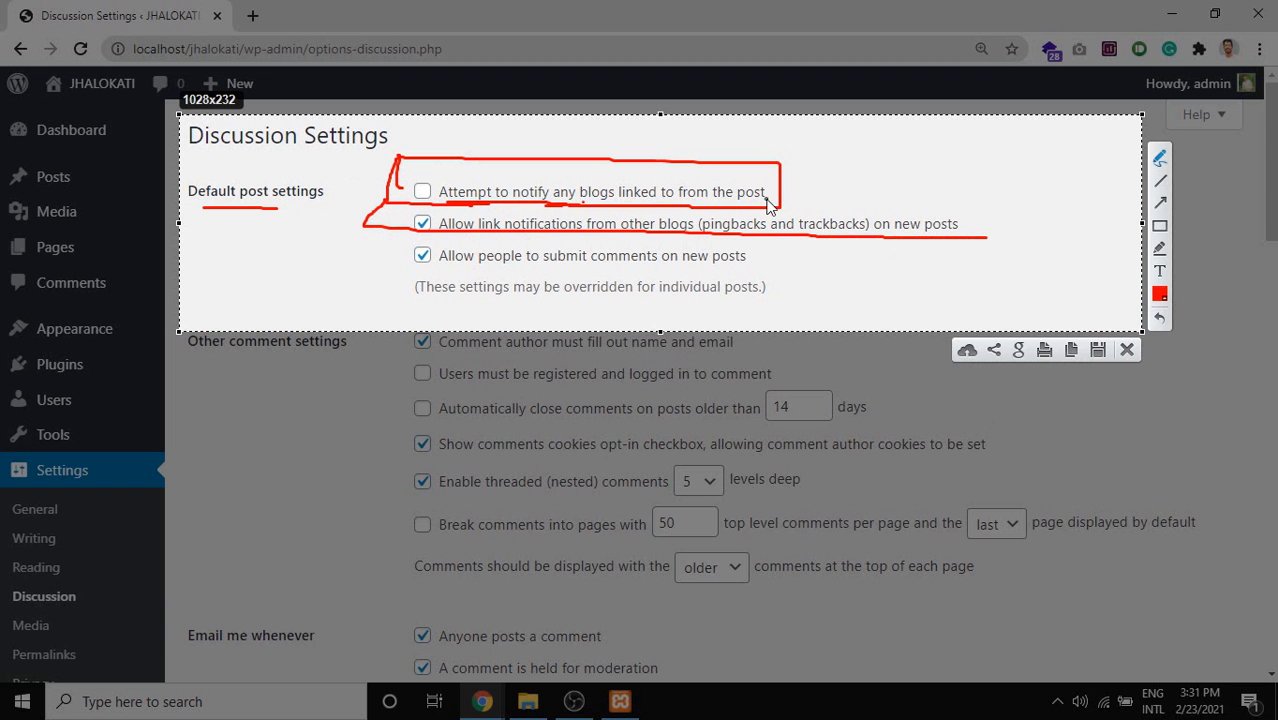
mouse_move(795, 199)
left_mouse_down()
mouse_move(967, 200)
mouse_move(1008, 241)
left_mouse_up()
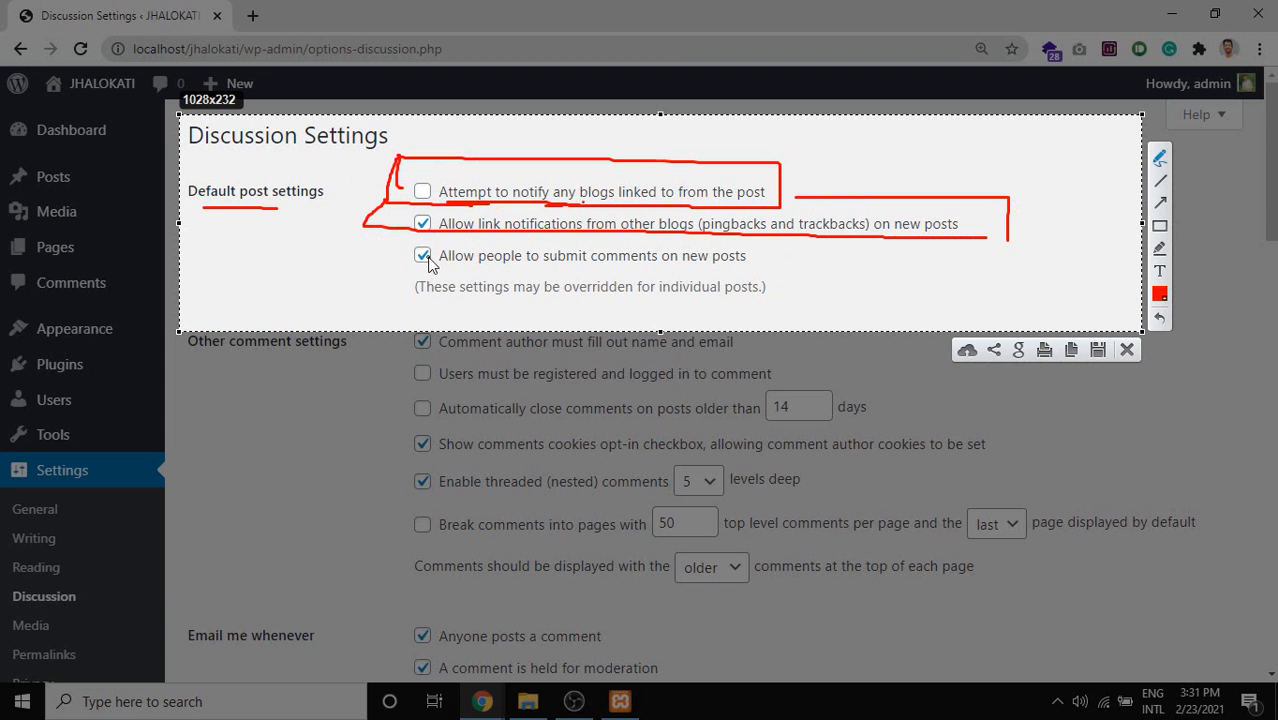
mouse_move(379, 267)
left_mouse_down()
mouse_move(451, 257)
mouse_move(424, 267)
left_mouse_up()
mouse_move(173, 201)
left_mouse_down()
mouse_move(320, 206)
mouse_move(339, 195)
mouse_move(258, 168)
left_mouse_up()
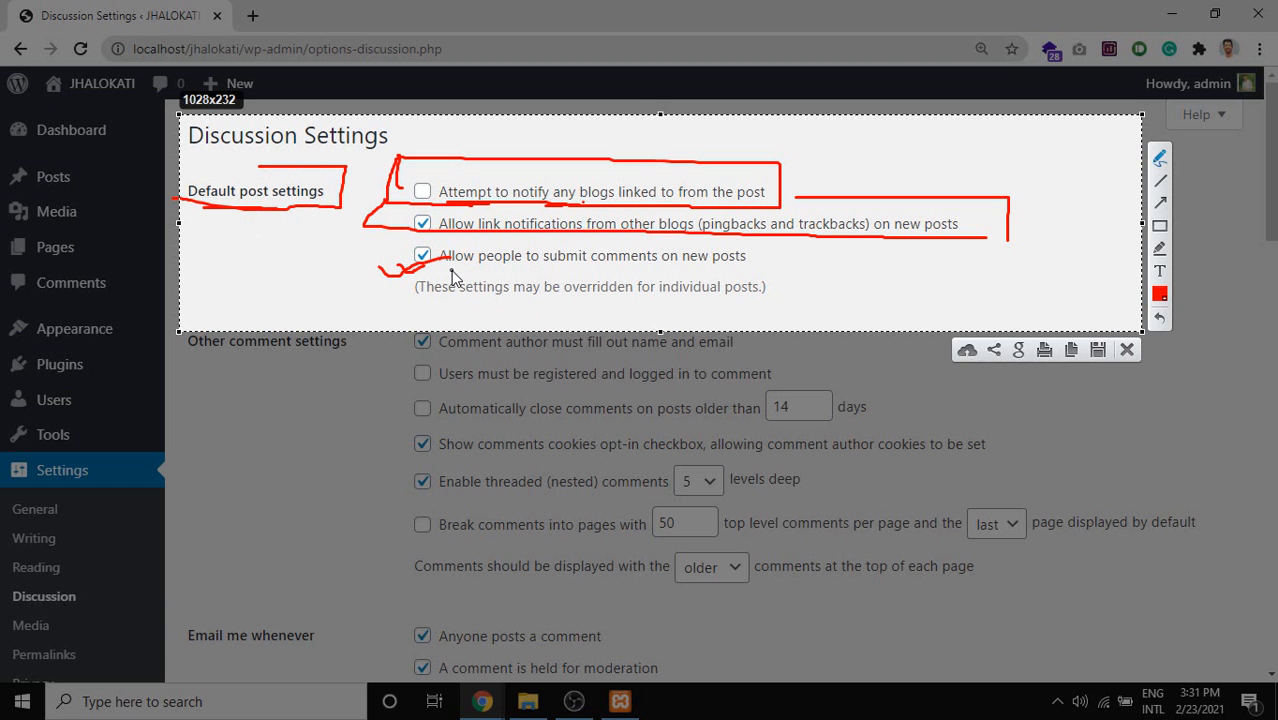
mouse_move(453, 275)
left_mouse_down()
mouse_move(600, 292)
mouse_move(766, 288)
mouse_move(767, 254)
left_mouse_up()
left_click_drag(379, 296, 372, 302)
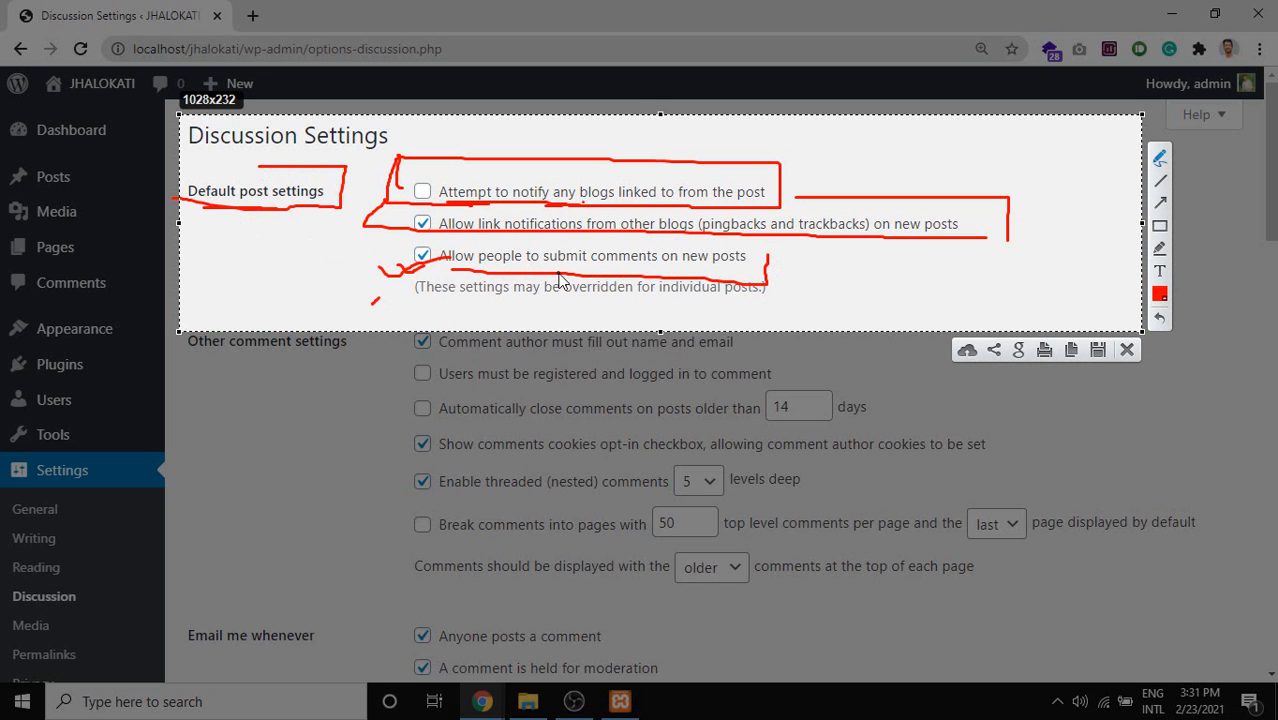
mouse_move(764, 263)
left_mouse_down()
mouse_move(757, 246)
mouse_move(379, 262)
mouse_move(402, 316)
mouse_move(798, 316)
mouse_move(787, 243)
mouse_move(368, 259)
left_mouse_up()
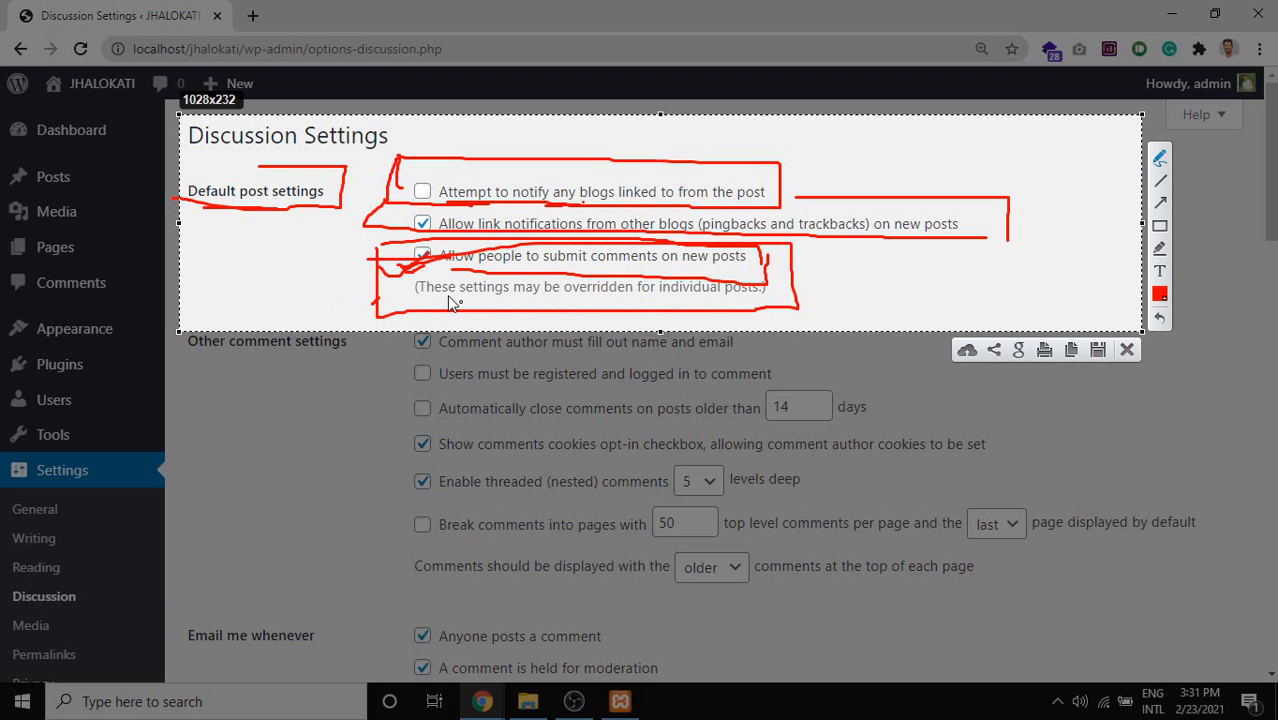
Undo the red strokes, leaving only the underline beneath Default post settings.
key("ctrl+z")
key("ctrl+z")
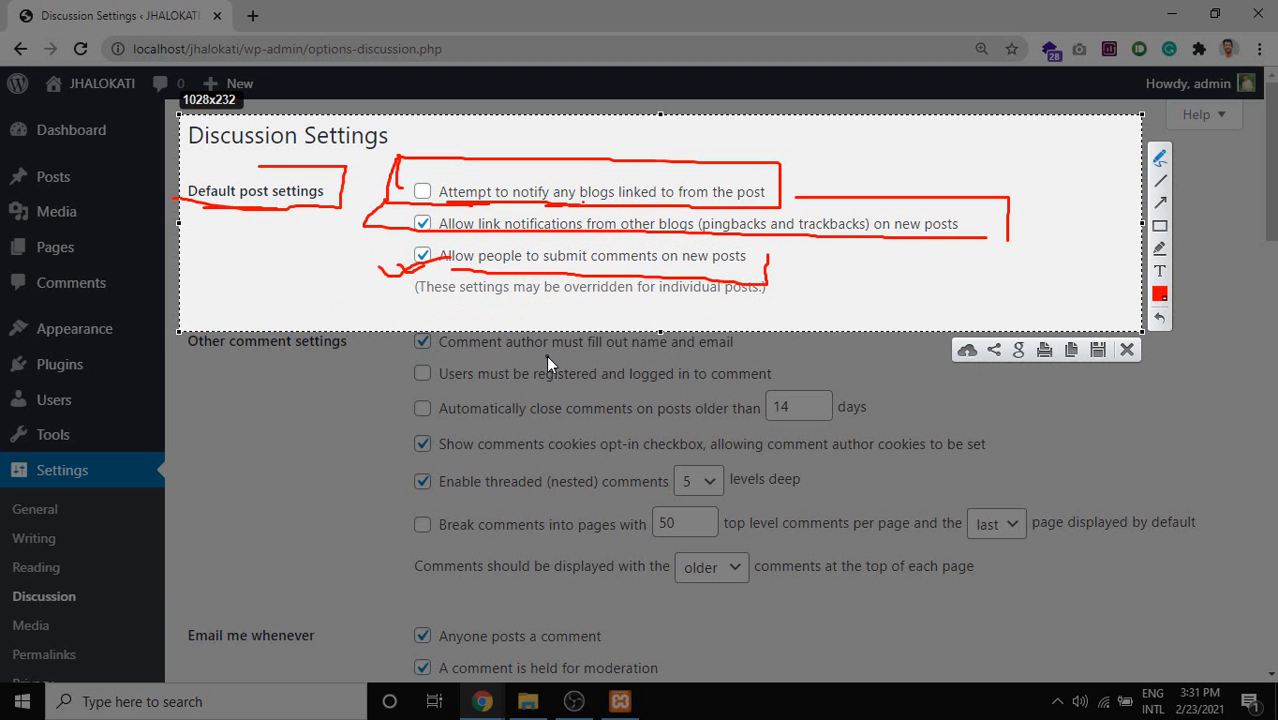
key("ctrl+z")
key("ctrl+z")
key("ctrl+z")
key("ctrl+z")
key("ctrl+z")
key("ctrl+z")
key("ctrl+z")
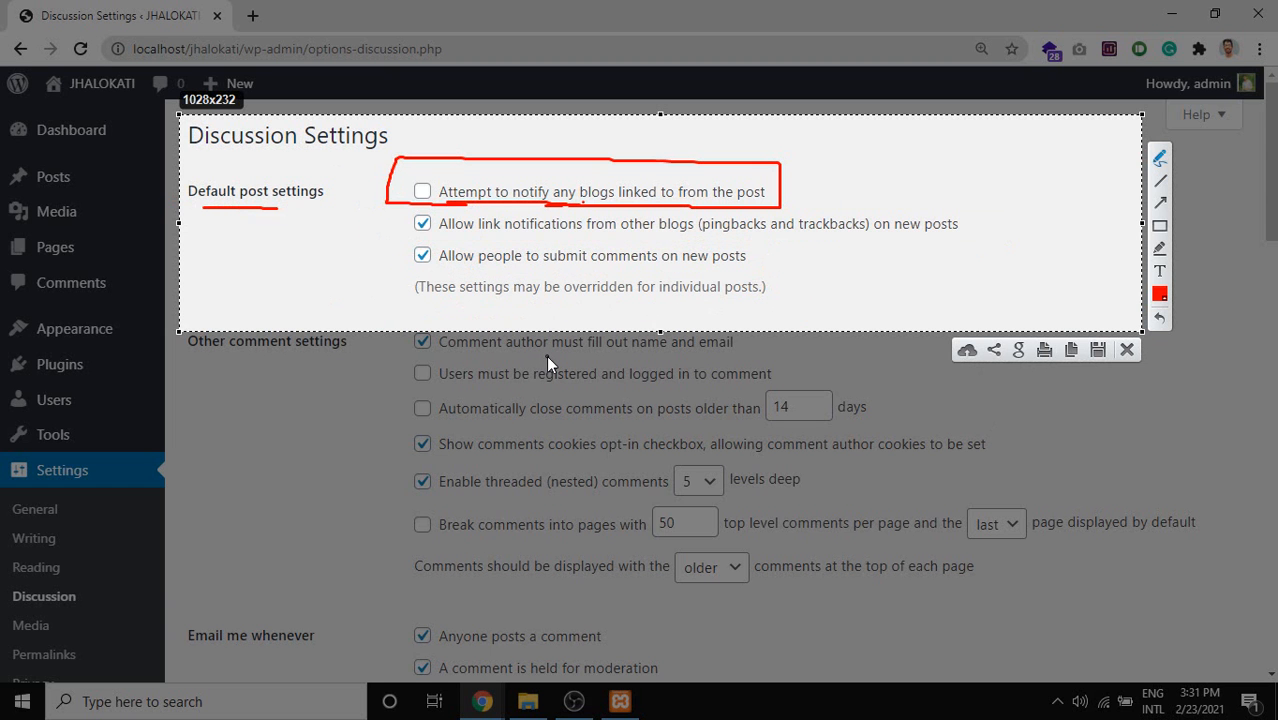
key("ctrl+z")
key("ctrl+z")
key("ctrl+z")
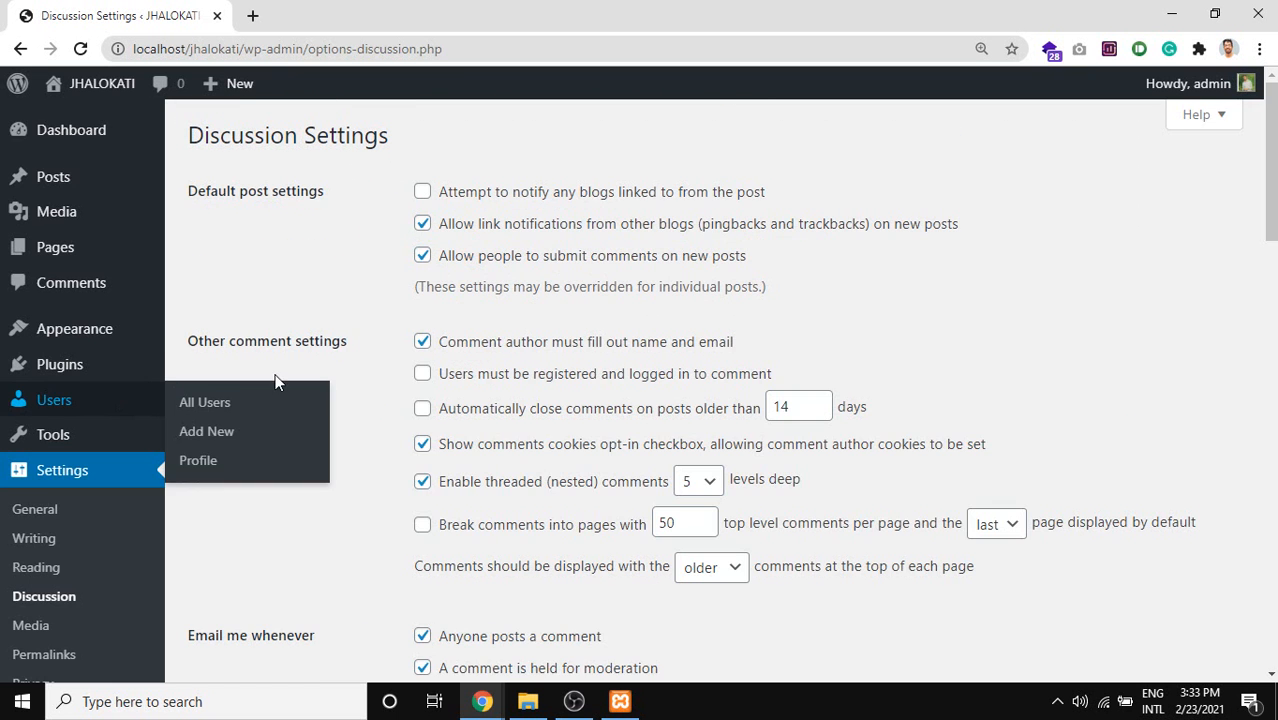
Capture the Other comment settings area and mark the name and email option in red.
scroll(272, 365, "down", 2)
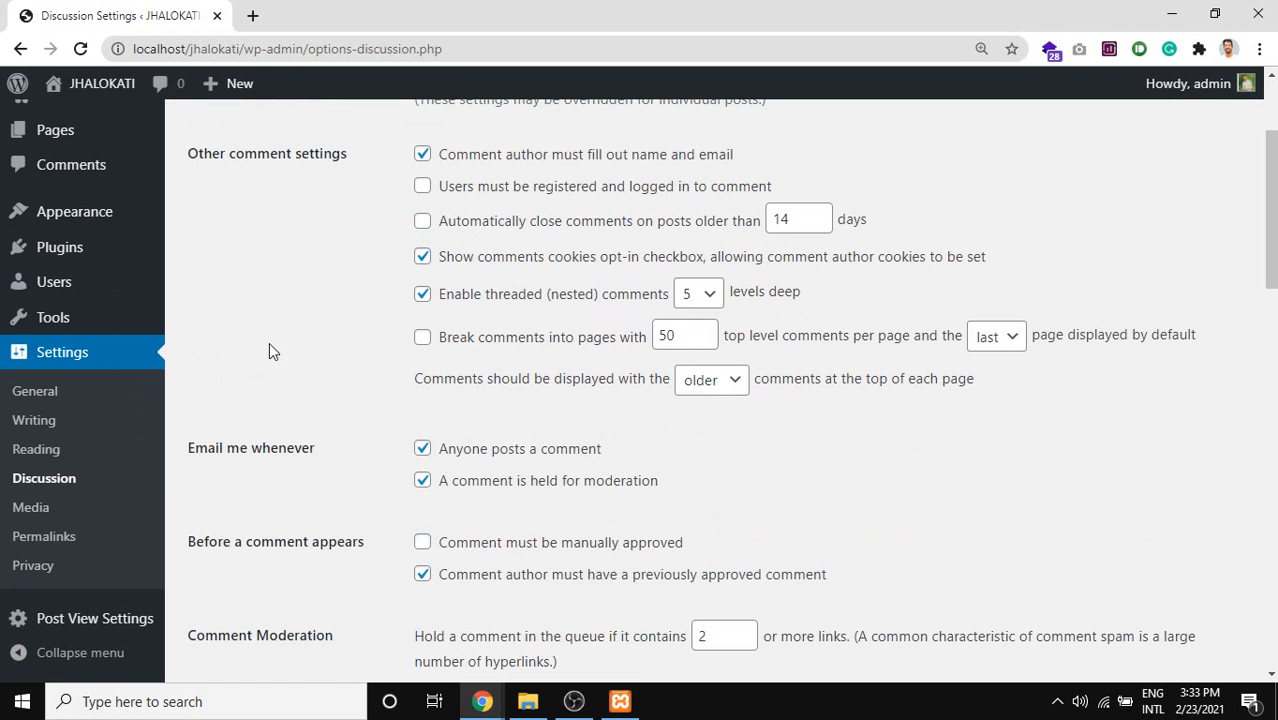
key("Print")
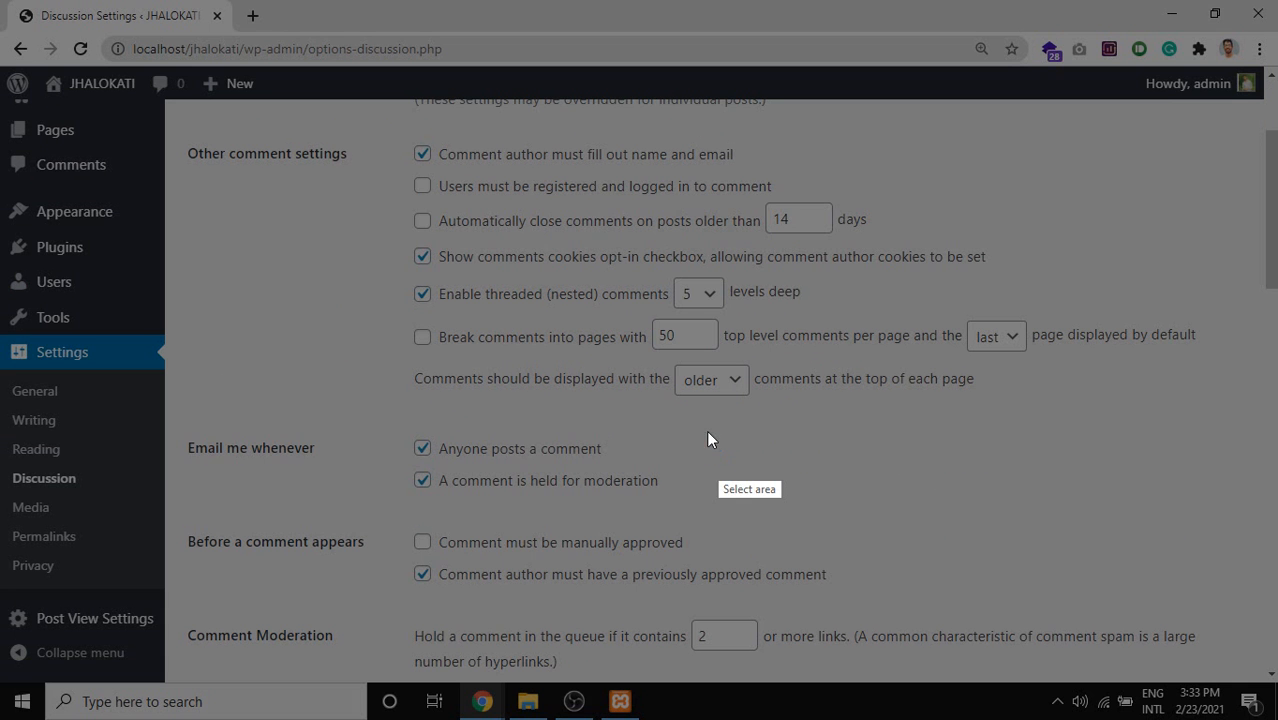
mouse_move(376, 129)
left_mouse_down()
mouse_move(431, 251)
mouse_move(984, 412)
mouse_move(1277, 440)
left_mouse_up()
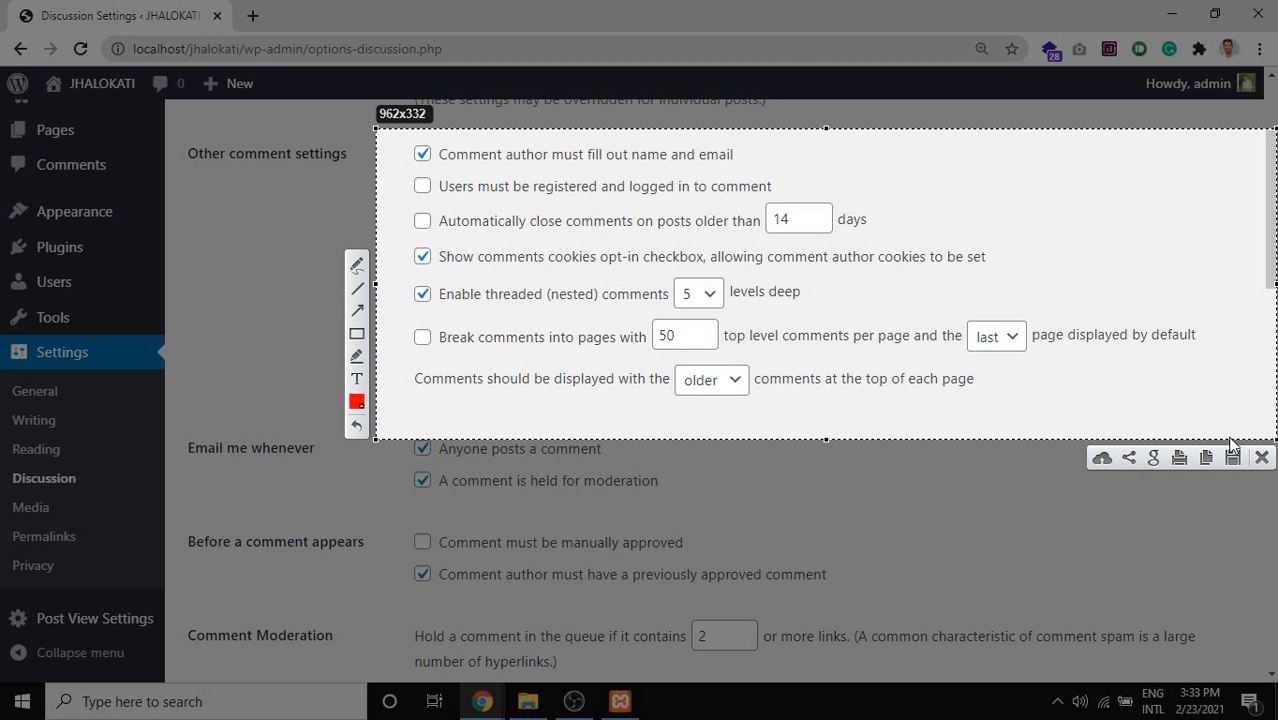
left_click(354, 266)
left_click_drag(743, 157, 774, 150)
Discard the capture and untick 'Comment author must fill out name and email'.
key("Escape")
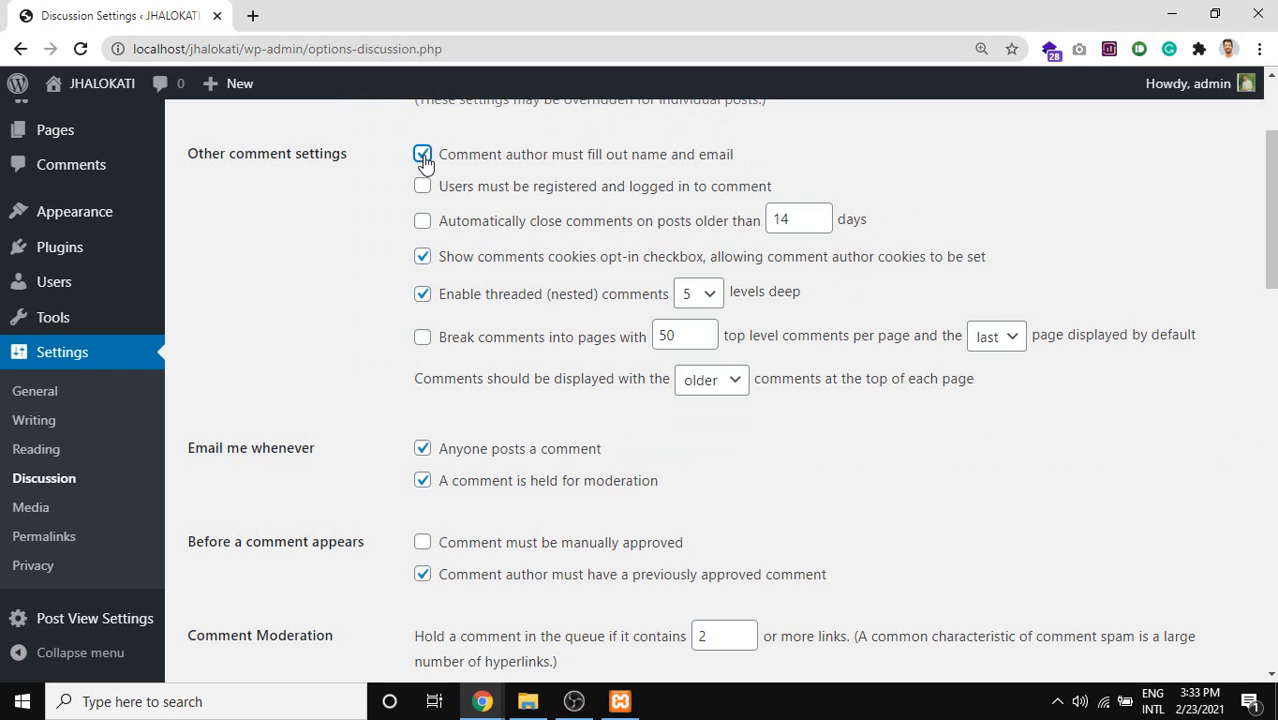
left_click(422, 155)
key("Print")
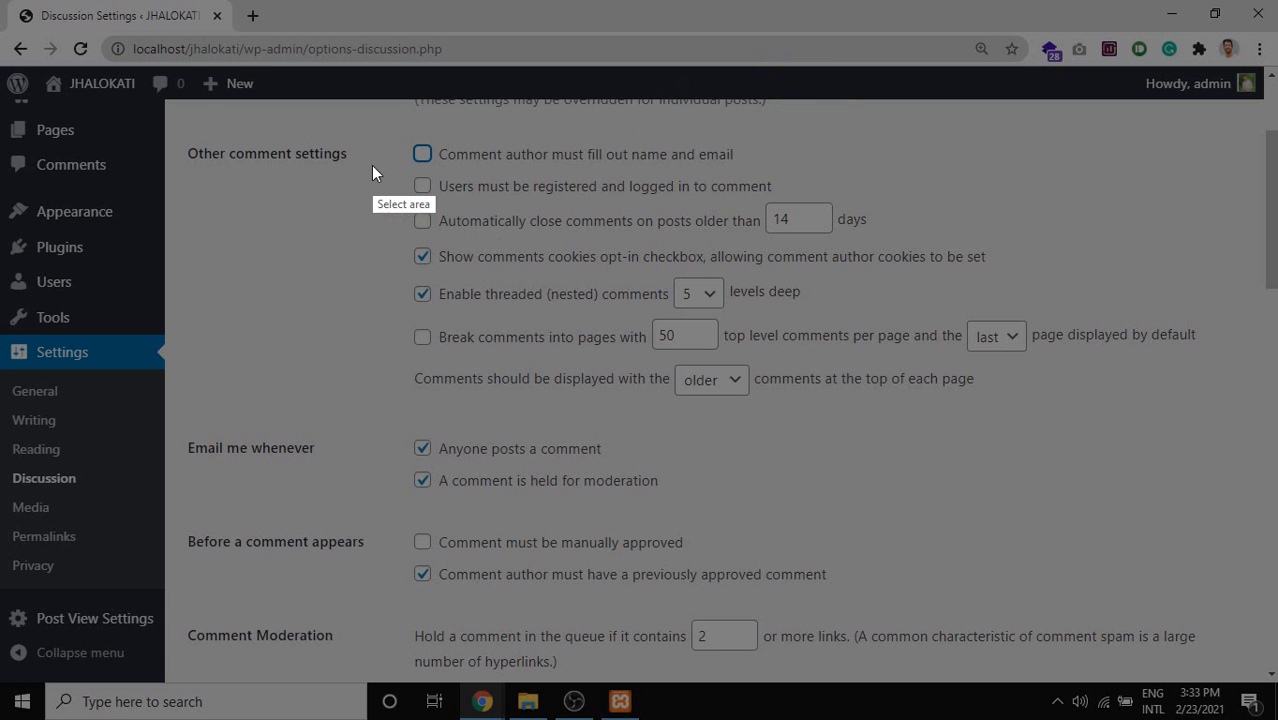
Capture Other comment settings and mark the registered-users requirement and 14-day auto-close in red.
left_click_drag(373, 121, 1239, 438)
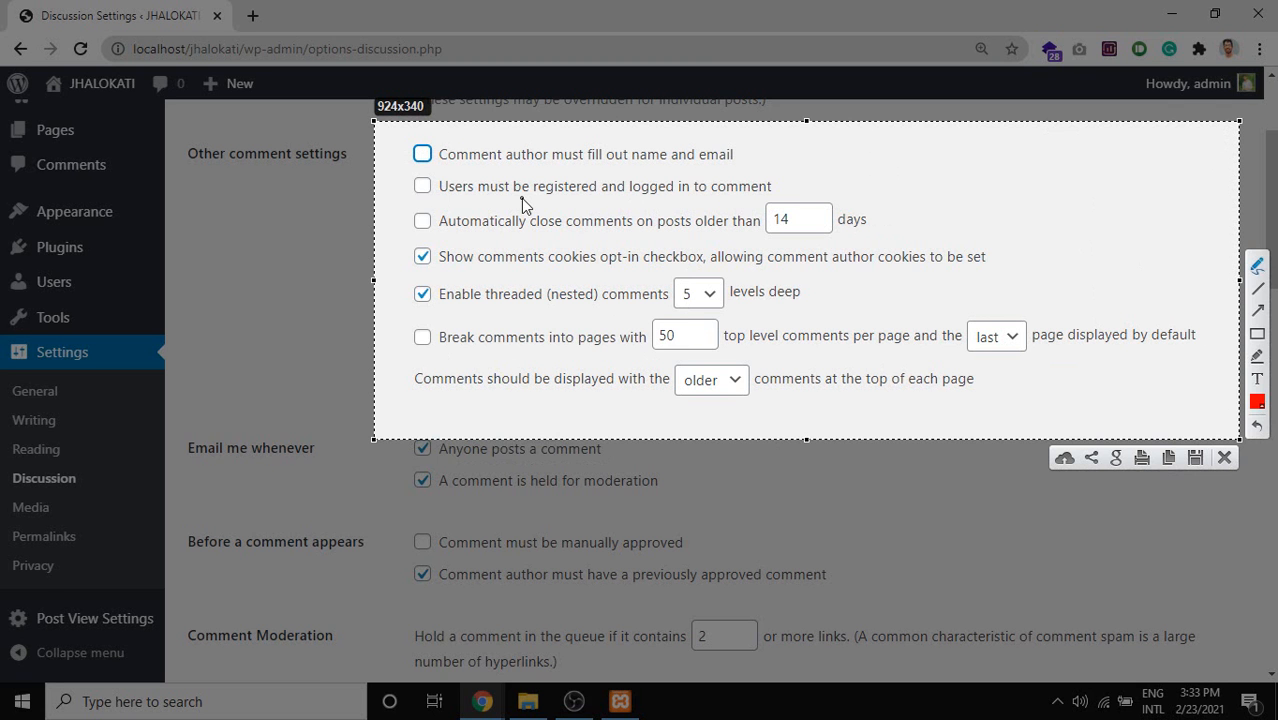
mouse_move(533, 200)
left_mouse_down()
mouse_move(778, 203)
mouse_move(783, 172)
left_mouse_up()
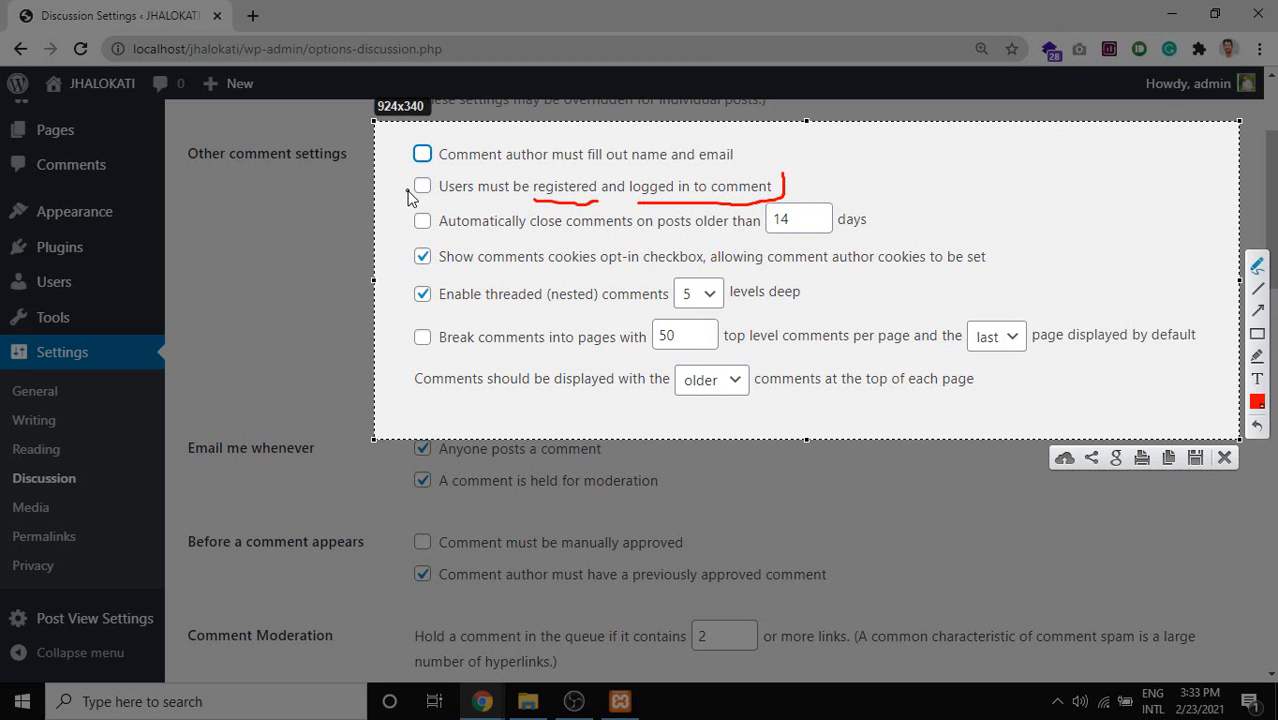
mouse_move(408, 188)
left_mouse_down()
mouse_move(419, 200)
mouse_move(429, 176)
left_mouse_up()
mouse_move(555, 230)
left_mouse_down()
mouse_move(918, 240)
mouse_move(908, 200)
mouse_move(412, 192)
left_mouse_up()
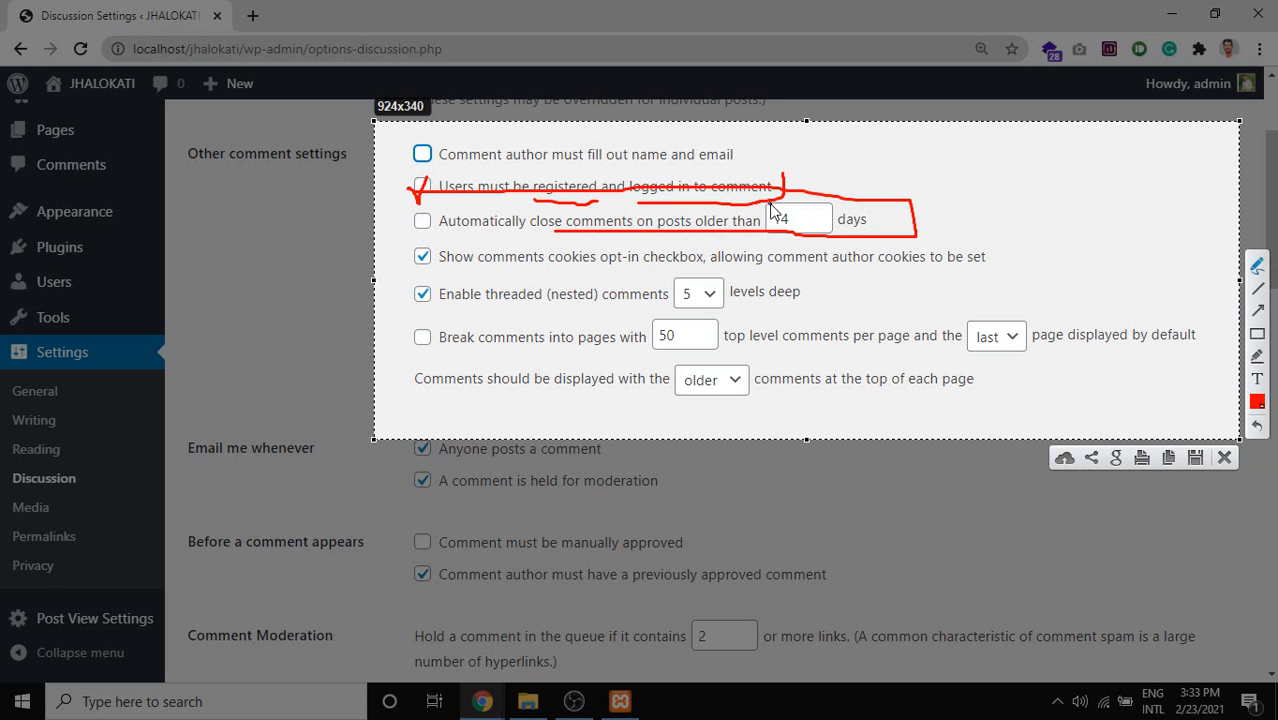
mouse_move(770, 207)
left_mouse_down()
mouse_move(796, 229)
mouse_move(788, 212)
left_mouse_up()
Underline and outline the comment cookies opt-in option in red.
left_click_drag(449, 270, 889, 272)
mouse_move(1005, 278)
left_mouse_down()
mouse_move(983, 247)
mouse_move(364, 250)
mouse_move(405, 275)
mouse_move(632, 283)
mouse_move(718, 268)
mouse_move(777, 280)
left_mouse_up()
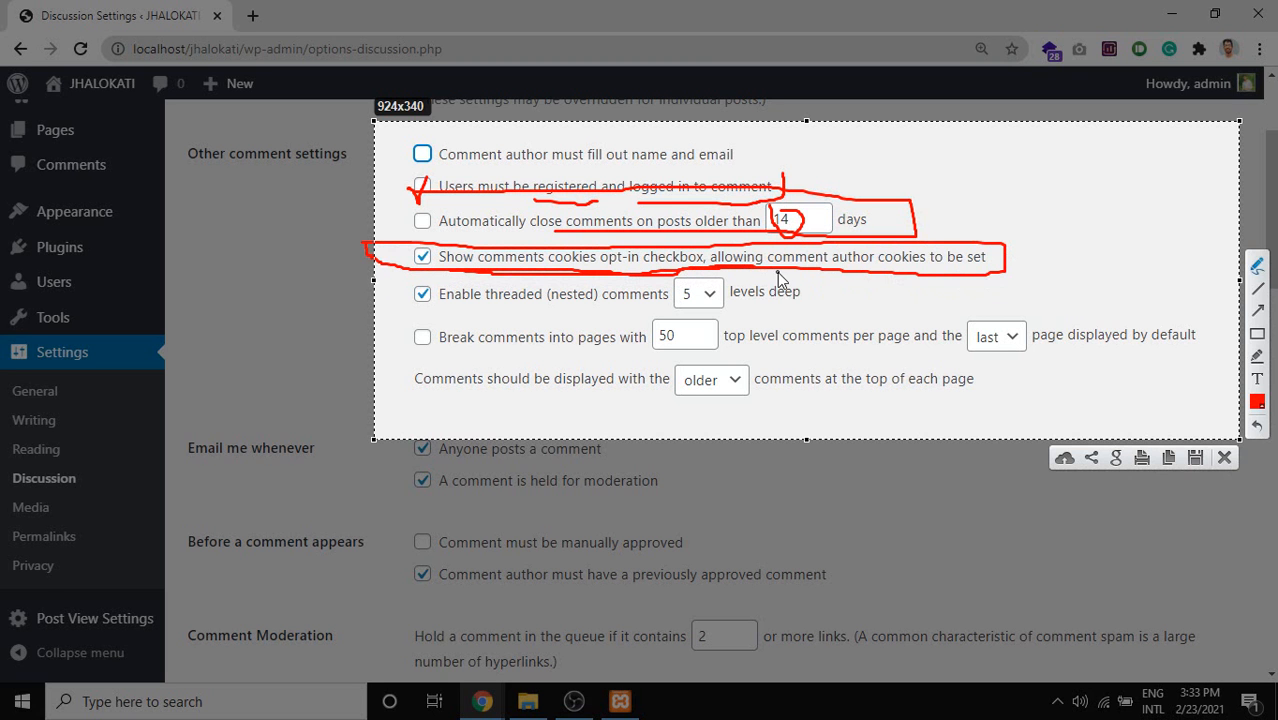
mouse_move(903, 277)
left_mouse_down()
mouse_move(987, 274)
mouse_move(900, 244)
mouse_move(821, 245)
left_mouse_up()
left_click_drag(372, 252, 384, 255)
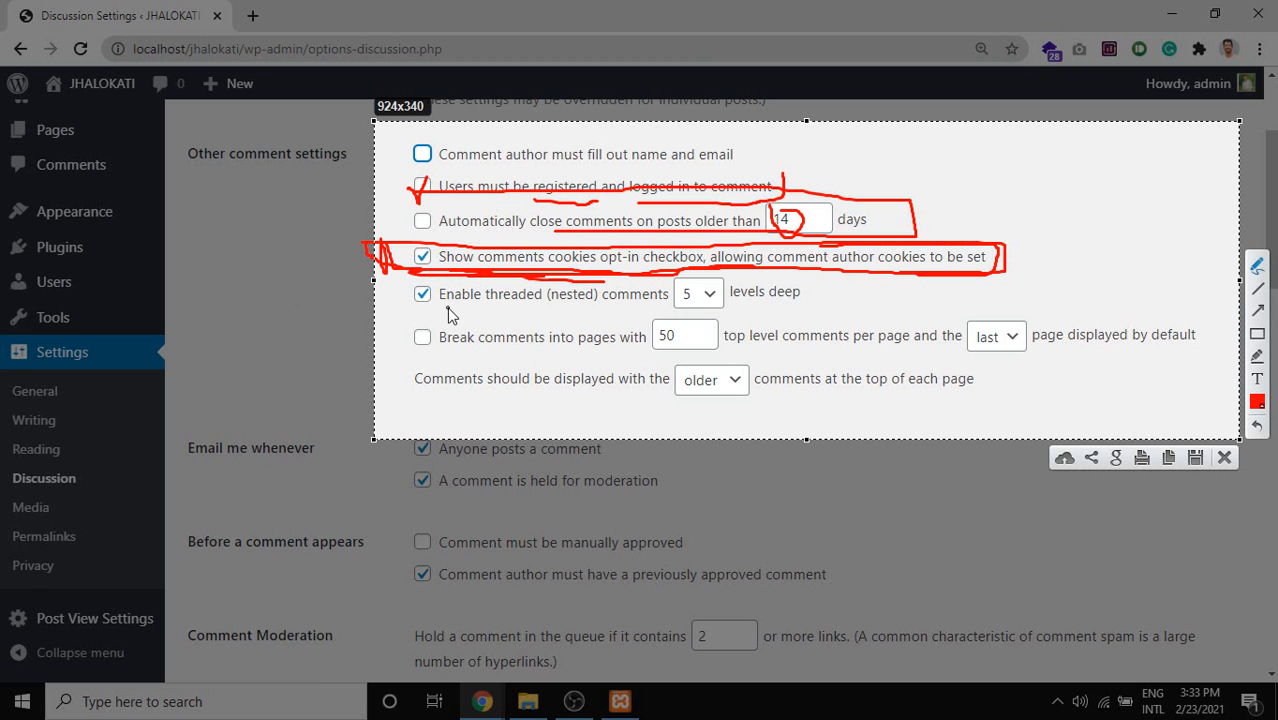
Underline and box the threaded comments, pagination and comment order rows in red.
left_click_drag(440, 312, 642, 310)
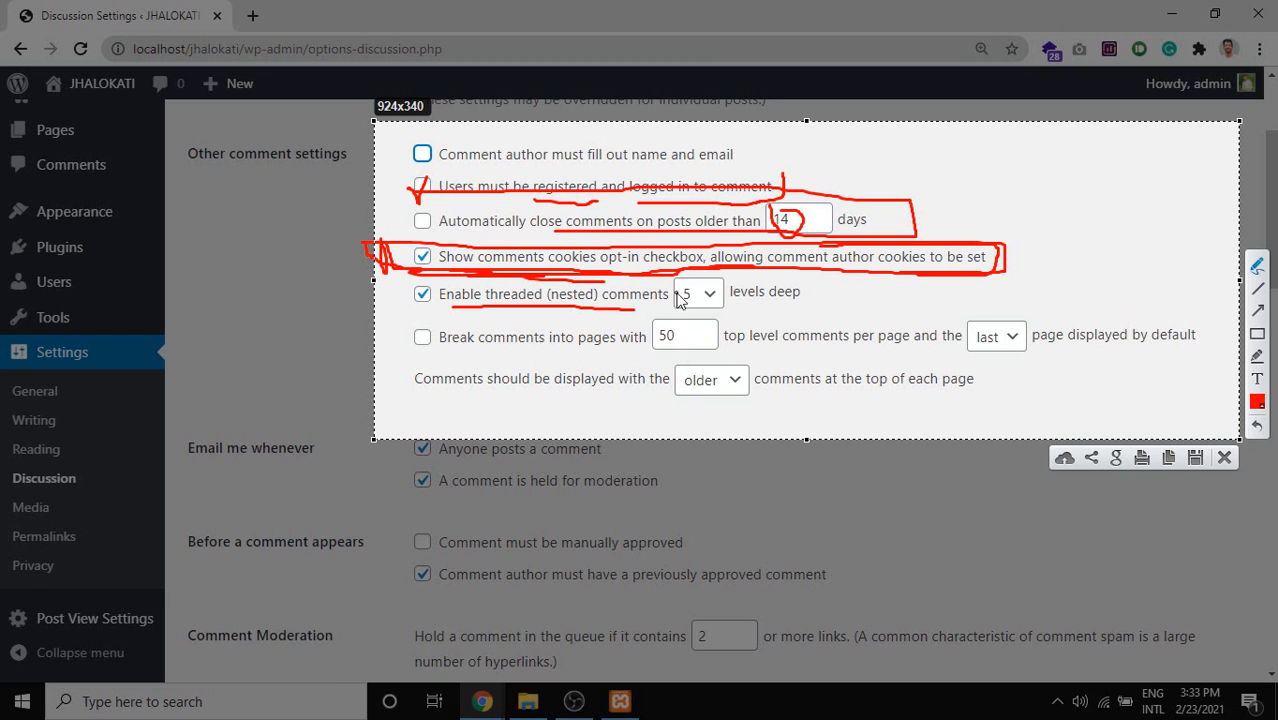
mouse_move(728, 312)
left_mouse_down()
mouse_move(790, 312)
mouse_move(815, 279)
mouse_move(399, 282)
left_mouse_up()
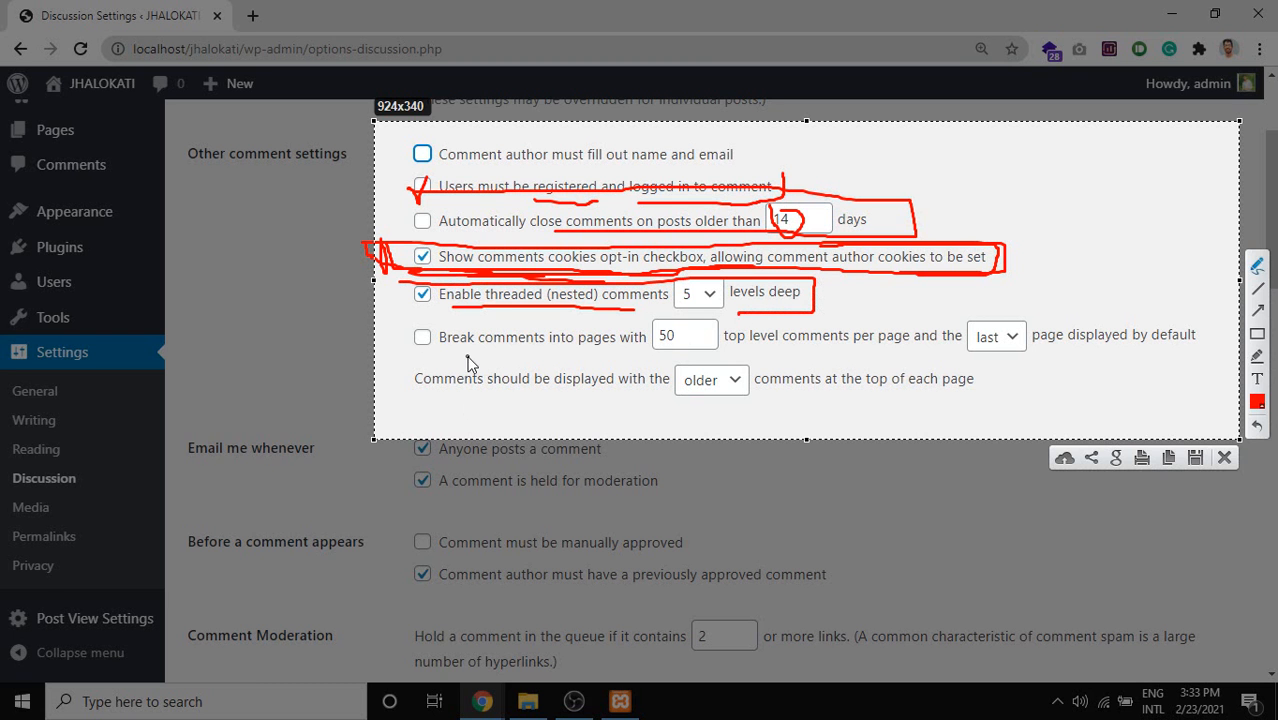
left_click_drag(452, 354, 608, 362)
left_click_drag(852, 348, 914, 354)
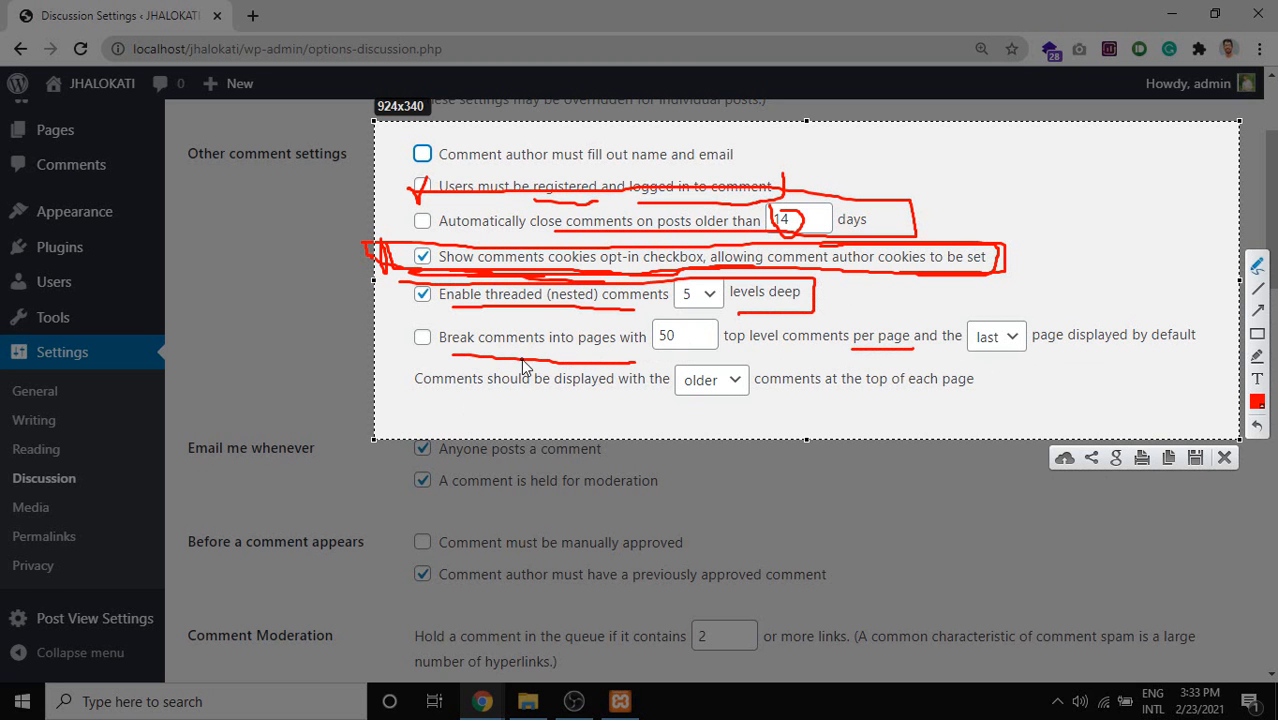
left_click_drag(762, 352, 836, 352)
mouse_move(942, 353)
left_mouse_down()
mouse_move(1028, 356)
mouse_move(1025, 315)
mouse_move(964, 320)
mouse_move(966, 352)
mouse_move(966, 309)
mouse_move(1031, 312)
left_mouse_up()
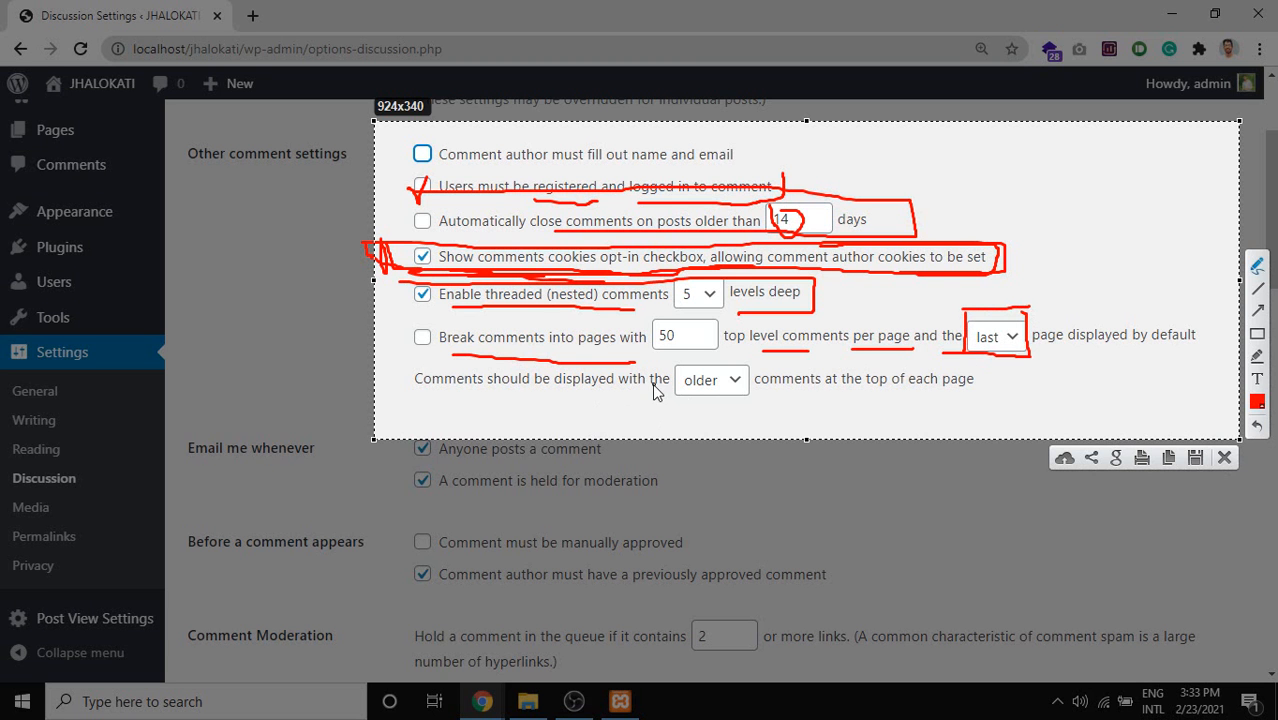
mouse_move(790, 391)
left_mouse_down()
mouse_move(980, 391)
mouse_move(983, 377)
left_mouse_up()
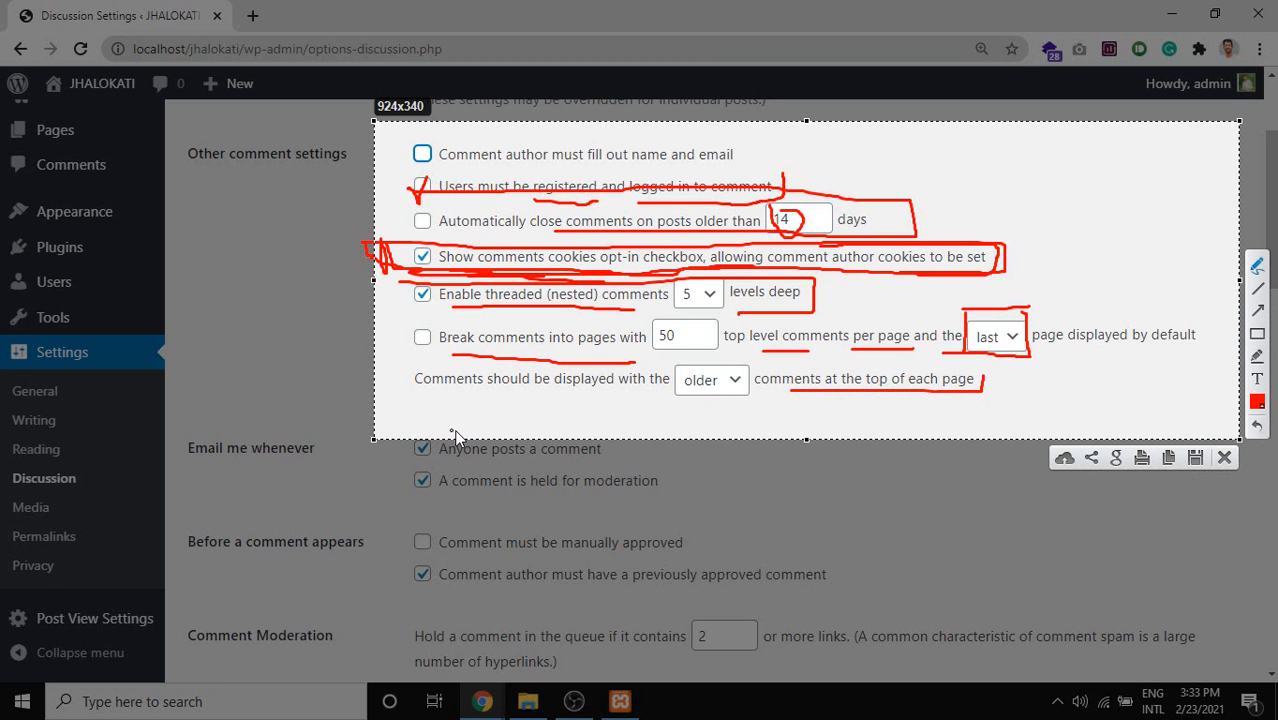
mouse_move(404, 320)
left_mouse_down()
mouse_move(410, 366)
mouse_move(468, 402)
mouse_move(990, 394)
mouse_move(1207, 326)
left_mouse_up()
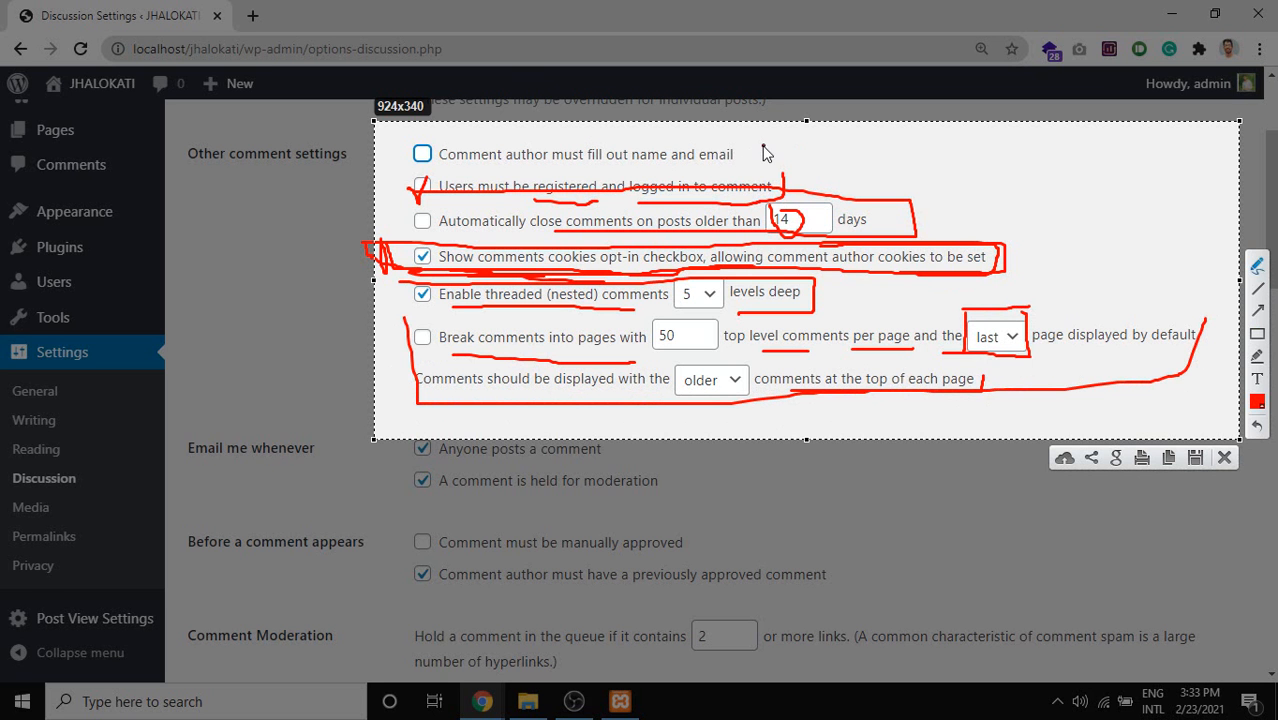
left_click_drag(763, 152, 854, 127)
Undo all the red annotation strokes.
key("ctrl+z")
key("ctrl+z")
key("ctrl+z")
key("ctrl+z")
key("ctrl+z")
key("ctrl+z")
key("ctrl+z")
key("ctrl+z")
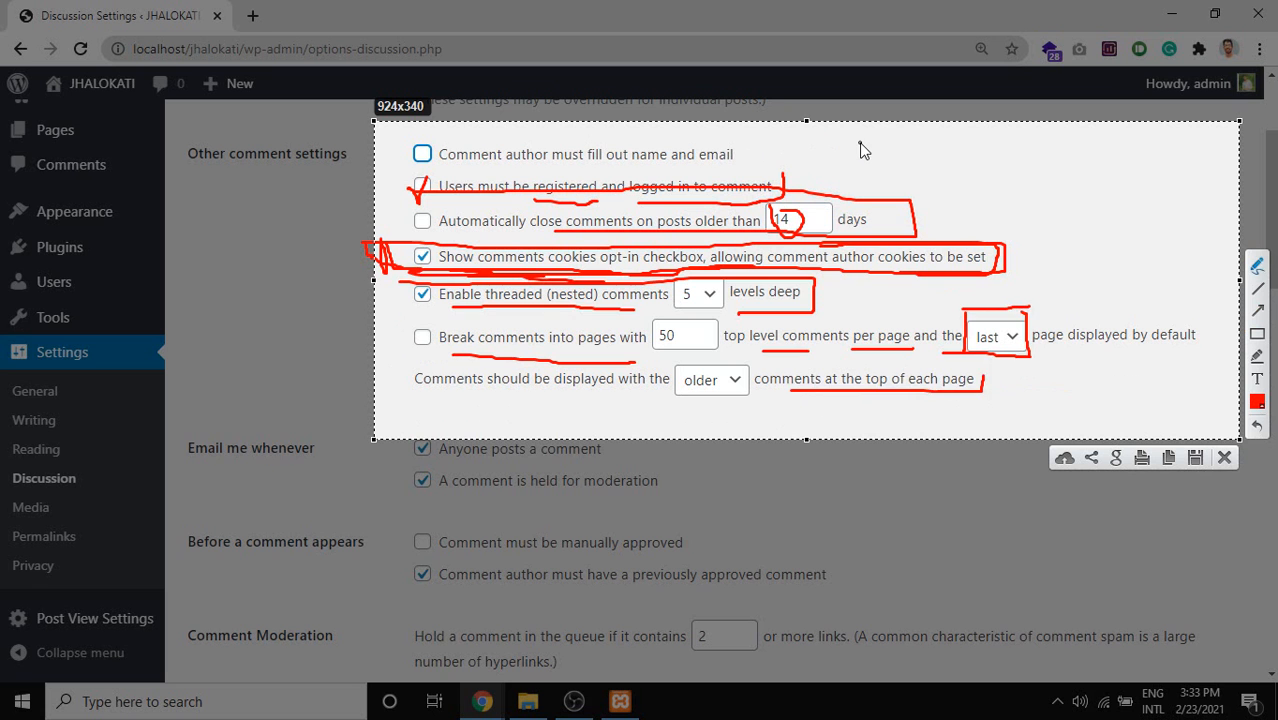
key("ctrl+z")
key("ctrl+z")
key("ctrl+z")
key("ctrl+z")
key("ctrl+z")
key("ctrl+z")
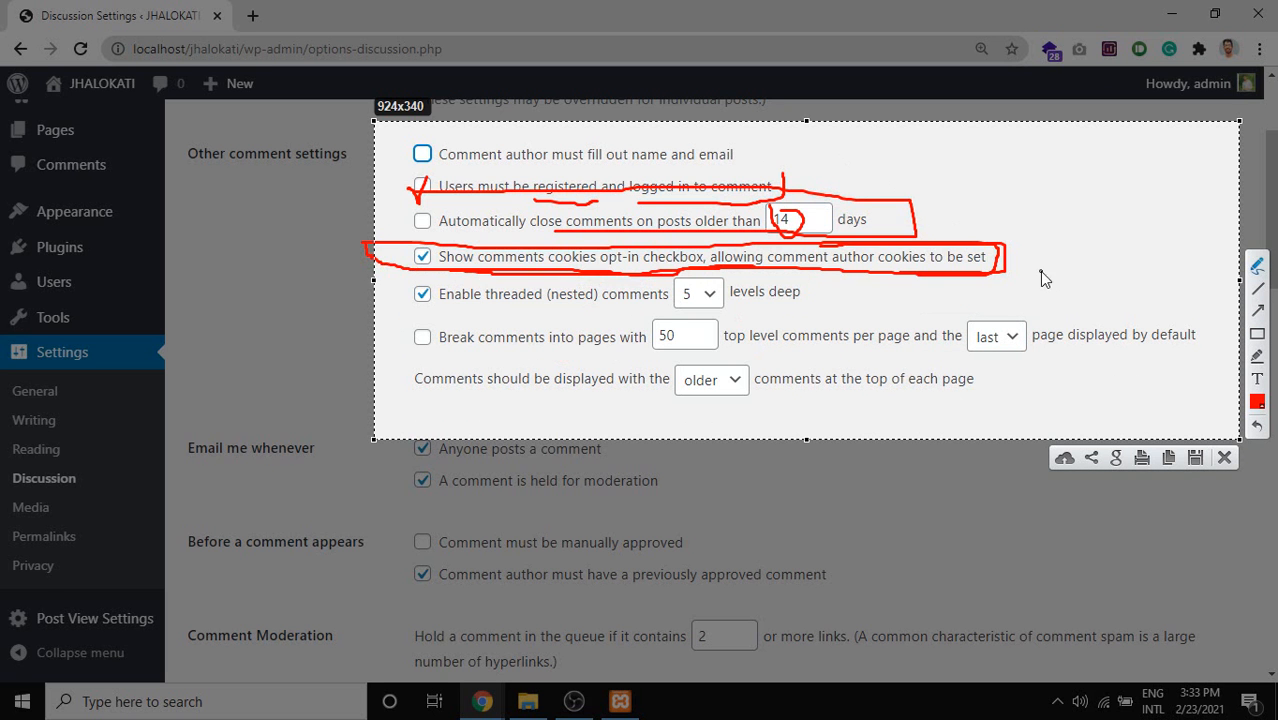
key("ctrl+z")
key("ctrl+z")
key("ctrl+z")
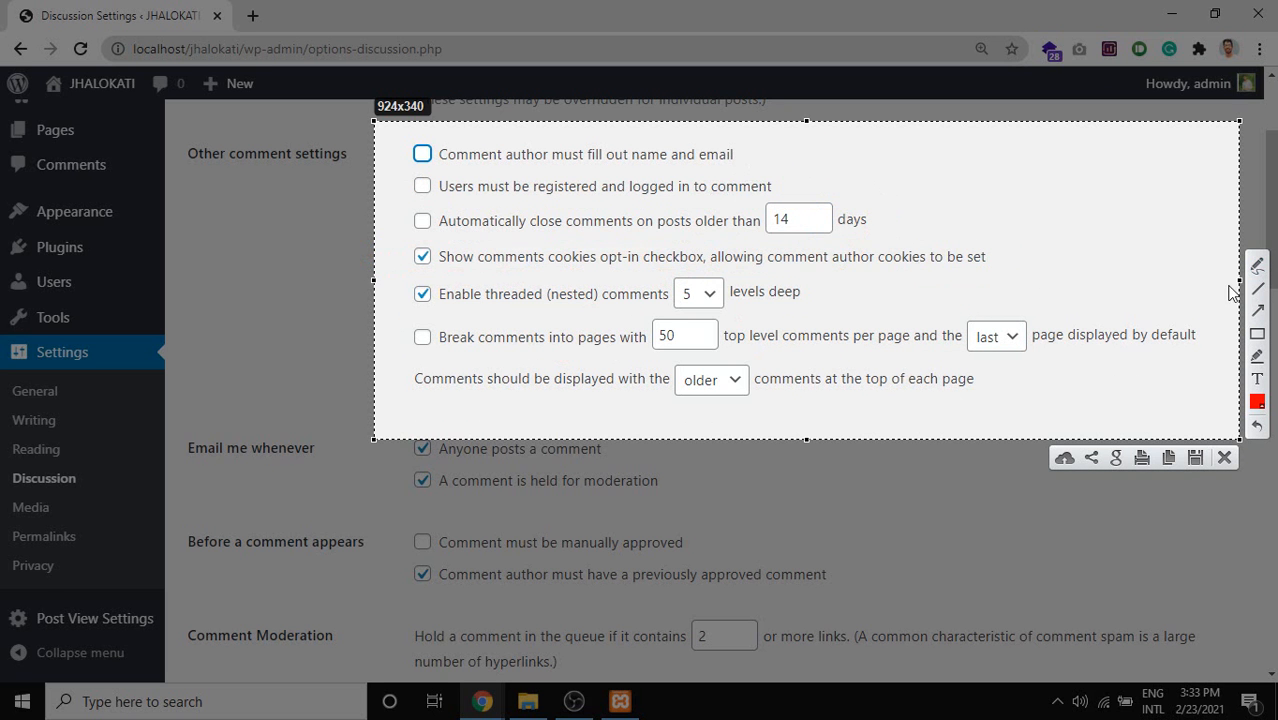
With the pencil, tick the first two comment options, cross out 14-day auto-close, and bracket the rest.
left_click(1258, 266)
left_click_drag(760, 159, 805, 137)
left_click_drag(795, 185, 859, 165)
mouse_move(898, 214)
left_mouse_down()
mouse_move(930, 233)
mouse_move(914, 236)
mouse_move(1000, 332)
mouse_move(1020, 396)
mouse_move(975, 378)
left_mouse_up()
left_click(990, 246)
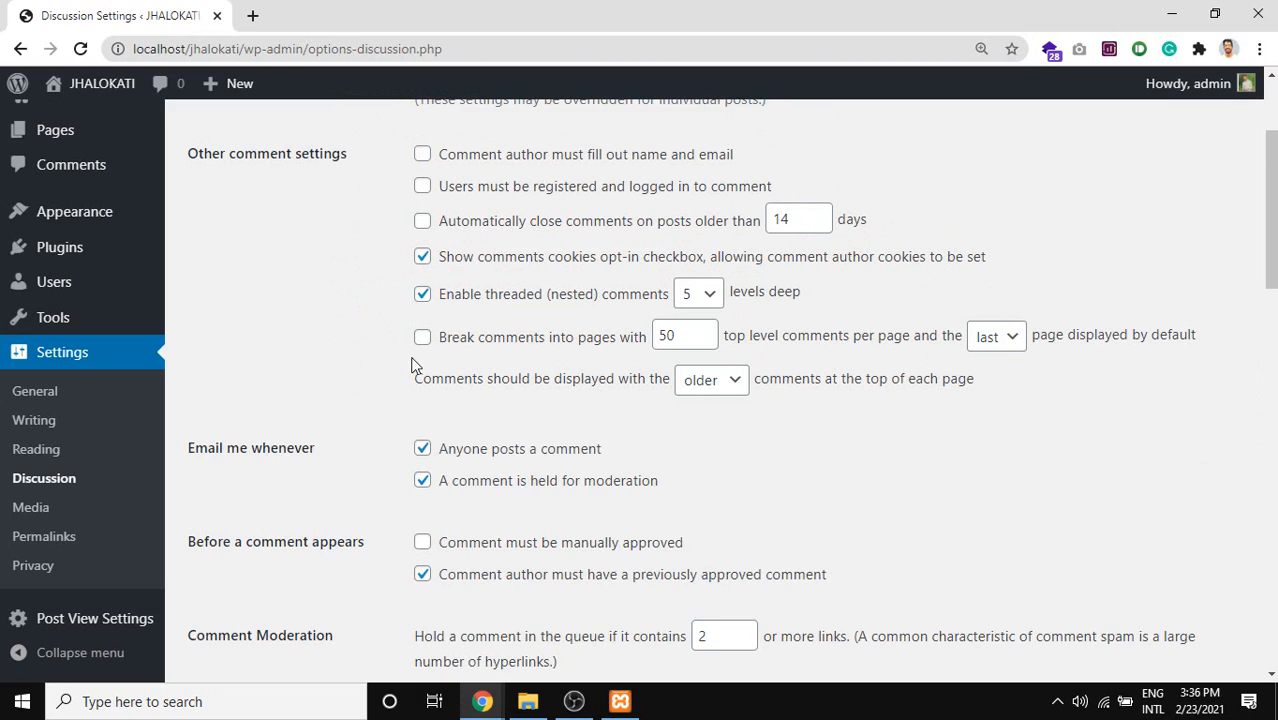
scroll(414, 366, "down", 3)
Capture part of the comment settings and copy the screenshot to the clipboard.
scroll(377, 360, "up", 4)
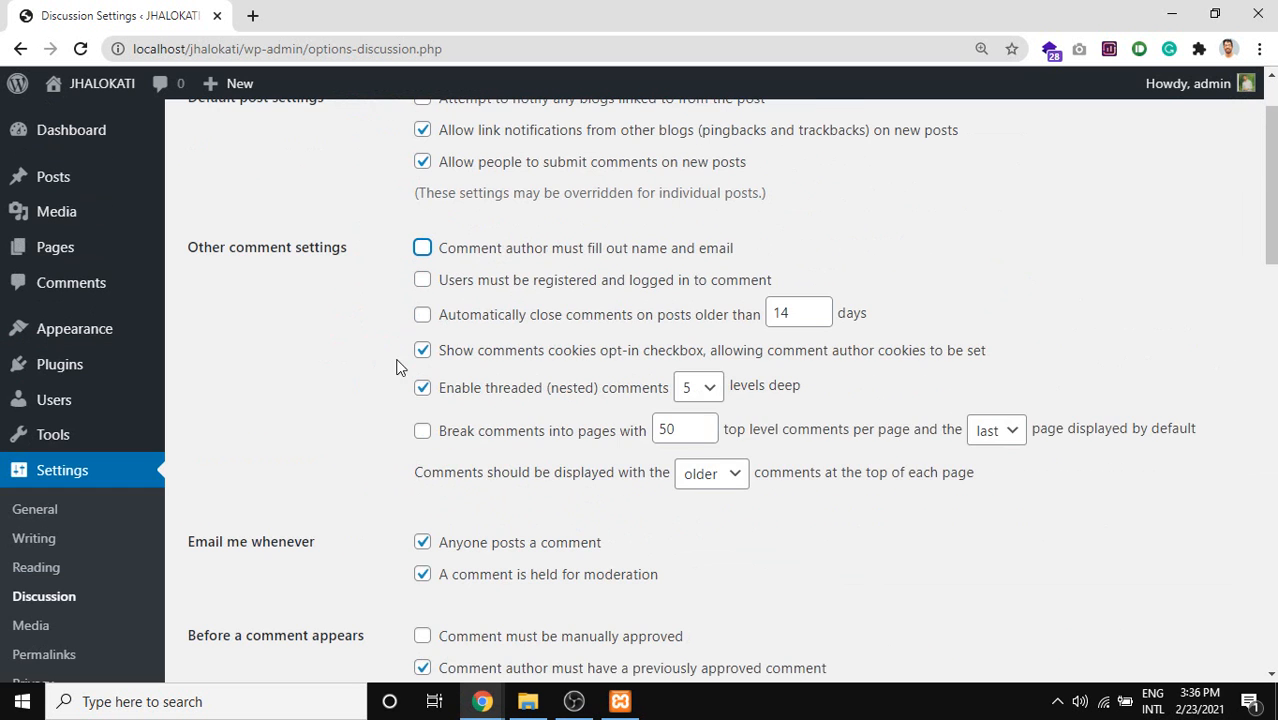
left_click_drag(1126, 484, 410, 256)
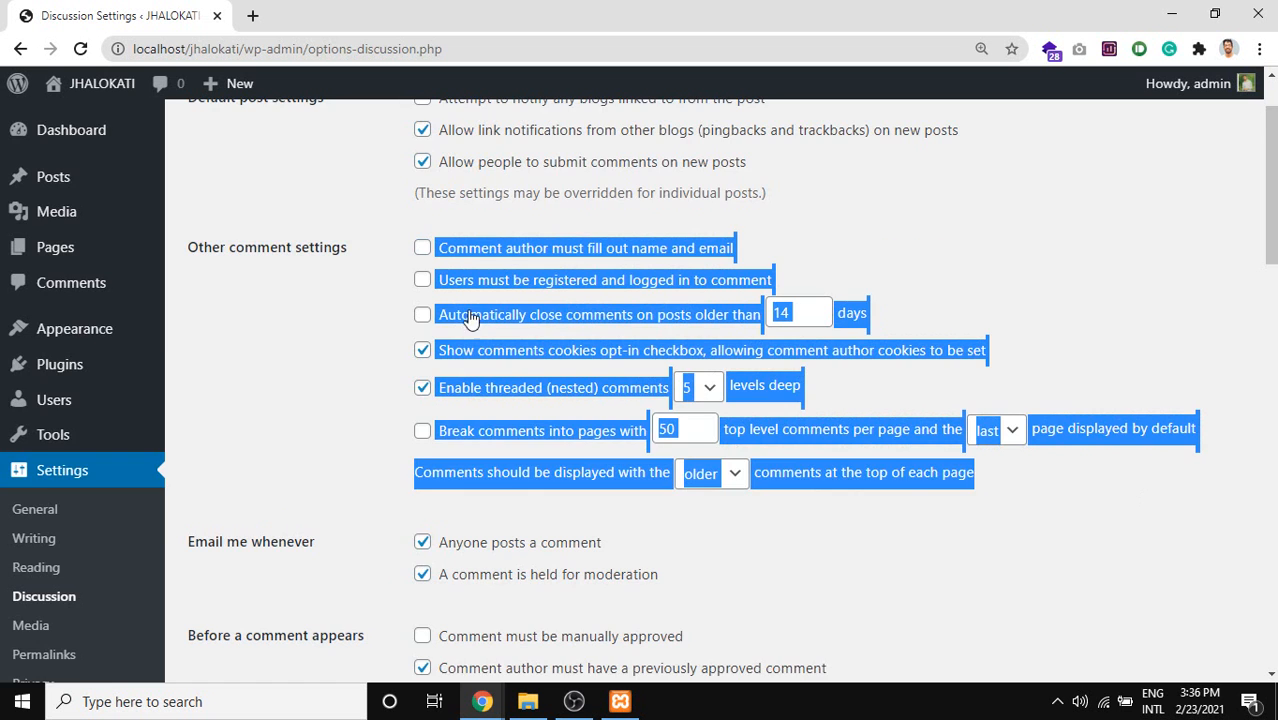
scroll(460, 320, "down", 2)
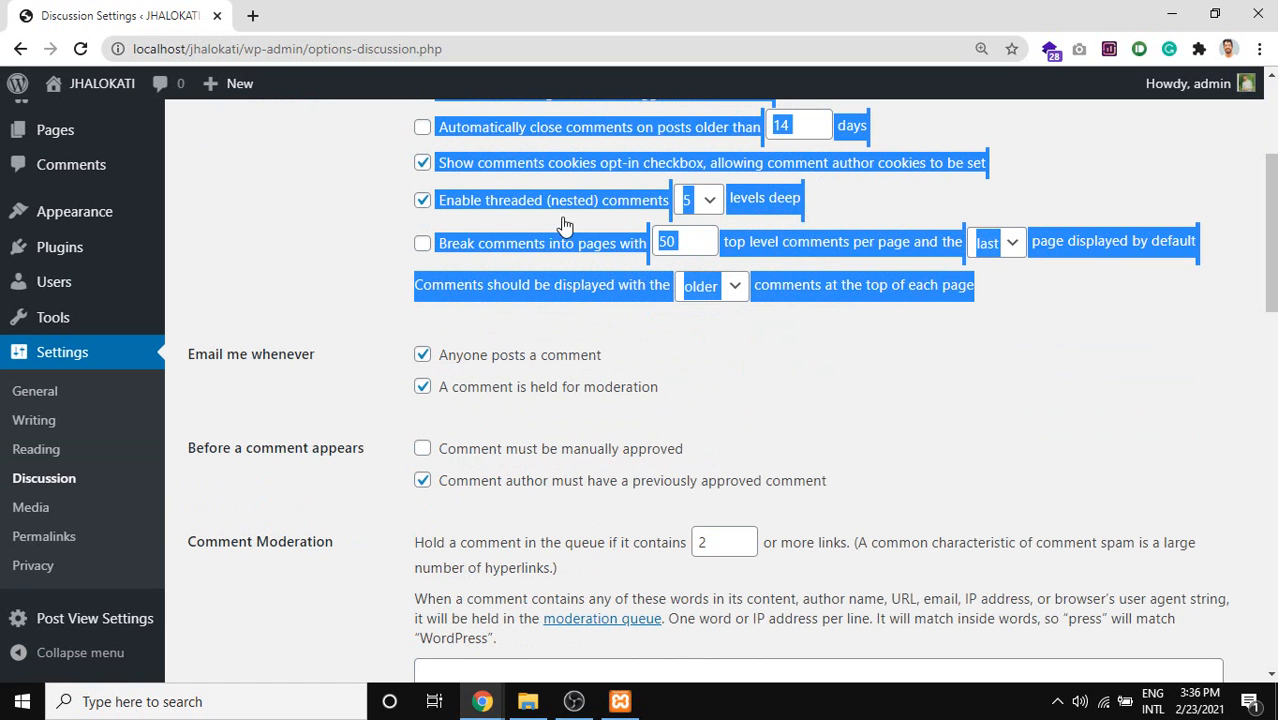
key("Print")
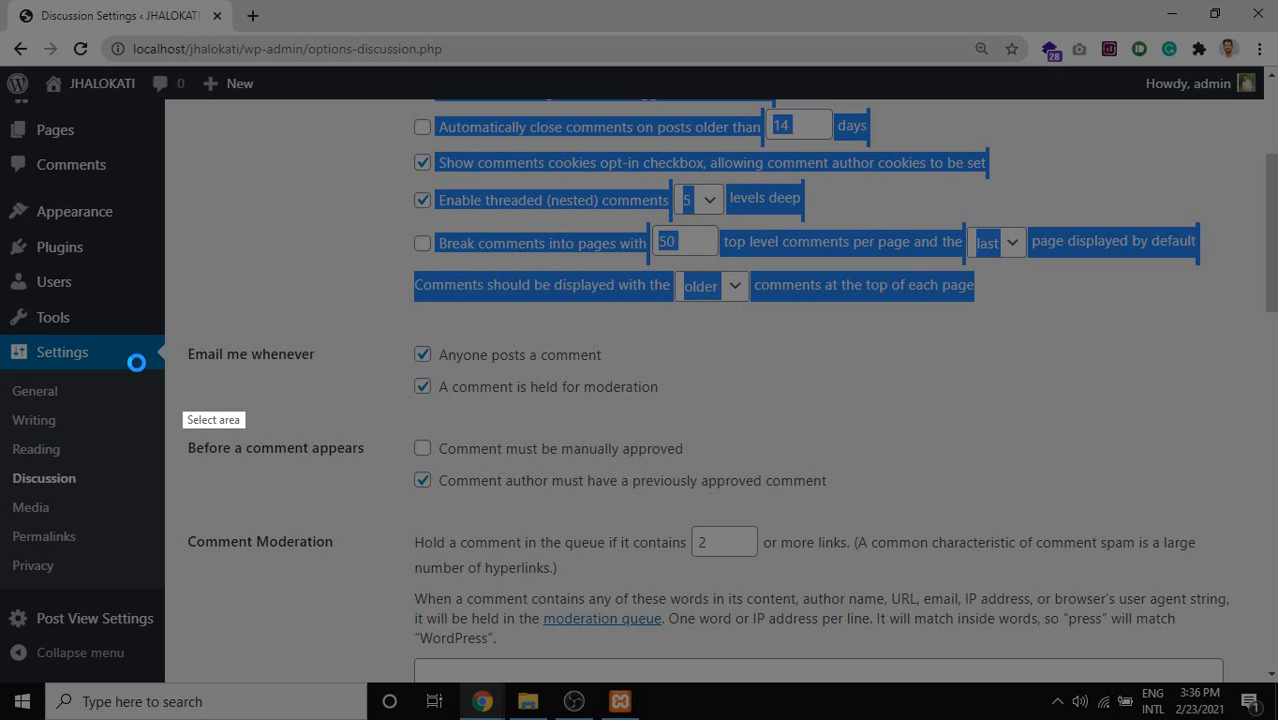
left_click_drag(180, 333, 916, 672)
key("ctrl+c")
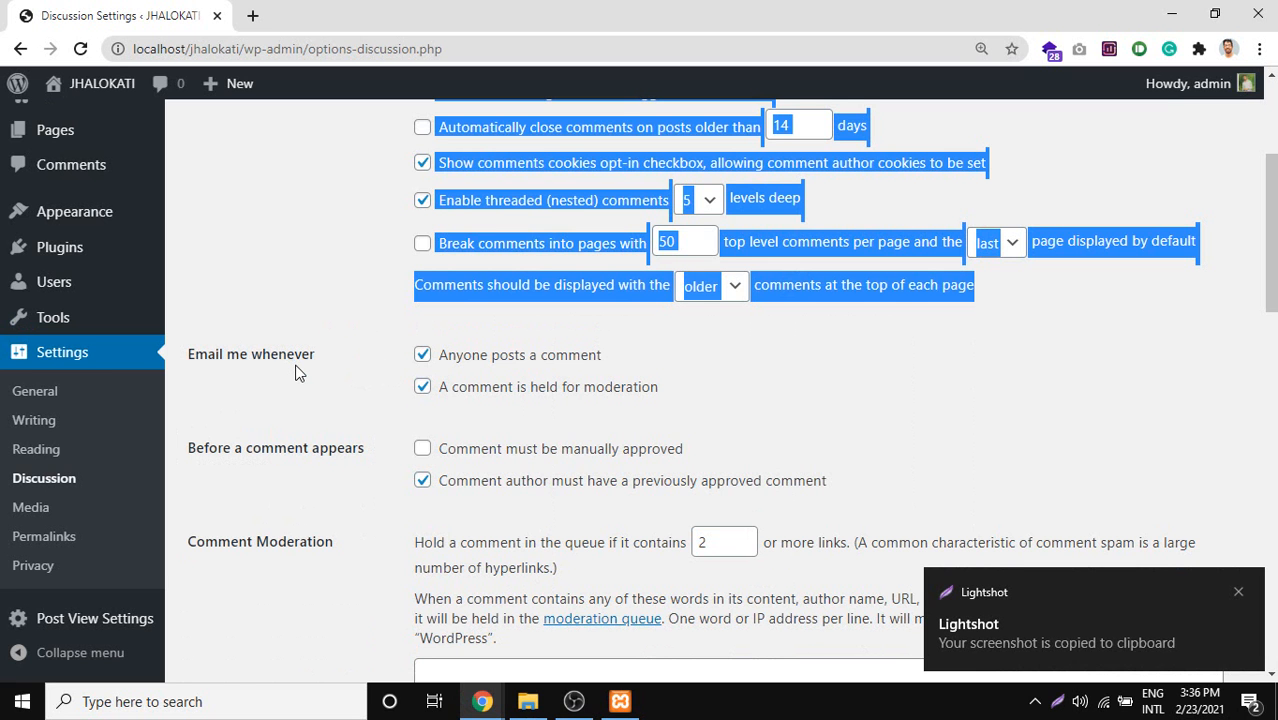
Frame the Email me whenever heading, then dismiss the screenshot-copied notification.
key("Print")
left_click_drag(94, 297, 411, 424)
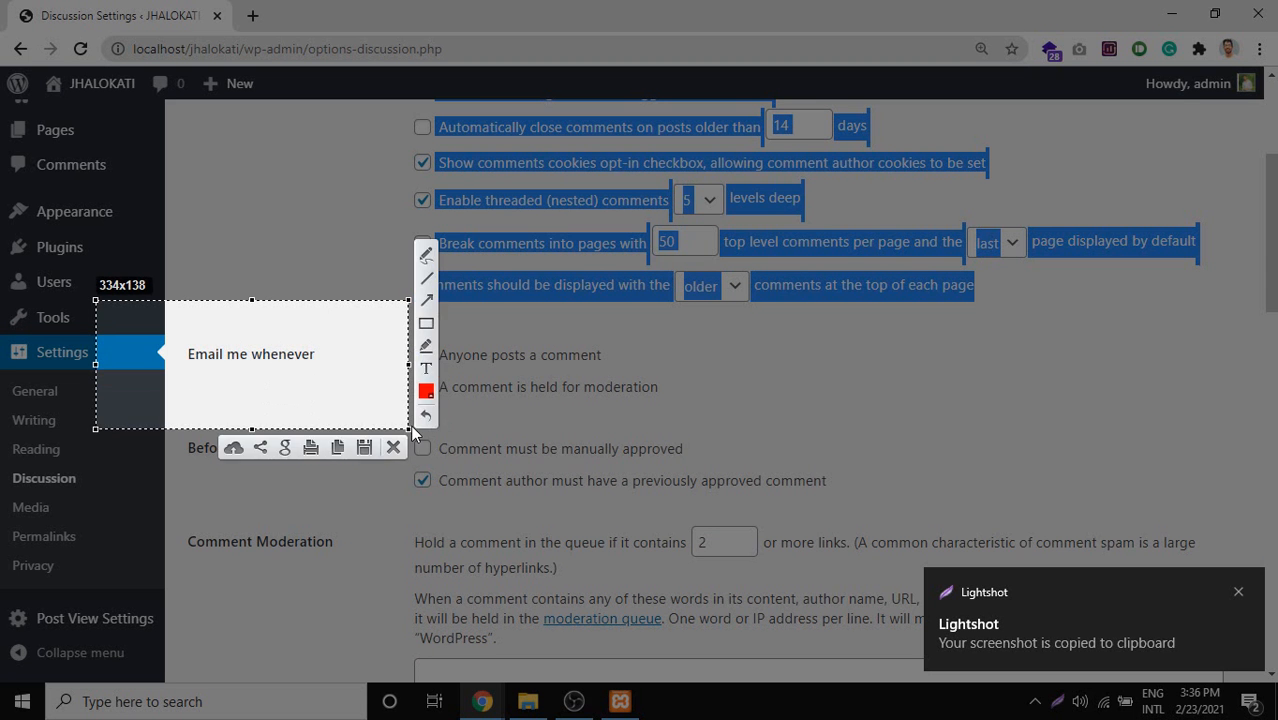
key("ctrl+c")
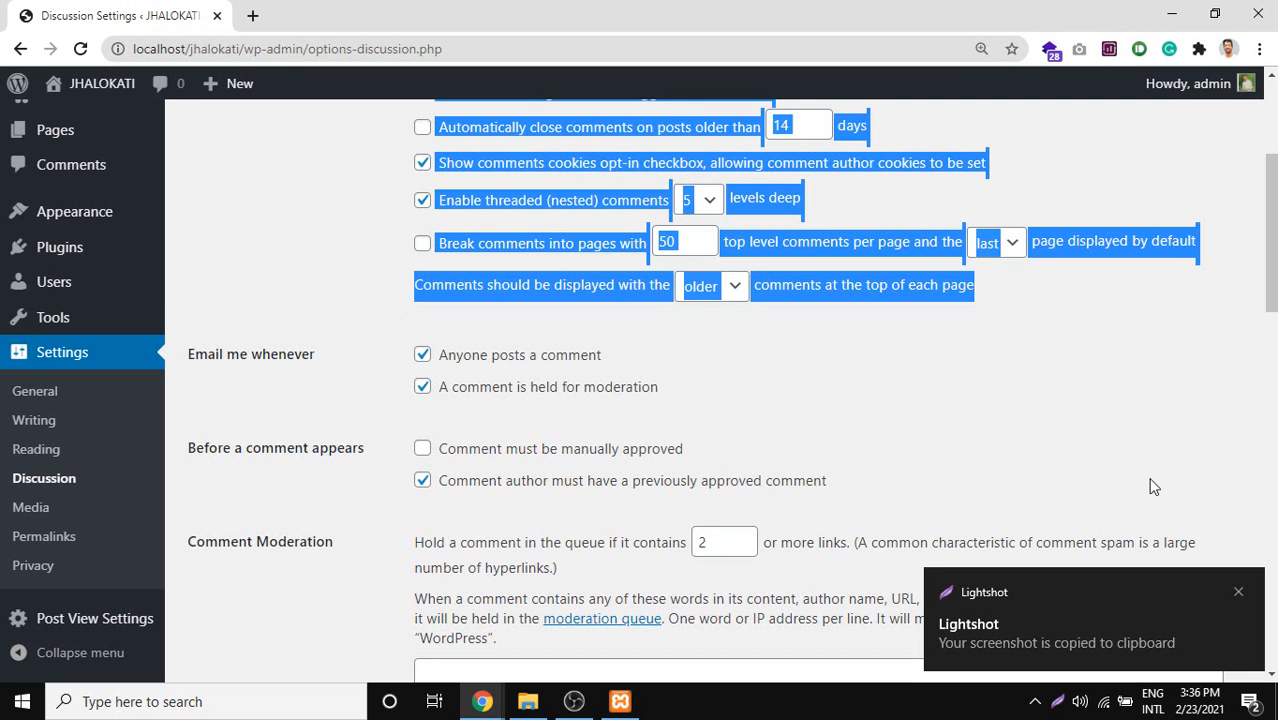
left_click(1237, 592)
key("Print")
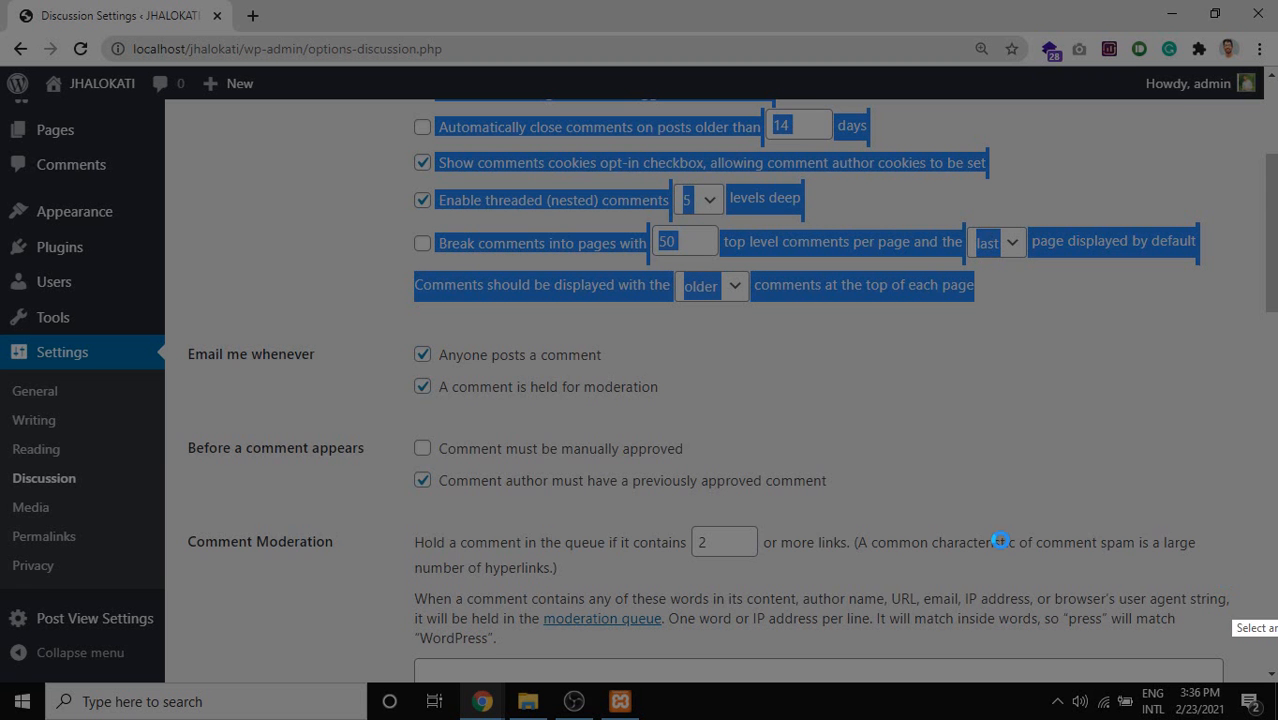
Capture the email settings and tick Anyone posts a comment and A comment is held for moderation in red.
left_click_drag(168, 310, 1248, 641)
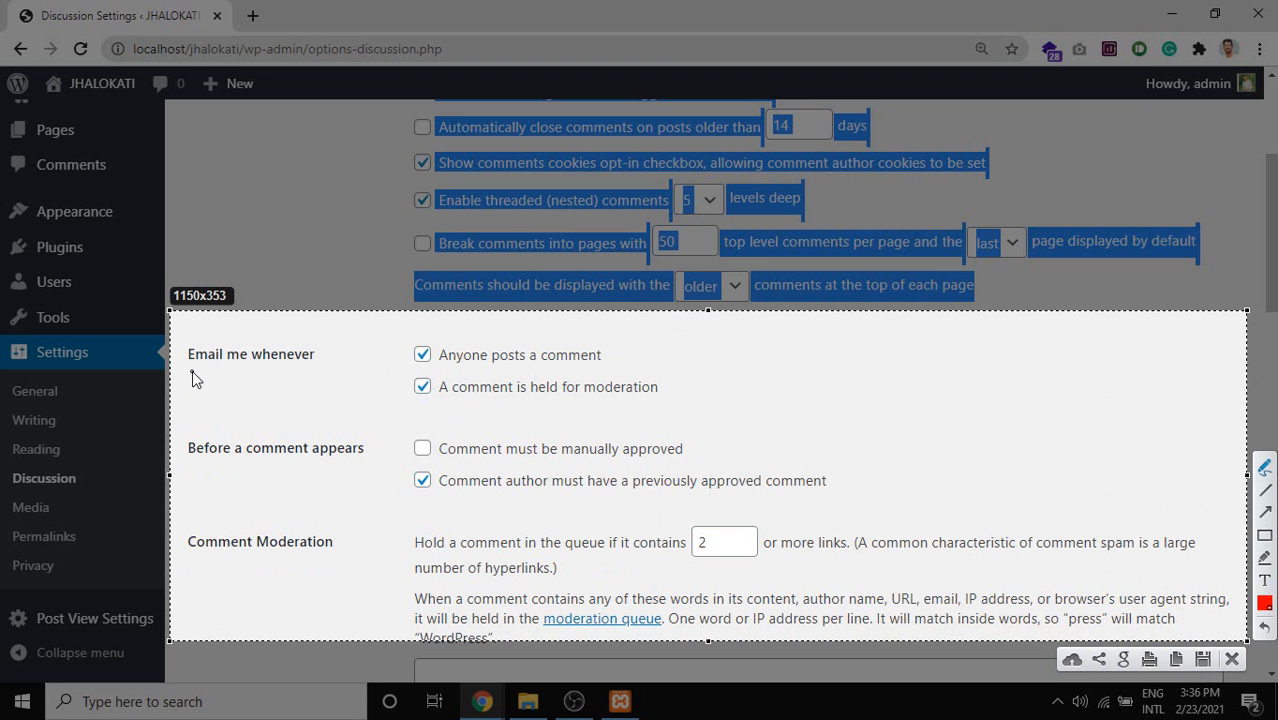
mouse_move(192, 372)
left_mouse_down()
mouse_move(305, 377)
mouse_move(298, 338)
mouse_move(178, 342)
mouse_move(182, 371)
left_mouse_up()
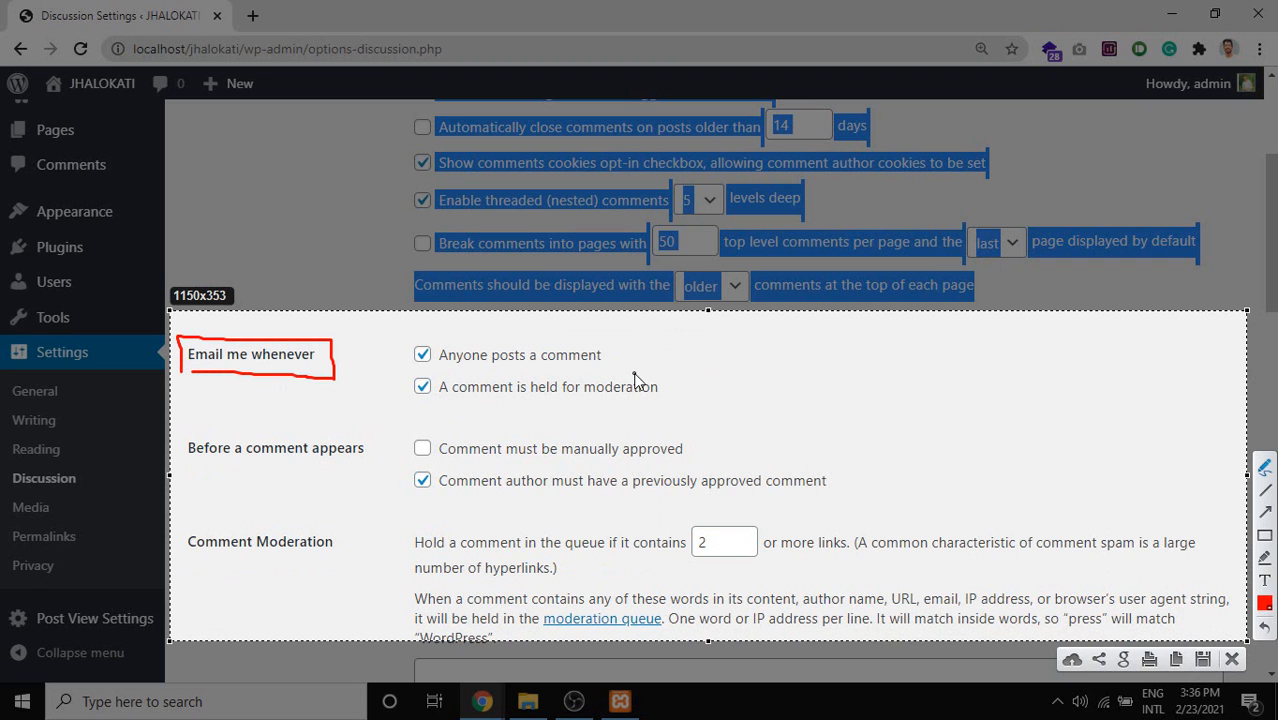
left_click_drag(607, 352, 769, 314)
left_click_drag(641, 354, 740, 320)
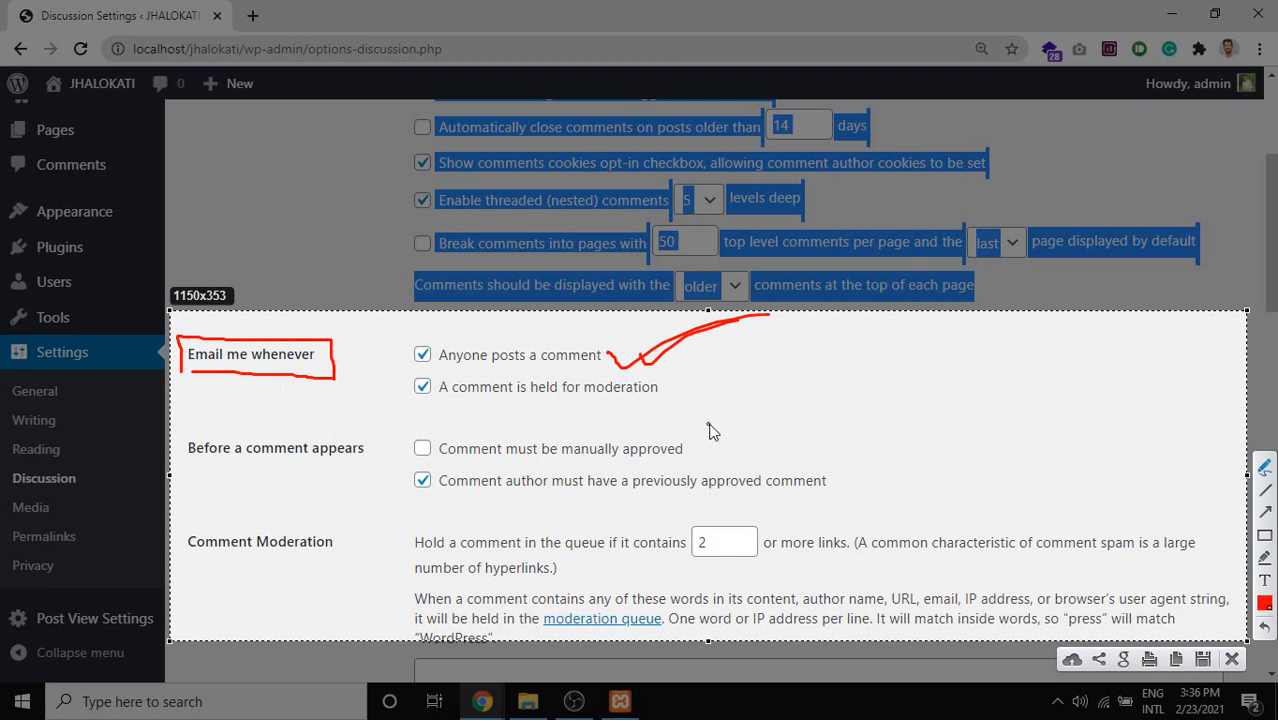
left_click_drag(686, 378, 848, 344)
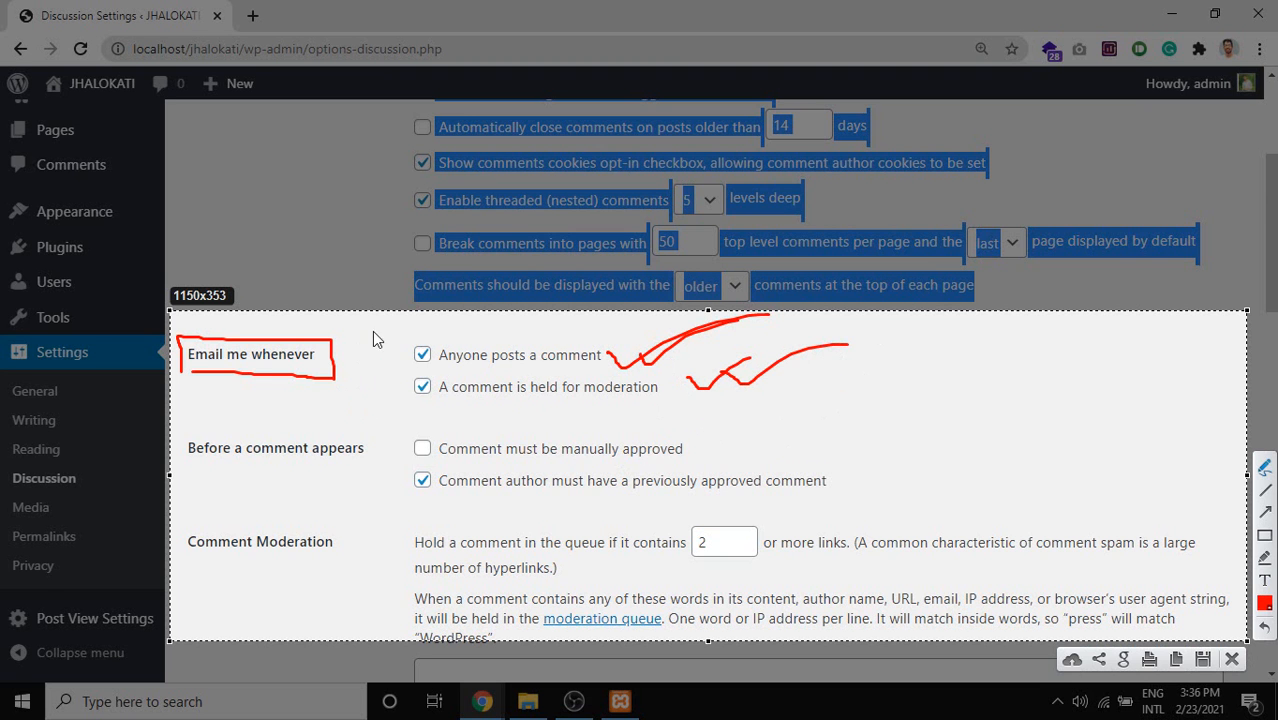
mouse_move(368, 360)
left_mouse_down()
mouse_move(406, 344)
mouse_move(368, 372)
mouse_move(386, 350)
left_mouse_up()
Box and tick the manual-approval and previously-approved options in red, then discard the marks.
mouse_move(444, 457)
left_mouse_down()
mouse_move(702, 461)
mouse_move(706, 440)
mouse_move(404, 440)
mouse_move(420, 460)
mouse_move(482, 462)
left_mouse_up()
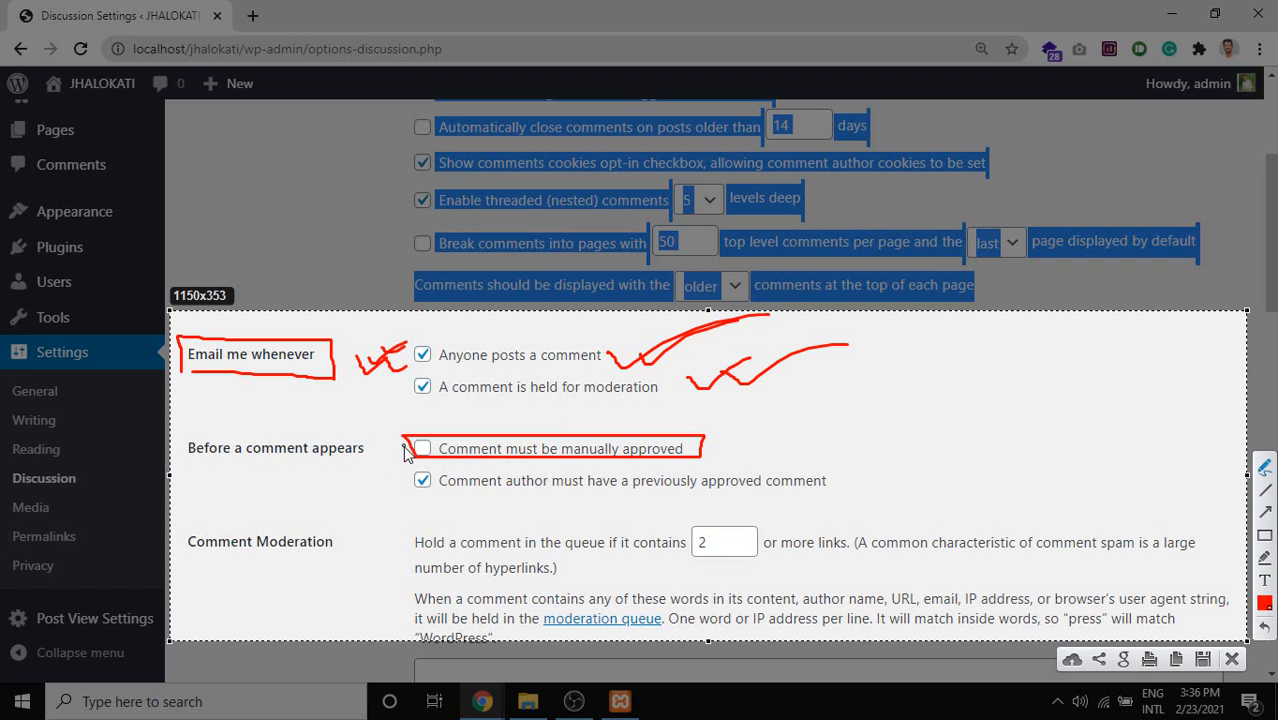
left_click_drag(408, 441, 492, 425)
mouse_move(497, 494)
left_mouse_down()
mouse_move(860, 492)
mouse_move(857, 464)
mouse_move(608, 462)
left_mouse_up()
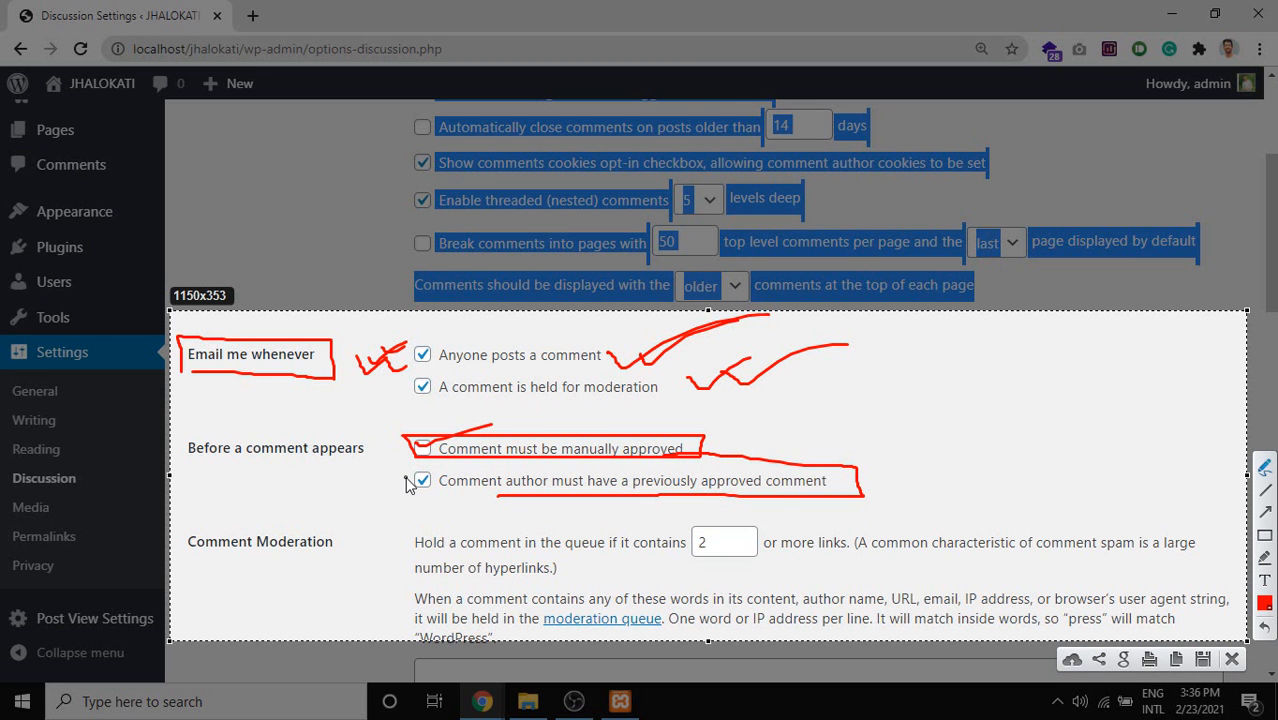
left_click_drag(389, 481, 410, 471)
mouse_move(398, 472)
left_mouse_down()
mouse_move(391, 510)
mouse_move(846, 510)
mouse_move(879, 480)
mouse_move(370, 466)
mouse_move(386, 497)
left_mouse_up()
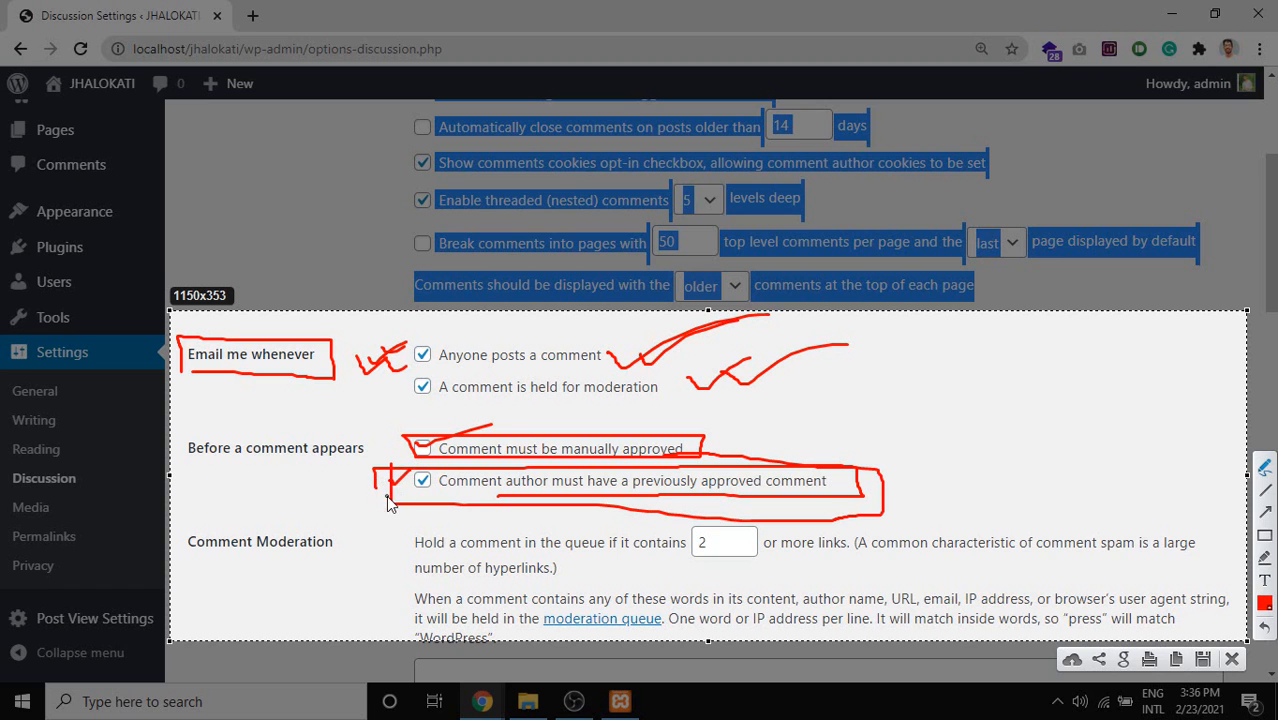
key("Escape")
Review Comment Moderation: the 2-link hold setting and the empty moderation word list.
scroll(499, 486, "down", 2)
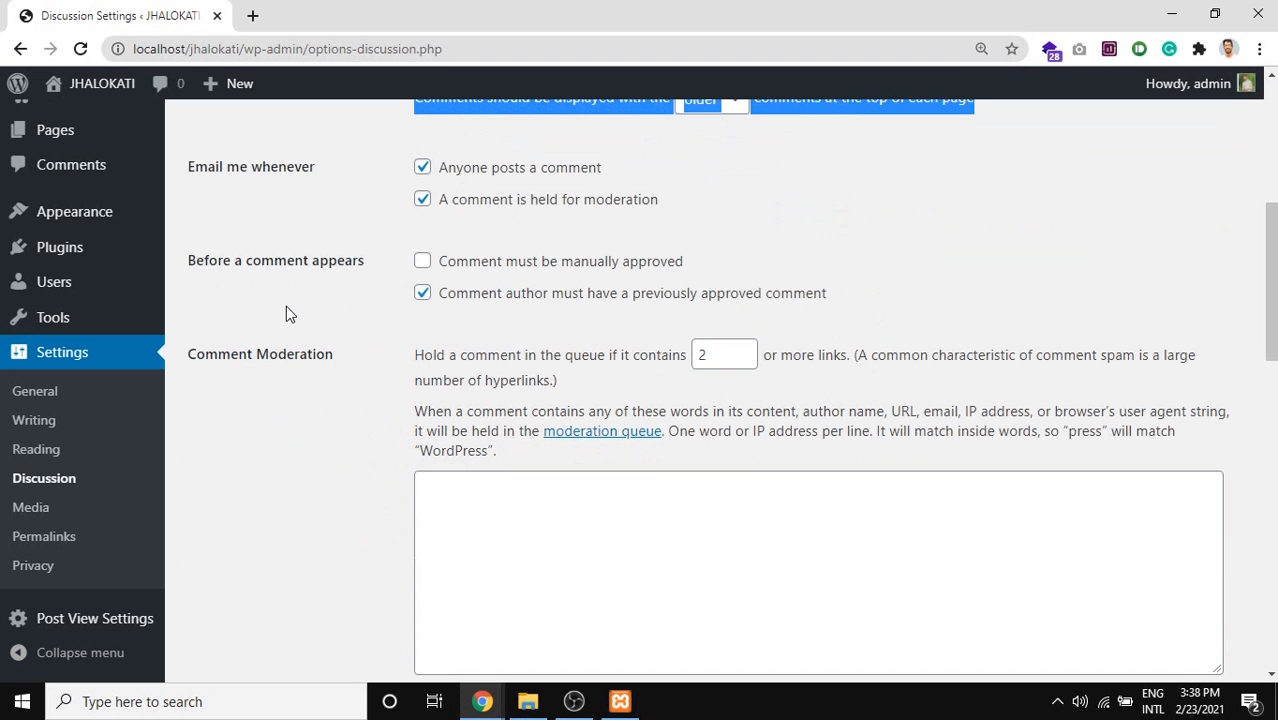
left_click(537, 533)
scroll(540, 525, "down", 1)
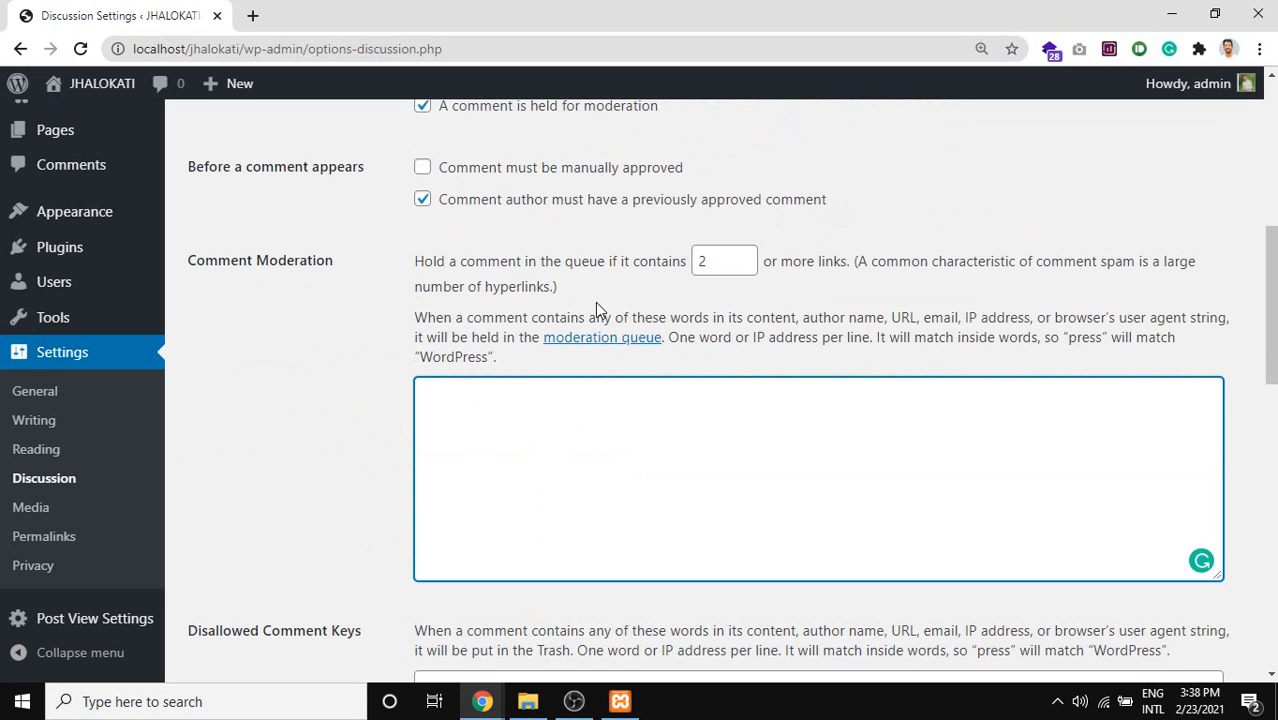
left_click_drag(597, 309, 428, 263)
left_click(510, 426)
scroll(781, 440, "down", 2)
scroll(516, 290, "up", 2)
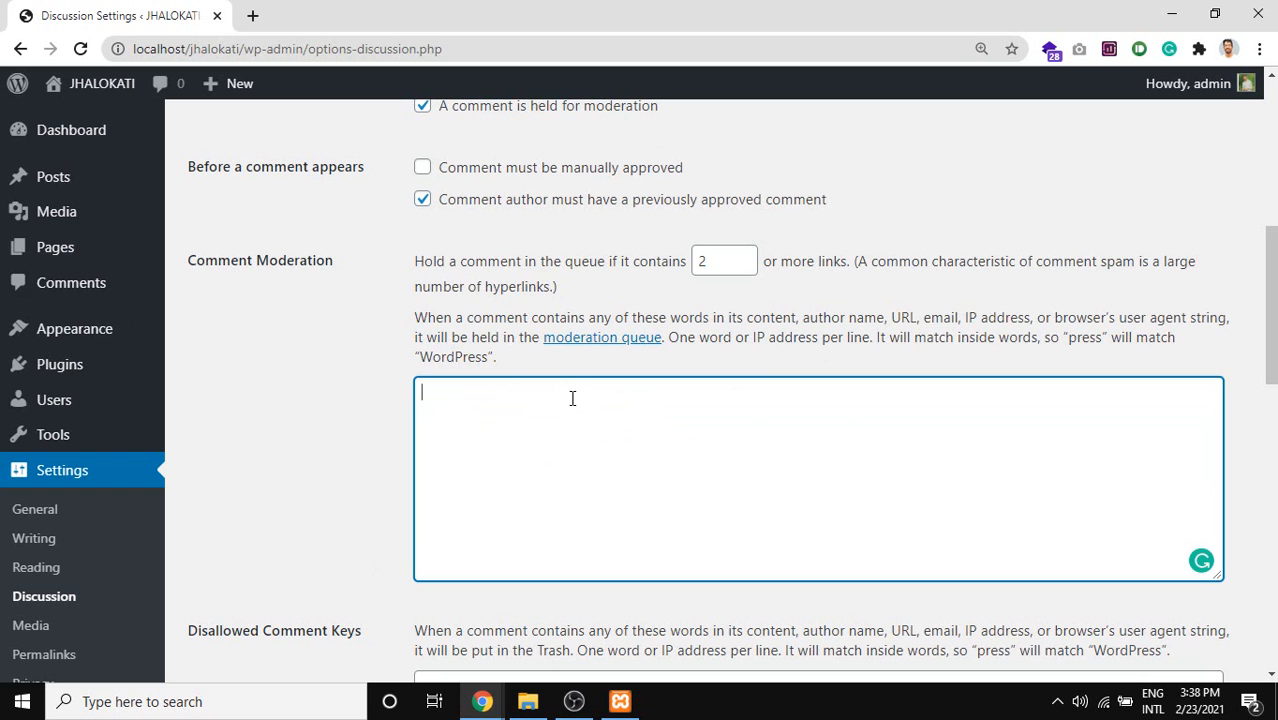
left_click_drag(532, 374, 419, 268)
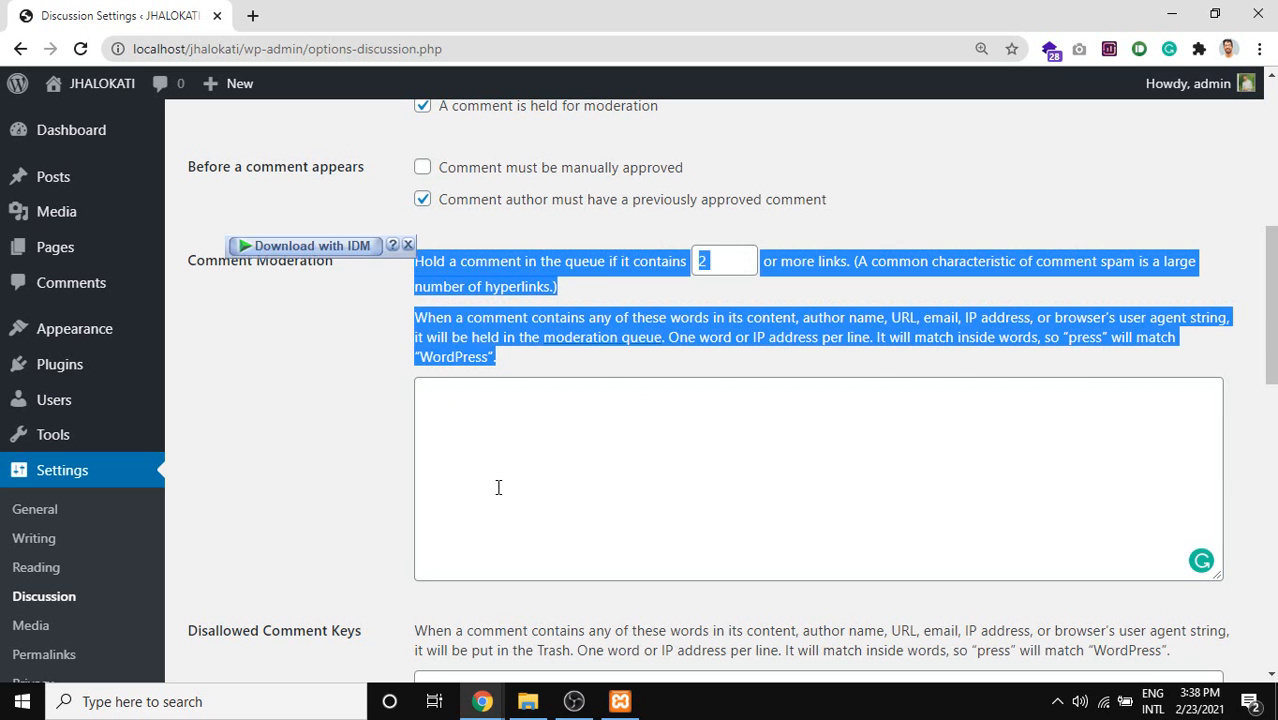
left_click(483, 425)
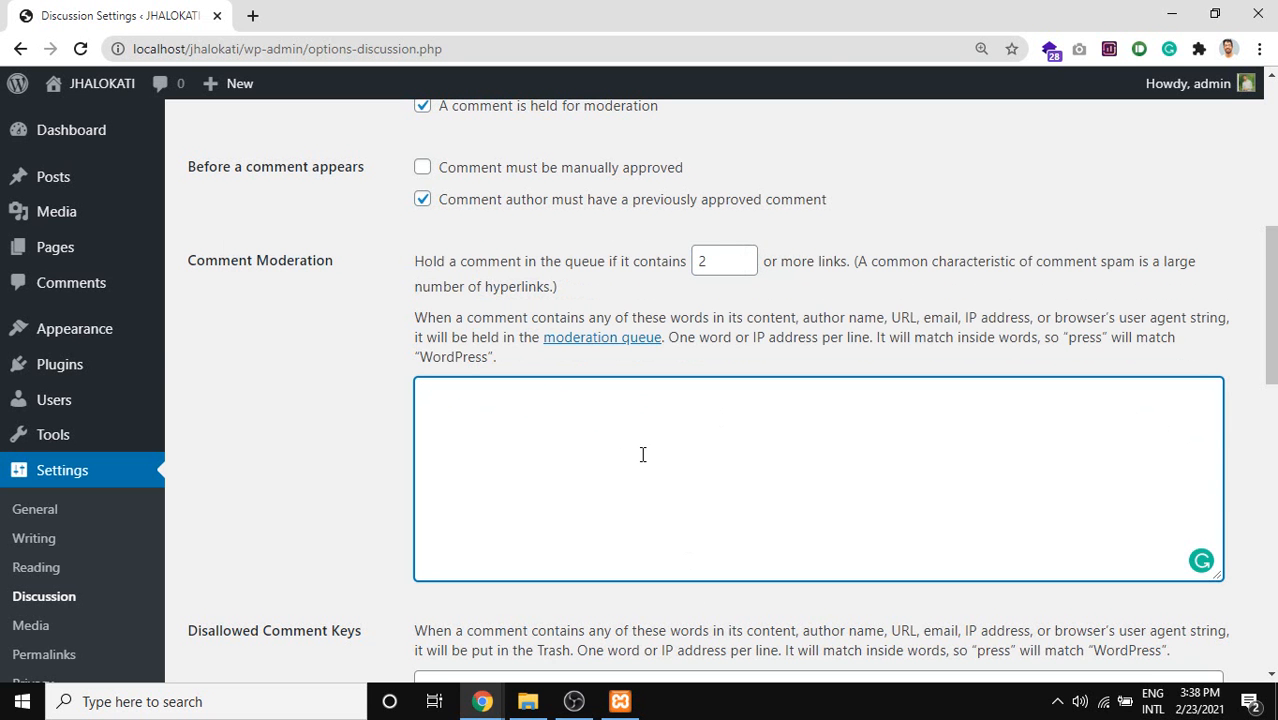
scroll(976, 462, "down", 1)
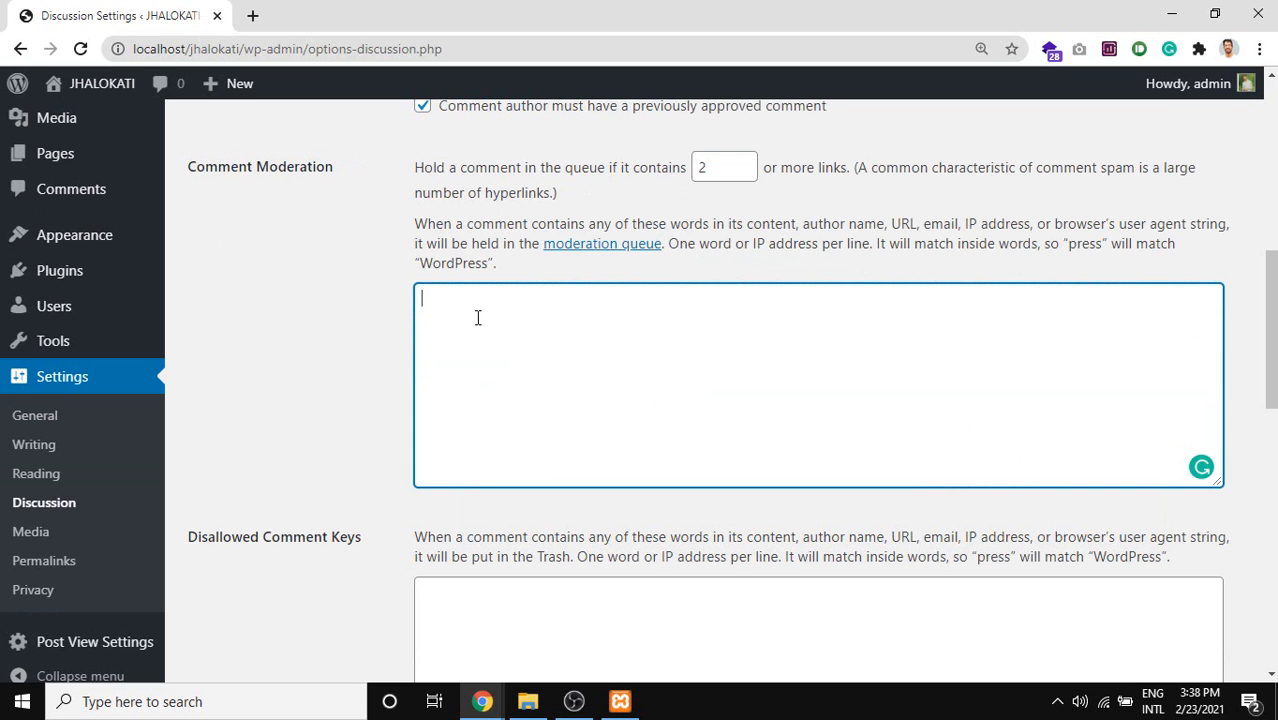
left_click_drag(938, 168, 1028, 173)
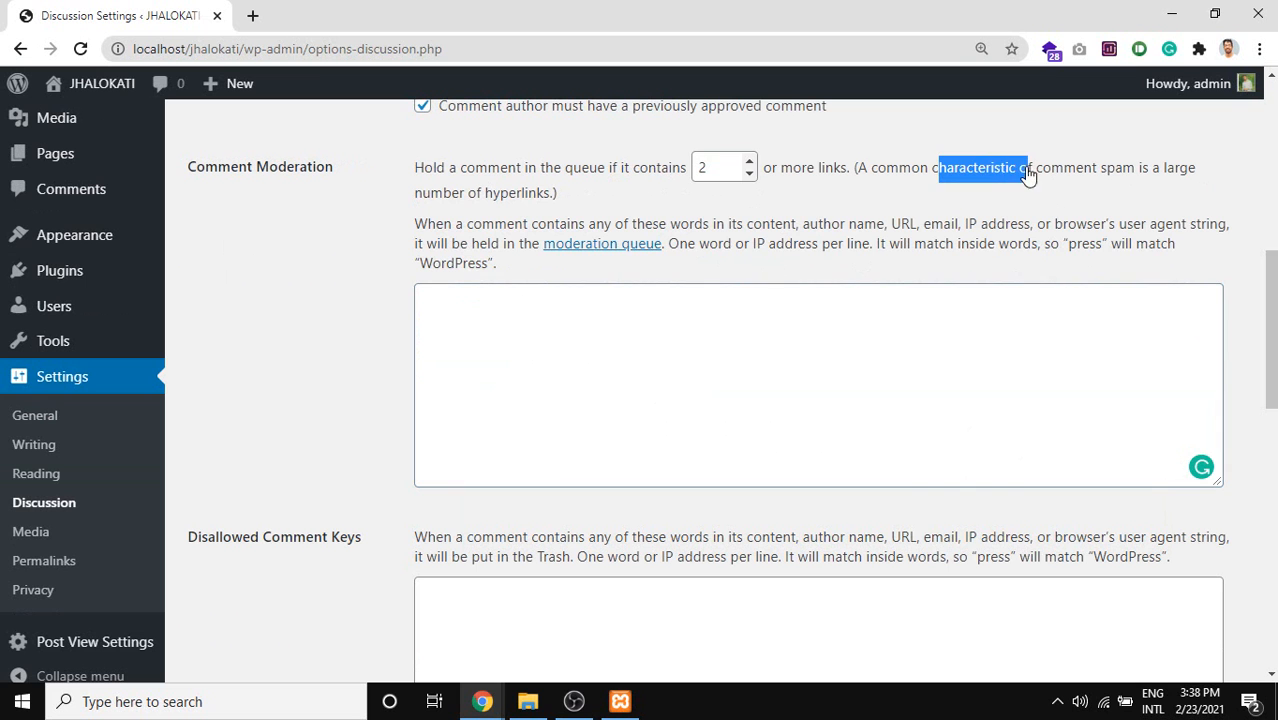
left_click(612, 308)
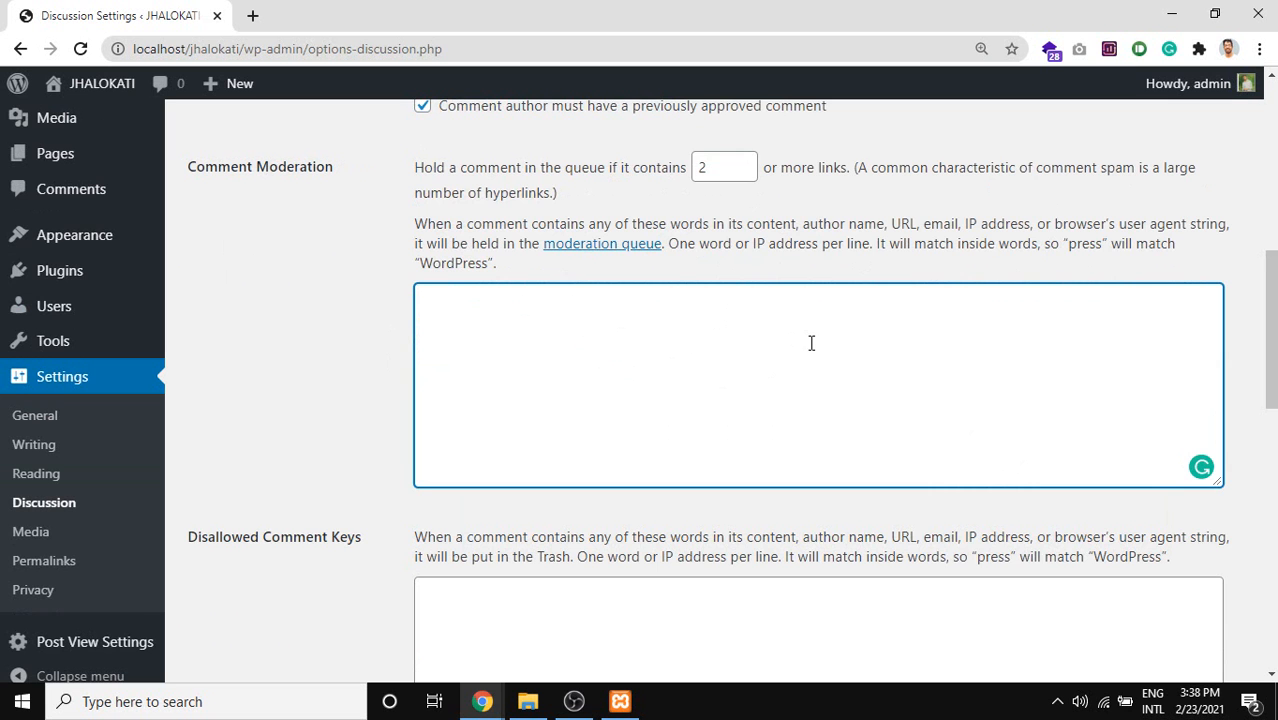
scroll(810, 342, "down", 1)
scroll(303, 268, "down", 1)
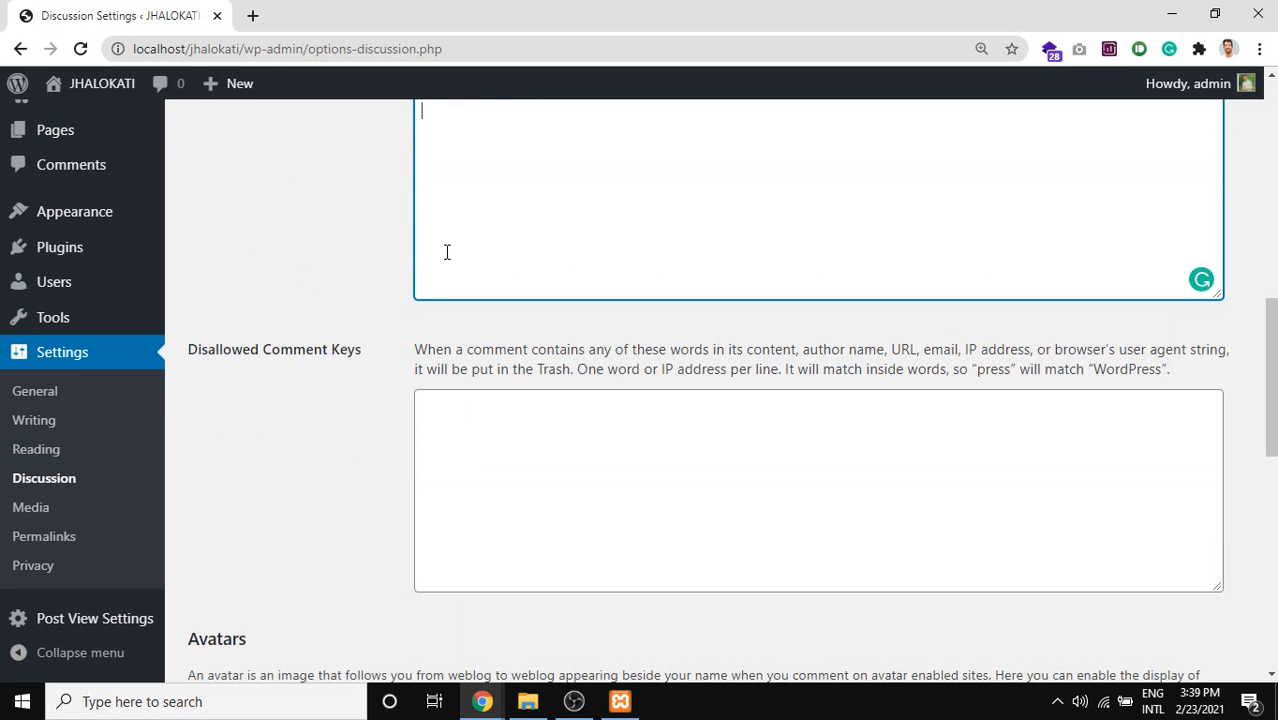
scroll(548, 436, "up", 3)
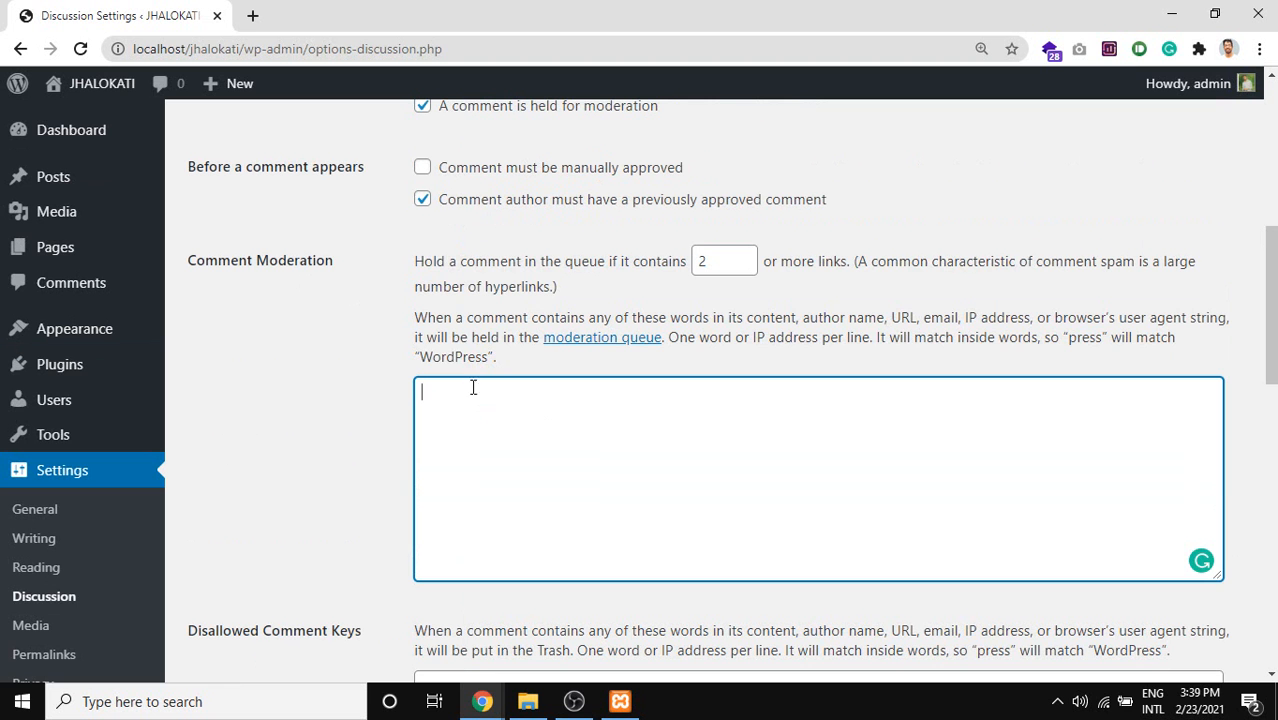
left_click_drag(497, 358, 416, 274)
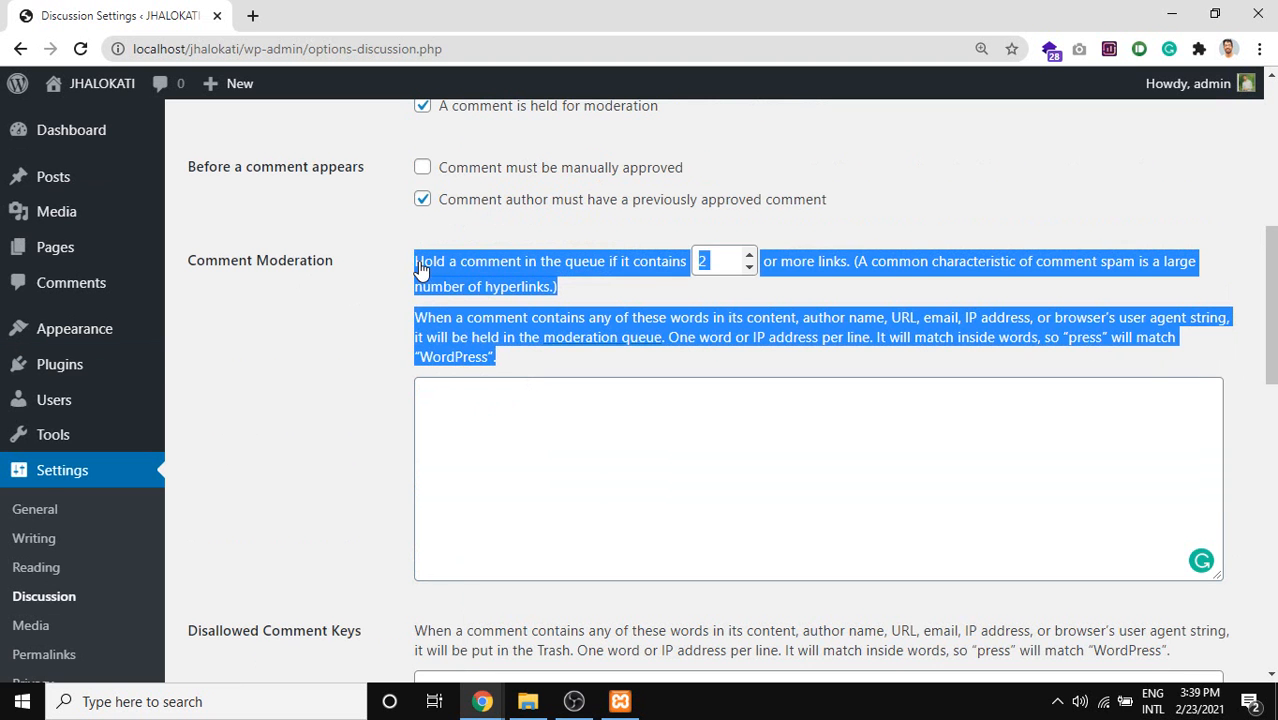
scroll(471, 394, "down", 1)
left_click(522, 377)
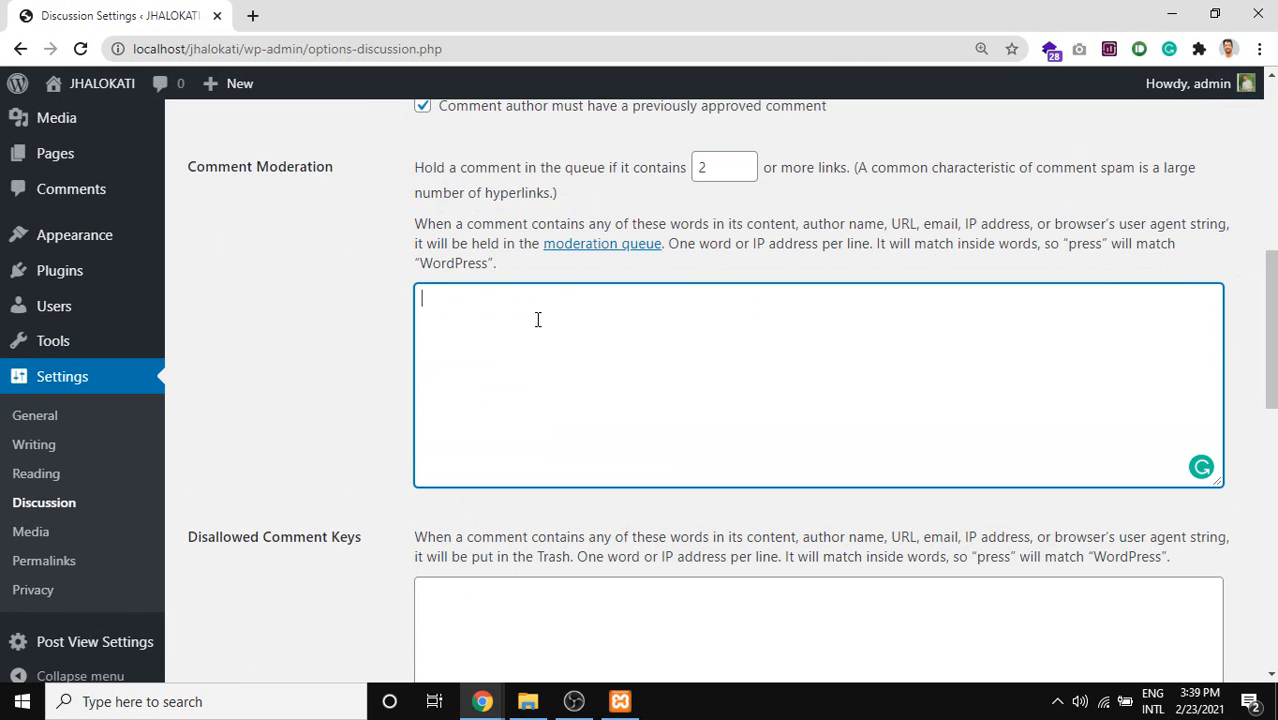
scroll(536, 320, "down", 1)
left_click_drag(359, 446, 260, 443)
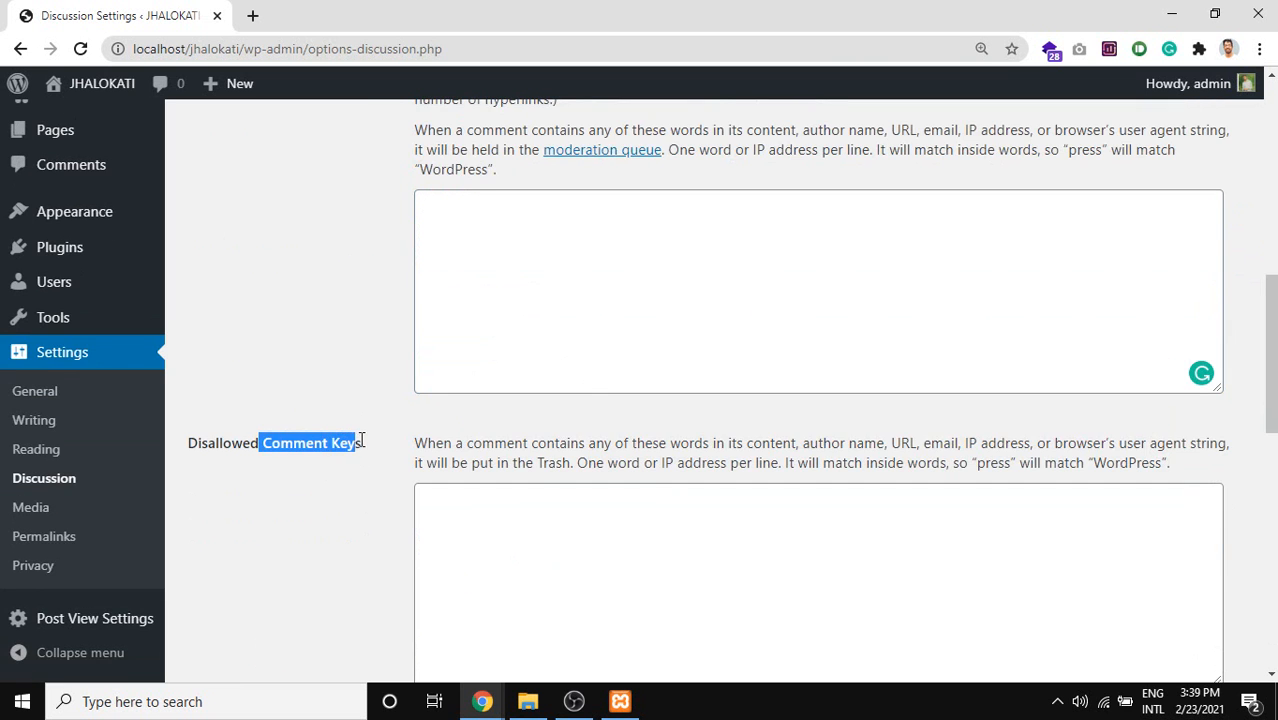
scroll(388, 511, "up", 2)
scroll(681, 424, "down", 1)
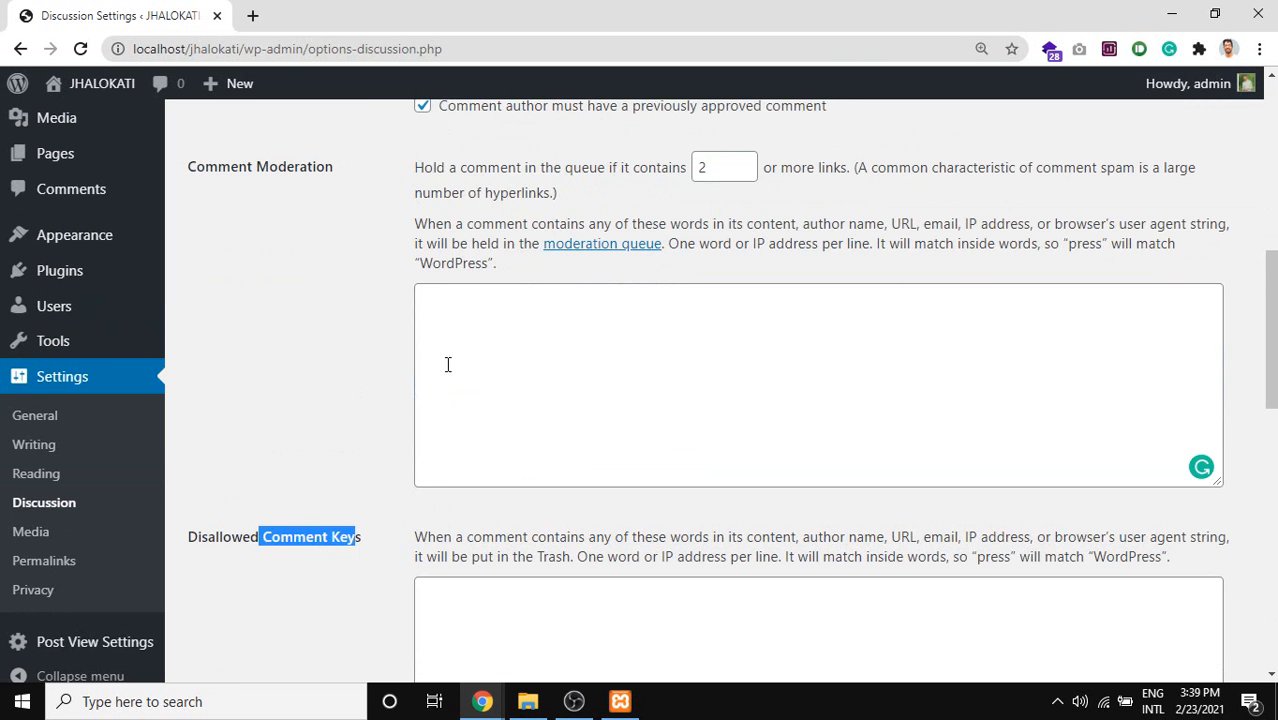
left_click(506, 598)
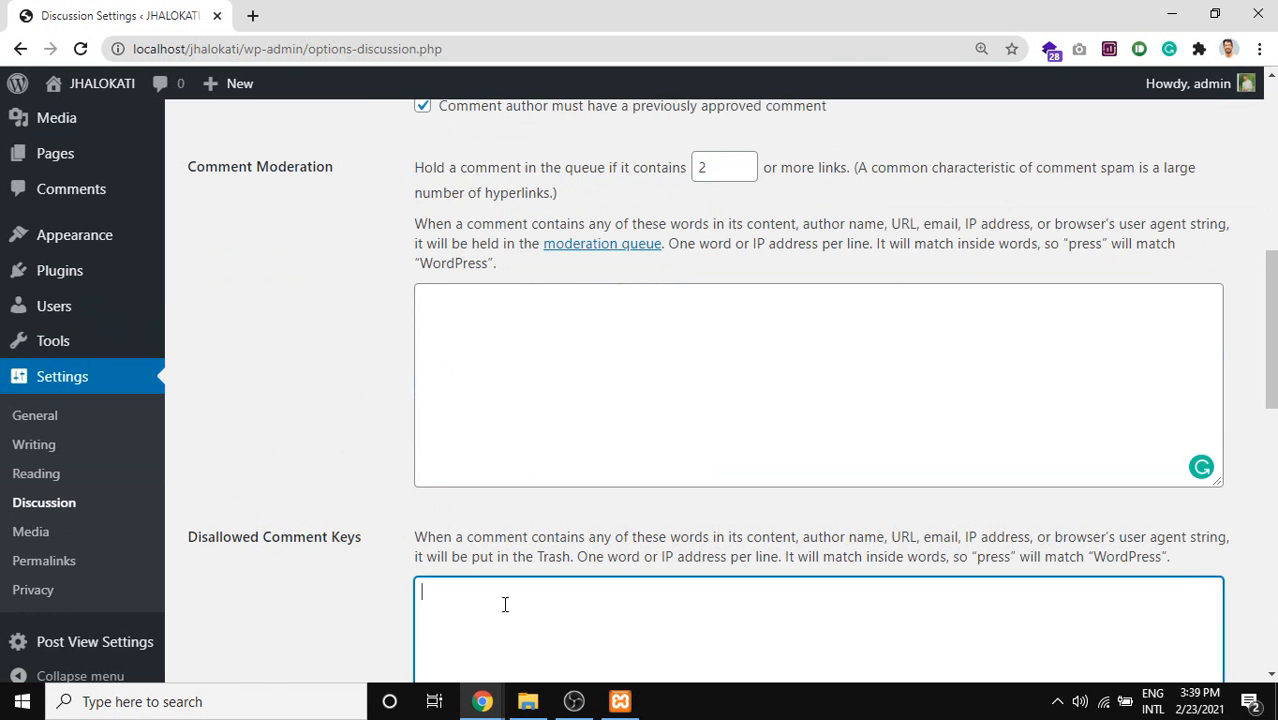
scroll(506, 598, "down", 2)
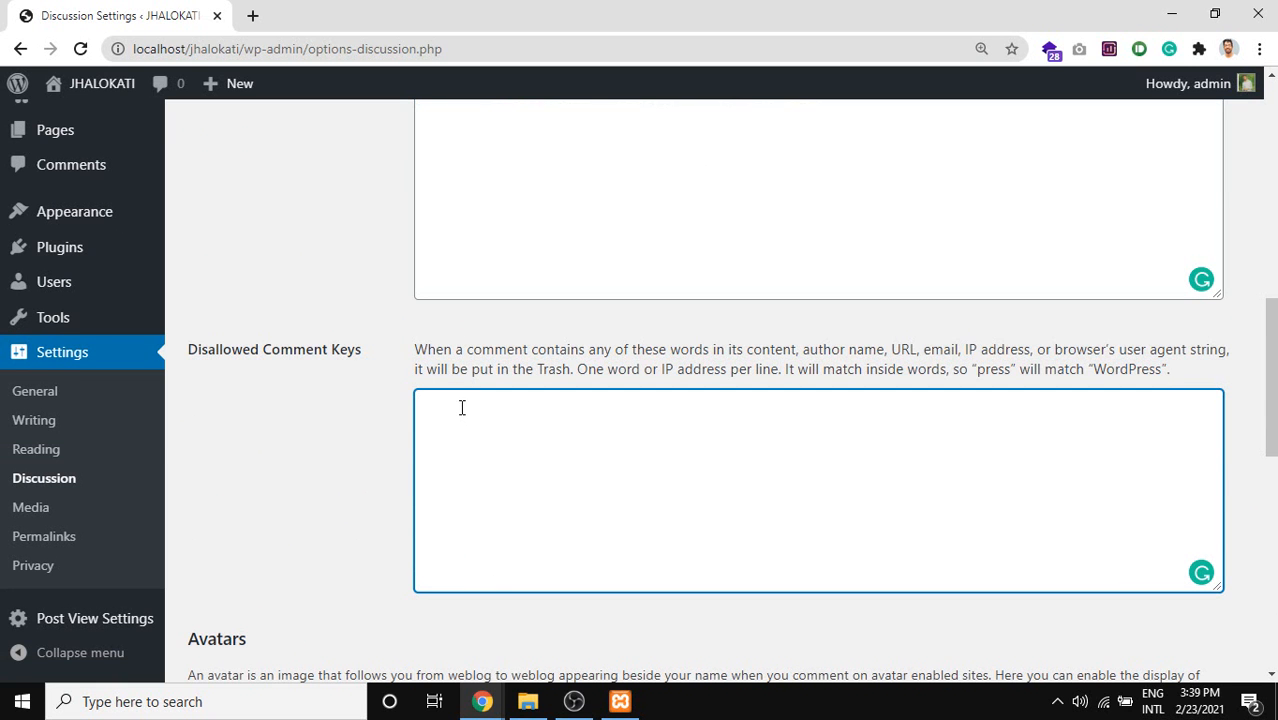
scroll(565, 525, "up", 1)
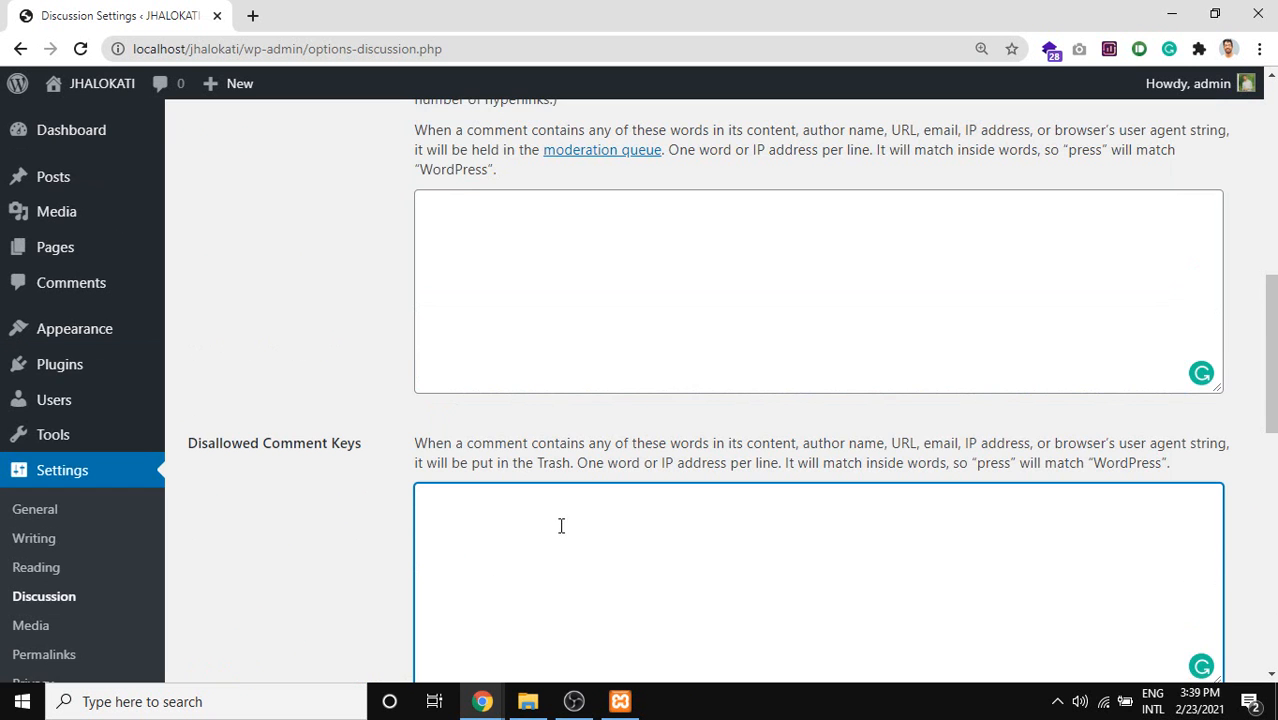
left_click(520, 248)
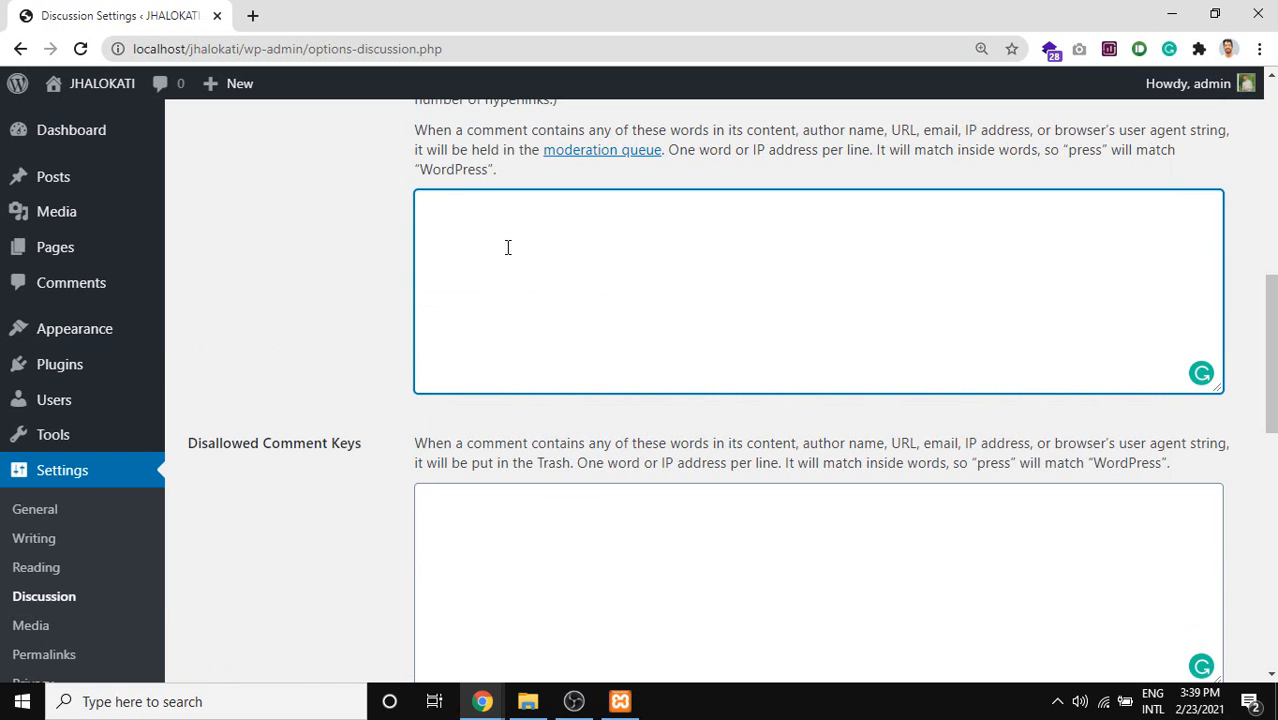
scroll(542, 391, "down", 1)
left_click(502, 445)
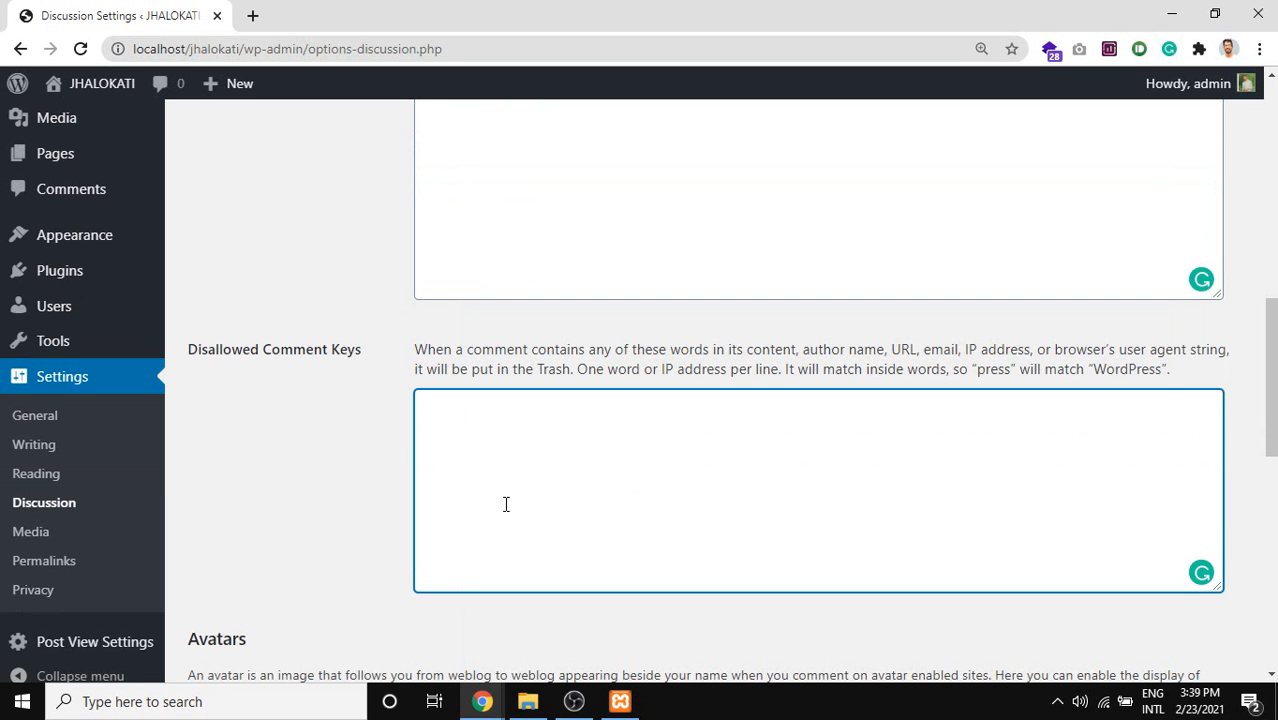
scroll(502, 431, "down", 2)
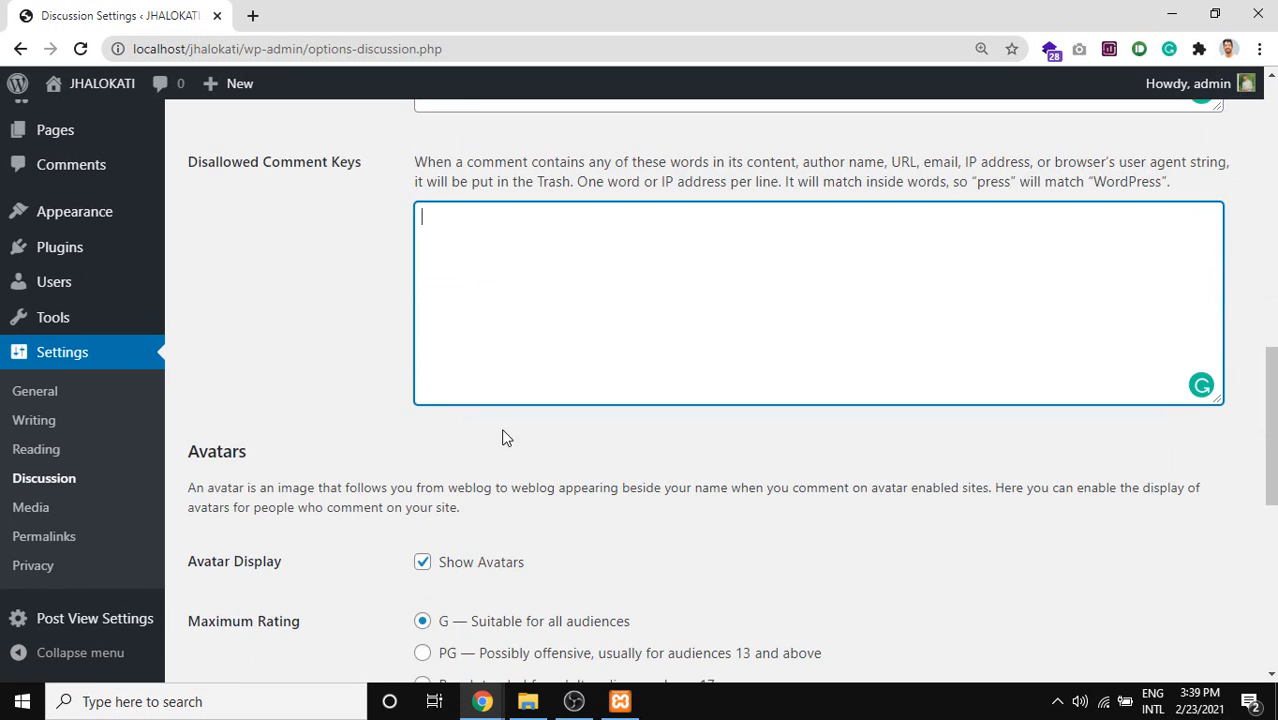
scroll(509, 451, "up", 4)
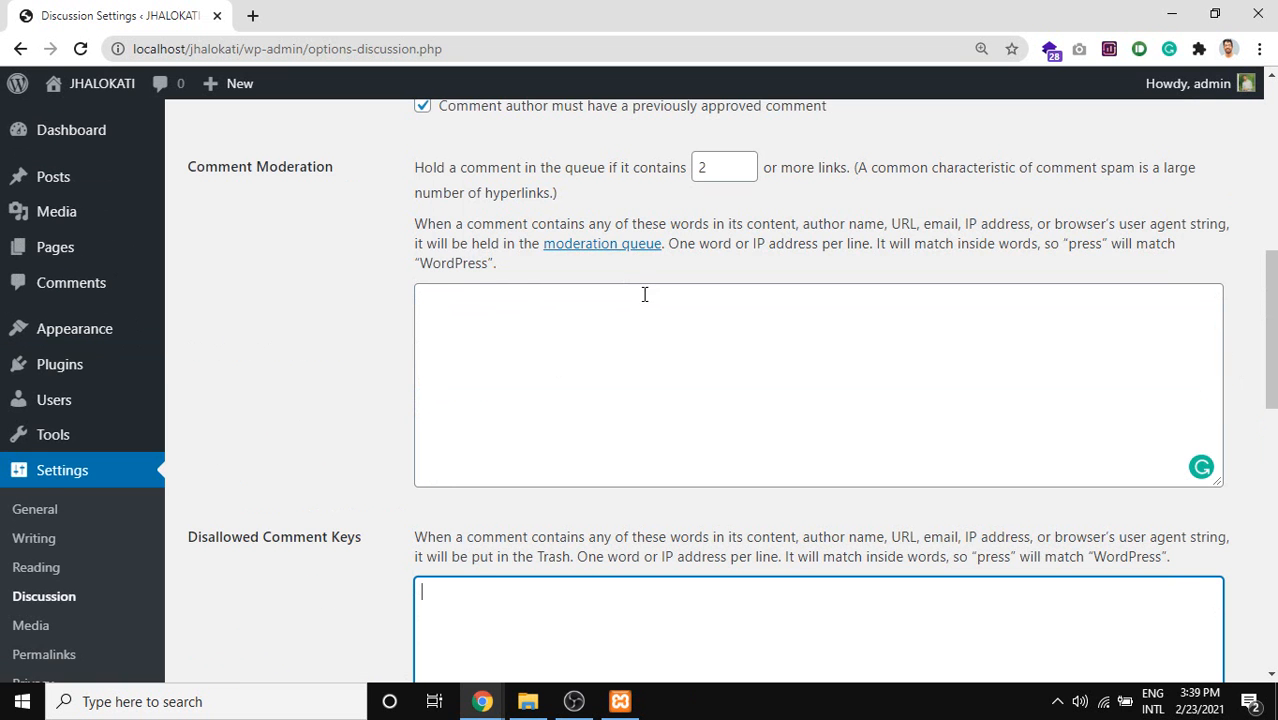
scroll(657, 353, "down", 4)
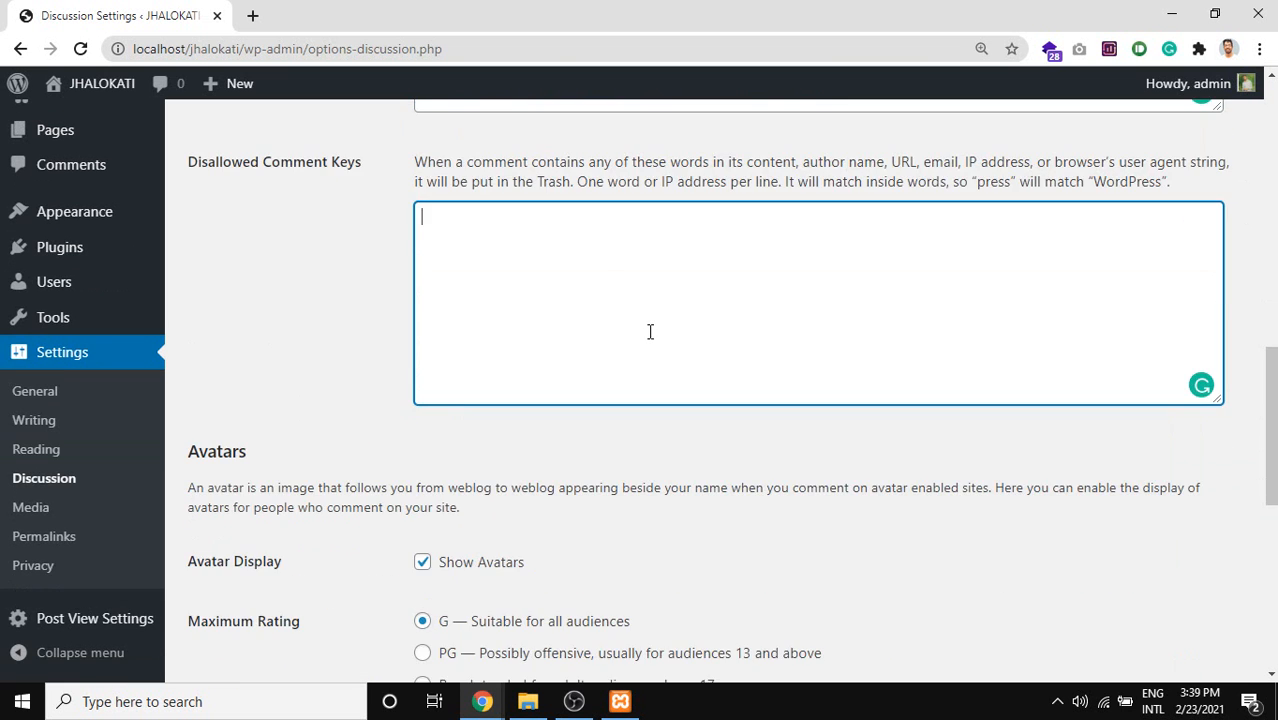
scroll(650, 331, "up", 2)
scroll(649, 334, "up", 2)
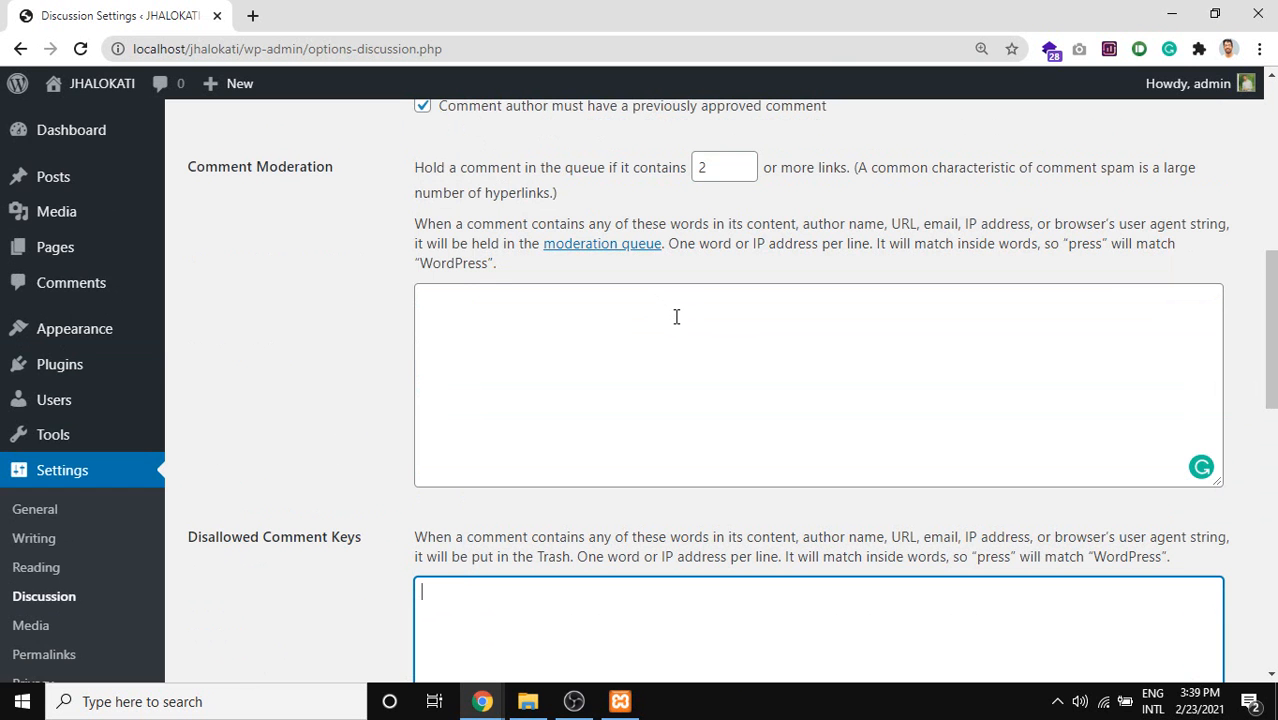
scroll(505, 540, "down", 1)
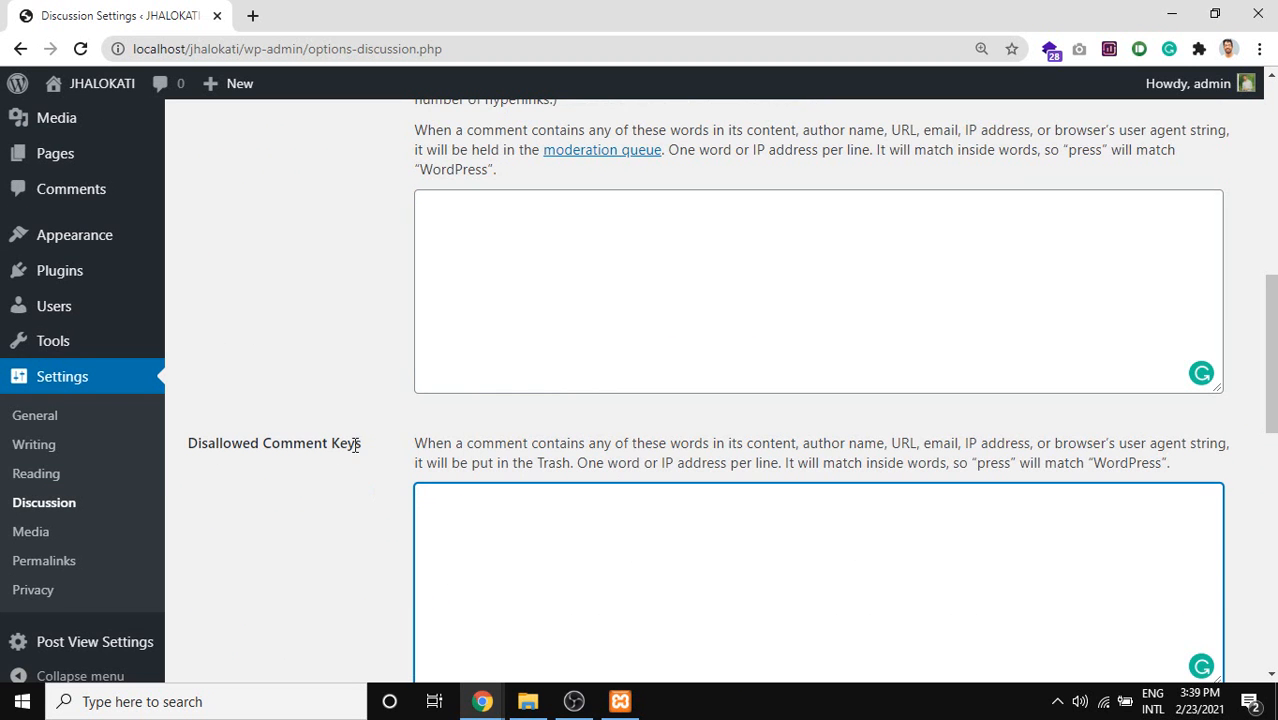
left_click_drag(357, 443, 208, 450)
triple_click(277, 448)
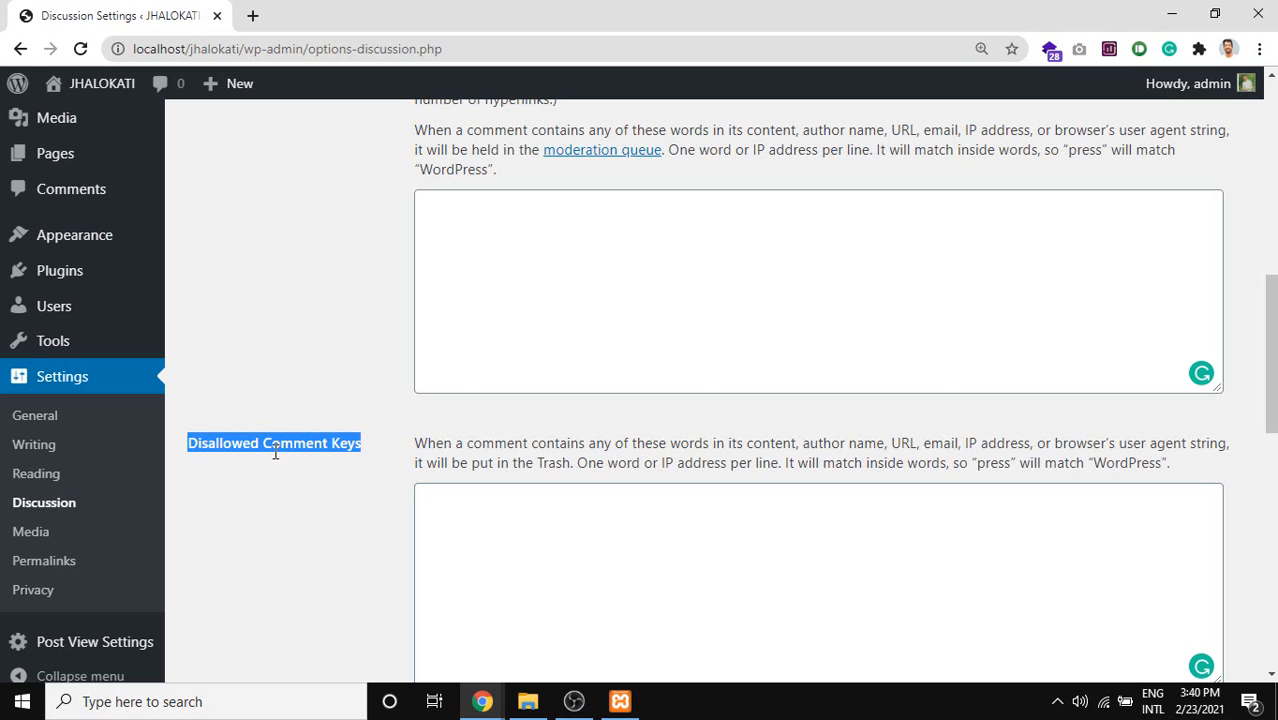
left_click(323, 440)
triple_click(336, 444)
left_click(372, 451)
left_click_drag(368, 443, 200, 443)
scroll(277, 480, "down", 1)
left_click(563, 403)
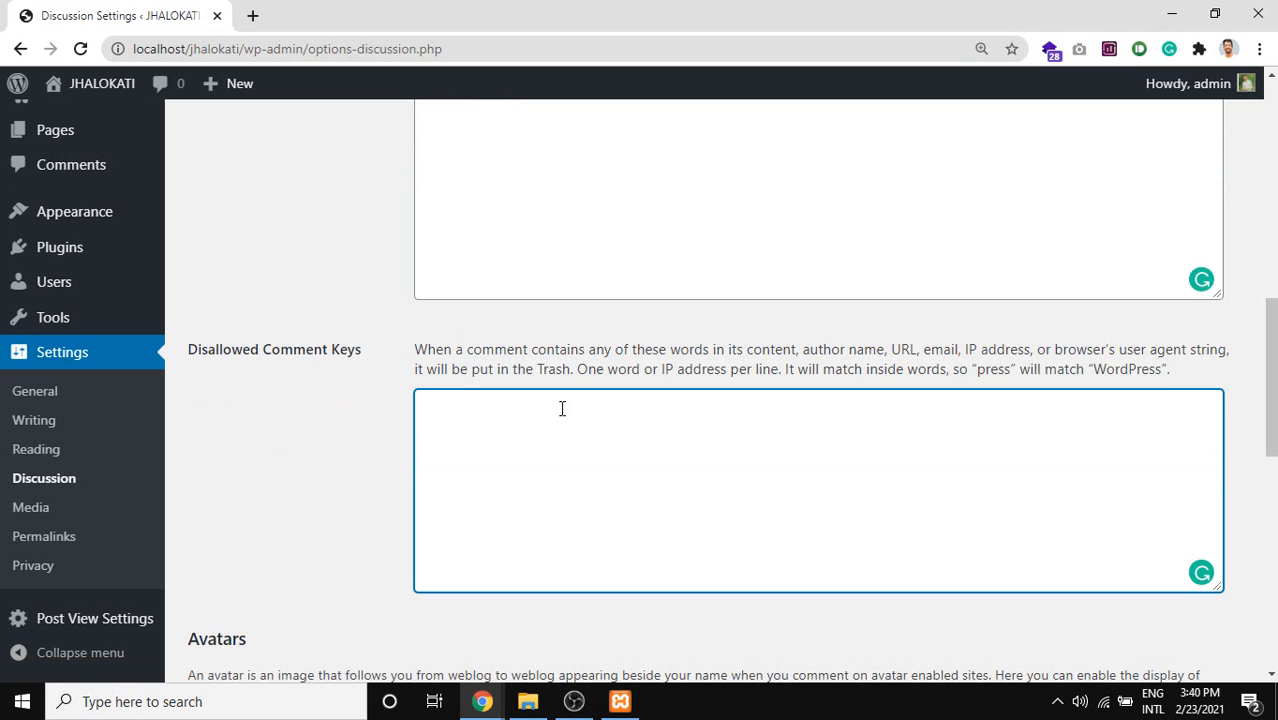
scroll(445, 427, "up", 1)
left_click(508, 342)
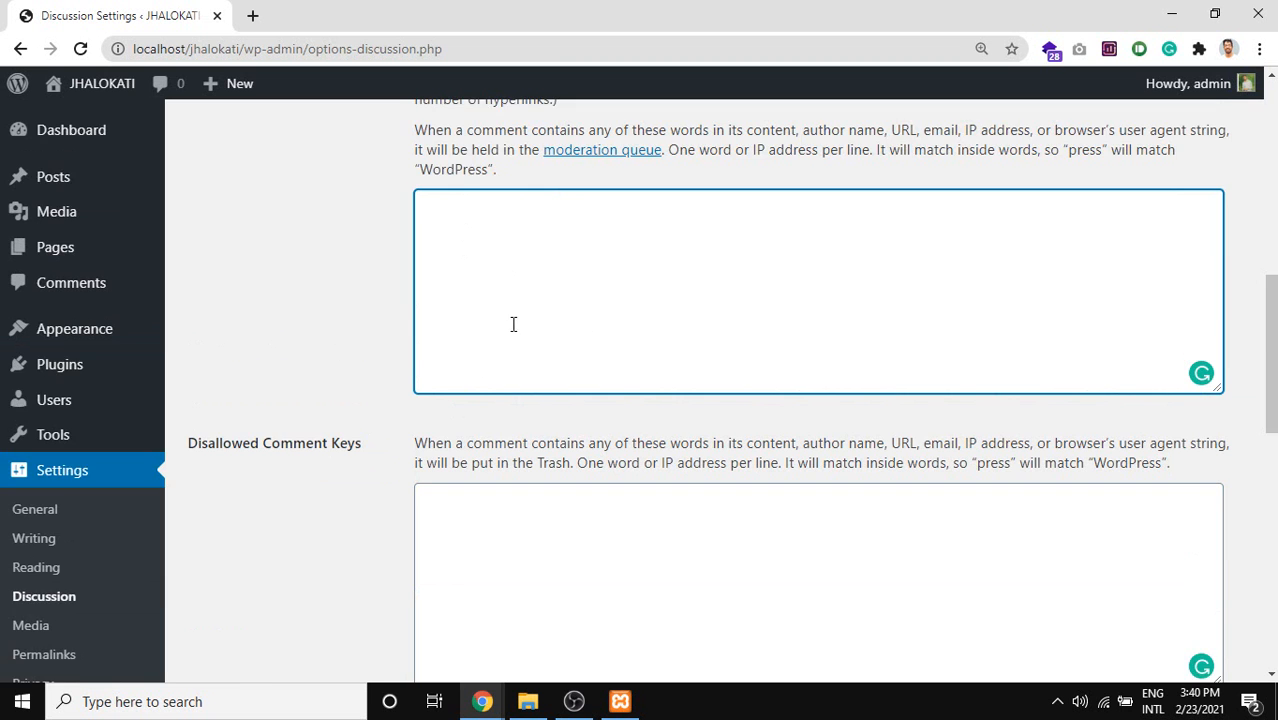
scroll(478, 289, "down", 1)
left_click_drag(369, 347, 177, 363)
scroll(298, 345, "up", 1)
left_click_drag(298, 345, 506, 343)
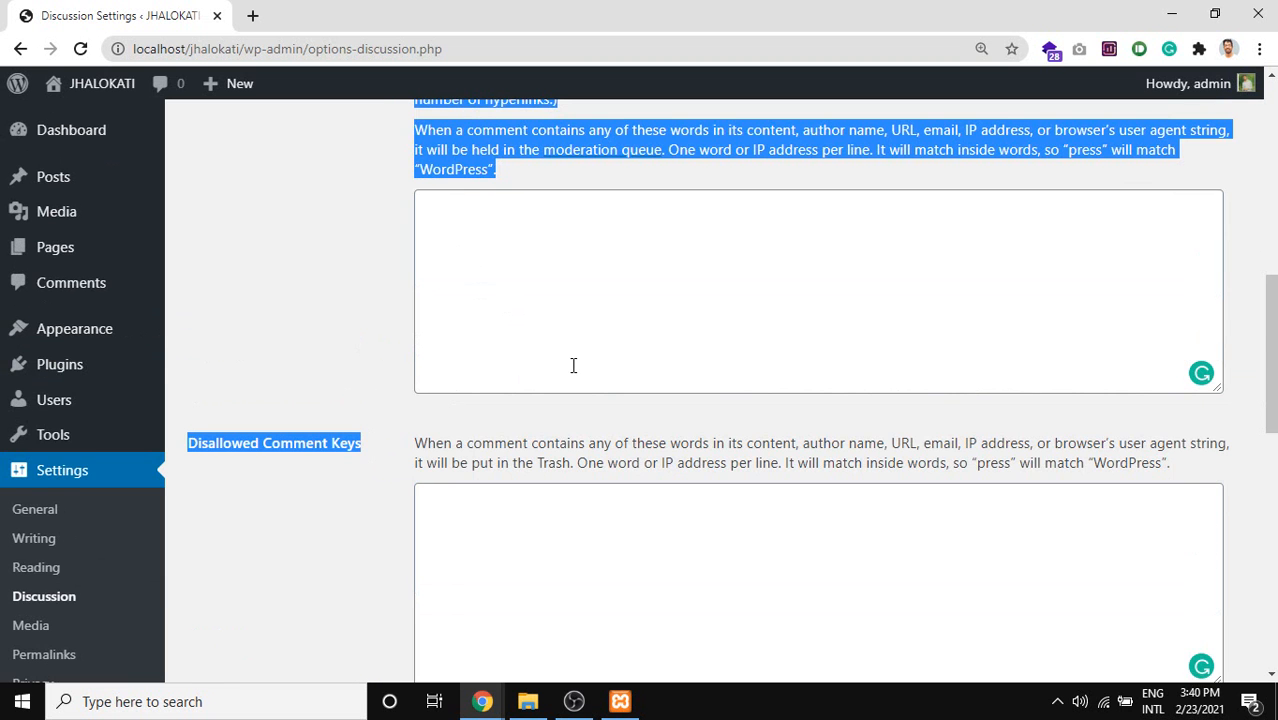
scroll(573, 365, "down", 5)
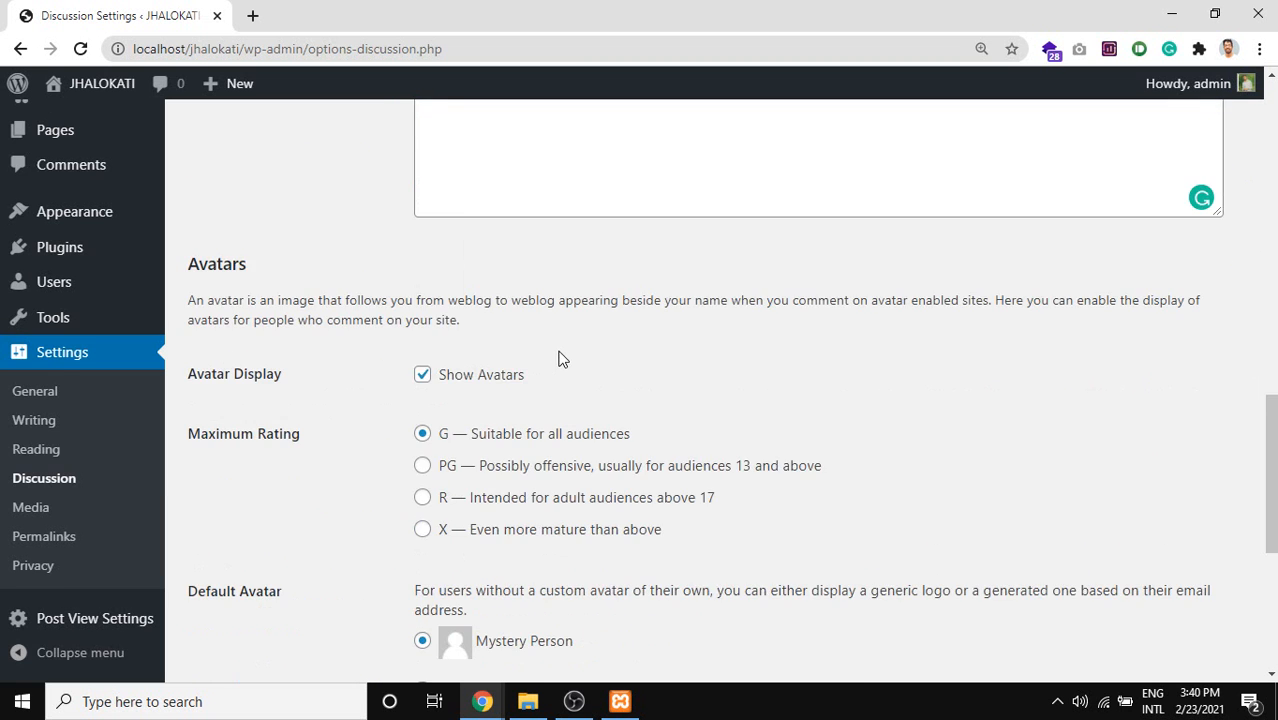
scroll(560, 358, "up", 2)
left_click(565, 357)
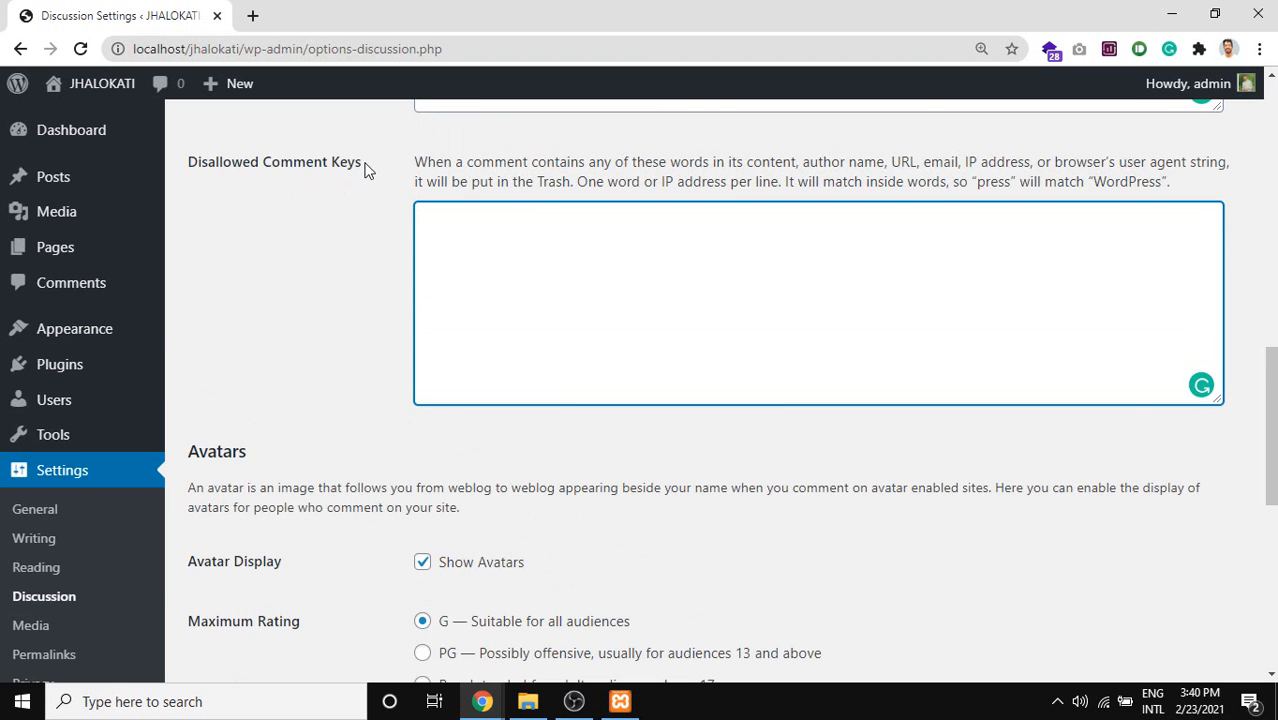
scroll(380, 180, "down", 2)
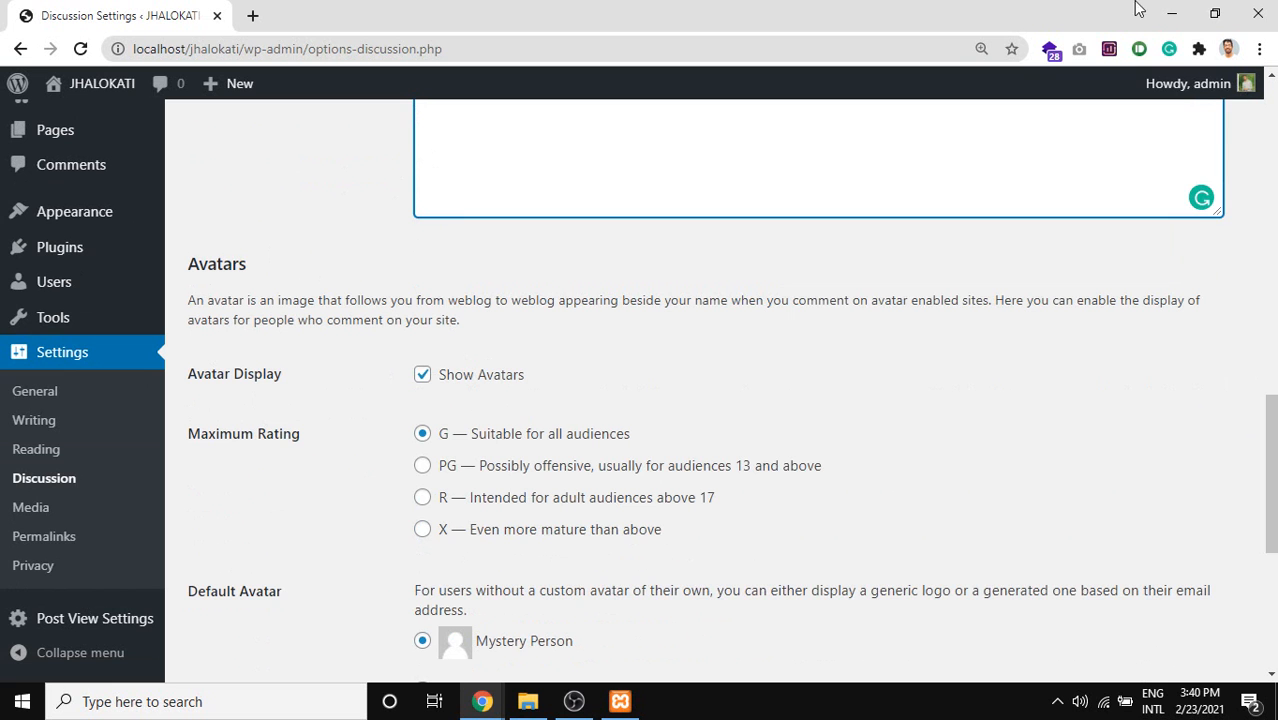
mouse_move(1246, 93)
scroll(471, 408, "down", 1)
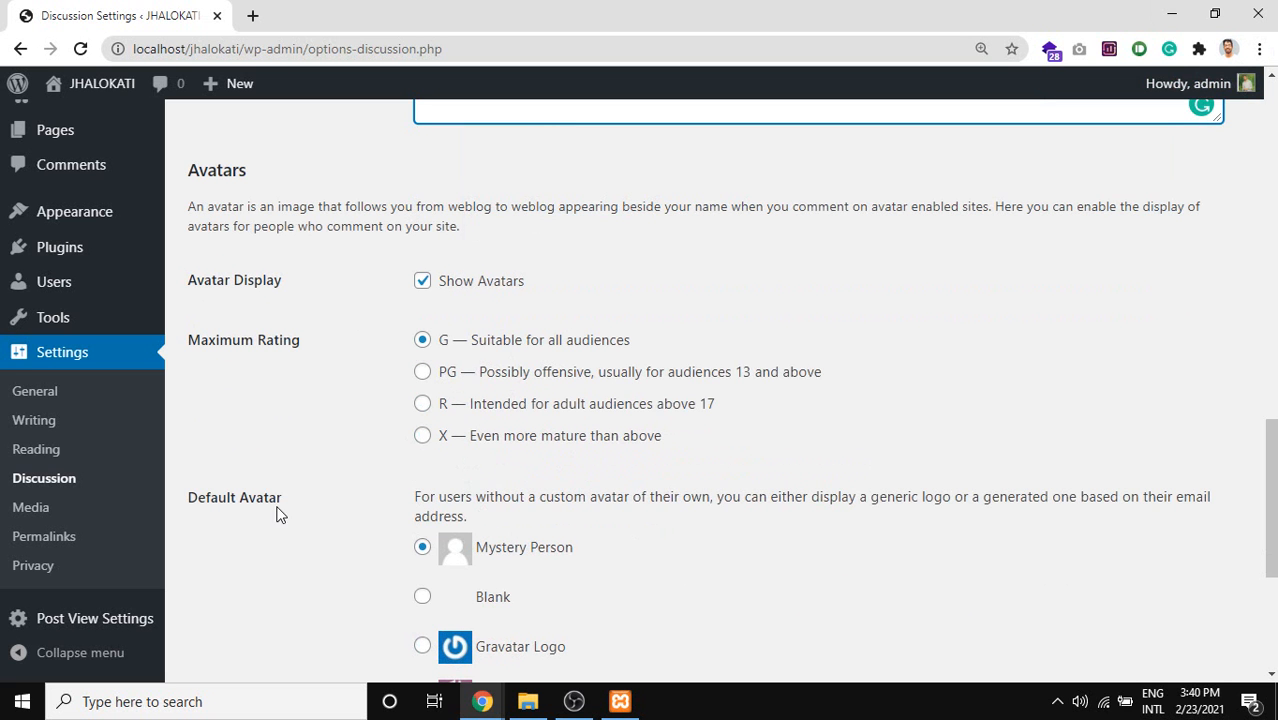
left_click_drag(787, 472, 408, 331)
scroll(458, 488, "down", 1)
scroll(745, 393, "down", 2)
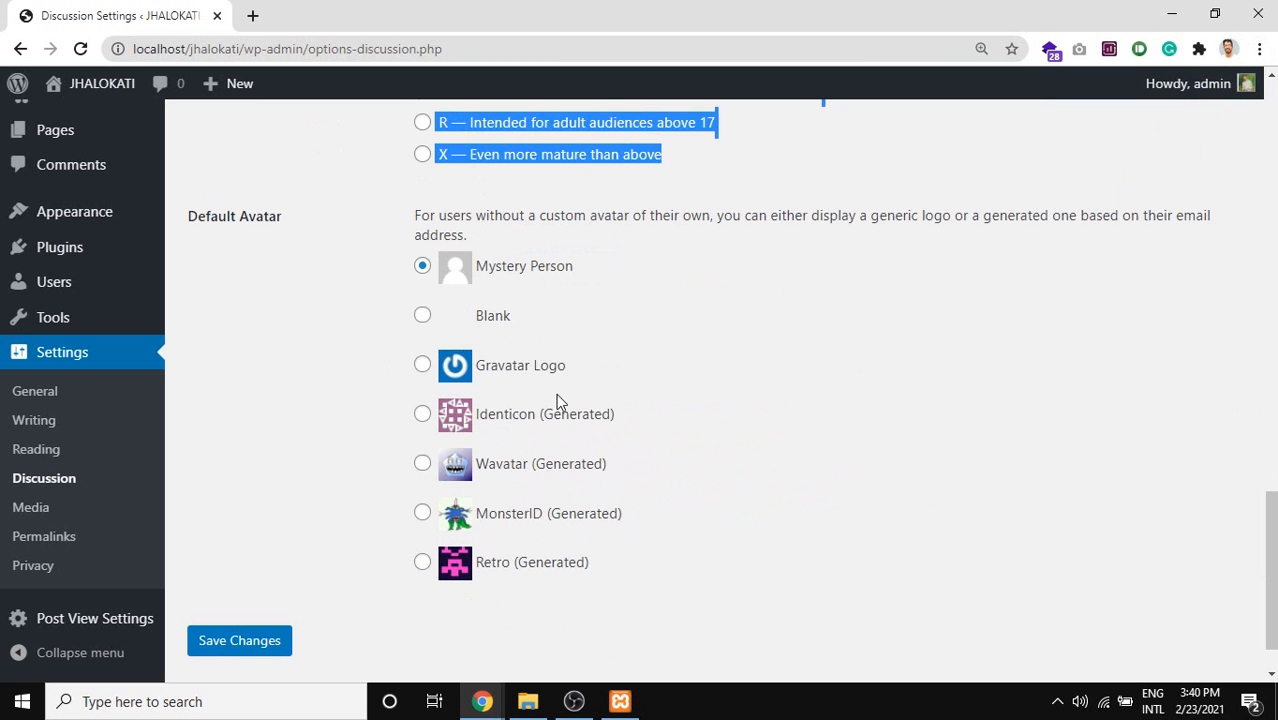
left_click_drag(627, 417, 497, 417)
left_click_drag(630, 464, 477, 466)
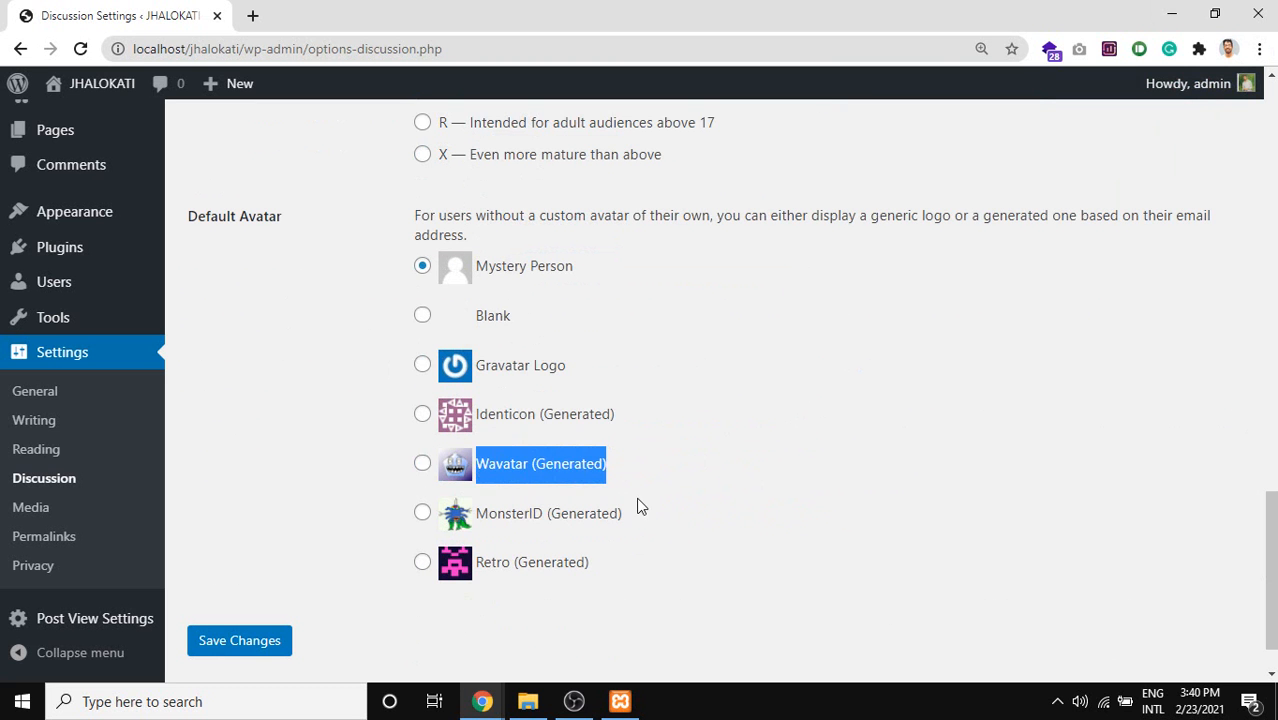
left_click_drag(637, 508, 499, 516)
left_click_drag(582, 590, 391, 359)
scroll(898, 344, "up", 1)
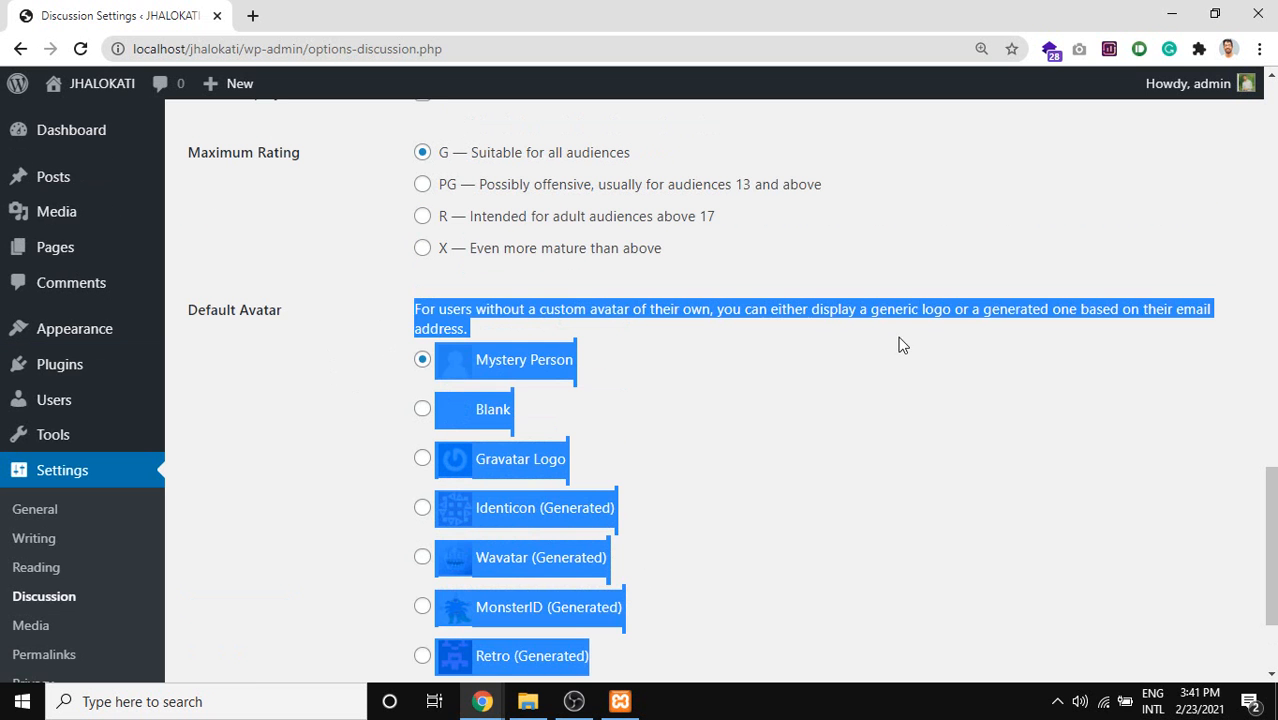
left_click(738, 490)
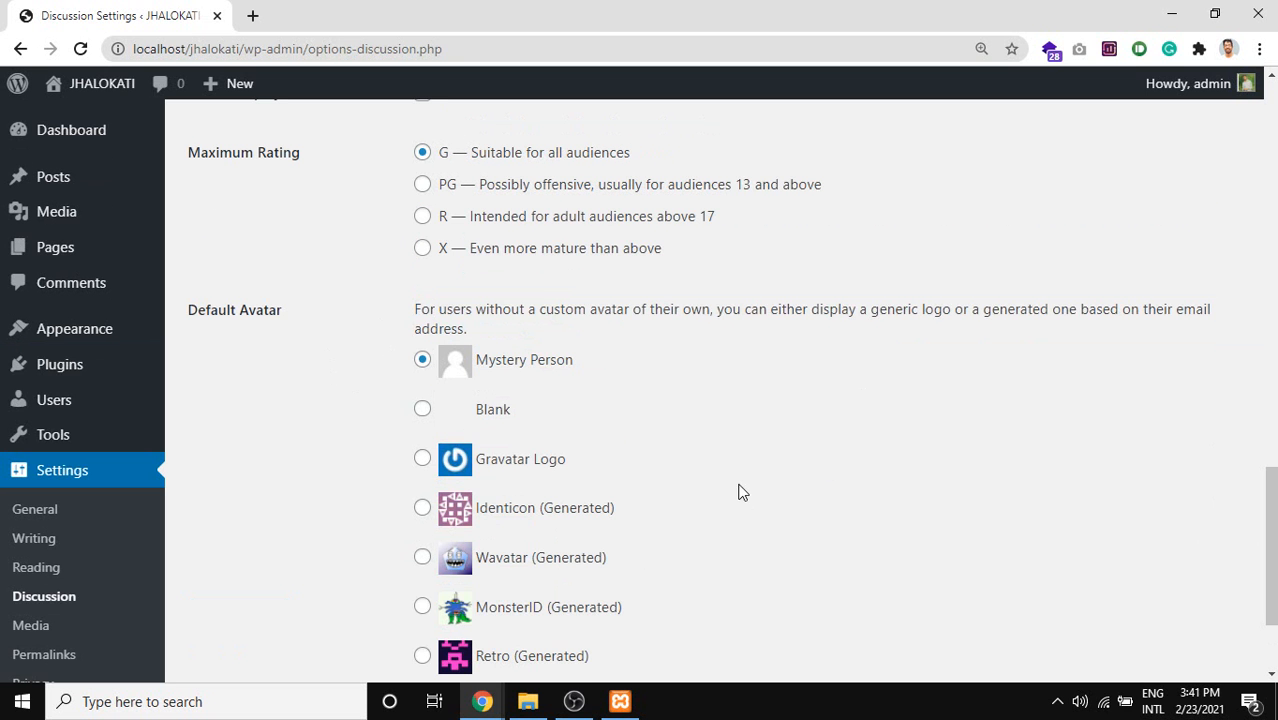
left_click(535, 468)
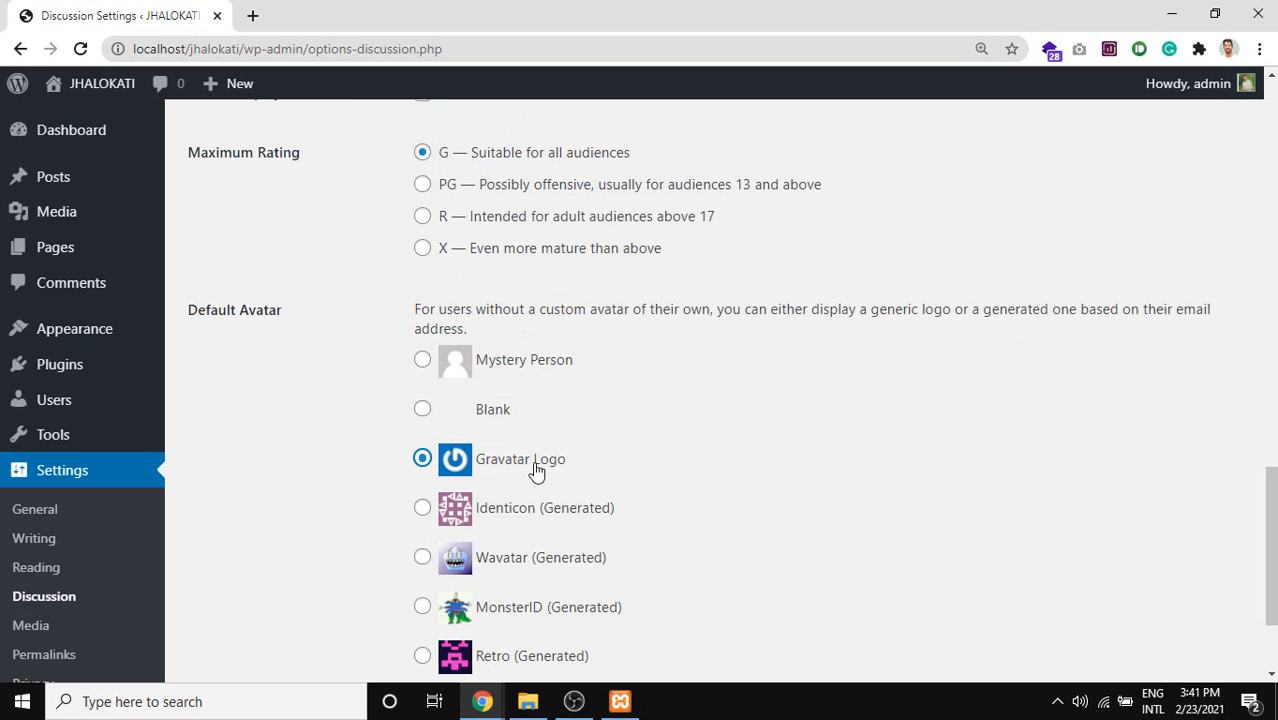
left_click(540, 366)
key("Print")
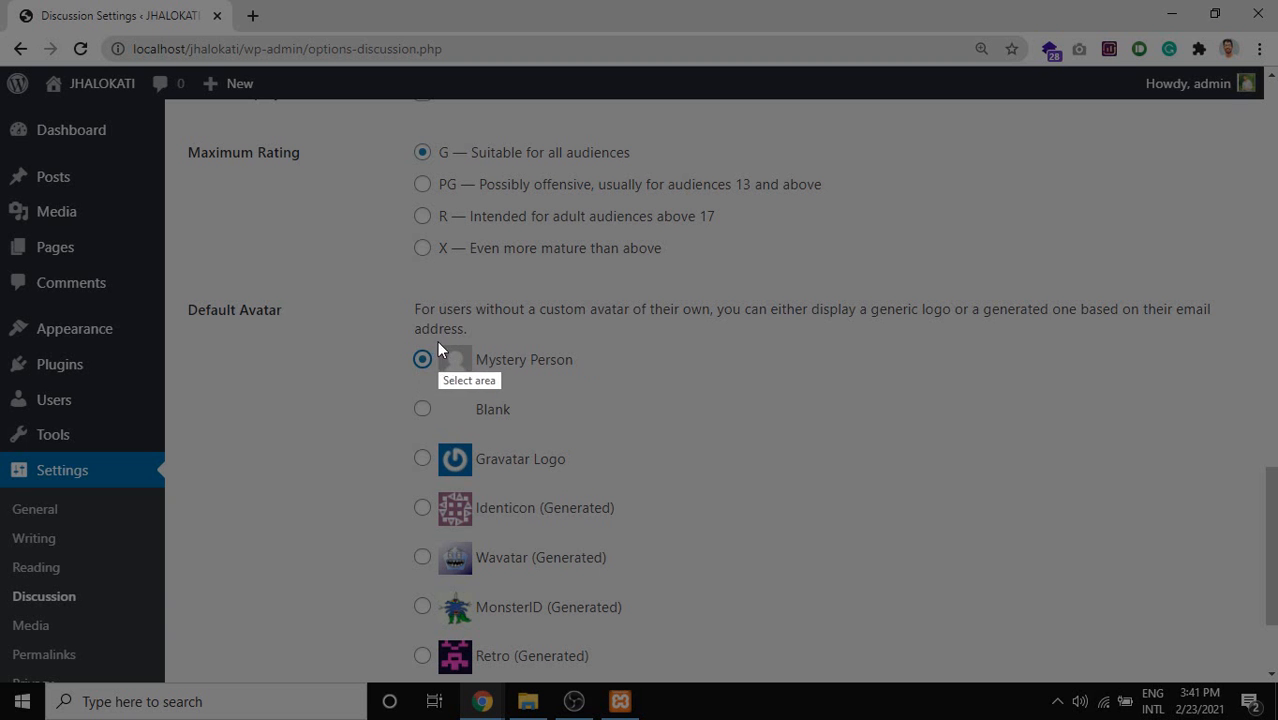
left_click_drag(432, 340, 481, 386)
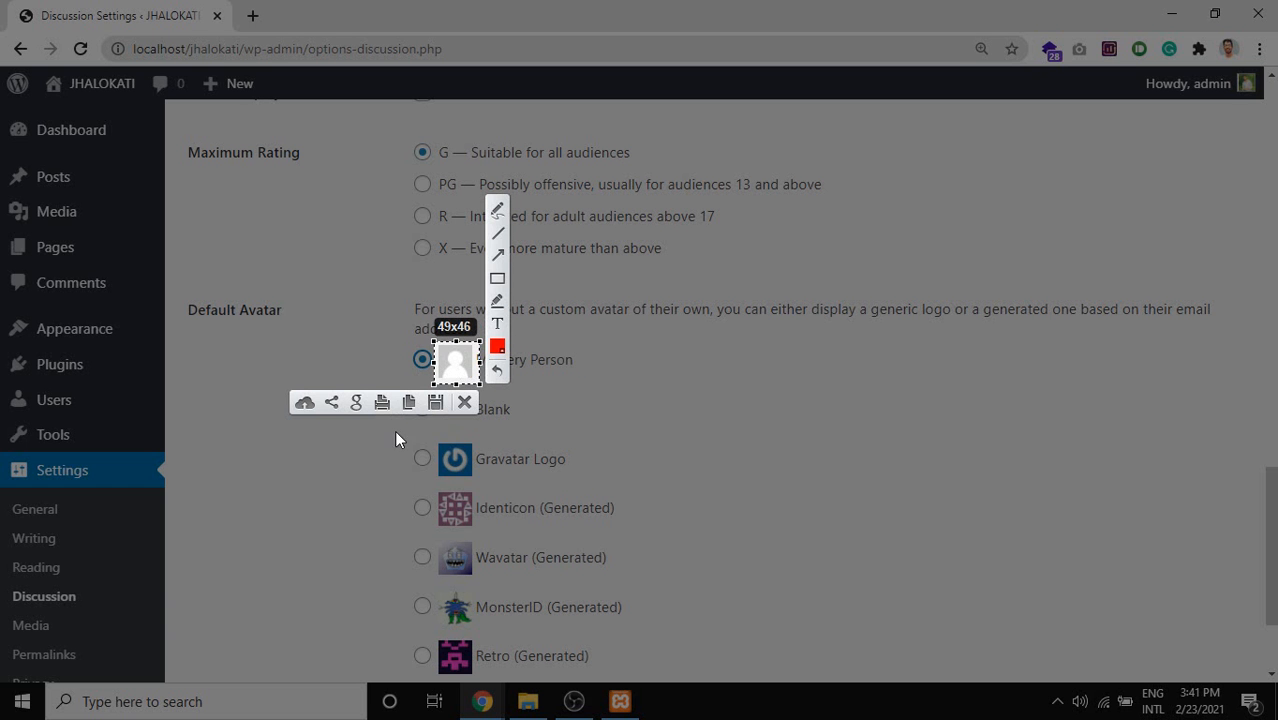
key("Escape")
scroll(291, 449, "down", 3)
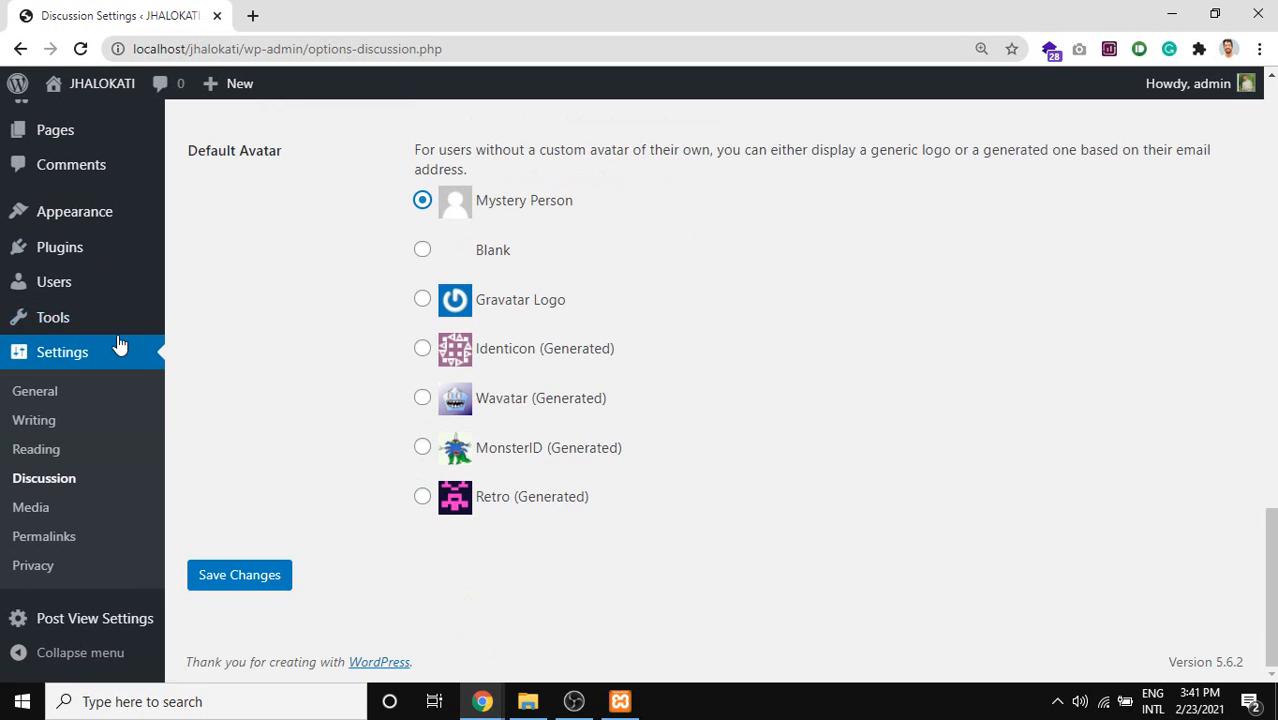
Require comment authors to be registered and logged in to comment.
scroll(597, 602, "up", 15)
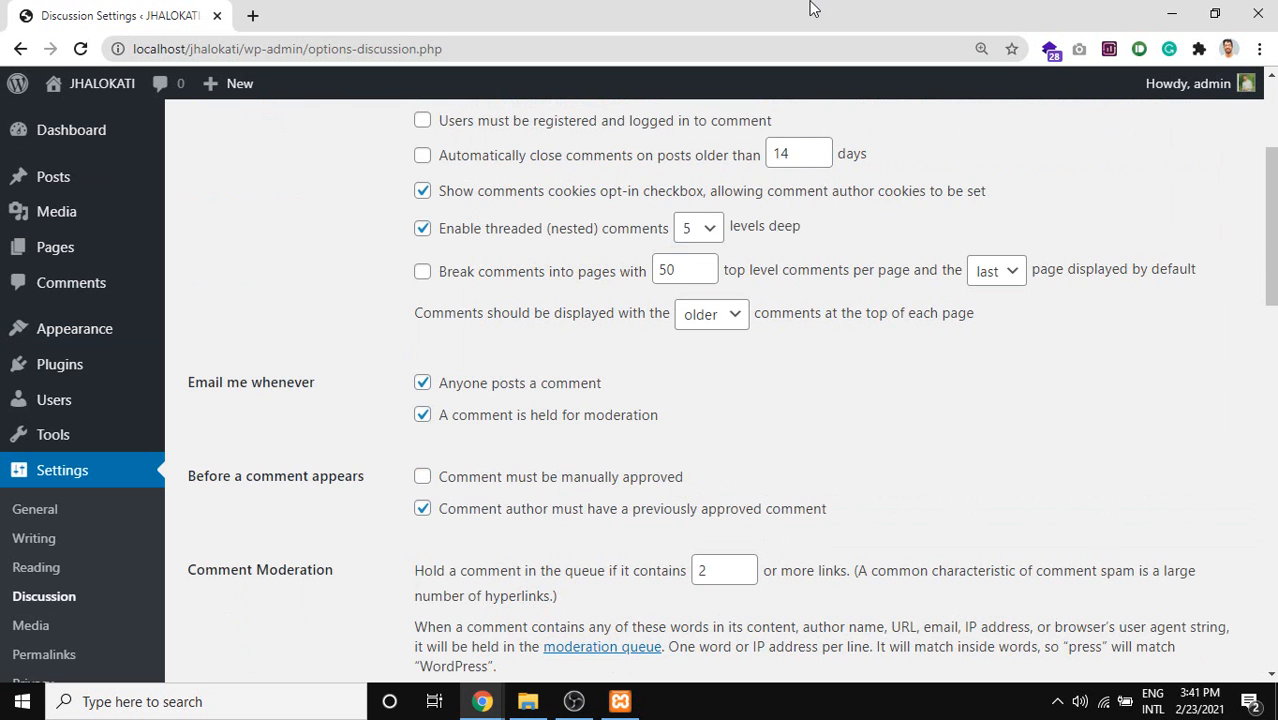
left_click_drag(1266, 186, 1273, 72)
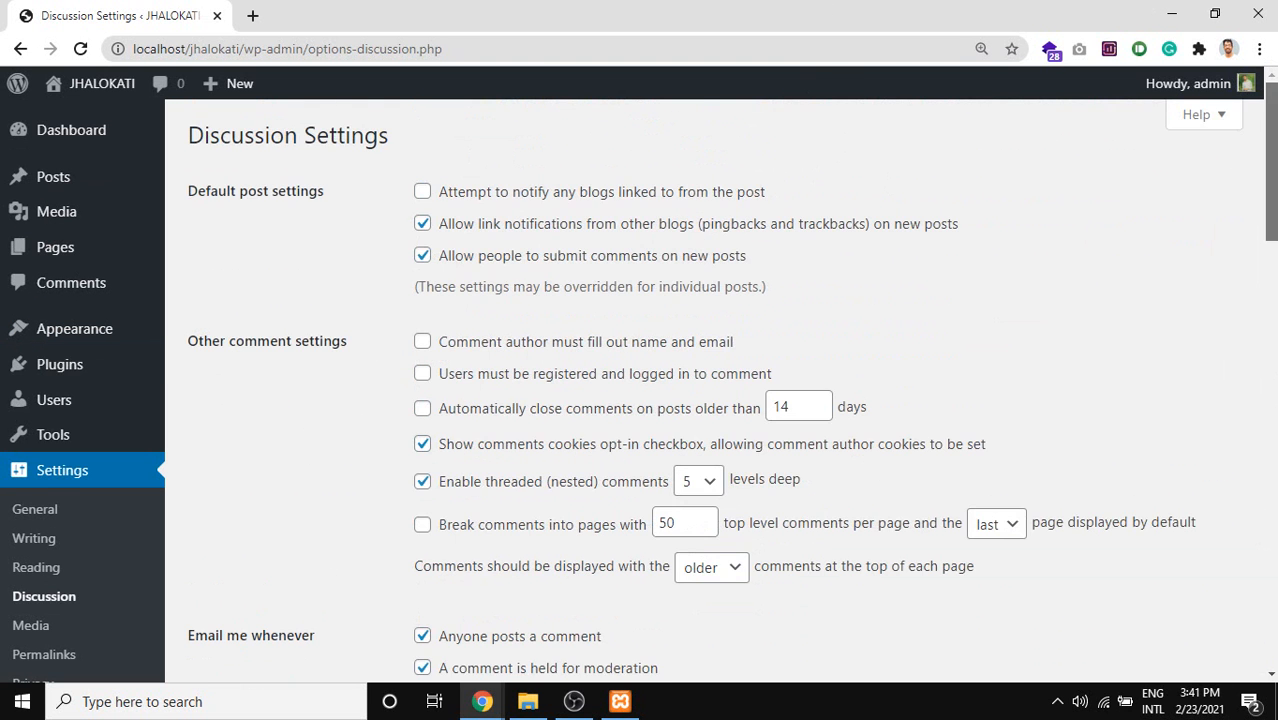
left_click_drag(1272, 160, 1270, 12)
left_click_drag(1272, 90, 1270, 620)
left_click_drag(1210, 683, 1273, 160)
left_click_drag(1116, 318, 1194, 46)
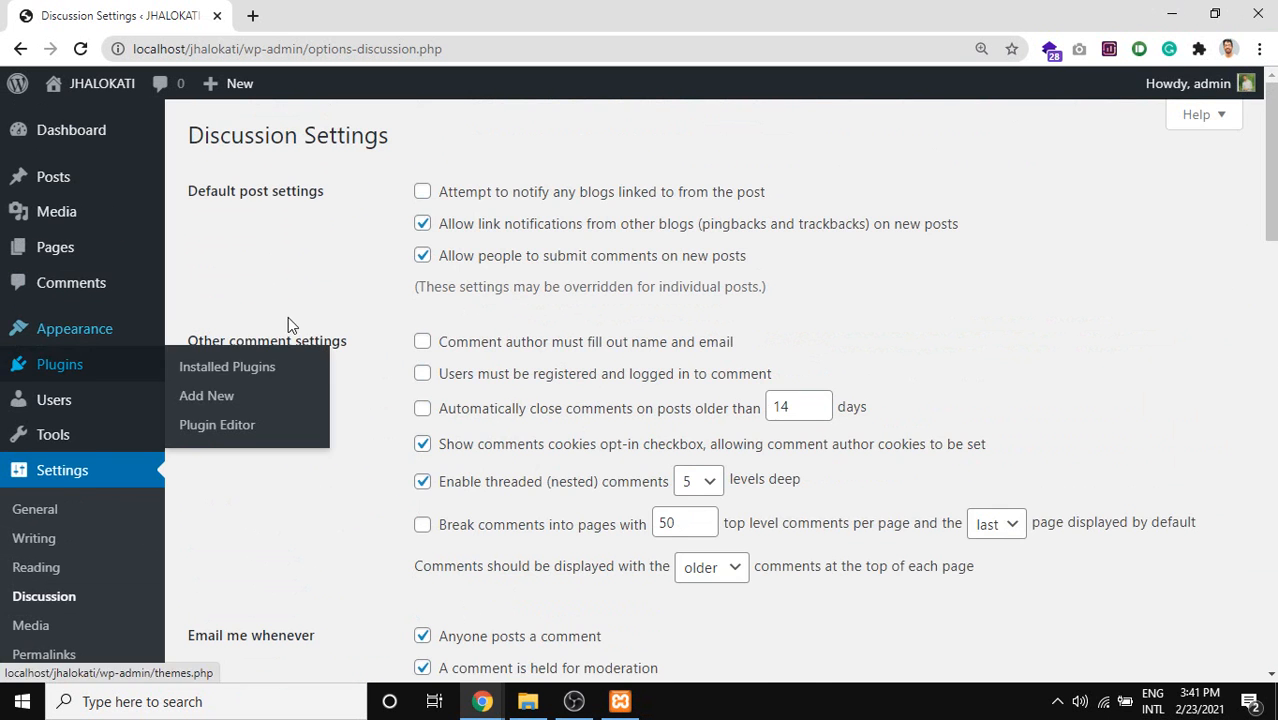
scroll(491, 328, "down", 1)
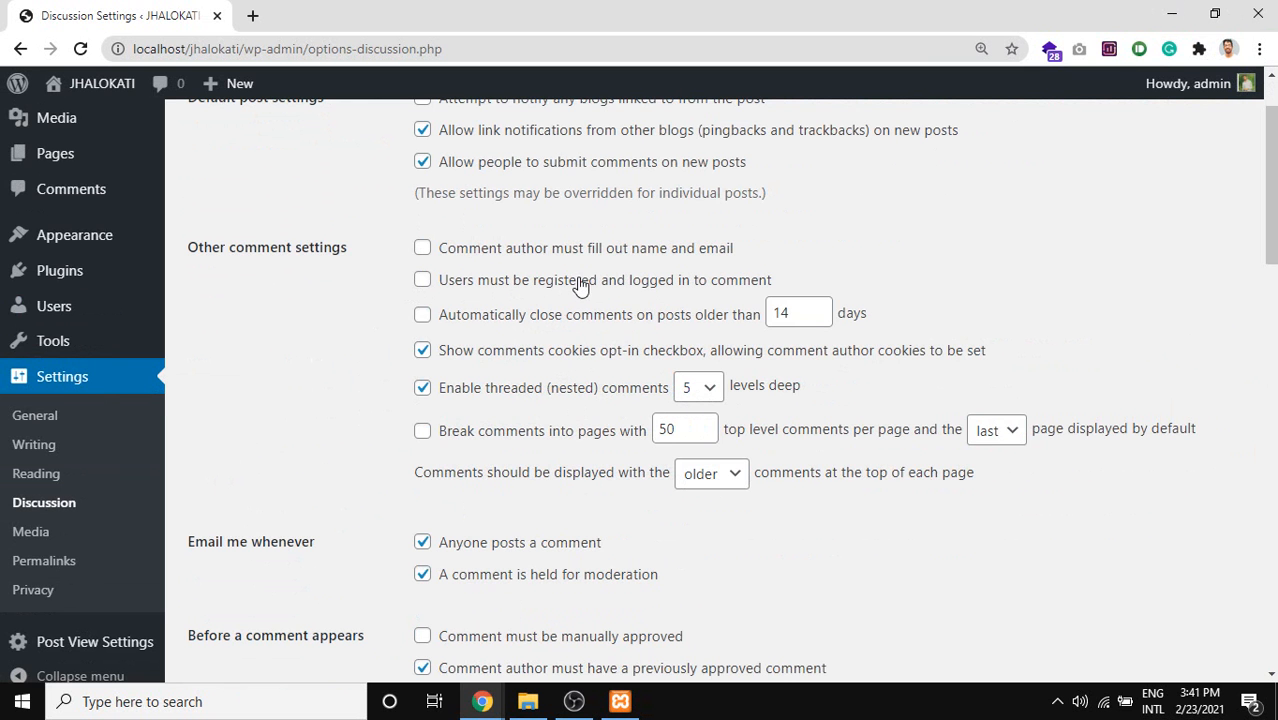
left_click(453, 285)
Look back over the discussion settings and go to Settings > Media.
scroll(486, 287, "down", 15)
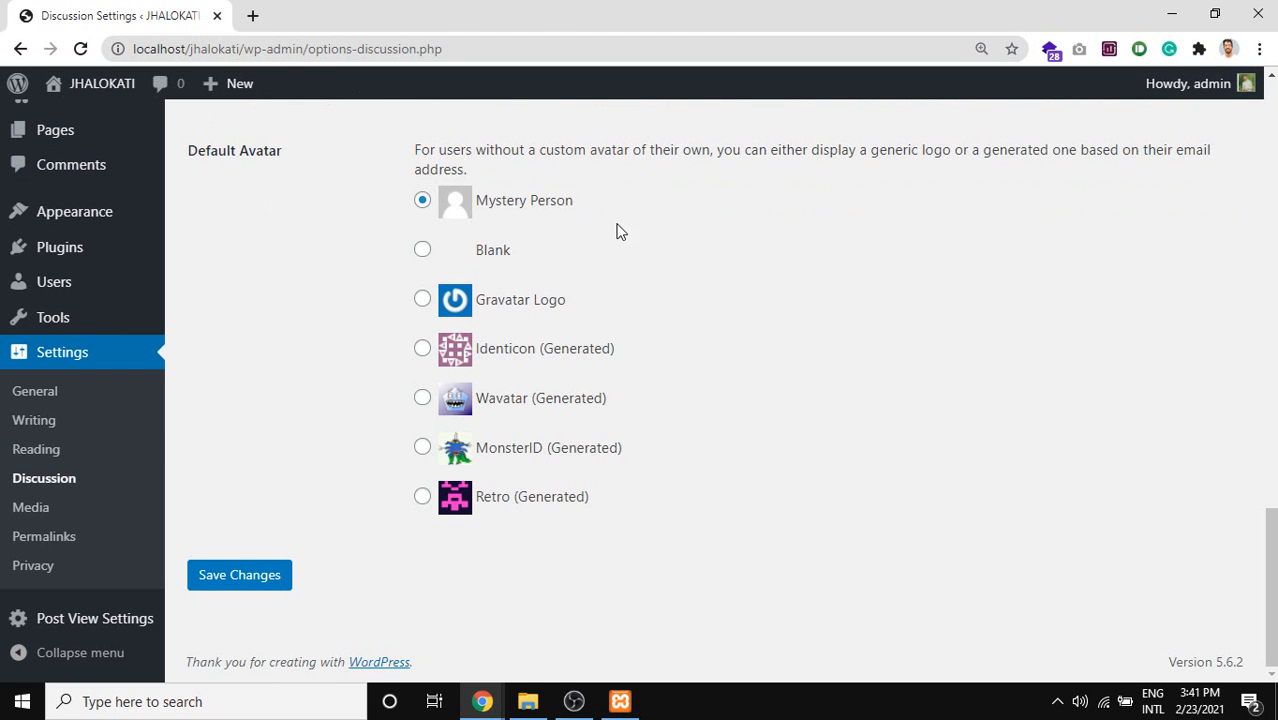
scroll(619, 231, "up", 8)
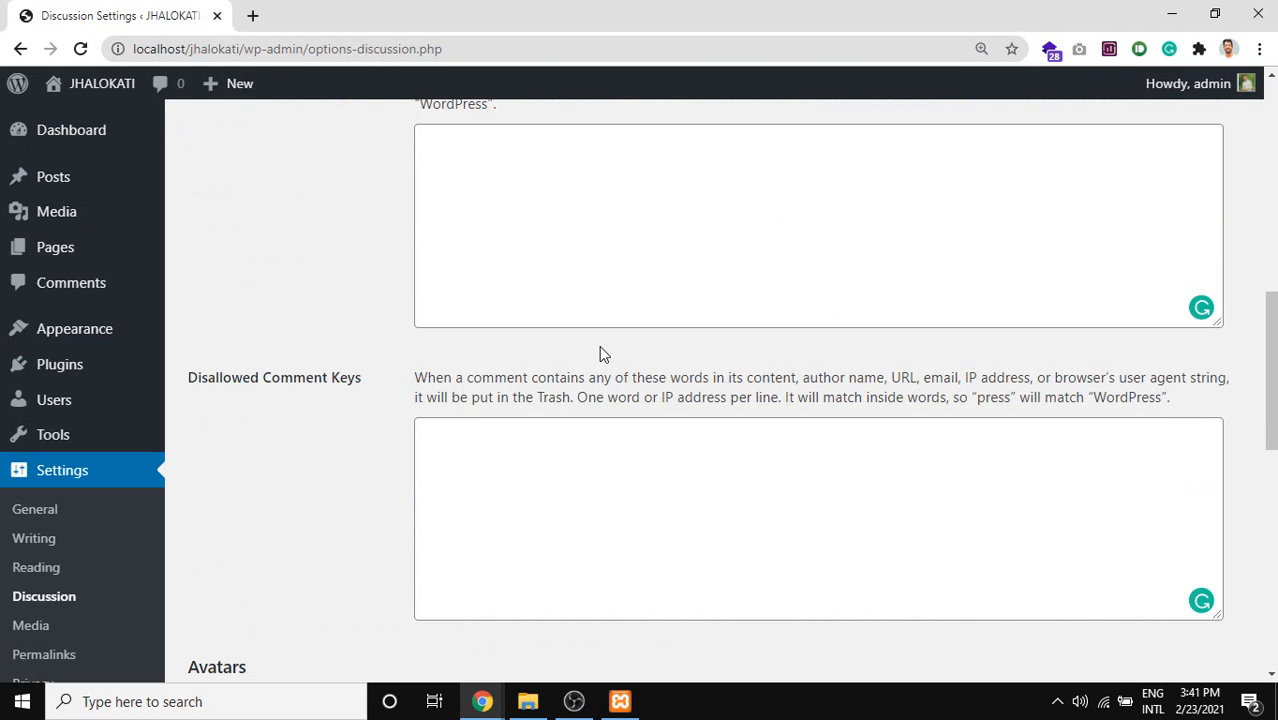
scroll(599, 345, "up", 6)
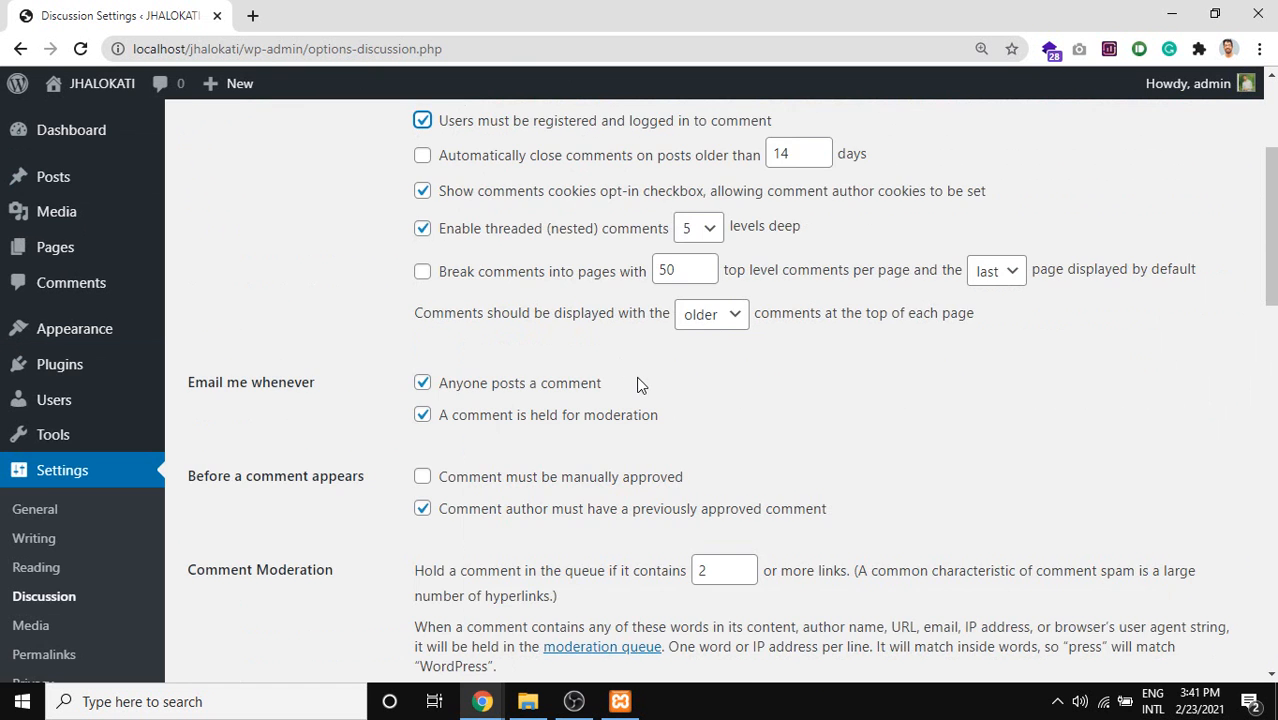
scroll(637, 380, "up", 1)
scroll(607, 377, "down", 15)
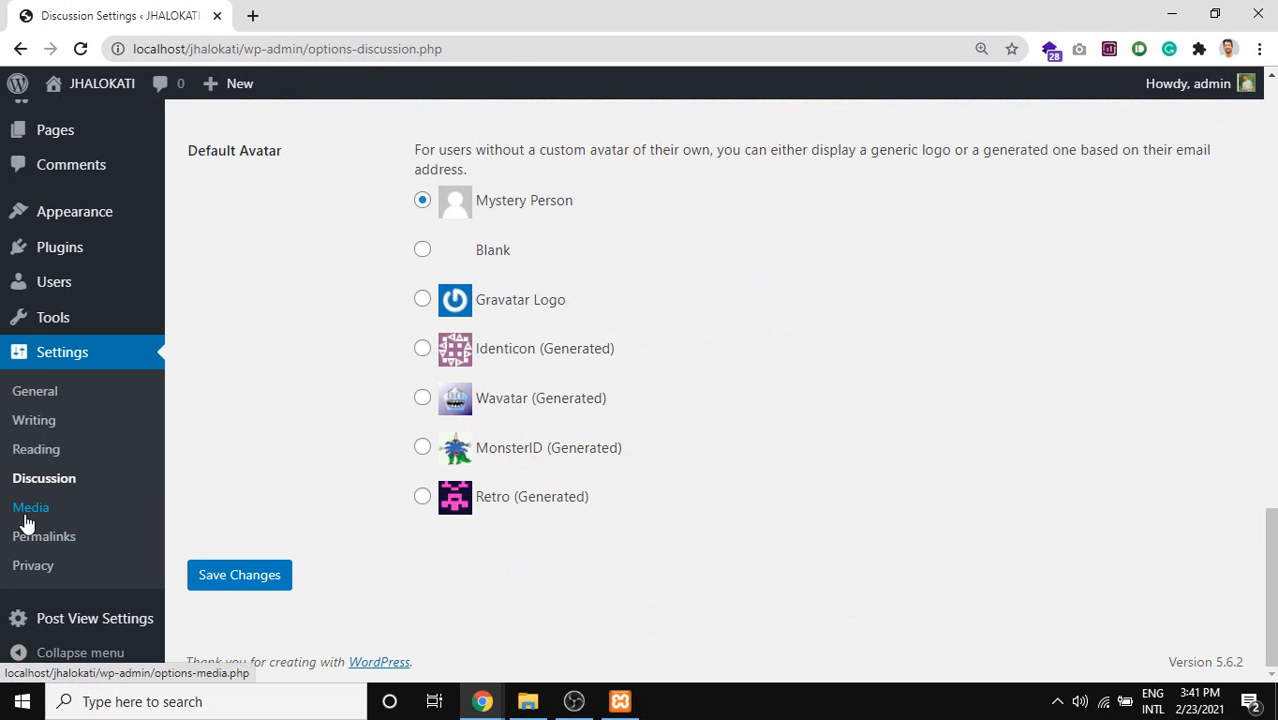
left_click(25, 519)
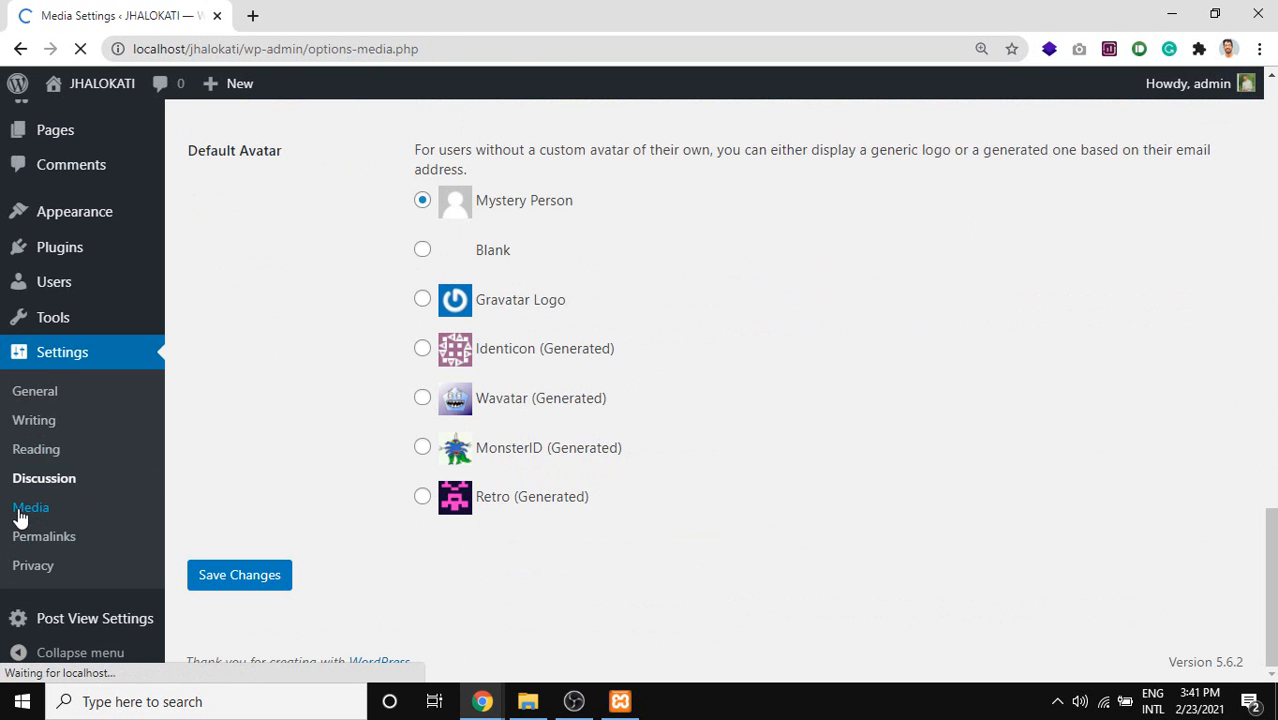
Scroll through Media Settings and highlight the 150×150 Thumbnail size label.
scroll(311, 422, "down", 1)
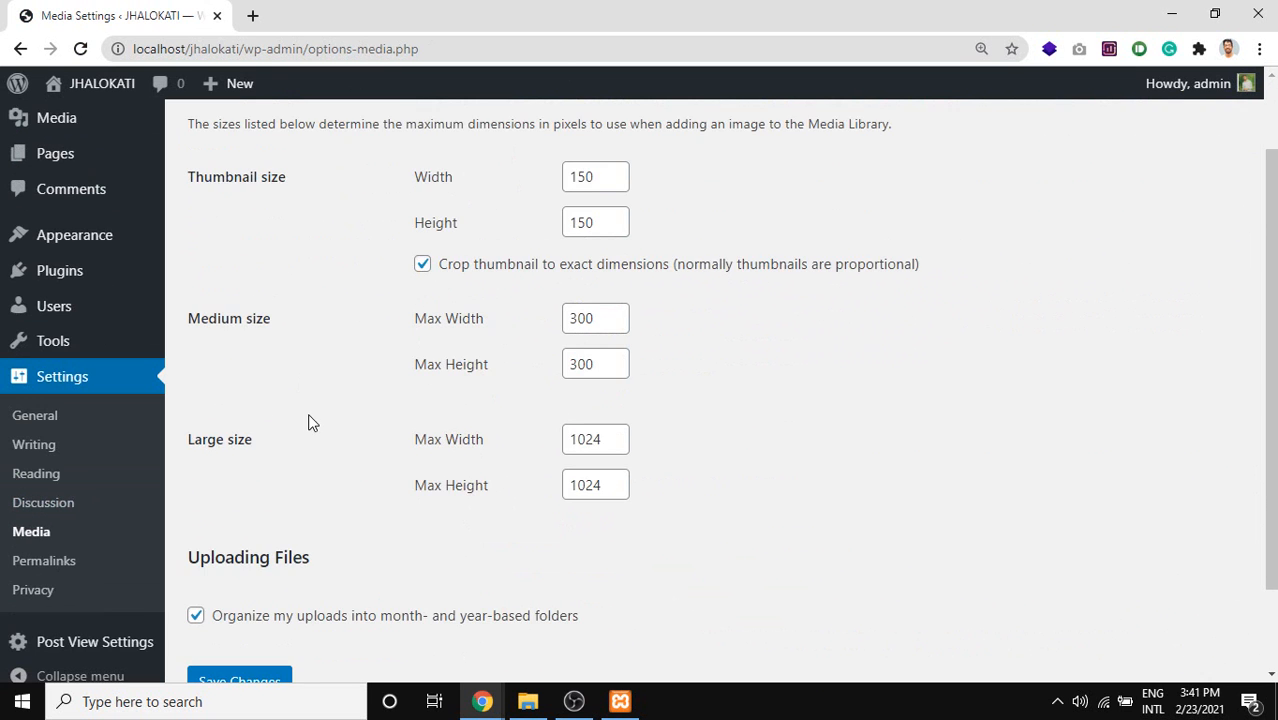
scroll(330, 300, "down", 1)
scroll(345, 369, "up", 2)
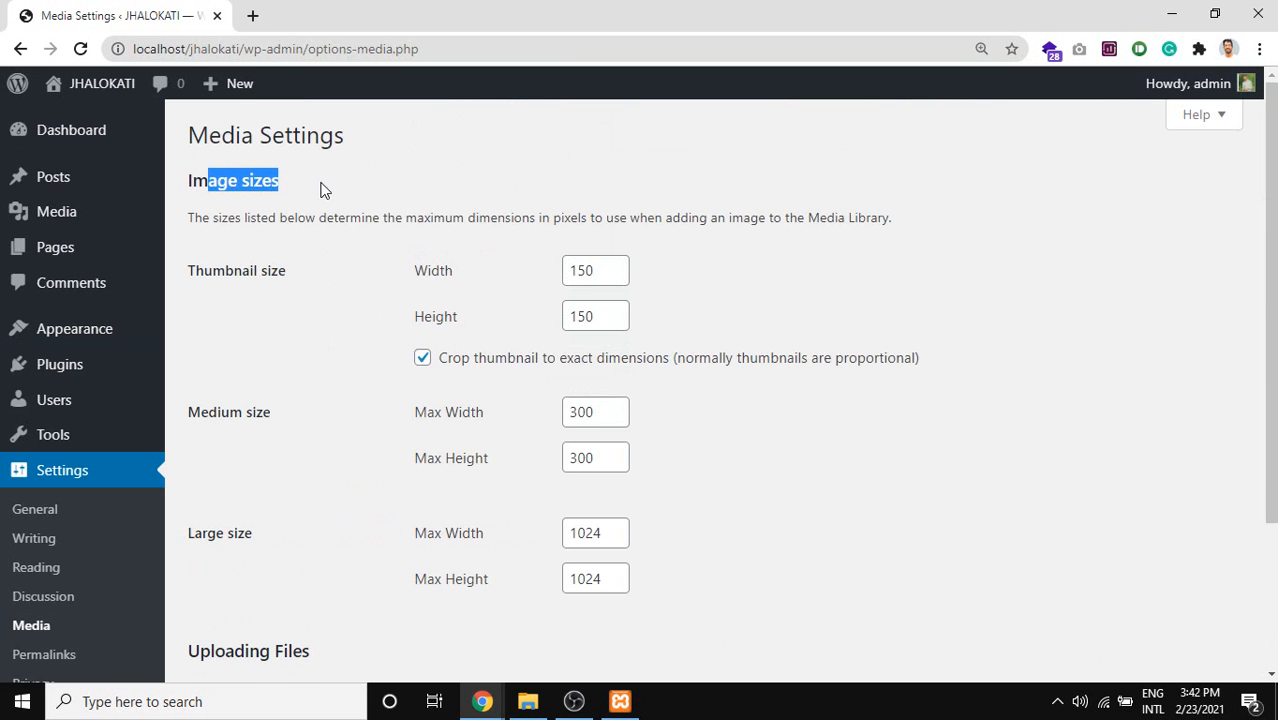
scroll(340, 300, "down", 1)
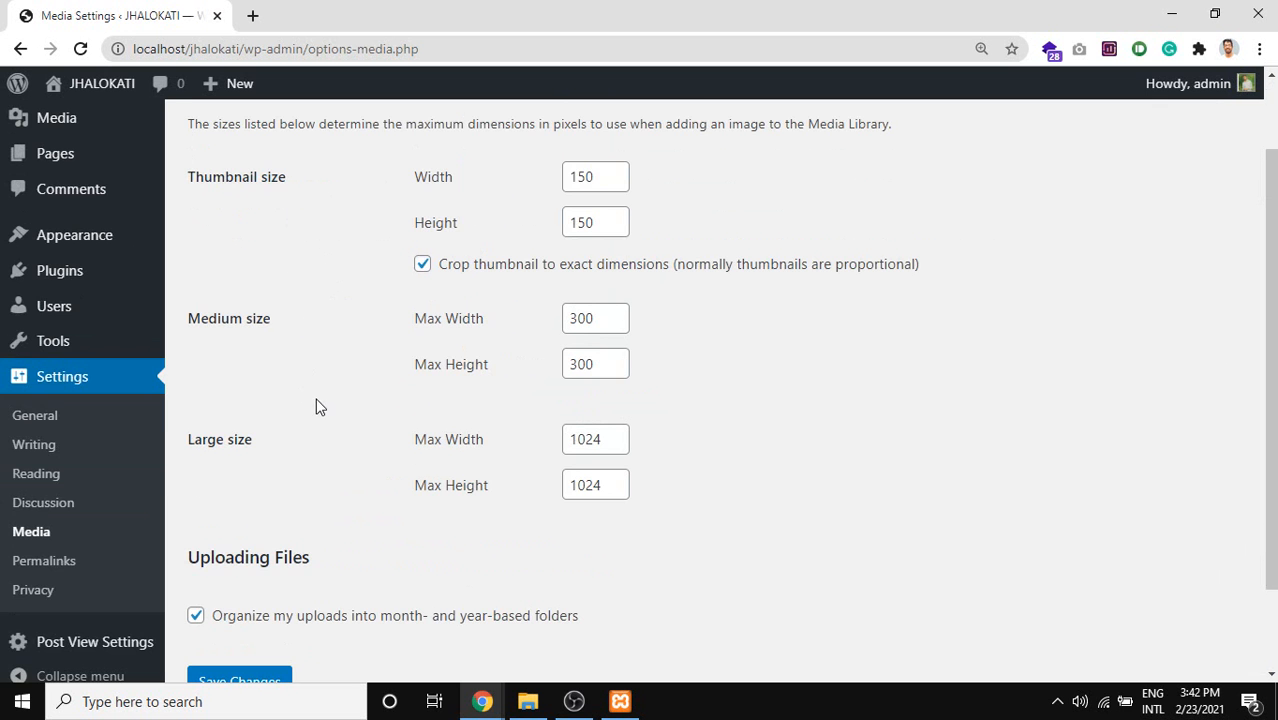
scroll(233, 307, "up", 1)
left_click_drag(186, 262, 279, 277)
scroll(314, 314, "down", 1)
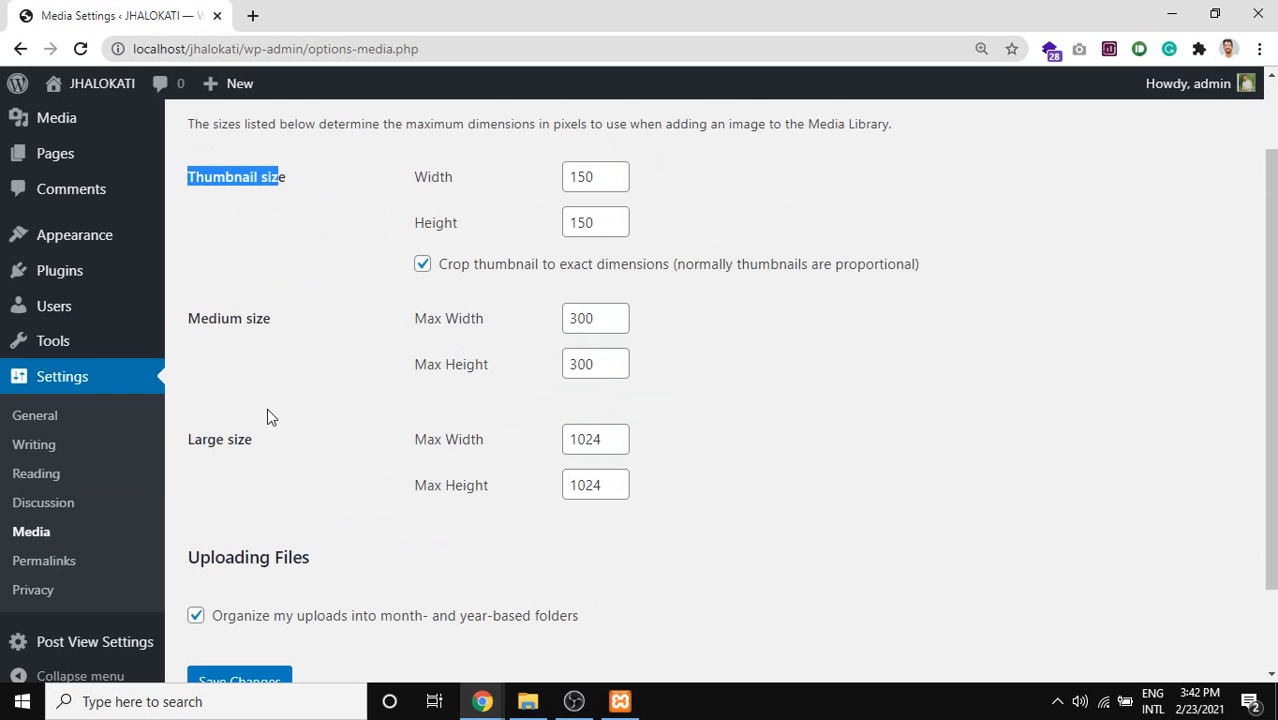
left_click_drag(272, 446, 197, 188)
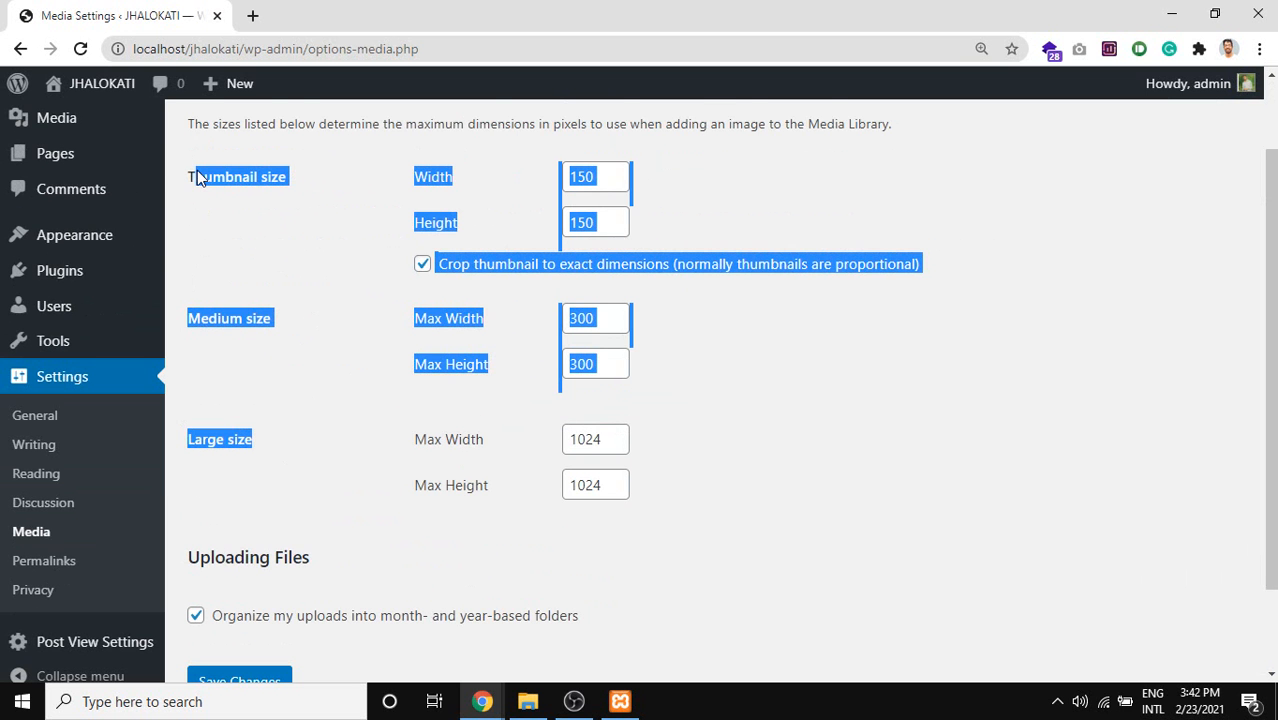
left_click(280, 277)
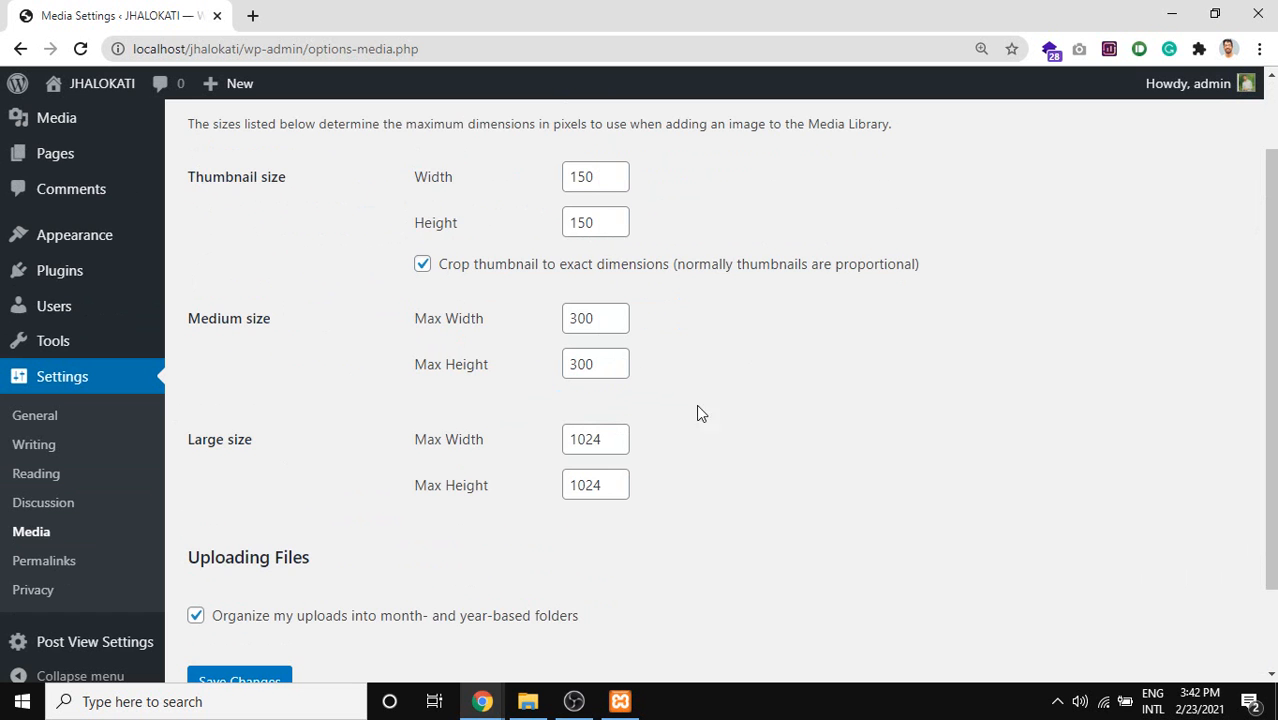
left_click_drag(187, 177, 277, 317)
left_click_drag(197, 439, 254, 442)
scroll(312, 443, "down", 1)
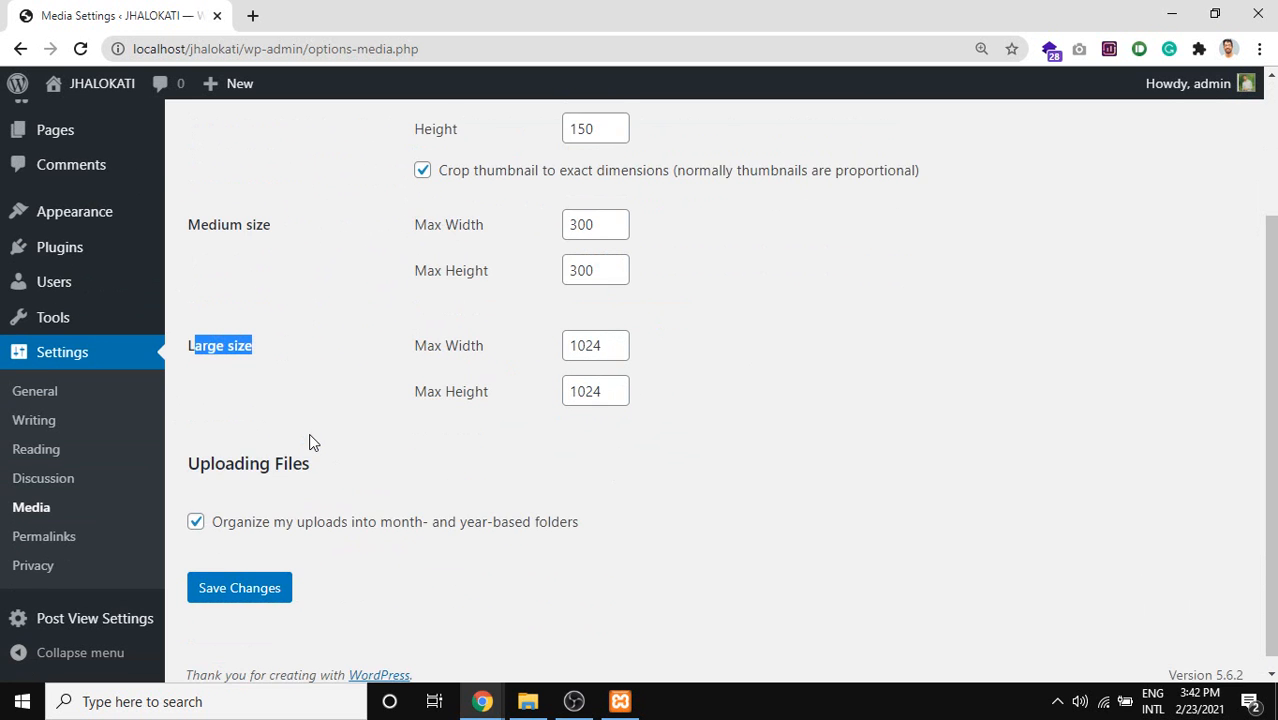
scroll(700, 465, "up", 2)
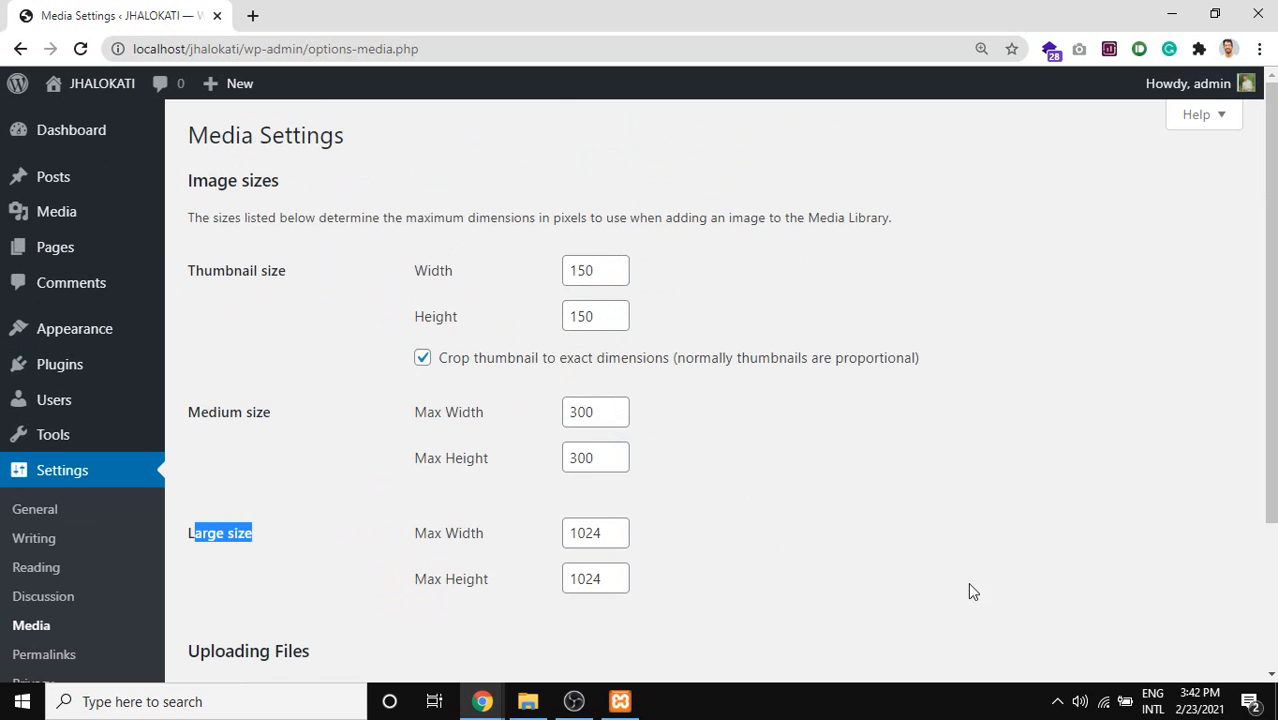
Highlight the Medium size label and its 300 max width and height values.
left_click_drag(968, 591, 395, 296)
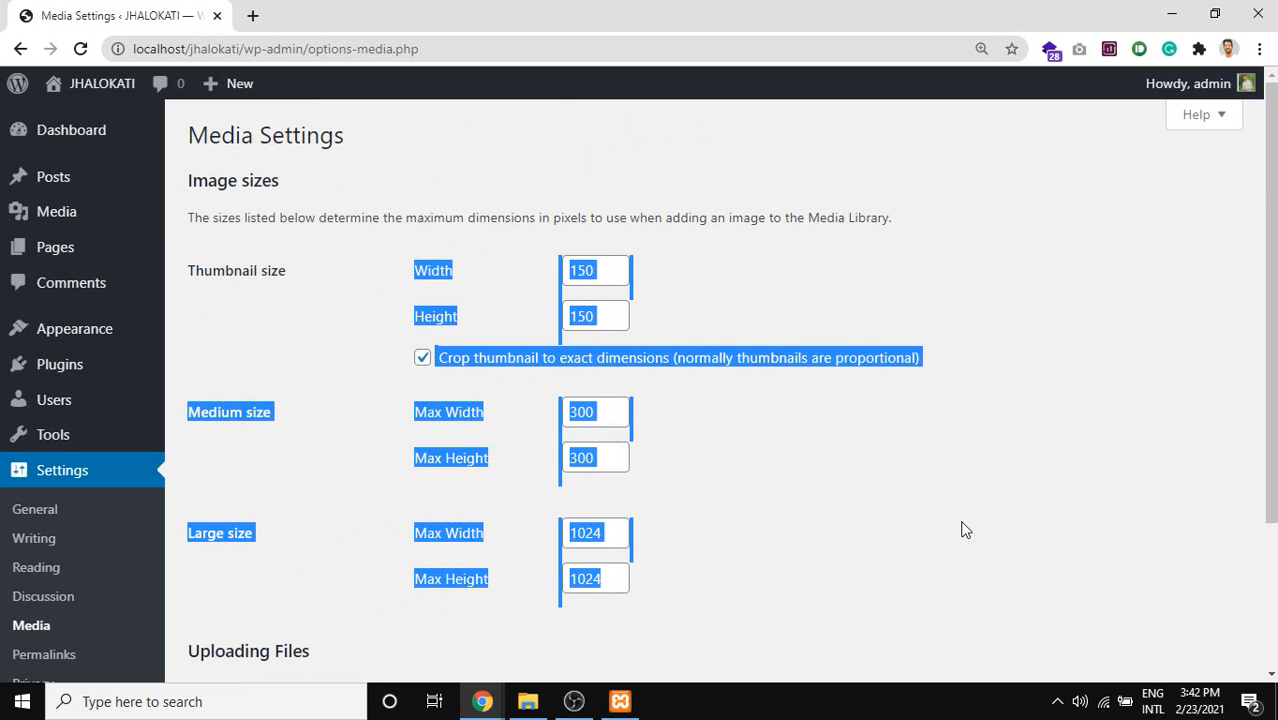
double_click(588, 412)
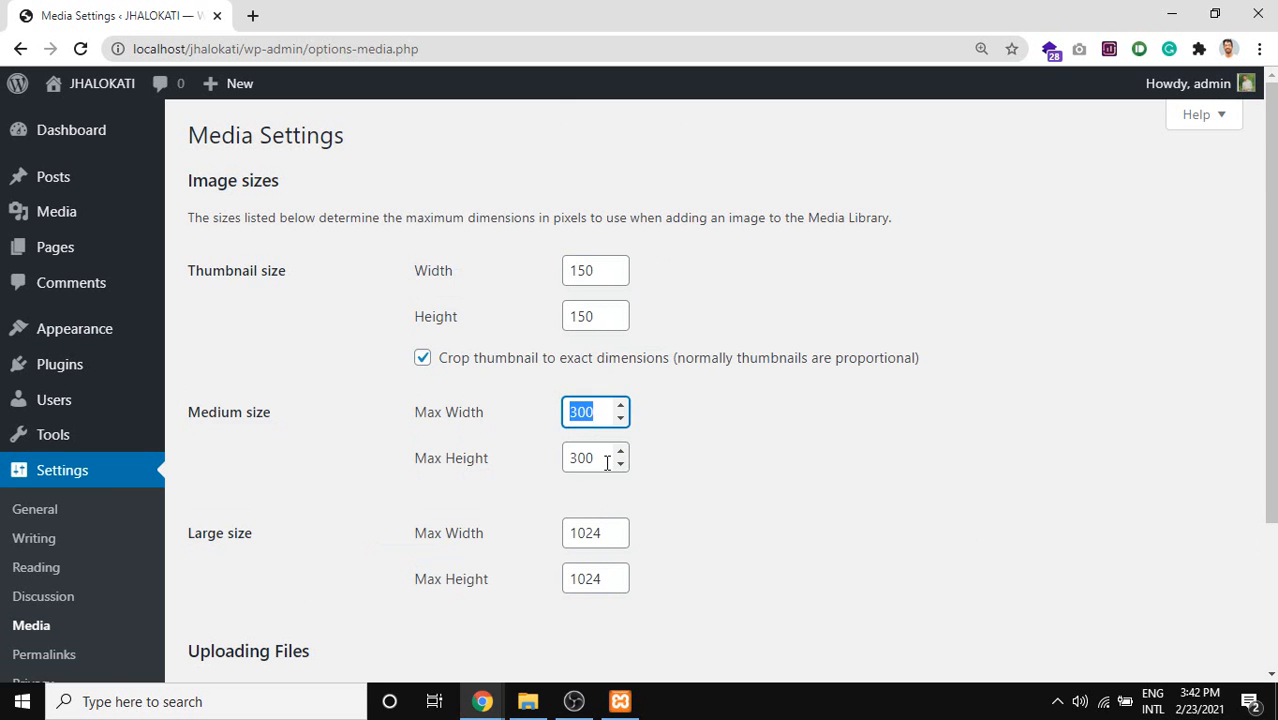
left_click(606, 462)
double_click(604, 460)
scroll(600, 450, "down", 1)
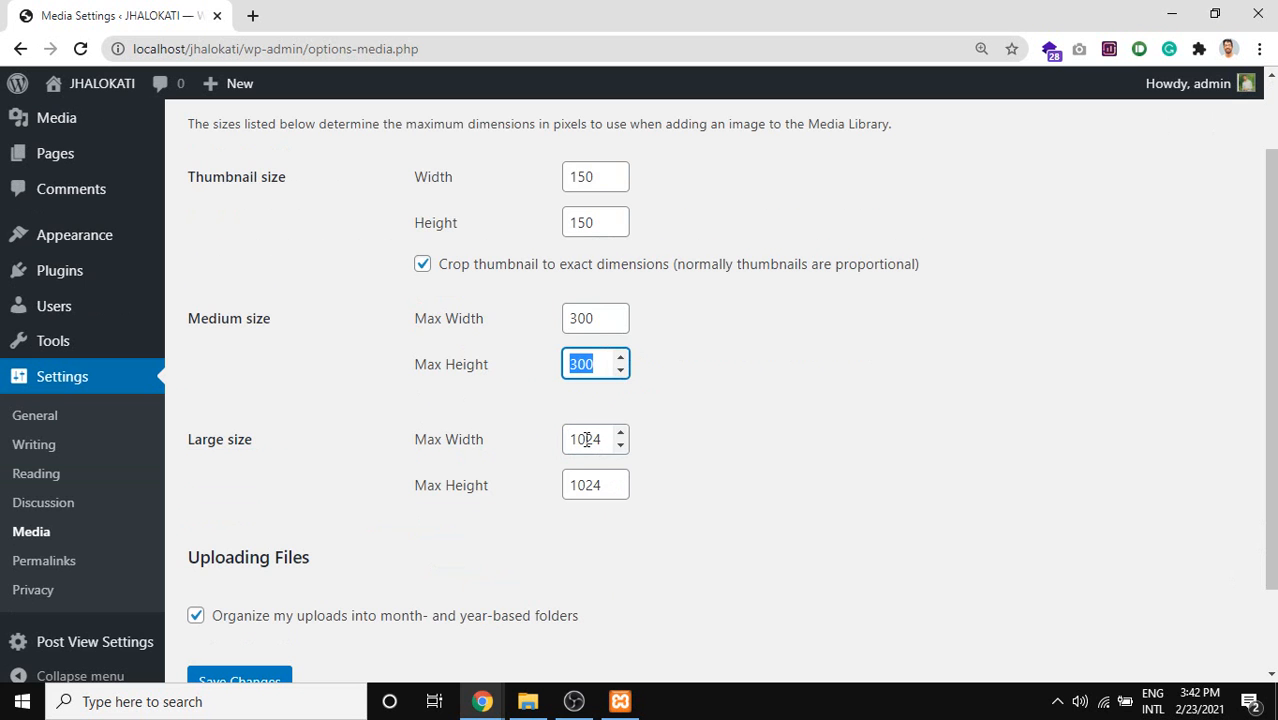
left_click_drag(267, 325, 228, 320)
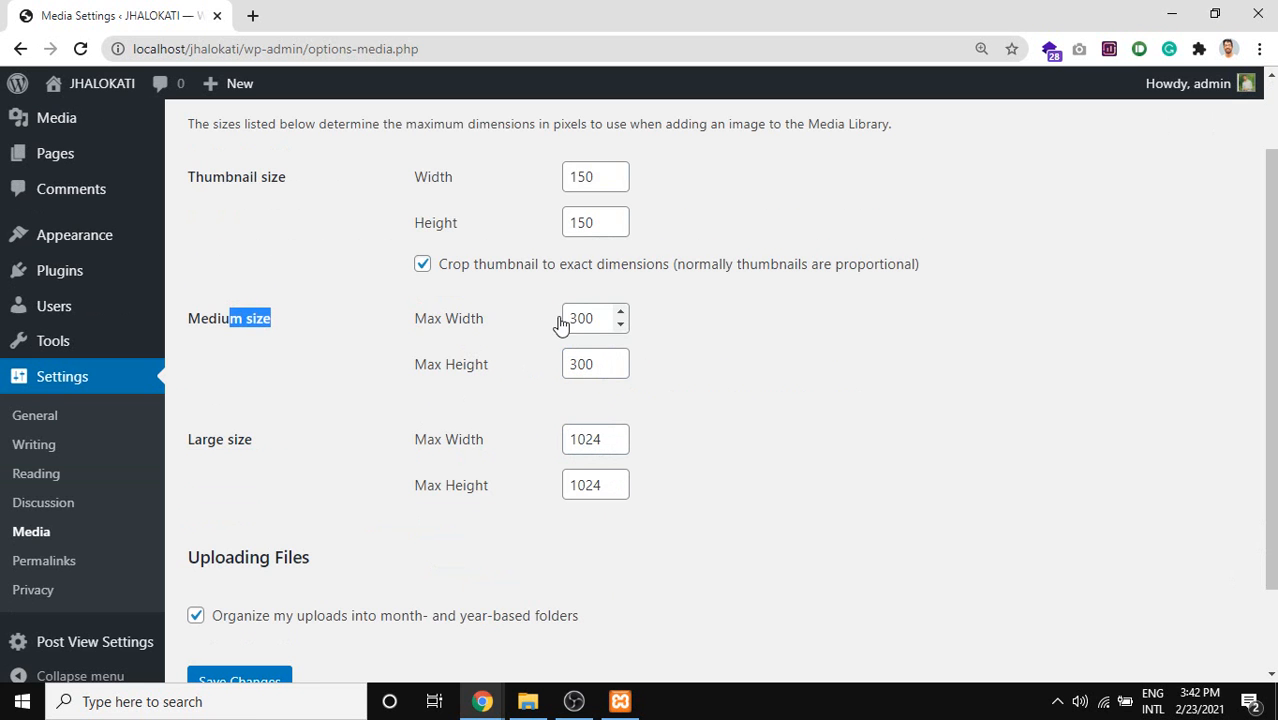
left_click(576, 318)
double_click(578, 318)
left_click(578, 363)
double_click(578, 364)
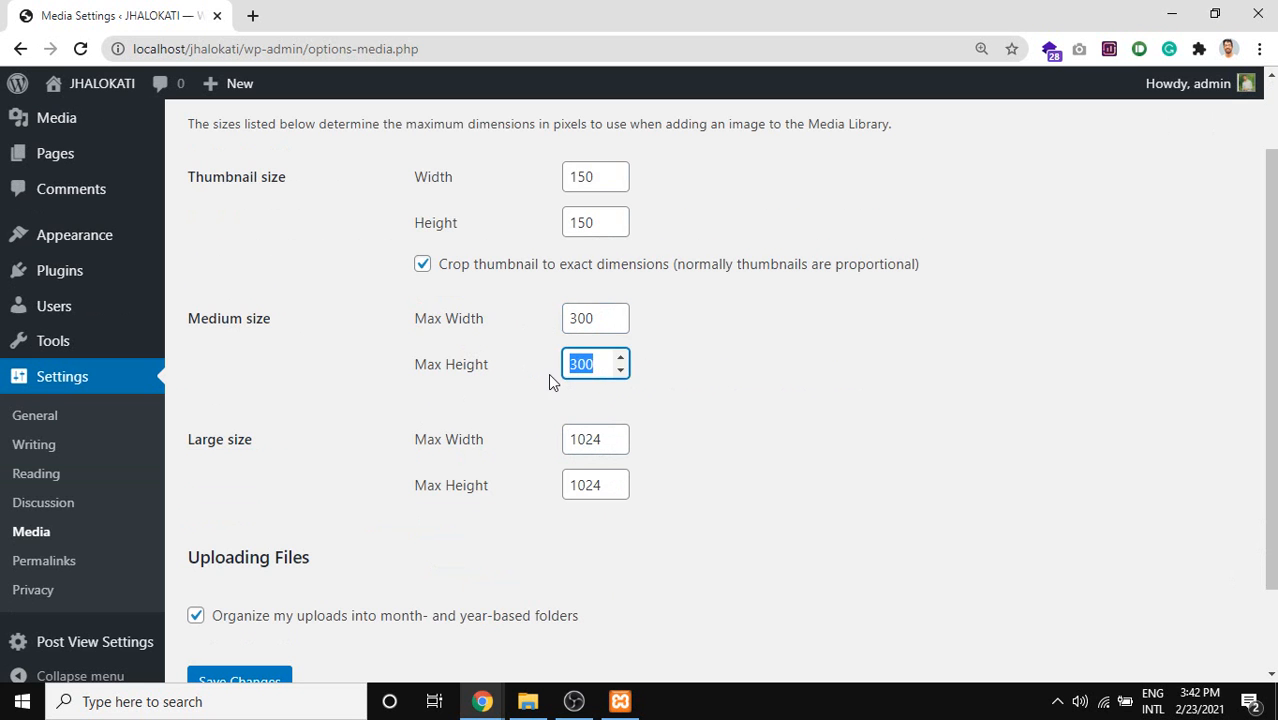
Highlight the Large size 1024 width and height values and the Uploading Files heading.
left_click_drag(279, 443, 213, 441)
left_click(583, 439)
double_click(583, 439)
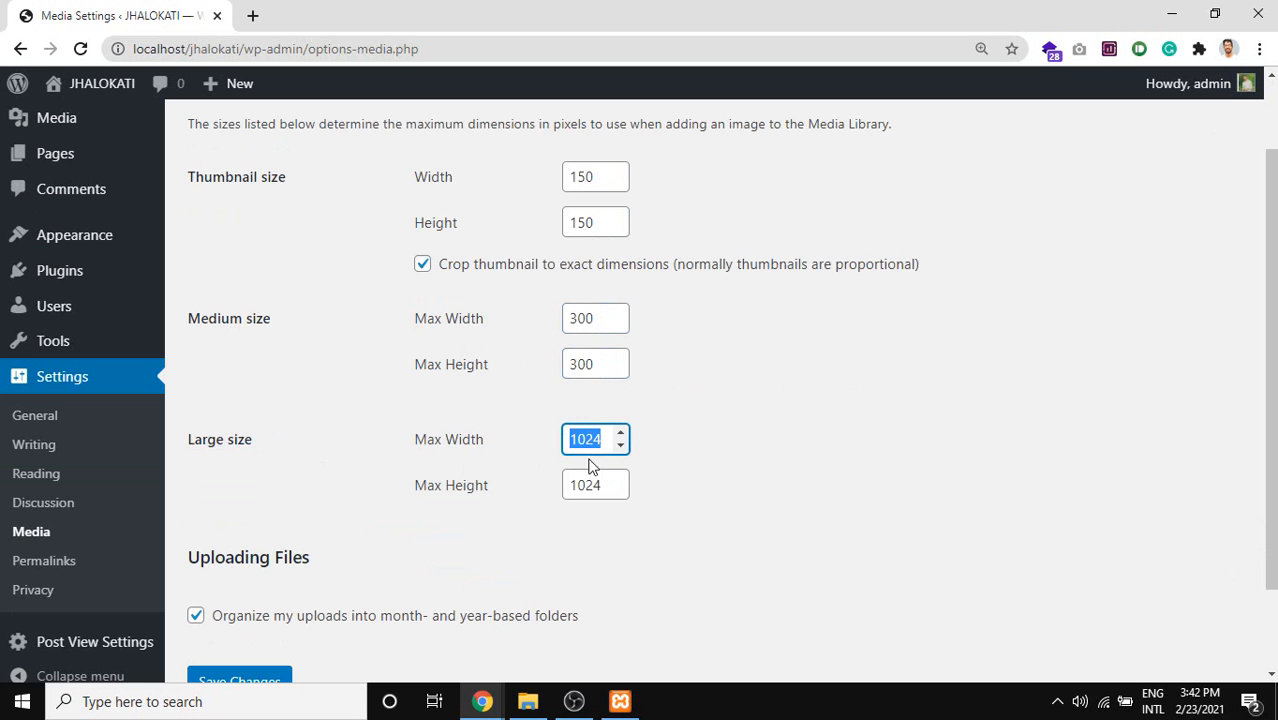
double_click(586, 486)
scroll(587, 497, "down", 2)
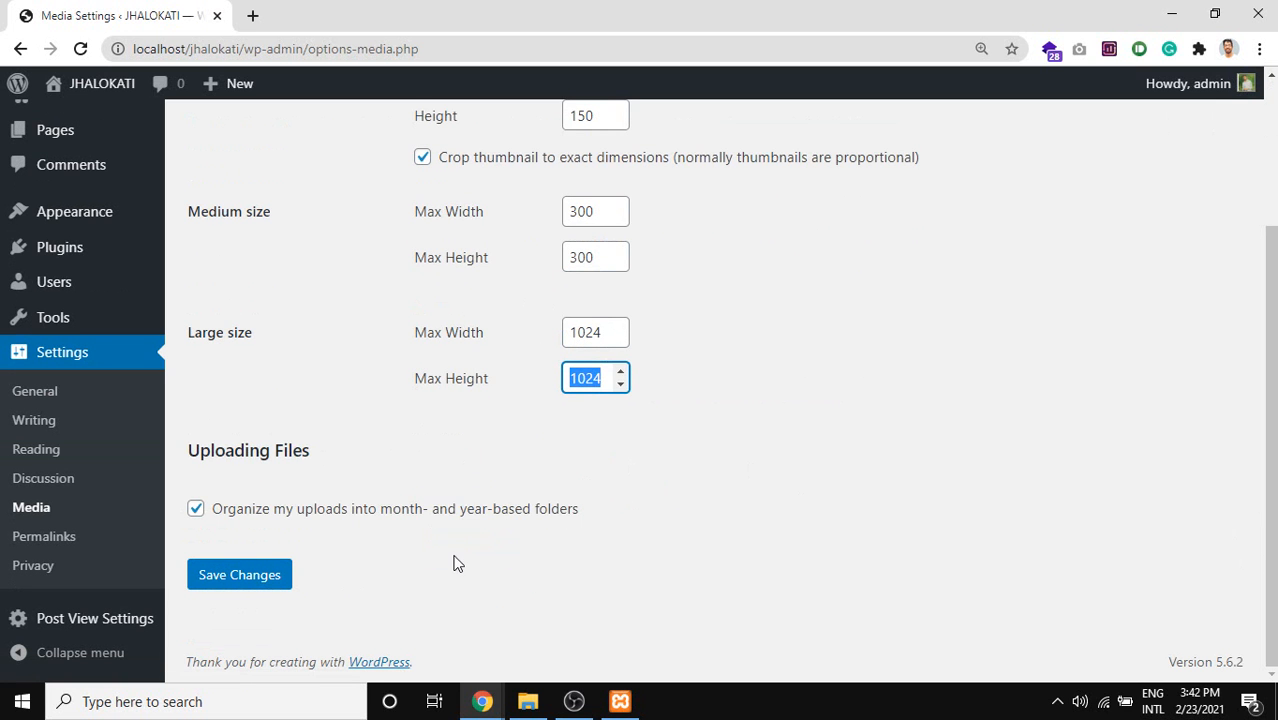
left_click_drag(316, 452, 172, 443)
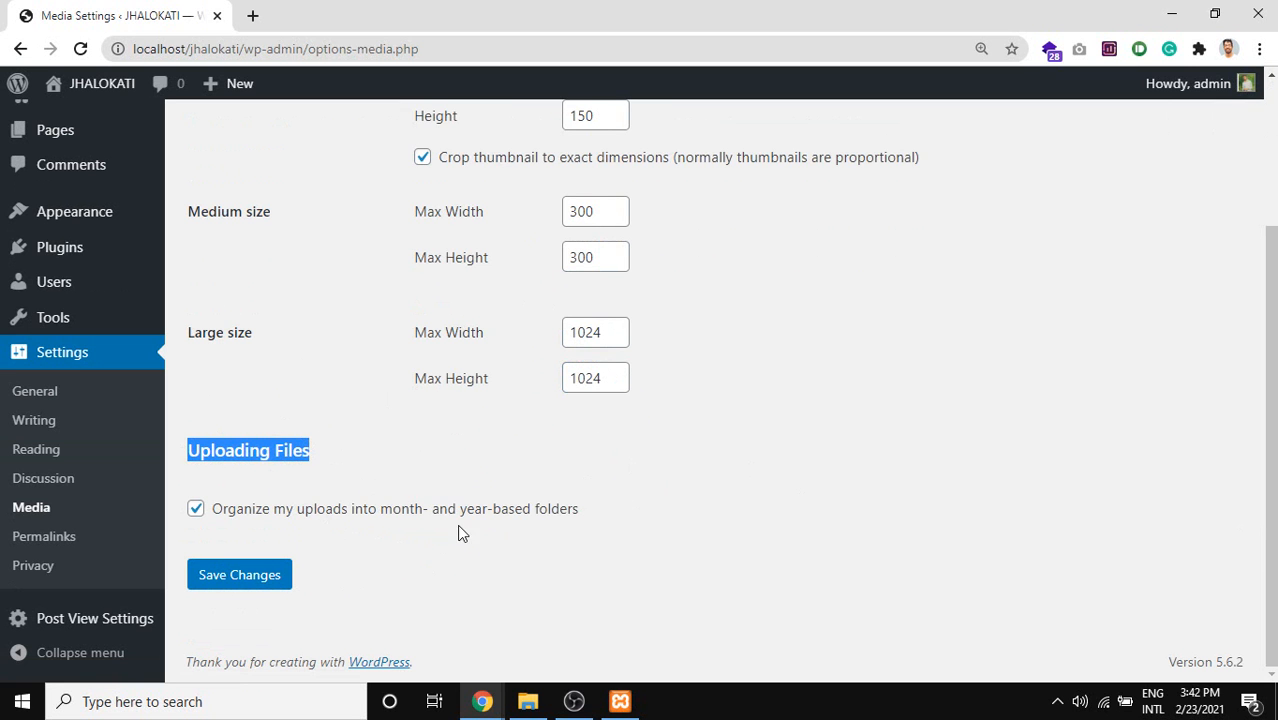
Toggle the month- and year-based upload folders option to demonstrate it.
left_click(582, 515)
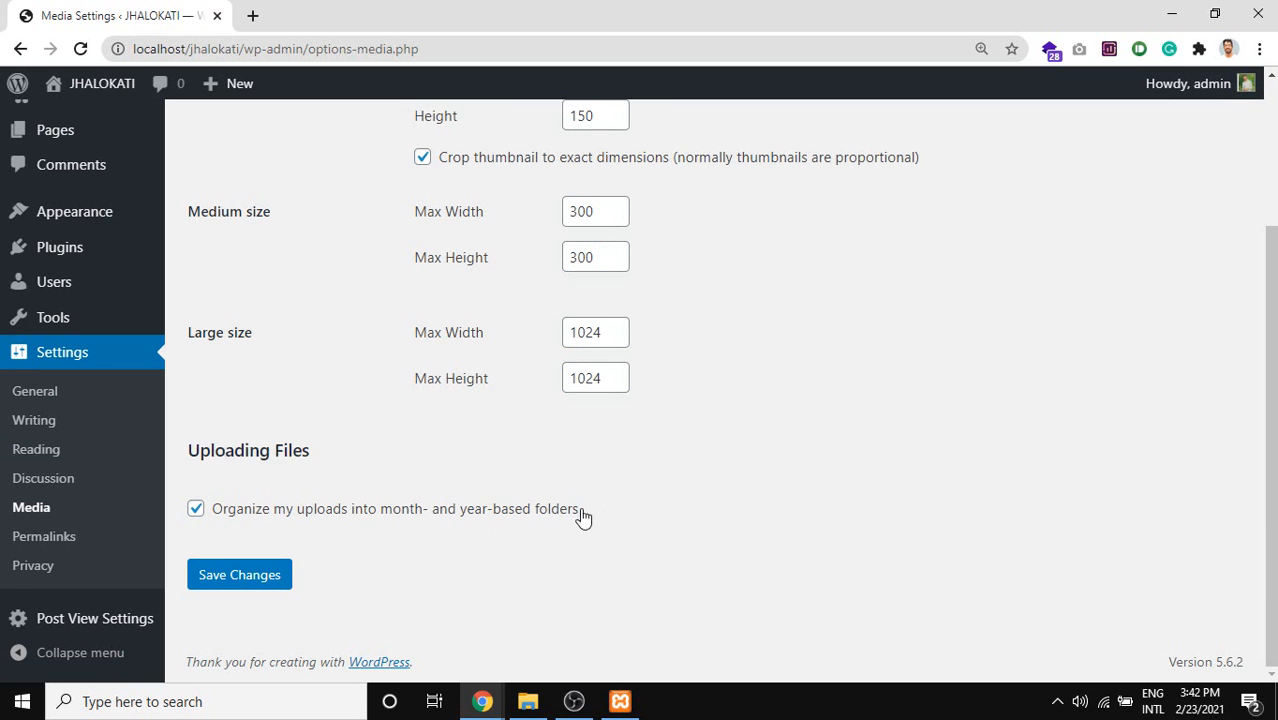
left_click_drag(582, 515, 263, 527)
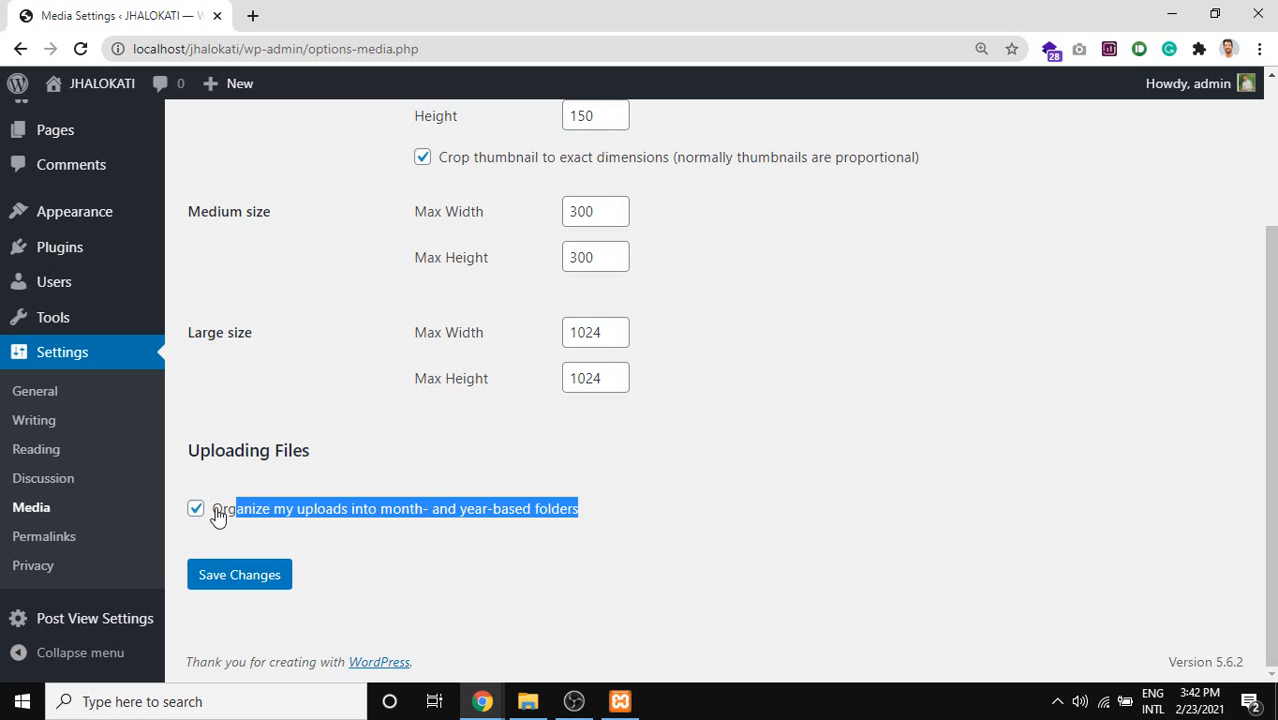
scroll(250, 510, "up", 2)
scroll(250, 500, "down", 2)
left_click(254, 514)
left_click(225, 514)
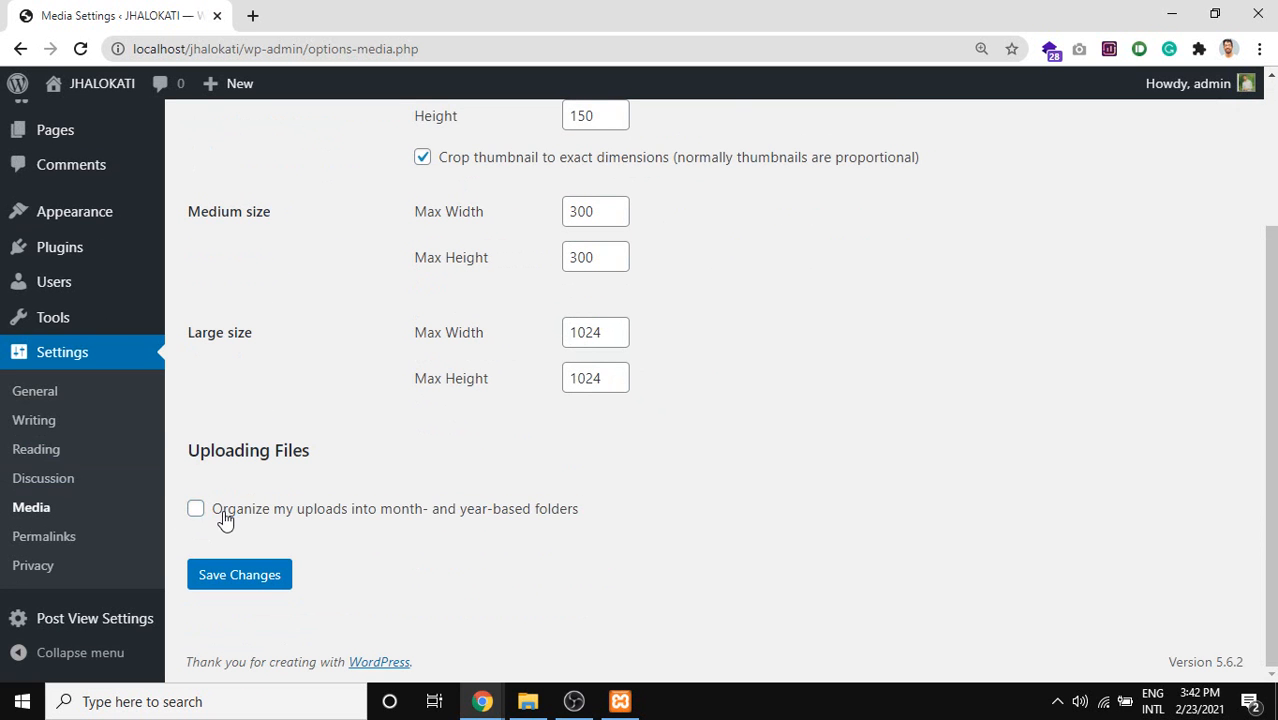
left_click(239, 510)
Go to Settings > Permalinks, showing the Day and name structure.
scroll(300, 505, "up", 2)
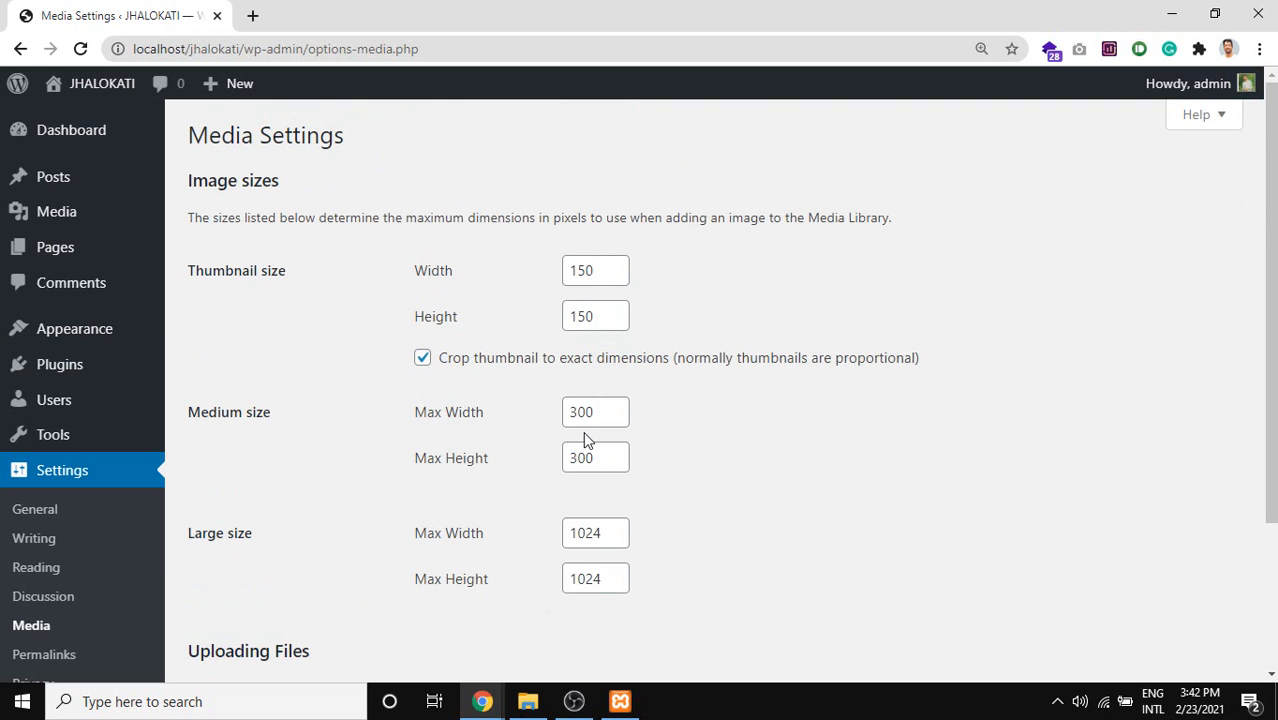
scroll(434, 291, "down", 2)
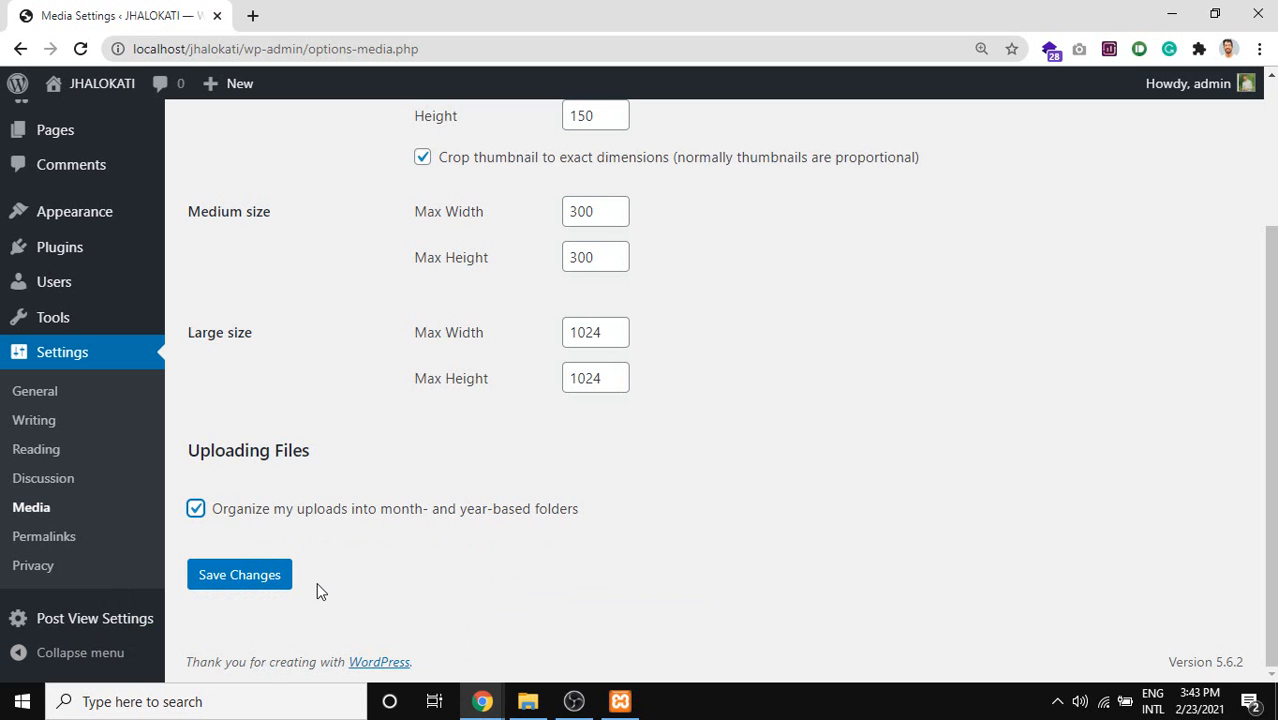
left_click(58, 538)
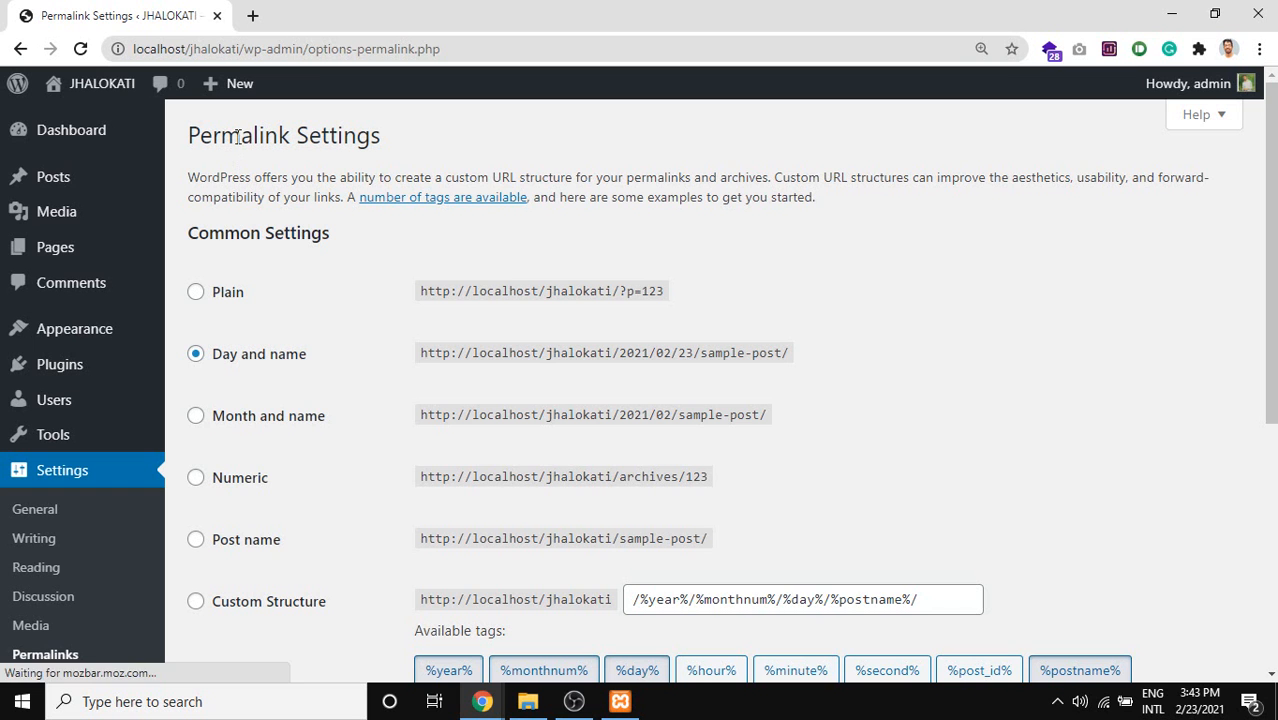
Highlight the Permalink Settings page title and open the posts list in a new tab.
left_click_drag(239, 138, 255, 140)
double_click(255, 141)
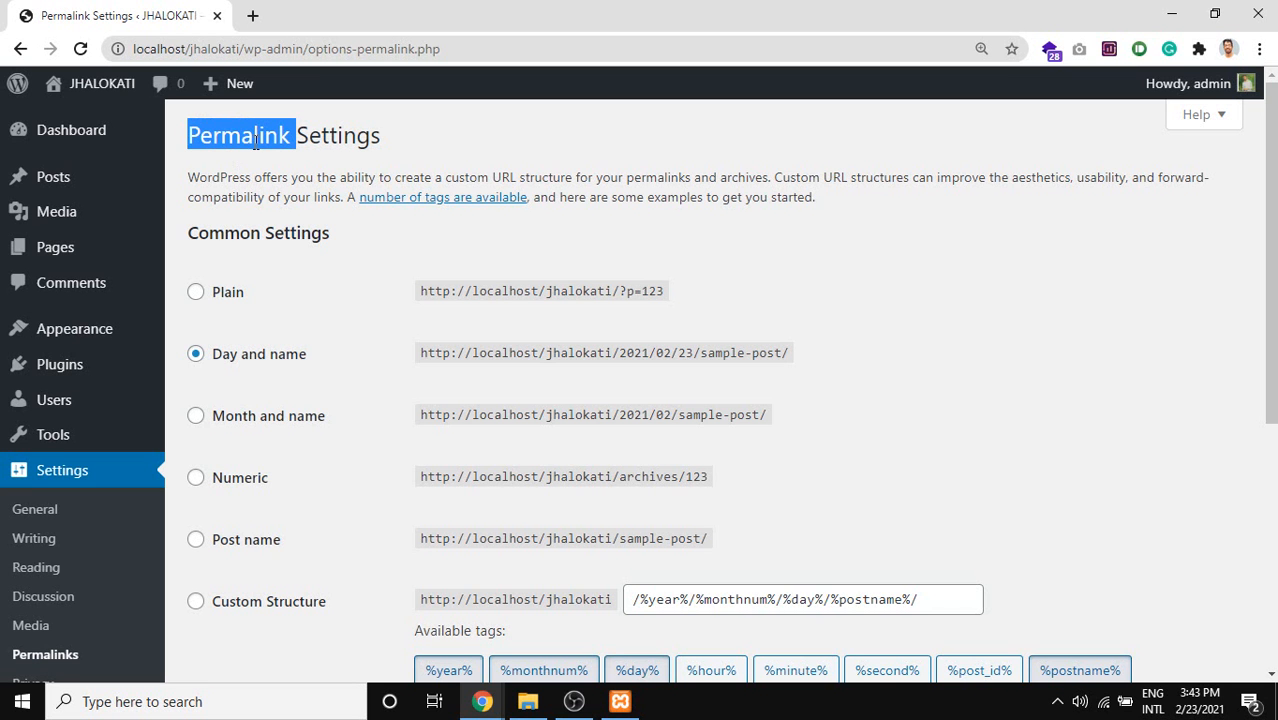
triple_click(256, 139)
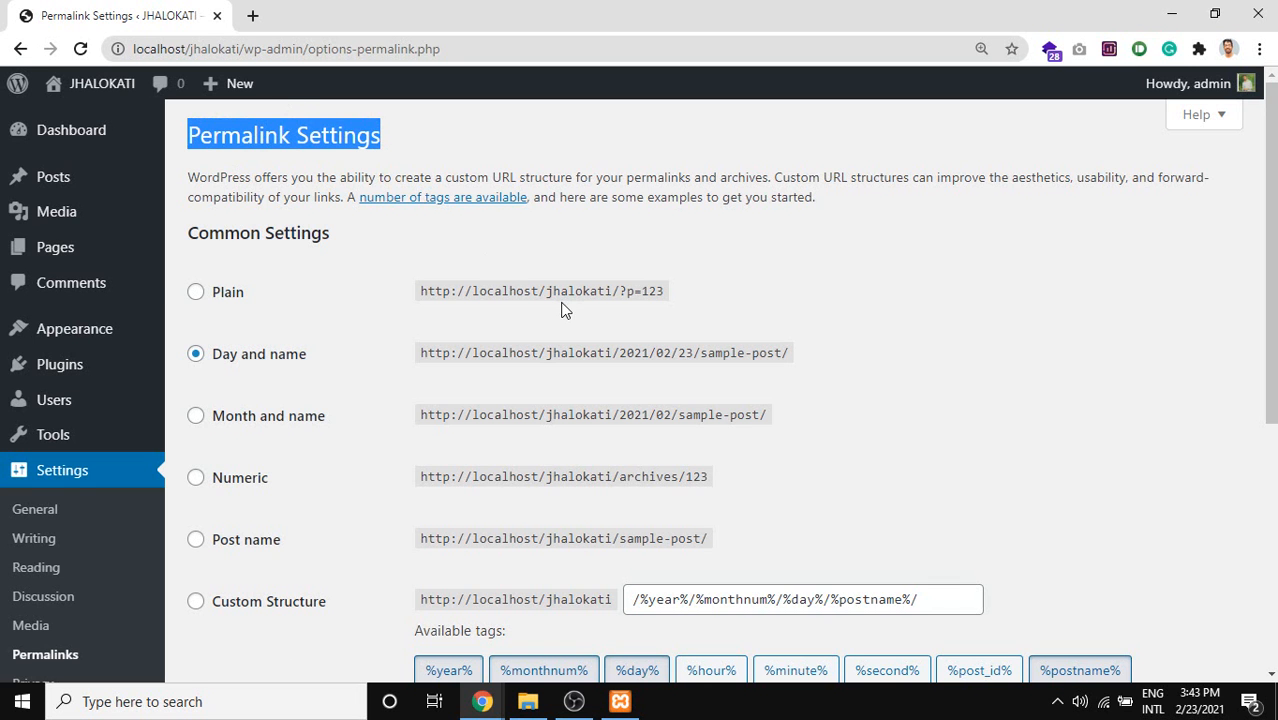
mouse_move(81, 183)
middle_click(214, 178)
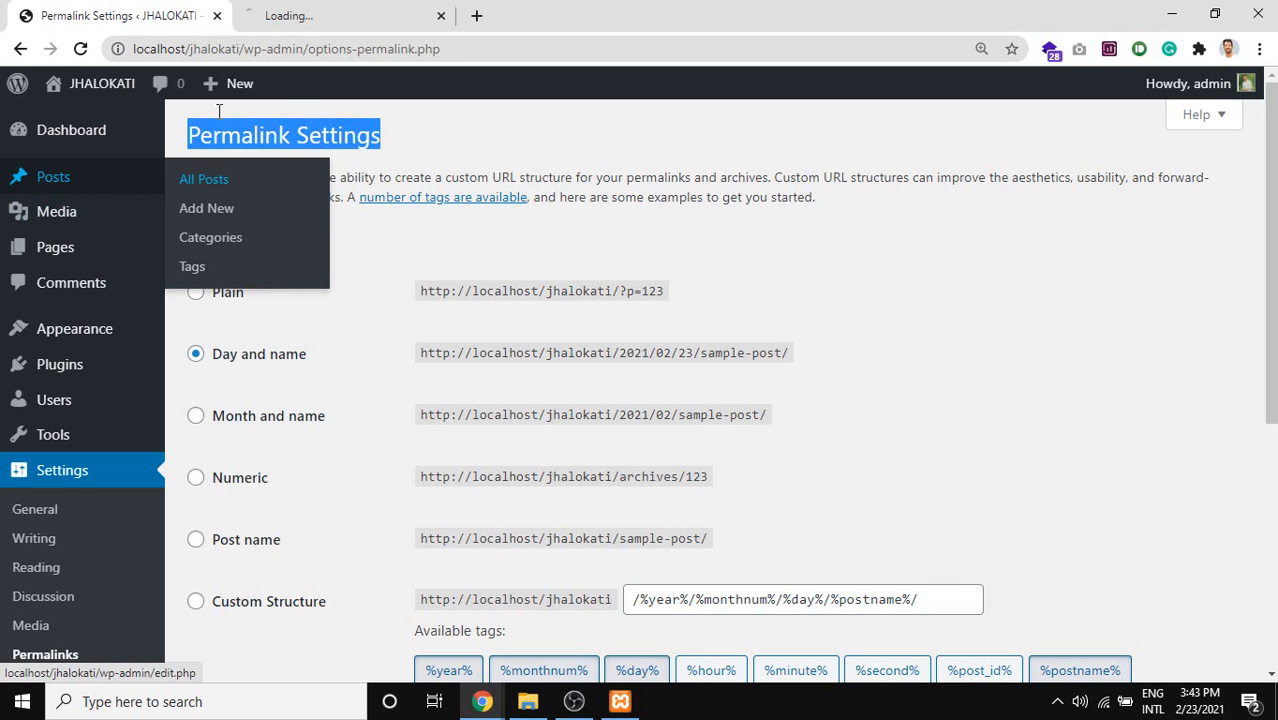
left_click(305, 10)
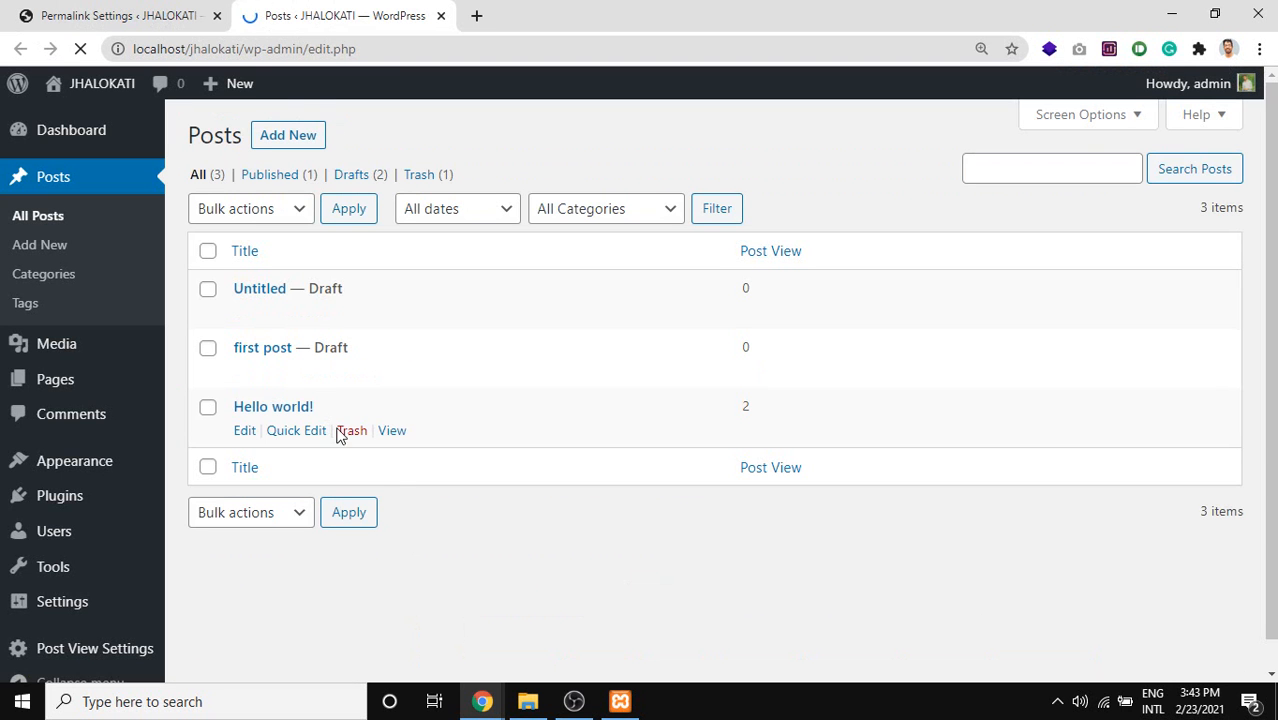
Open the Hello world! post and highlight its 2021/02/22/hello-world/ date-based address.
middle_click(391, 431)
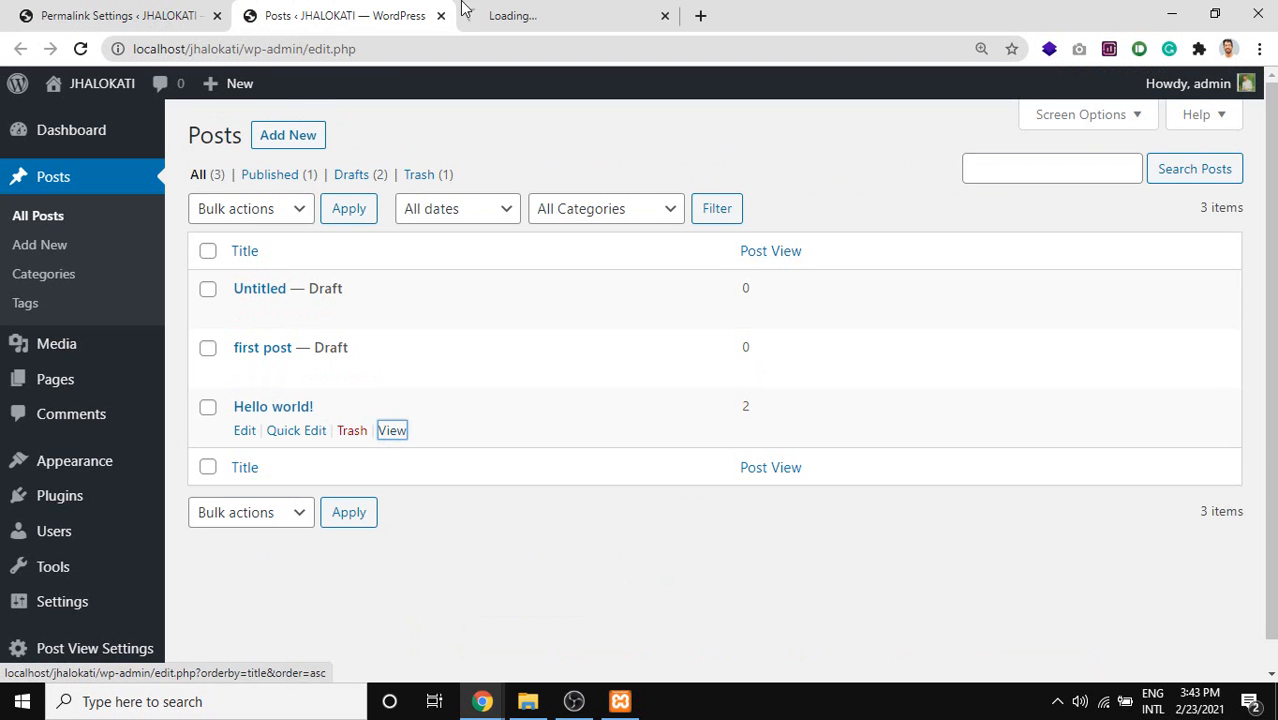
left_click_drag(530, 8, 388, 7)
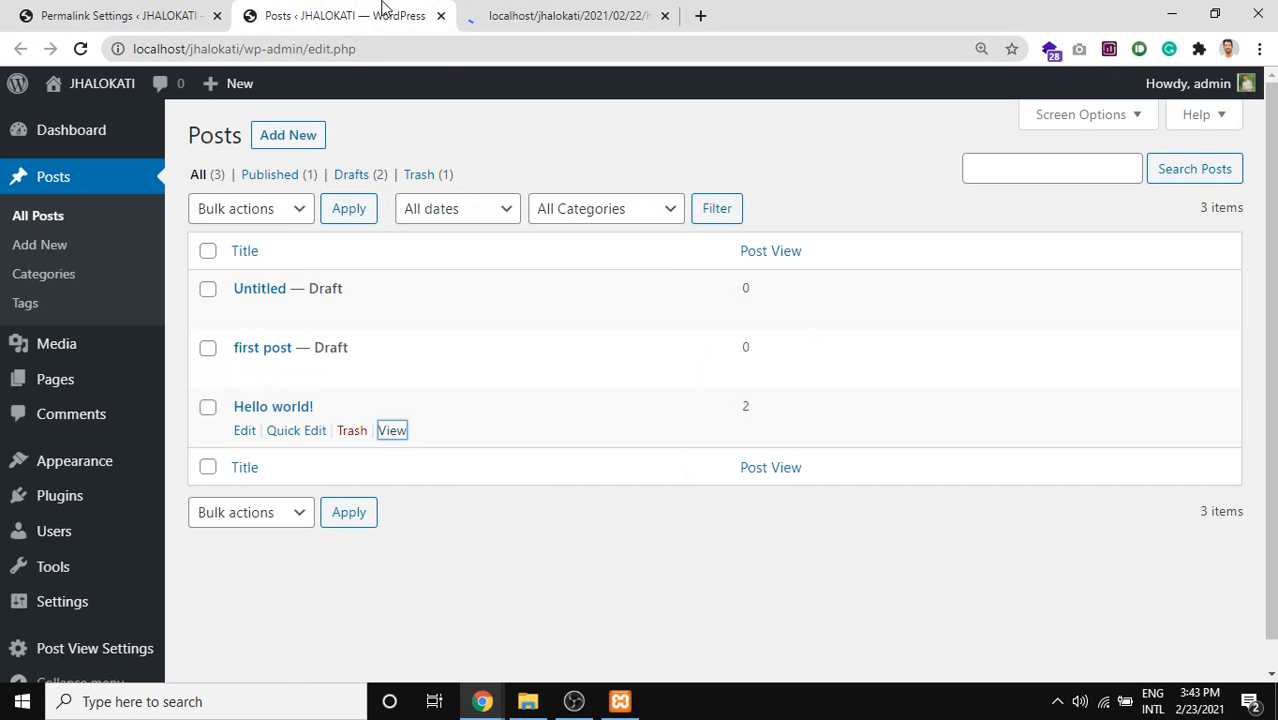
left_click(562, 12)
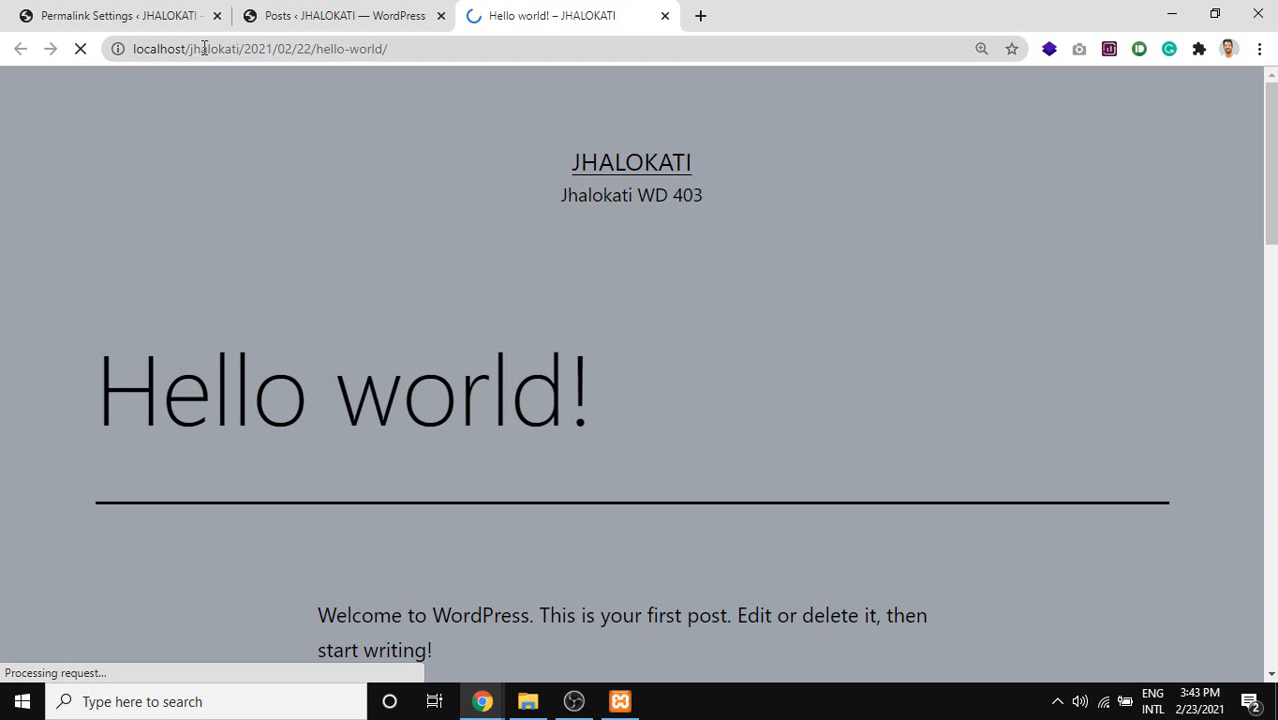
left_click_drag(196, 52, 394, 51)
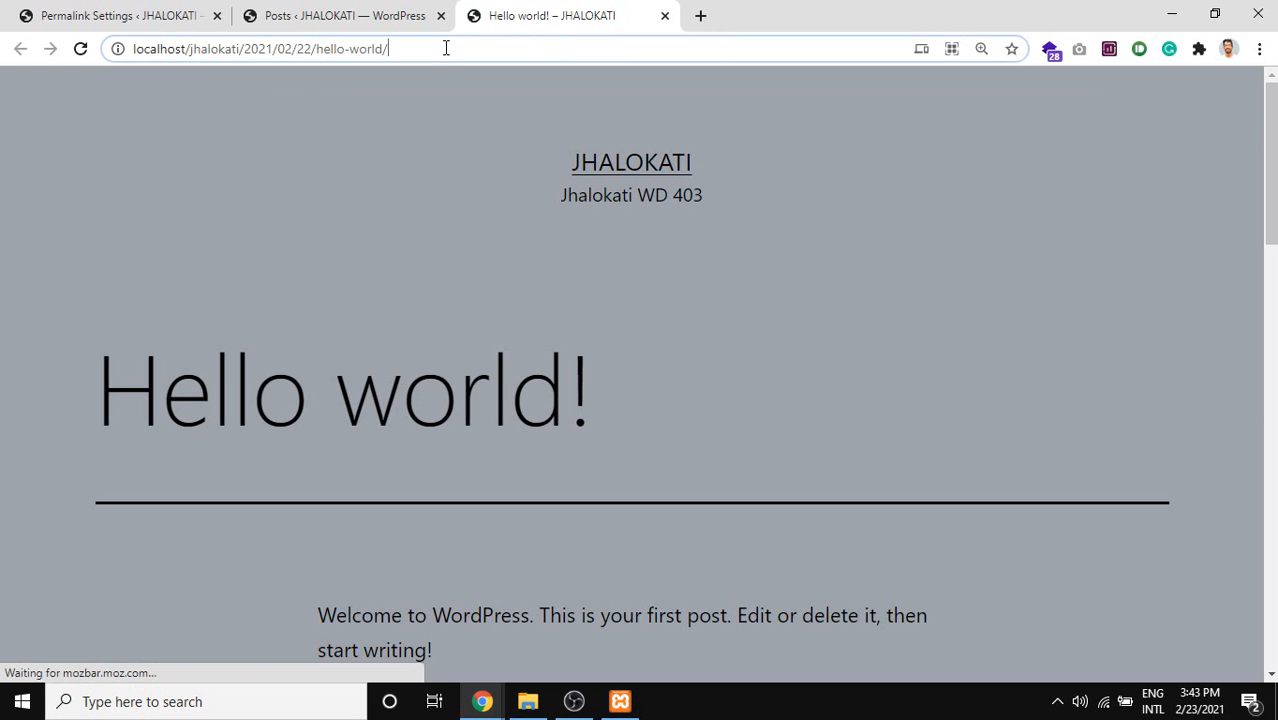
left_click_drag(389, 49, 111, 54)
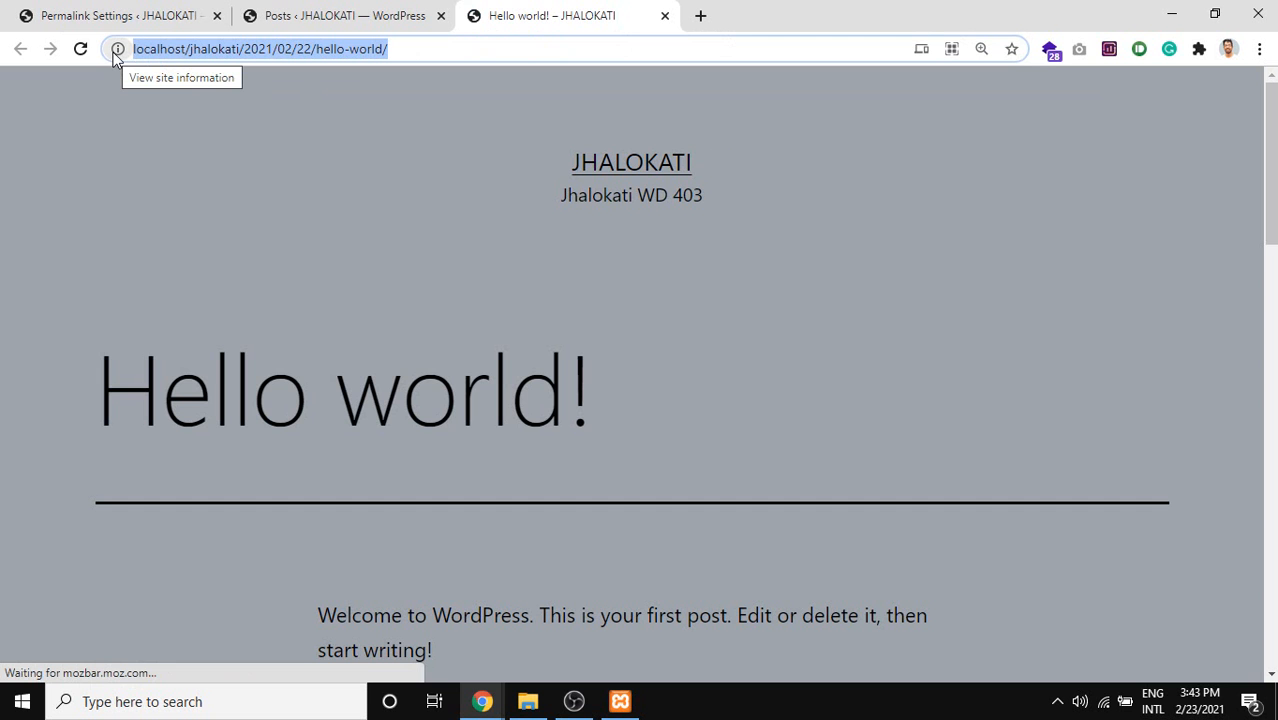
left_click(168, 16)
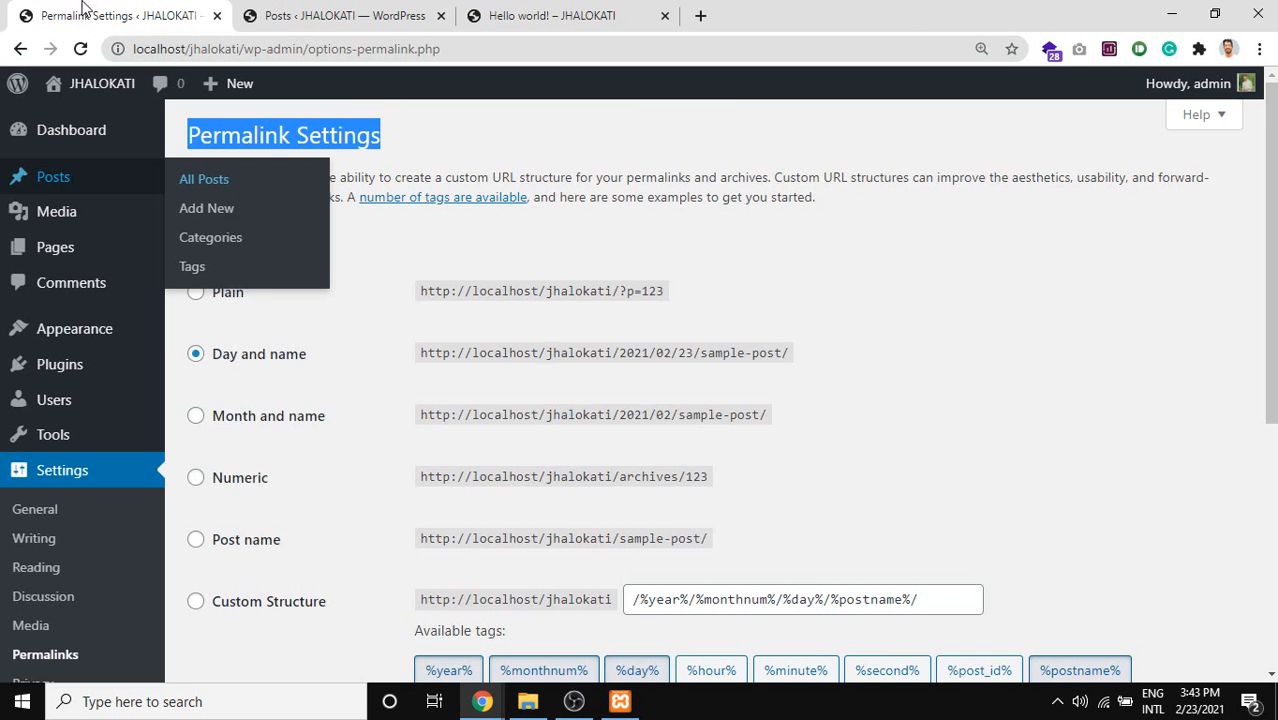
Leave the help article and highlight the Day and name option with its sample address.
scroll(370, 508, "down", 1)
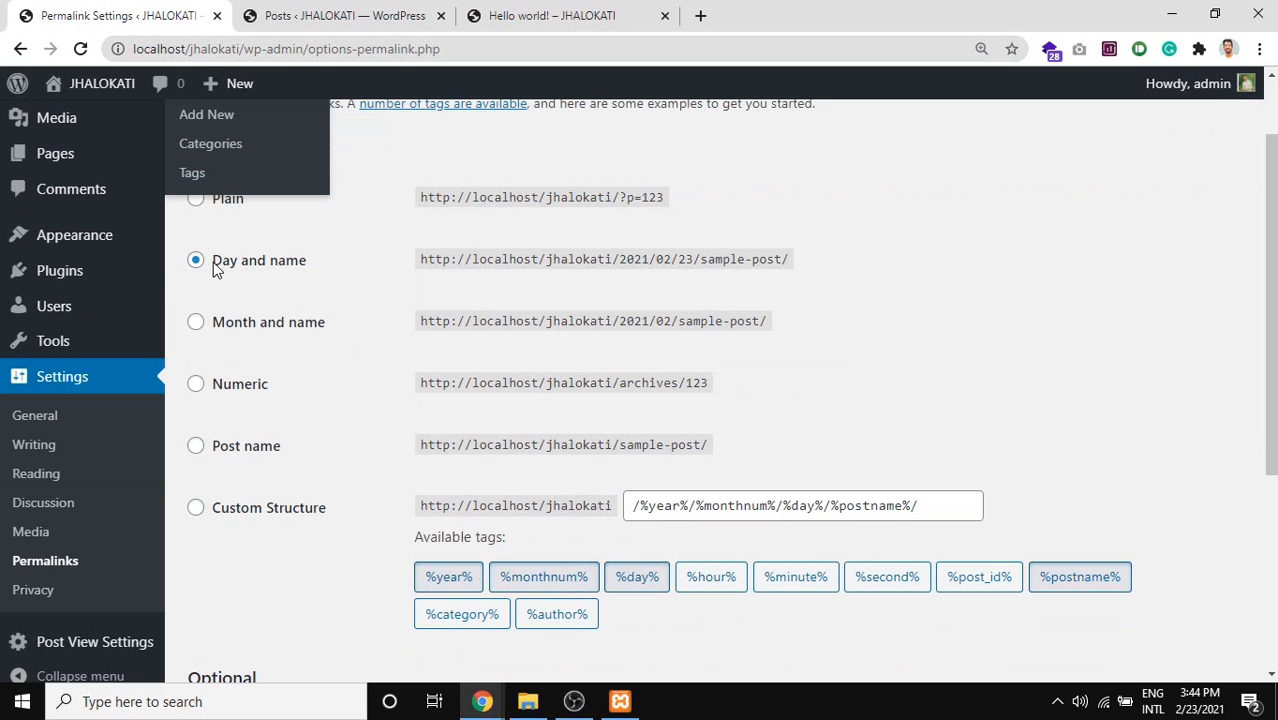
scroll(360, 273, "up", 1)
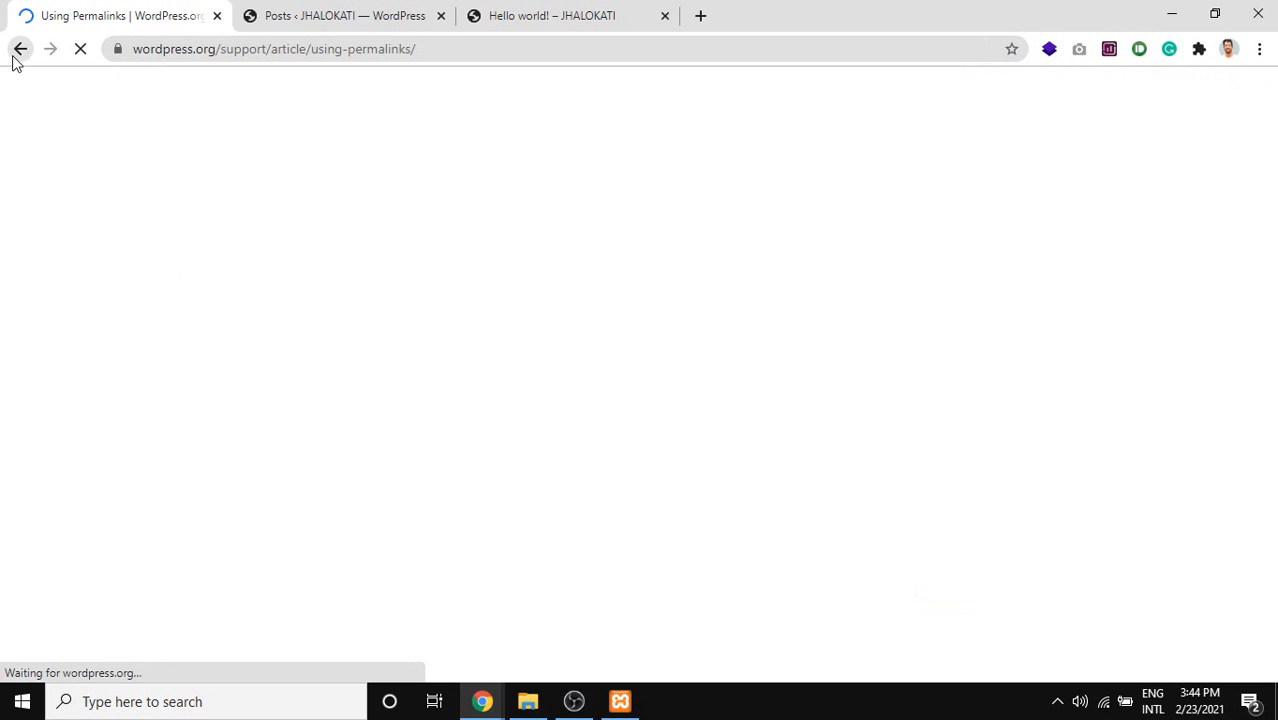
left_click(17, 54)
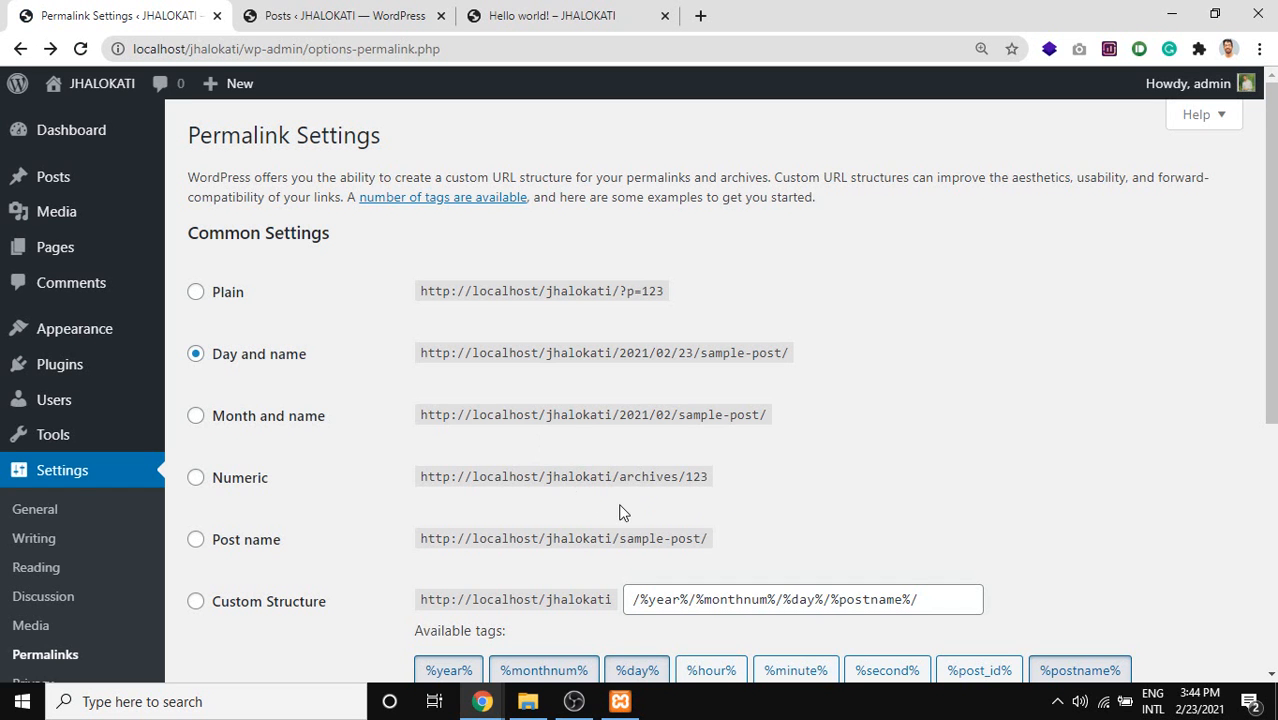
left_click_drag(250, 357, 460, 358)
left_click_drag(614, 362, 798, 356)
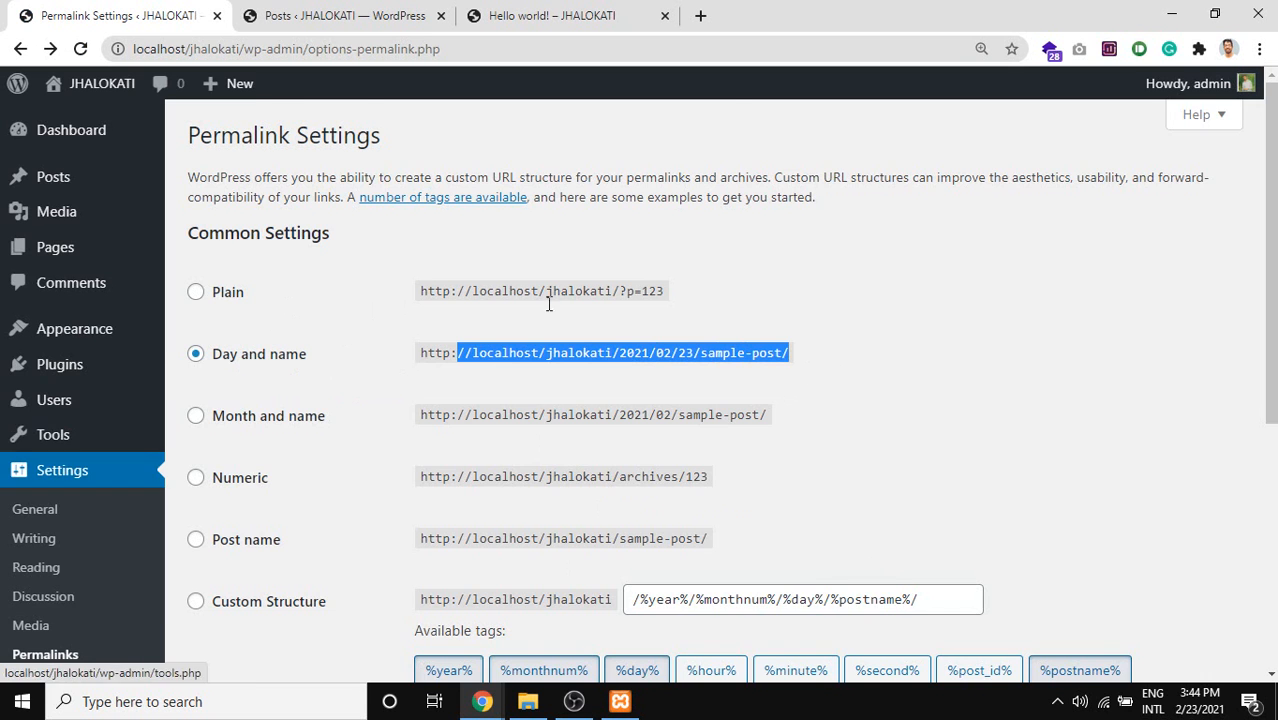
Select the Post name permalink structure and save the changes.
scroll(490, 360, "down", 1)
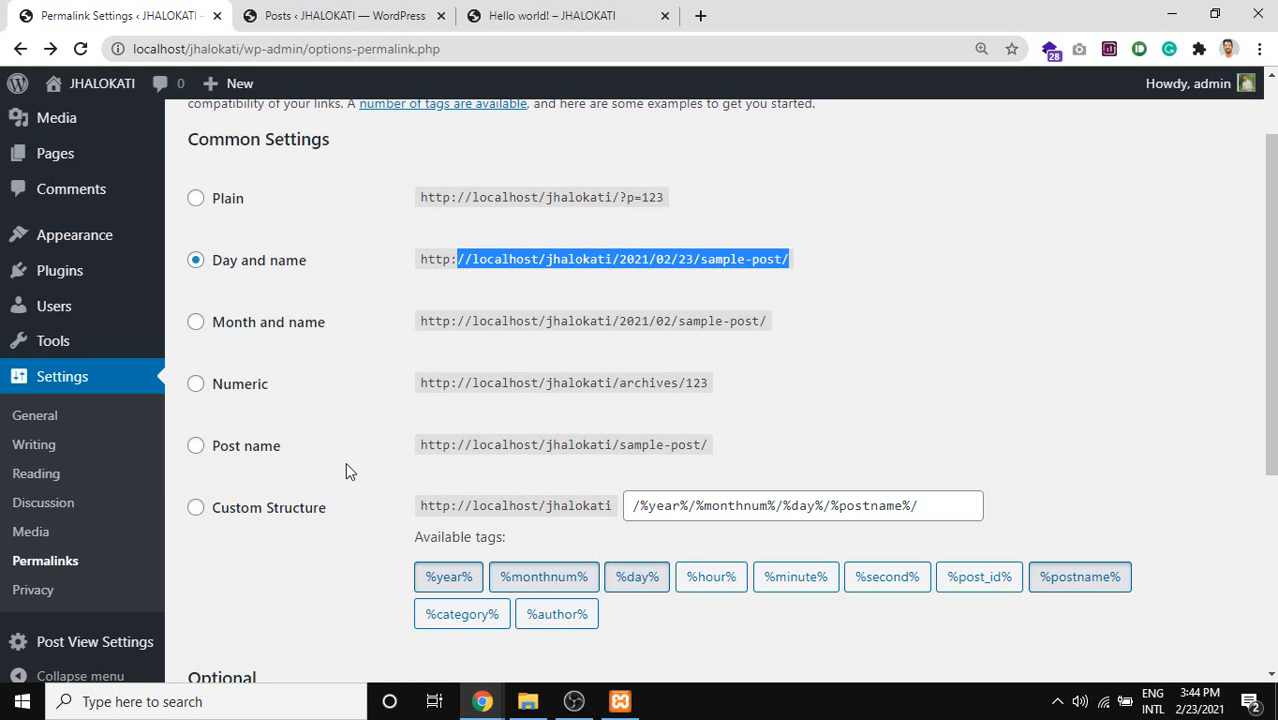
scroll(318, 455, "down", 1)
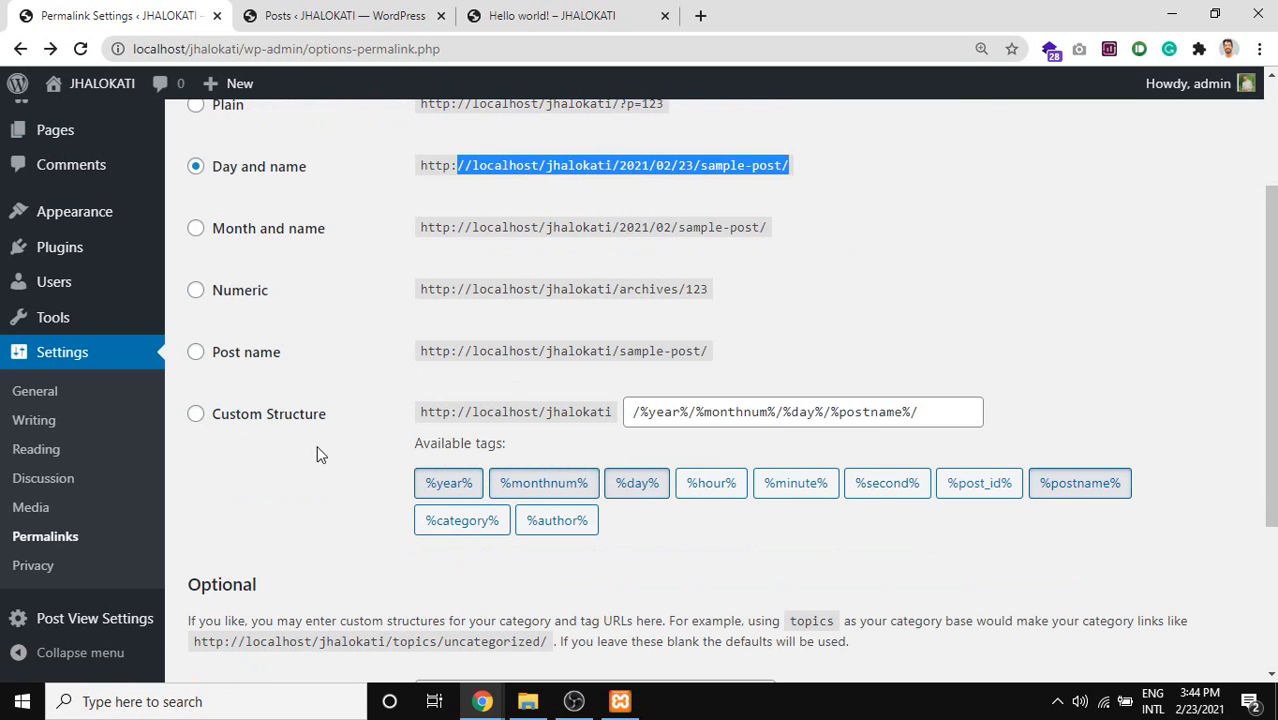
double_click(249, 362)
triple_click(249, 362)
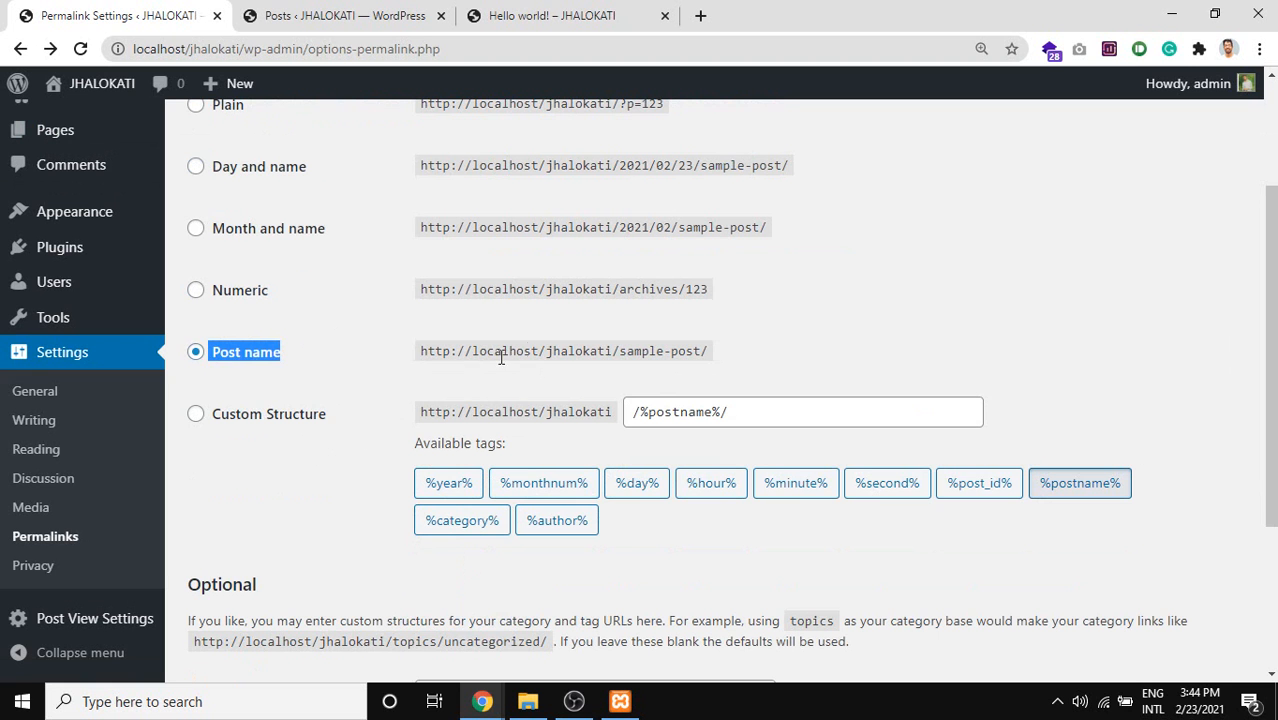
left_click_drag(553, 350, 607, 348)
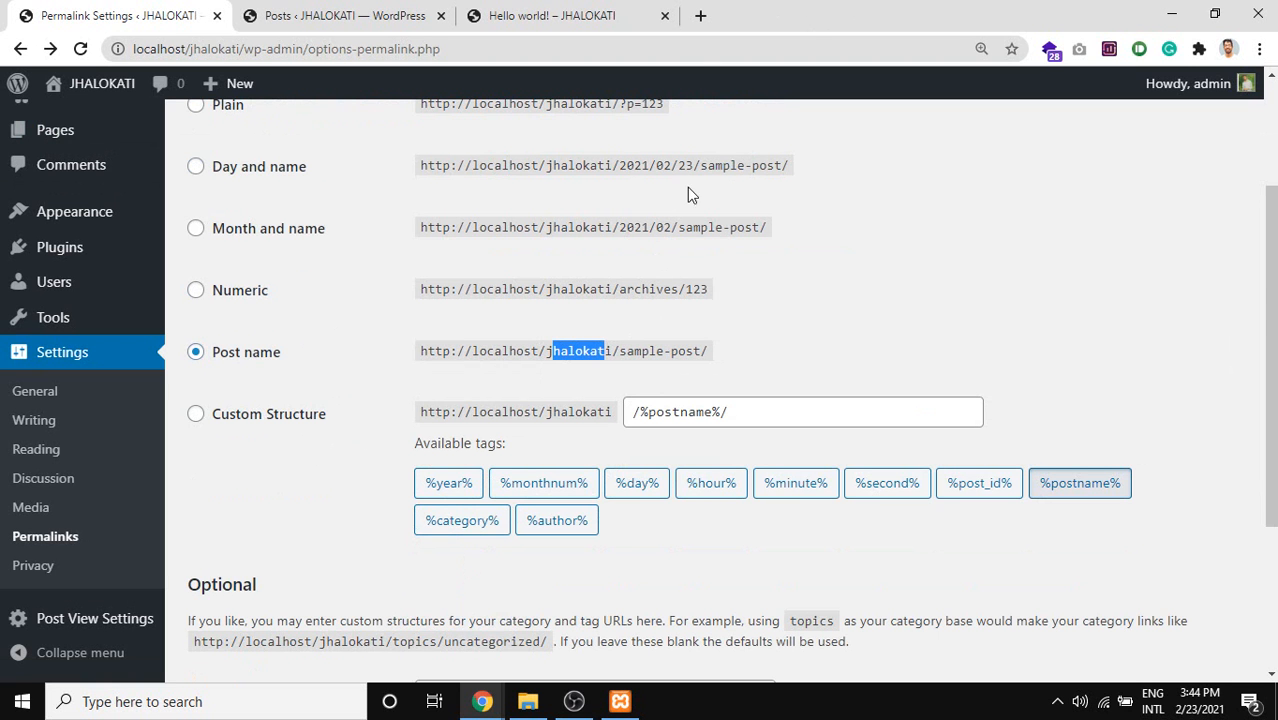
scroll(706, 272, "down", 3)
left_click(254, 577)
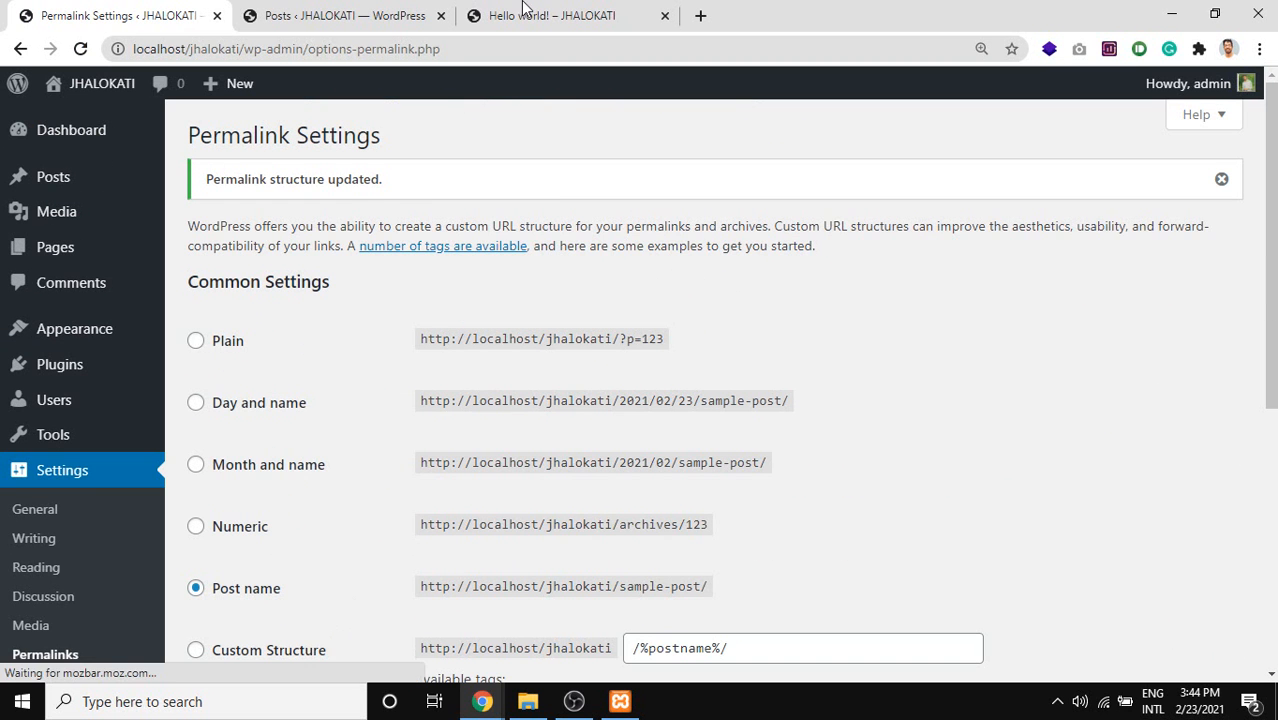
Go to the posts list, close the stale loading post page and reload the list.
left_click(557, 12)
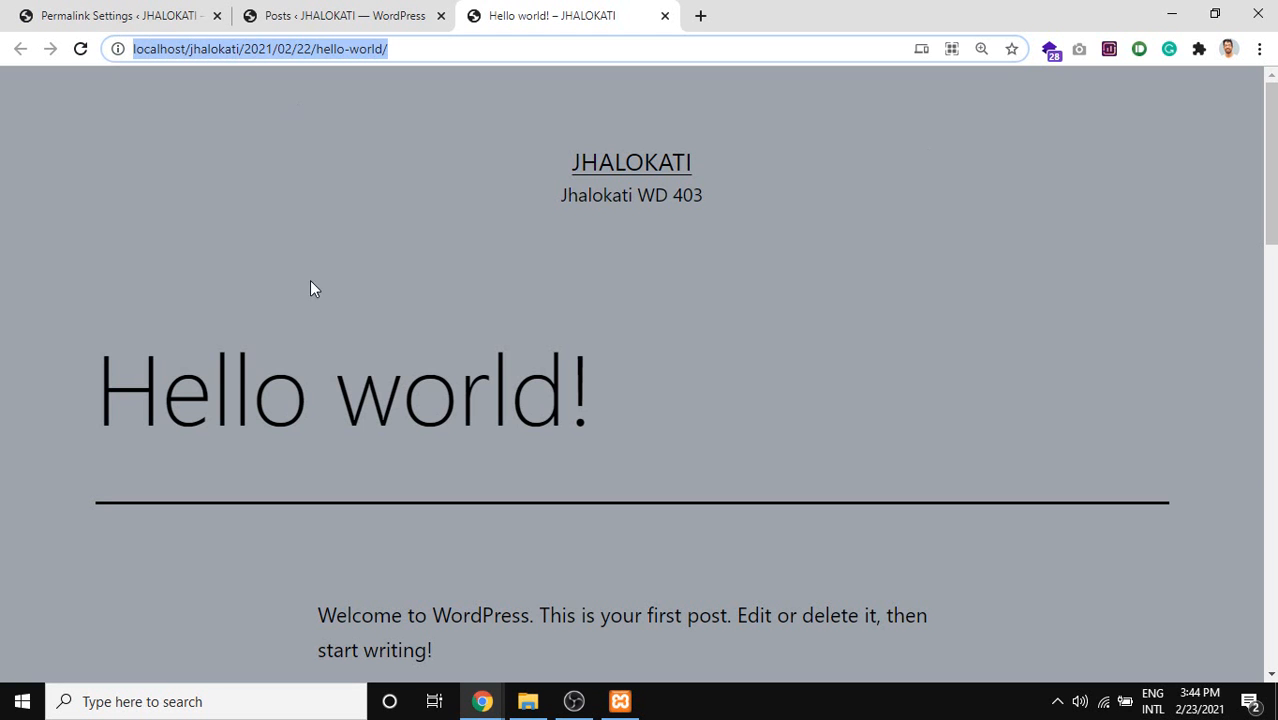
left_click(330, 15)
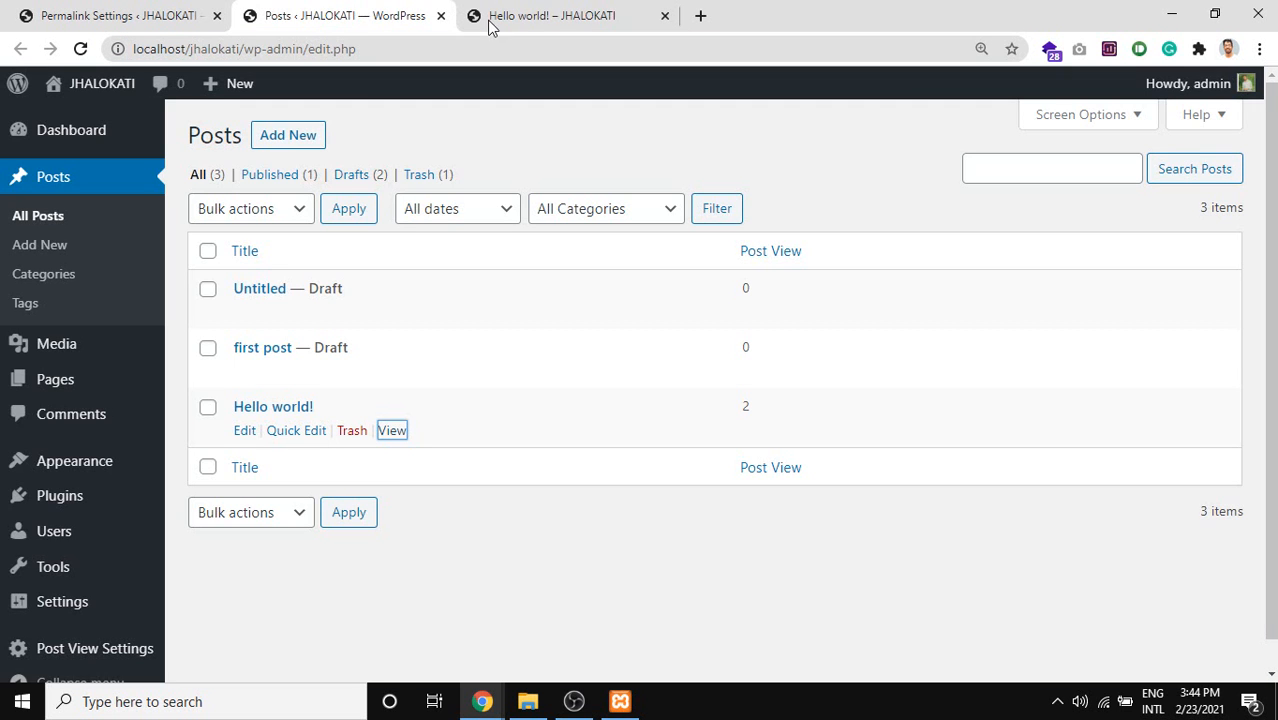
left_click(391, 432)
left_click(533, 12)
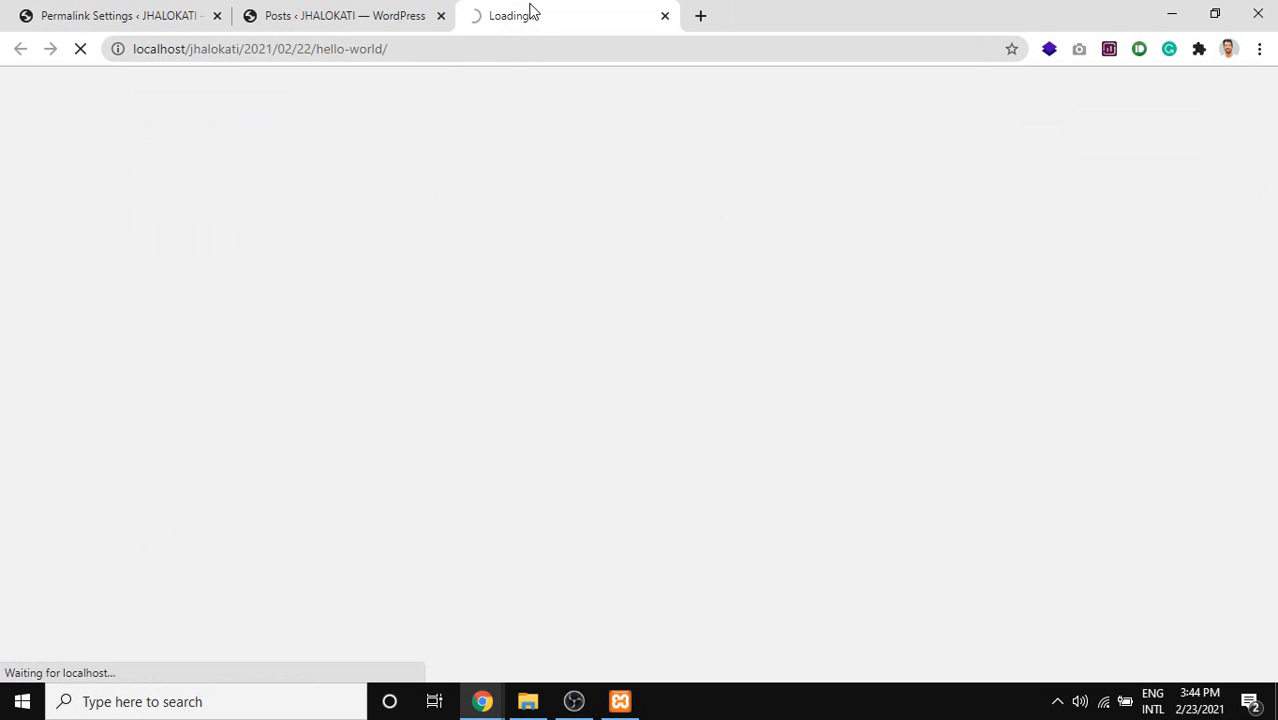
middle_click(552, 3)
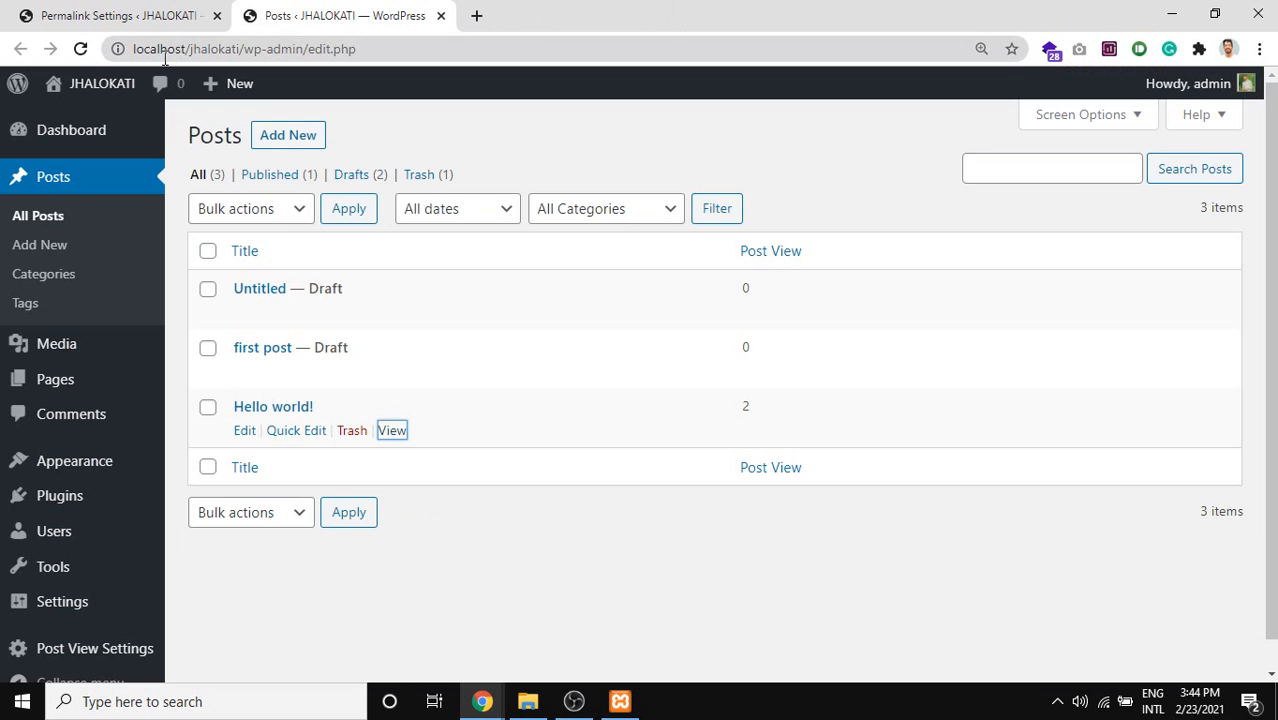
left_click(80, 49)
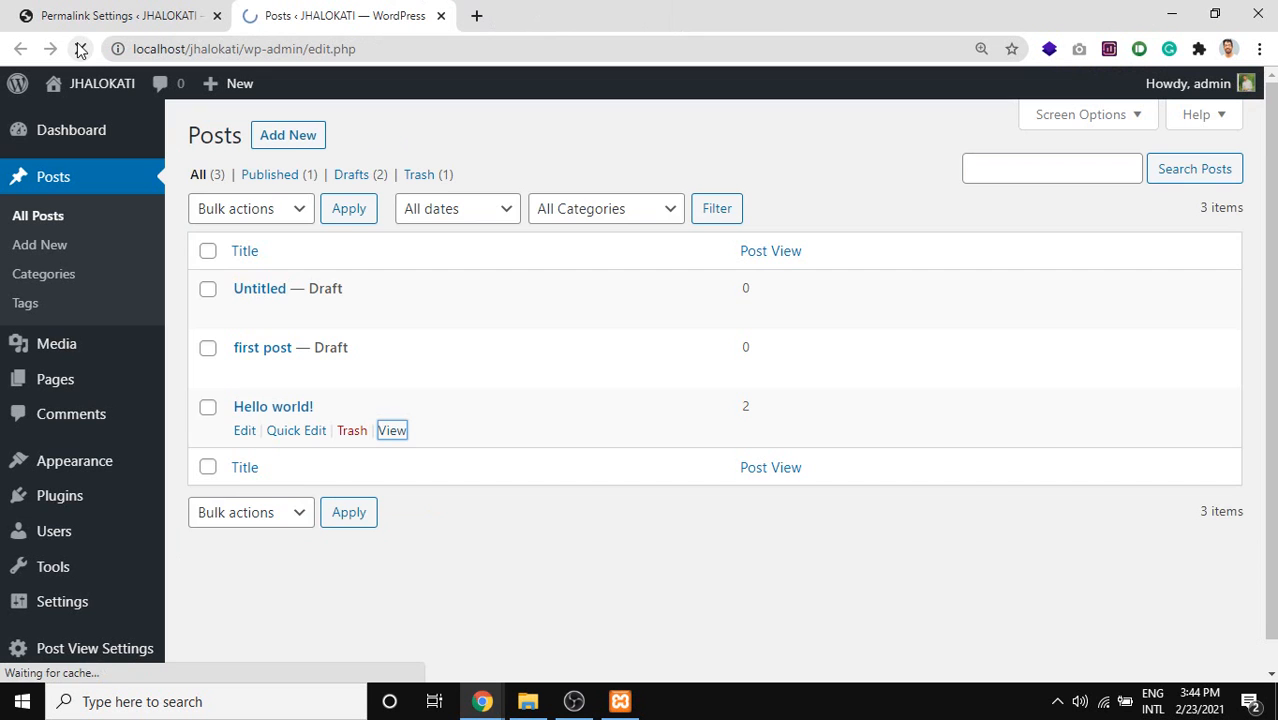
View the Hello world! post and highlight its new localhost/jhalokati/hello-world/ address.
left_click(391, 432)
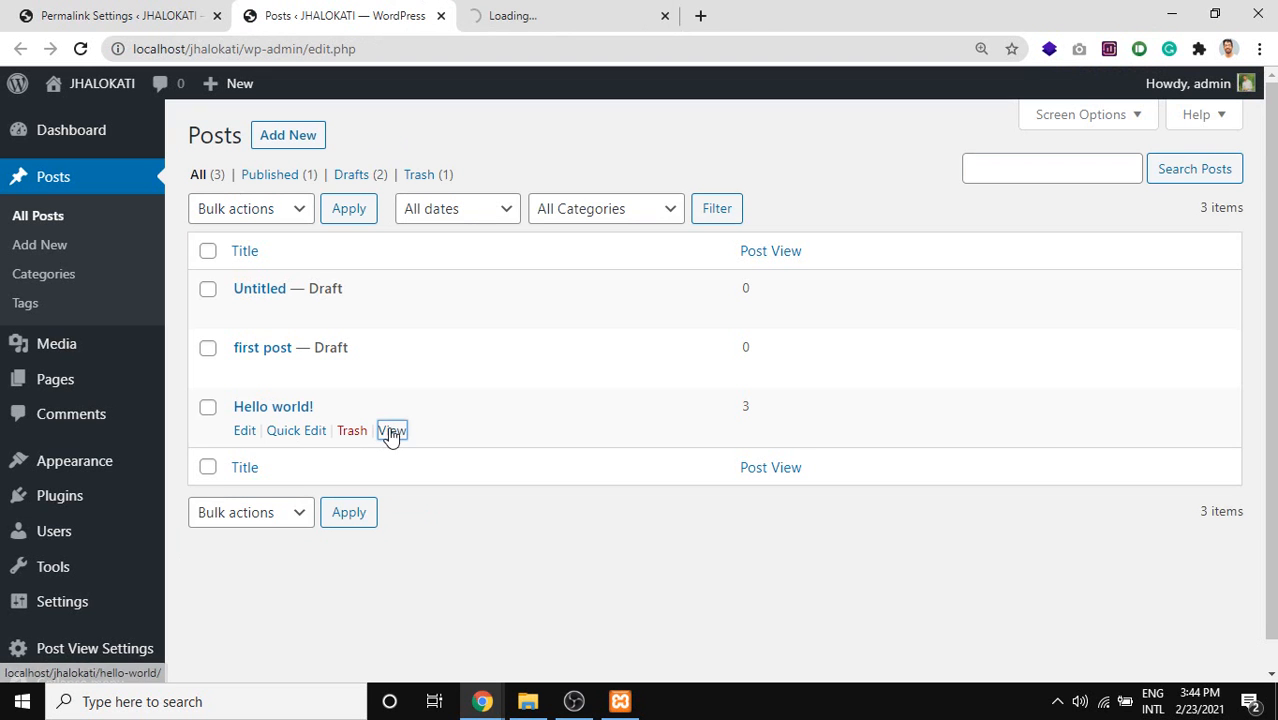
left_click(393, 430)
middle_click(785, 8)
middle_click(622, 10)
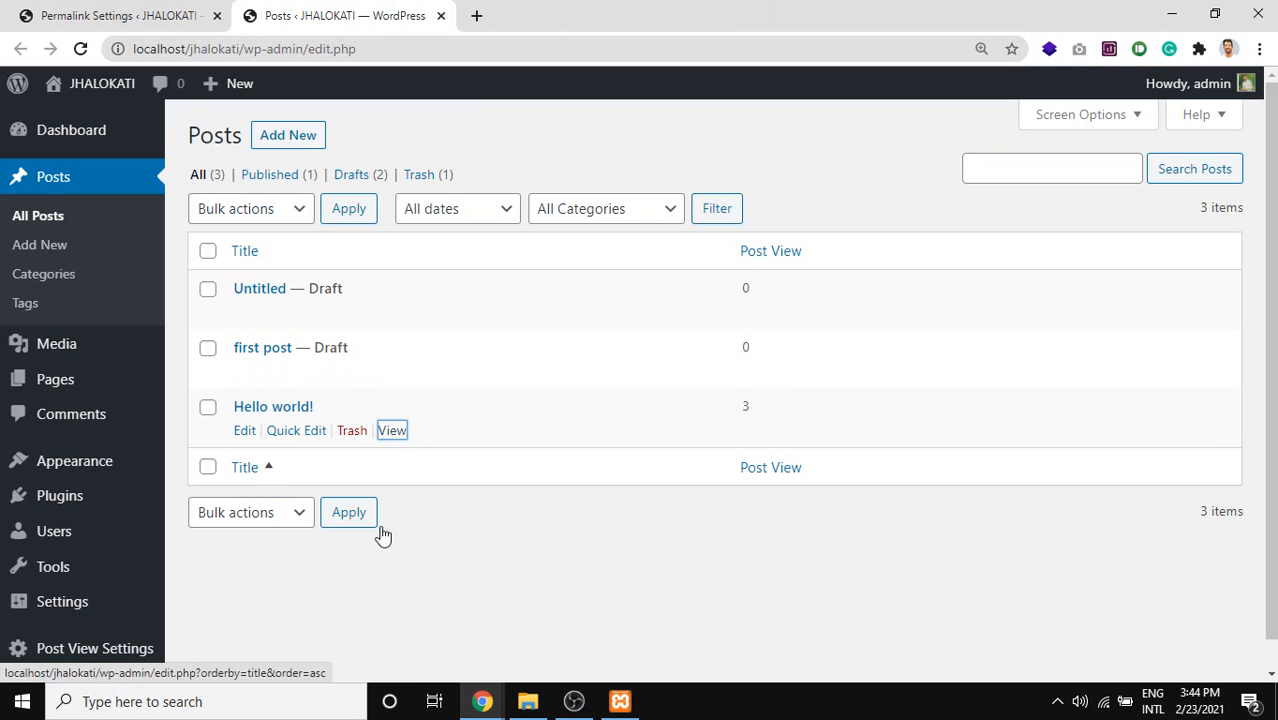
left_click(519, 8)
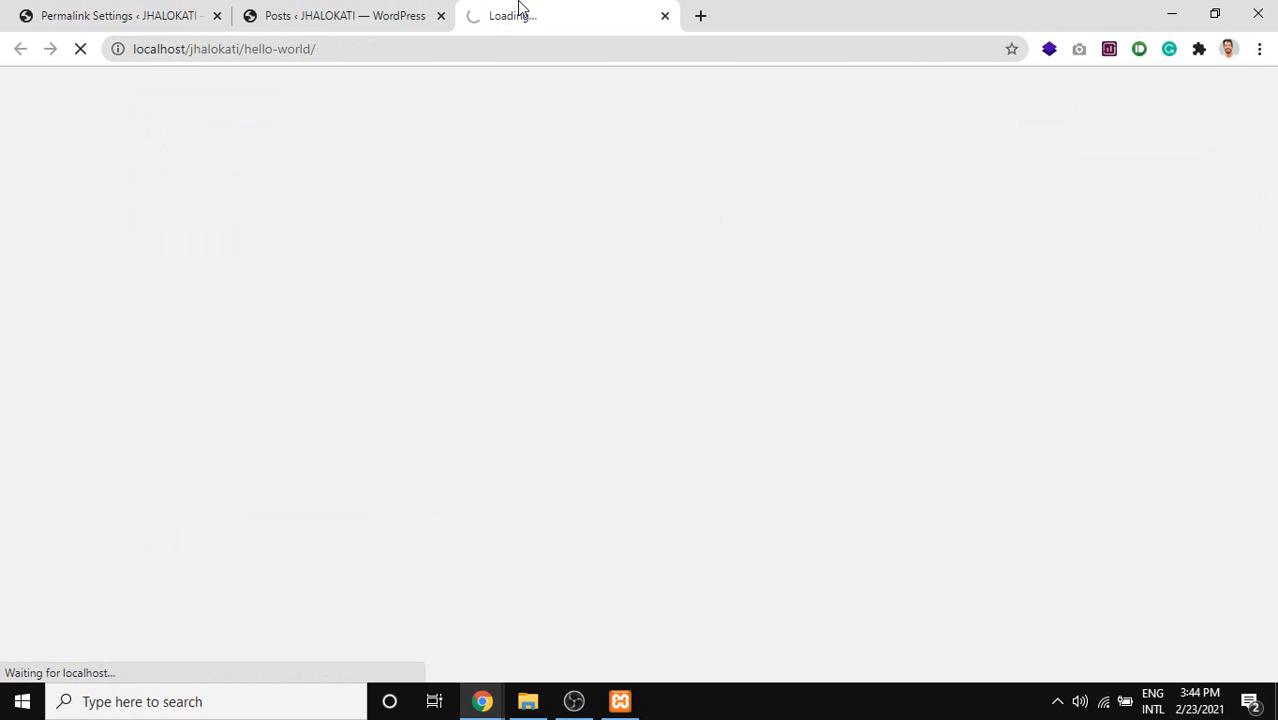
left_click(231, 54)
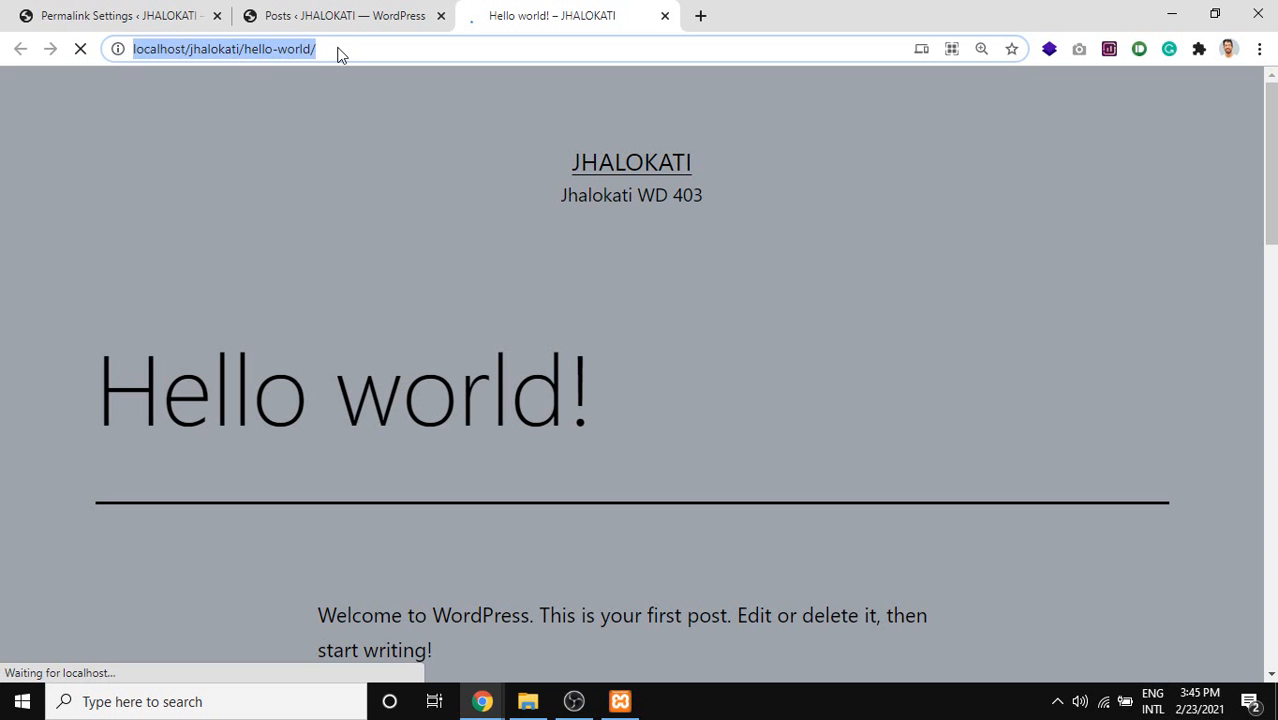
left_click_drag(320, 48, 256, 62)
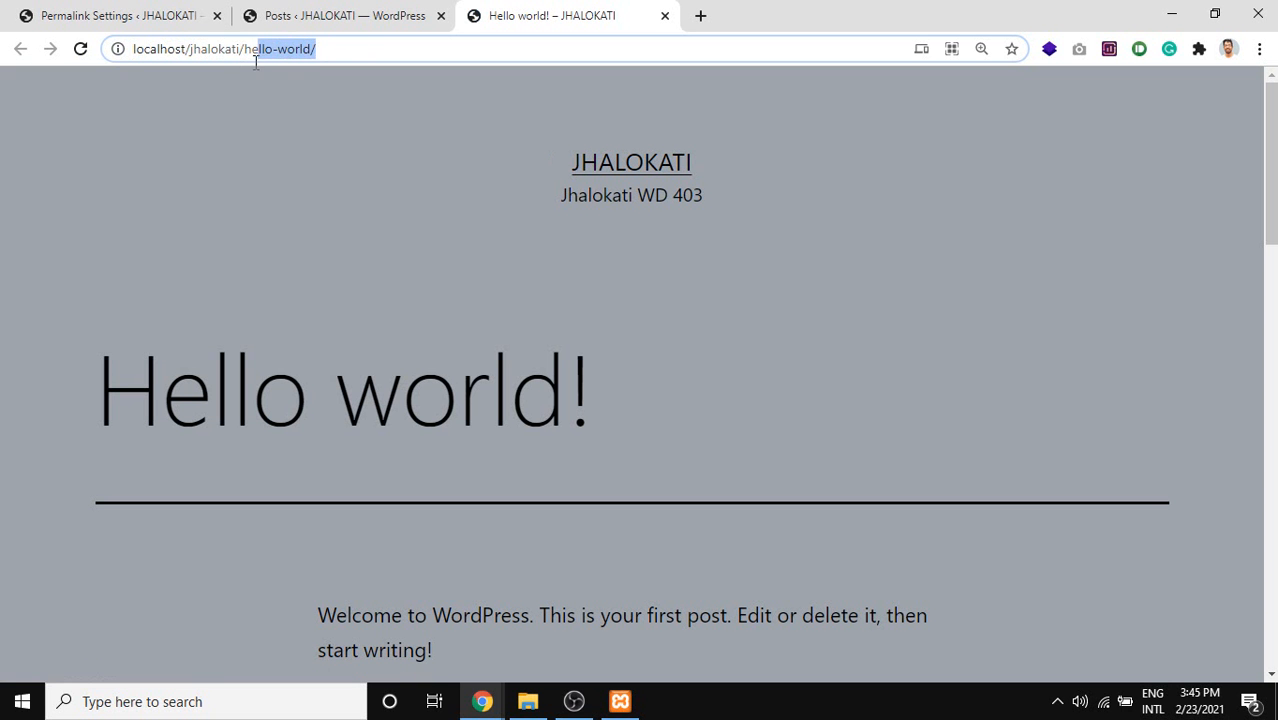
Back on Permalink Settings, highlight the Post name option label.
left_click(42, 12)
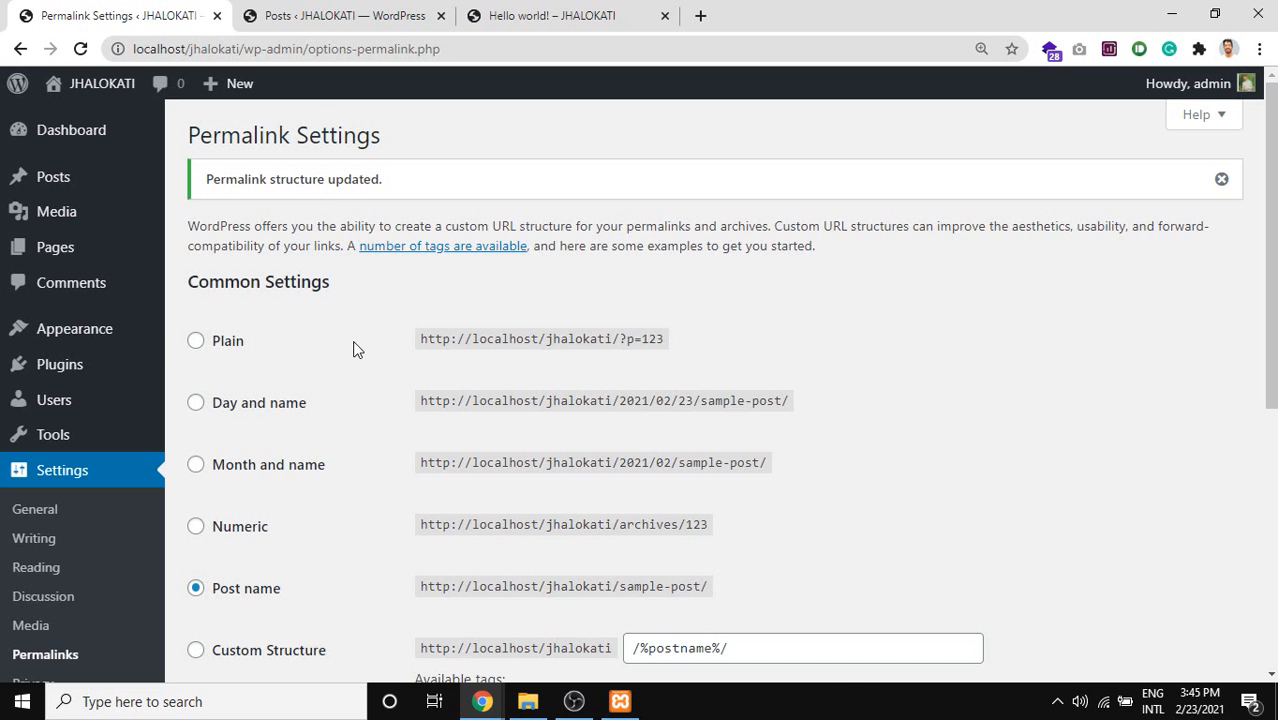
scroll(354, 348, "down", 2)
scroll(277, 343, "up", 2)
scroll(301, 375, "down", 2)
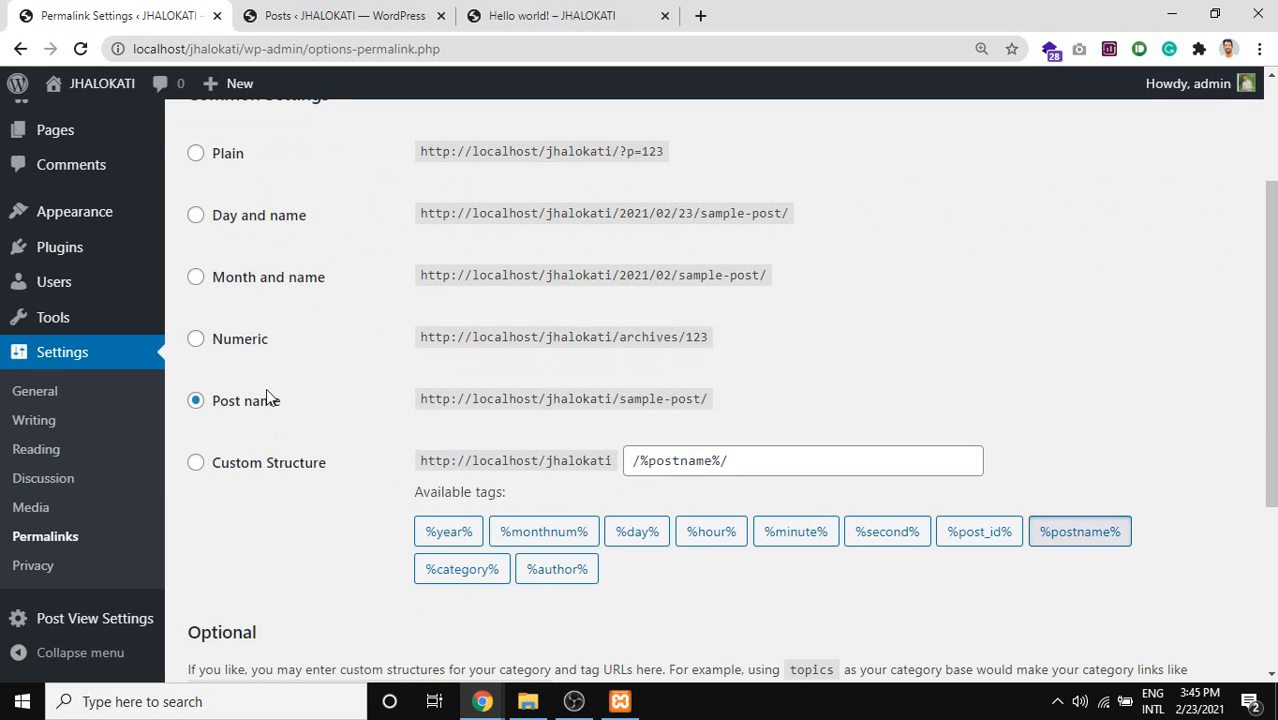
left_click_drag(274, 405, 204, 405)
scroll(338, 330, "up", 1)
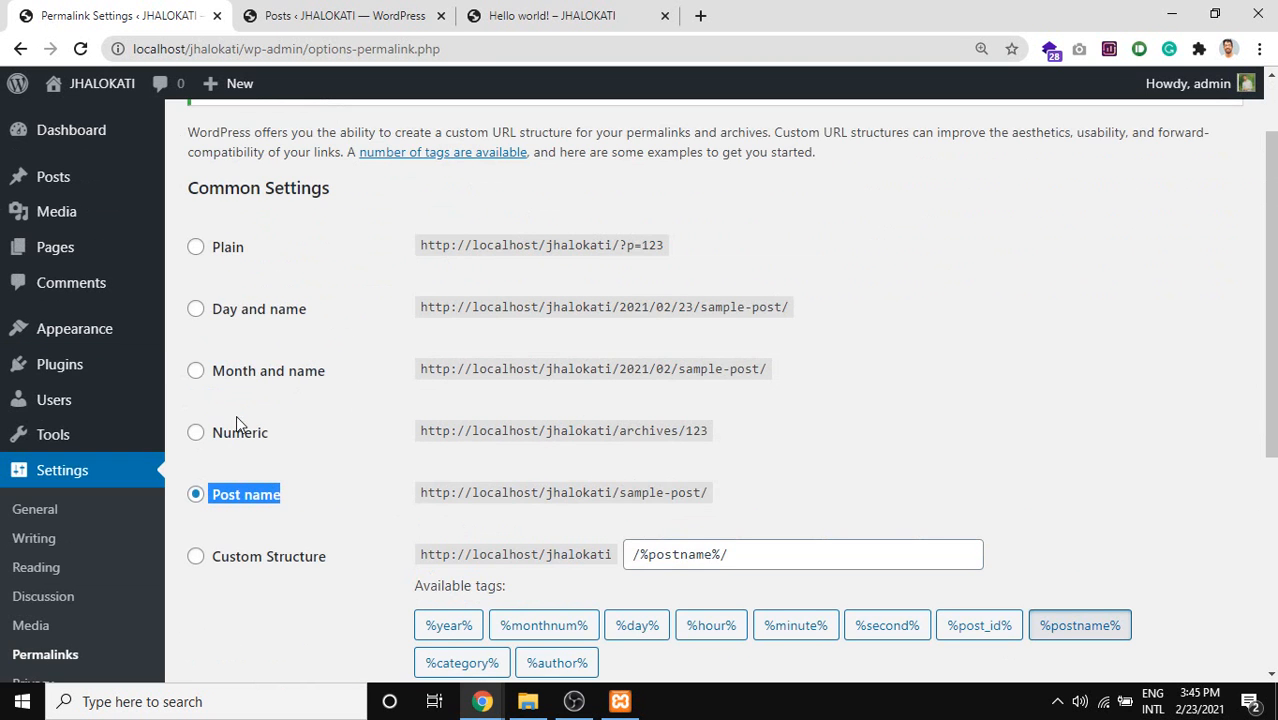
scroll(268, 249, "down", 1)
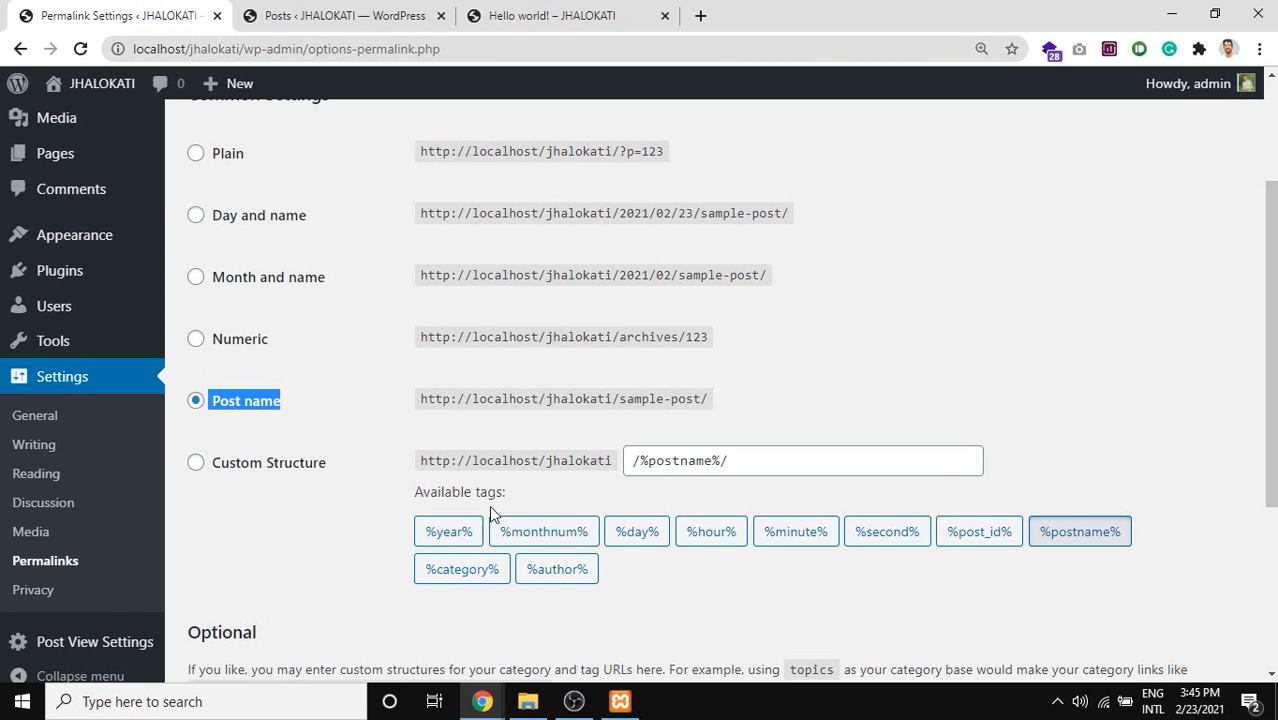
scroll(335, 362, "down", 2)
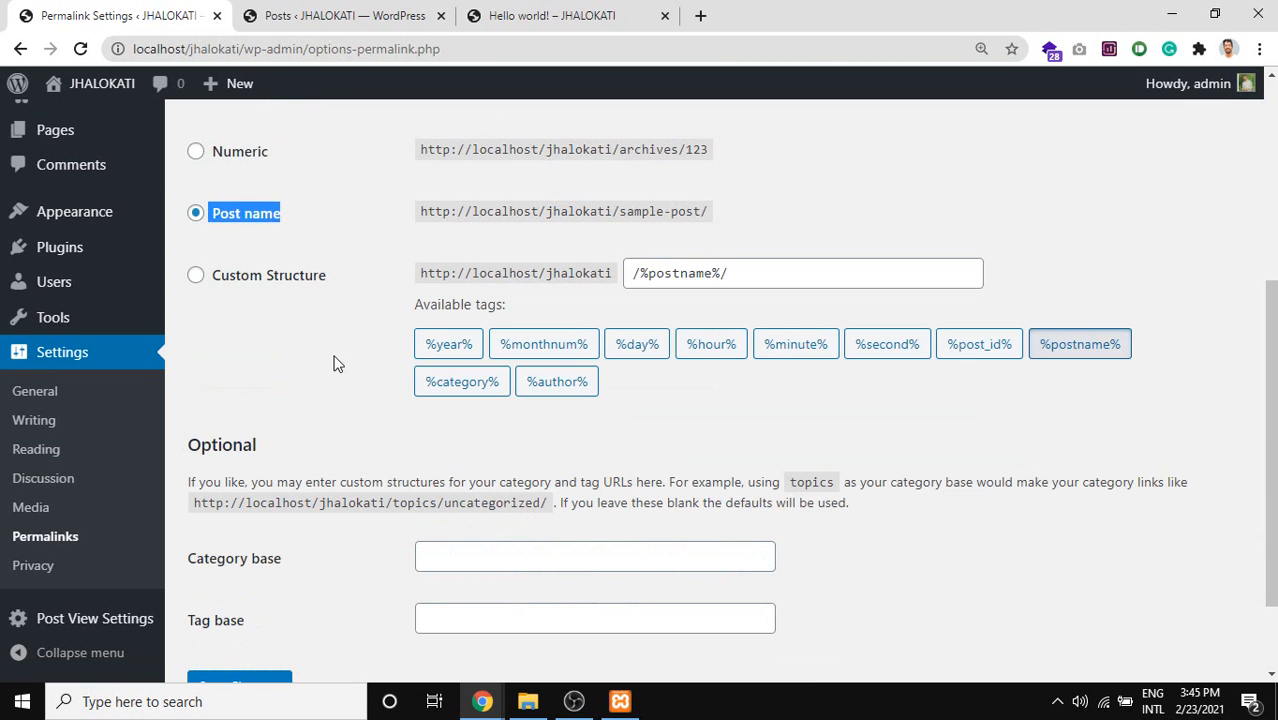
Clear the Custom Structure field and insert the %day% tag.
triple_click(701, 283)
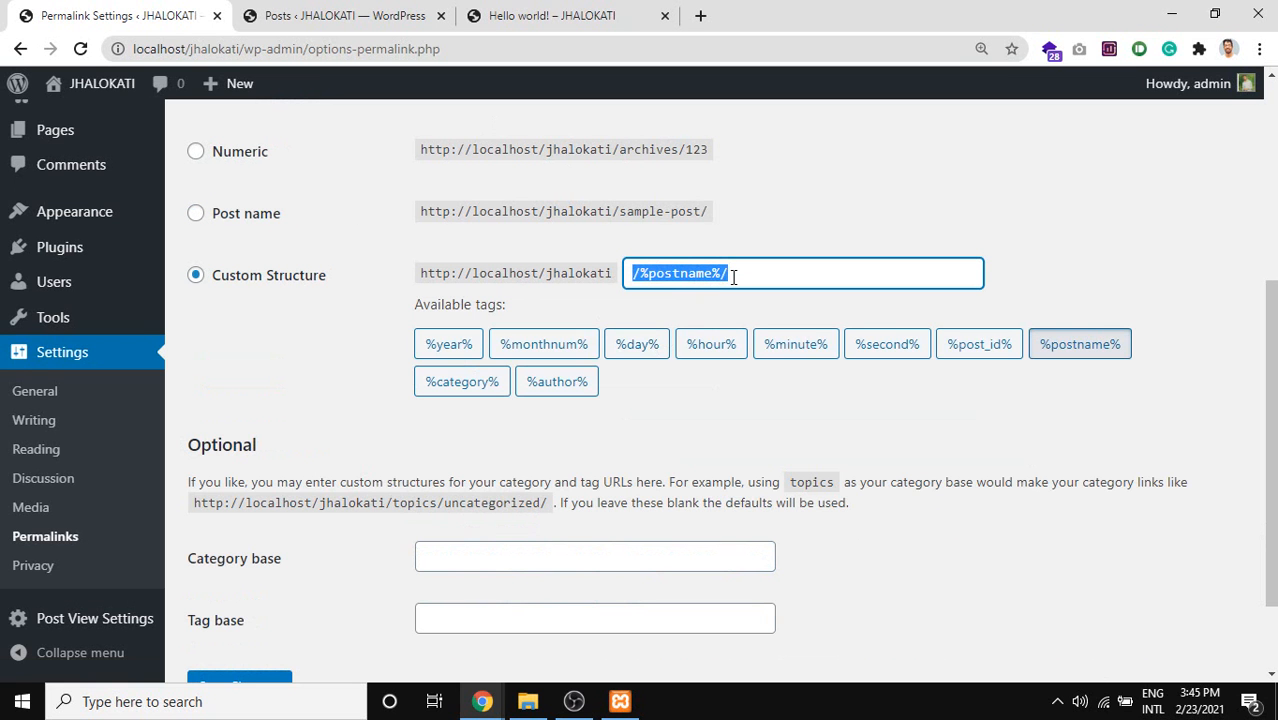
key("BackSpace")
left_click(640, 346)
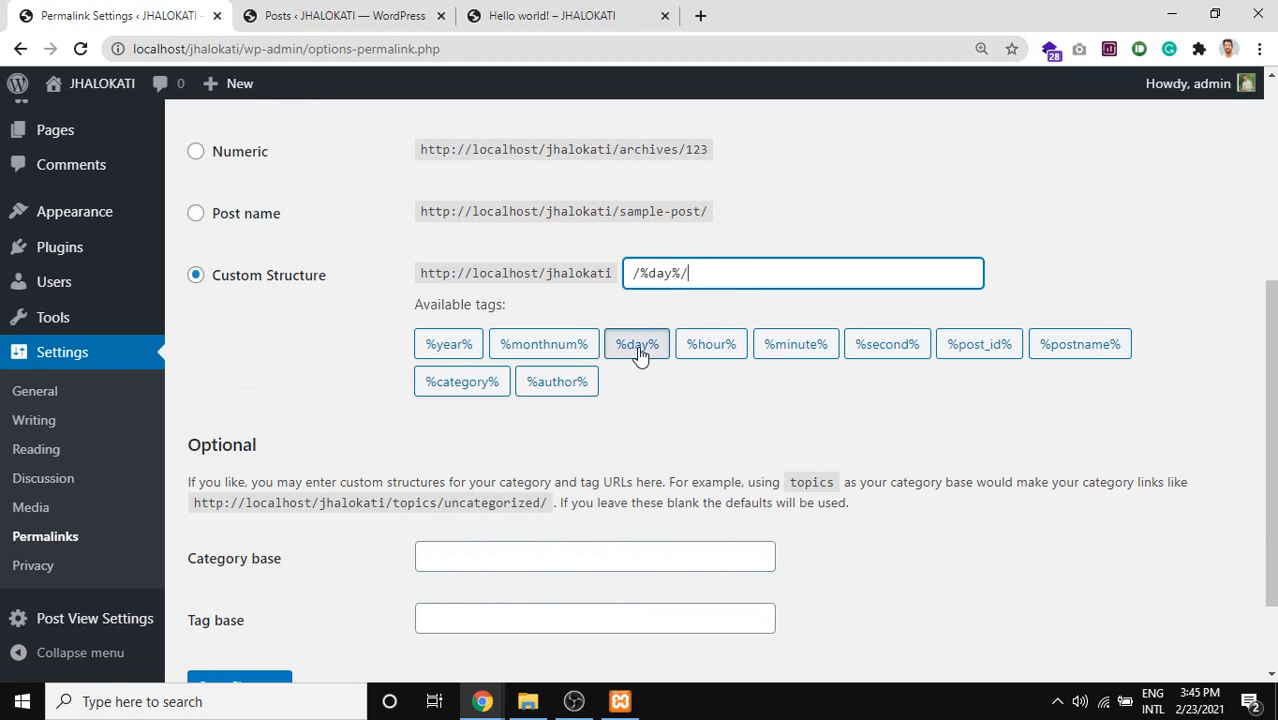
left_click_drag(760, 278, 580, 276)
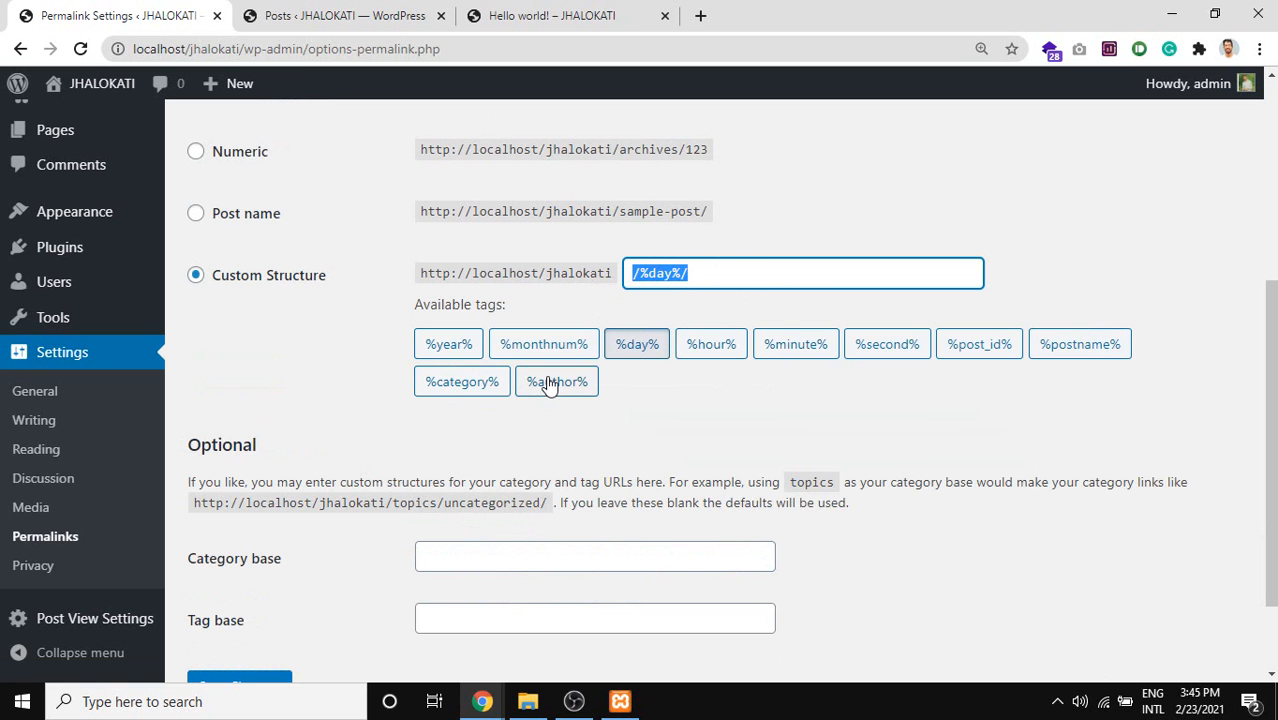
Rebuild the custom structure as /%monthnum%/%year%/ using the tag buttons.
left_click(462, 382)
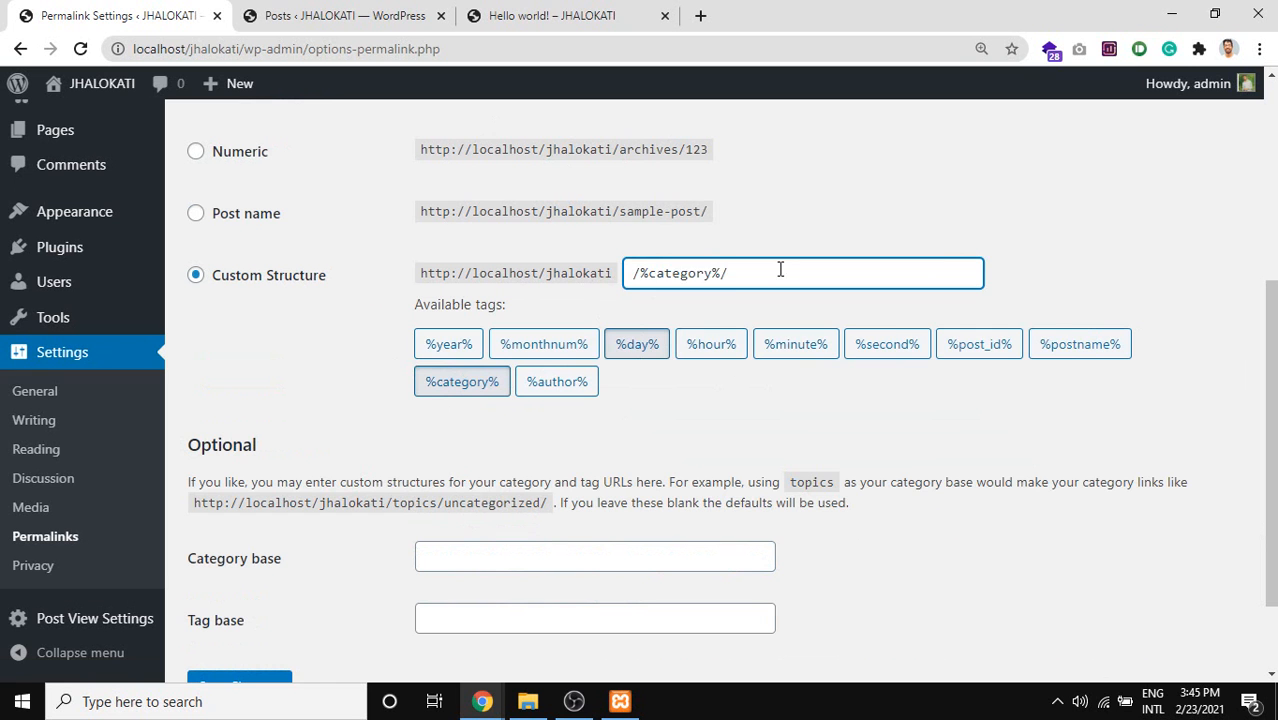
left_click_drag(780, 270, 369, 272)
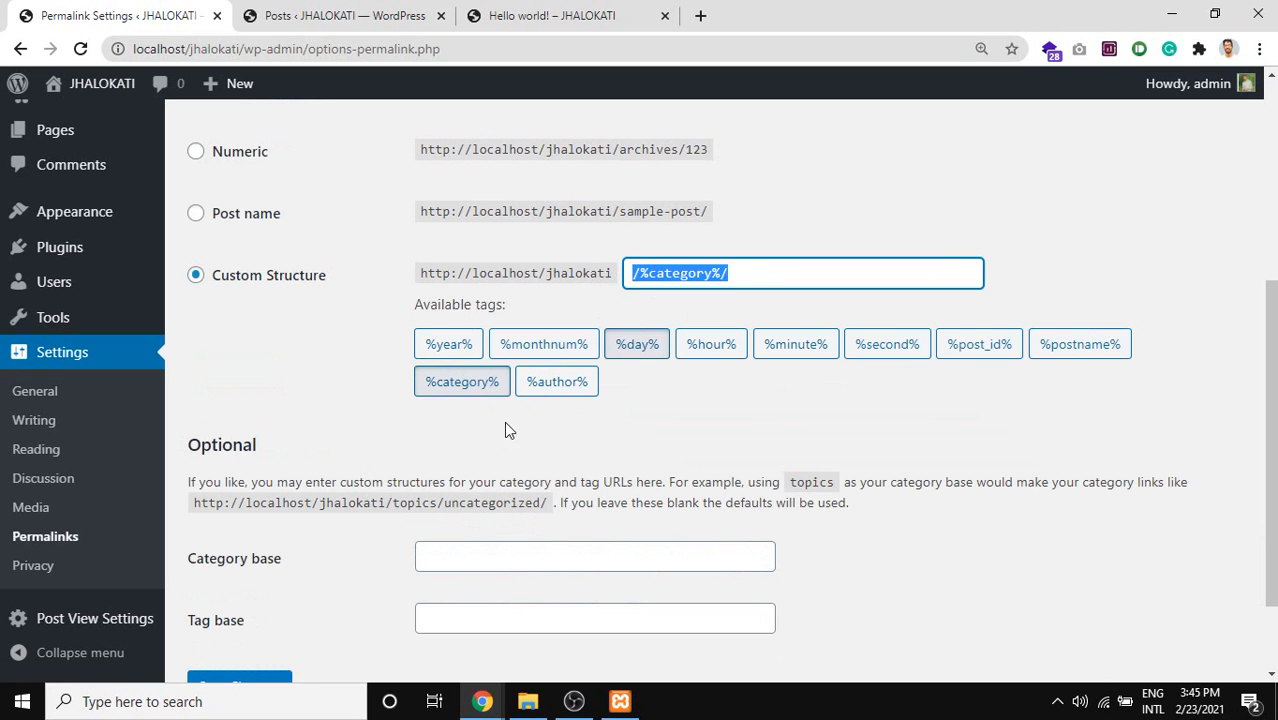
left_click(637, 344)
left_click(637, 344)
left_click(556, 345)
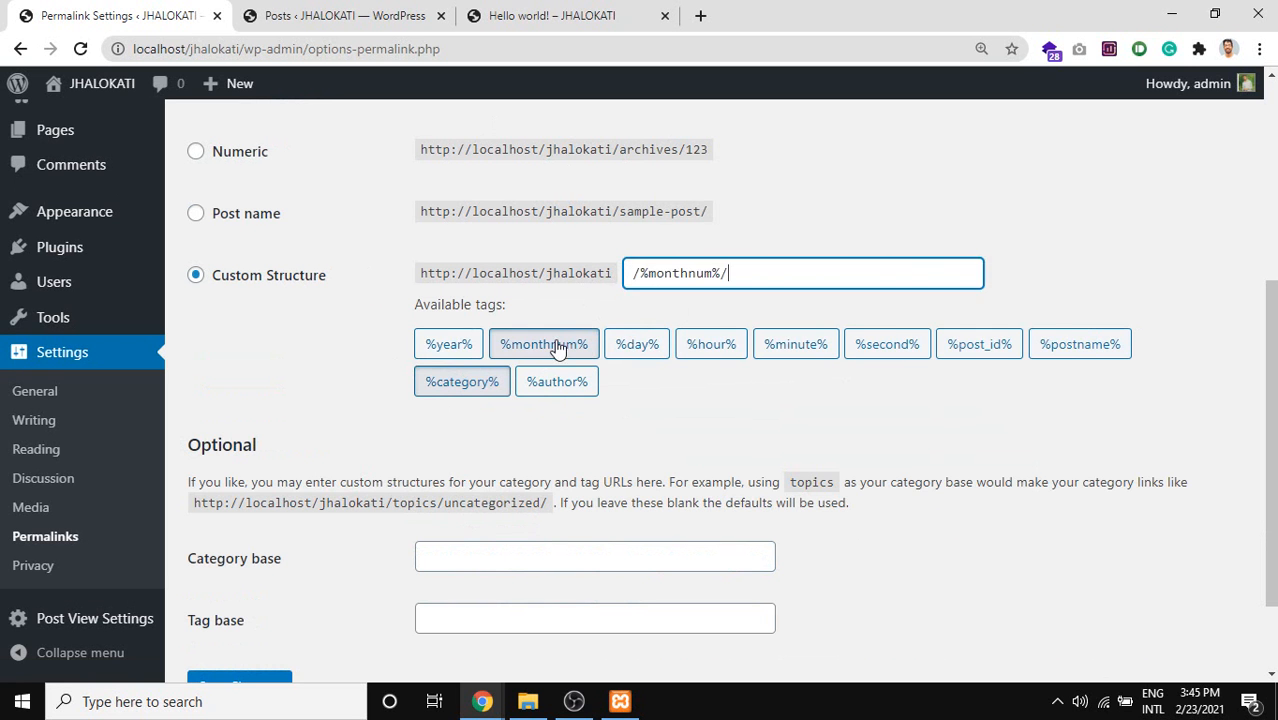
left_click(448, 344)
left_click(557, 382)
left_click(557, 382)
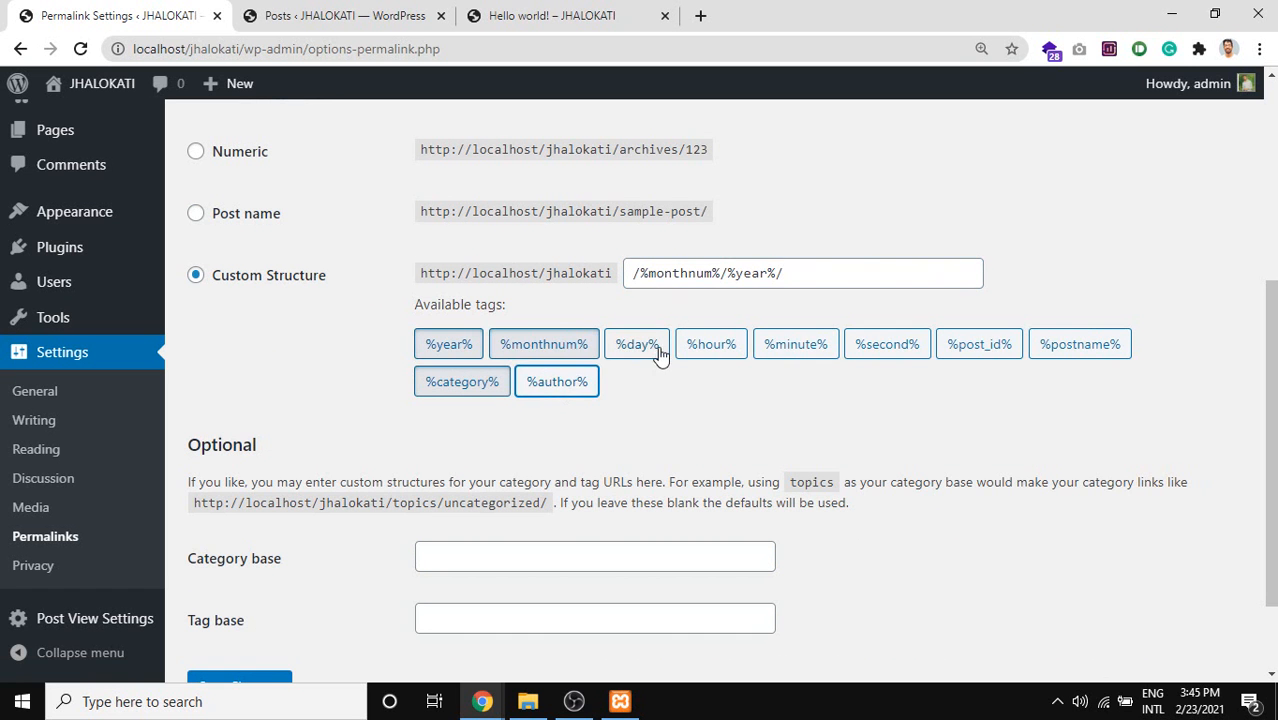
scroll(375, 370, "up", 2)
scroll(446, 375, "down", 1)
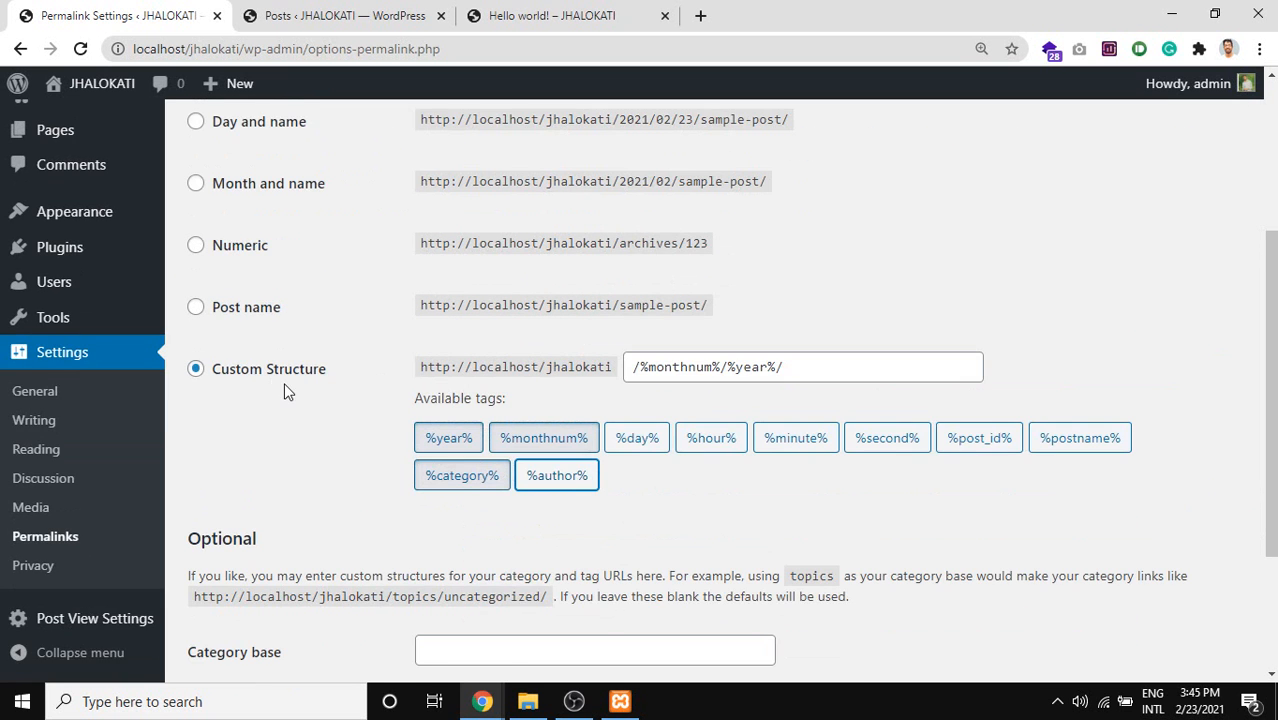
scroll(282, 392, "up", 2)
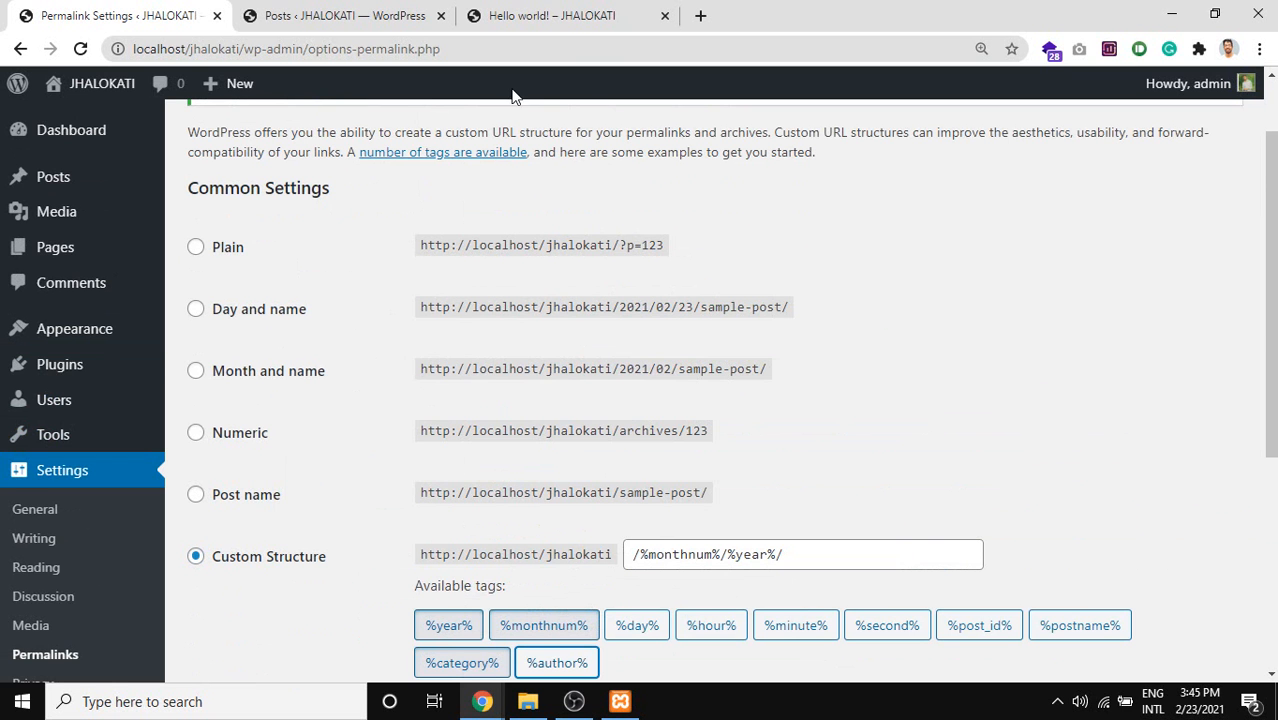
Select the Optional section's explanation and click between the Category base and Tag base fields.
scroll(366, 200, "down", 4)
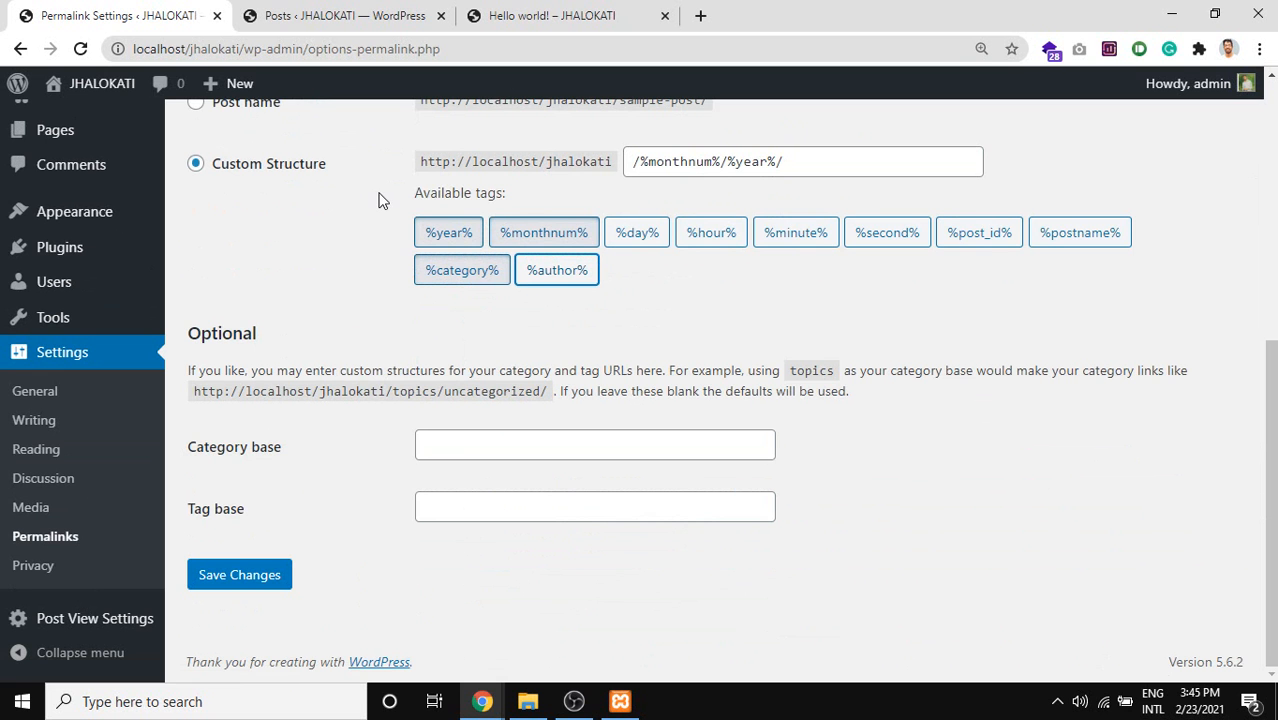
triple_click(452, 390)
left_click(462, 446)
left_click(472, 504)
left_click(487, 441)
left_click(502, 501)
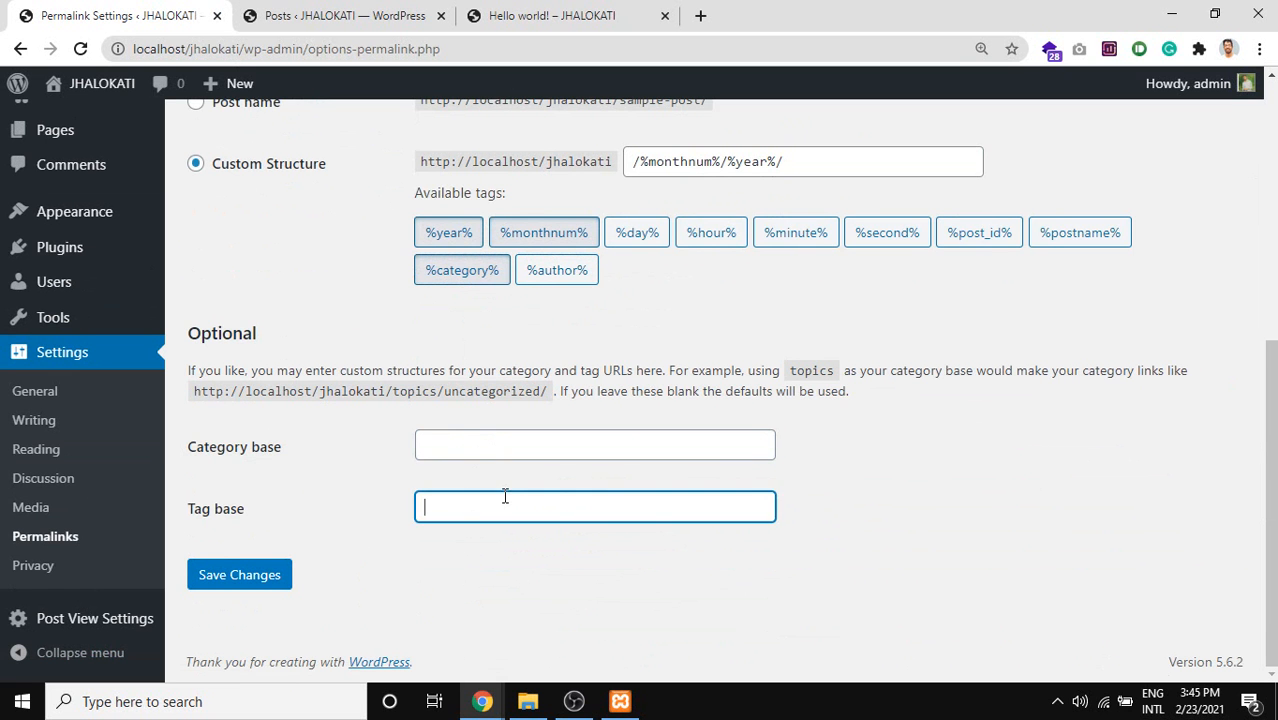
left_click(492, 447)
scroll(487, 450, "up", 1)
scroll(487, 448, "up", 4)
scroll(480, 450, "down", 3)
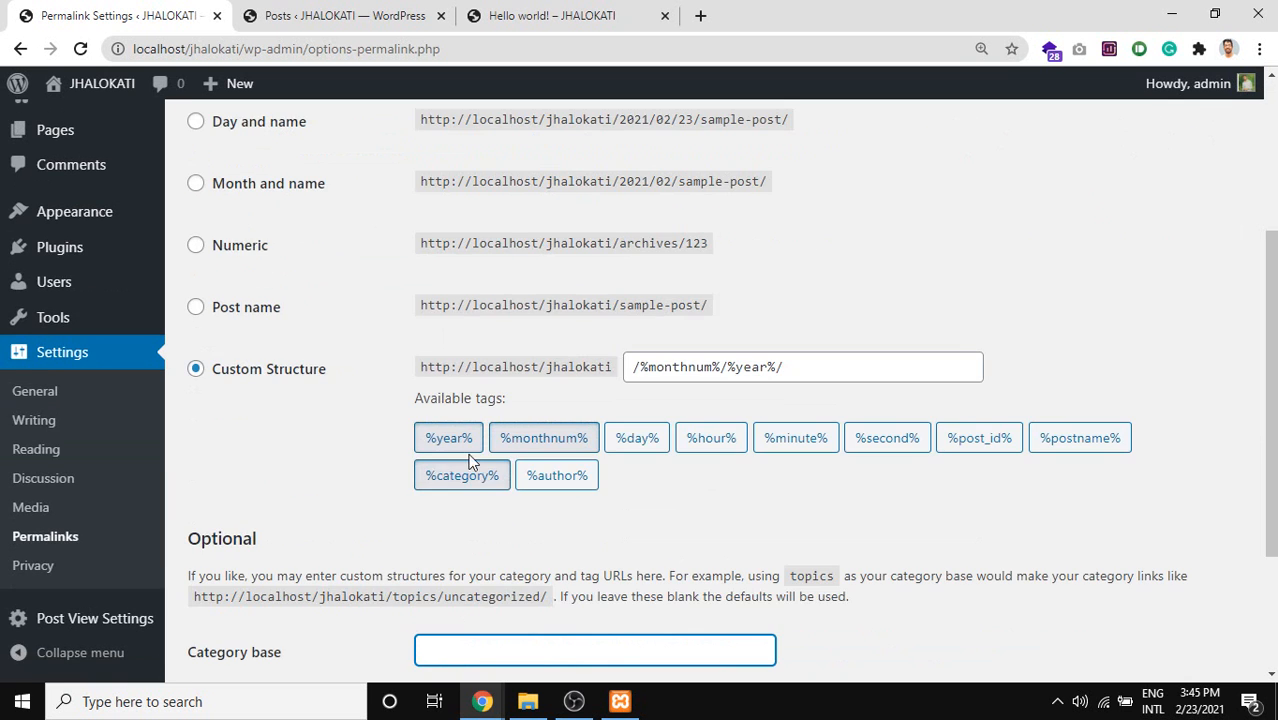
scroll(210, 362, "up", 2)
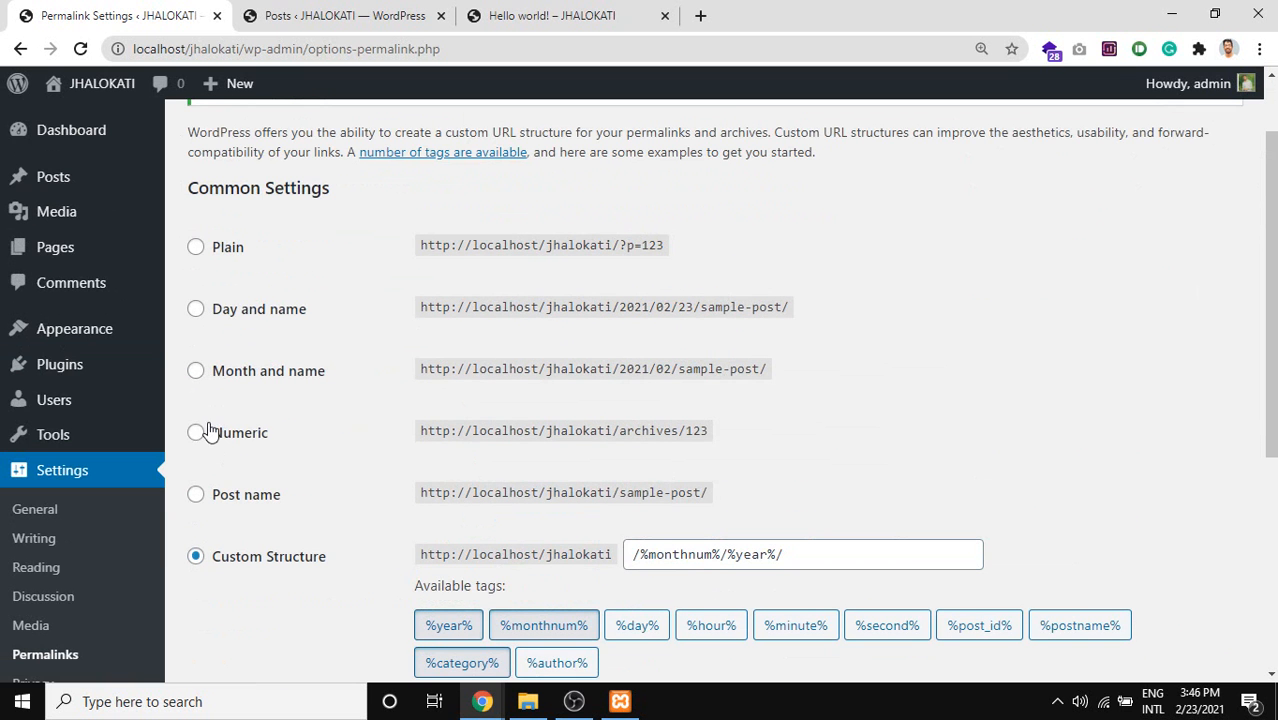
Select Day and name, then Post name, so the structure reads /%postname%/.
left_click(256, 316)
scroll(334, 404, "down", 1)
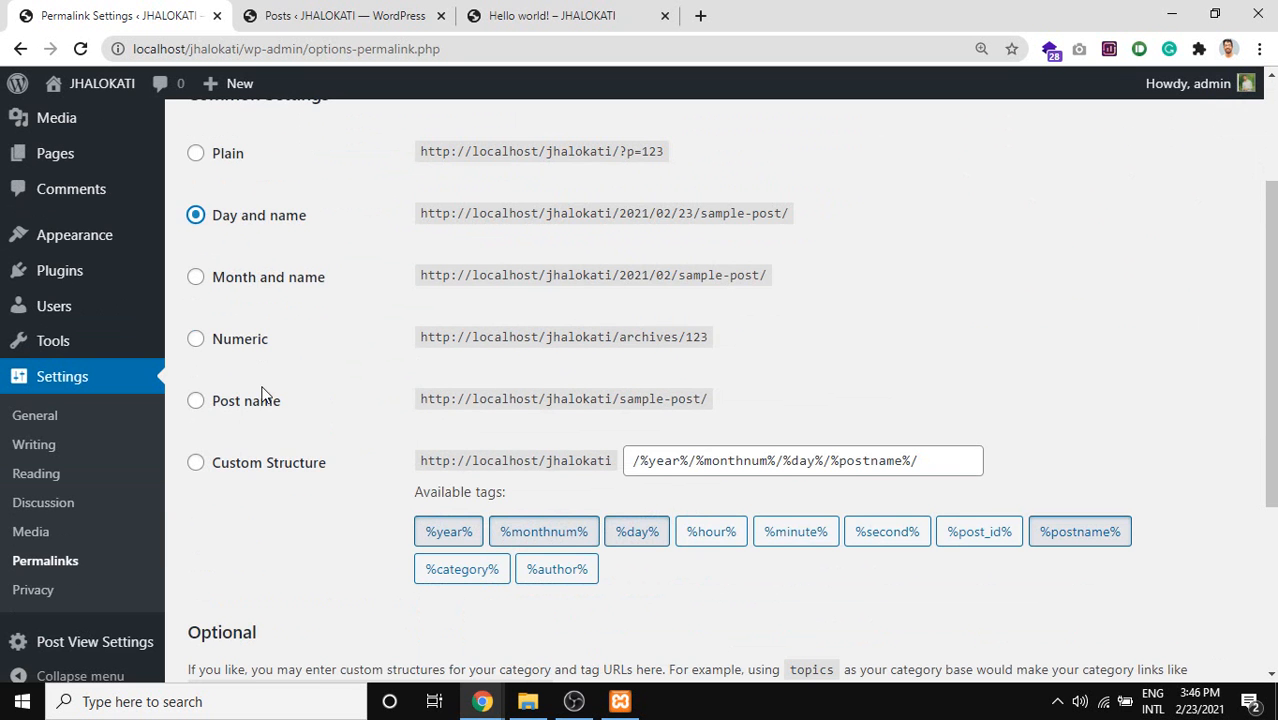
left_click(265, 410)
scroll(300, 422, "down", 2)
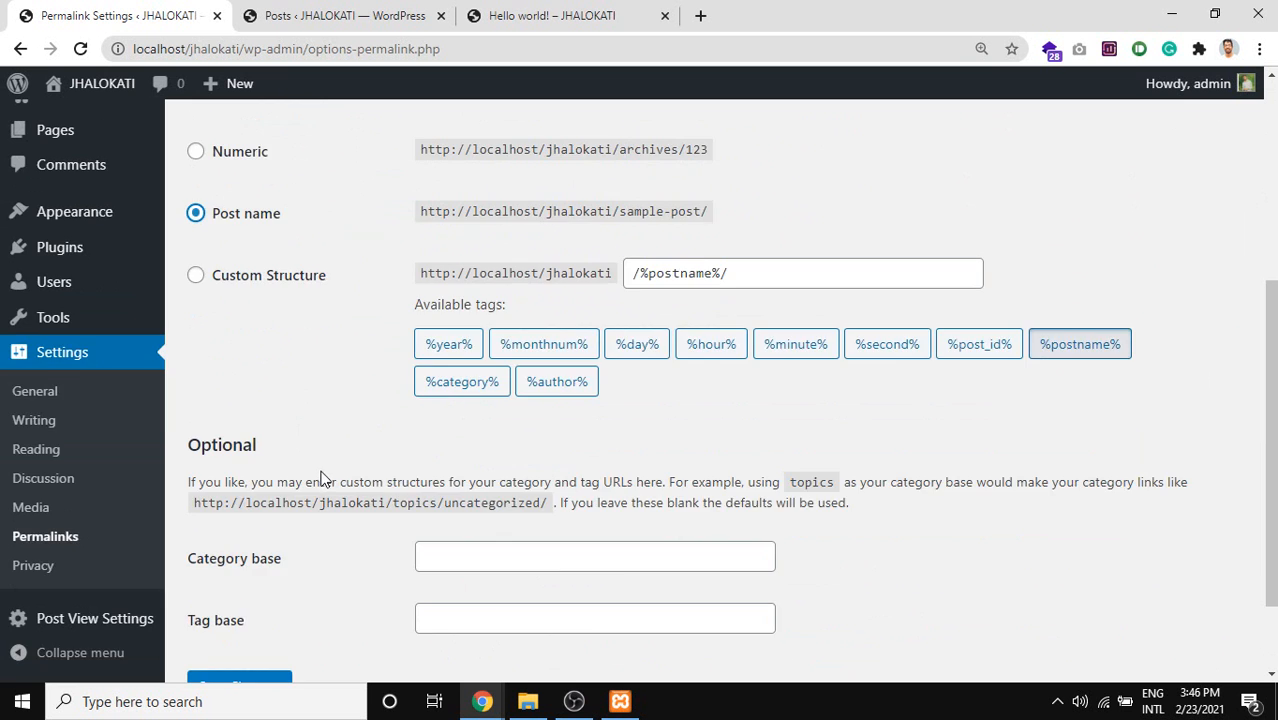
scroll(322, 480, "up", 4)
scroll(330, 440, "down", 4)
scroll(312, 450, "down", 1)
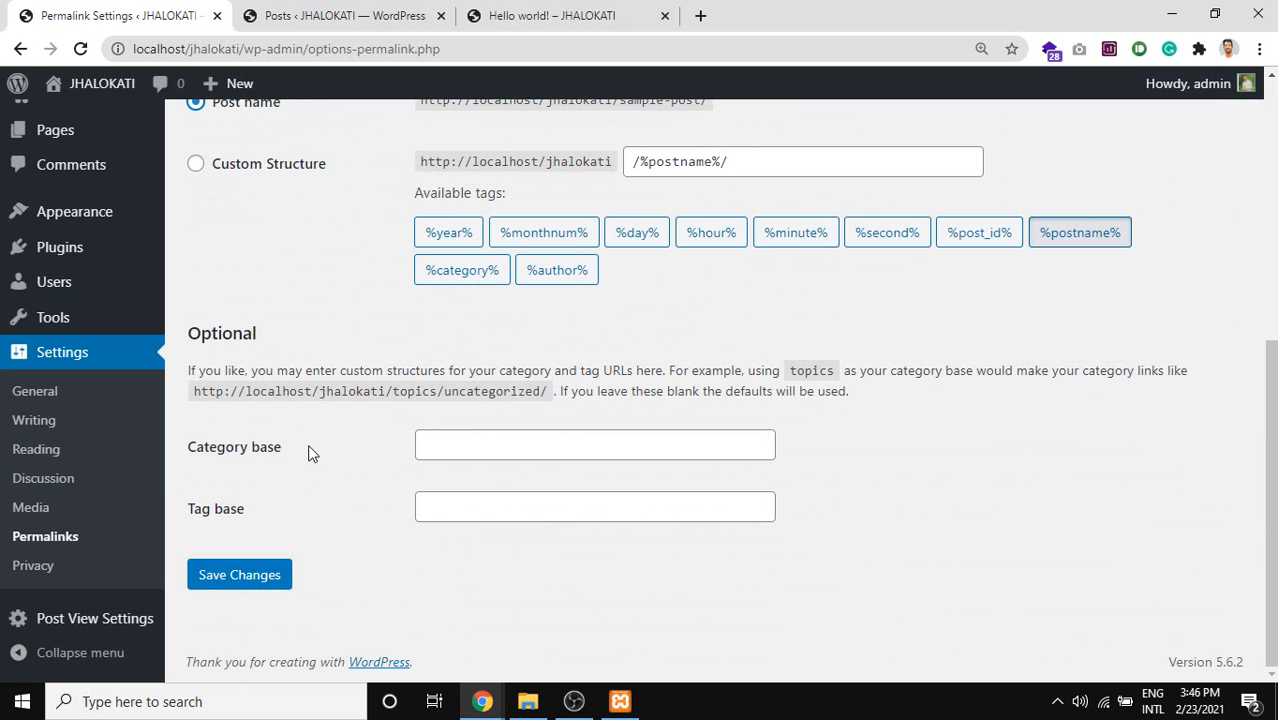
Open Privacy settings in a background tab and close the Posts and Hello world tabs.
middle_click(48, 566)
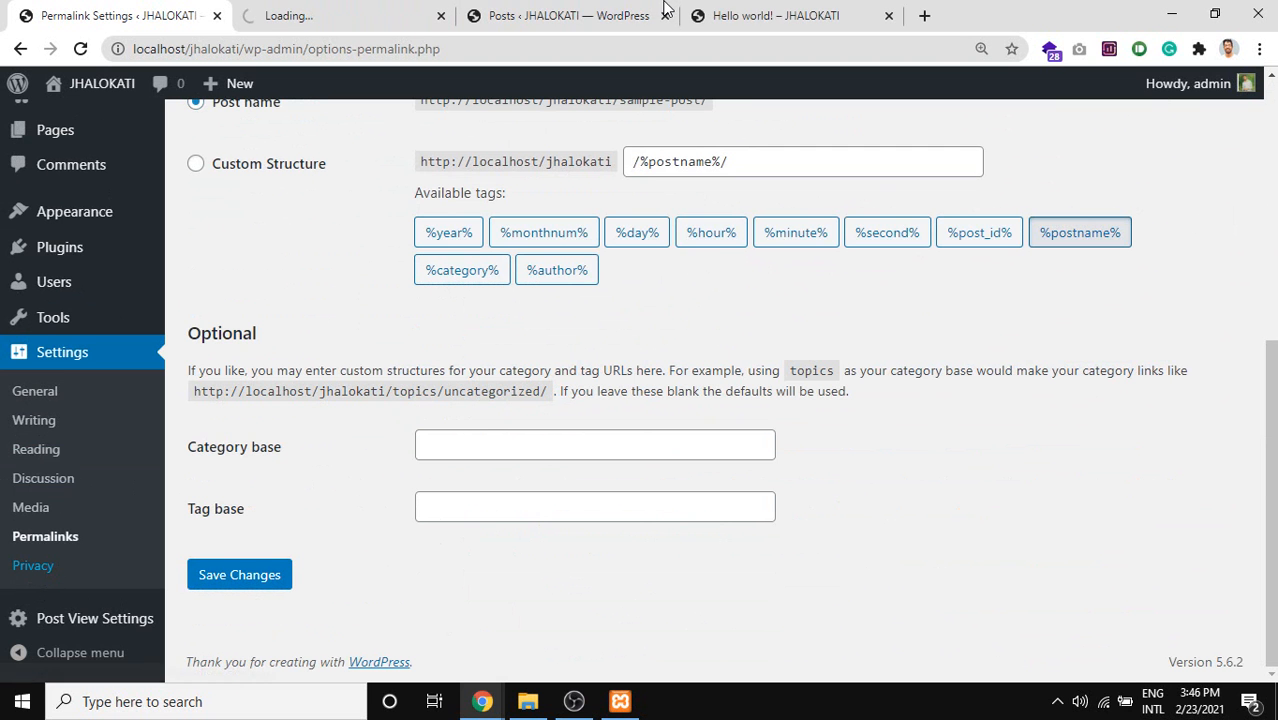
middle_click(620, 8)
middle_click(537, 9)
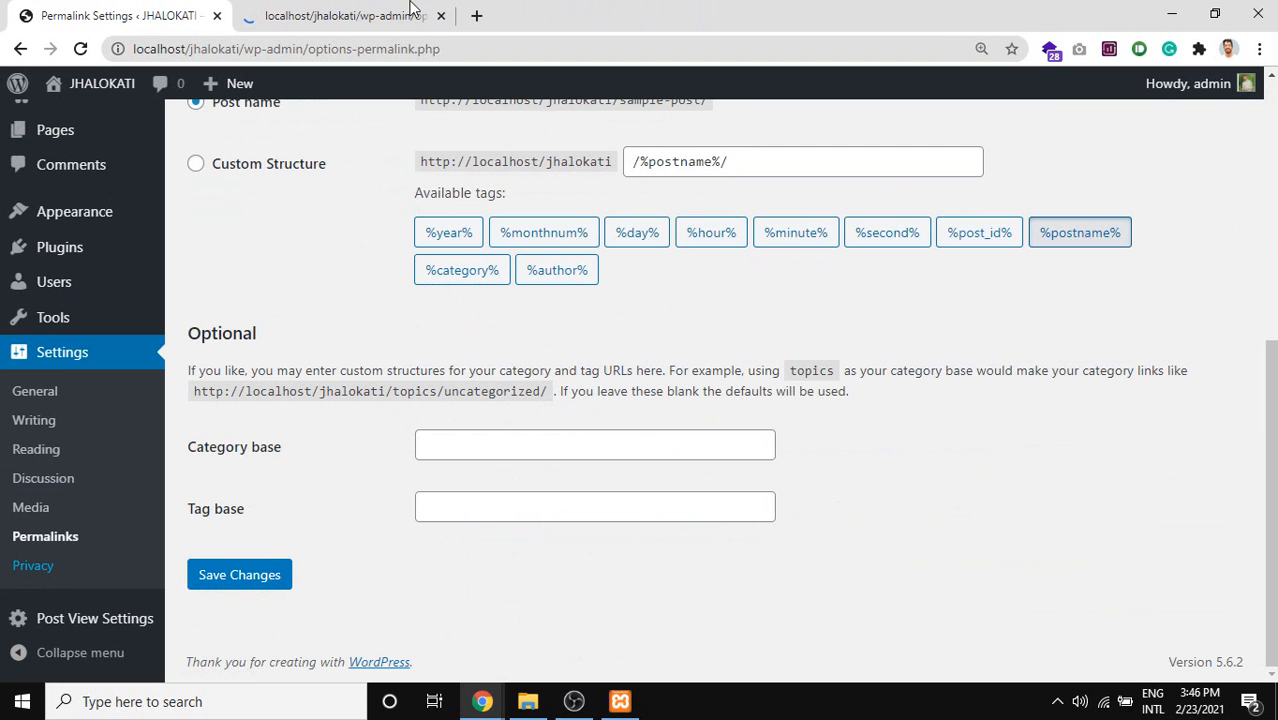
Bring up the Privacy Settings tab and open Visit Site from the admin bar in a new tab.
left_click(405, 14)
left_click(152, 12)
scroll(451, 317, "up", 10)
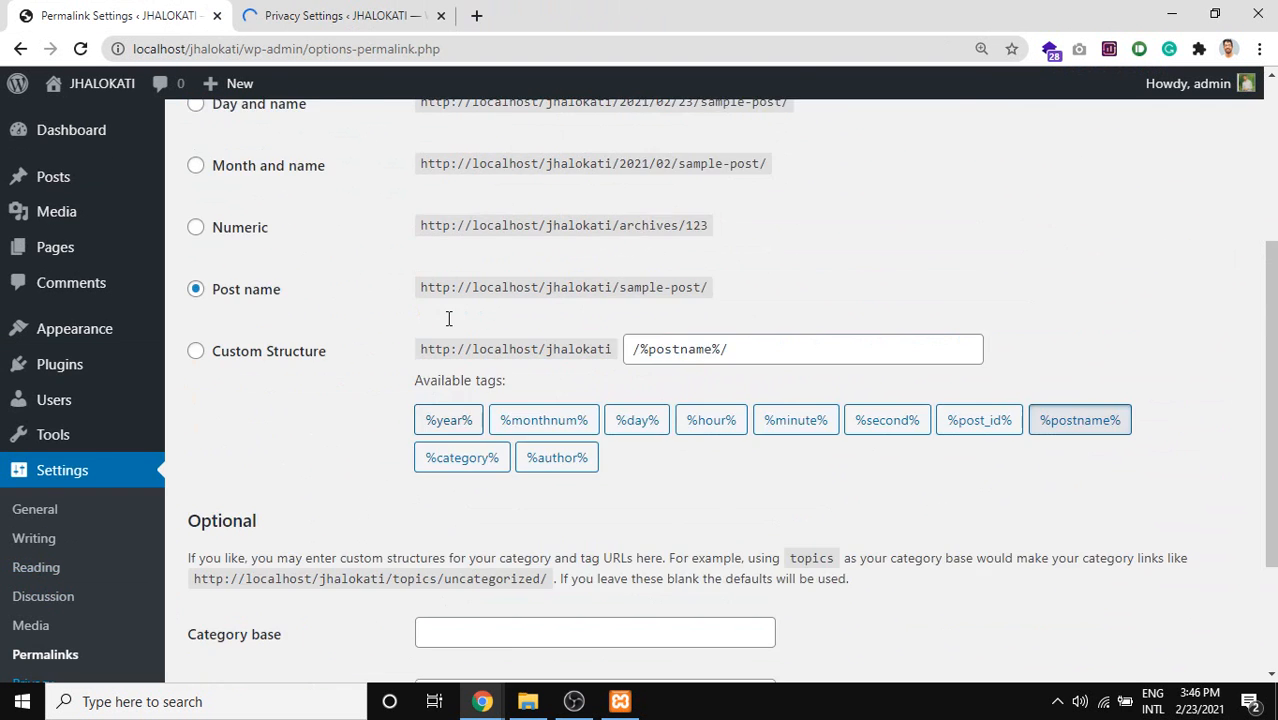
left_click(362, 12)
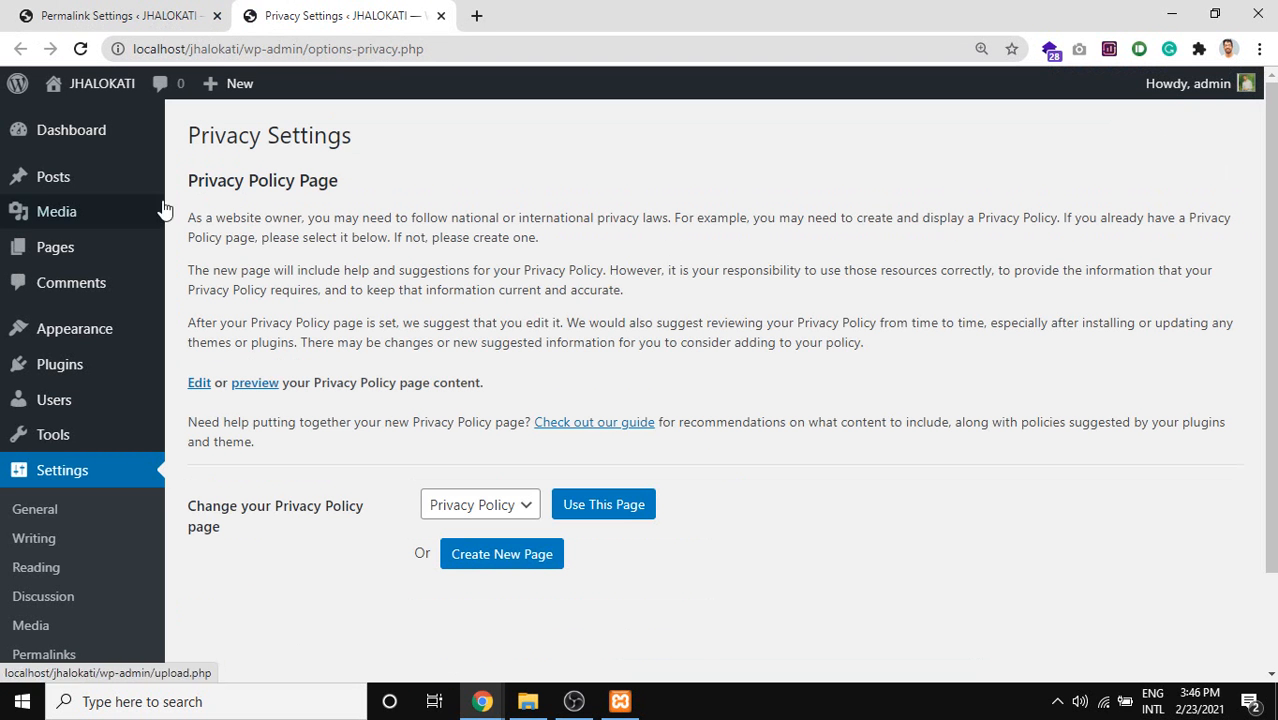
scroll(337, 232, "down", 1)
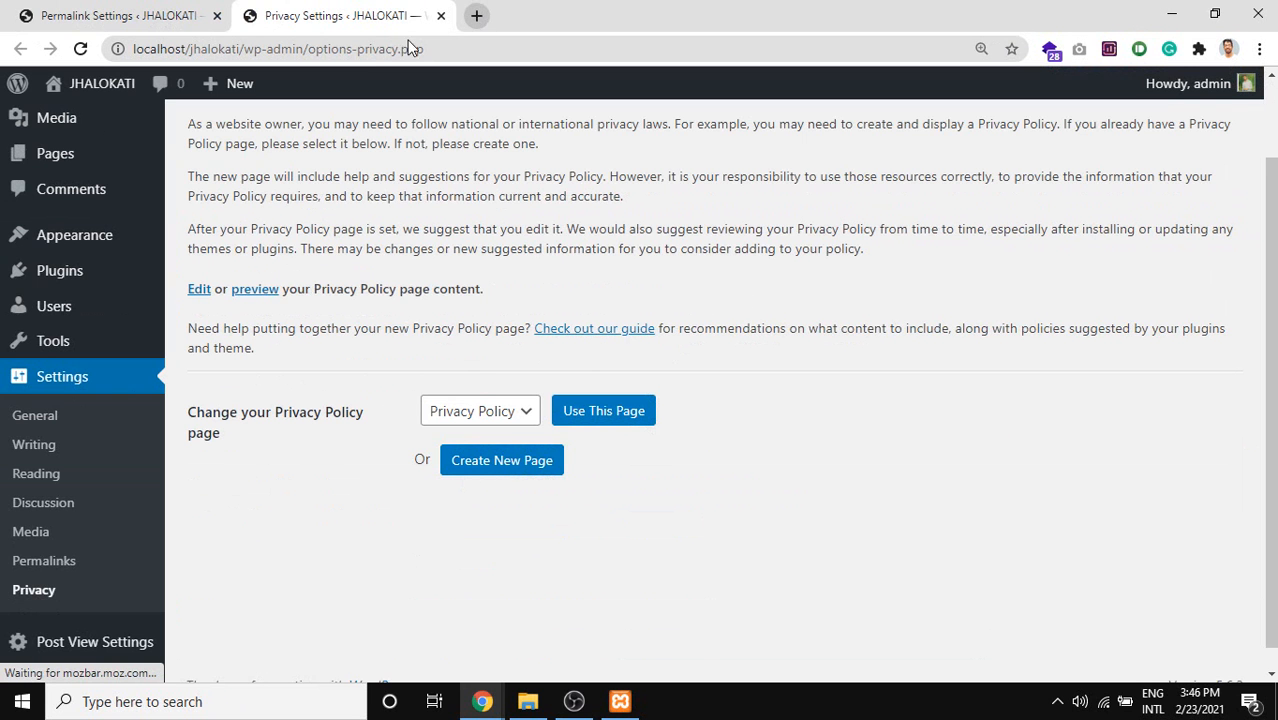
mouse_move(70, 84)
middle_click(86, 120)
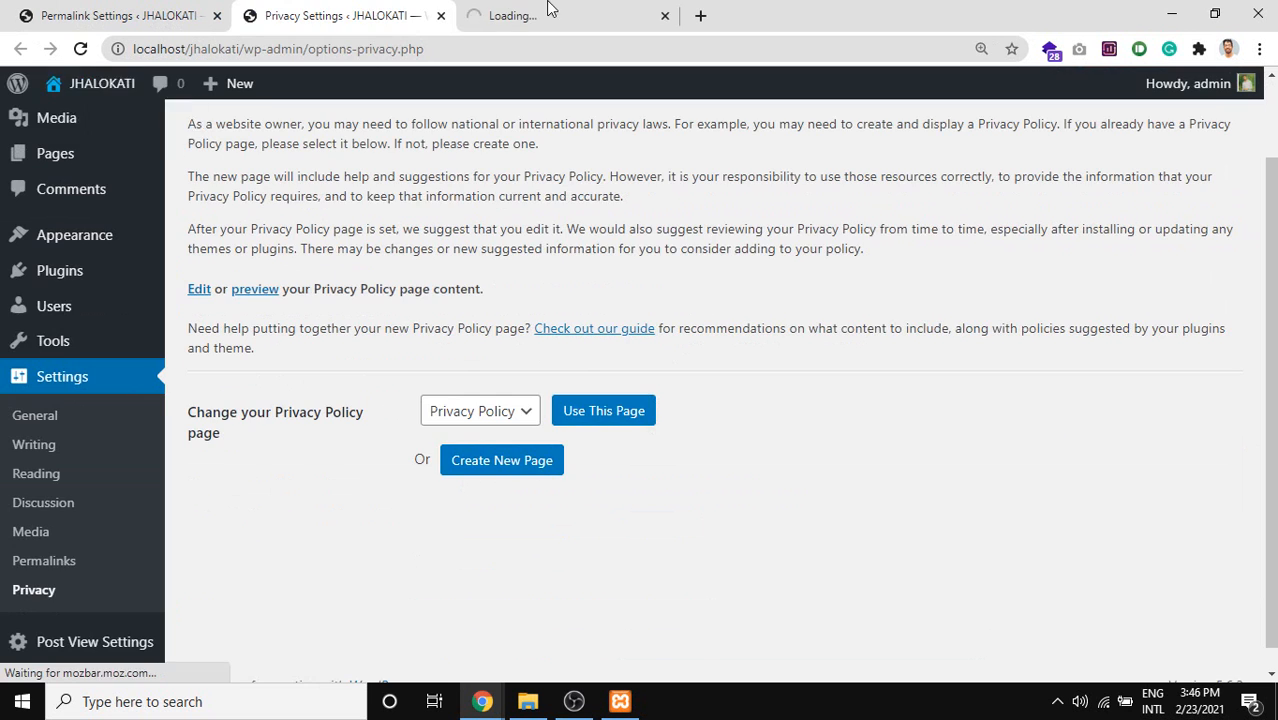
On the public site, open the Hello world! post and click into its comment box.
left_click(548, 12)
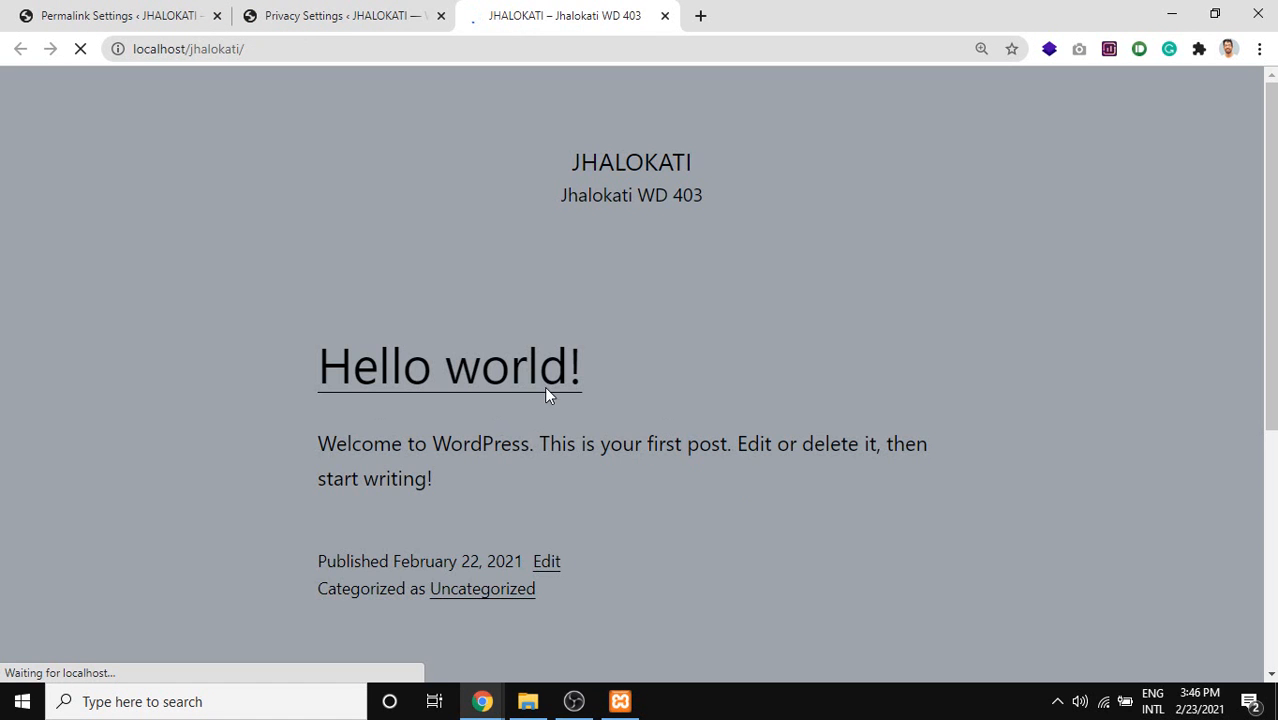
scroll(460, 360, "down", 1)
scroll(460, 362, "down", 1)
scroll(468, 359, "up", 2)
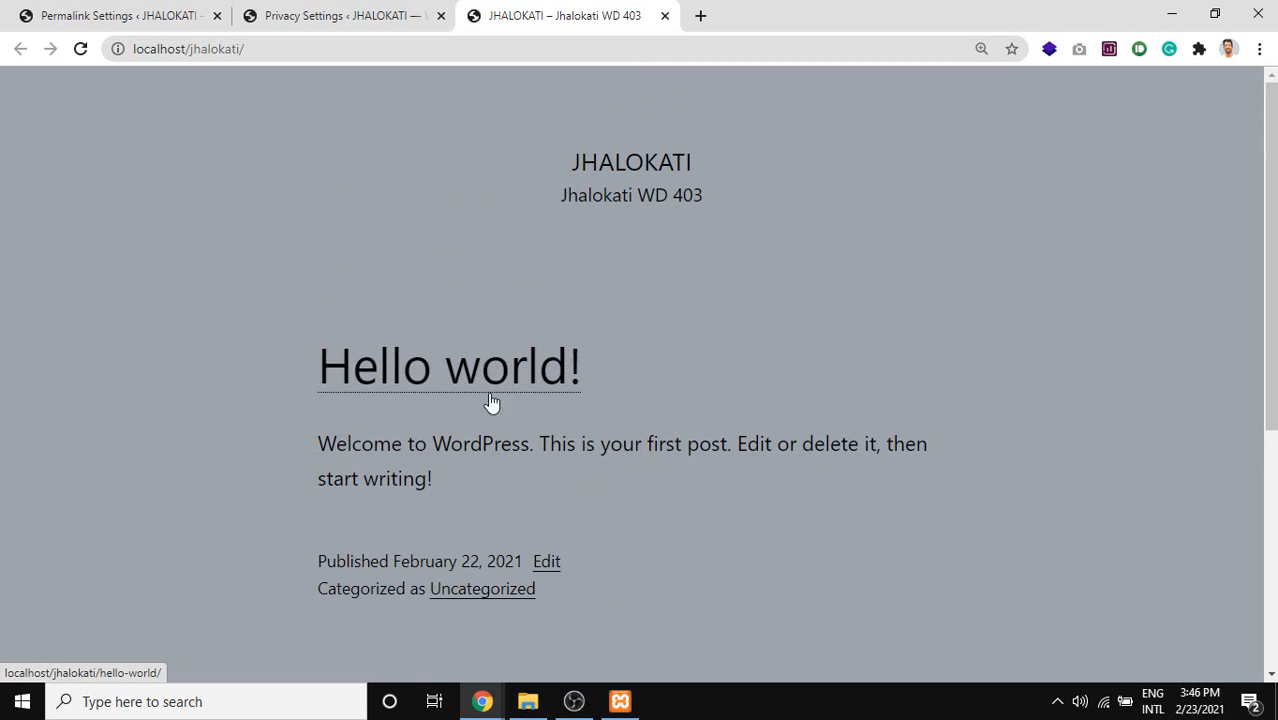
left_click(433, 385)
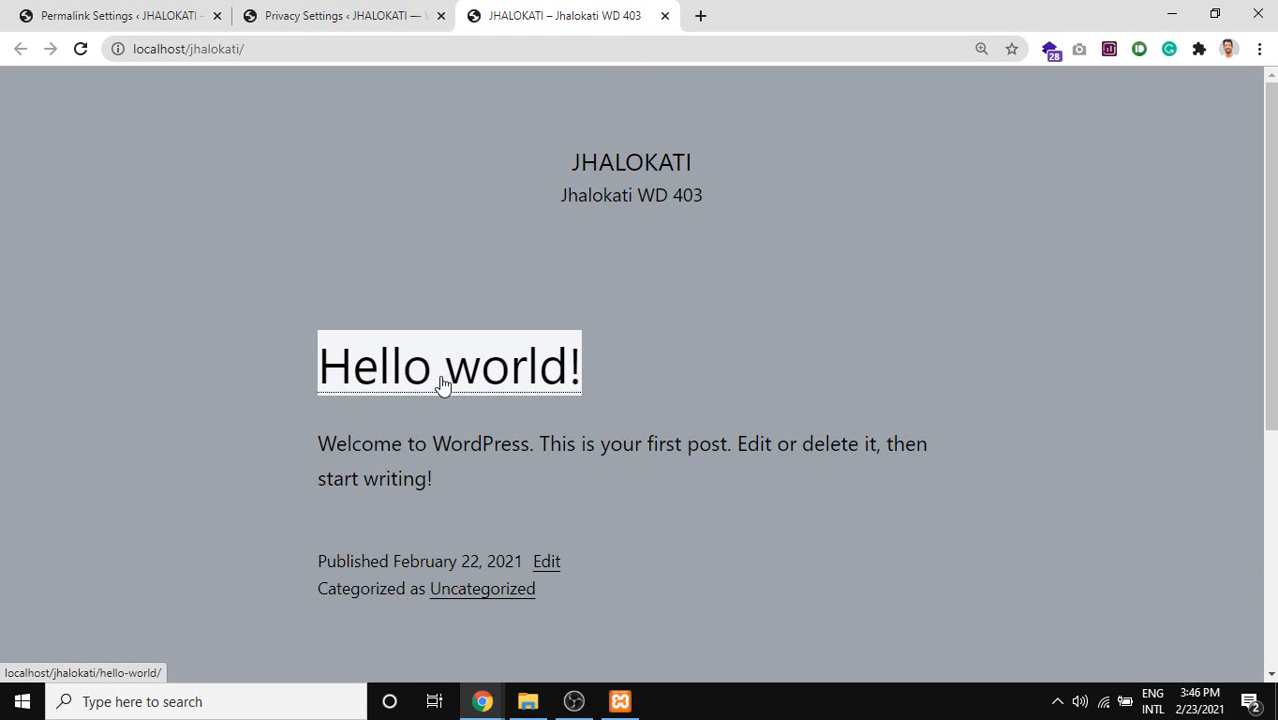
scroll(531, 376, "down", 12)
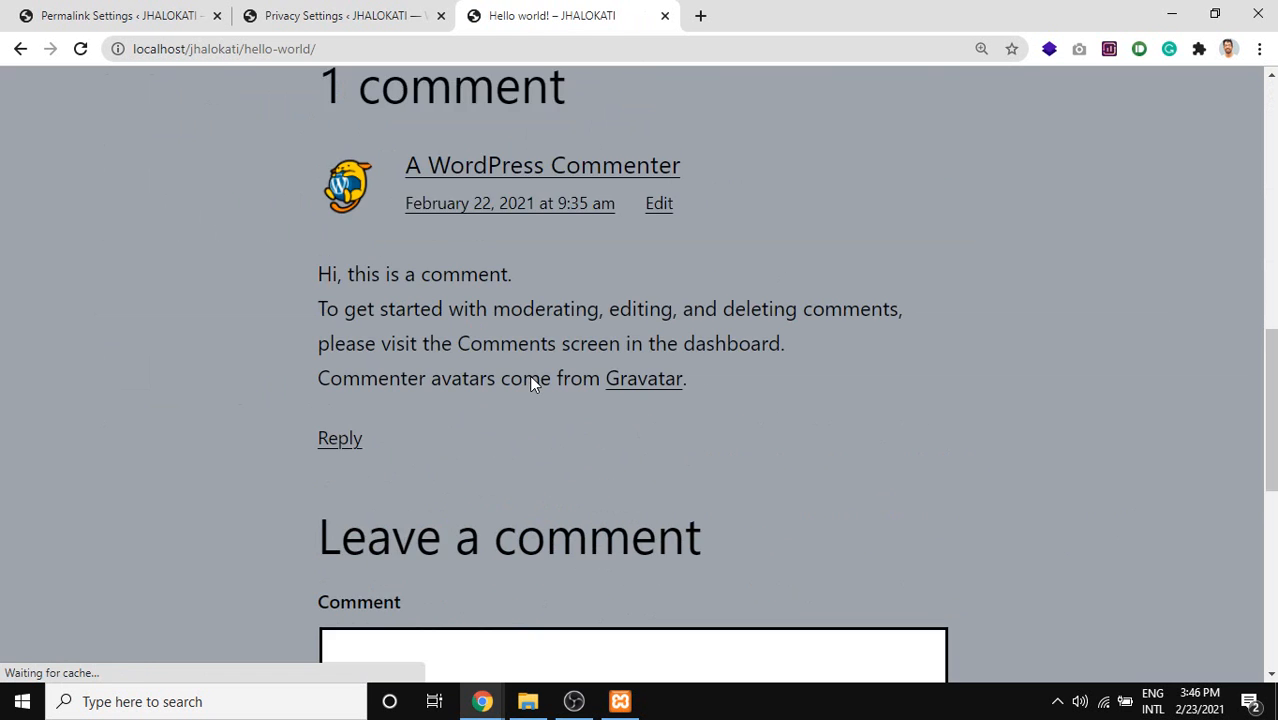
left_click(457, 434)
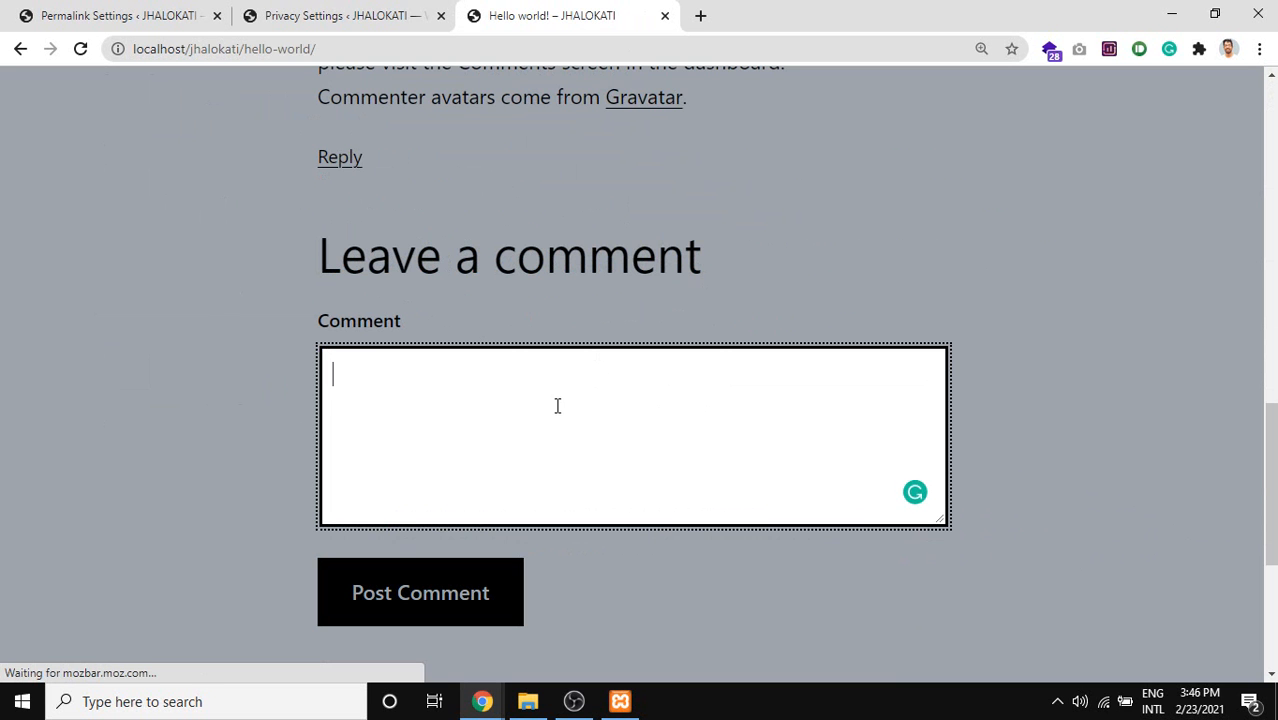
scroll(520, 384, "up", 5)
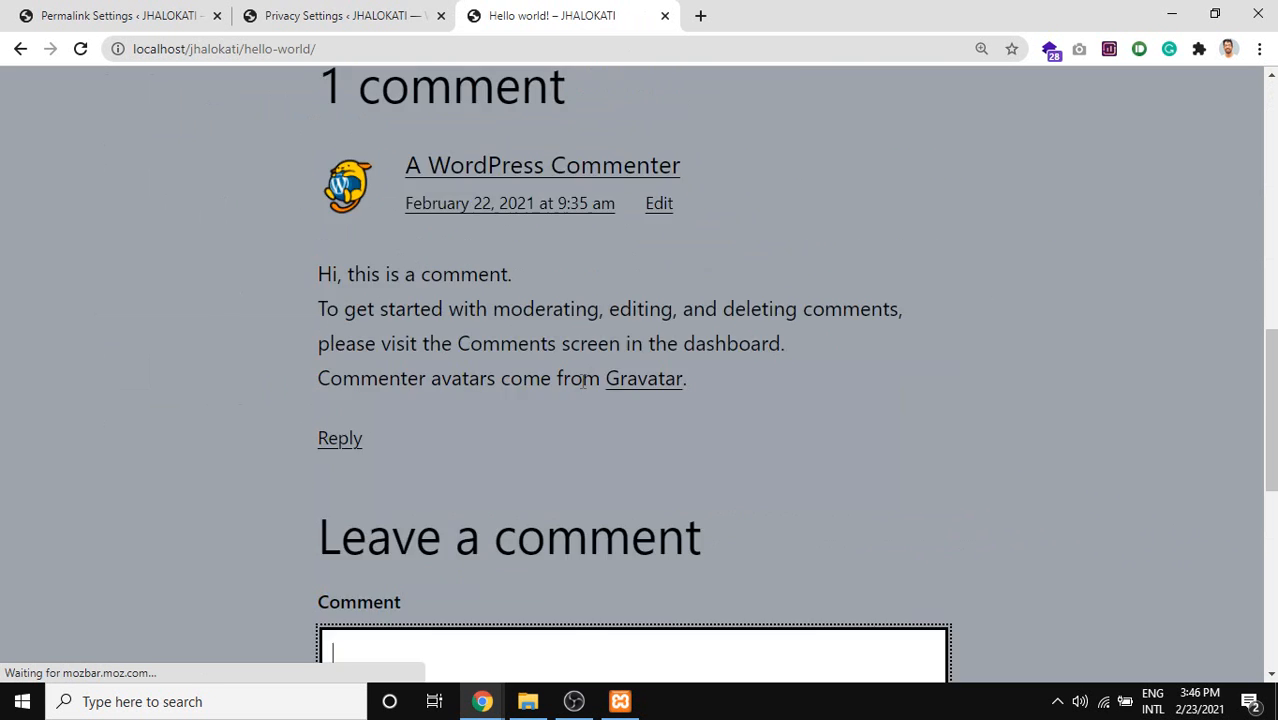
scroll(731, 191, "up", 8)
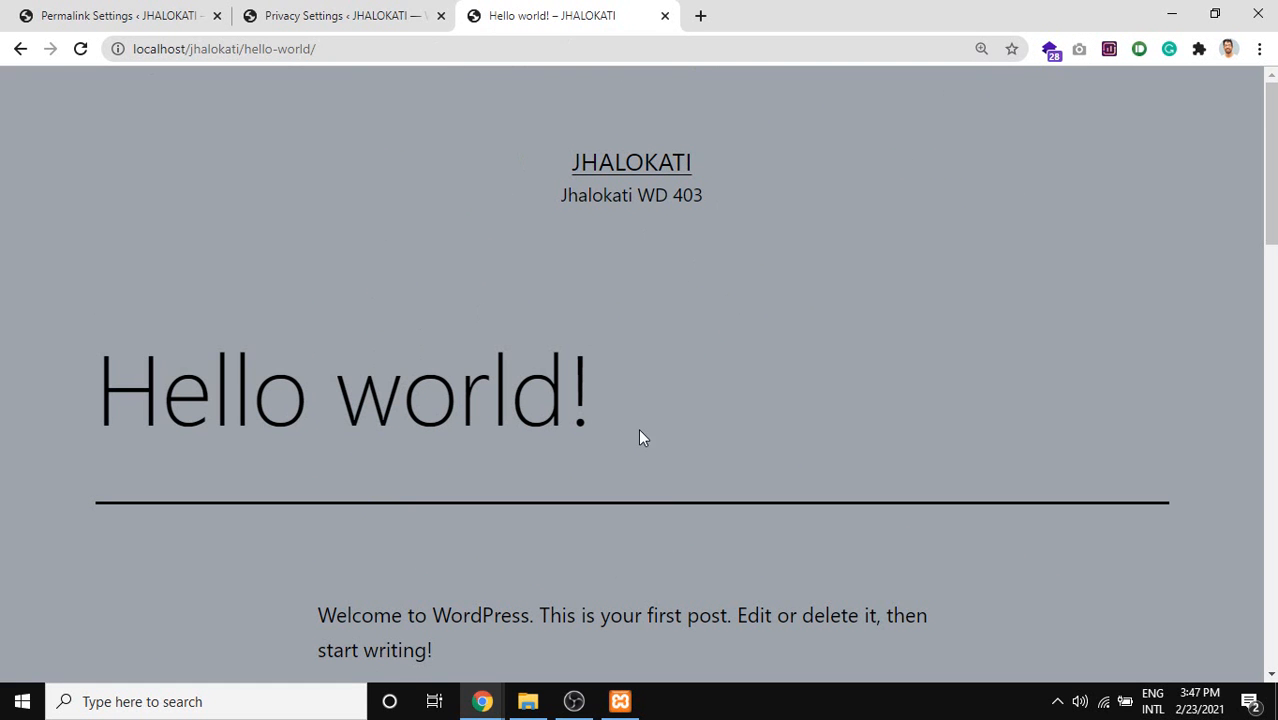
Select parts of the Hello world! heading, then return to Privacy Settings.
left_click_drag(639, 422, 232, 400)
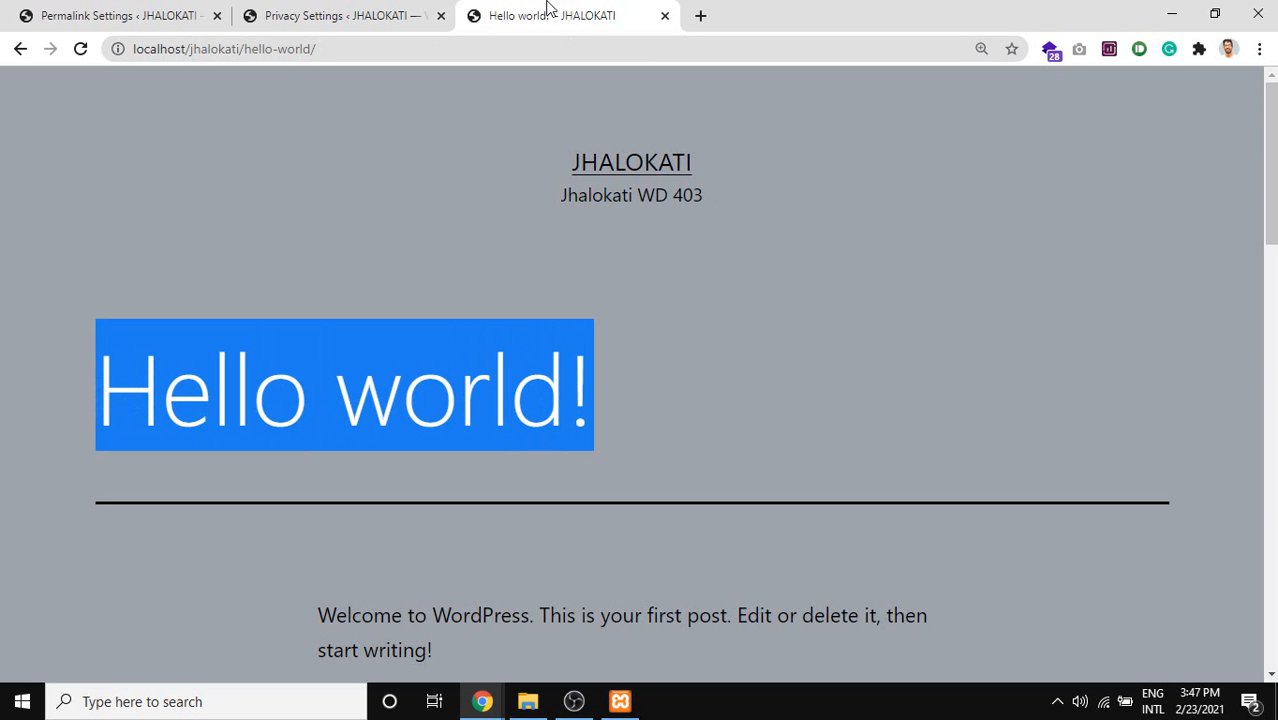
left_click(738, 378)
left_click_drag(248, 375, 148, 378)
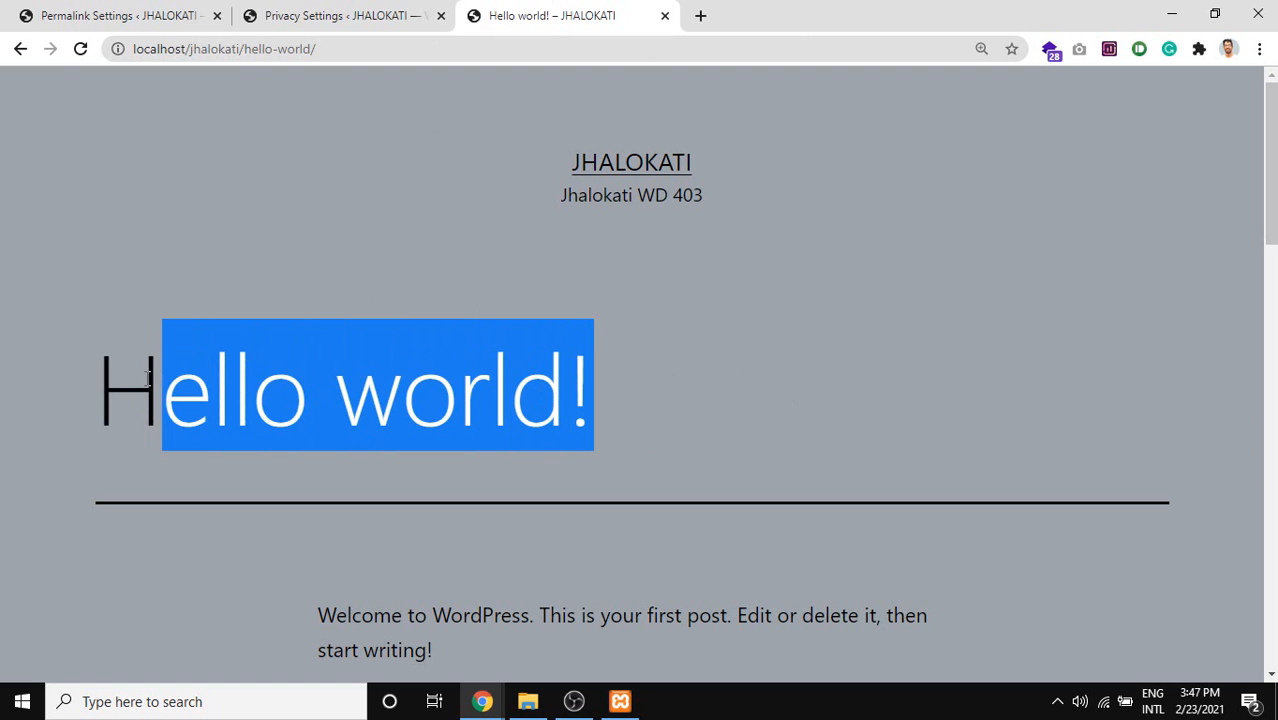
triple_click(439, 392)
left_click(540, 393)
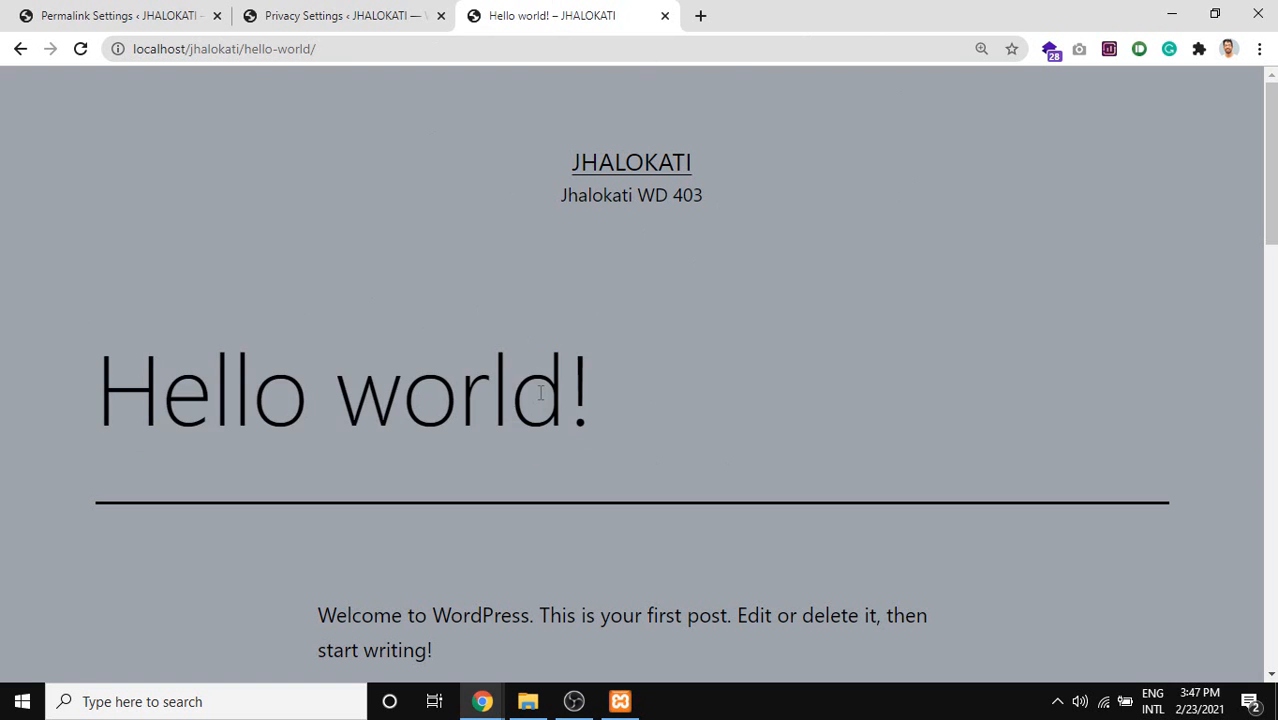
triple_click(540, 393)
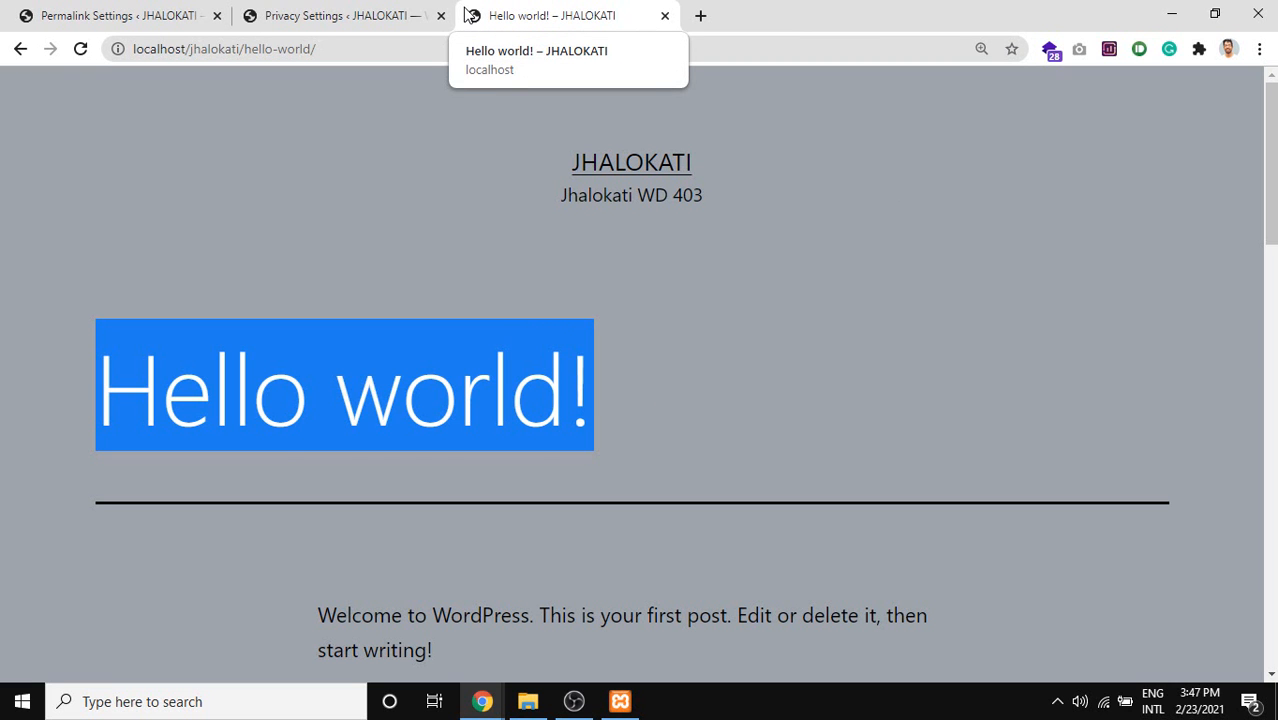
left_click(448, 354)
double_click(452, 354)
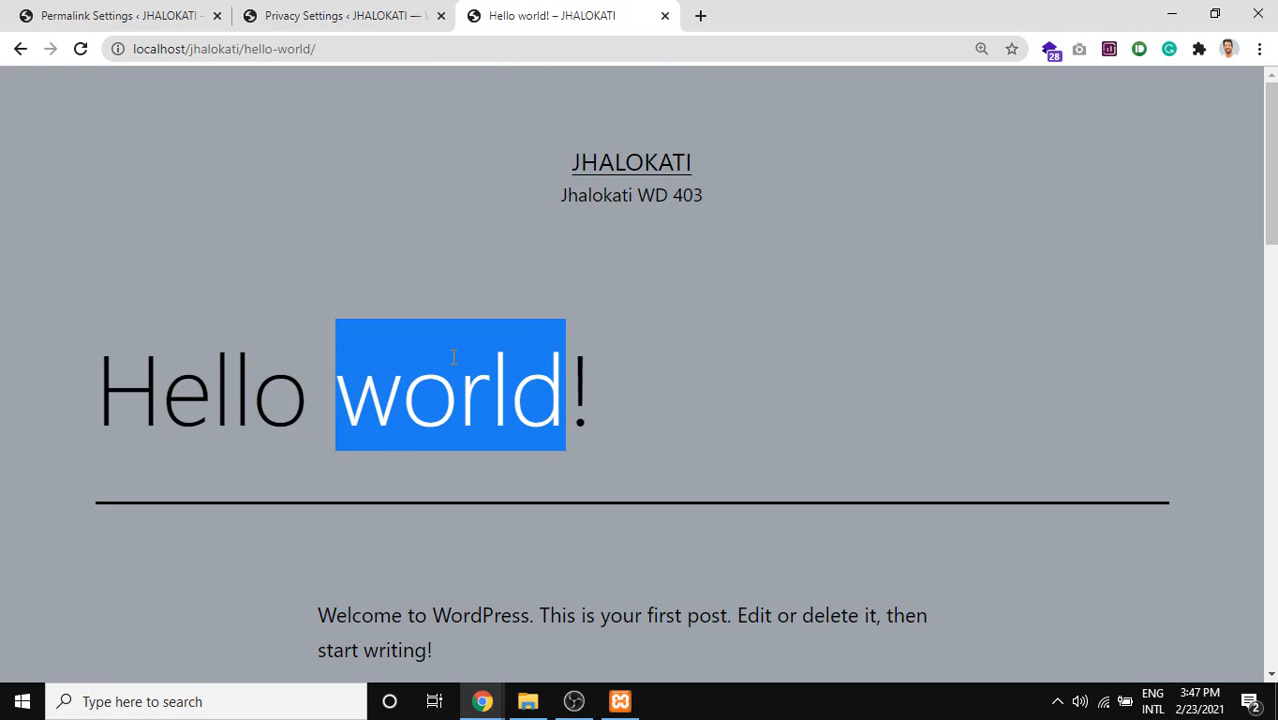
left_click_drag(614, 370, 123, 345)
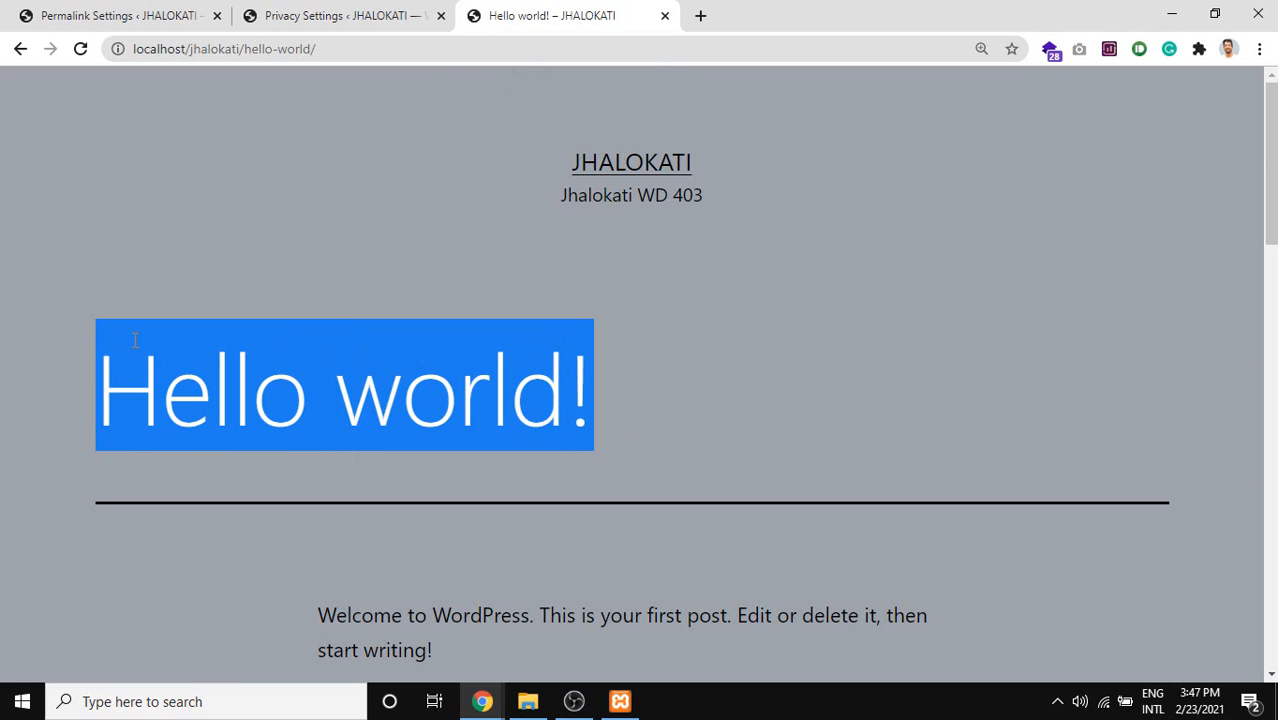
left_click(447, 240)
left_click(347, 12)
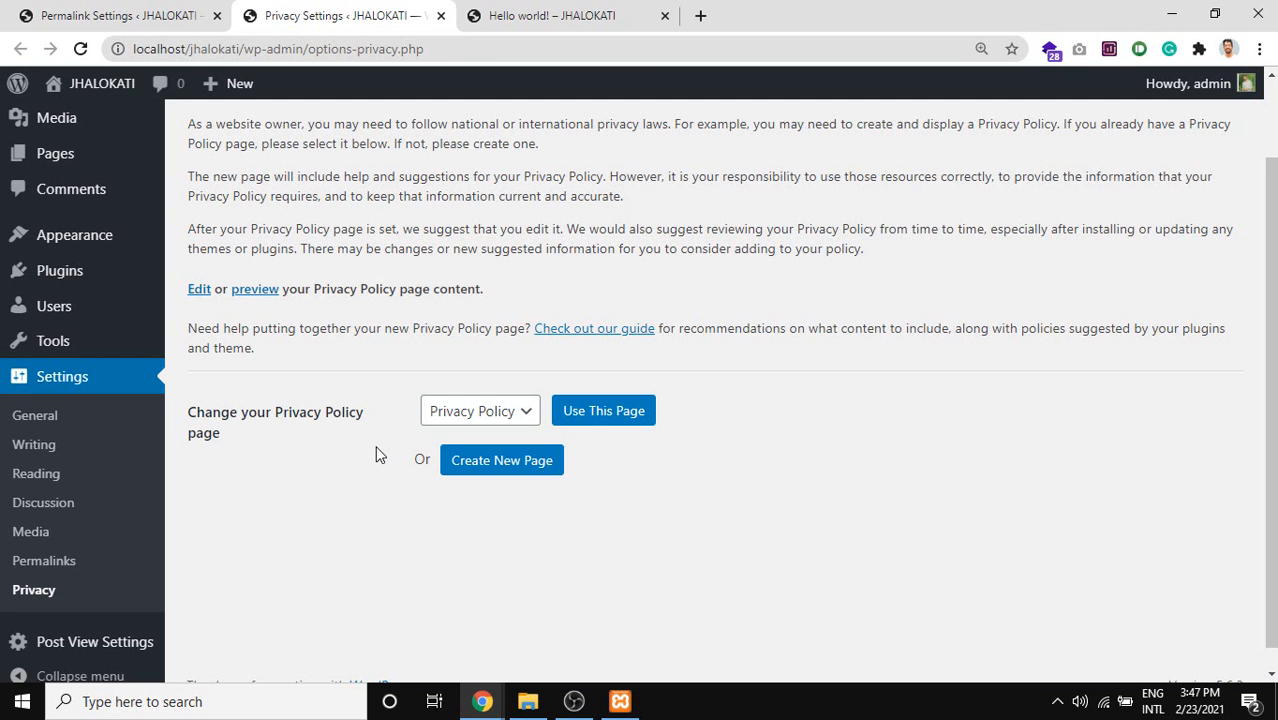
left_click_drag(217, 442, 175, 420)
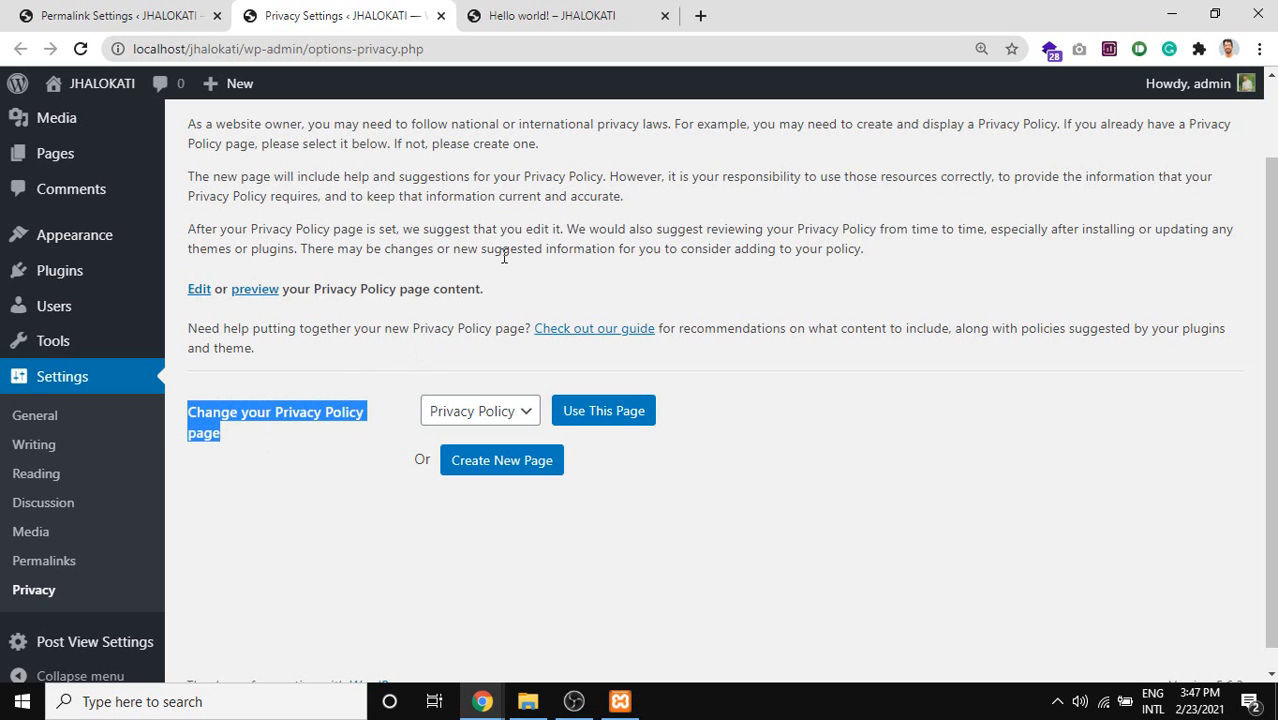
scroll(518, 292, "up", 1)
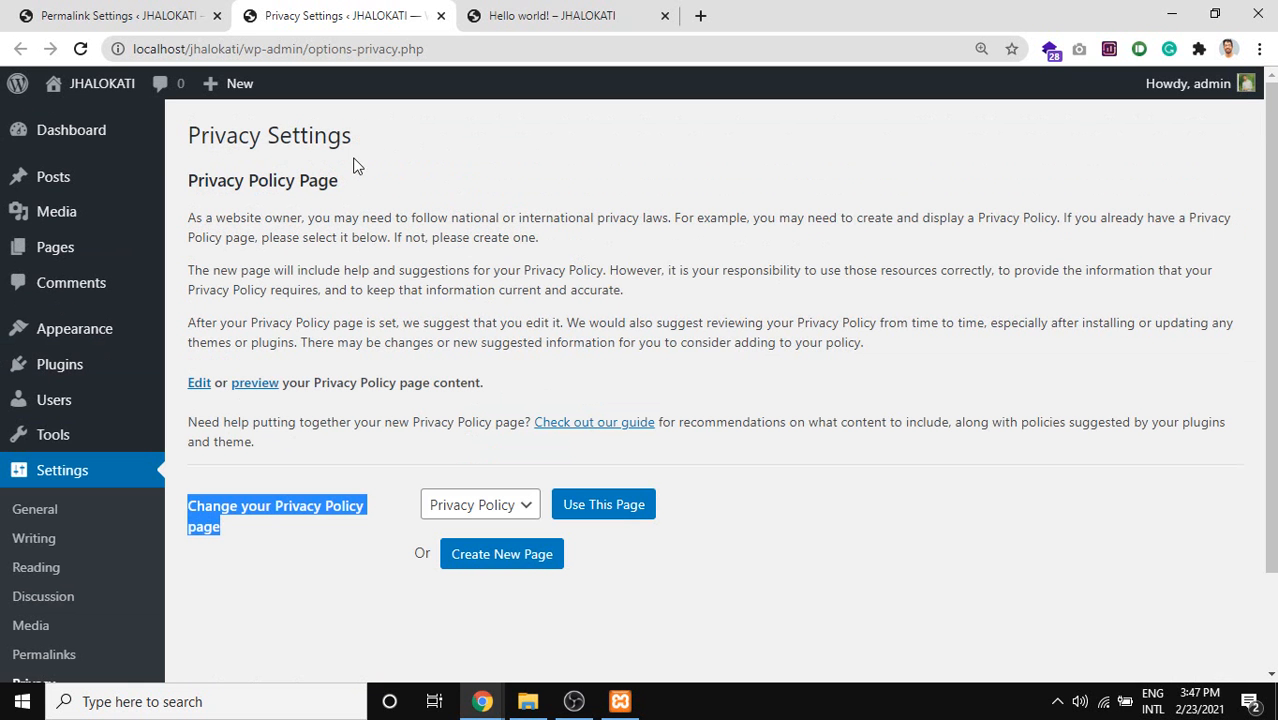
left_click_drag(355, 182, 191, 164)
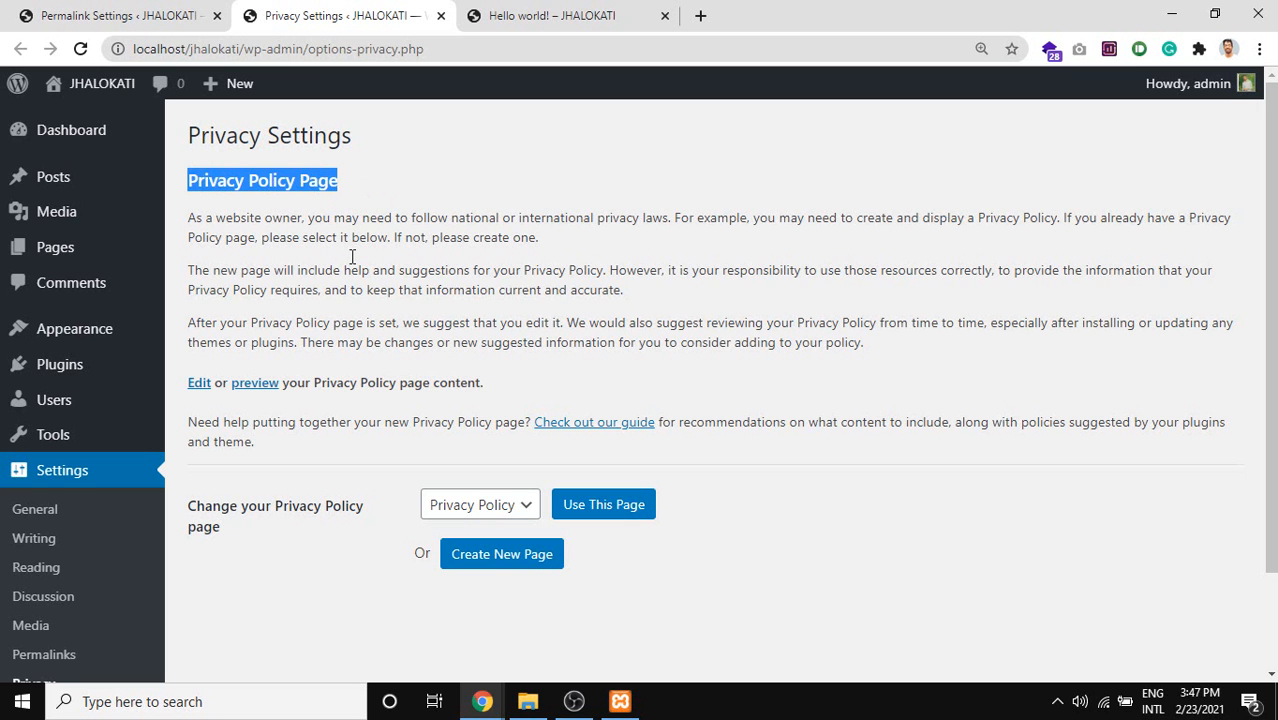
left_click_drag(497, 390, 265, 376)
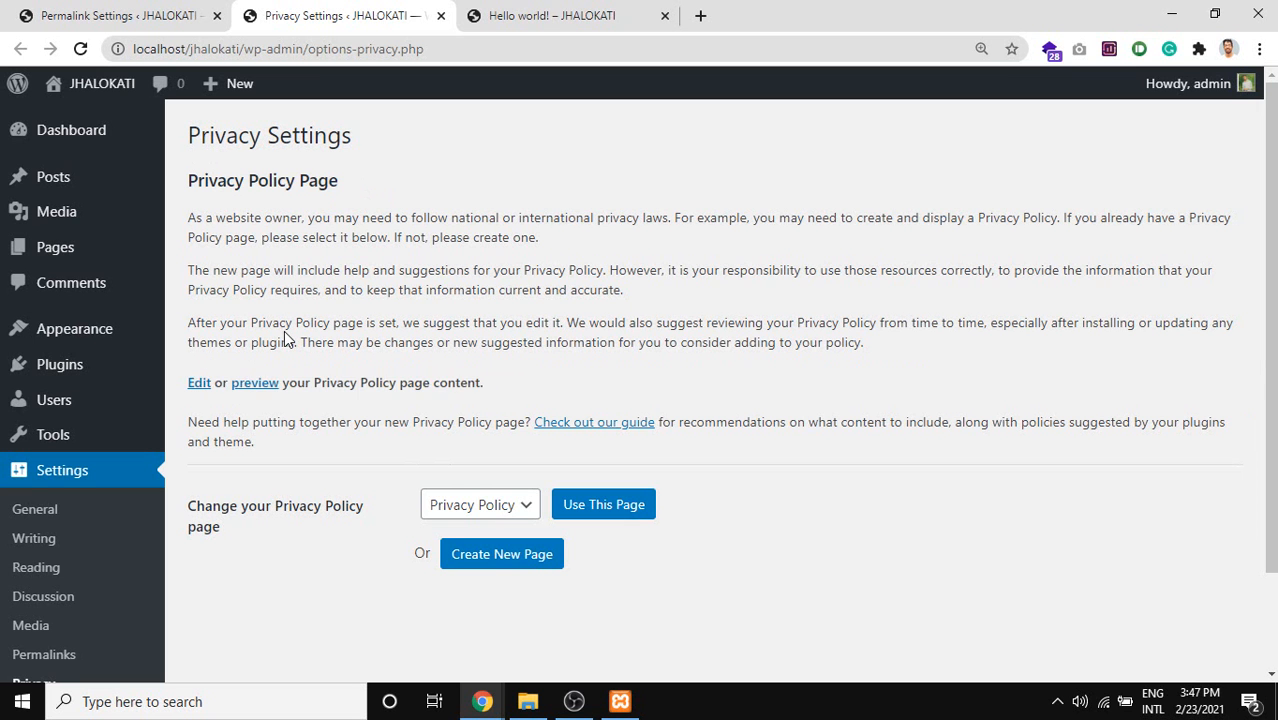
triple_click(284, 334)
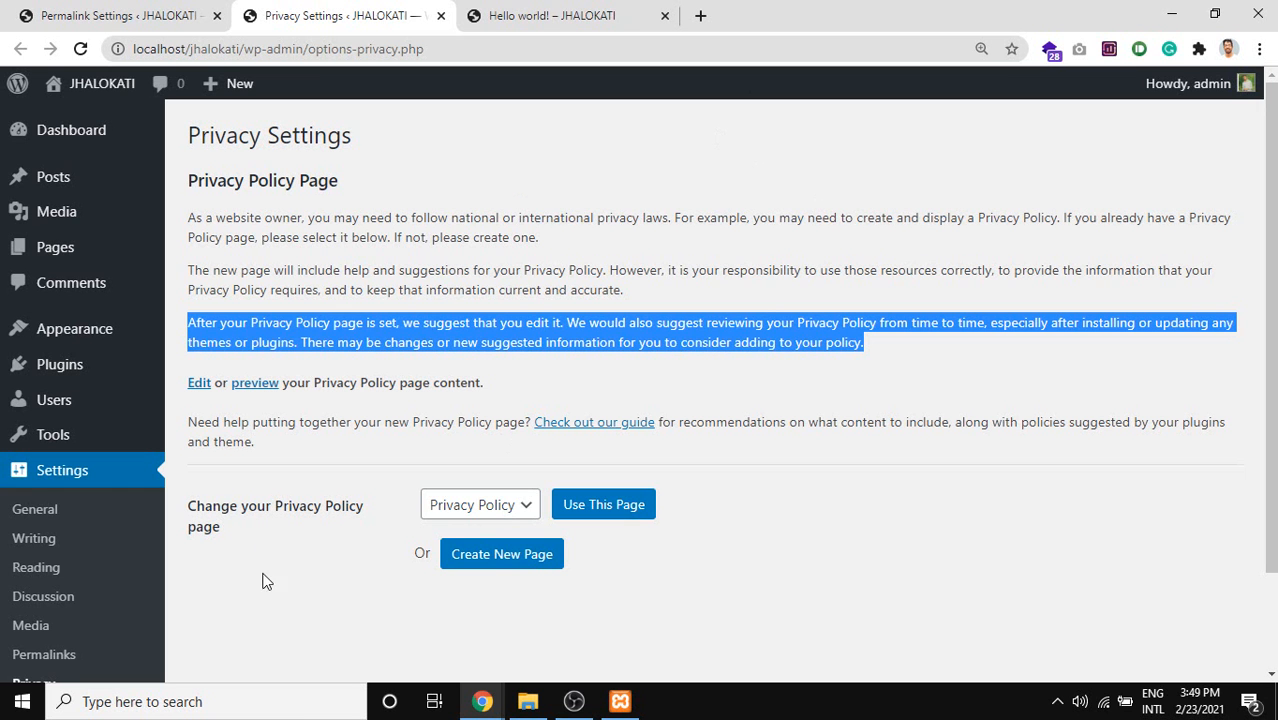
left_click_drag(266, 512, 322, 512)
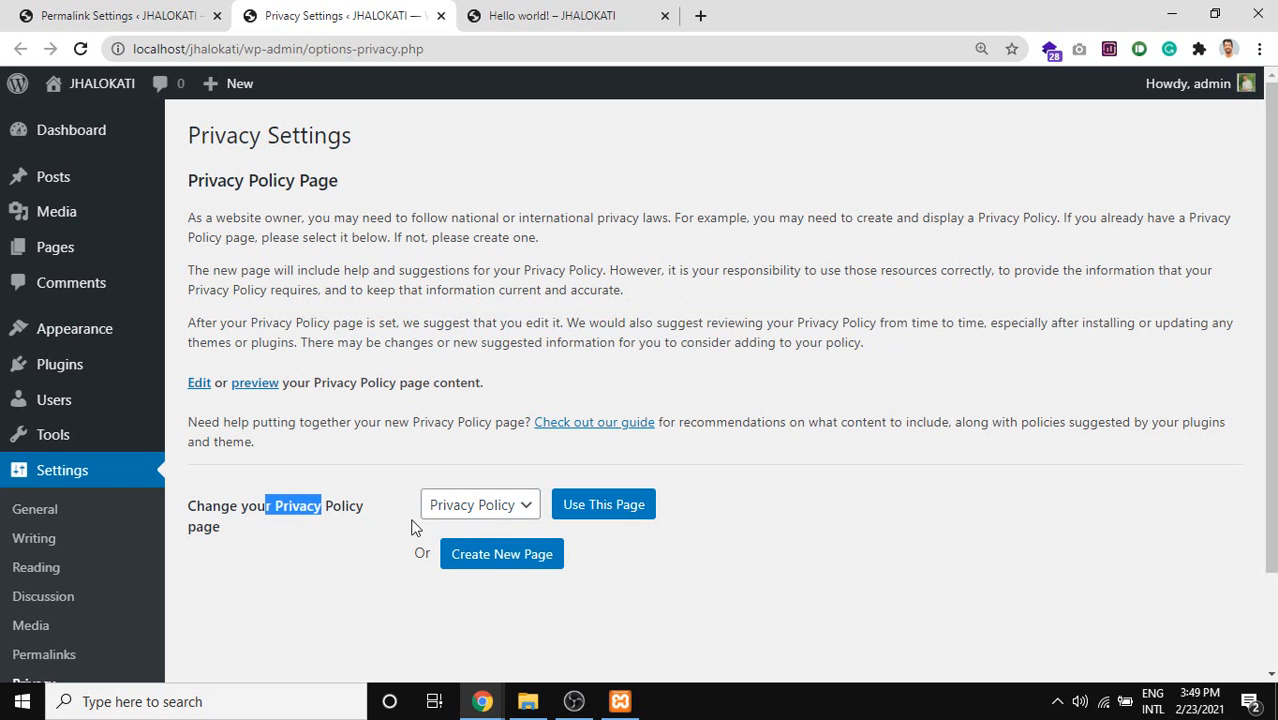
Check the privacy policy page dropdown, keeping Privacy Policy, and highlight the page text.
left_click(481, 522)
left_click(487, 550)
left_click(481, 519)
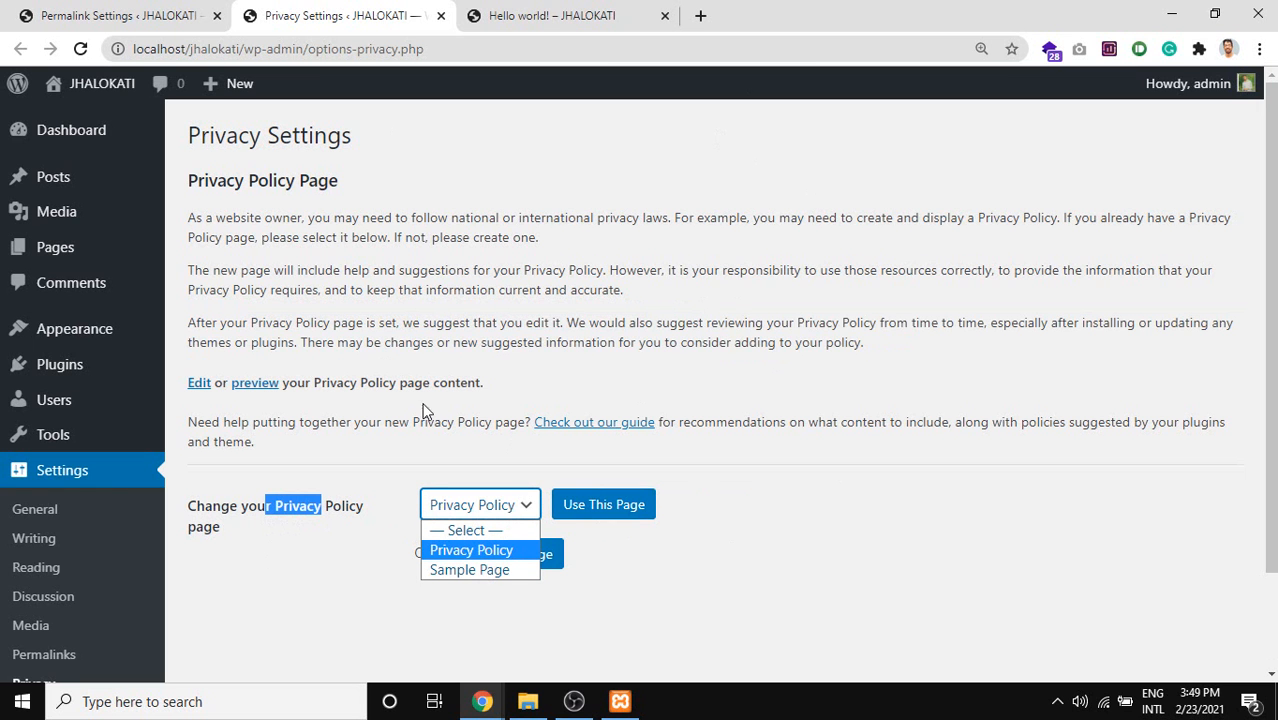
left_click(482, 383)
left_click_drag(484, 383, 314, 383)
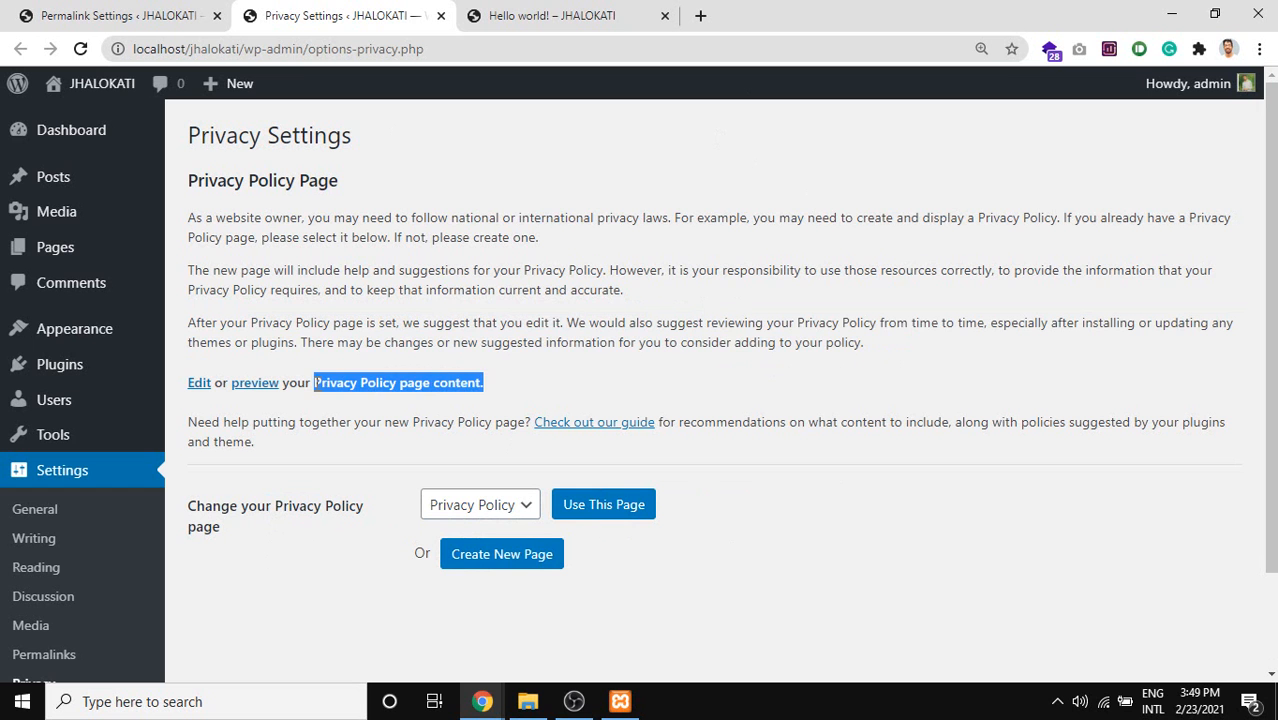
left_click(330, 383)
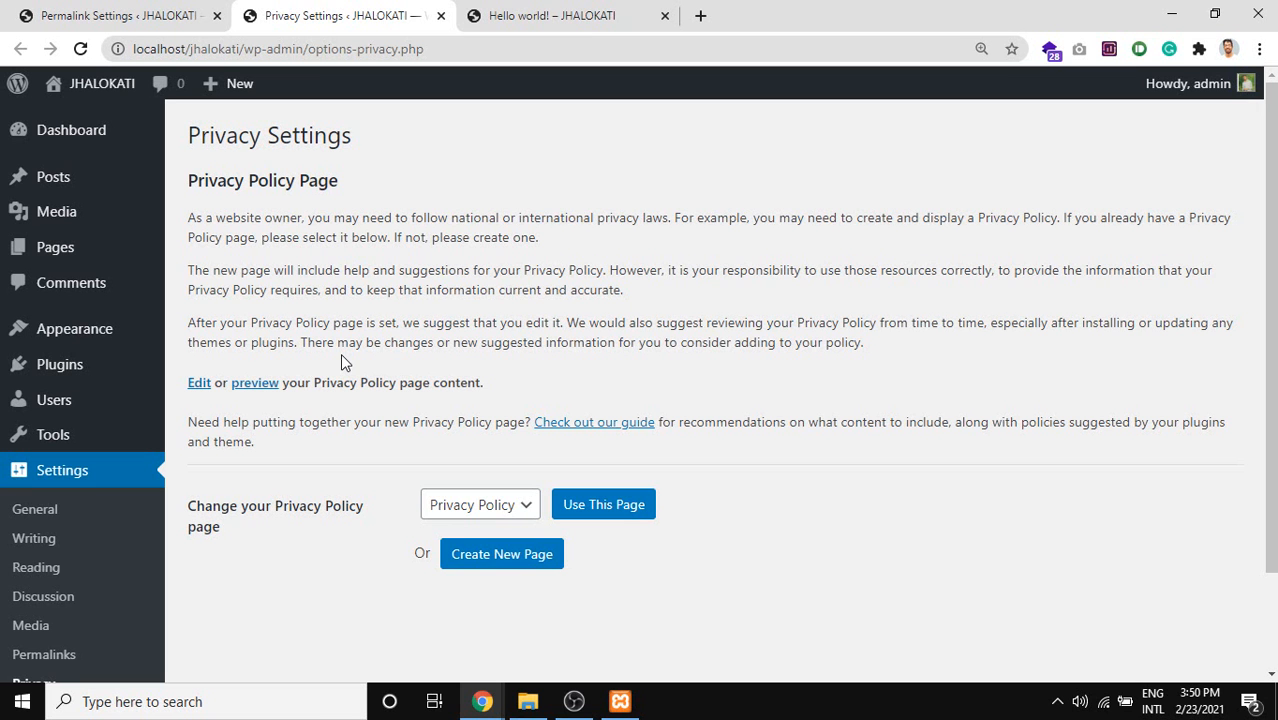
Keep Privacy Policy in the dropdown and apply it with Use This Page.
left_click(489, 508)
left_click(489, 513)
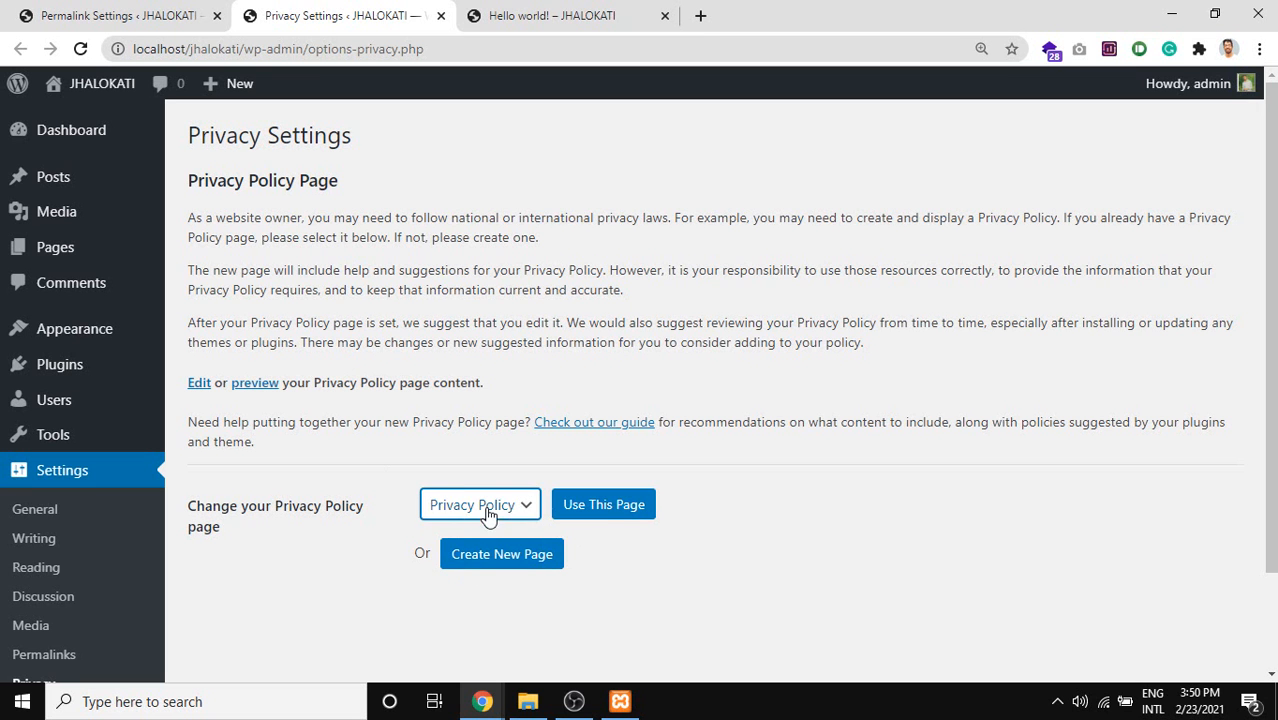
left_click(603, 512)
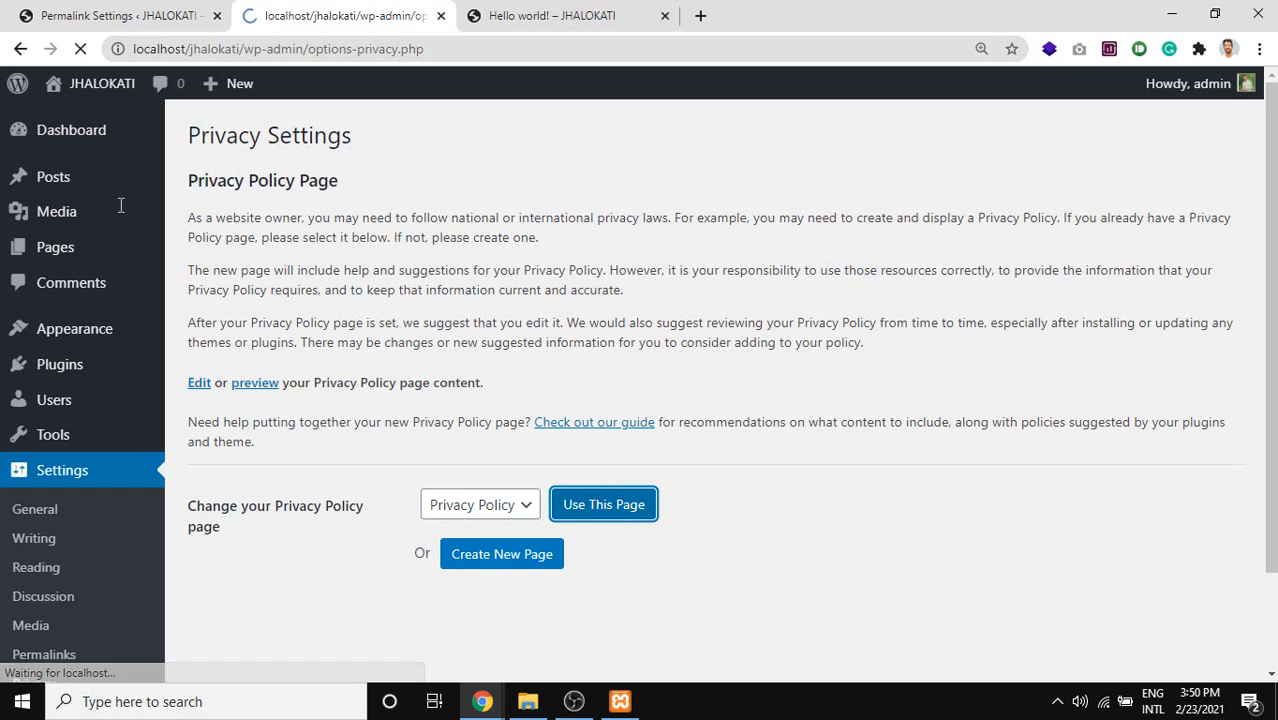
Open the Pages list in a new tab and preview the Privacy Policy draft beside Privacy Settings.
middle_click(70, 258)
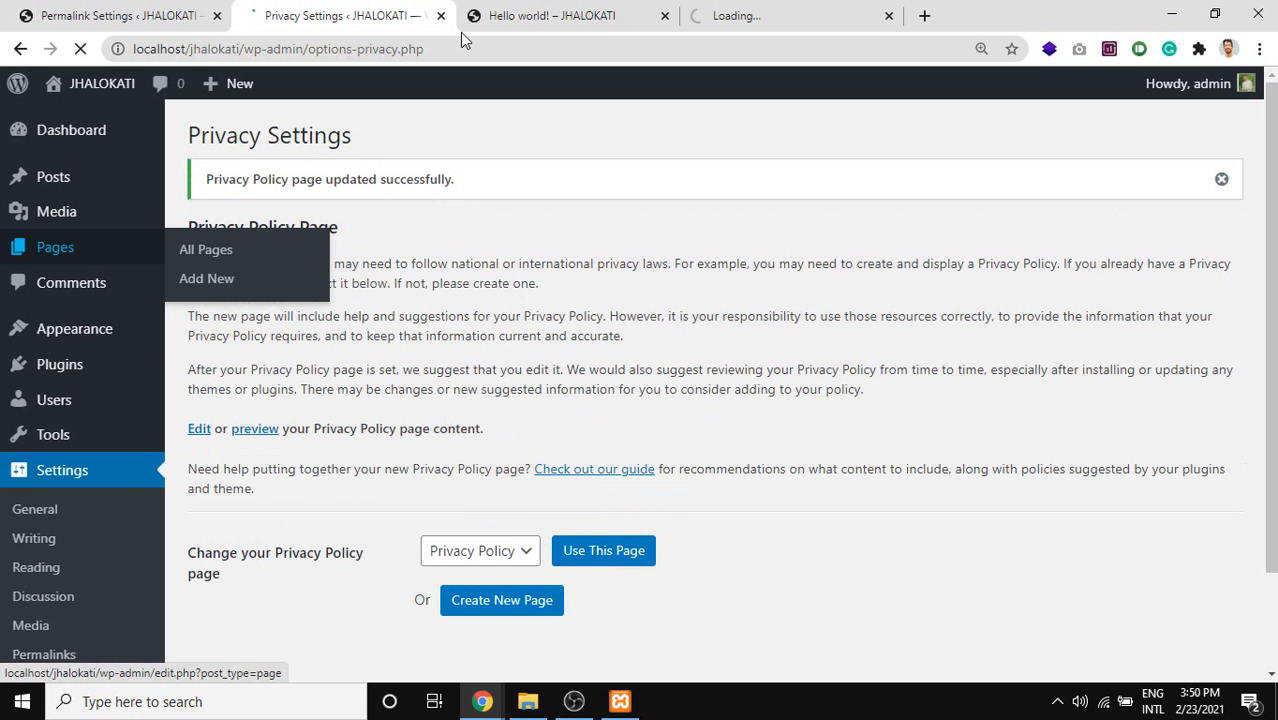
left_click(700, 12)
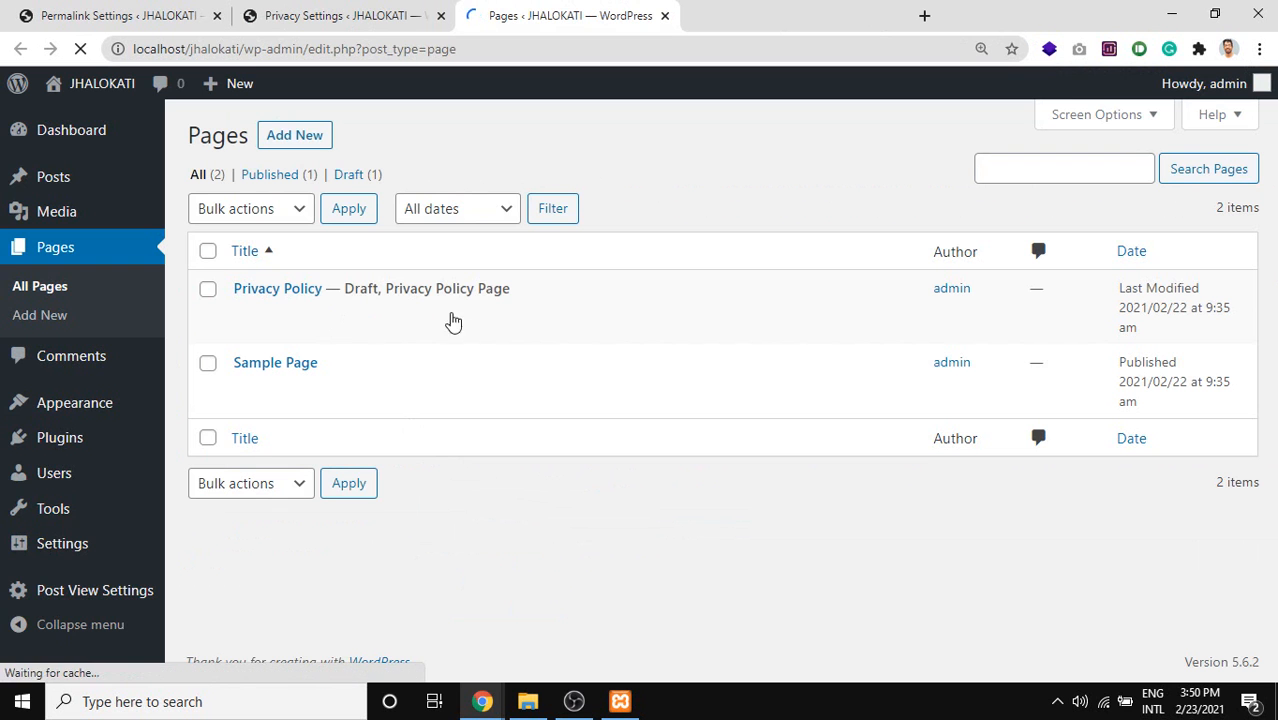
mouse_move(456, 289)
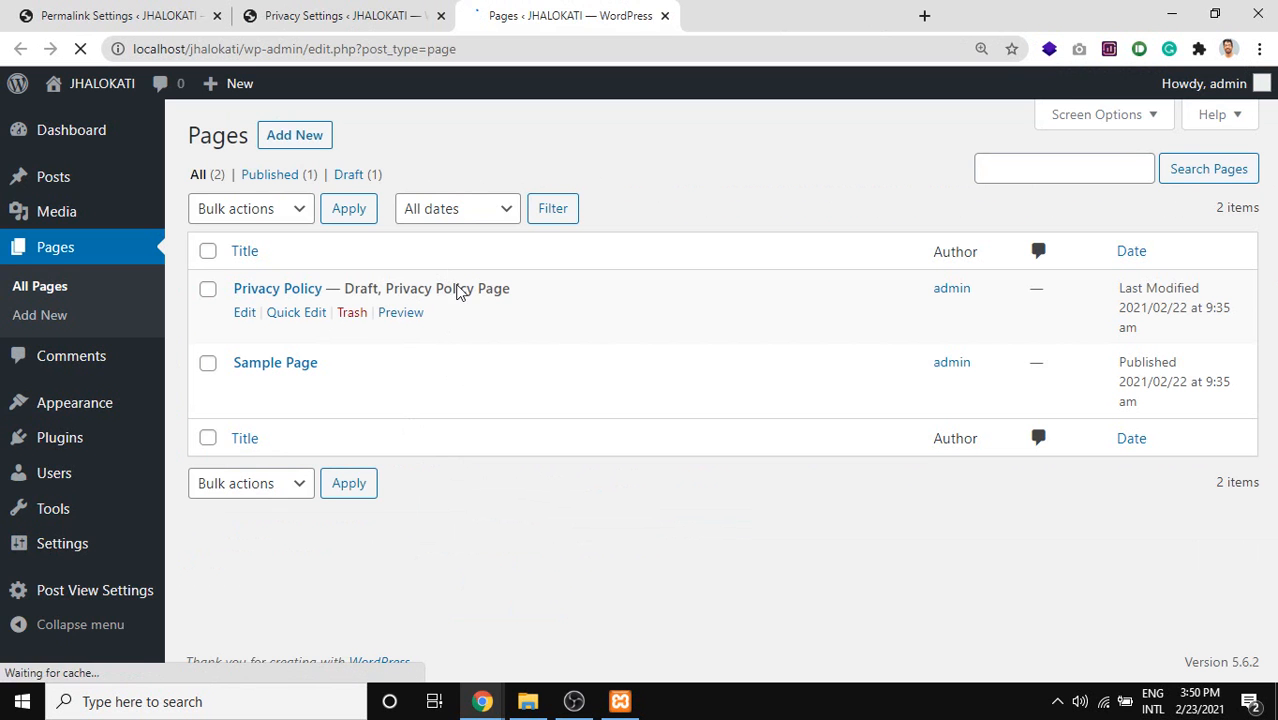
middle_click(400, 312)
left_click_drag(645, 6, 566, 10)
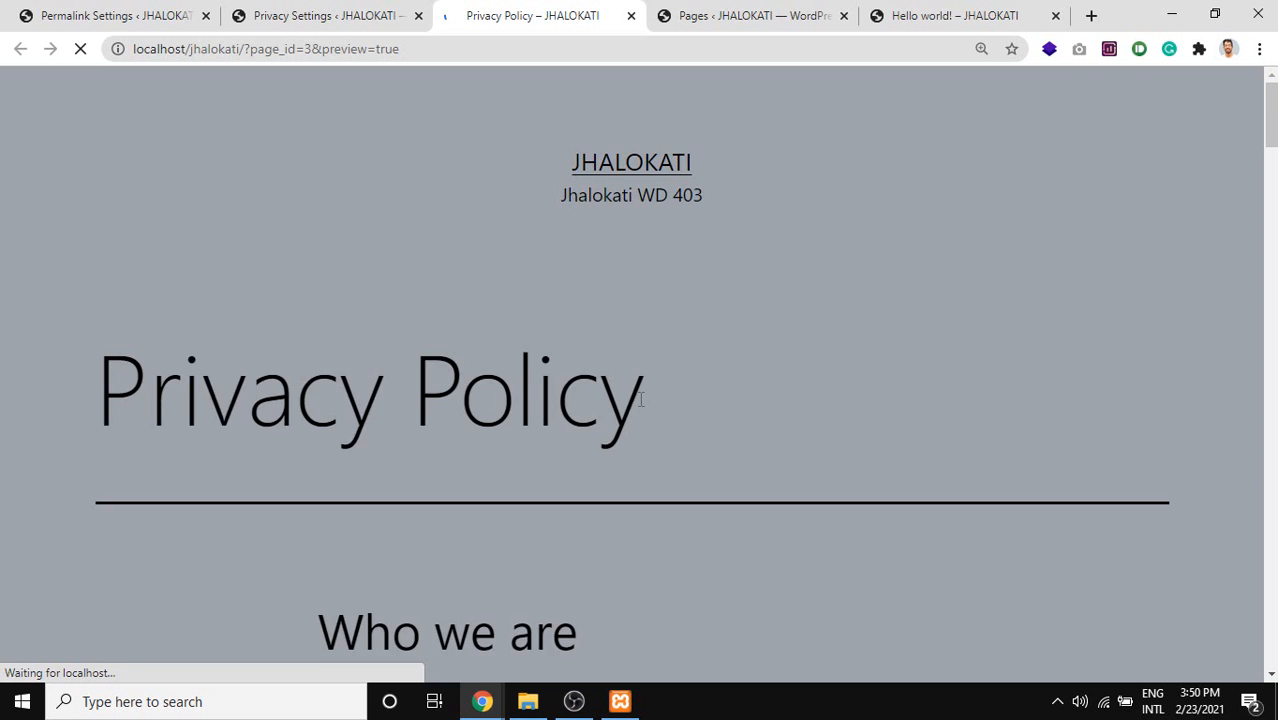
Scroll through the Privacy Policy preview, highlighting a few lines of text.
scroll(641, 399, "down", 5)
left_click_drag(348, 200, 400, 237)
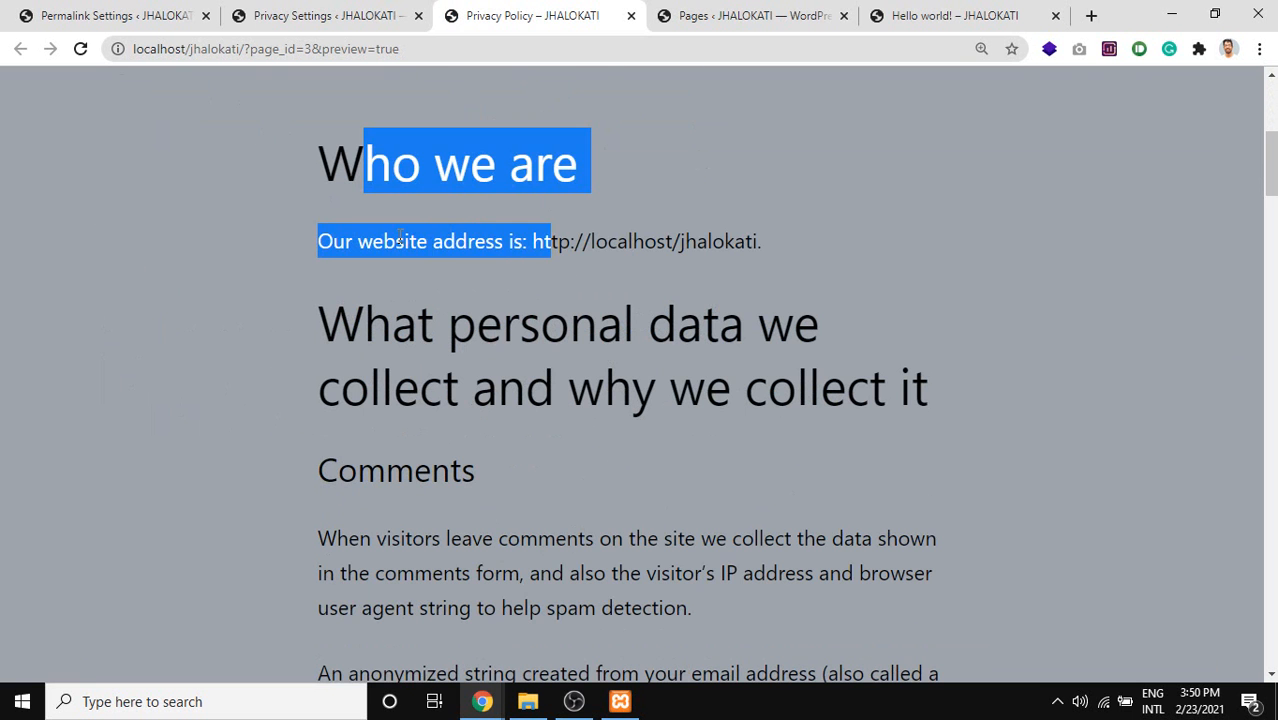
left_click(546, 268)
scroll(666, 297, "down", 2)
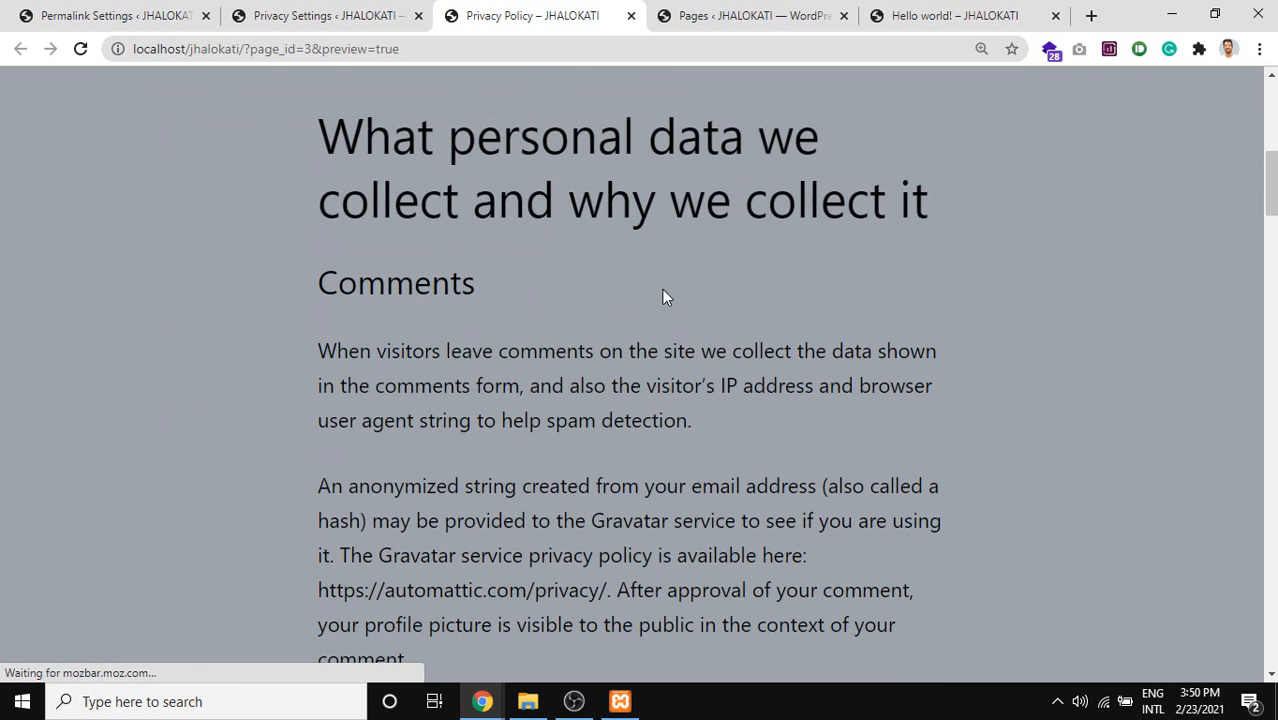
left_click_drag(345, 205, 827, 205)
scroll(495, 358, "down", 9)
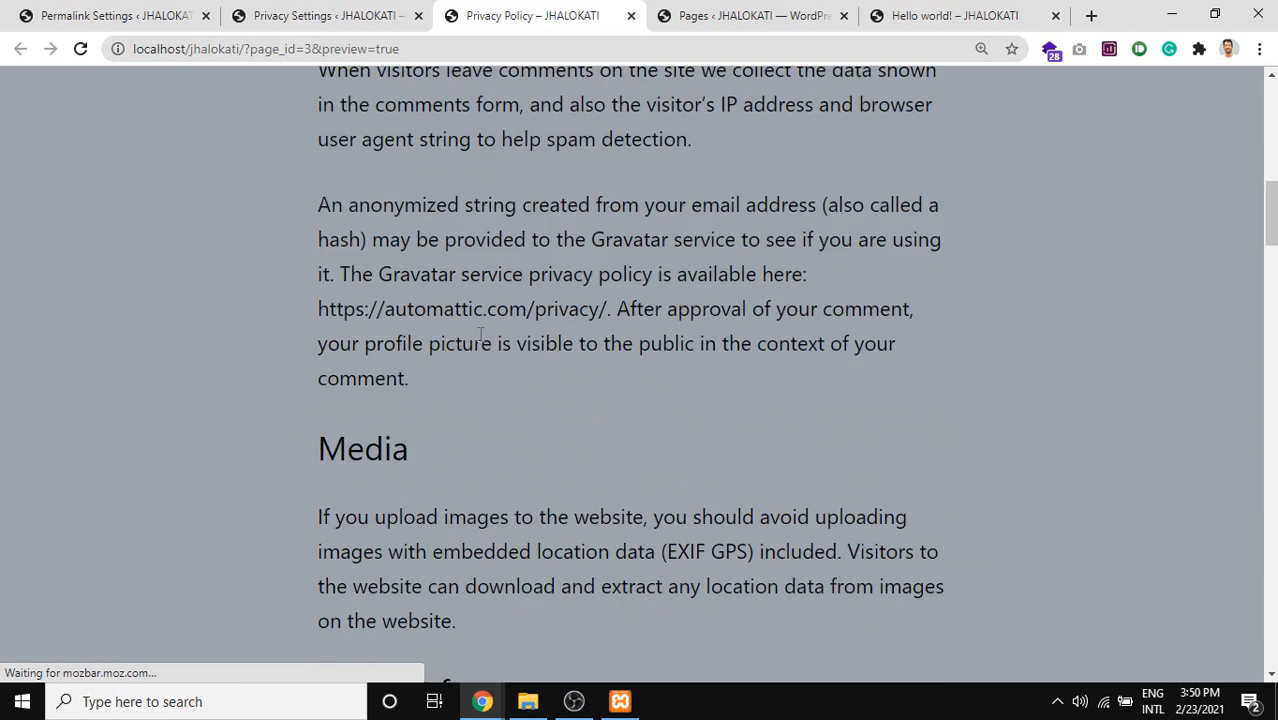
scroll(653, 417, "down", 7)
Highlight the Embedded content section, then close the preview and Pages list tabs.
left_click_drag(317, 248, 410, 451)
scroll(502, 508, "down", 4)
left_click_drag(357, 302, 410, 366)
scroll(620, 466, "down", 15)
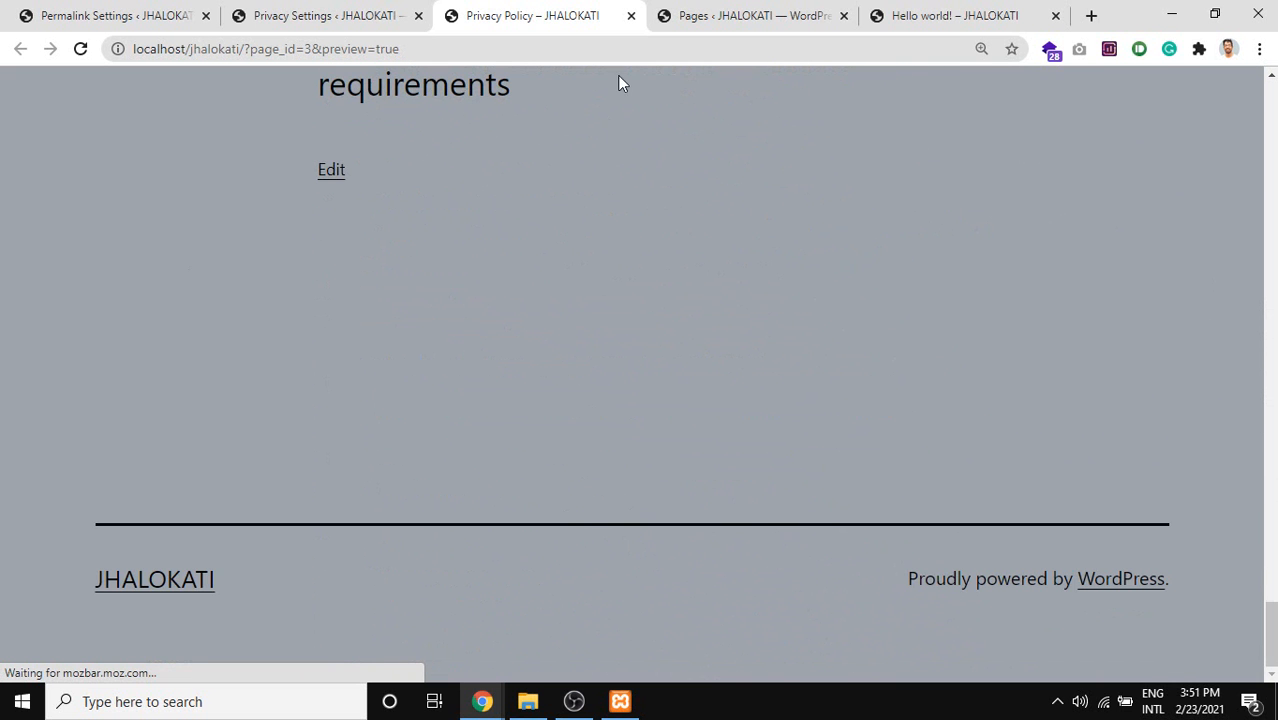
scroll(592, 248, "up", 20)
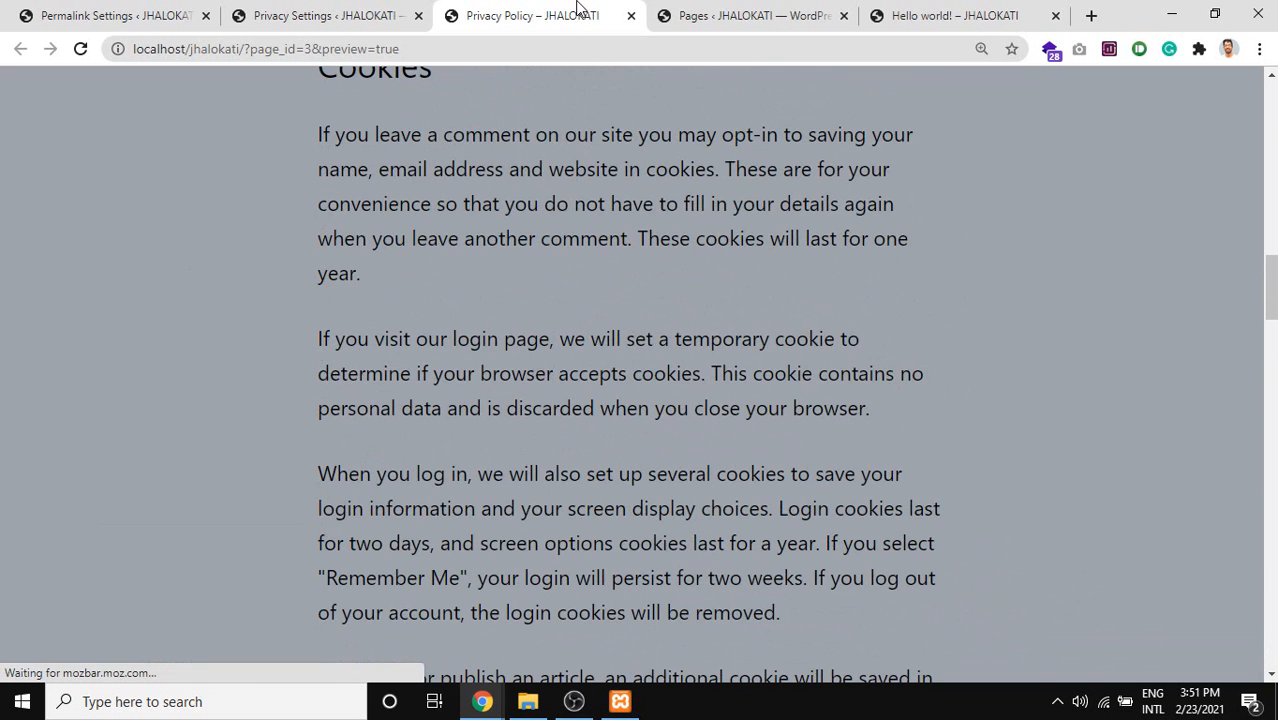
middle_click(597, 13)
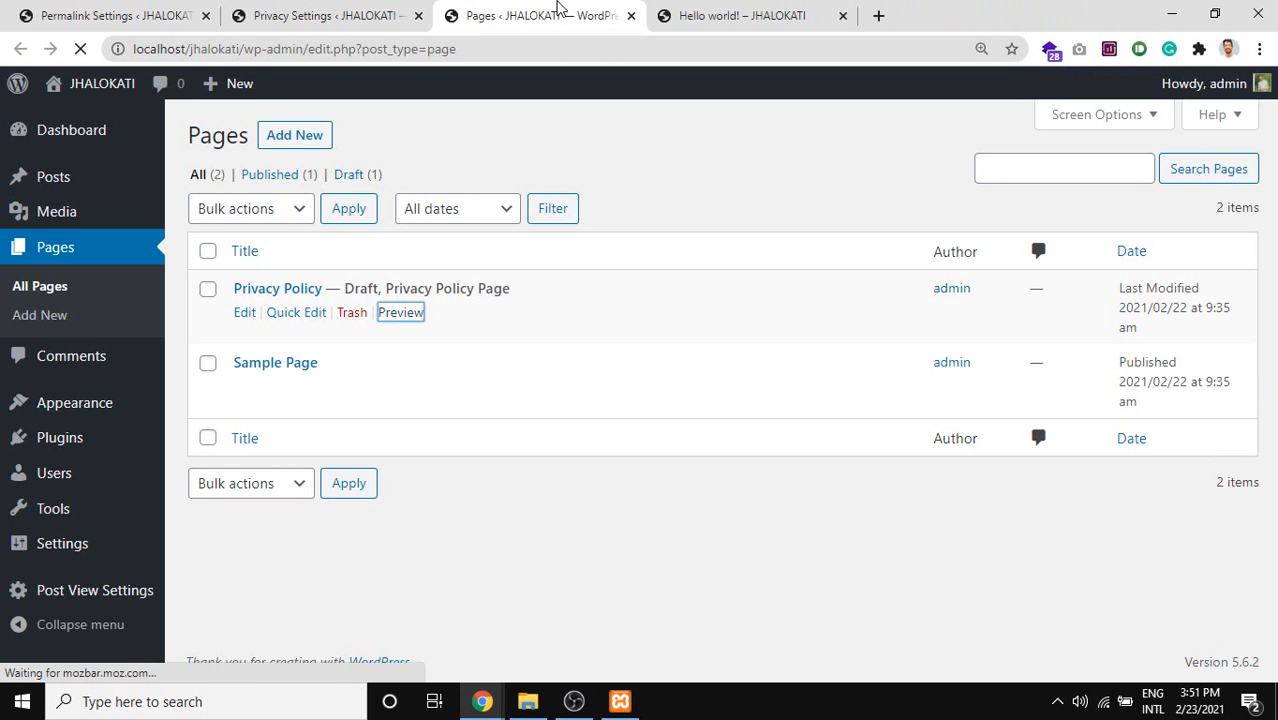
middle_click(560, 10)
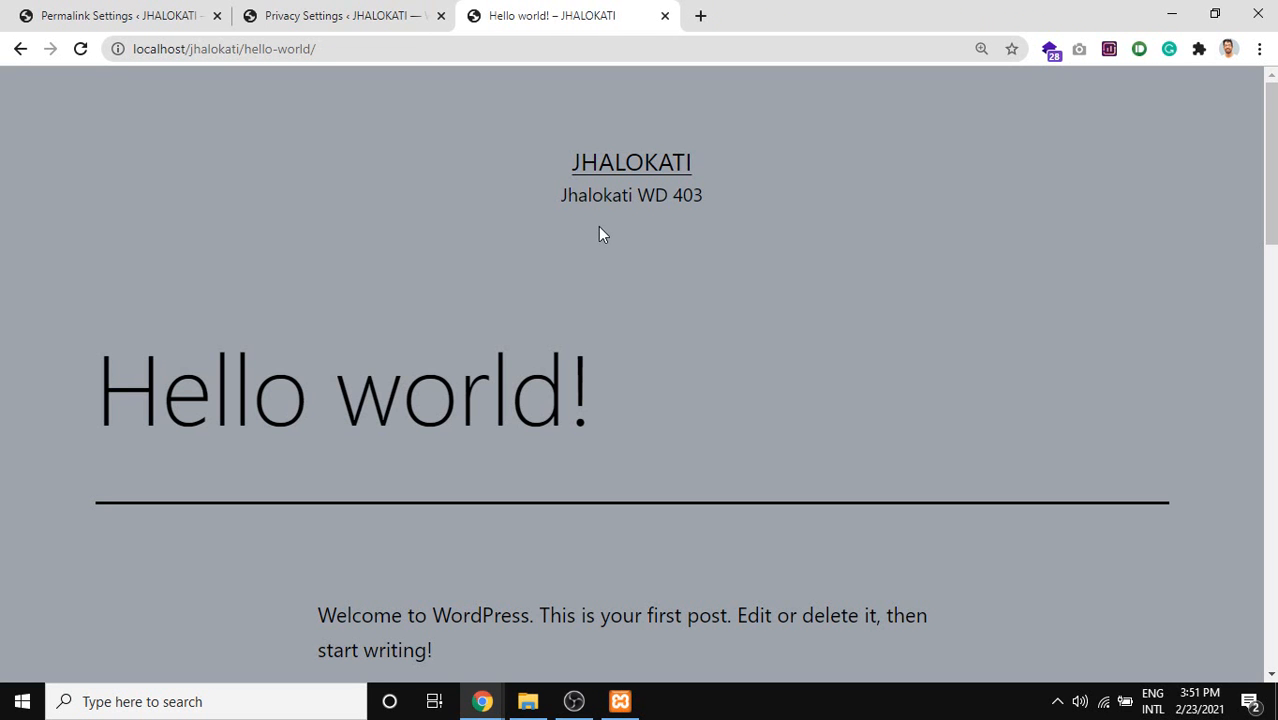
On Privacy Settings, highlight the edit line, the policy-review text and the first Privacy Policy paragraph.
left_click(409, 8)
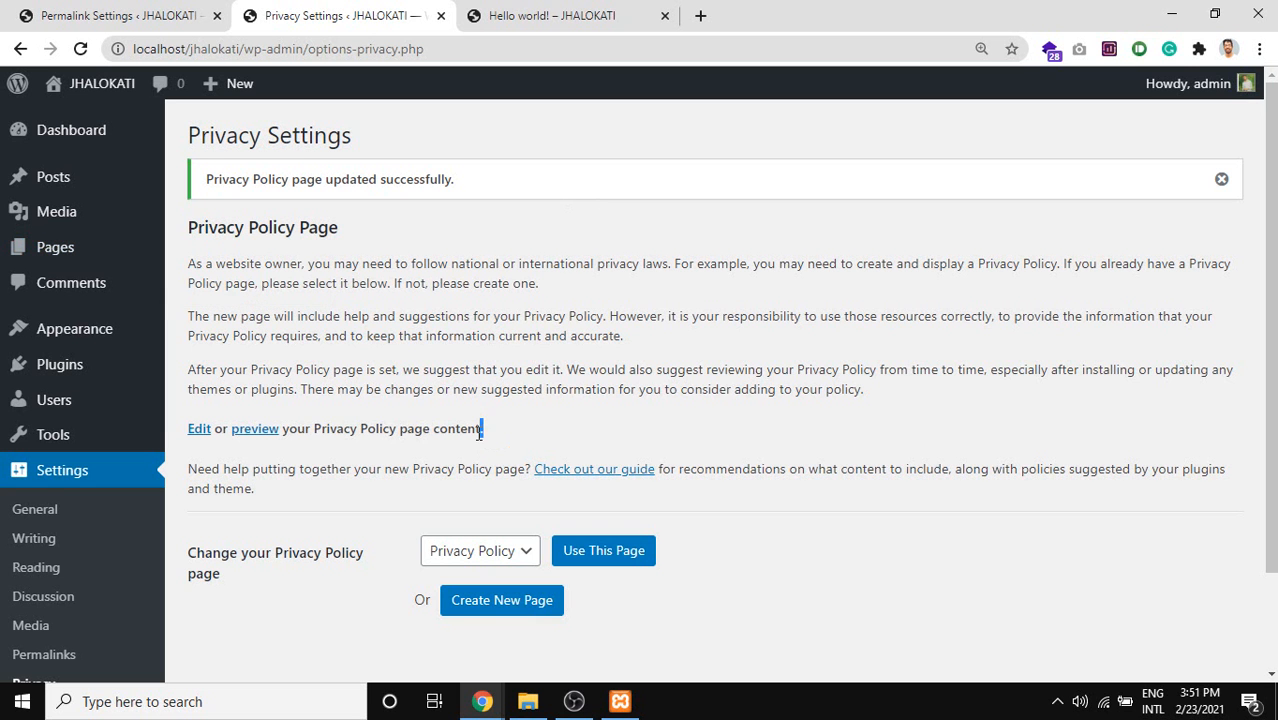
left_click_drag(482, 428, 190, 432)
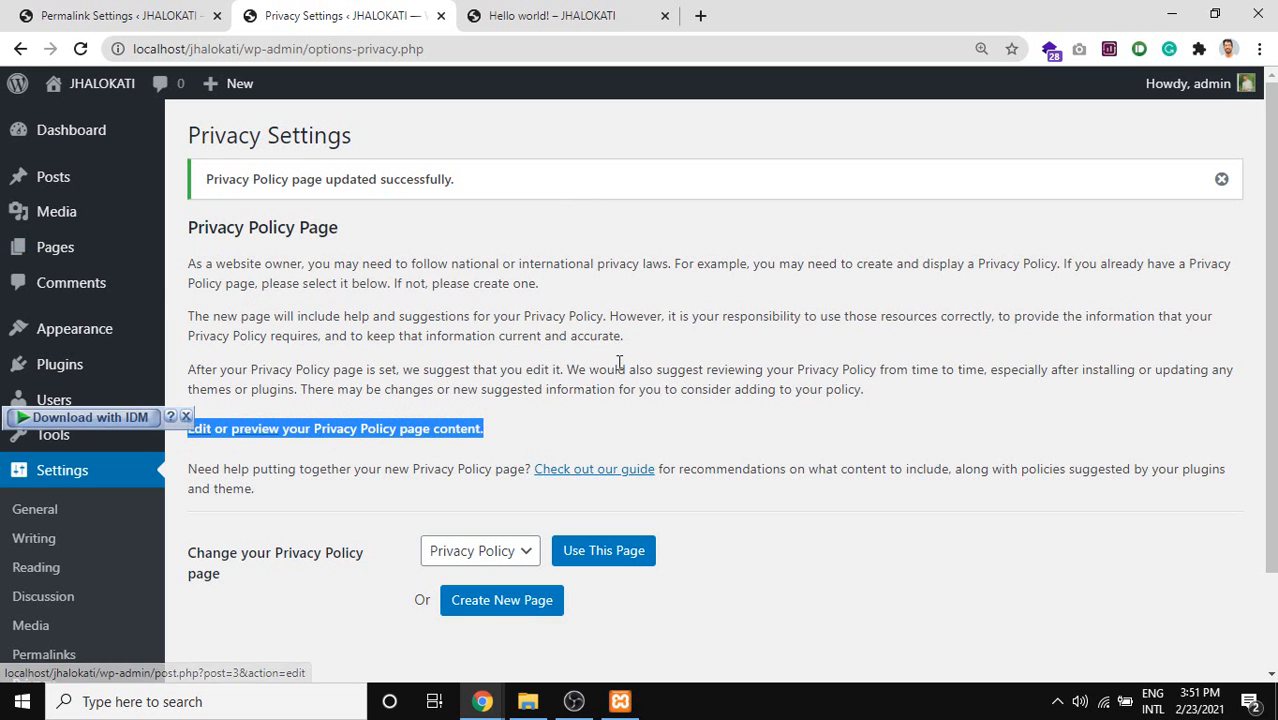
left_click_drag(874, 389, 216, 252)
triple_click(208, 258)
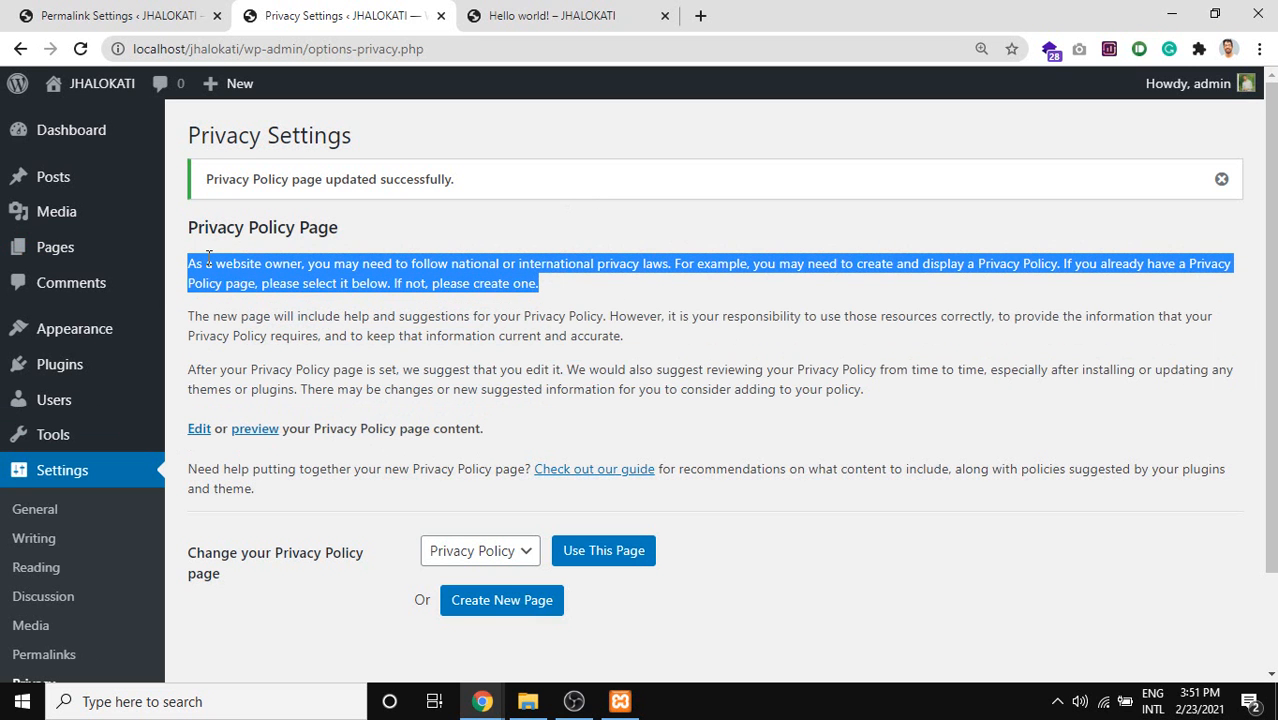
left_click(559, 291)
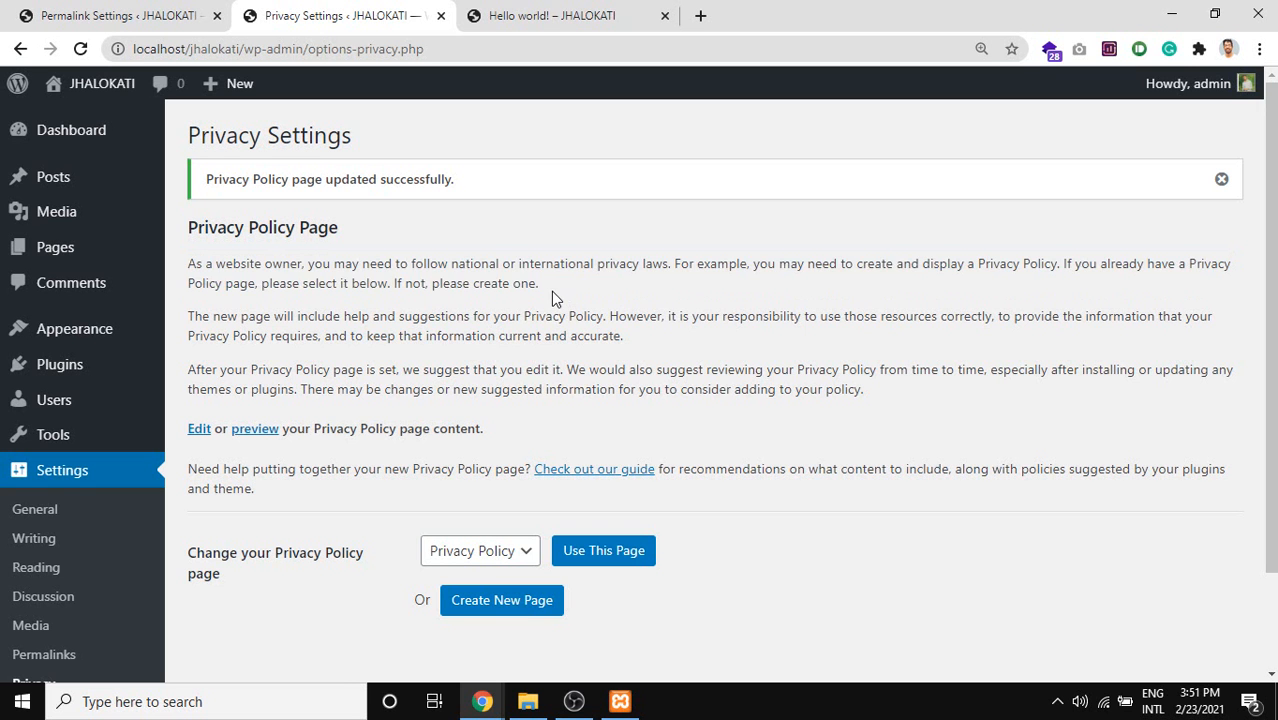
left_click_drag(551, 291, 191, 256)
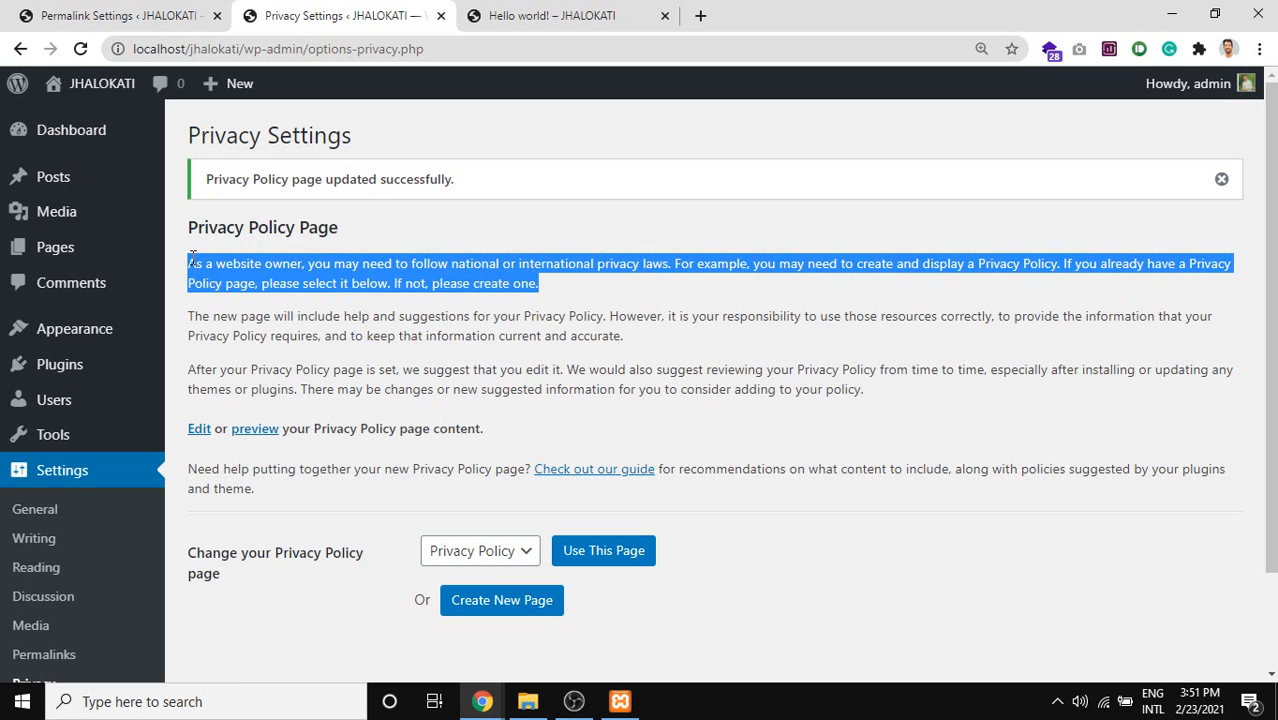
triple_click(191, 256)
triple_click(508, 276)
Highlight parts of the second and third paragraphs, then bring the Google Meet call forward.
left_click(625, 341)
left_click_drag(625, 339, 558, 338)
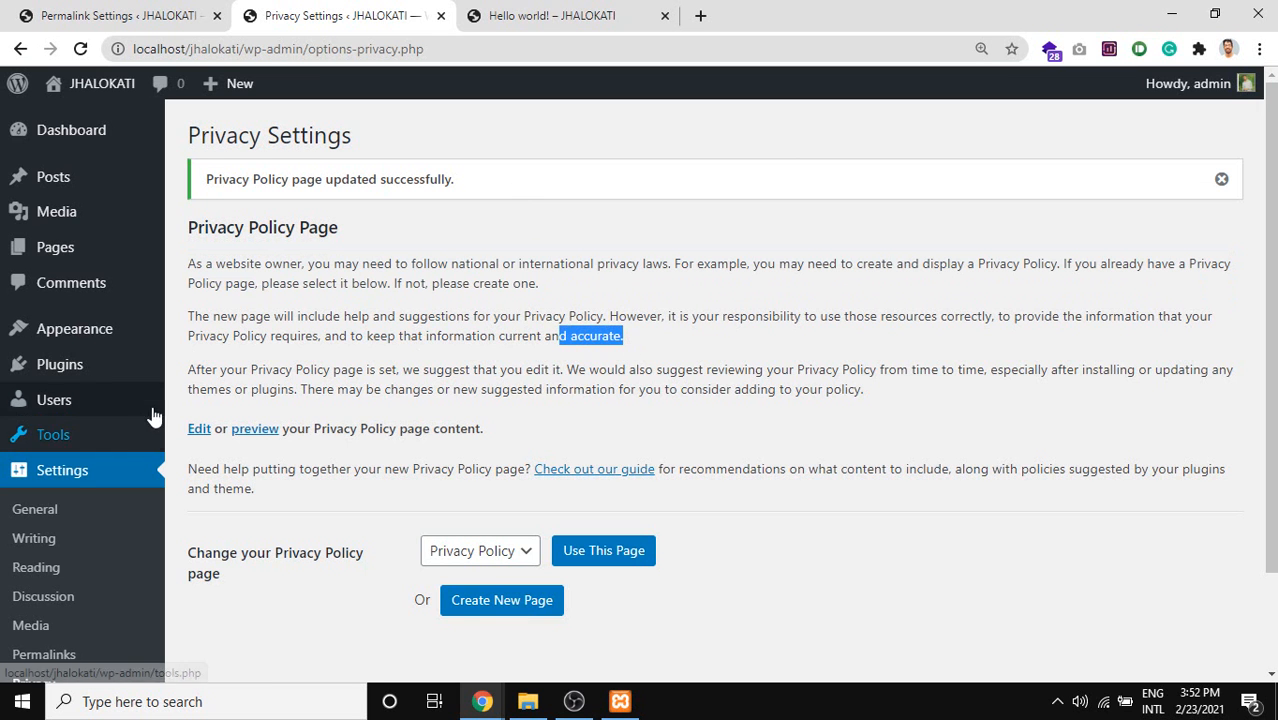
double_click(196, 338)
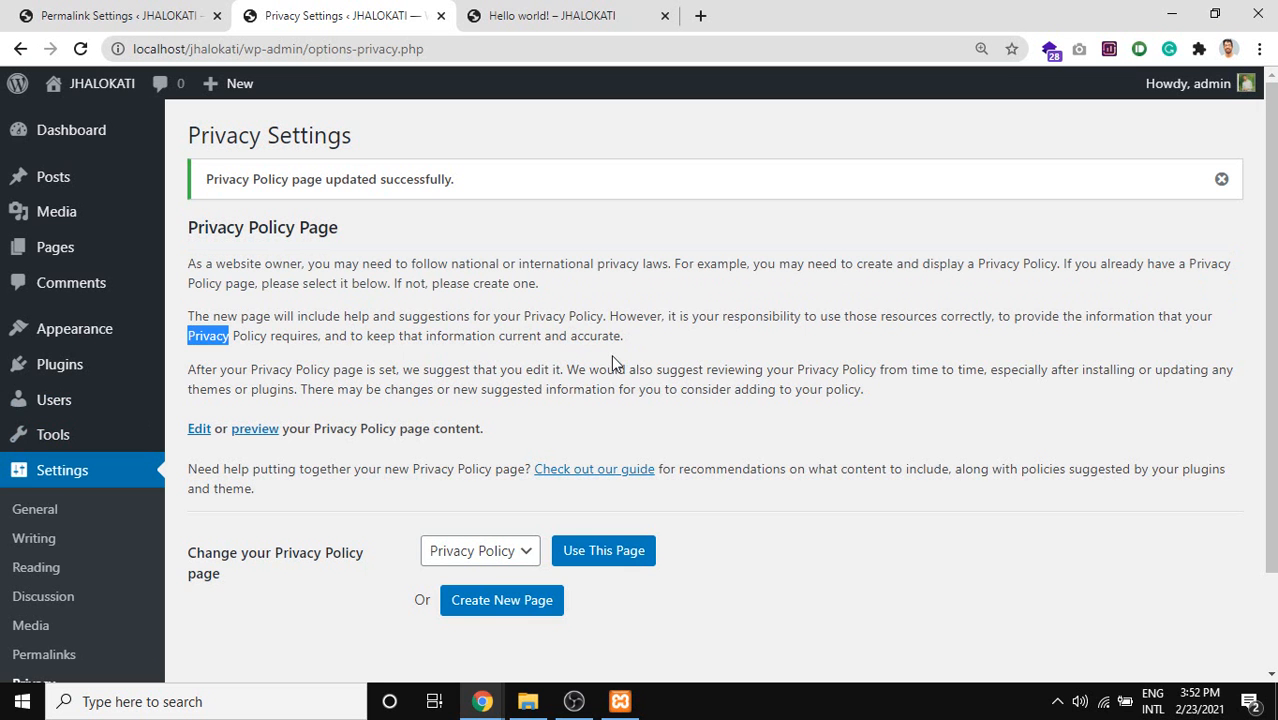
left_click(644, 338)
mouse_move(120, 330)
left_click_drag(901, 391, 486, 358)
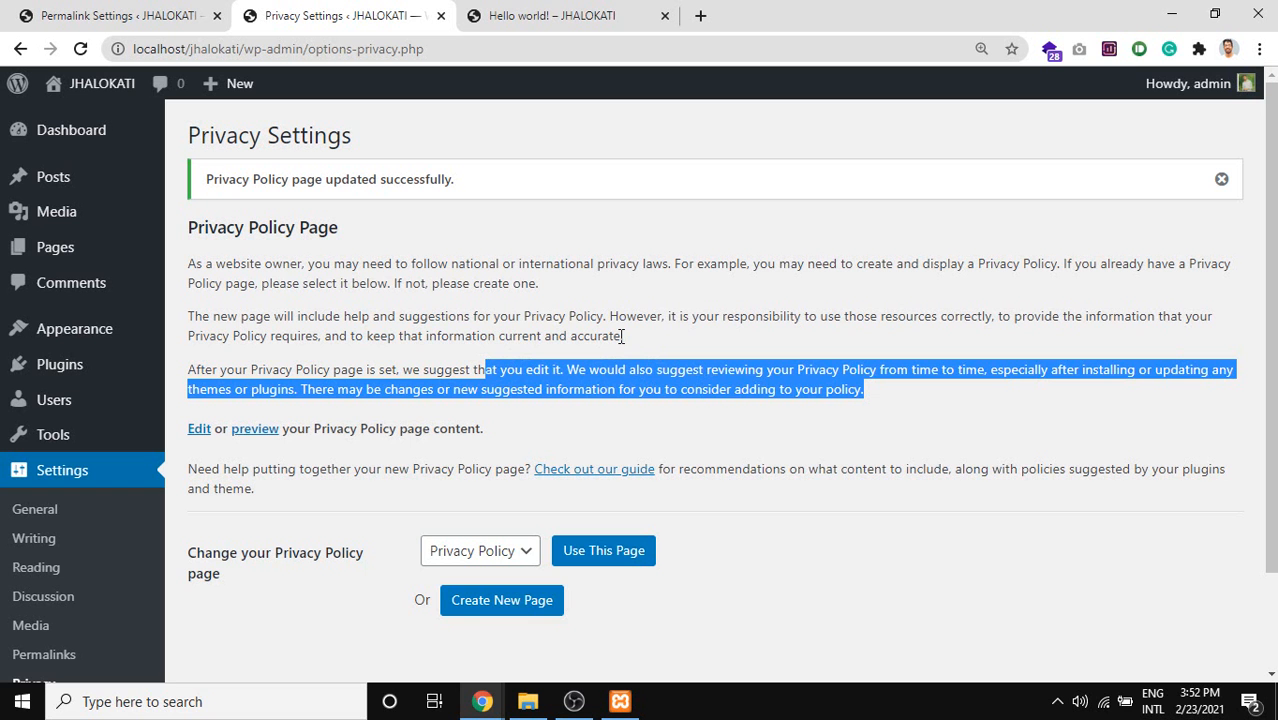
left_click(483, 703)
left_click(132, 630)
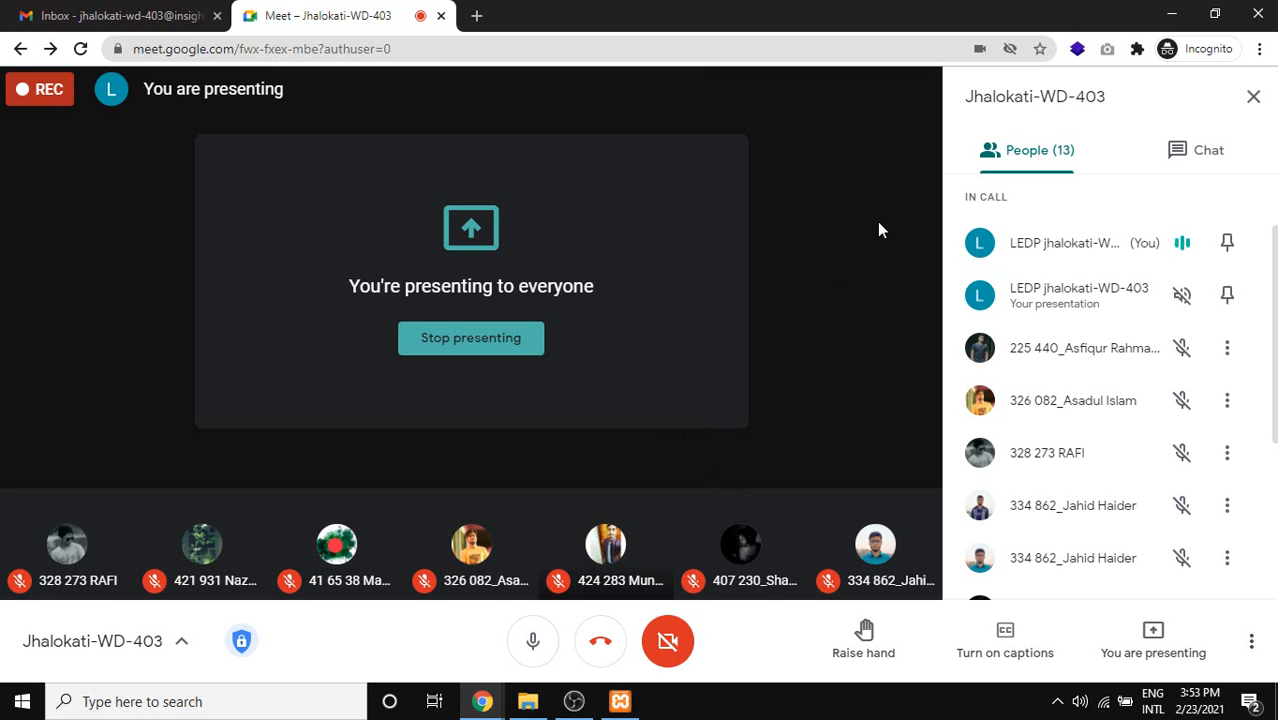
Leave the 'You're presenting' Meet view for the WordPress Privacy Settings window.
mouse_move(530, 705)
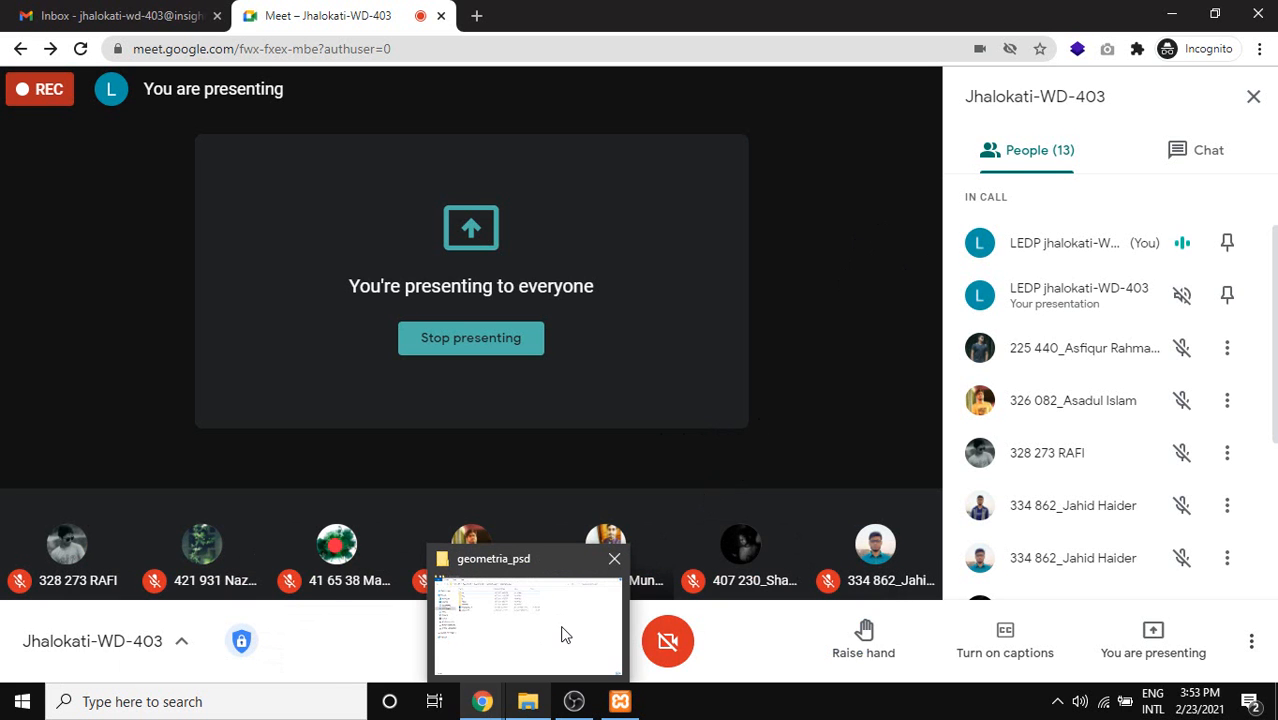
left_click(640, 615)
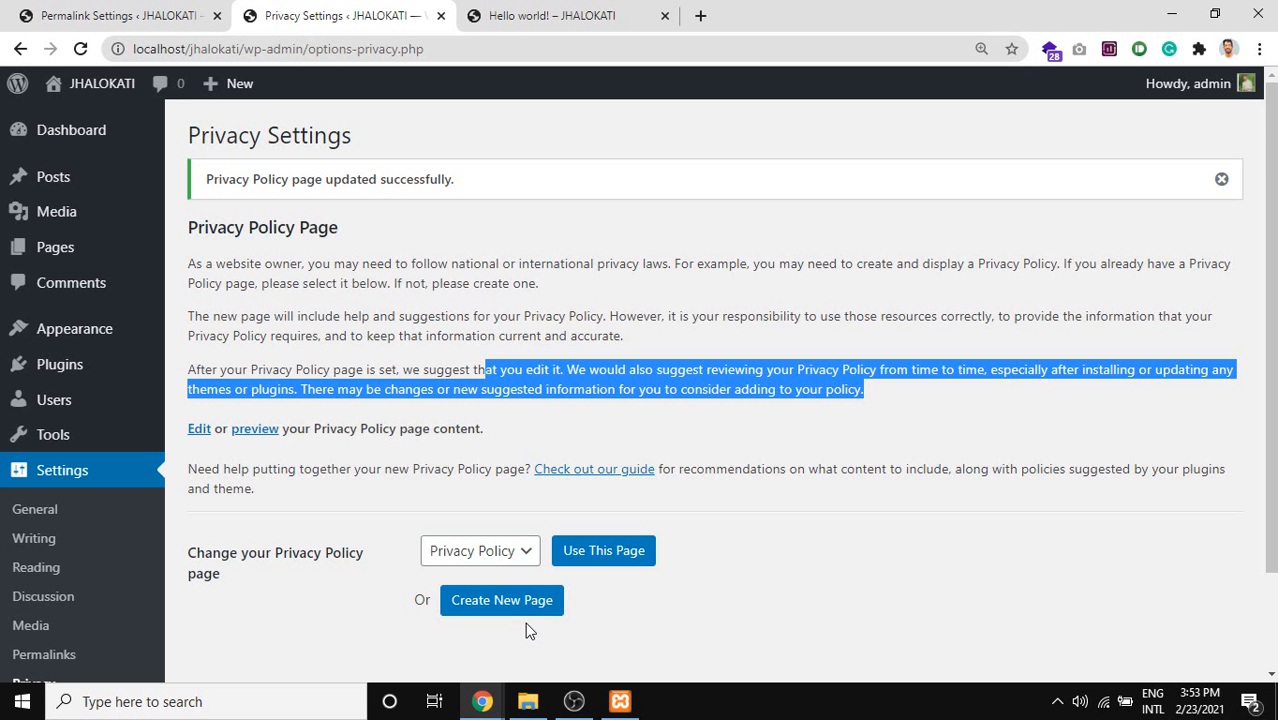
scroll(483, 486, "down", 2)
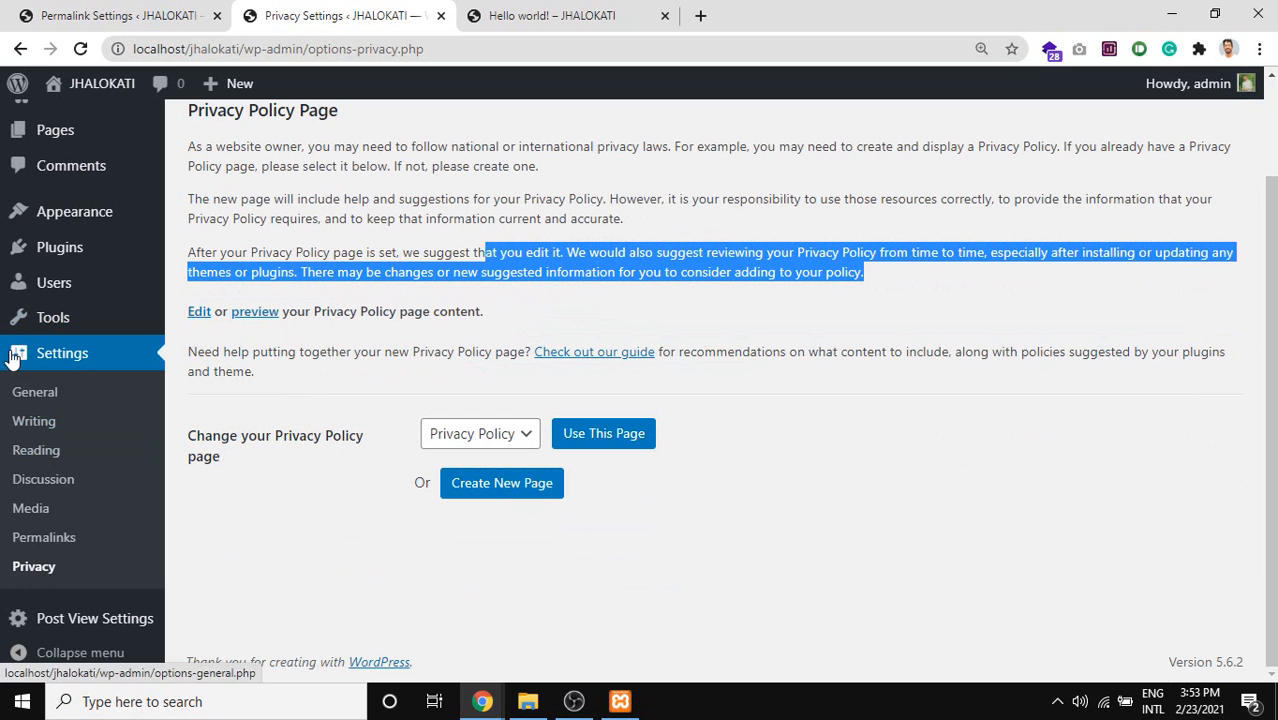
key("Print")
left_click_drag(2, 345, 216, 593)
left_click(233, 419)
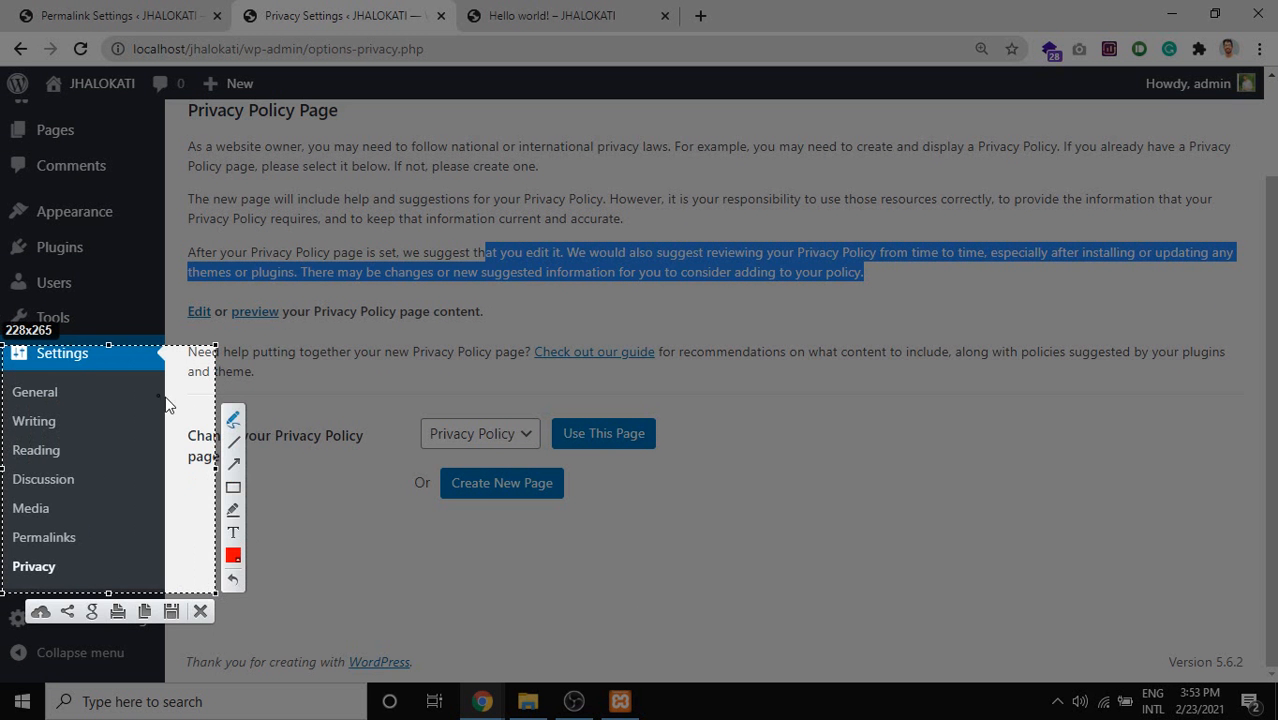
left_click_drag(70, 393, 110, 388)
mouse_move(66, 412)
left_mouse_down()
mouse_move(130, 407)
mouse_move(140, 430)
left_mouse_up()
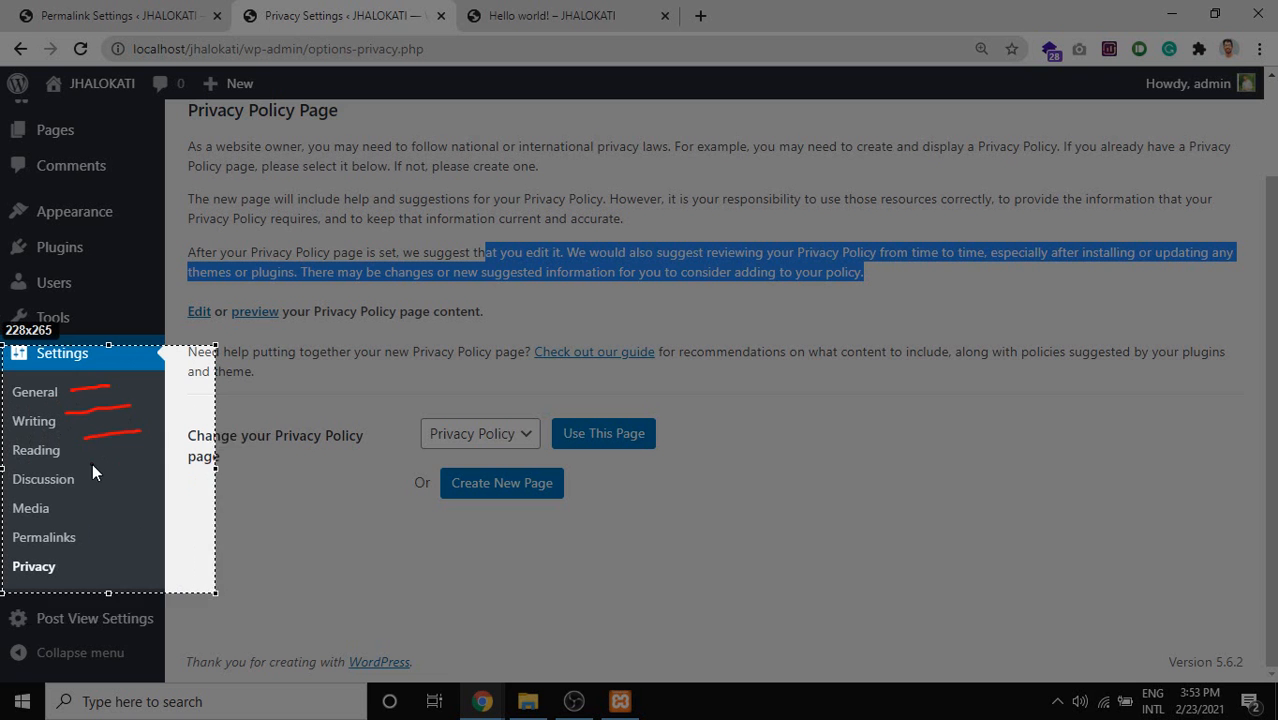
left_click_drag(92, 464, 148, 452)
left_click_drag(92, 542, 145, 526)
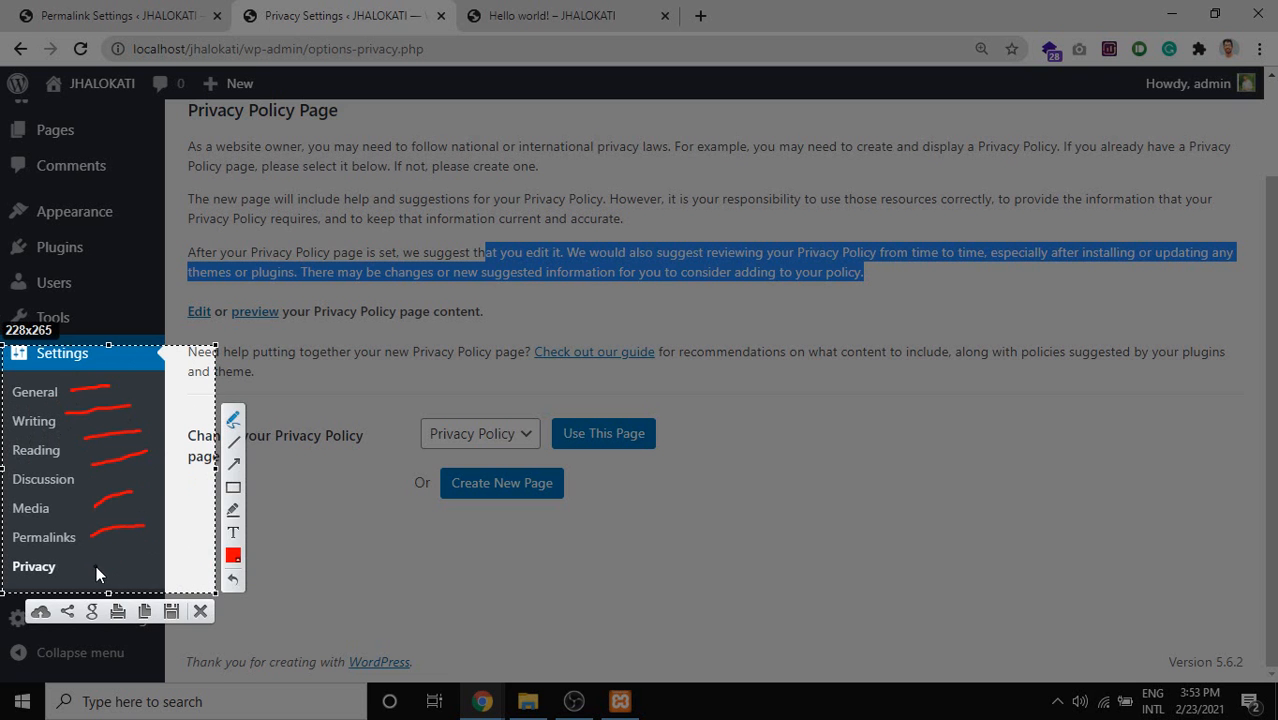
left_click_drag(95, 568, 192, 549)
mouse_move(127, 379)
left_mouse_down()
mouse_move(143, 391)
mouse_move(168, 558)
left_mouse_up()
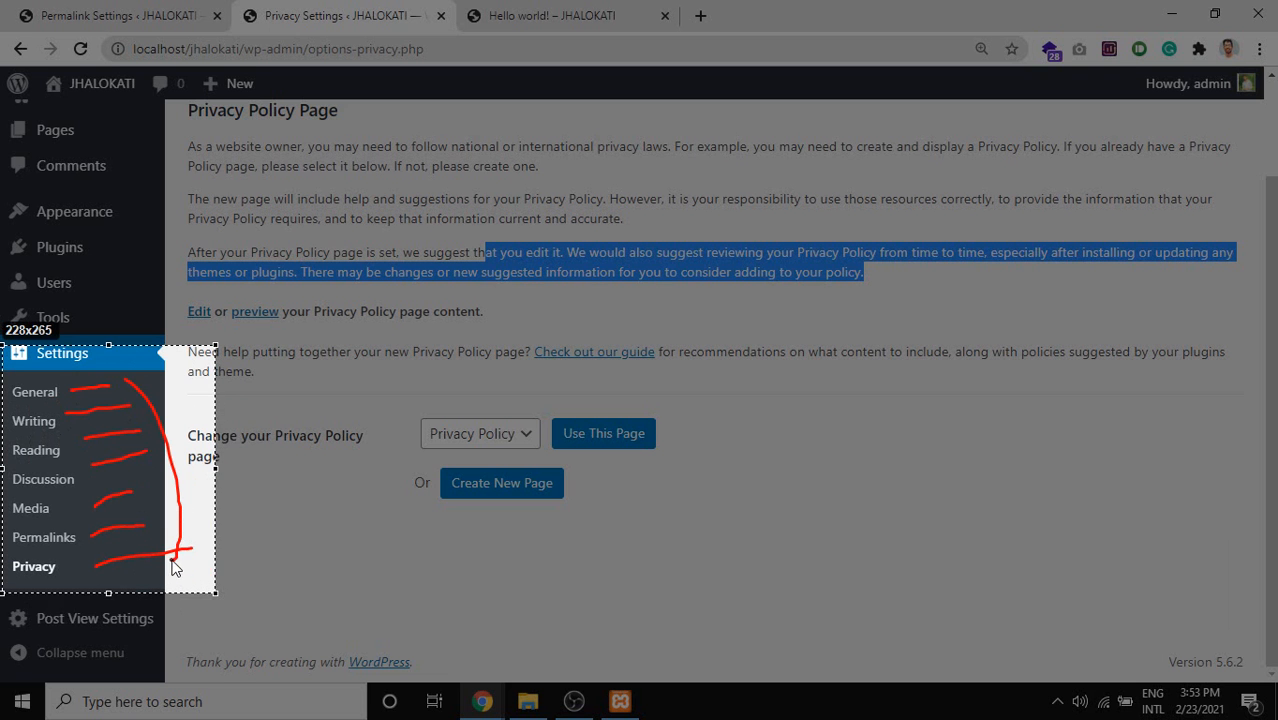
key("Escape")
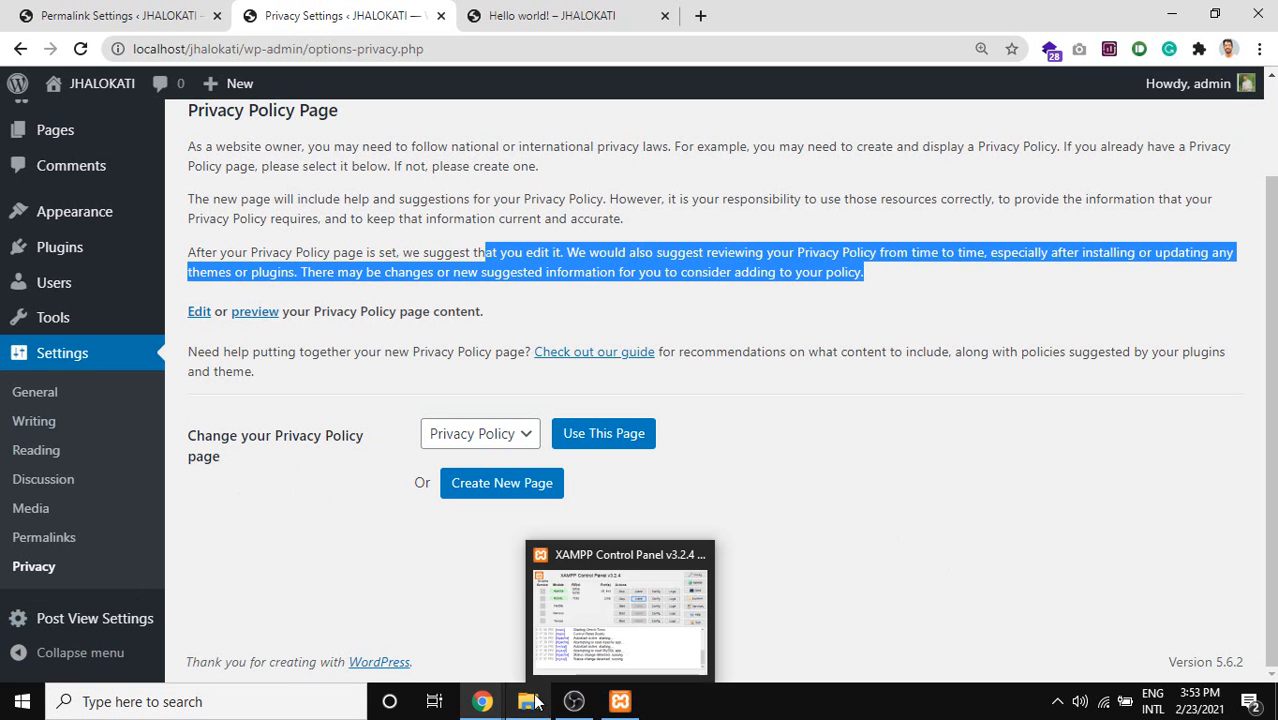
left_click(481, 702)
Open index.html from the geometria_psd folder in a maximized Firefox window.
left_click(234, 616)
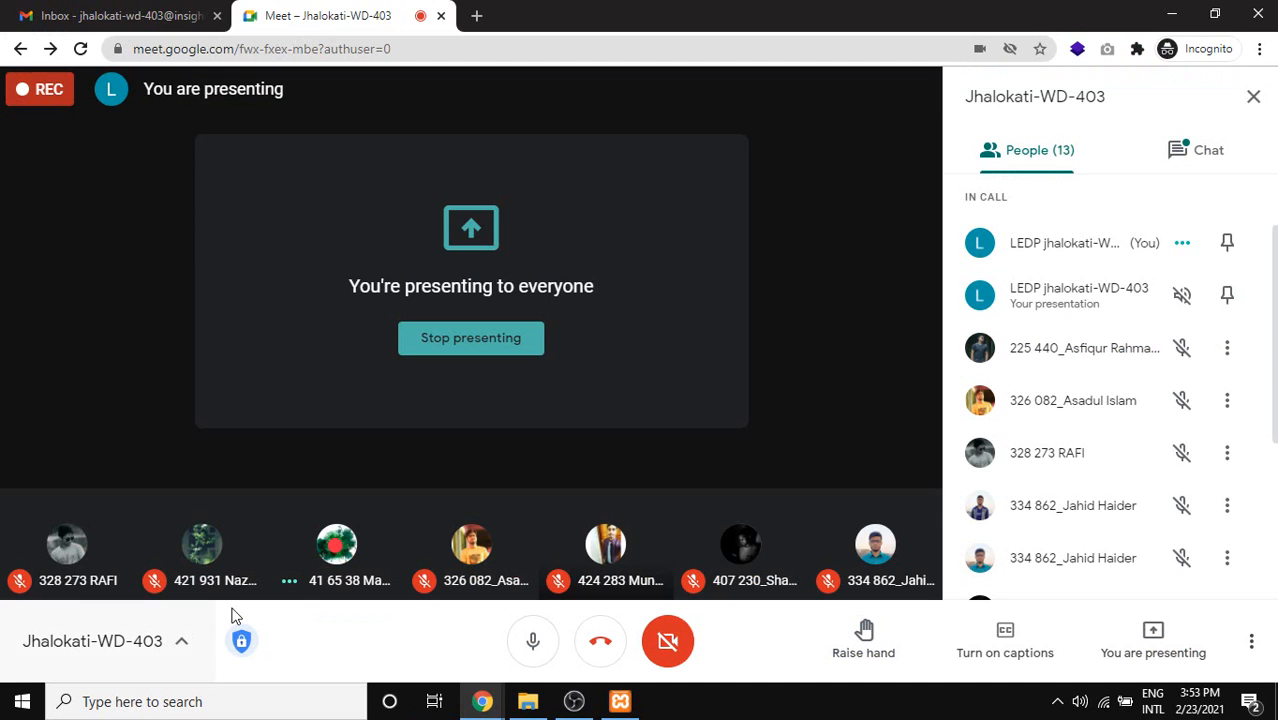
mouse_move(599, 545)
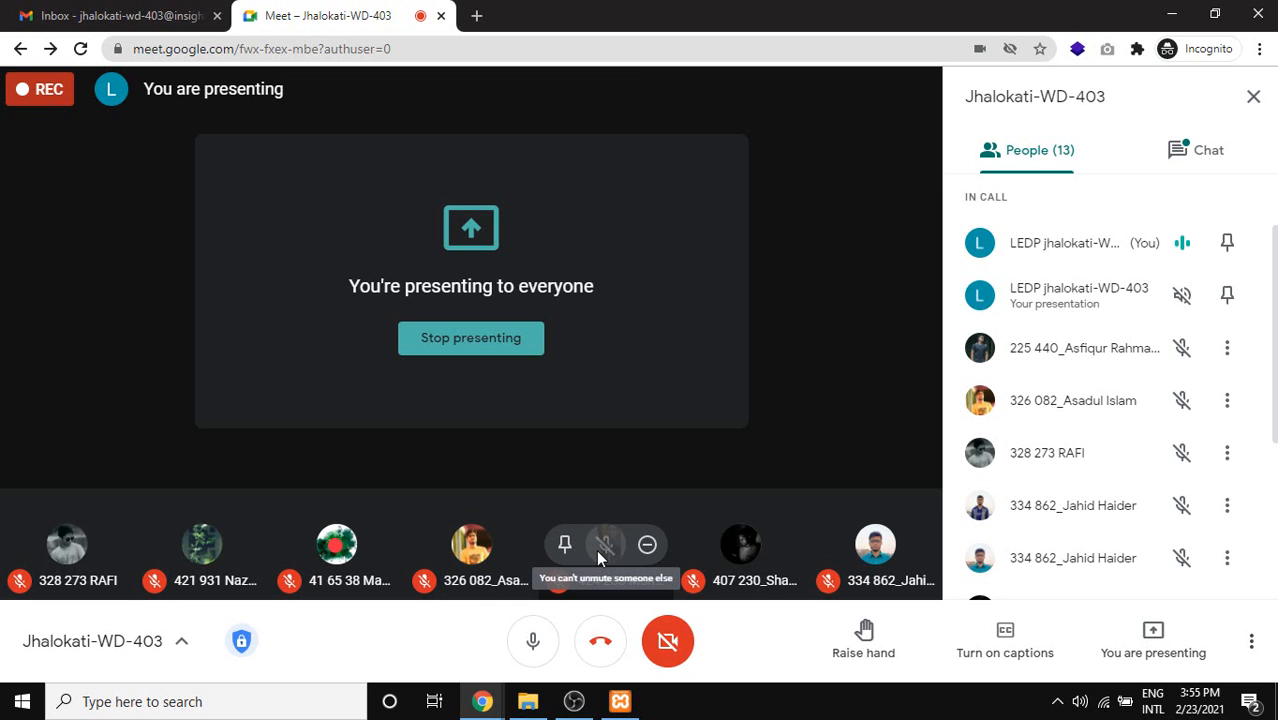
left_click(537, 708)
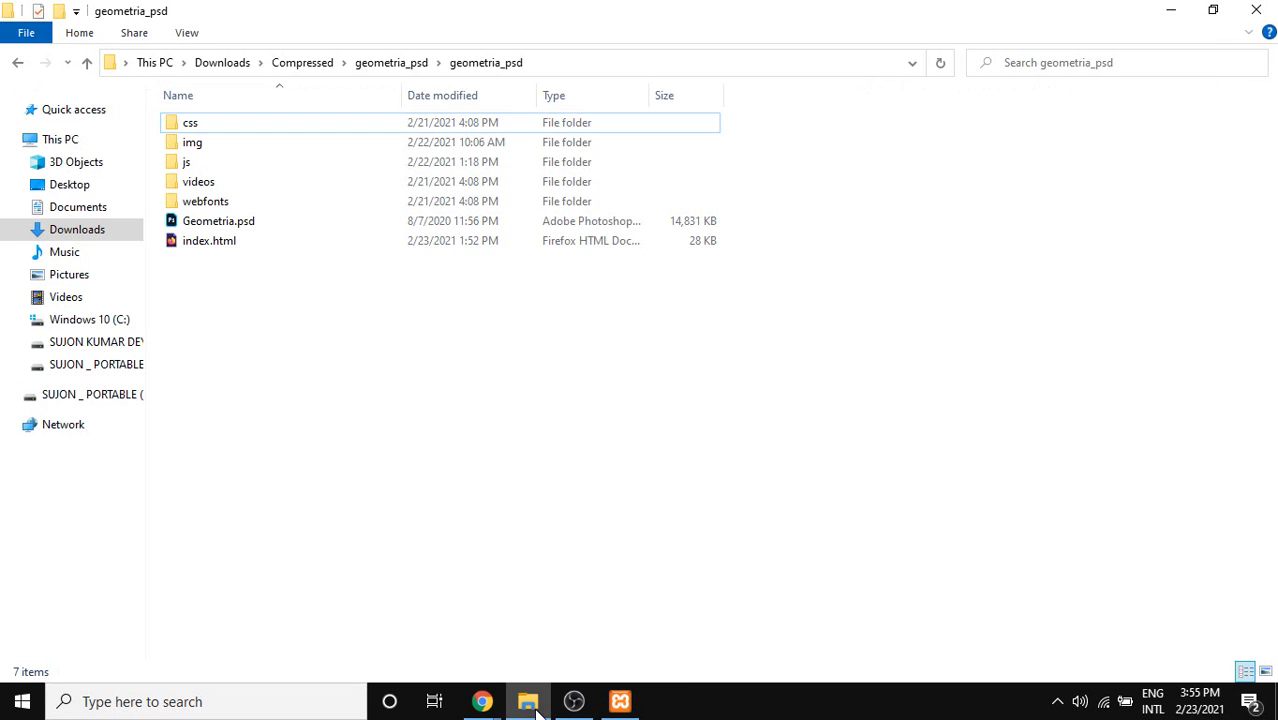
double_click(277, 240)
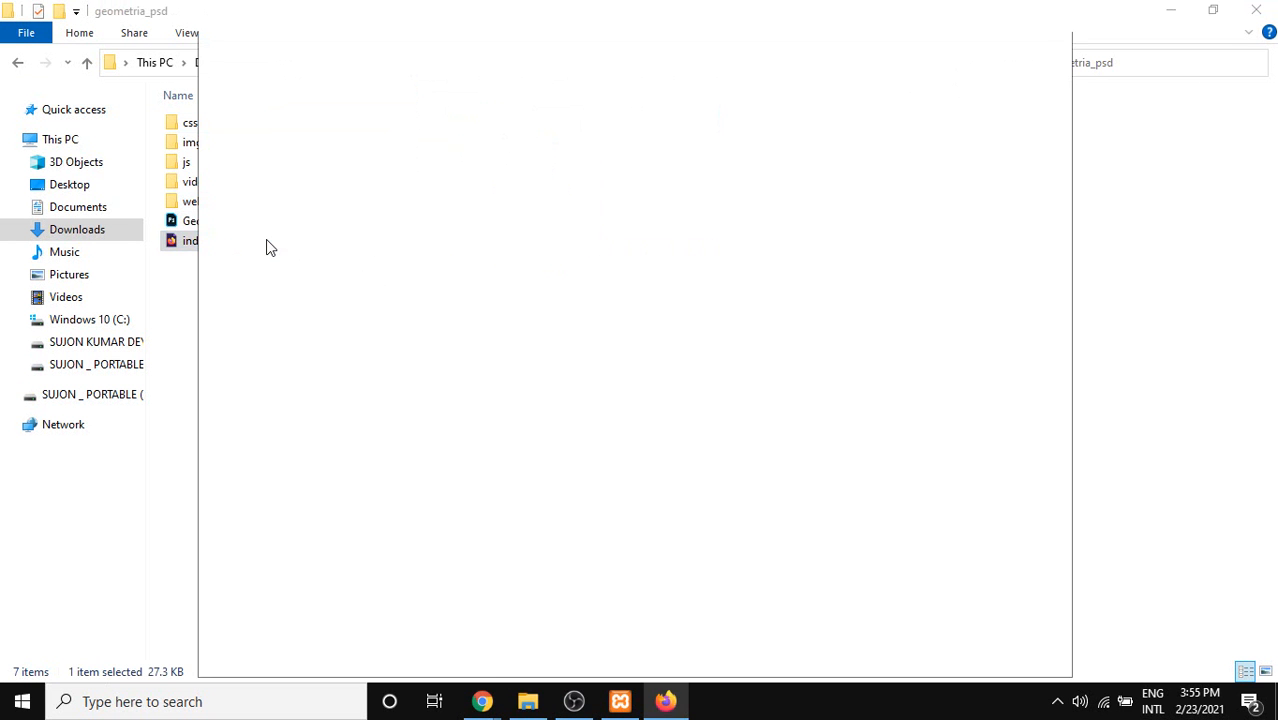
left_click(1005, 47)
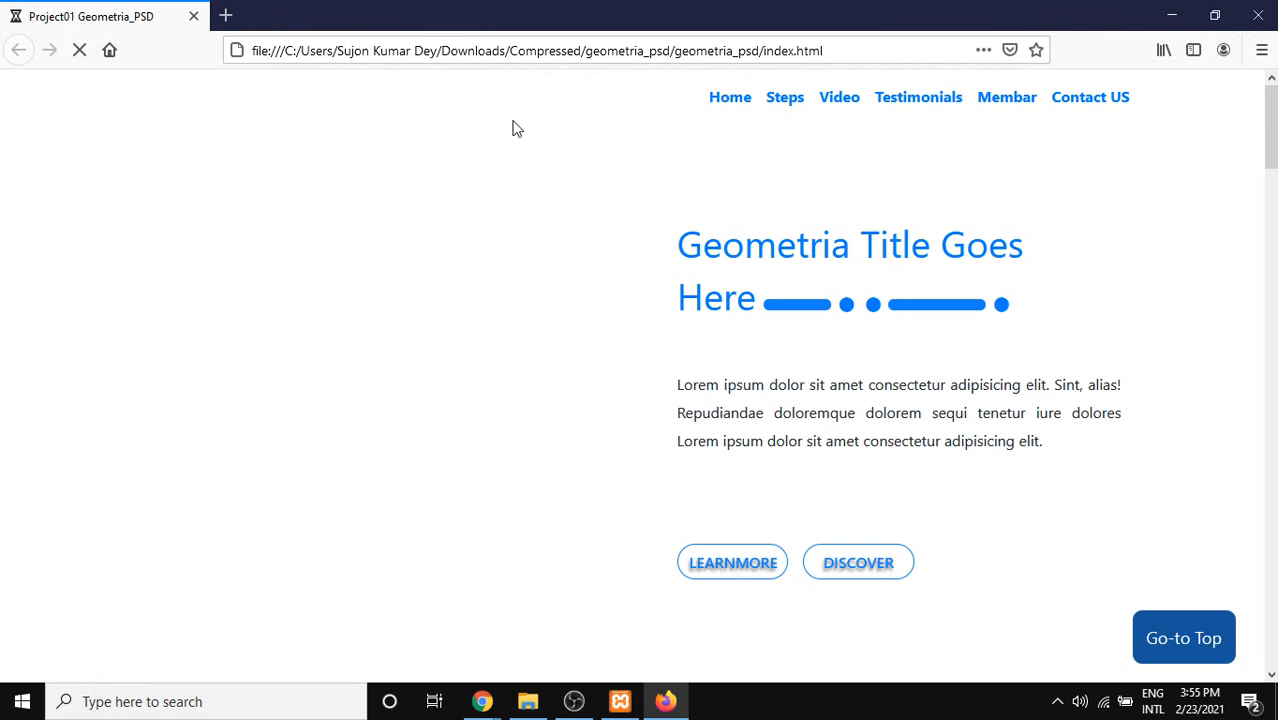
Capture the Three simple steps section with Lightshot and choose the freehand pen.
scroll(546, 275, "down", 5)
scroll(592, 303, "up", 2)
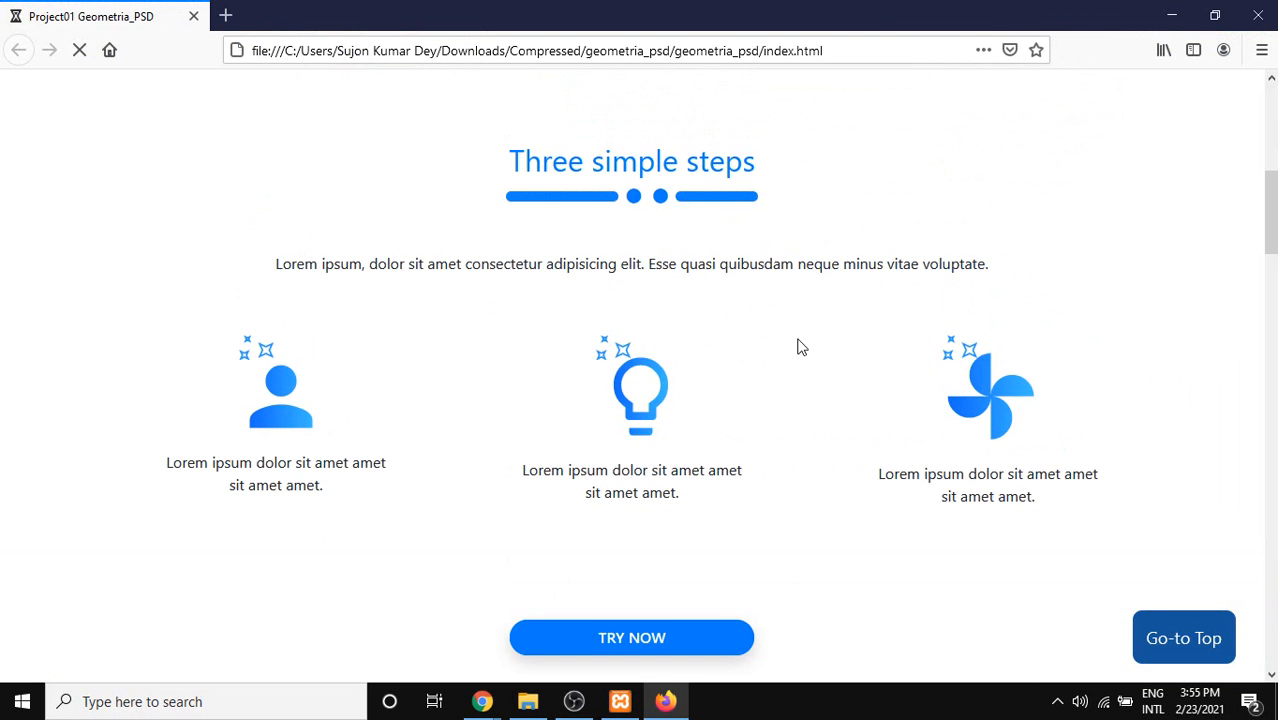
key("Print")
left_click_drag(95, 218, 1236, 597)
left_click_drag(1183, 558, 1157, 554)
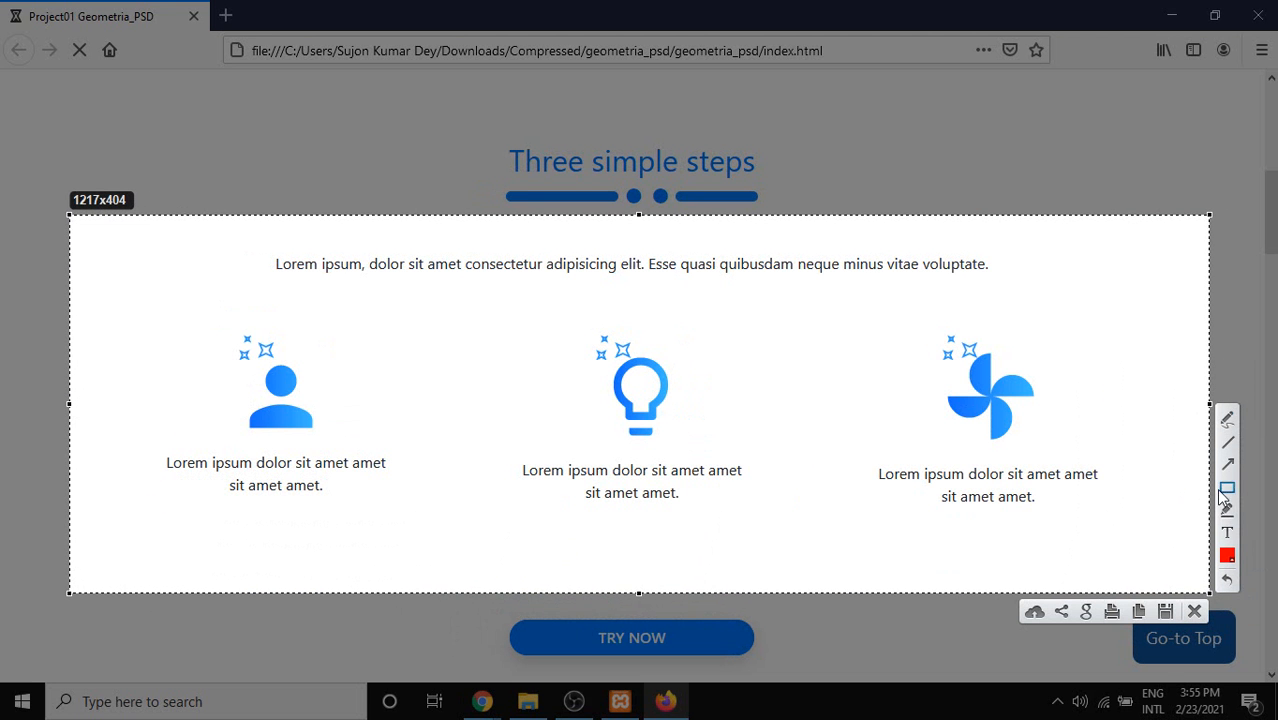
left_click(1227, 420)
Draw red strokes and outlines around the person, lightbulb and pinwheel step cards.
left_click_drag(154, 382, 252, 358)
left_click_drag(460, 362, 600, 338)
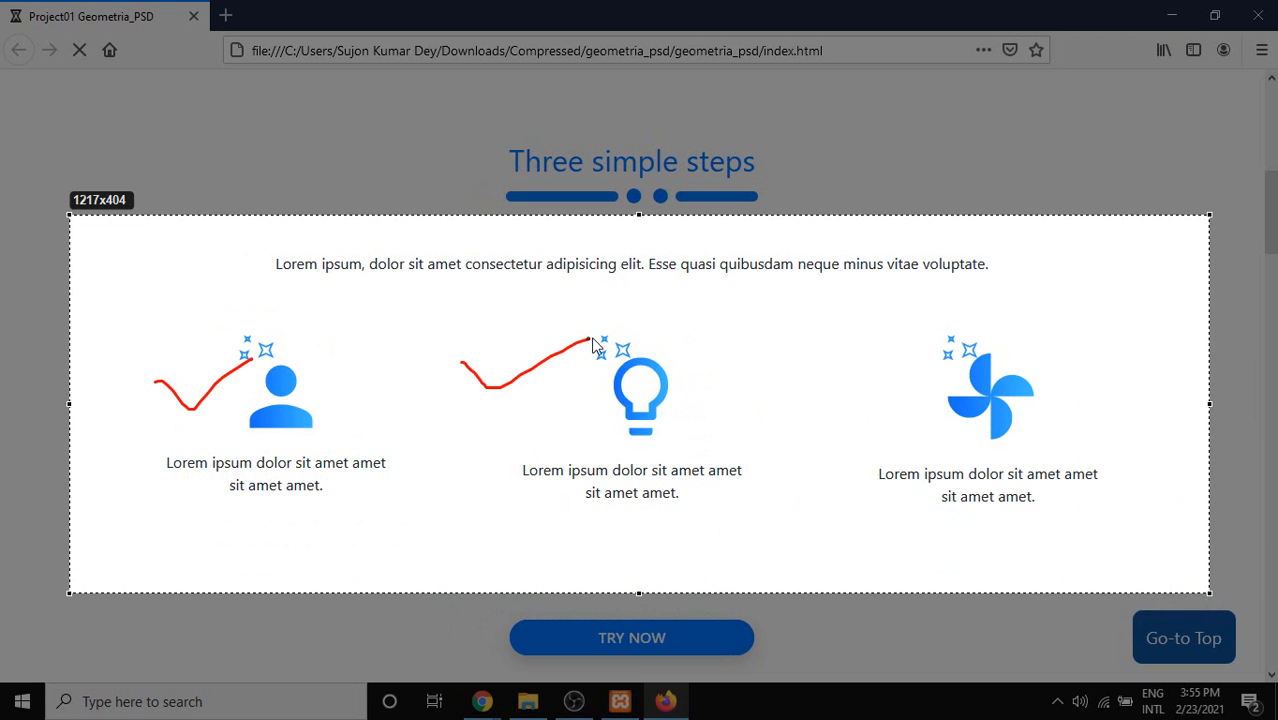
mouse_move(985, 325)
left_mouse_down()
mouse_move(913, 360)
mouse_move(890, 340)
mouse_move(878, 490)
left_mouse_up()
mouse_move(874, 316)
left_mouse_down()
mouse_move(1073, 318)
mouse_move(894, 527)
mouse_move(880, 478)
left_mouse_up()
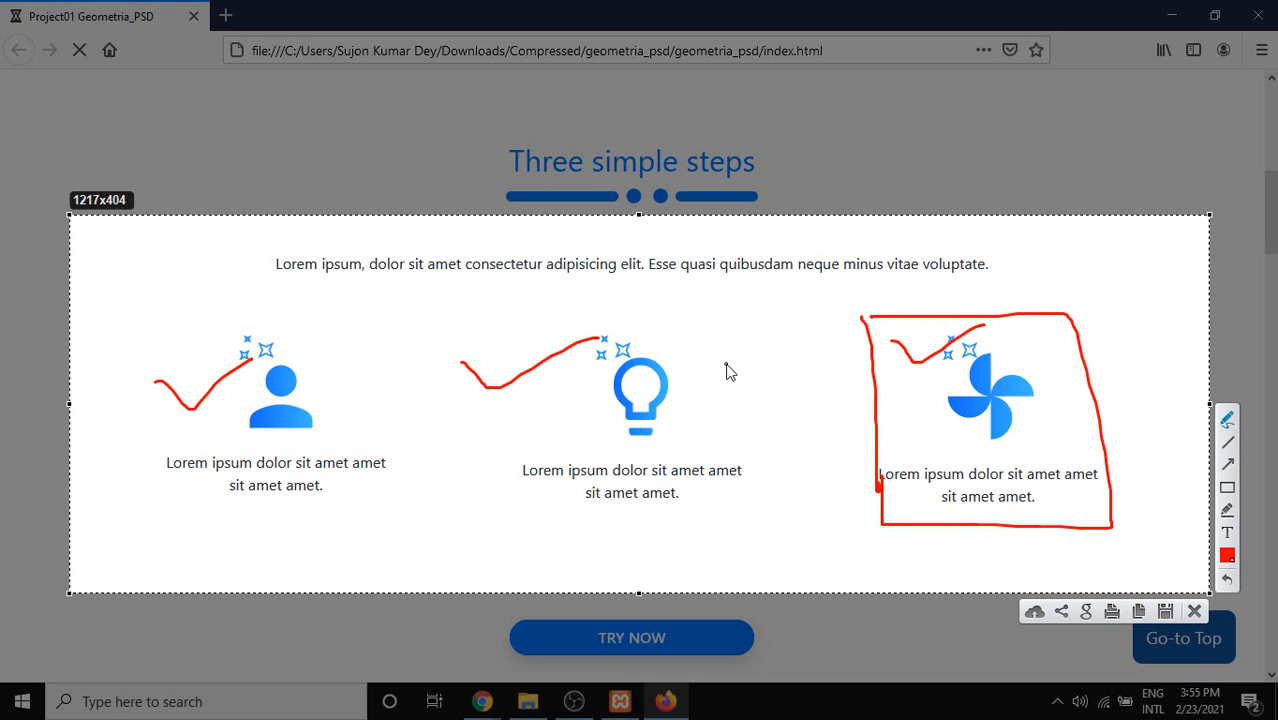
left_click_drag(472, 349, 469, 536)
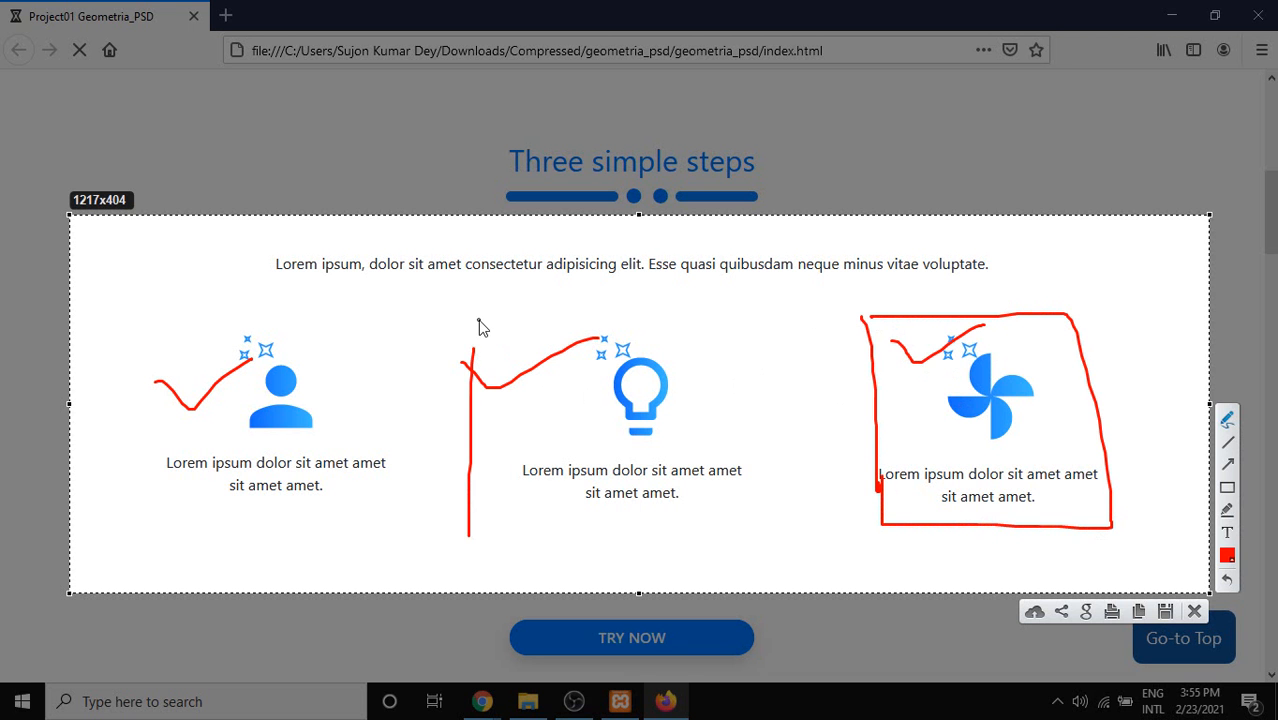
mouse_move(478, 320)
left_mouse_down()
mouse_move(705, 321)
mouse_move(713, 517)
mouse_move(484, 524)
left_mouse_up()
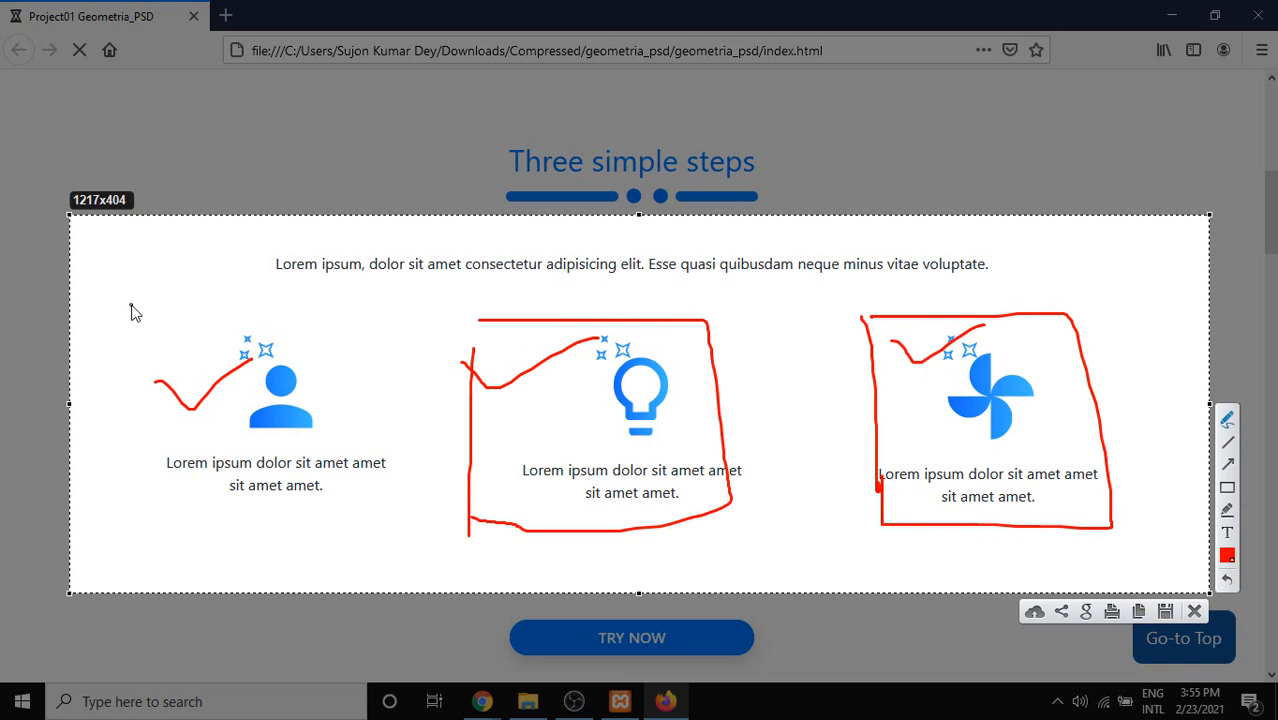
mouse_move(131, 305)
left_mouse_down()
mouse_move(150, 527)
mouse_move(320, 543)
mouse_move(374, 356)
mouse_move(200, 309)
mouse_move(155, 316)
left_mouse_up()
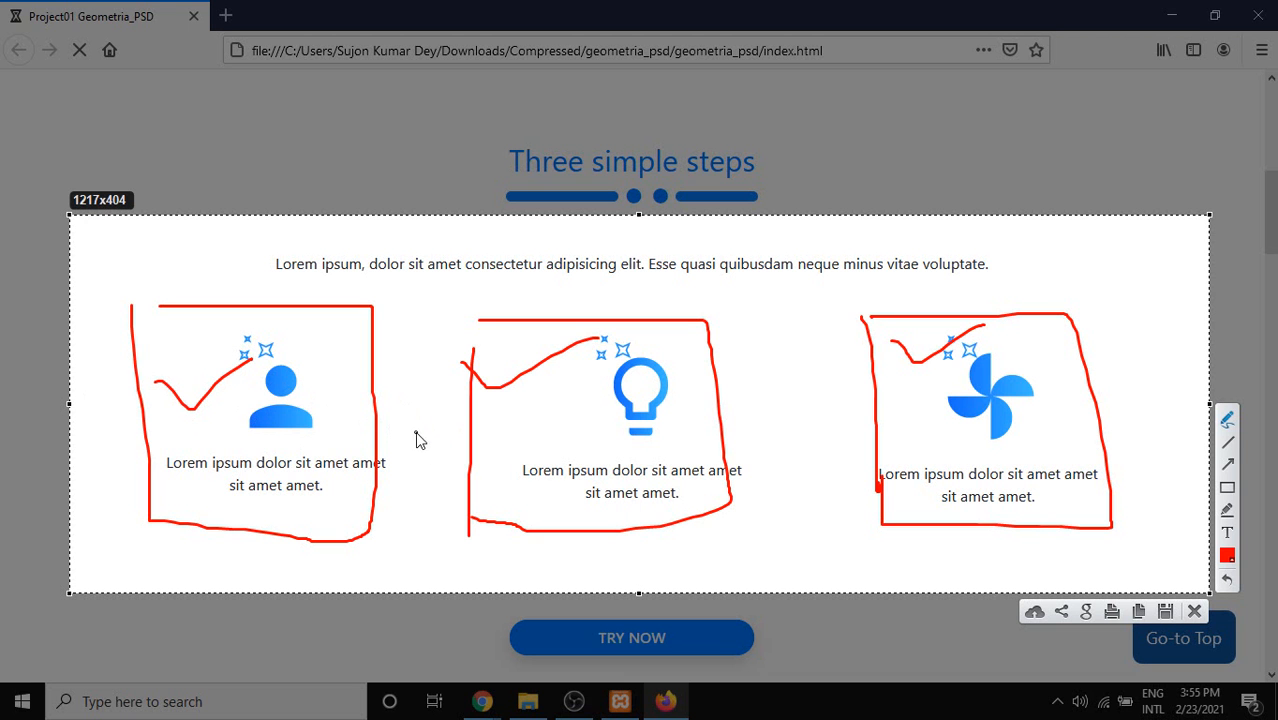
Add extra red marks to the cards, circle the person icon, then dismiss the capture.
left_click_drag(506, 405, 562, 383)
left_click_drag(368, 376, 420, 364)
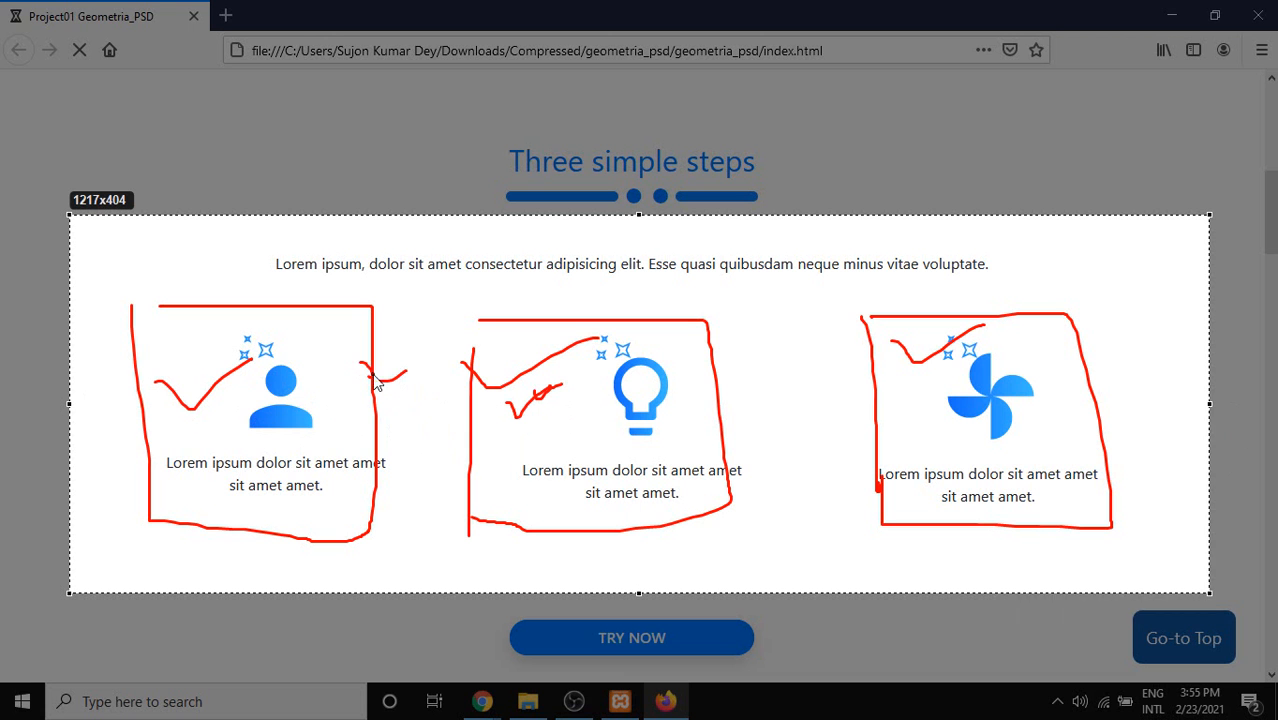
left_click_drag(850, 368, 945, 355)
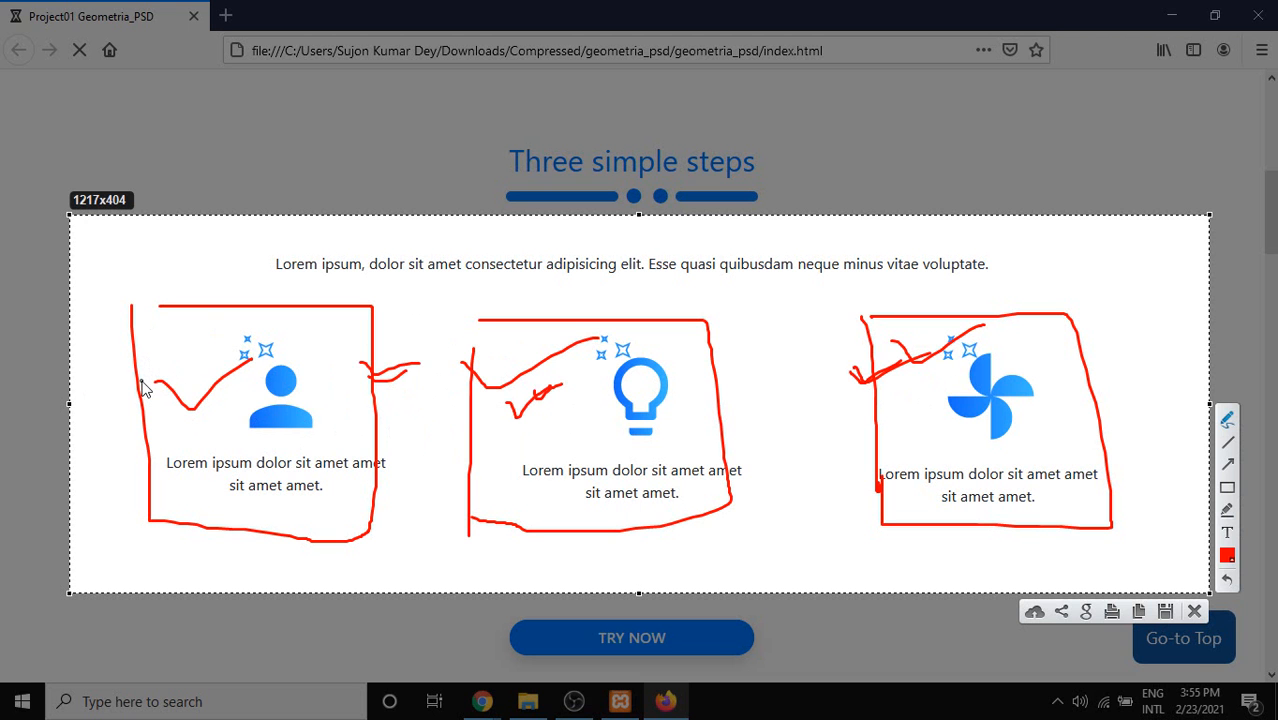
mouse_move(144, 342)
left_mouse_down()
mouse_move(149, 363)
mouse_move(195, 319)
mouse_move(213, 338)
left_mouse_up()
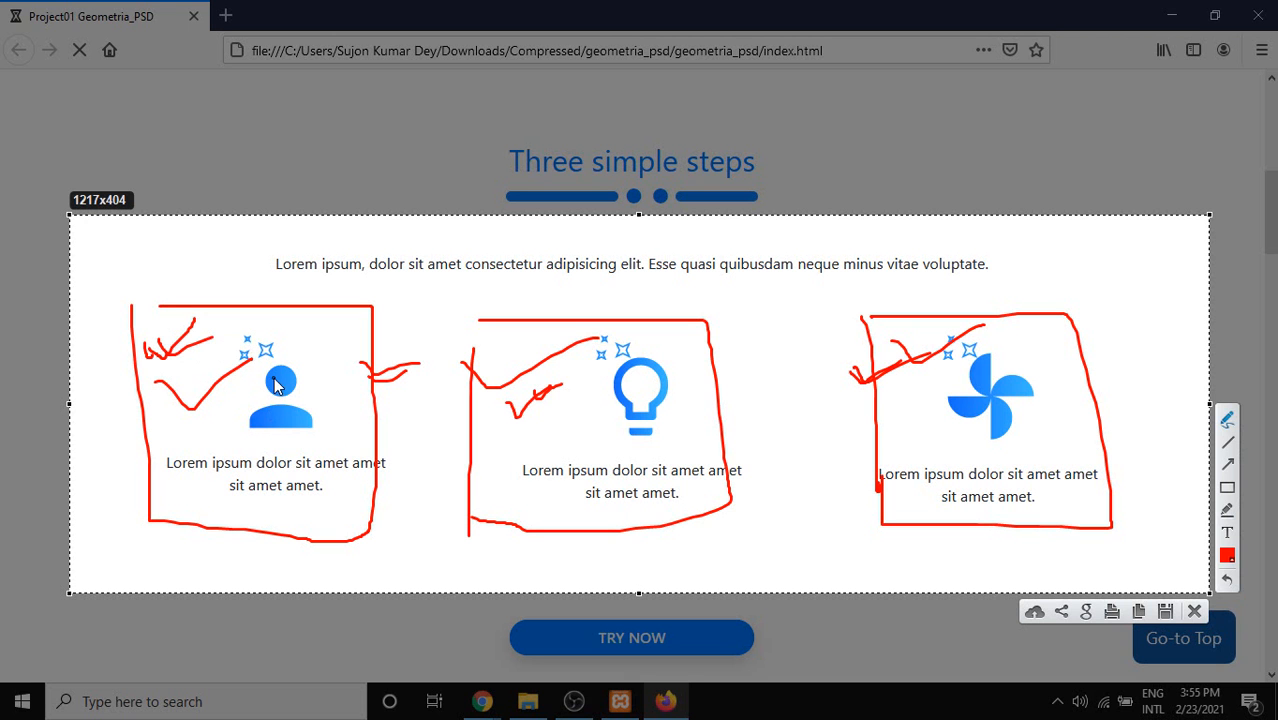
mouse_move(665, 352)
left_mouse_down()
mouse_move(677, 398)
mouse_move(707, 367)
left_mouse_up()
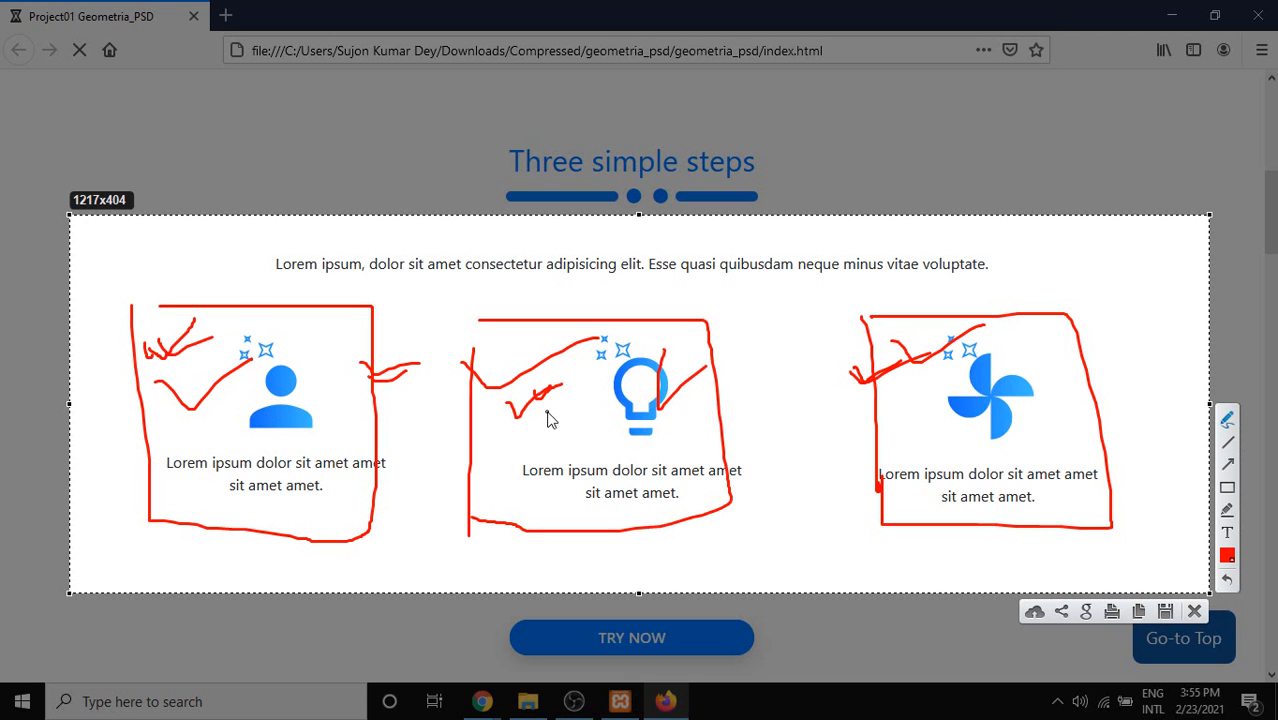
left_click_drag(502, 382, 508, 374)
mouse_move(252, 356)
left_mouse_down()
mouse_move(310, 398)
mouse_move(240, 374)
left_mouse_up()
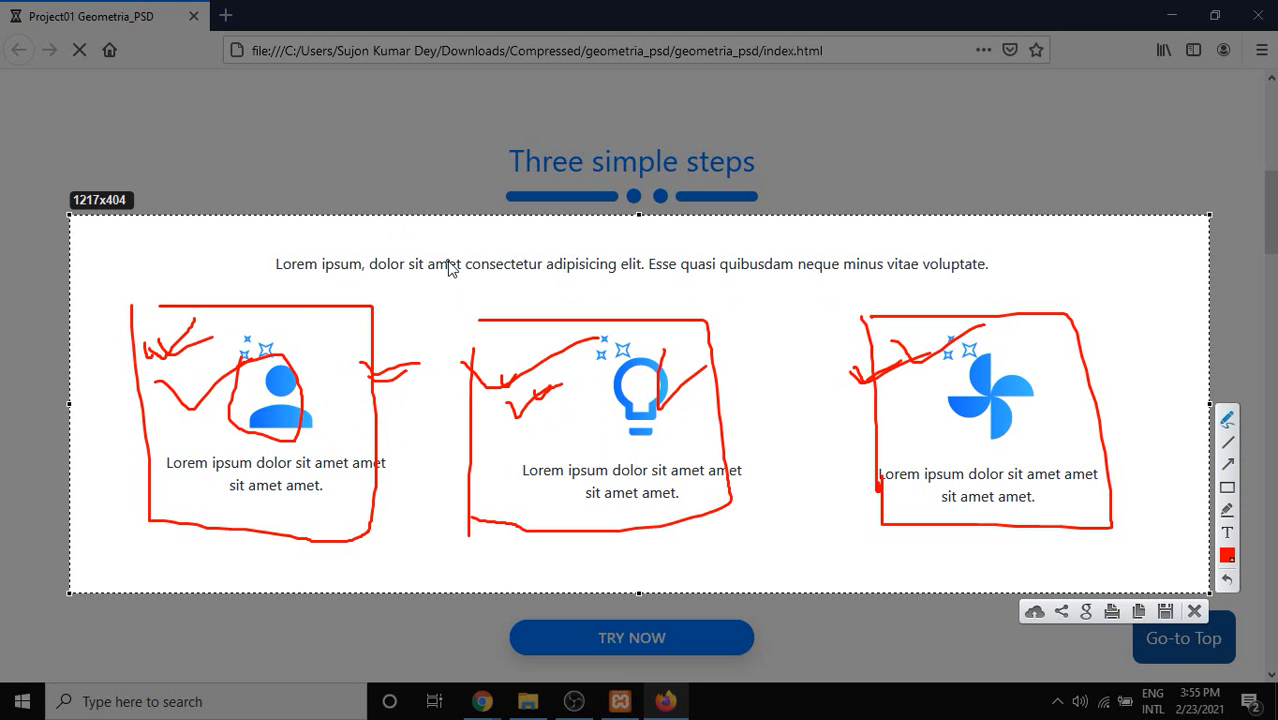
key("Escape")
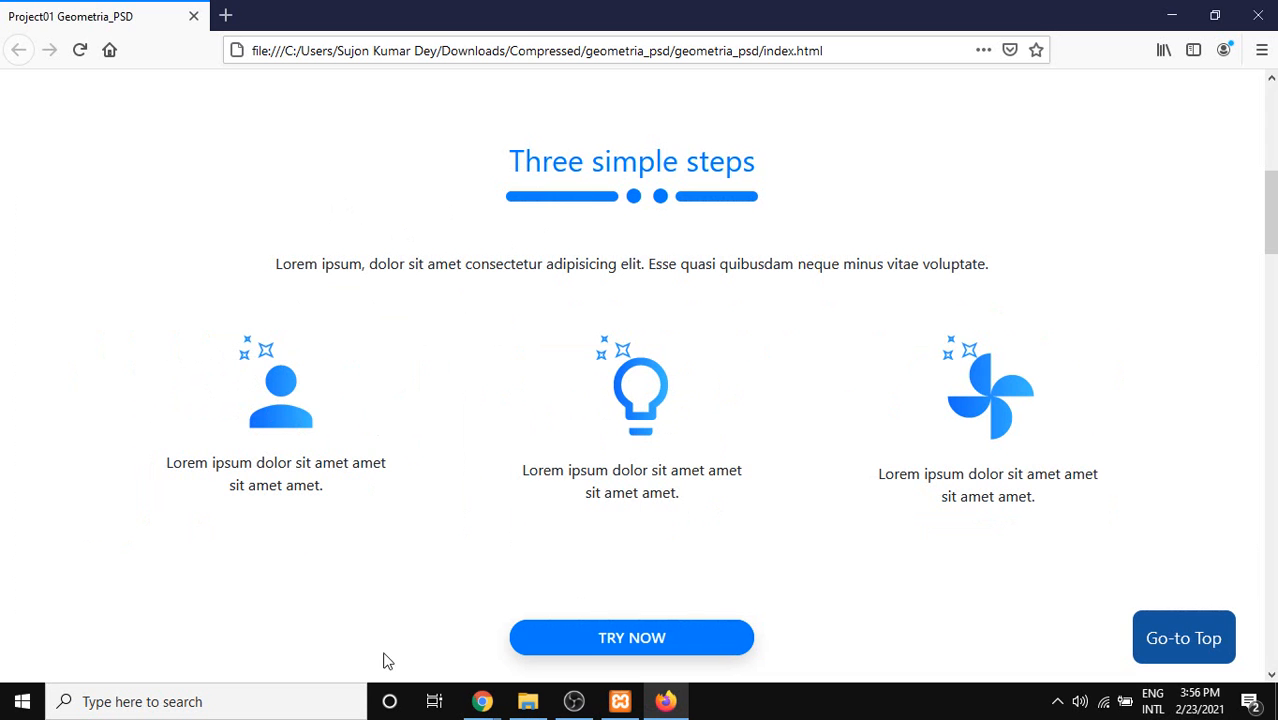
Close Firefox's Geometria page and return to the WordPress Privacy Settings window.
left_click_drag(727, 6, 743, 55)
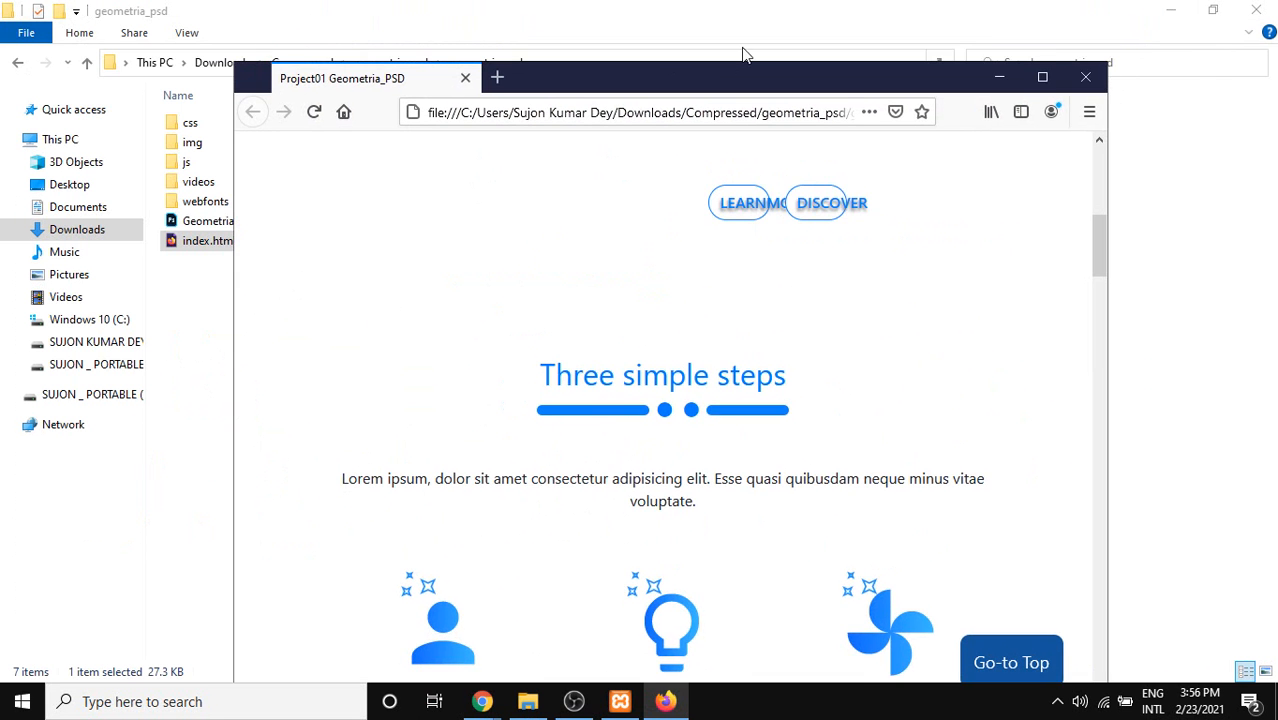
left_click(1084, 76)
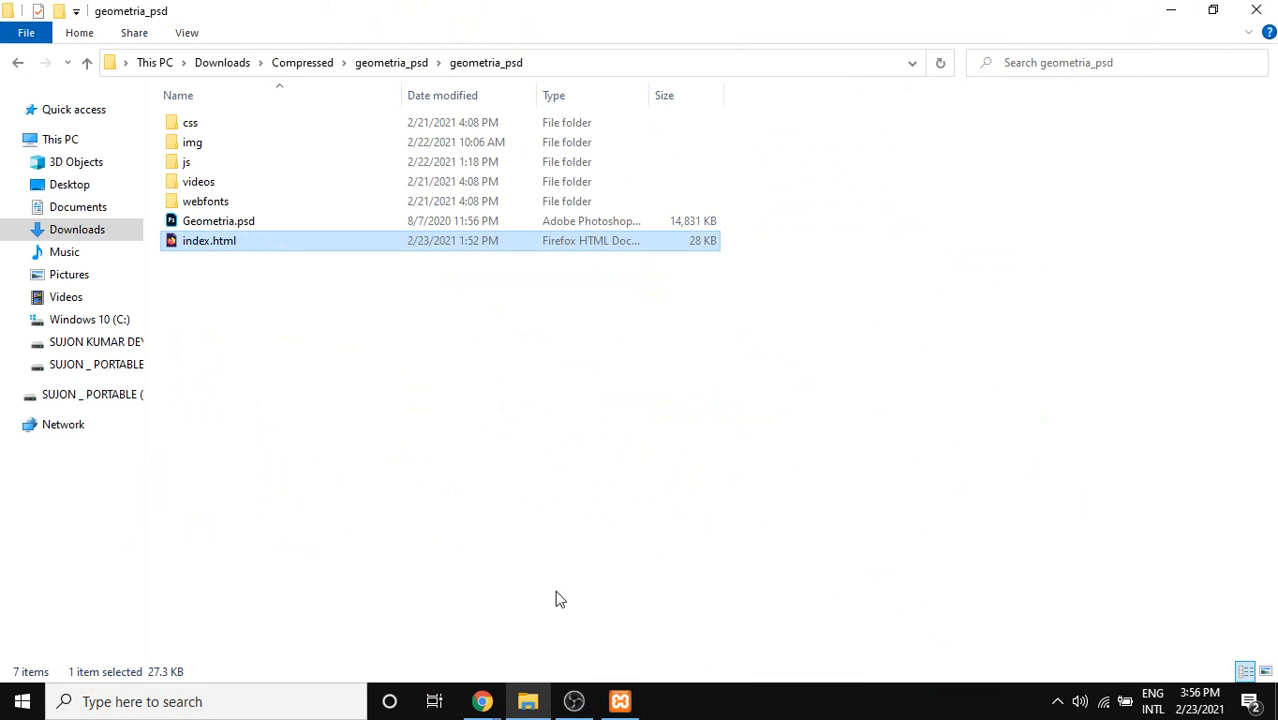
left_click(482, 701)
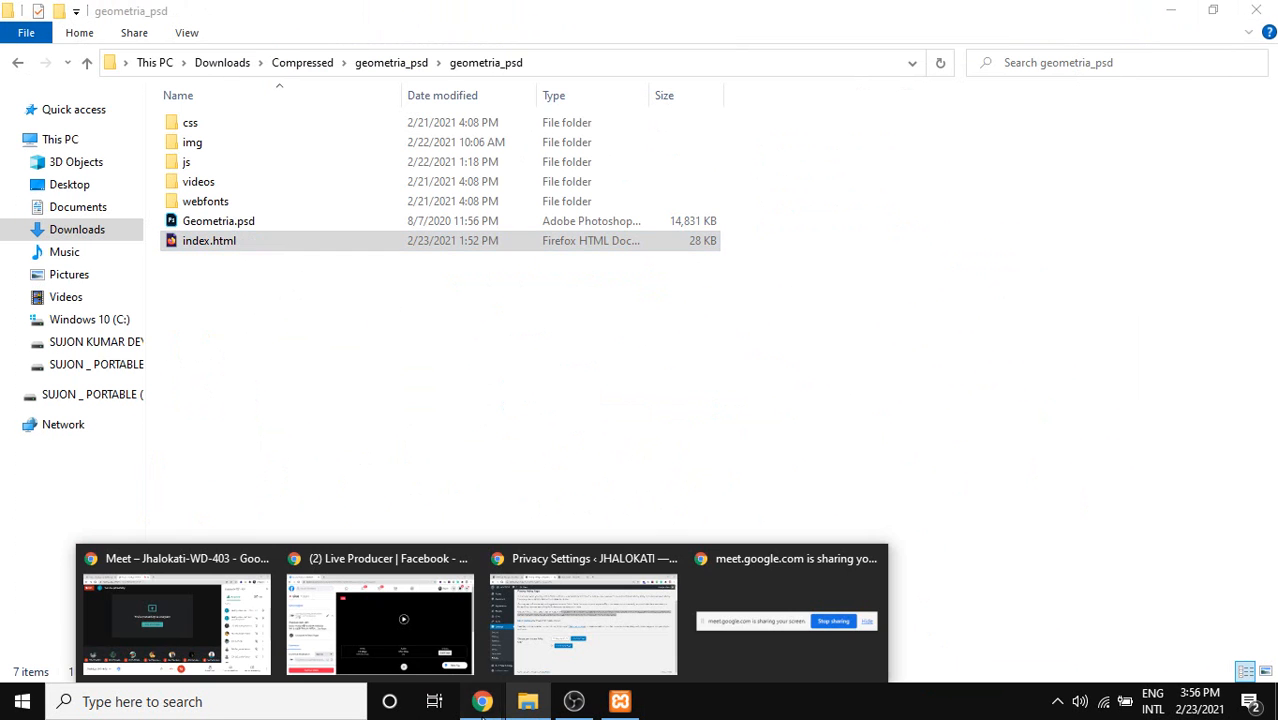
left_click(575, 633)
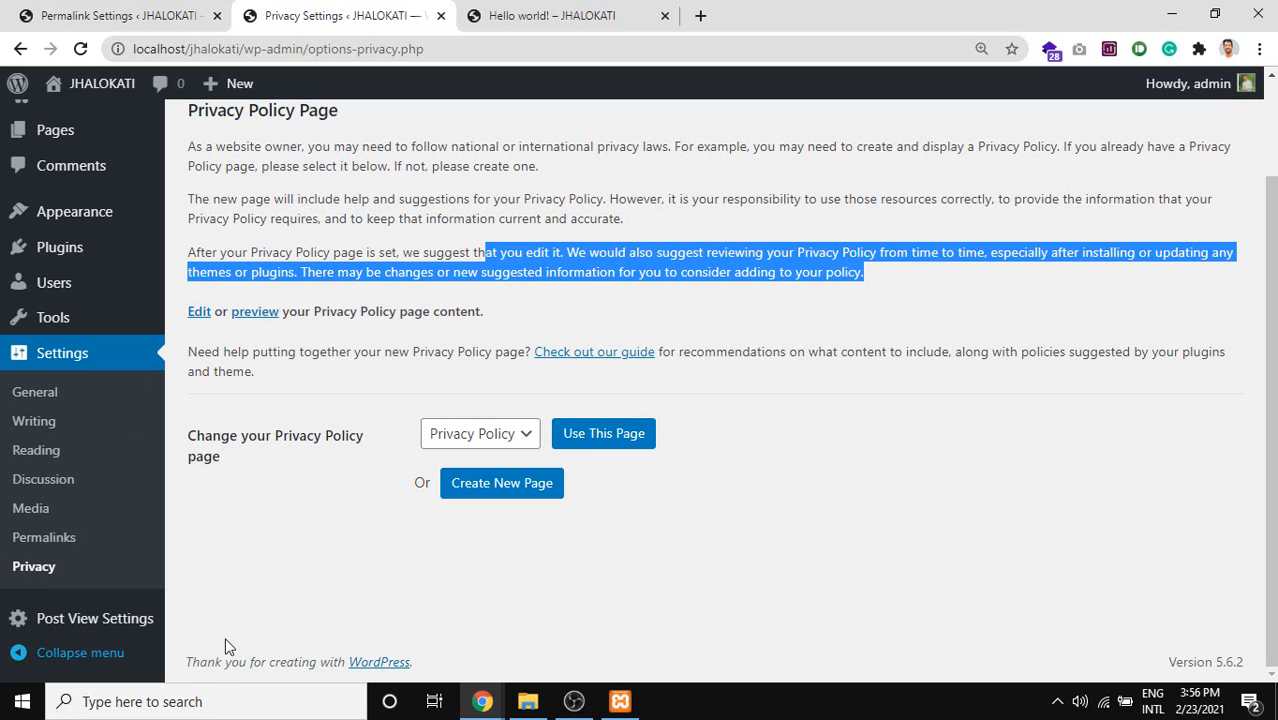
Close the Hello world! tab and mark the Post View Settings sidebar entry with Lightshot.
middle_click(600, 6)
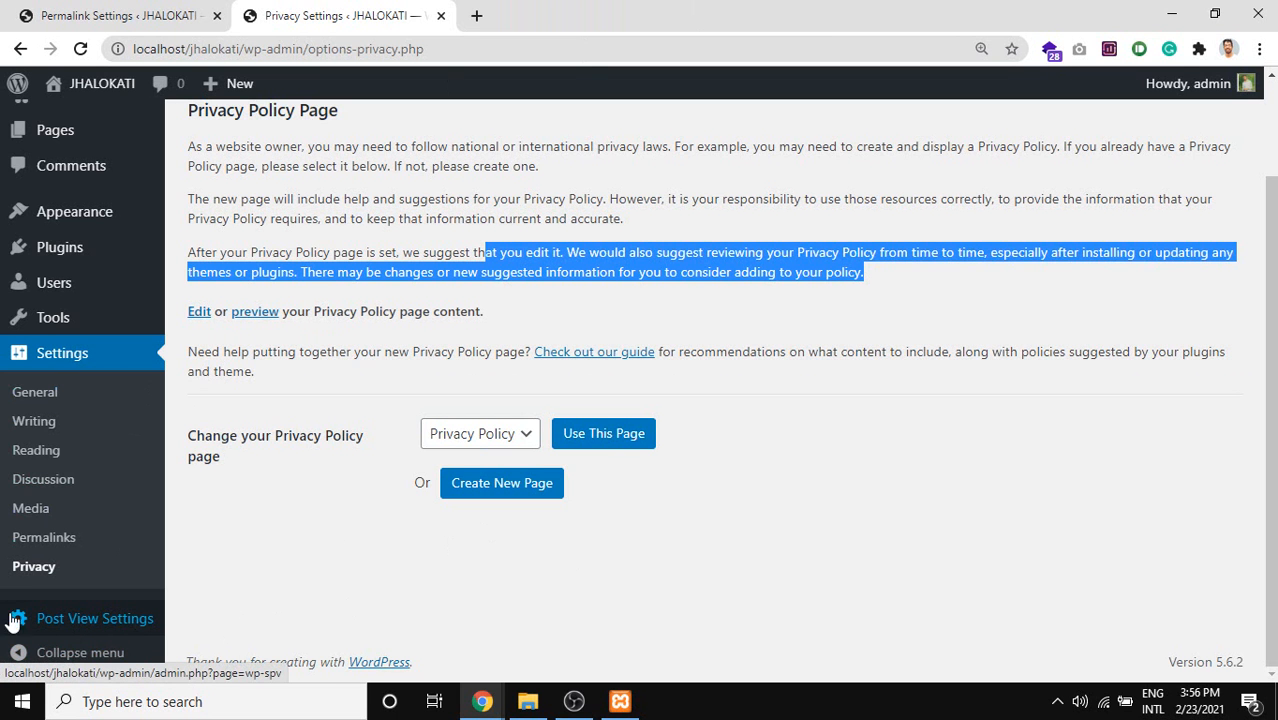
key("Print")
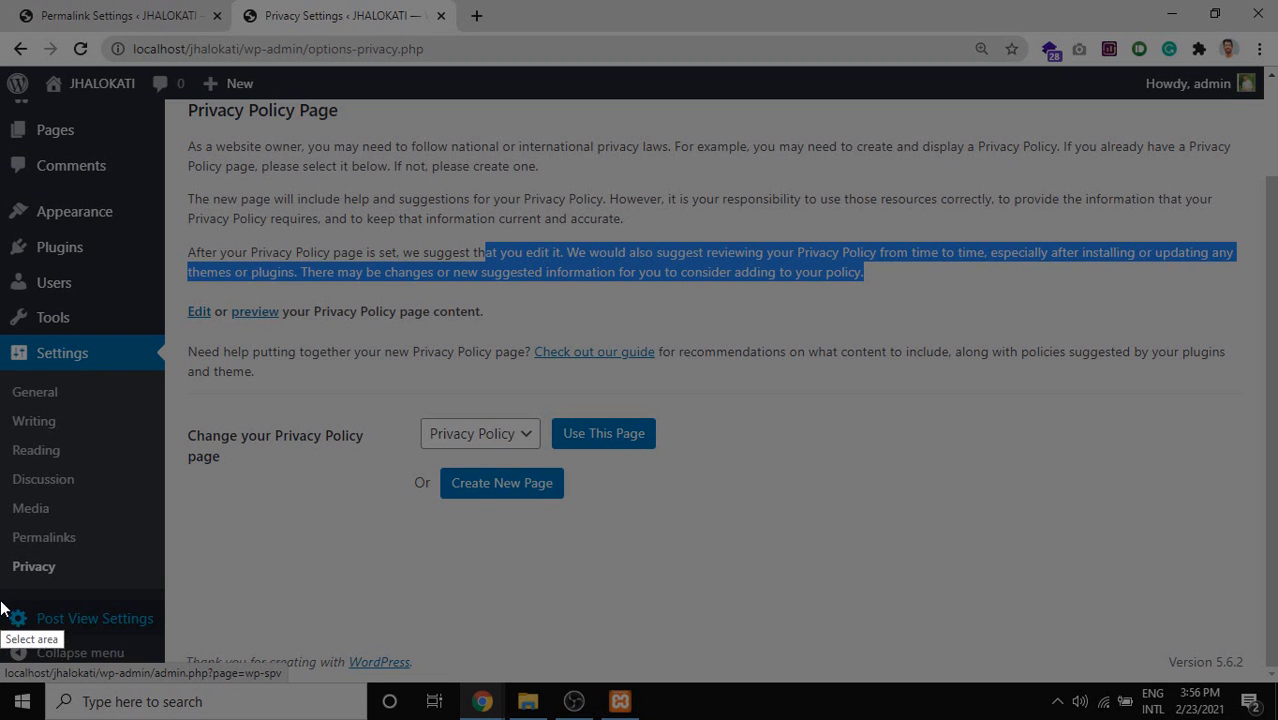
left_click_drag(2, 605, 178, 634)
left_click_drag(96, 626, 123, 647)
key("Escape")
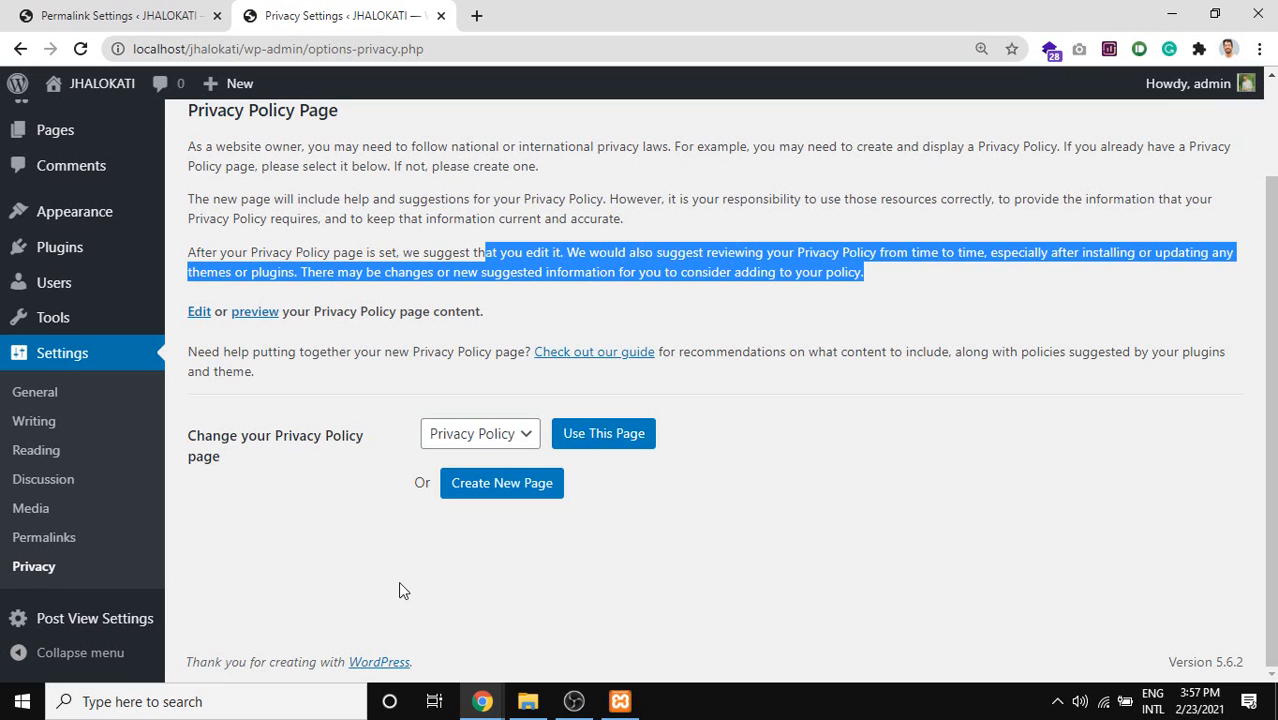
Collapse and re-expand the admin sidebar, then go to the Dashboard.
left_click(122, 651)
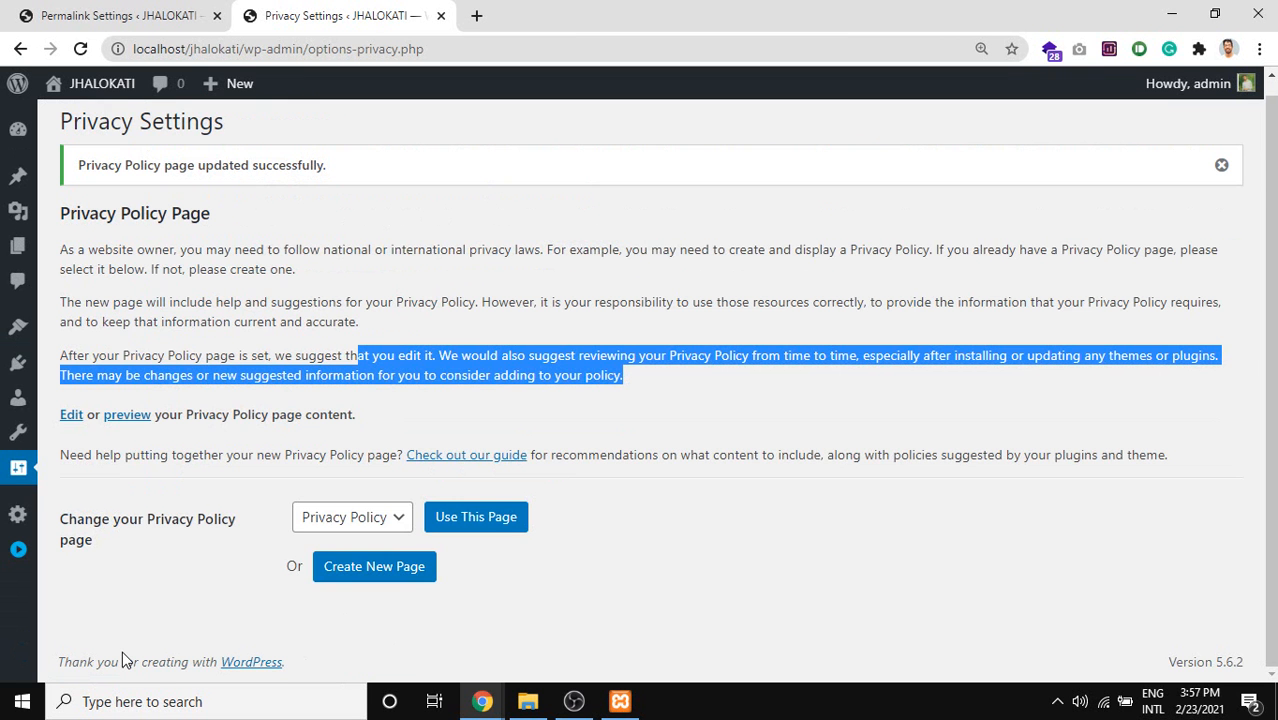
left_click(20, 553)
scroll(60, 230, "up", 1)
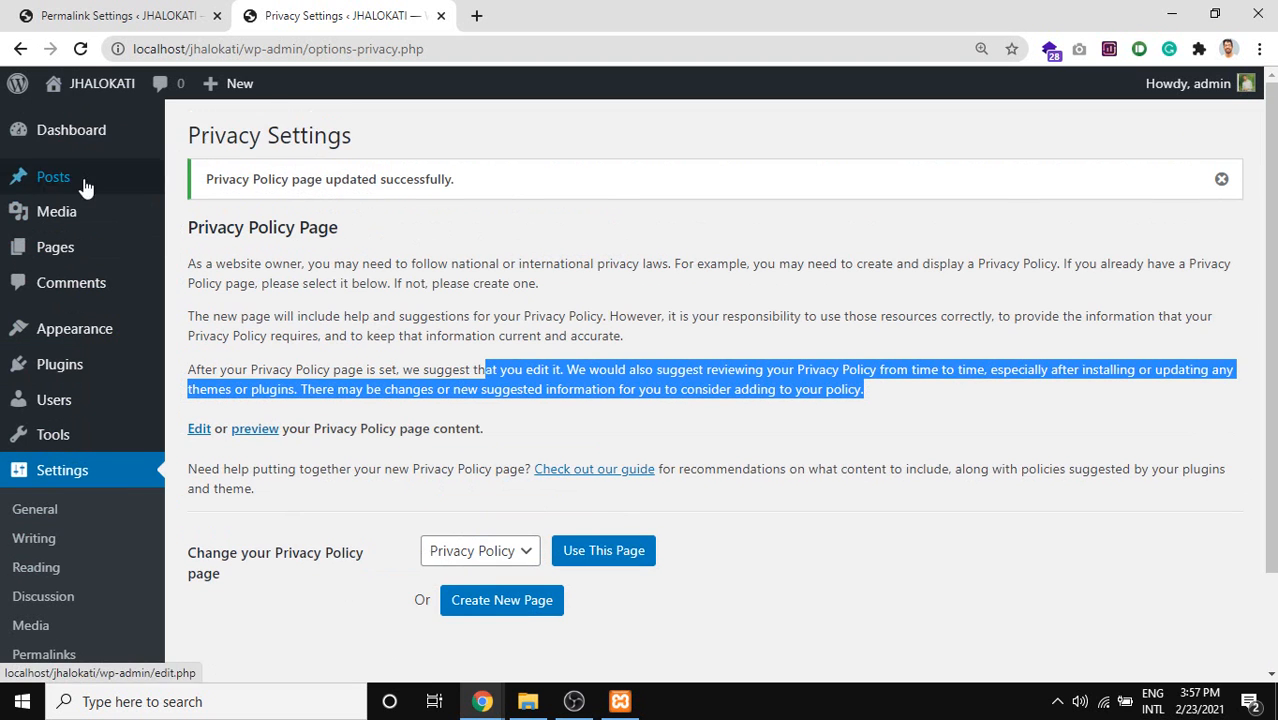
mouse_move(83, 147)
left_click(203, 161)
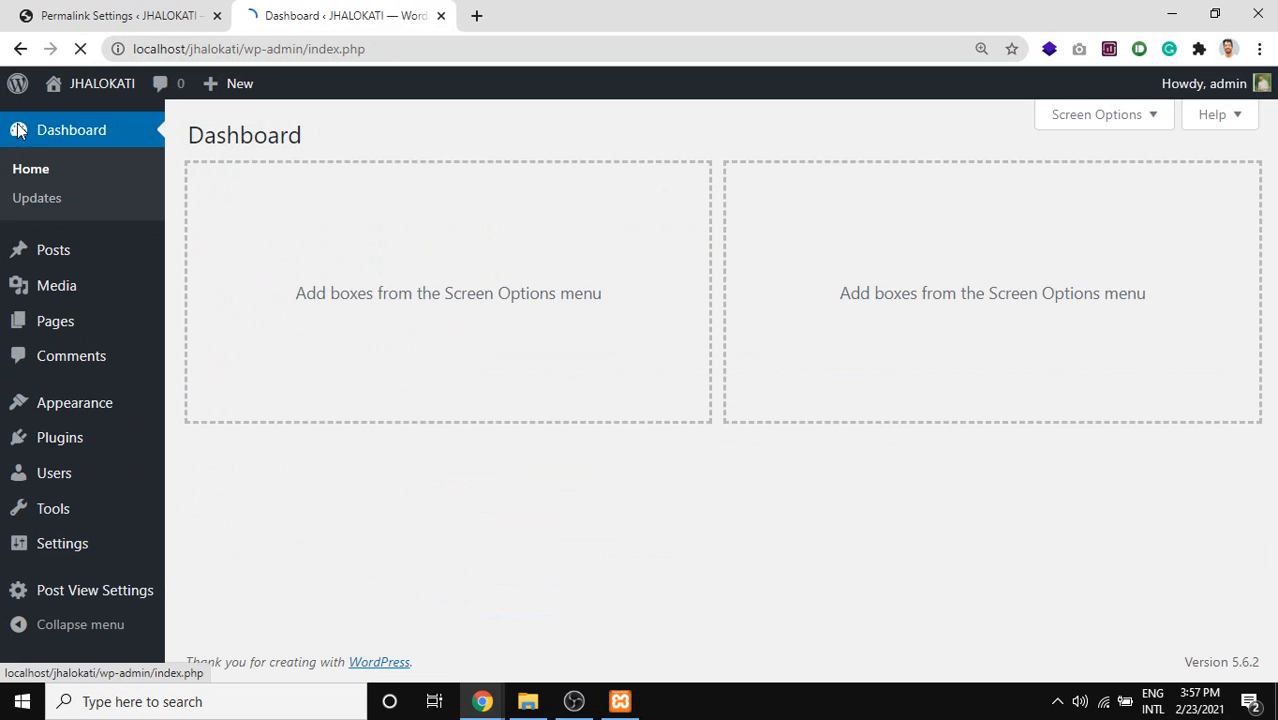
mouse_move(14, 245)
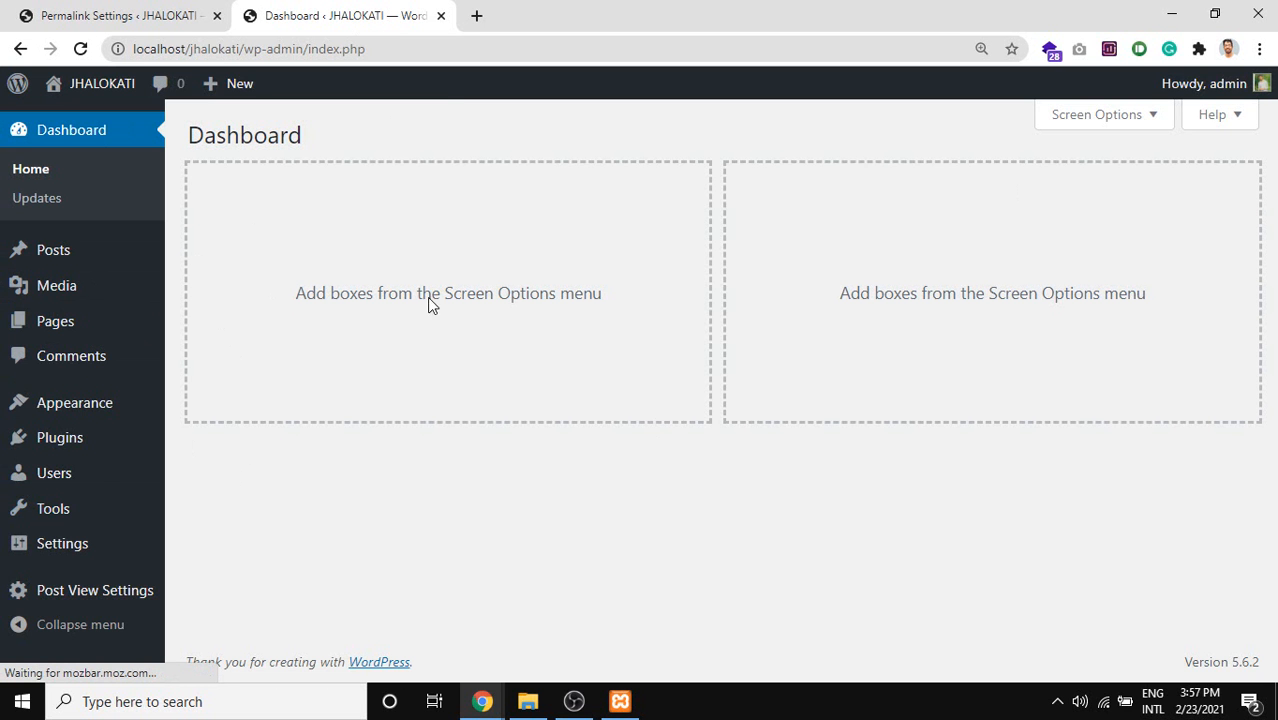
Check OBS, then switch back and forth between the Meet call and WordPress Dashboard.
left_click(574, 700)
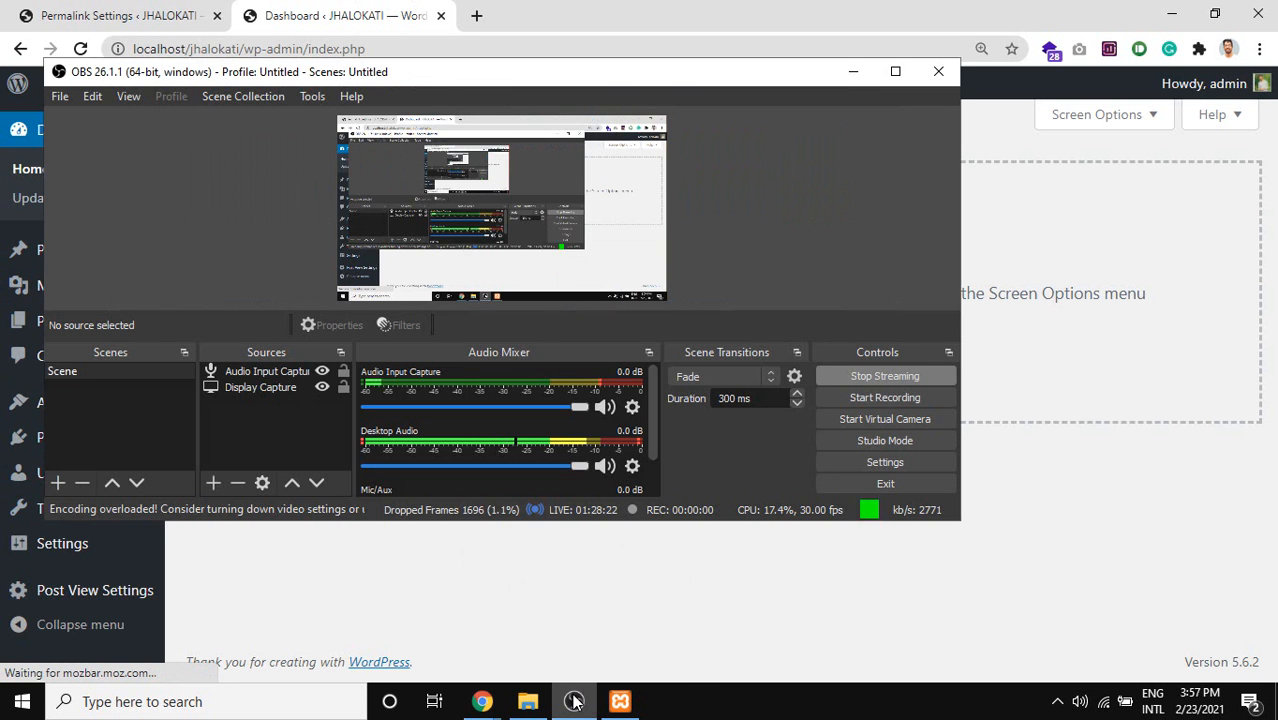
left_click(482, 702)
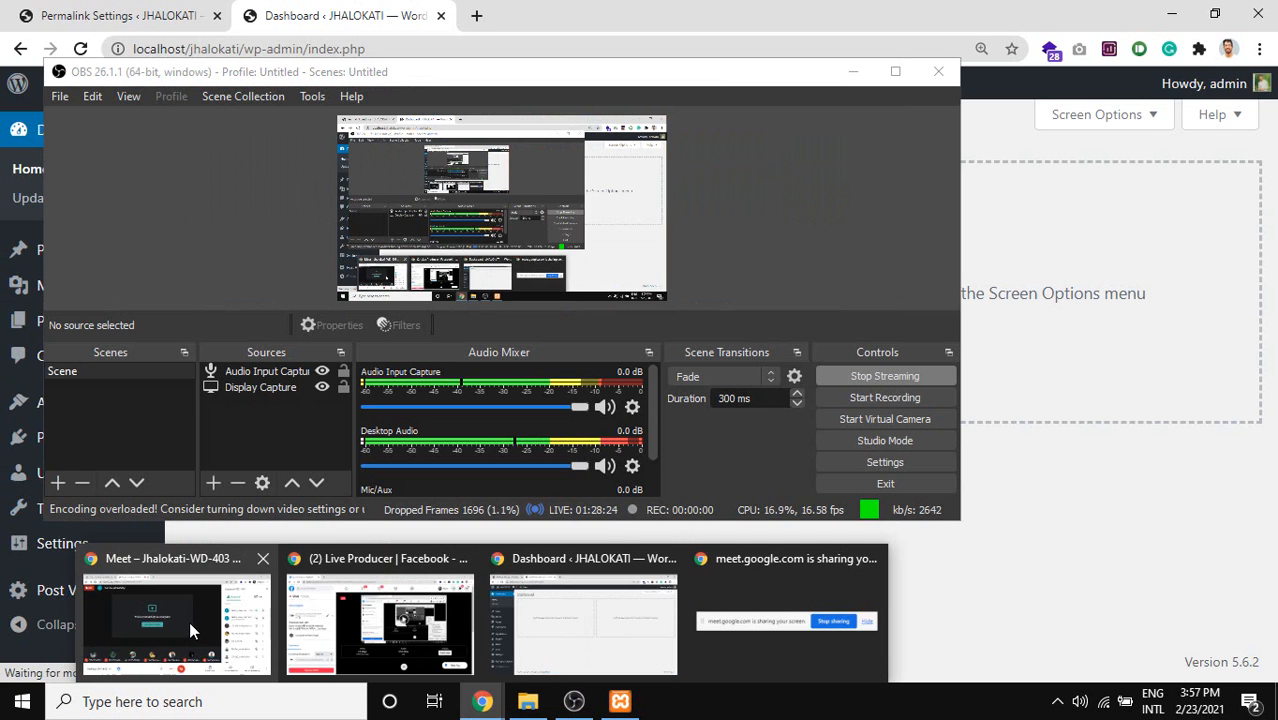
left_click(189, 621)
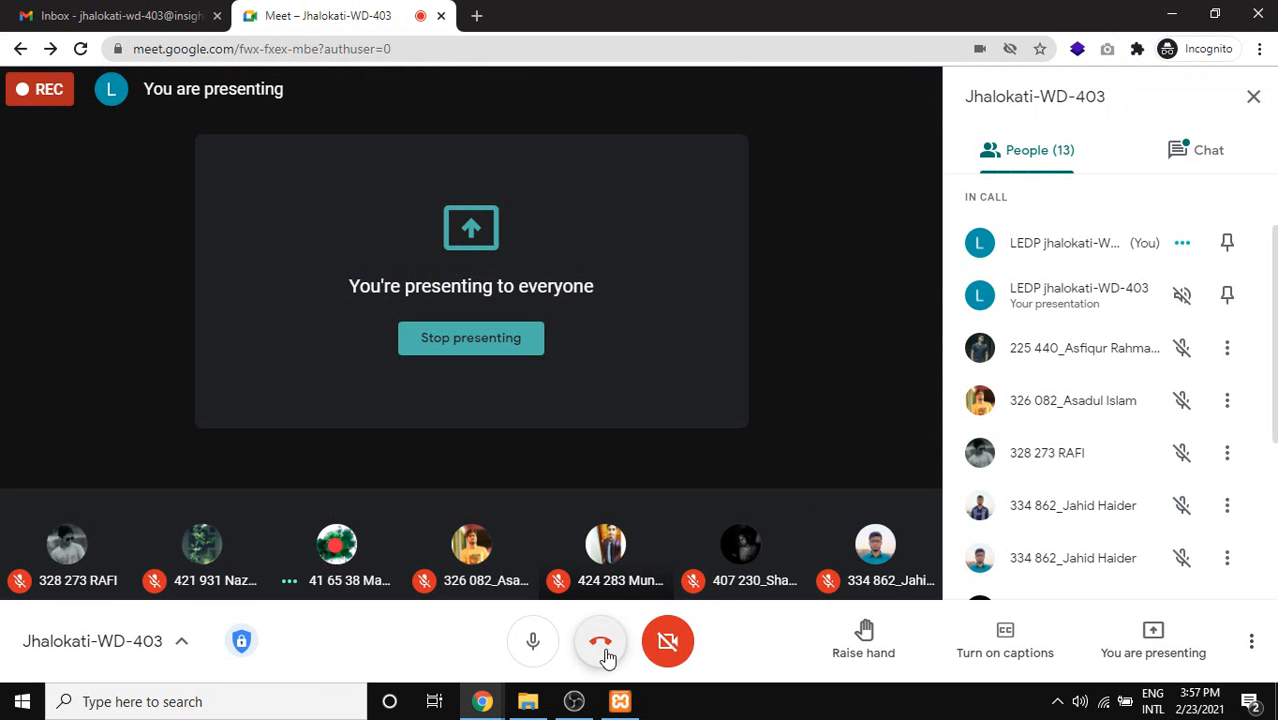
mouse_move(494, 678)
left_click(562, 608)
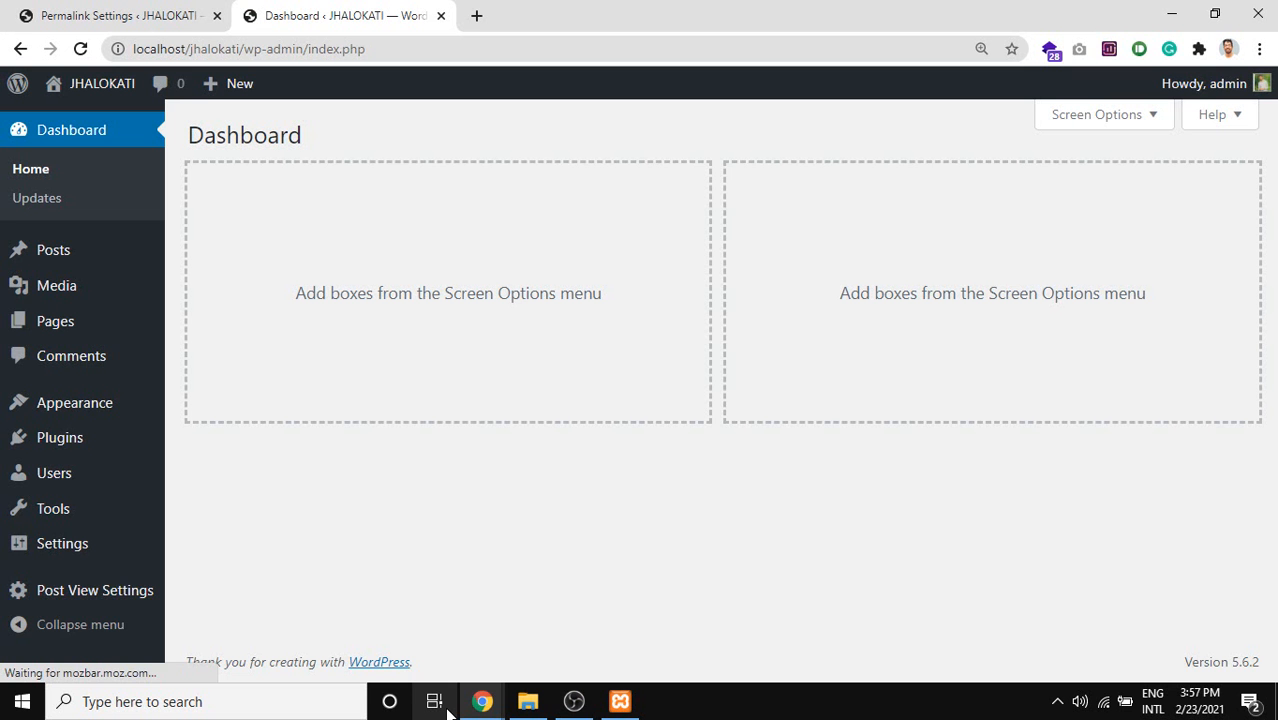
mouse_move(482, 700)
left_click(177, 622)
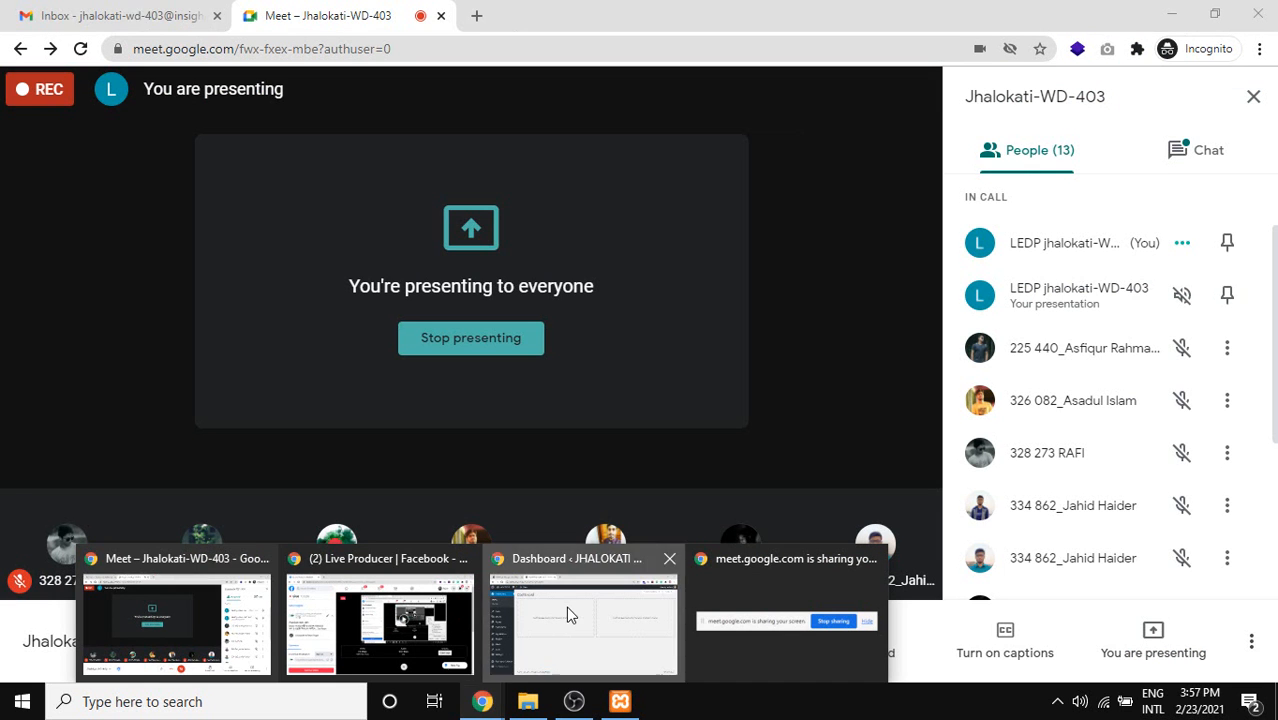
left_click(566, 610)
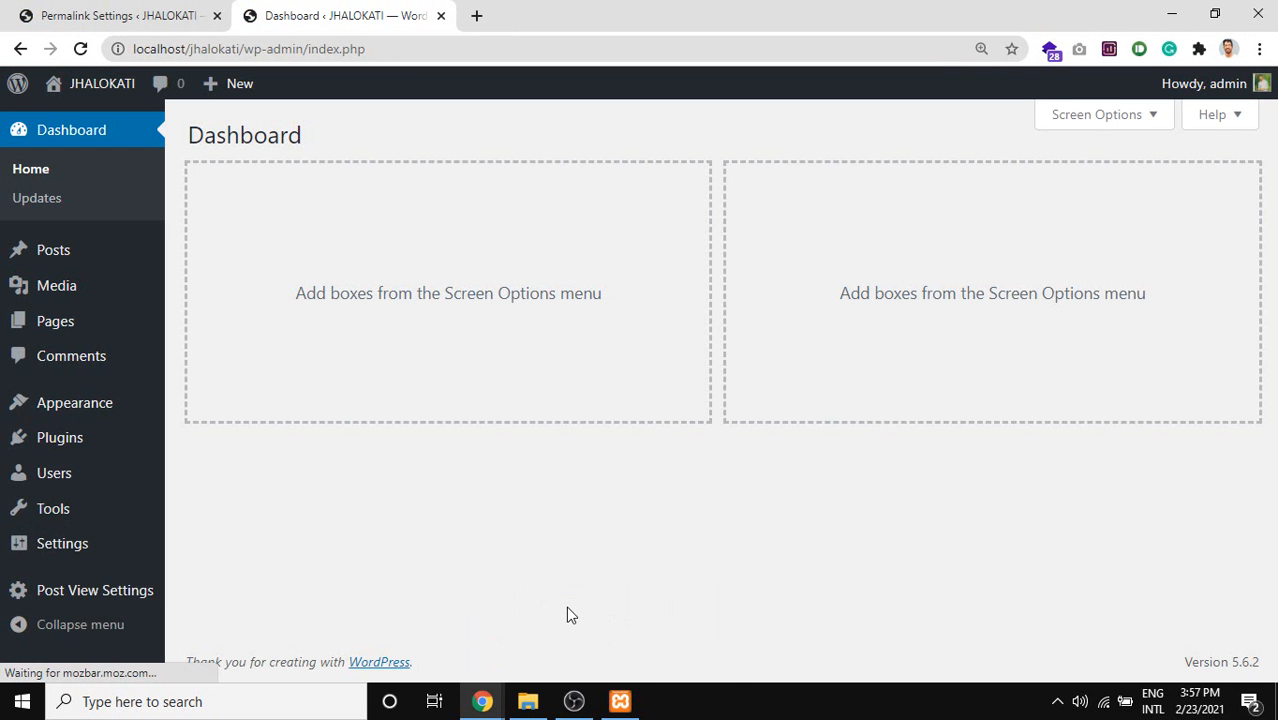
Dismiss the OBS encoding-overloaded warning and bring up Meet's stop-presenting option.
left_click(1058, 701)
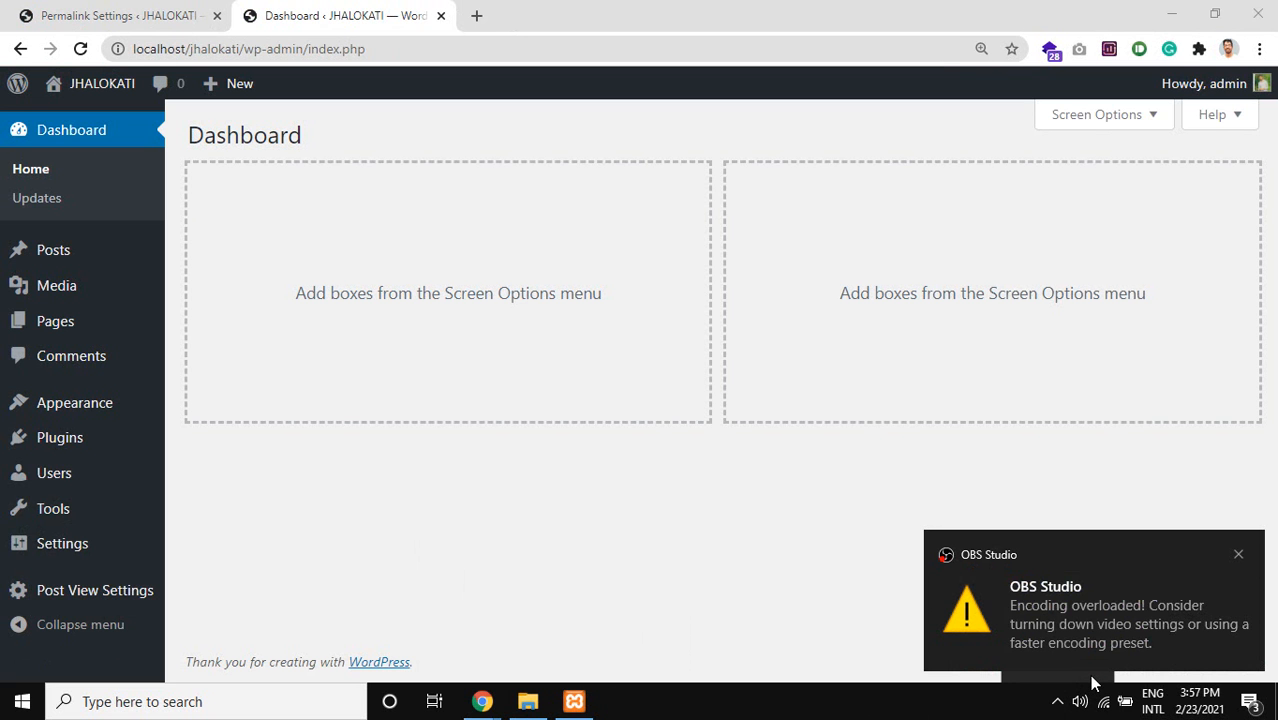
left_click(1238, 554)
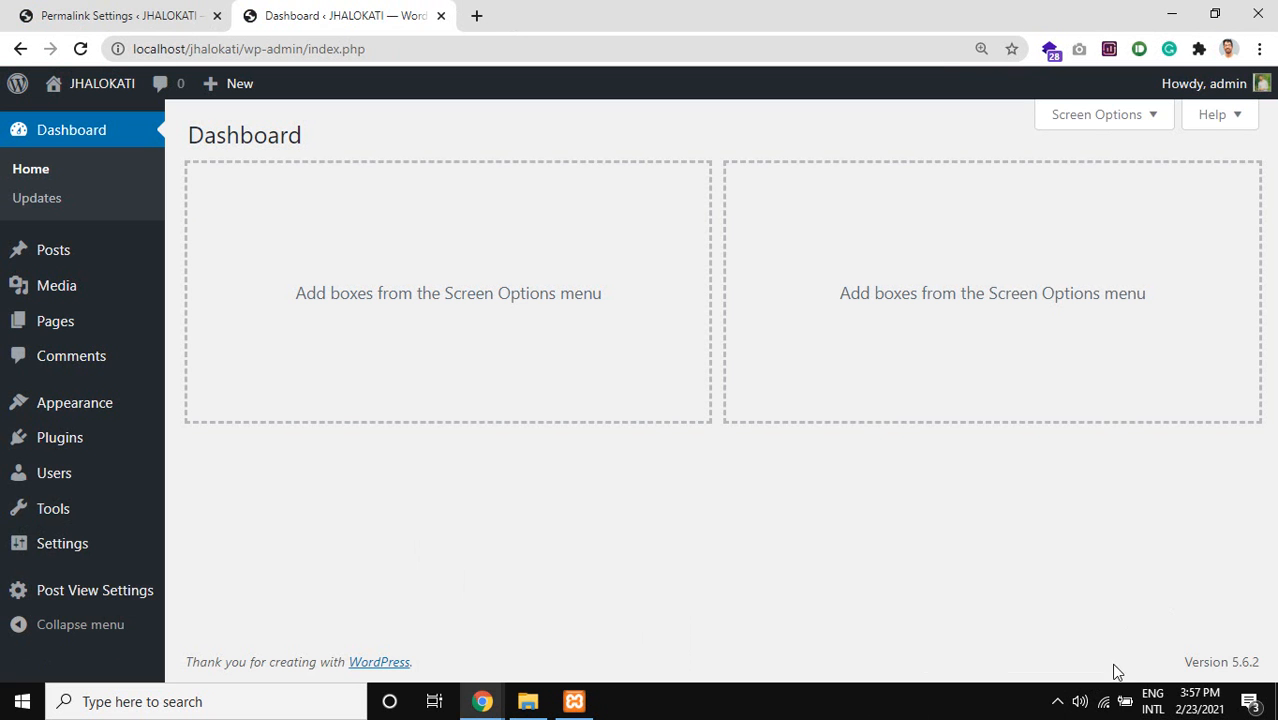
mouse_move(482, 701)
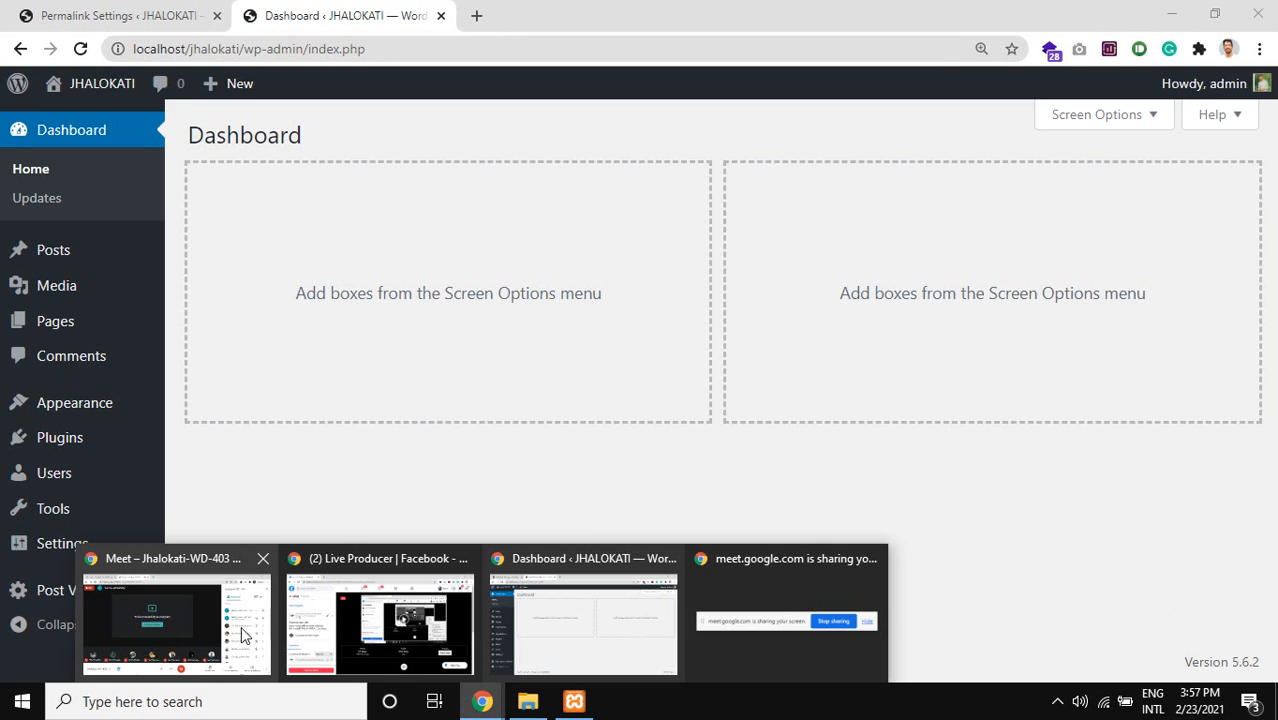
left_click(242, 636)
left_click(1165, 645)
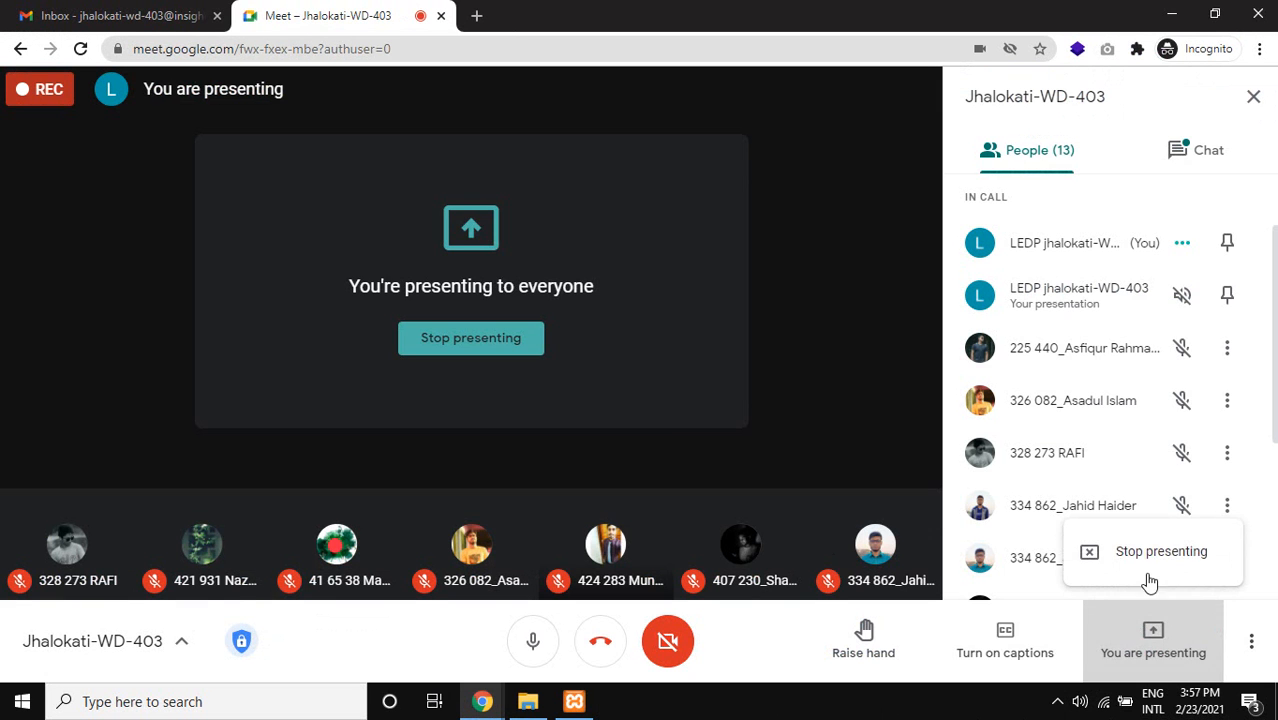